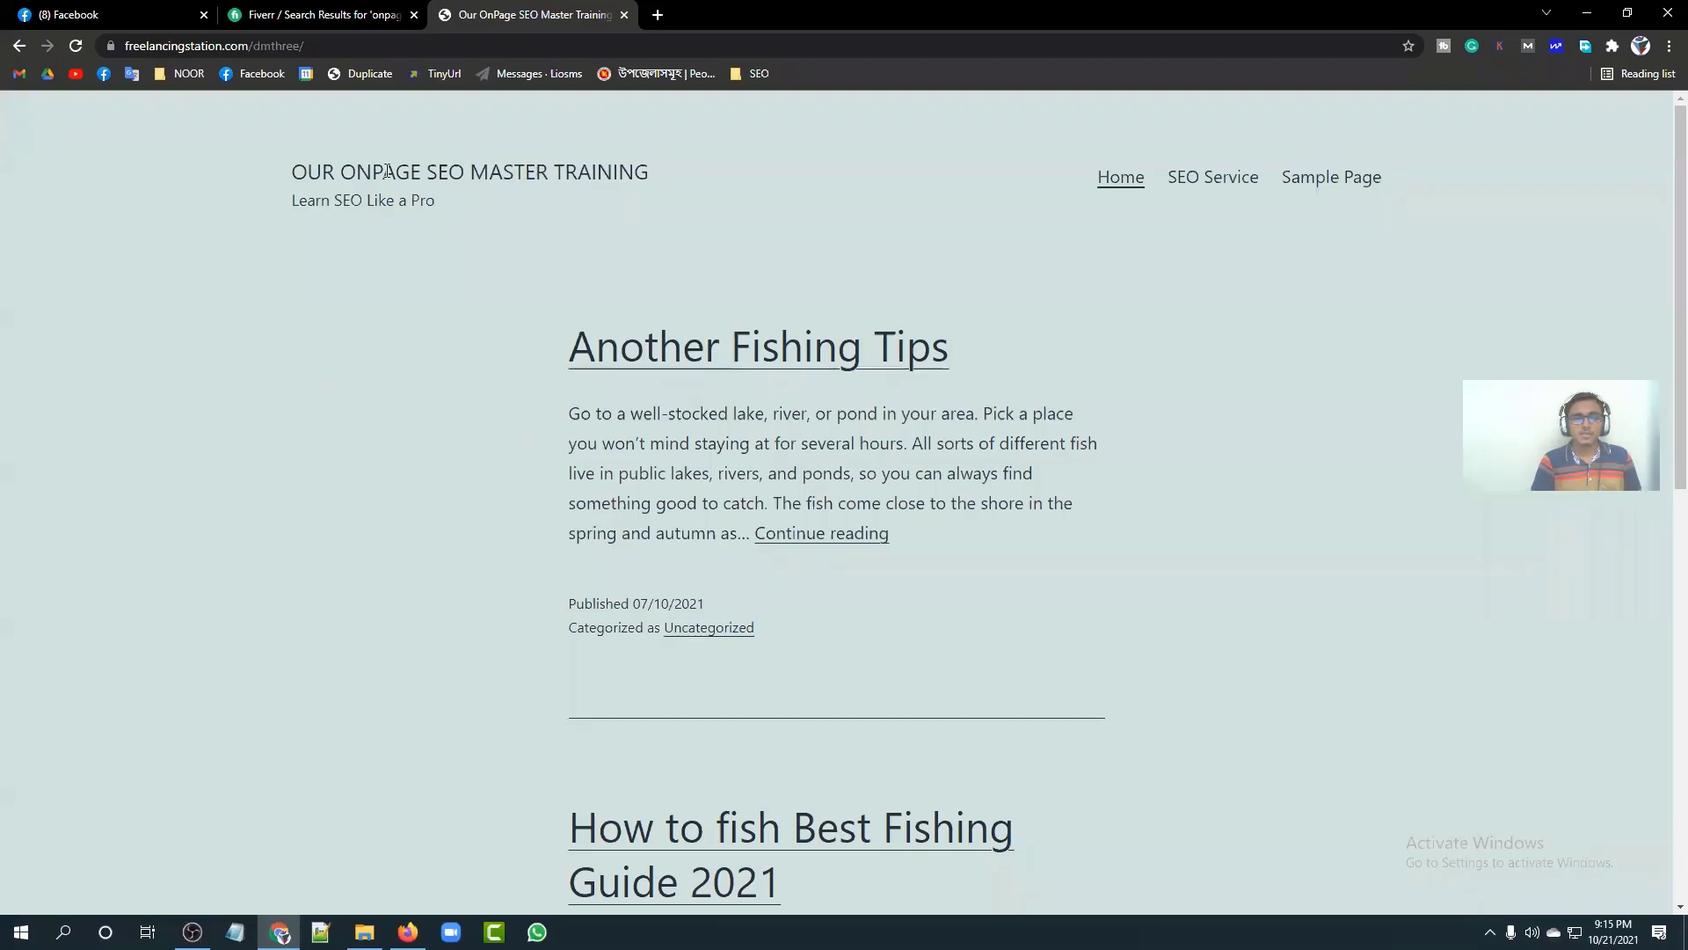
Step: Look over the site's home page, from the header tagline down to the recent posts section
left_click_drag(434, 201, 290, 206)
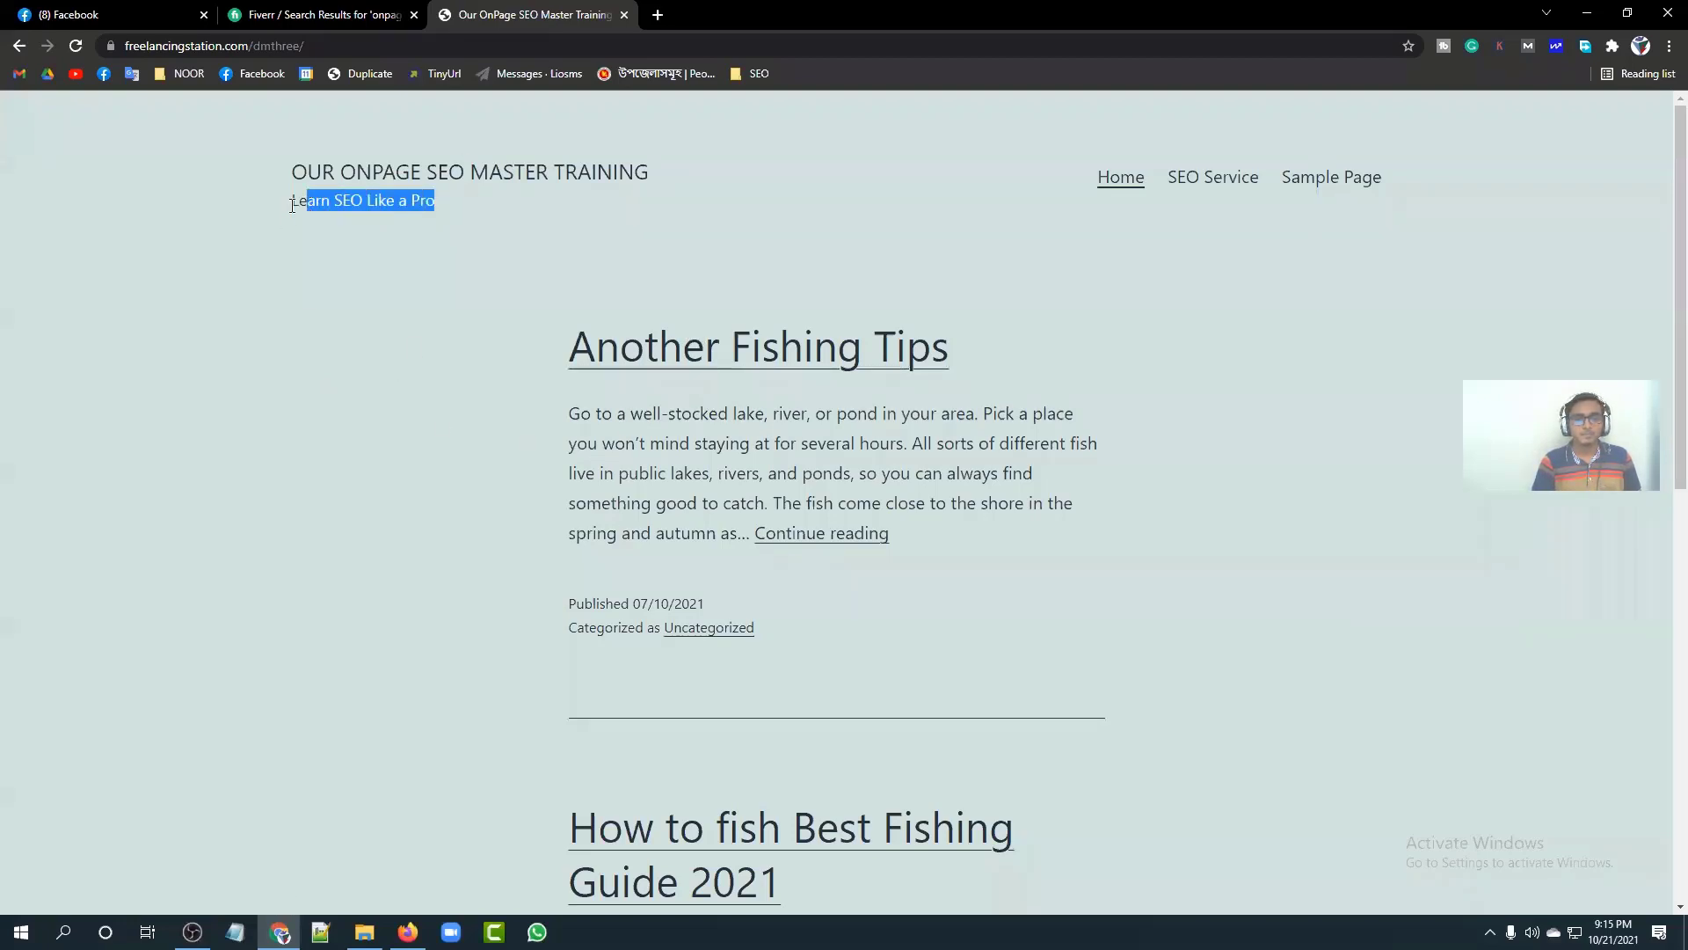
left_click(290, 206)
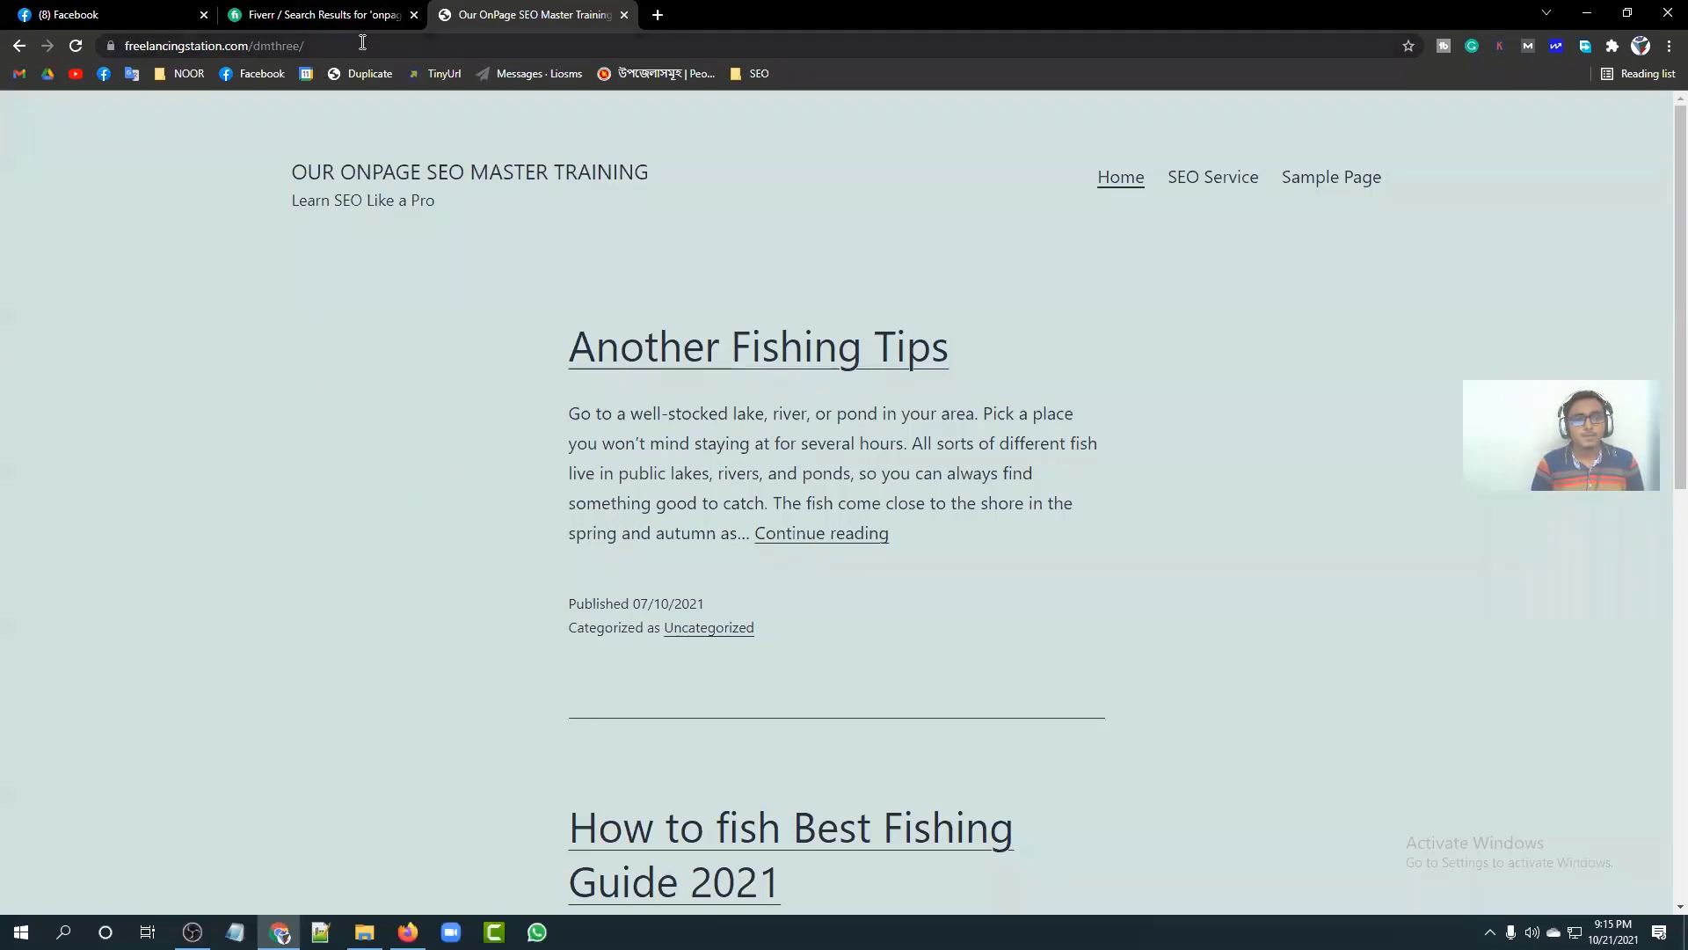
scroll(612, 426, "down", 3)
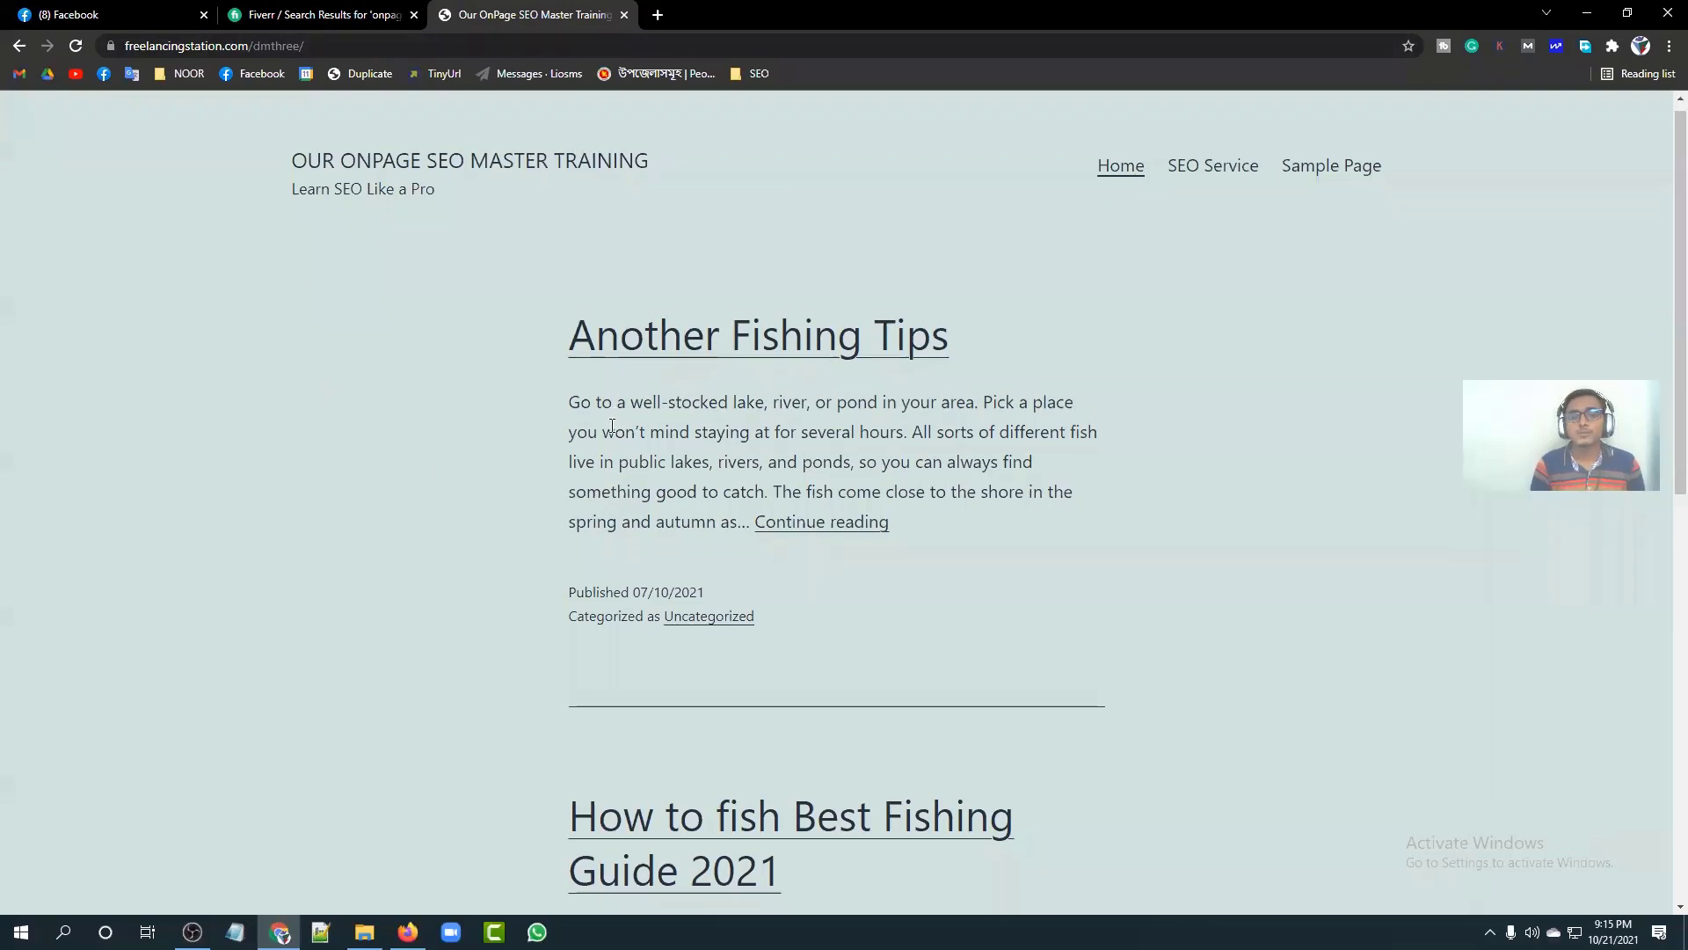
scroll(612, 425, "down", 7)
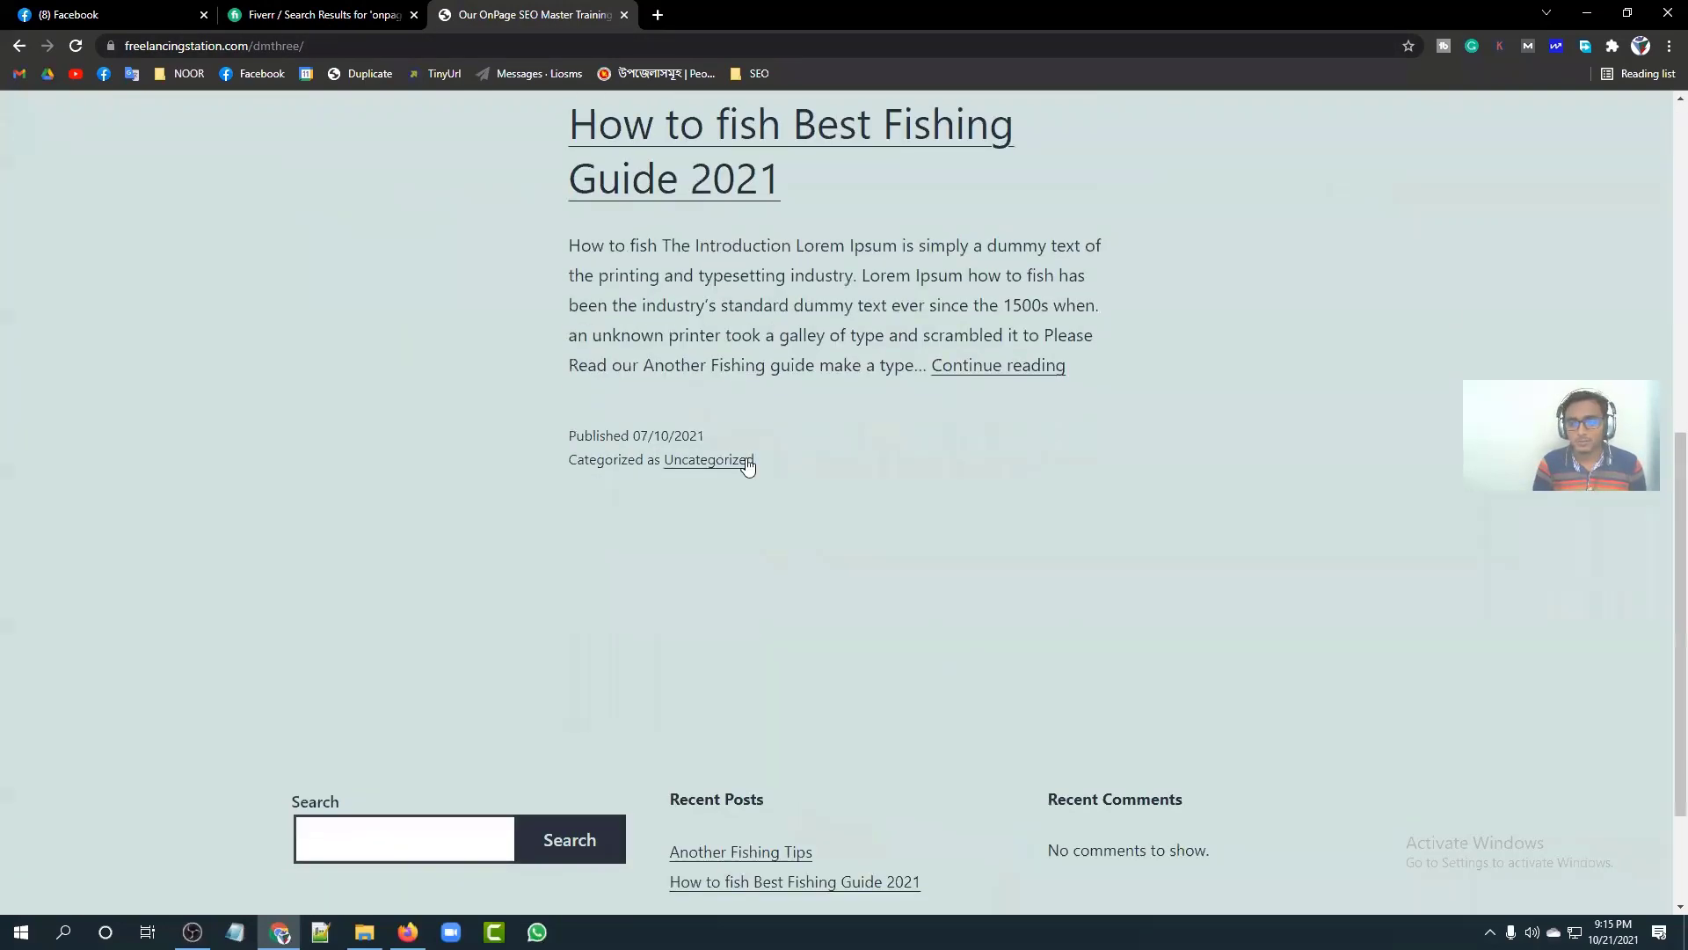
scroll(737, 618, "up", 10)
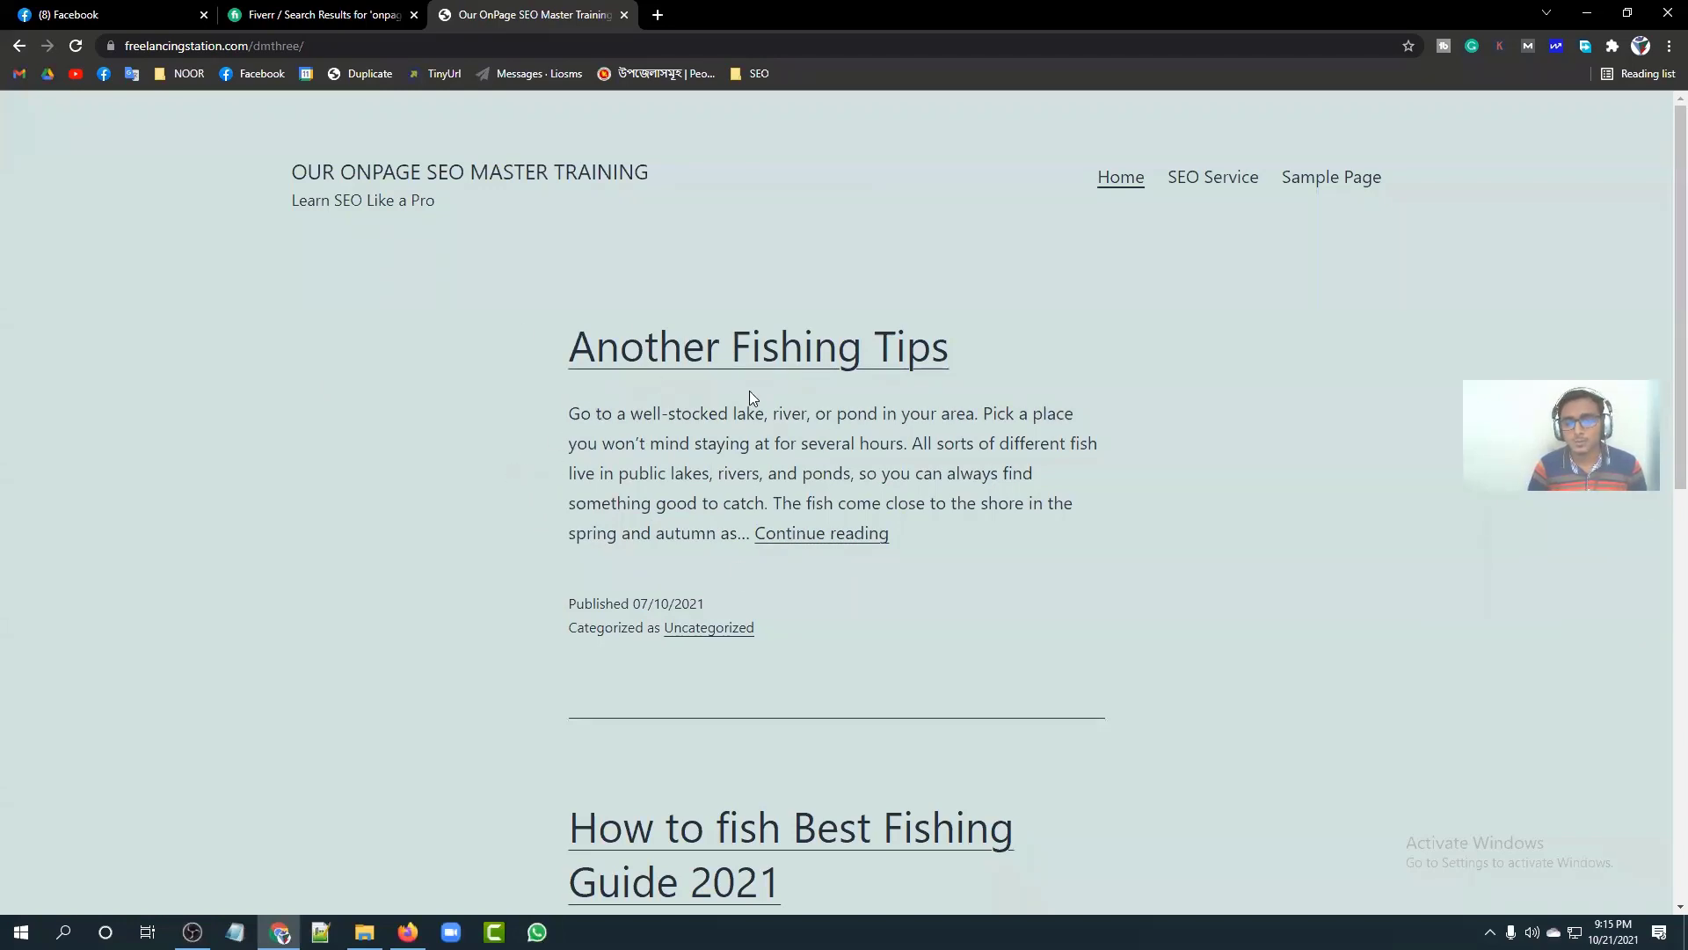
scroll(721, 484, "down", 4)
scroll(642, 510, "up", 4)
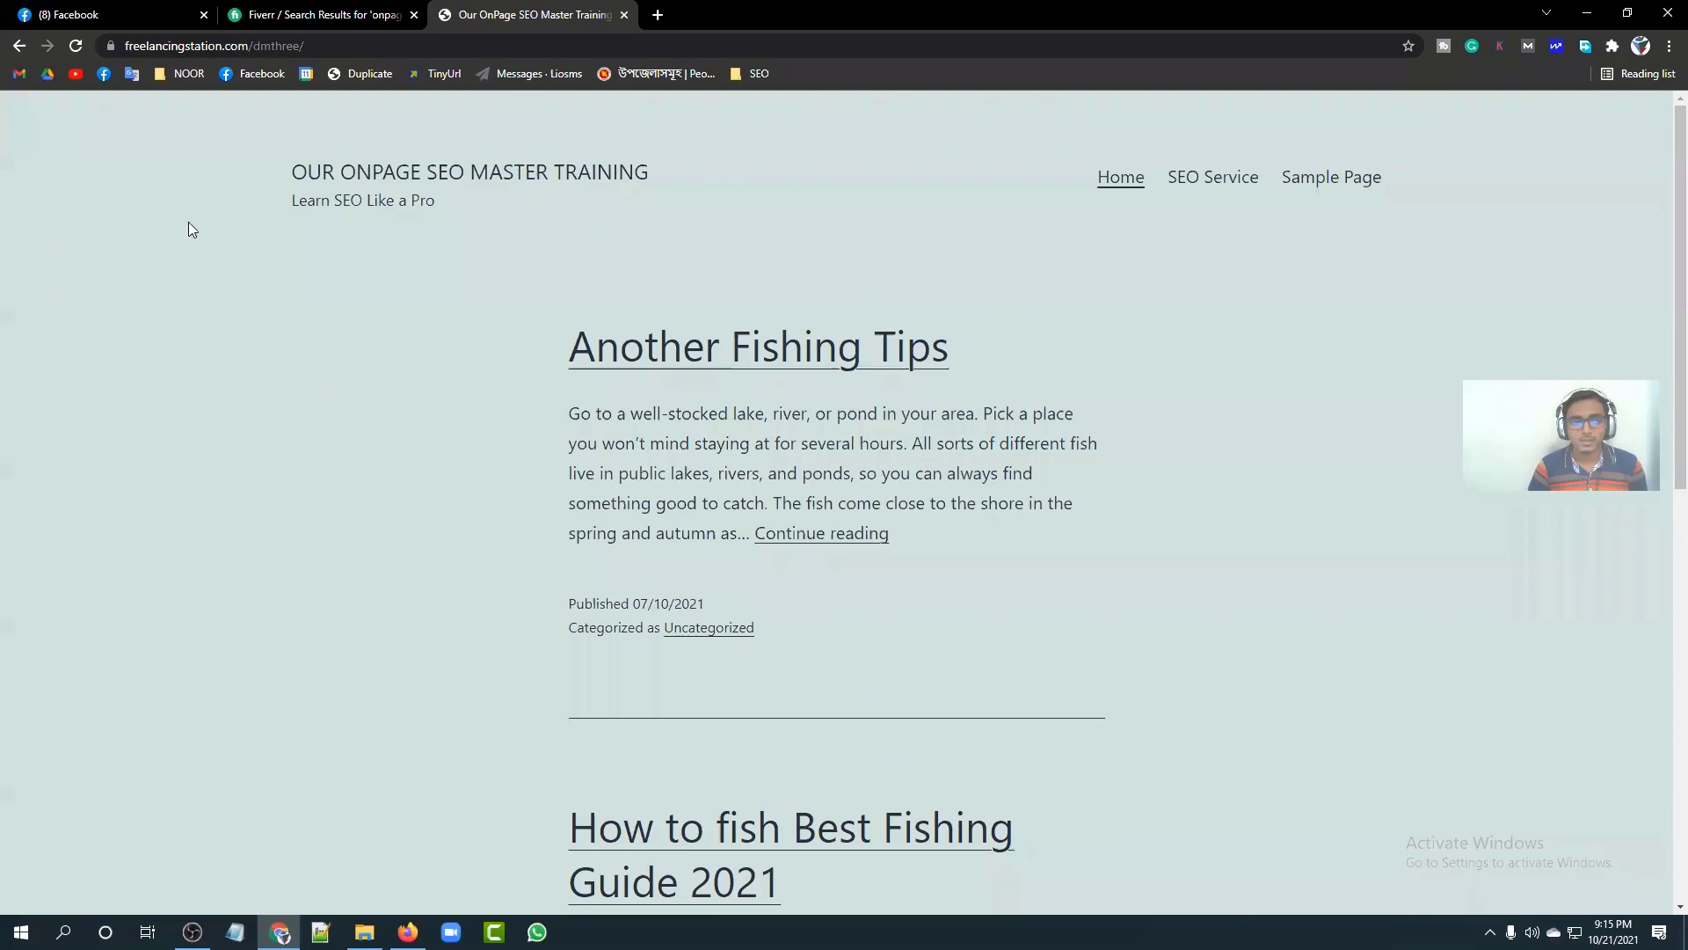
Step: Open the site's WordPress admin address, freelancingstation.com/dmthree/wp-admin/
left_click(339, 41)
left_click(436, 42)
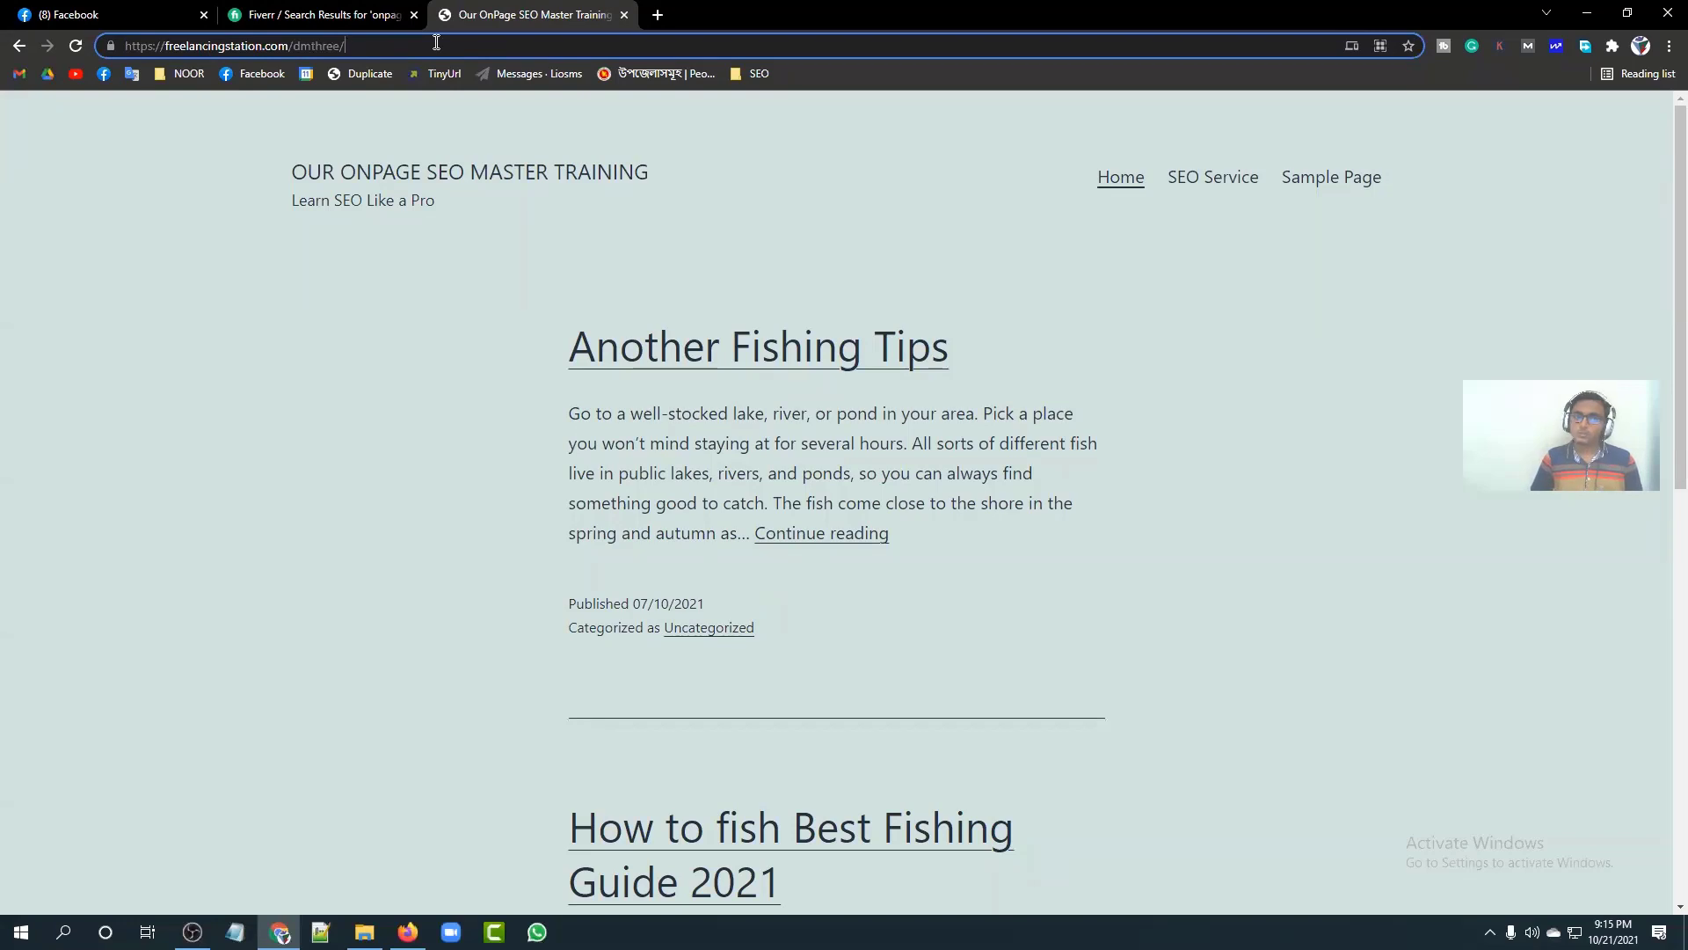
type("w")
key("Right")
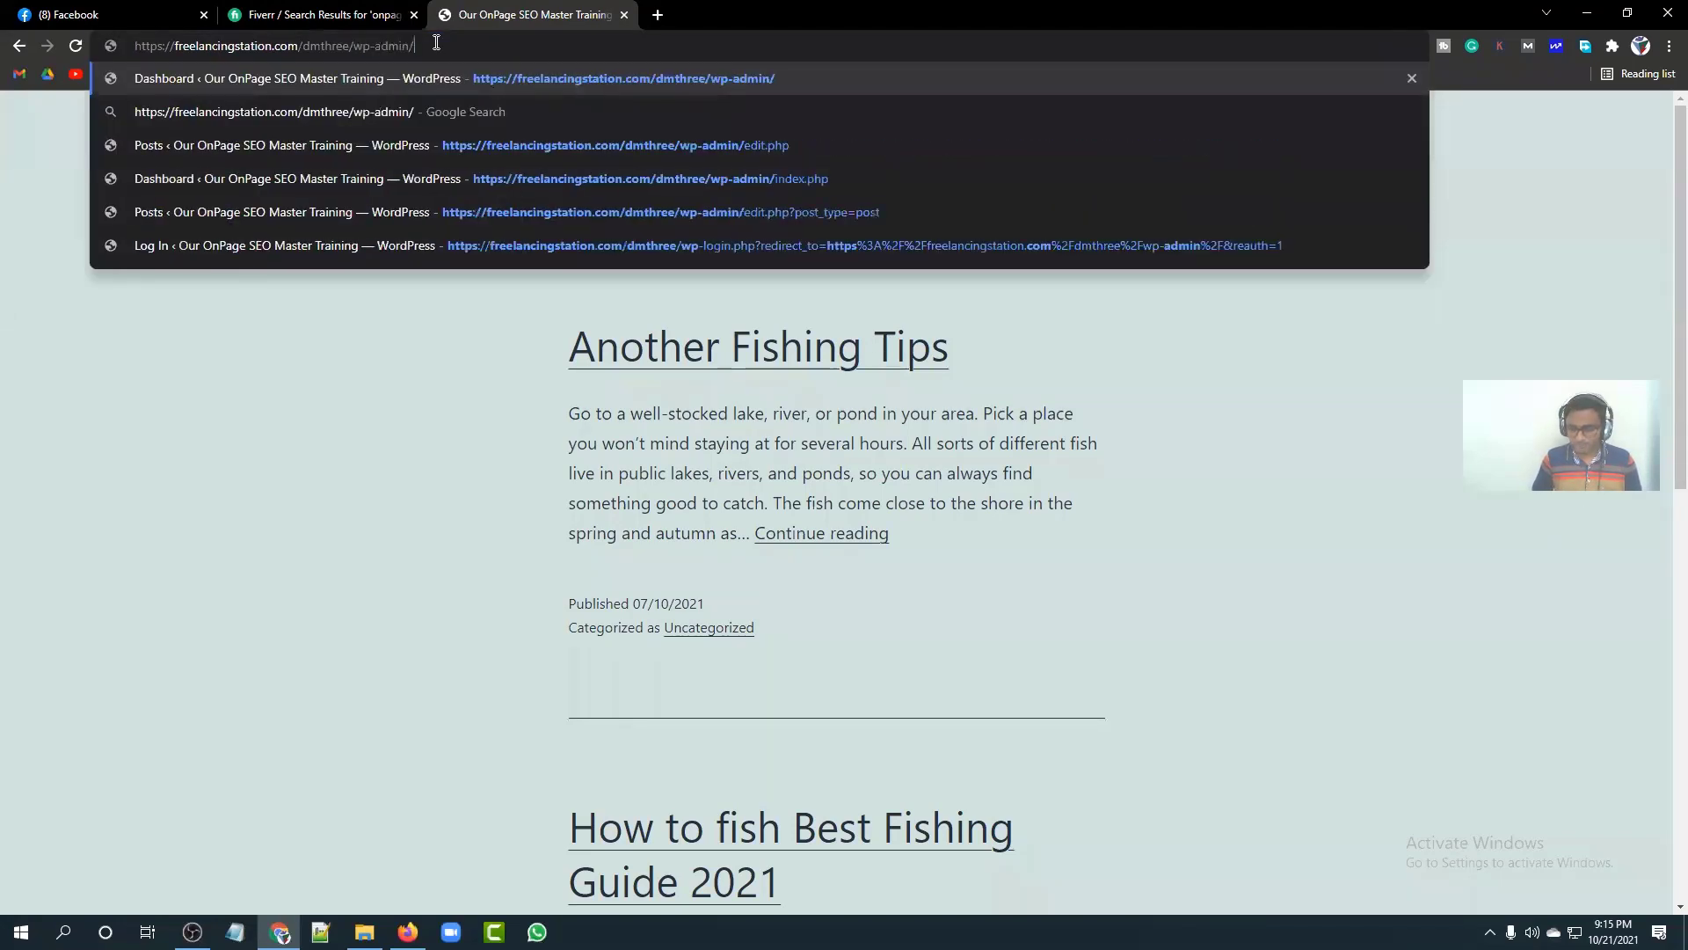
key("Return")
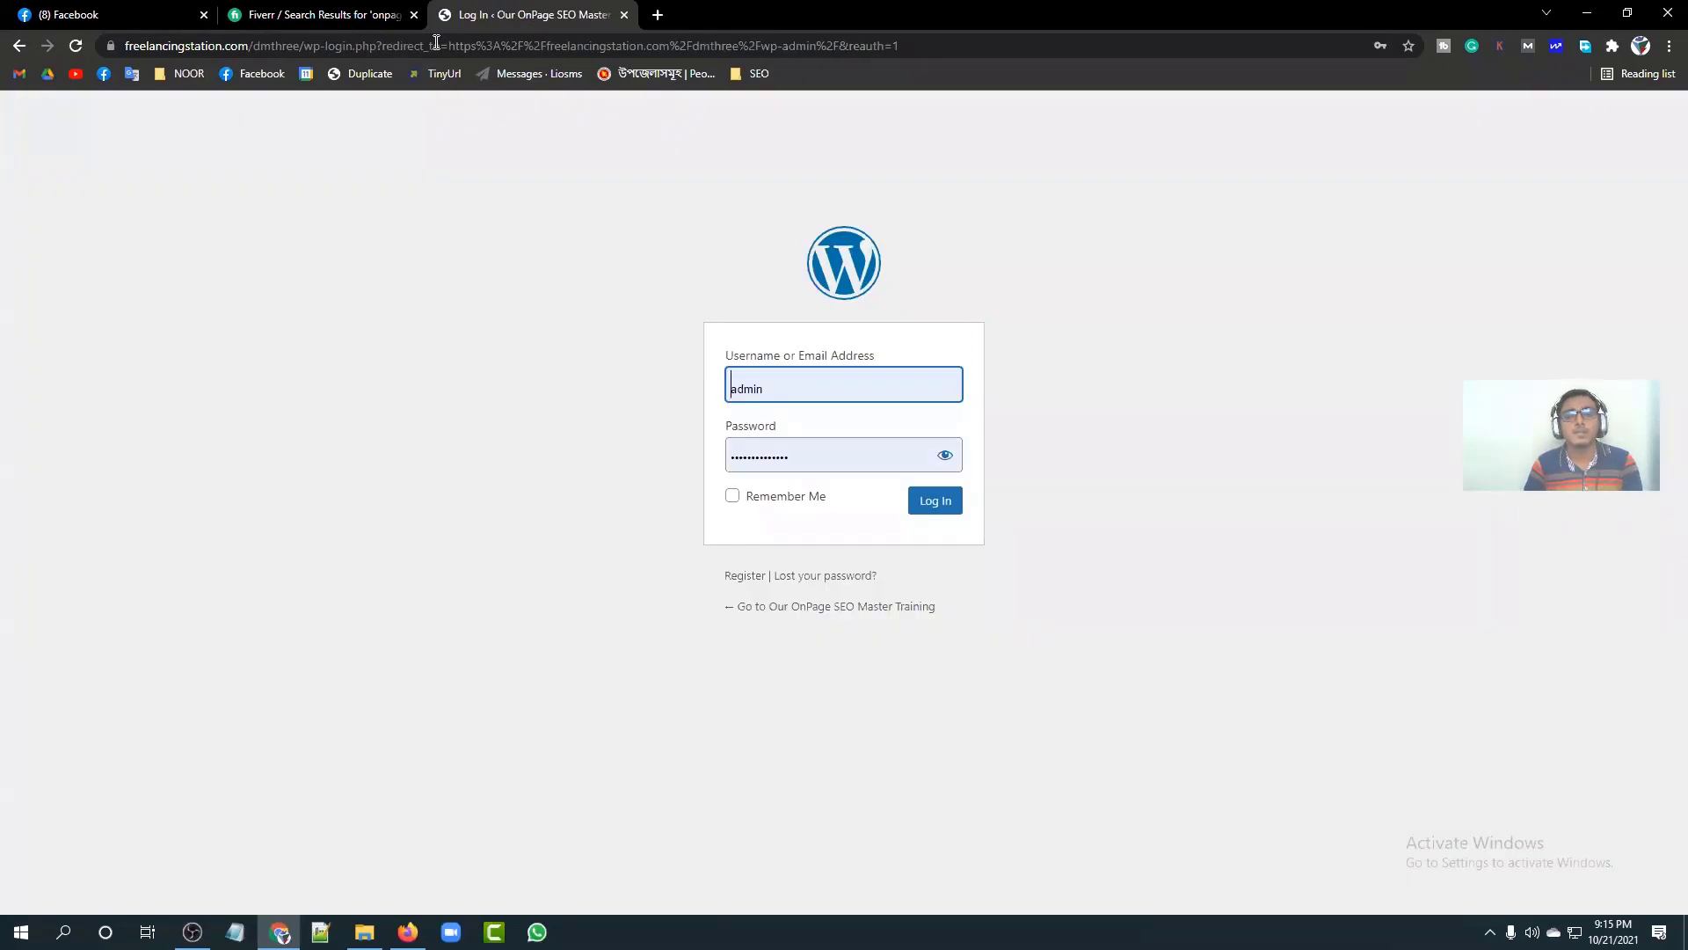
Step: Select Remember Me and log in to WordPress with the saved admin account
left_click(639, 349)
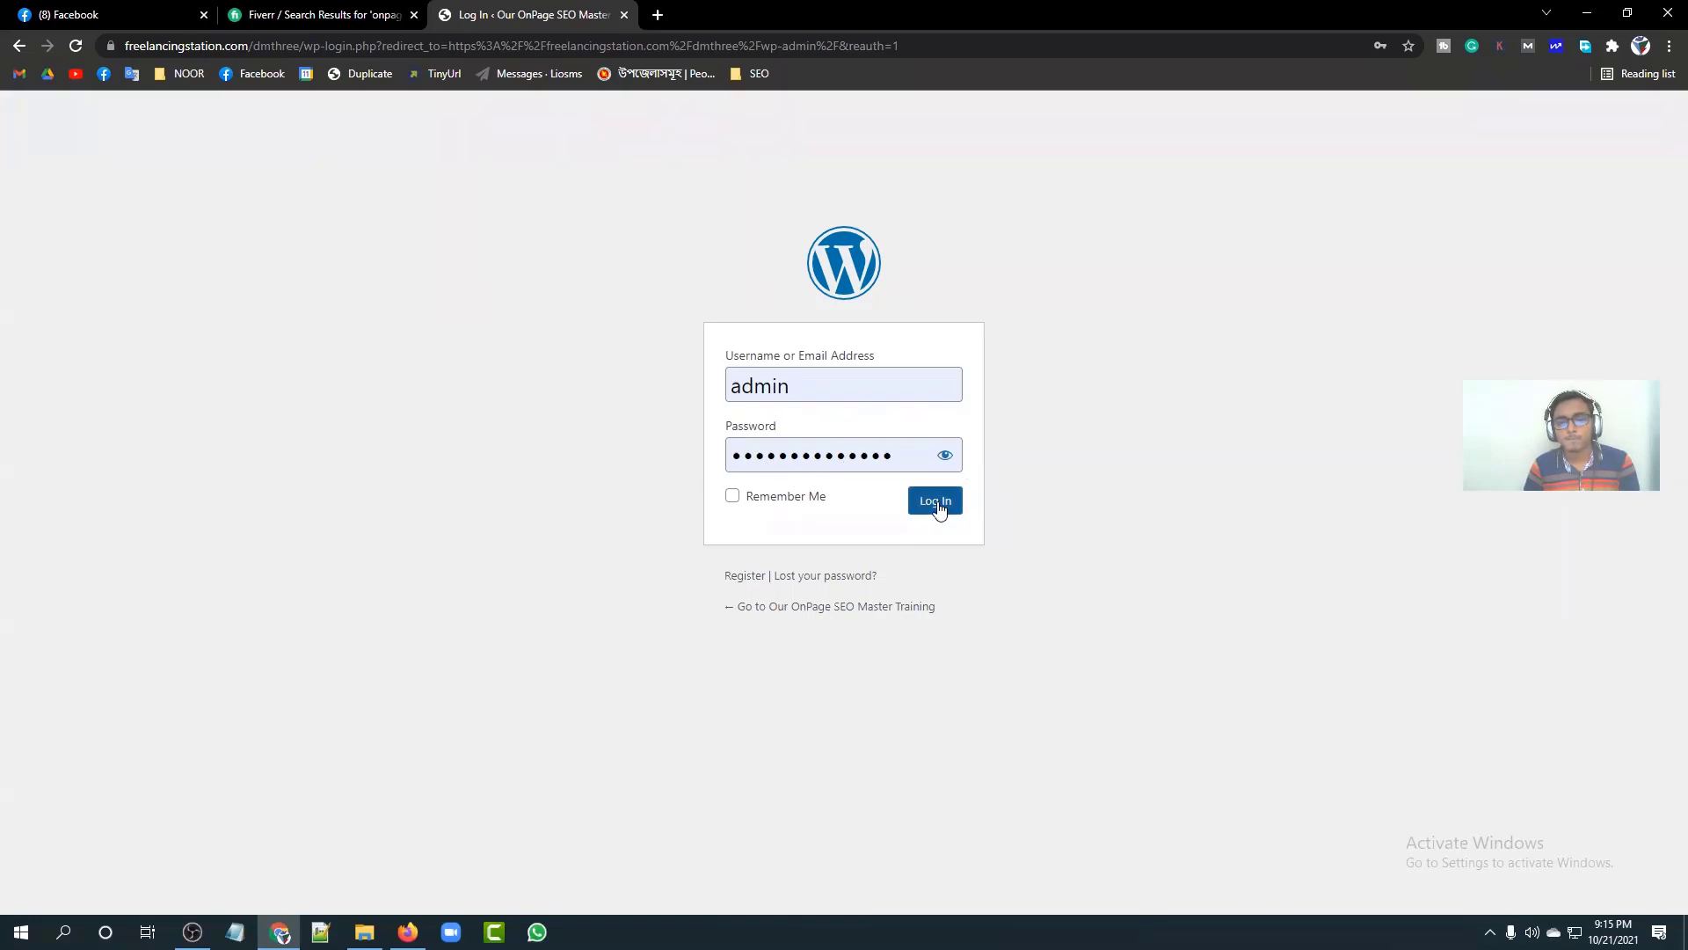
left_click_drag(802, 378, 709, 380)
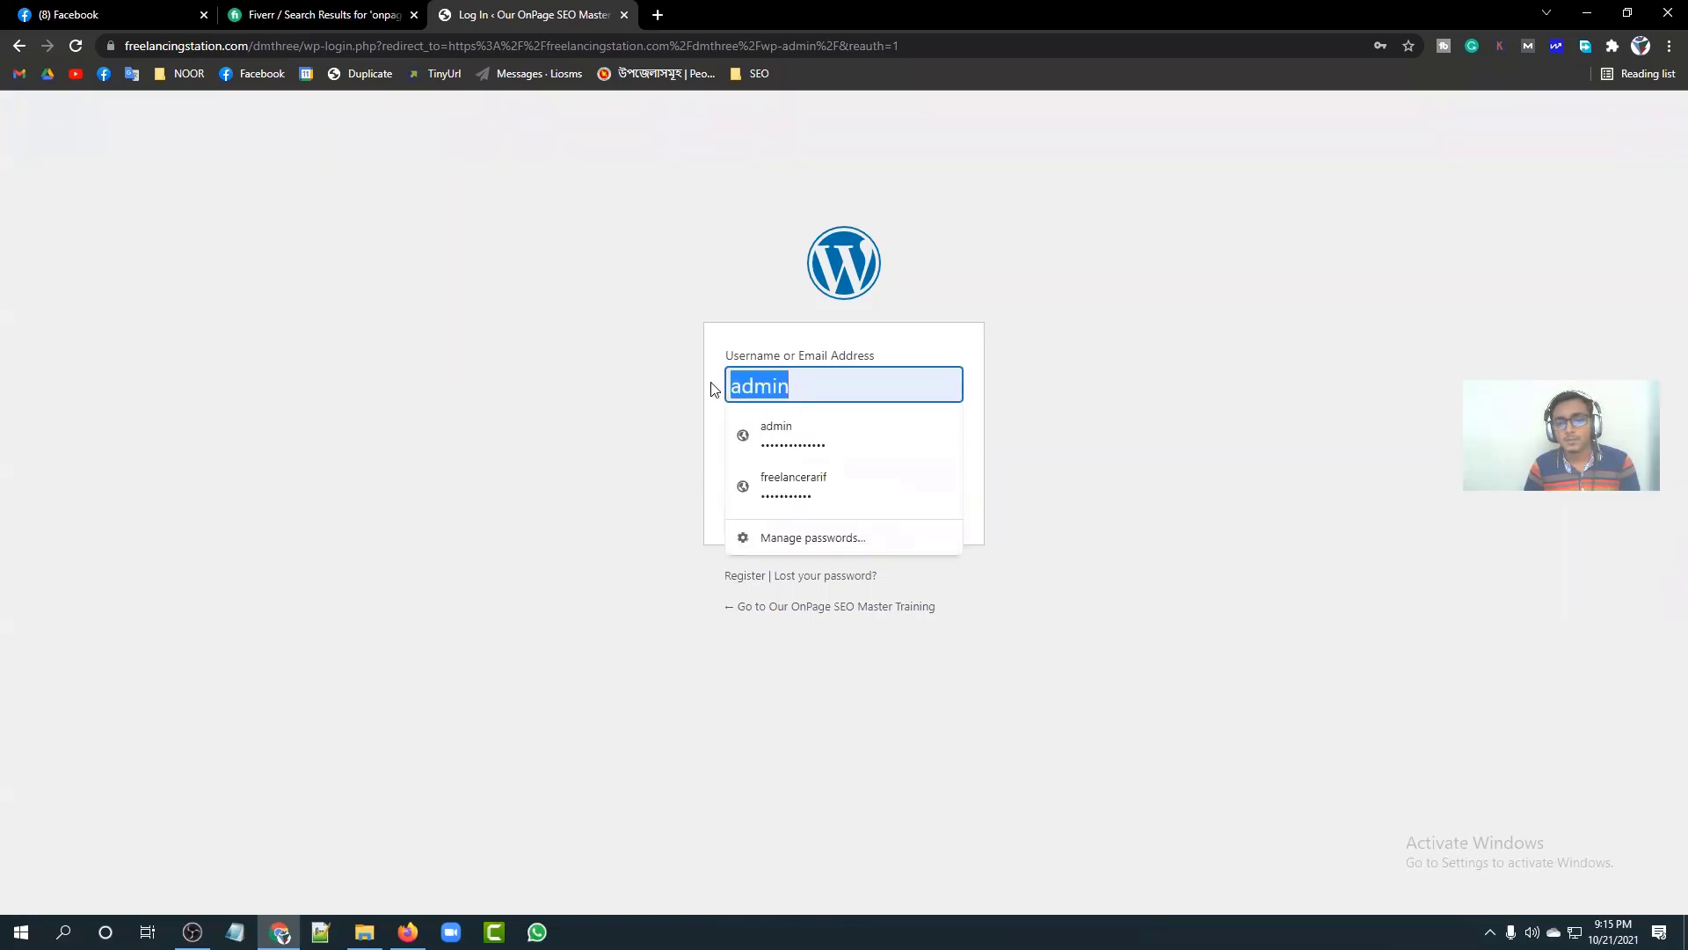
left_click(643, 420)
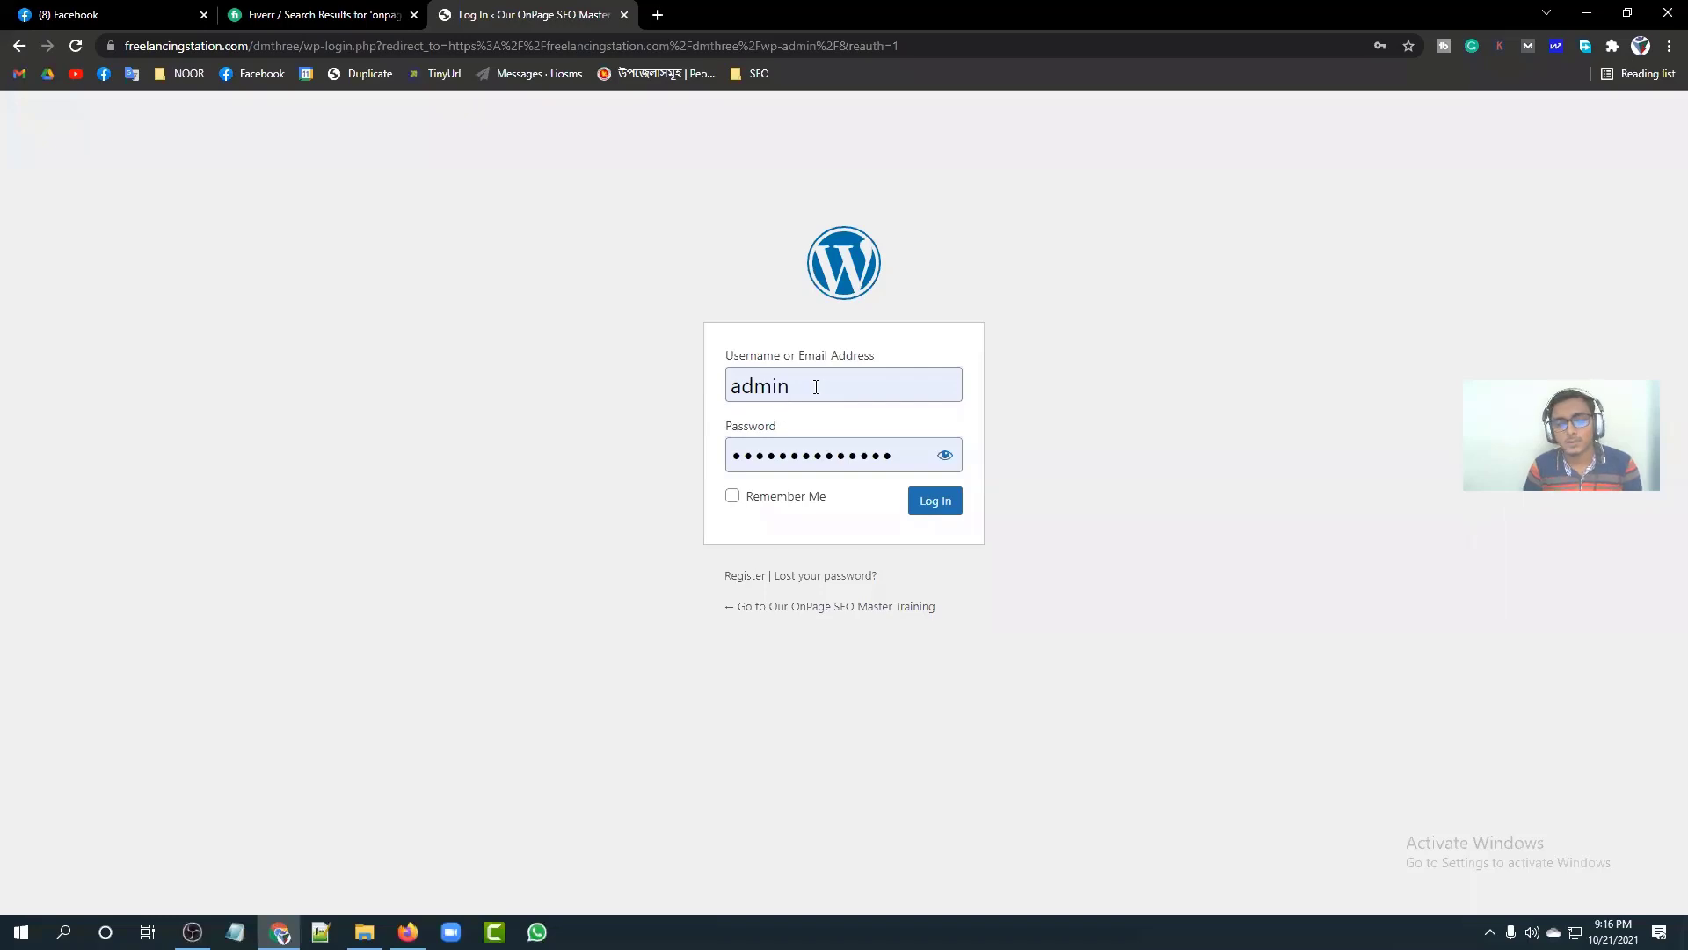
left_click(741, 497)
left_click(933, 503)
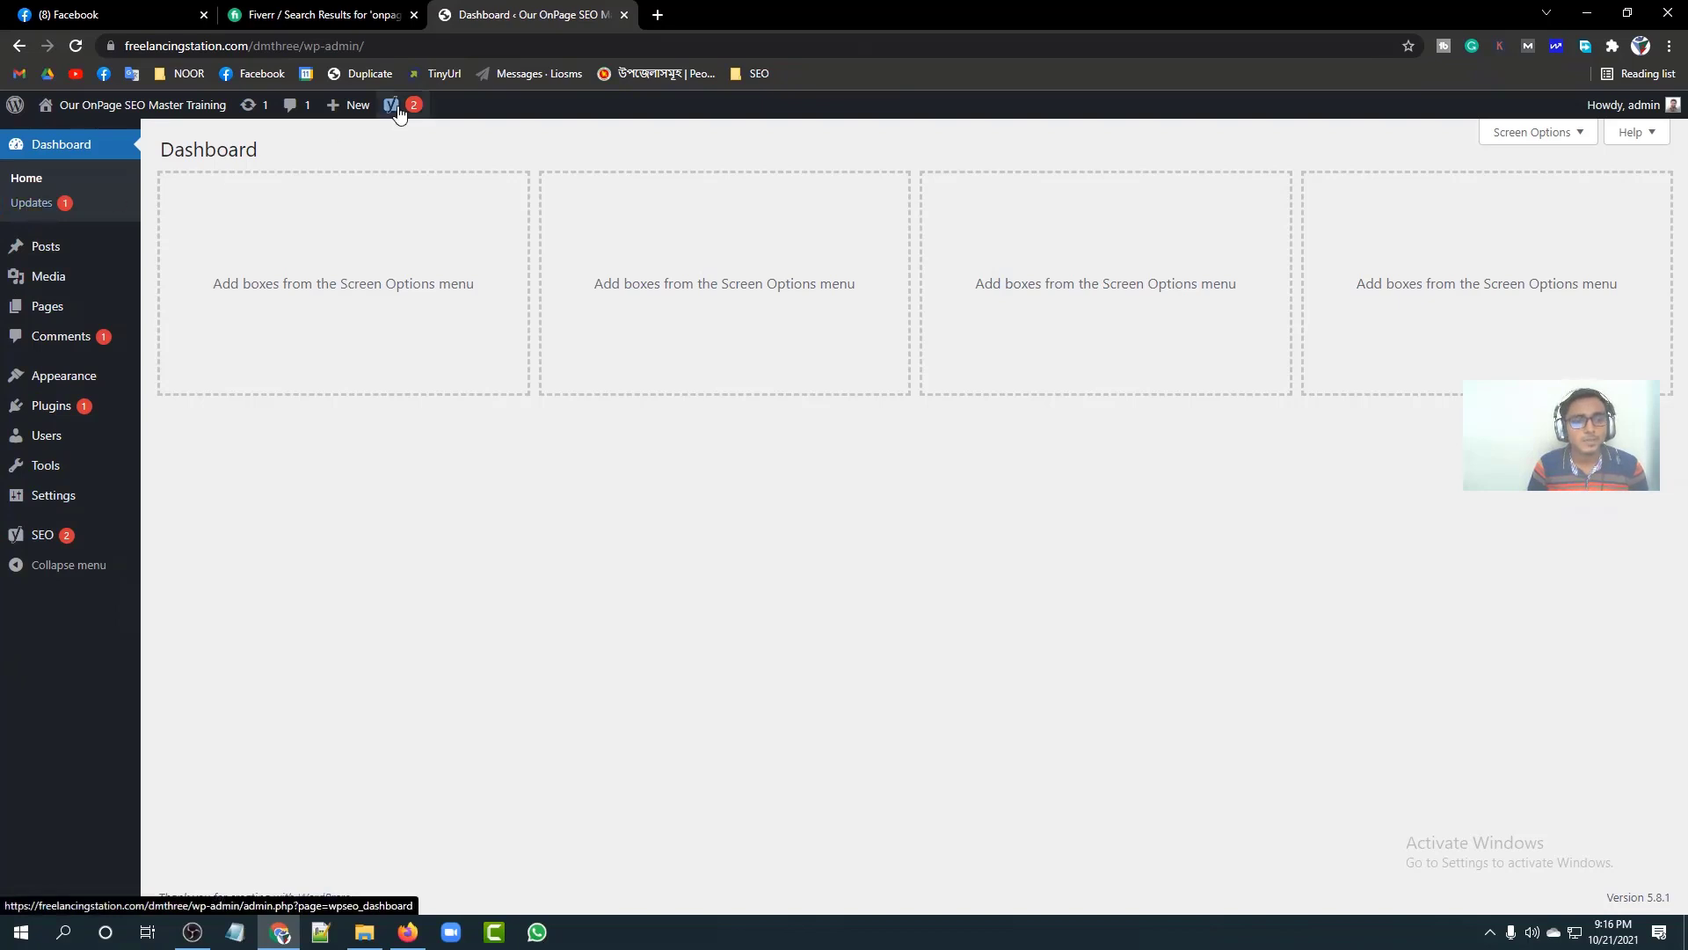
Step: Approve the pending comment on the Another Fishing Tips post
mouse_move(391, 105)
left_click(79, 339)
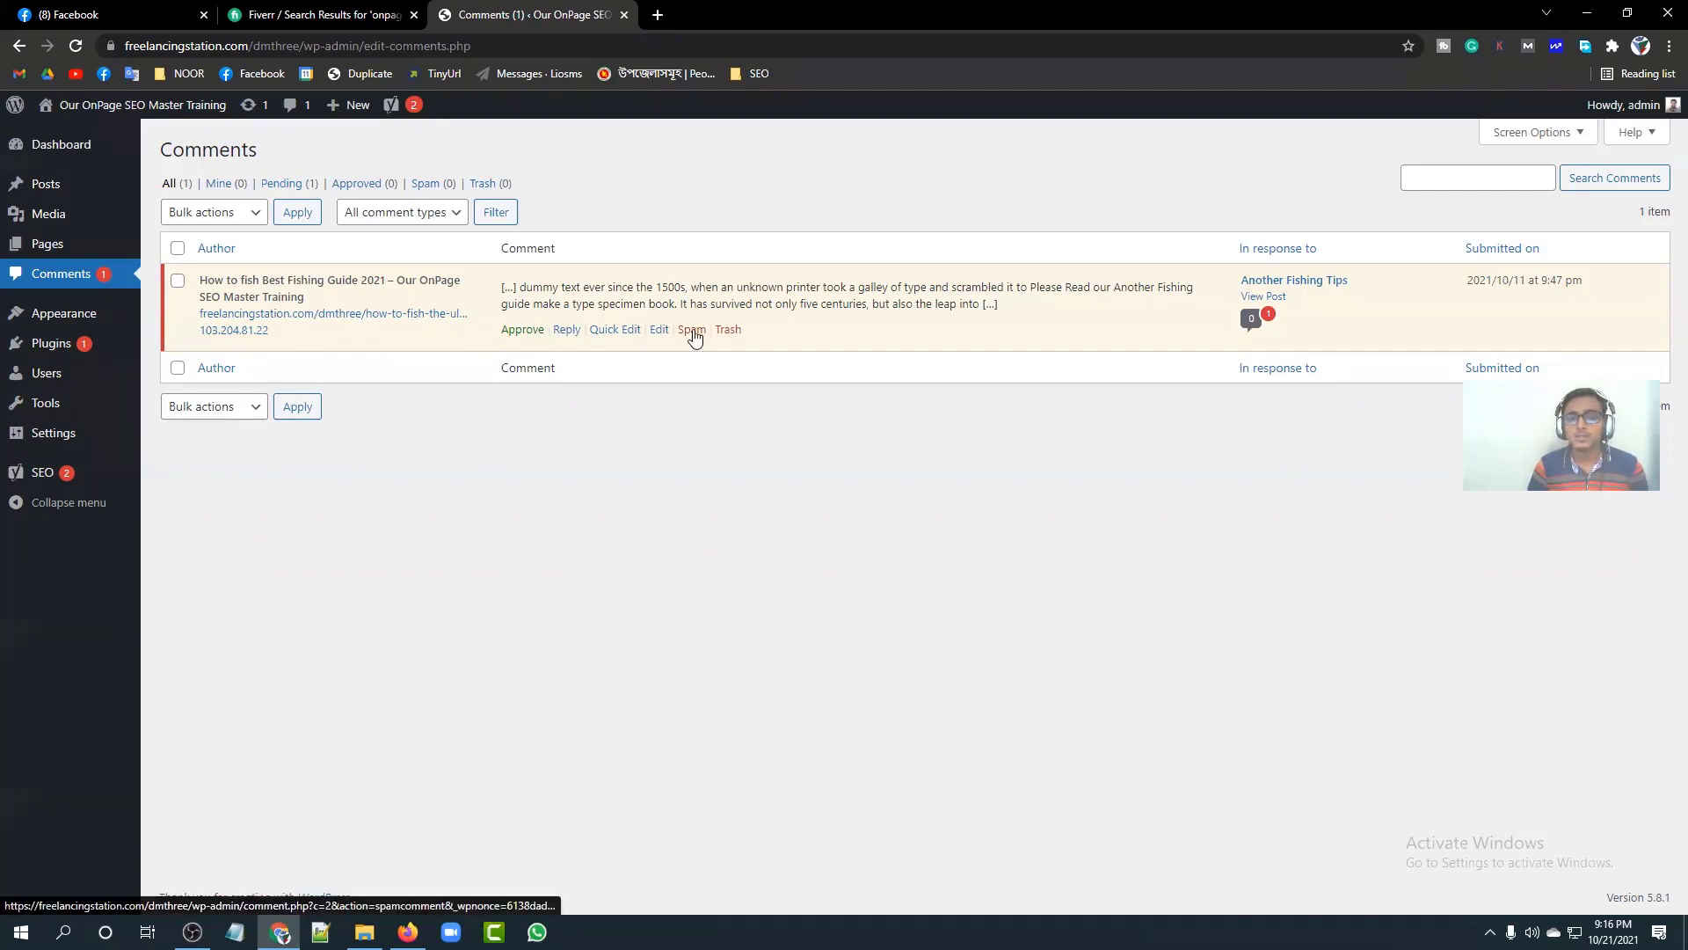
left_click(528, 339)
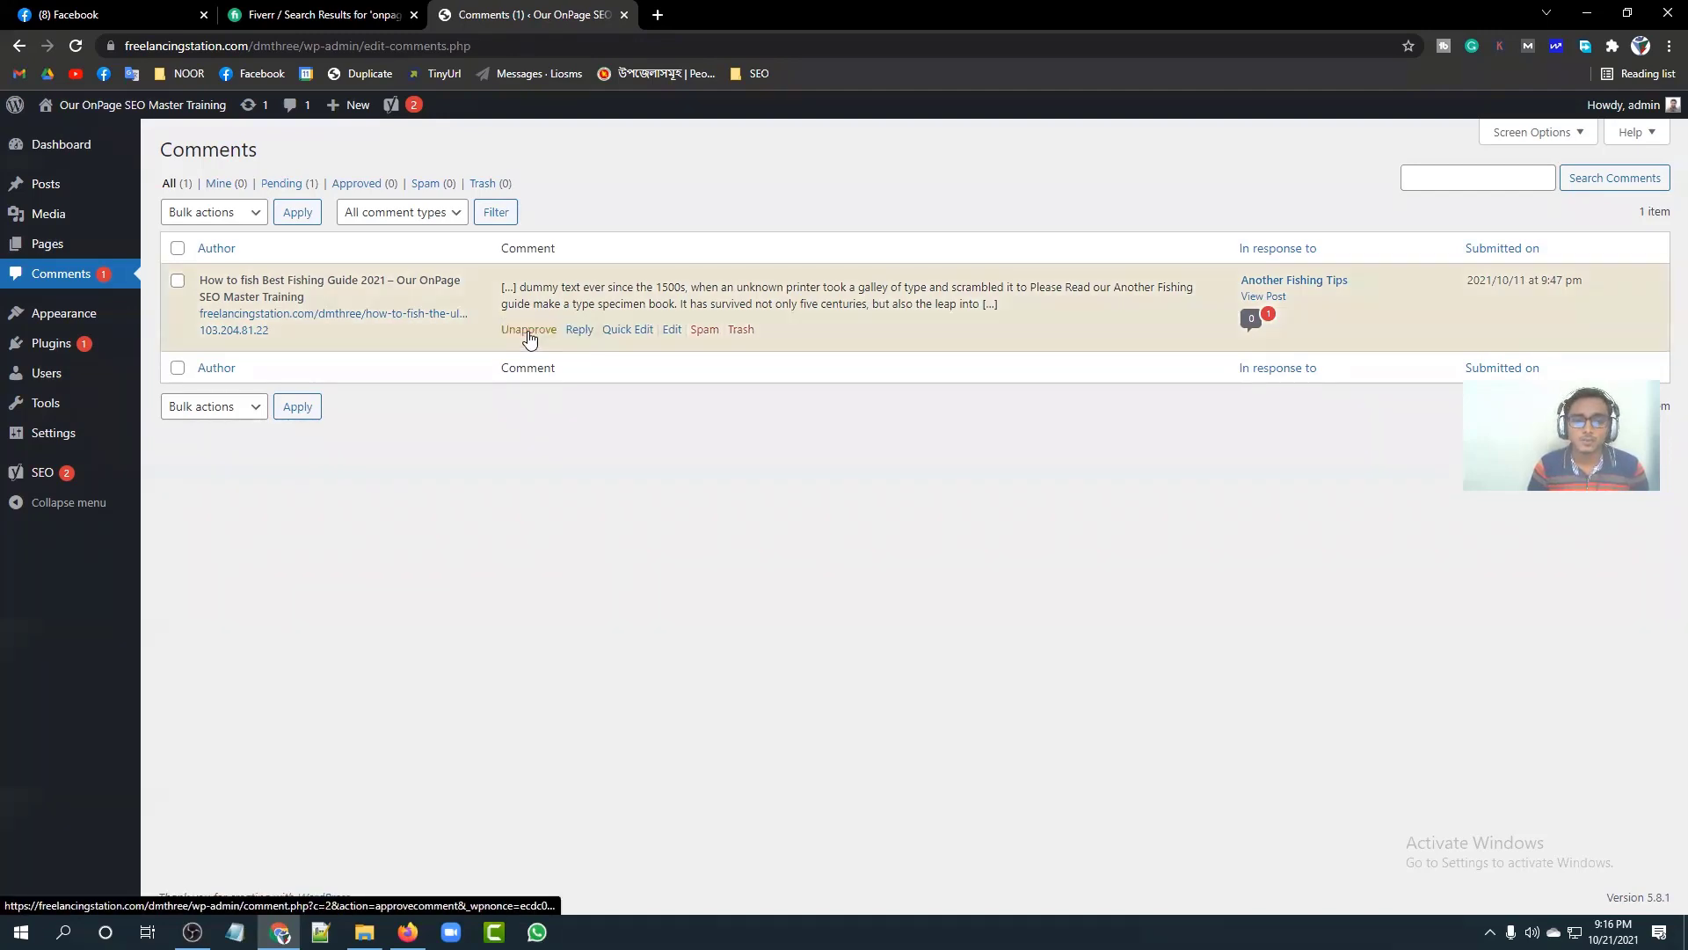
Step: Check the installed plugins, and hide both notifications on the Yoast SEO general dashboard
left_click(85, 345)
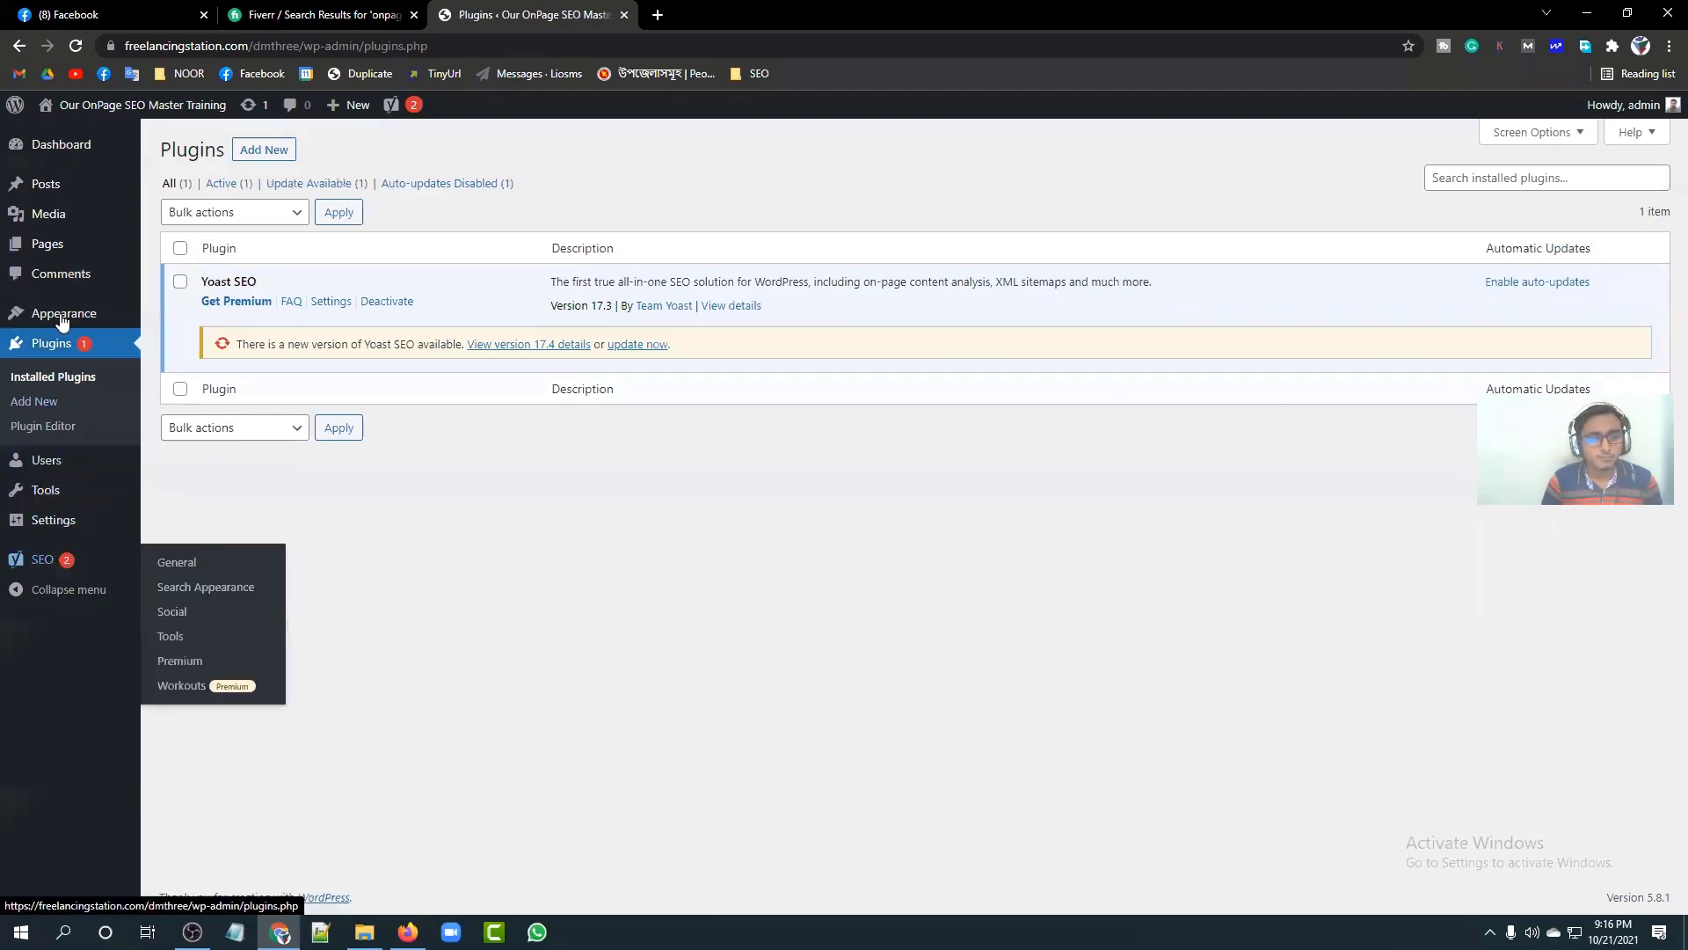
left_click(40, 559)
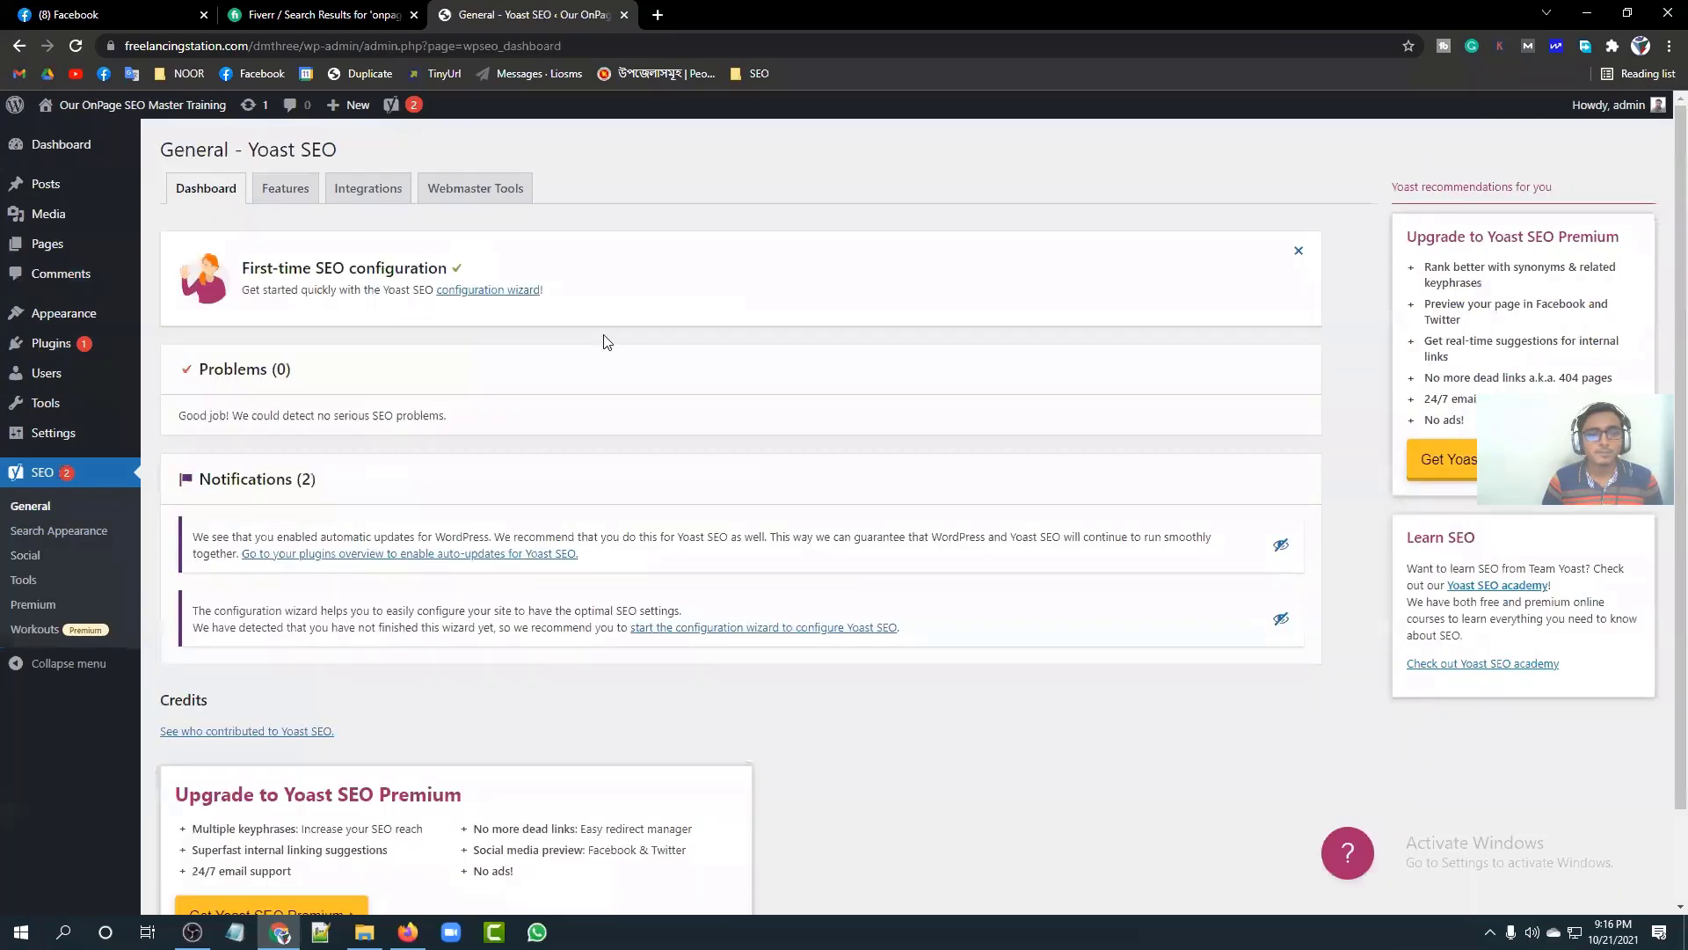
scroll(844, 366, "down", 1)
scroll(348, 256, "up", 1)
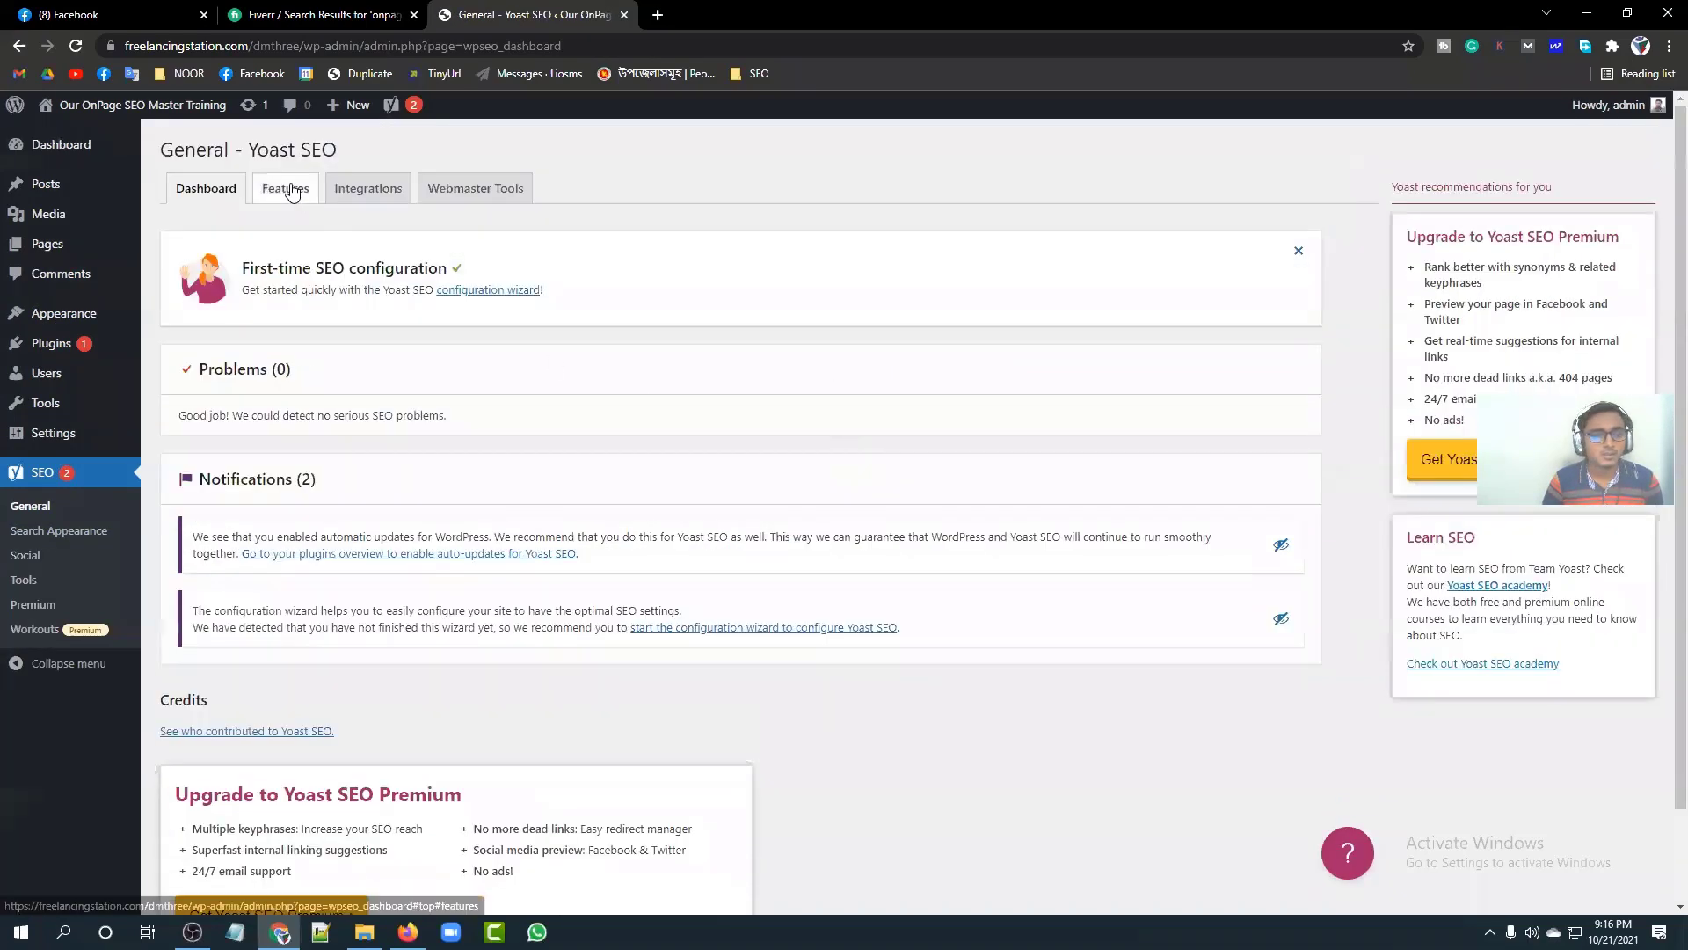
scroll(231, 467, "down", 2)
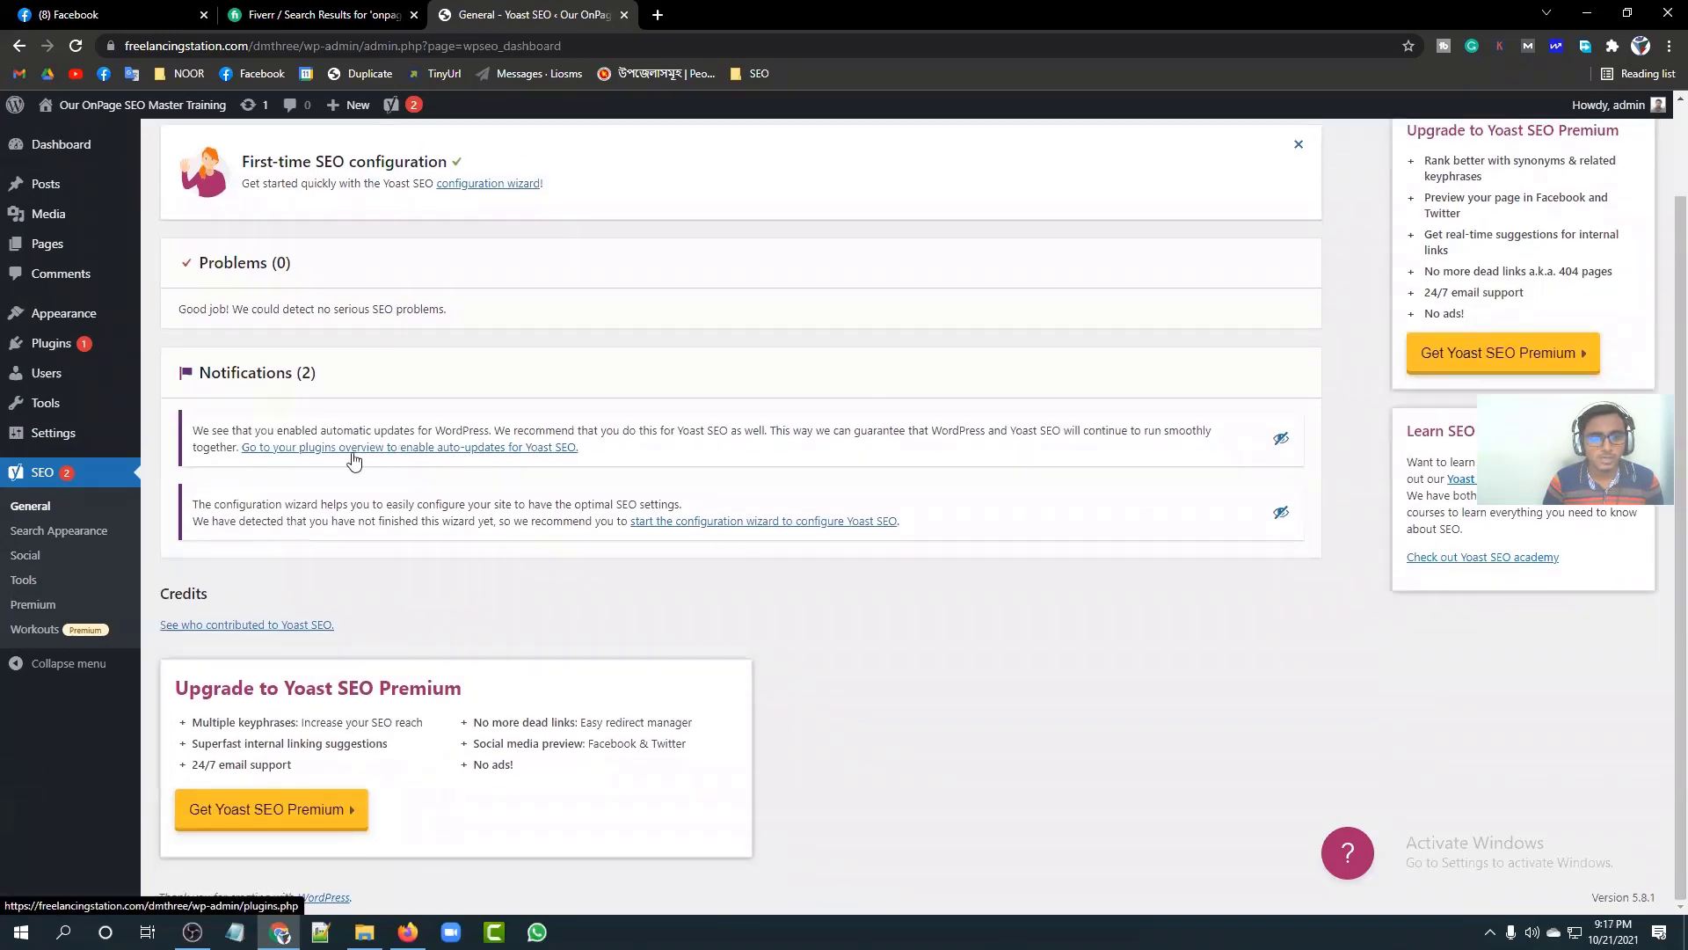
left_click_drag(711, 450, 389, 462)
left_click(471, 522)
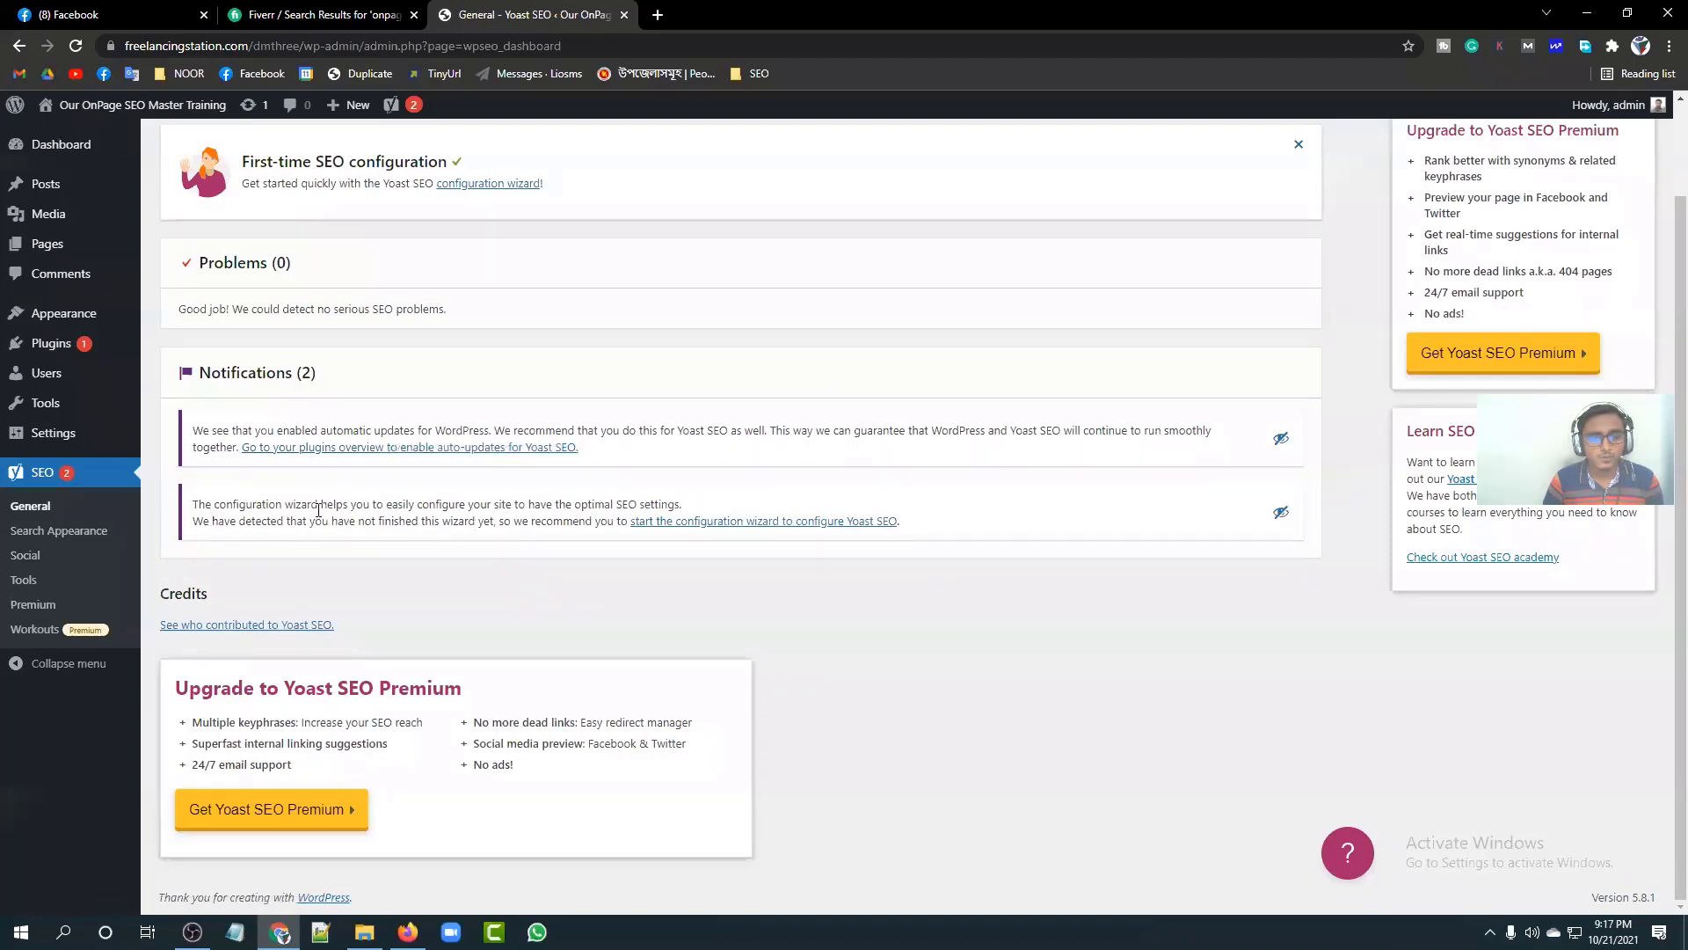
left_click(1279, 514)
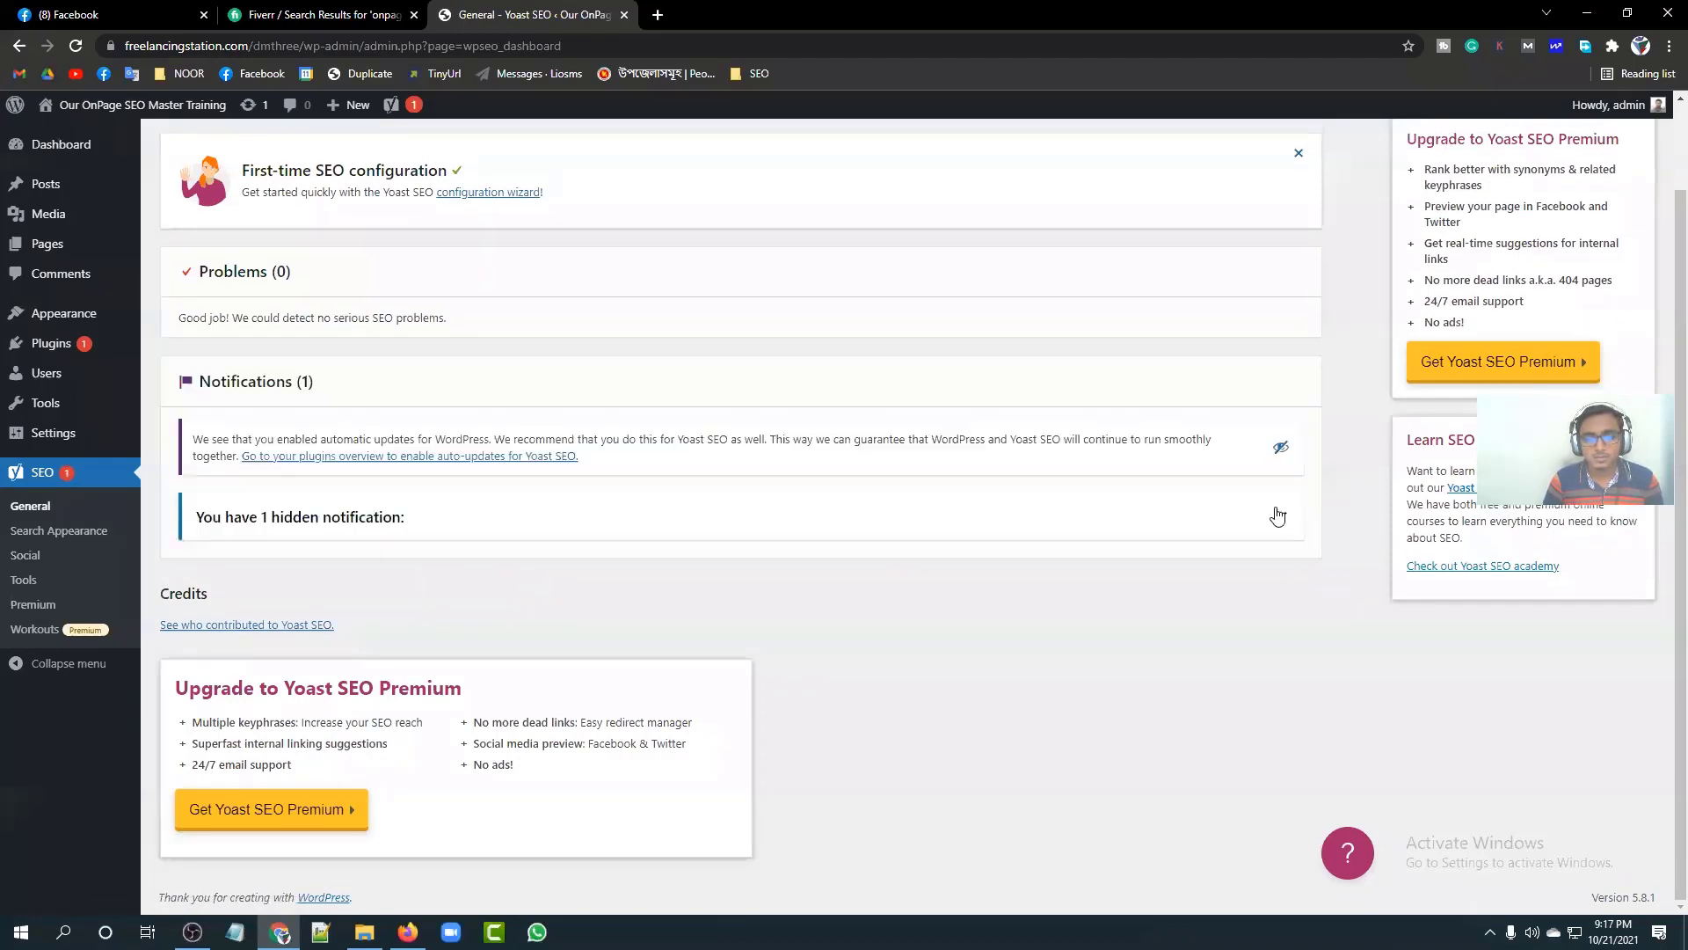
left_click(1281, 446)
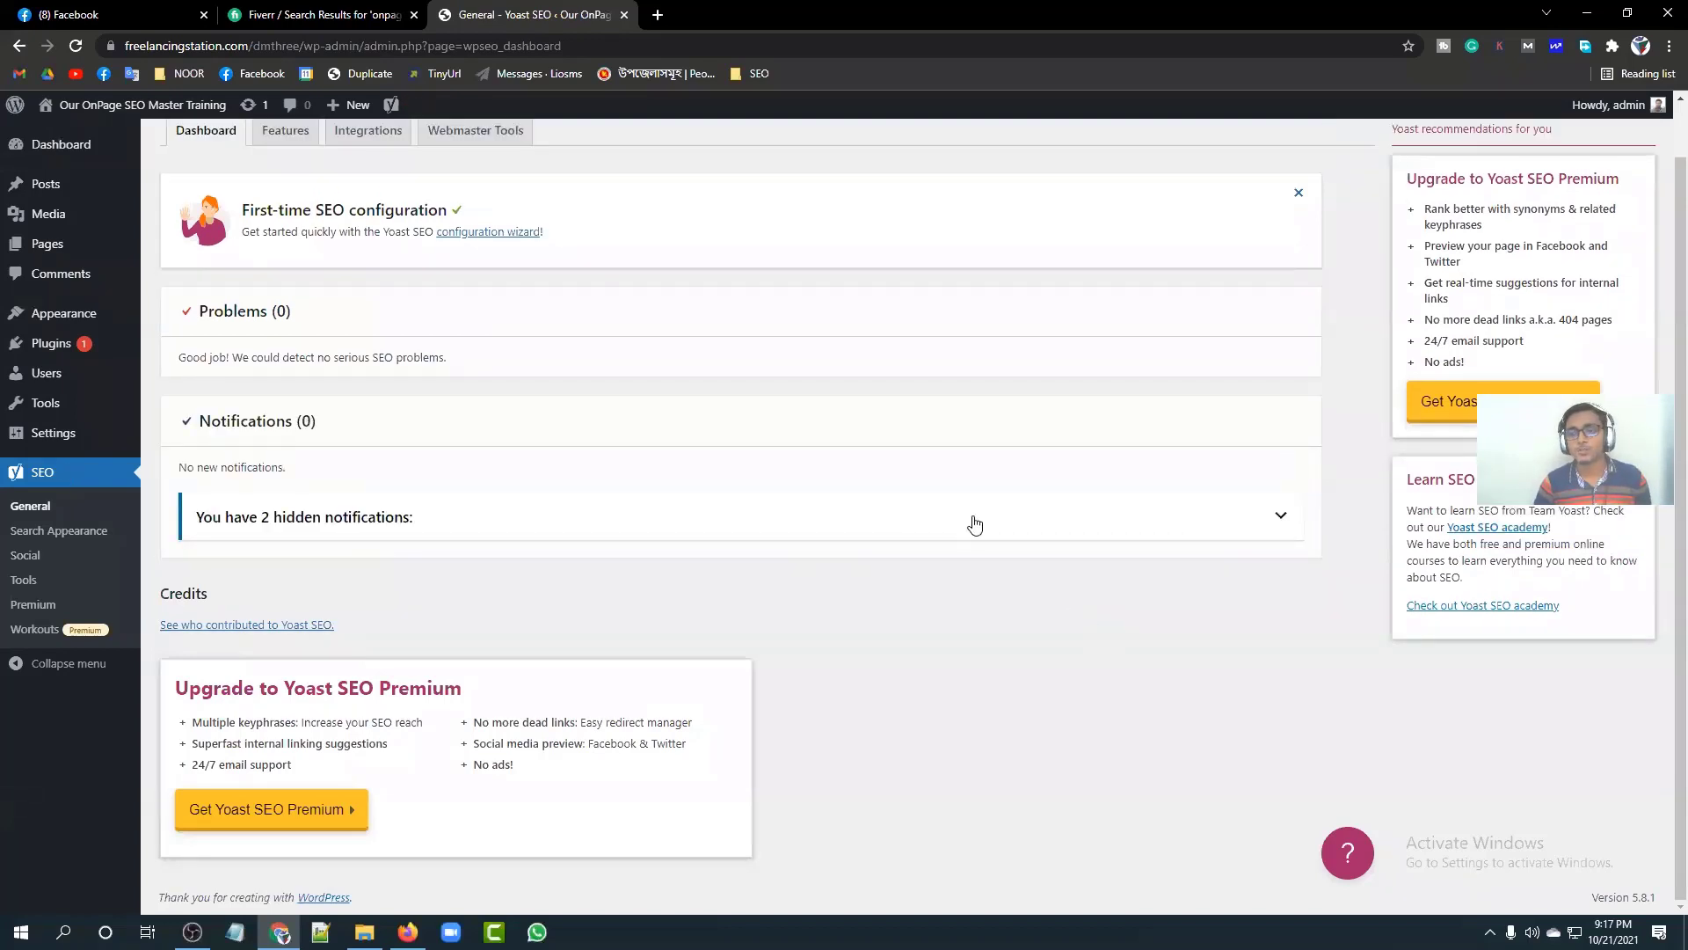
scroll(972, 524, "up", 1)
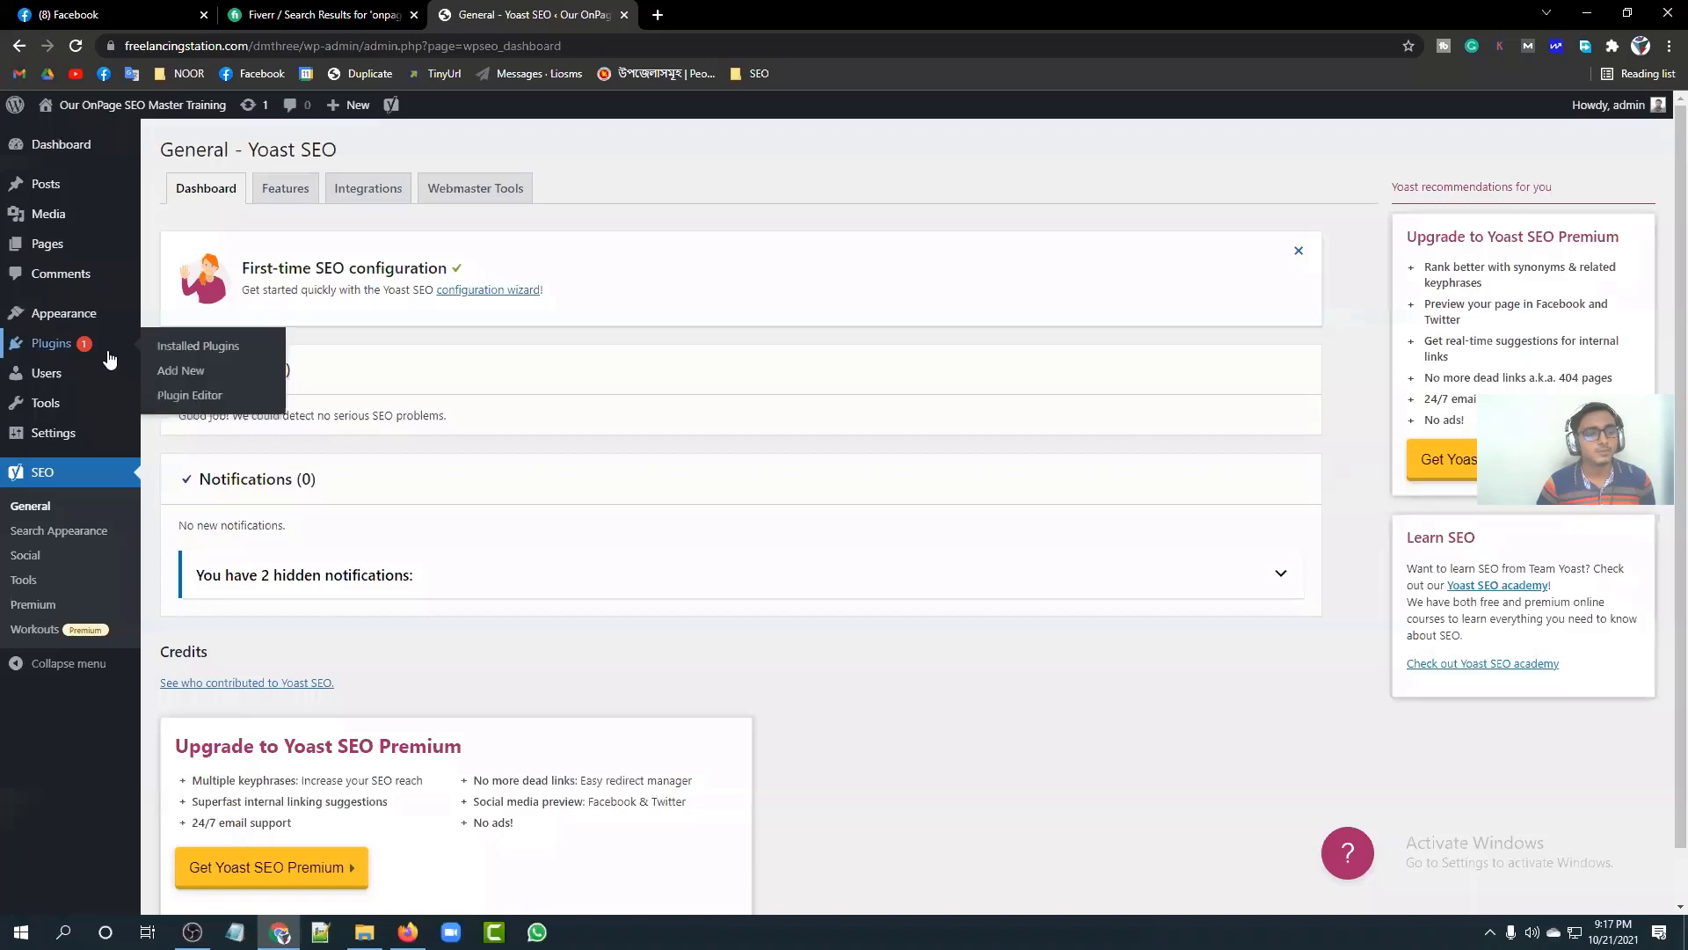
Step: Return to the WordPress dashboard and open the Webmaster Tools verification settings in Yoast SEO General
left_click(47, 158)
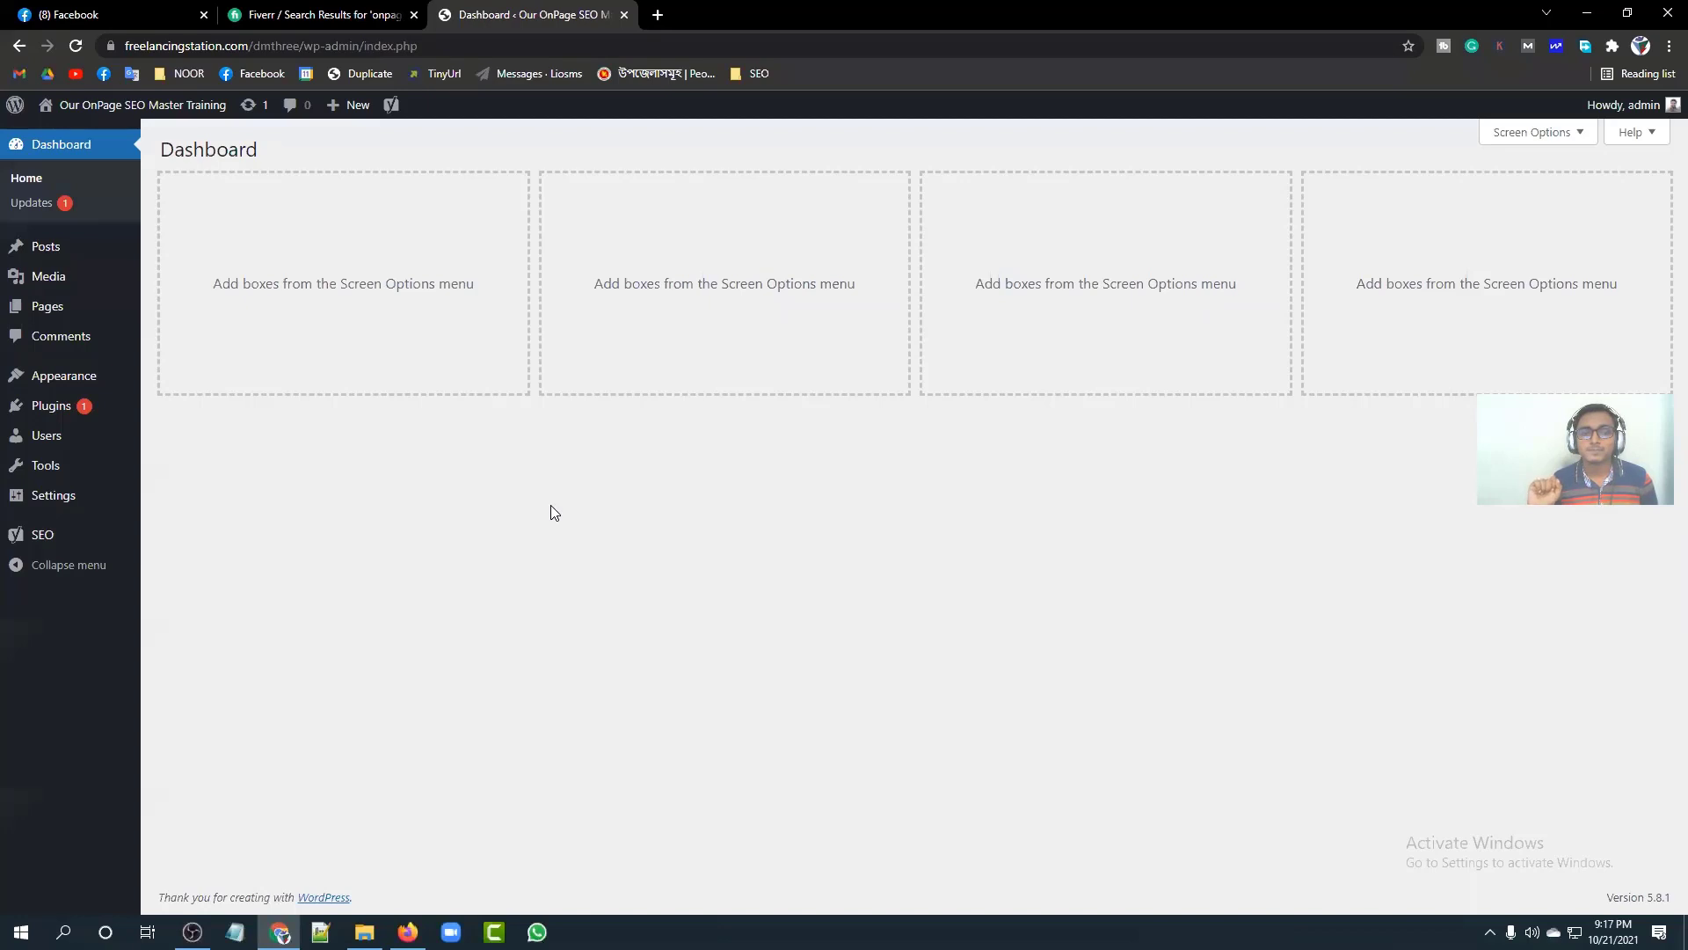
mouse_move(44, 540)
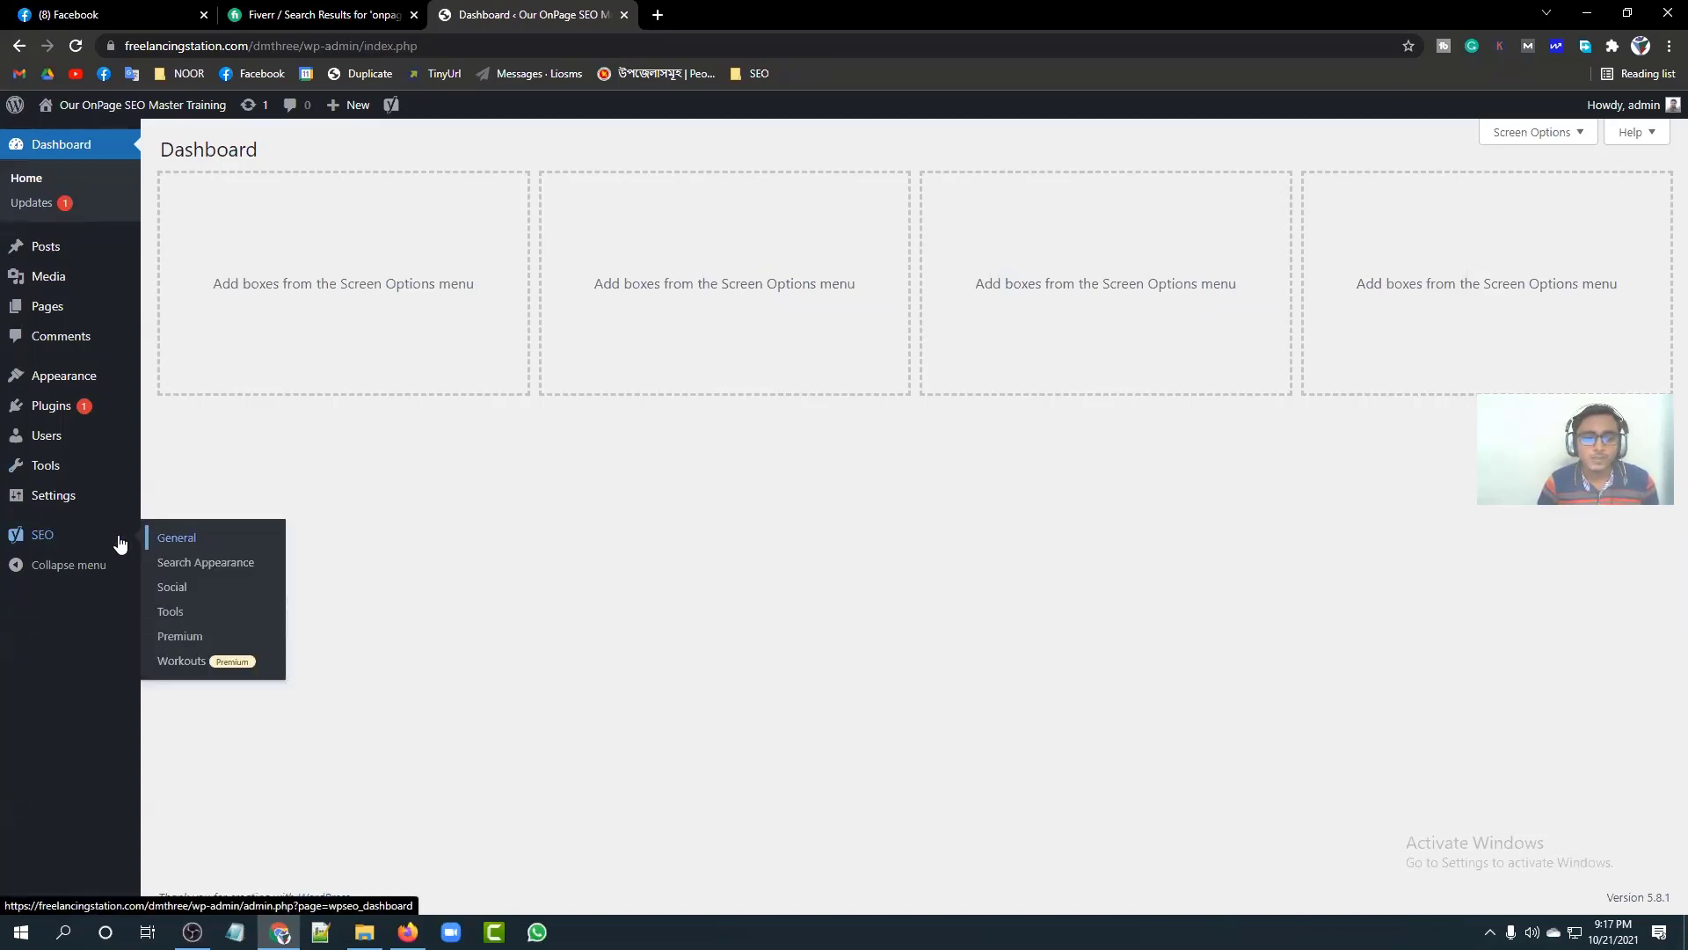
left_click(195, 542)
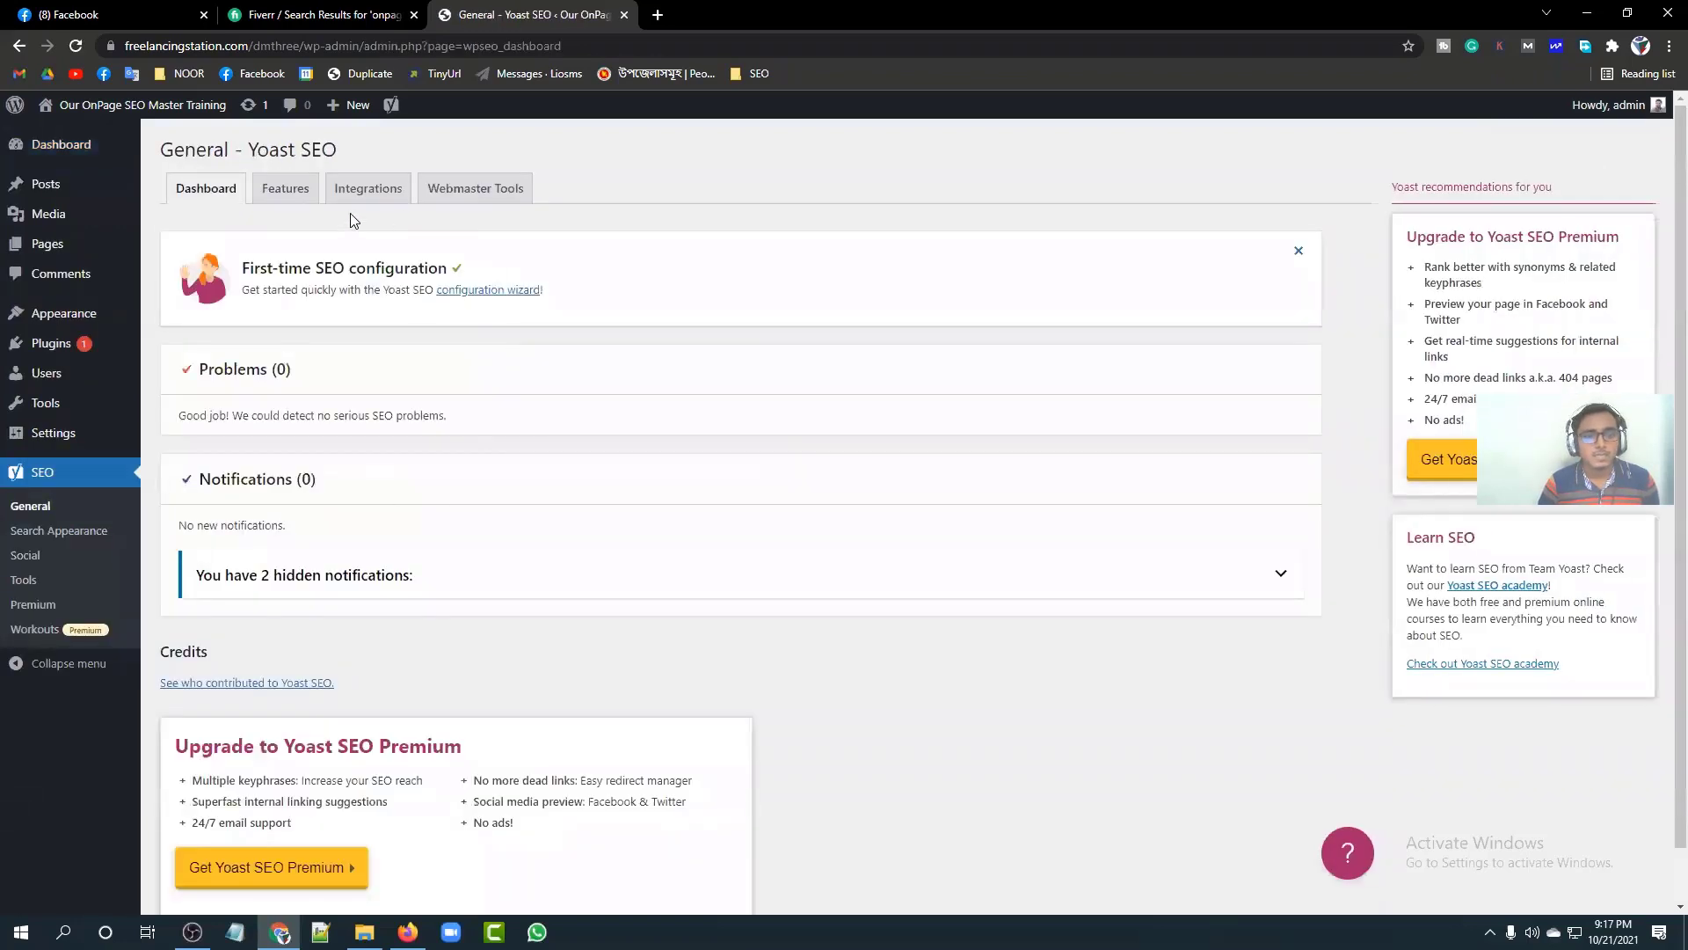
left_click(467, 197)
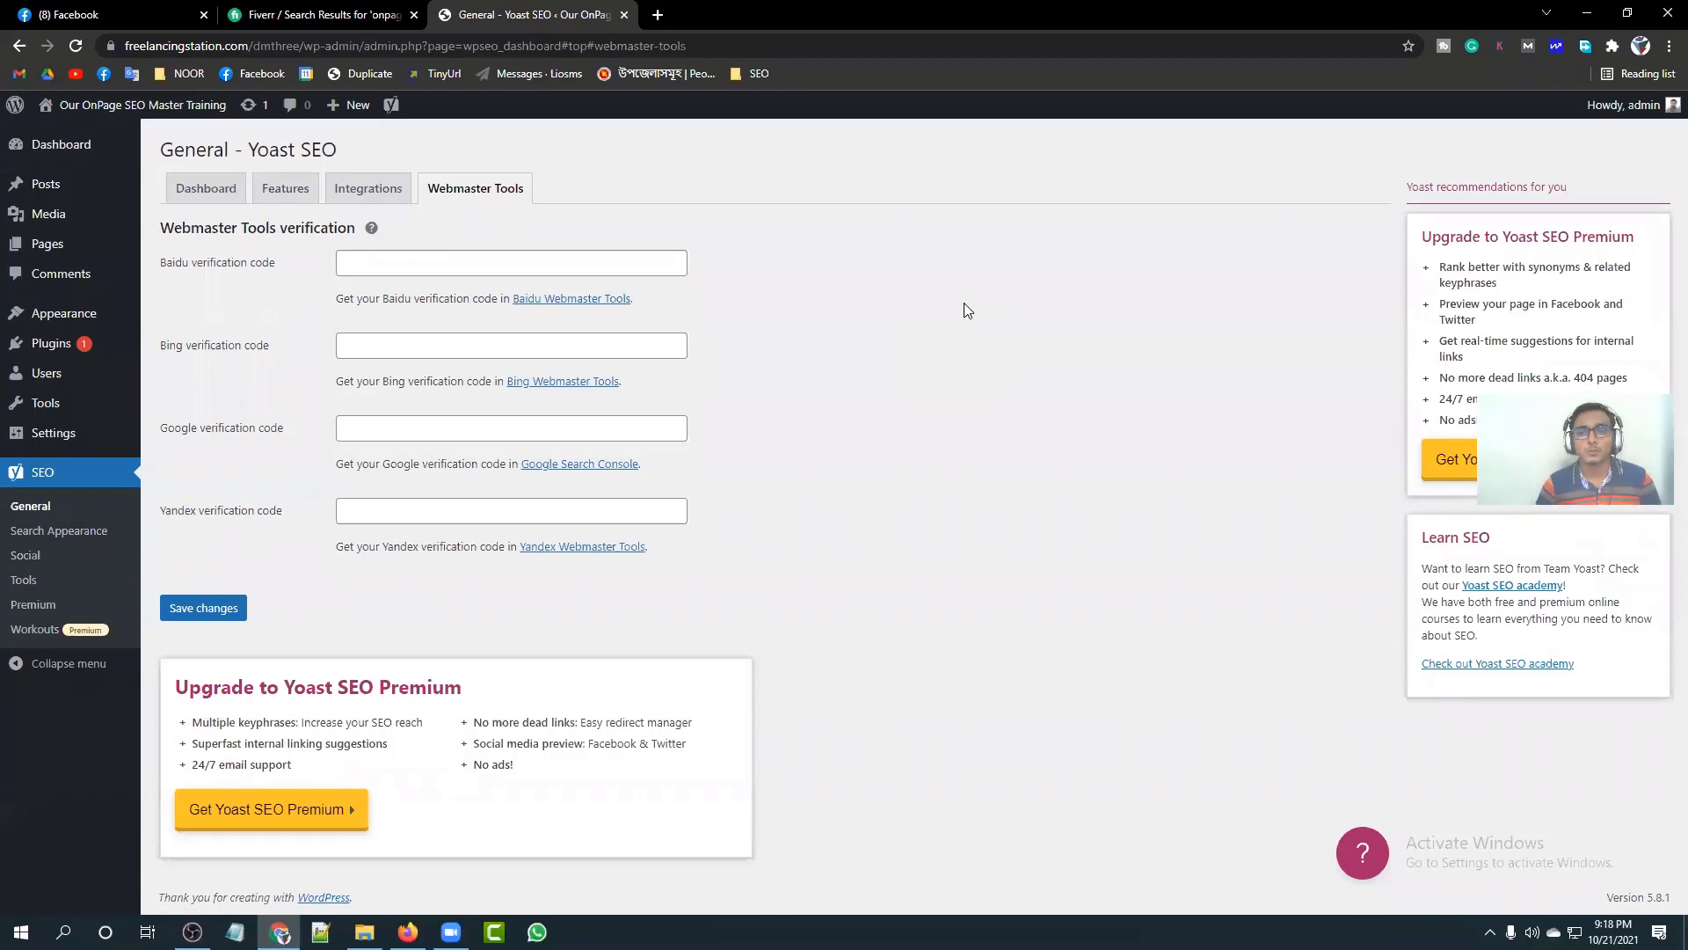
Step: Turn on screen drawing and mark the Baidu, Bing, Google and Yandex verification code fields with red check marks
key("ctrl+2")
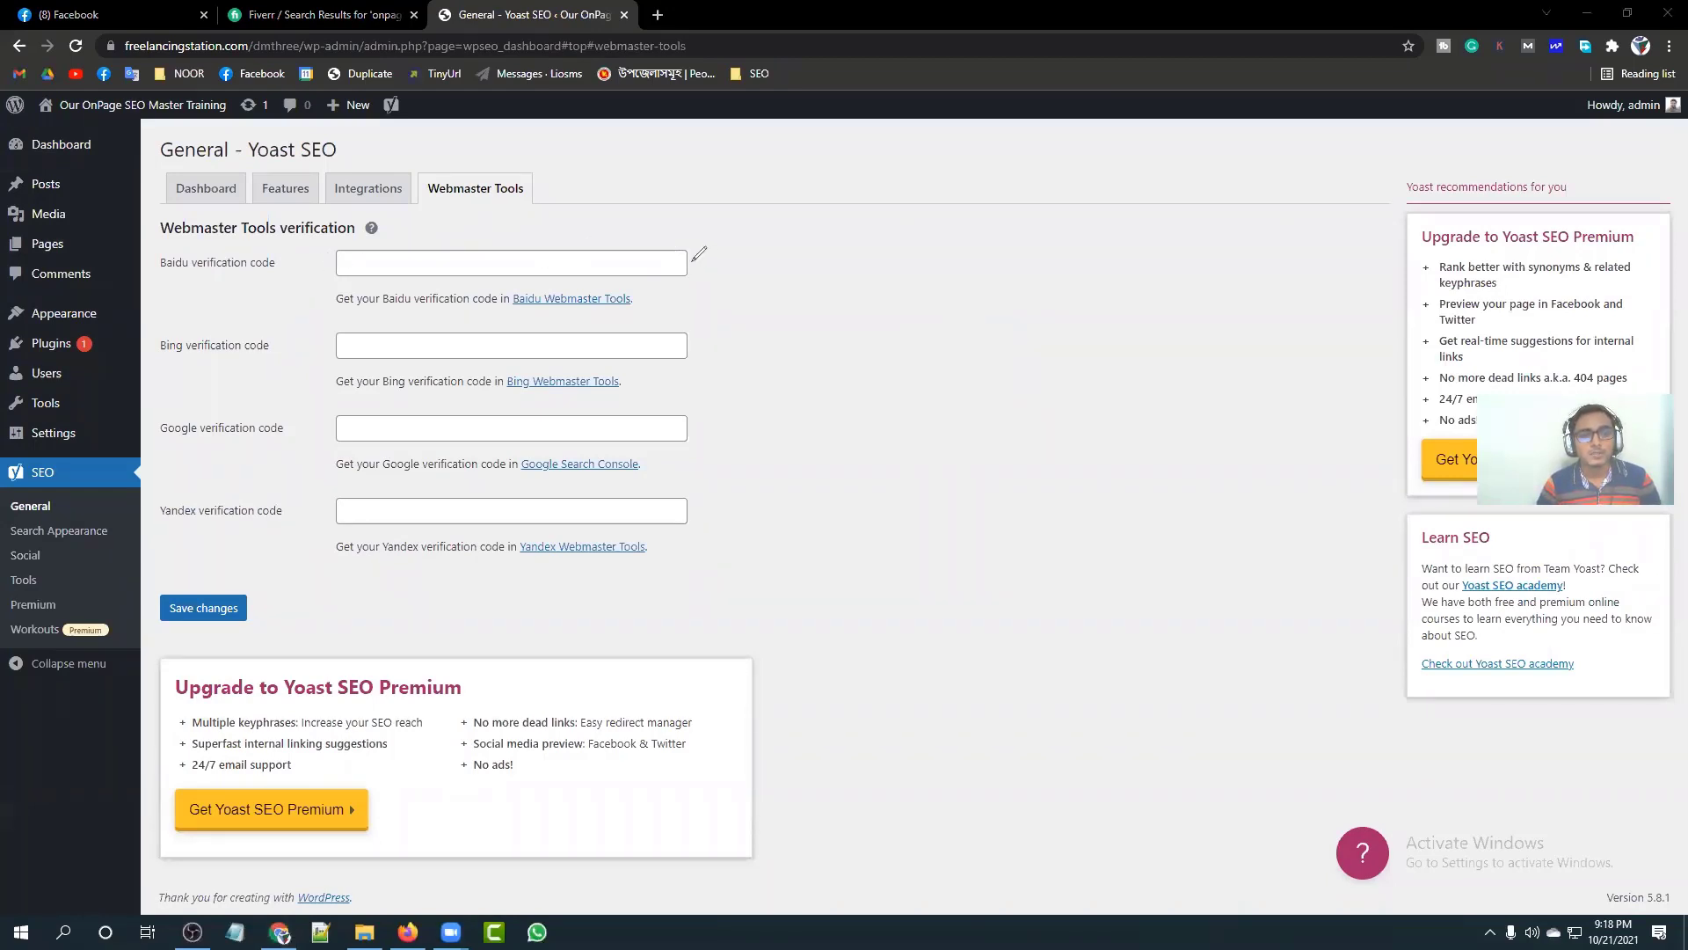
left_click_drag(675, 259, 767, 217)
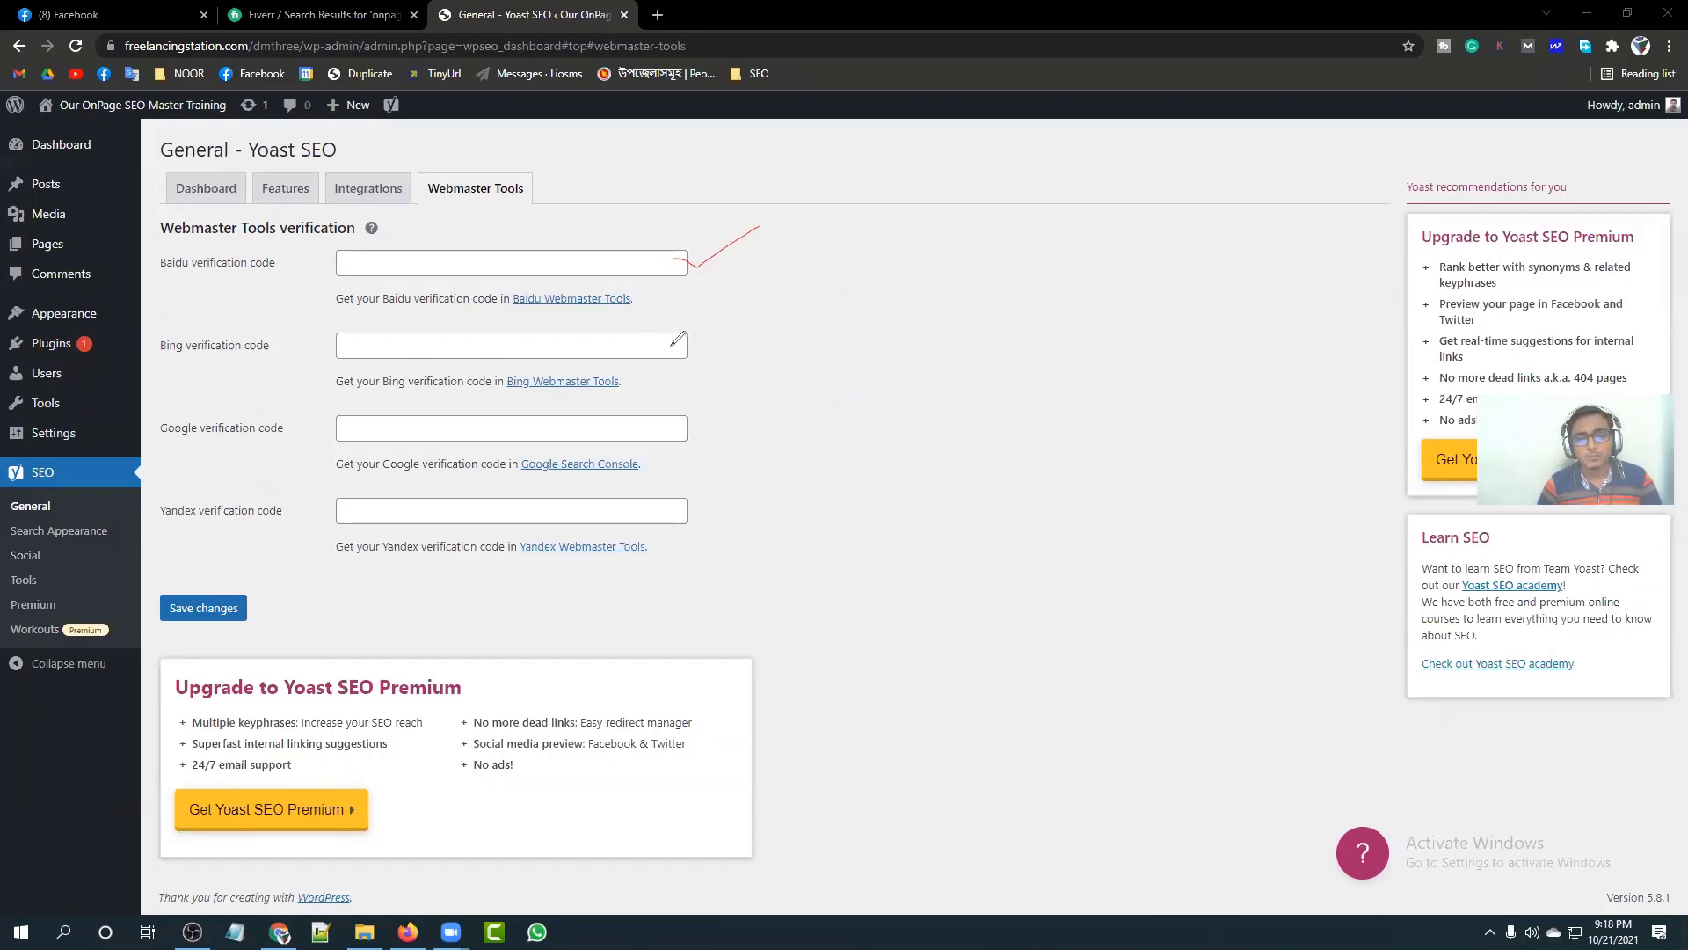
mouse_move(672, 344)
left_mouse_down()
mouse_move(695, 356)
mouse_move(762, 297)
left_mouse_up()
mouse_move(674, 423)
left_mouse_down()
mouse_move(693, 432)
mouse_move(747, 393)
left_mouse_up()
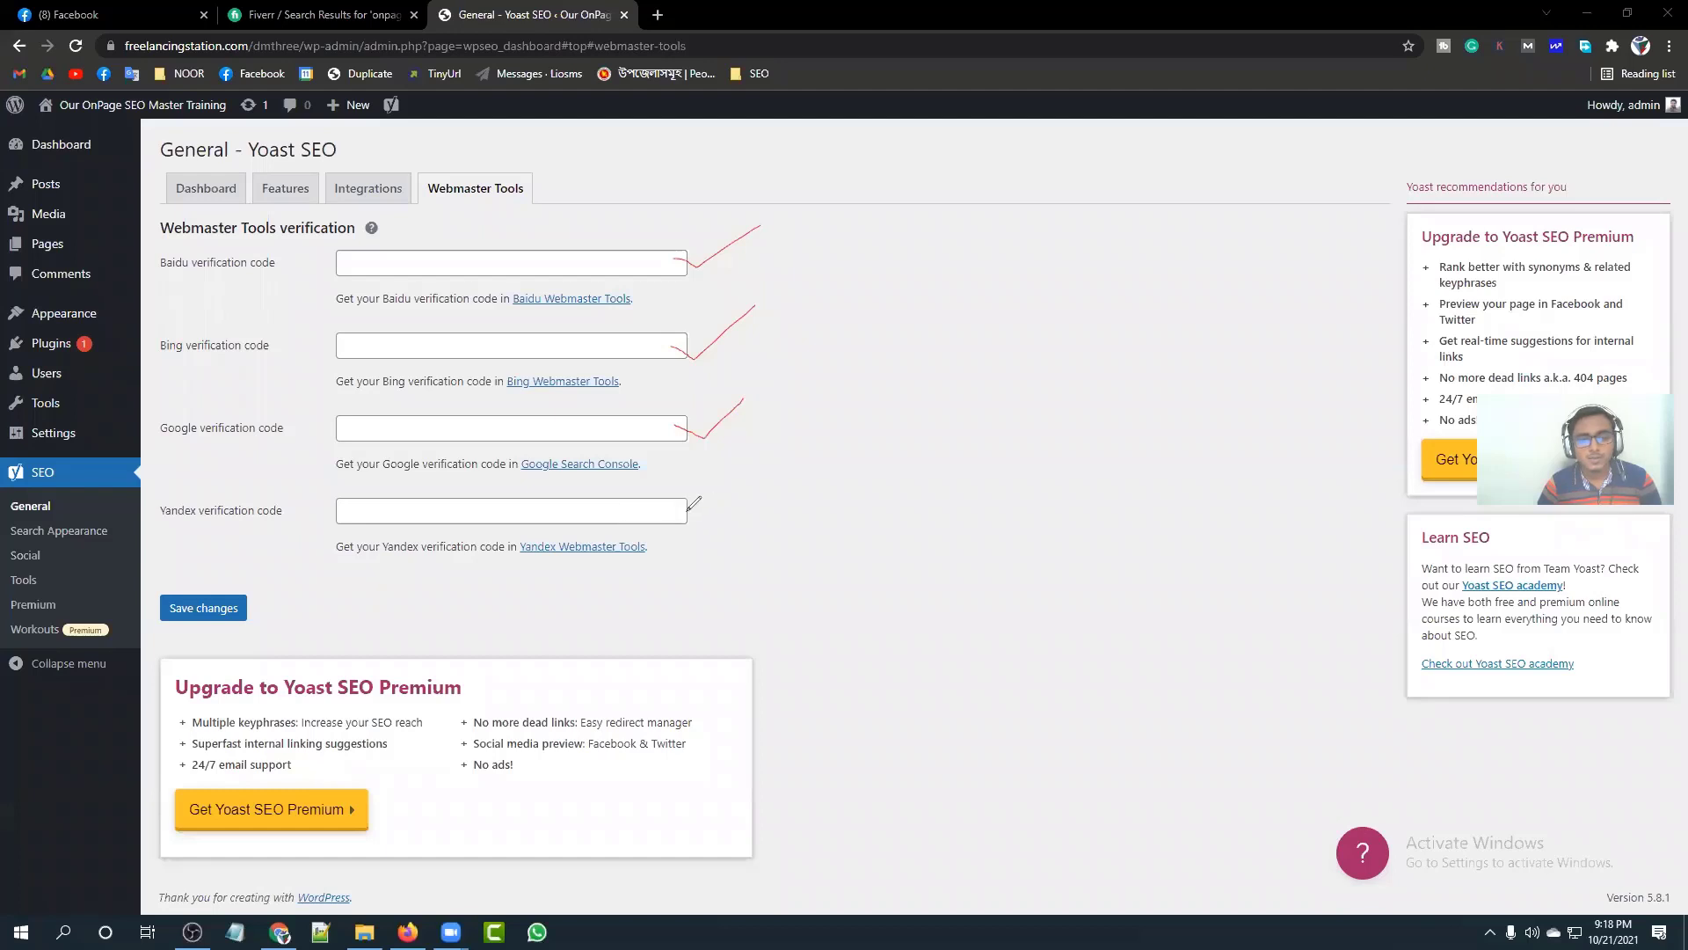
mouse_move(670, 508)
left_mouse_down()
mouse_move(698, 519)
mouse_move(777, 459)
left_mouse_up()
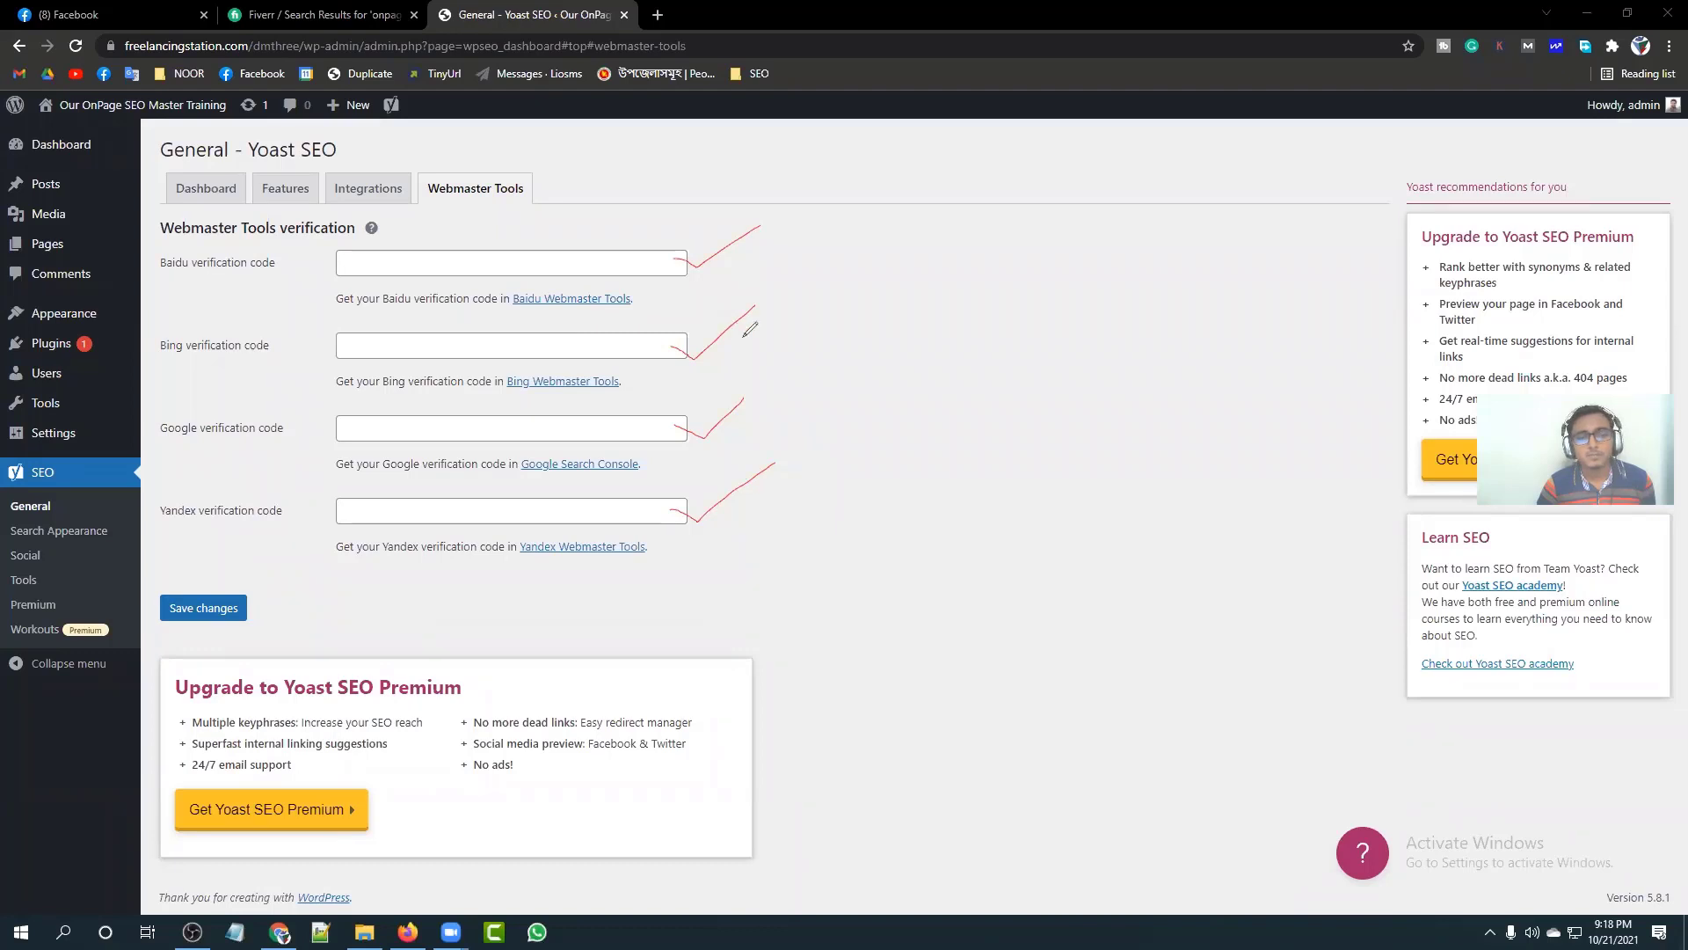
Step: Draw red lines beside the Bing and Google fields and underline the Google verification code label and Google Search Console link
left_click_drag(742, 336, 1066, 336)
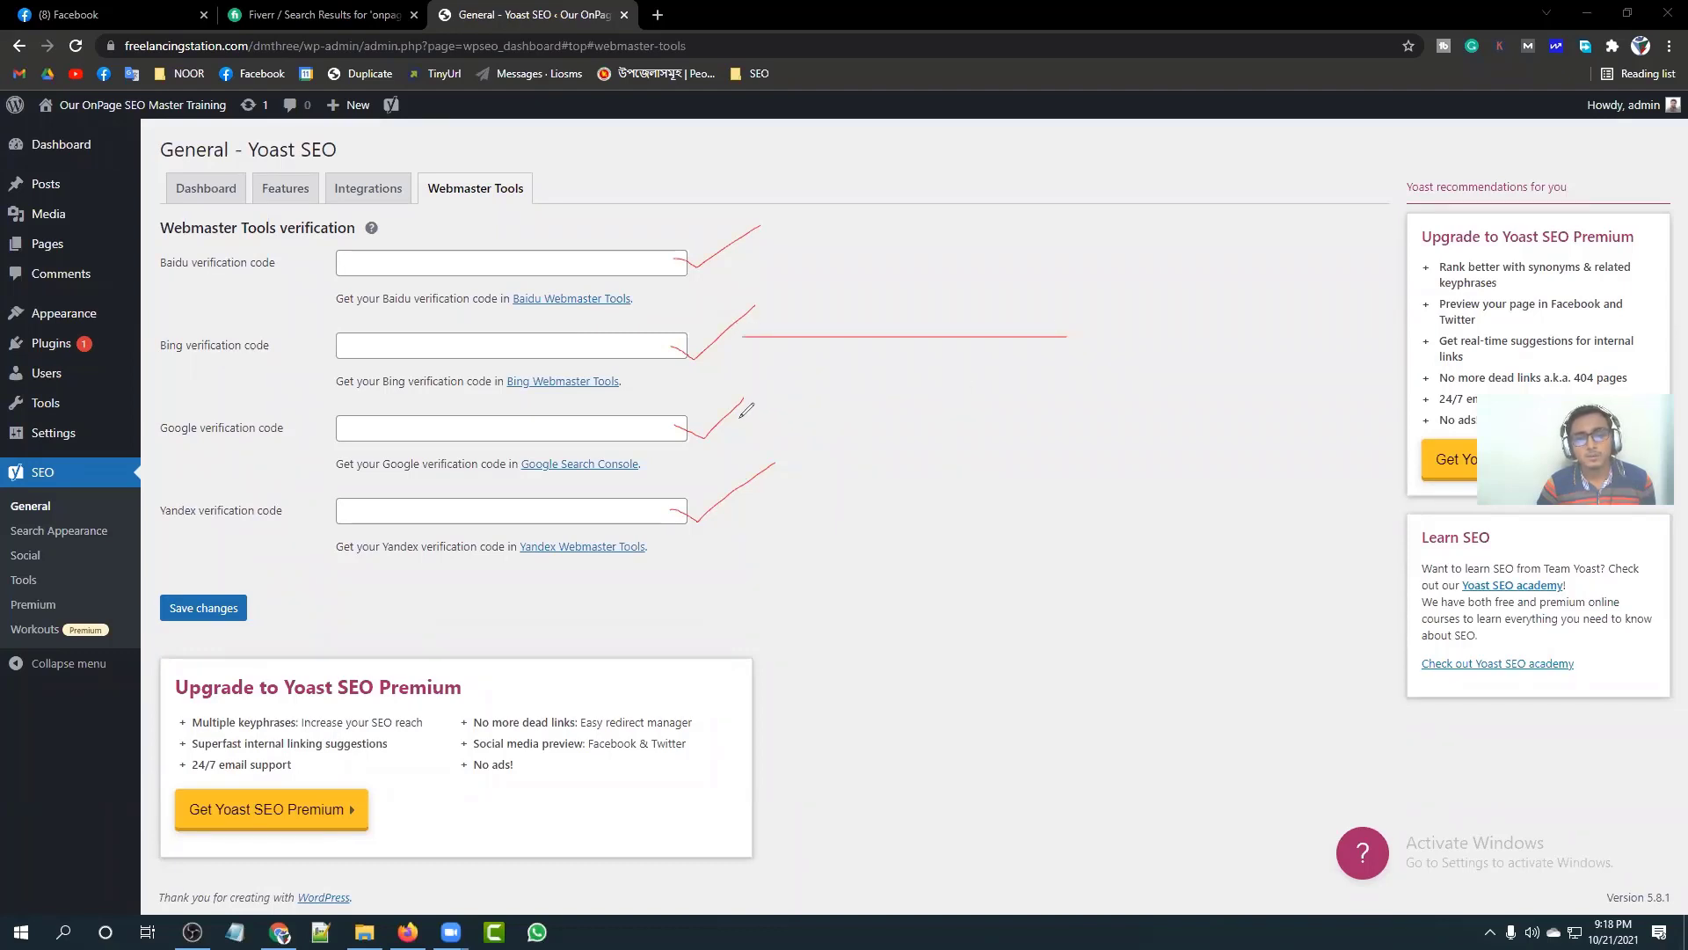
mouse_move(738, 420)
left_mouse_down()
mouse_move(1113, 406)
mouse_move(1019, 408)
left_mouse_up()
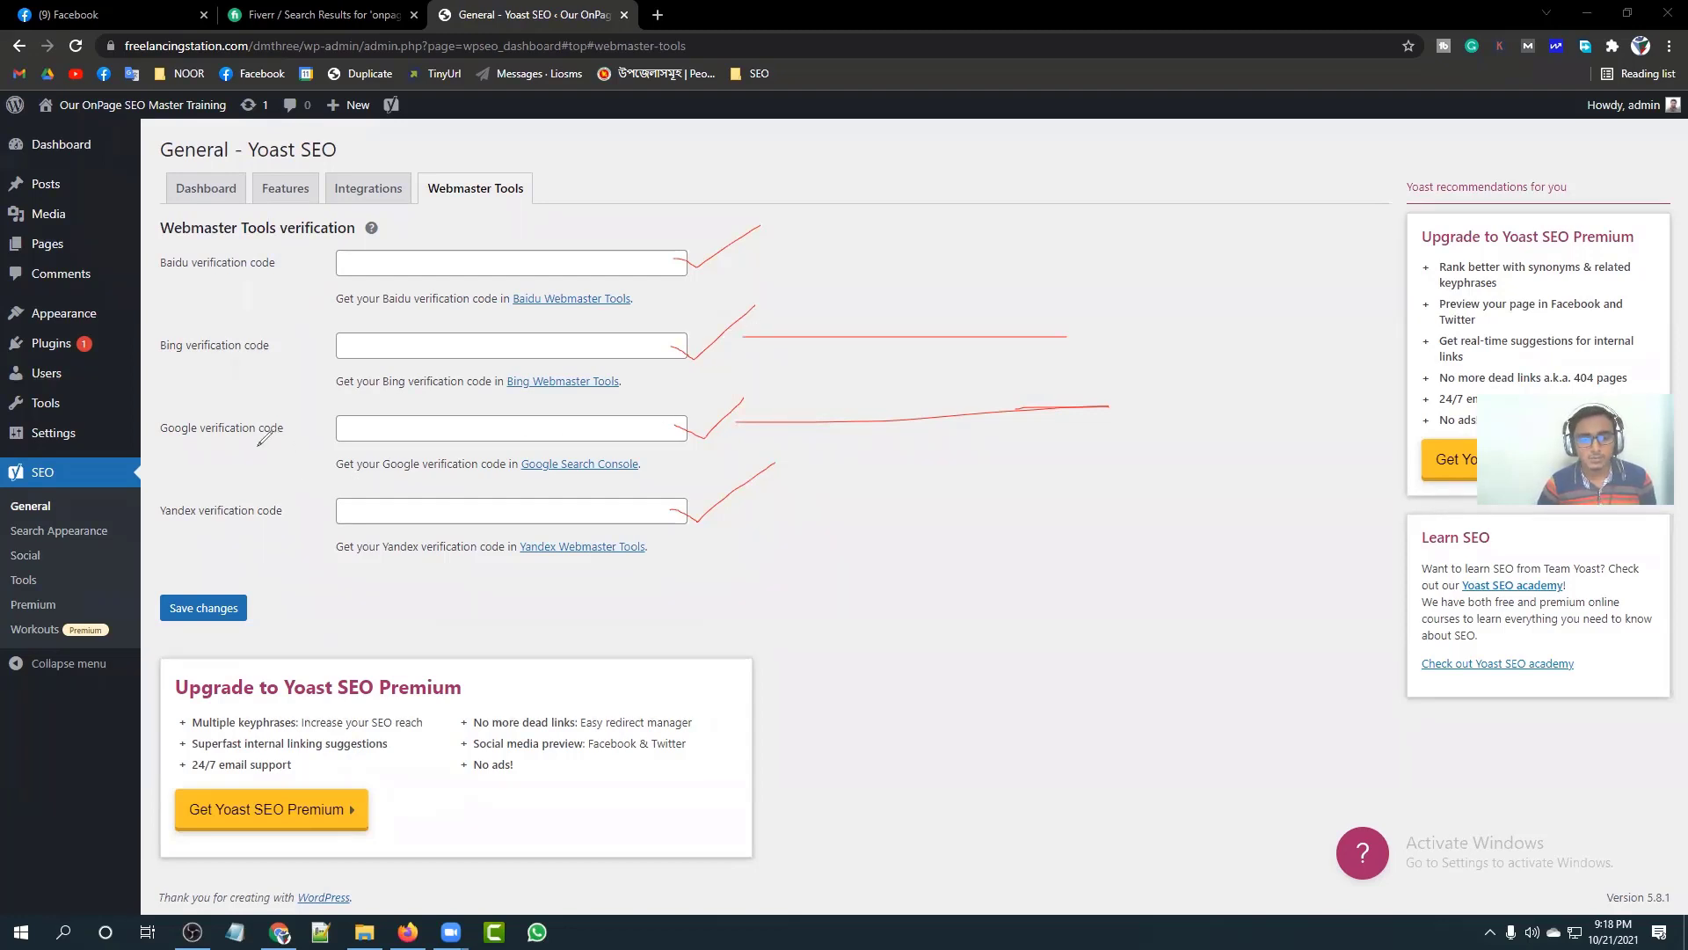
left_click_drag(226, 441, 273, 439)
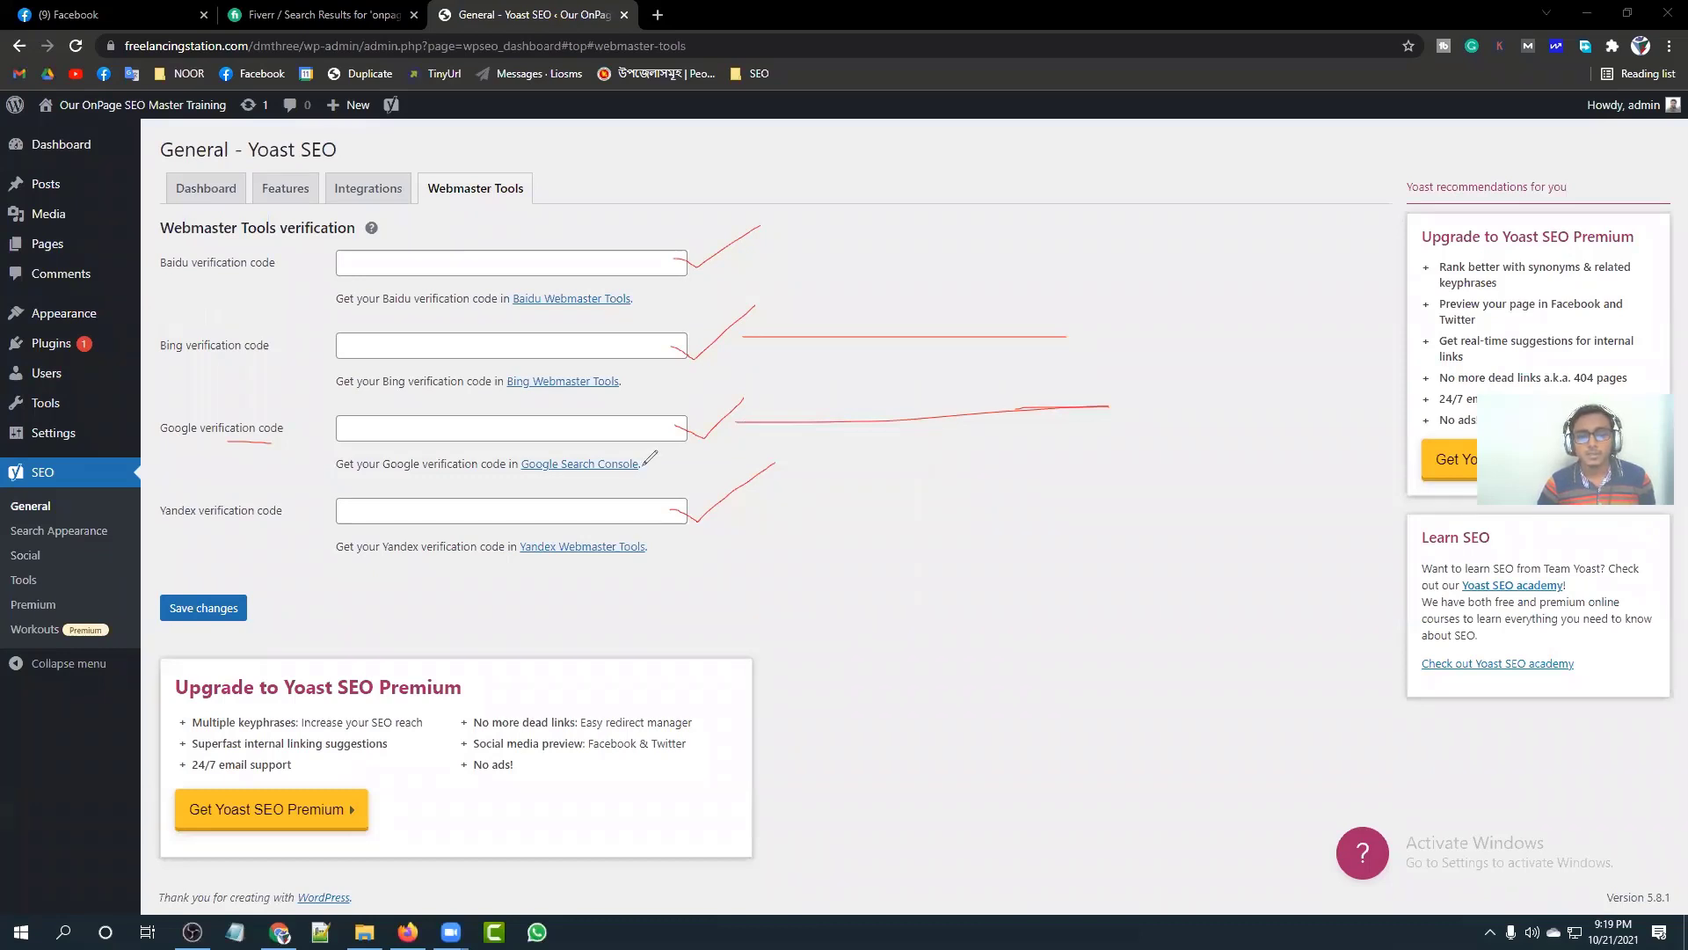
left_click_drag(517, 474, 654, 478)
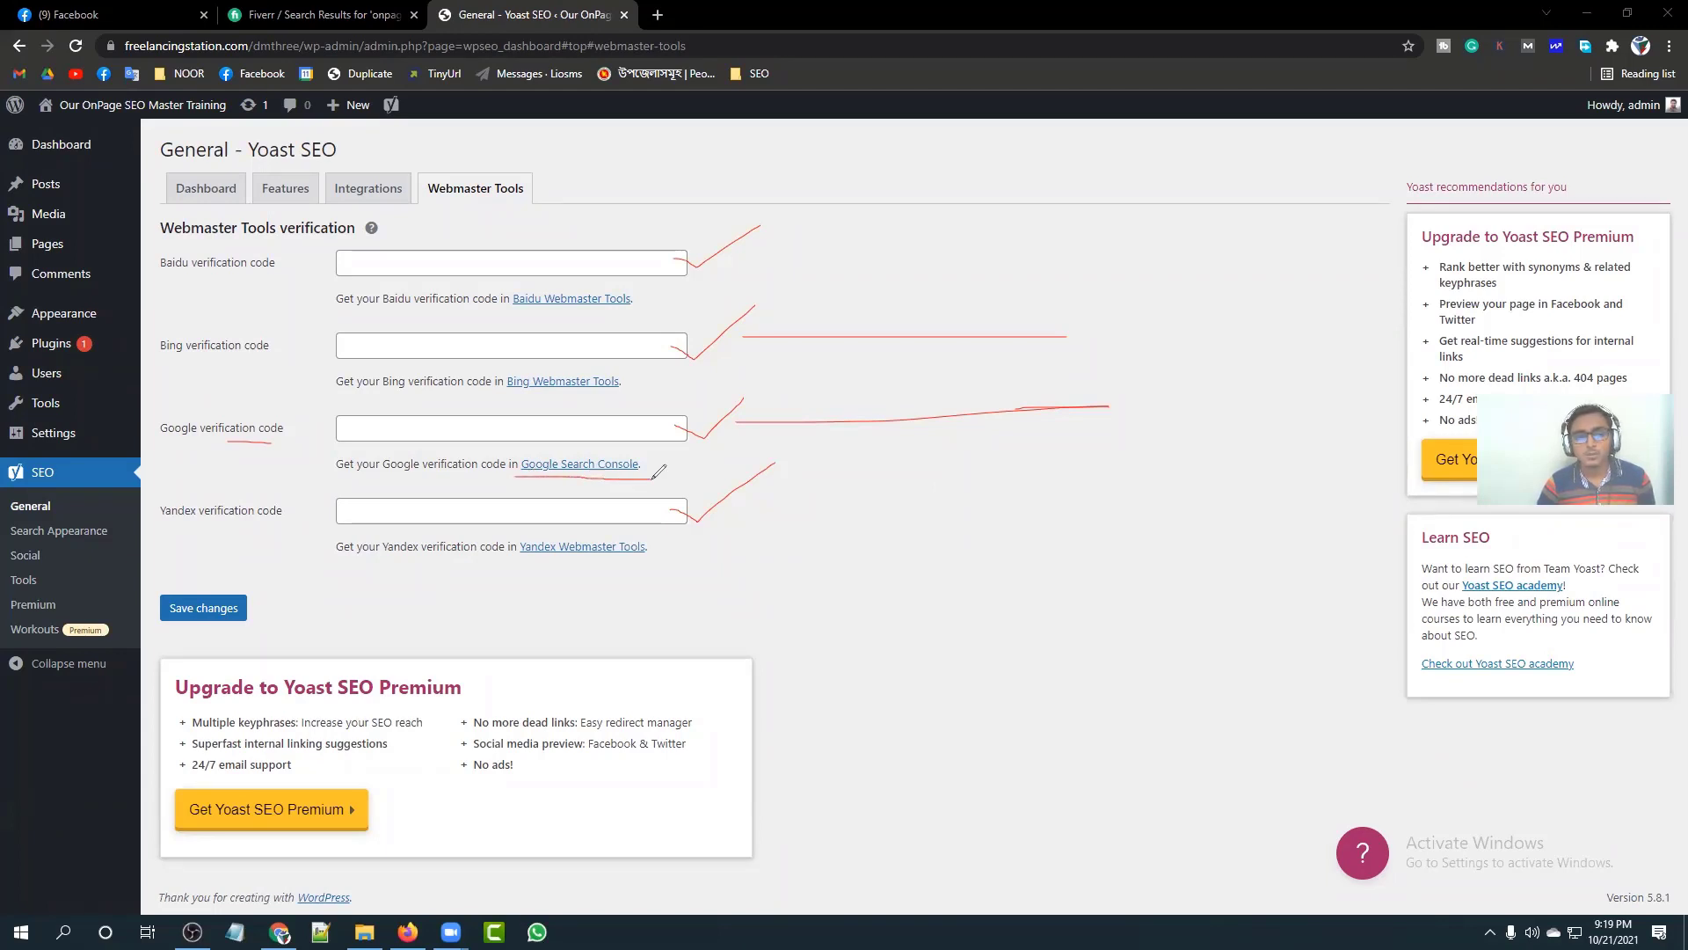
Step: Circle the Google Search Console link in red, and clear all the screen drawings
mouse_move(653, 478)
left_mouse_down()
mouse_move(651, 450)
mouse_move(599, 439)
mouse_move(521, 446)
mouse_move(526, 478)
left_mouse_up()
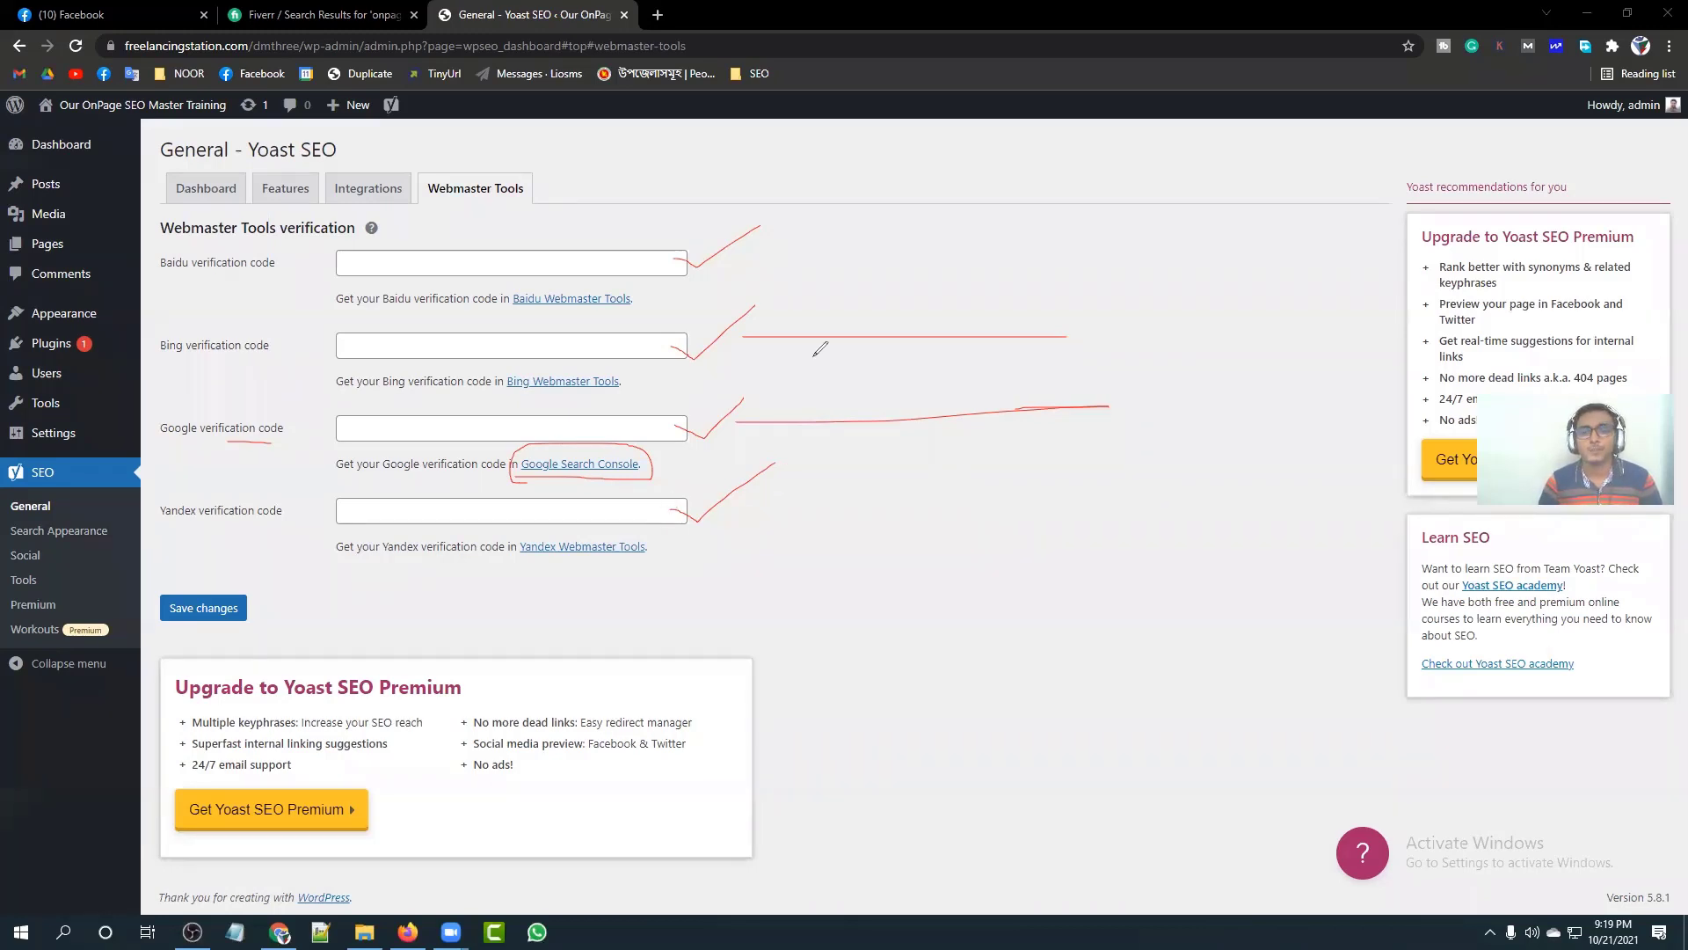
key("Escape")
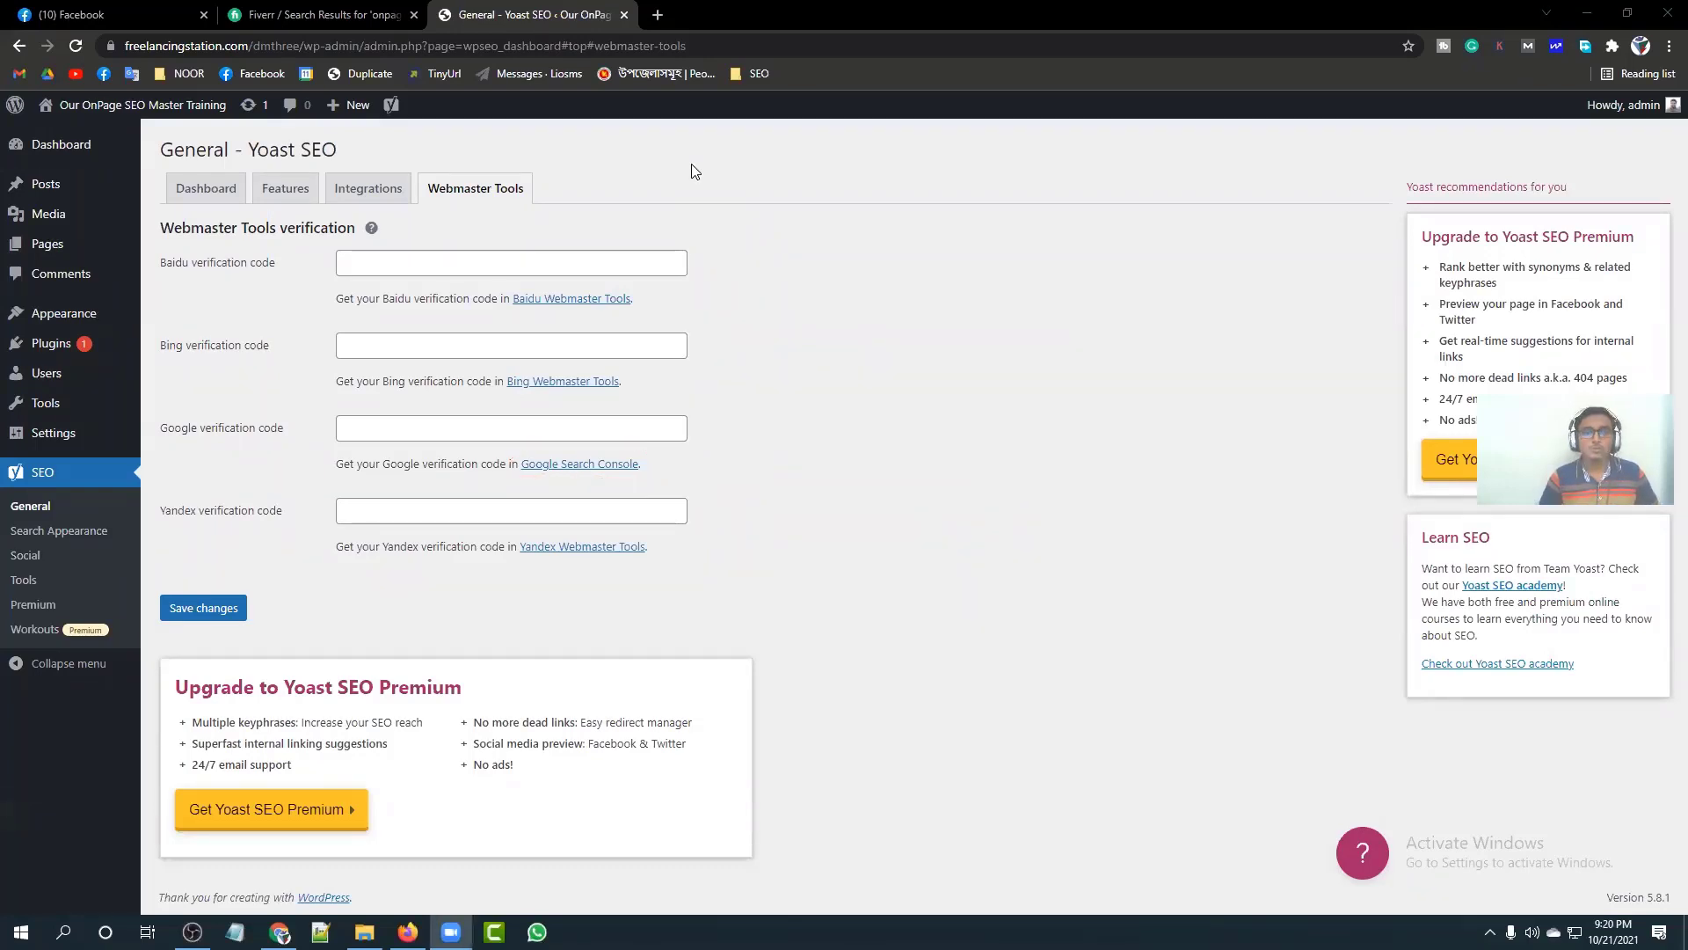
Step: Open a new browser tab
left_click(658, 14)
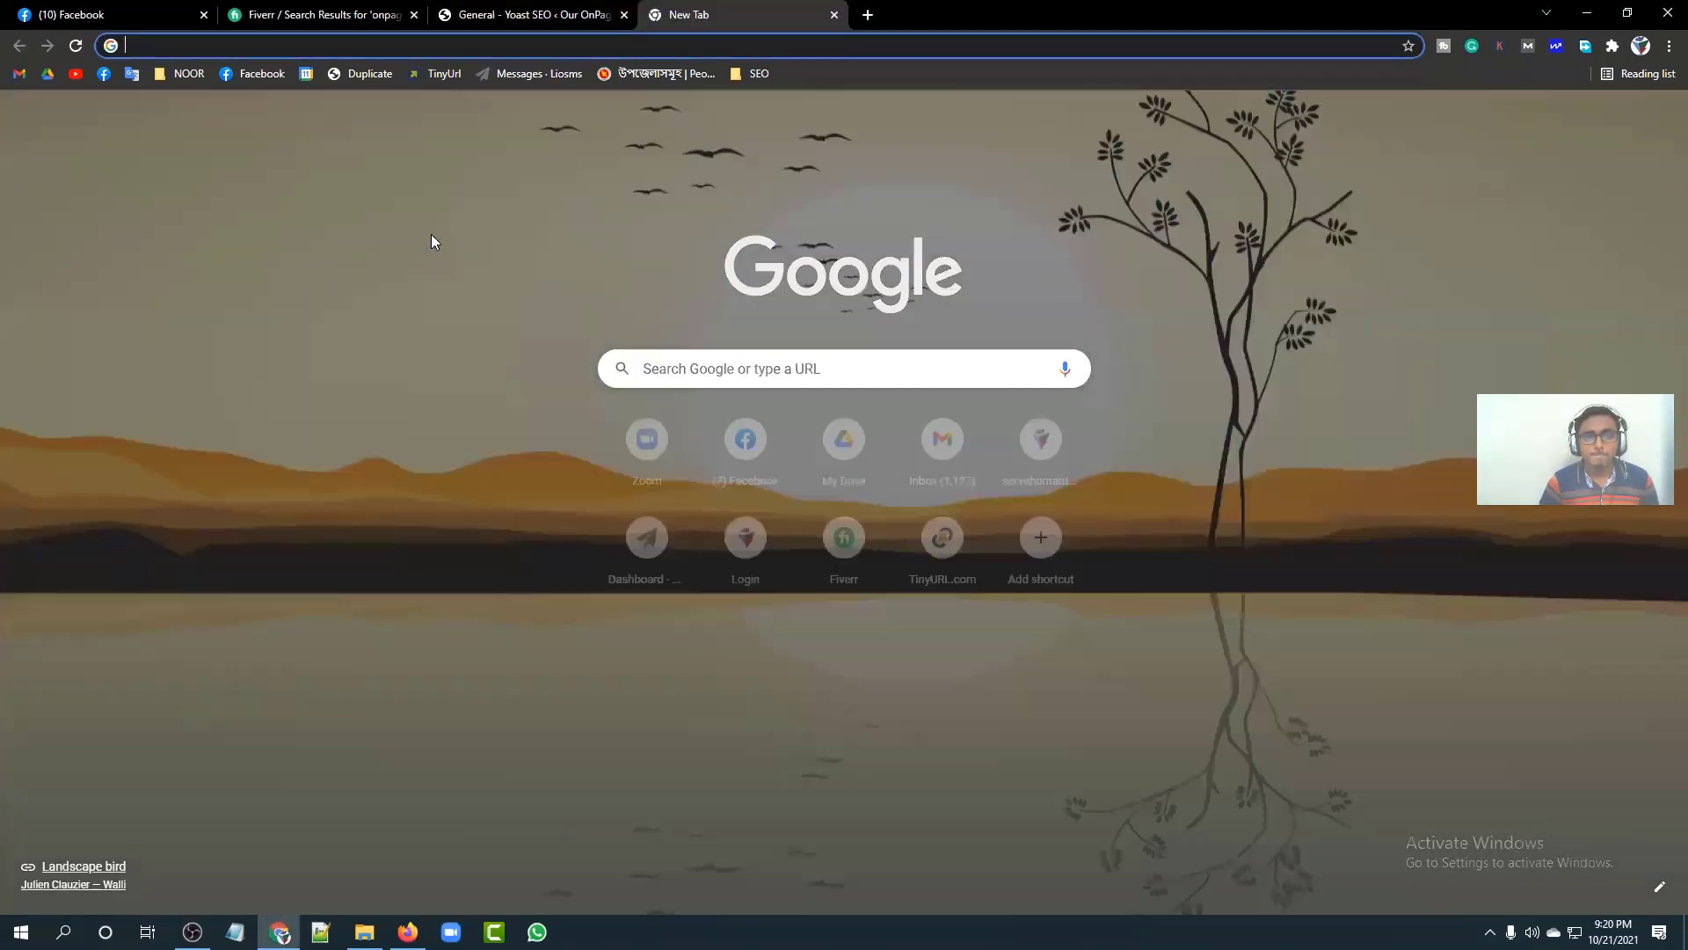
left_click(431, 234)
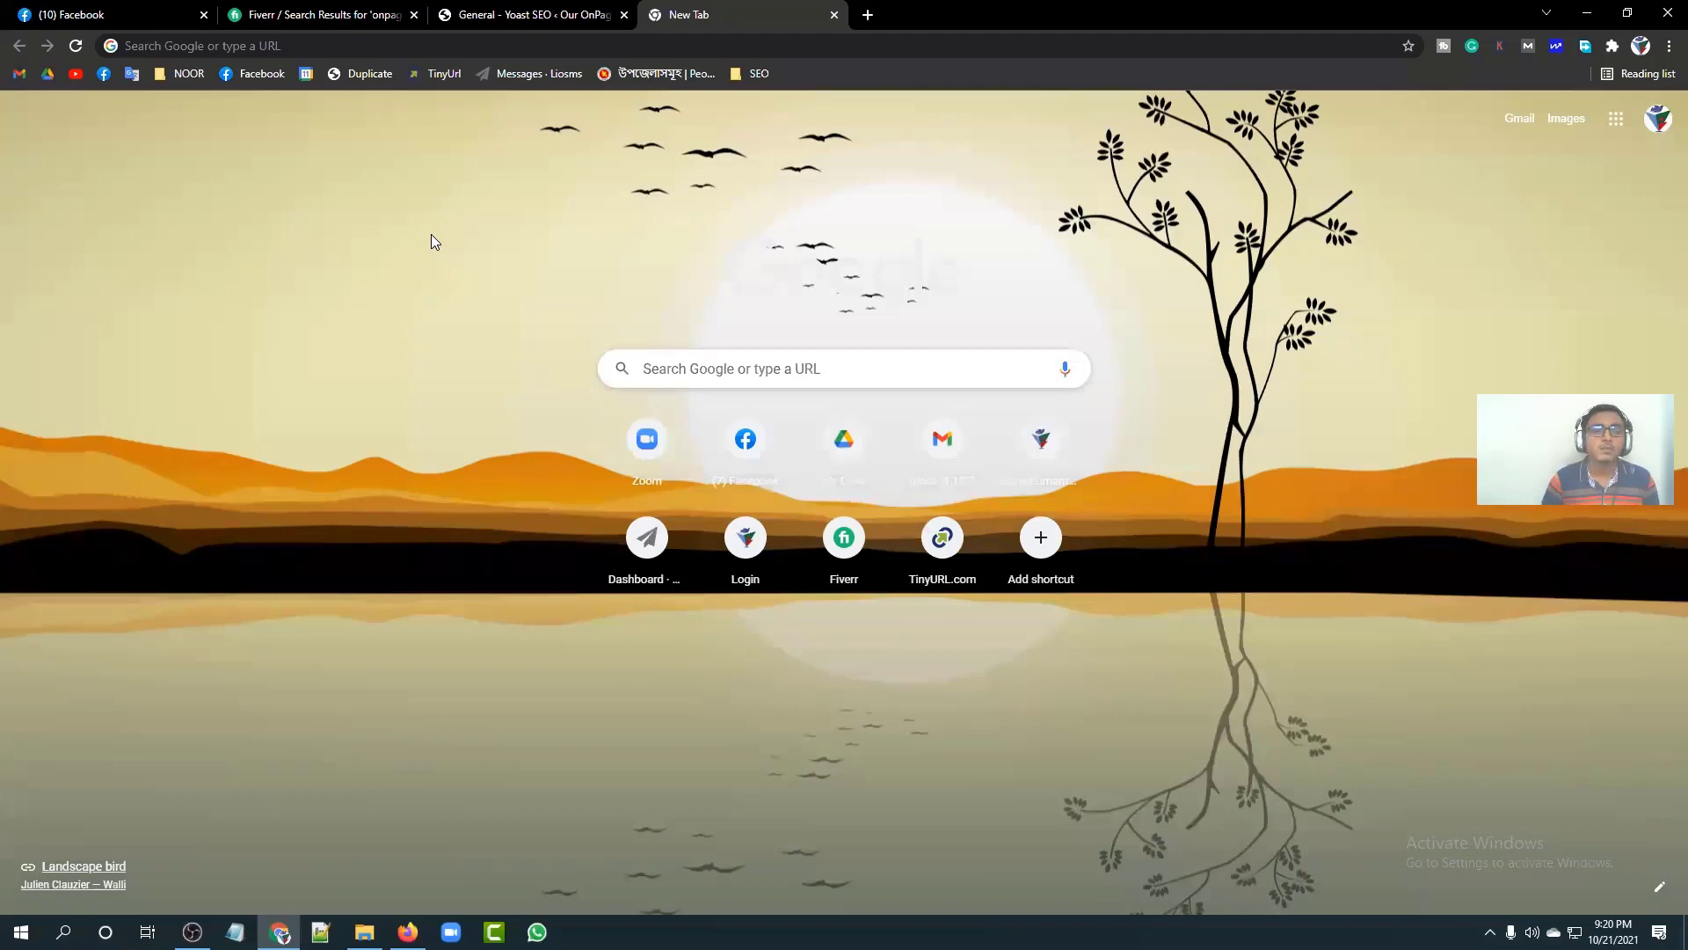
left_click(313, 39)
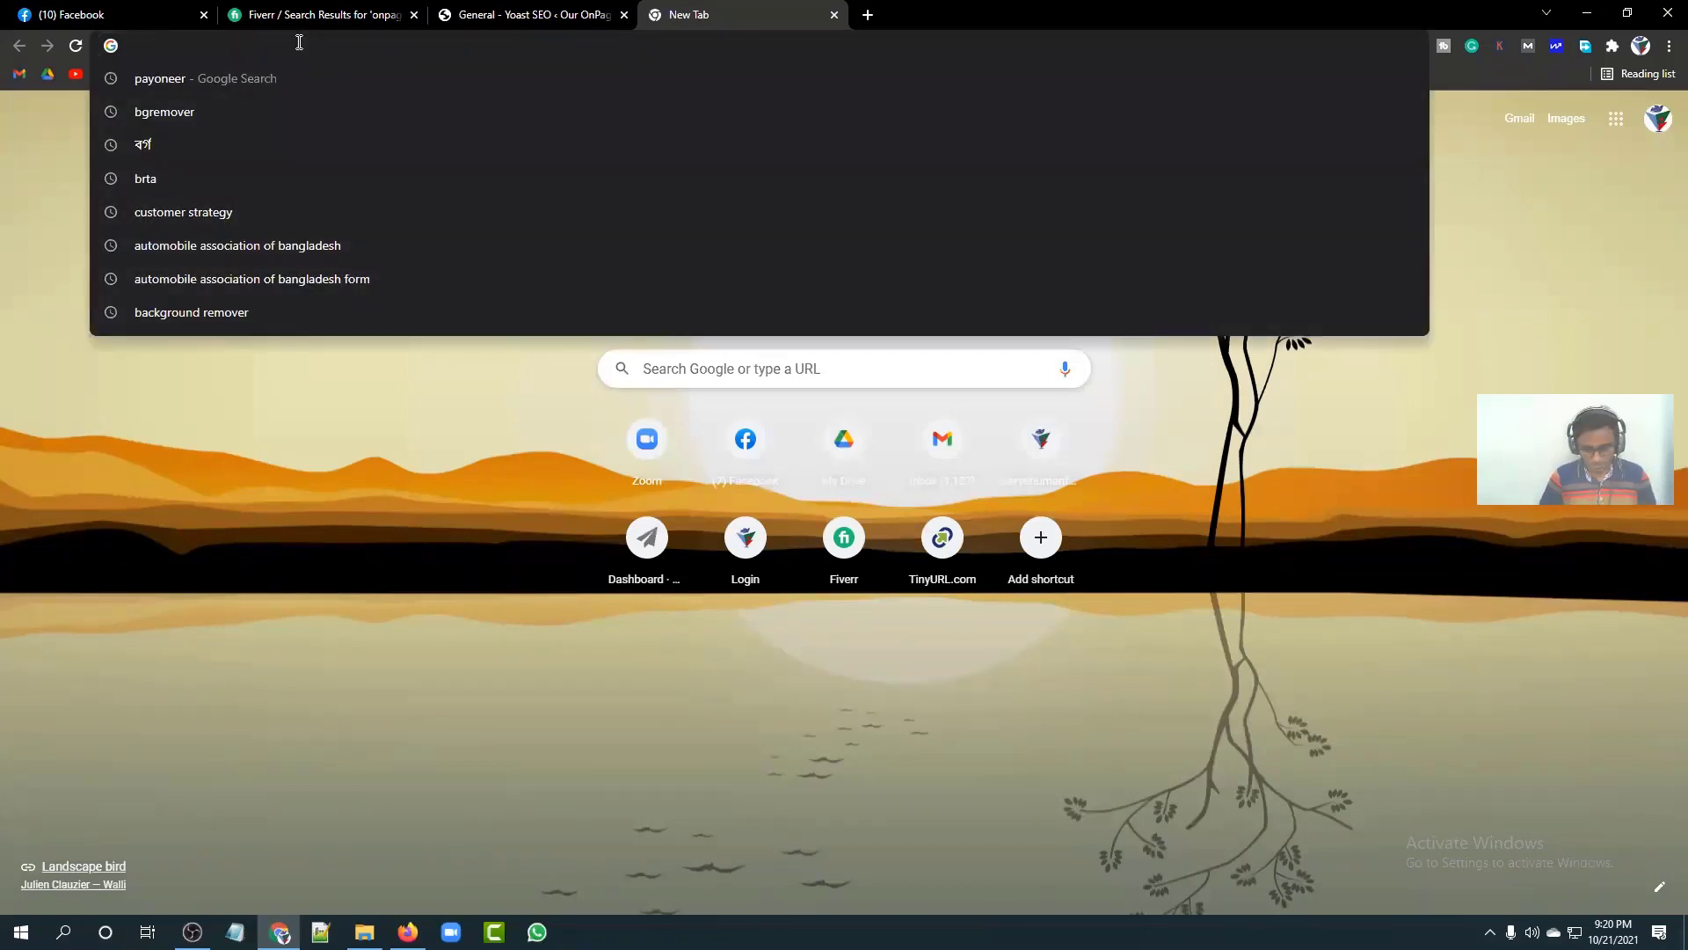
type("con")
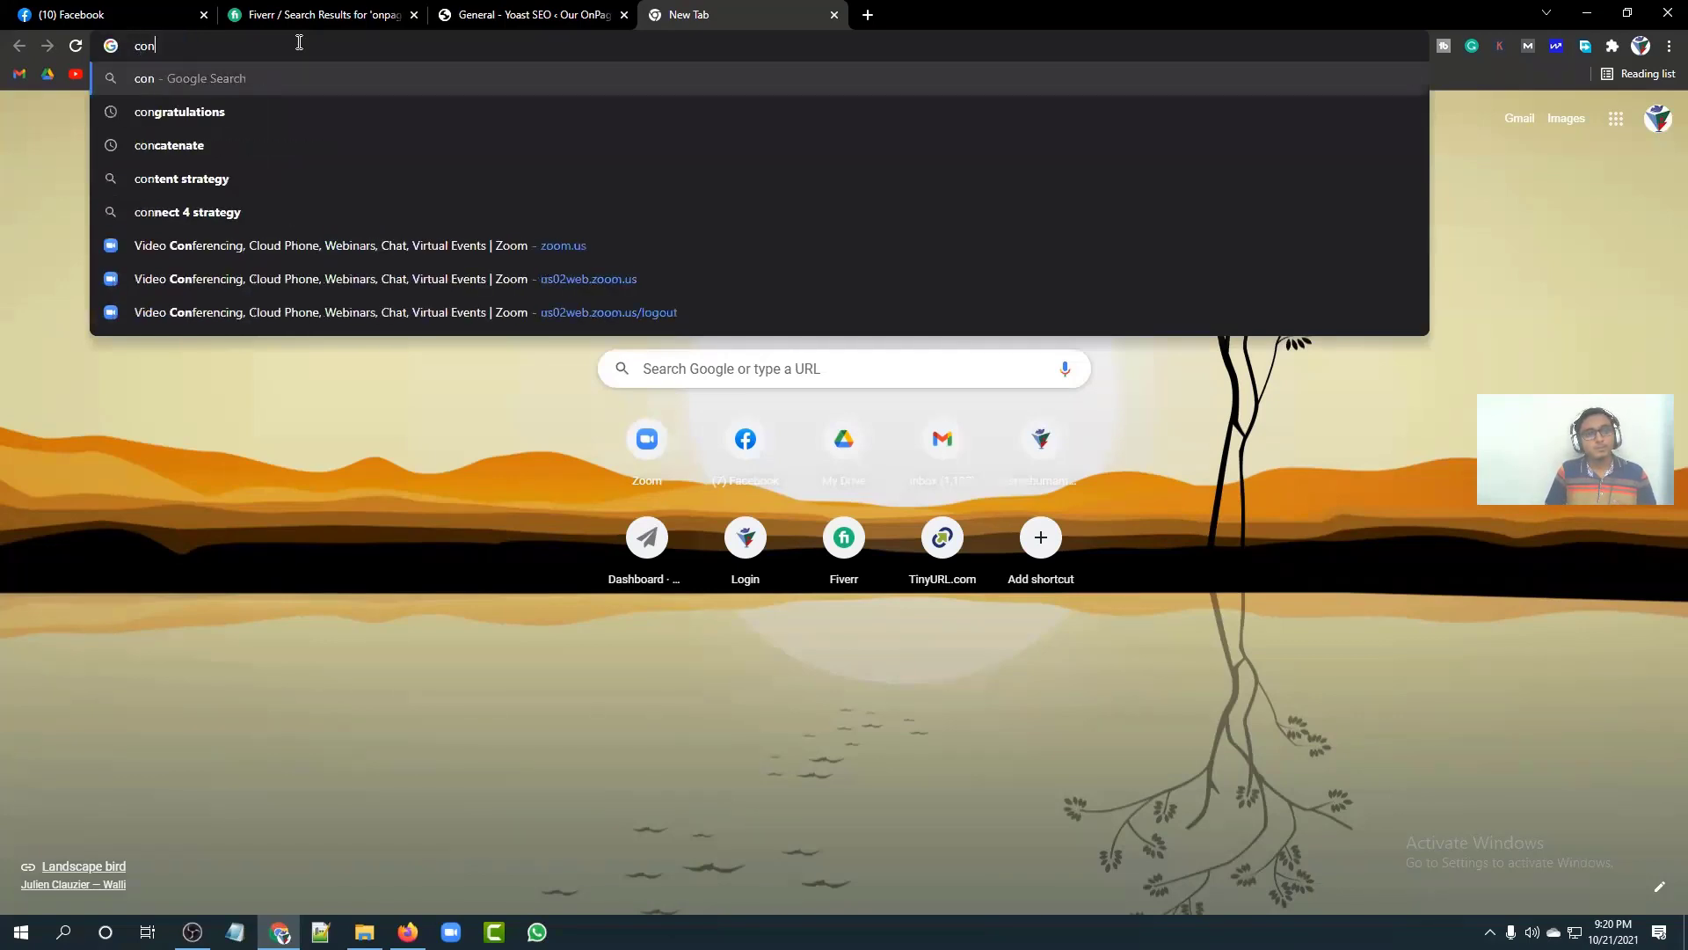
type("sole.google.xo")
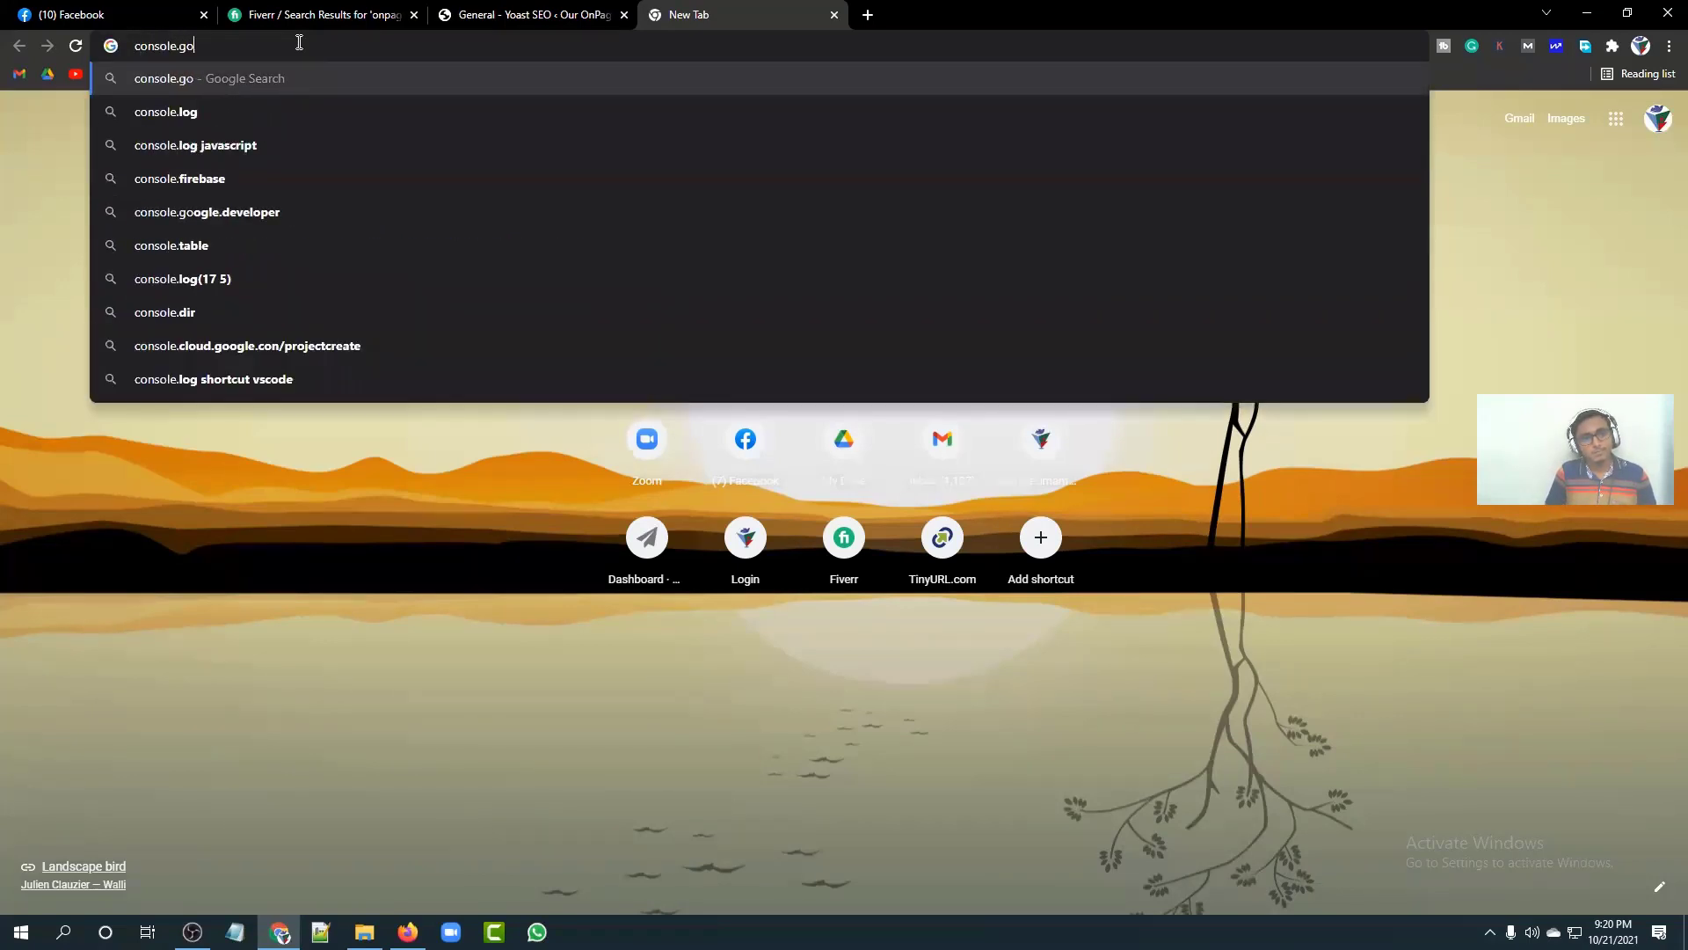
key("BackSpace")
key("BackSpace")
key("BackSpace")
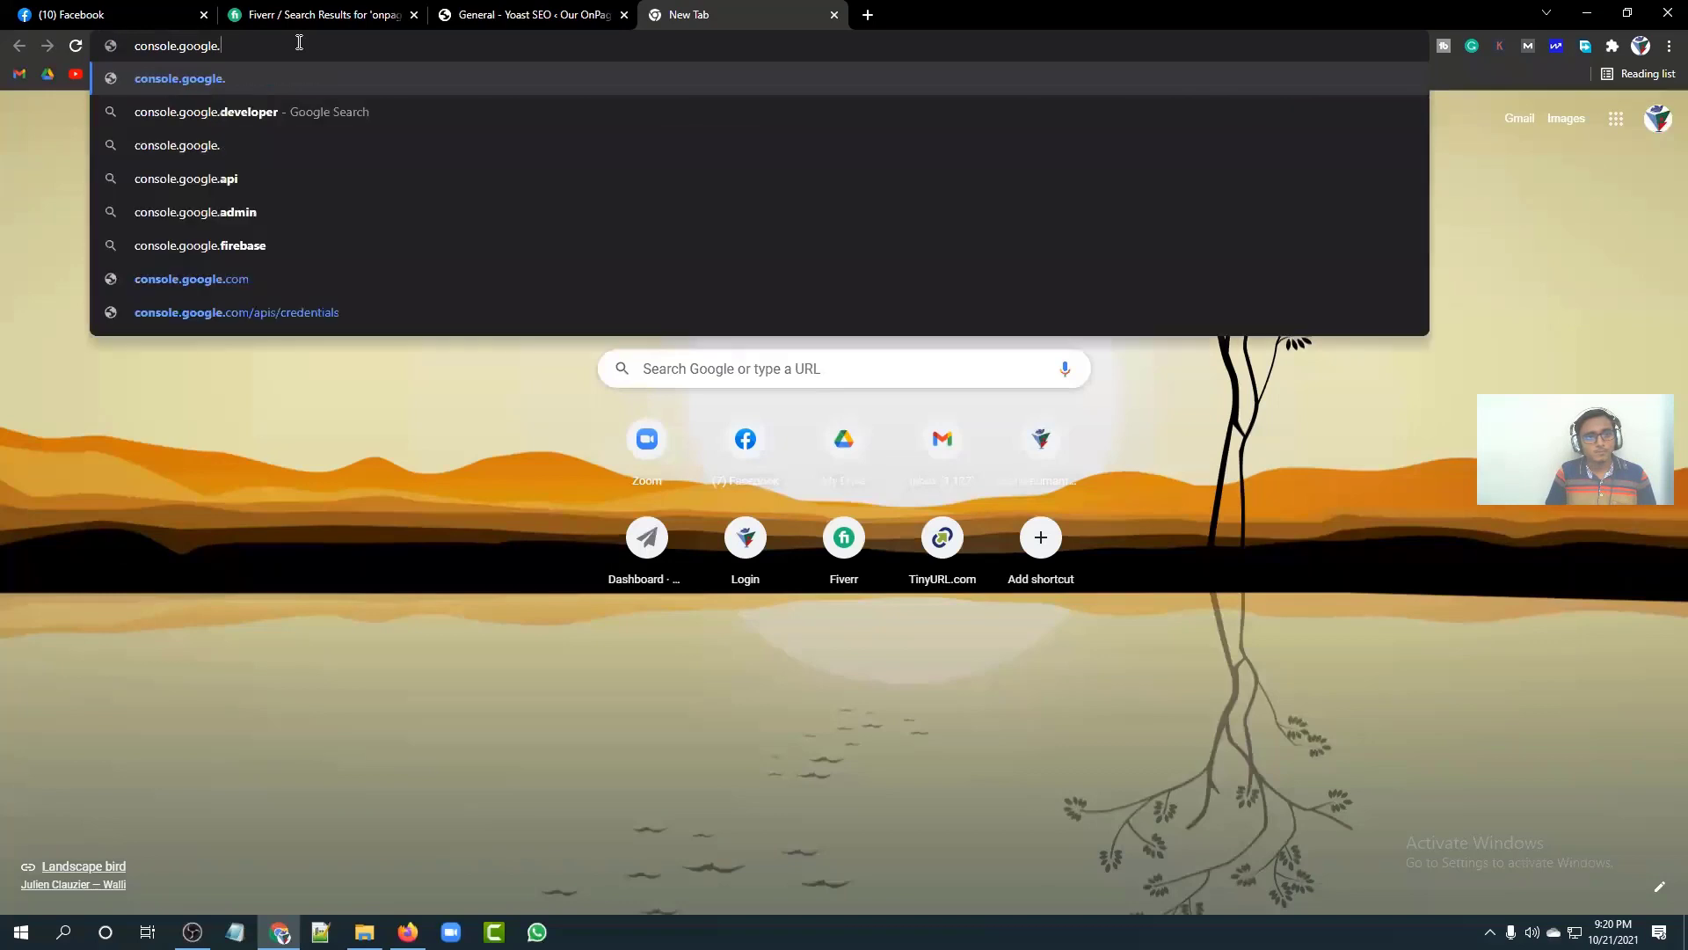
key("Escape")
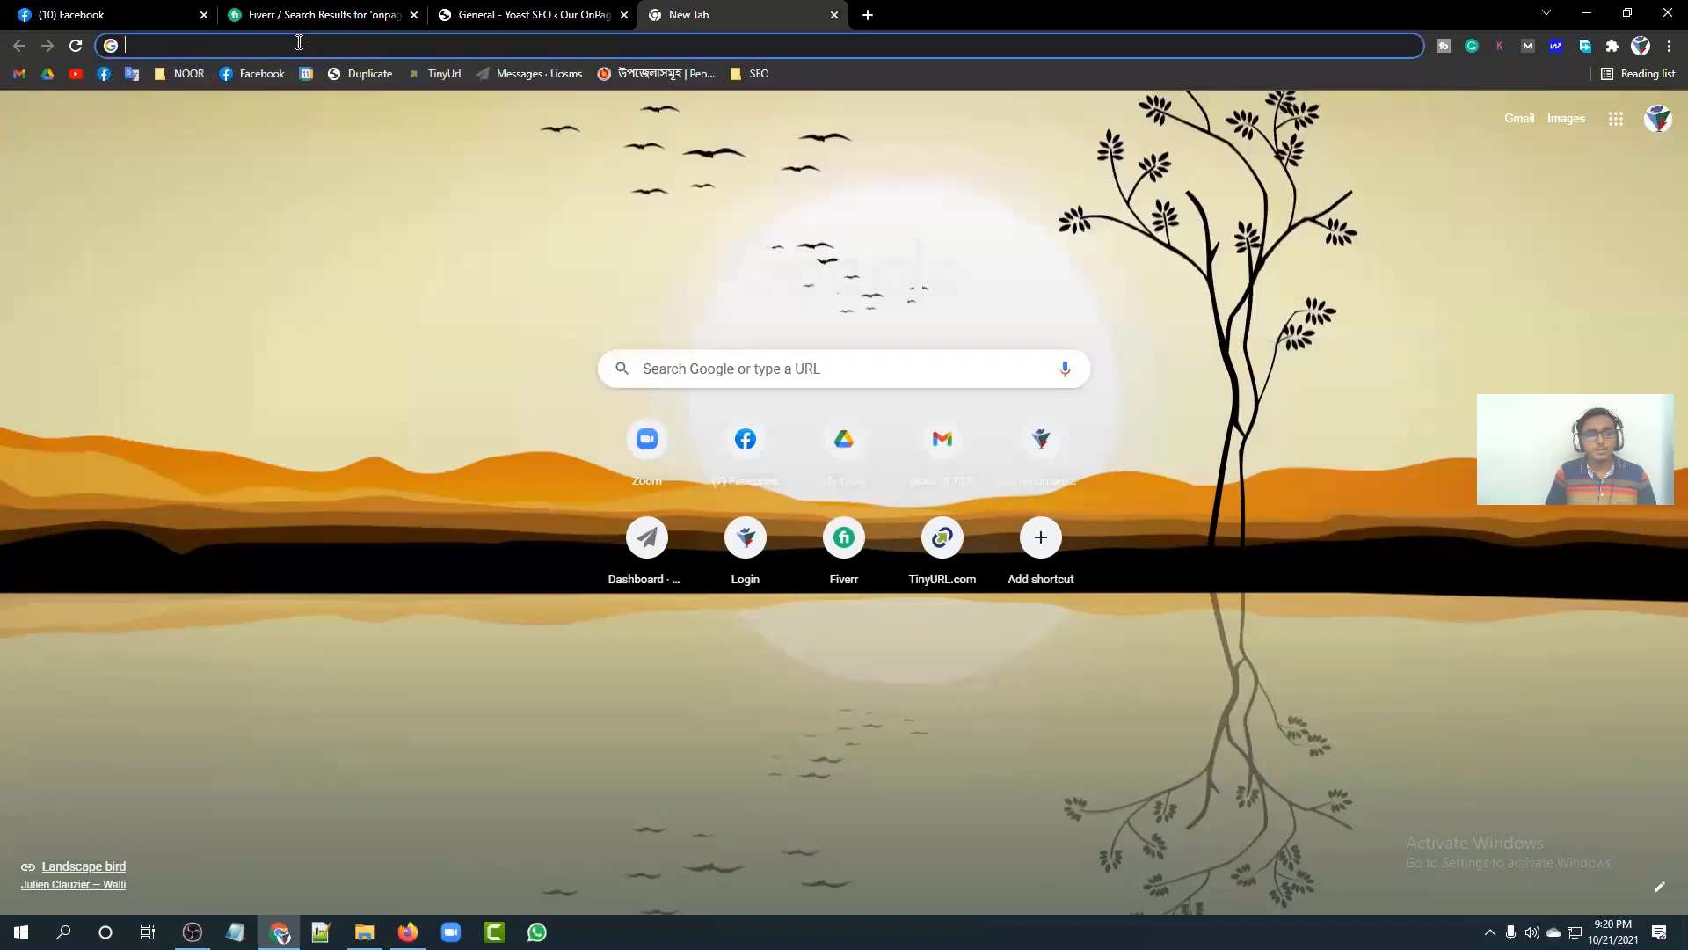
Step: Search Google for "google search console"
type("google ")
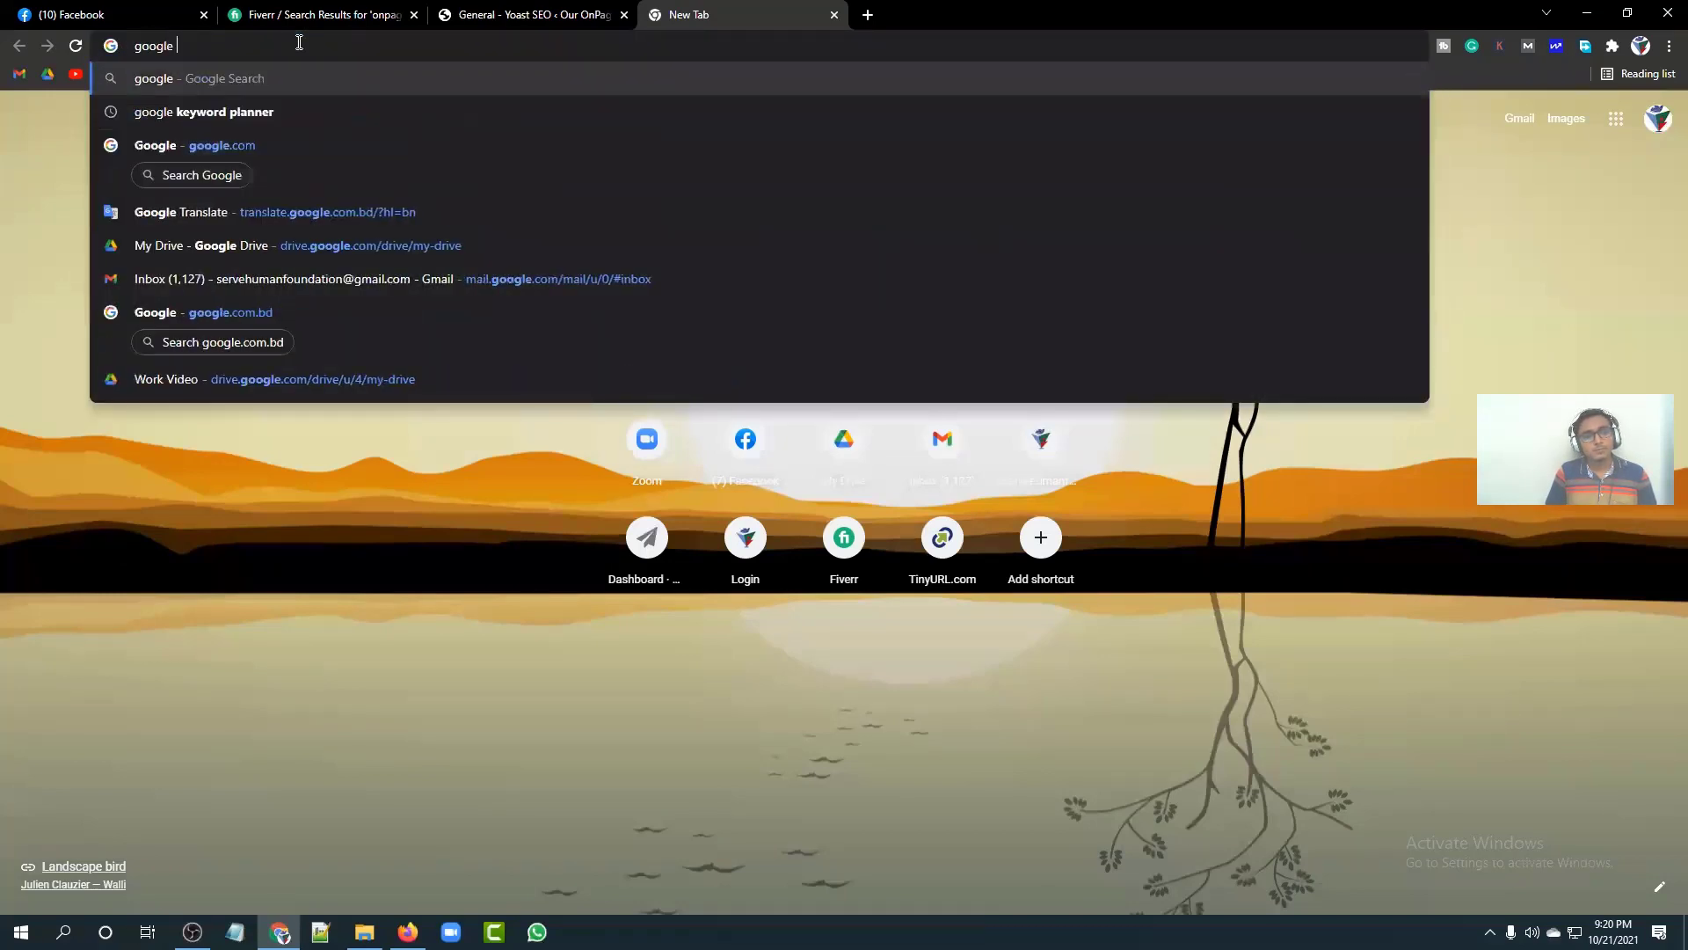
type("search ")
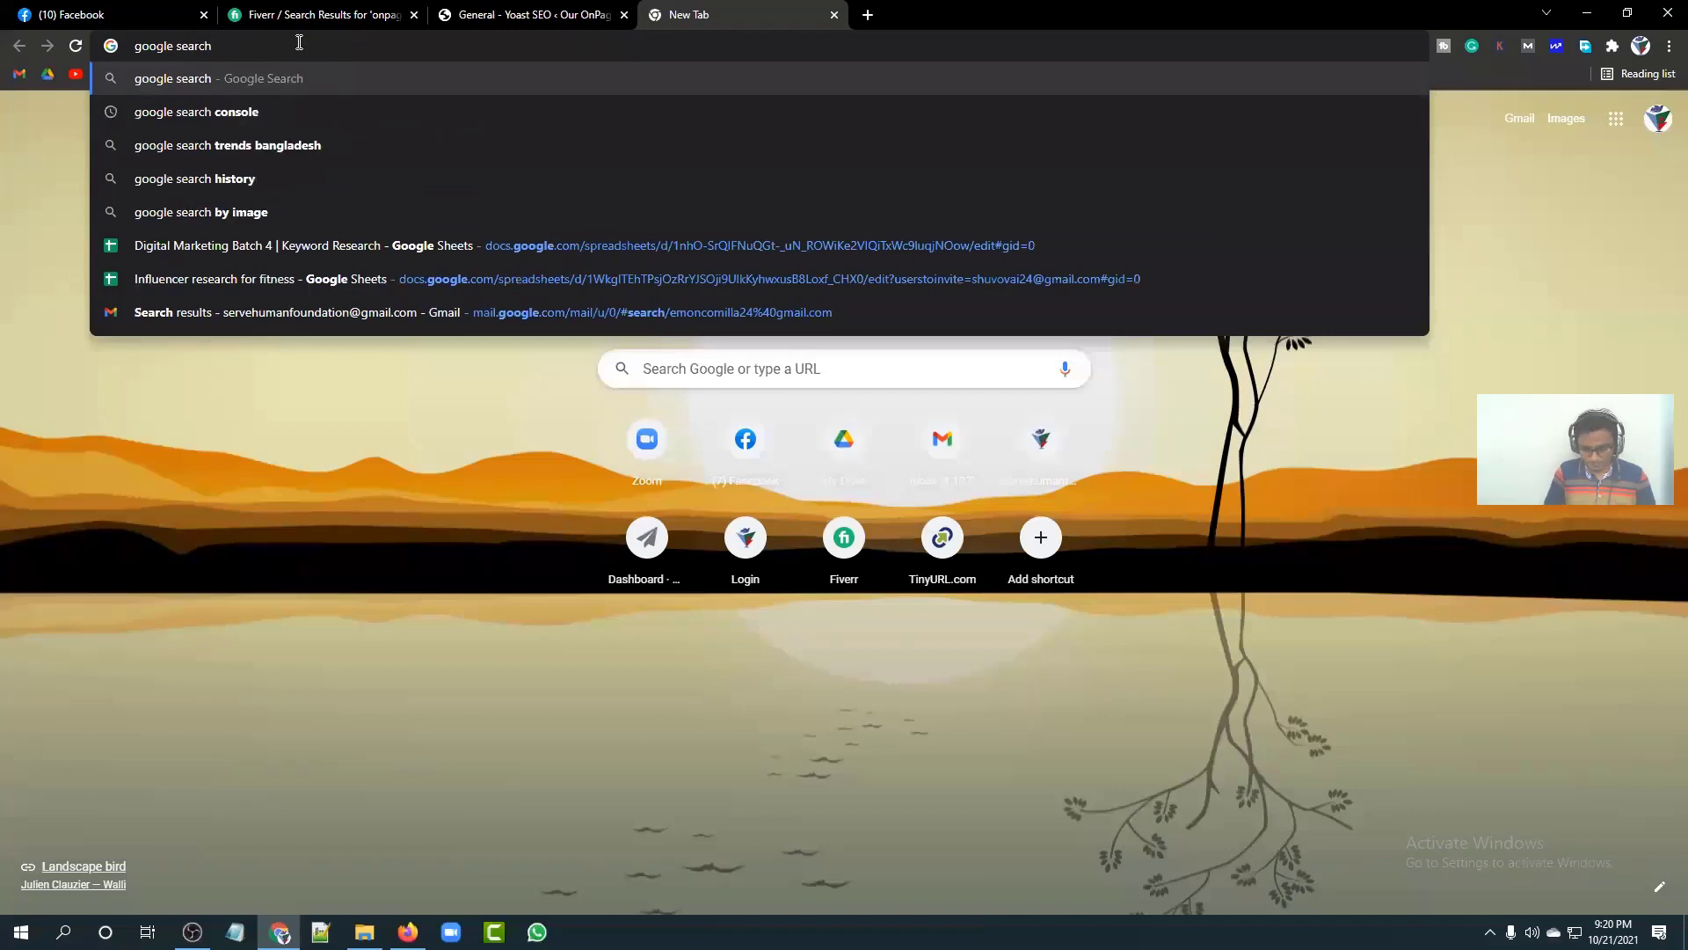
type("console")
key("Return")
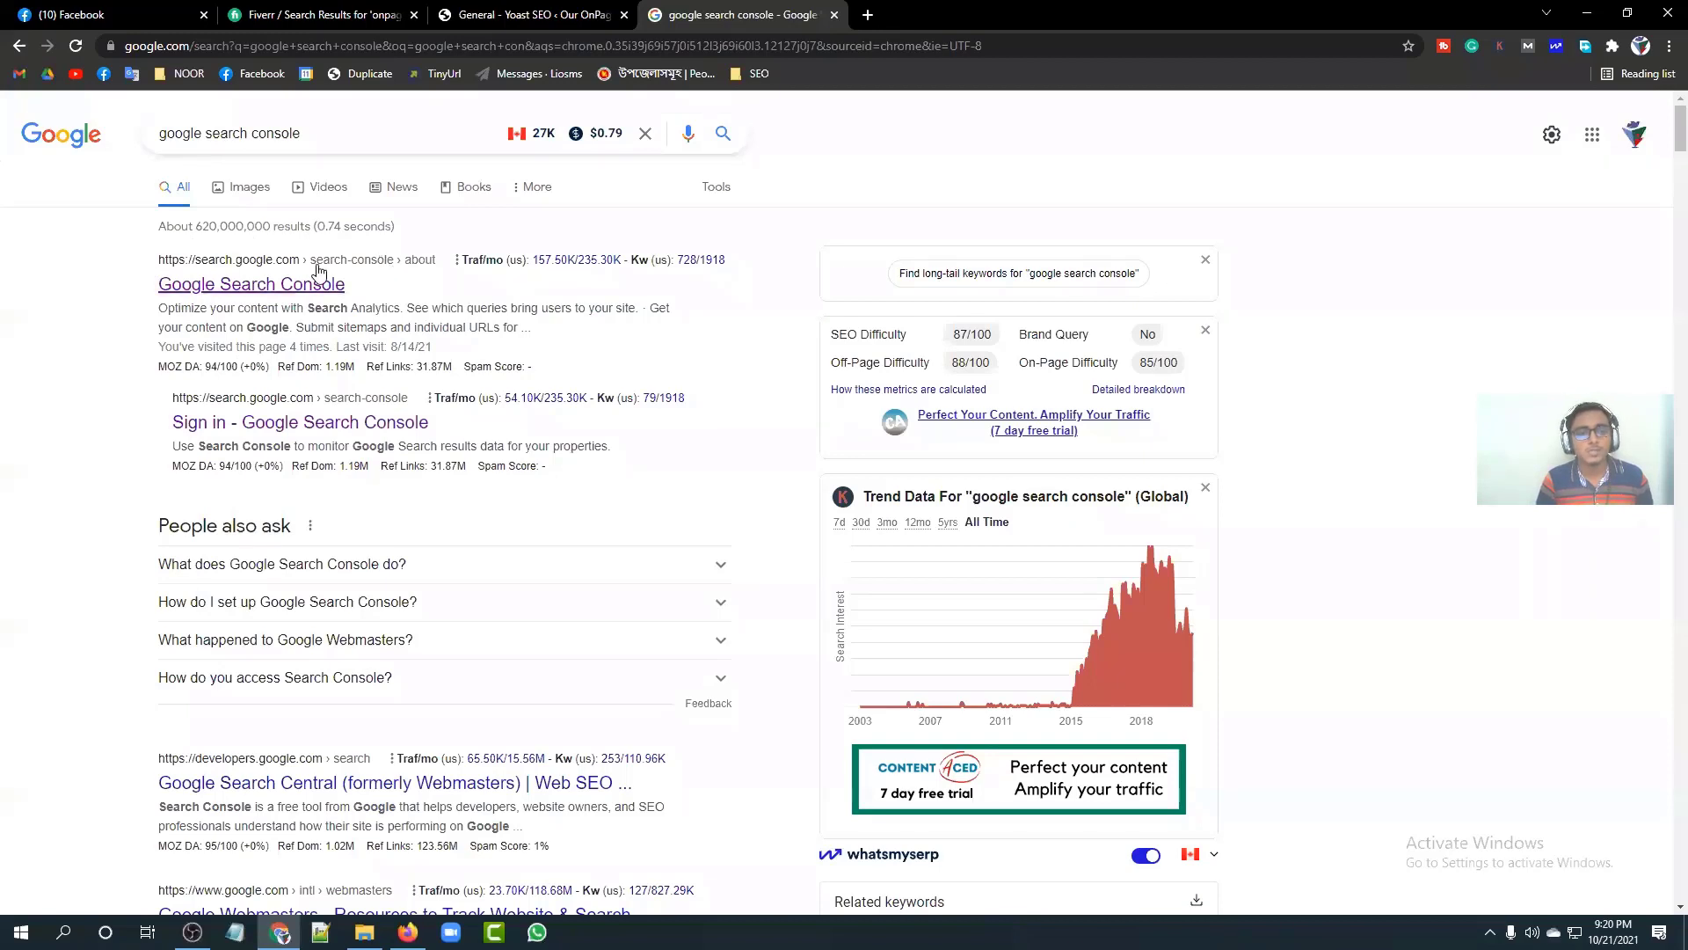
Step: Open the main Google Search Console search result in its own new tab and switch to it
right_click(254, 288)
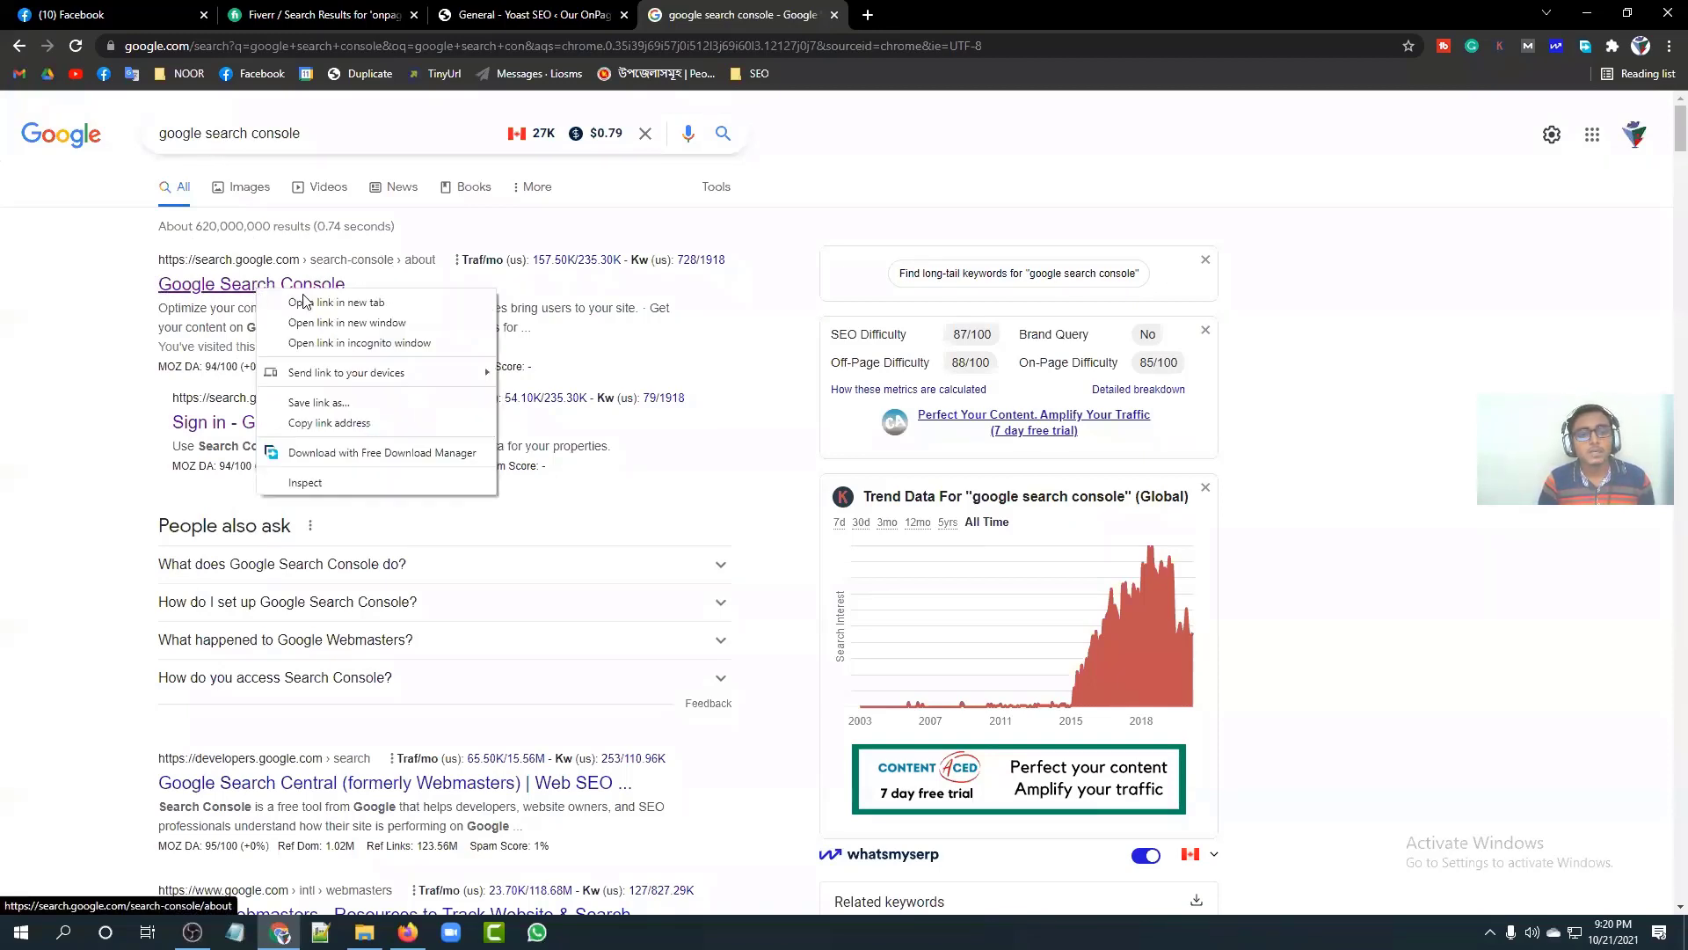
left_click(307, 300)
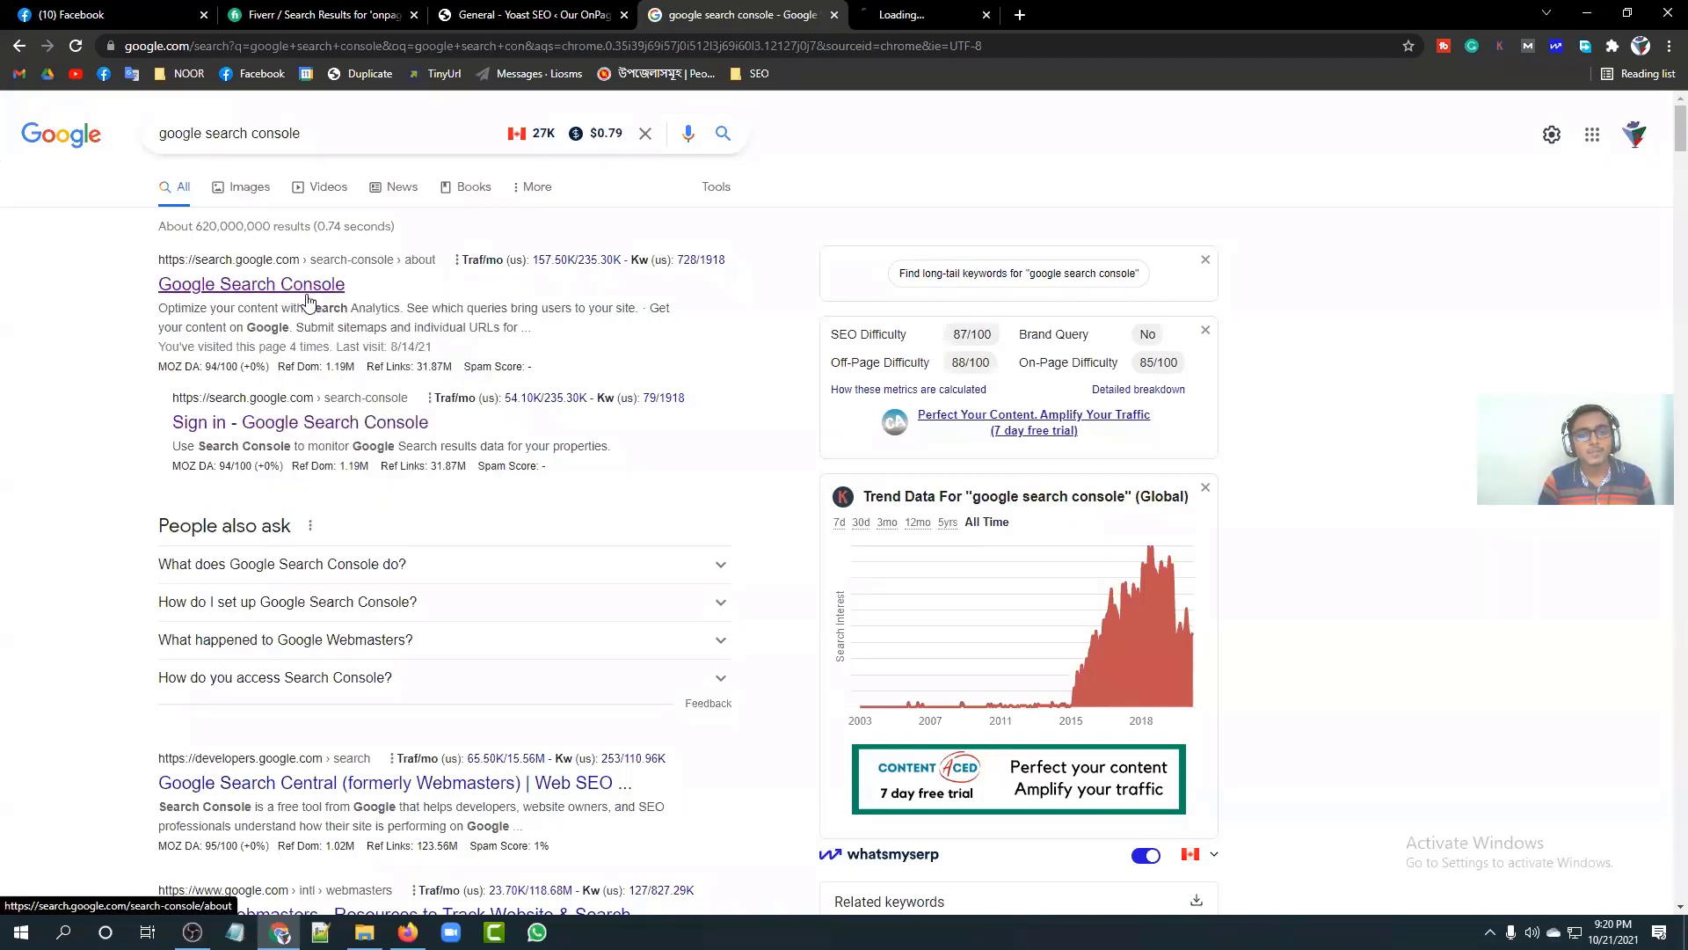
left_click(913, 15)
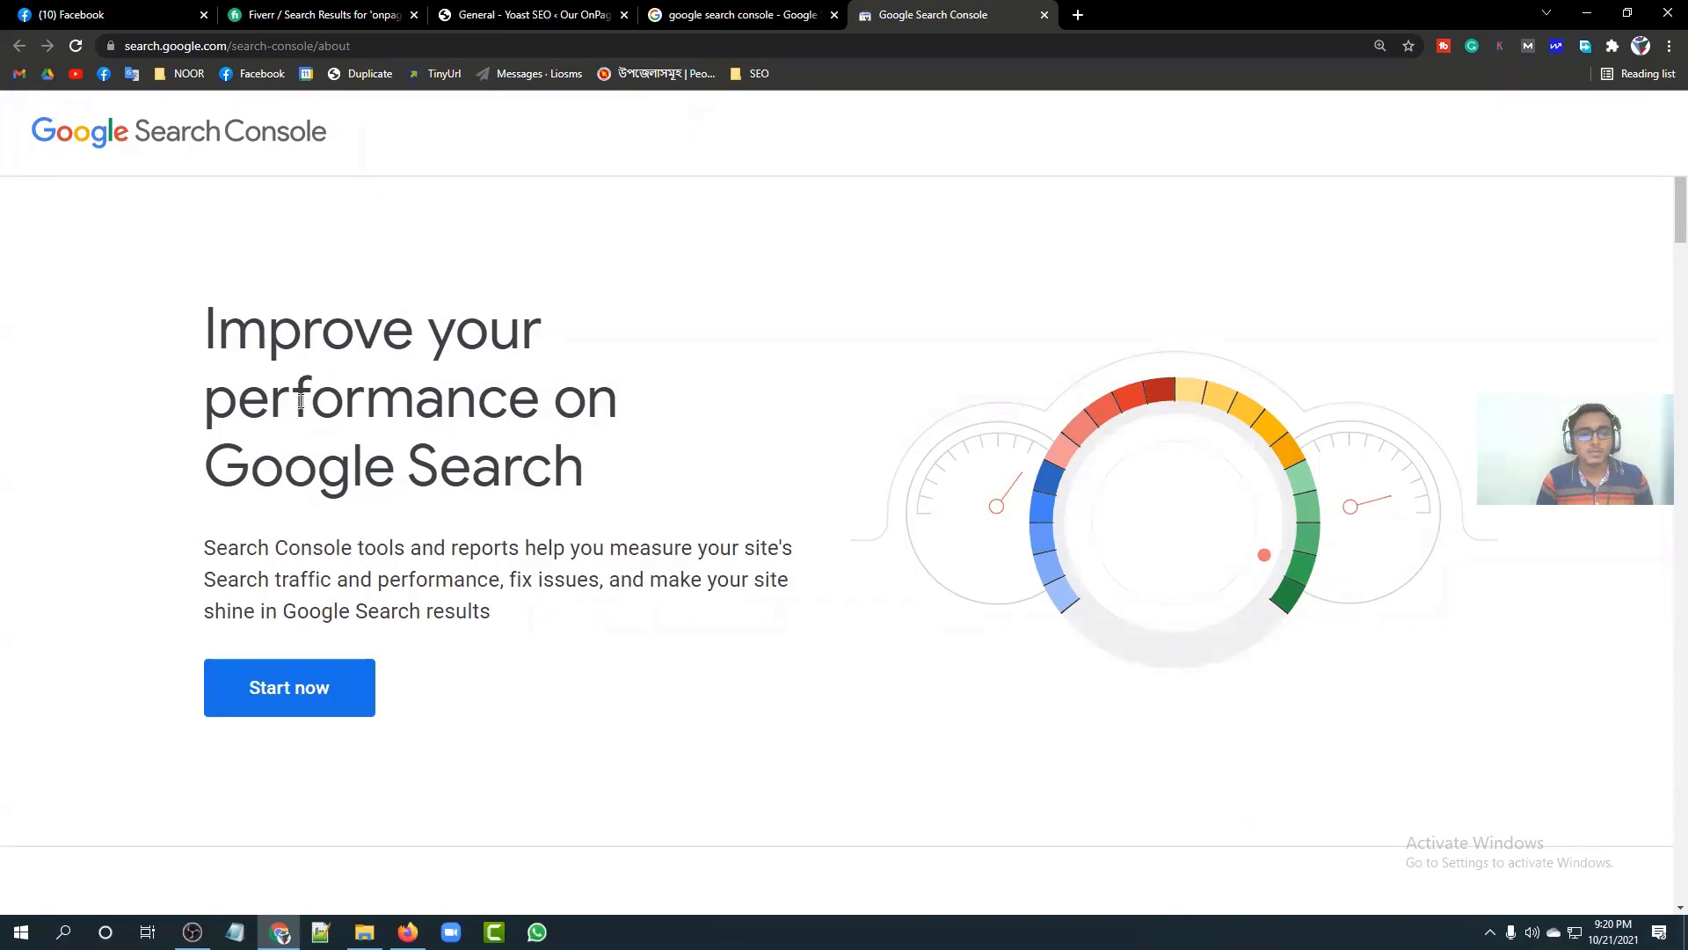
Step: Examine the Google Search Console introduction page, highlighting its heading and description and reading through the feature sections
left_click_drag(219, 329, 554, 336)
left_click(651, 413)
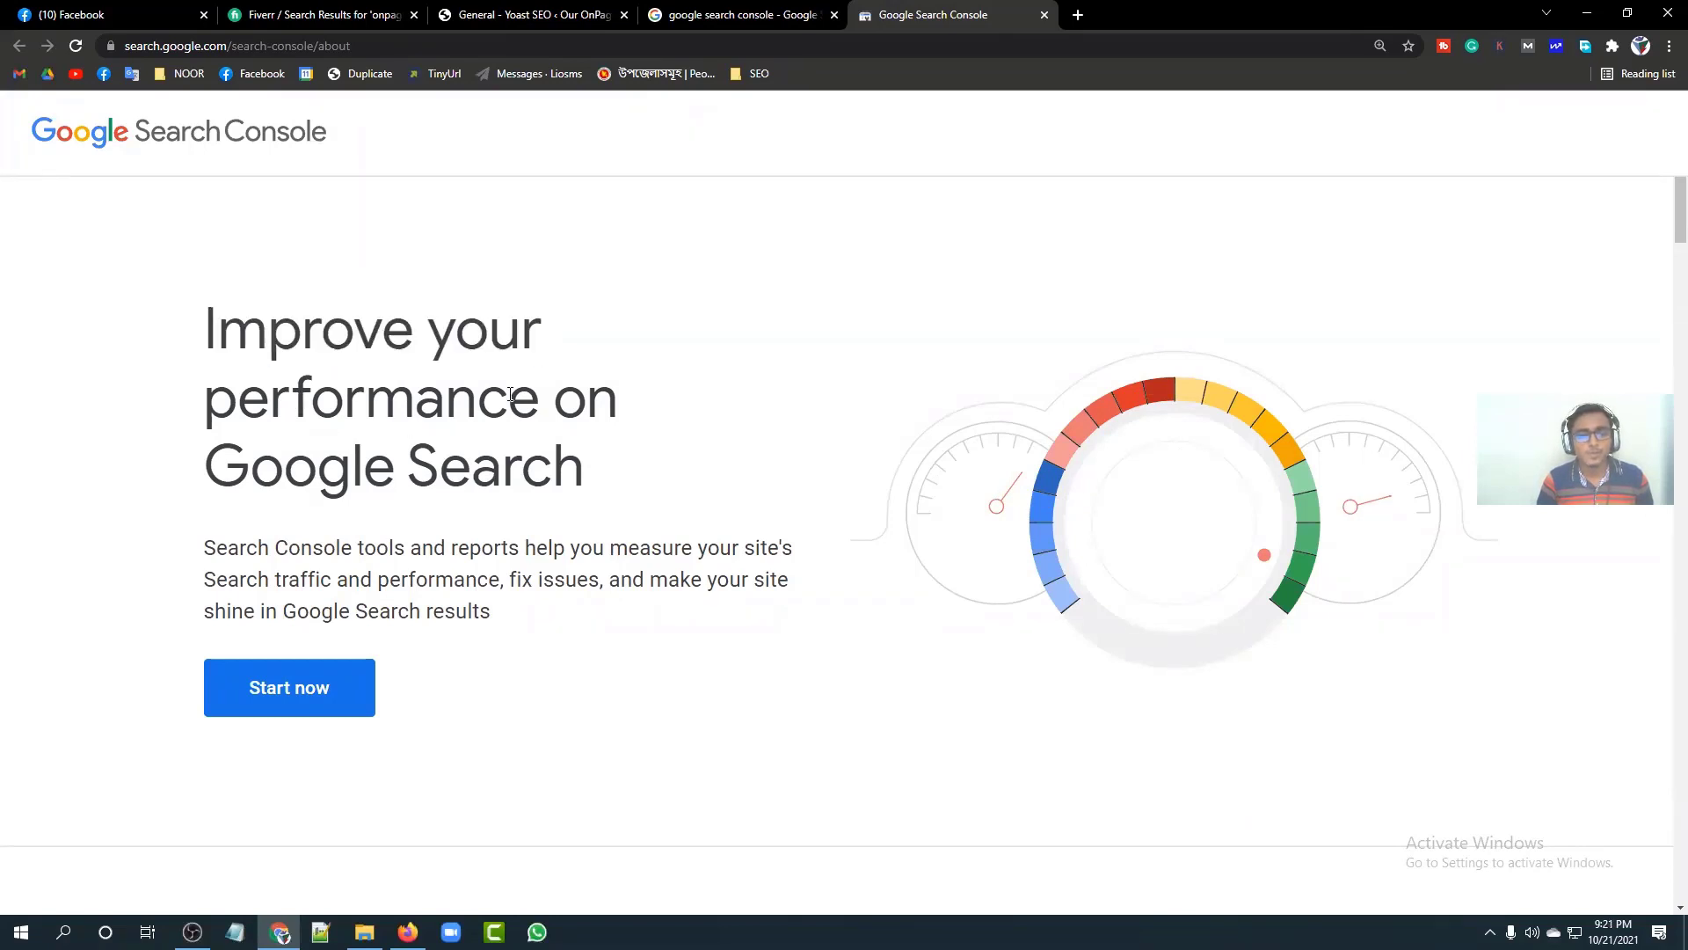
scroll(576, 470, "down", 2)
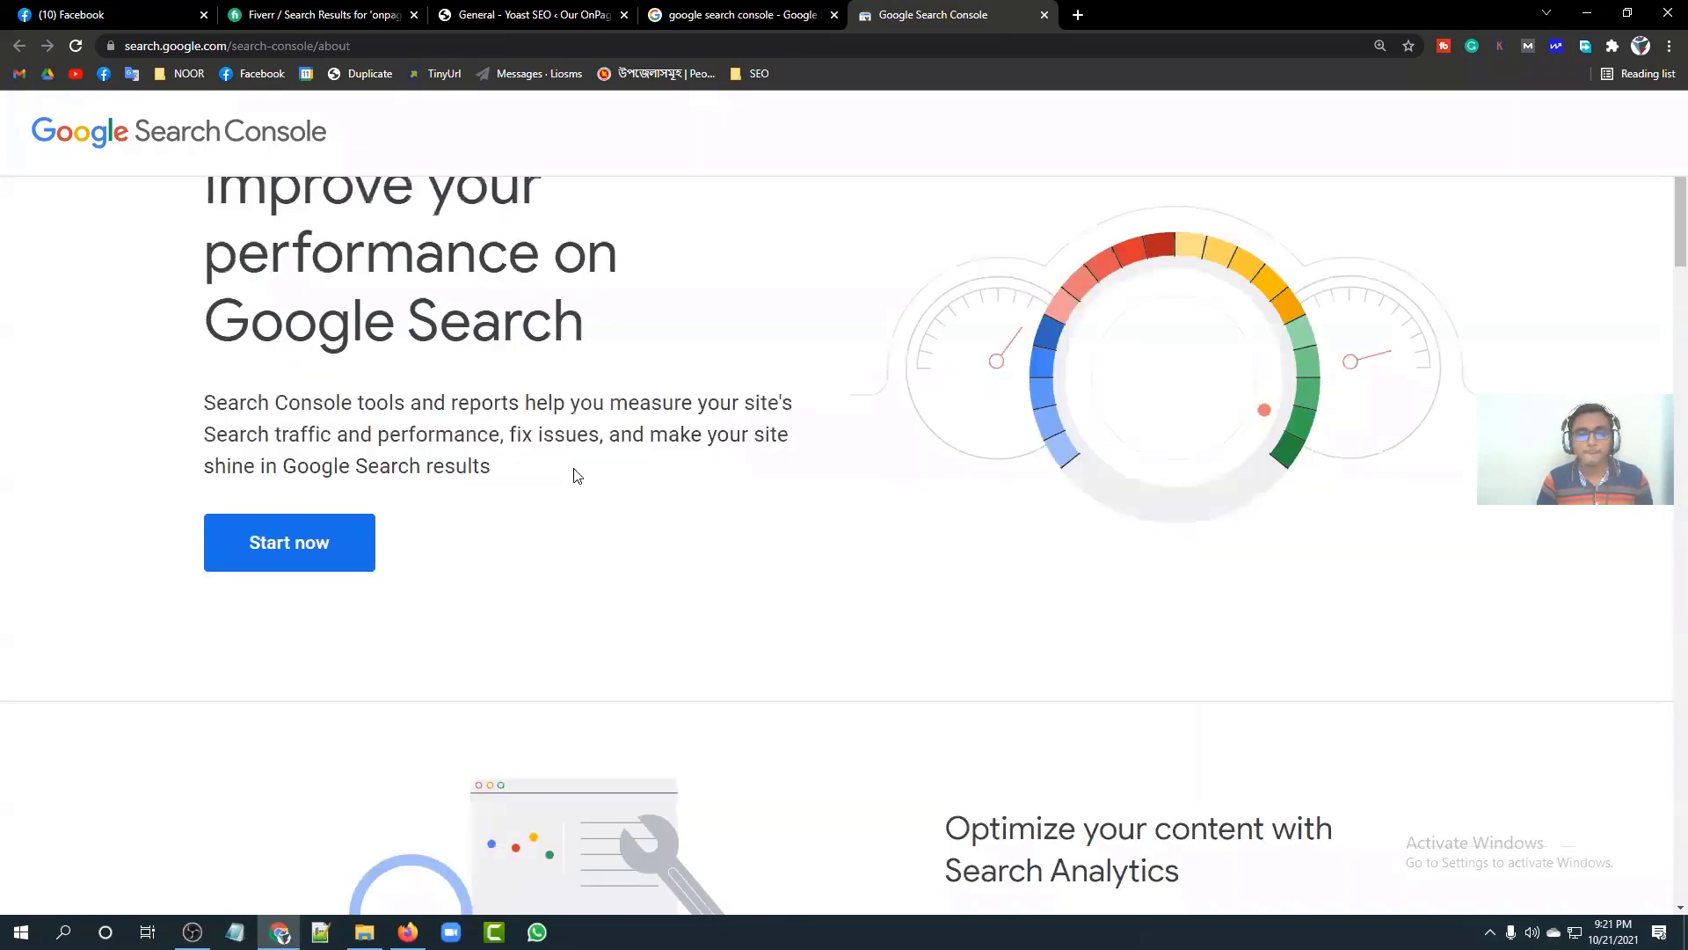
scroll(576, 470, "down", 3)
scroll(574, 463, "up", 3)
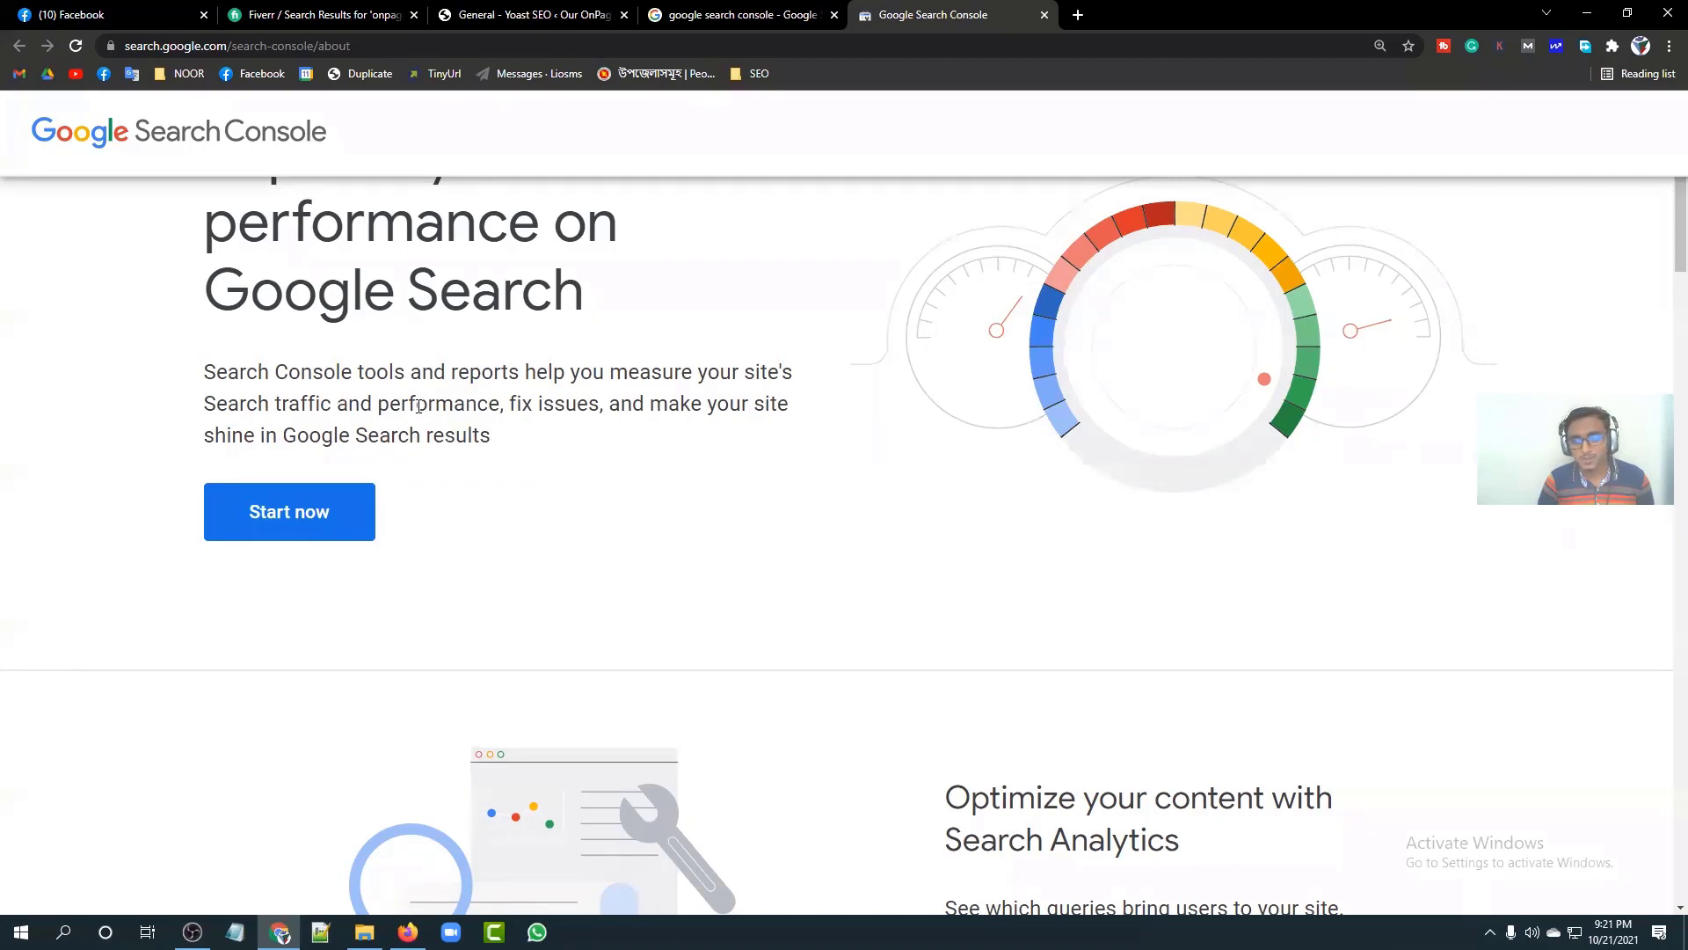
left_click_drag(508, 406, 605, 406)
left_click(607, 405)
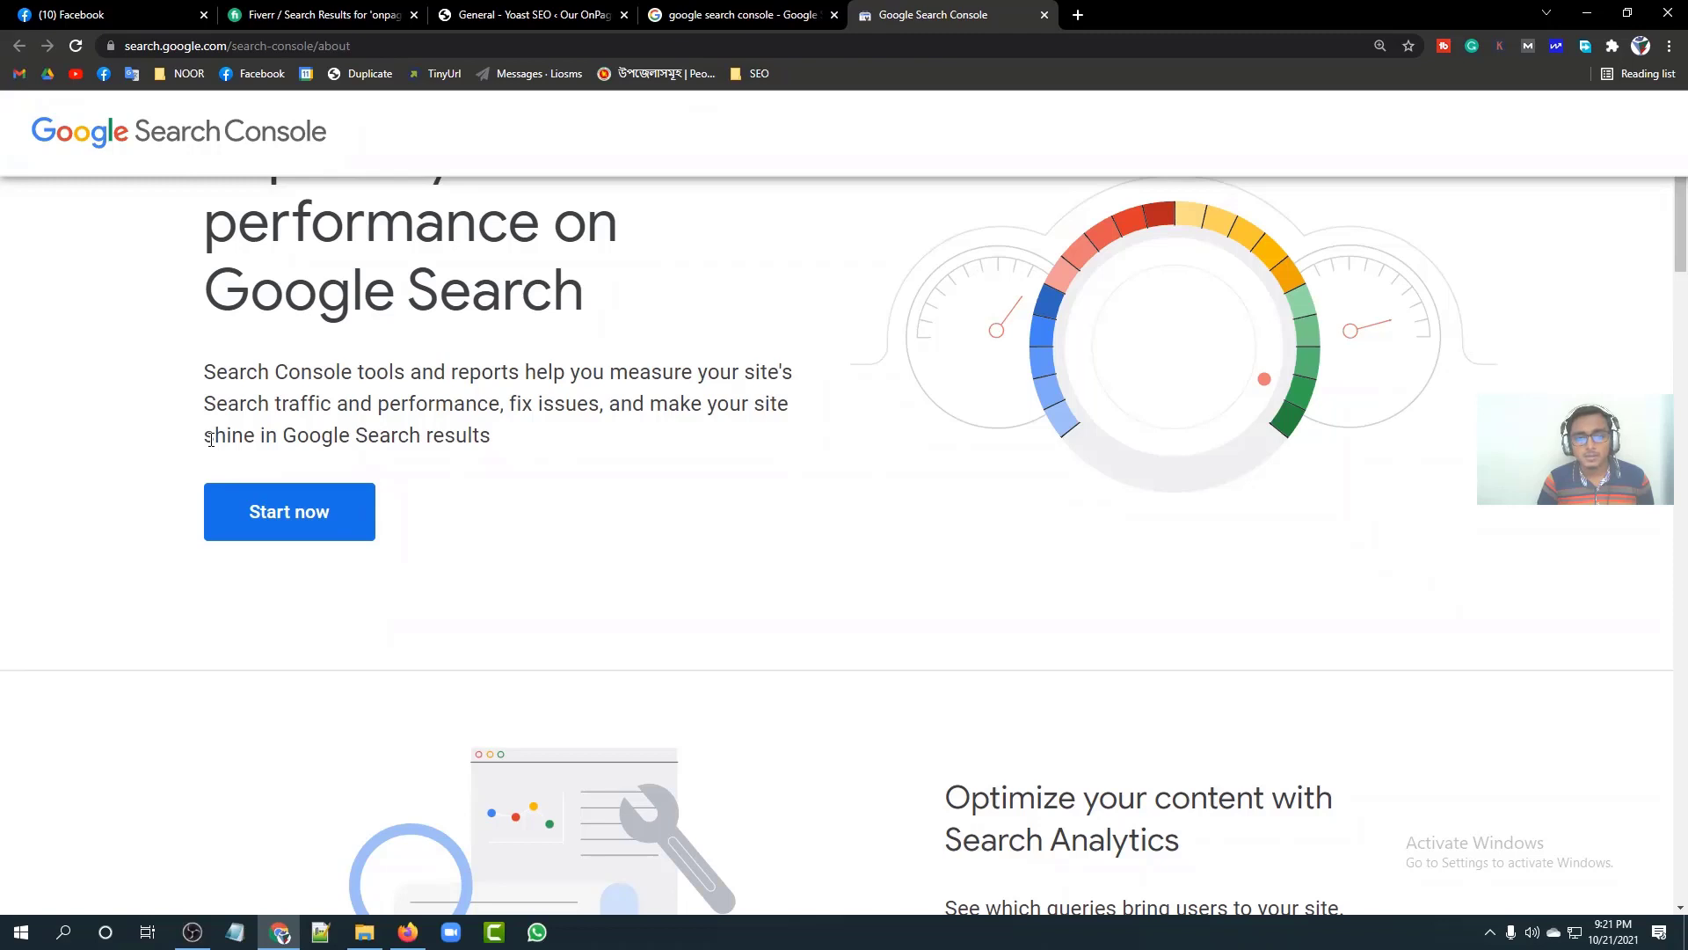
left_click_drag(211, 440, 508, 450)
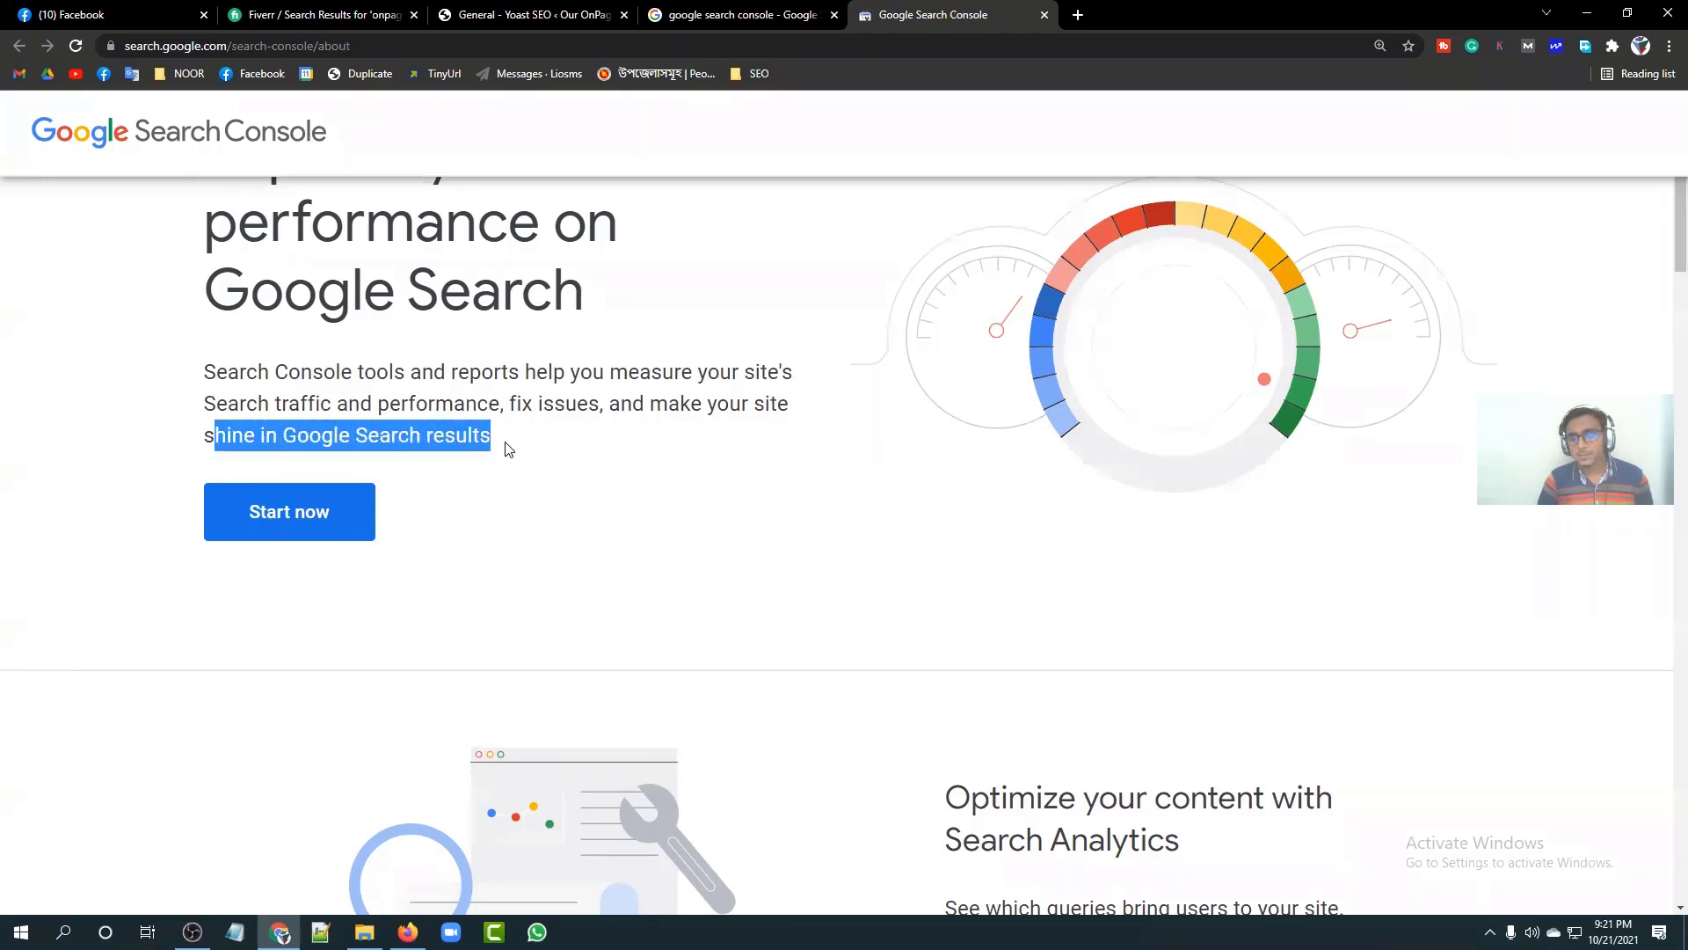
left_click(758, 514)
scroll(758, 515, "down", 7)
scroll(760, 515, "down", 4)
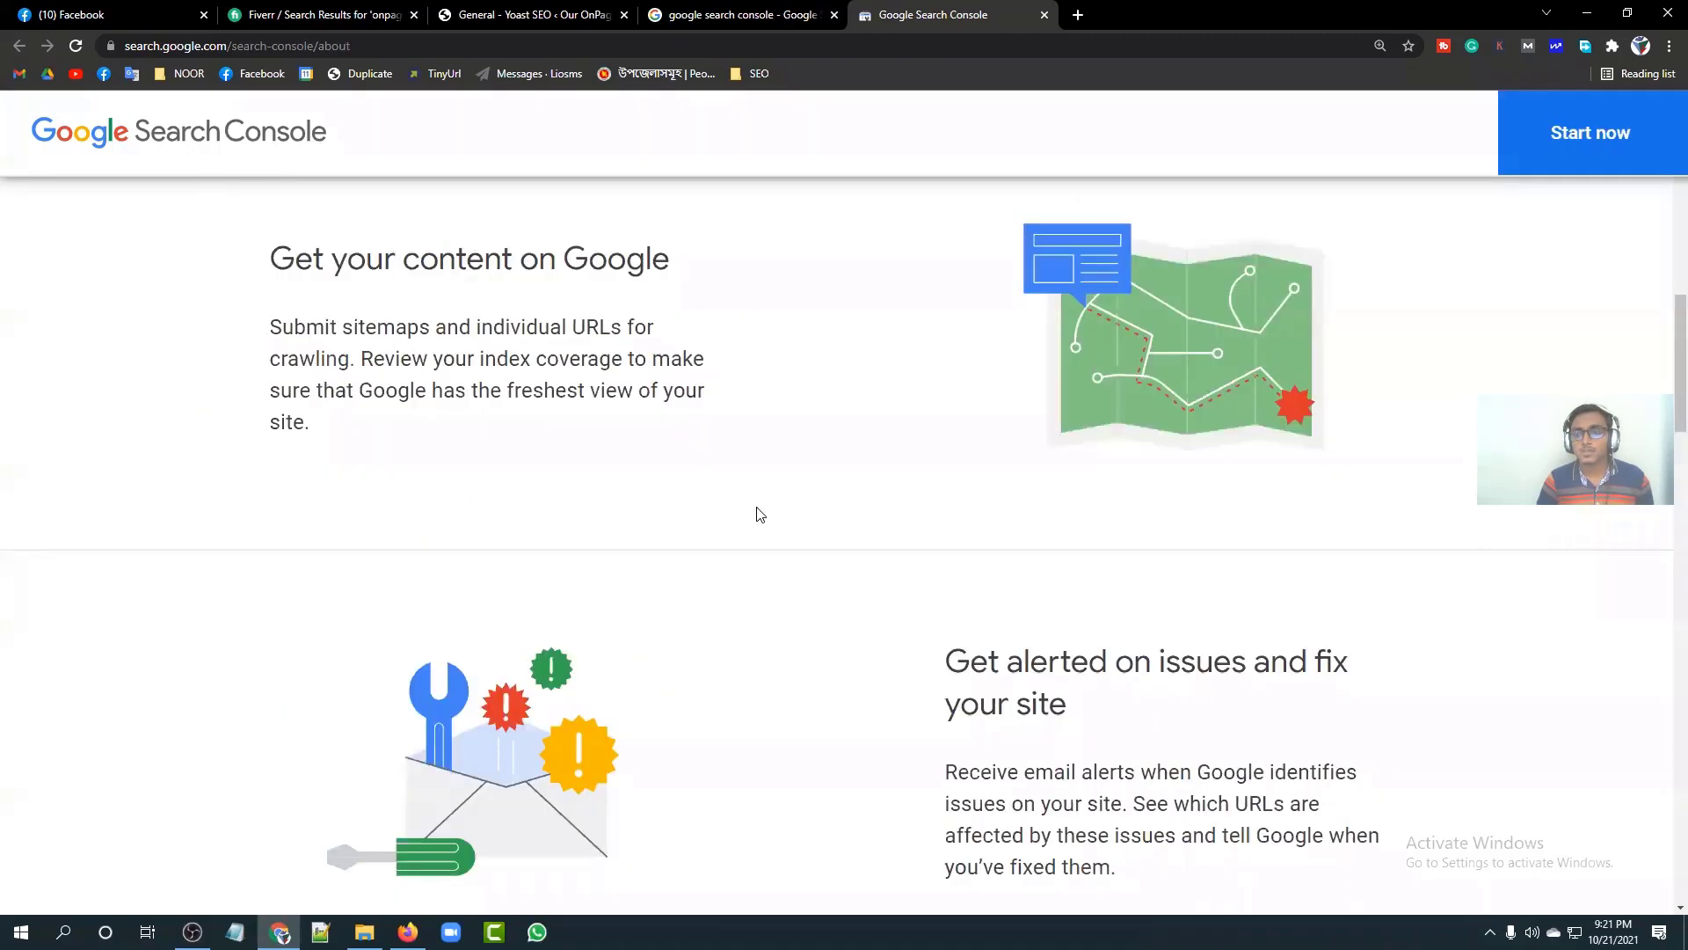
scroll(761, 515, "down", 5)
scroll(758, 515, "up", 15)
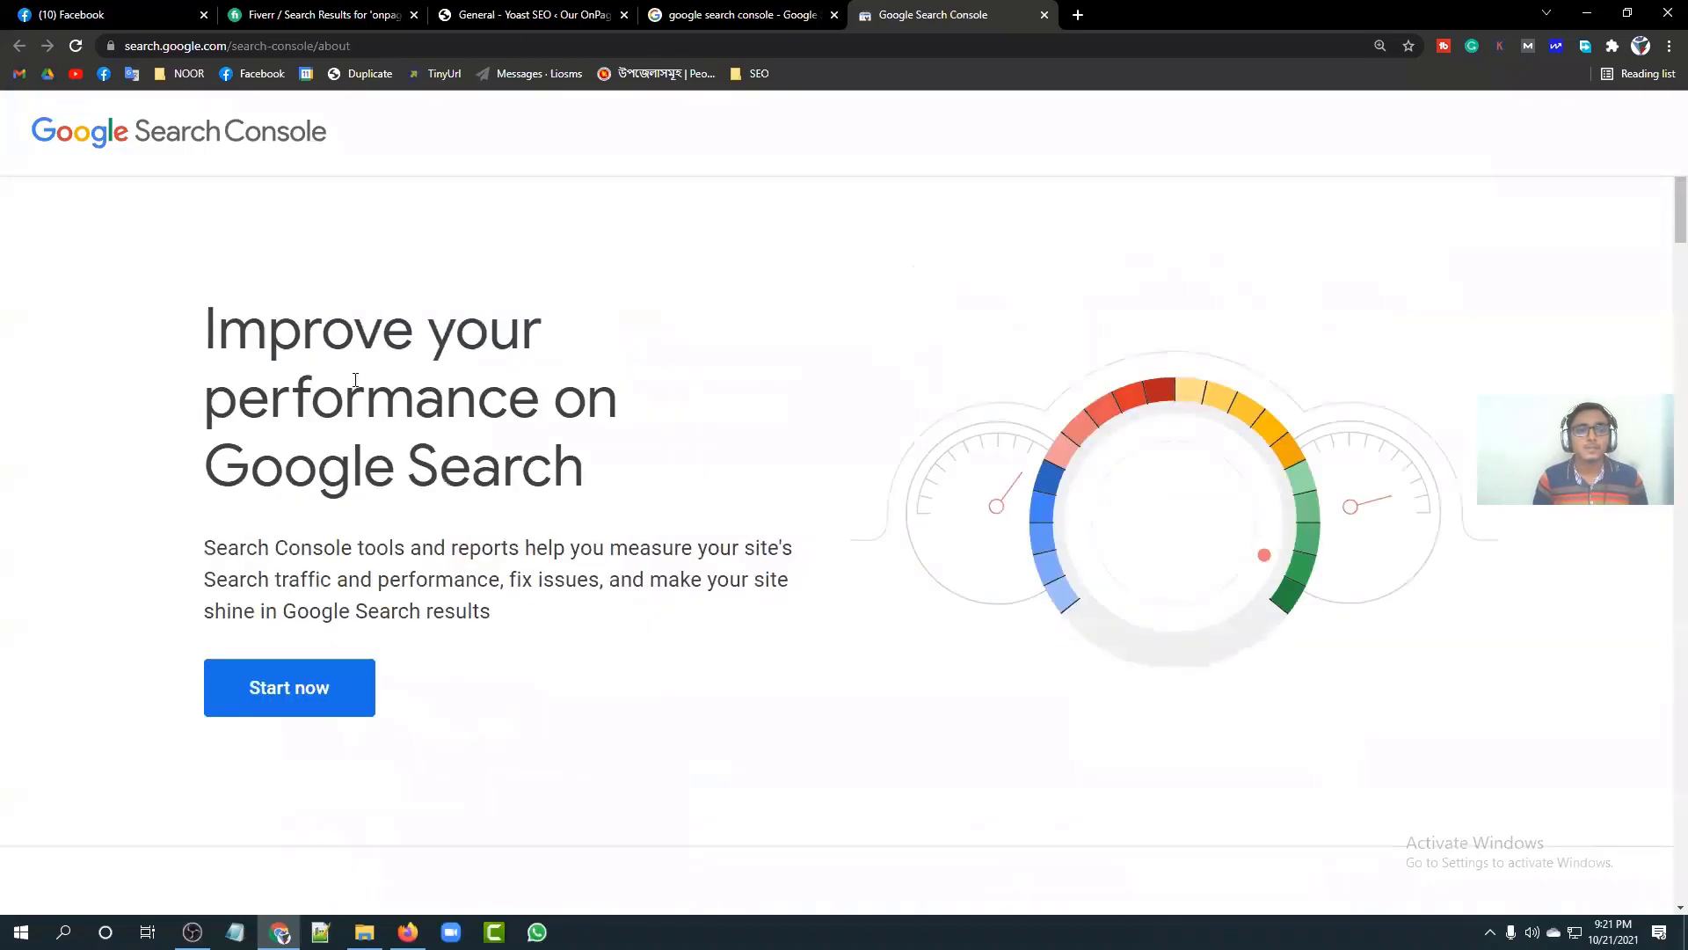
Step: Start Google Search Console and review the Domain and URL prefix property types on the welcome page
left_click(280, 699)
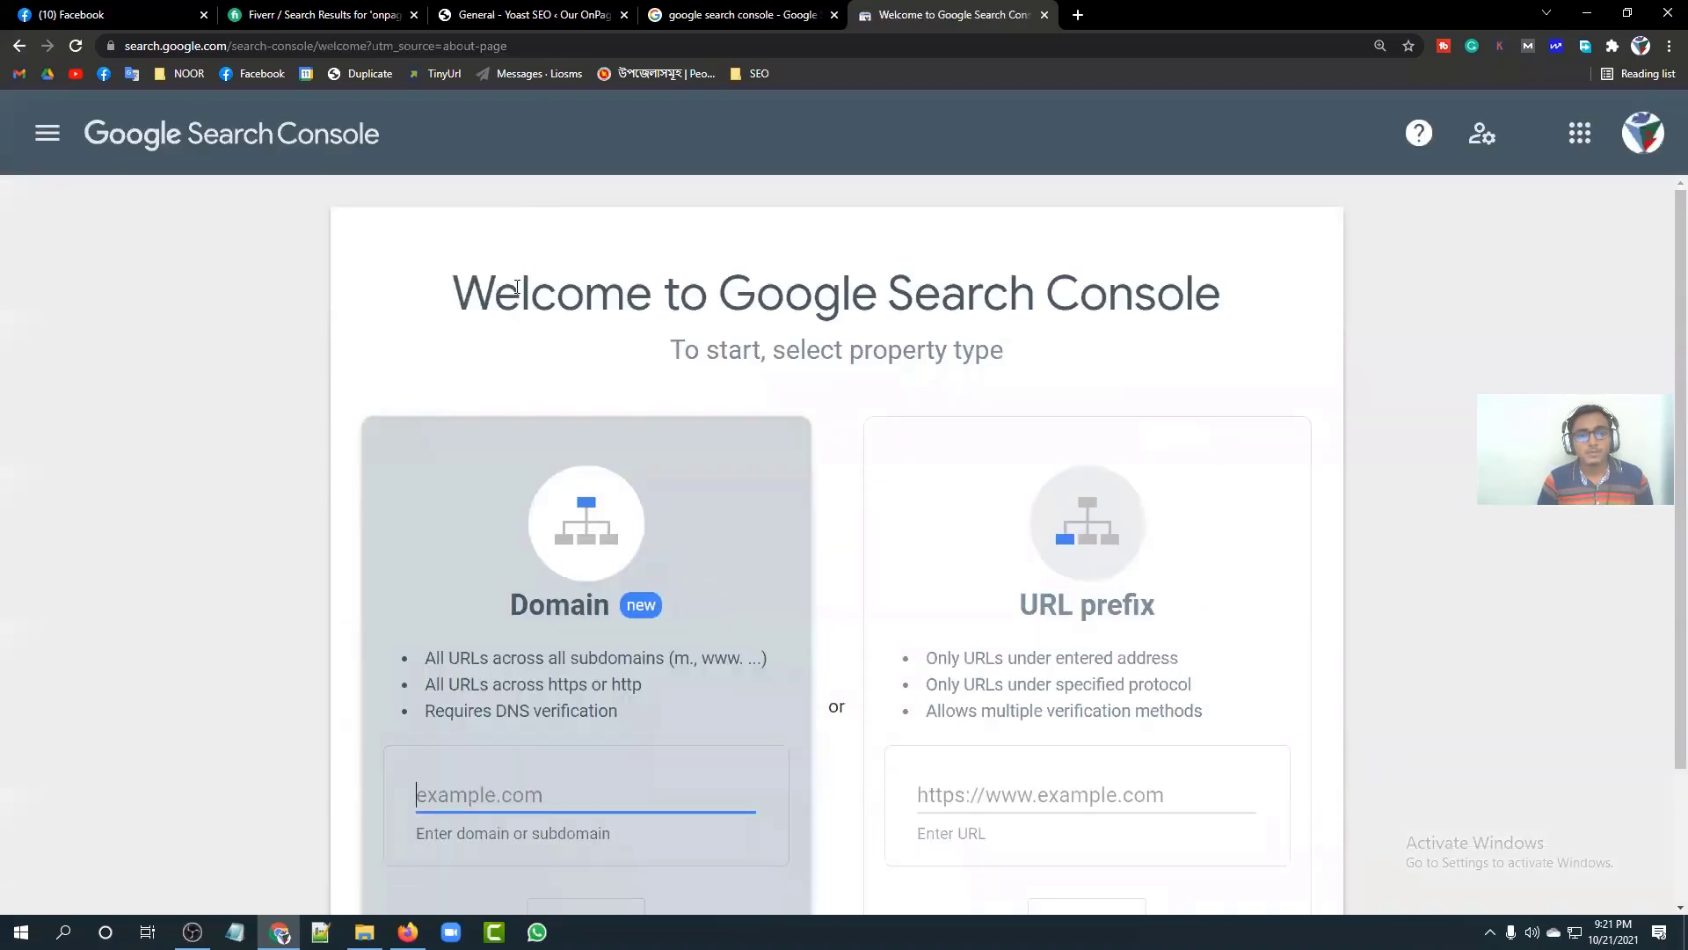
left_click(517, 287)
scroll(840, 315, "down", 1)
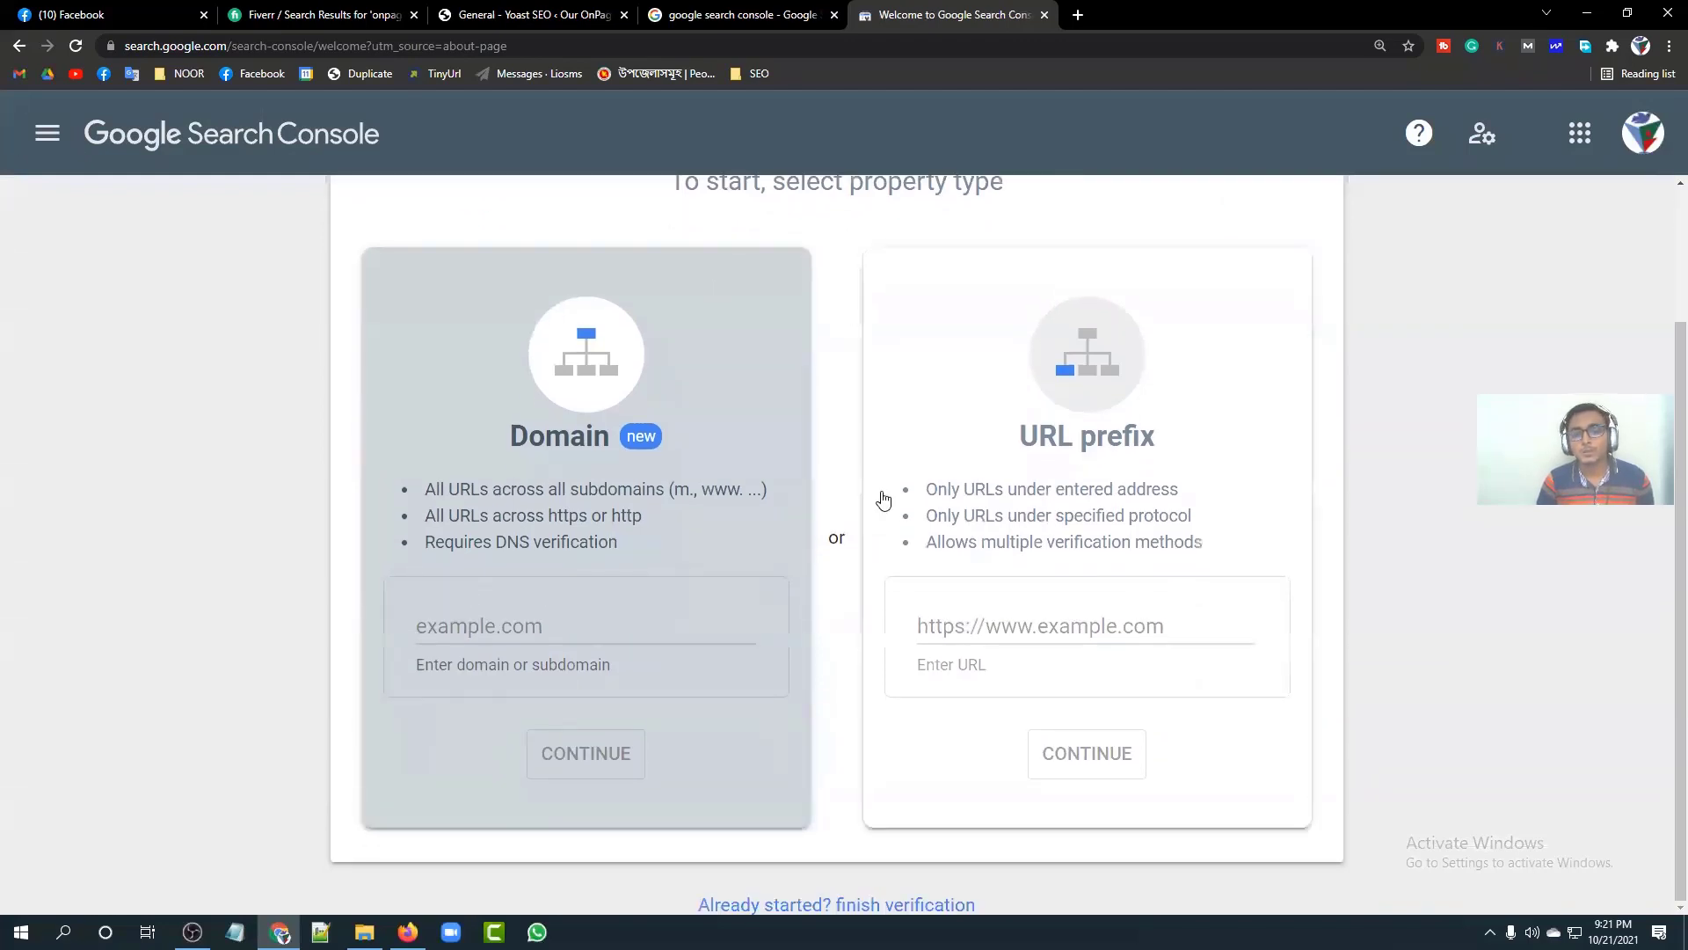
scroll(881, 490, "up", 1)
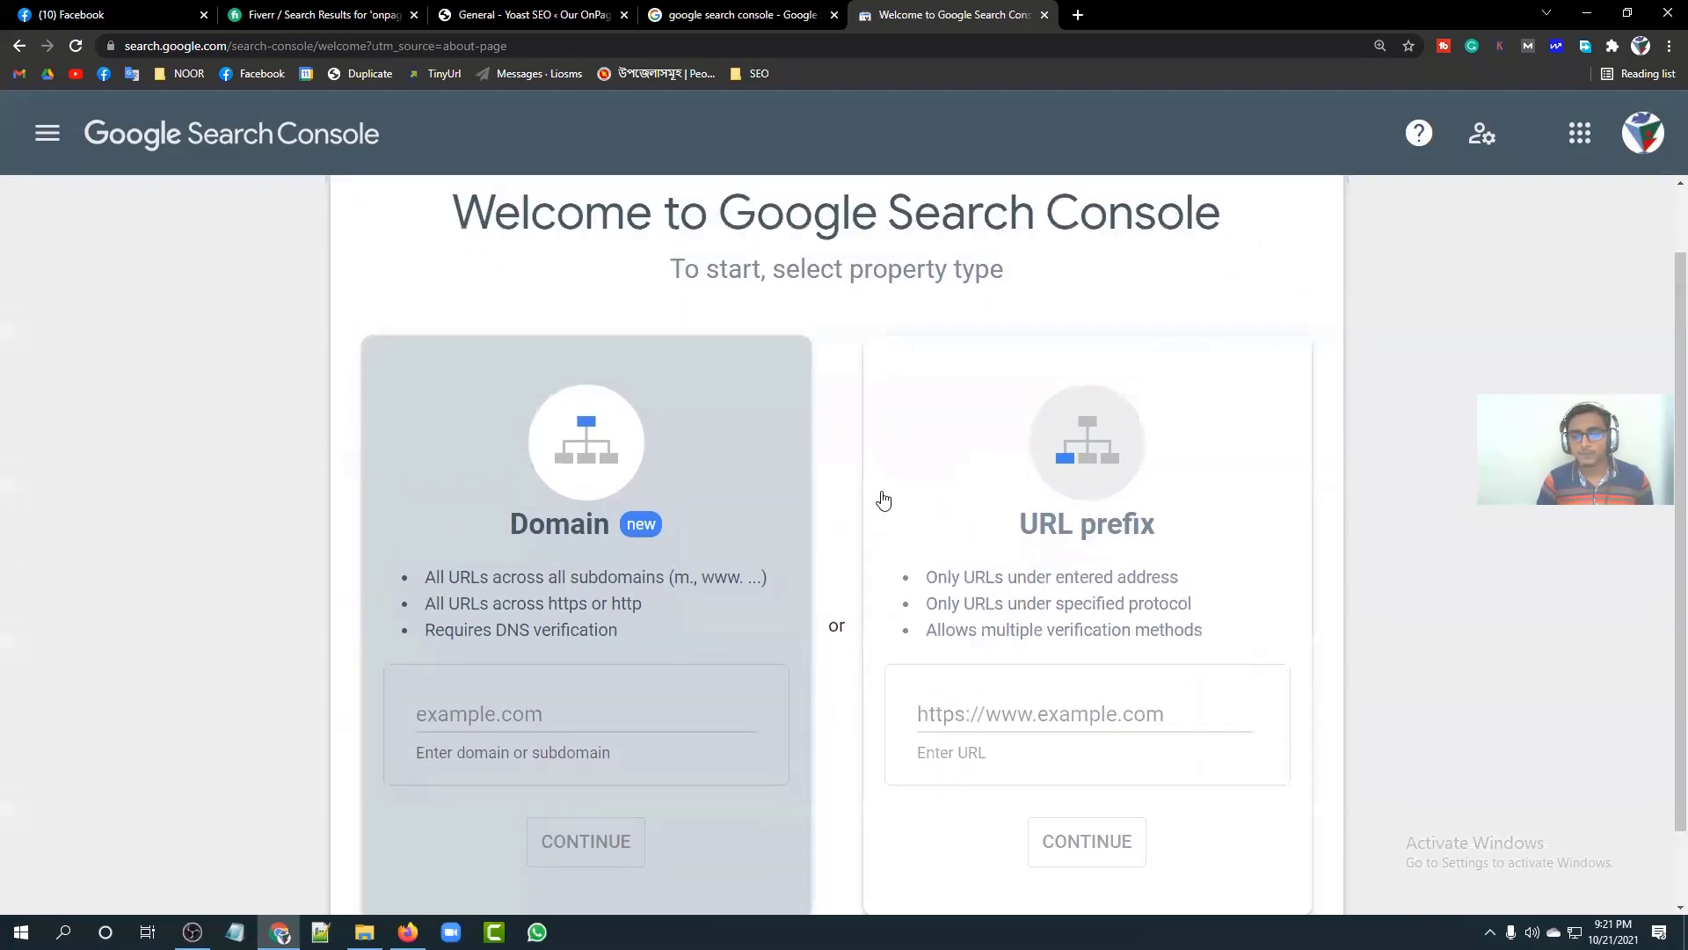
scroll(847, 479, "down", 1)
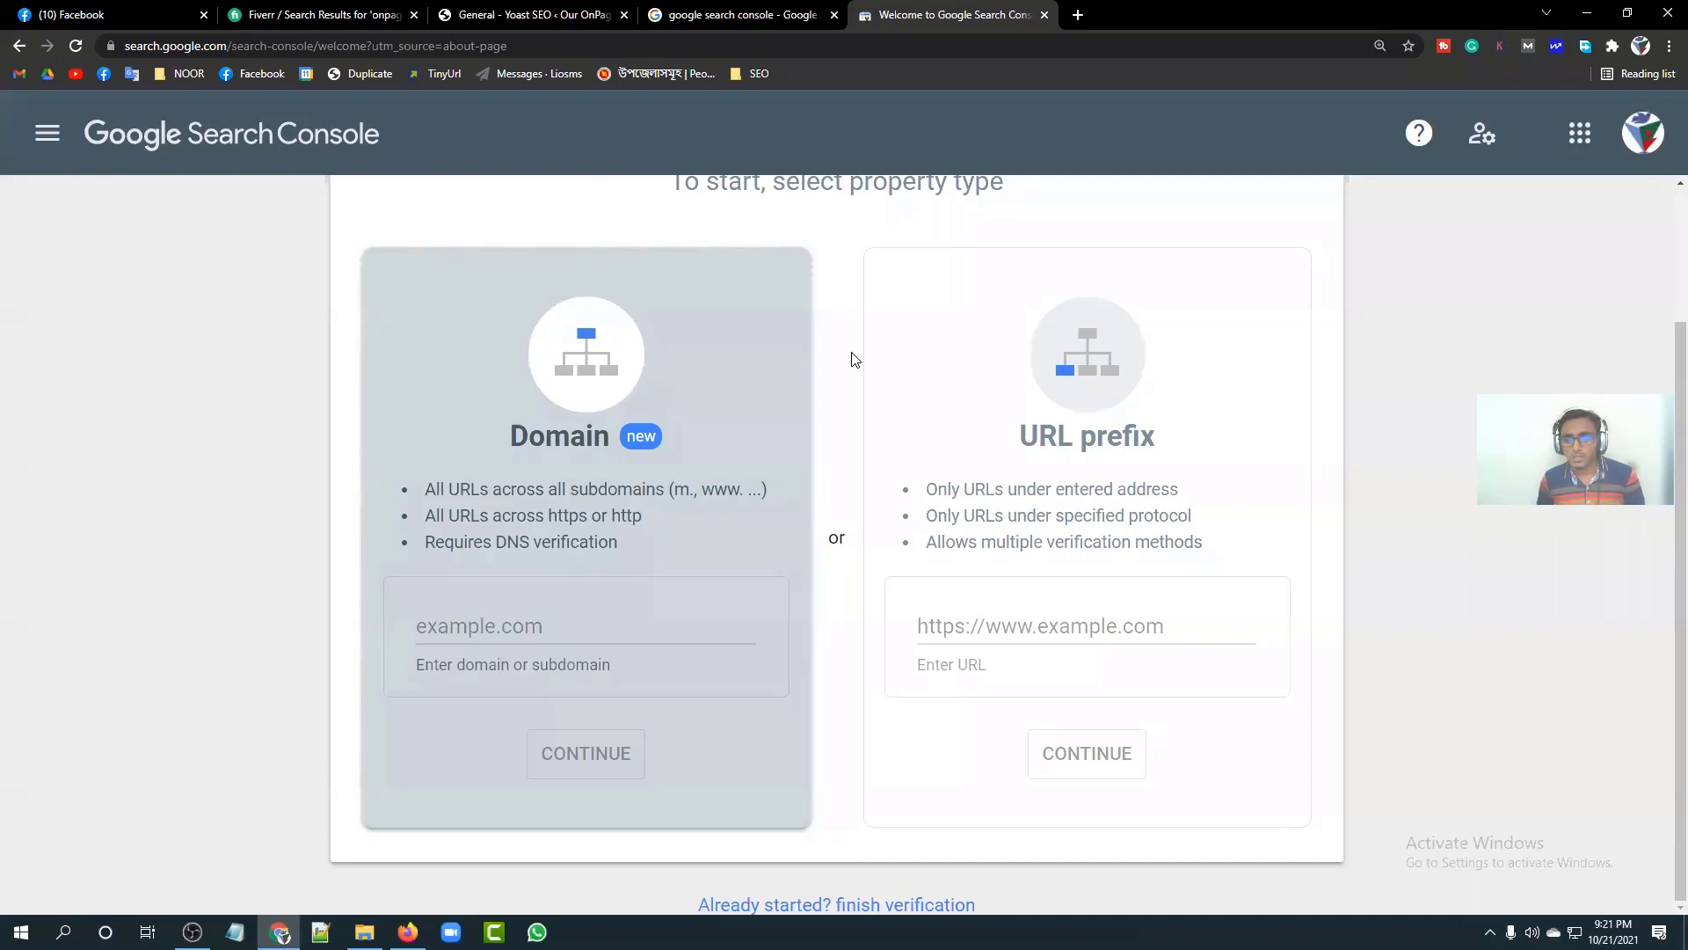
left_click(524, 626)
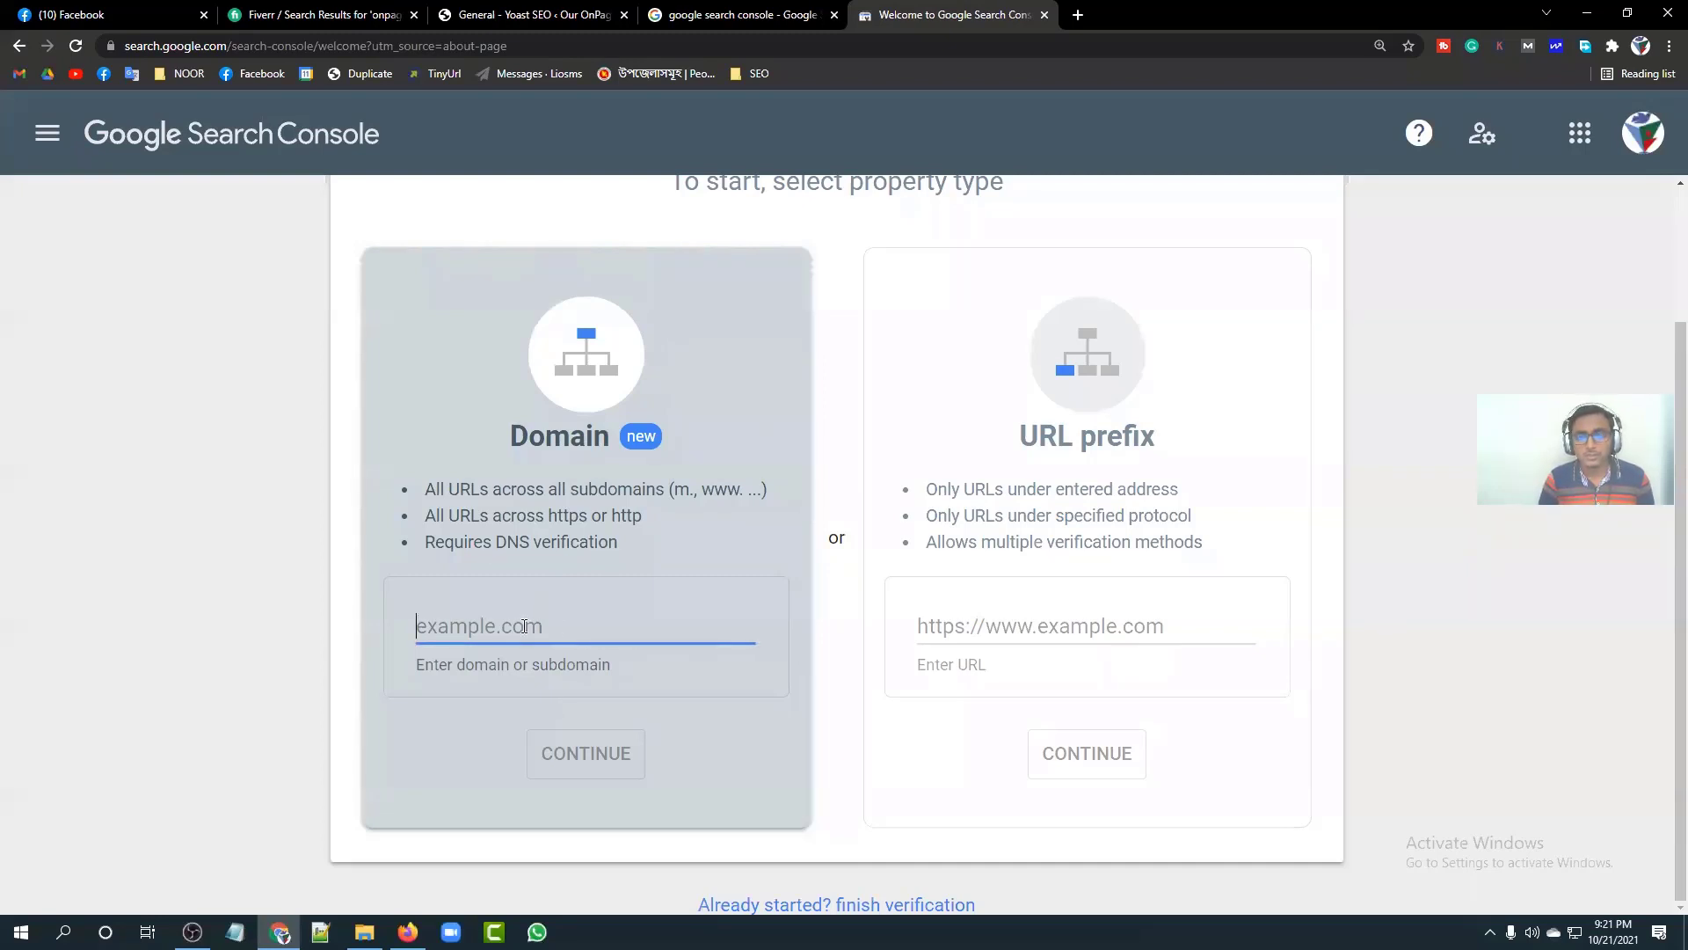
left_click(859, 633)
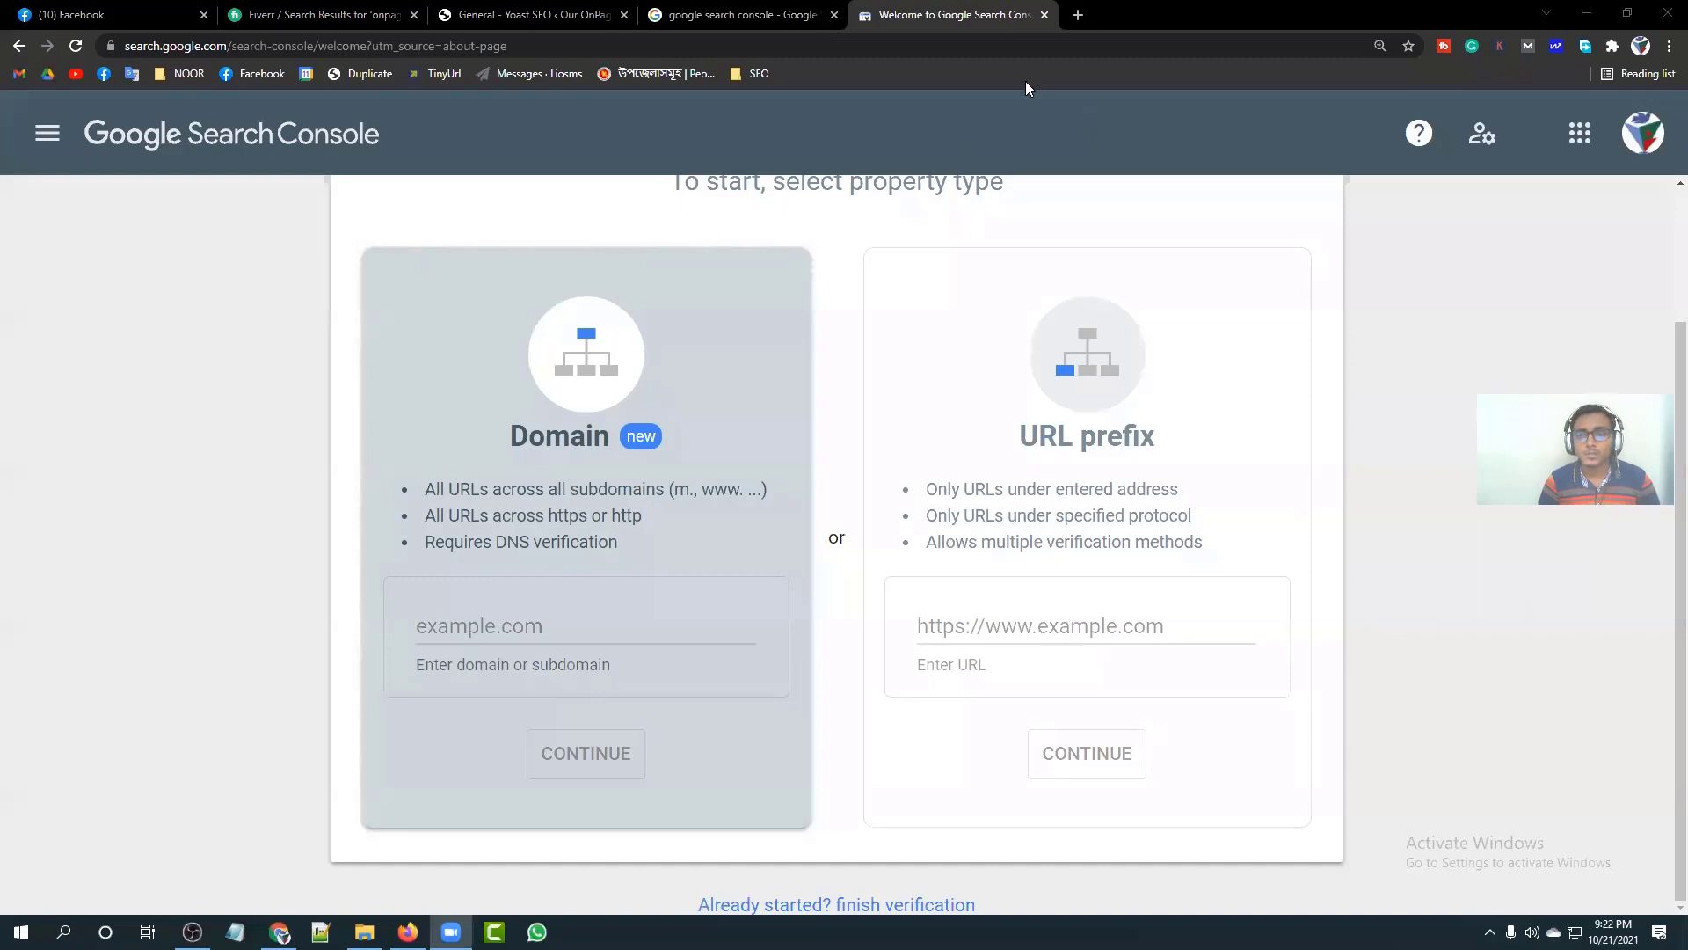
Step: Draw red check marks beside Domain and URL prefix, underline DNS verification, outline the URL prefix option, and clear the drawings
mouse_move(240, 452)
left_mouse_down()
mouse_move(299, 514)
mouse_move(365, 452)
left_mouse_up()
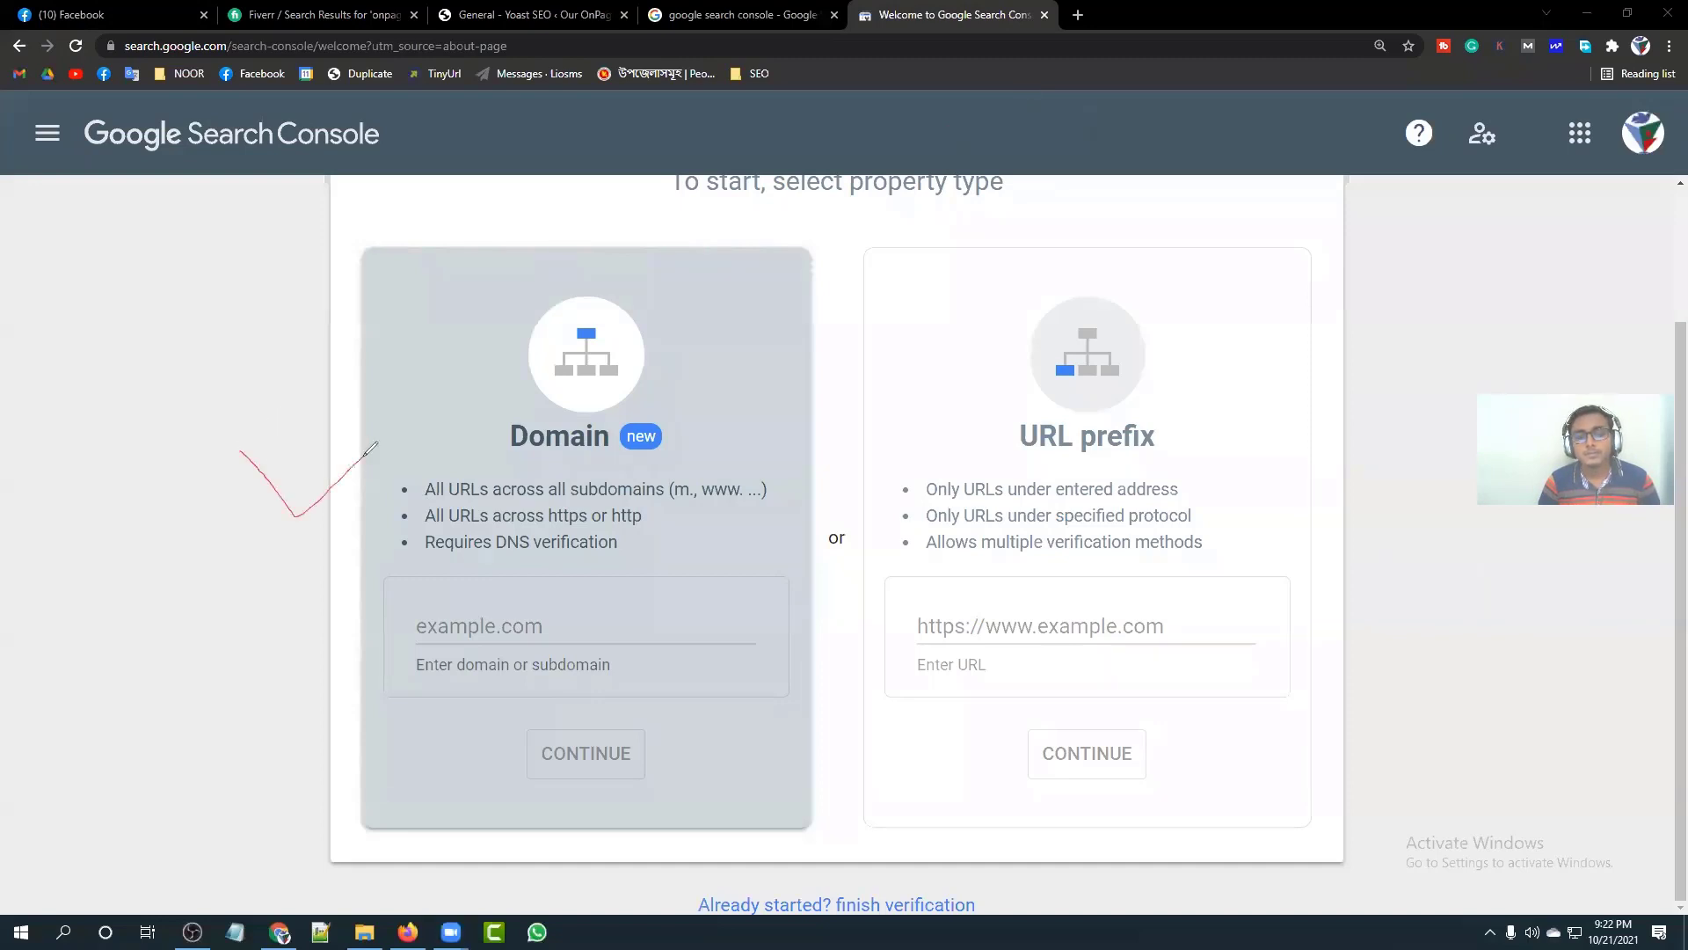
left_click_drag(496, 560, 663, 559)
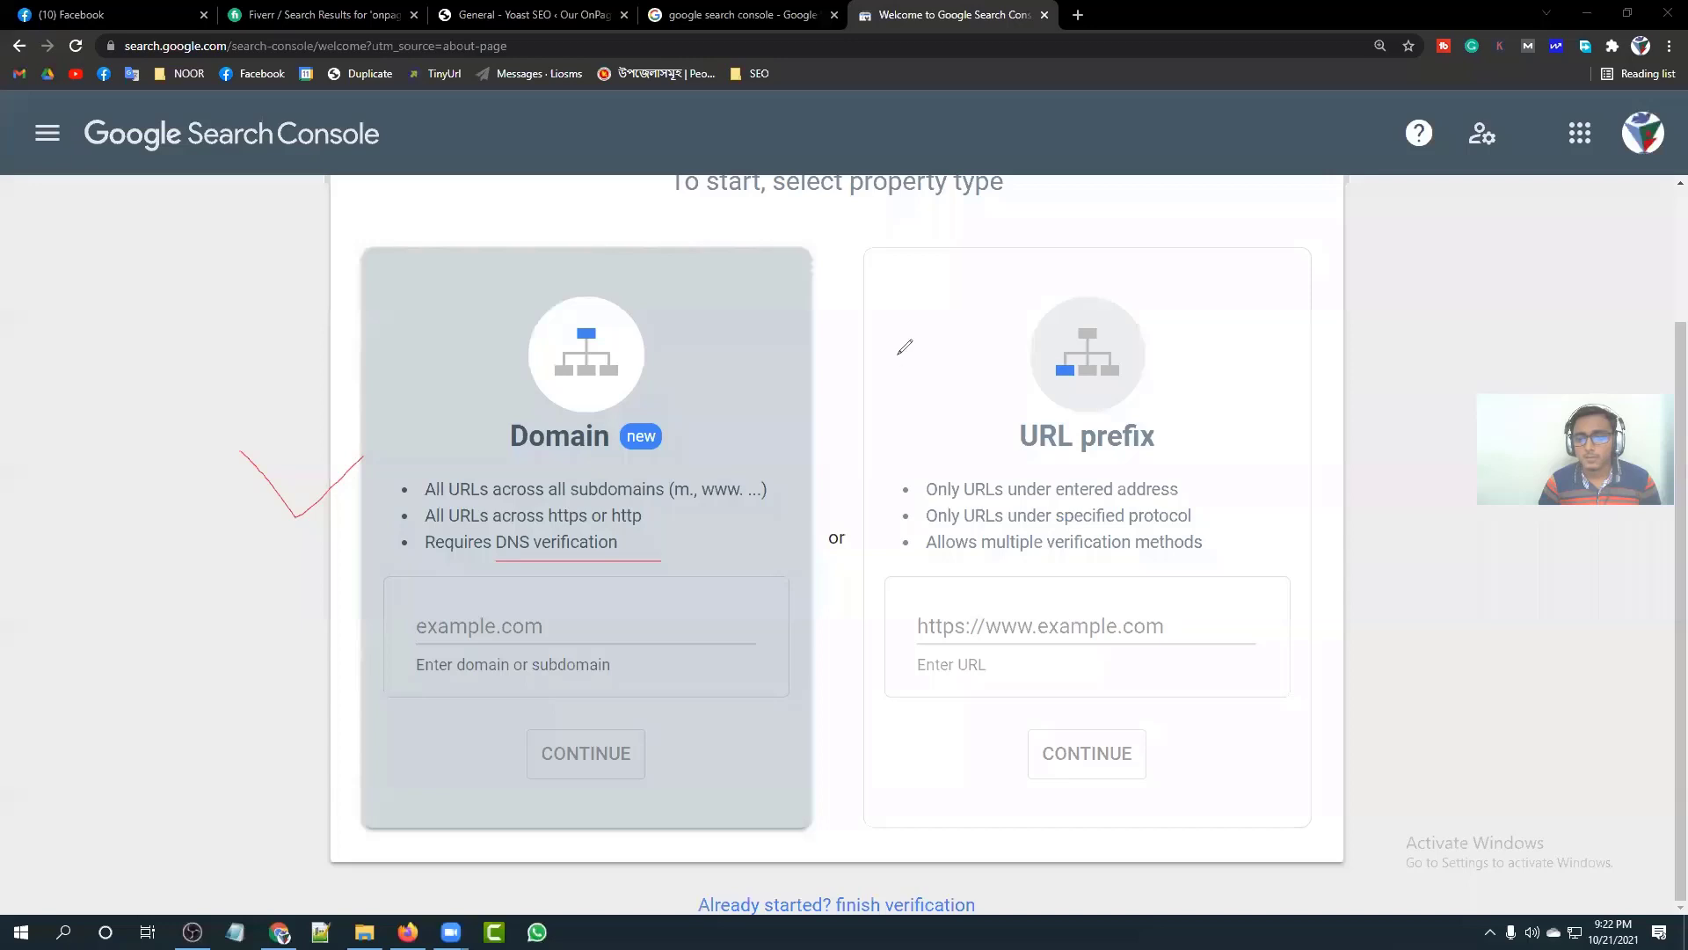
mouse_move(898, 353)
left_mouse_down()
mouse_move(881, 712)
mouse_move(1121, 712)
left_mouse_up()
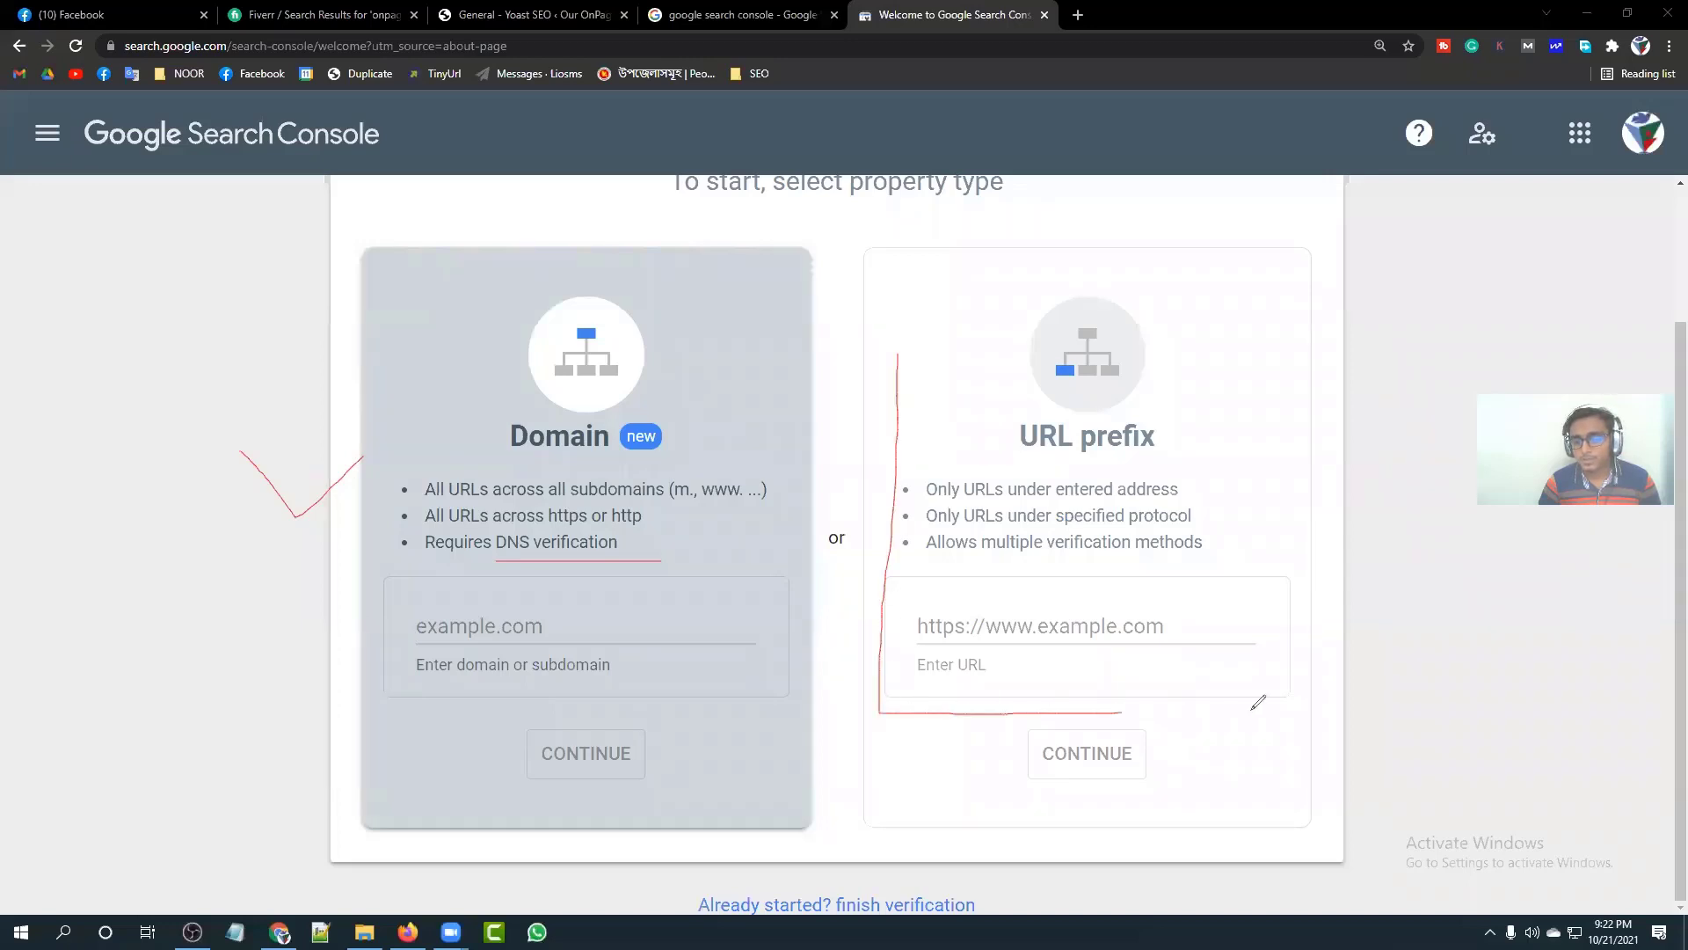
mouse_move(1258, 702)
left_mouse_down()
mouse_move(1328, 607)
mouse_move(1322, 304)
mouse_move(1000, 309)
mouse_move(897, 367)
left_mouse_up()
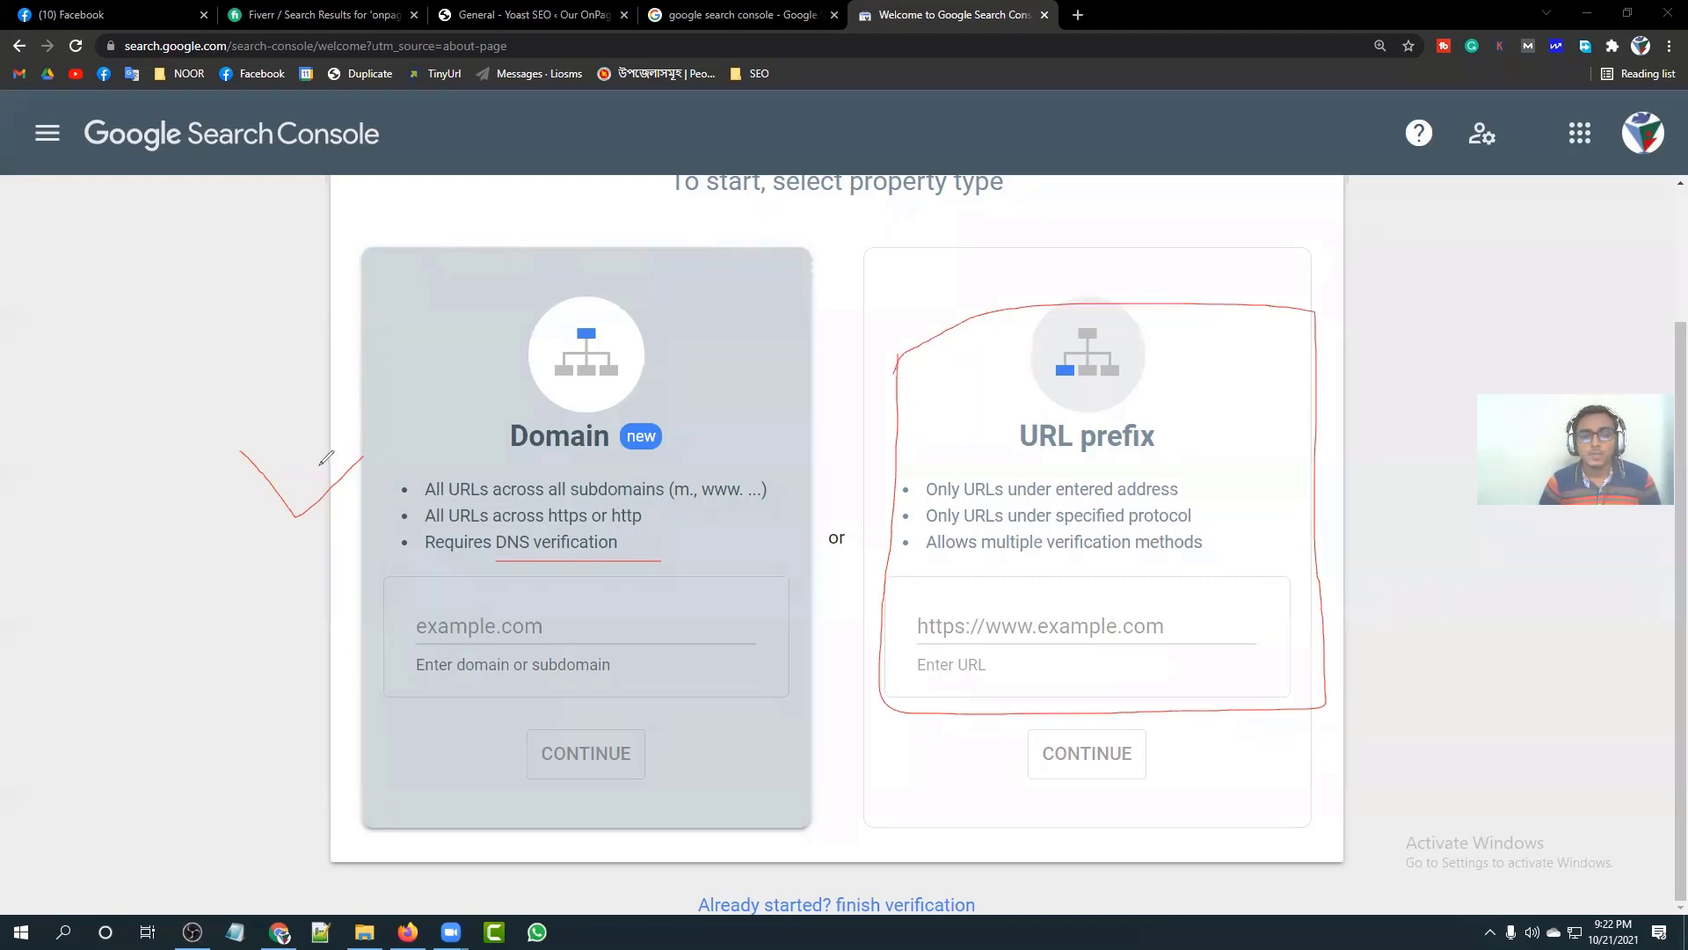
left_click_drag(320, 465, 332, 495)
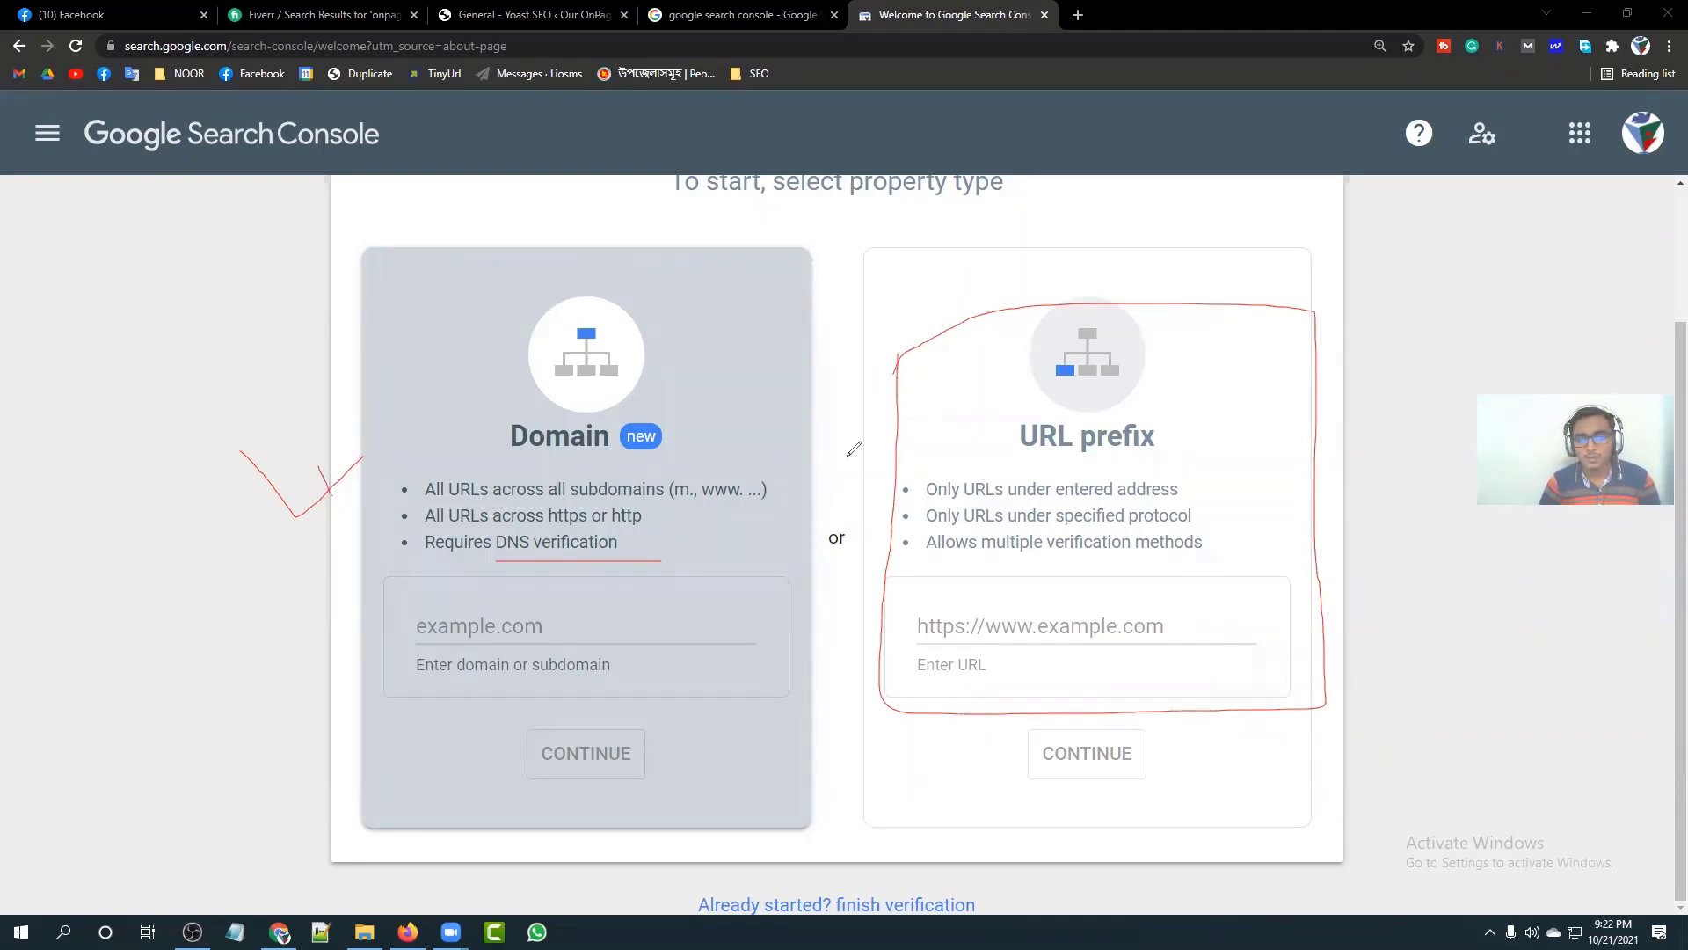
left_click_drag(843, 453, 914, 425)
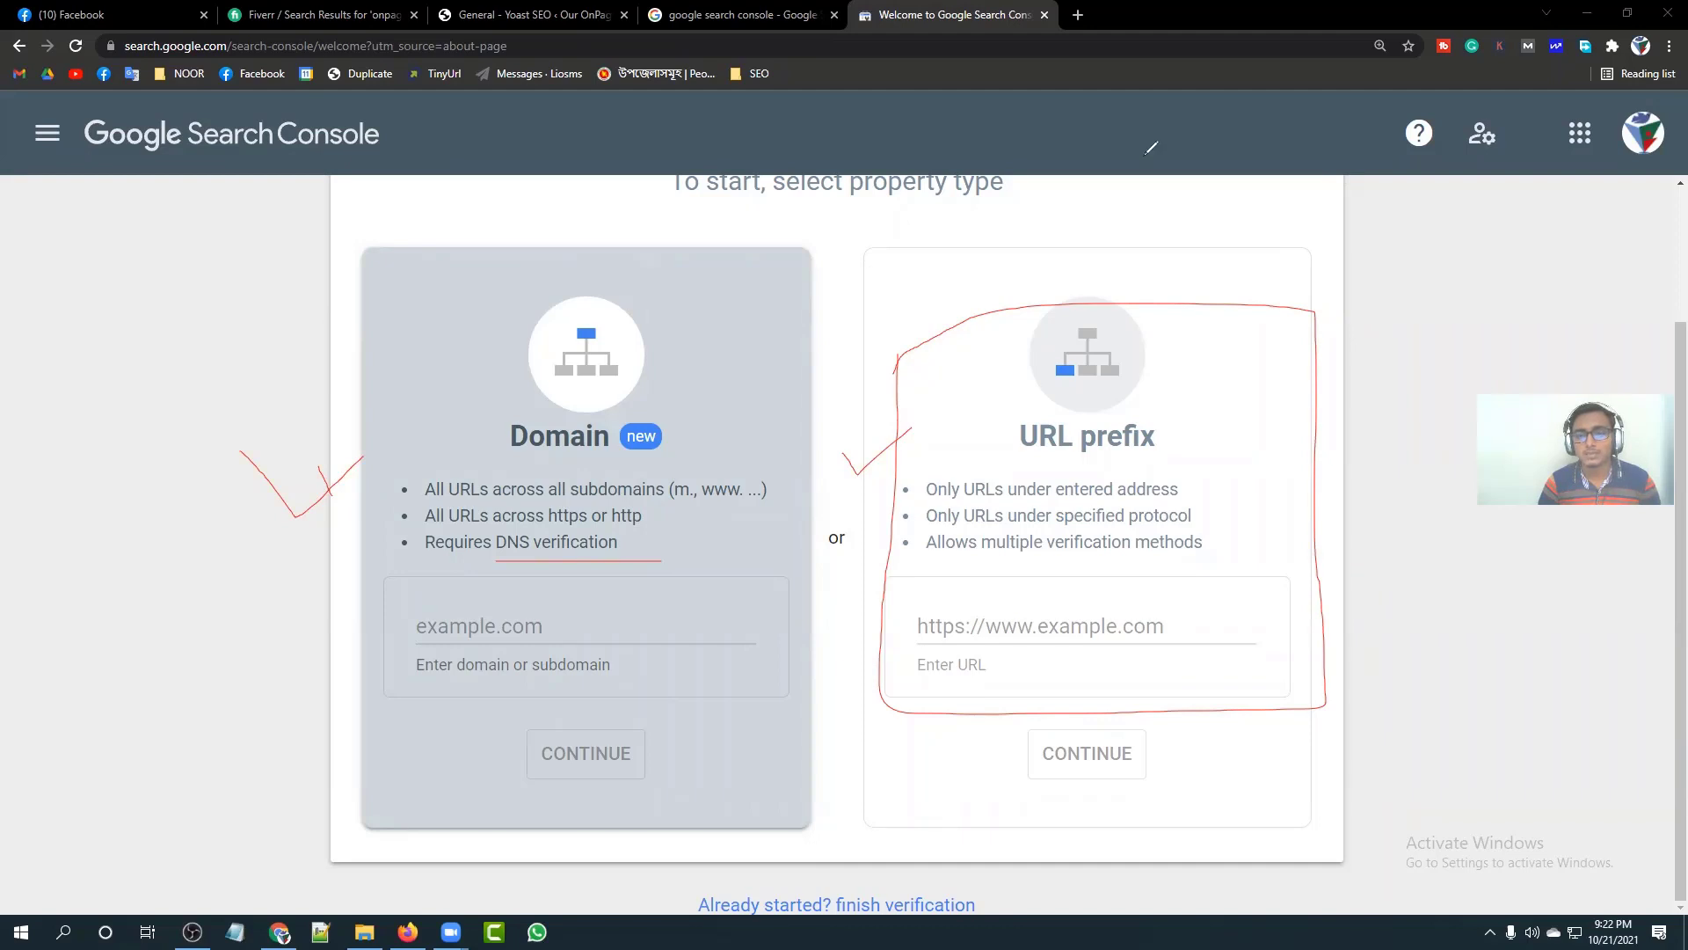
key("Escape")
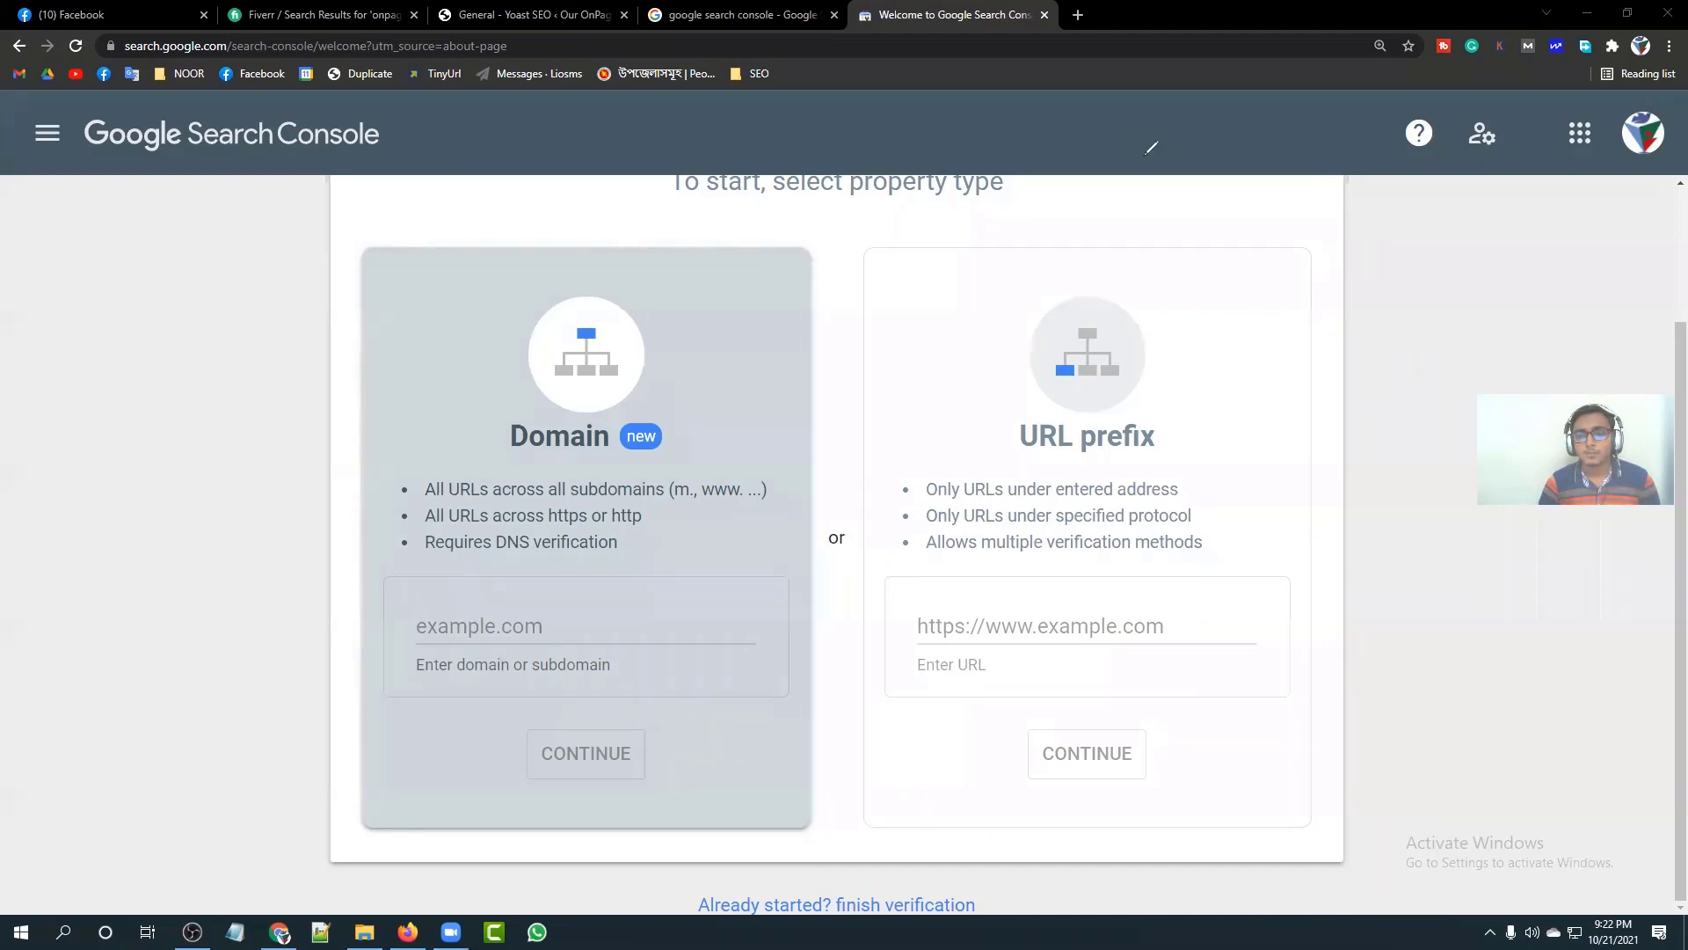
Step: Open the Our OnPage SEO Master Training site's front page in its own new tab from the WordPress admin and switch to it
left_click(1045, 628)
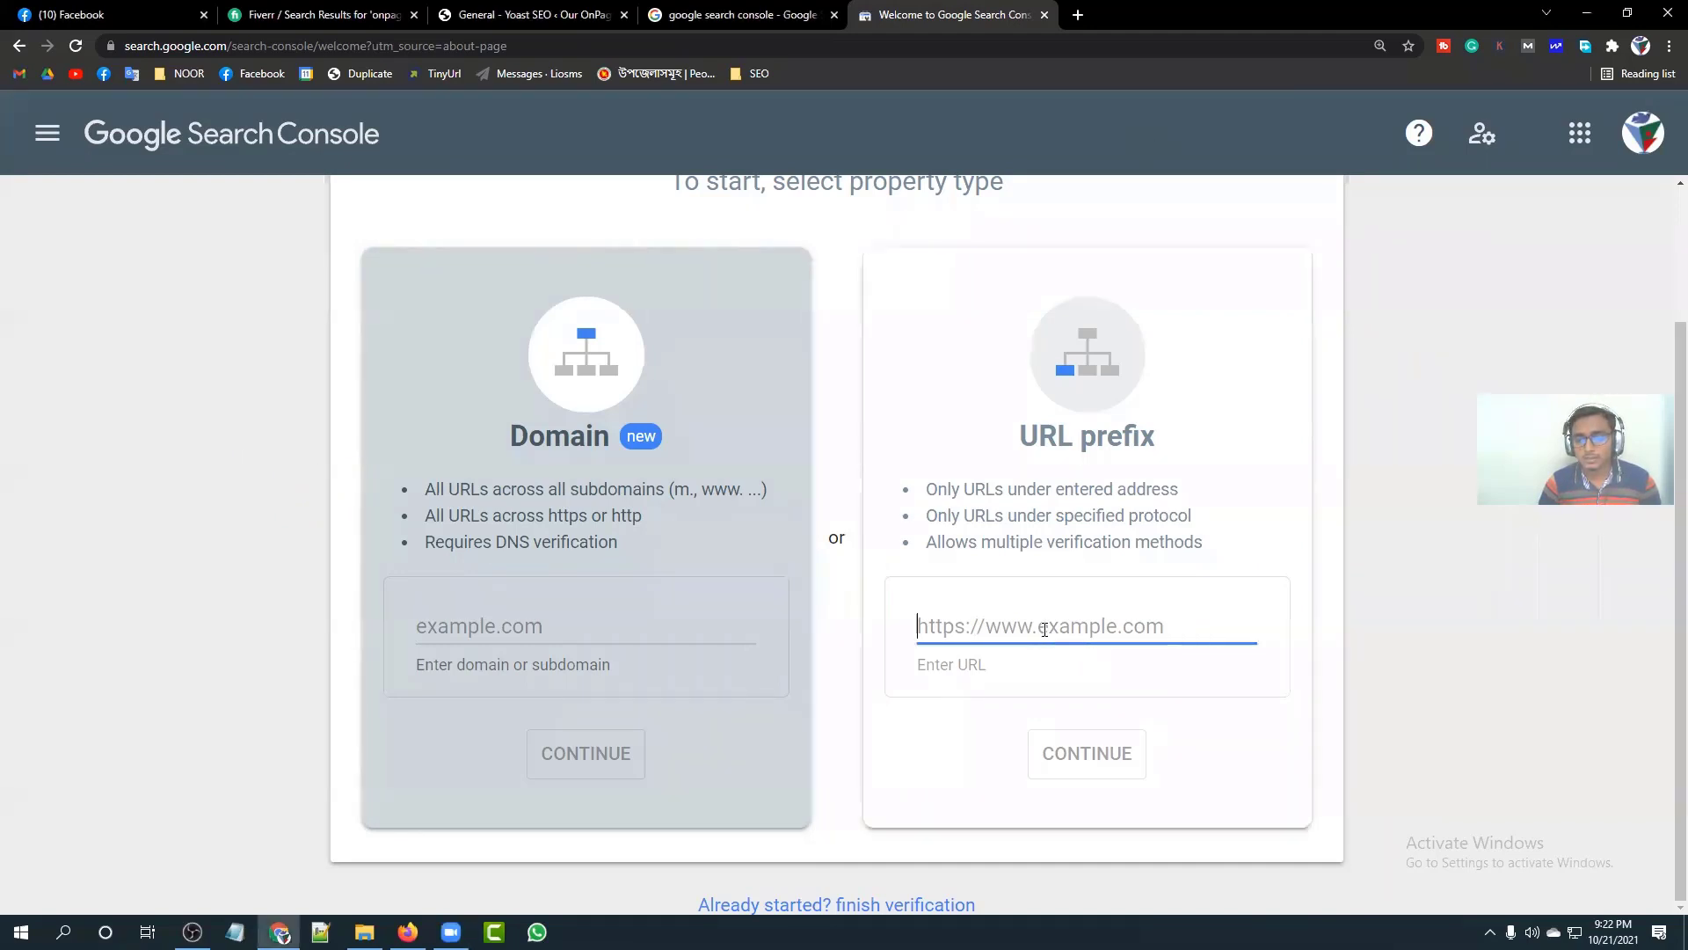
left_click(842, 386)
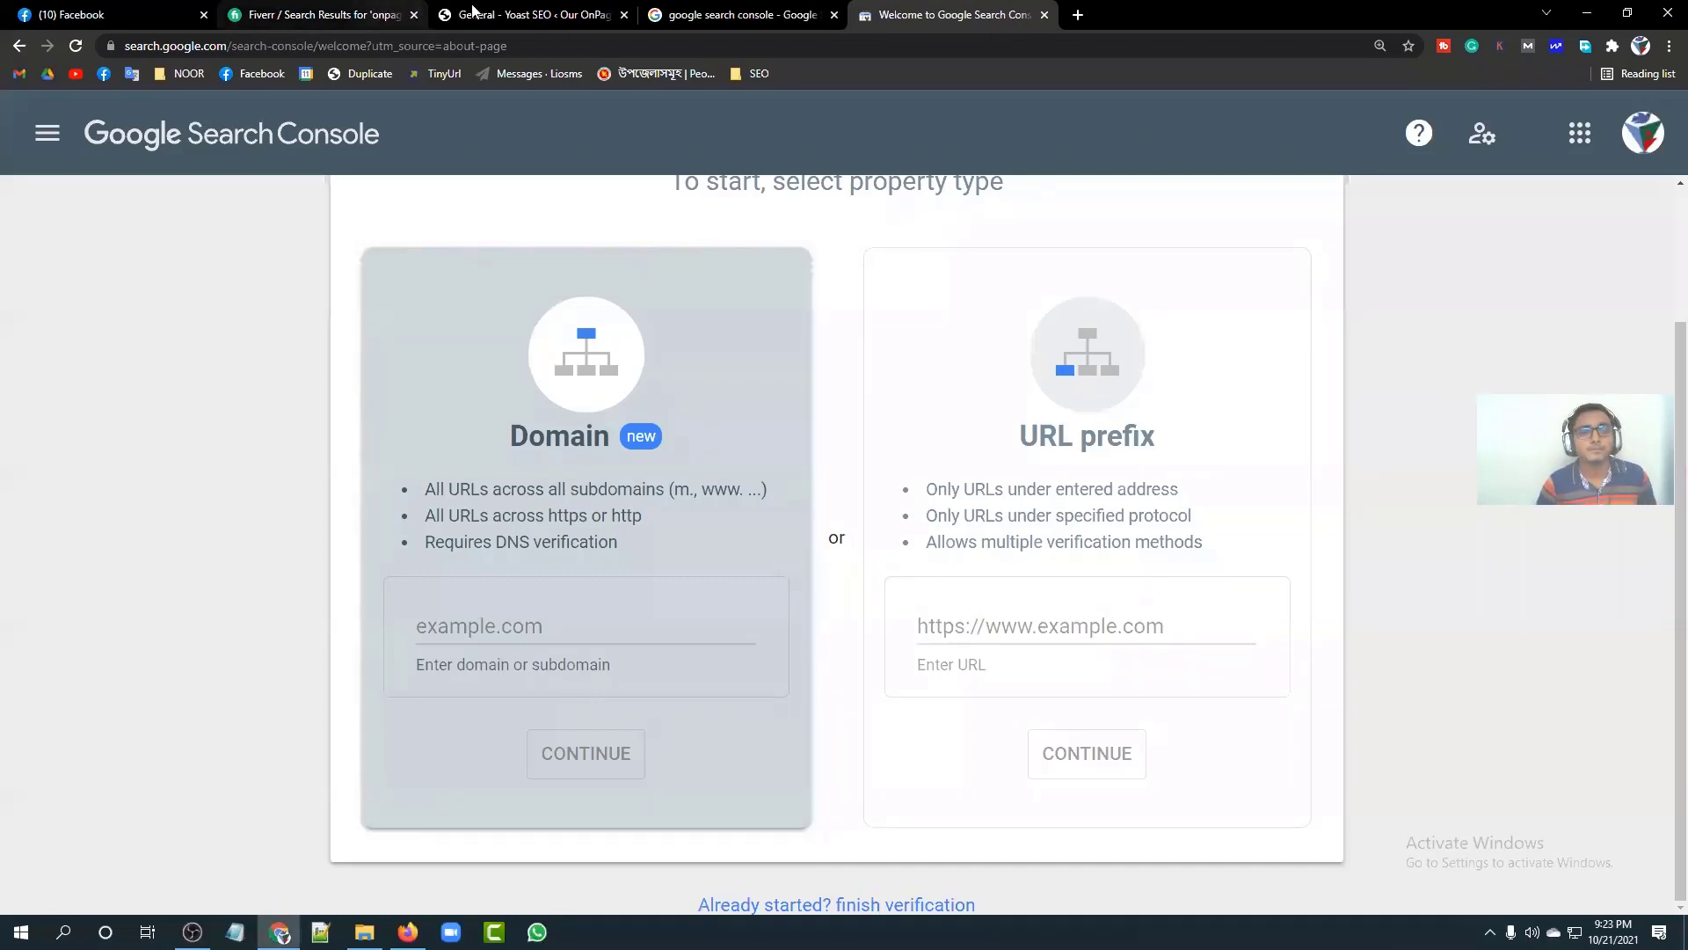
left_click(527, 15)
right_click(140, 104)
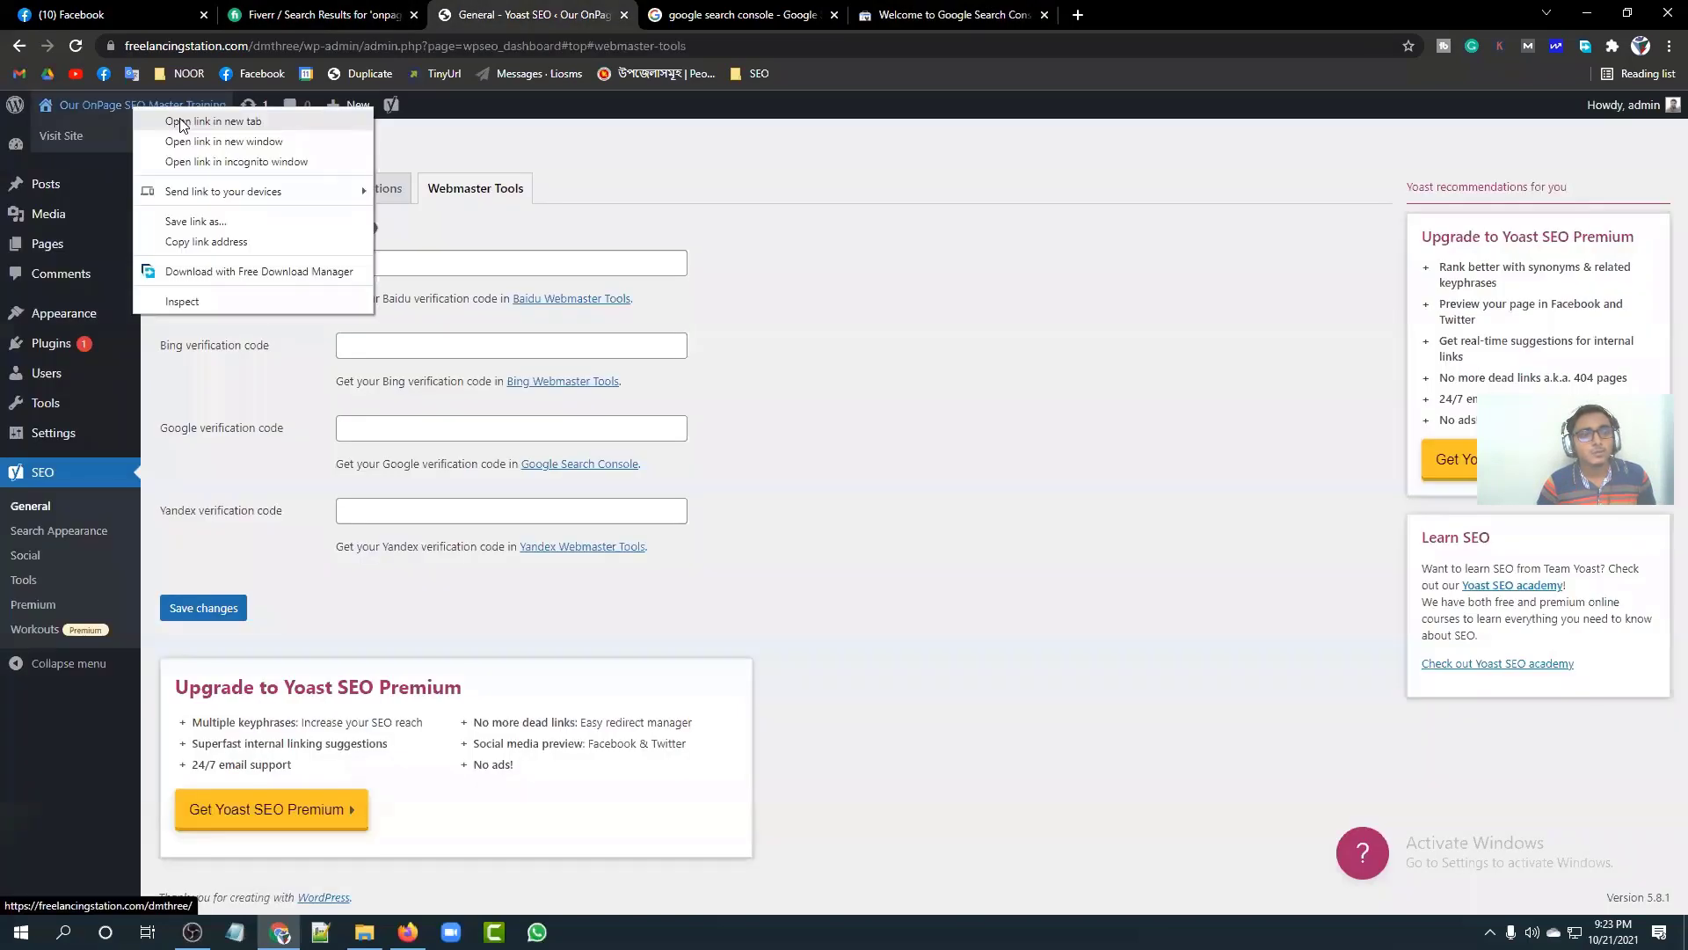
left_click(176, 120)
left_click(731, 11)
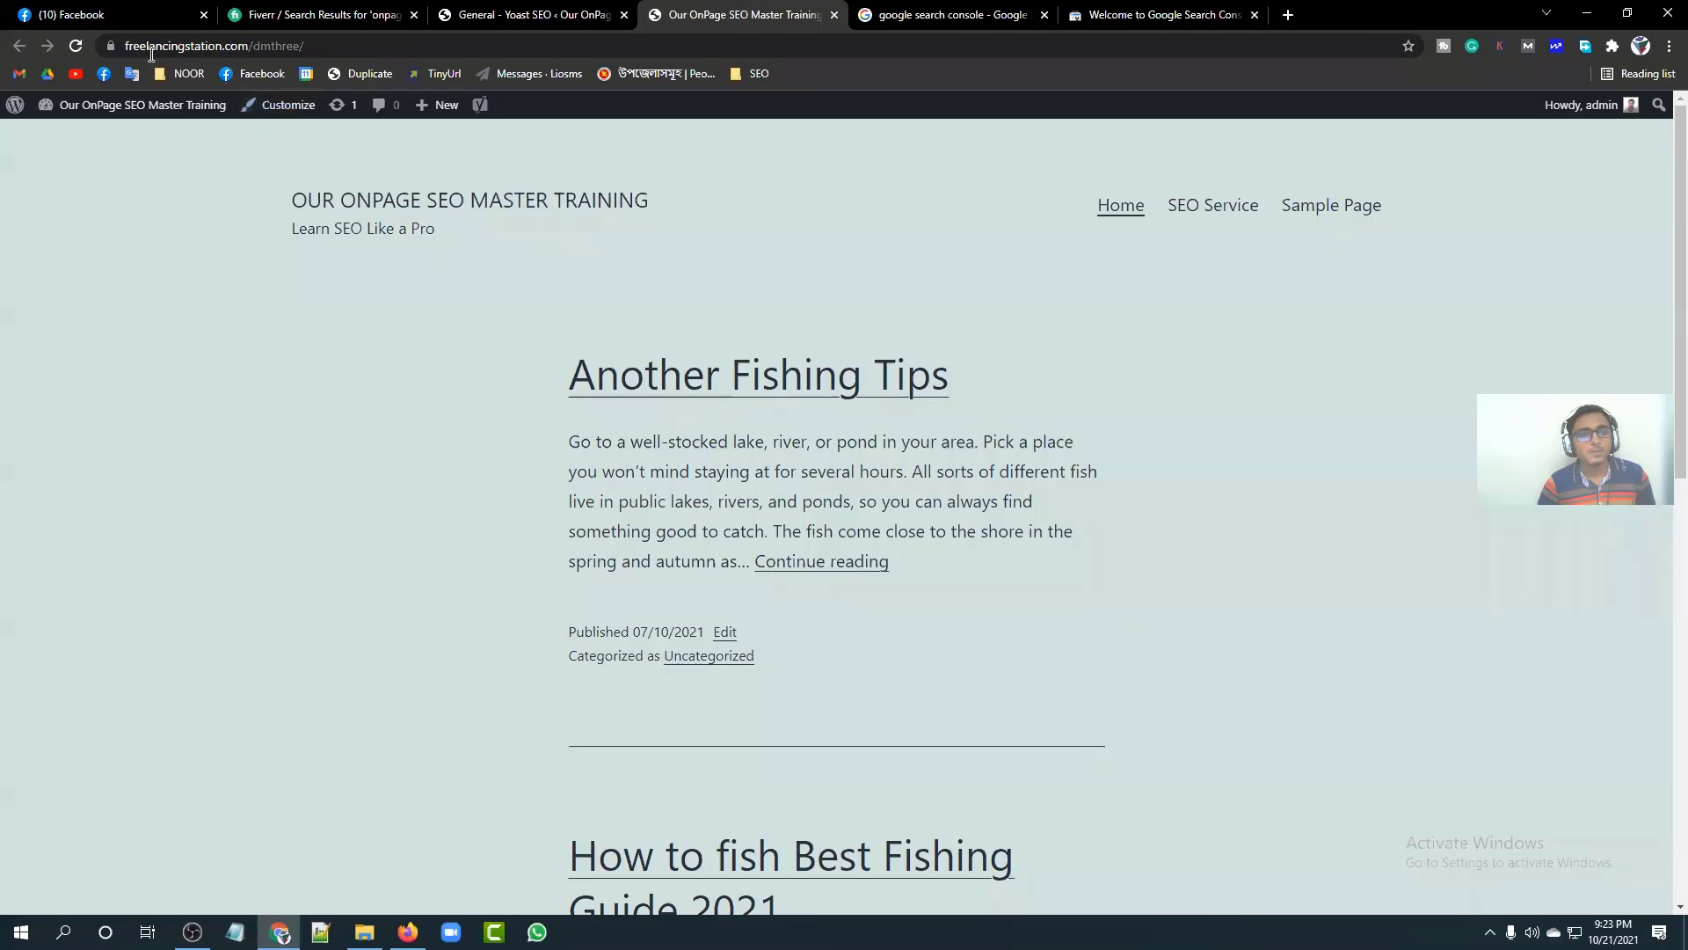
Step: Examine the site's full address, highlighting the end of the dmthree folder and the whole URL, and return to the Search Console welcome page
left_click(217, 47)
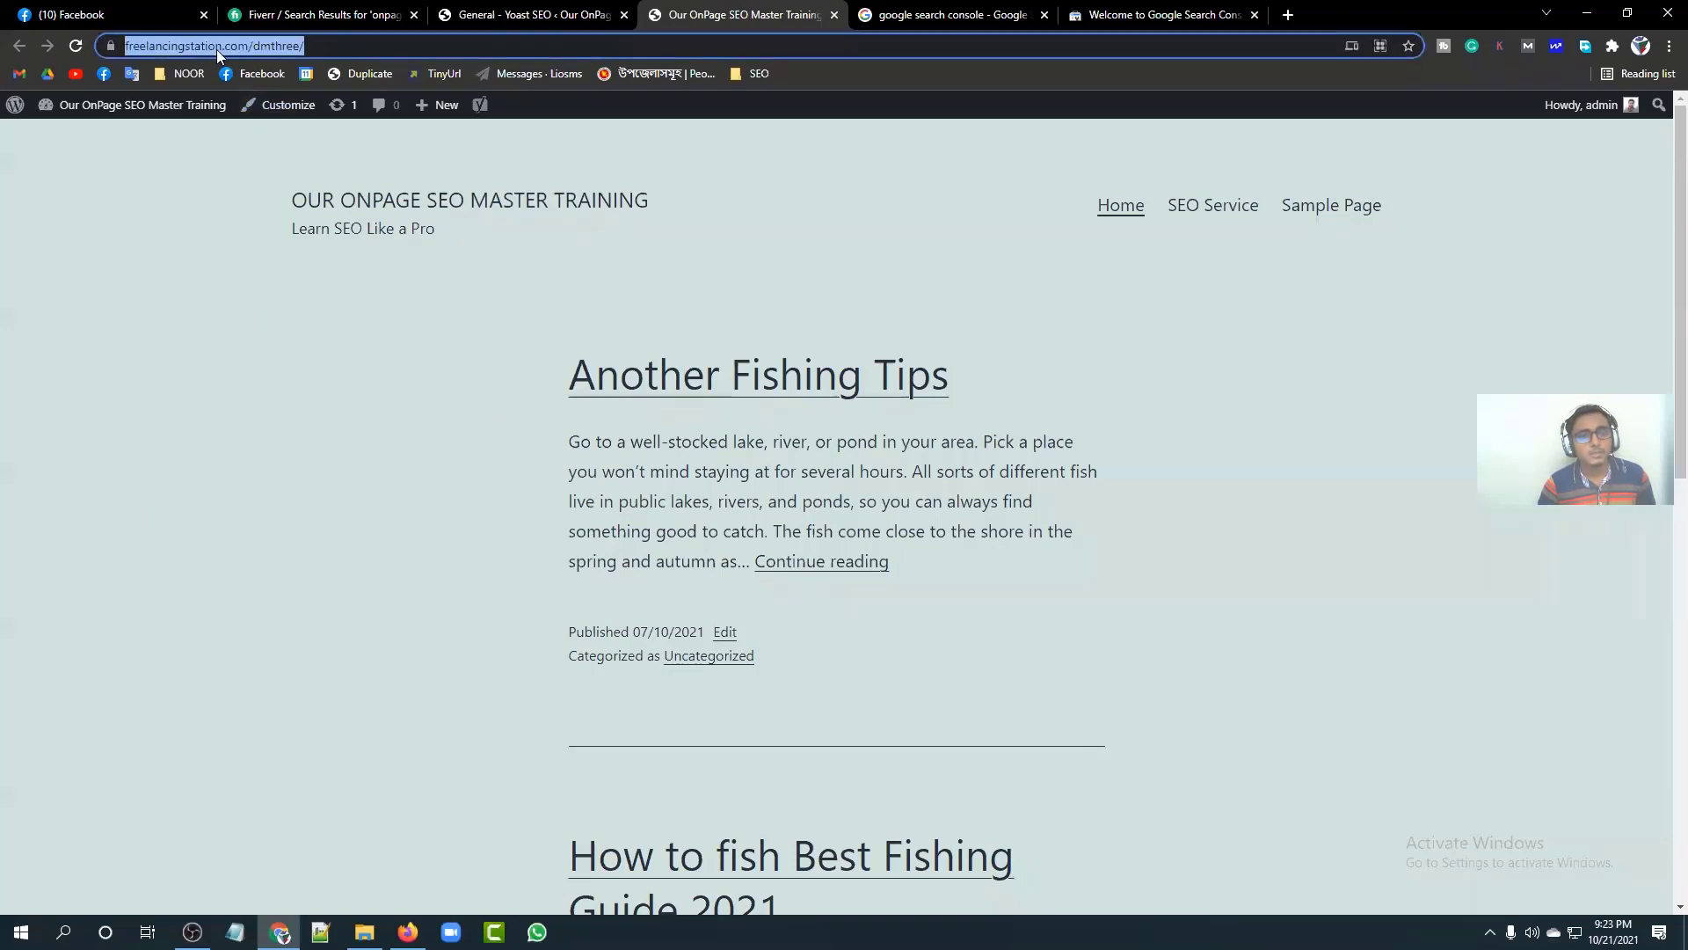
left_click(258, 45)
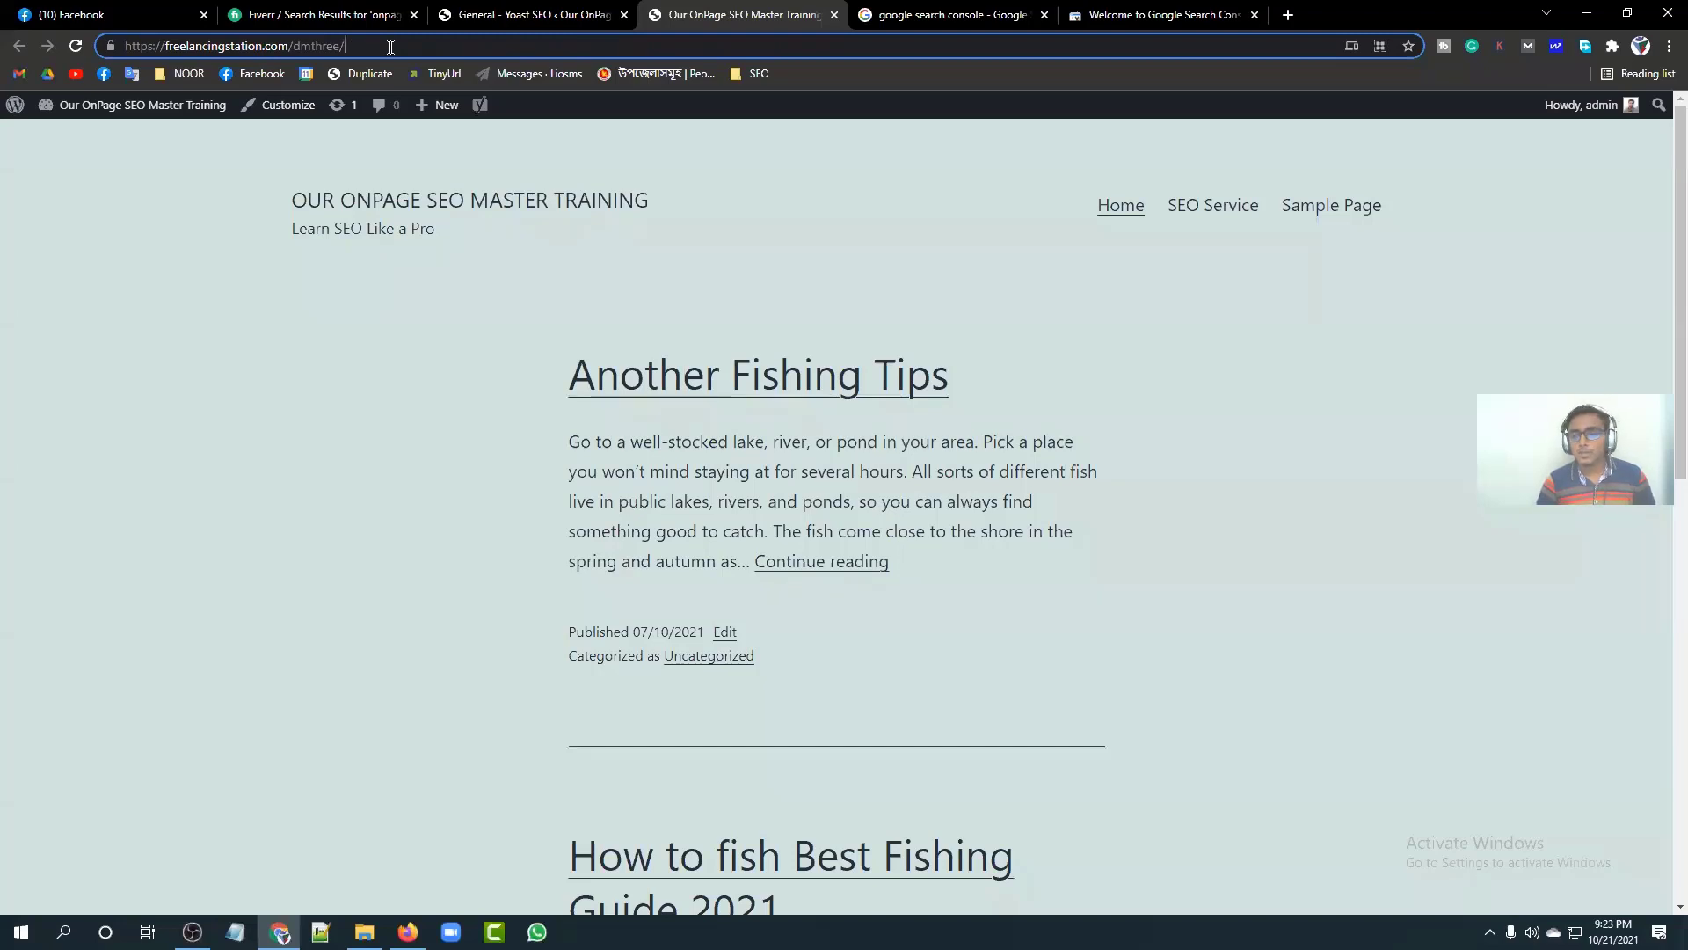
left_click_drag(391, 47, 319, 47)
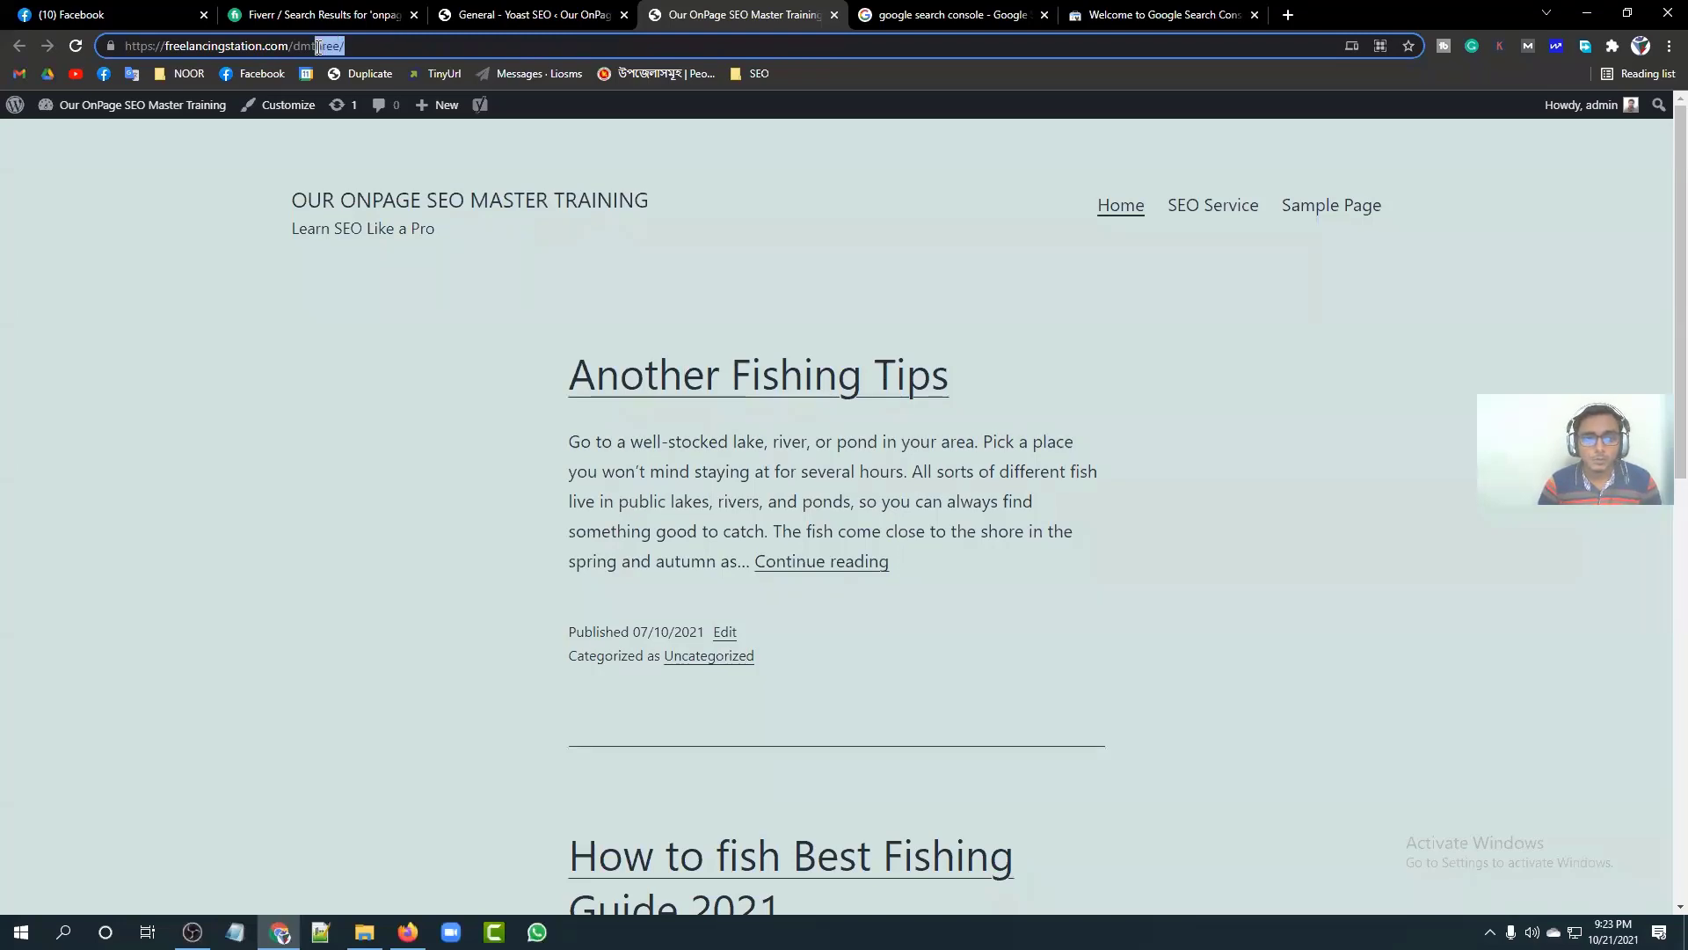
left_click(318, 47)
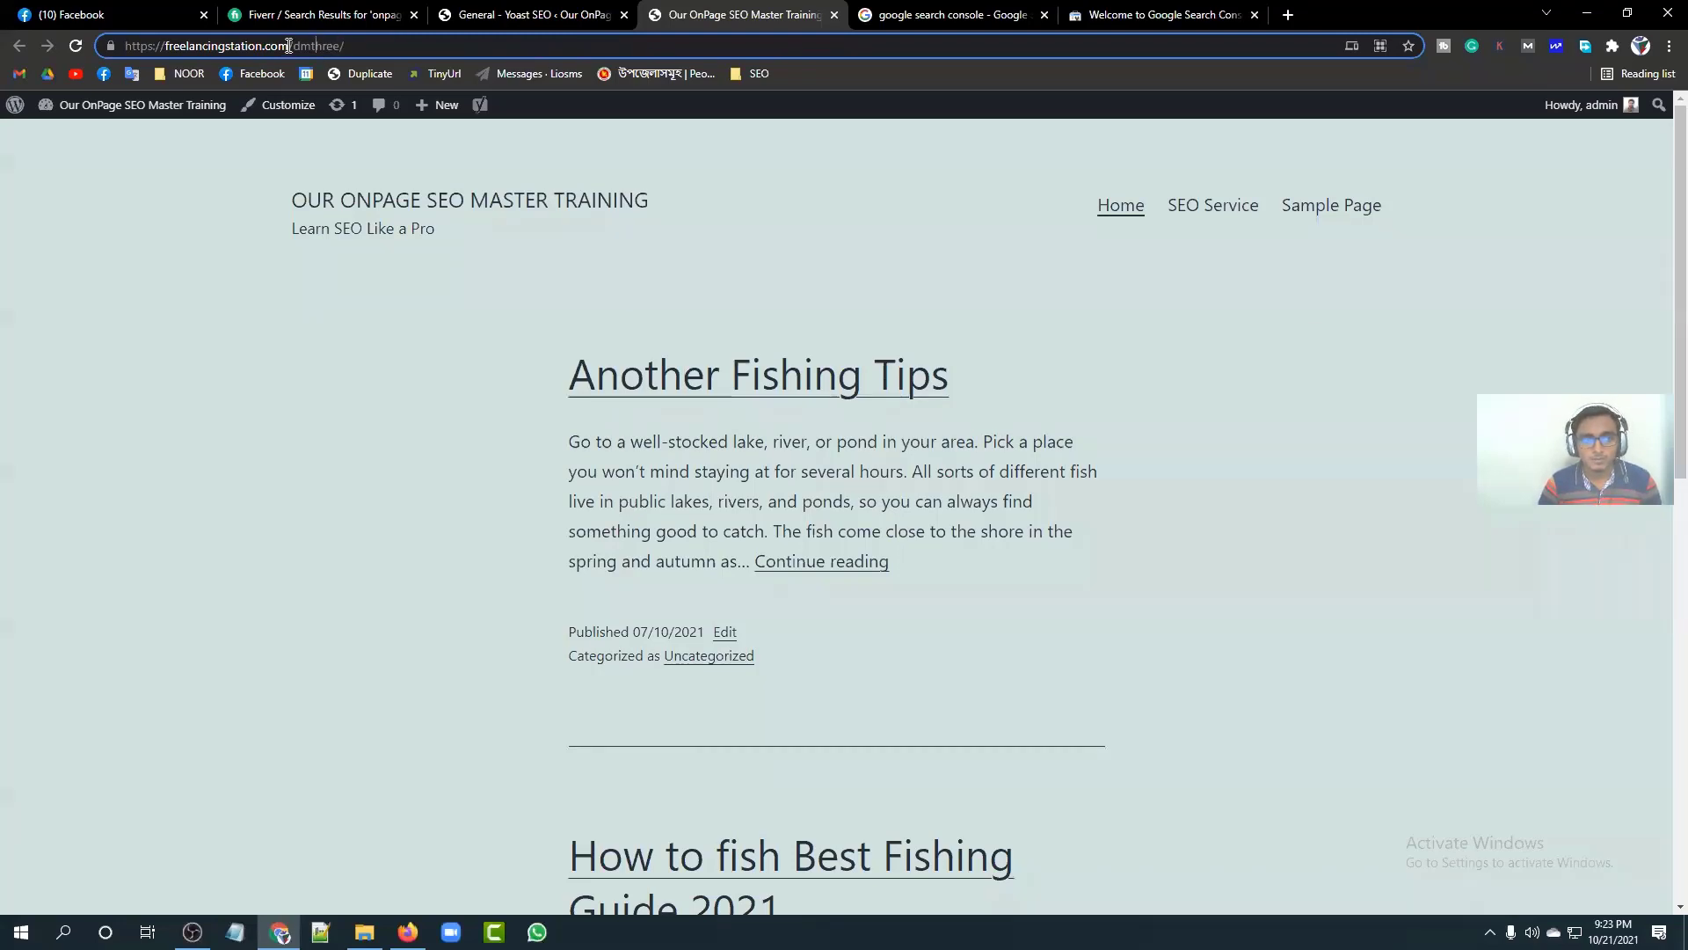
left_click(434, 47)
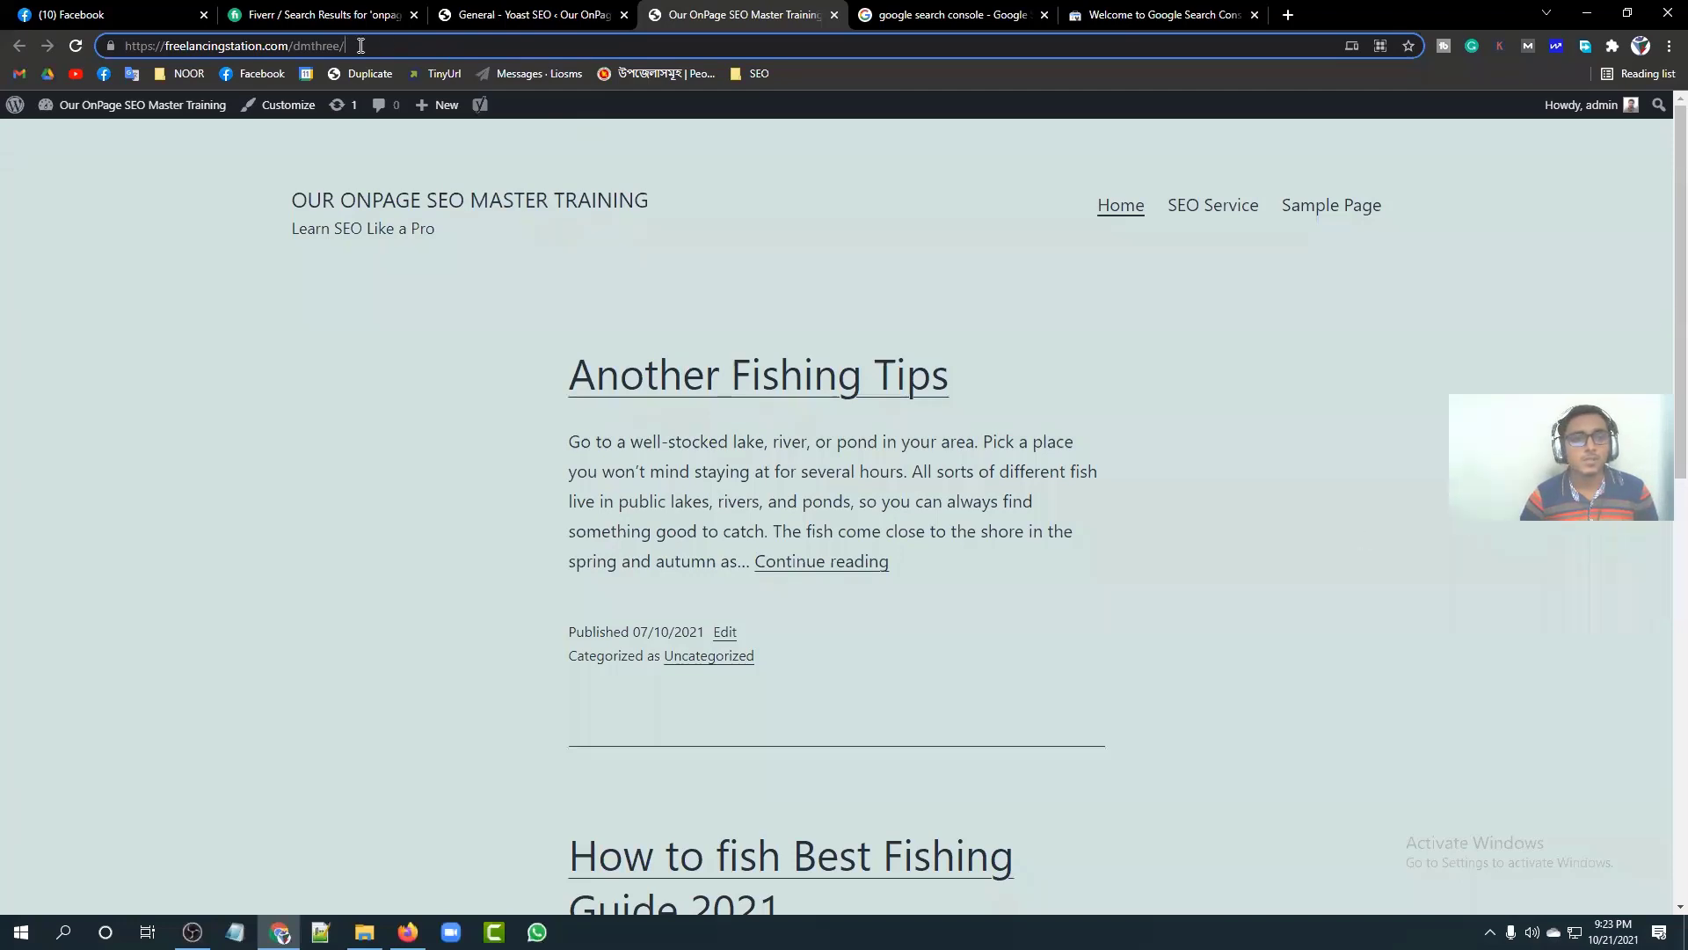
left_click_drag(380, 44, 123, 48)
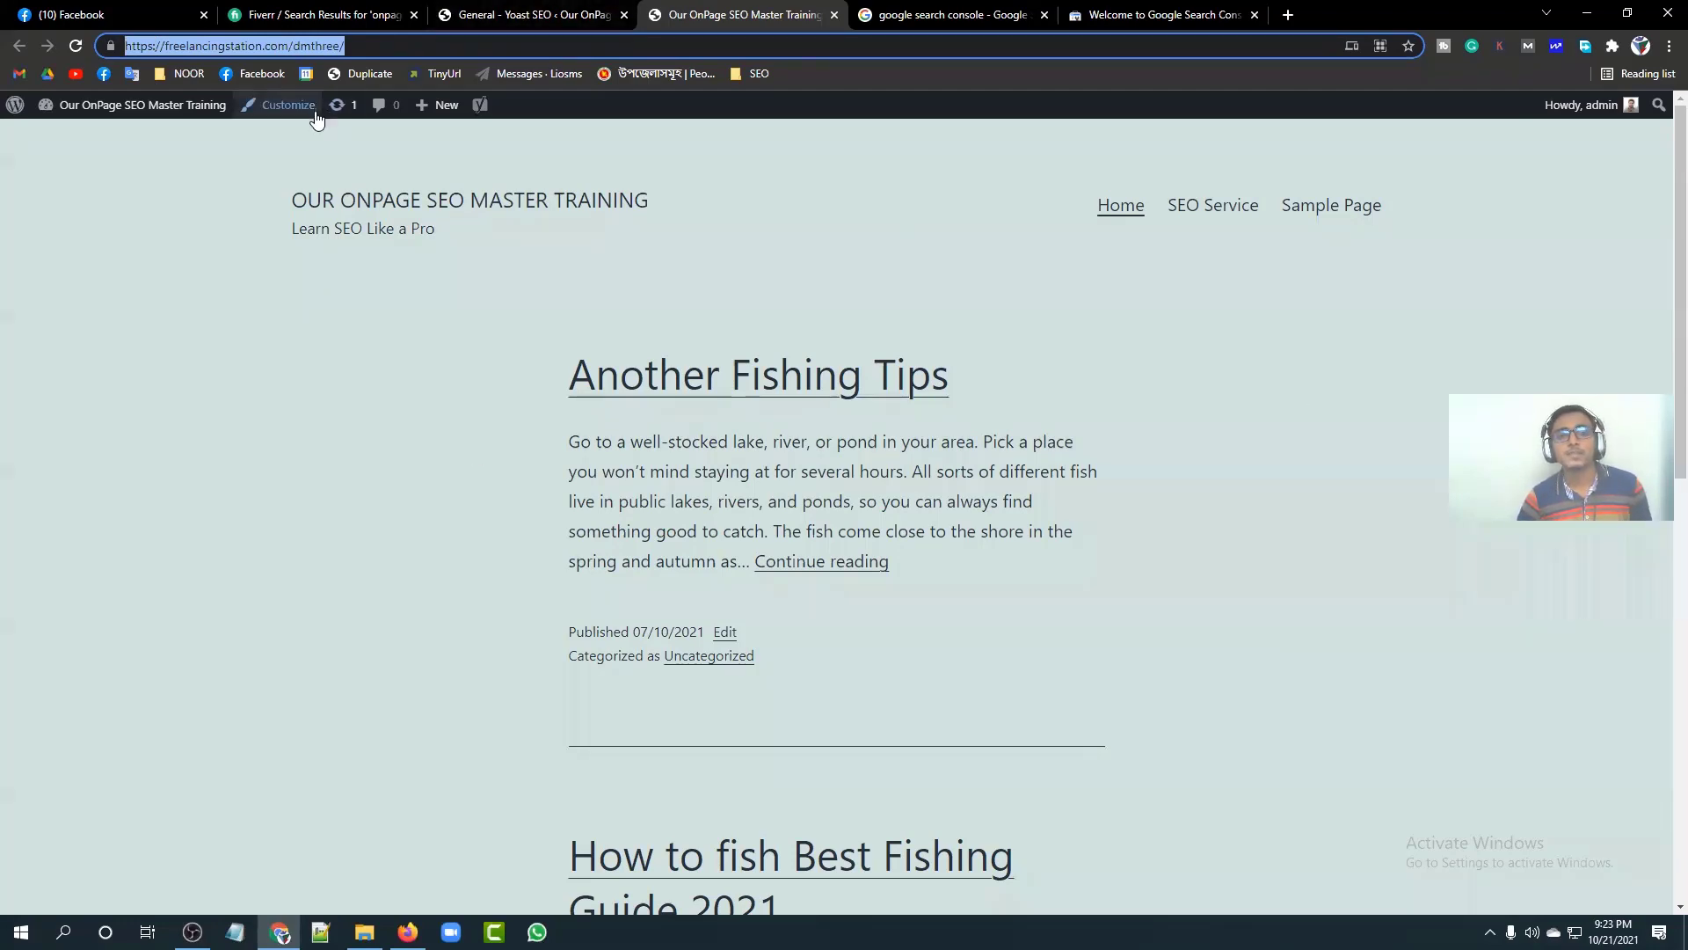
left_click(552, 14)
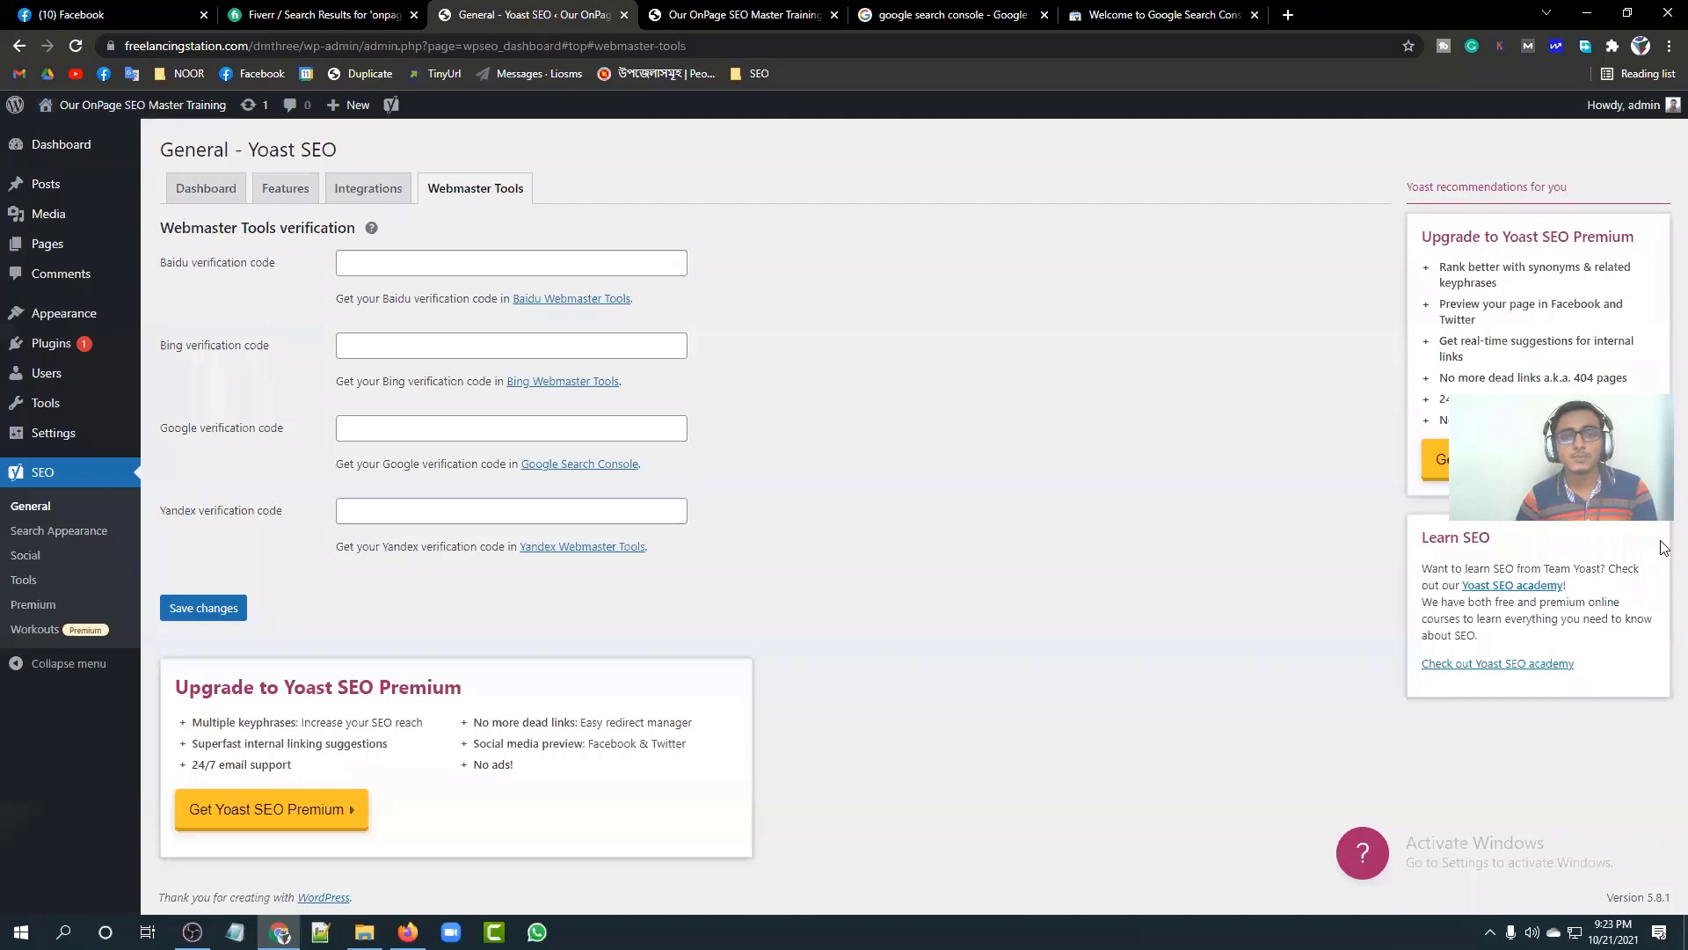
left_click(1159, 14)
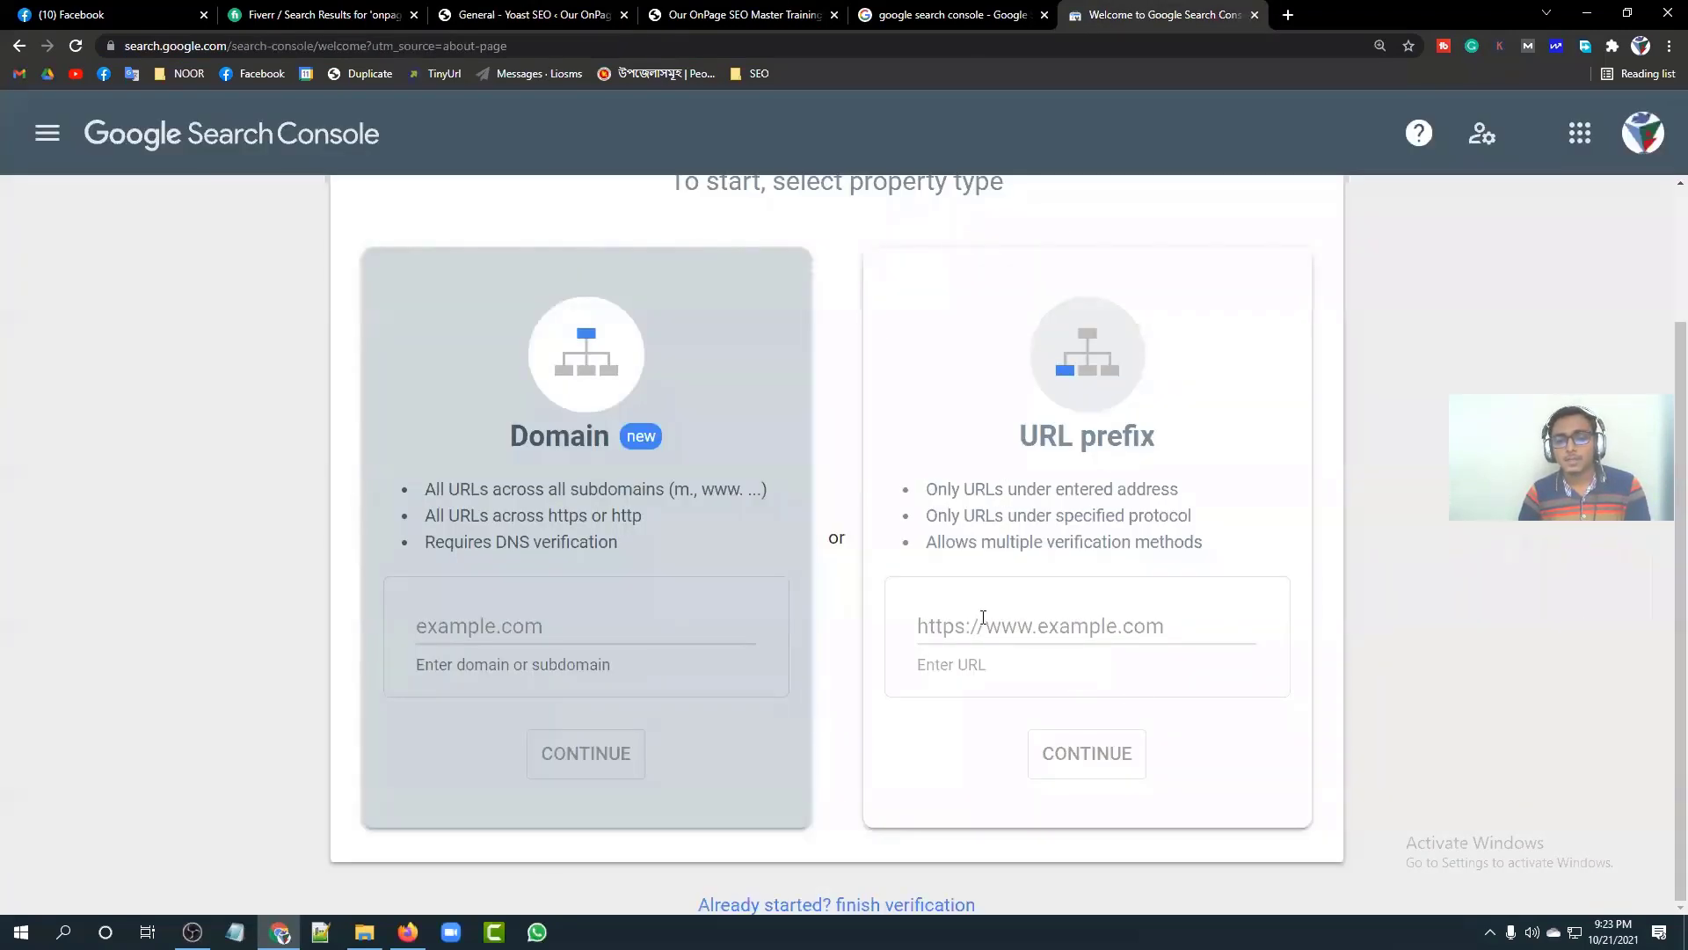
left_click(235, 932)
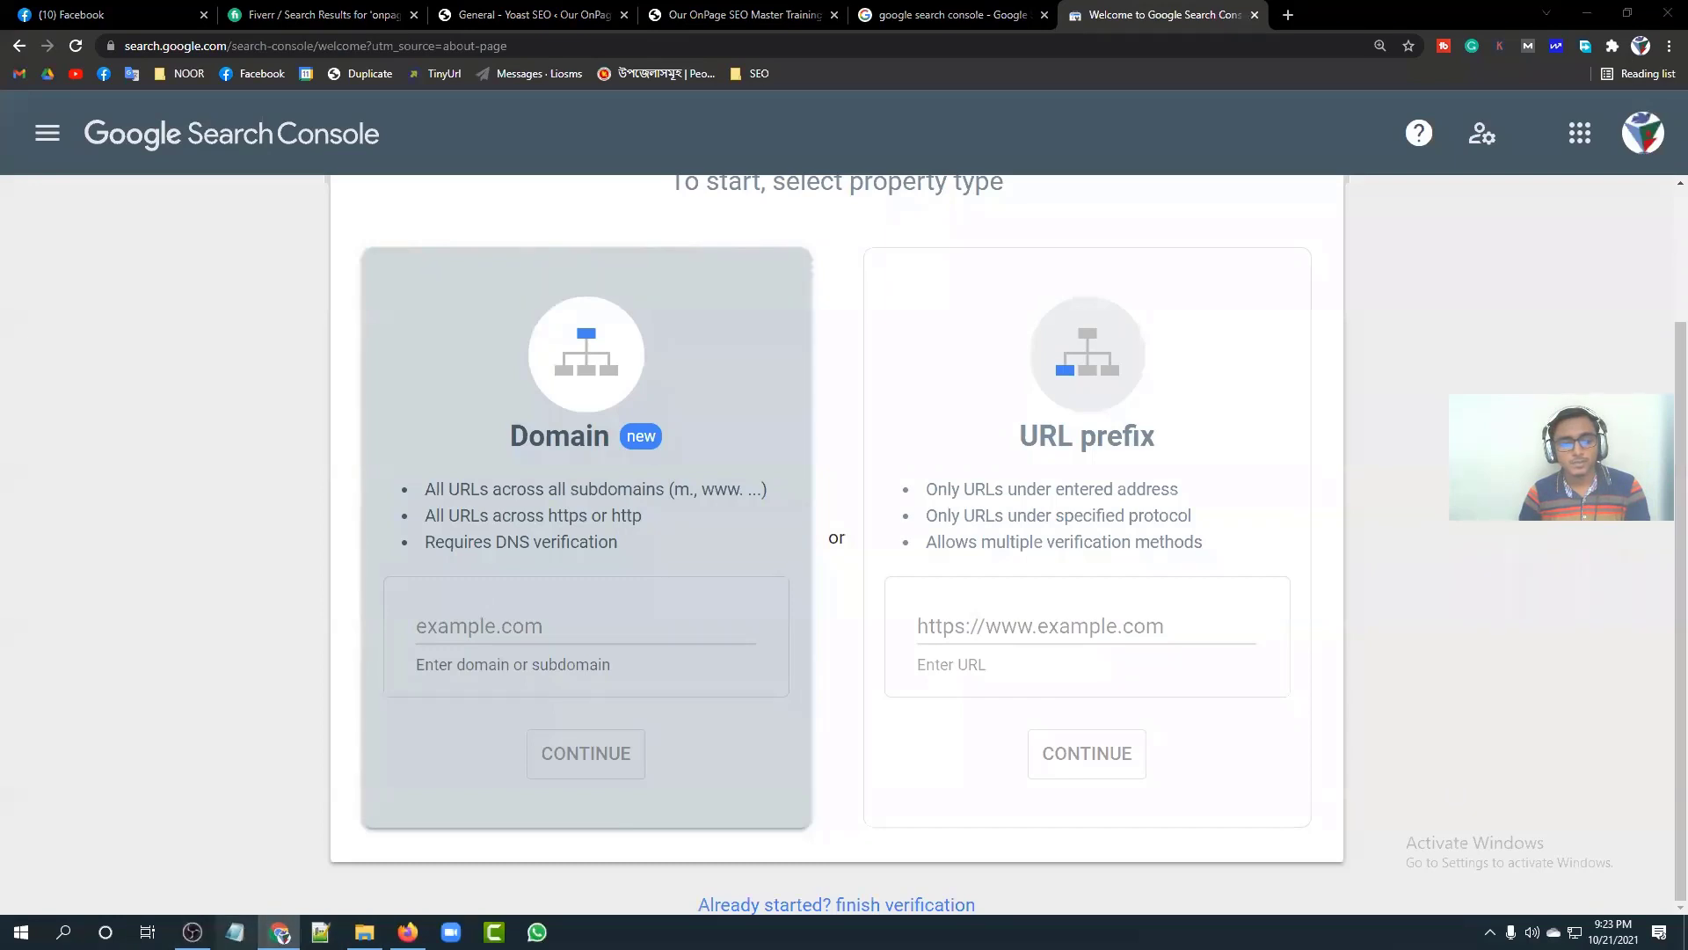
type("https://")
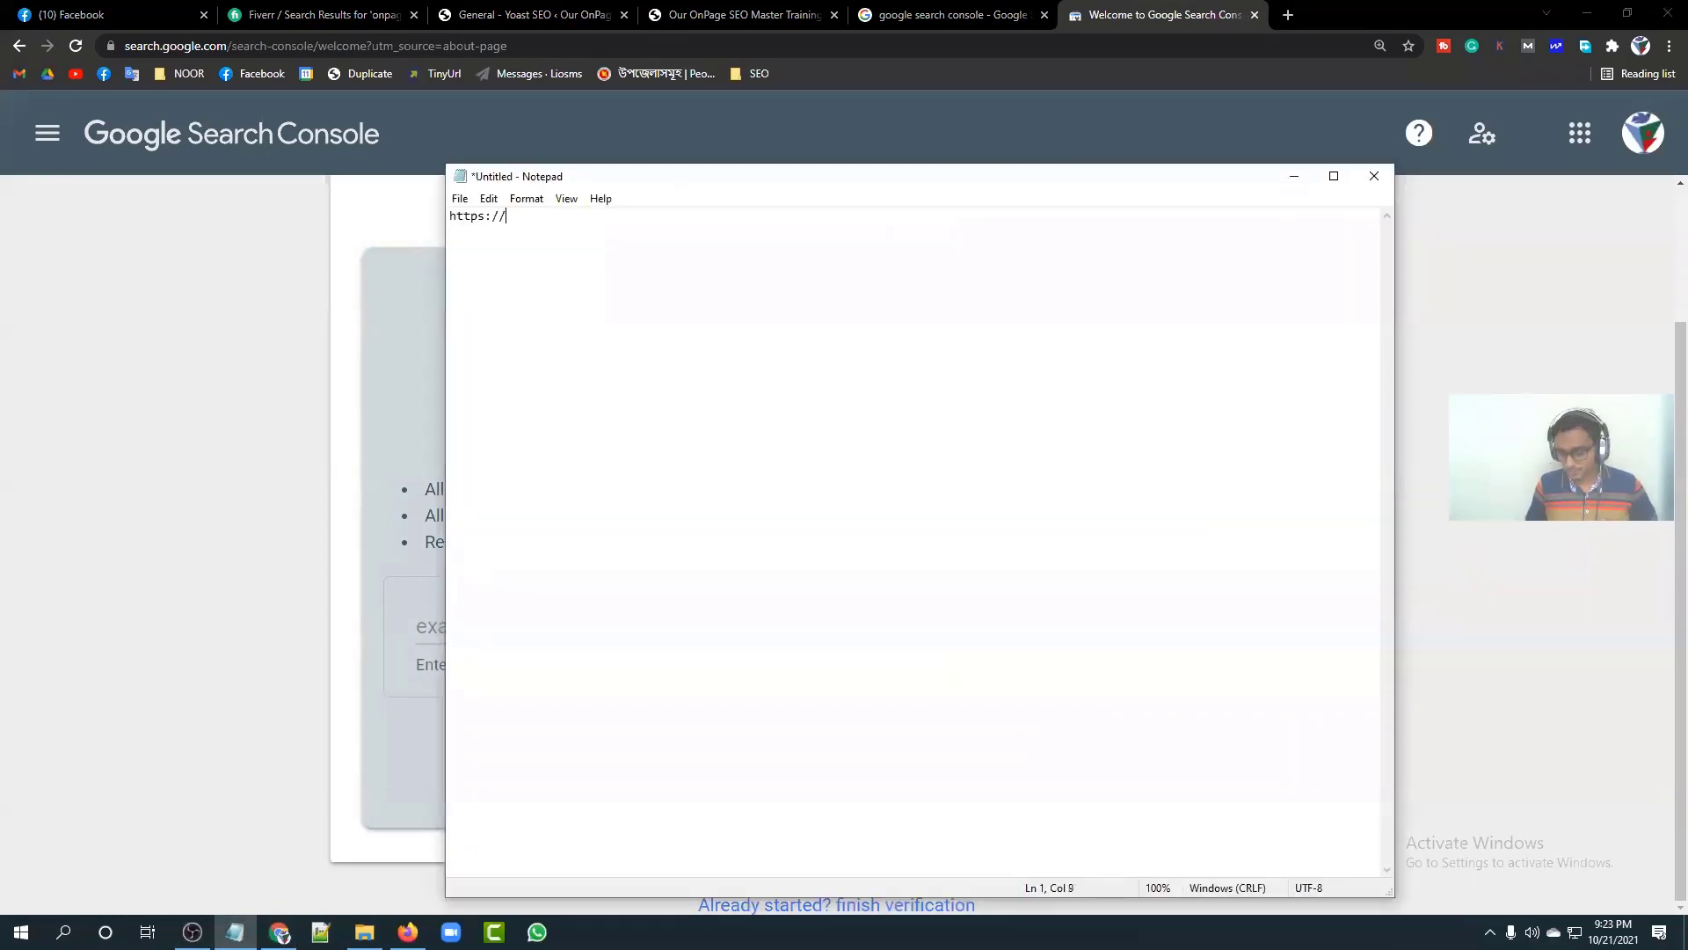
key("ctrl+plus")
key("ctrl+plus")
key("ctrl+plus")
key("ctrl+plus")
key("ctrl+plus")
key("ctrl+plus")
key("ctrl+plus")
key("ctrl+plus")
key("ctrl+plus")
key("ctrl+plus")
key("ctrl+plus")
key("ctrl+plus")
key("ctrl+plus")
key("ctrl+plus")
key("ctrl+plus")
key("ctrl+plus")
key("ctrl+plus")
key("ctrl+plus")
key("ctrl+plus")
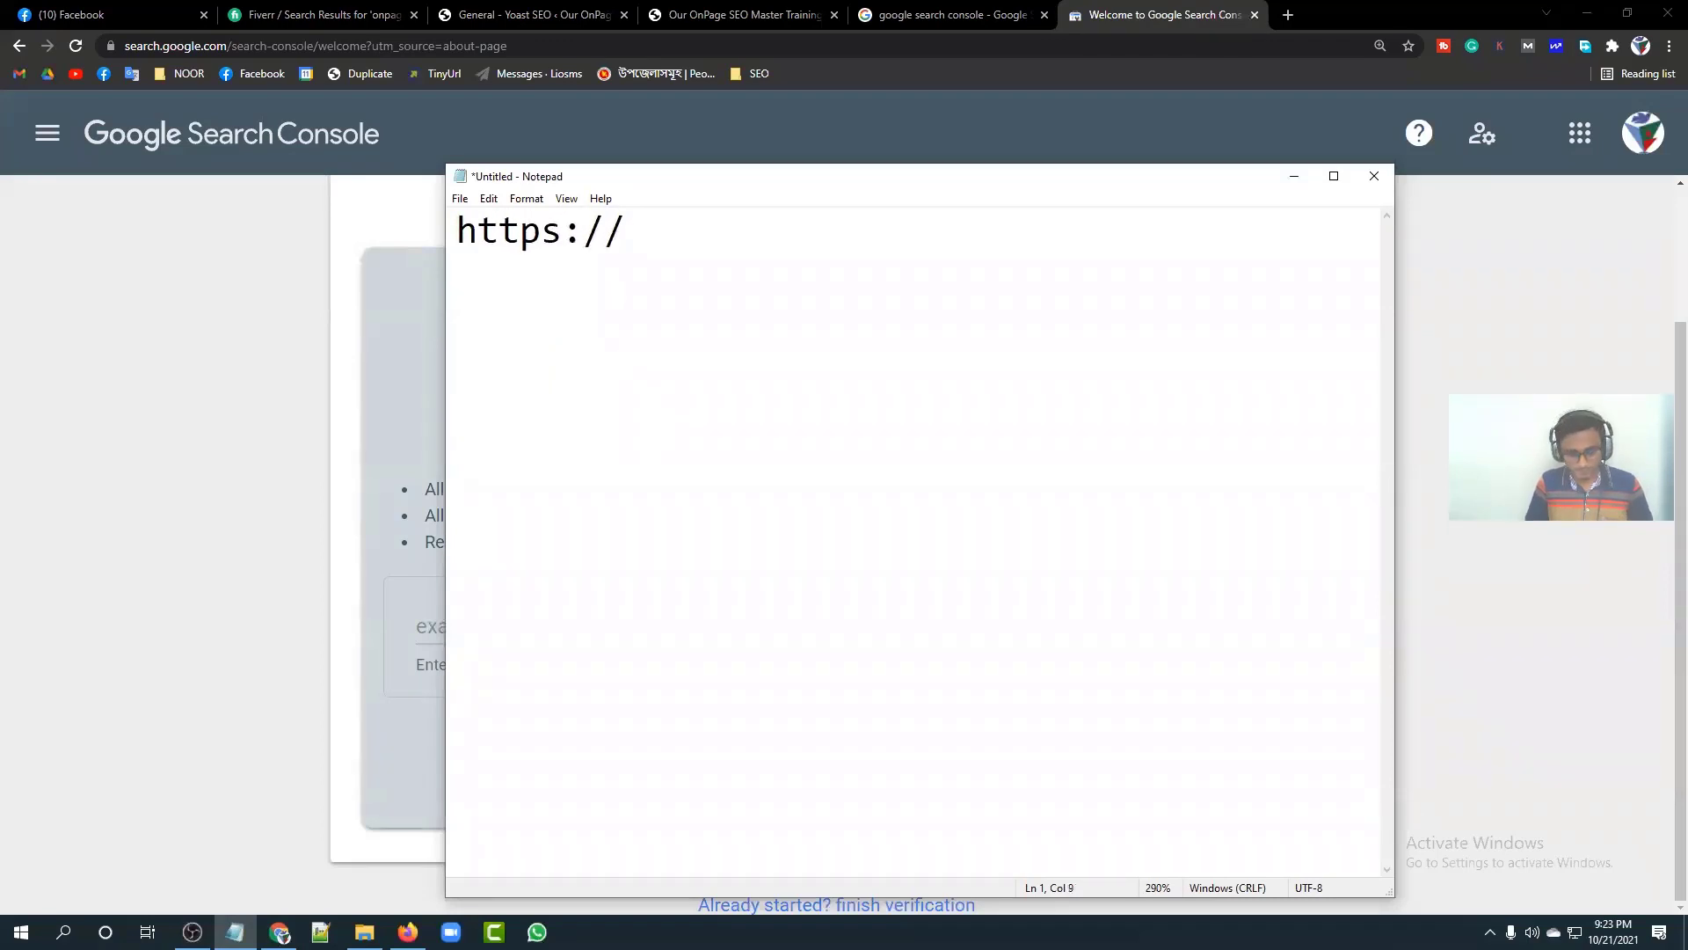
type("freelanc")
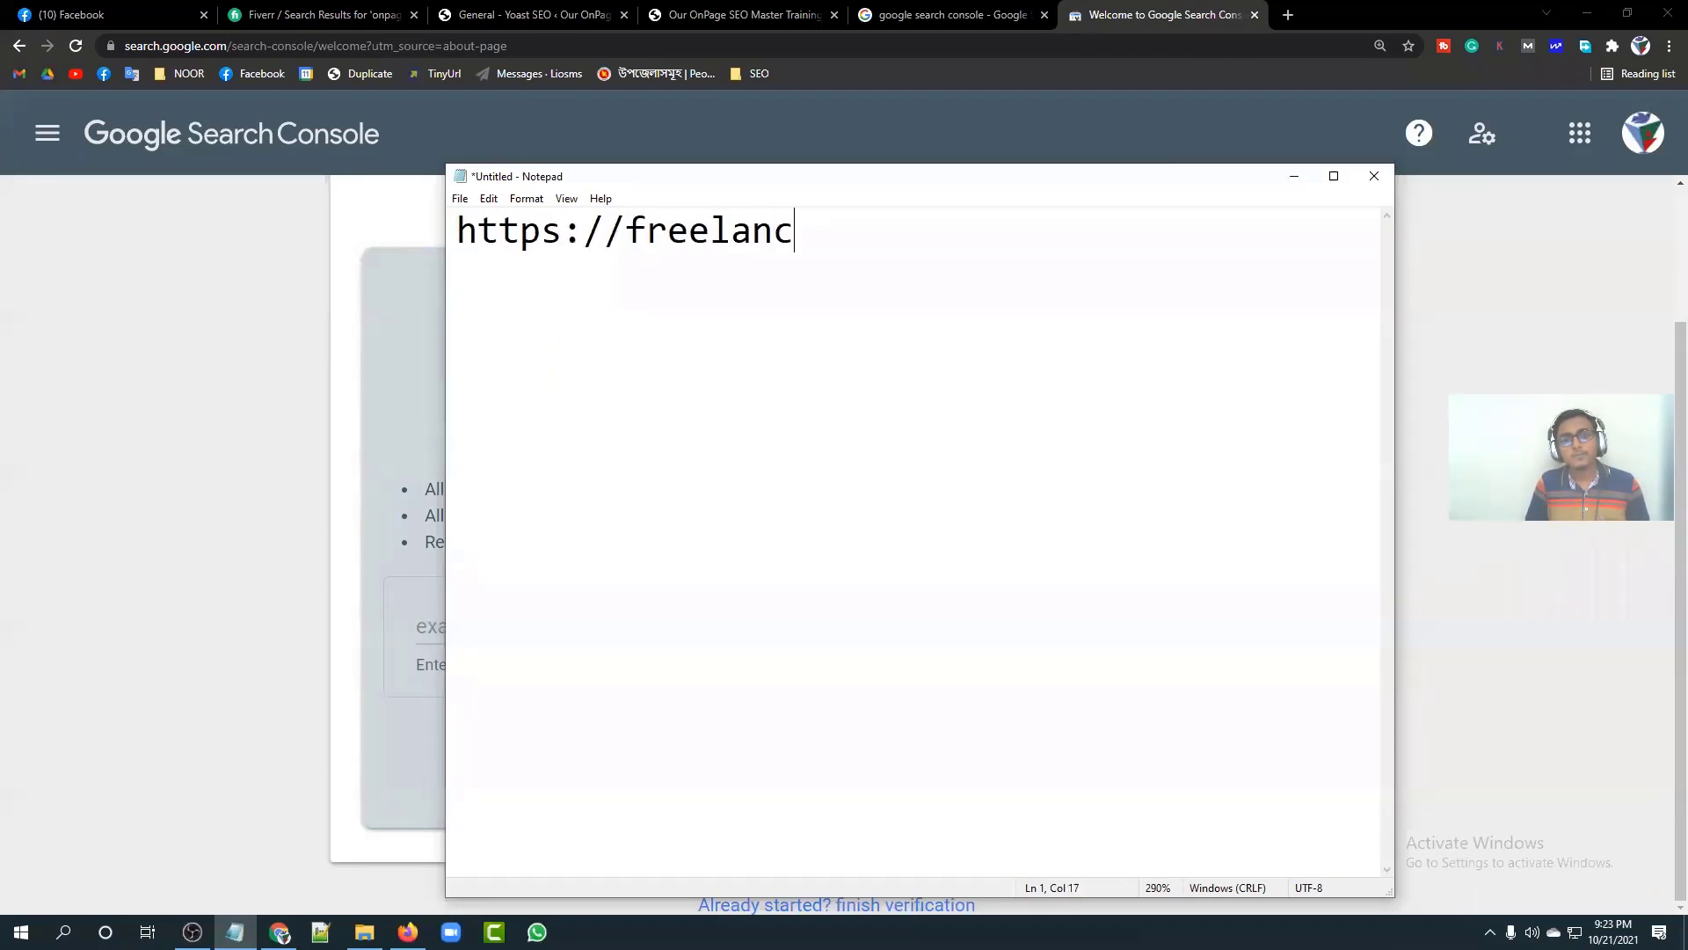
type("ingsat")
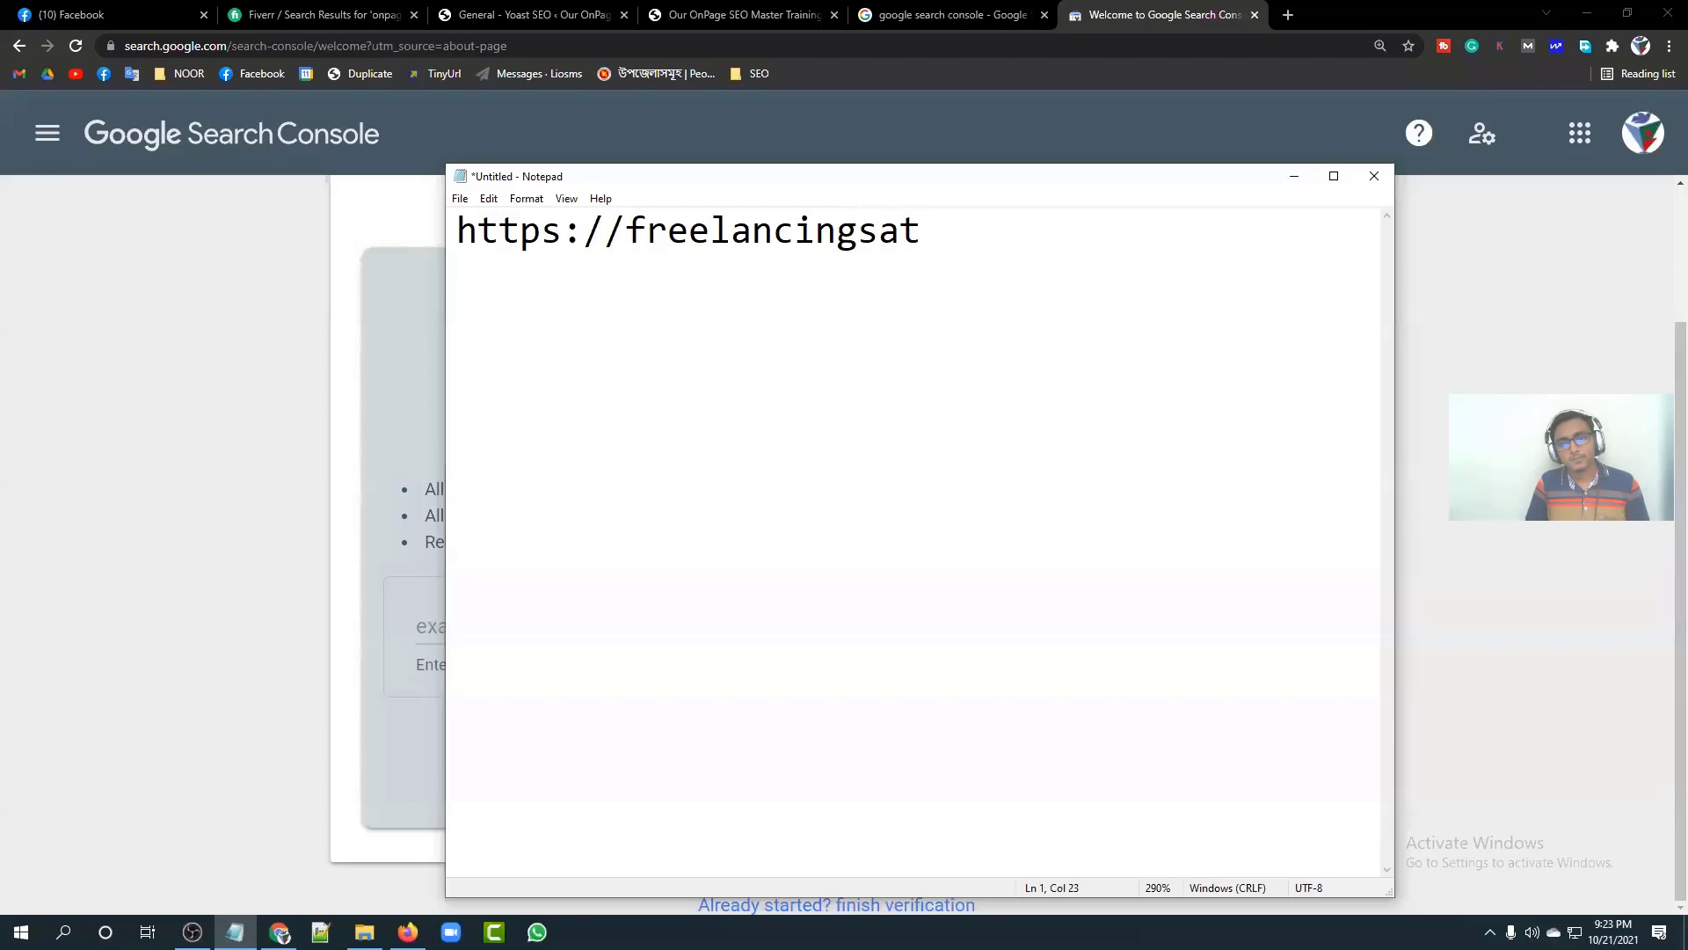
key("BackSpace")
key("BackSpace")
type("tari")
key("BackSpace")
key("BackSpace")
type("t")
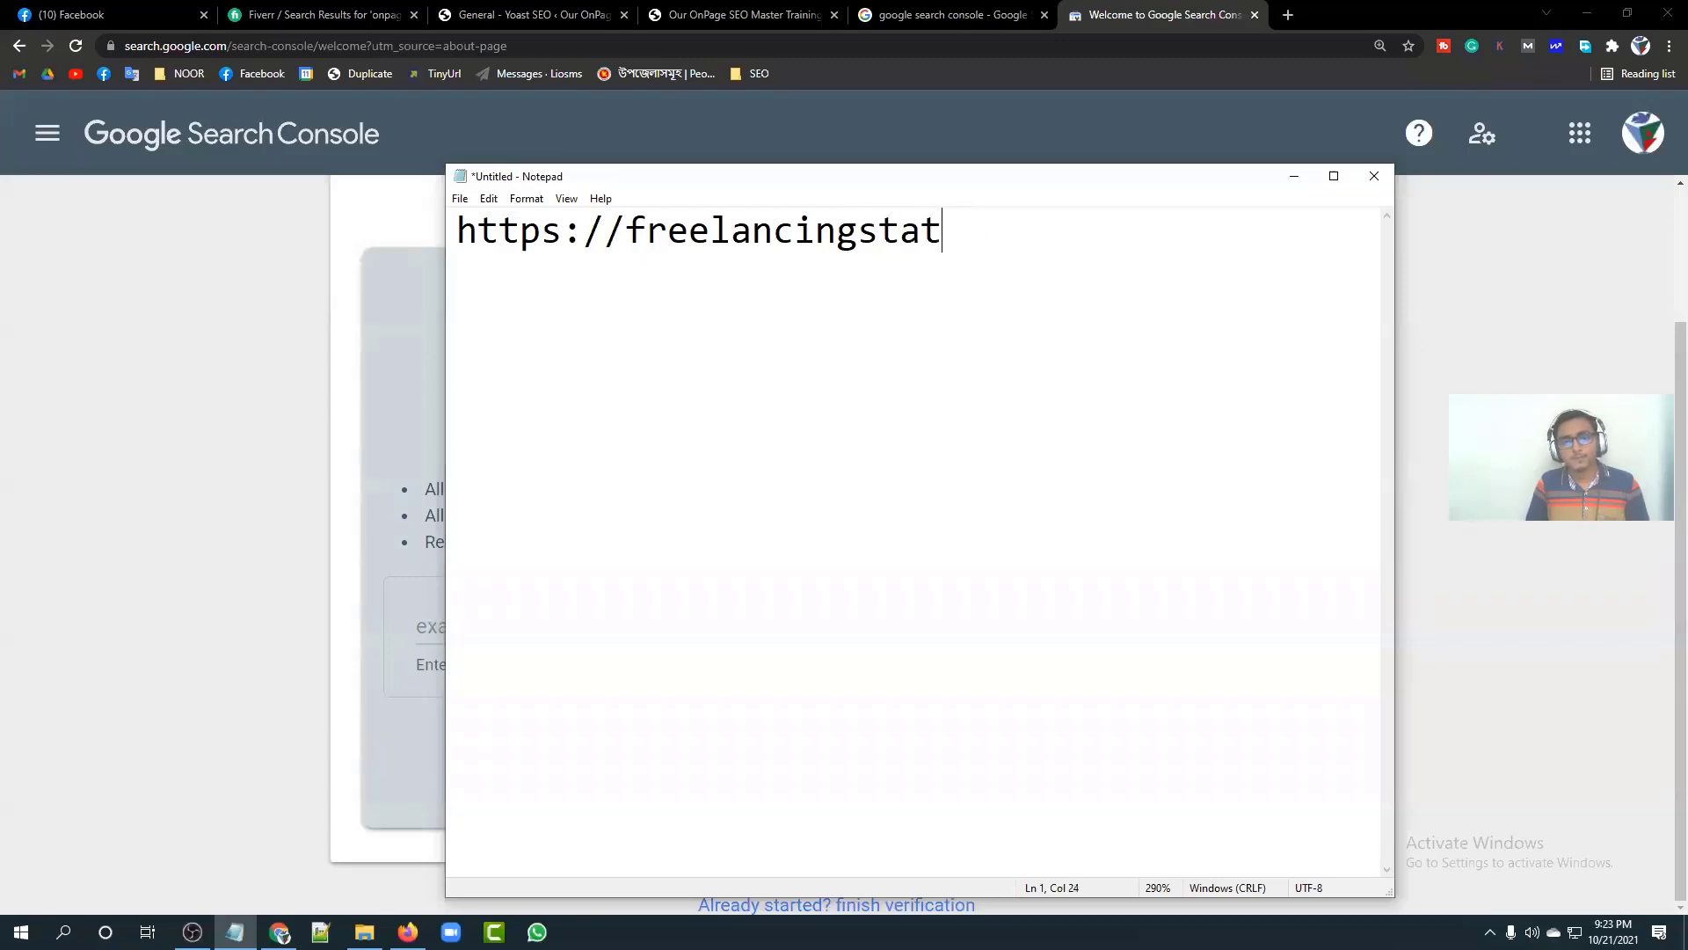
type("ion.com")
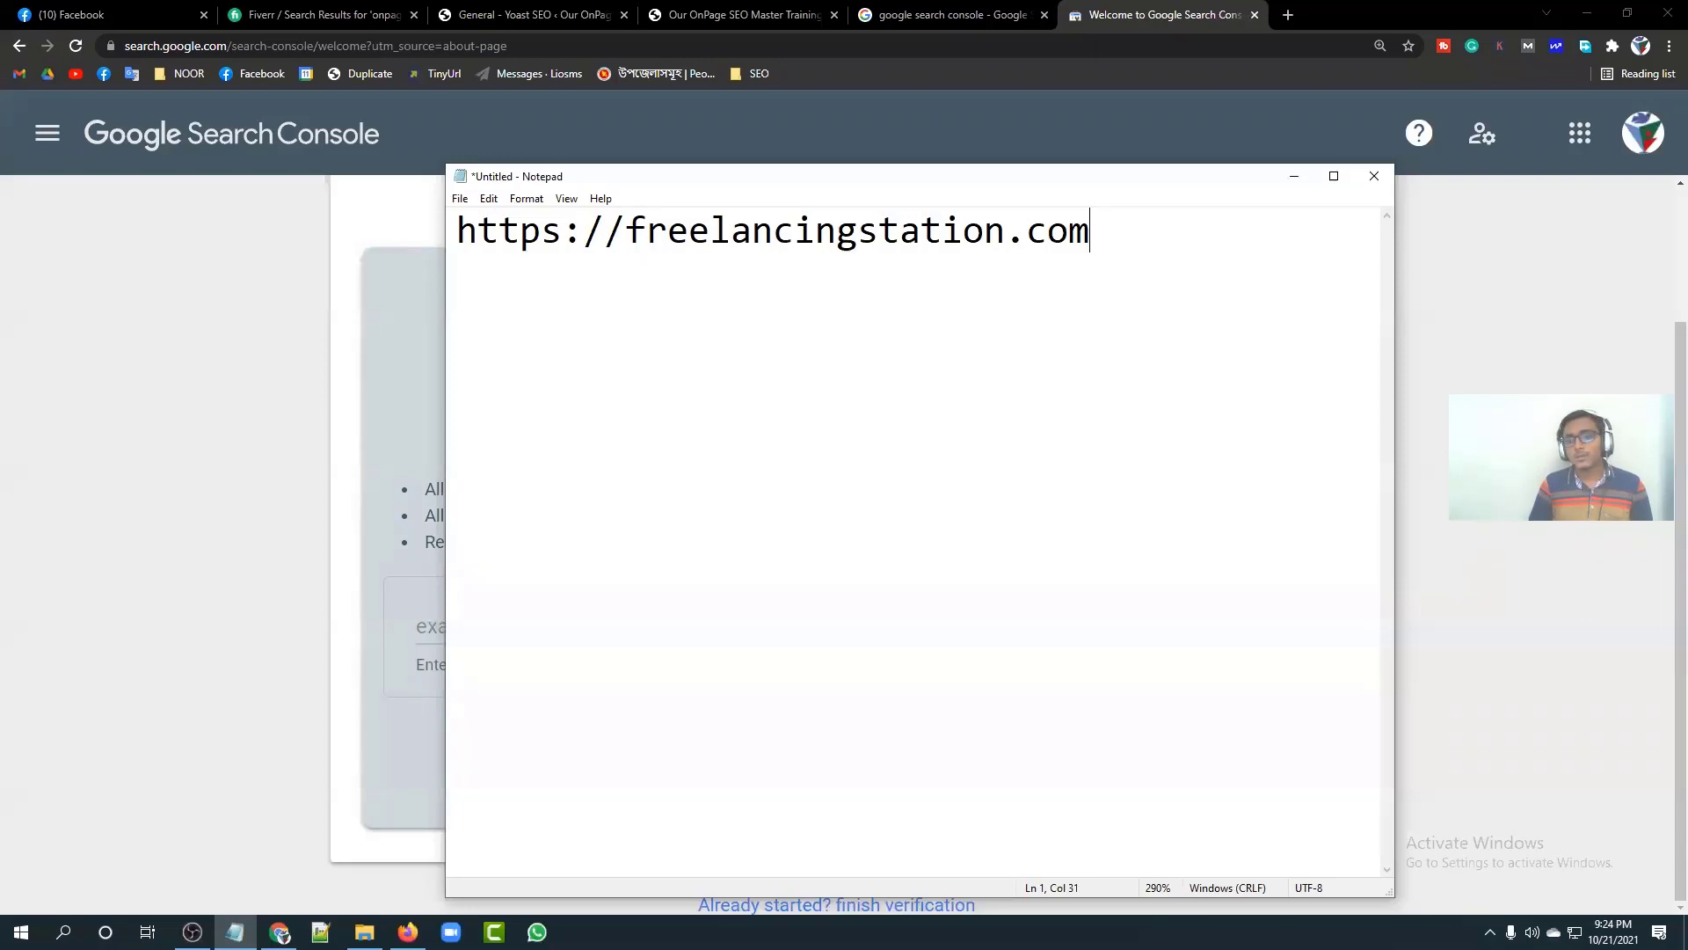
type("/dmt")
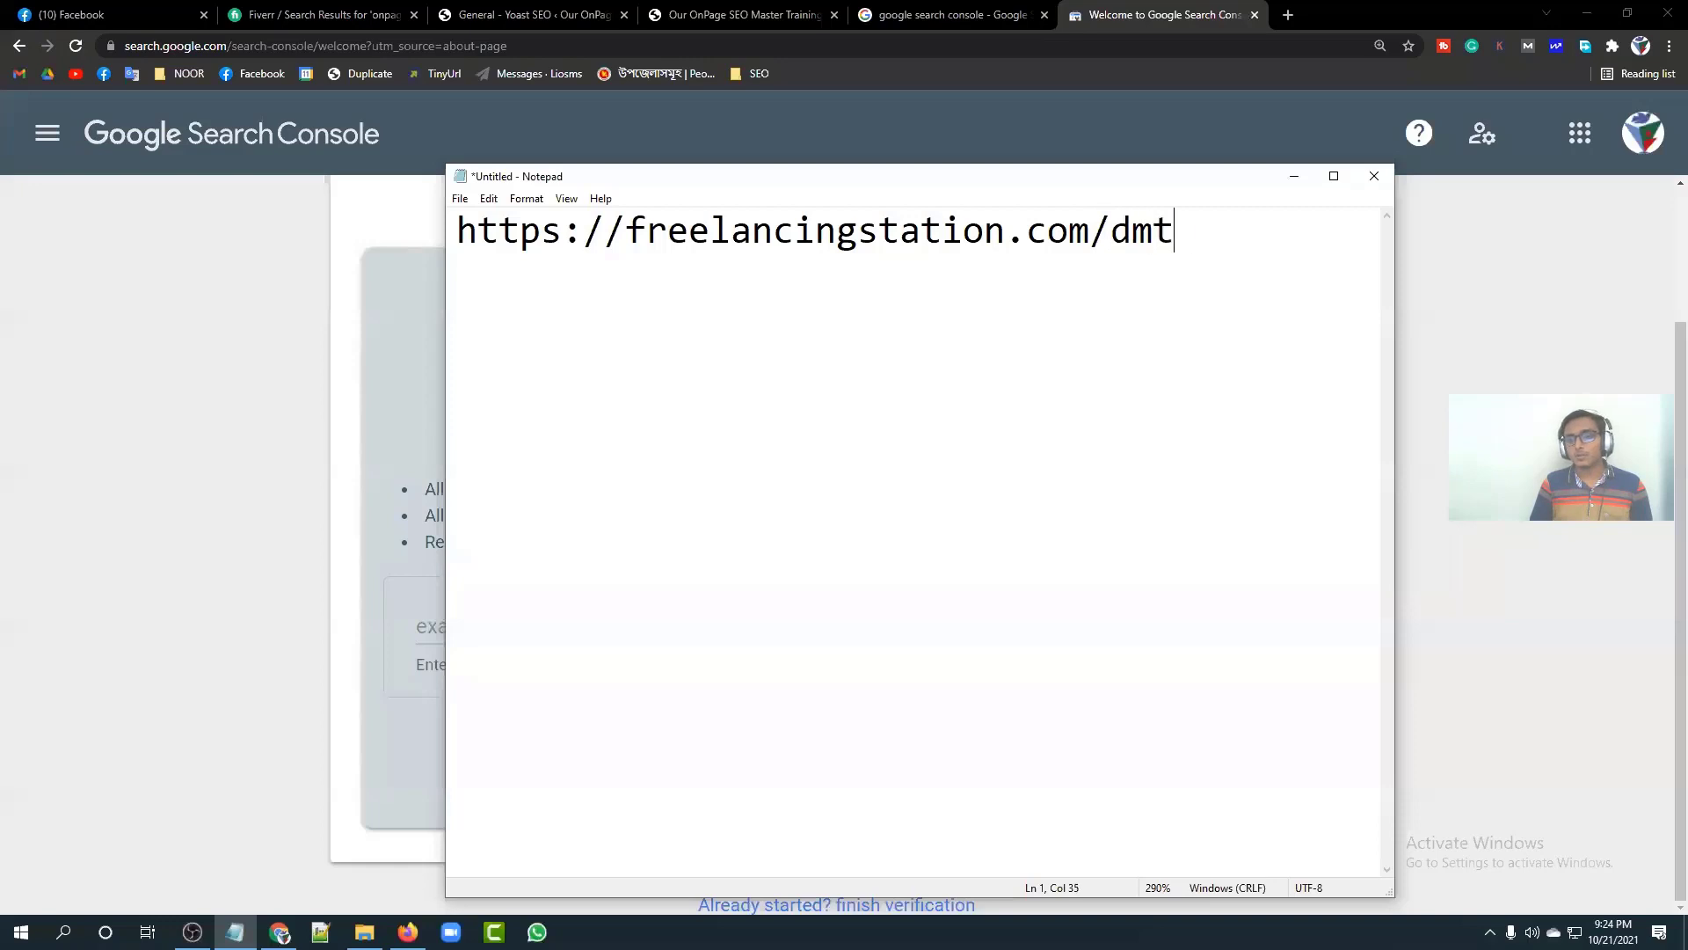
type("hree")
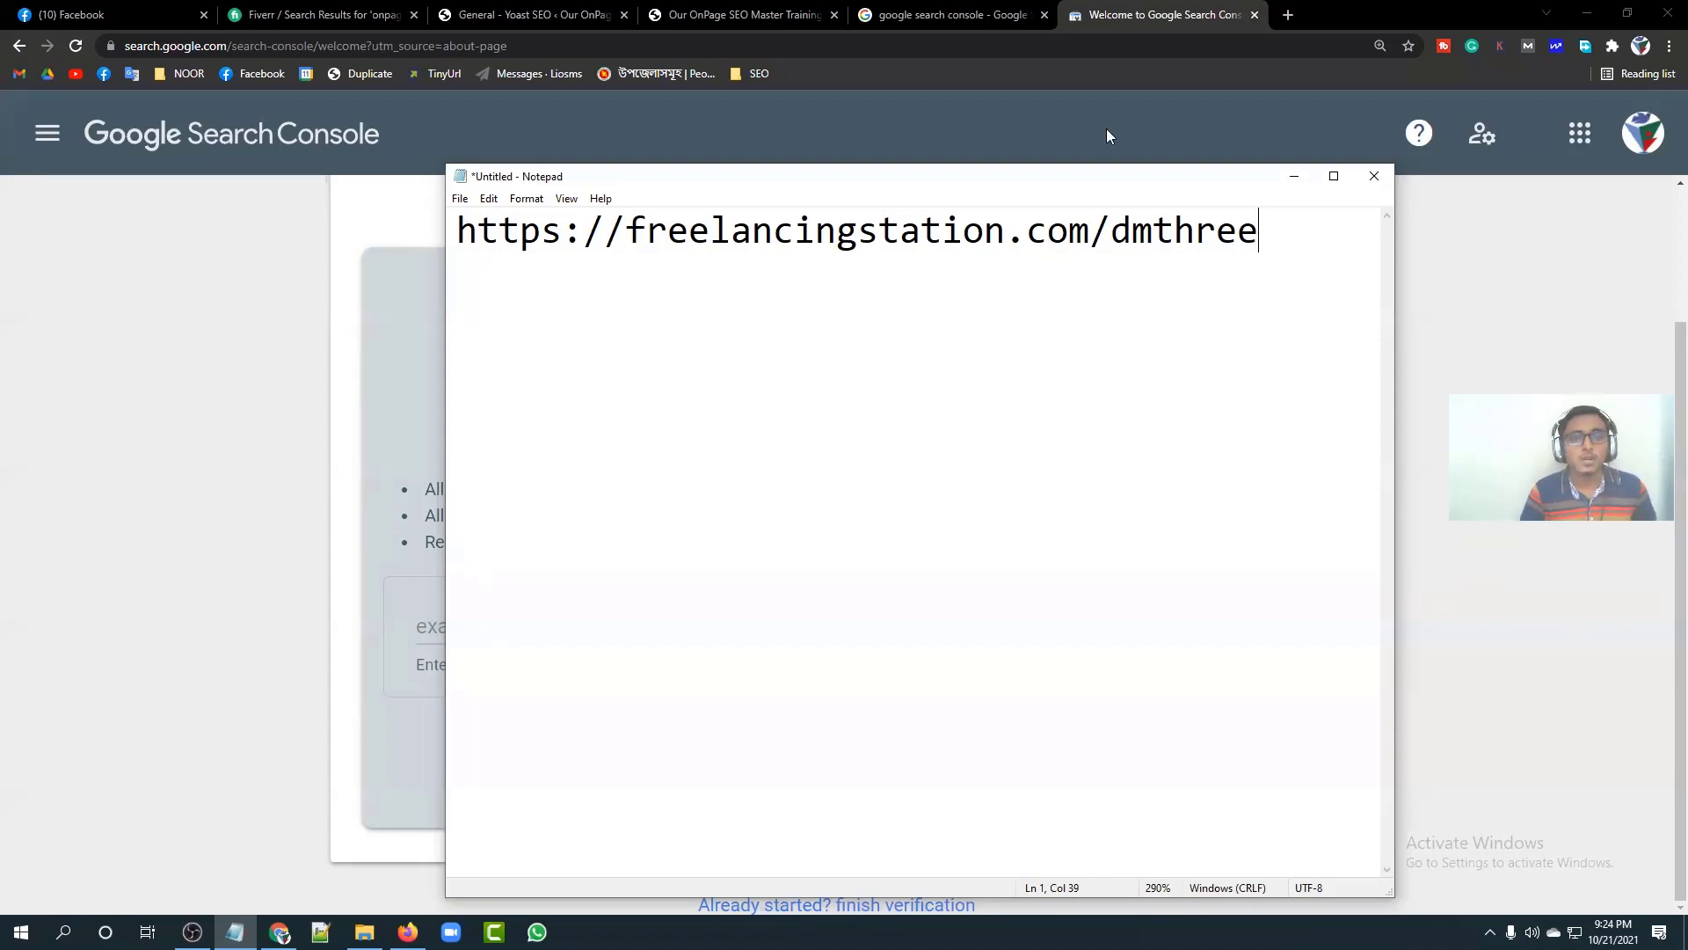
left_click(744, 15)
left_click(269, 45)
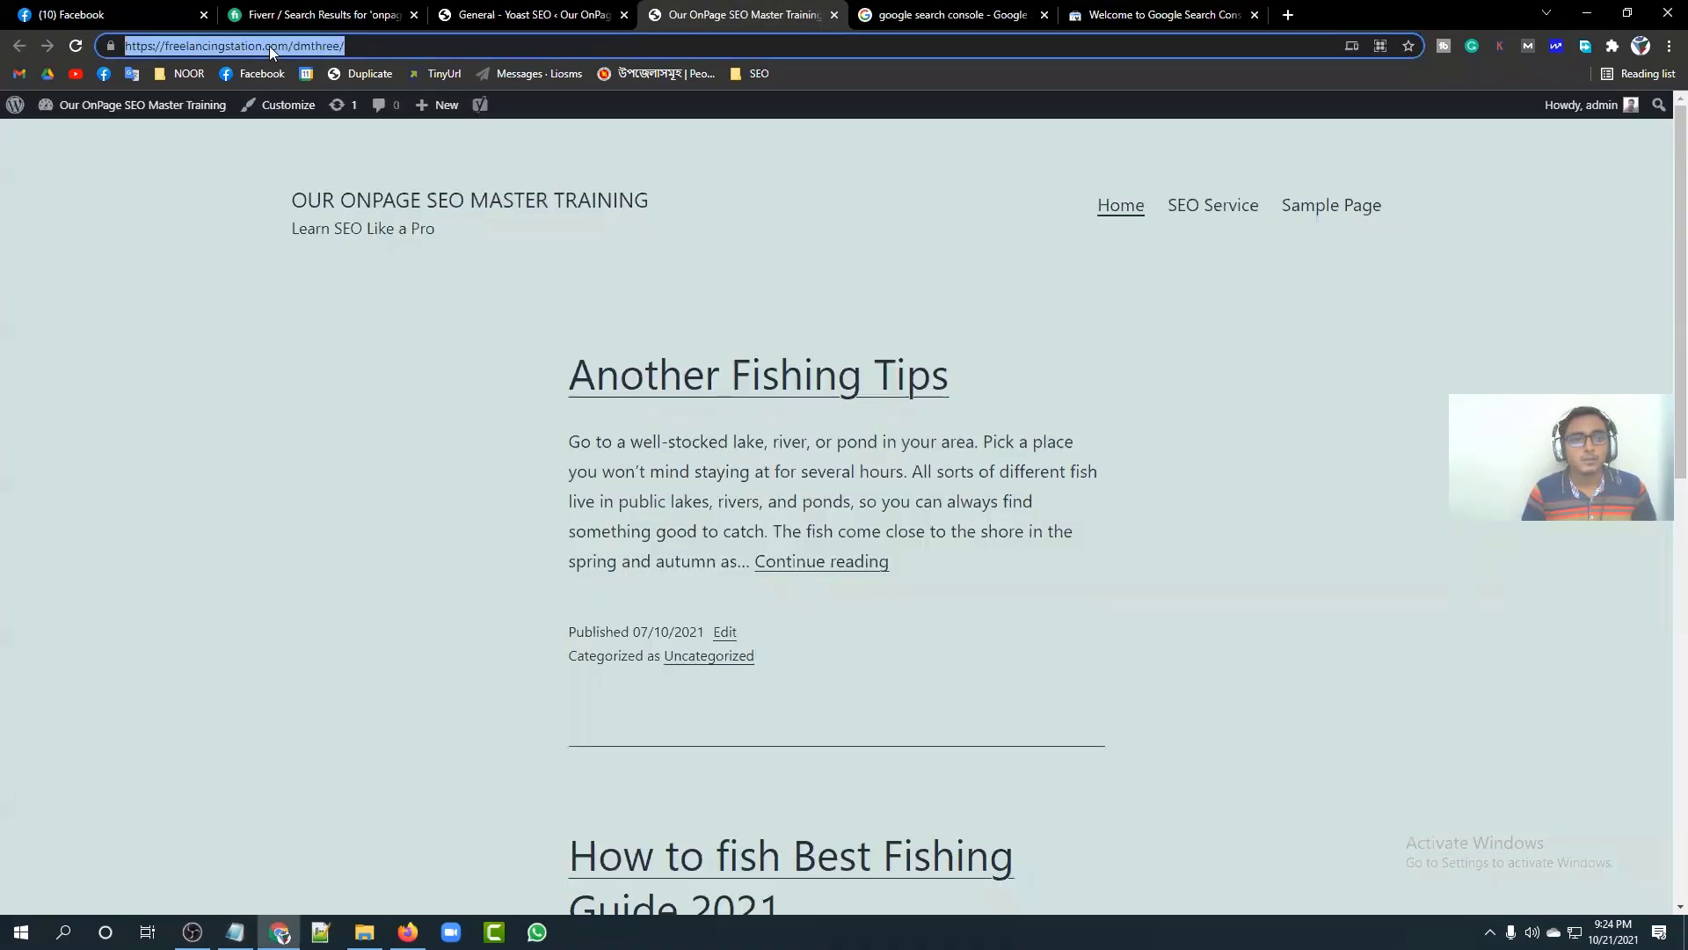
right_click(269, 46)
left_click(313, 170)
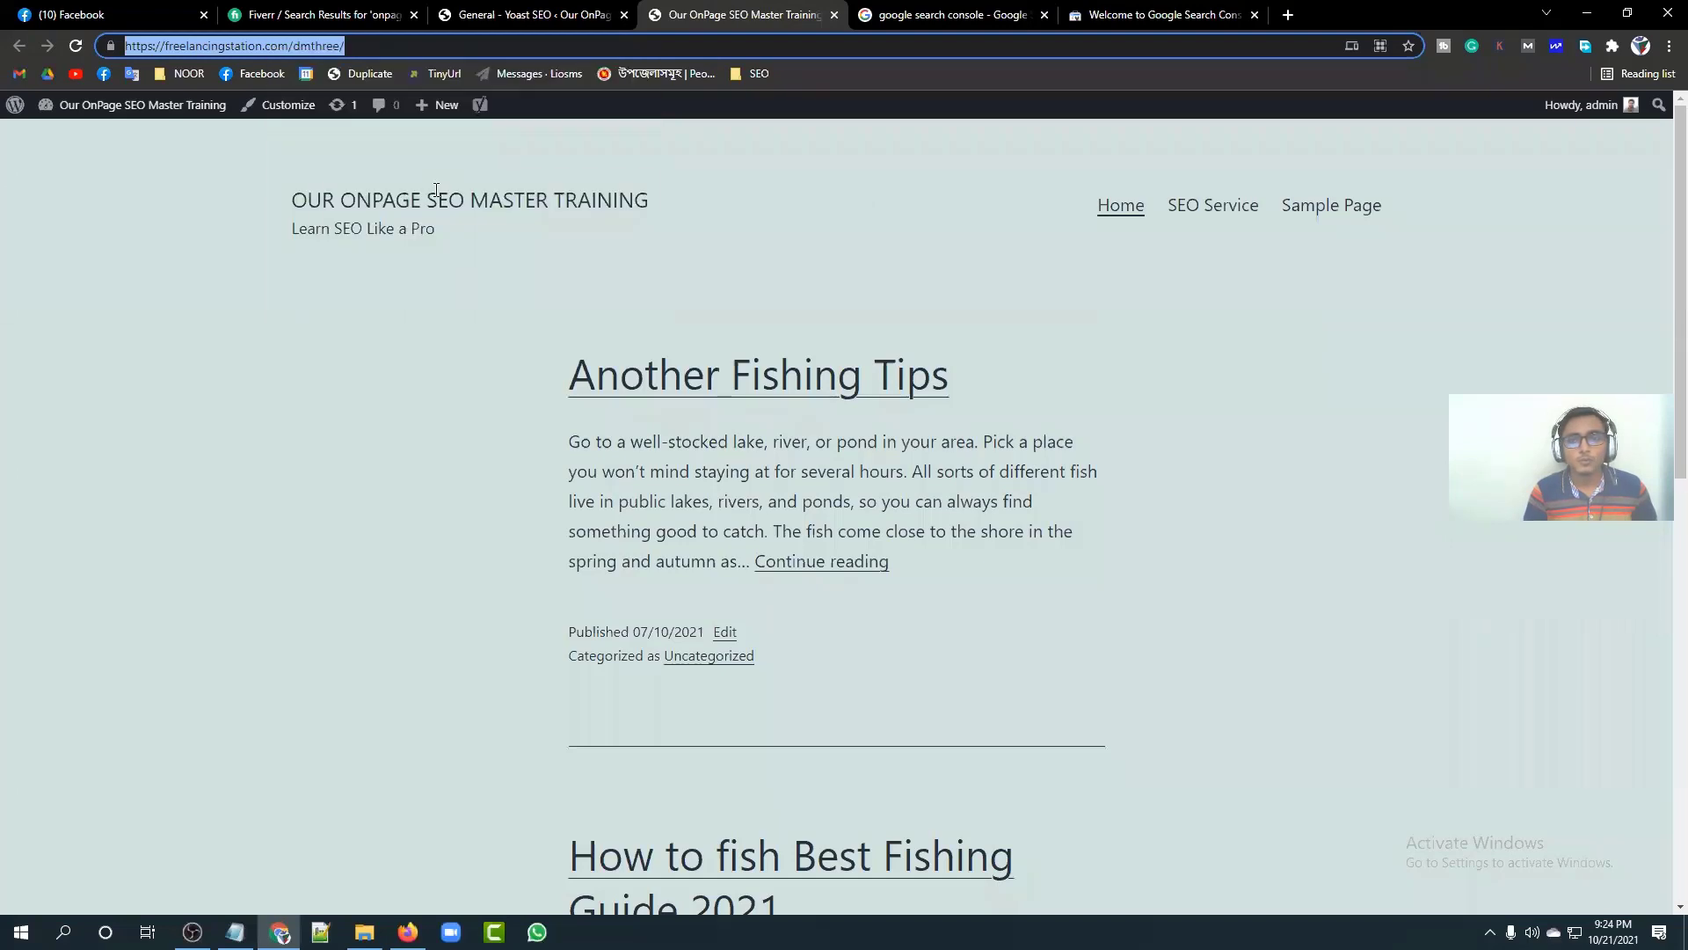
left_click(1157, 11)
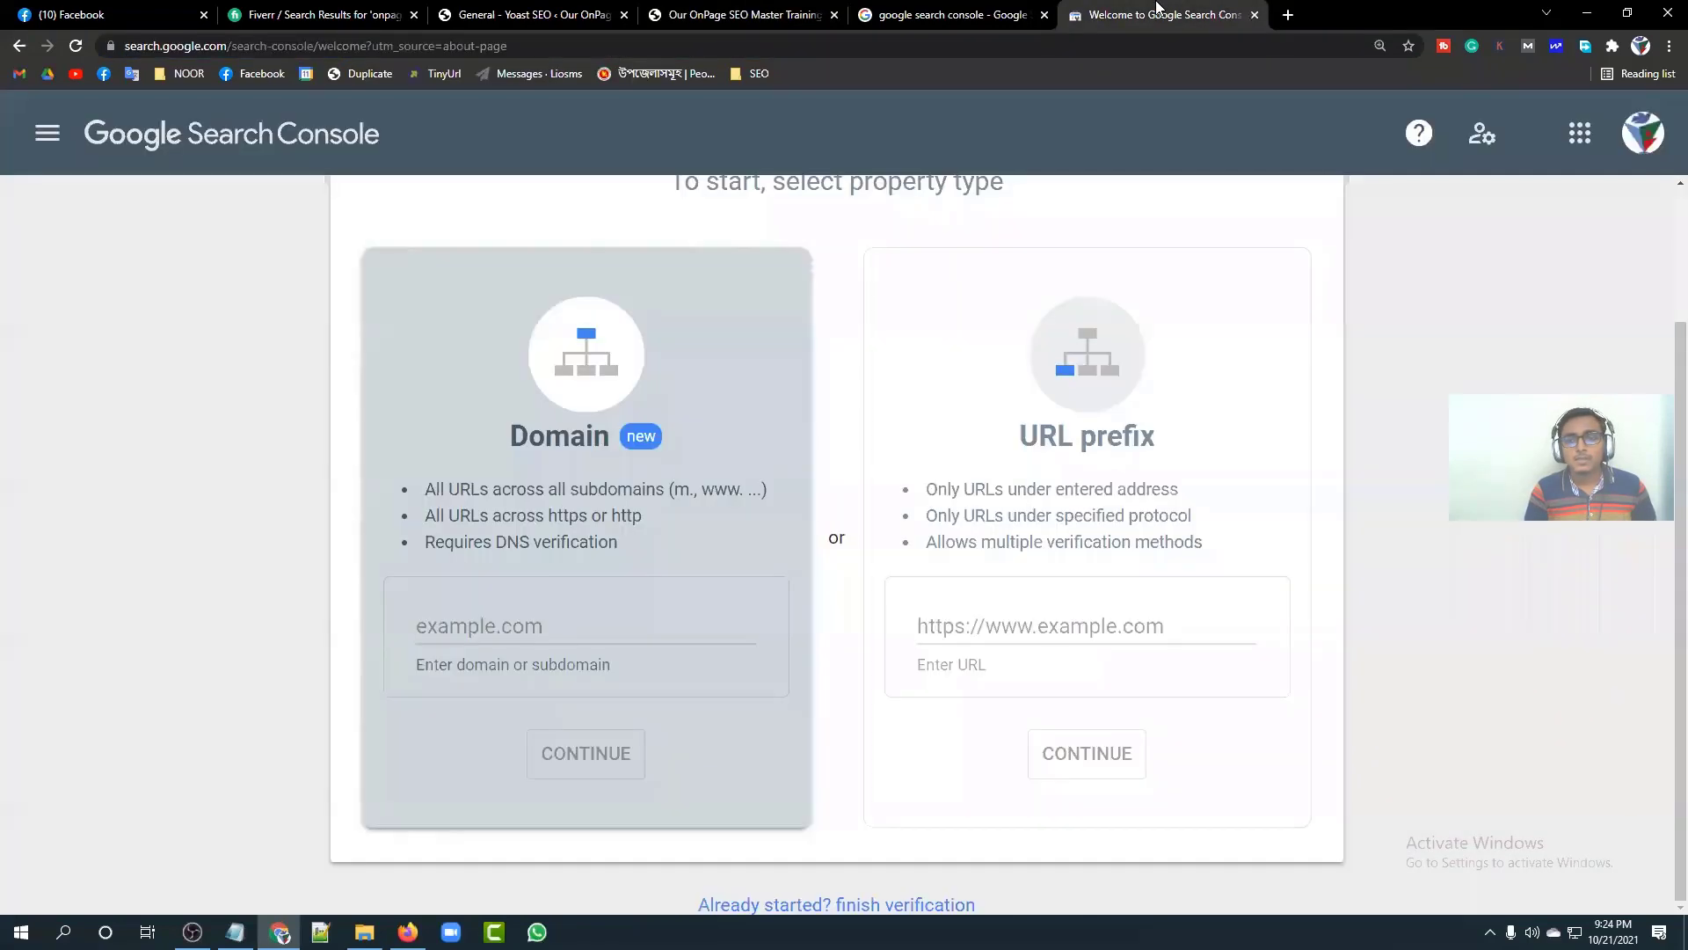
left_click(1006, 624)
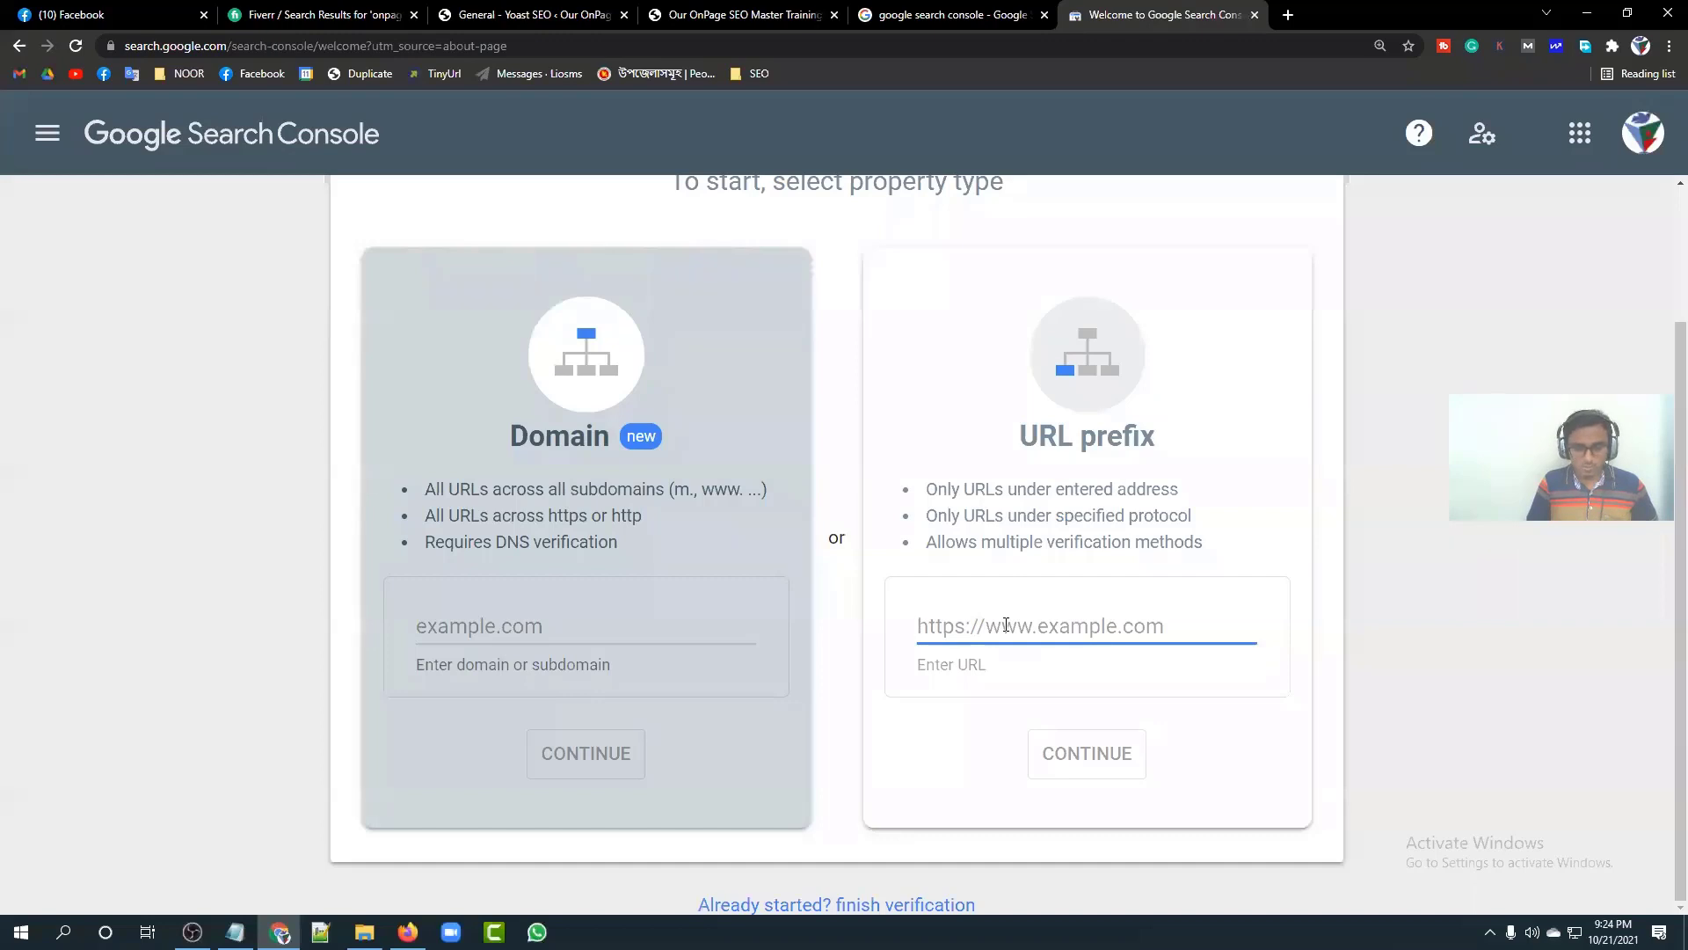
key("ctrl+v")
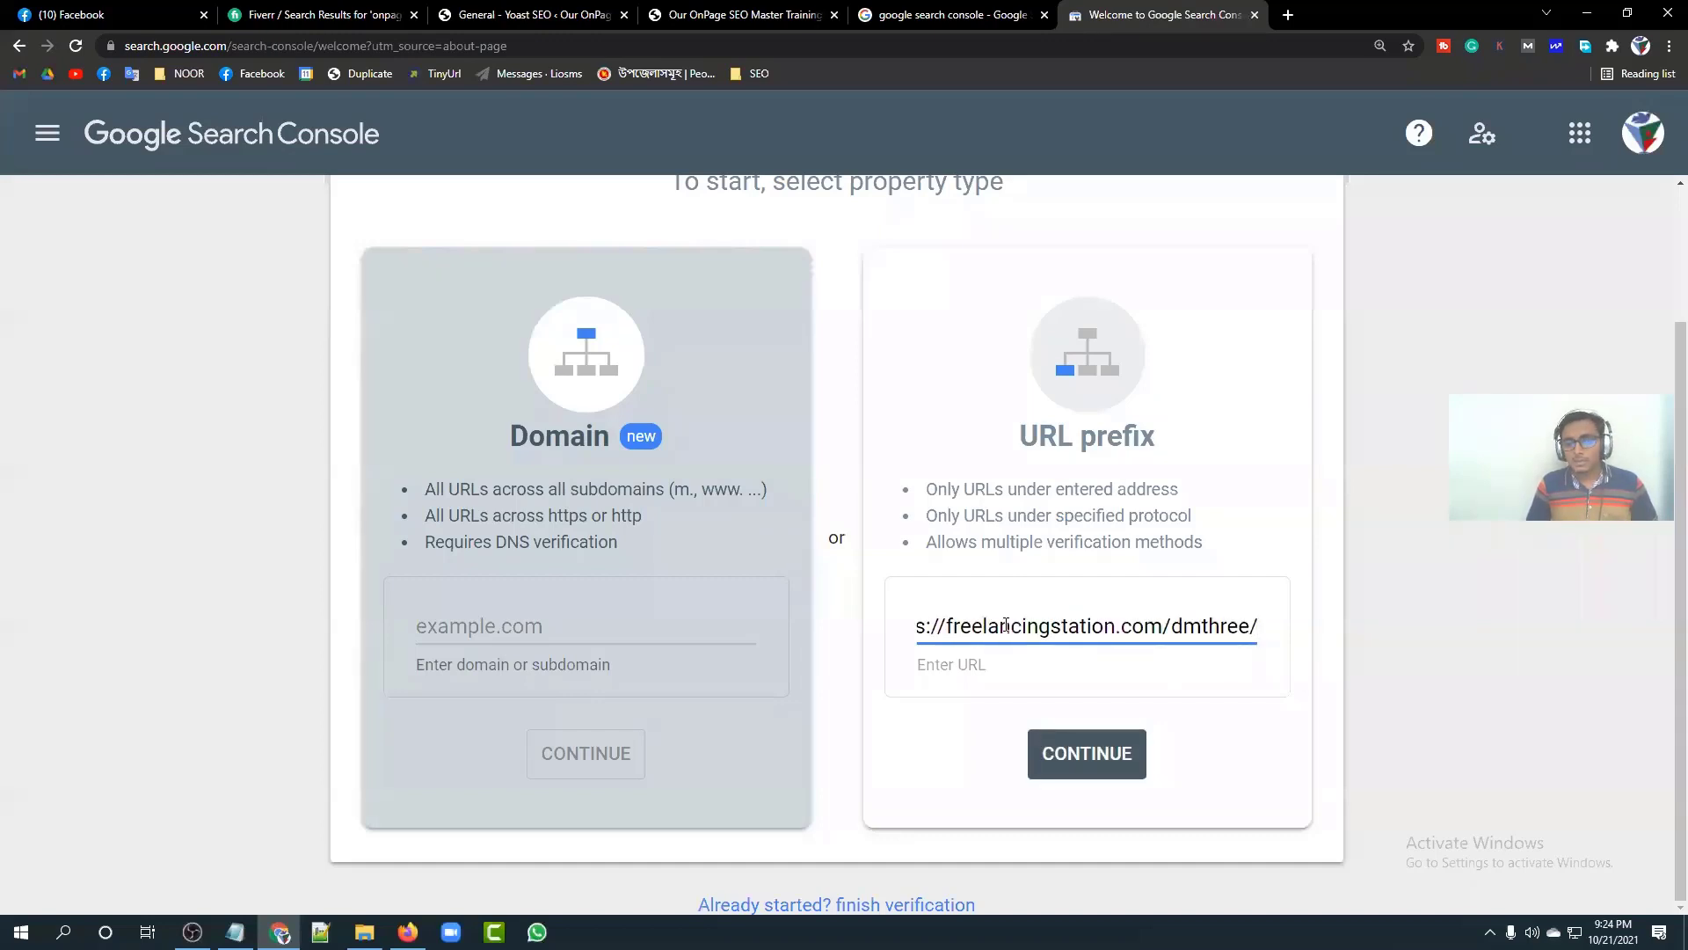
left_click(1337, 603)
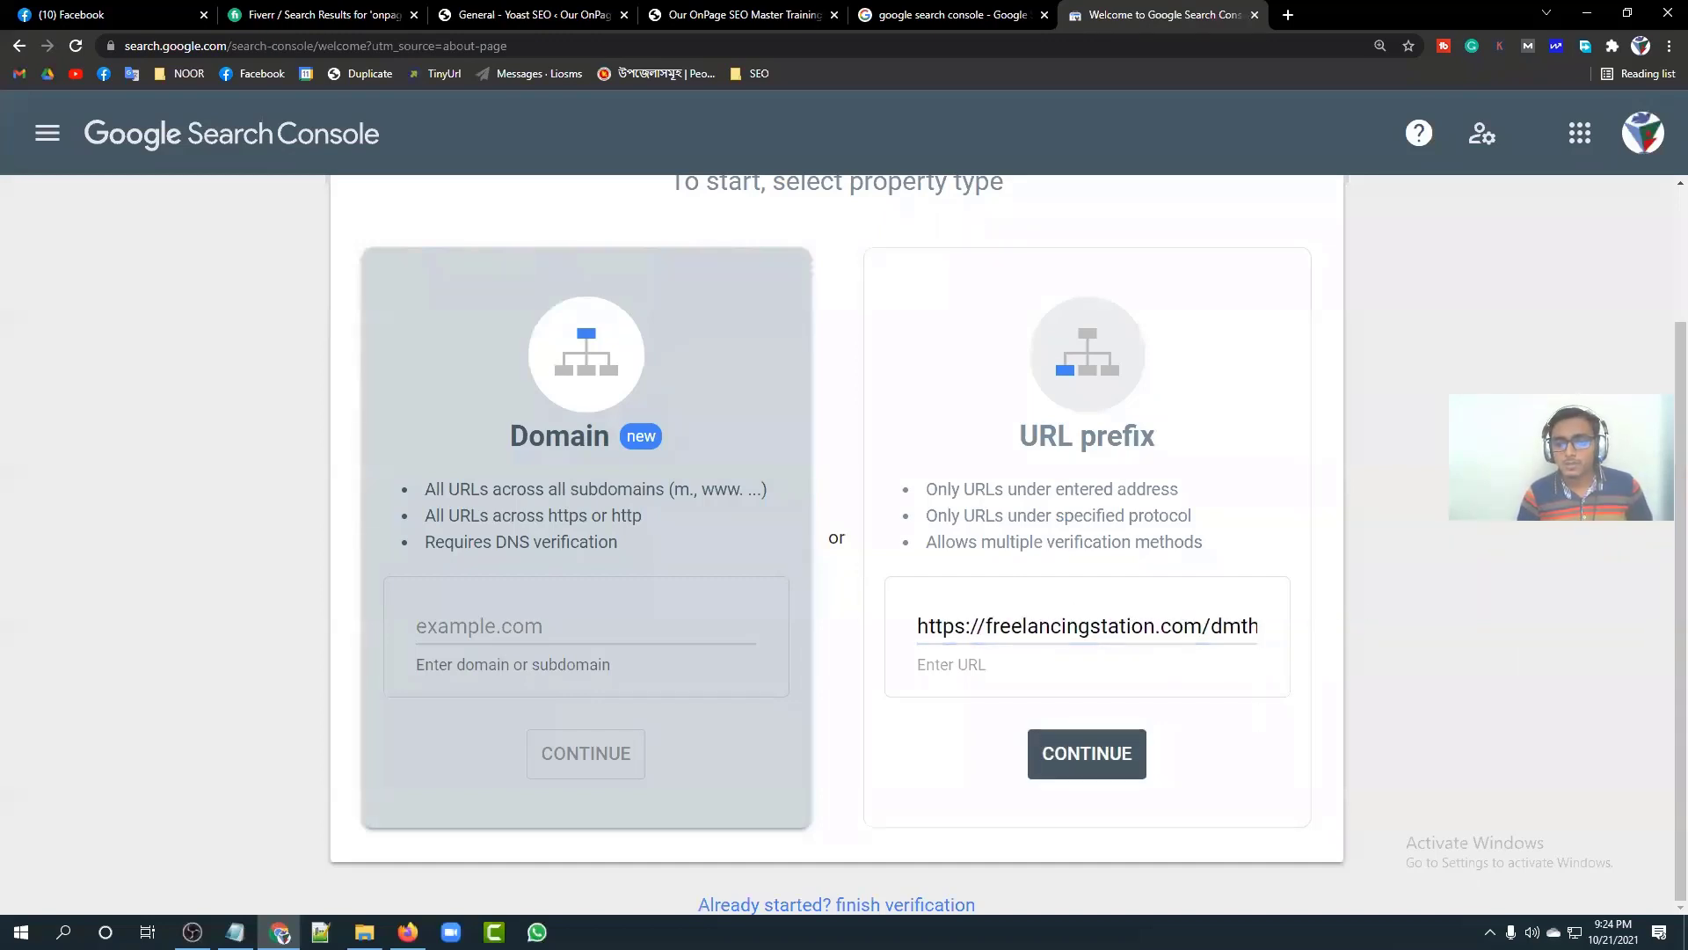
left_click(1111, 756)
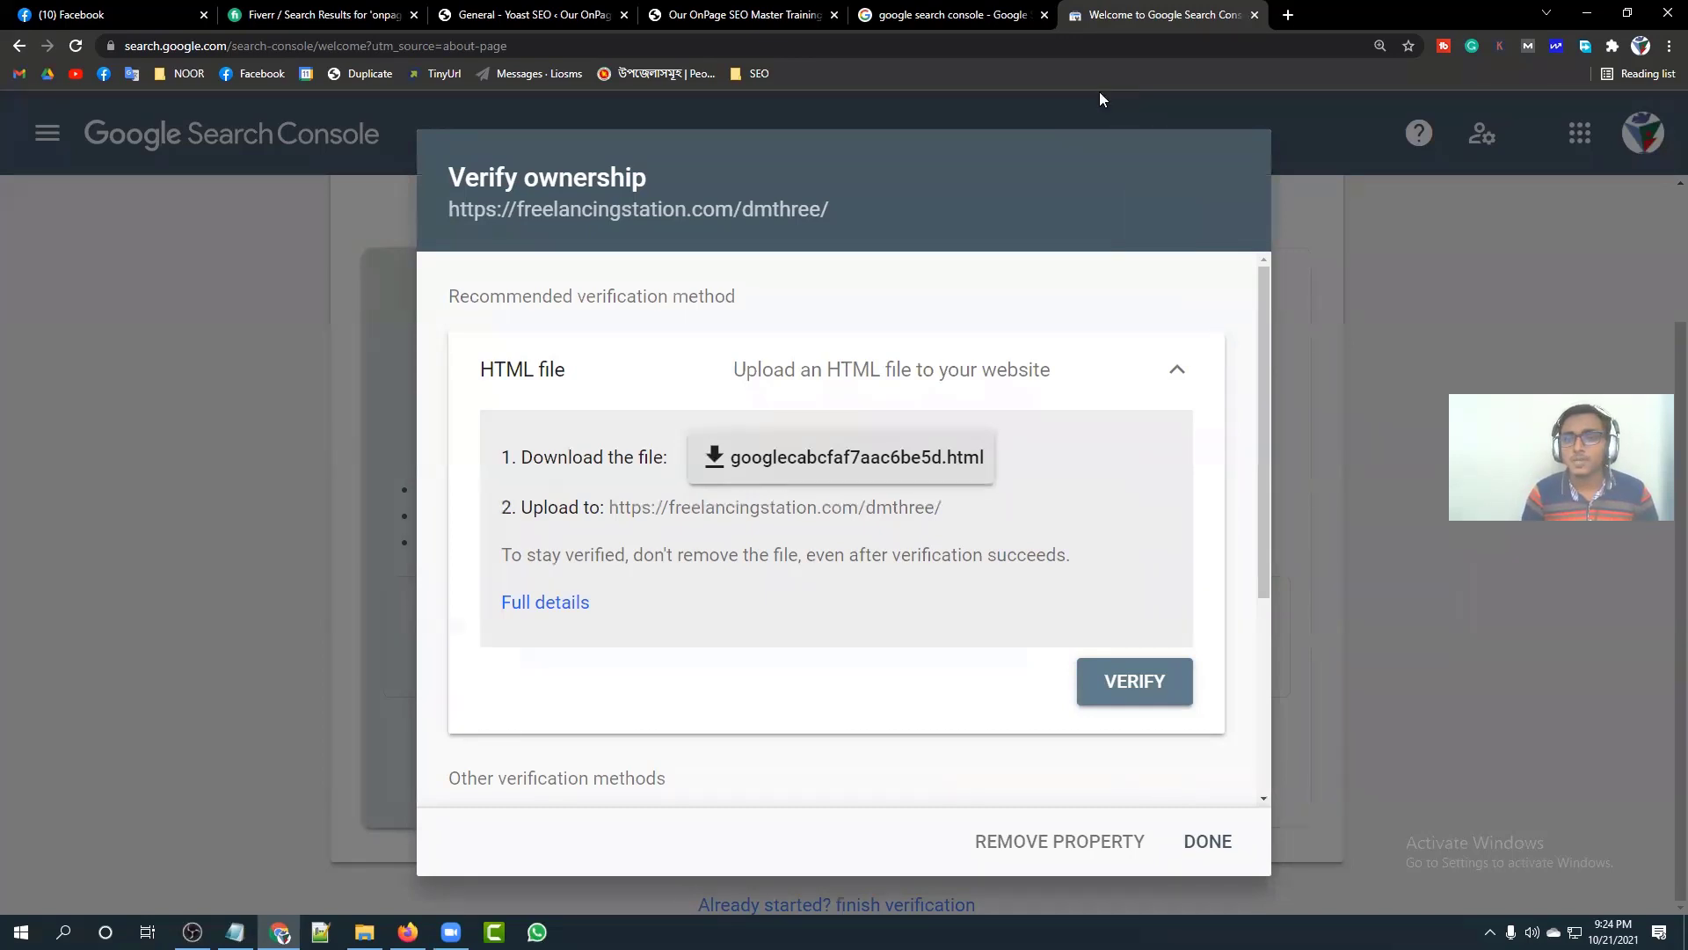
Step: Draw red marks around the Verify ownership heading, the site address and the HTML file download, and clear the drawings
key("ctrl+2")
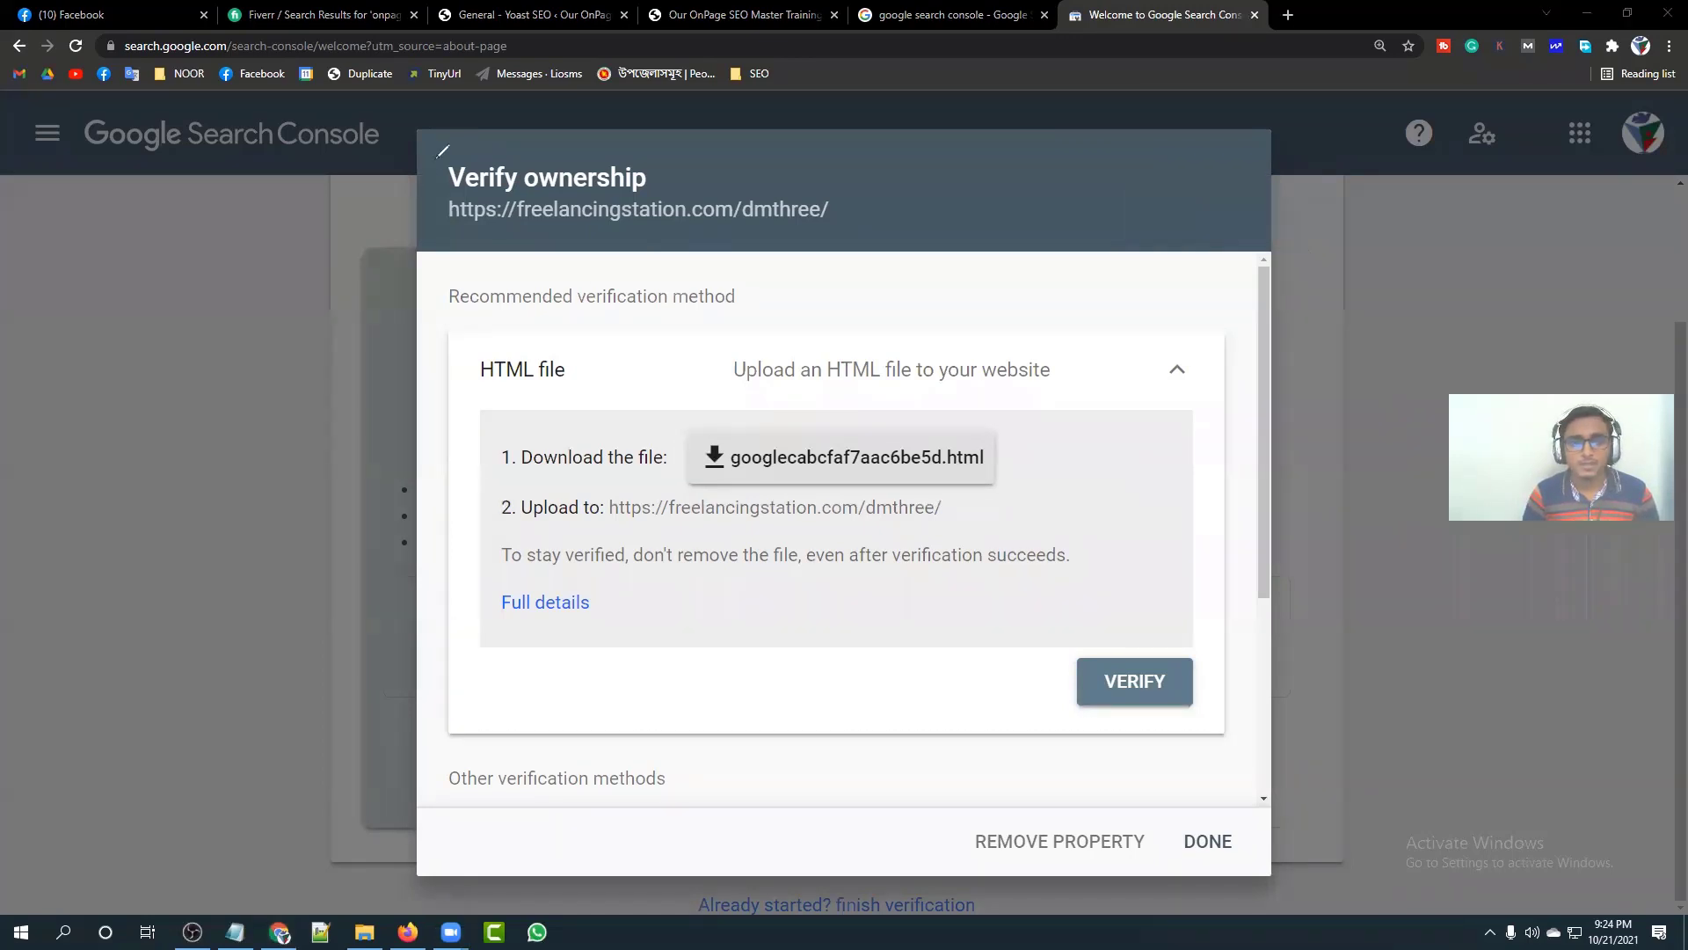
left_click_drag(523, 155, 690, 162)
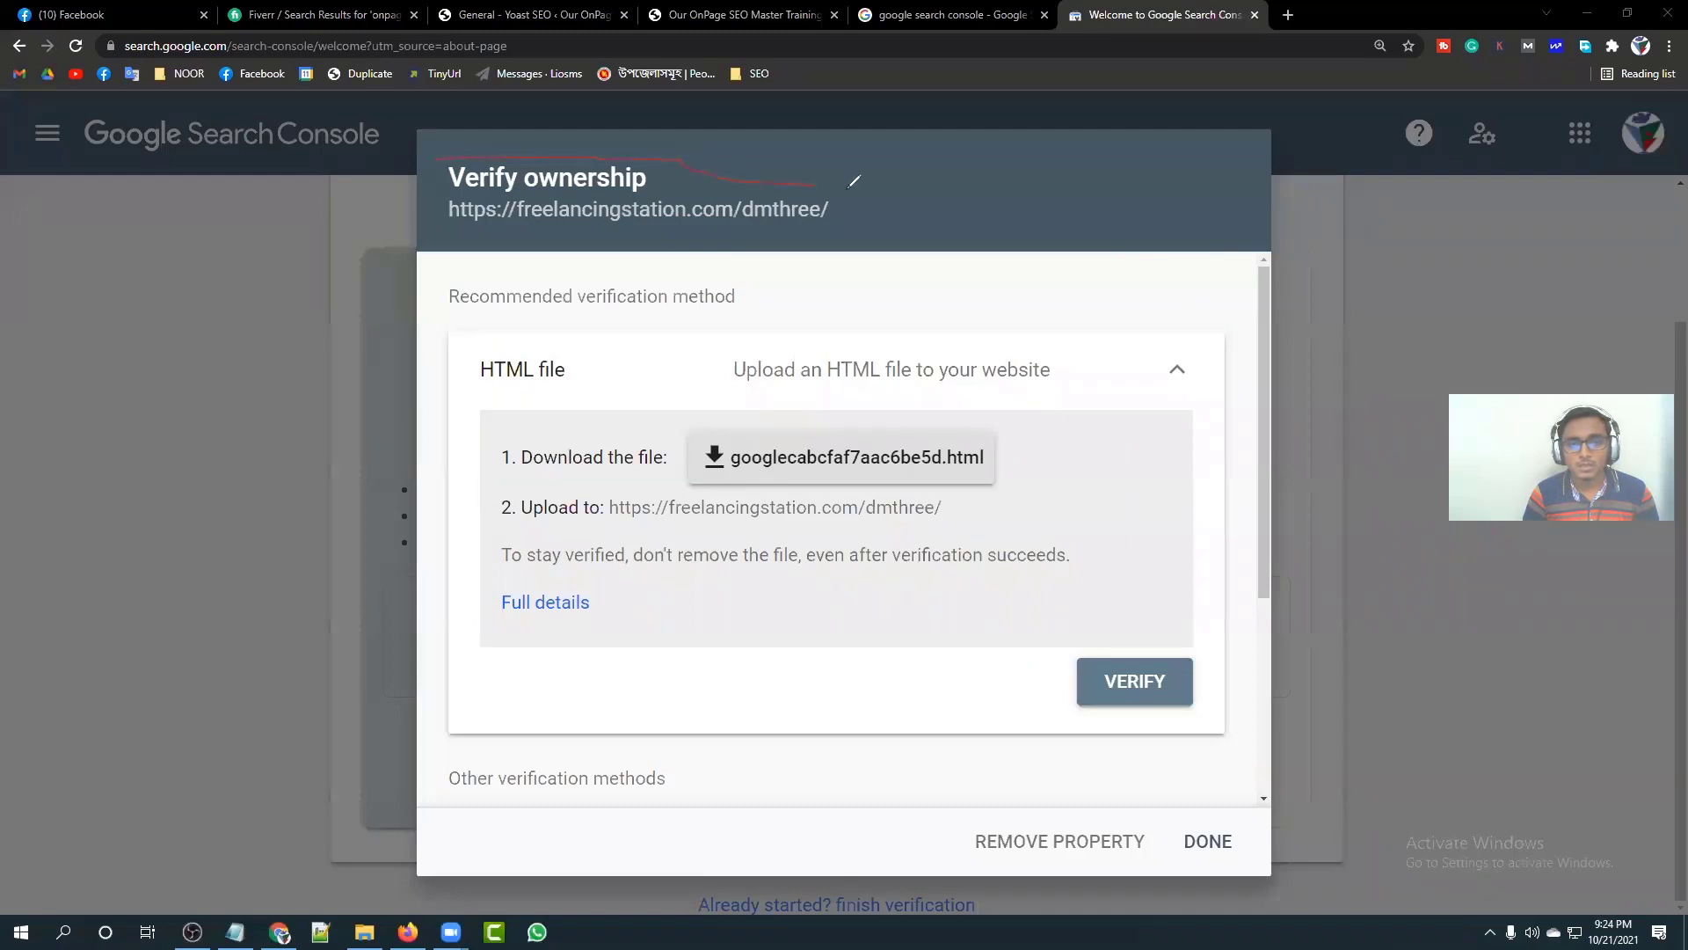
left_click_drag(833, 227, 712, 232)
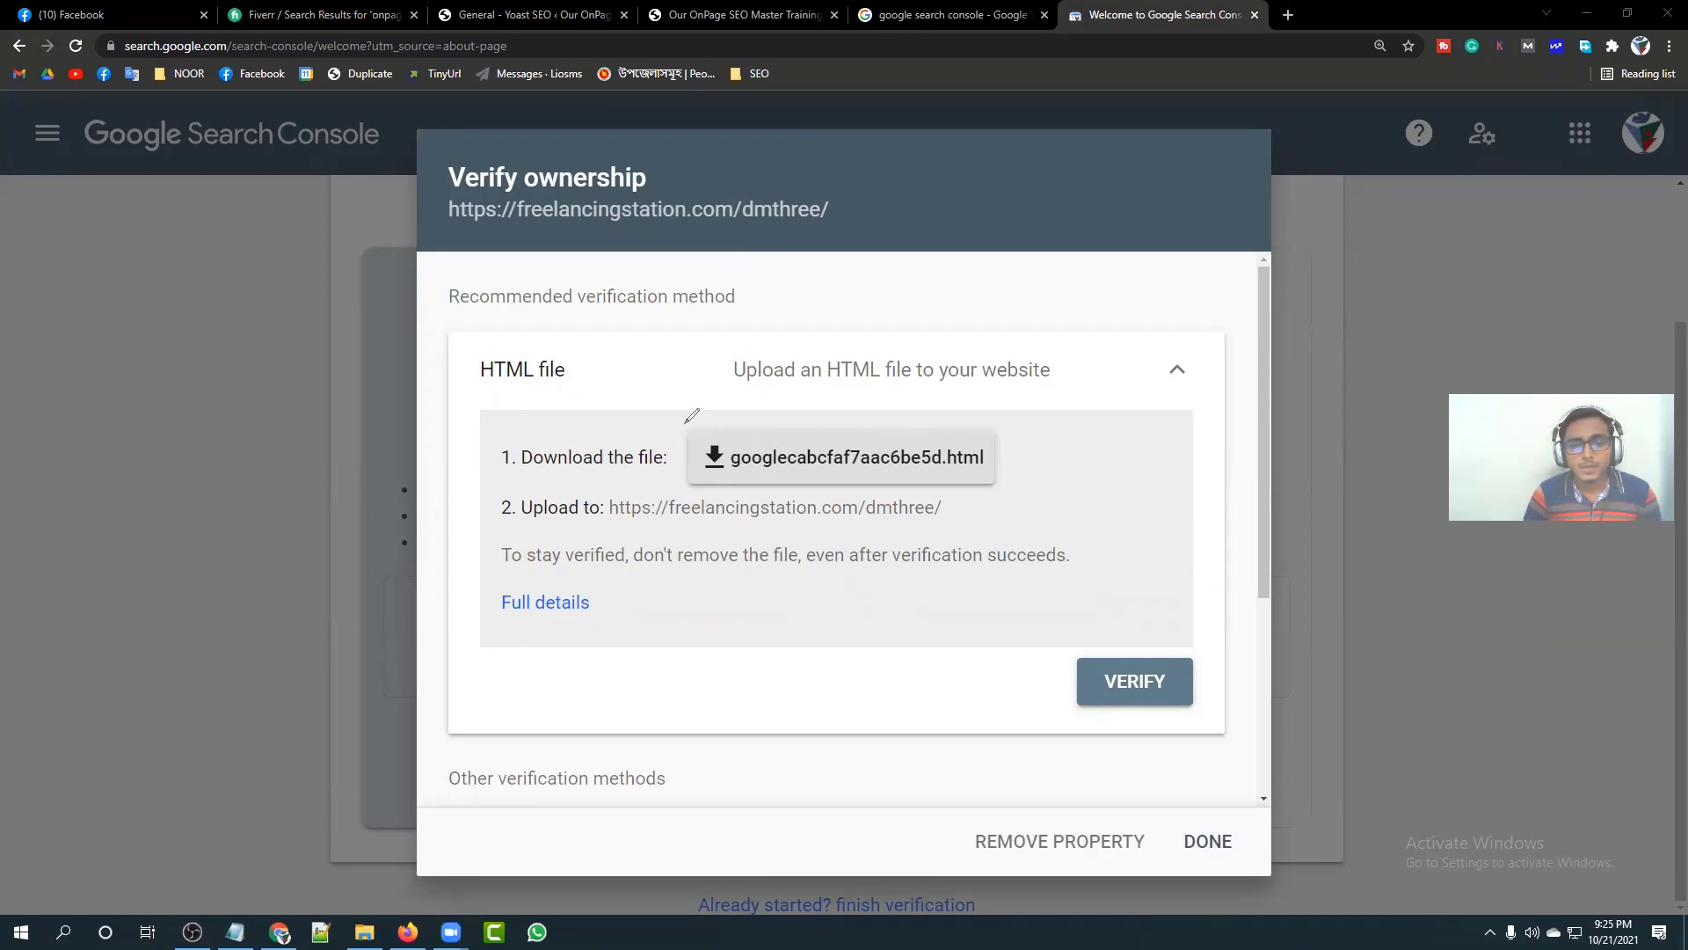
mouse_move(688, 421)
left_mouse_down()
mouse_move(678, 470)
mouse_move(695, 490)
mouse_move(985, 494)
mouse_move(1018, 470)
mouse_move(1012, 410)
mouse_move(683, 419)
left_mouse_up()
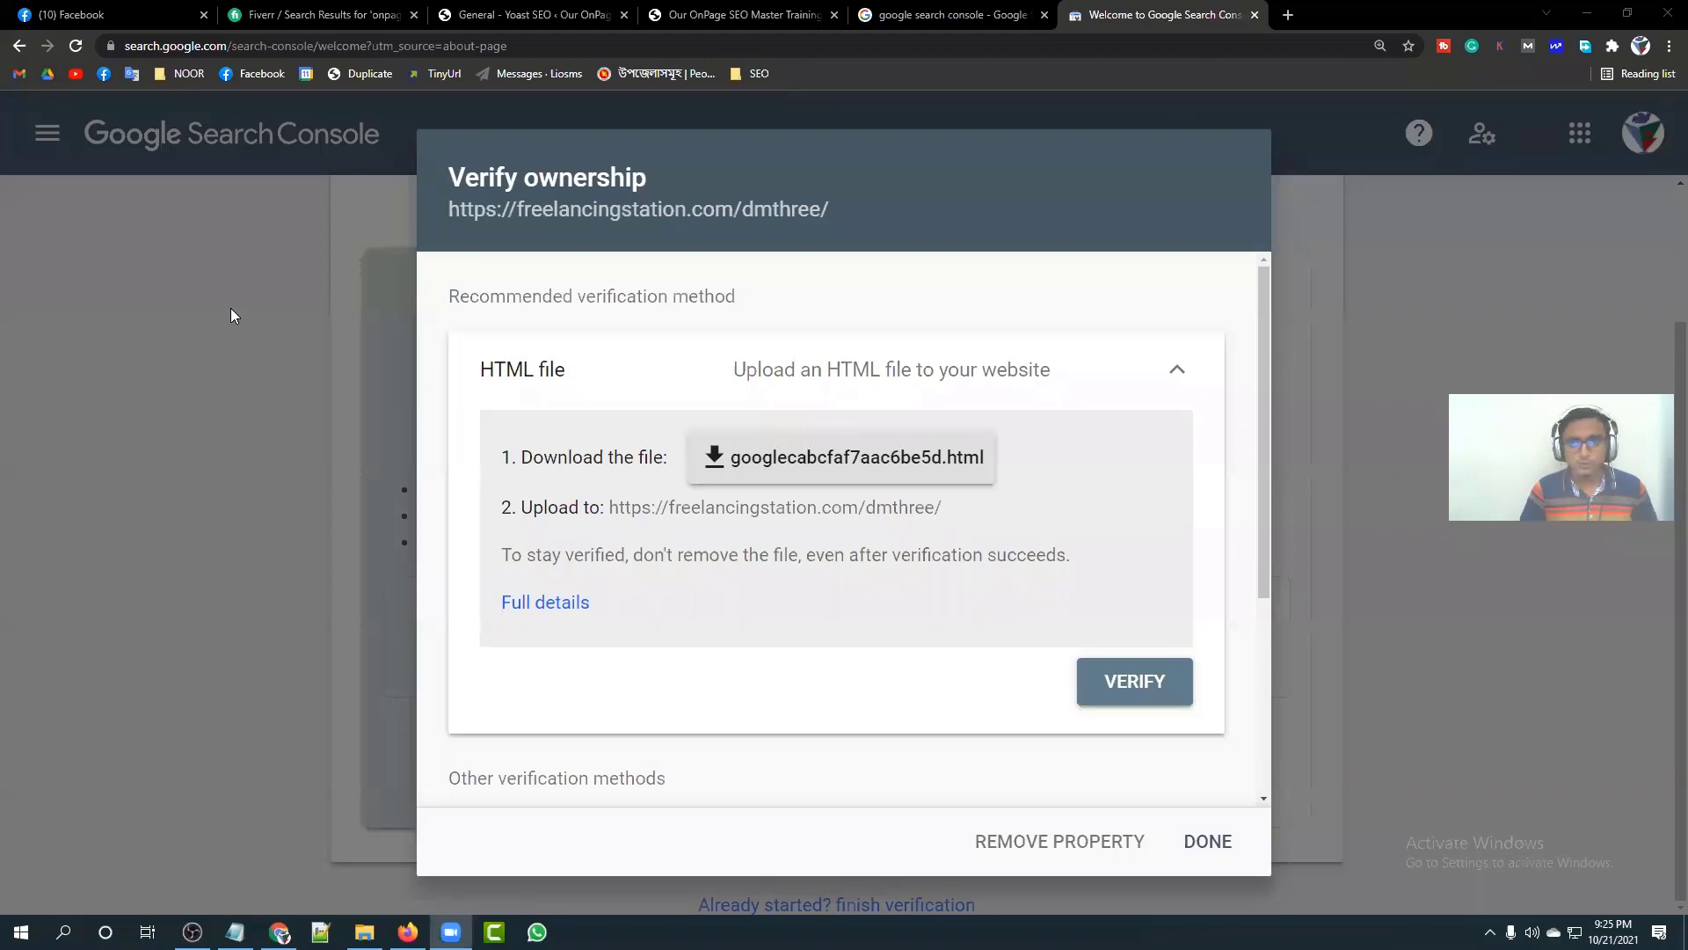
Step: Open freelancingstation.com/cpanel in a new browser tab and log in to the hosting account's cPanel
left_click(1290, 15)
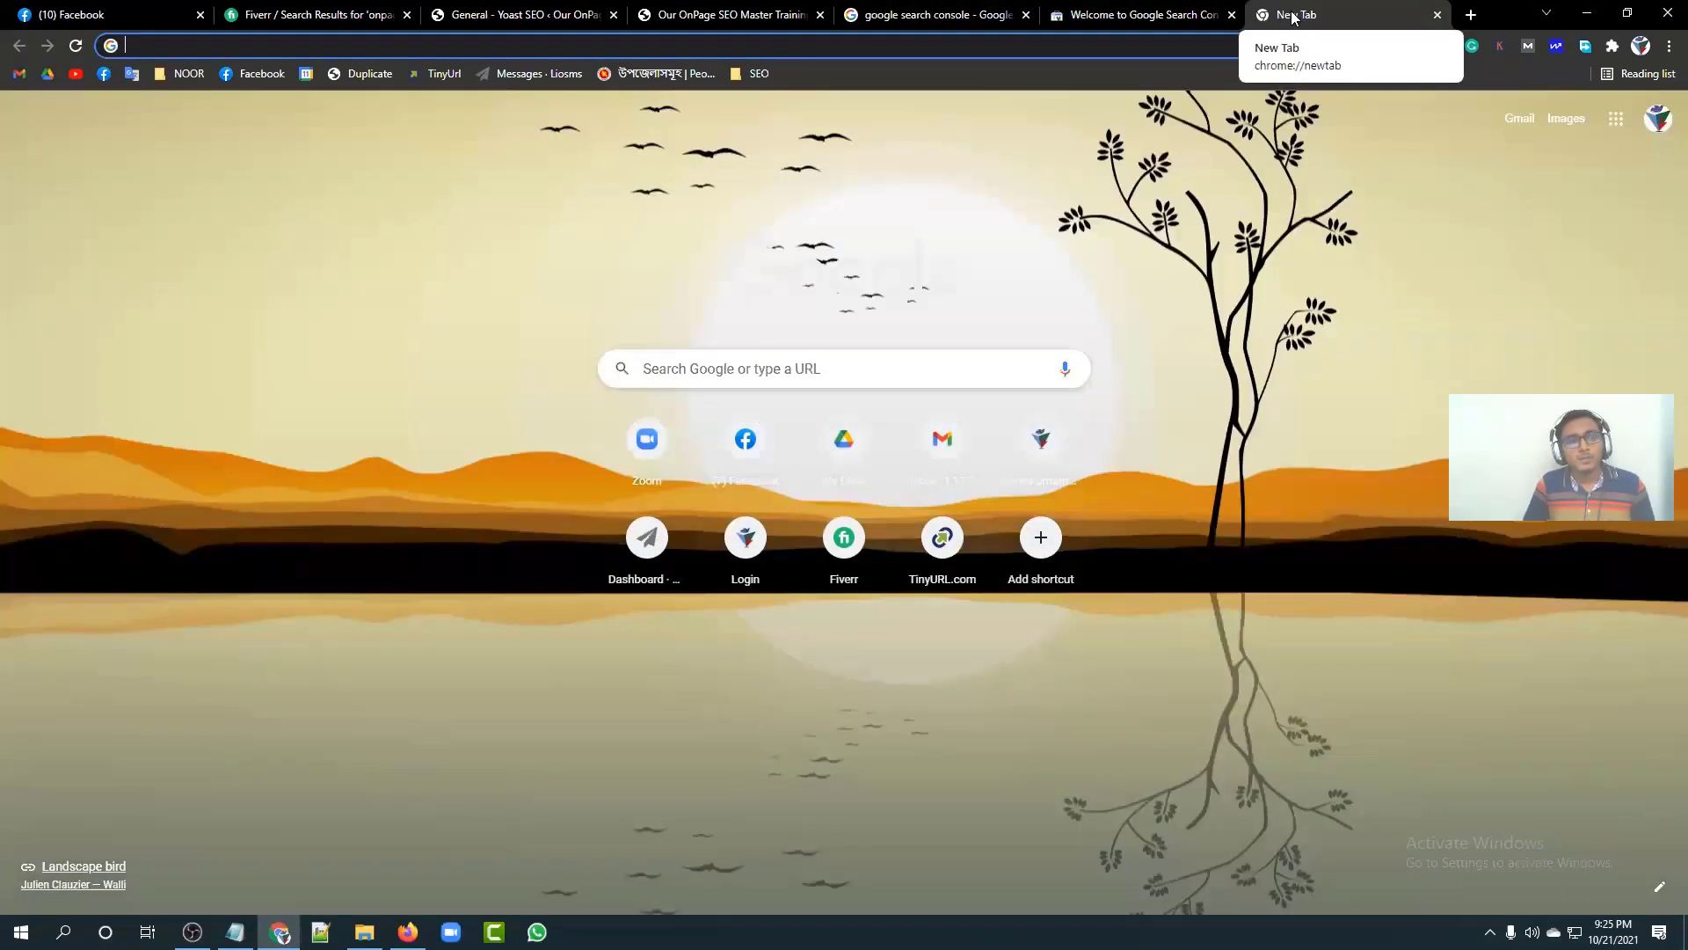
type("frel")
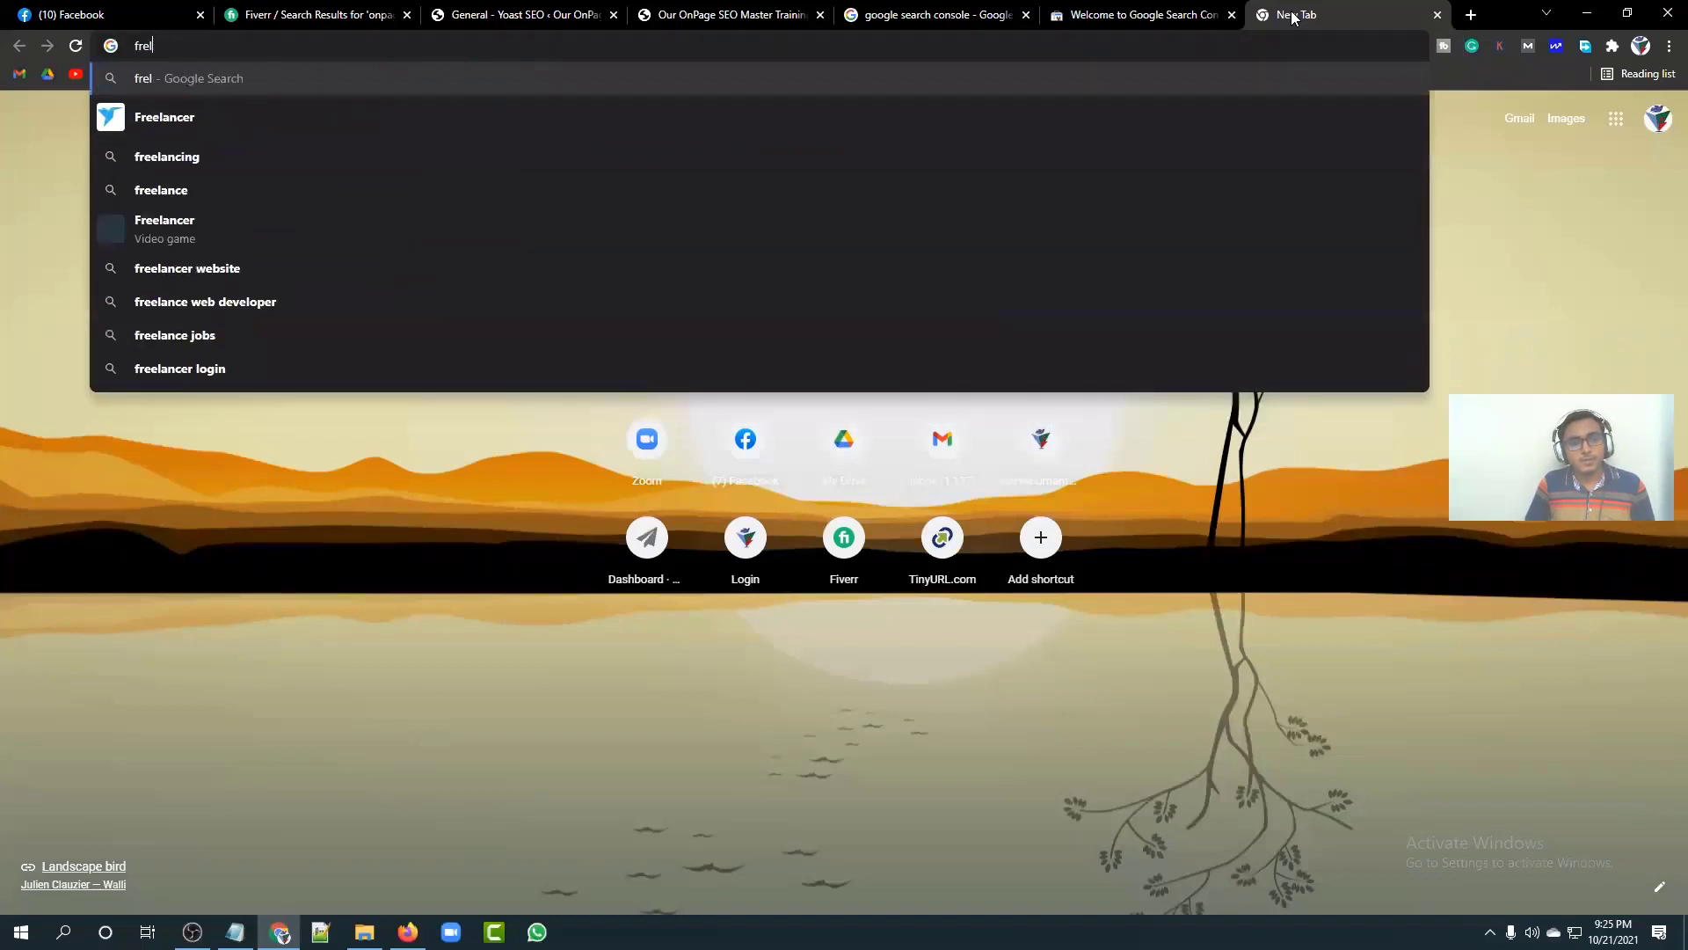
key("BackSpace")
type("elancingstation.com")
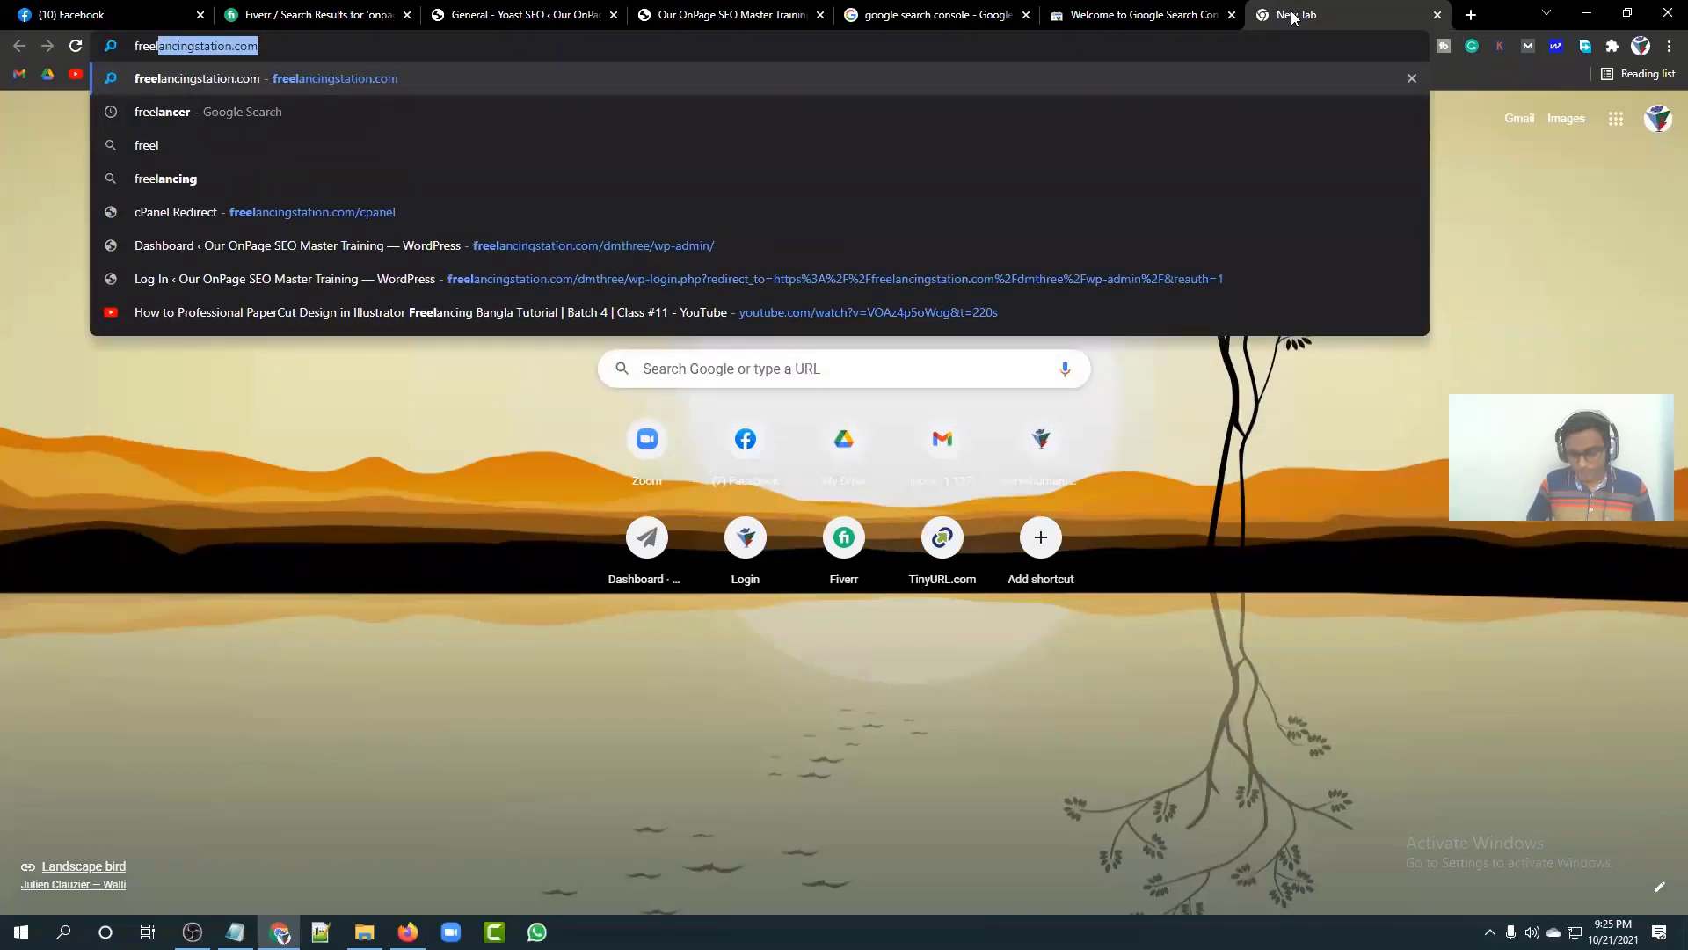
type("/")
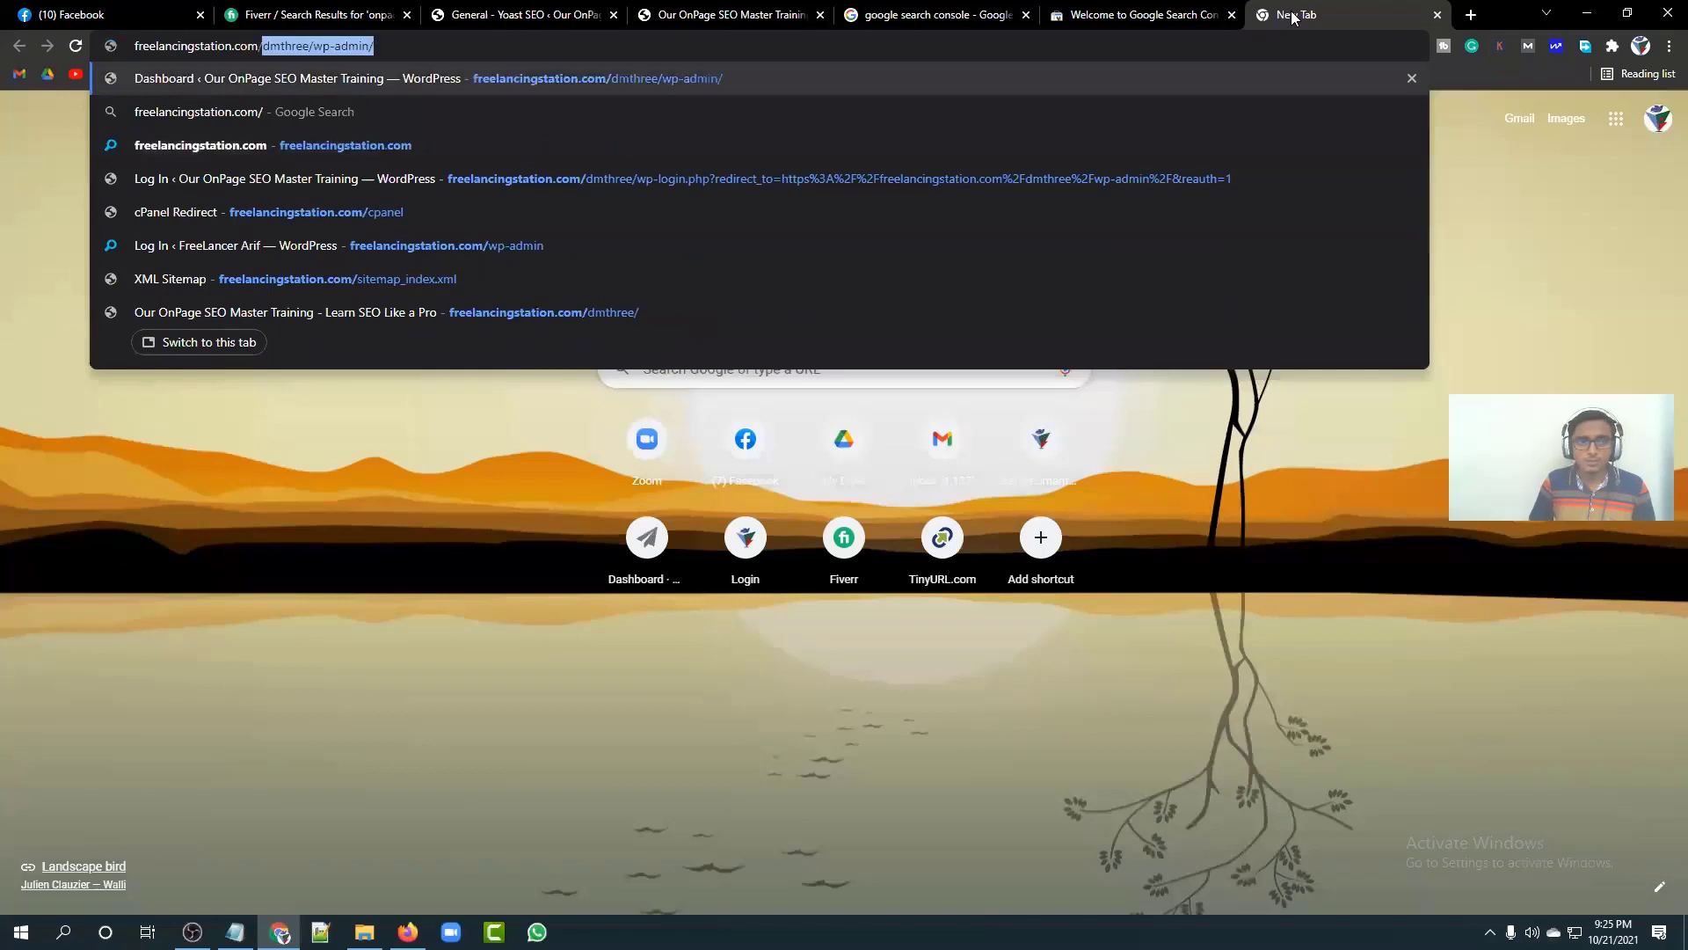
type("c")
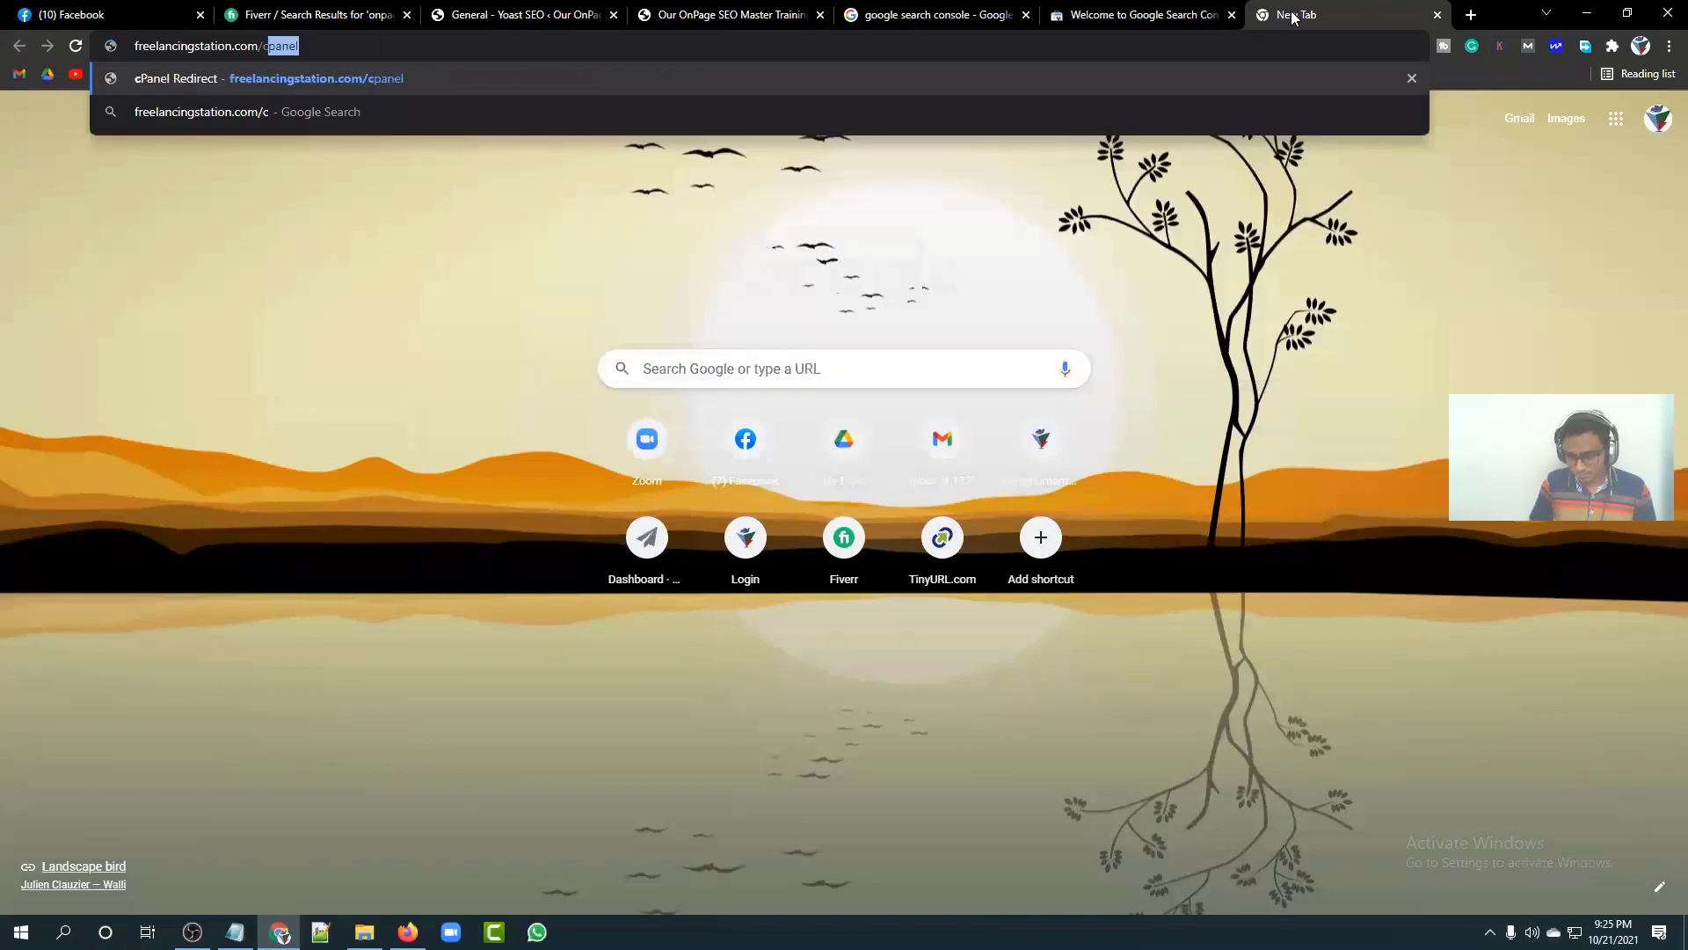
key("Return")
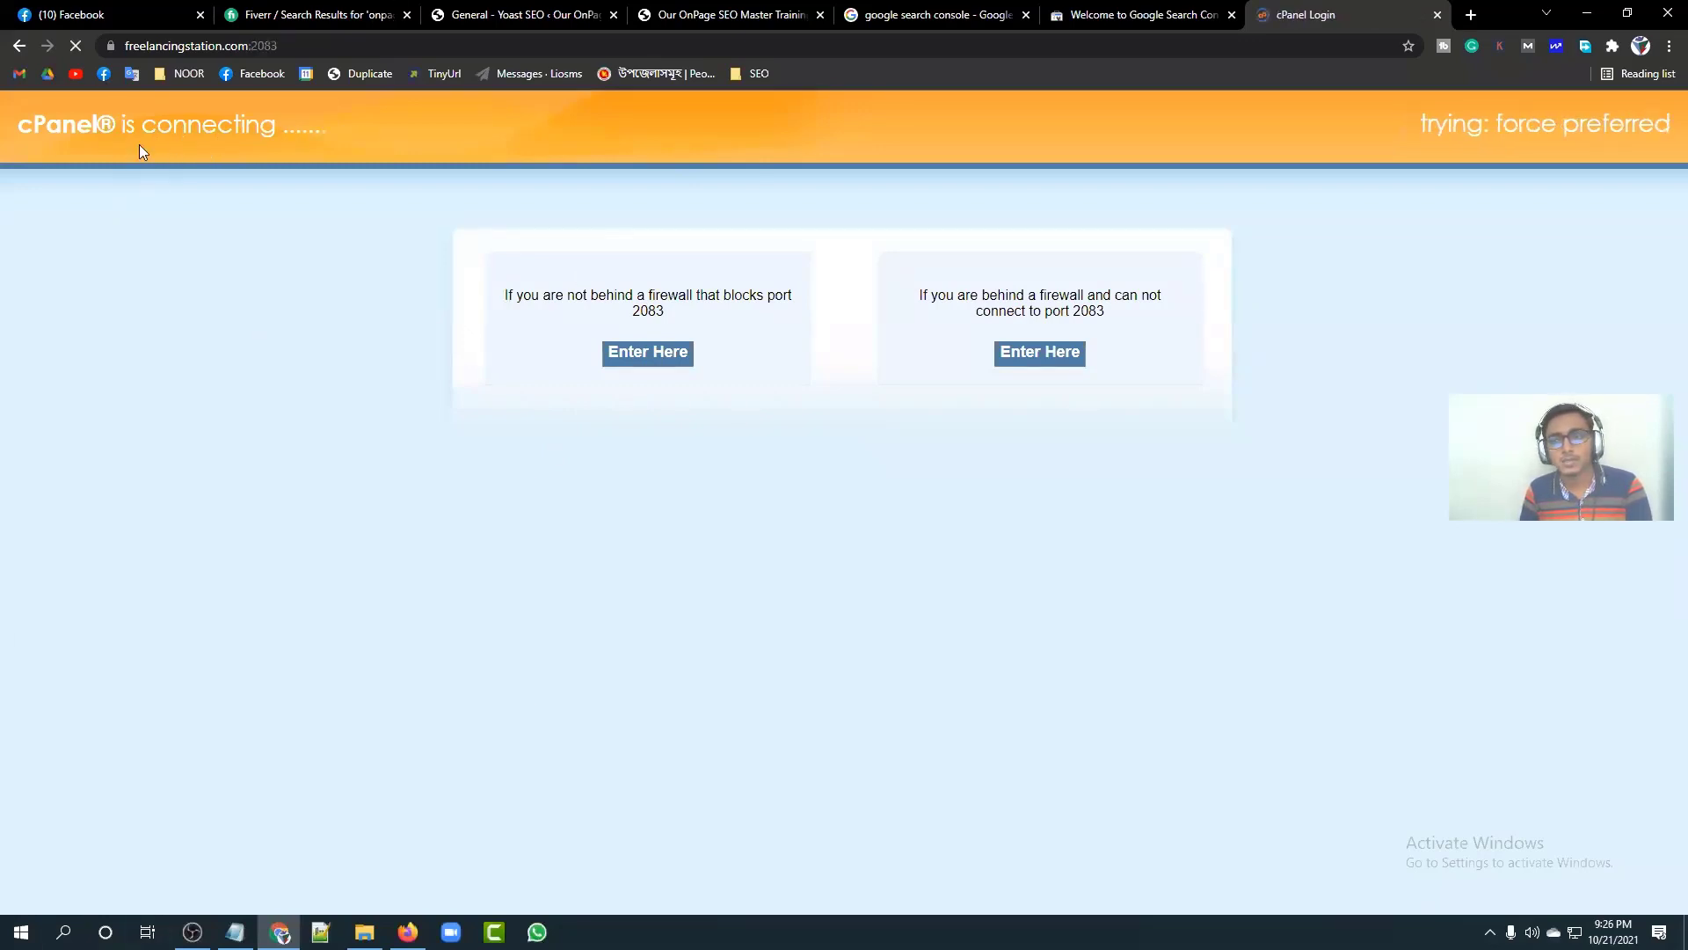
left_click(833, 469)
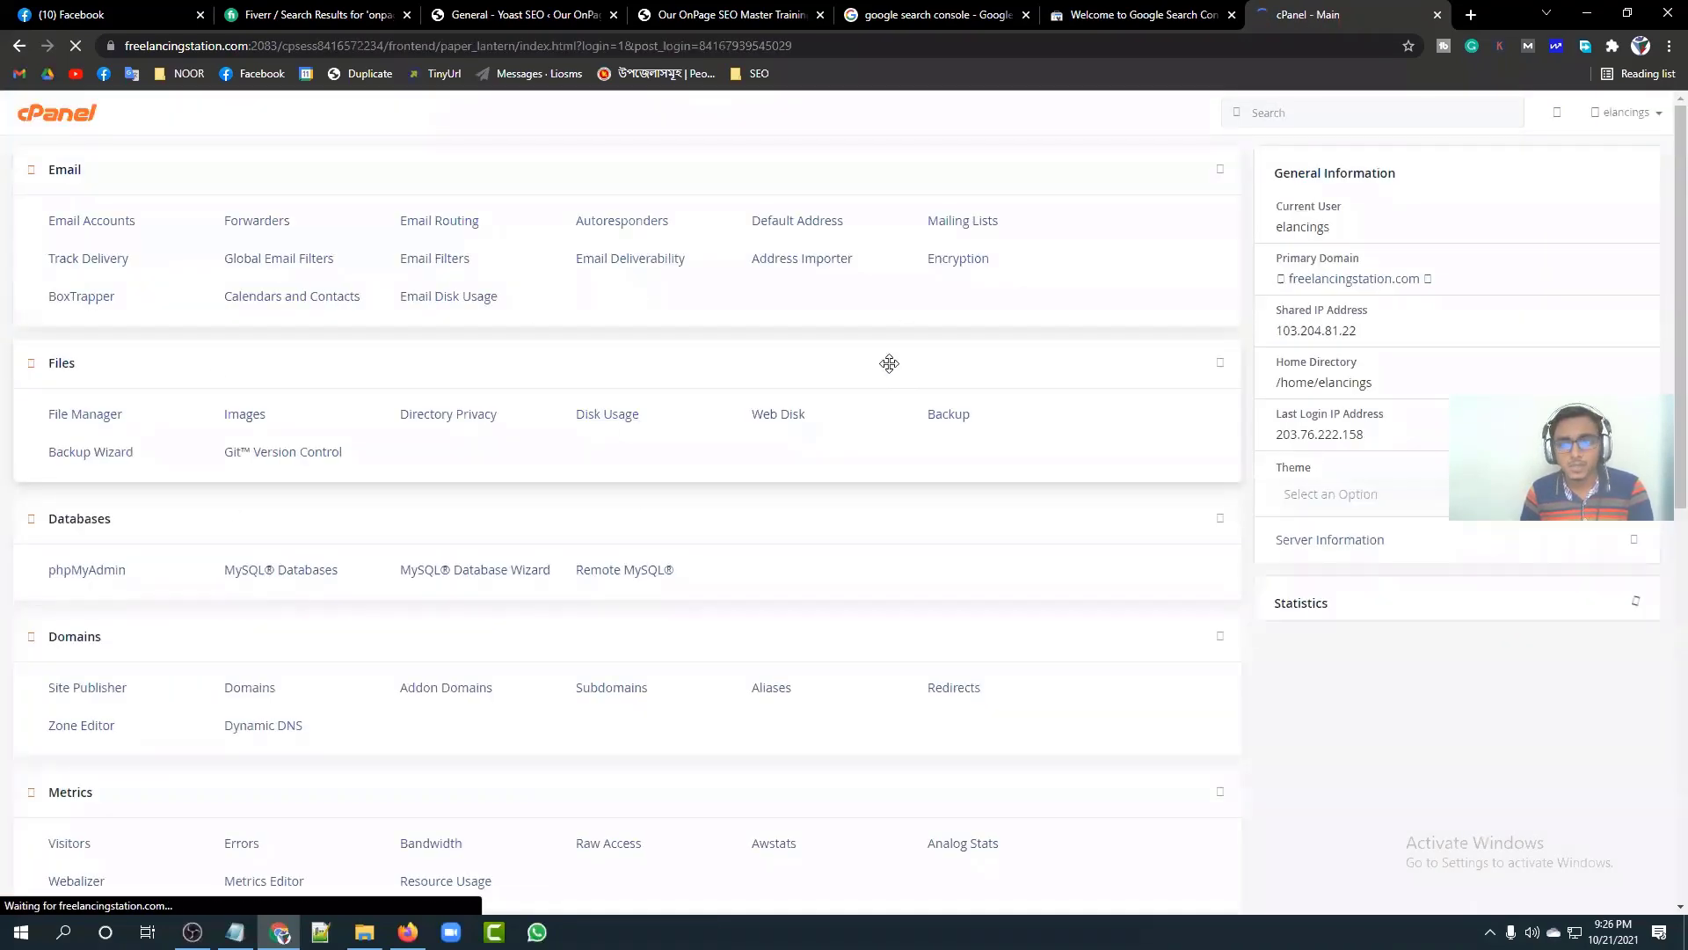
Step: Look through the cPanel tools and open the File Manager
scroll(720, 399, "down", 5)
scroll(721, 399, "down", 6)
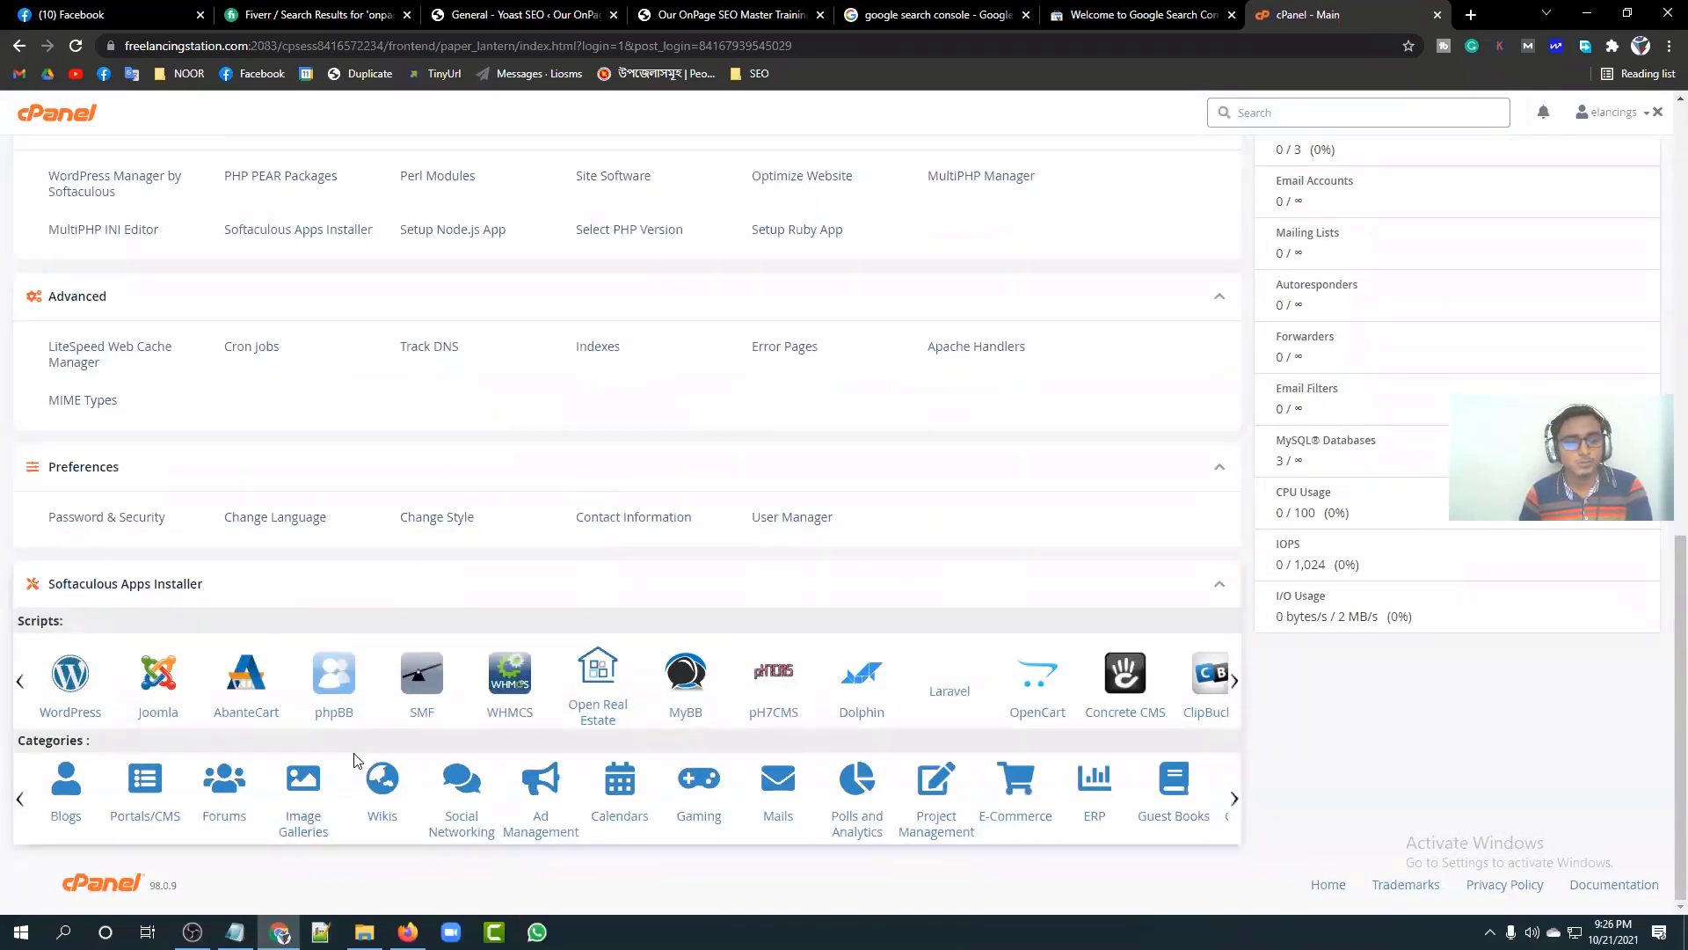
scroll(703, 606, "up", 10)
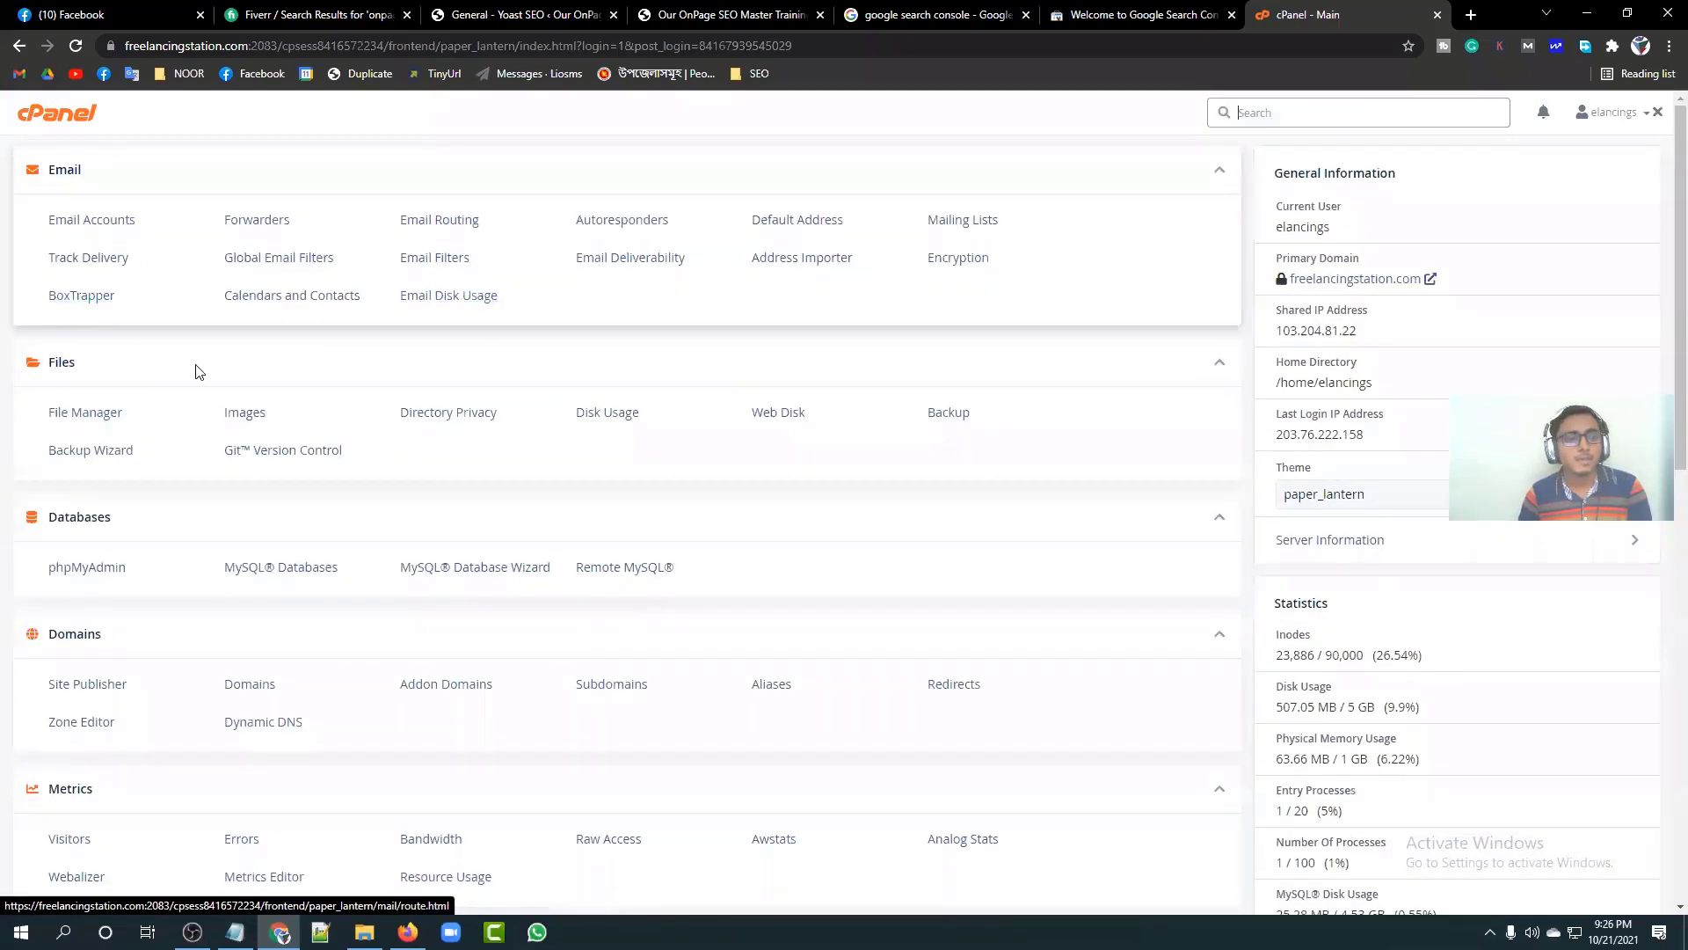
left_click(83, 412)
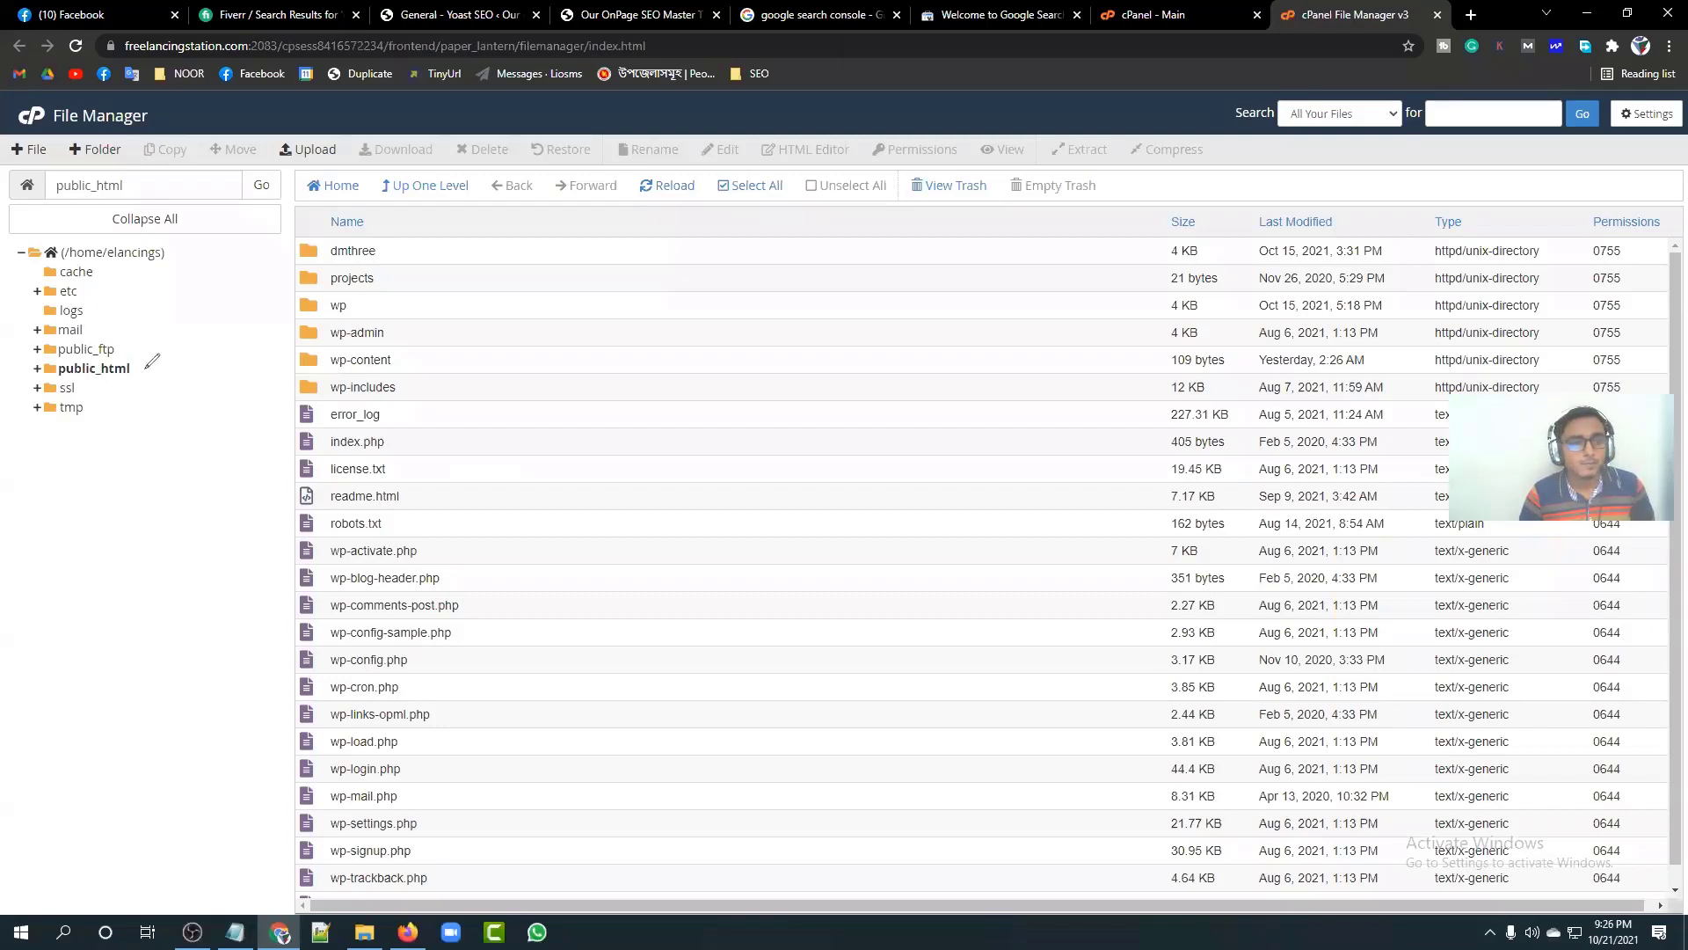
Step: Draw red marks around the public_html folder and an arrow down its file list, and clear the drawings
key("ctrl+2")
left_click_drag(132, 358, 202, 373)
mouse_move(89, 356)
left_mouse_down()
mouse_move(18, 360)
mouse_move(119, 384)
mouse_move(189, 370)
left_mouse_up()
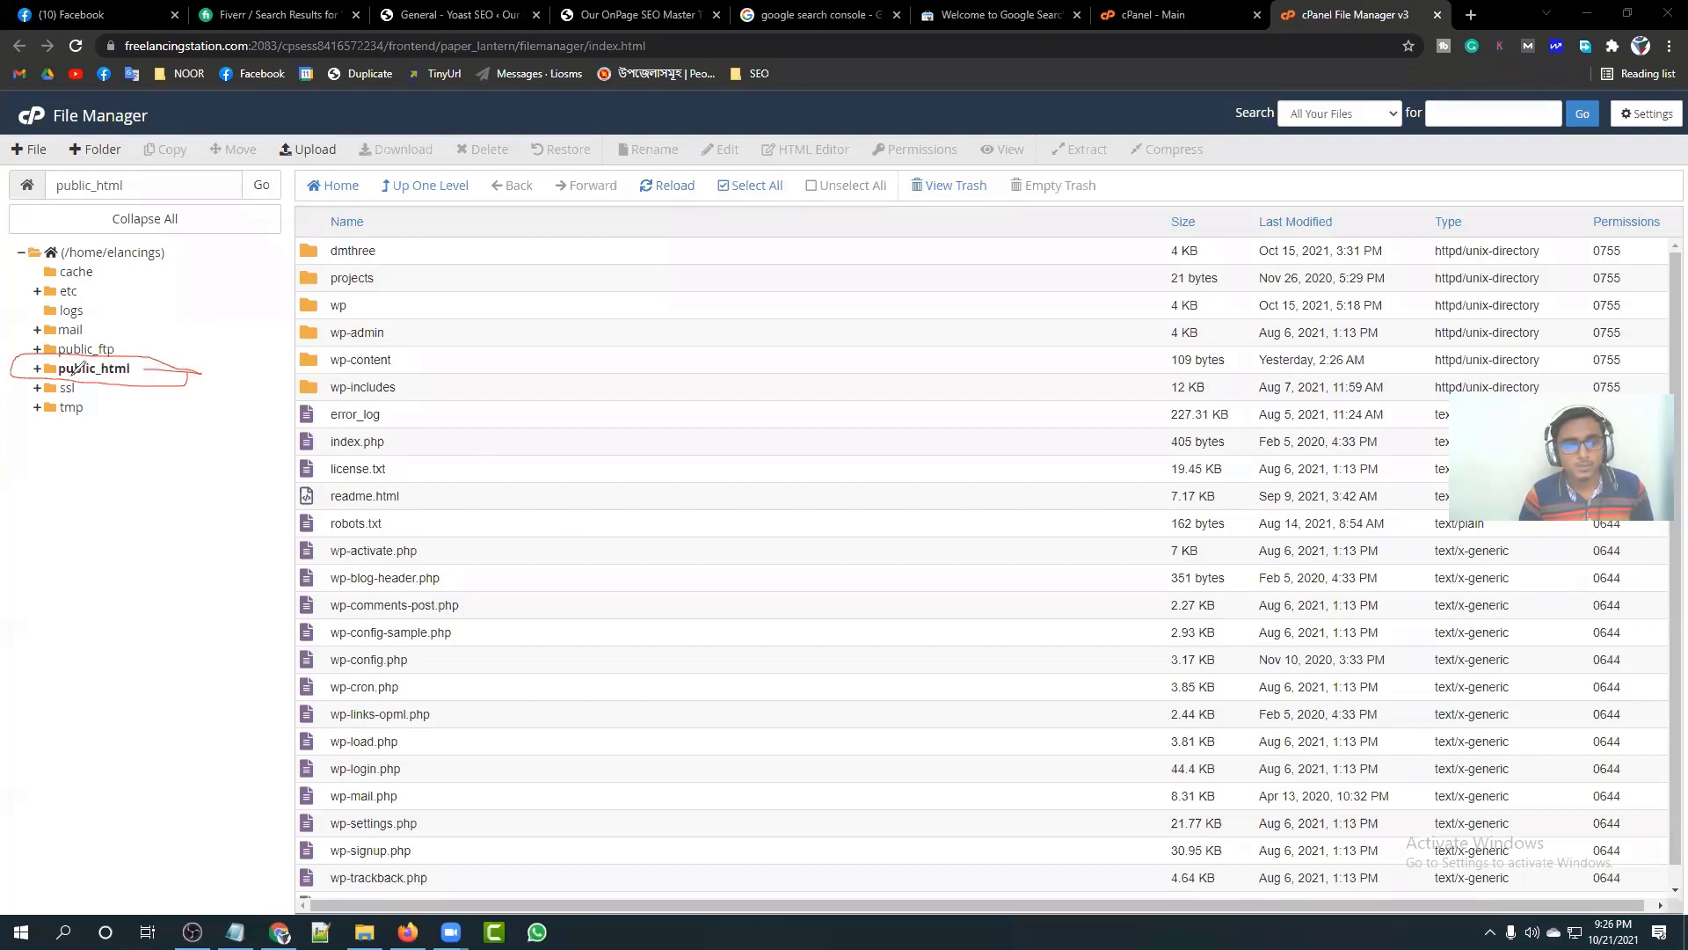
mouse_move(526, 225)
left_mouse_down()
mouse_move(531, 779)
mouse_move(557, 746)
left_mouse_up()
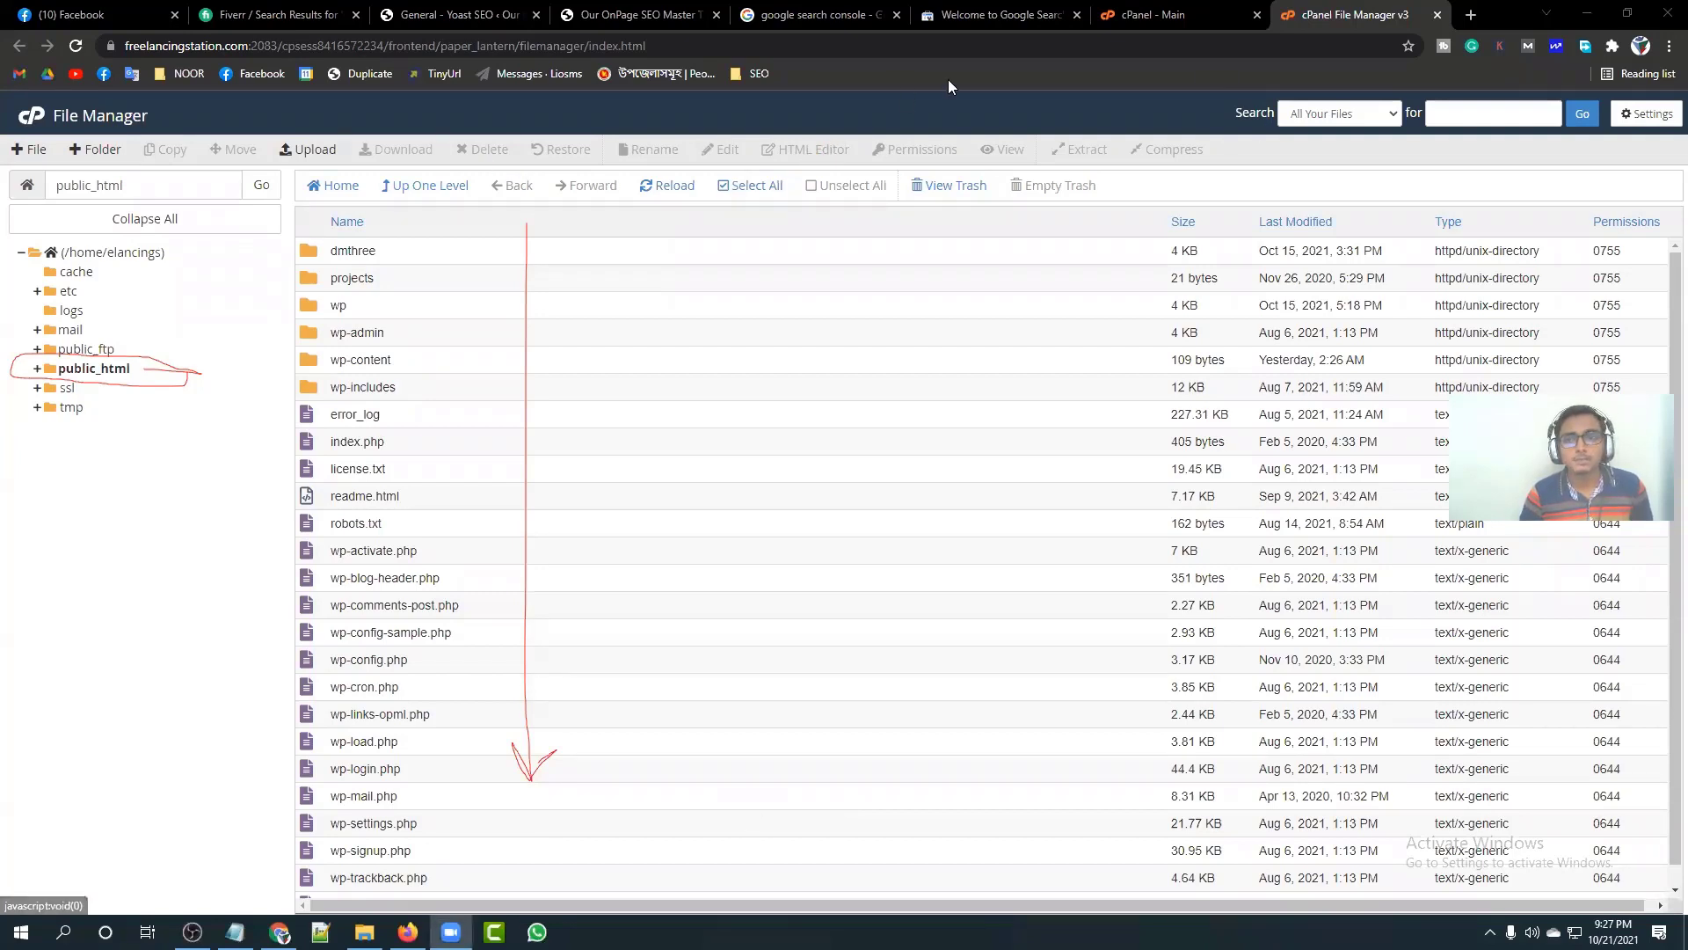
key("Escape")
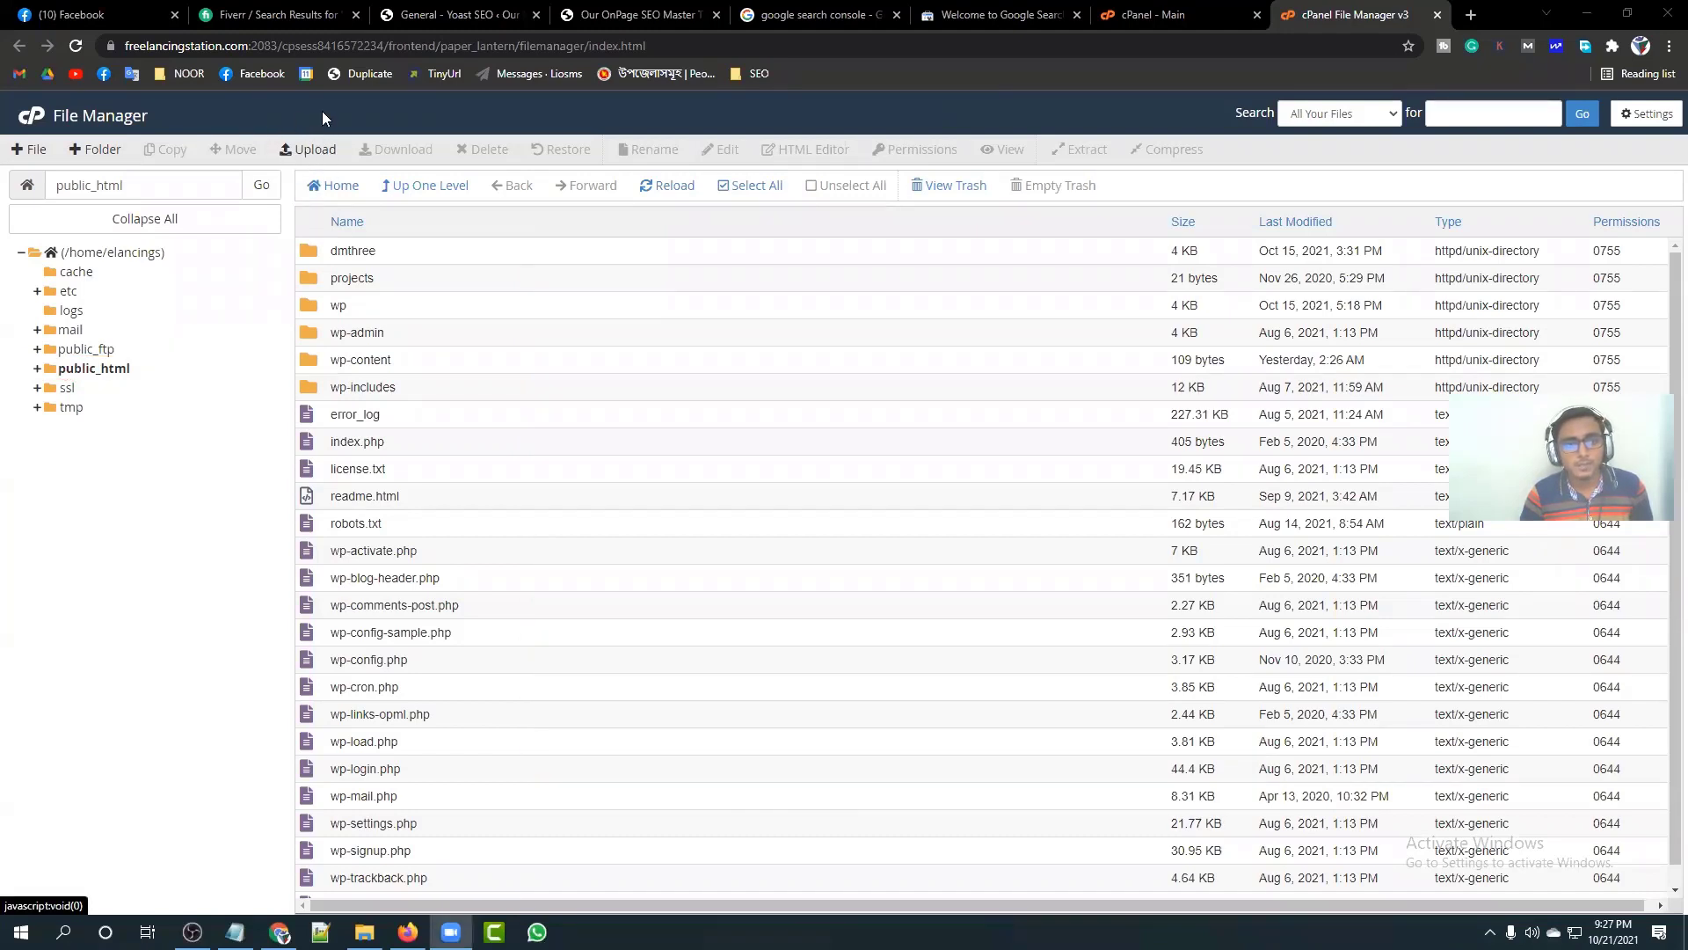
Step: Open the upload page for public_html and check it against the HTML verification file offered in Search Console
left_click(299, 151)
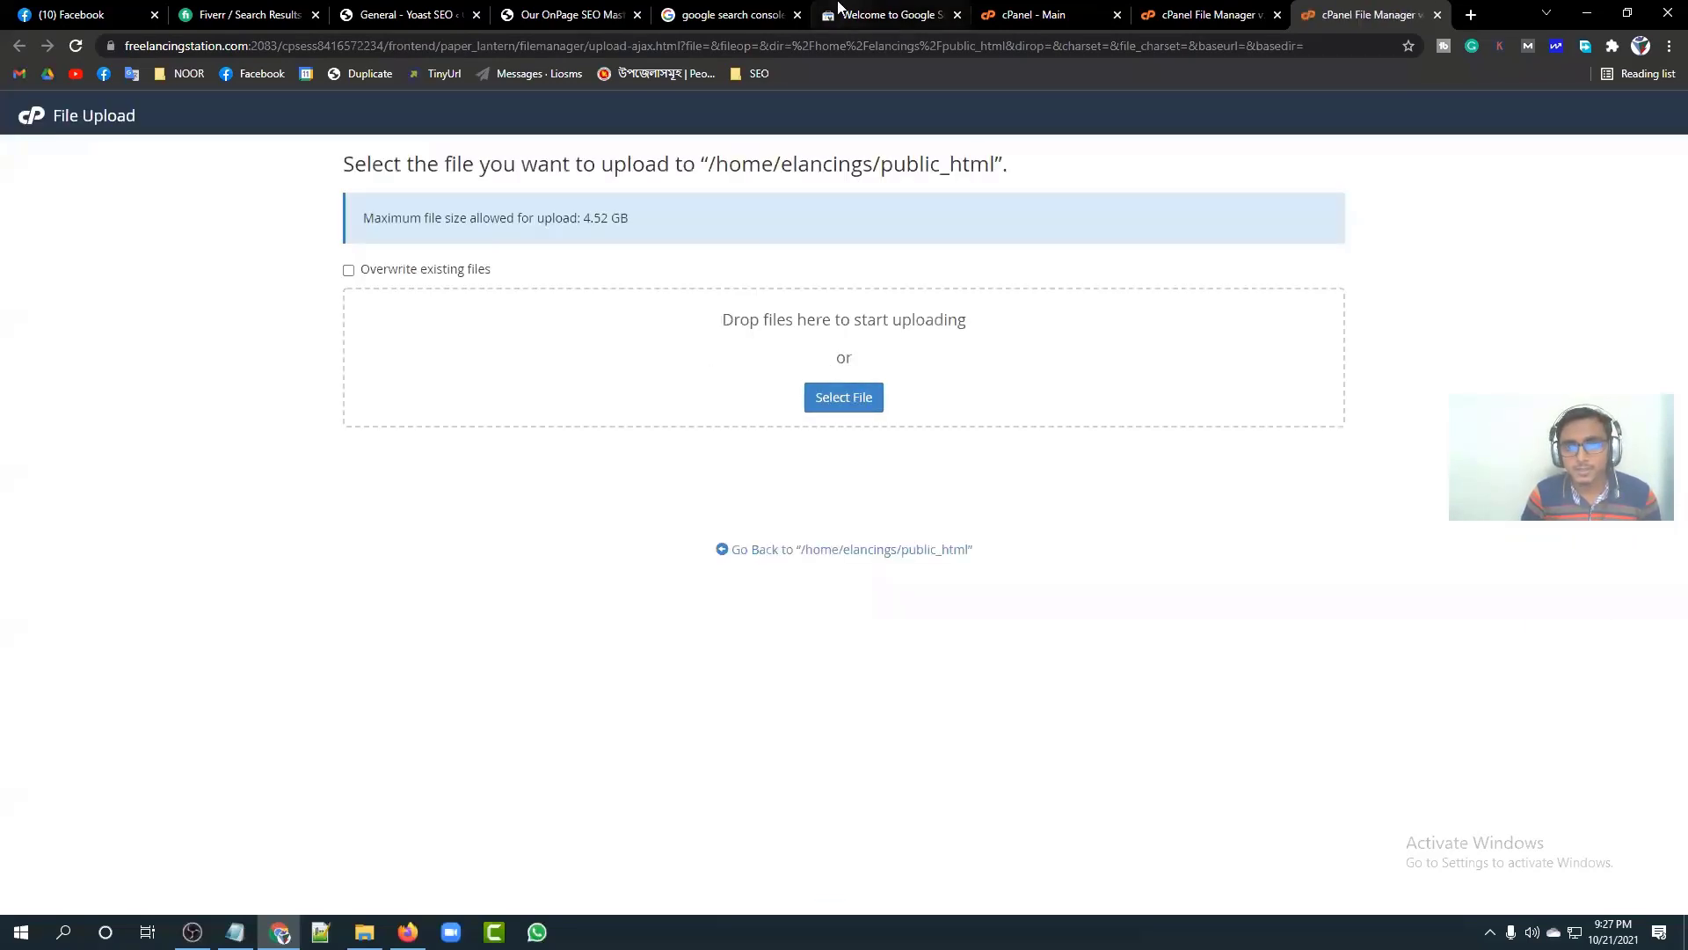
left_click(861, 24)
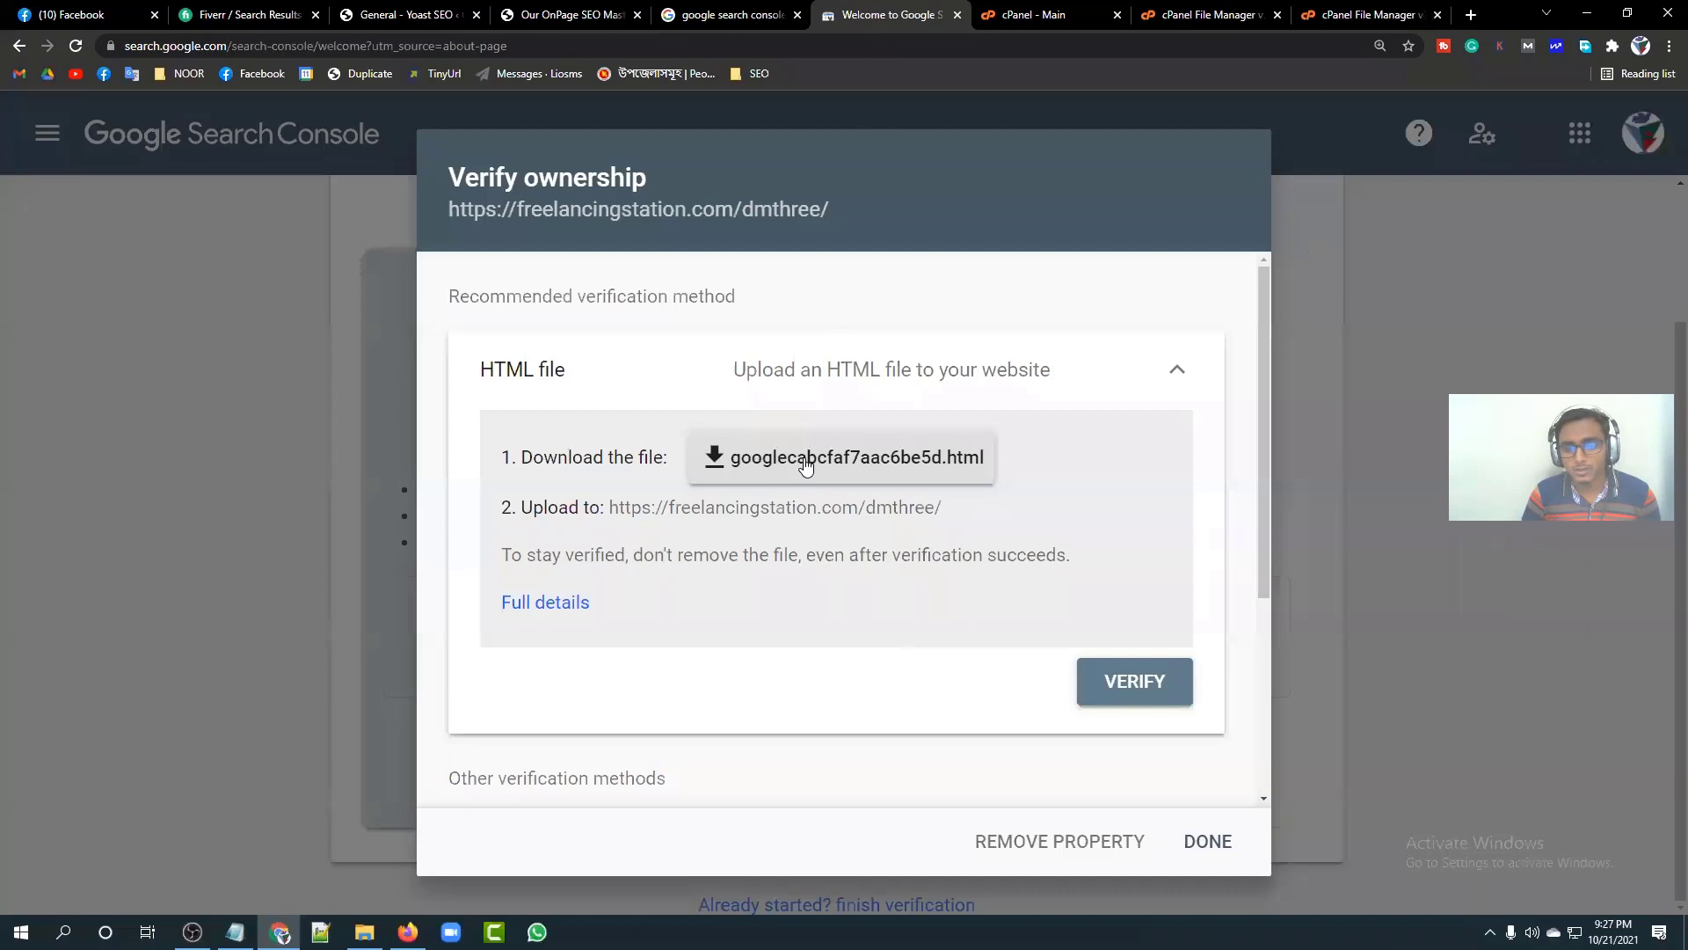
left_click(1345, 9)
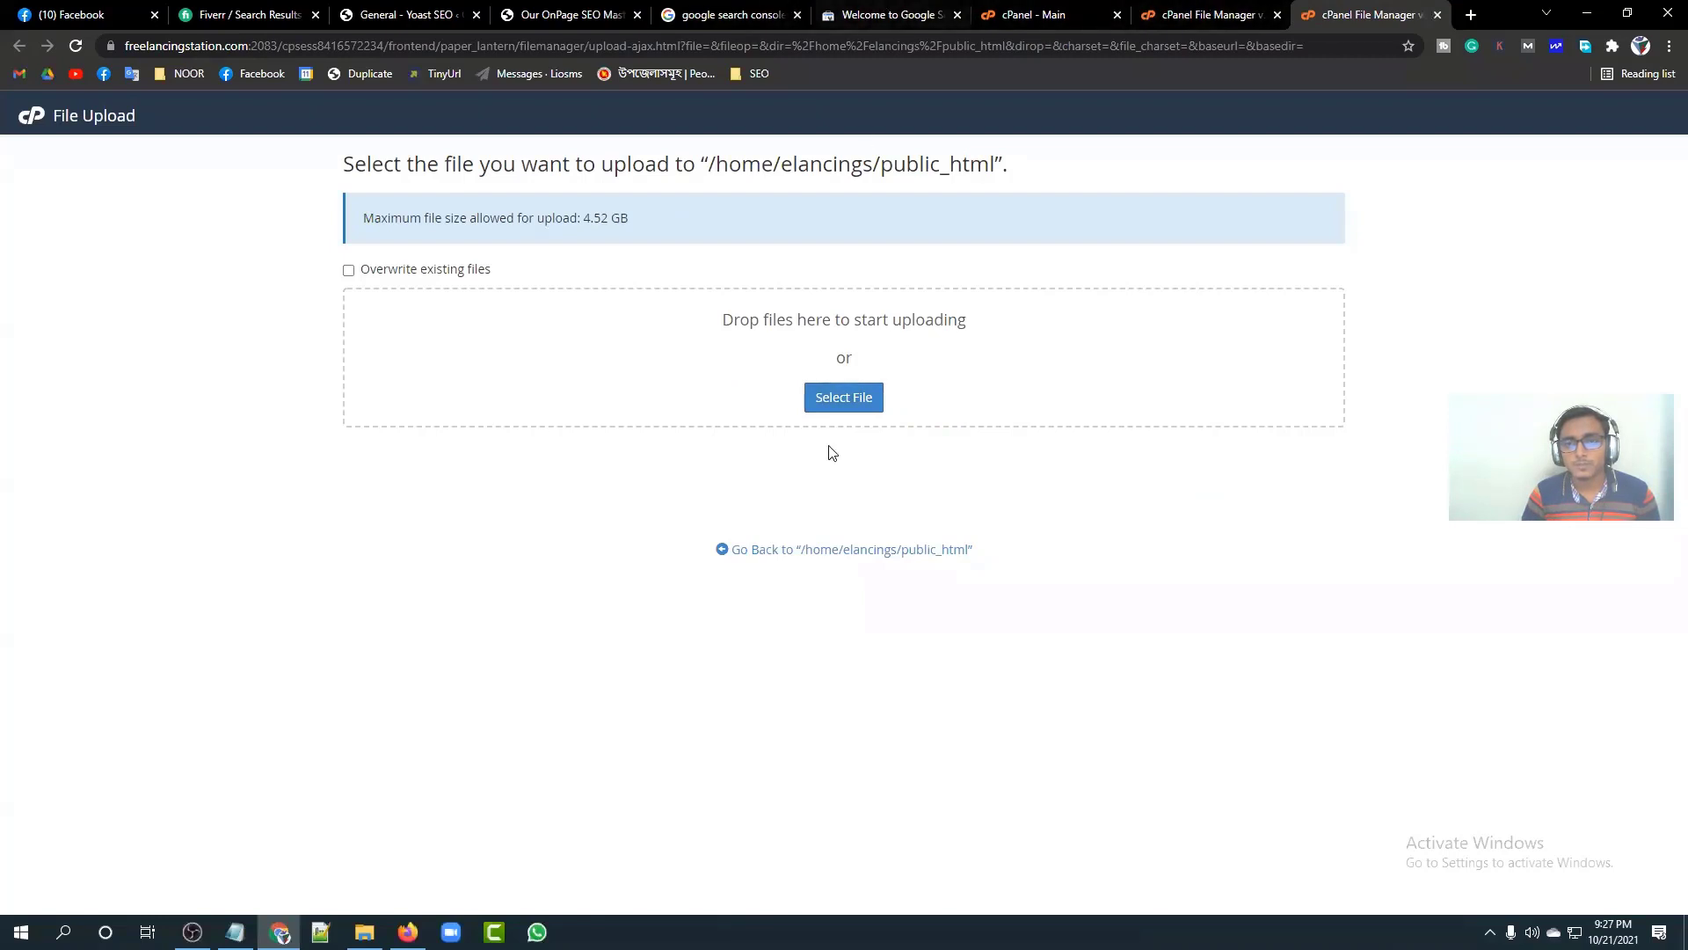
Step: Start uploading a sample PNG image to public_html, cancel the upload, and return to the folder's file list
left_click(842, 400)
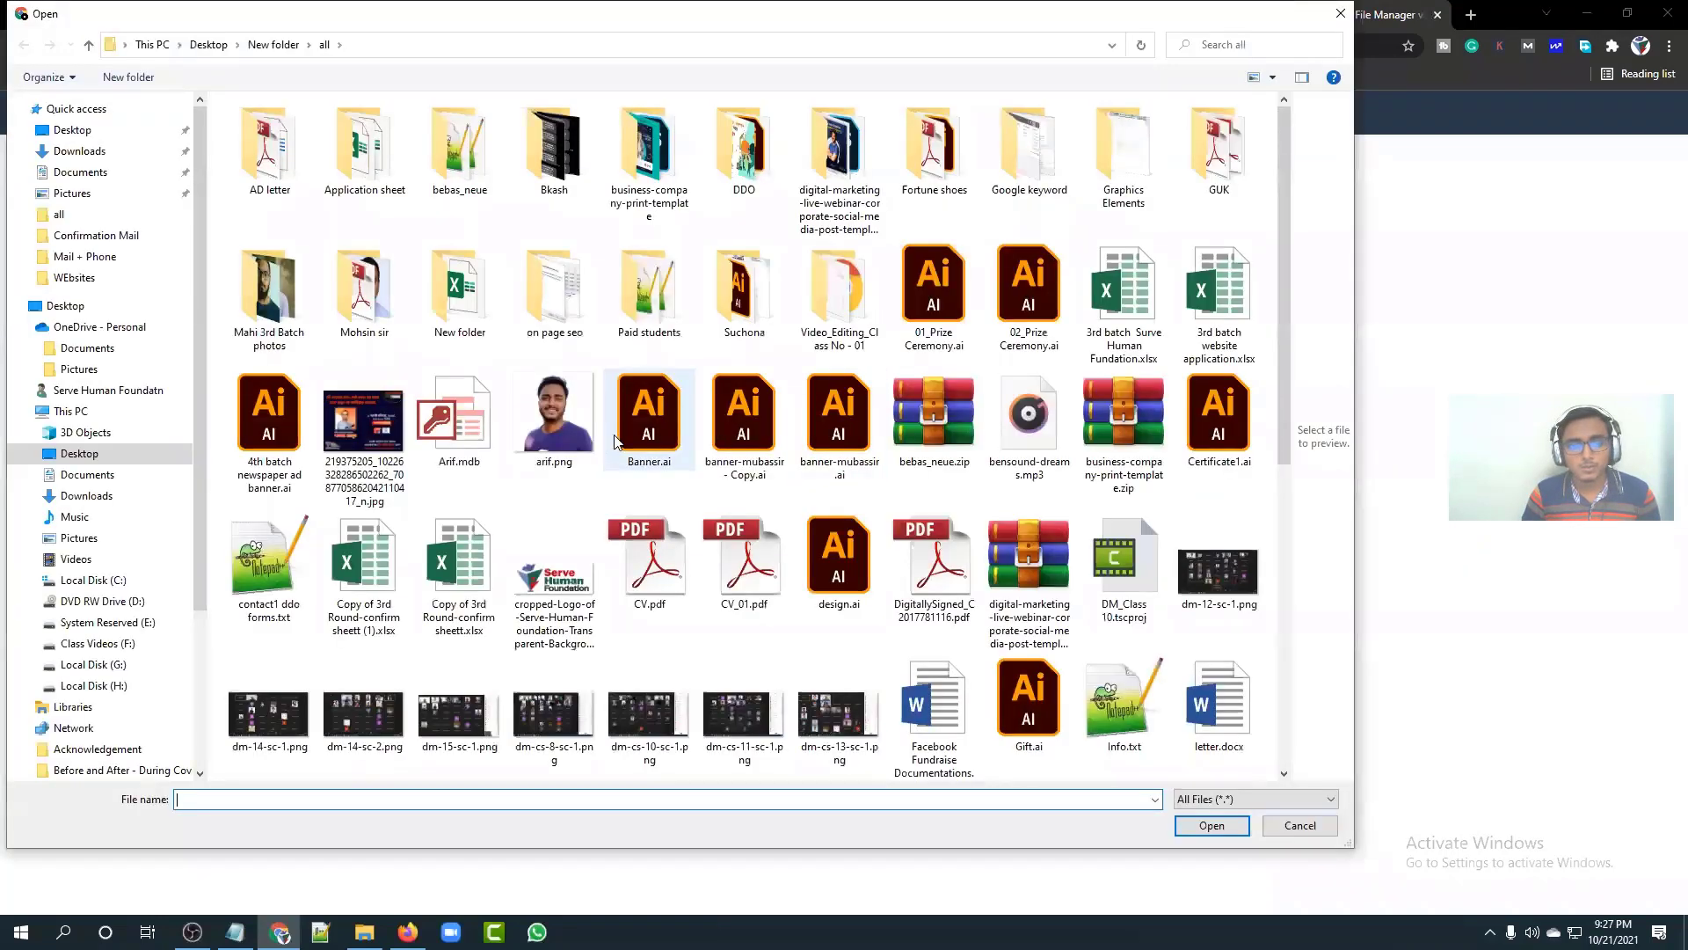
scroll(589, 440, "down", 3)
scroll(589, 440, "up", 3)
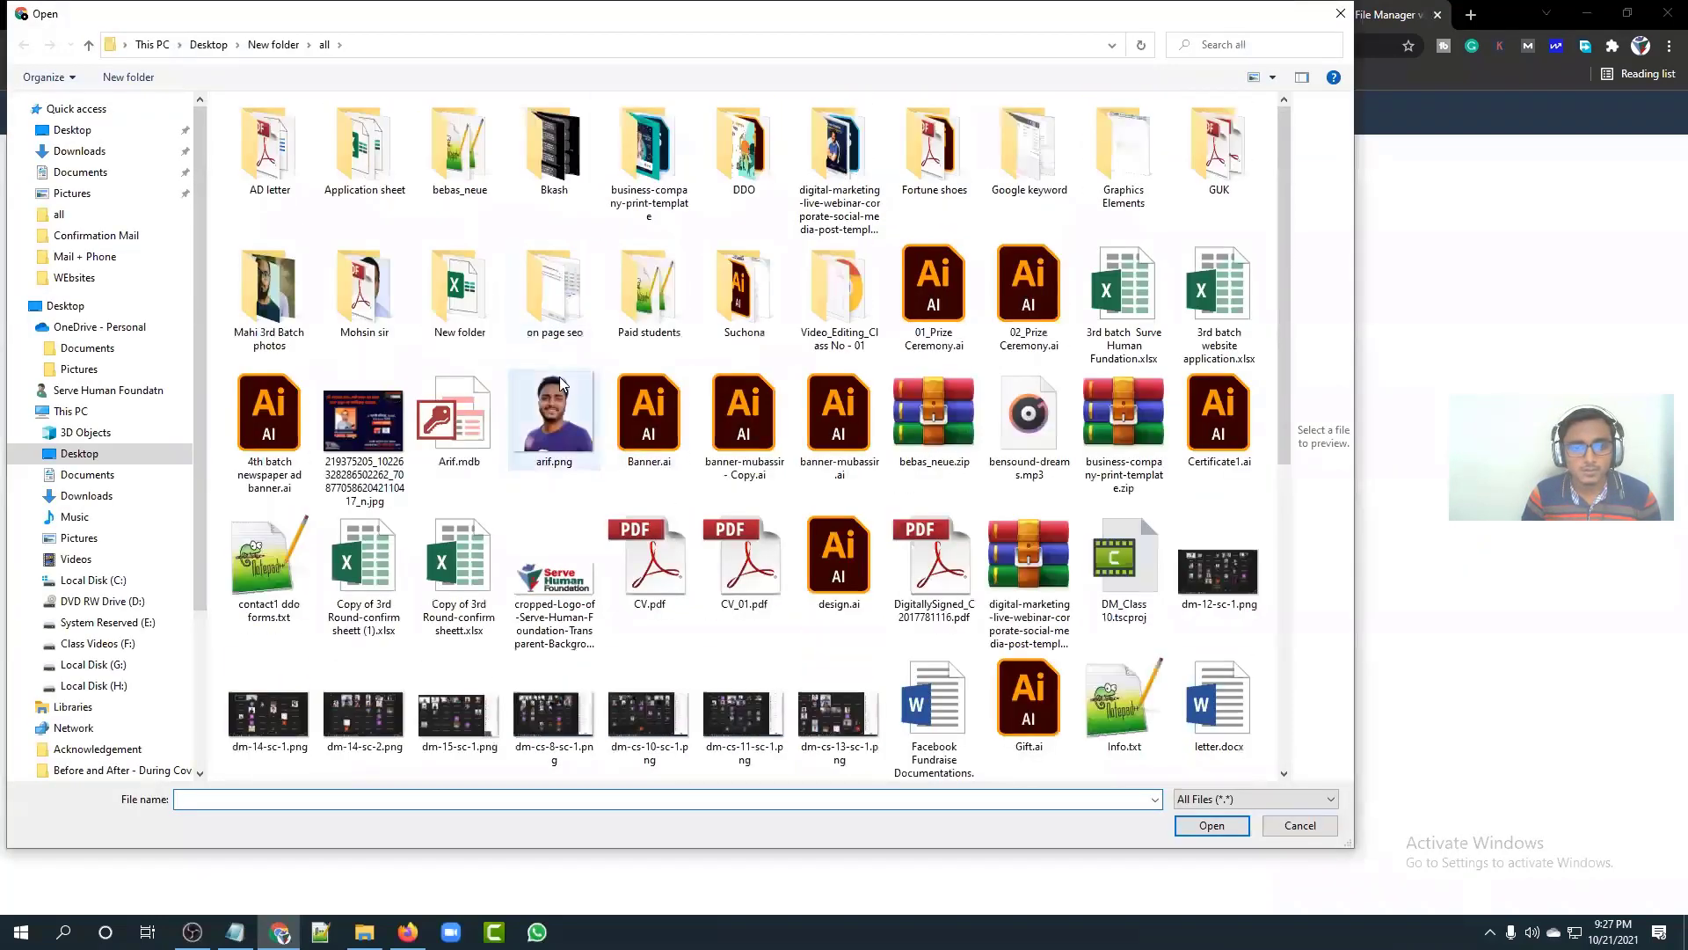
double_click(557, 420)
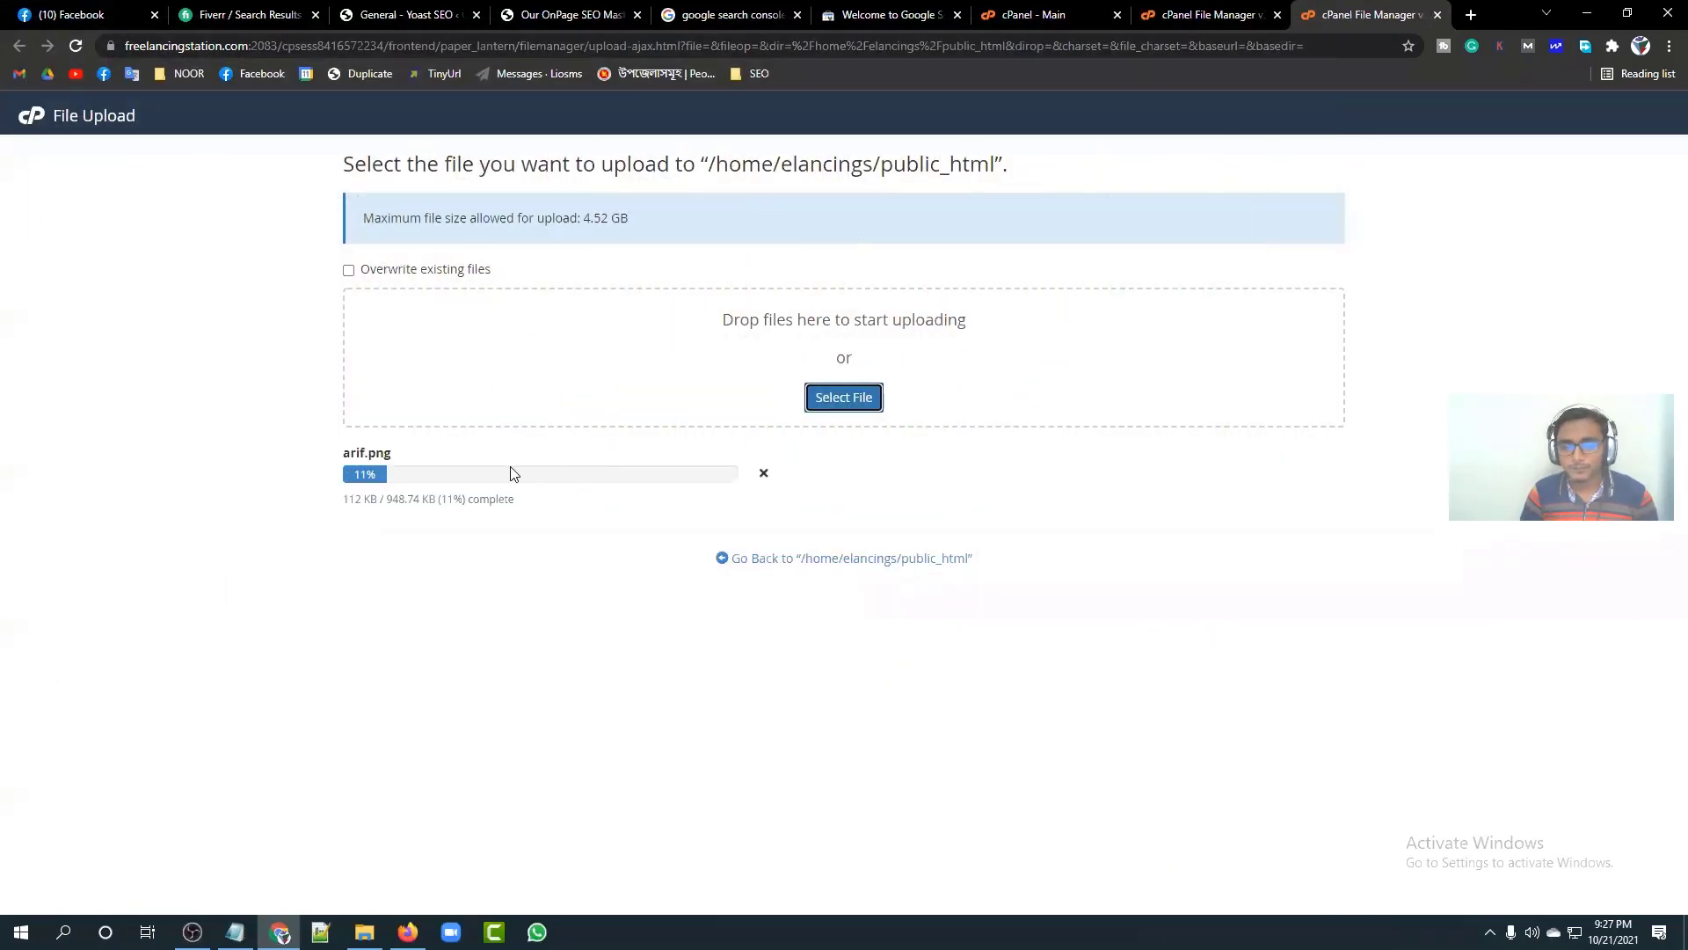
left_click(764, 473)
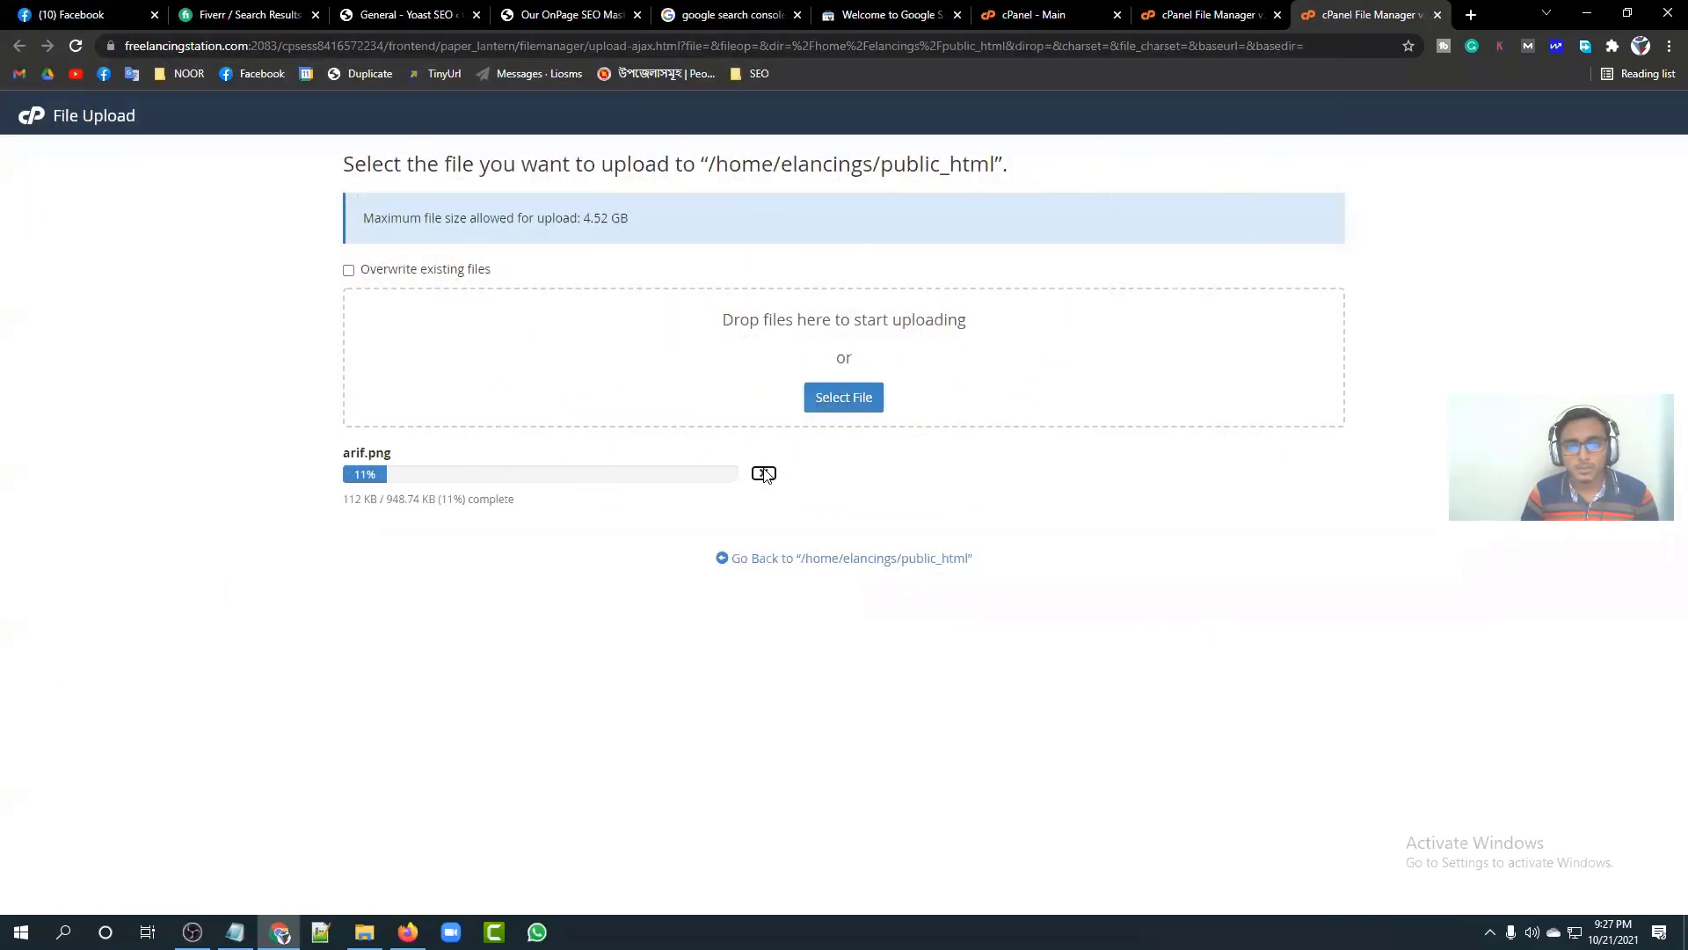
left_click(825, 557)
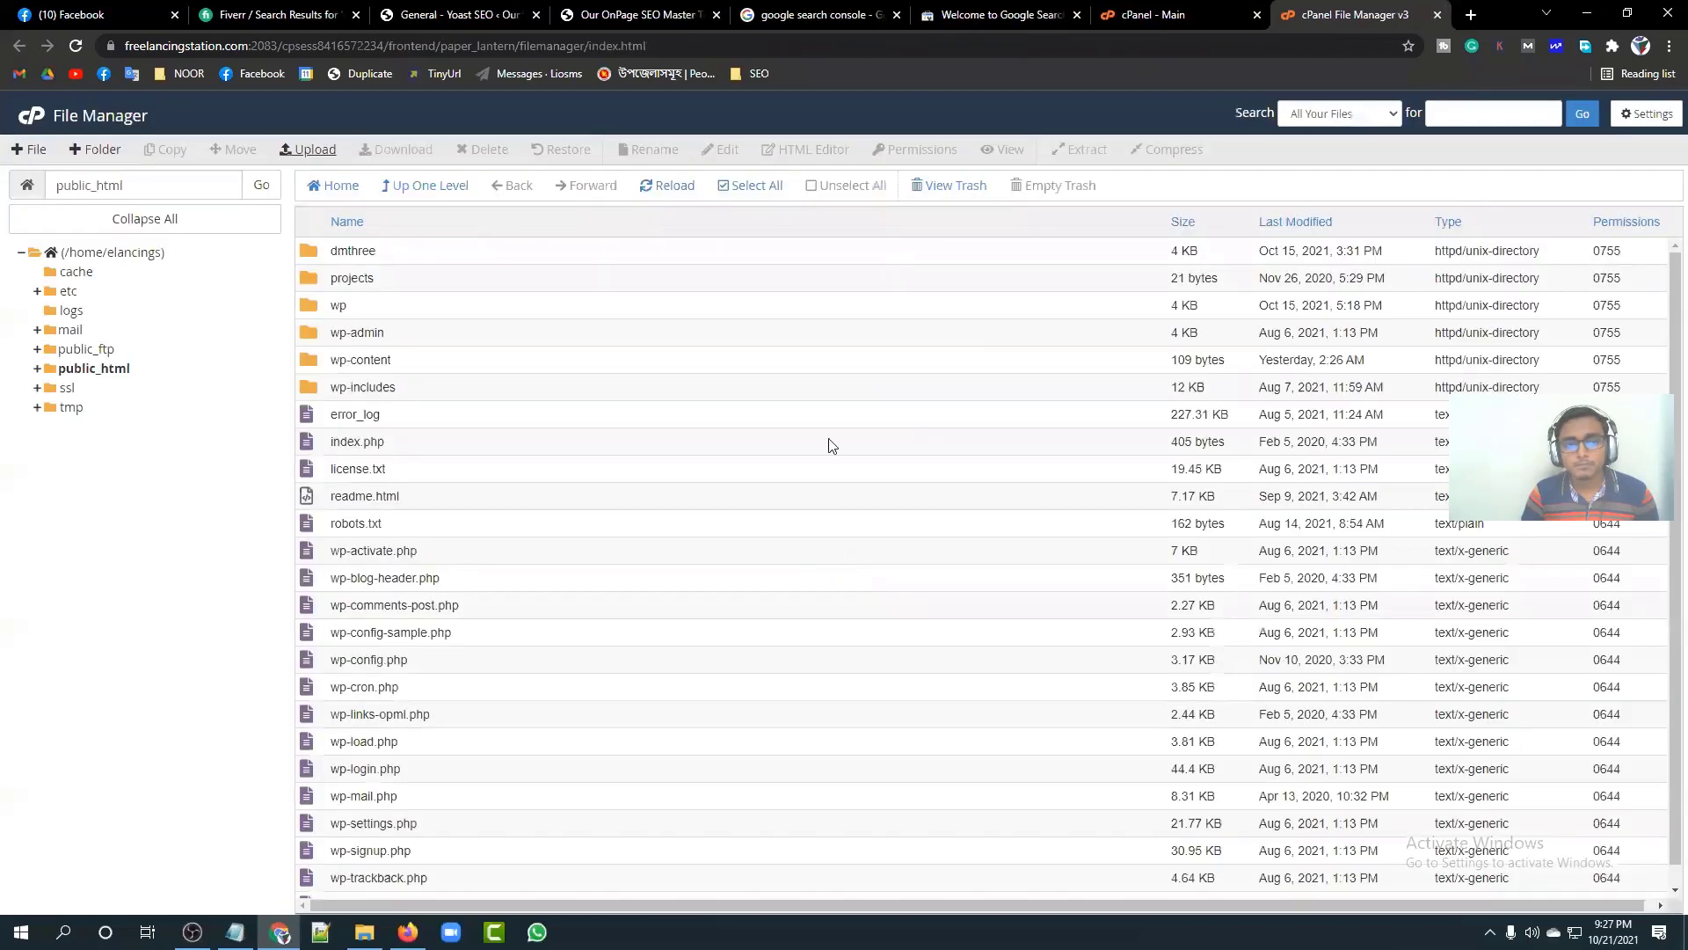
Step: Go to the other verification methods in Search Console, draw a red 2 beside HTML tag, and clear the drawing
left_click(1011, 15)
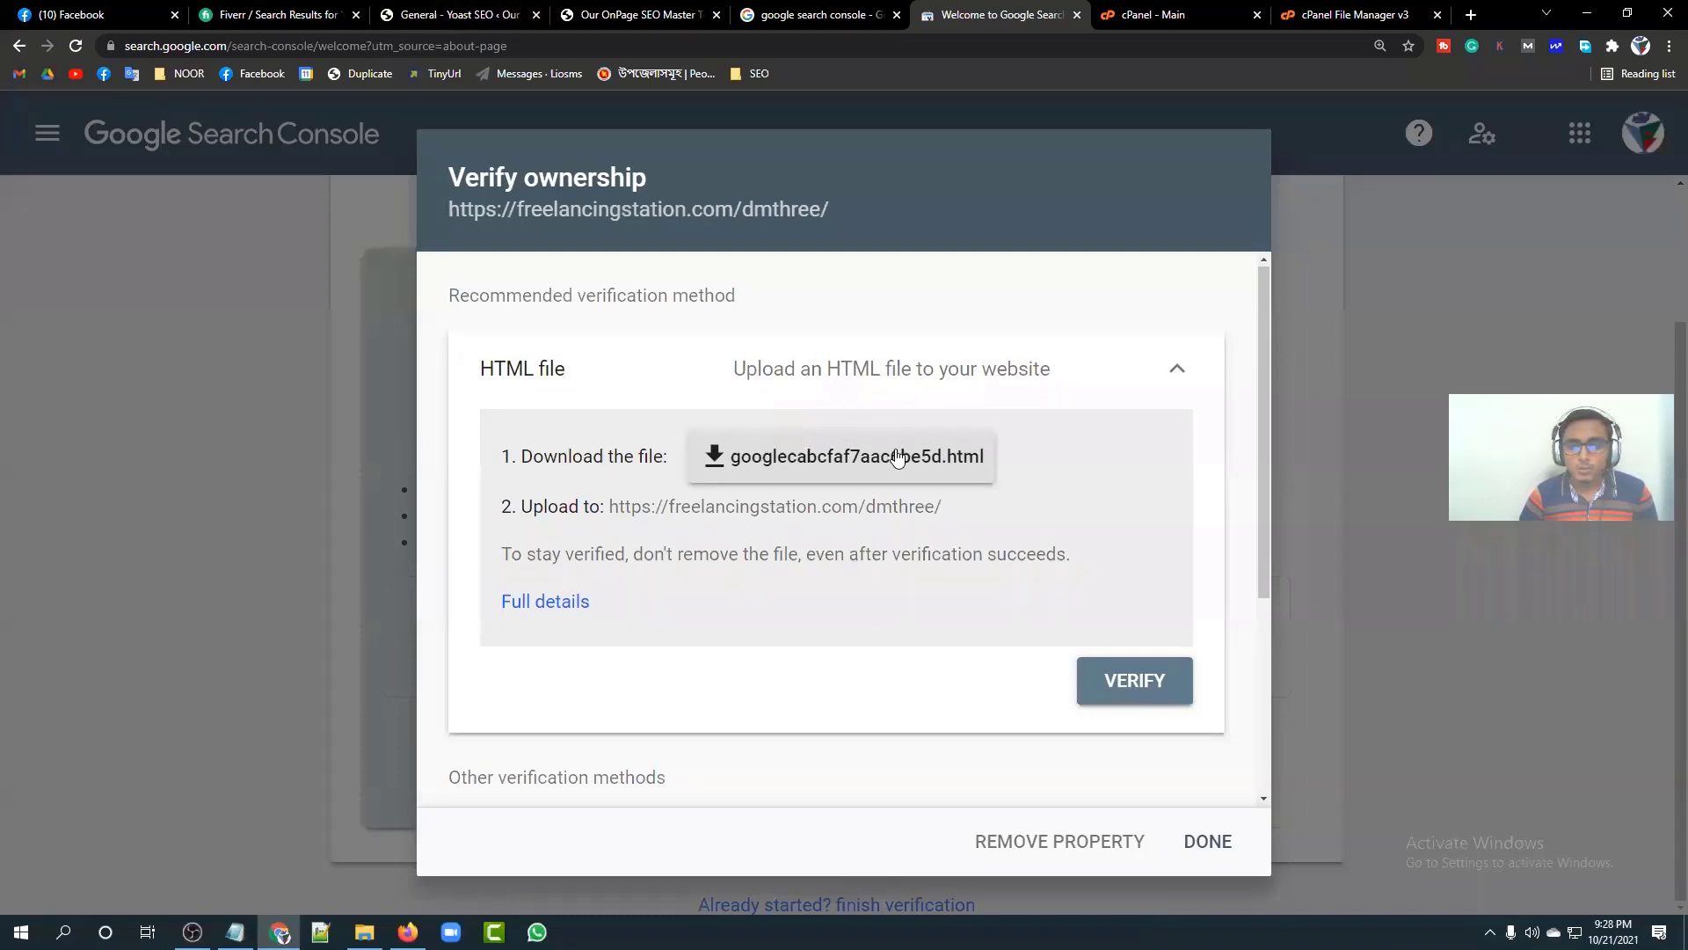
scroll(897, 458, "down", 4)
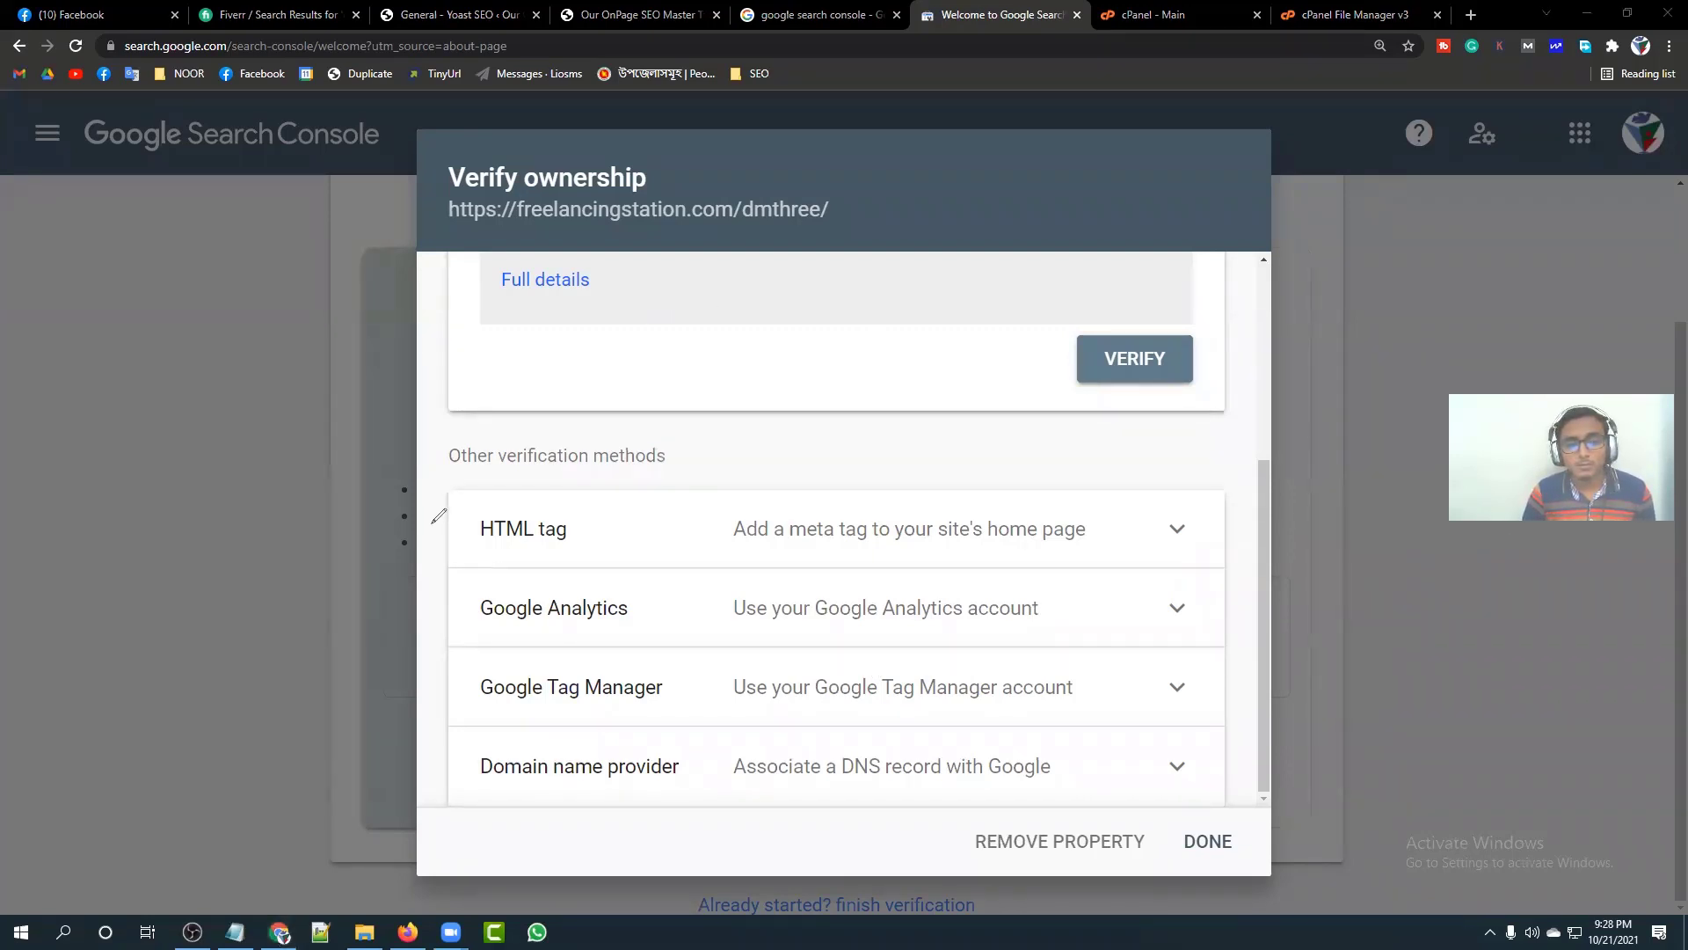
mouse_move(432, 524)
left_mouse_down()
mouse_move(435, 539)
mouse_move(461, 530)
left_mouse_up()
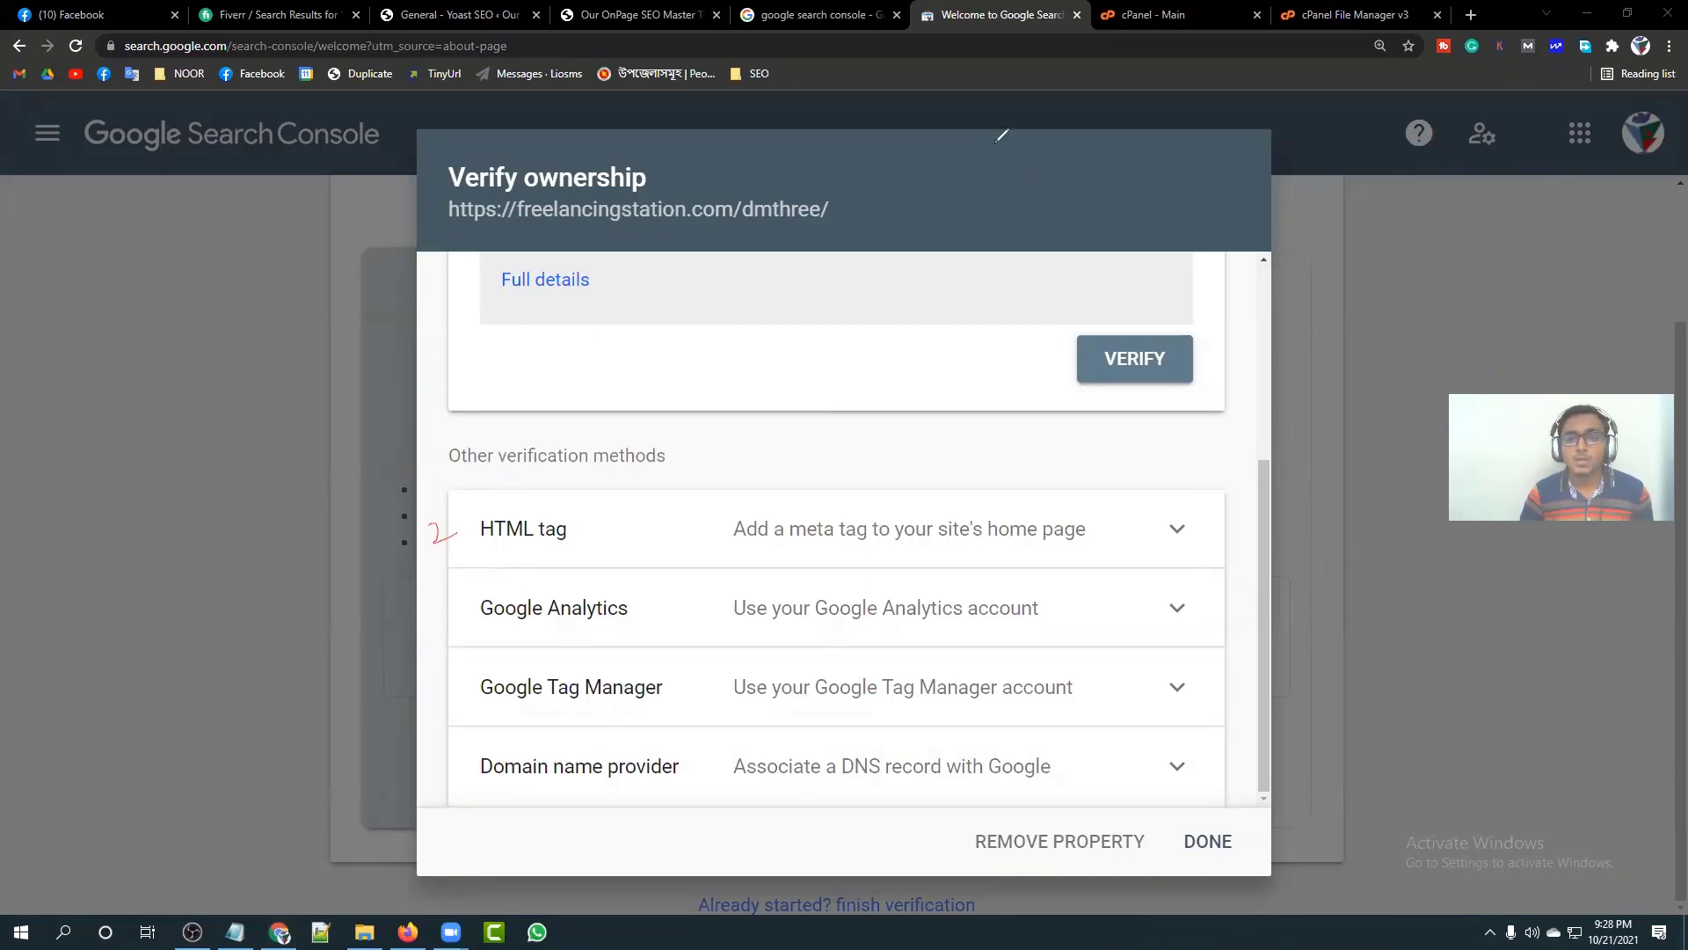
key("e")
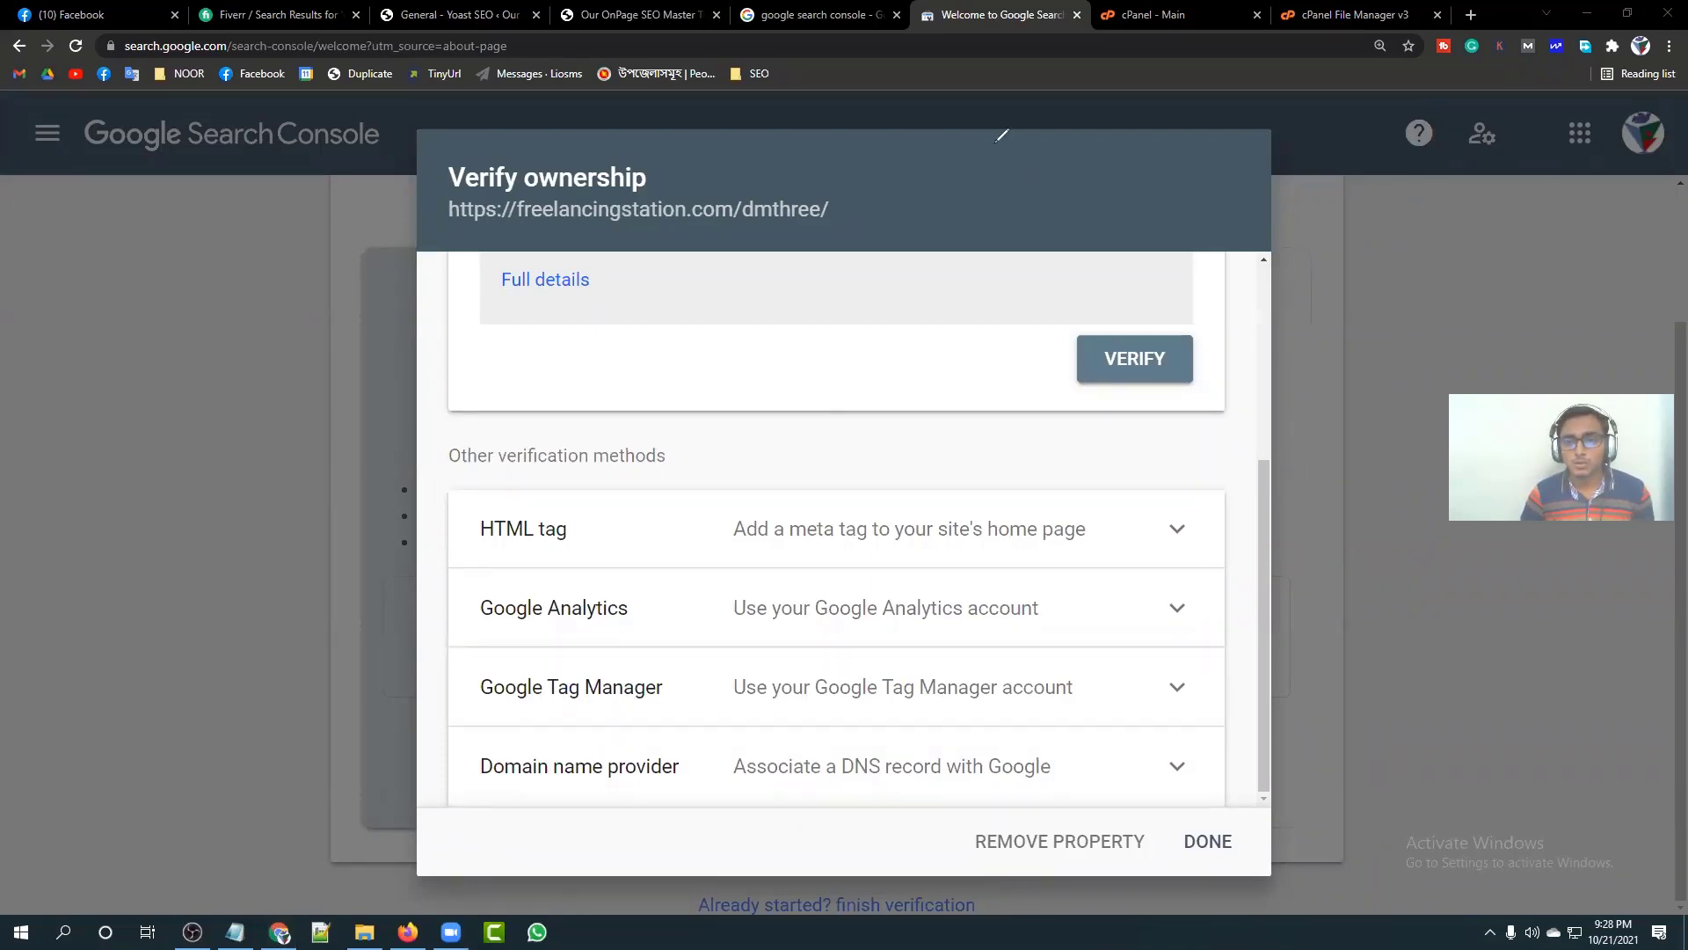
key("Escape")
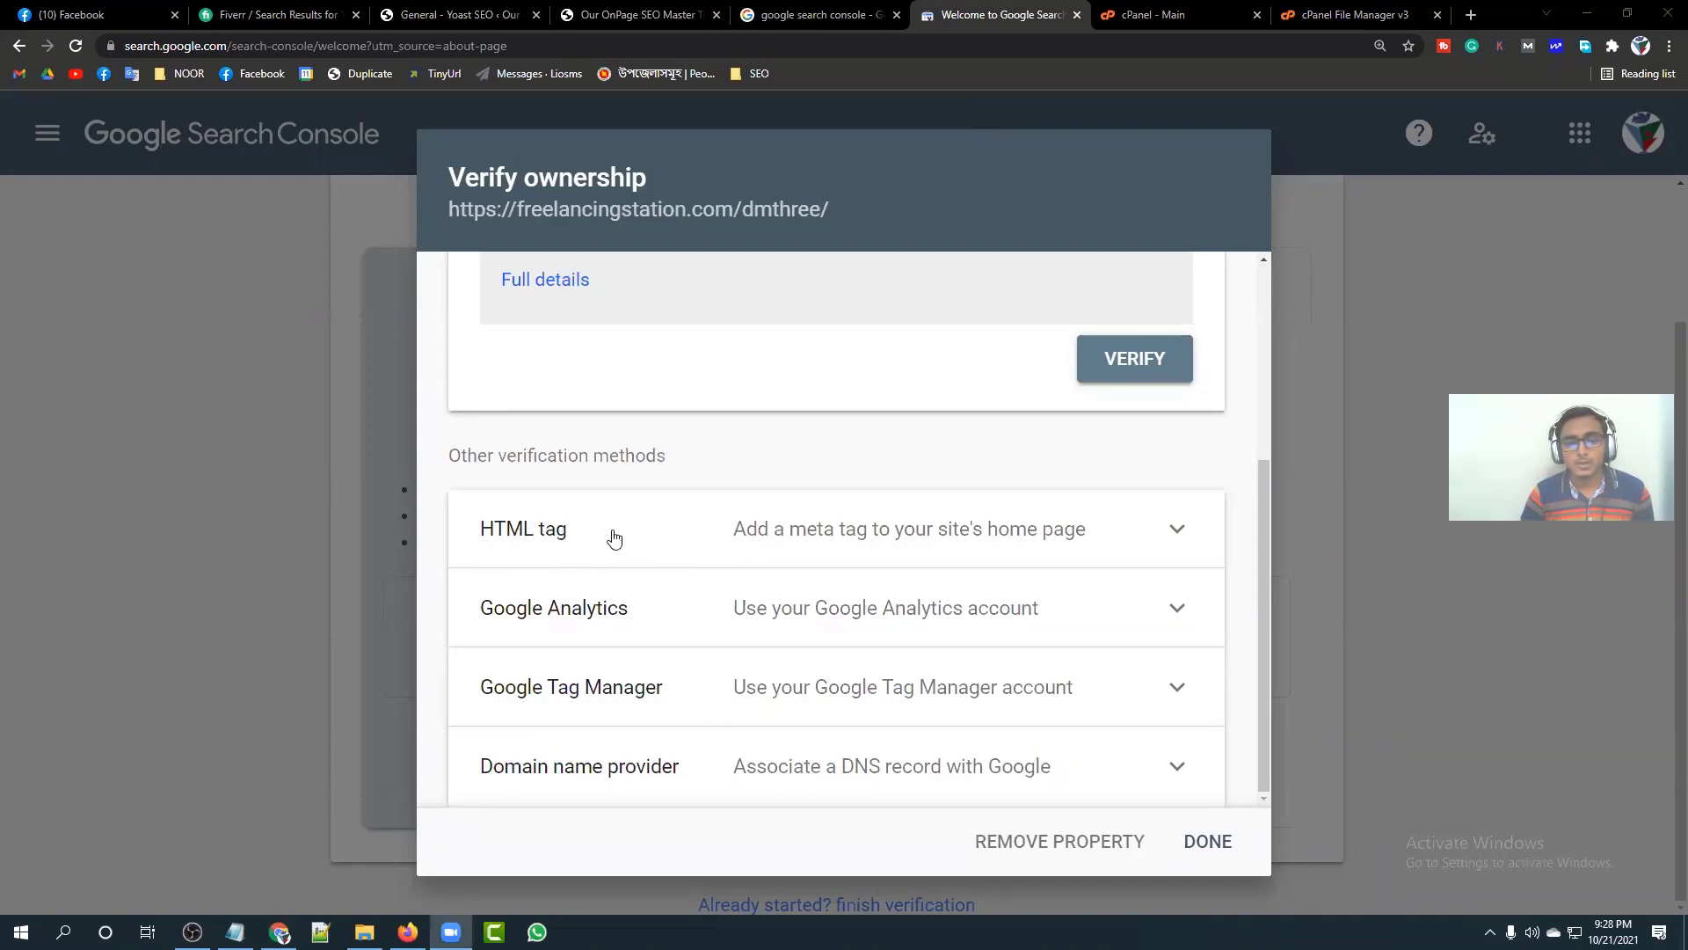
Step: Expand the HTML tag verification method, outline its meta tag instruction in red, and clear the drawing
left_click(1124, 534)
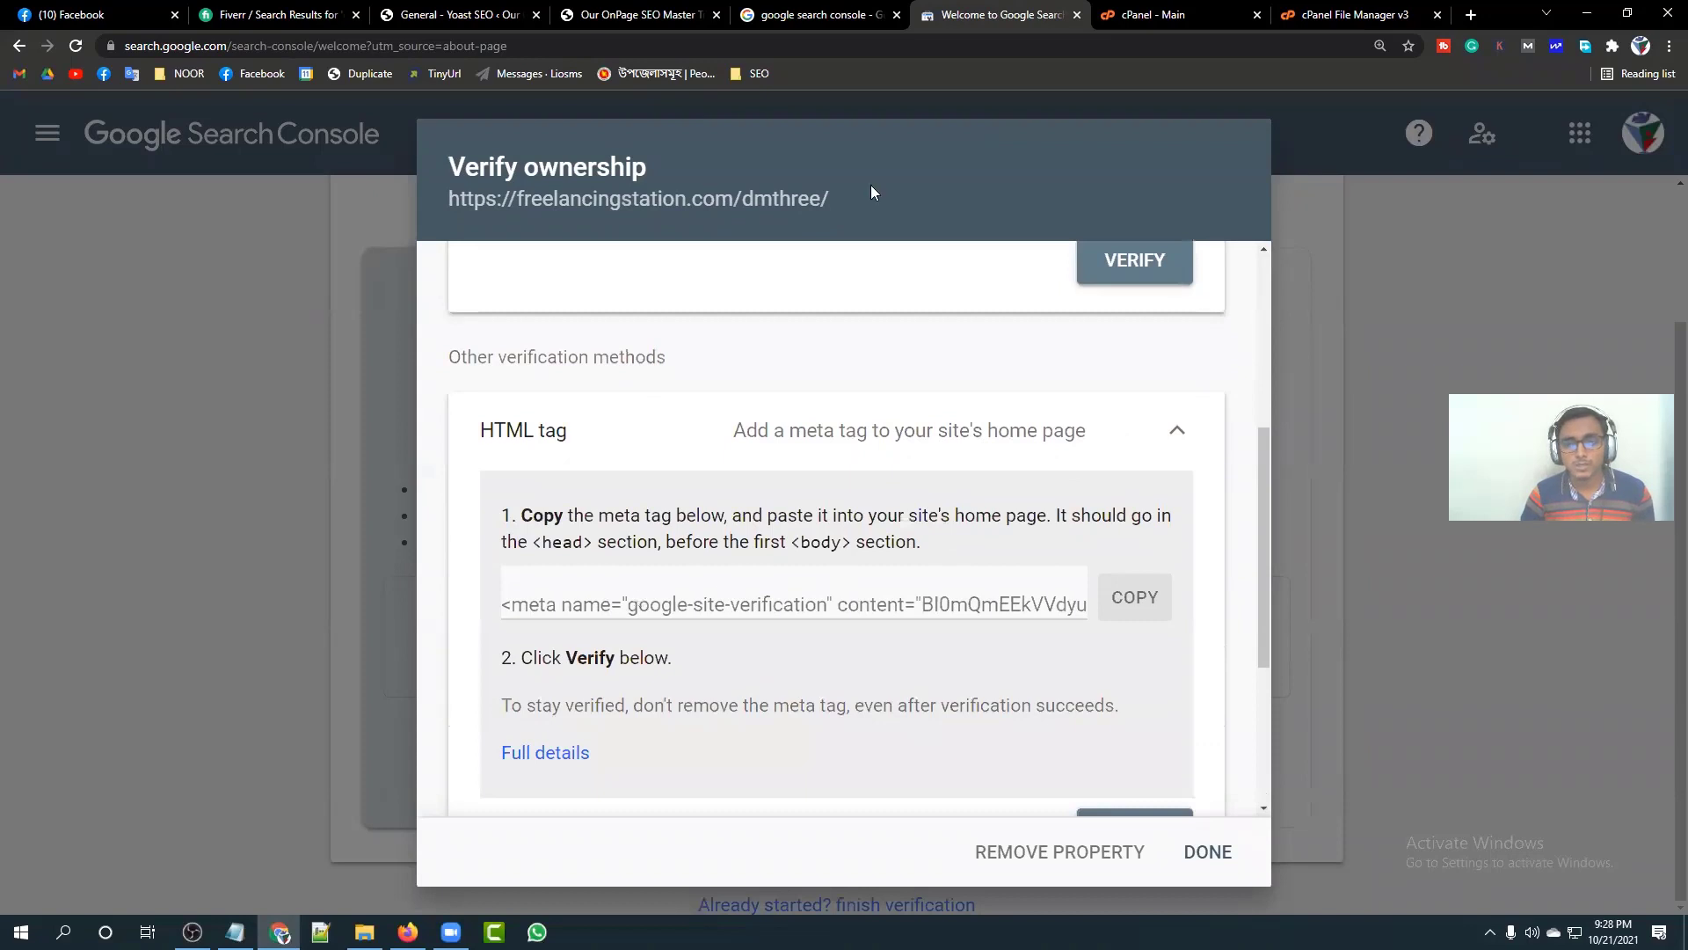
left_click(1018, 84)
mouse_move(470, 559)
left_mouse_down()
mouse_move(475, 629)
mouse_move(912, 633)
left_mouse_up()
mouse_move(1043, 630)
left_mouse_down()
mouse_move(1207, 626)
mouse_move(1207, 480)
mouse_move(492, 486)
mouse_move(472, 573)
left_mouse_up()
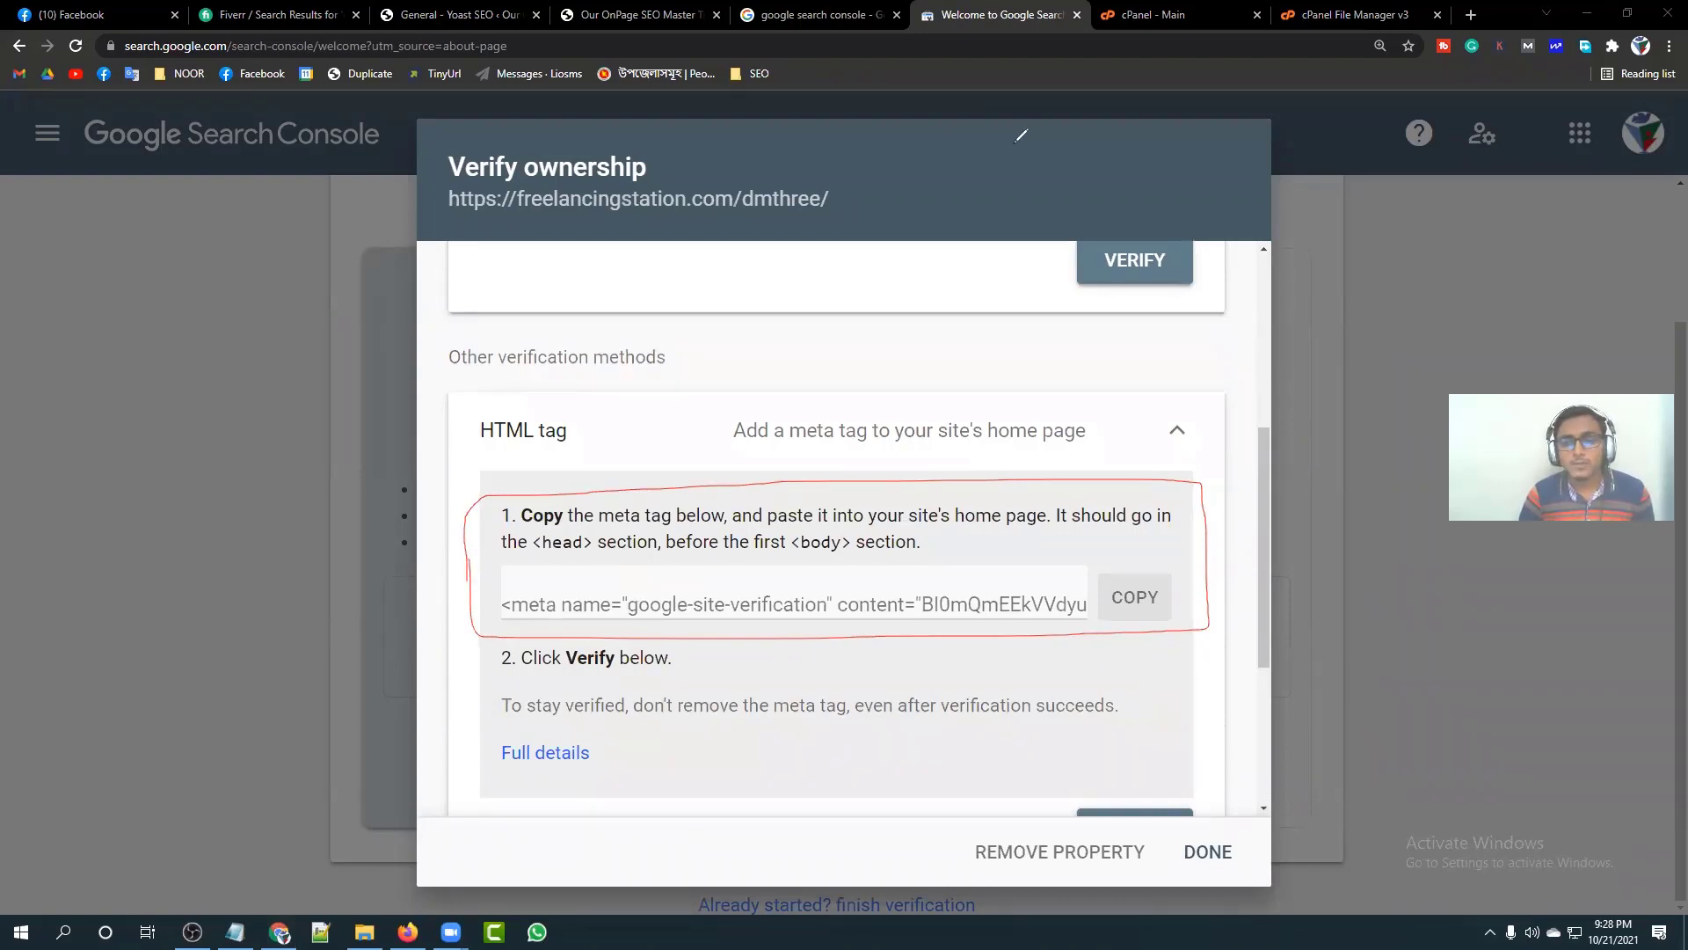
key("e")
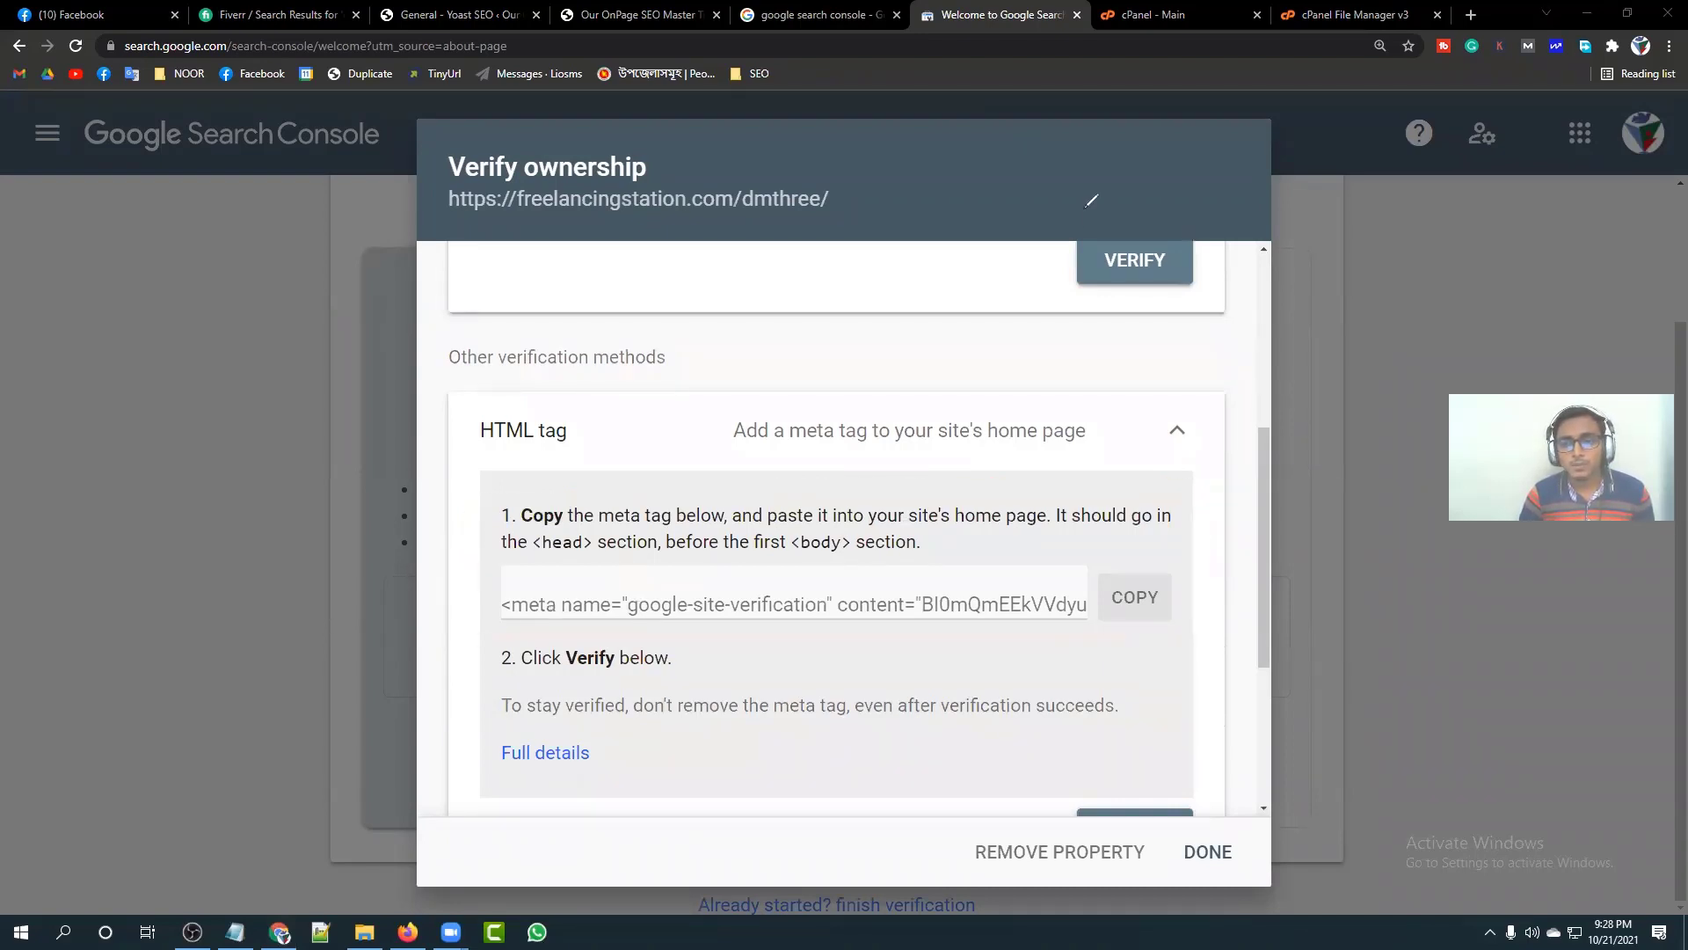
Step: Copy the google-site-verification meta tag and paste it into the Notepad note in place of the site address
left_click(1126, 598)
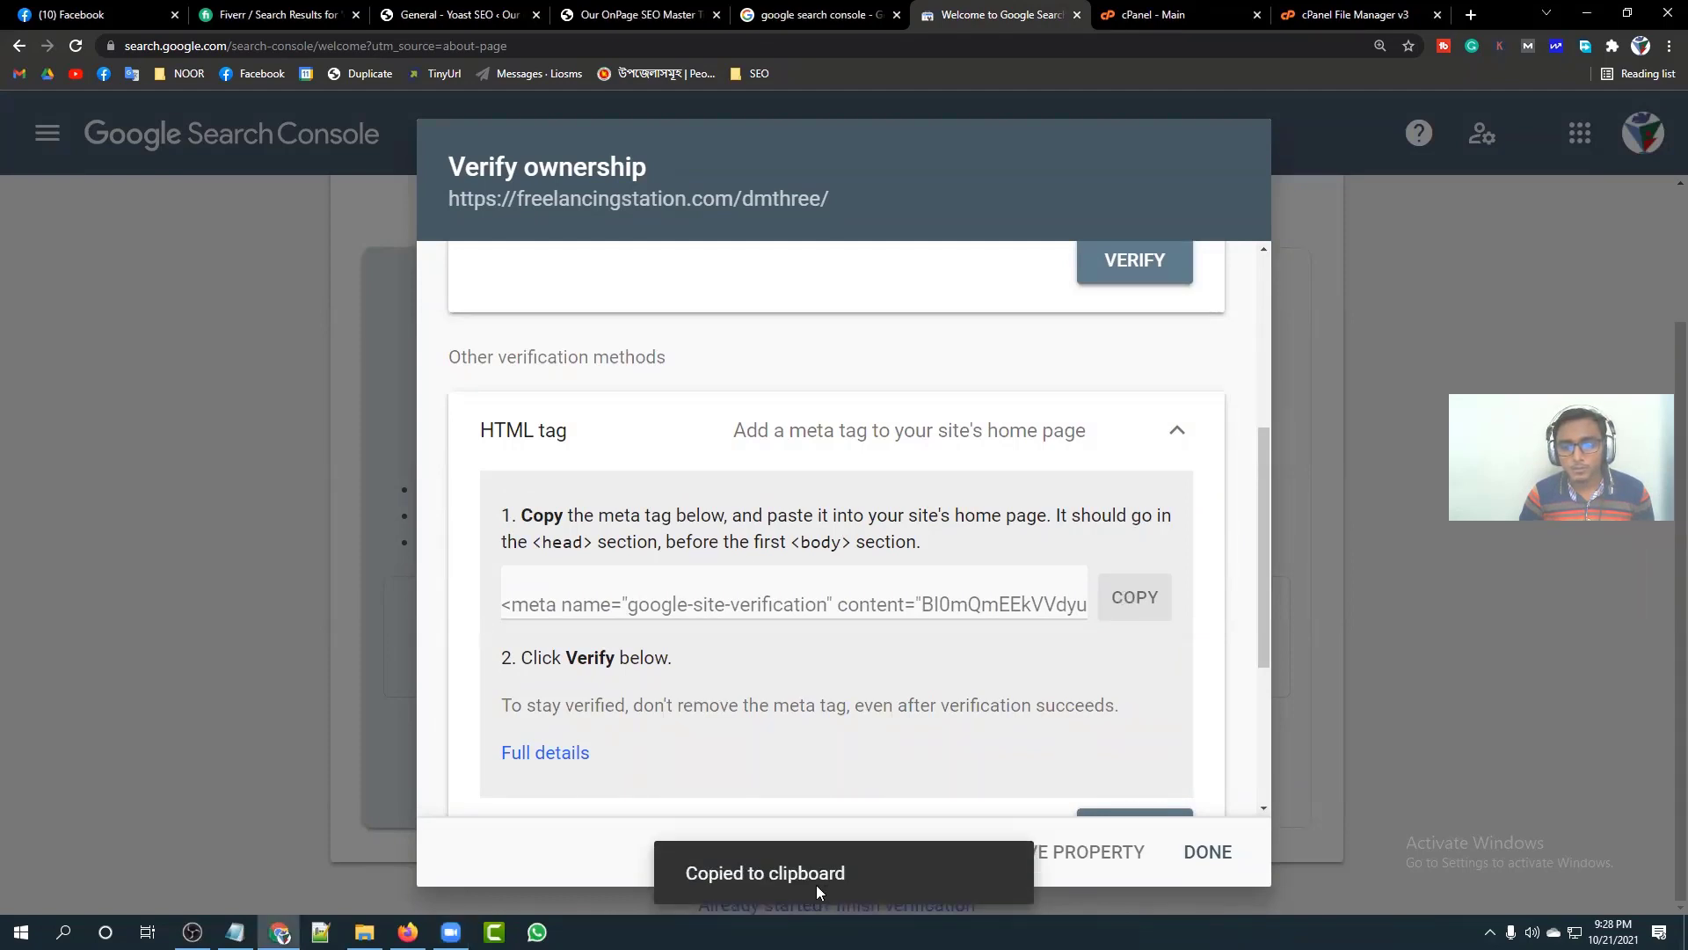
left_click(235, 932)
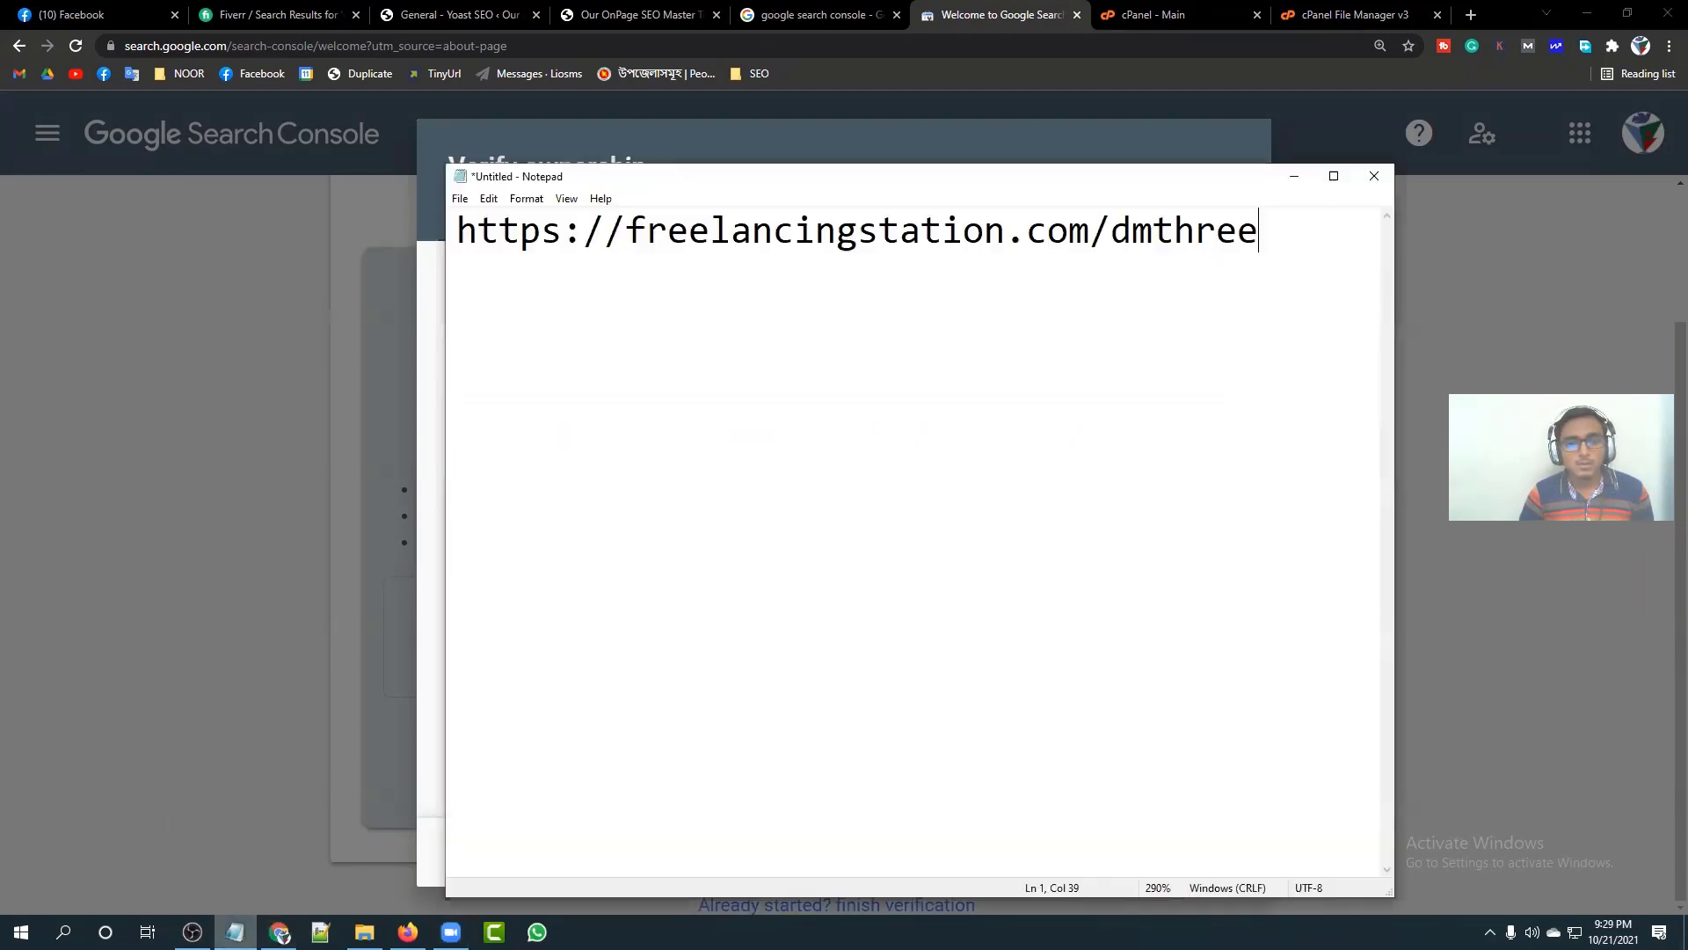
left_click_drag(1271, 231, 410, 227)
key("Delete")
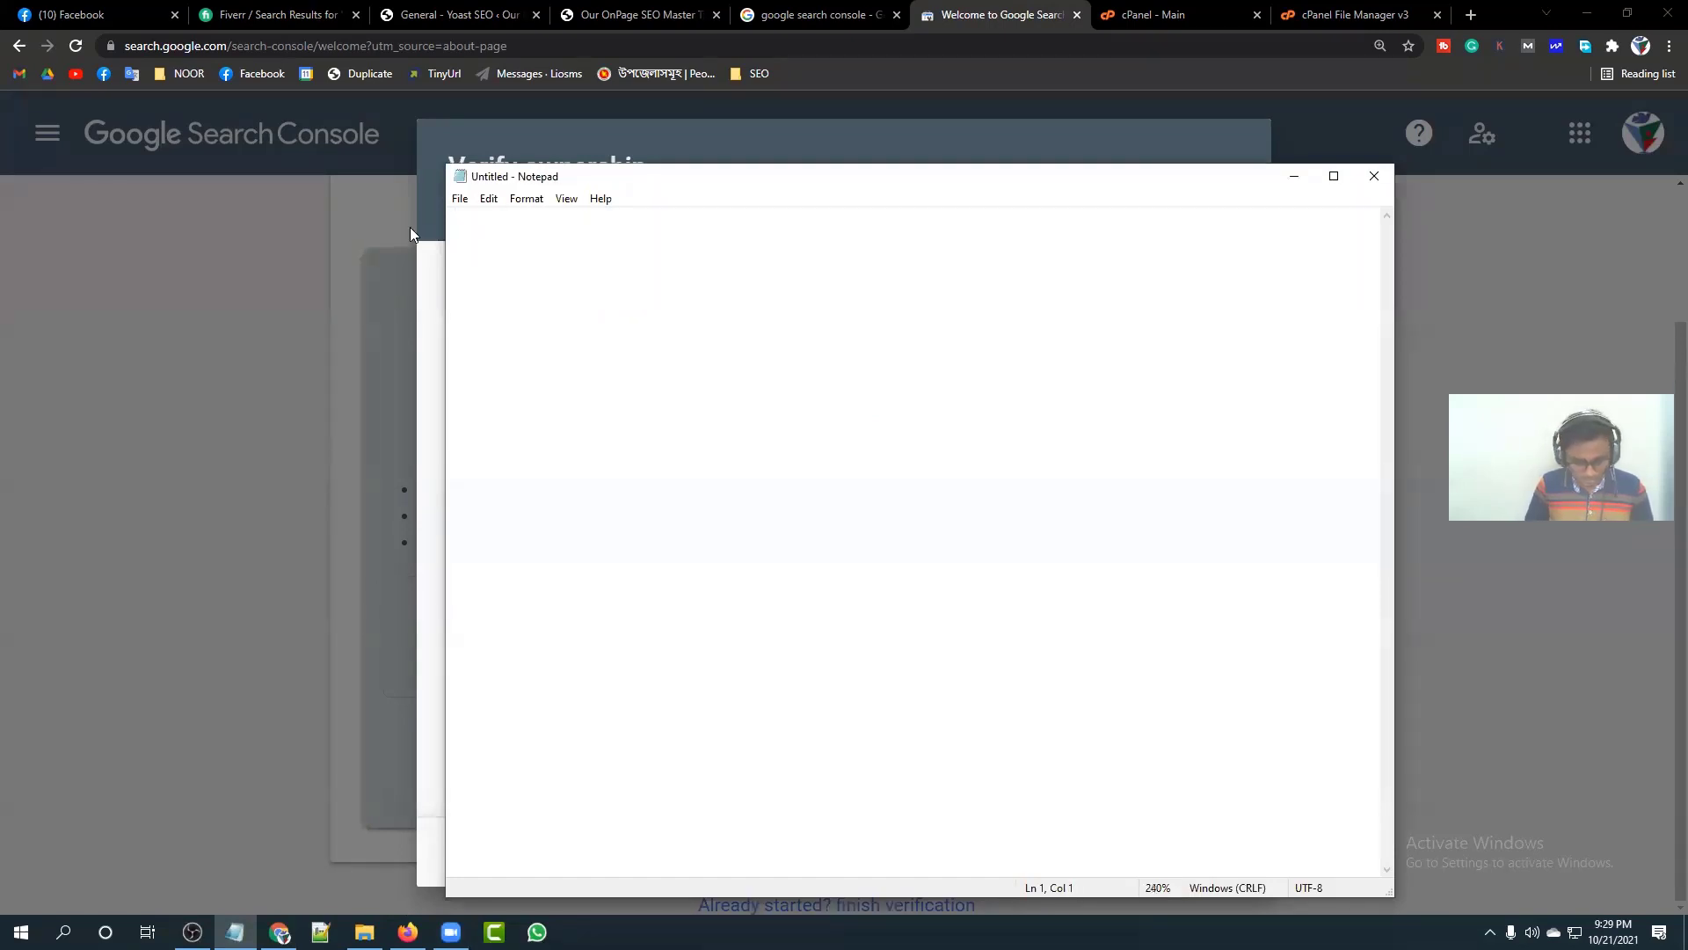
key("ctrl+v")
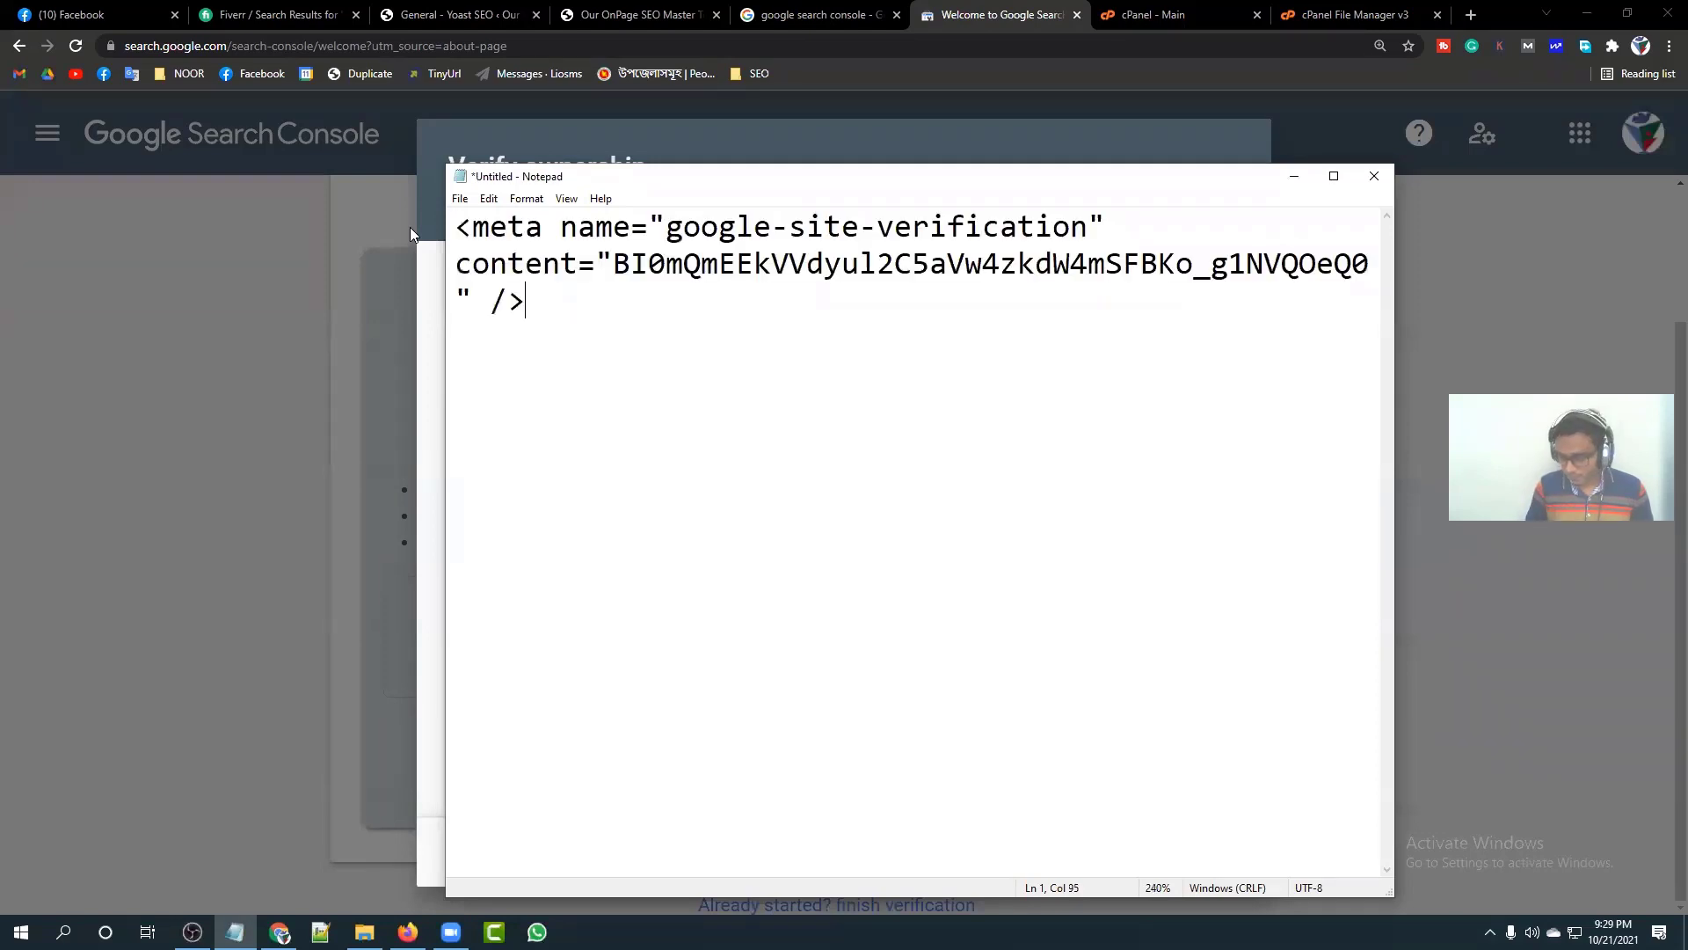
Step: Reduce the note's text zoom to 130% so the meta tag fits on one line
key("ctrl+minus")
key("ctrl+minus")
key("ctrl+minus")
key("ctrl+minus")
key("ctrl+minus")
key("ctrl+minus")
key("ctrl+minus")
key("ctrl+minus")
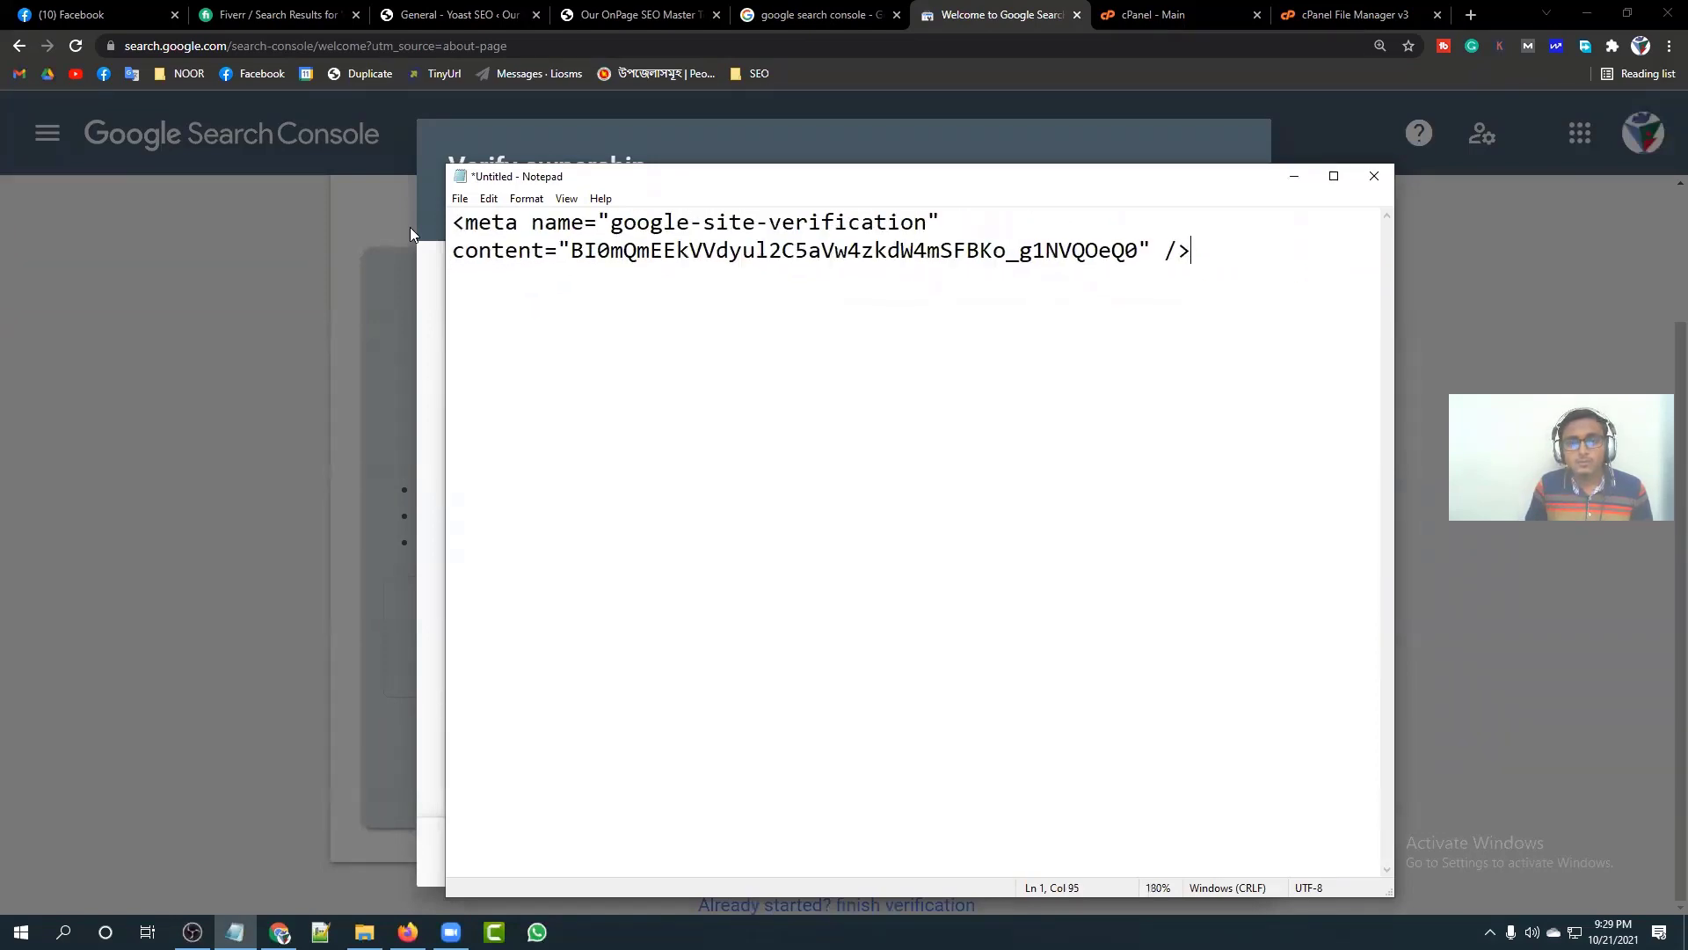
key("ctrl+minus")
key("ctrl+minus")
key("ctrl+minus")
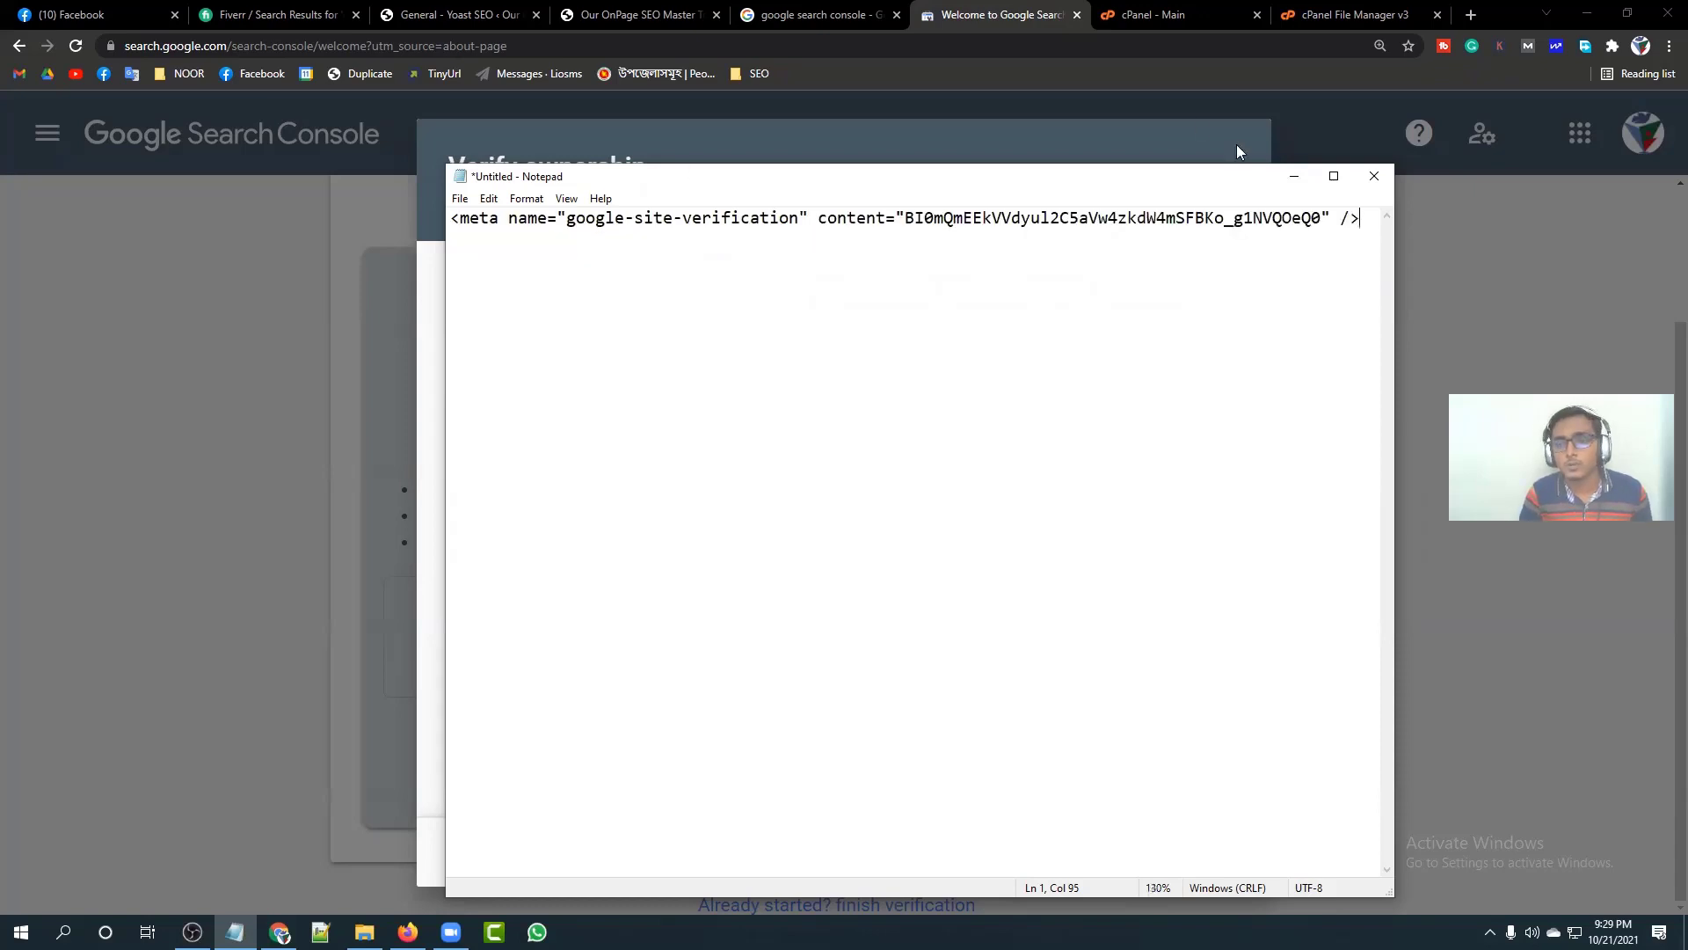
Step: Maximise the Notepad window and enlarge the note's text zoom to 240%
left_click(1334, 176)
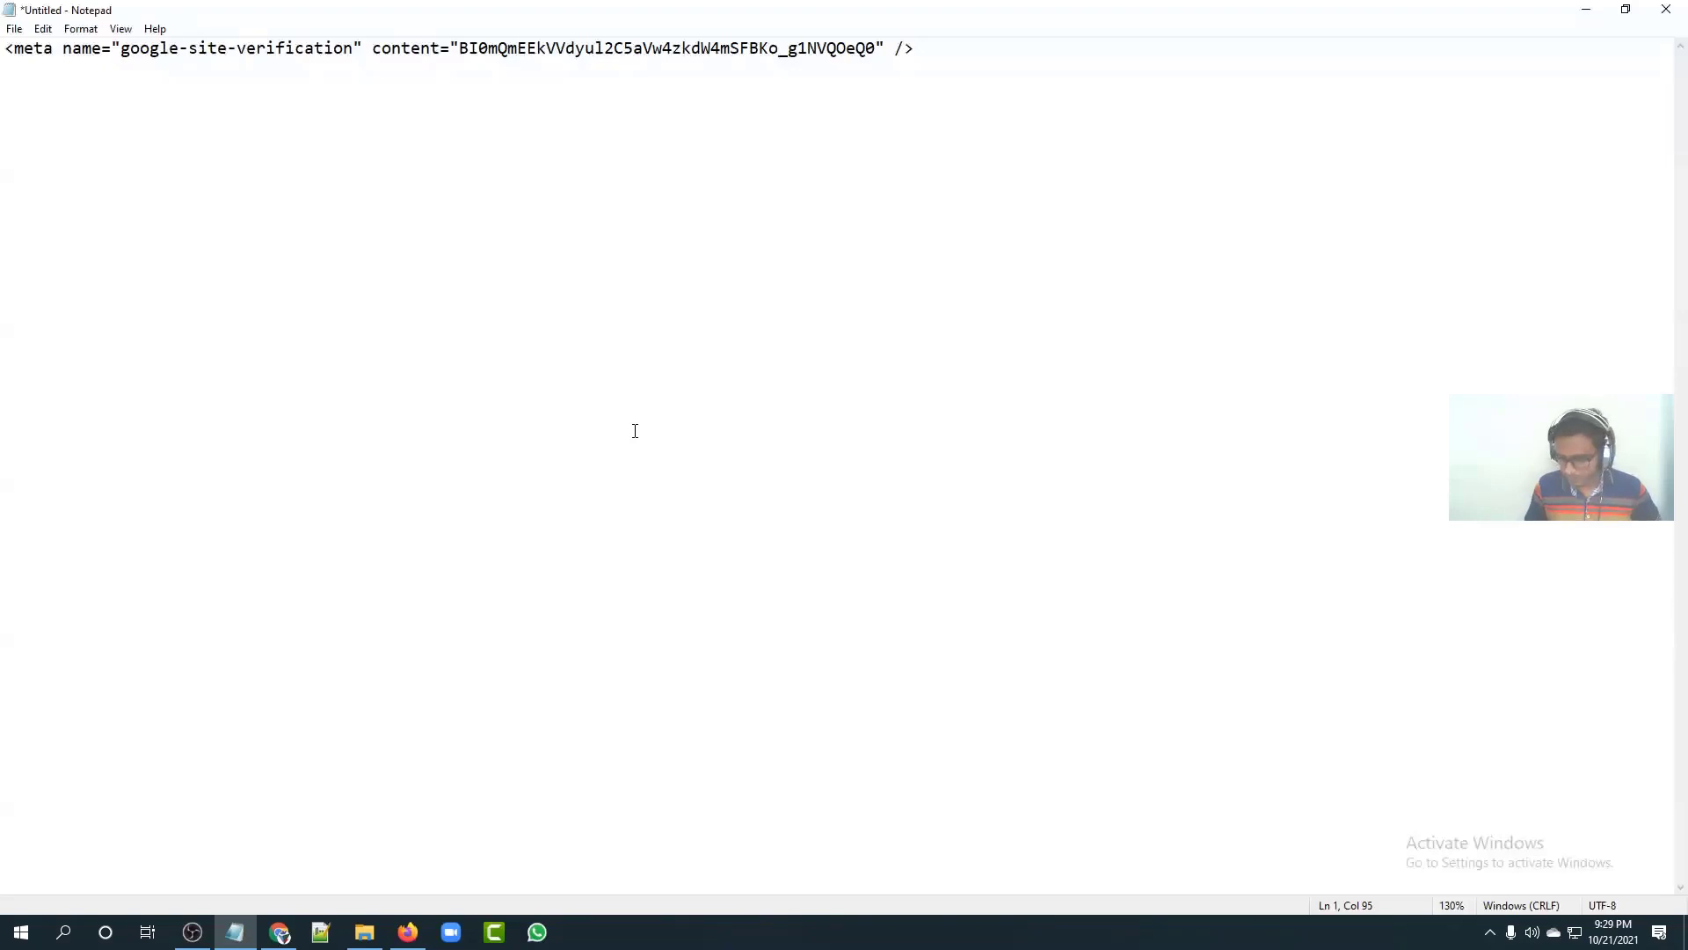
key("ctrl+plus")
key("ctrl+plus")
key("ctrl+plus")
key("ctrl+plus")
key("ctrl+plus")
key("ctrl+plus")
key("ctrl+plus")
key("ctrl+plus")
key("ctrl+plus")
key("ctrl+plus")
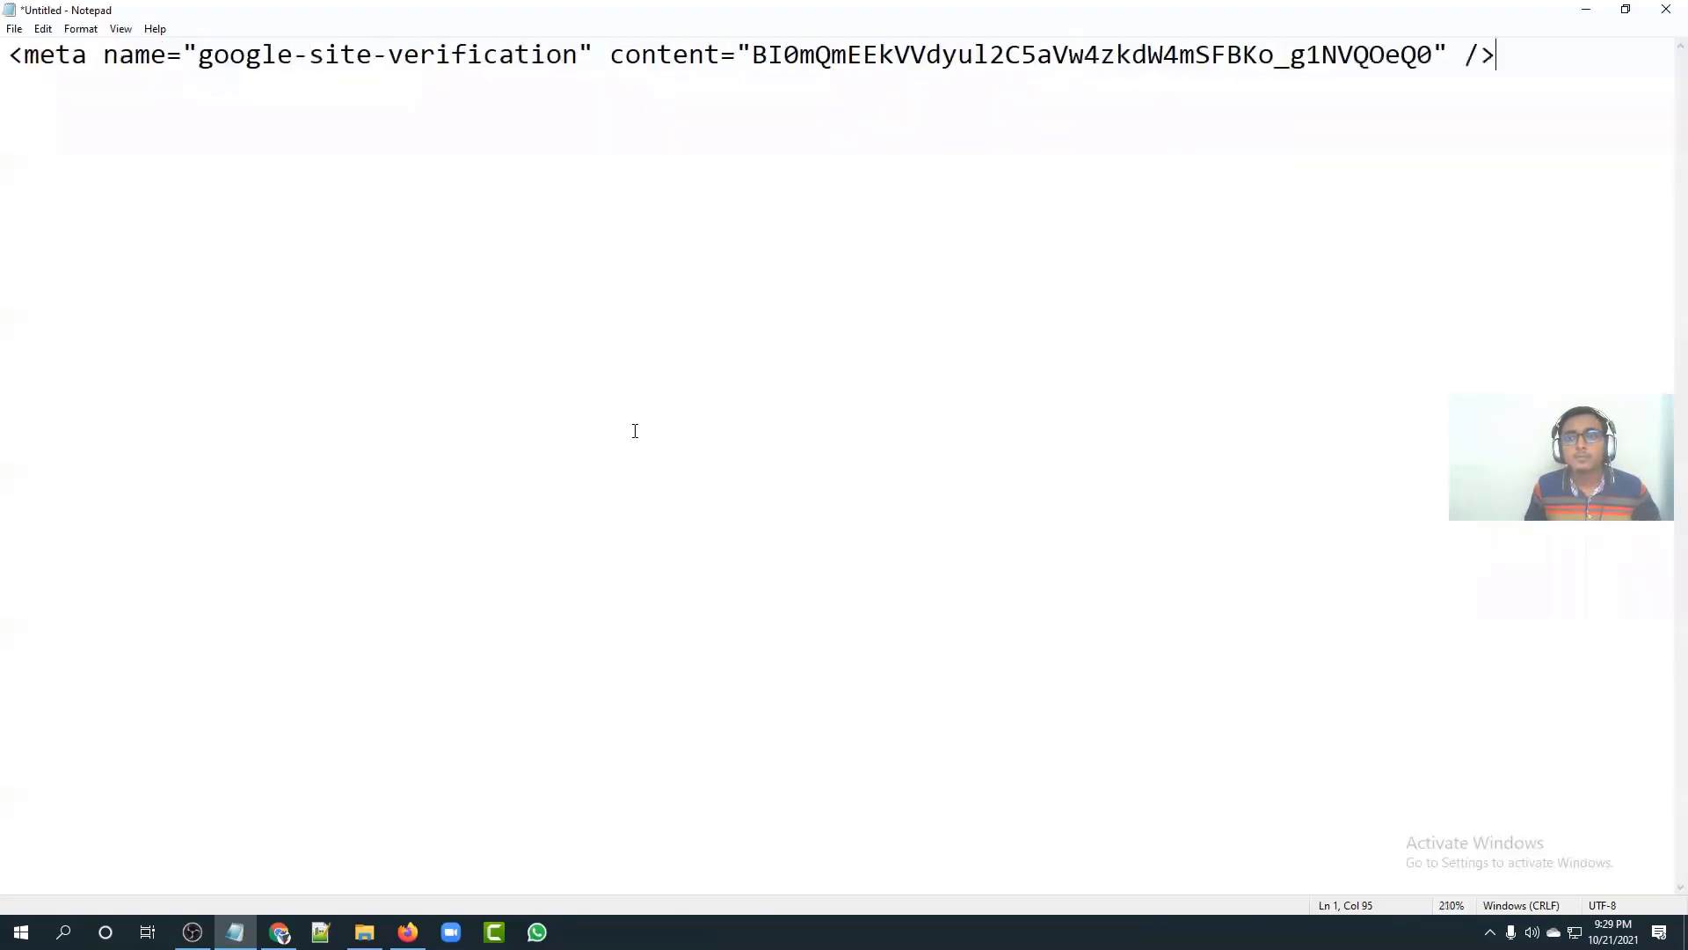
key("ctrl+plus")
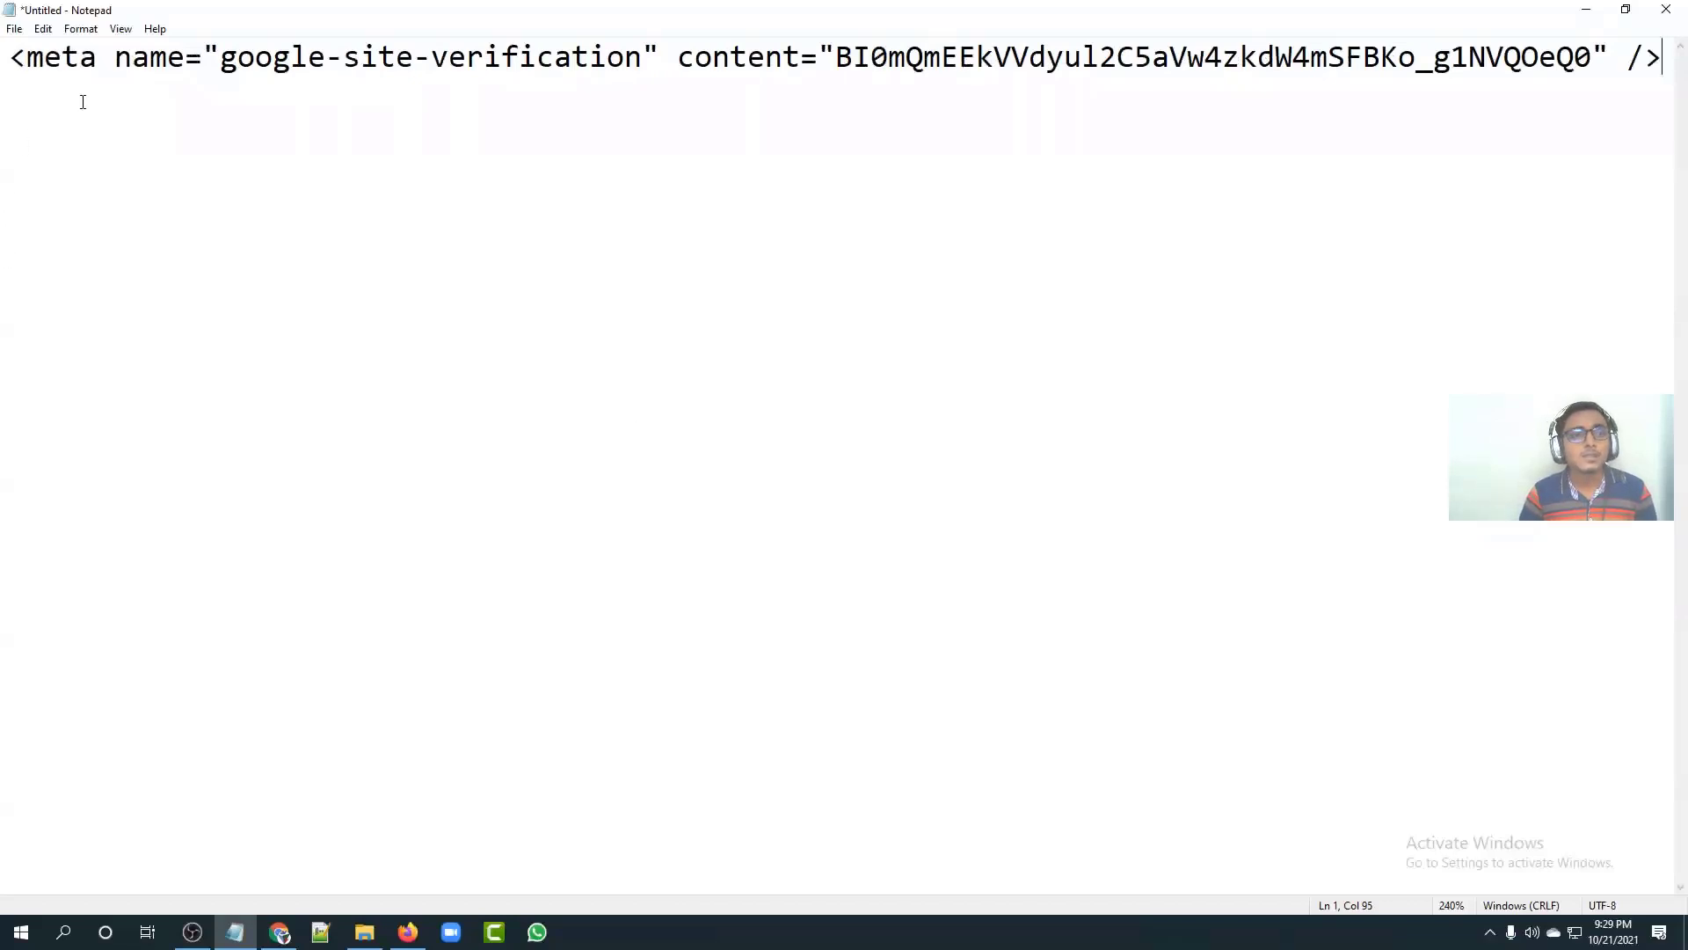
Step: Highlight the meta tag's name and content portions in the note to point them out, and clear the selection
left_click(9, 58)
left_click_drag(9, 57, 1025, 60)
left_click_drag(1187, 60, 1435, 82)
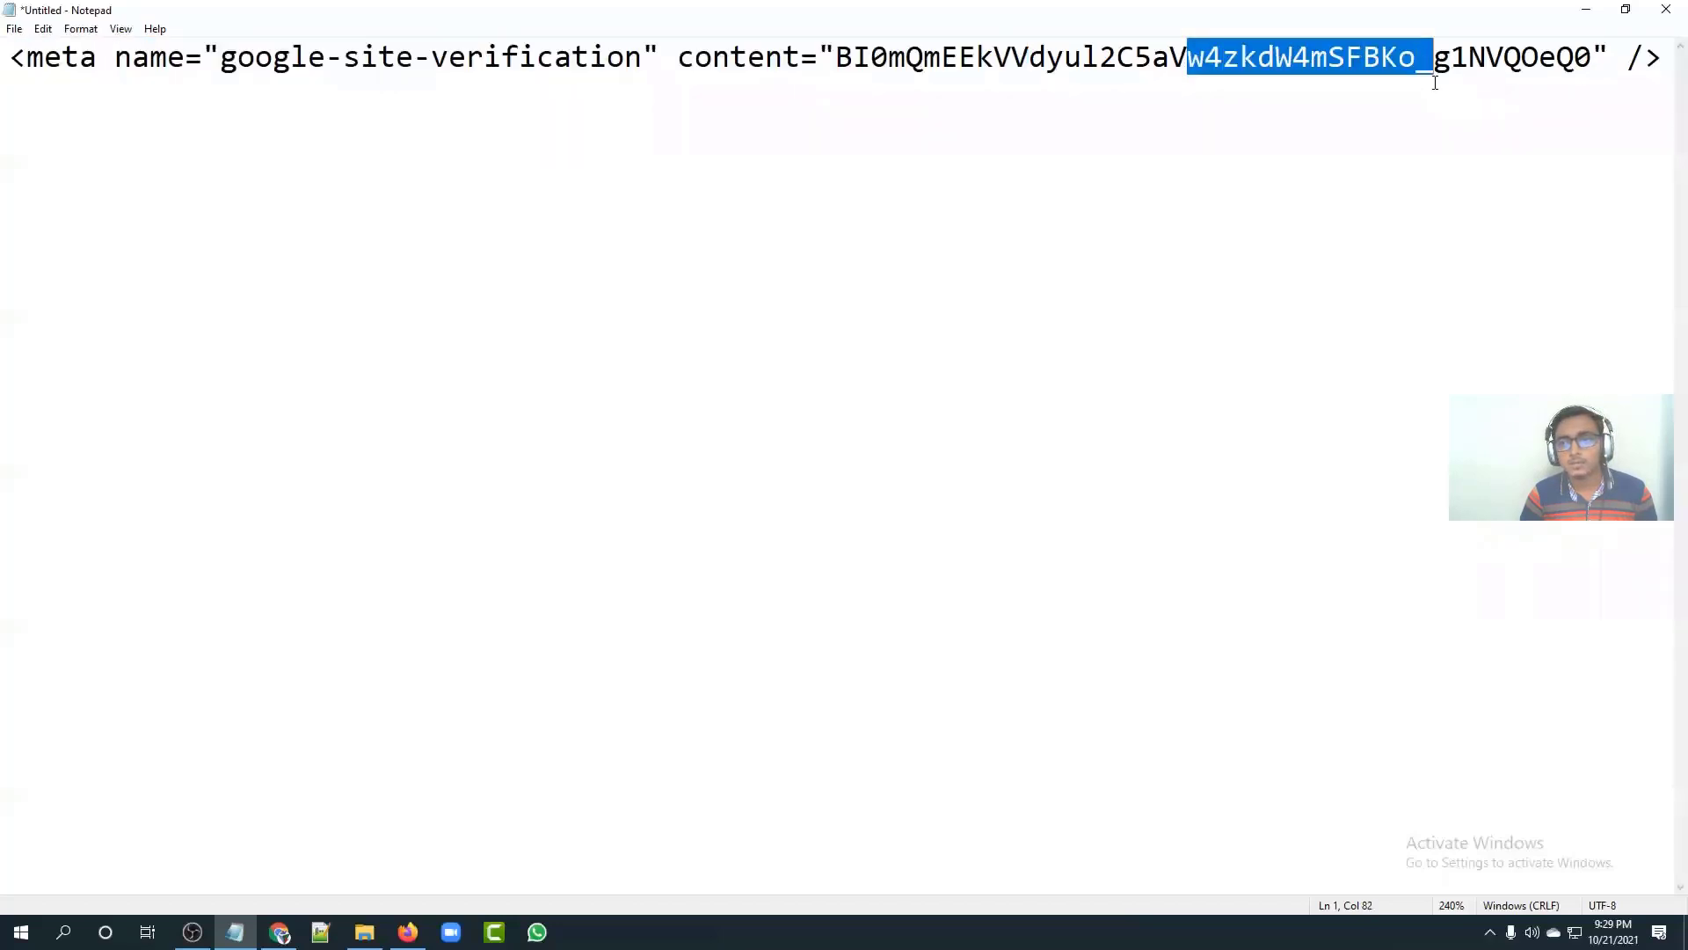
left_click(1337, 154)
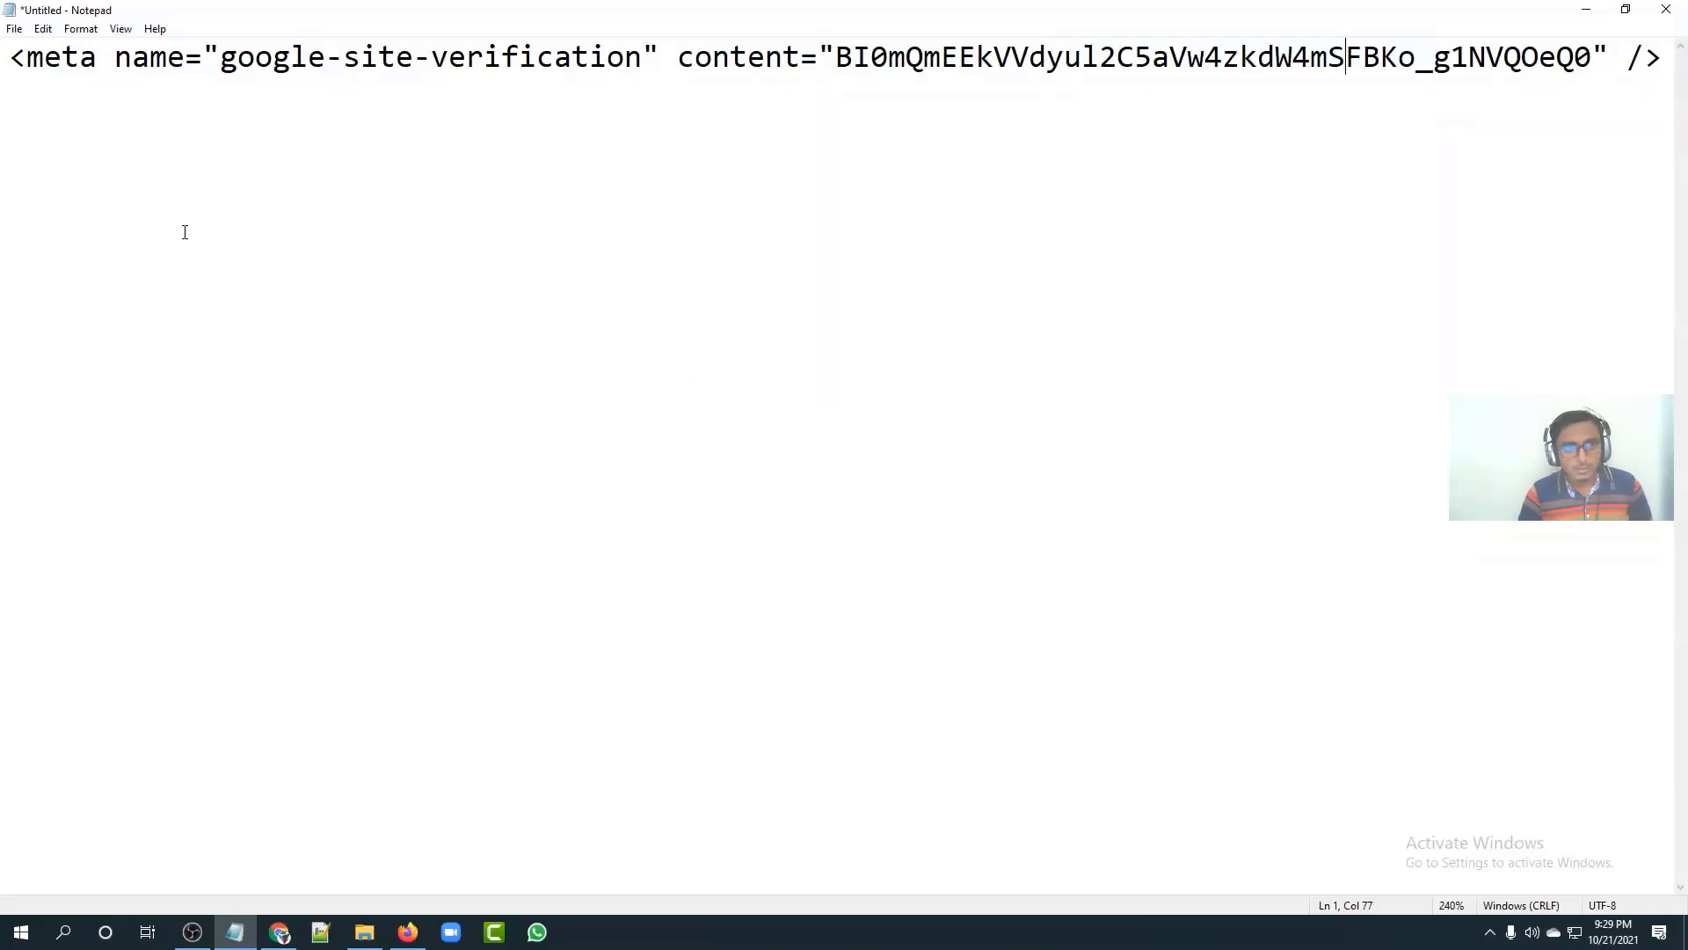
Step: Restore and widen the Notepad window, underline the code inside the tag's content attribute in red, and clear the drawing
double_click(836, 12)
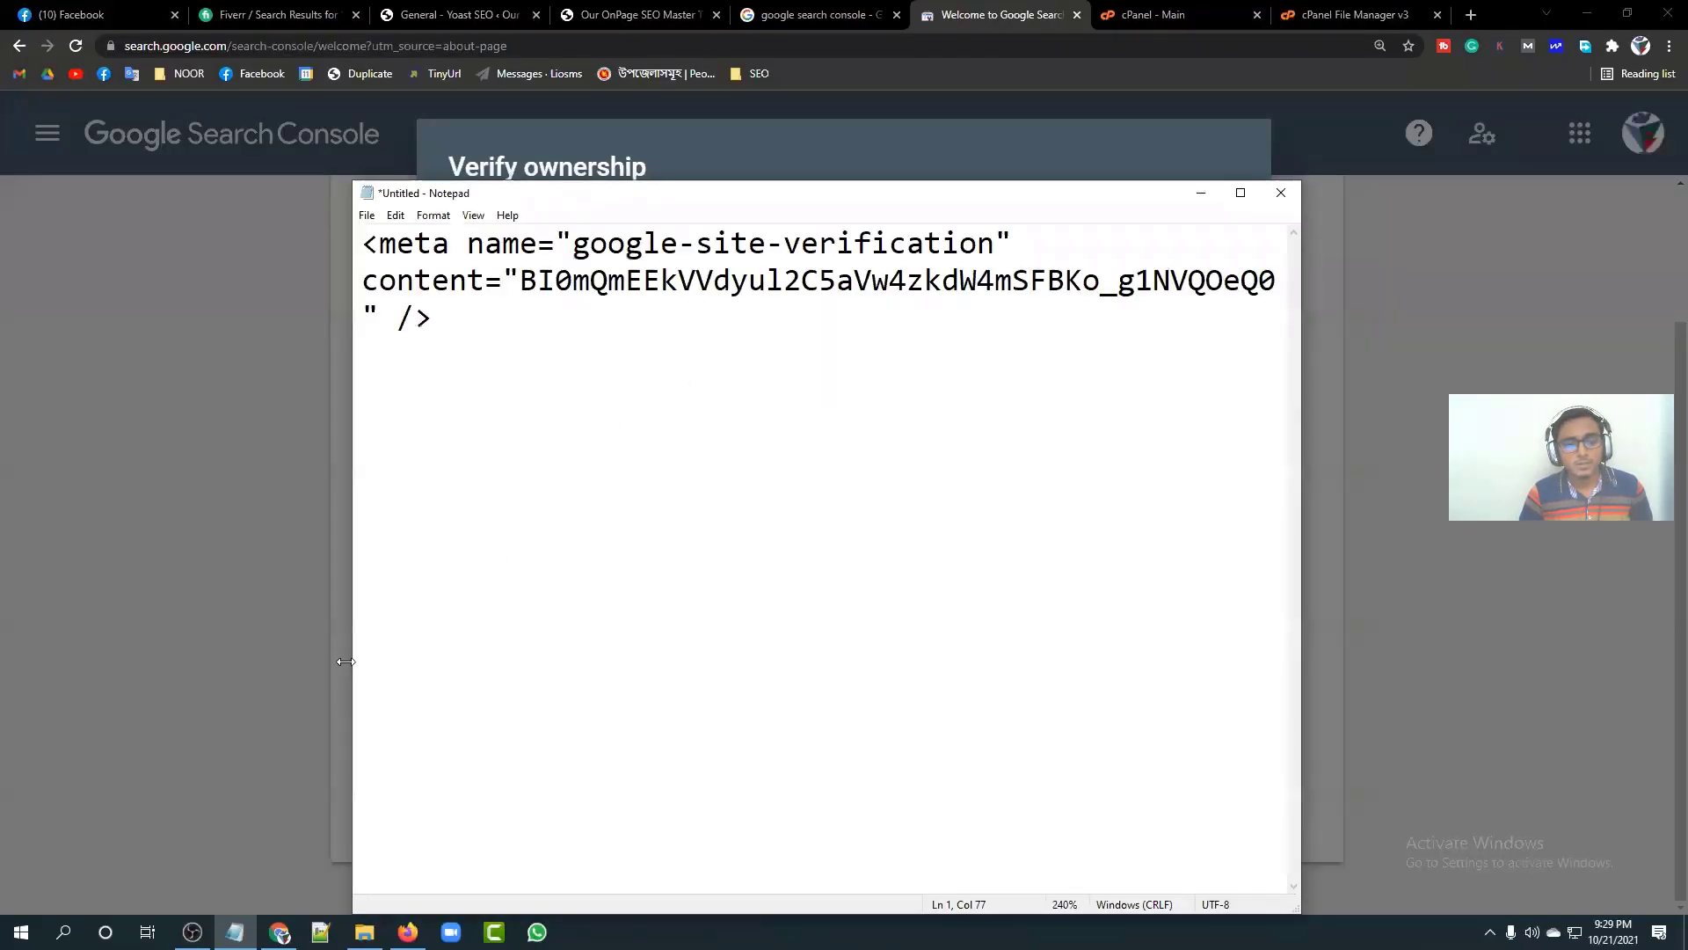
left_click_drag(346, 661, 73, 652)
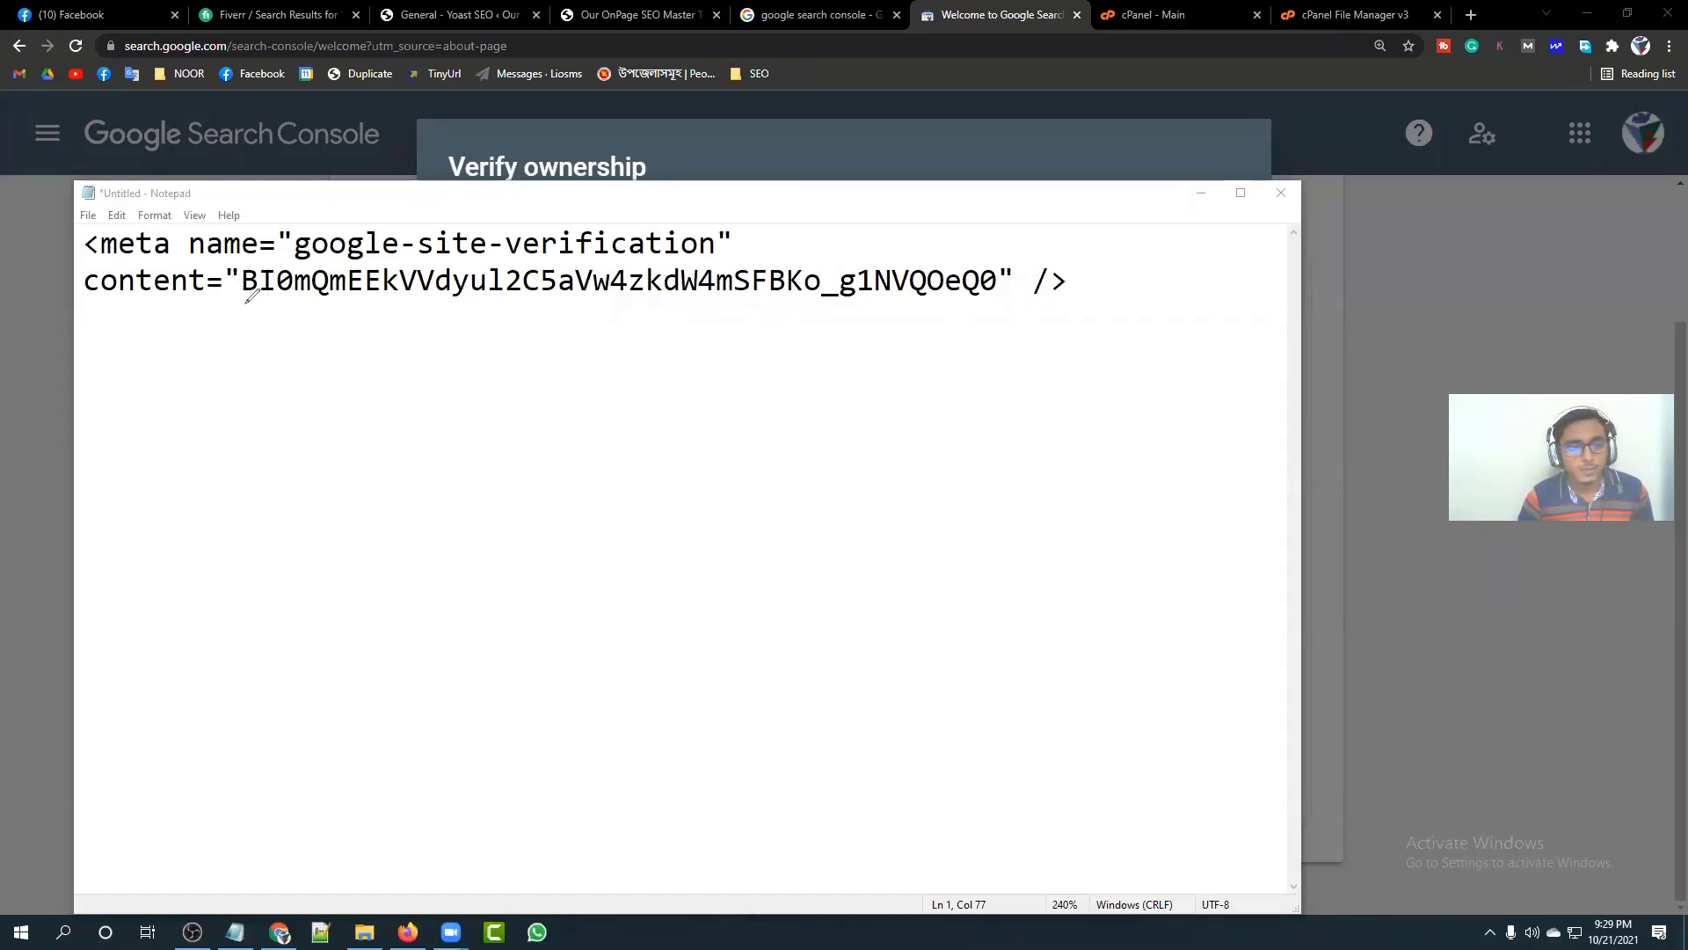
mouse_move(245, 304)
left_mouse_down()
mouse_move(998, 312)
mouse_move(810, 318)
left_mouse_up()
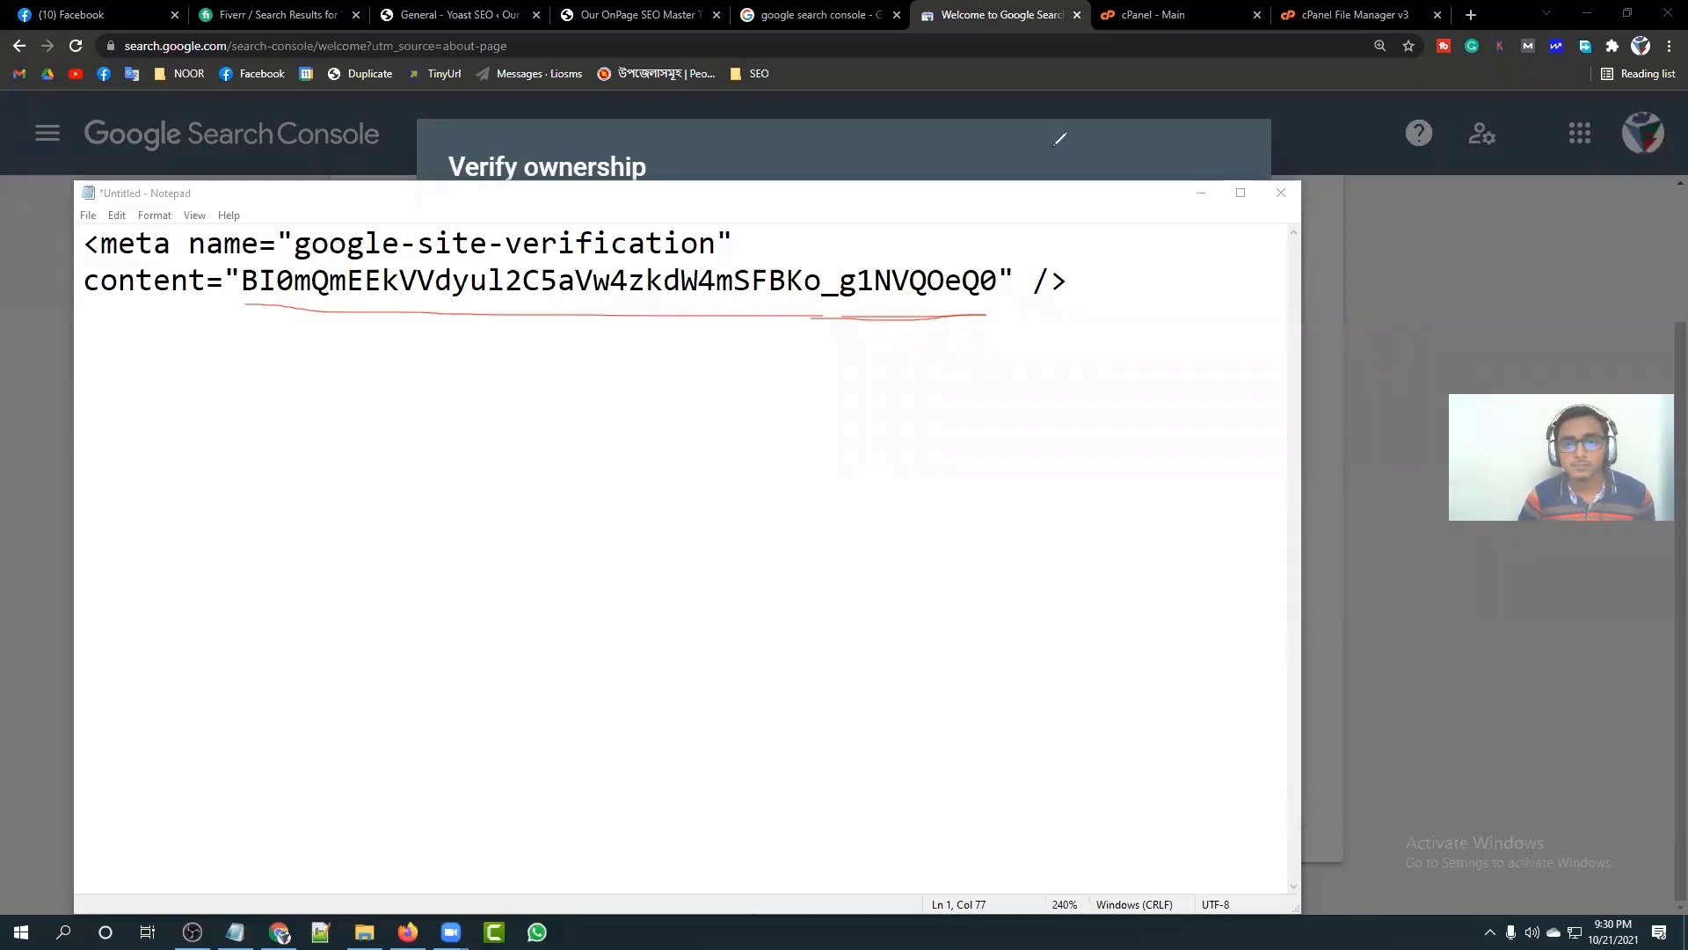
key("ctrl+z")
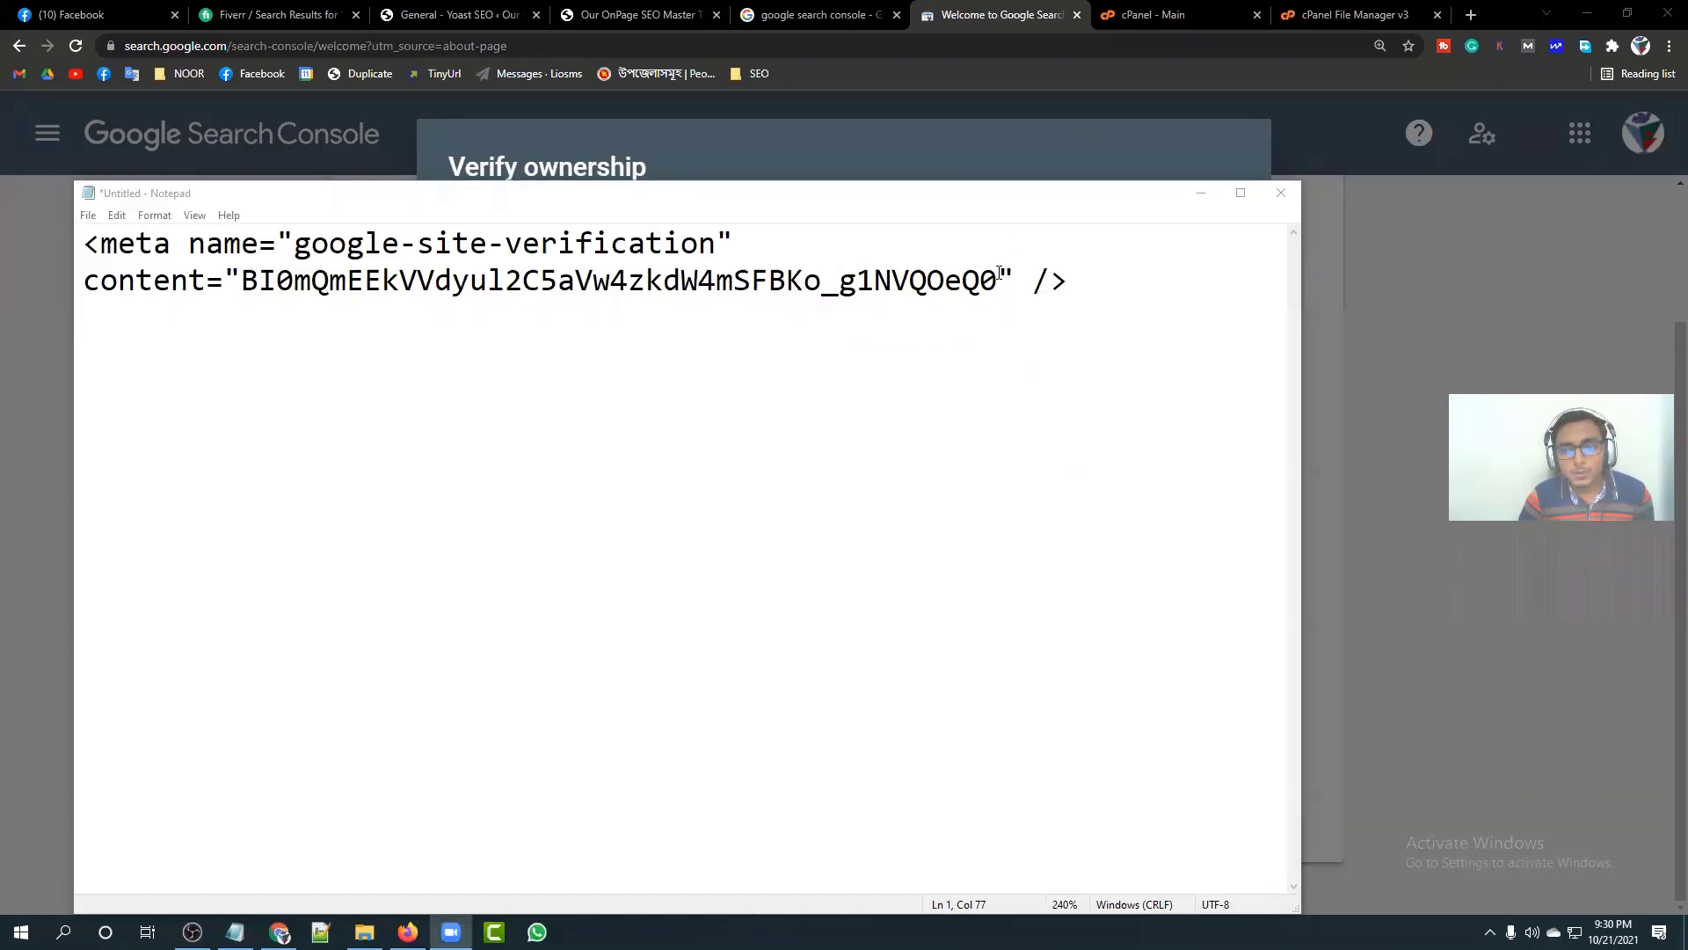
Step: Copy only the verification code from the note's meta tag into Yoast SEO's Google verification code field and save the changes
left_click_drag(999, 279, 240, 276)
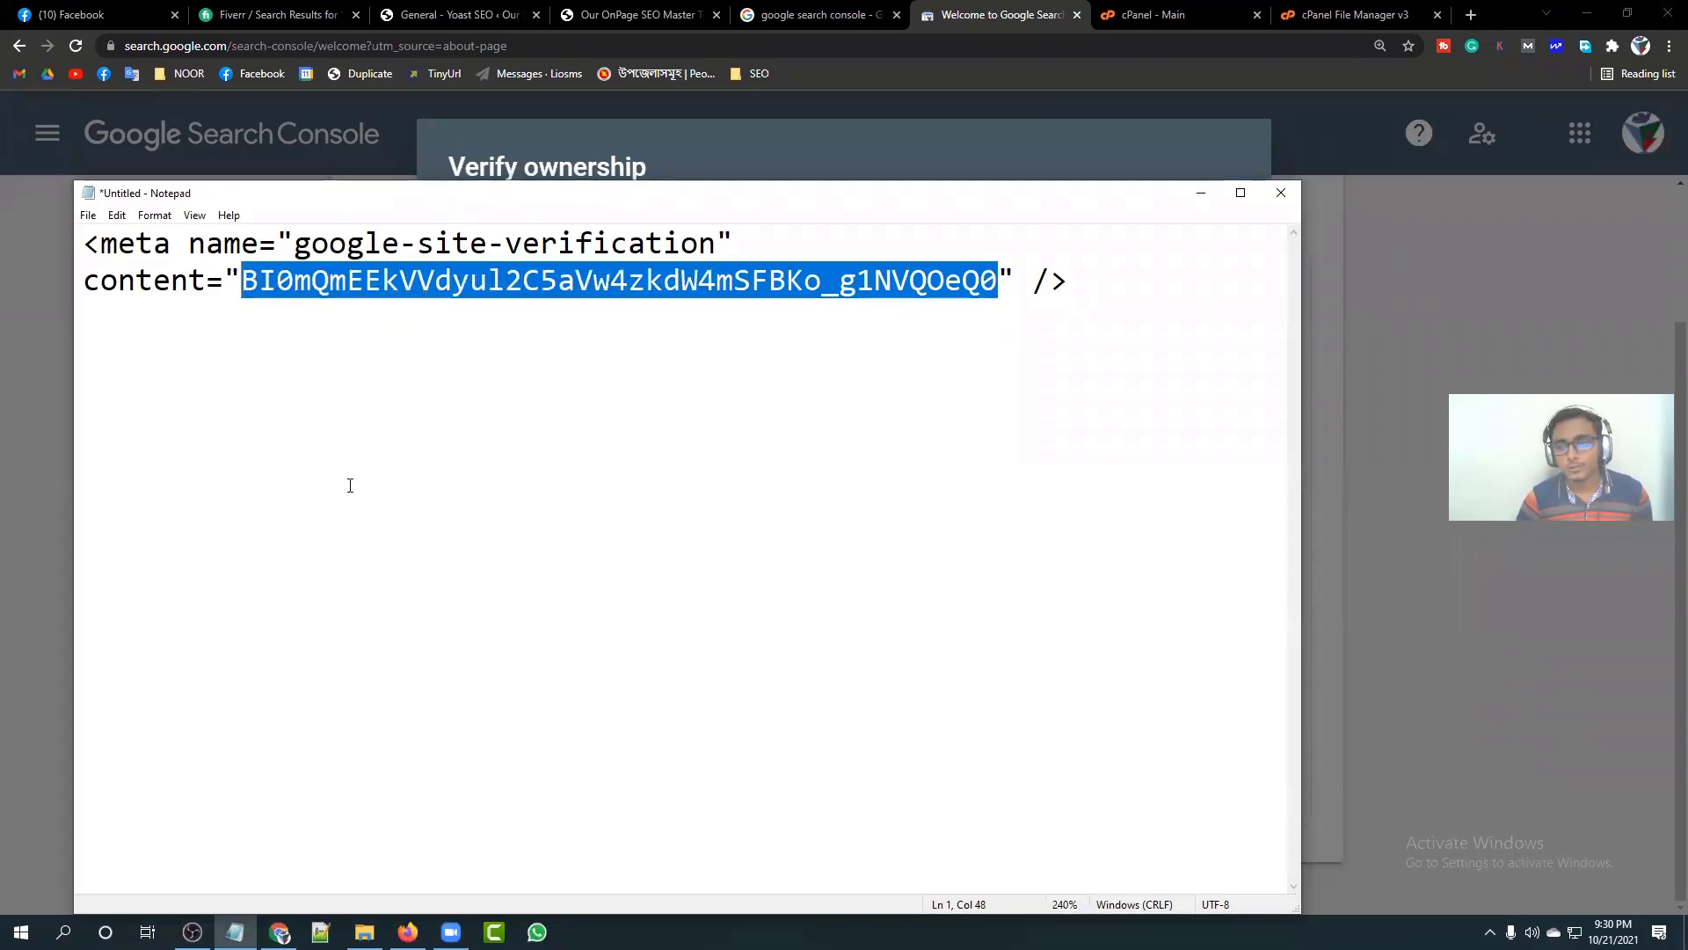
right_click(392, 284)
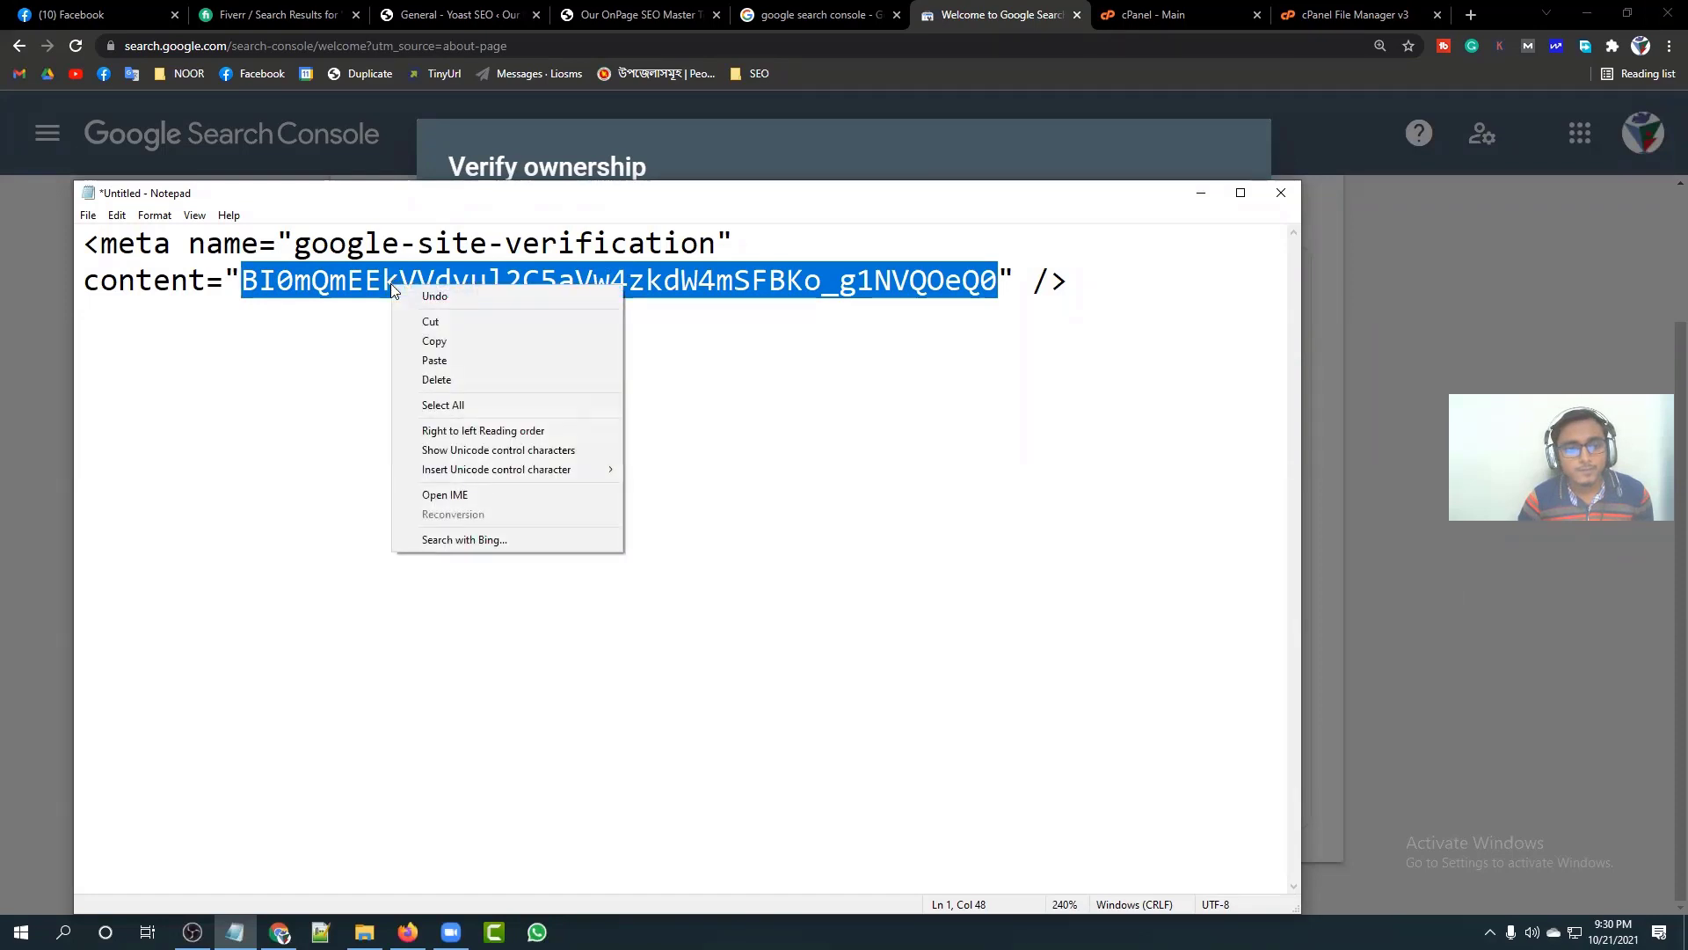
left_click(419, 341)
left_click(1203, 195)
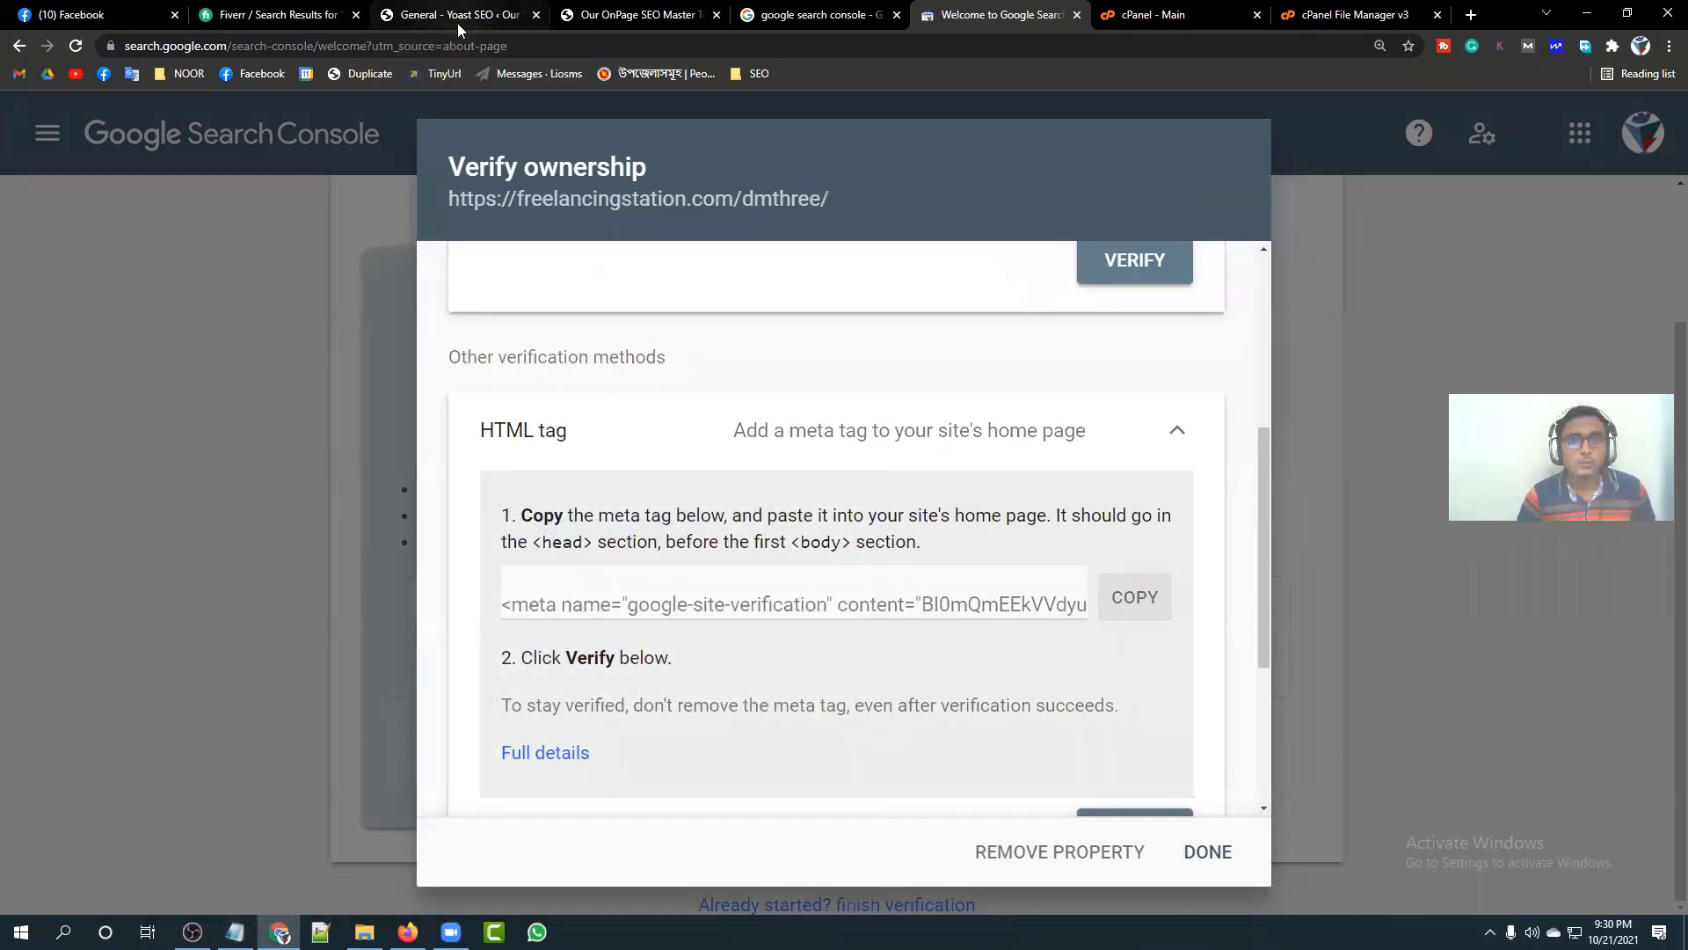
left_click(474, 19)
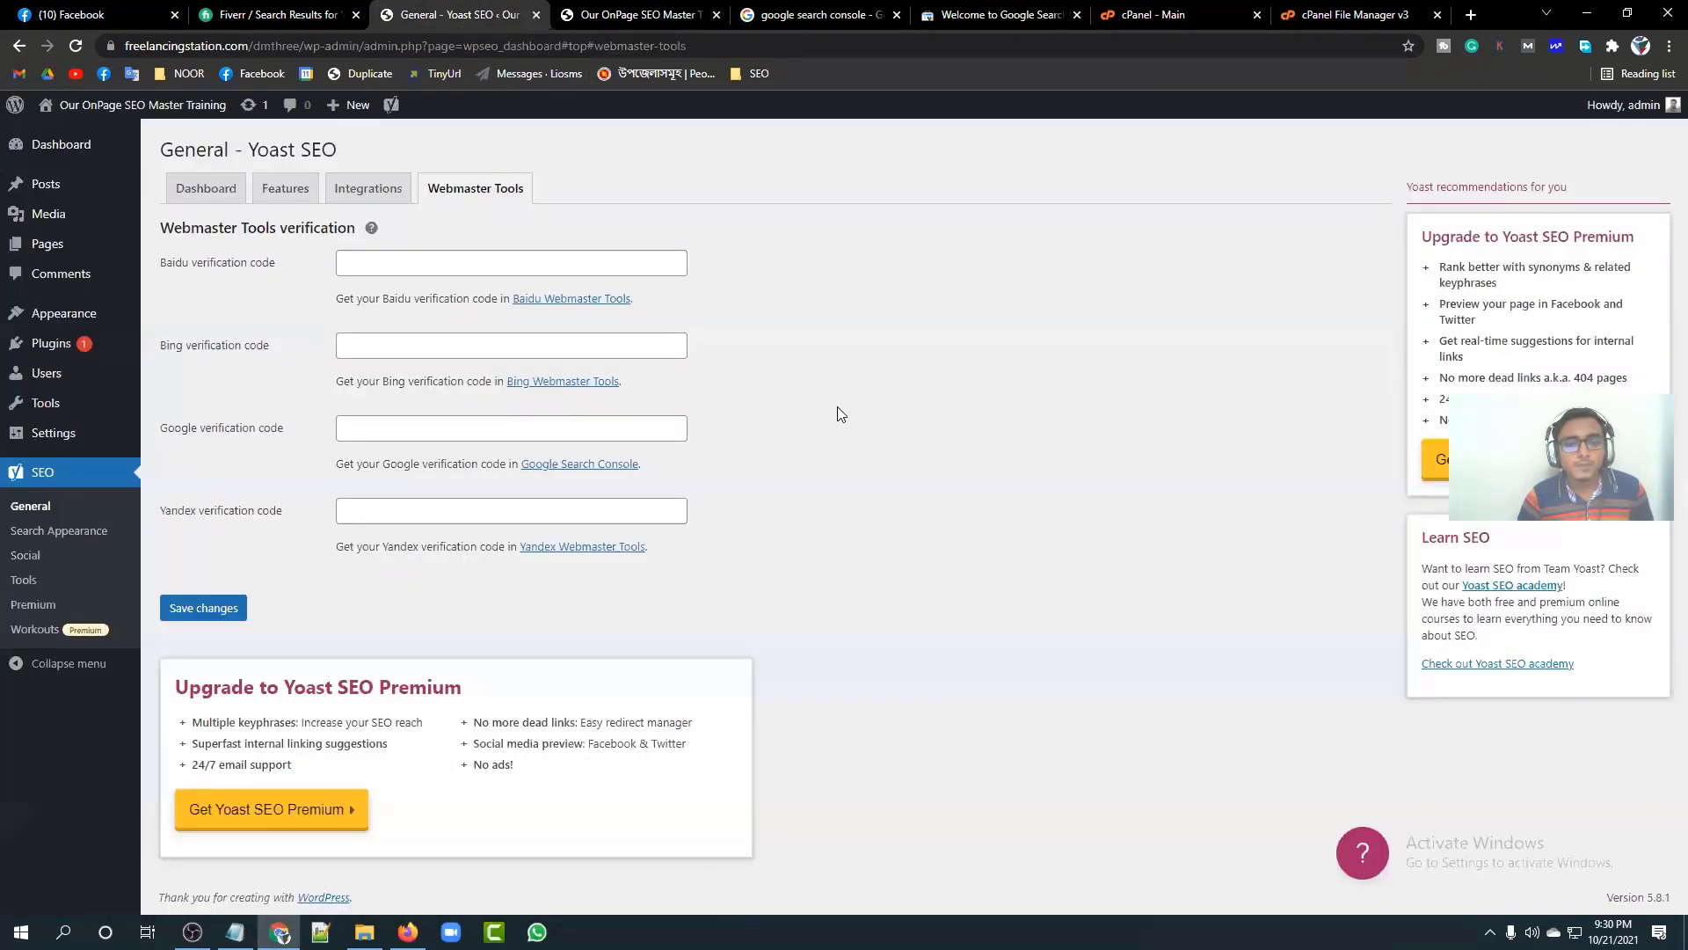
left_click(415, 427)
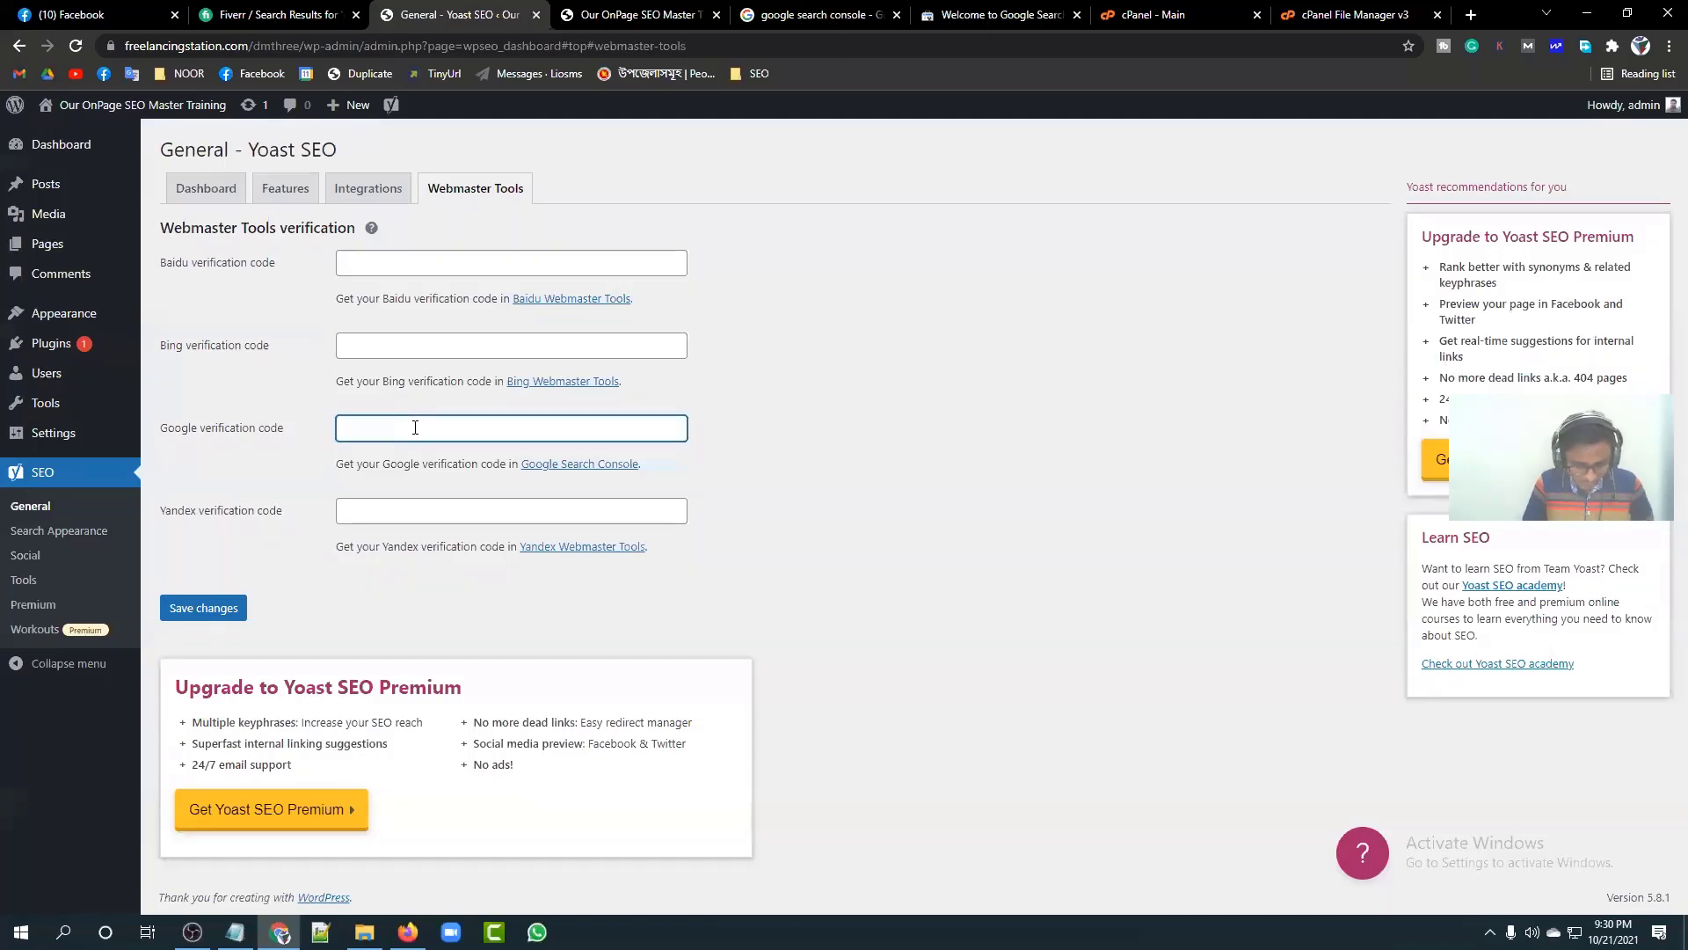
key("ctrl+v")
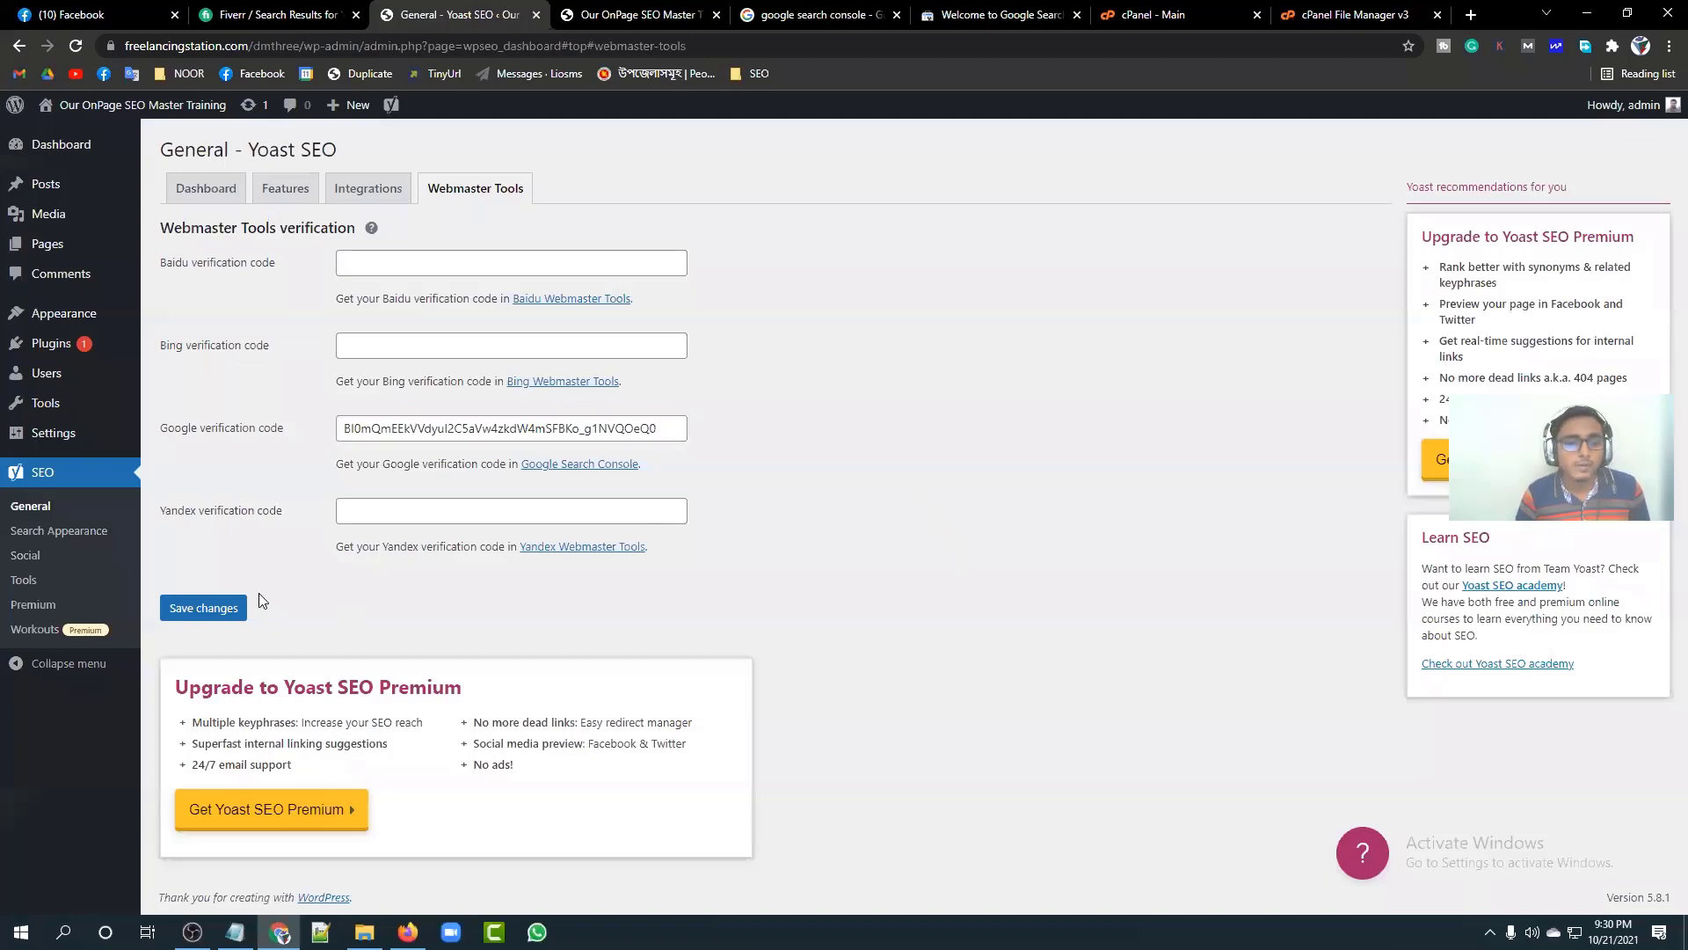
left_click(201, 612)
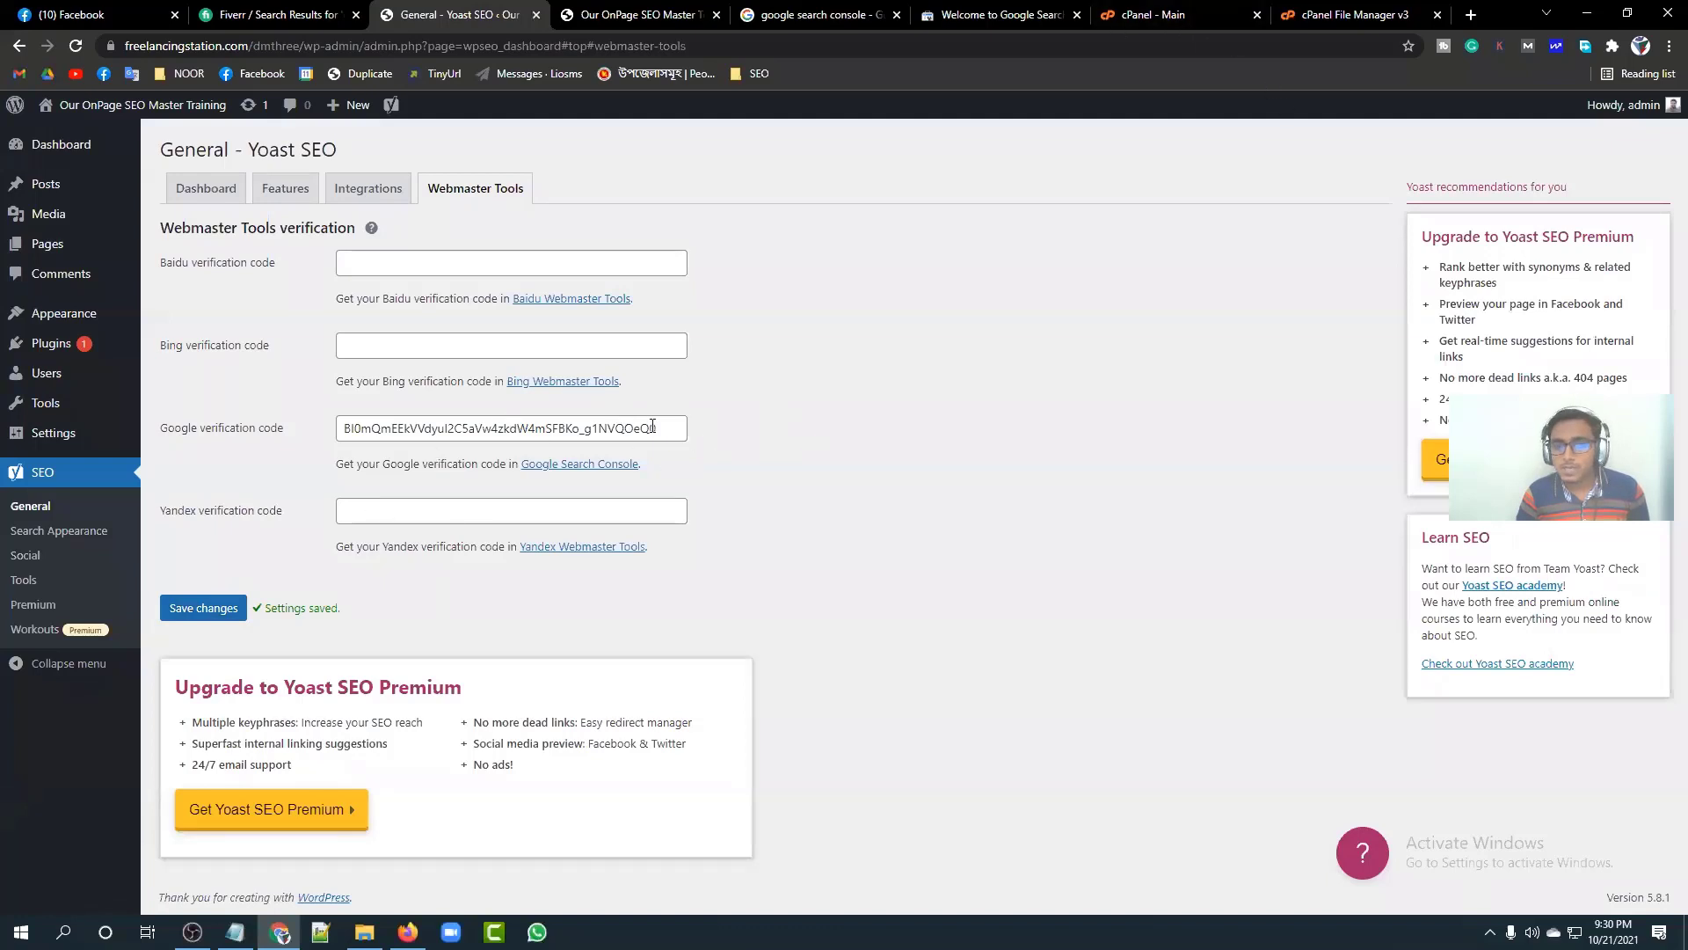
Step: Verify ownership in Search Console with the HTML tag method and go to the verified property
left_click(993, 11)
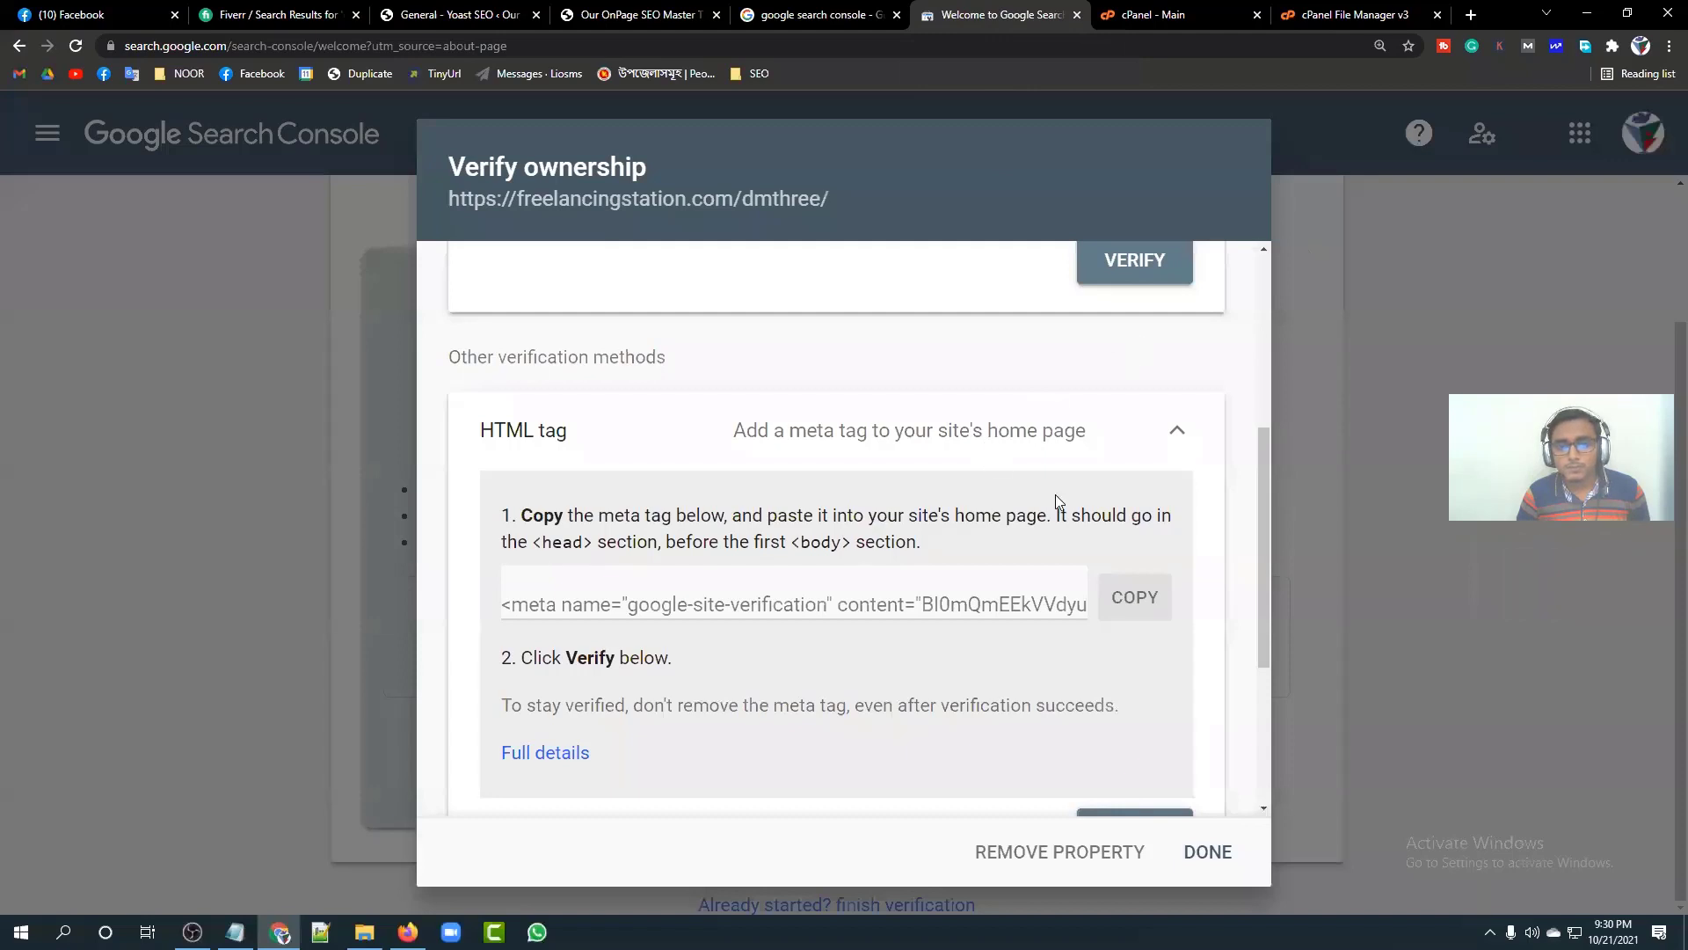
scroll(961, 574, "down", 2)
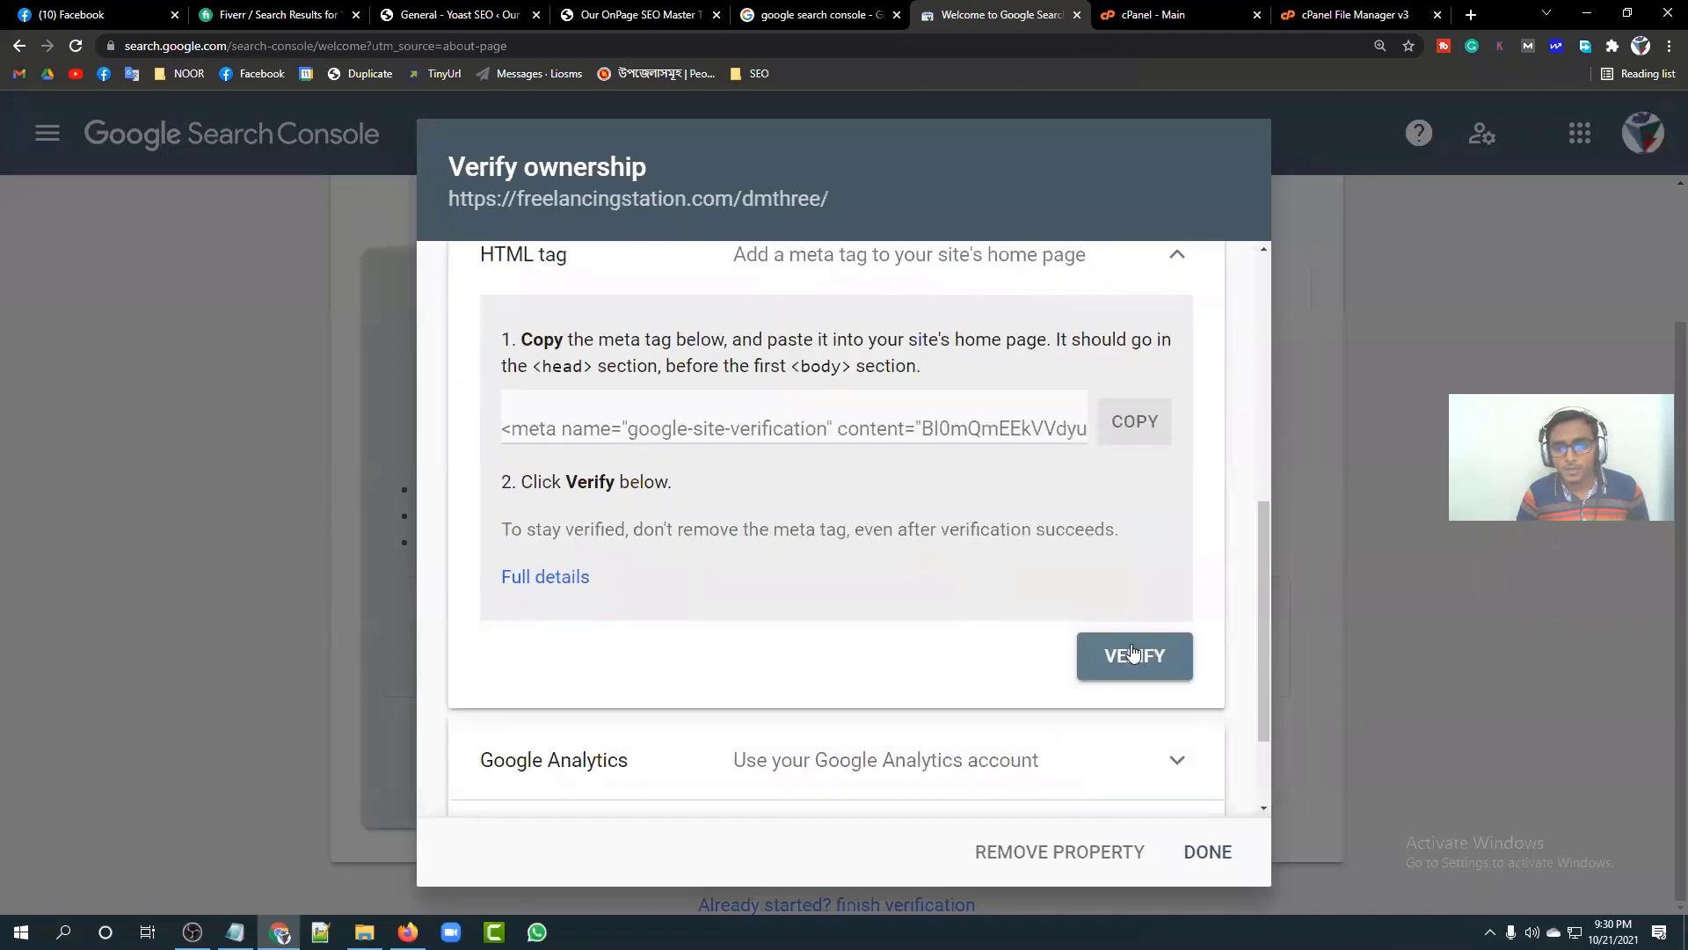
scroll(967, 598, "up", 1)
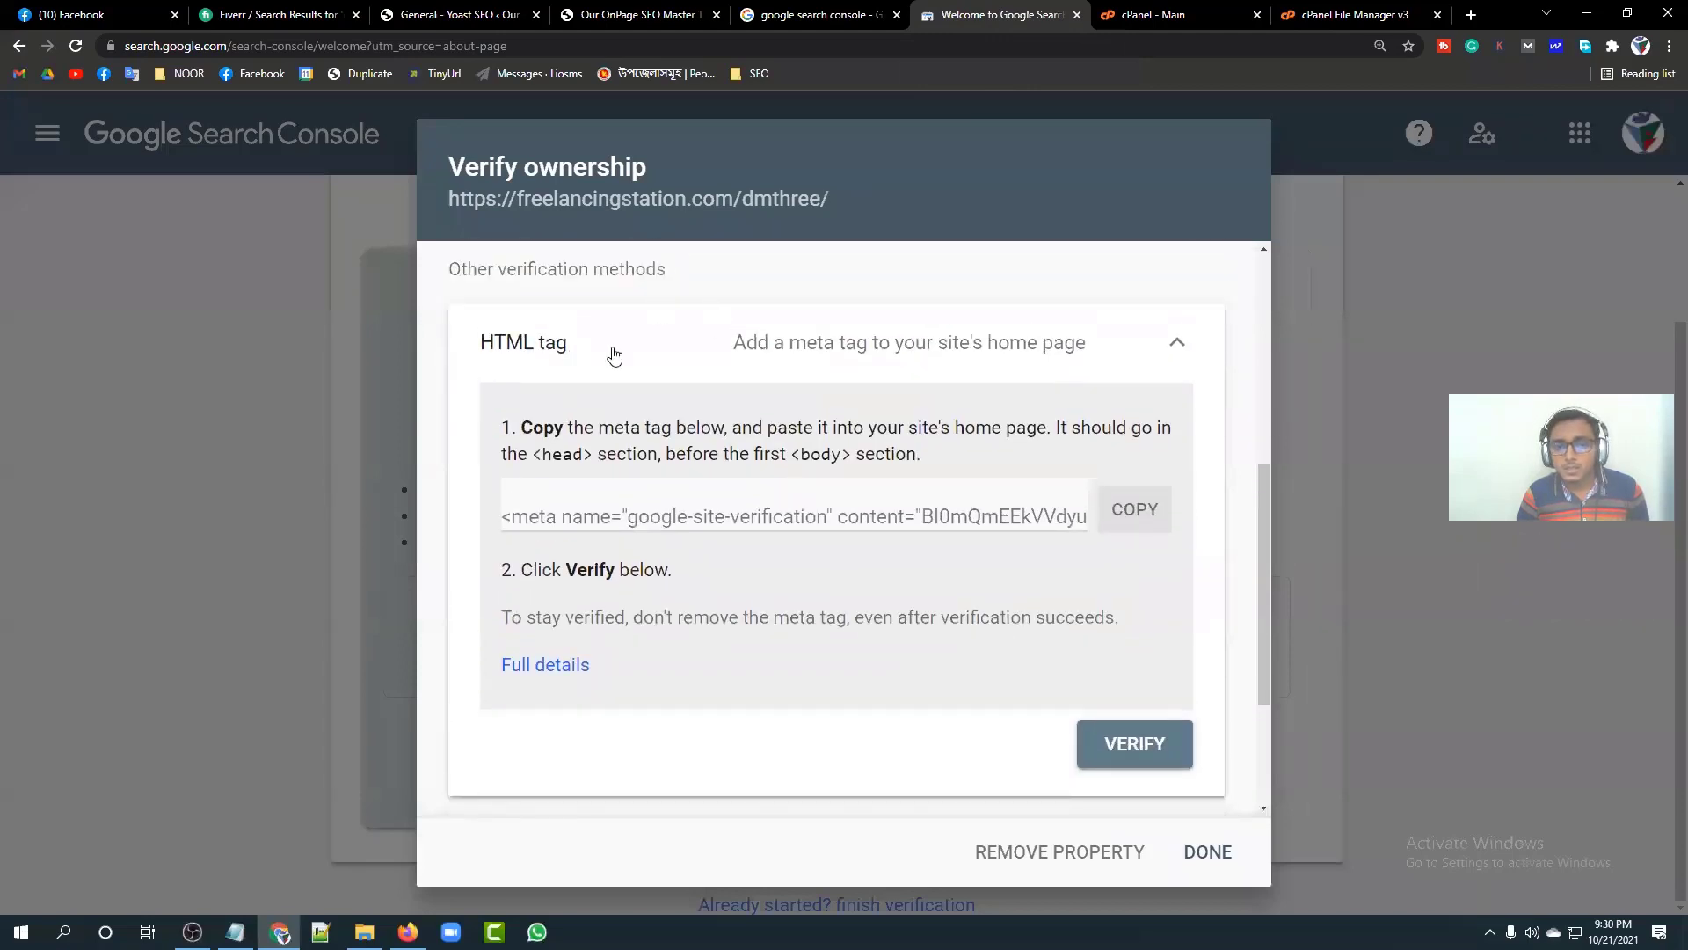
scroll(686, 365, "down", 1)
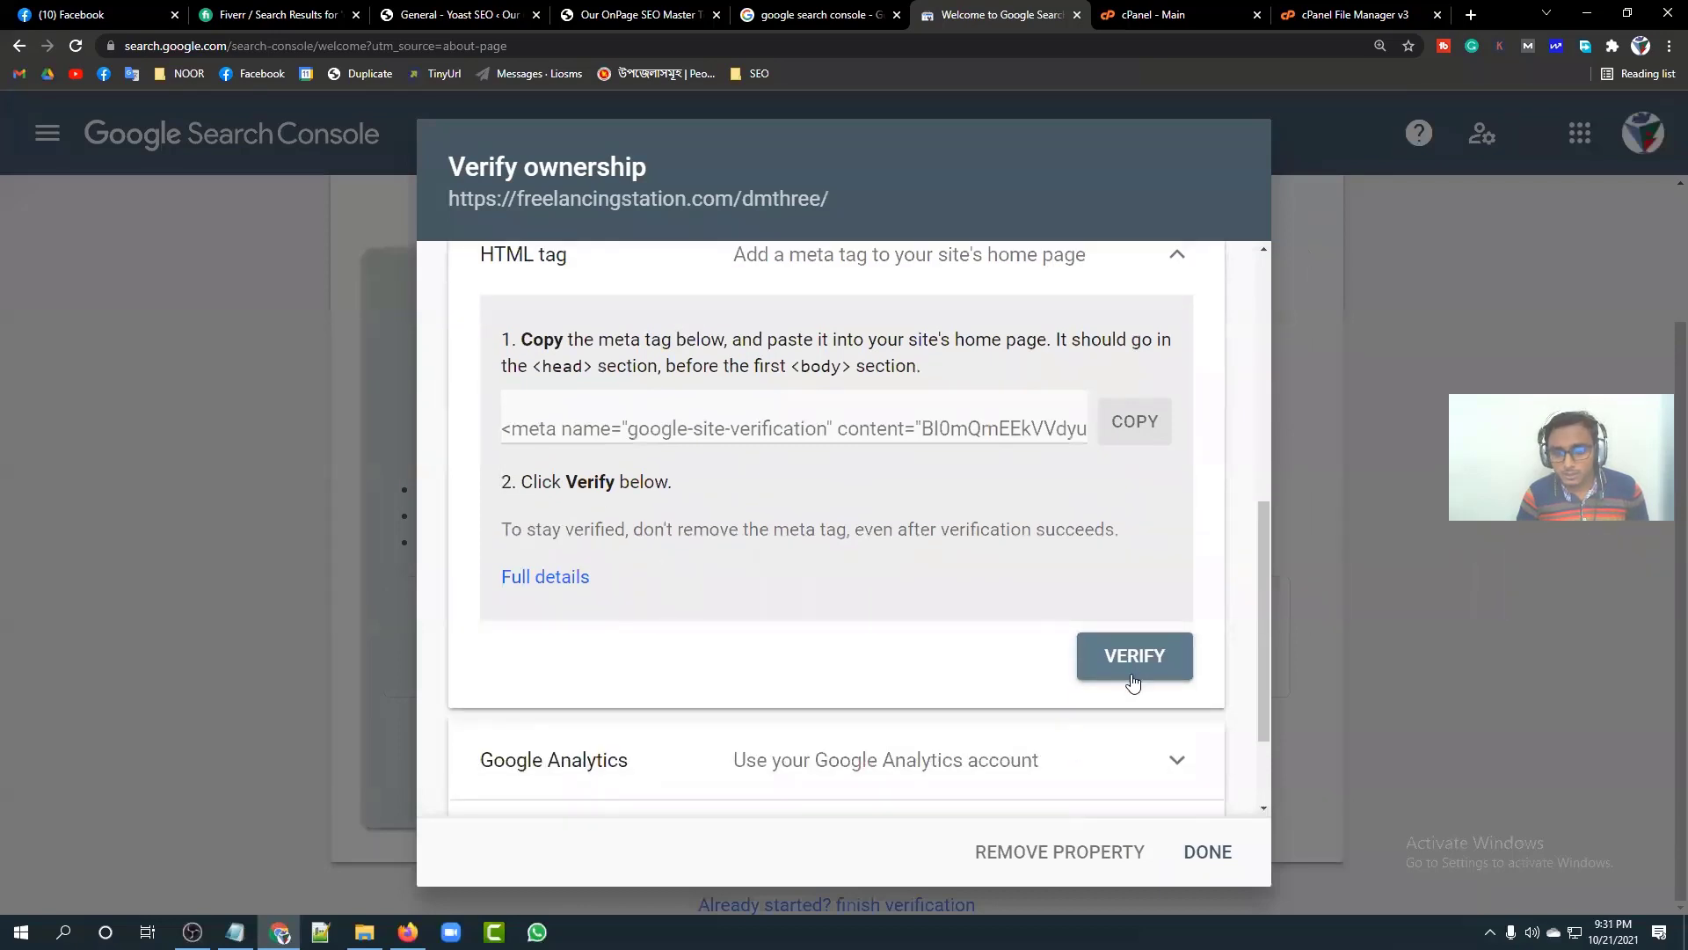
left_click(1159, 657)
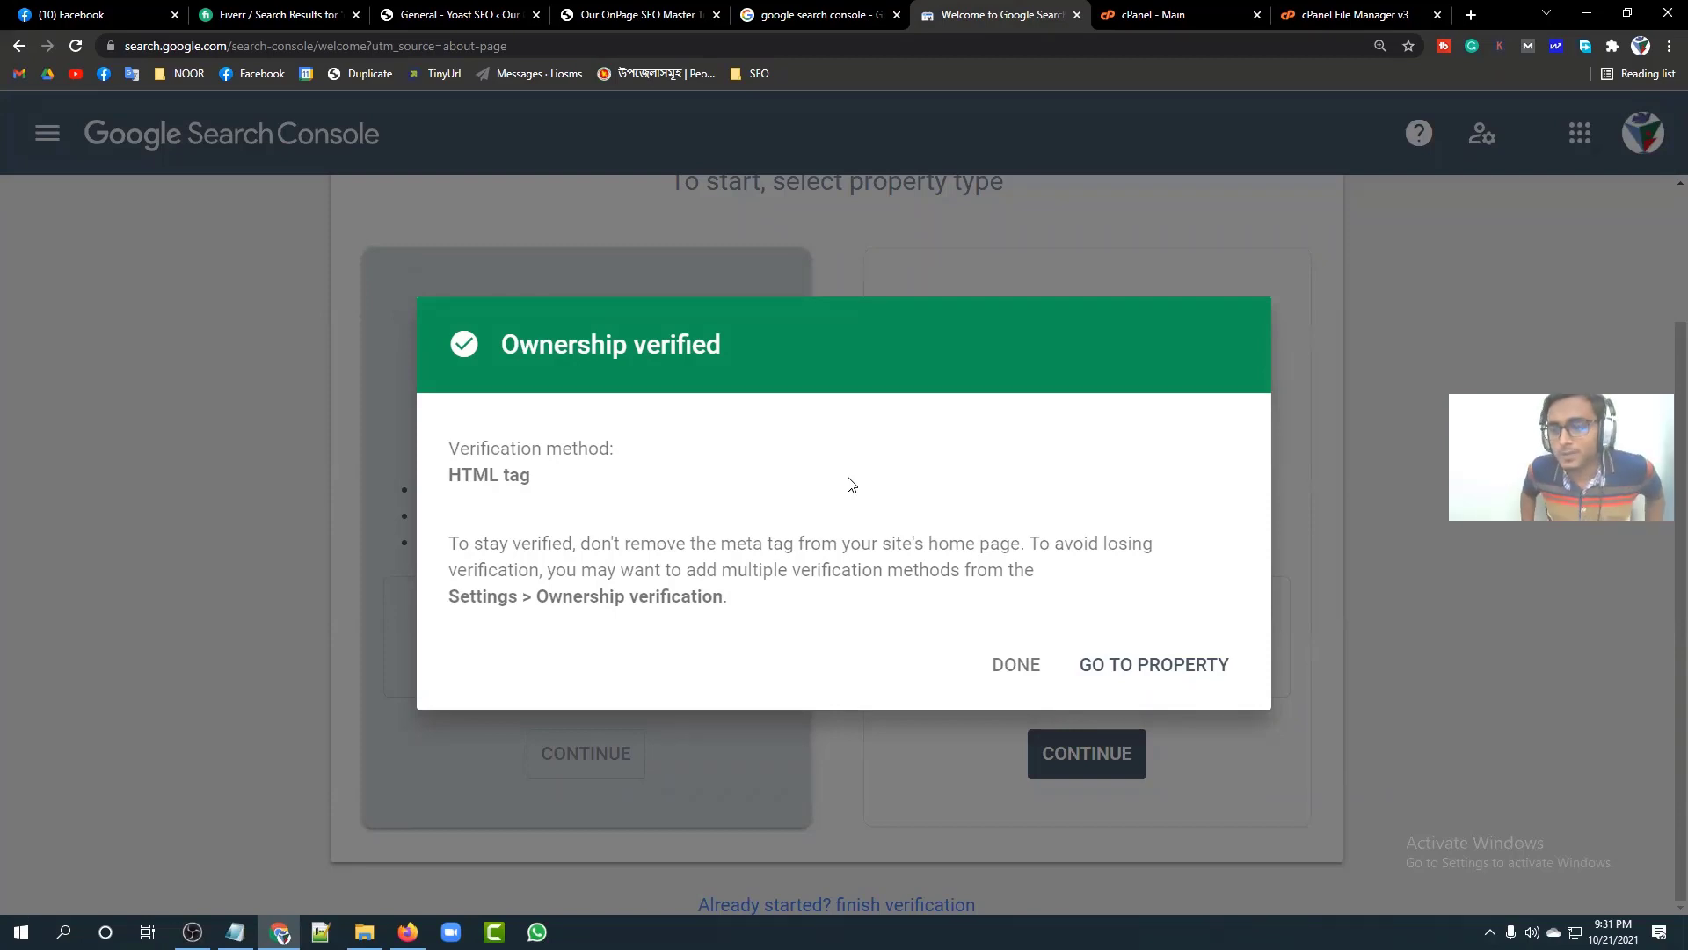
left_click(1121, 674)
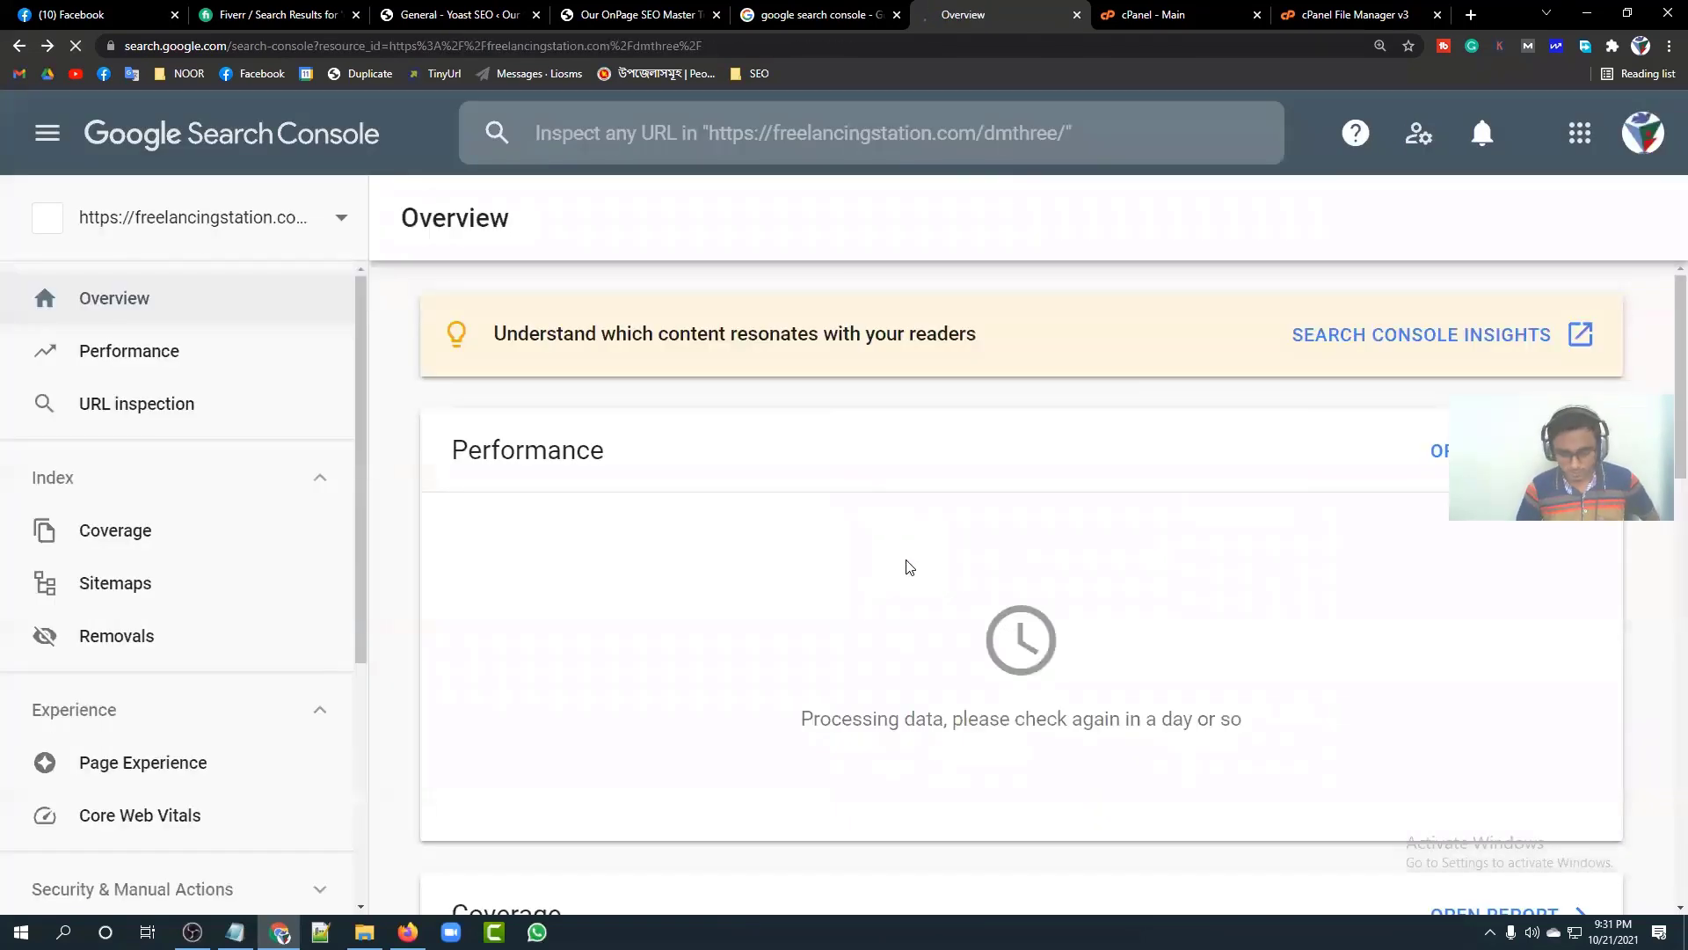
Step: Zoom the page out slightly and examine the property's navigation, including the Security & Manual Actions and Legacy tools and reports groups
key("ctrl+minus")
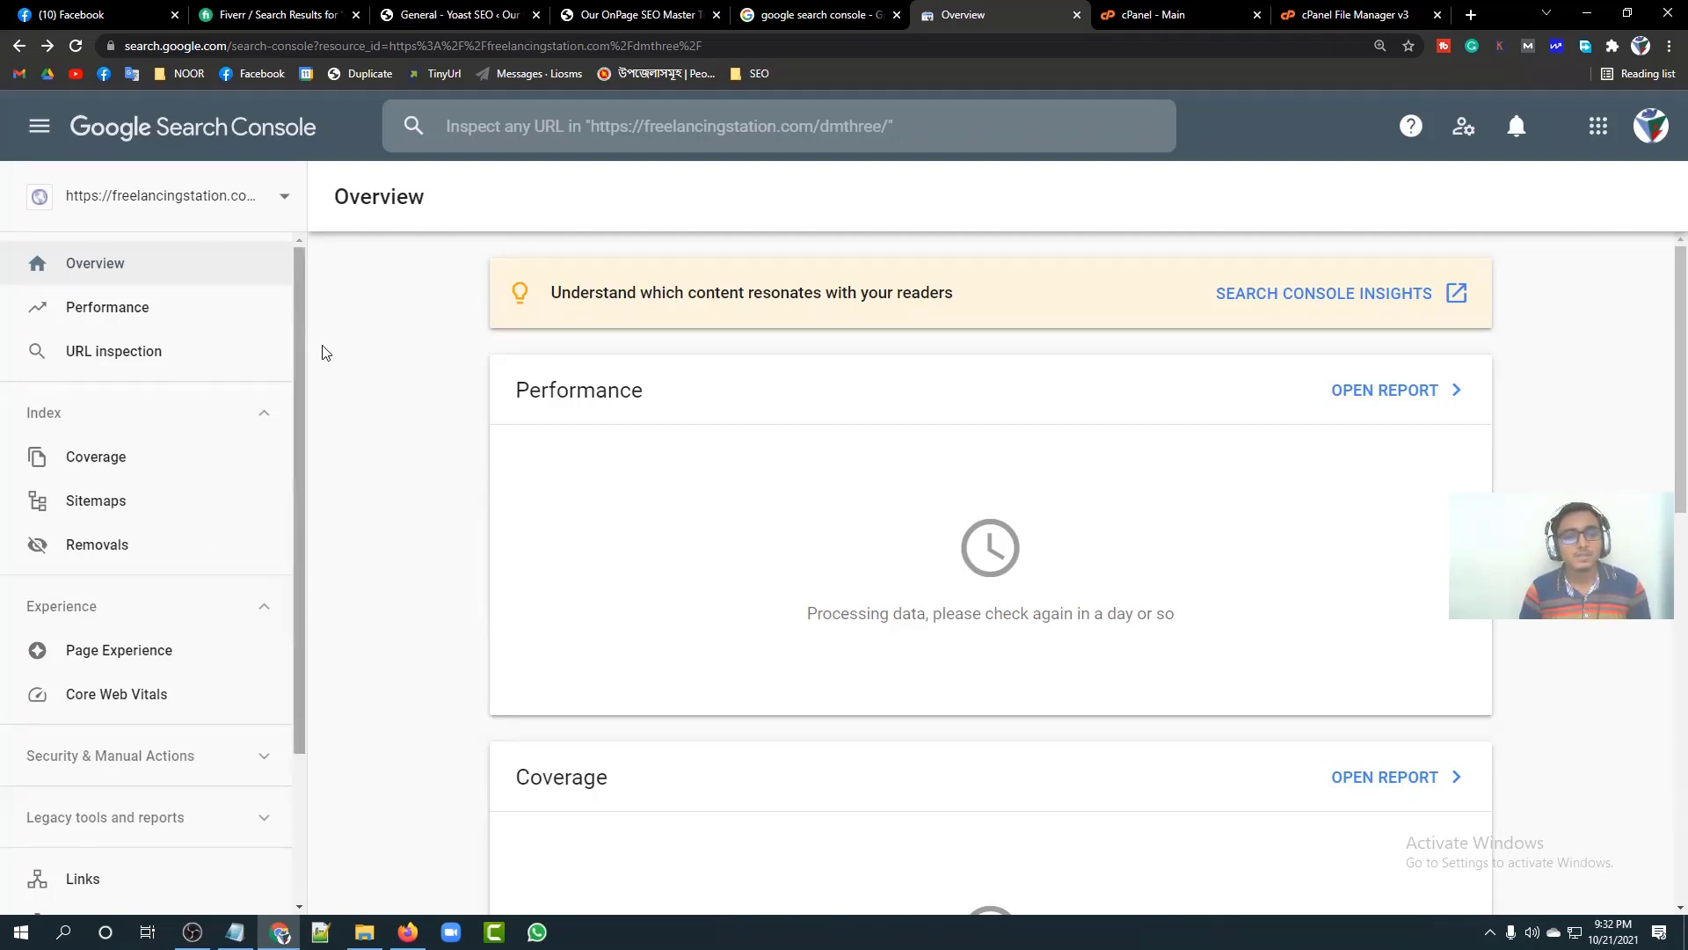
scroll(197, 405, "down", 2)
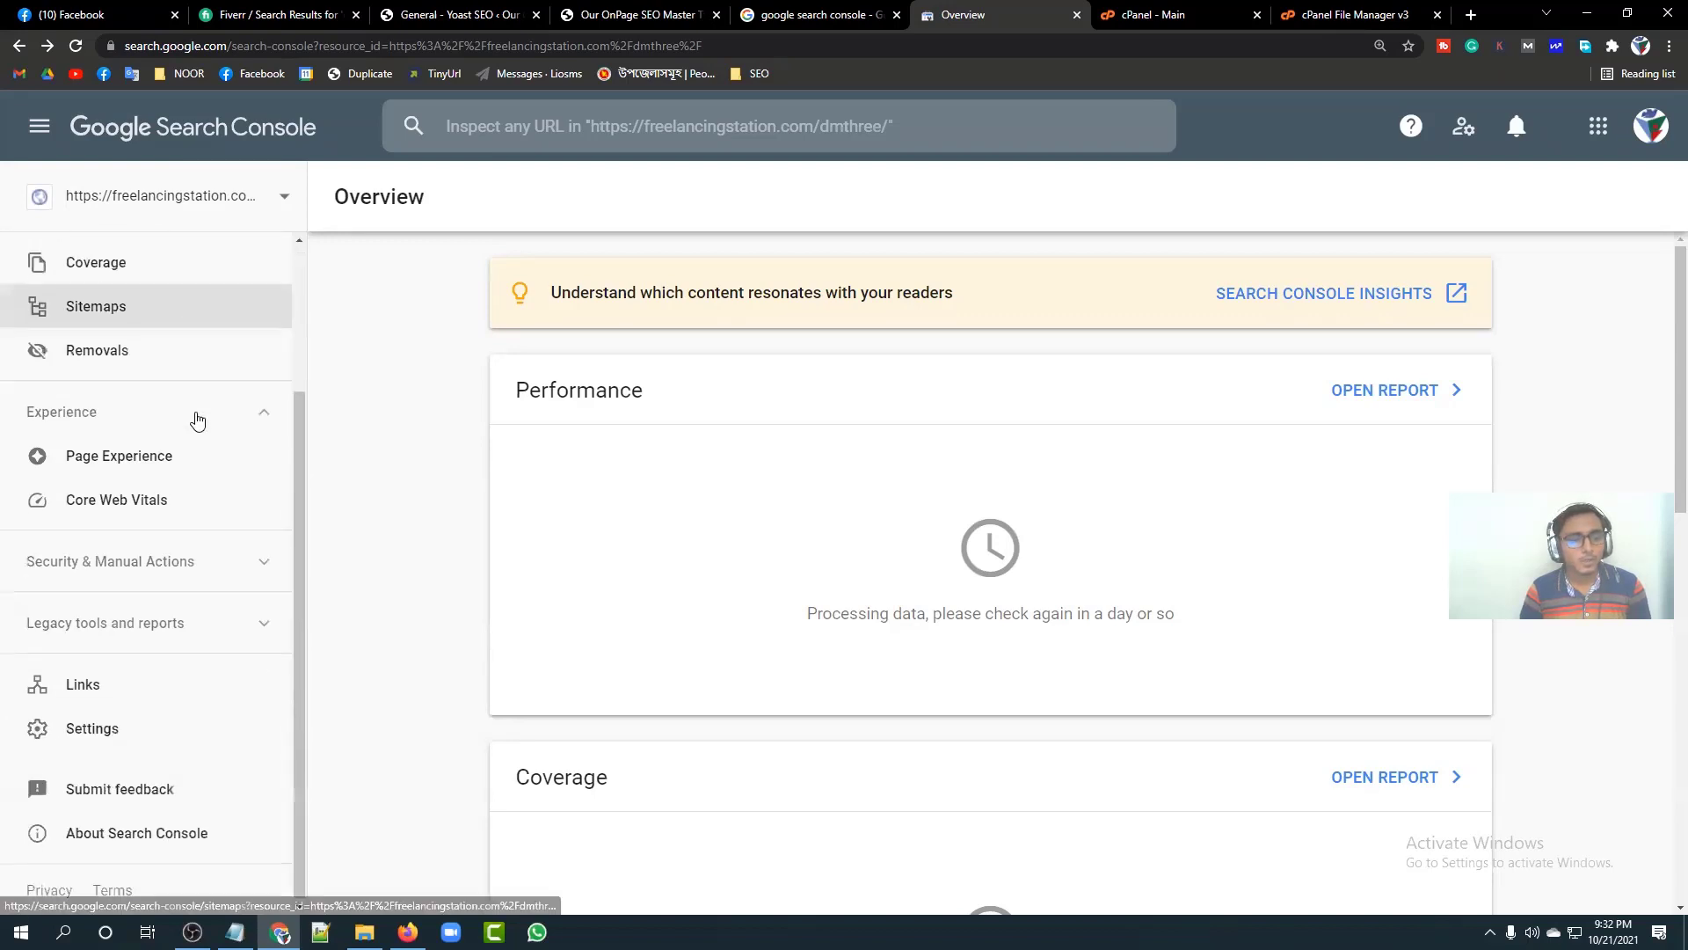
left_click(192, 567)
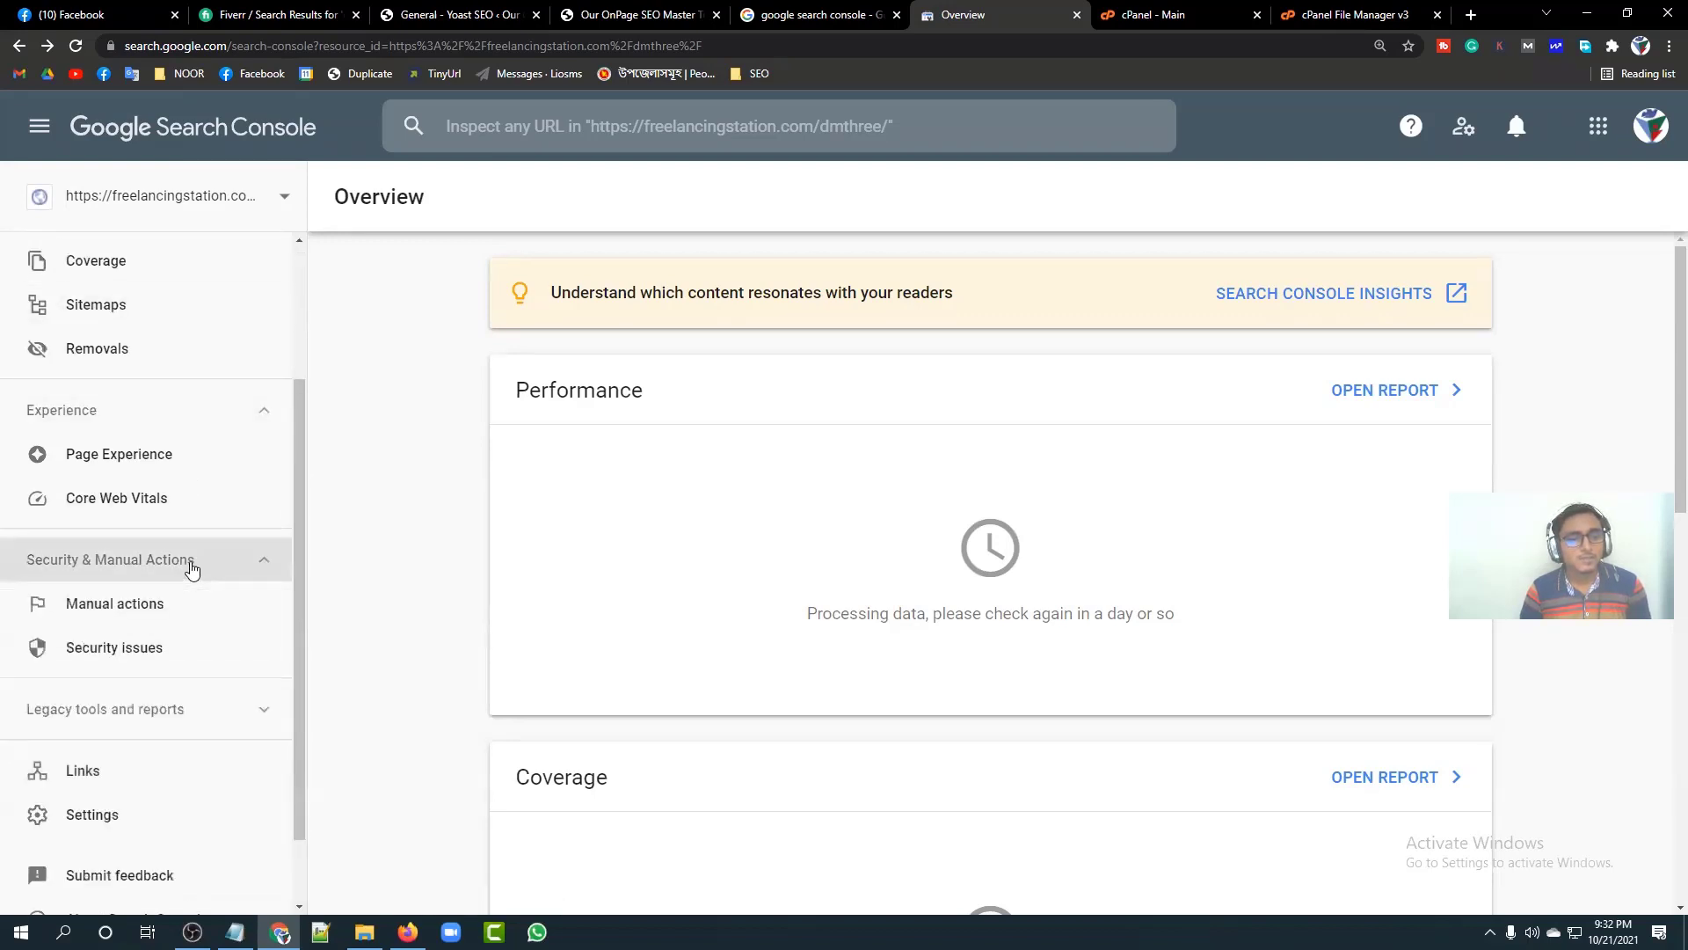
left_click(190, 566)
left_click(199, 645)
left_click(197, 640)
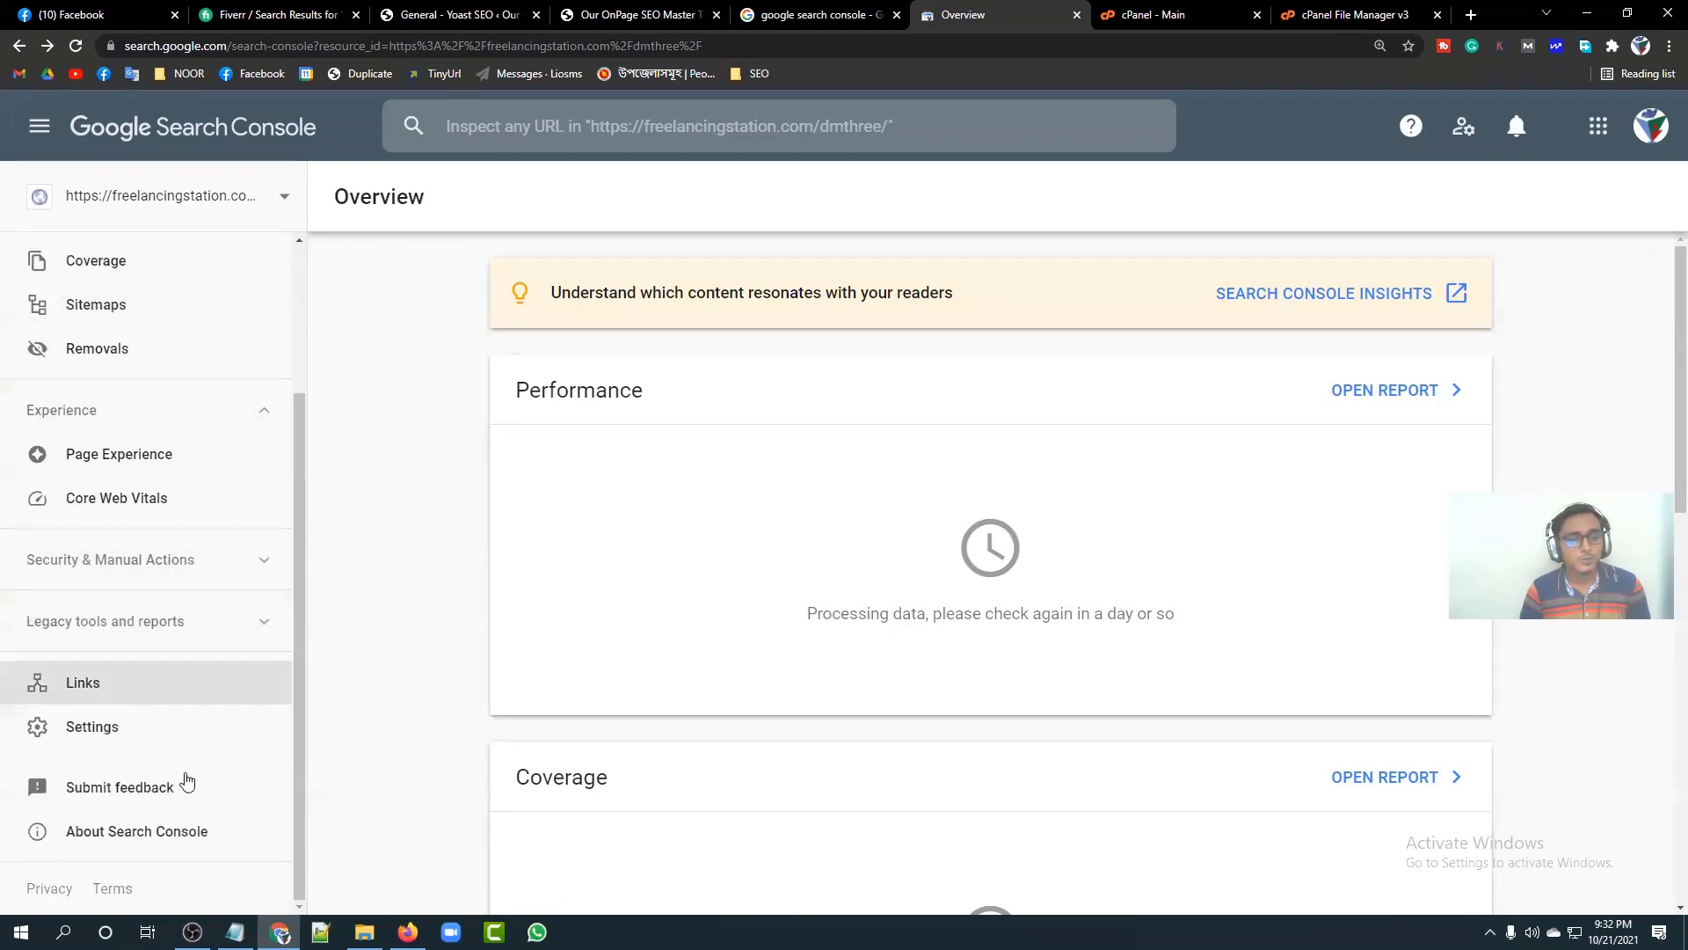
scroll(241, 693, "up", 2)
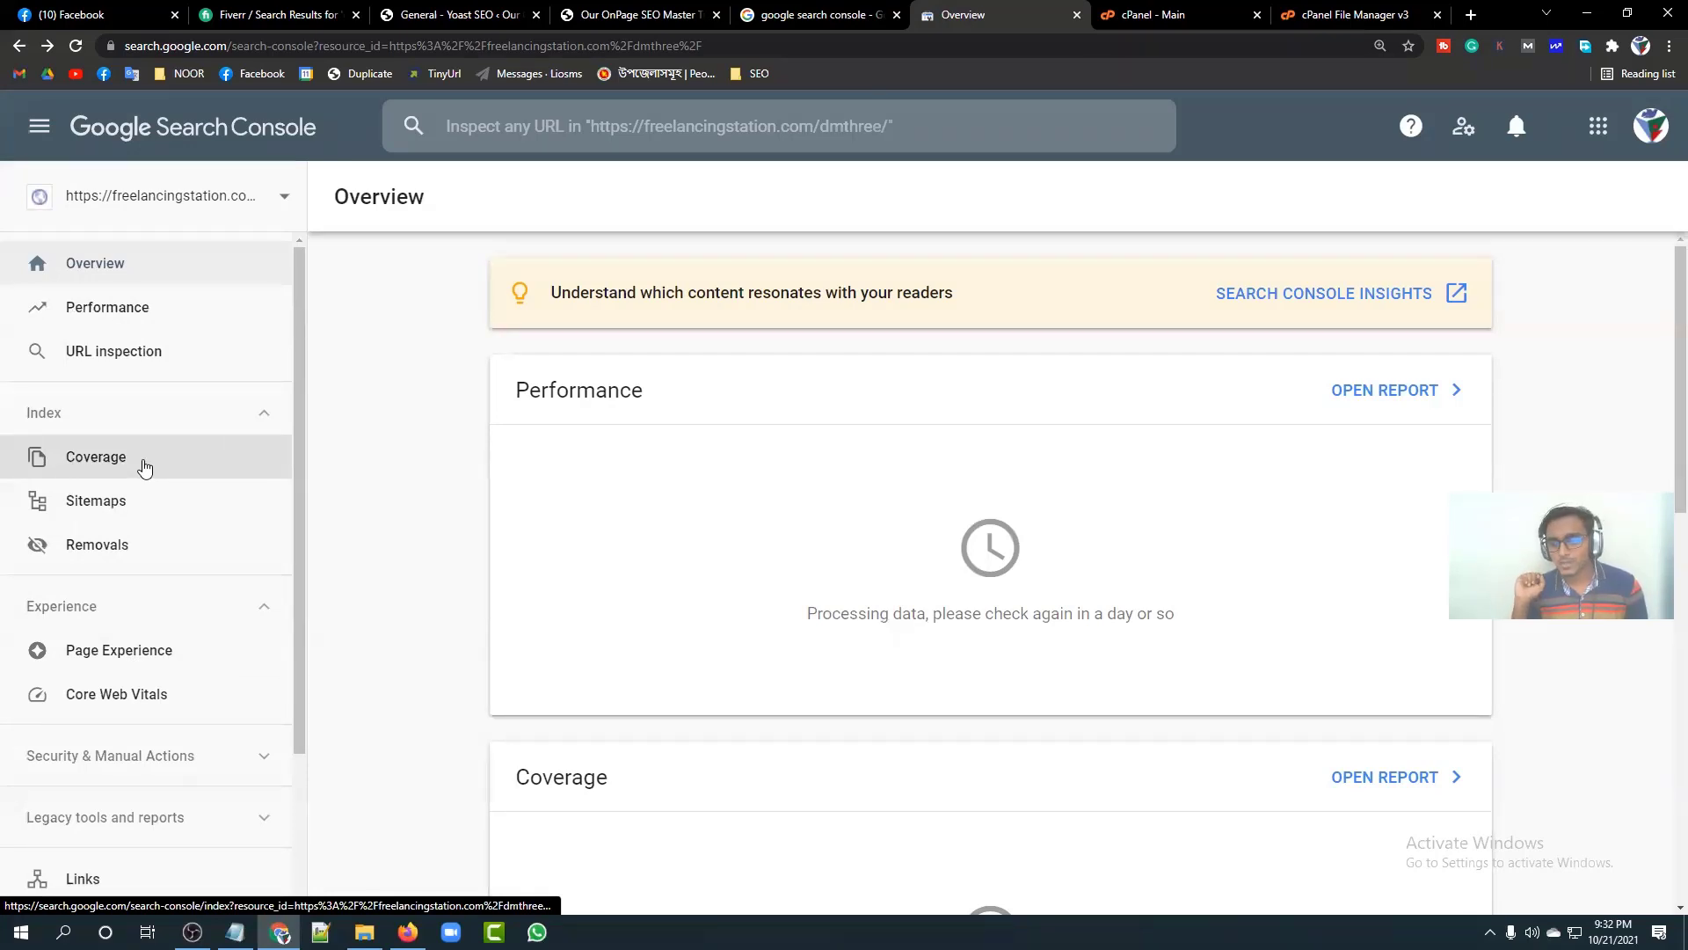
Step: View the property's Performance and Coverage reports and return to the Overview page
left_click(128, 312)
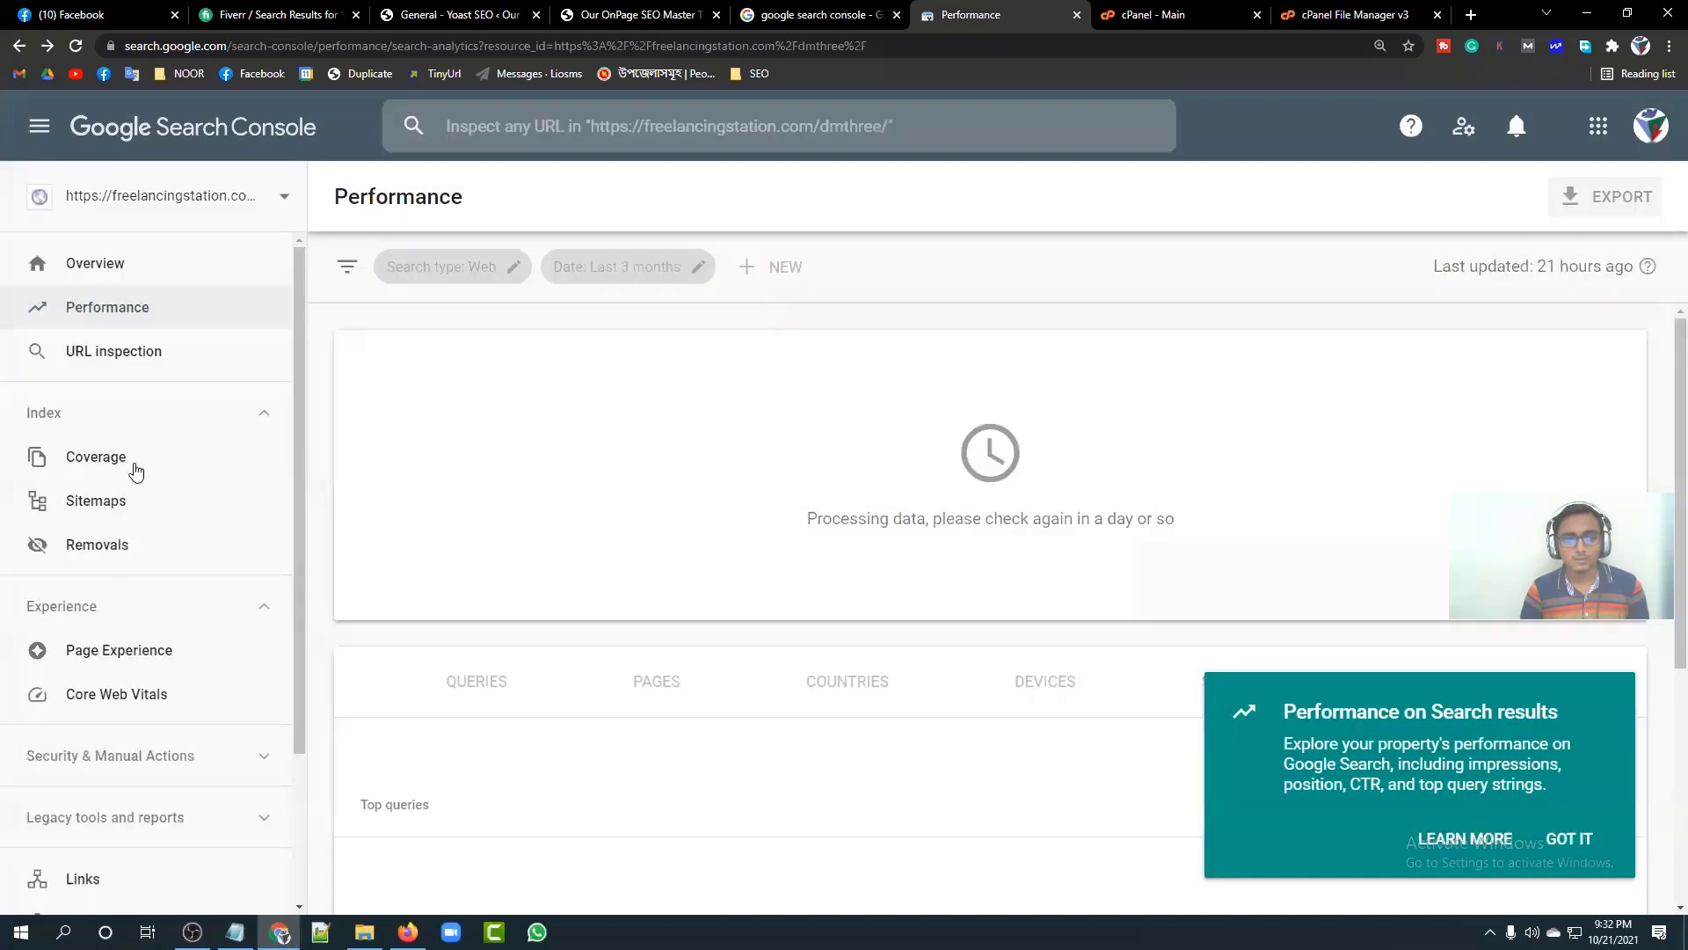
left_click(134, 470)
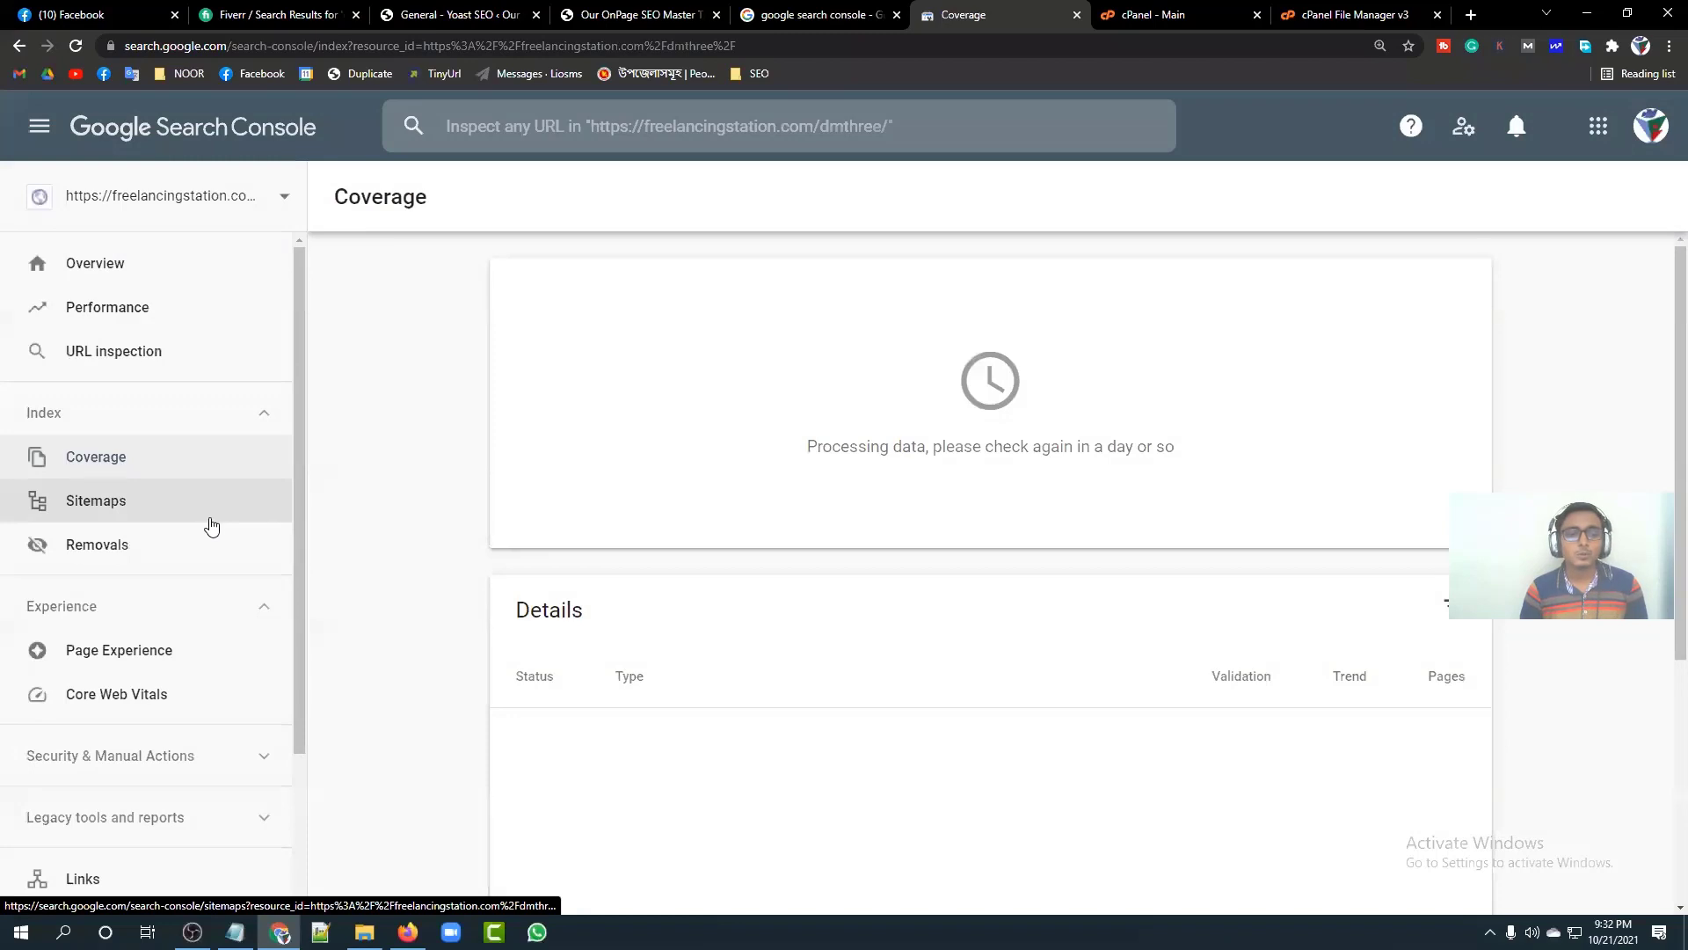
left_click(158, 277)
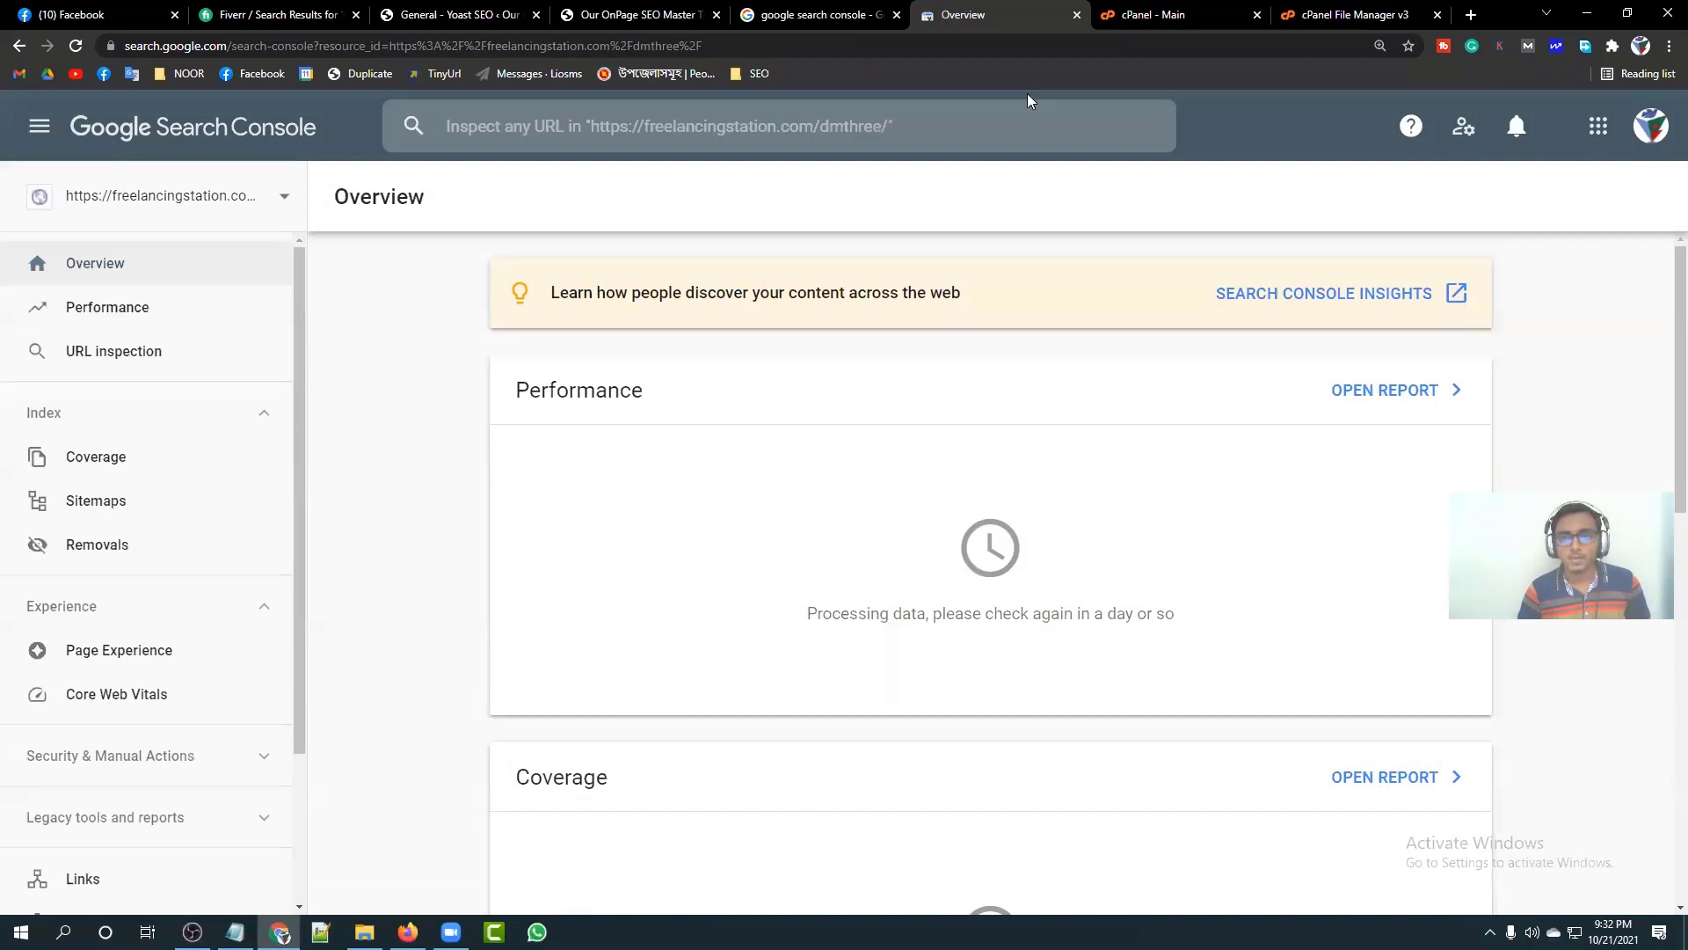
key("ctrl+shift+p")
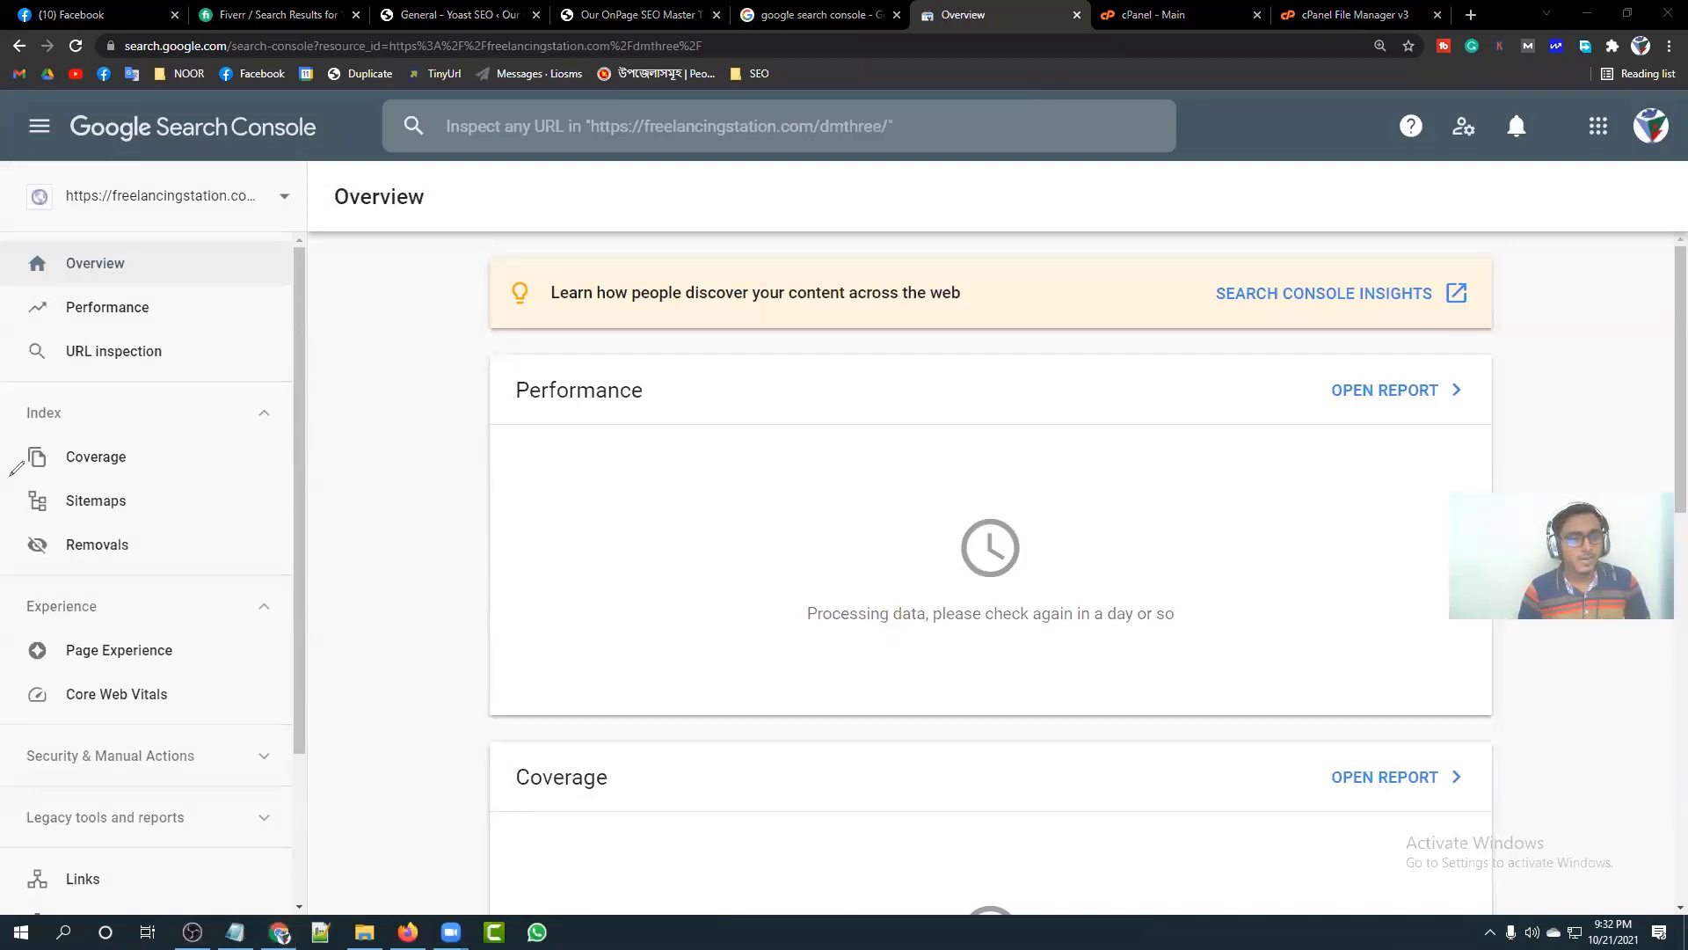
mouse_move(10, 476)
left_mouse_down()
mouse_move(27, 524)
mouse_move(161, 526)
mouse_move(177, 482)
mouse_move(10, 481)
left_mouse_up()
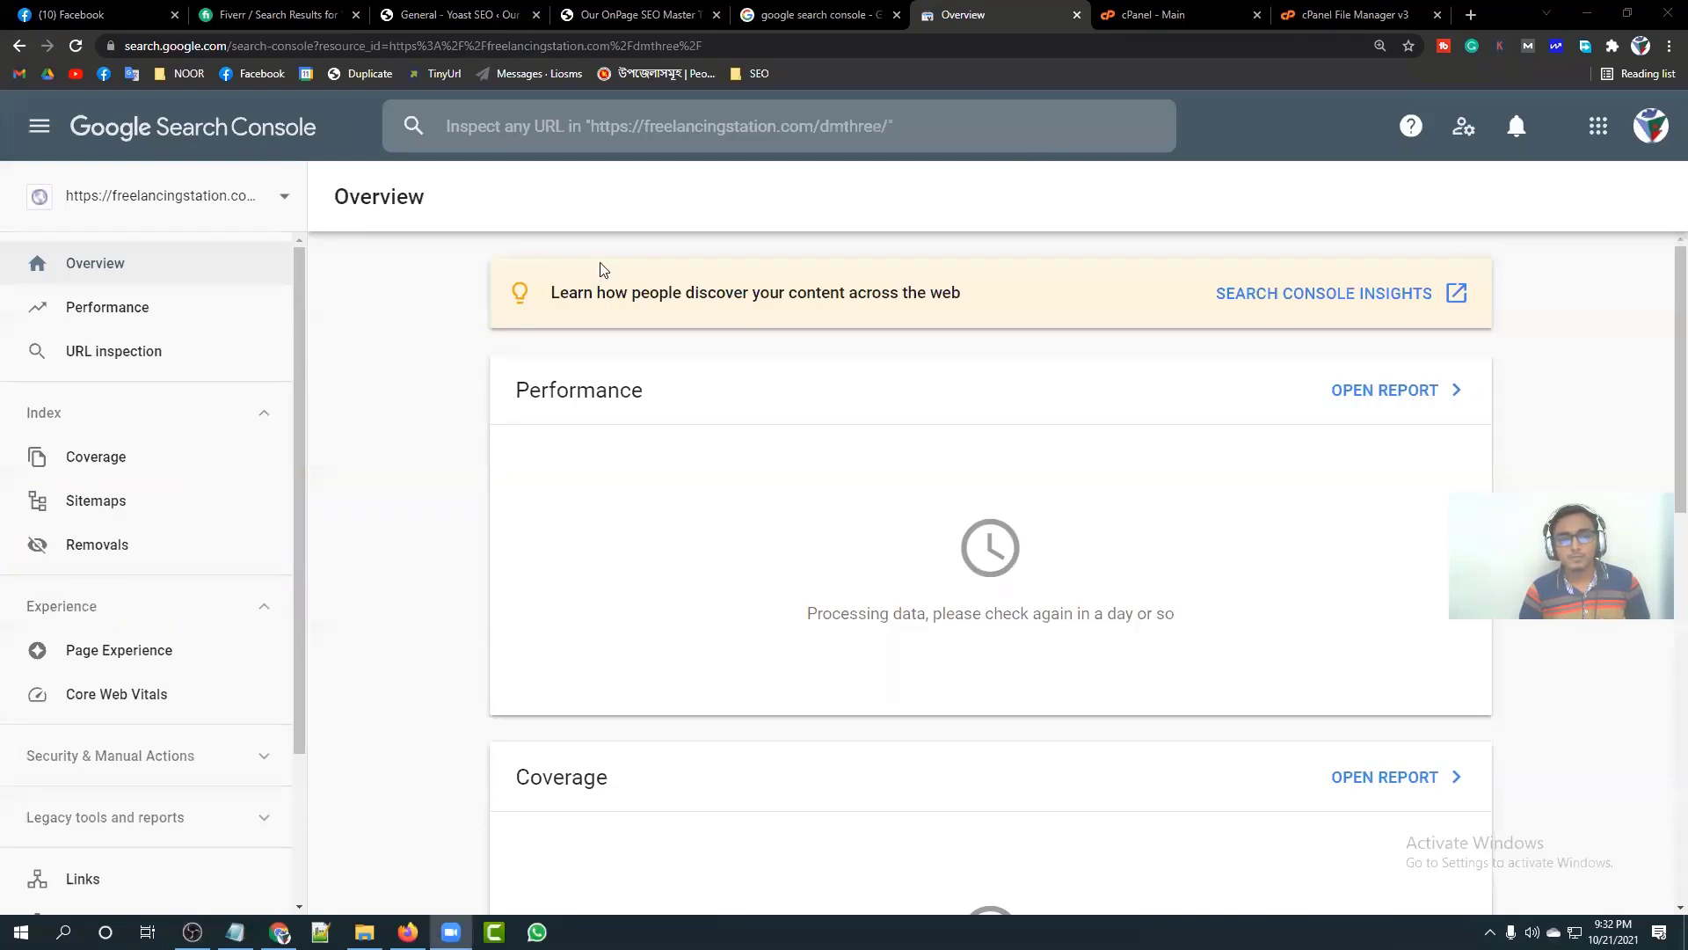
Step: Open the property's Sitemaps page, dismiss the introductory tip and examine the field for adding a new sitemap
left_click(120, 517)
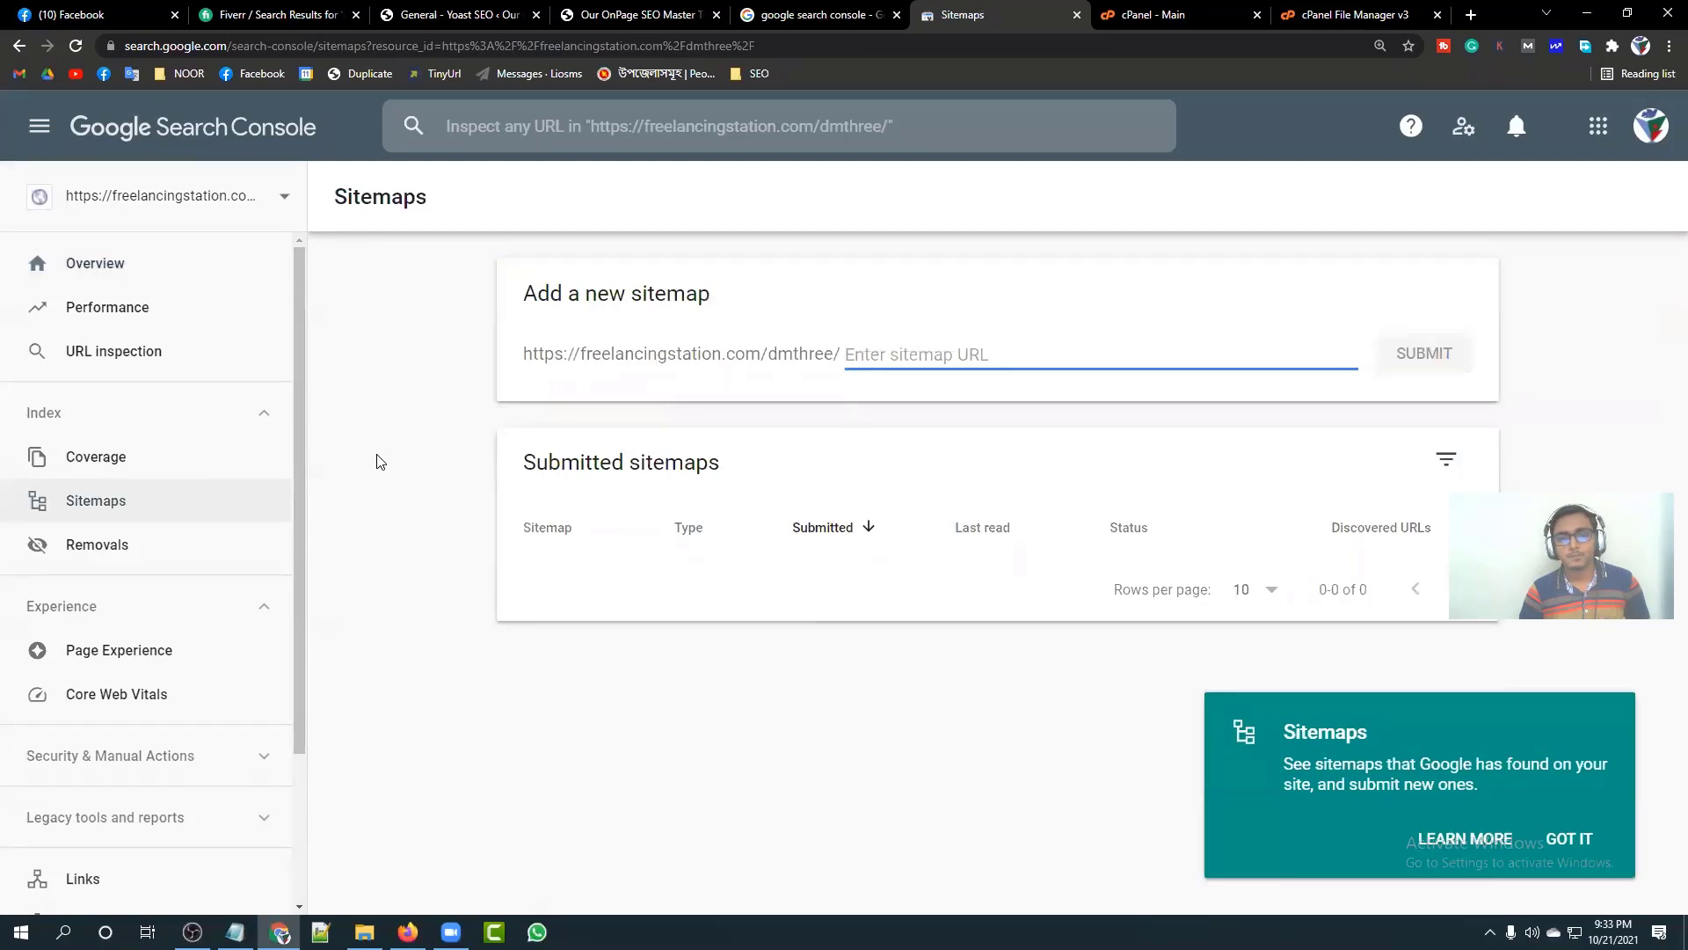
left_click(1568, 840)
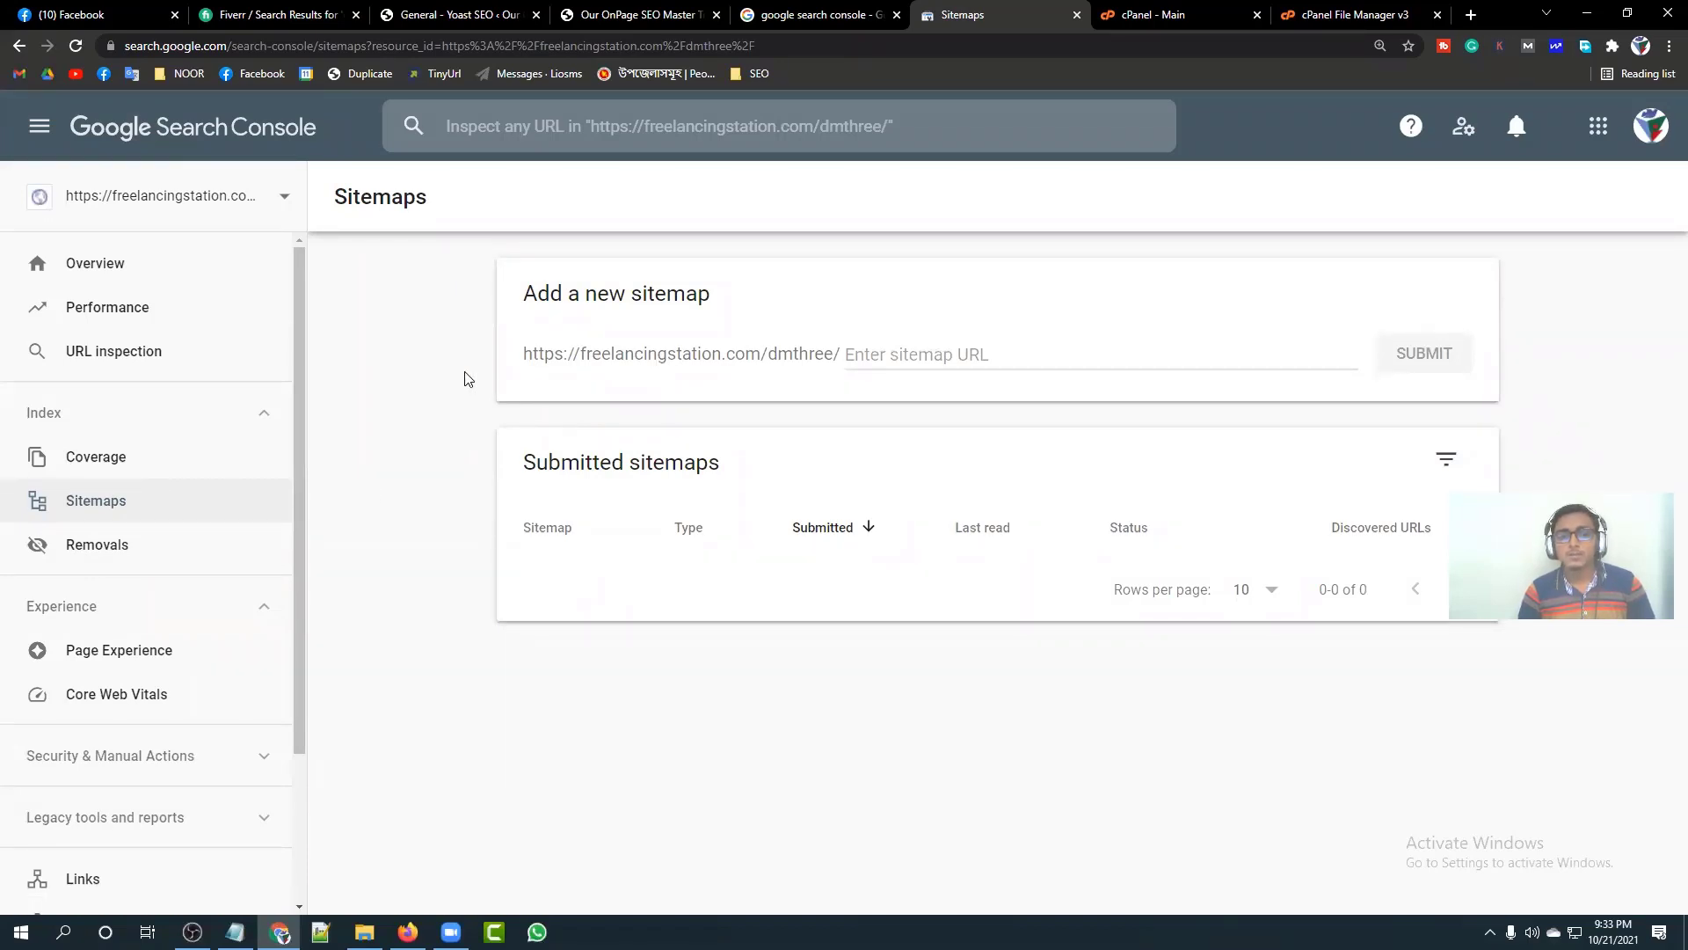
left_click(858, 352)
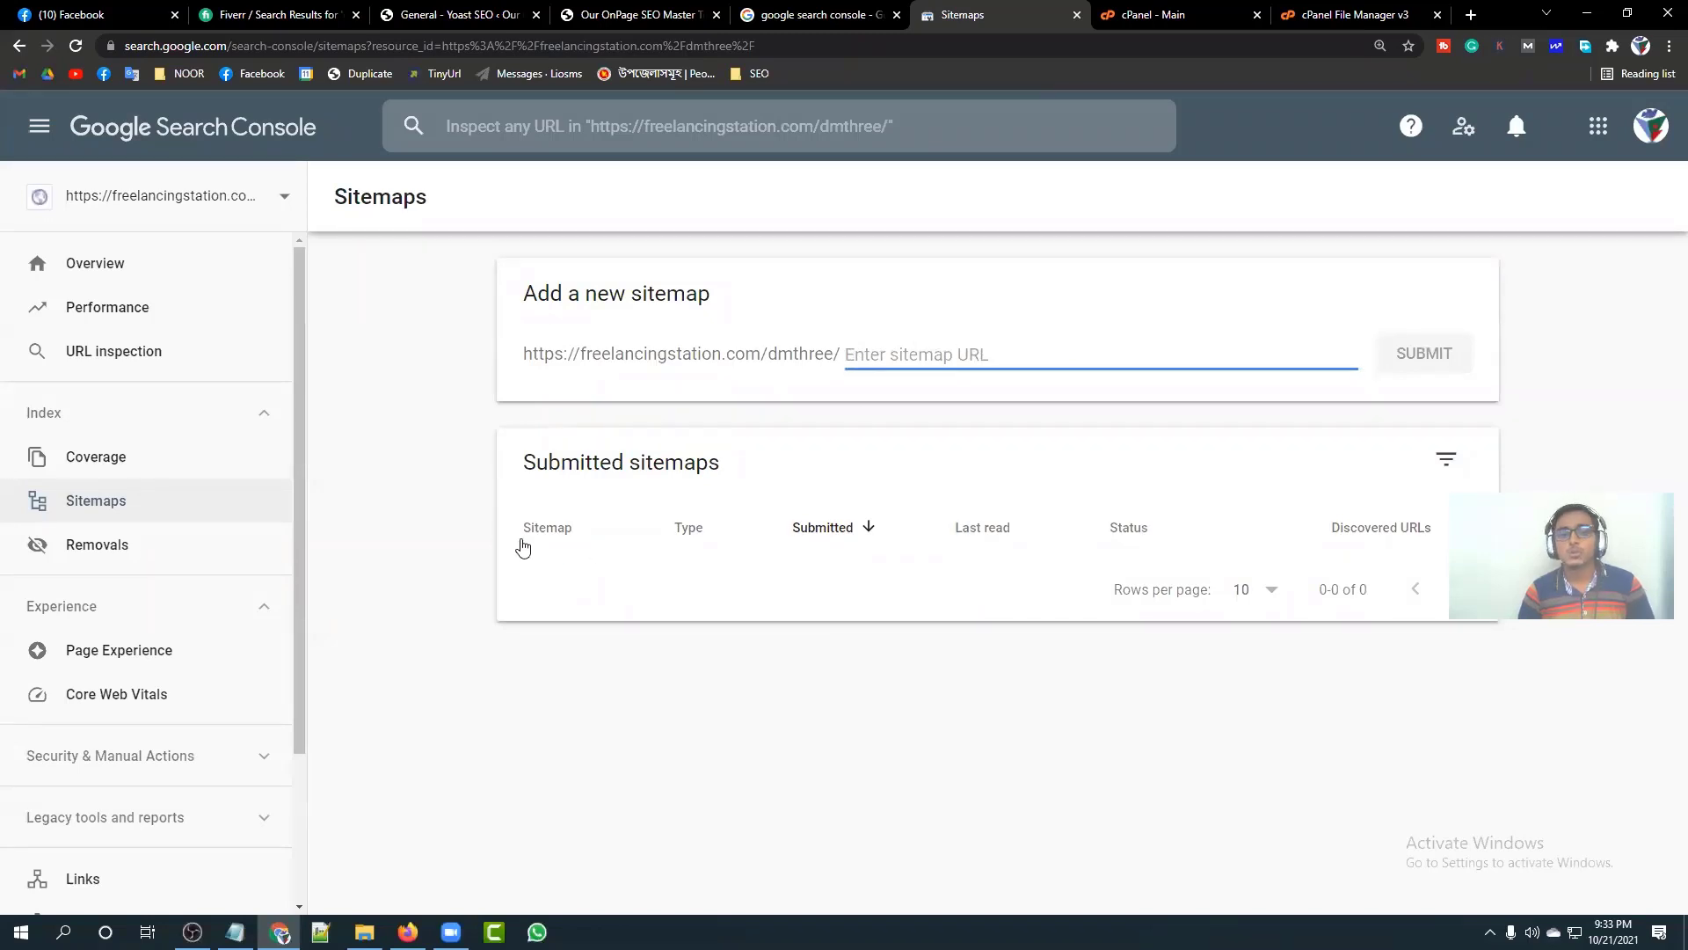
left_click(448, 464)
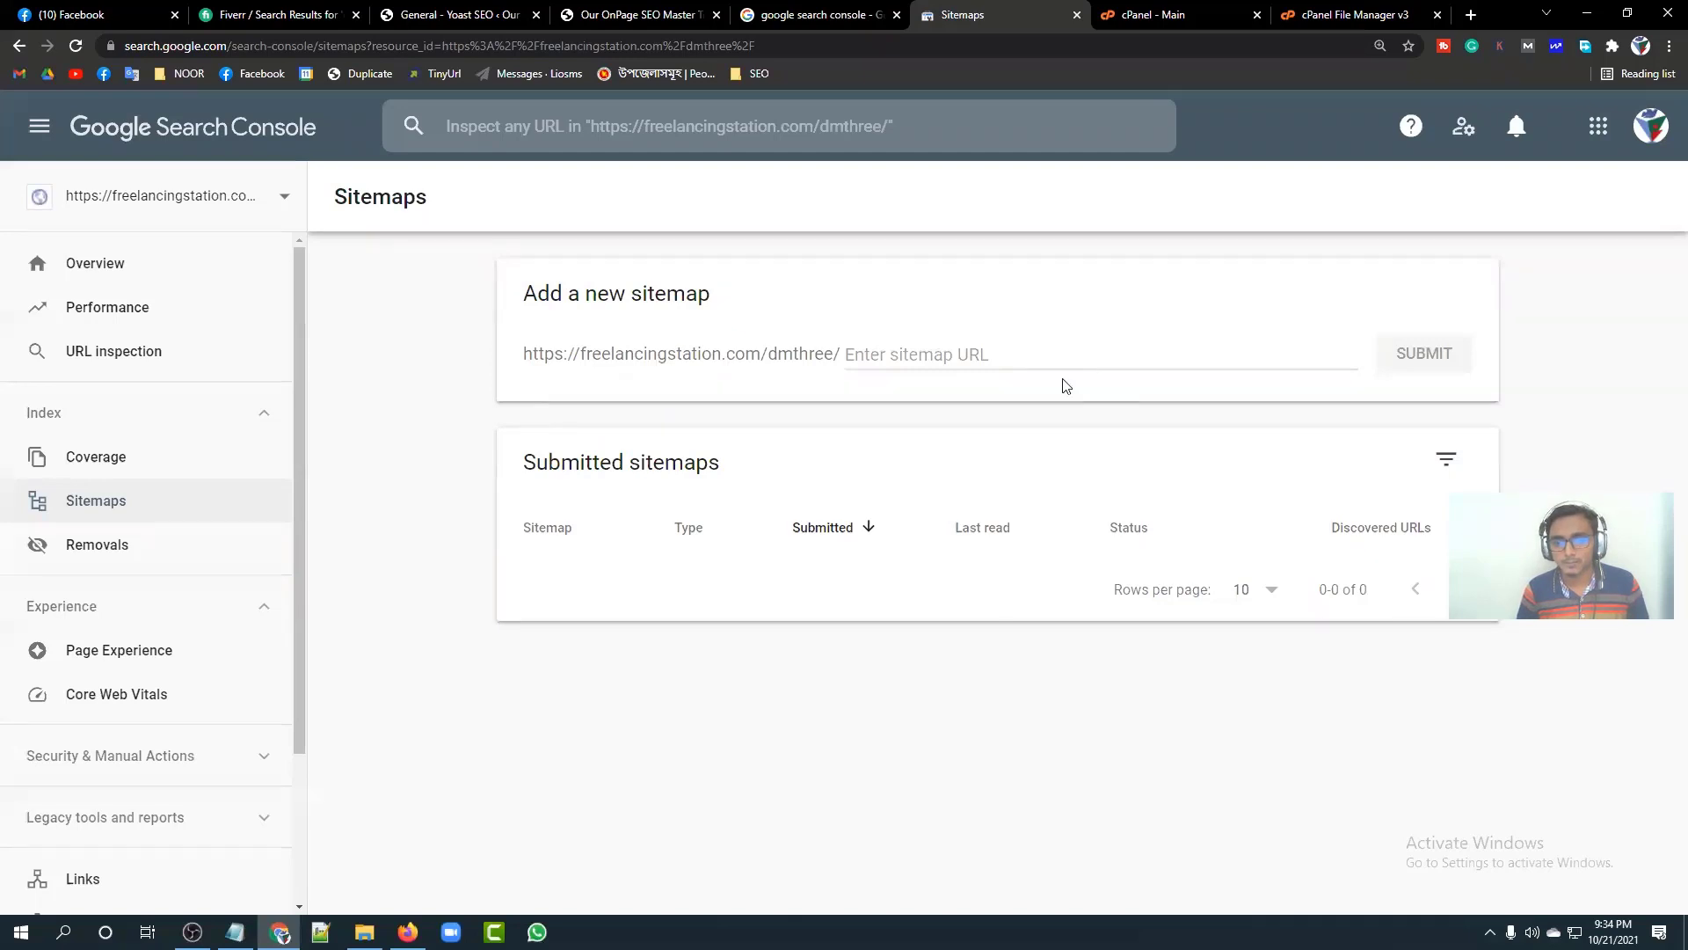
left_click(1018, 353)
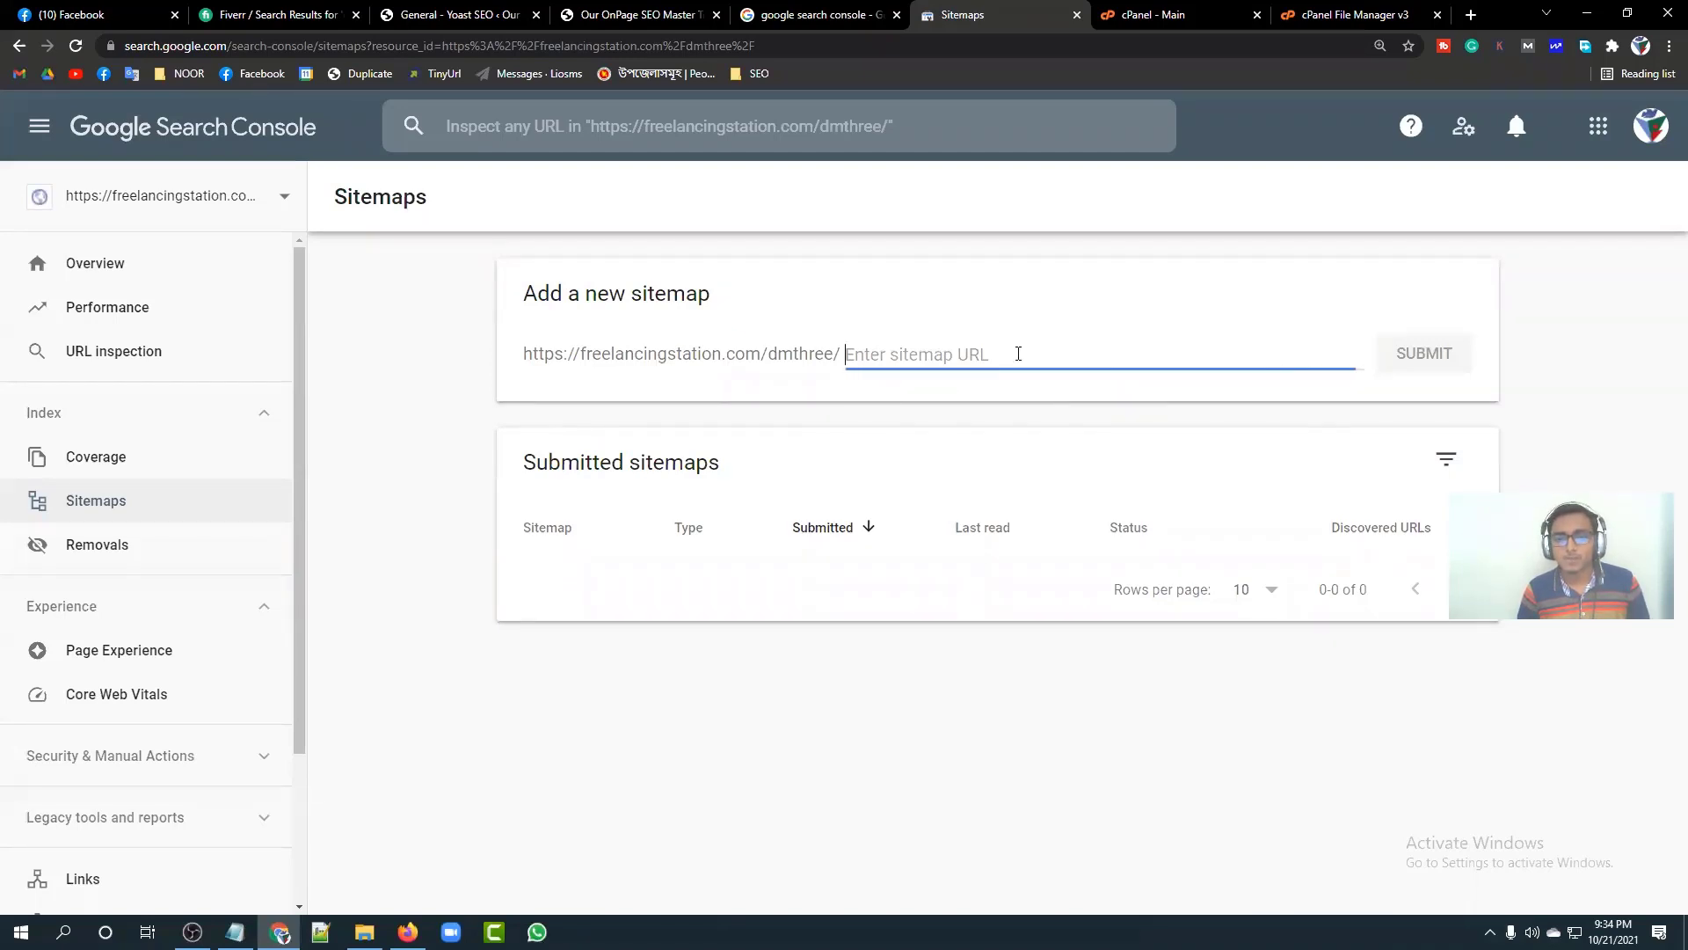
left_click(411, 380)
Step: In the WordPress admin, view Yoast SEO's Tools page and its file editor, and return to the General settings
left_click(417, 11)
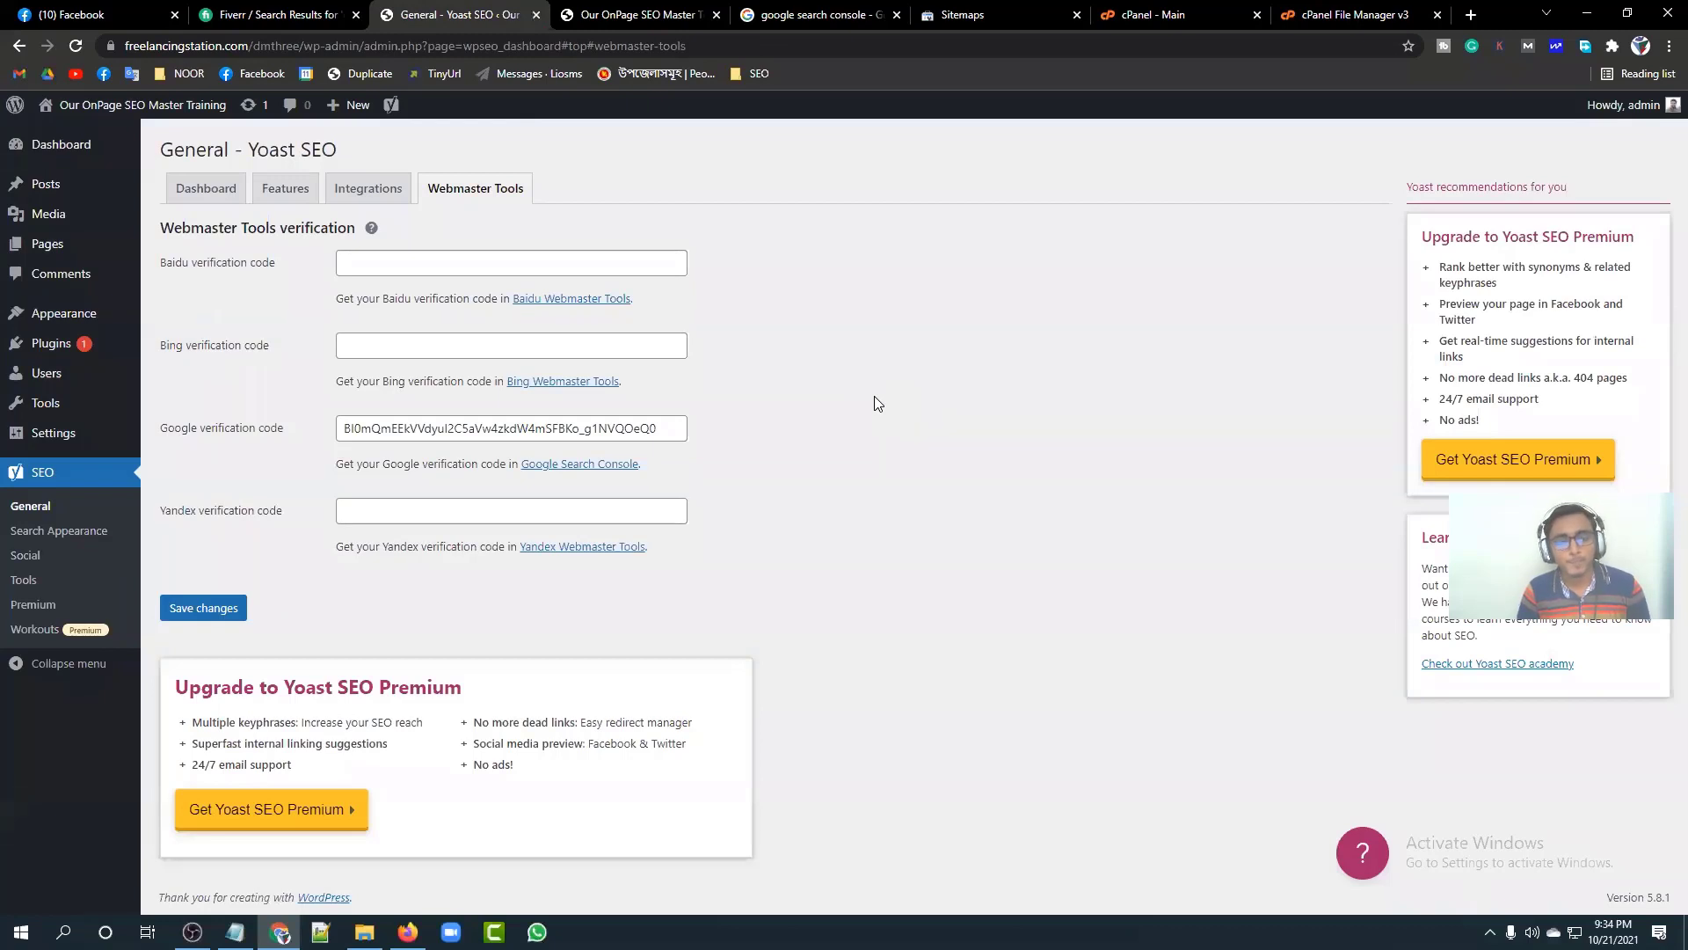
left_click(40, 582)
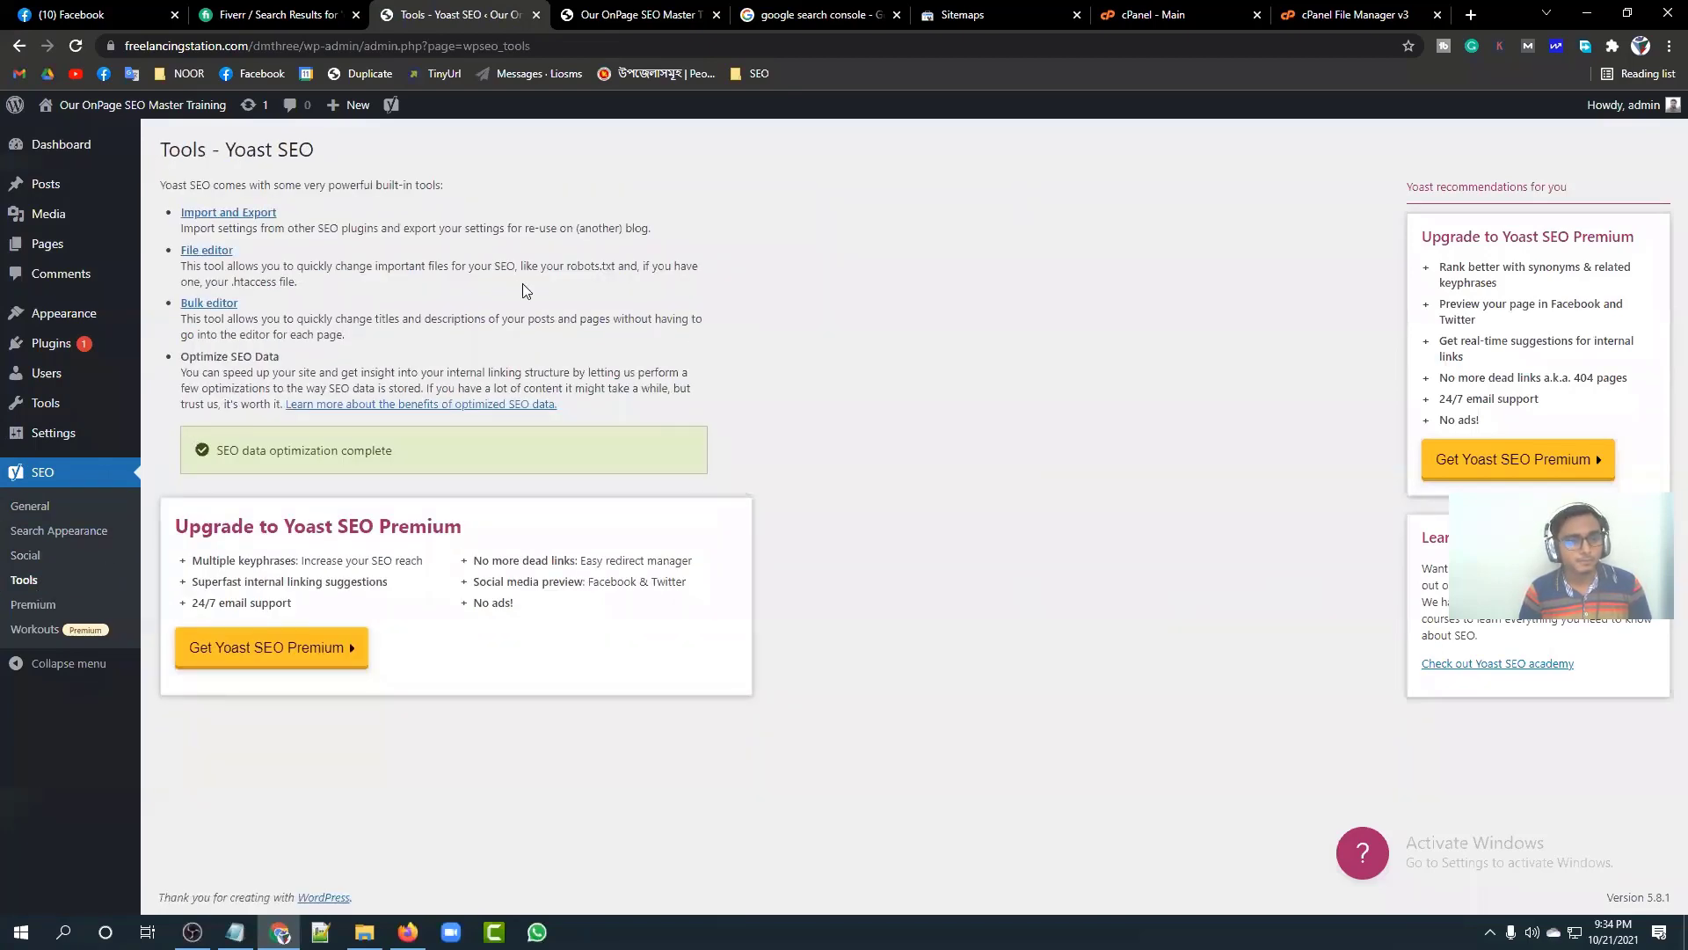
left_click(221, 251)
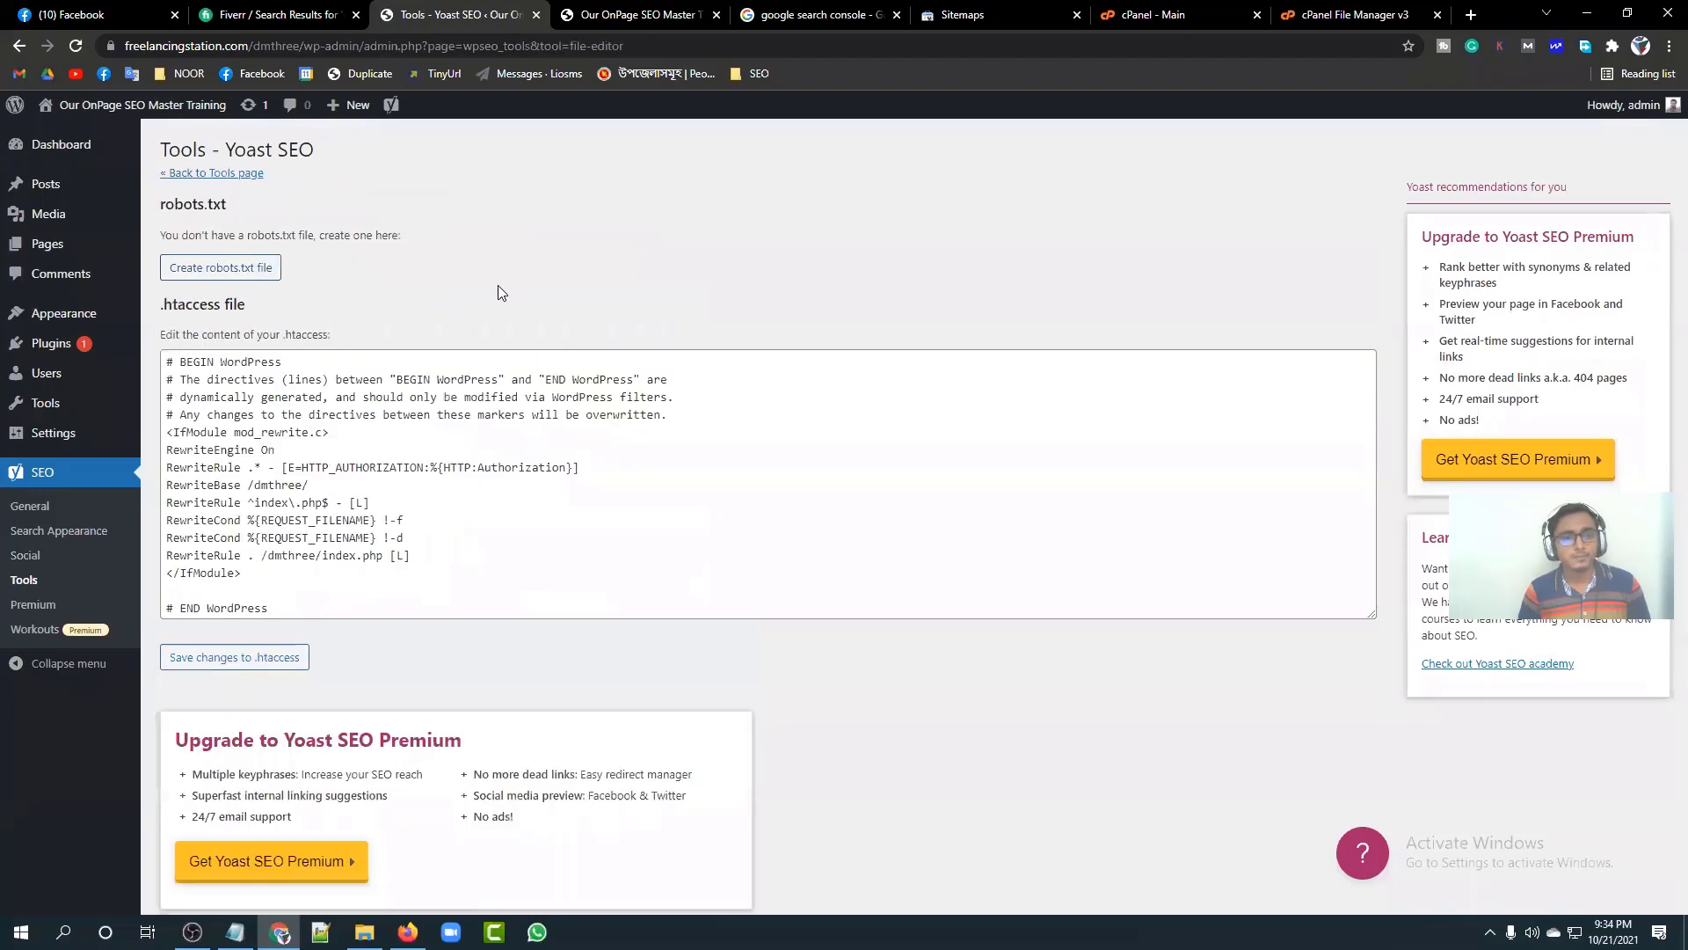
scroll(466, 332, "down", 1)
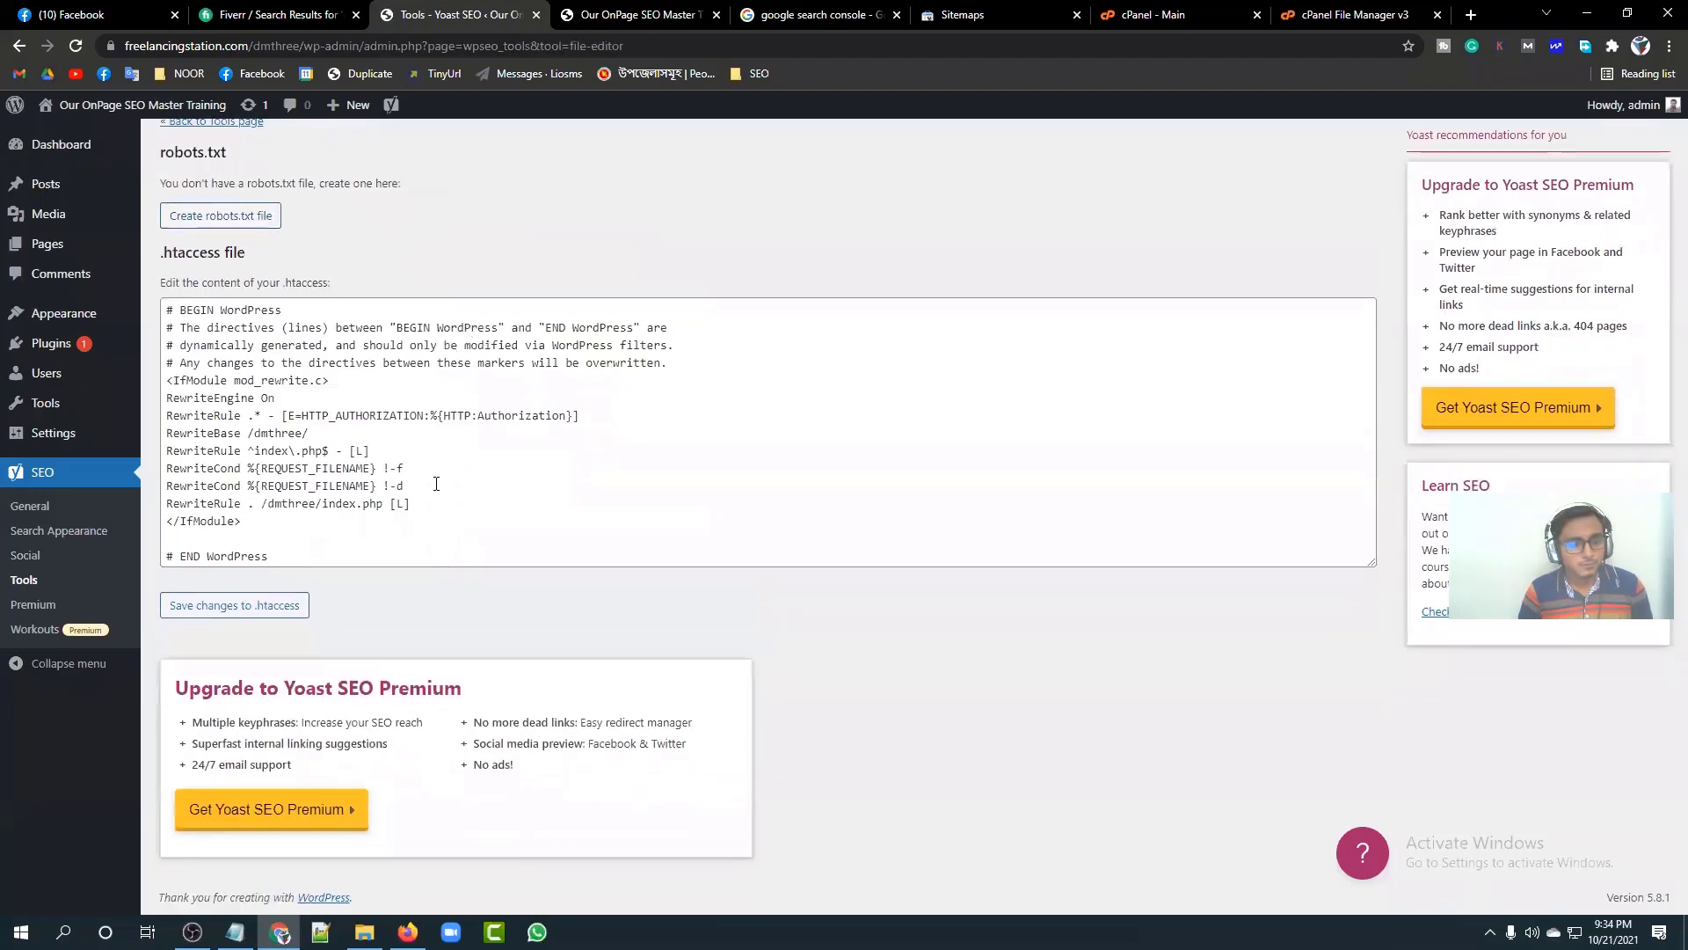
scroll(439, 484, "up", 1)
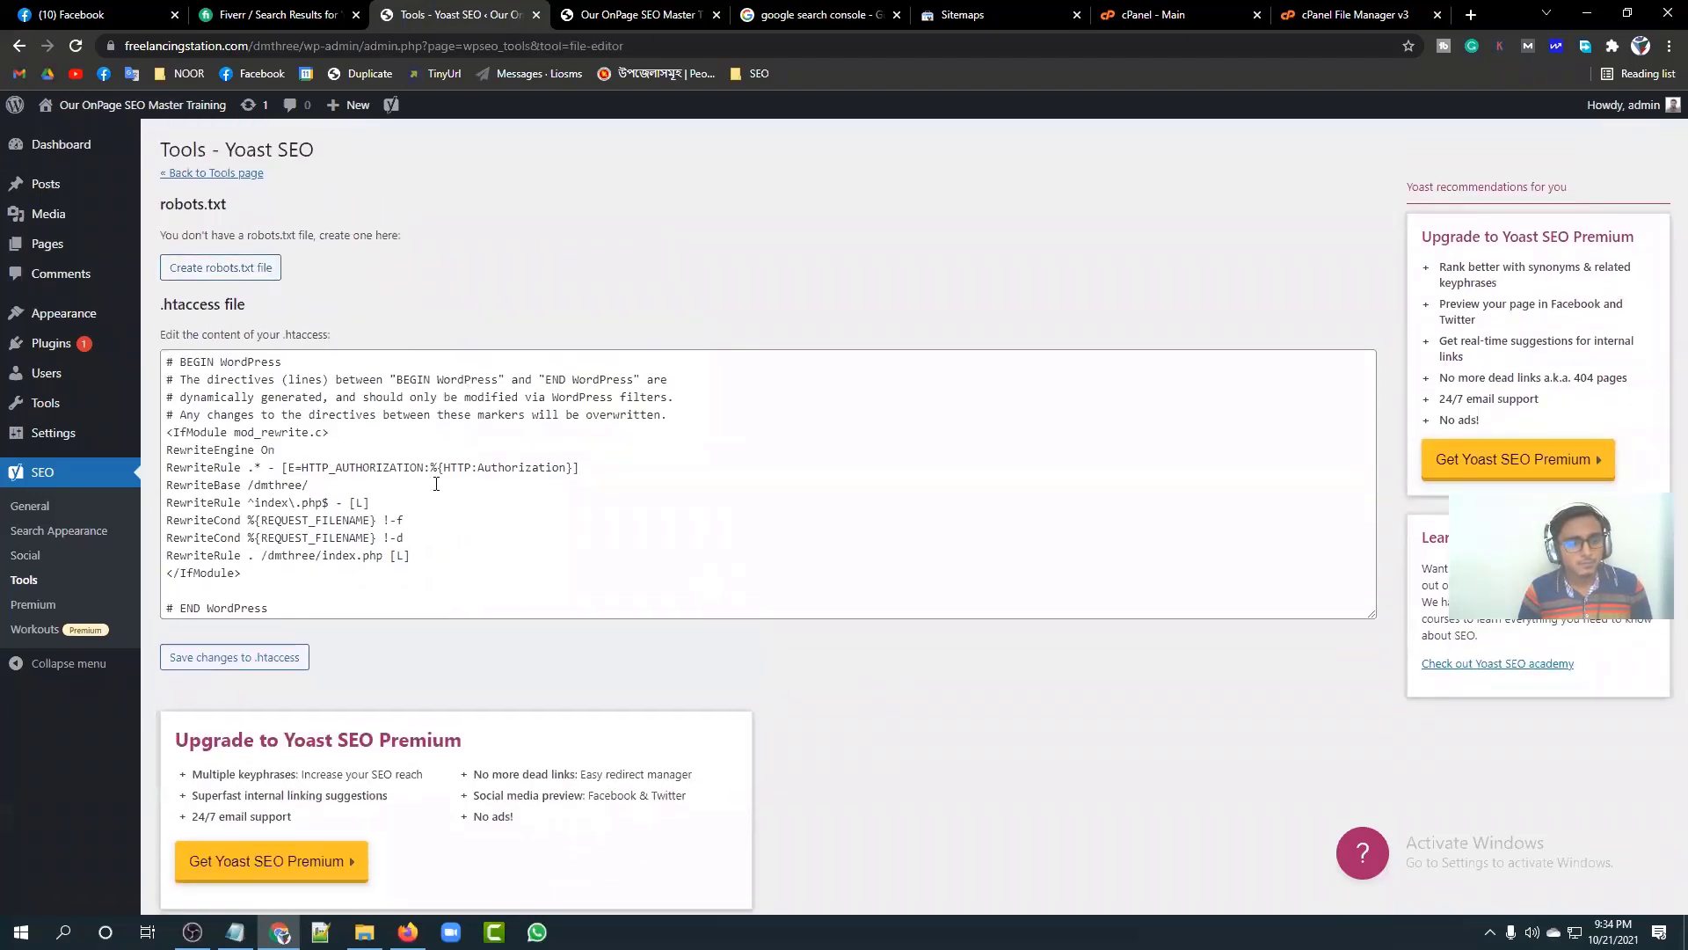
left_click(26, 484)
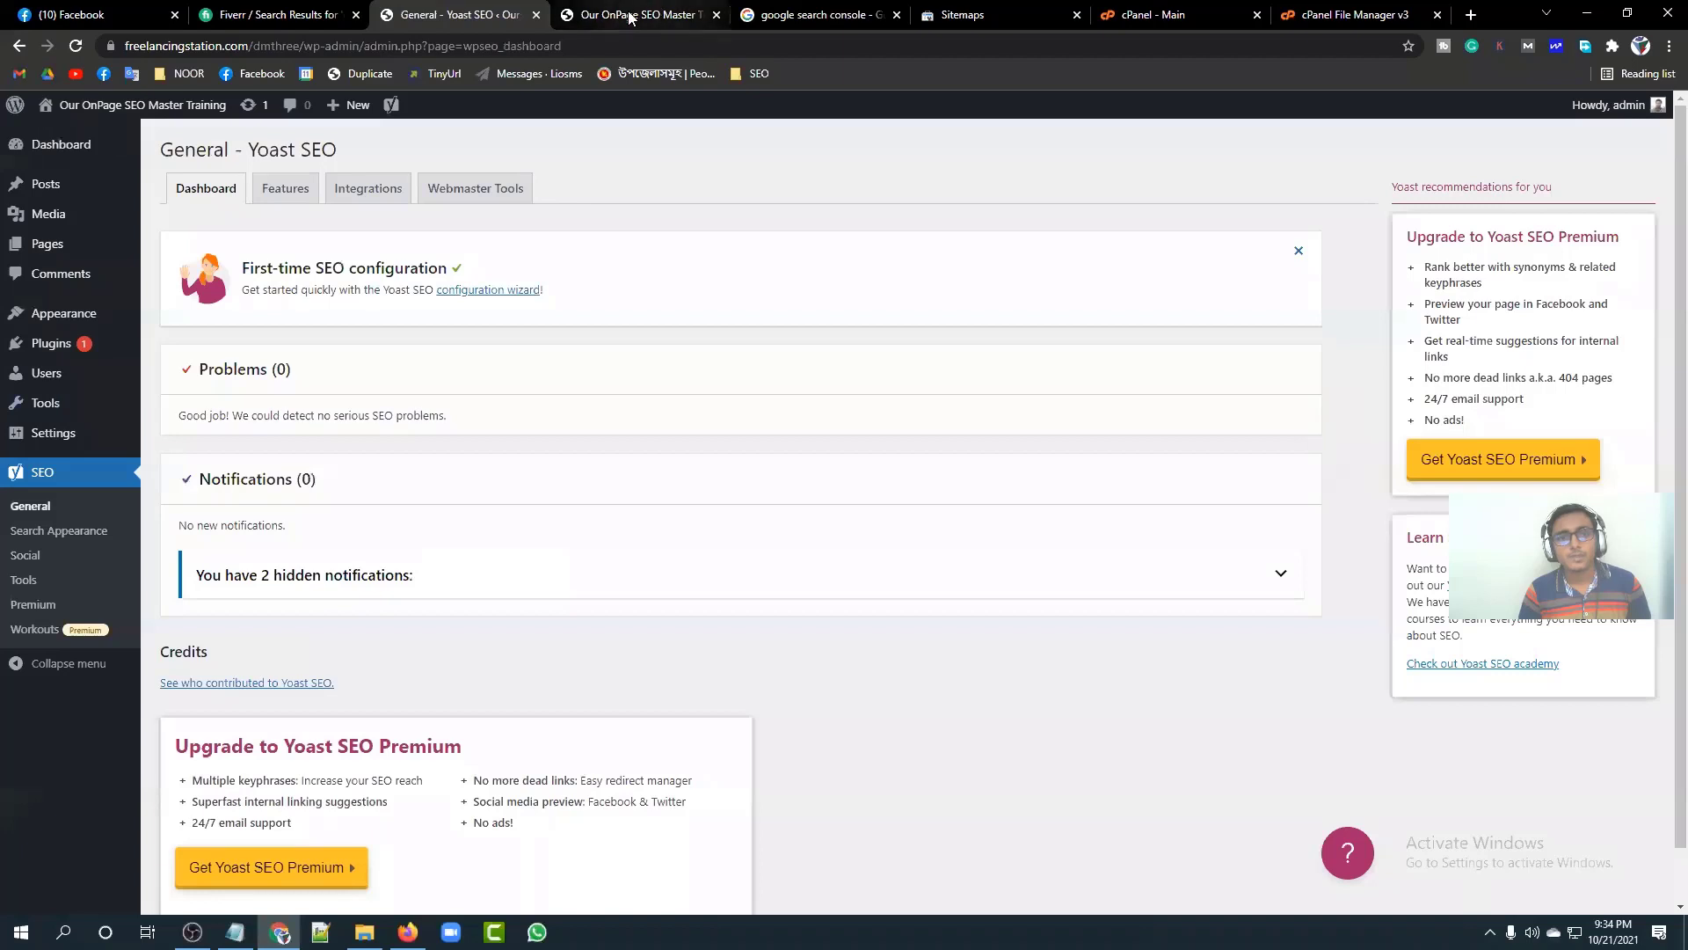
Step: On the live site, extend the home page address with sitemap_index.xml and copy the full URL without loading it
left_click(568, 20)
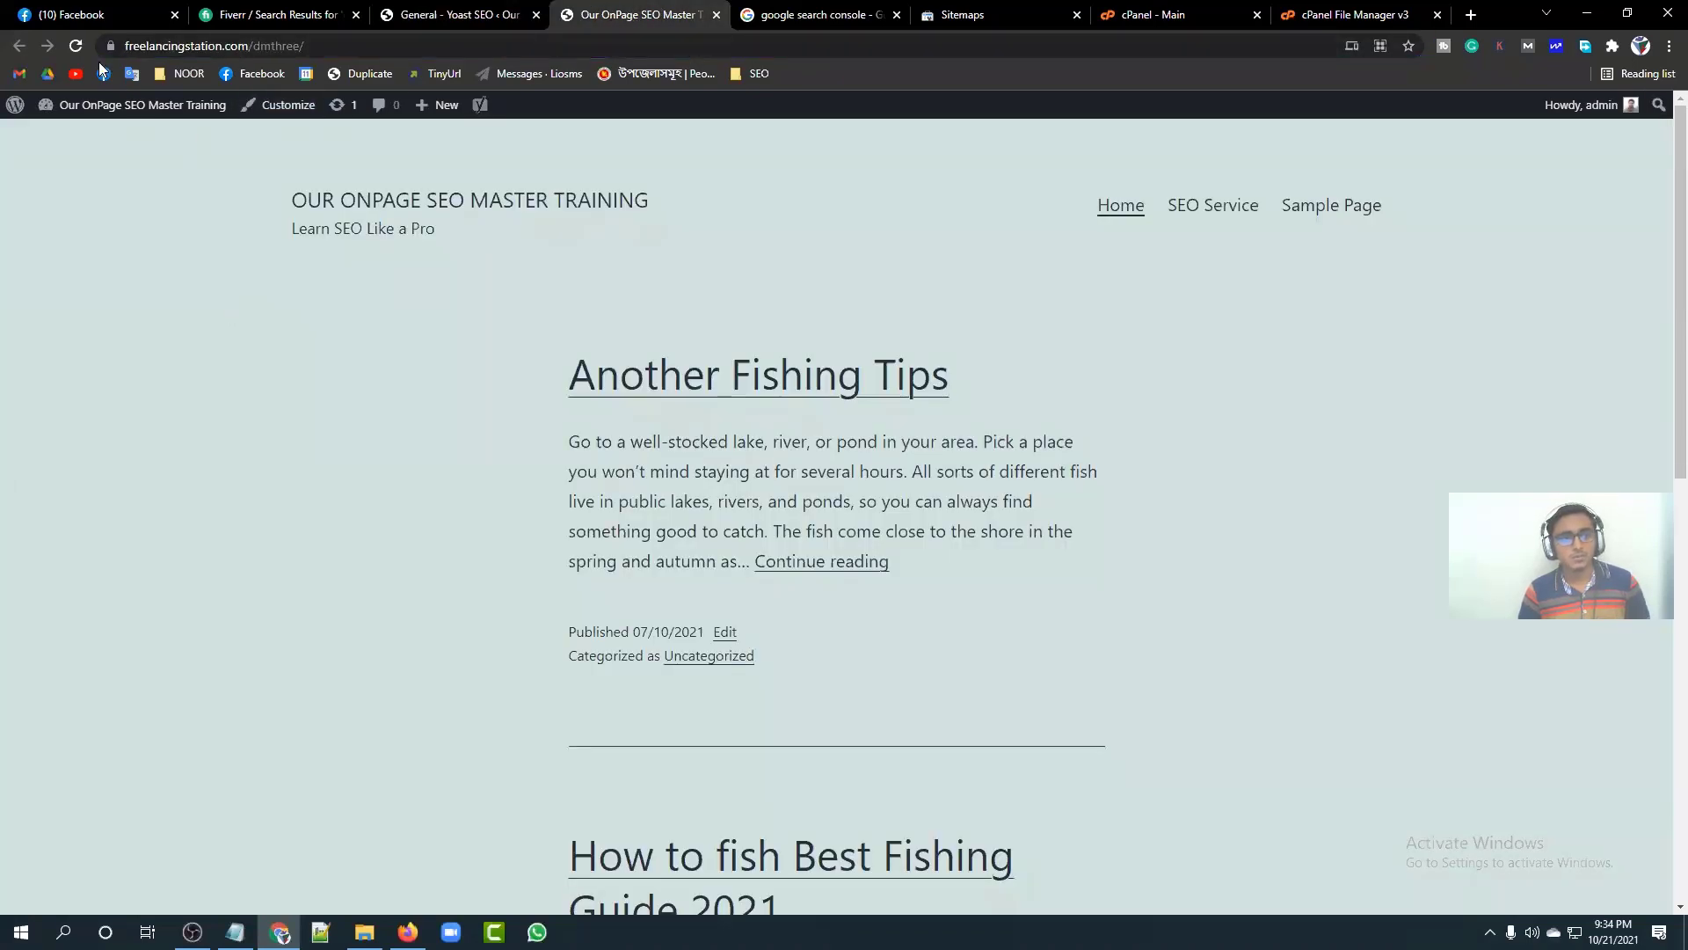
left_click(346, 44)
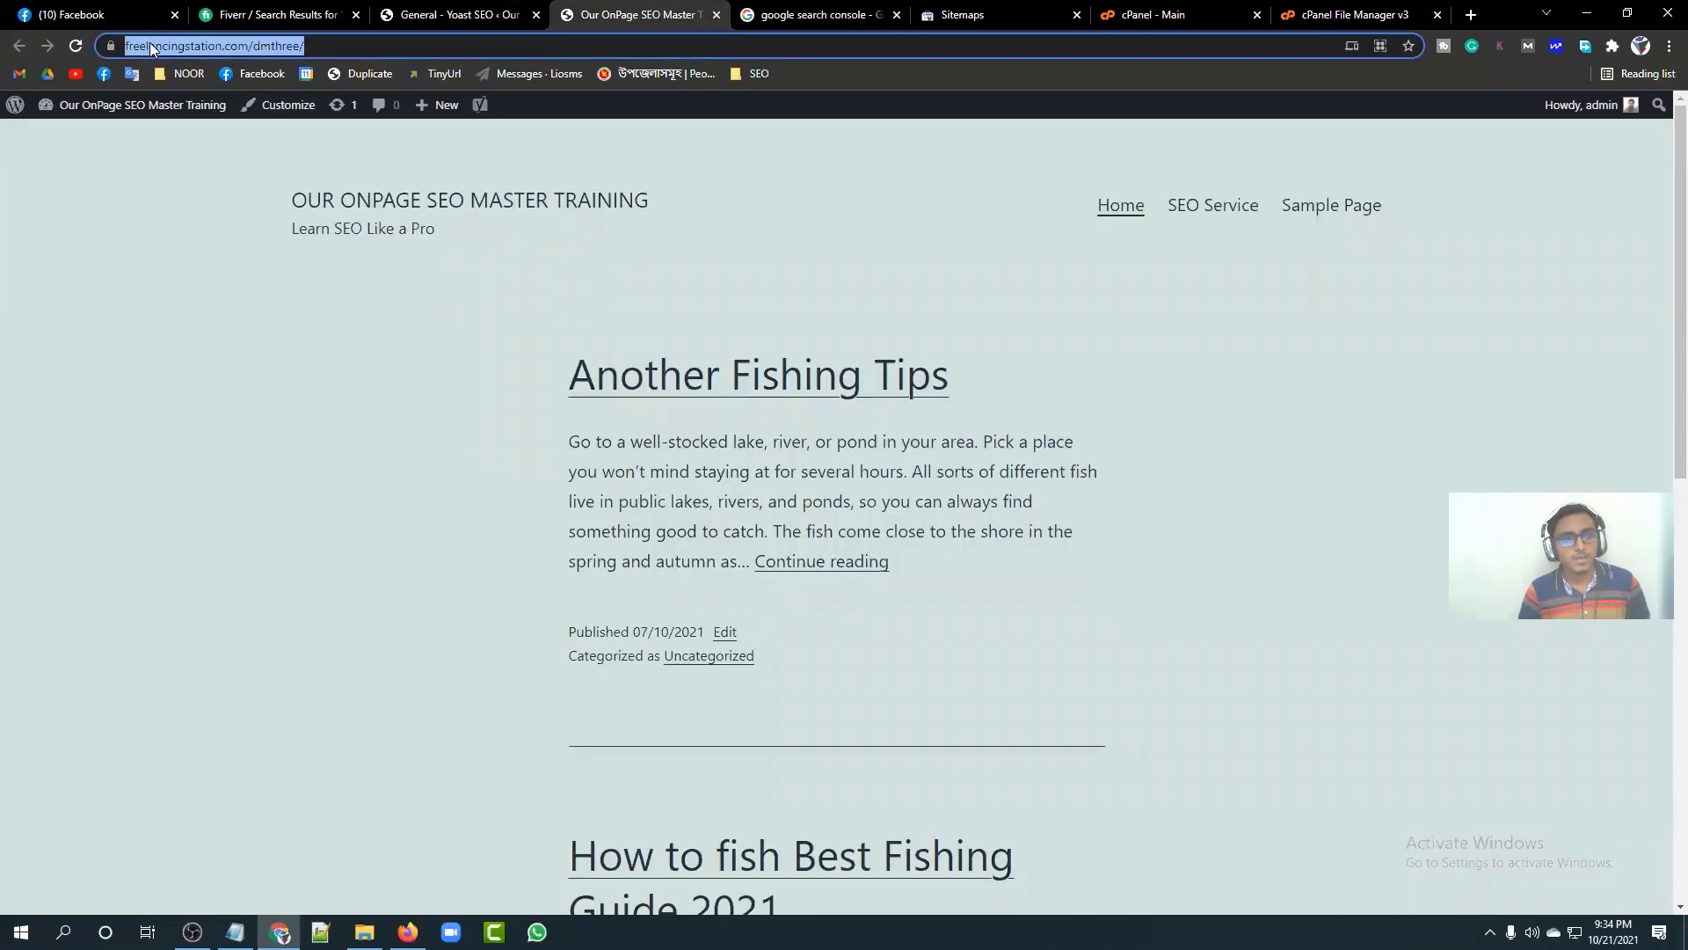
left_click(347, 45)
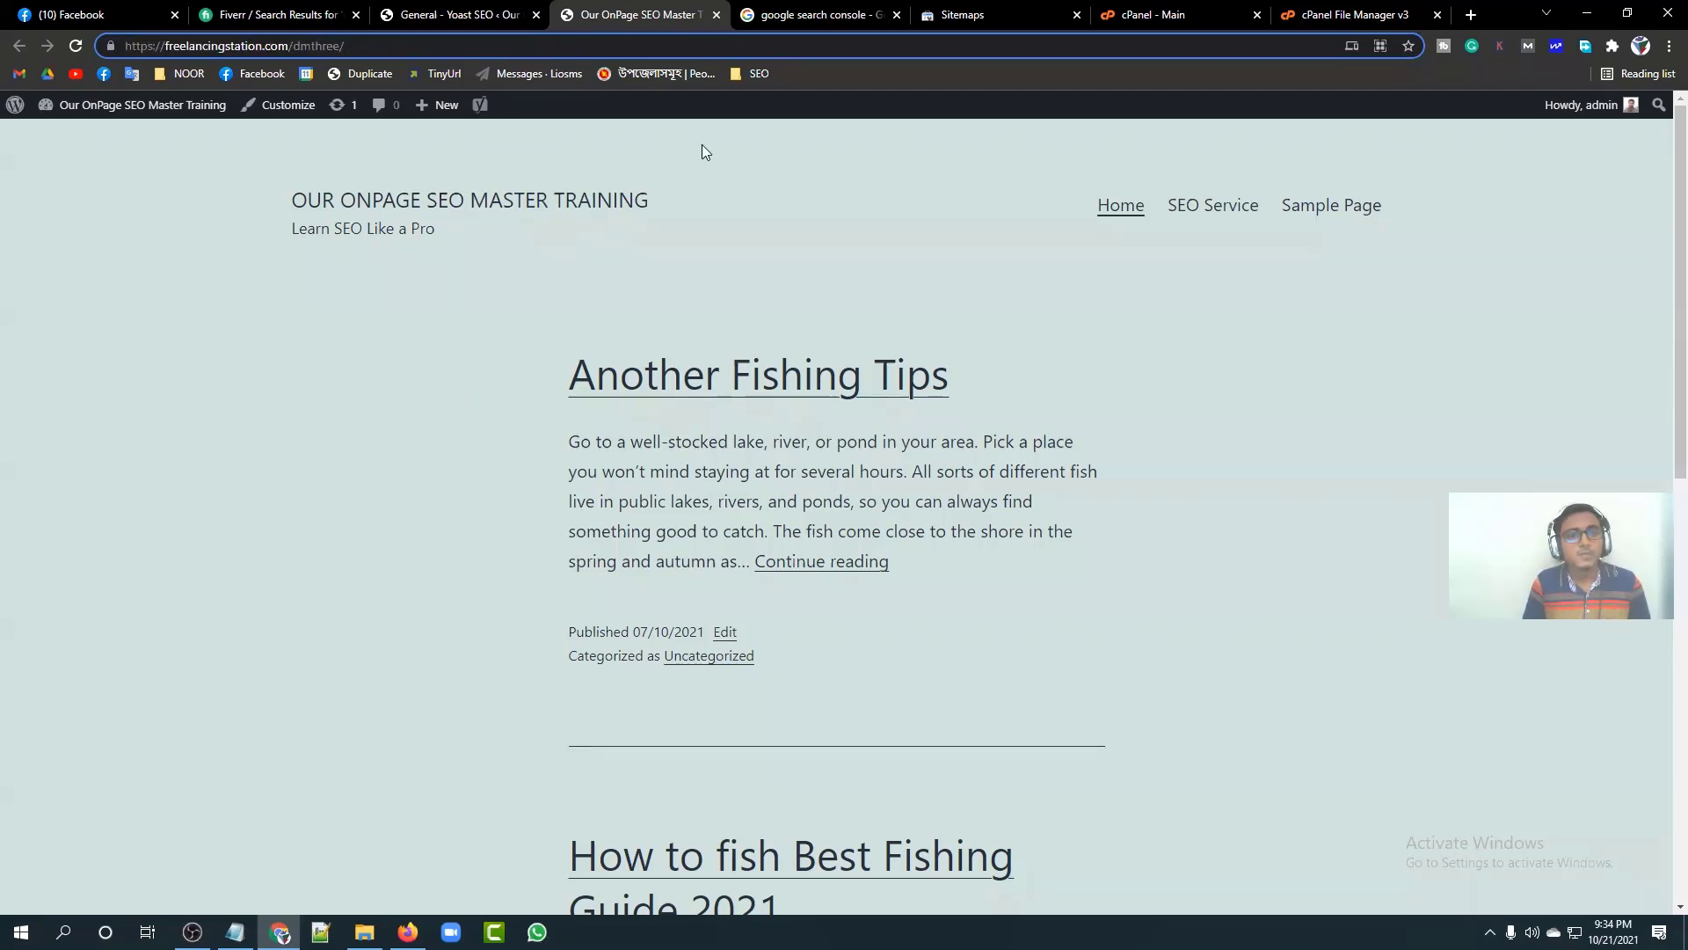
type("sitemap")
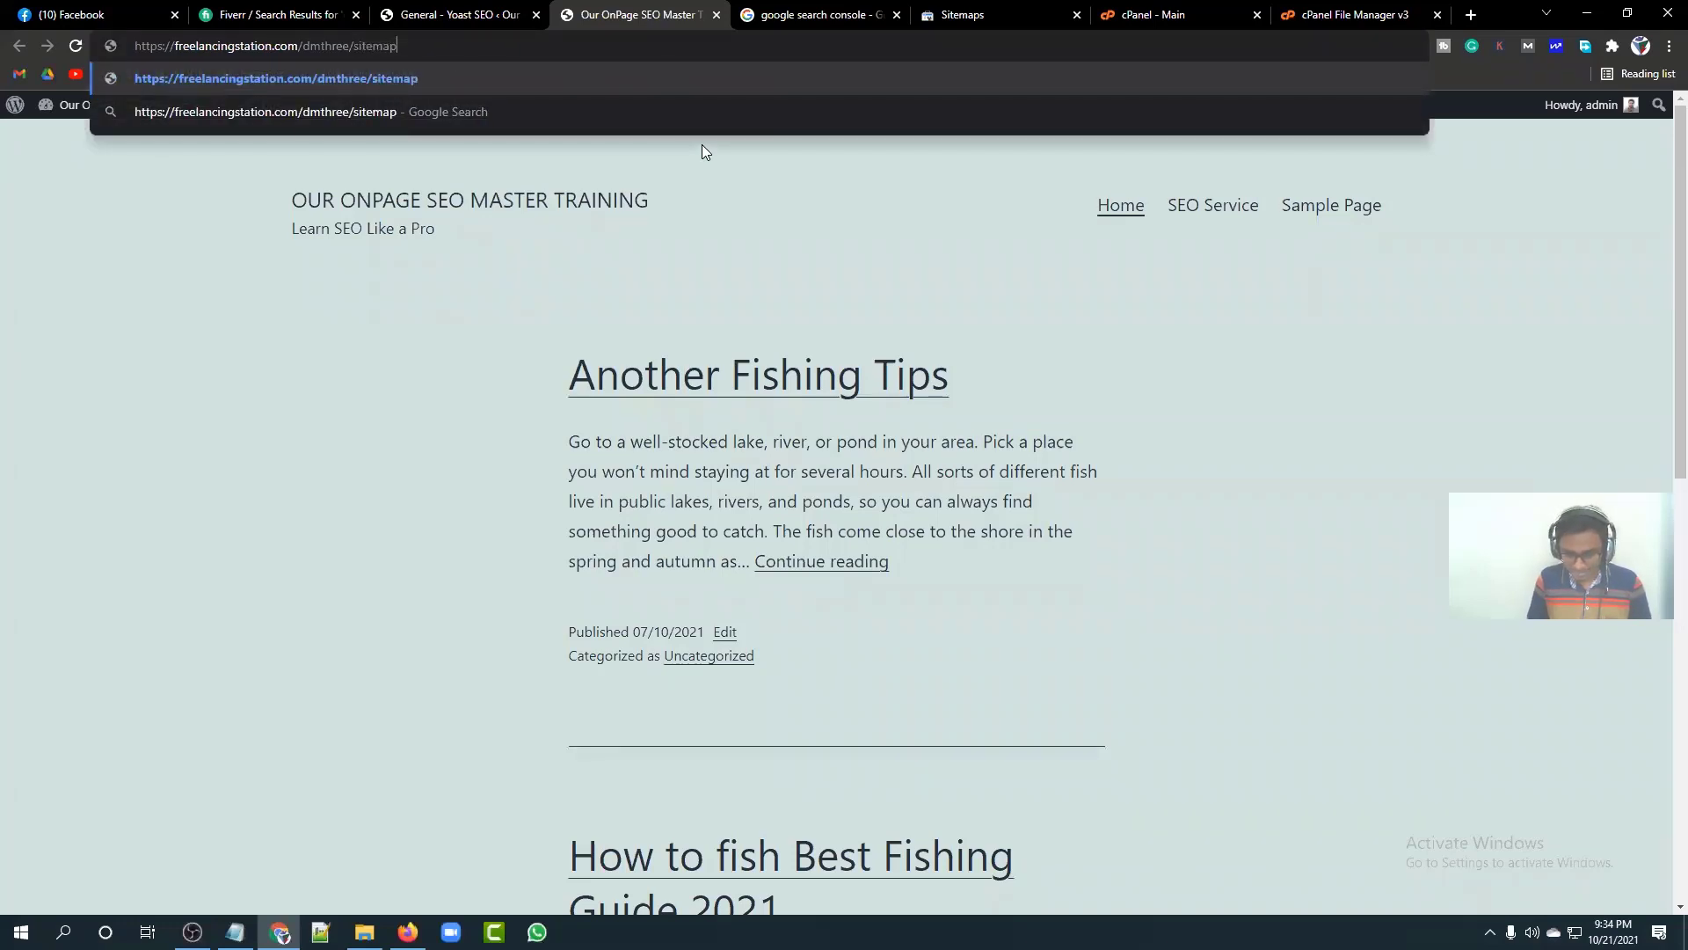
type("_ind")
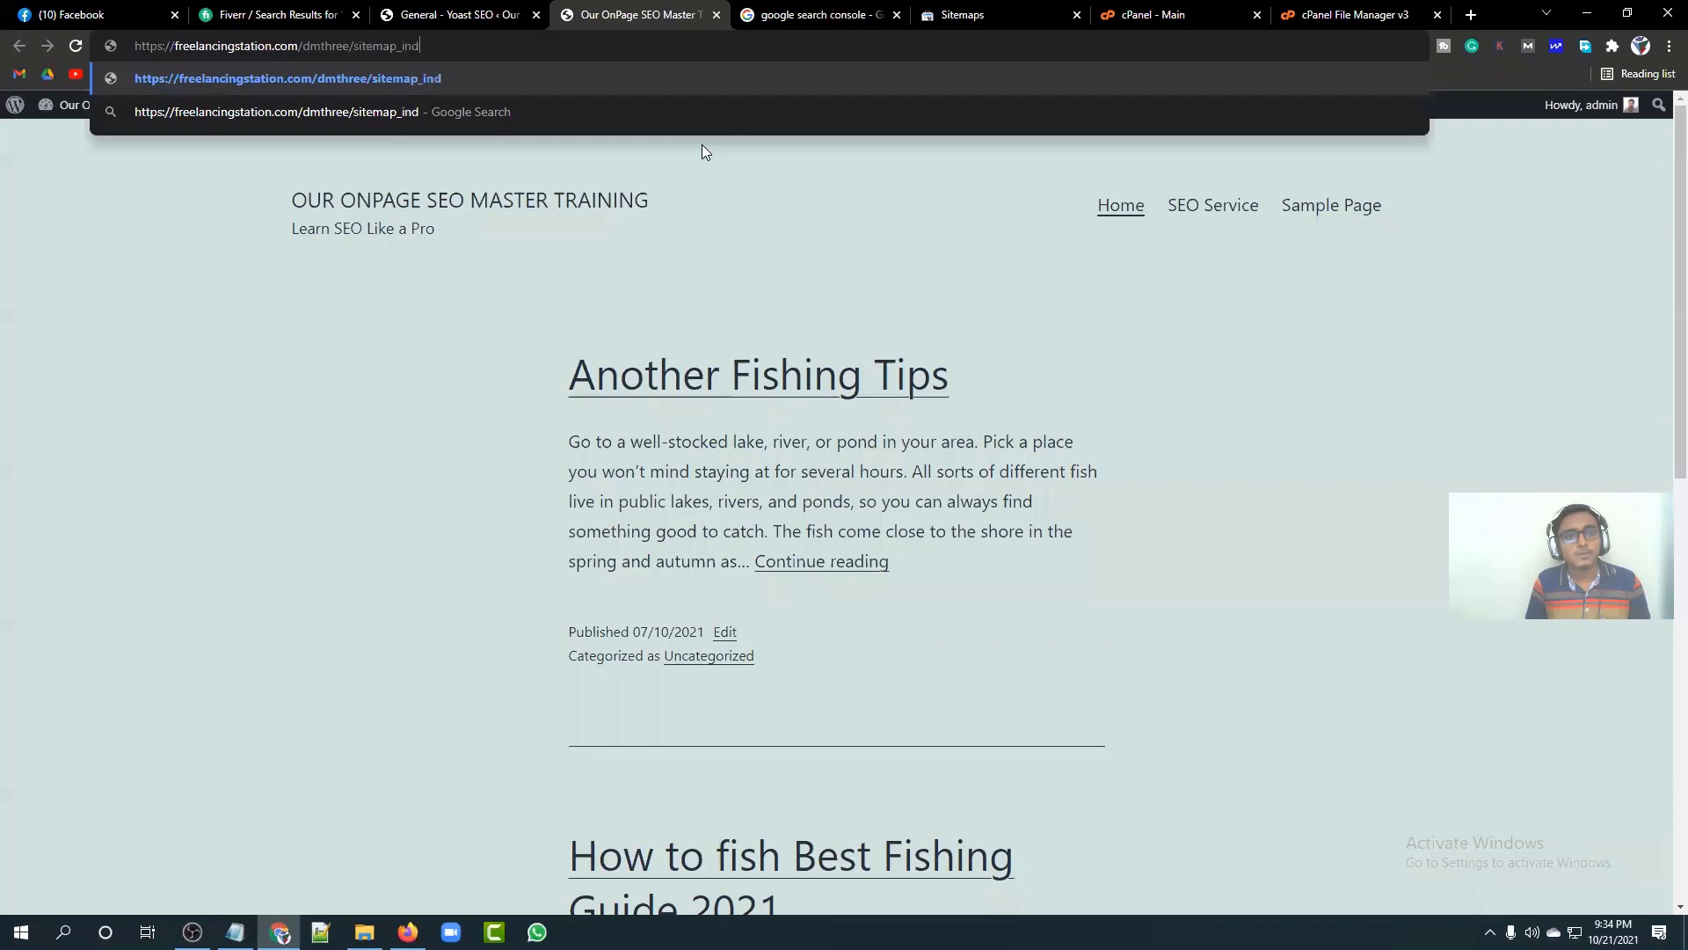
type("ex.")
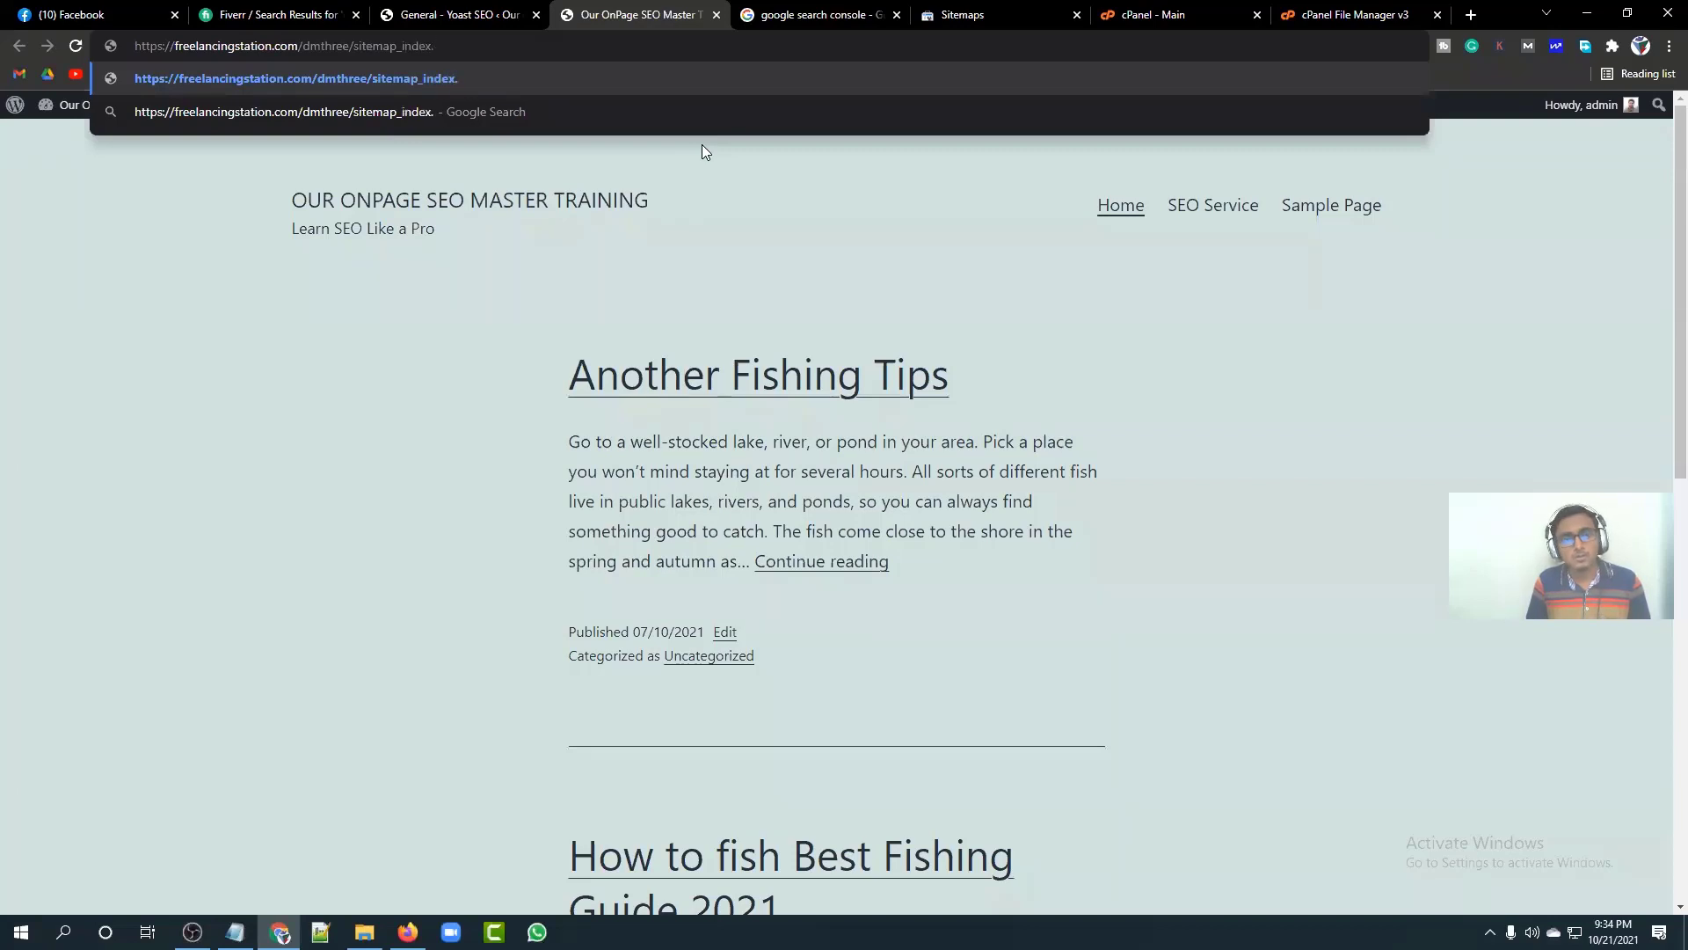
type("xml")
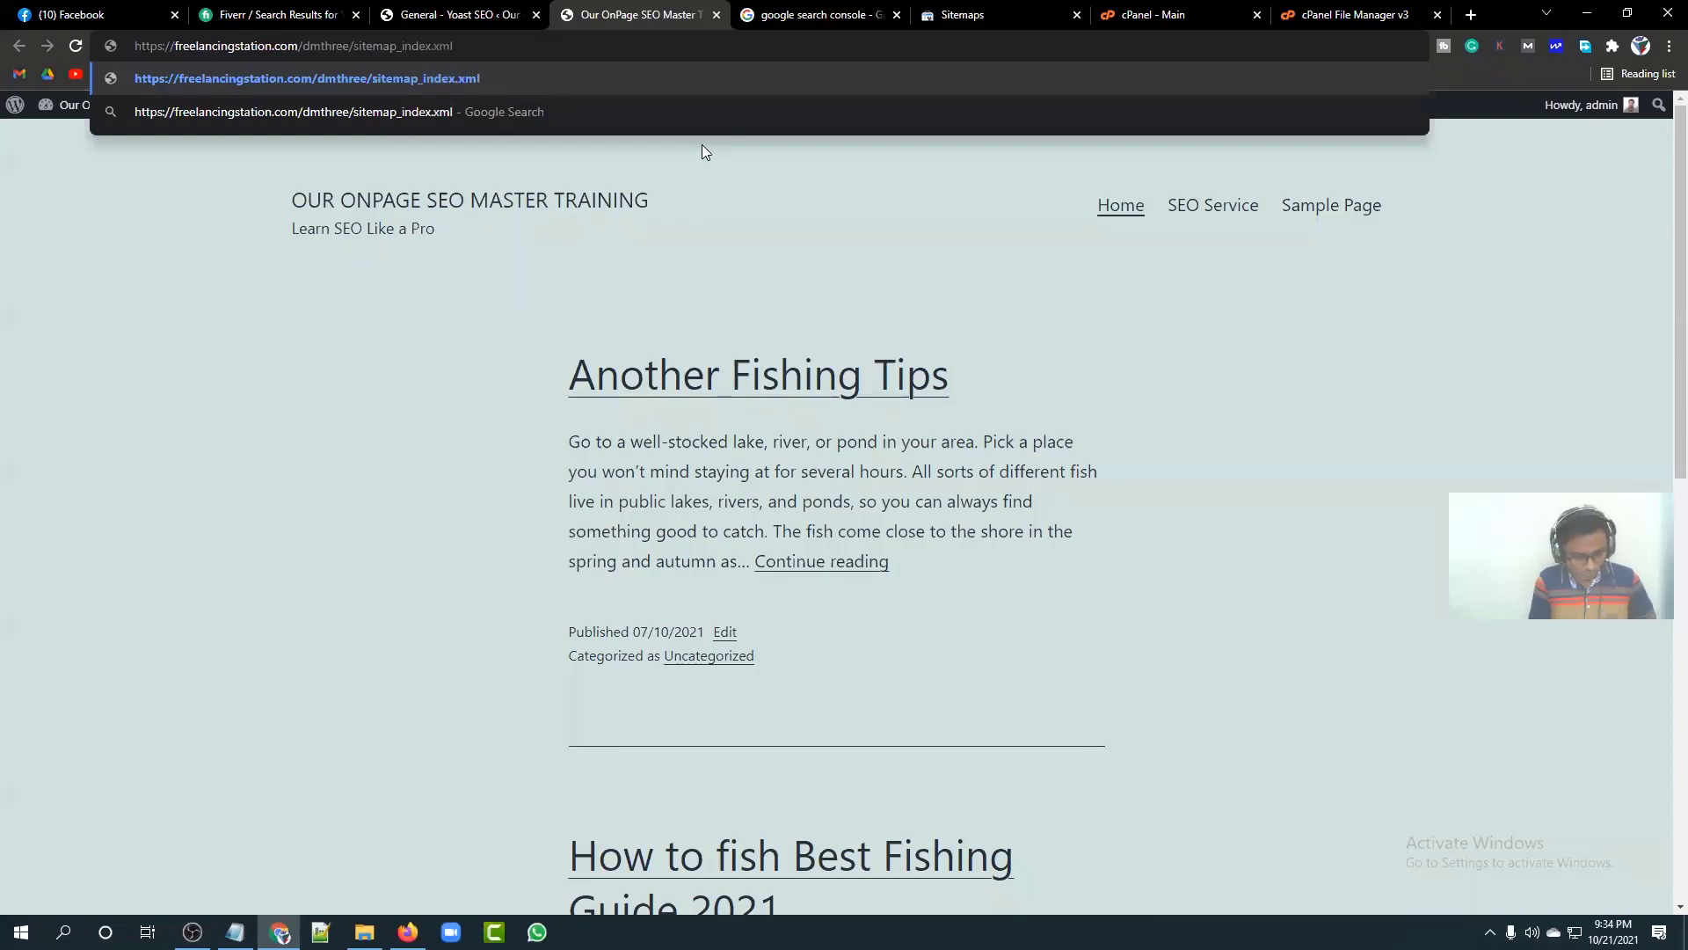
key("ctrl+a")
key("ctrl+c")
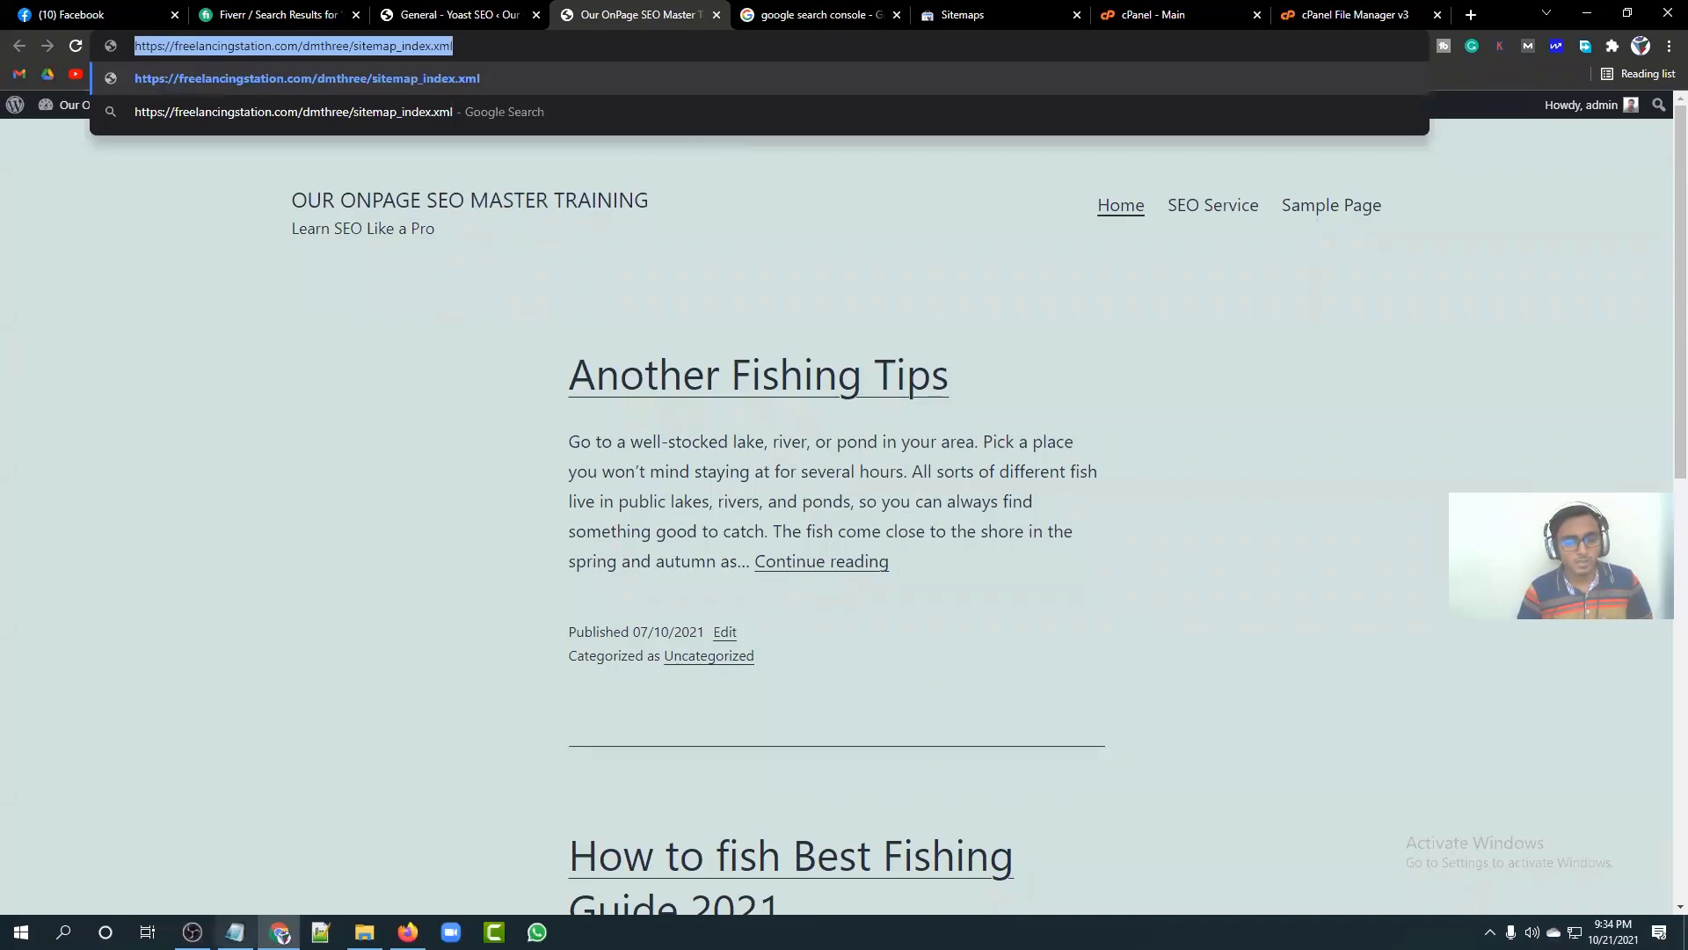
Step: Switch to Notepad and paste the copied sitemap URL below the meta tag, separated by blank lines
left_click(234, 932)
left_click(641, 539)
left_click(1089, 297)
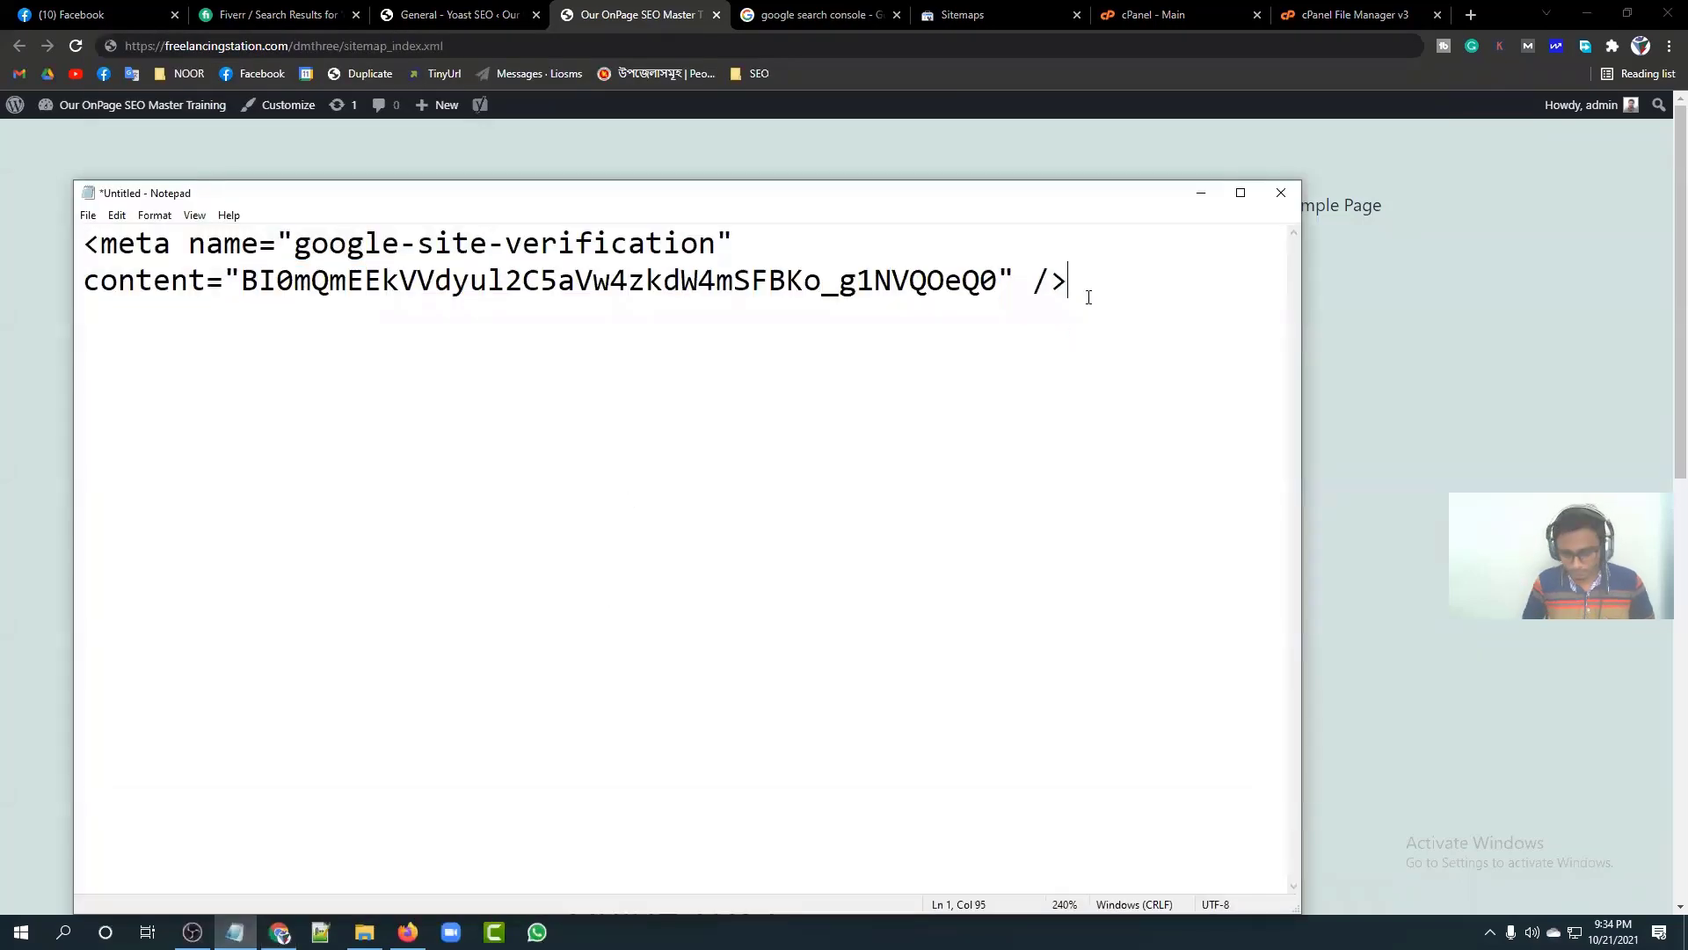
key("Return")
key("Return")
key("Return")
key("ctrl+v")
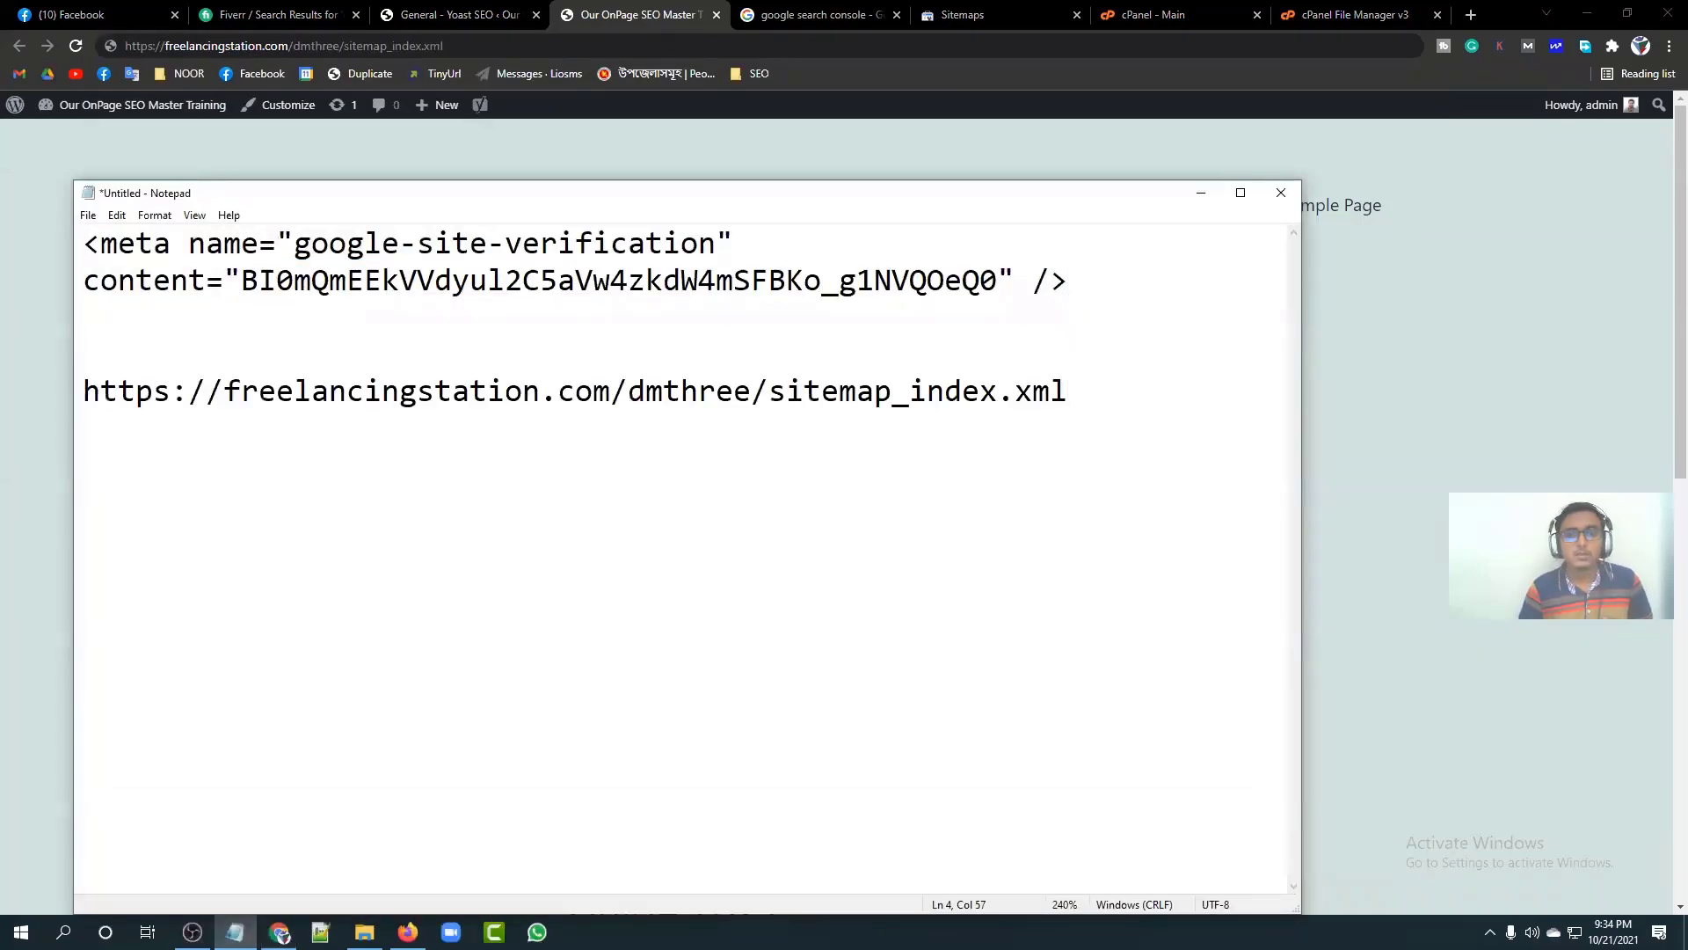
Step: Examine the sitemap_index.xml part of the noted URL by highlighting the file name and its parts
left_click_drag(769, 393, 1079, 393)
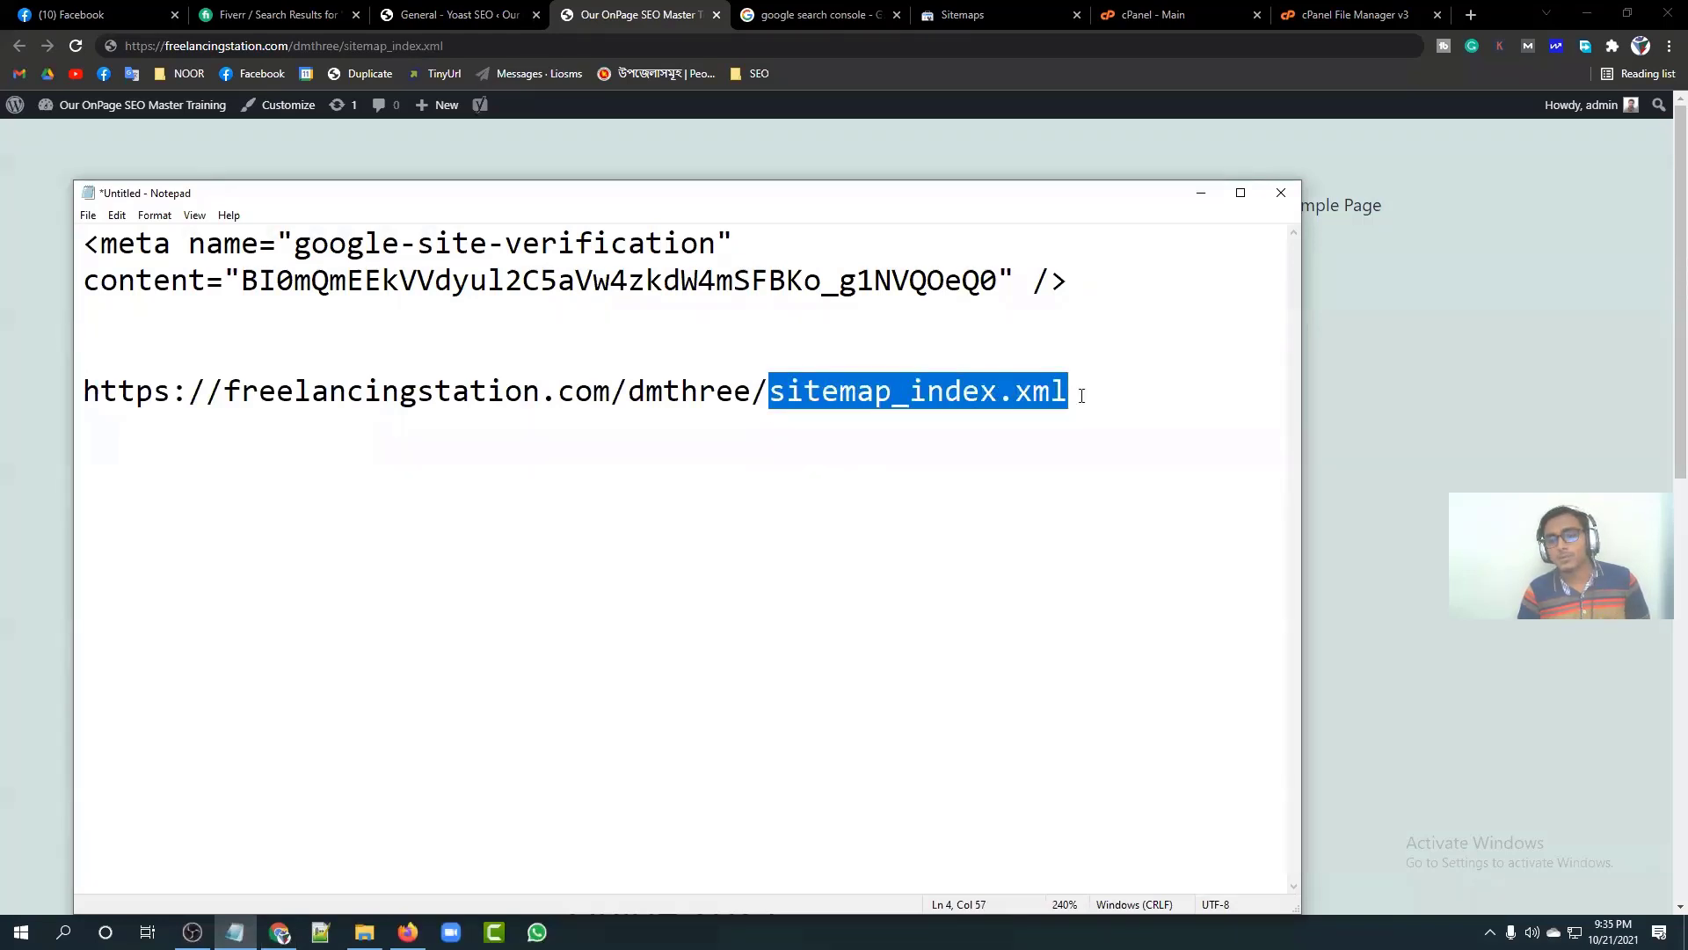
left_click(1080, 393)
left_click_drag(805, 387, 1005, 393)
left_click(913, 389)
left_click(1011, 392)
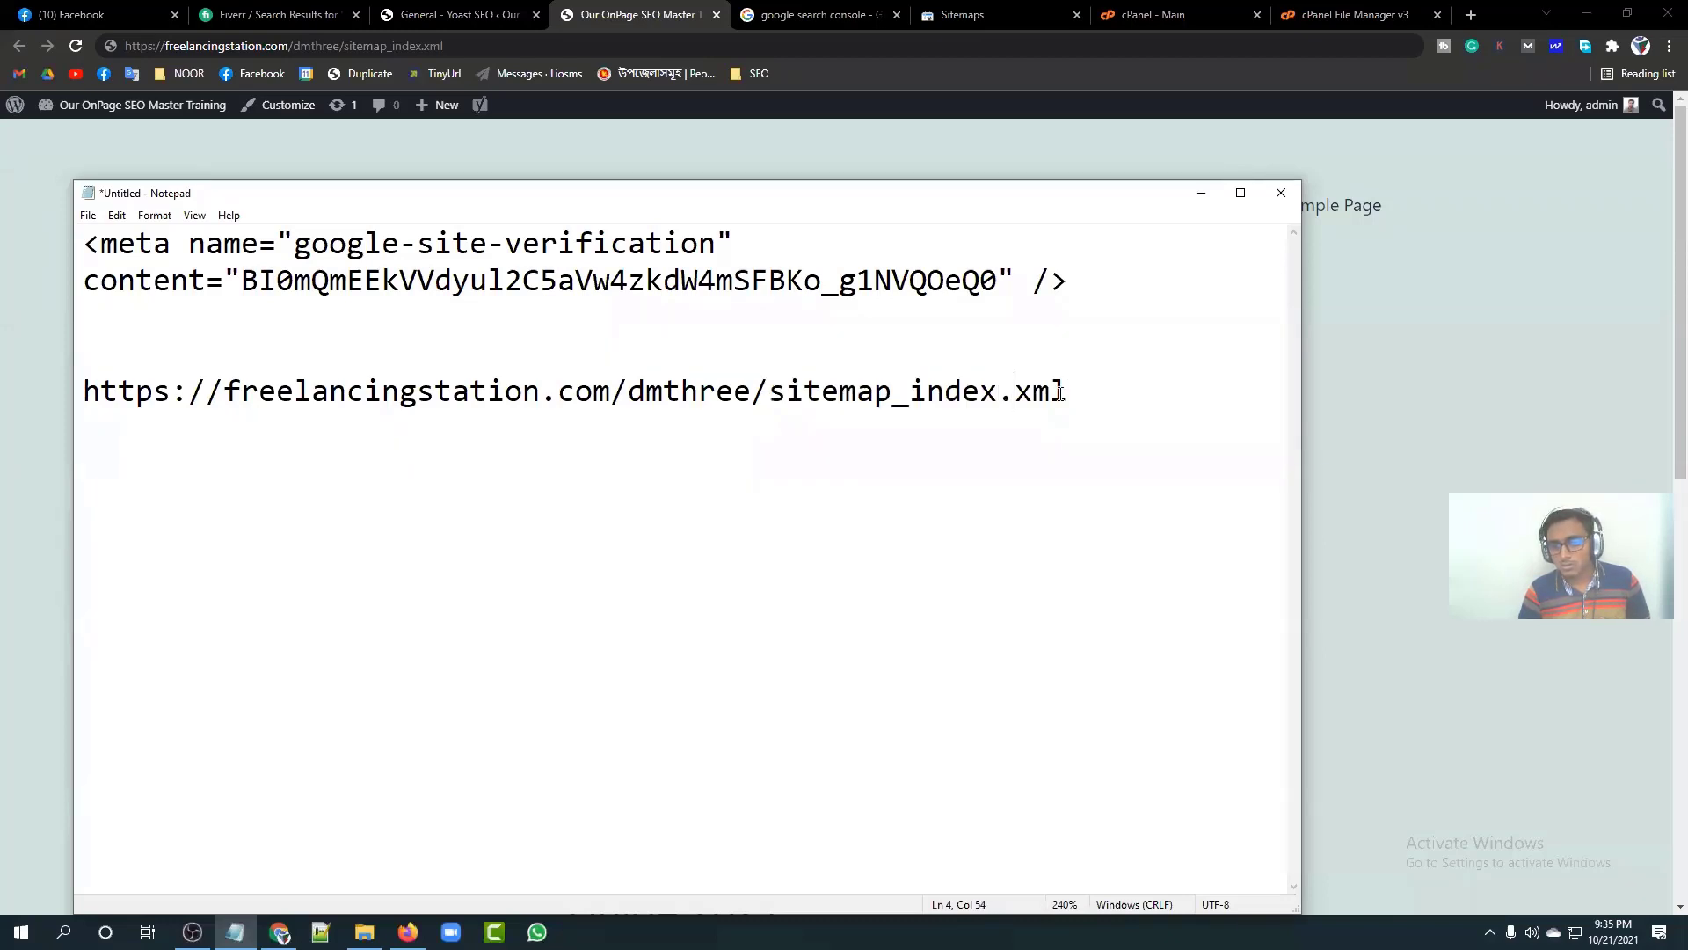
mouse_move(1074, 393)
left_mouse_down()
mouse_move(776, 407)
mouse_move(1071, 393)
left_mouse_up()
left_click(772, 396)
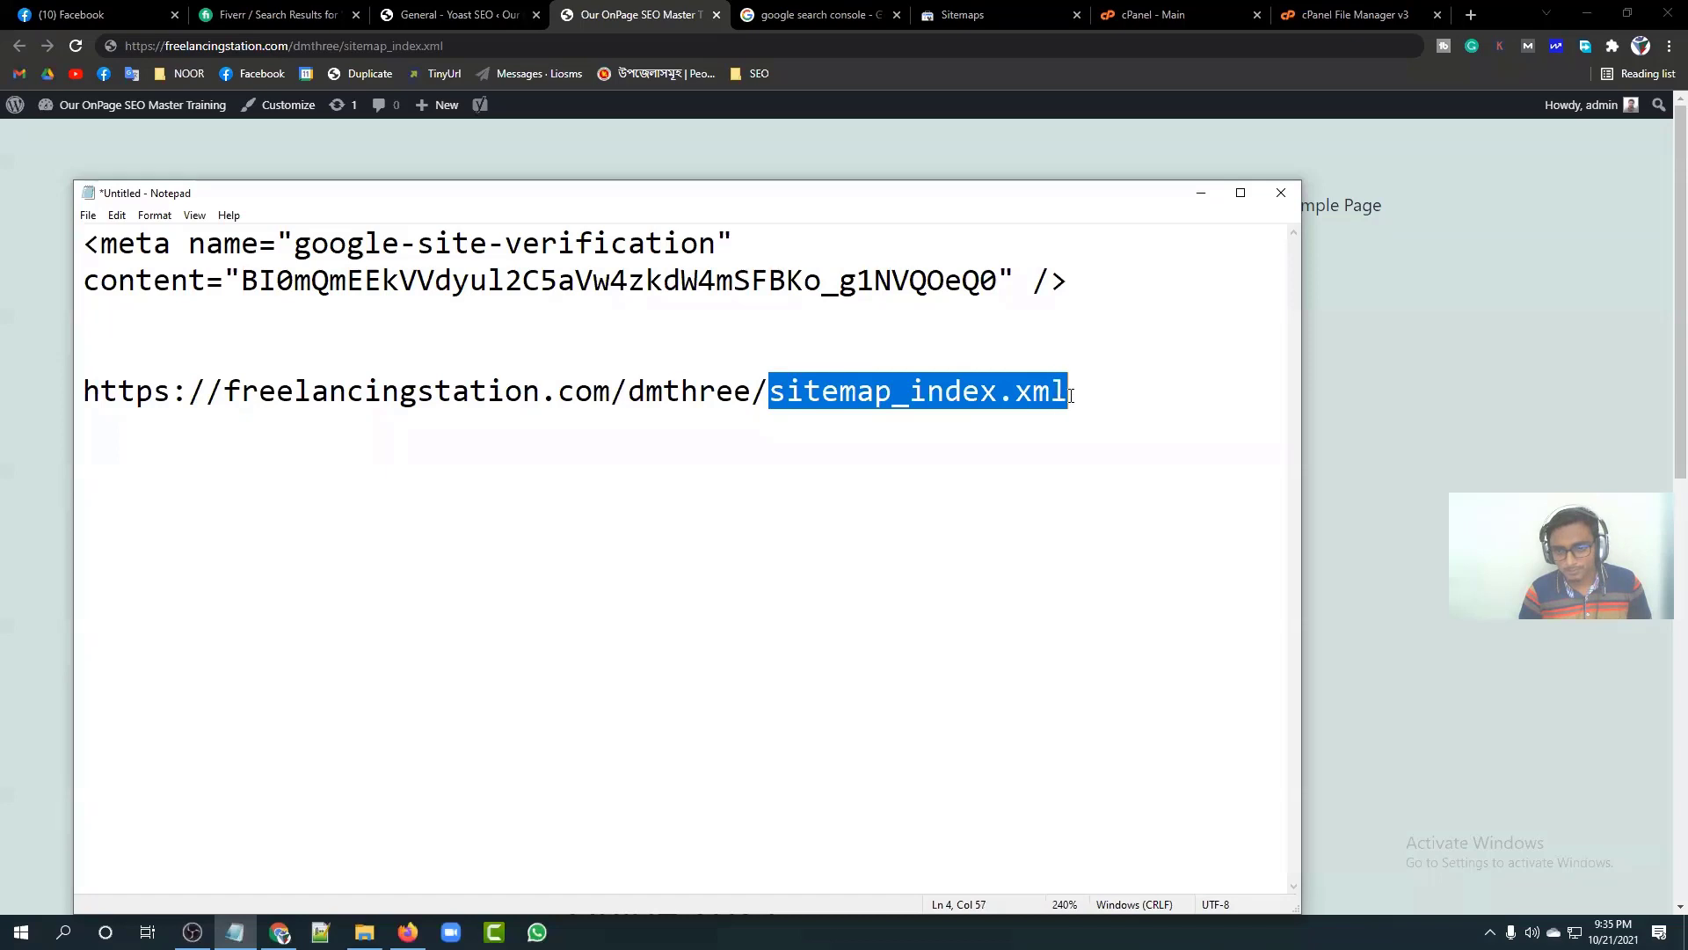
Step: Try a hyphen in place of the underscore in the noted sitemap file name and restore the underscore
left_click(909, 396)
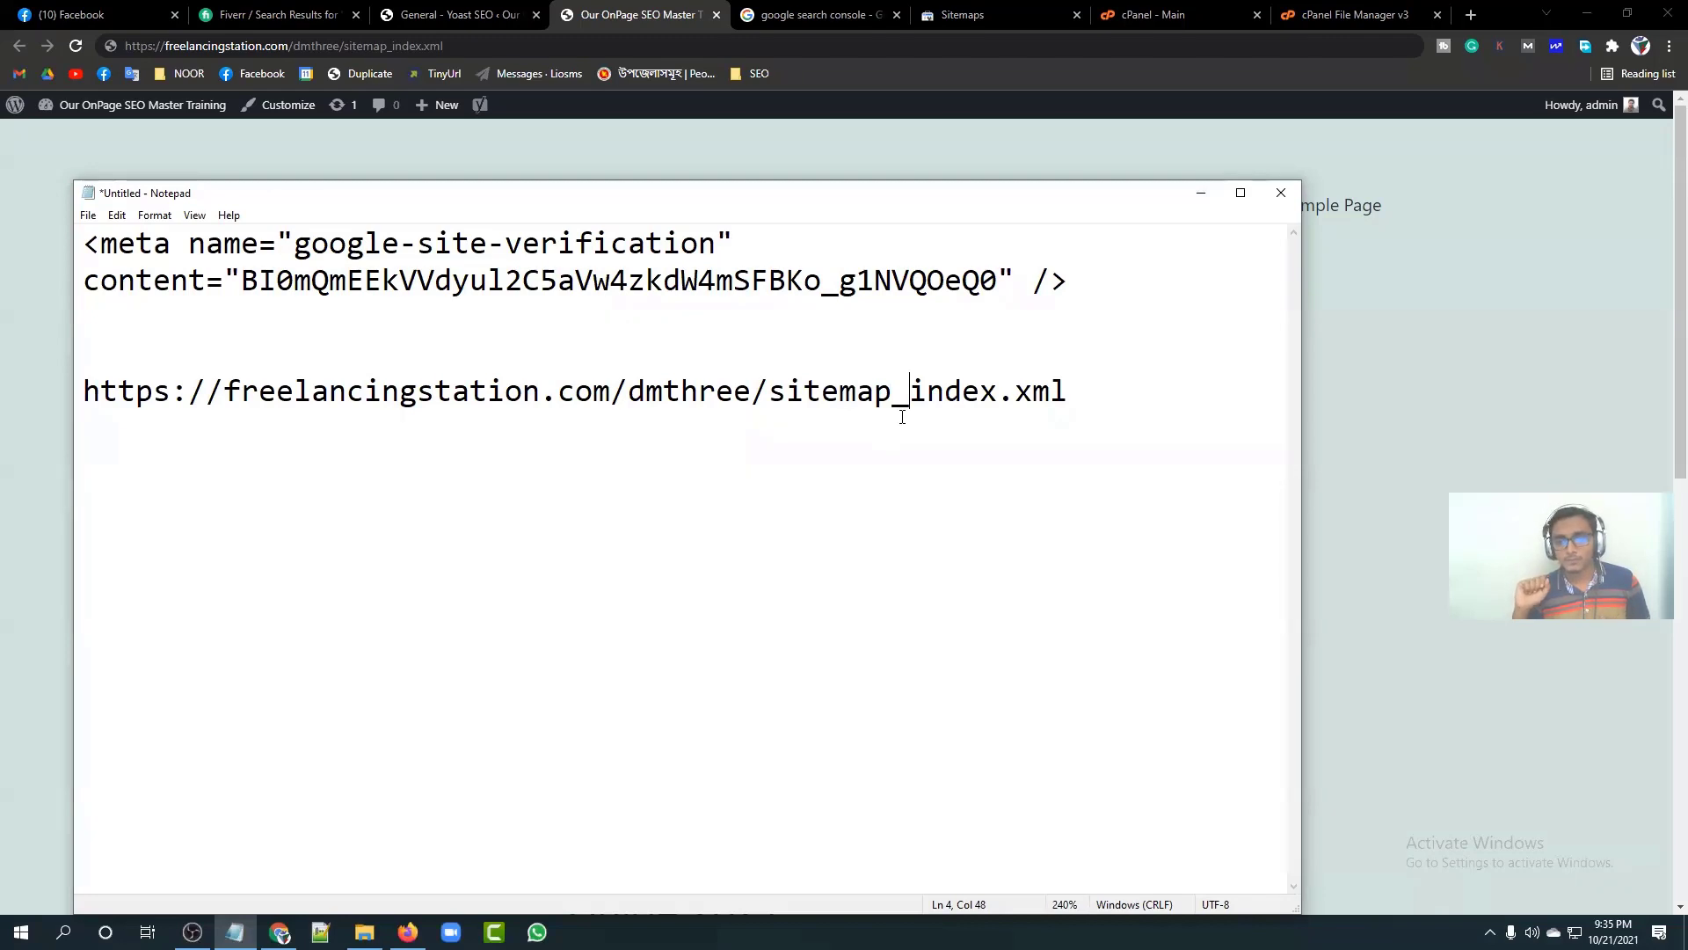
key("BackSpace")
type("-")
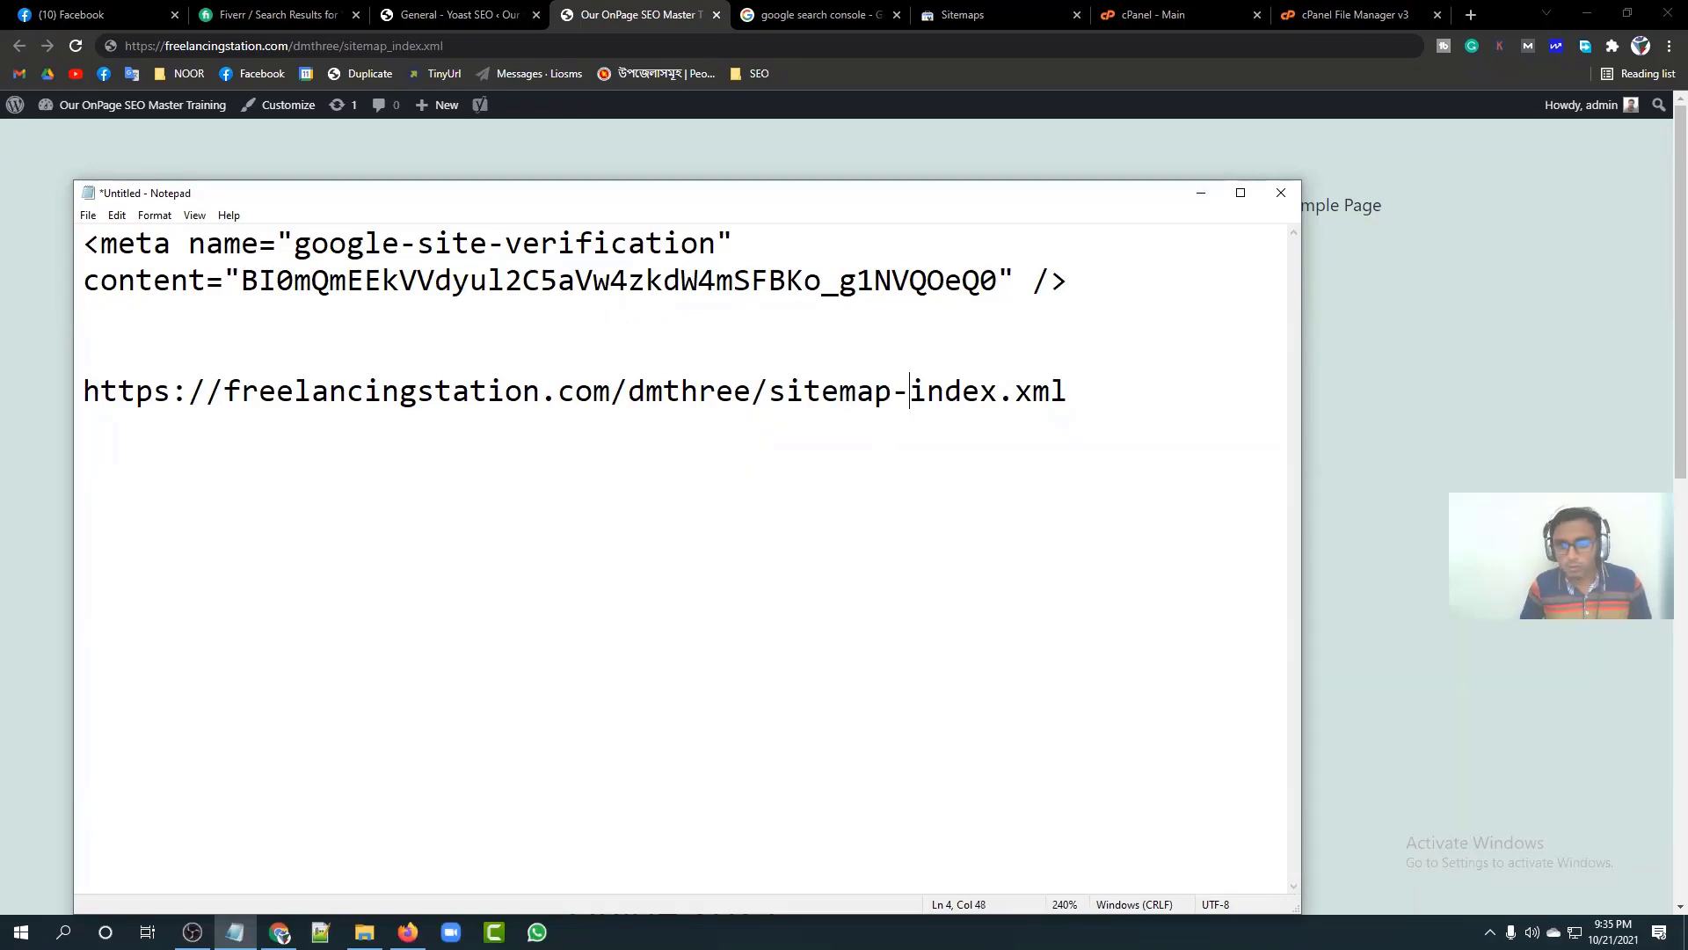
key("BackSpace")
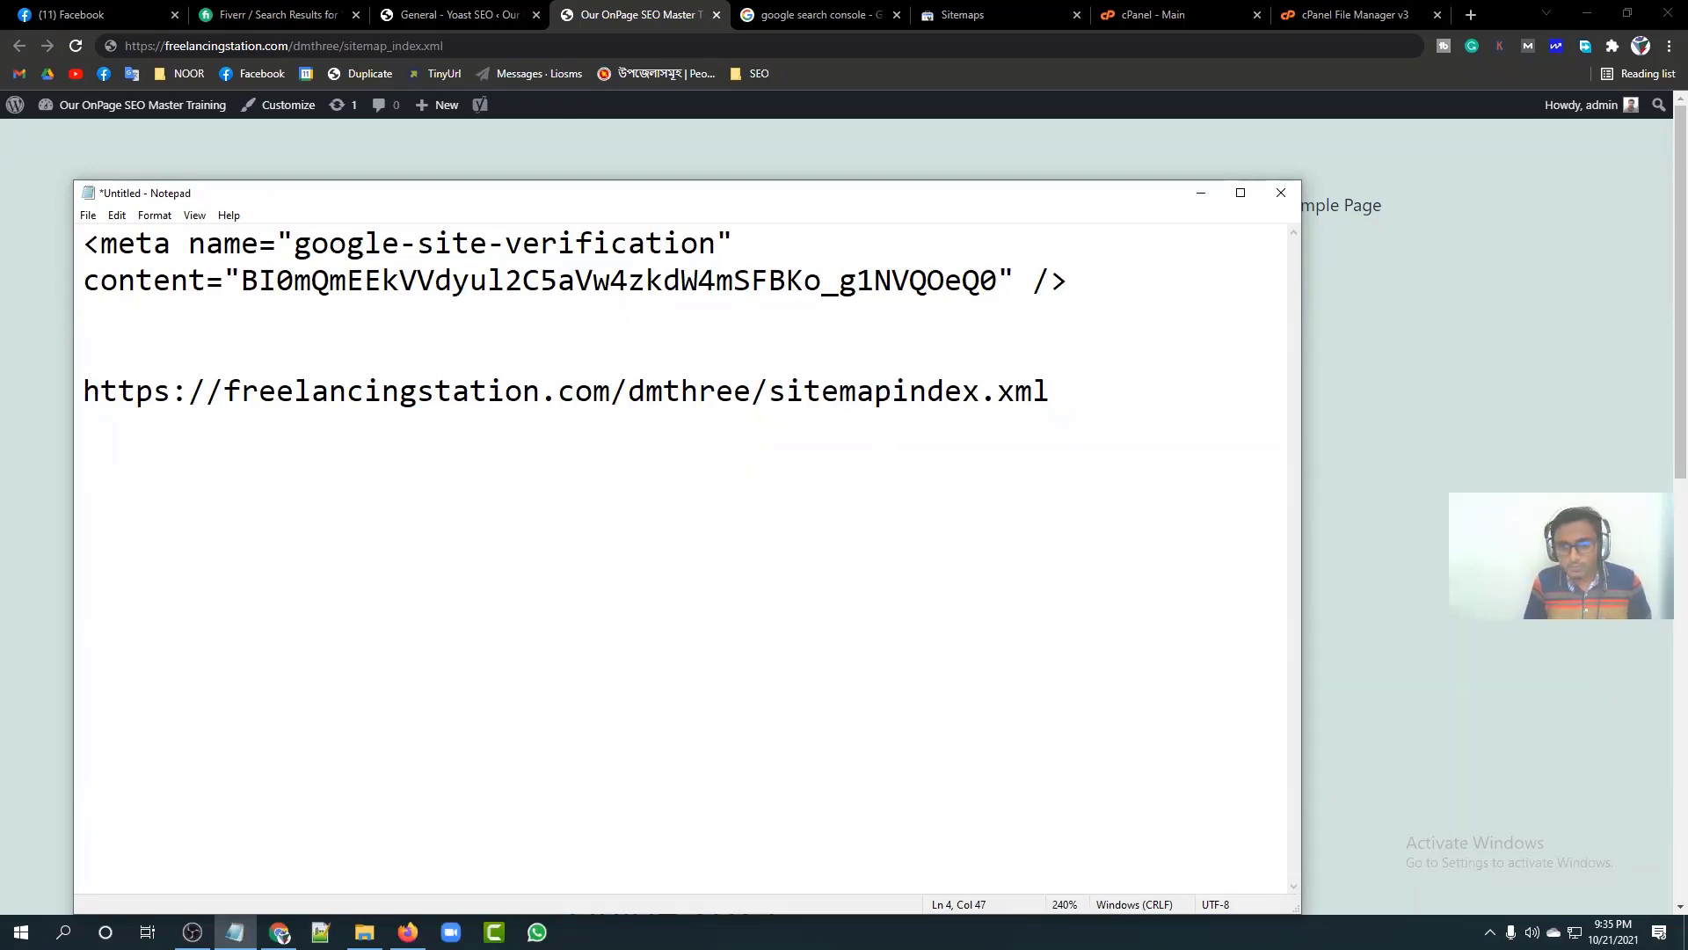
key("ctrl+minus")
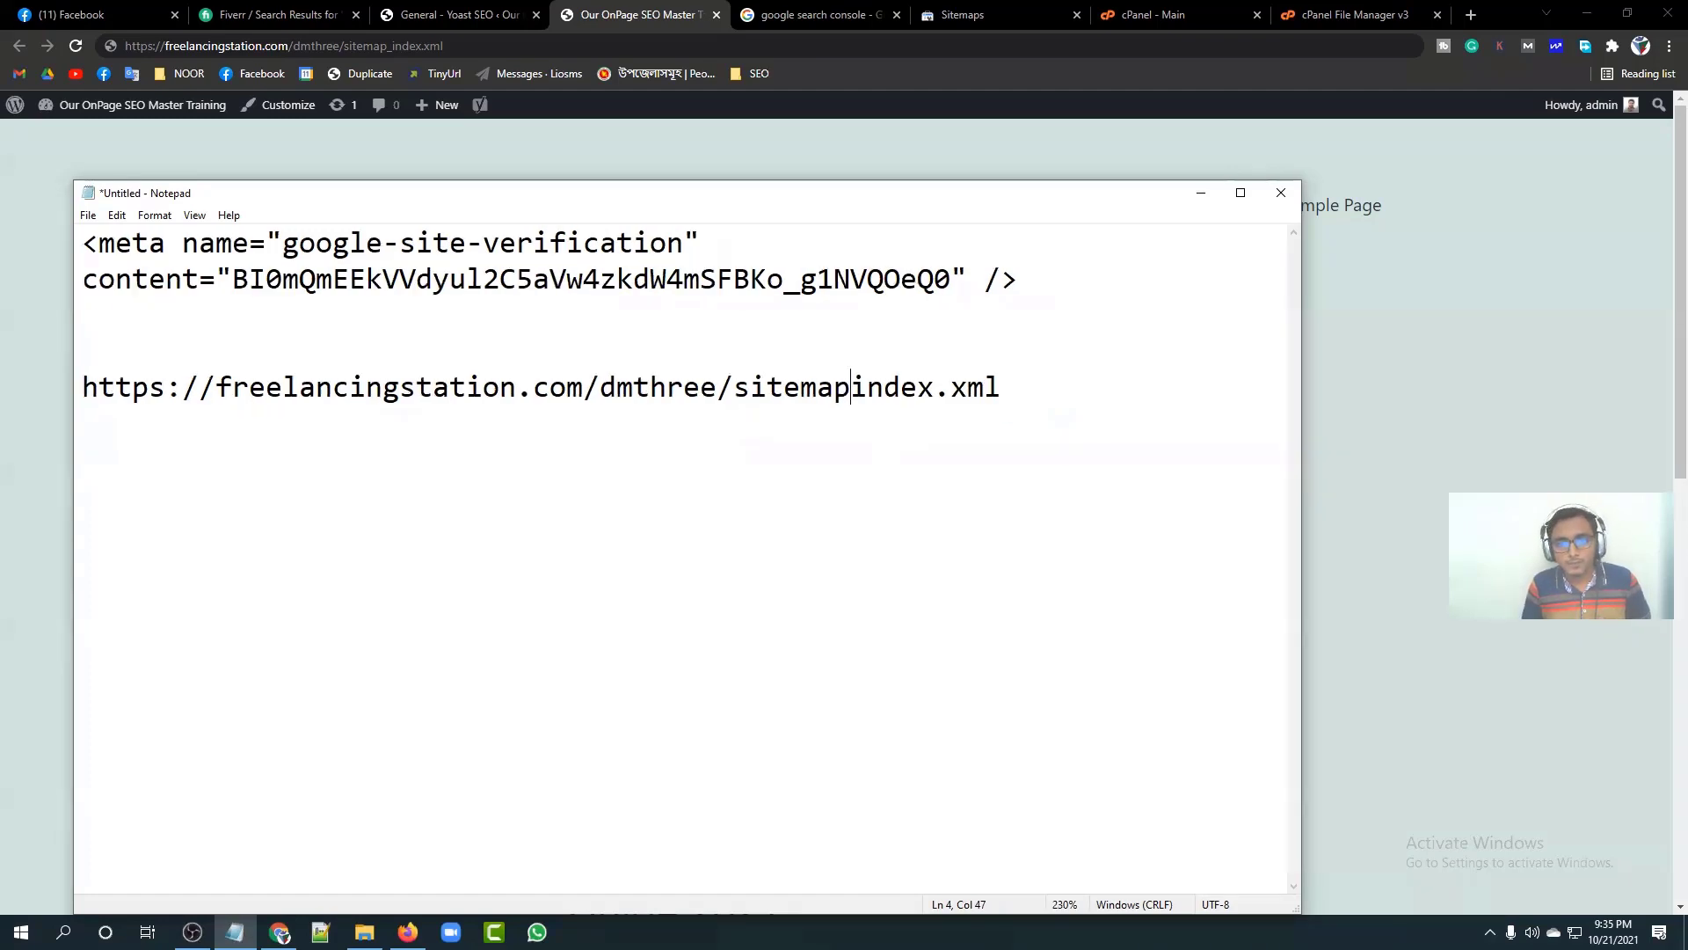
type("_")
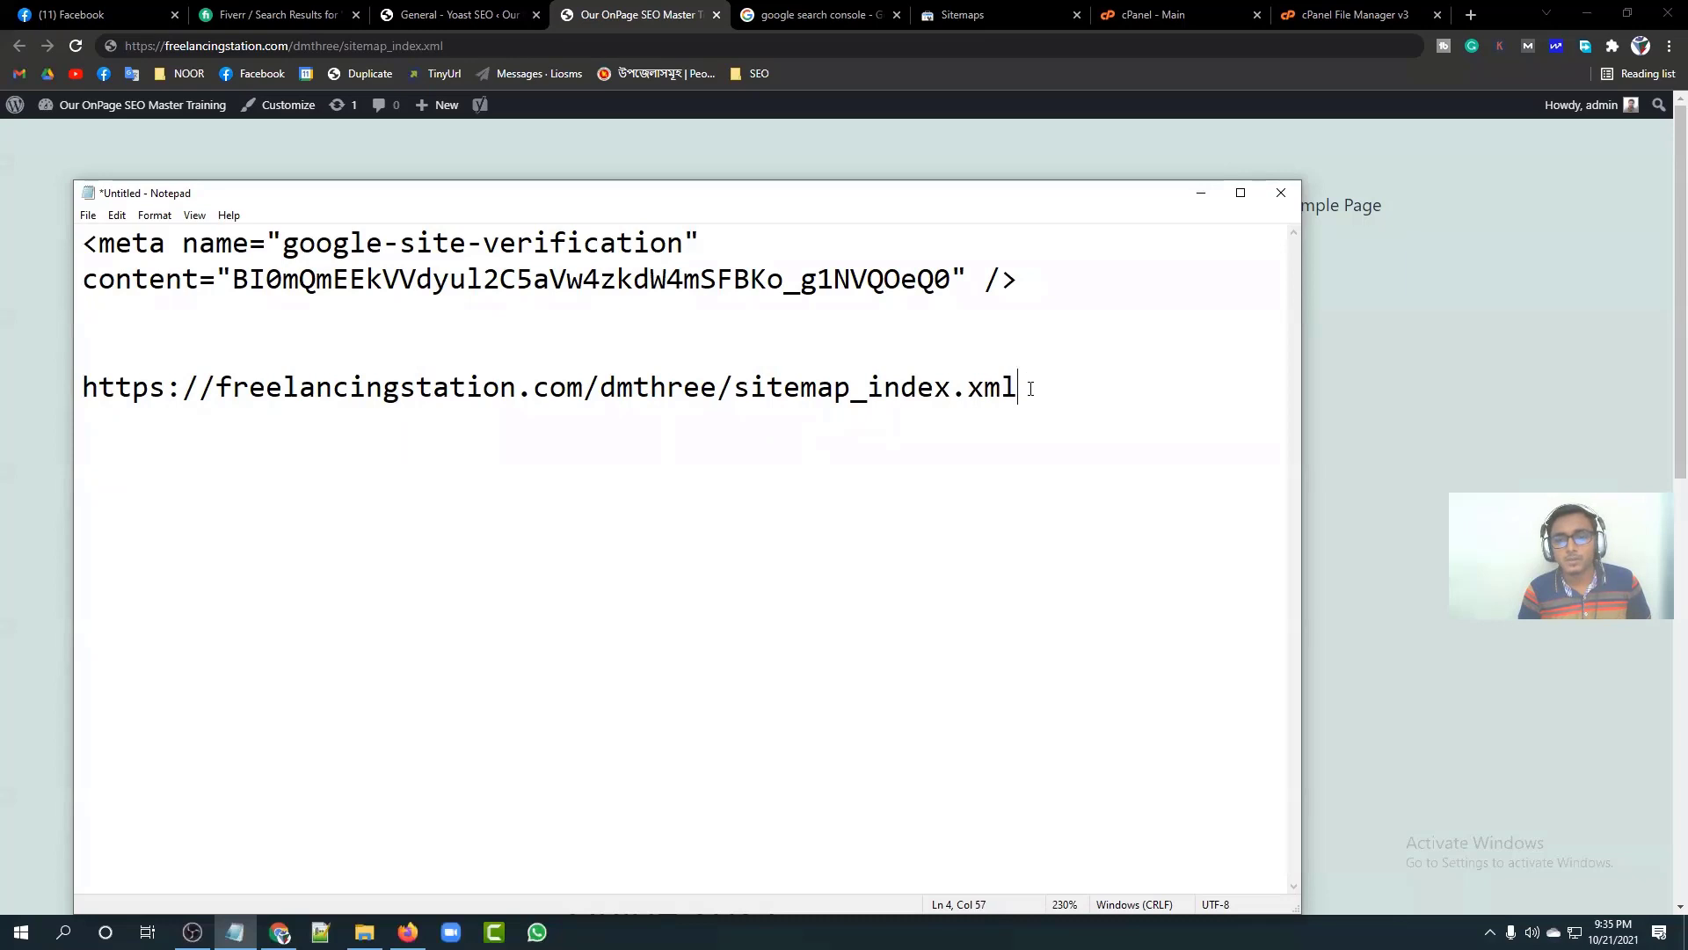
Step: Copy only the sitemap_index.xml file name from the end of the noted URL
left_click_drag(1020, 387, 729, 389)
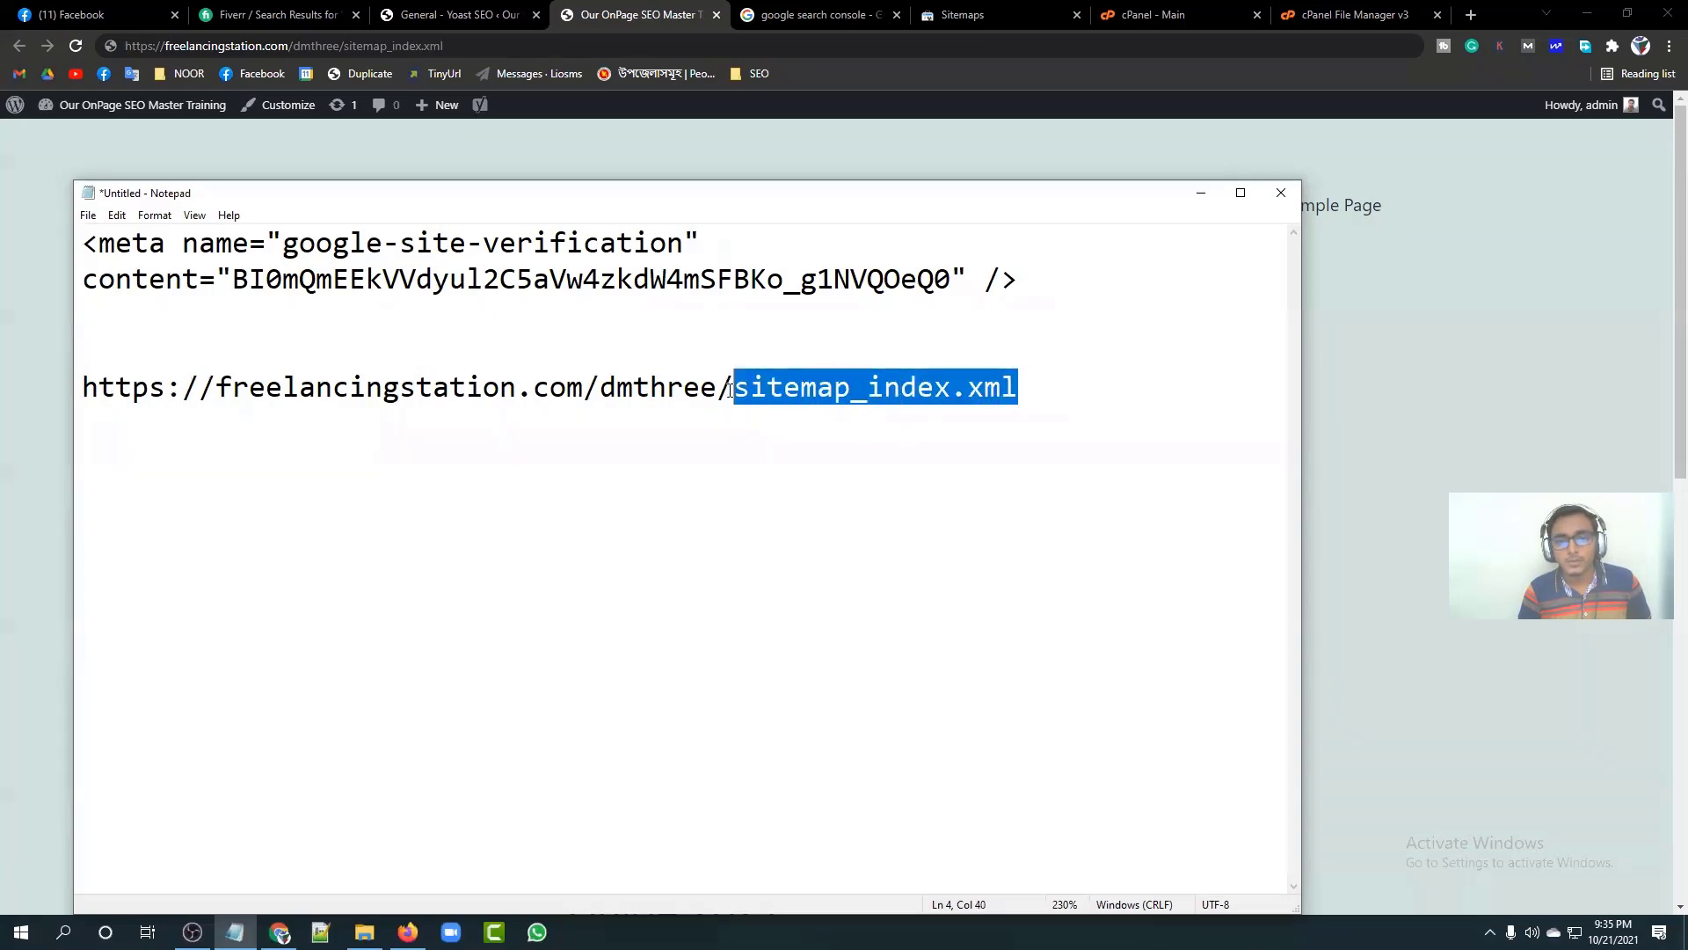
right_click(767, 390)
left_click(805, 446)
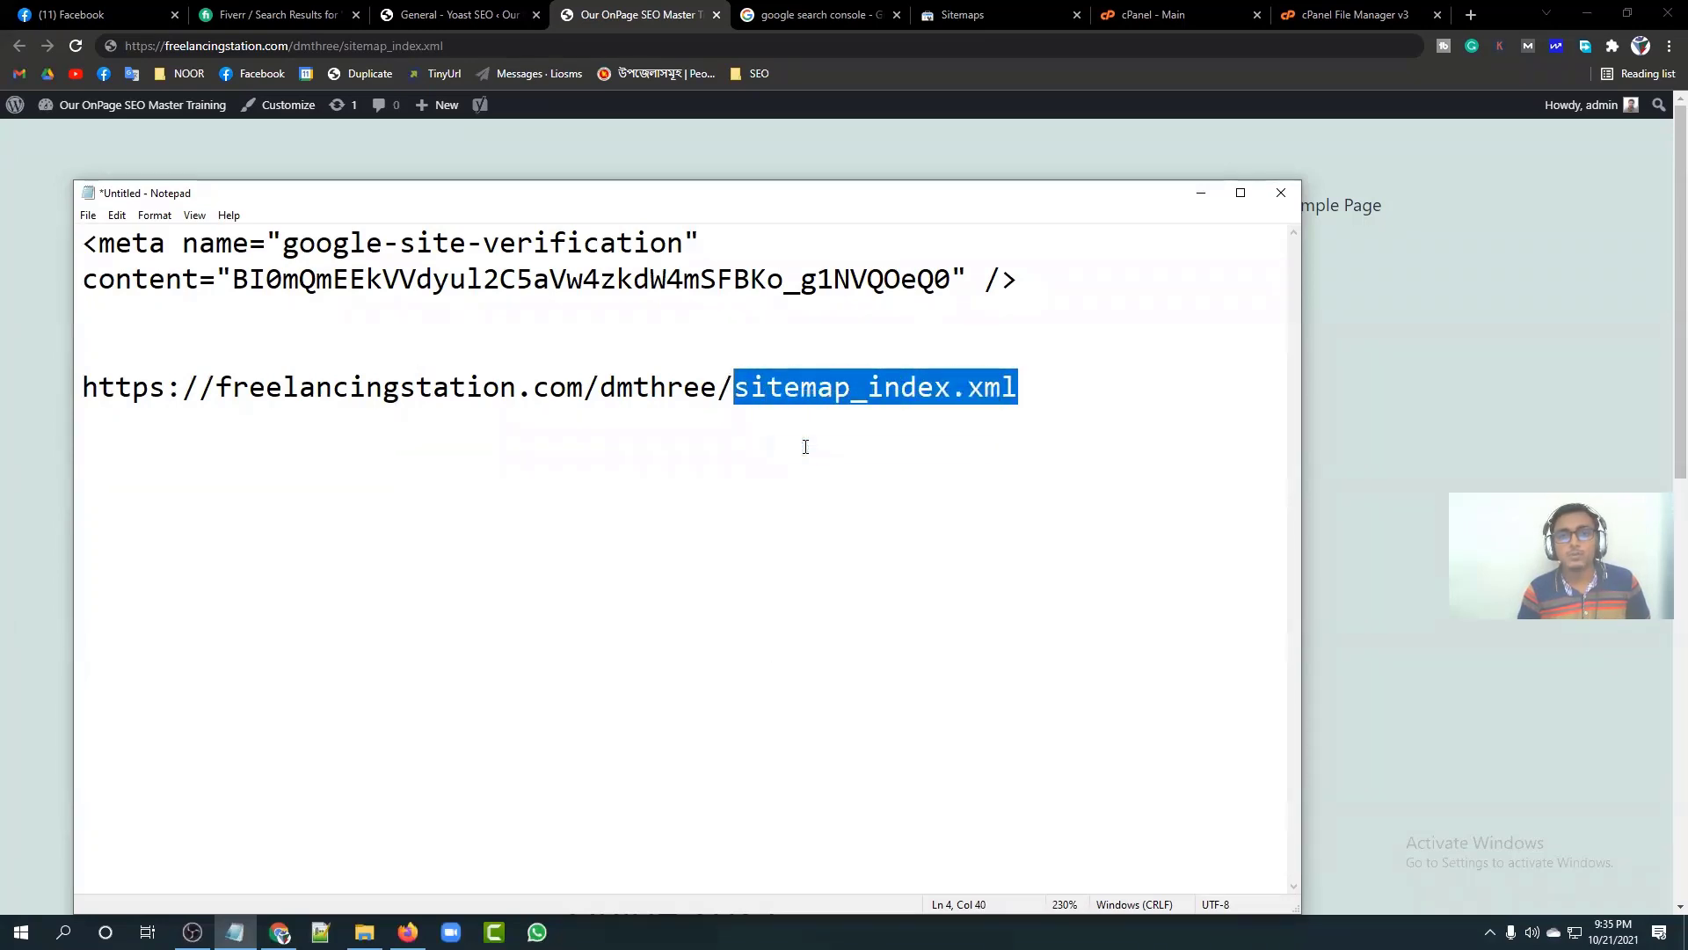
left_click(801, 387)
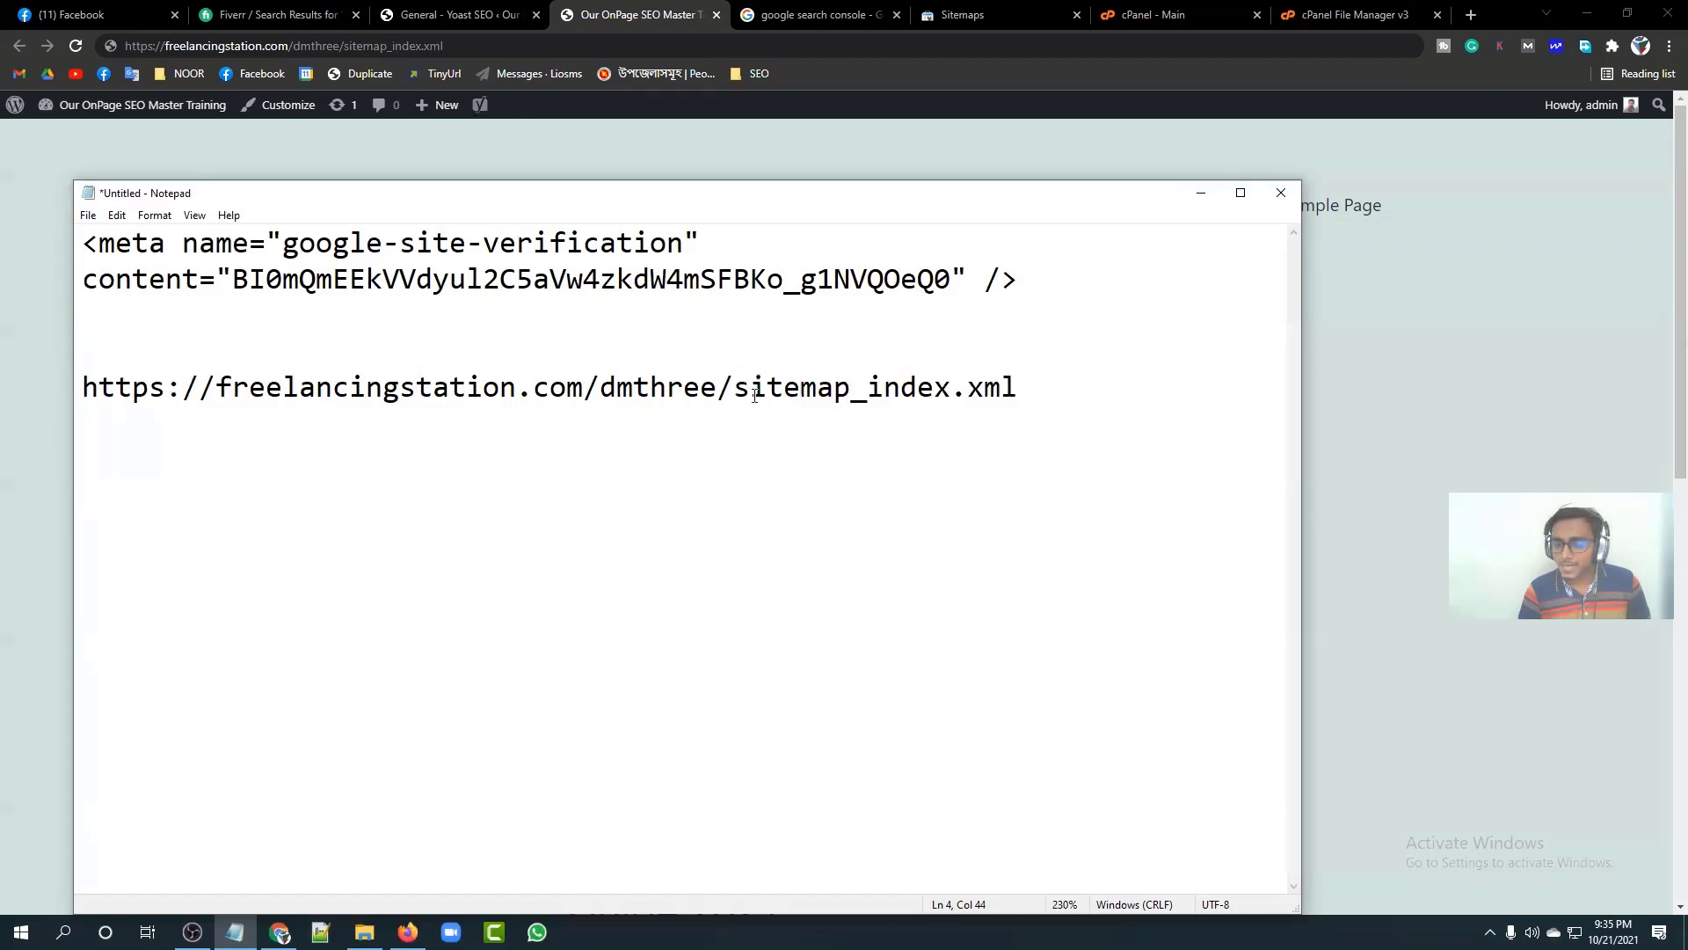
left_click(754, 393)
left_click_drag(1022, 391, 53, 389)
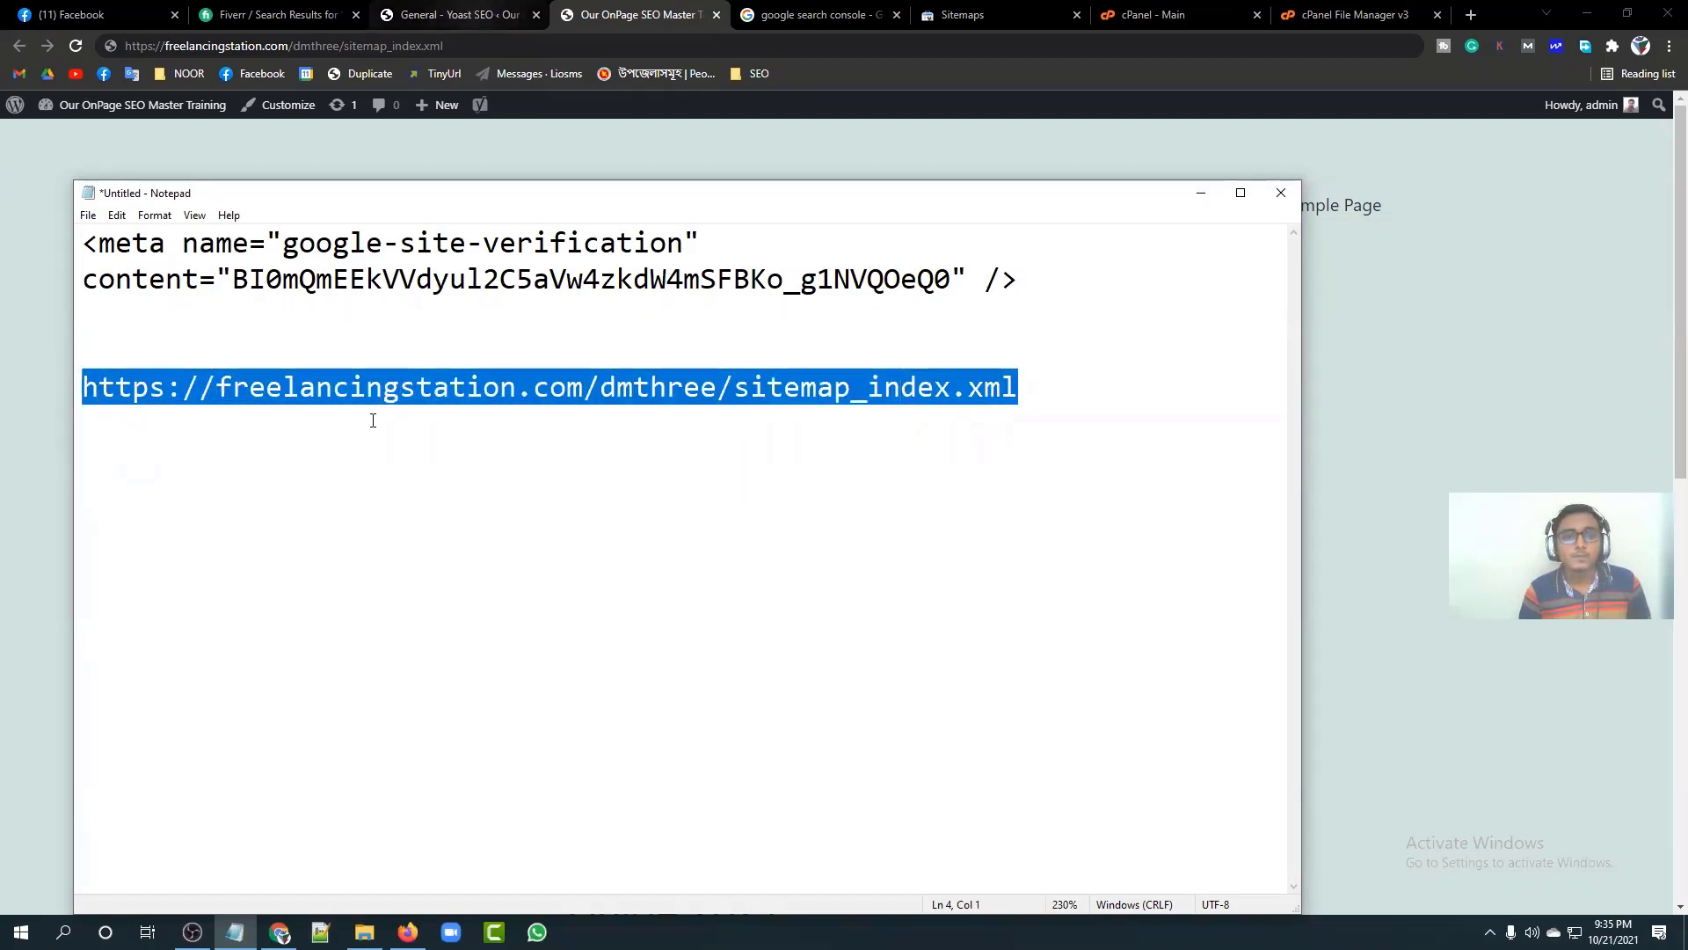
right_click(374, 381)
left_click(416, 436)
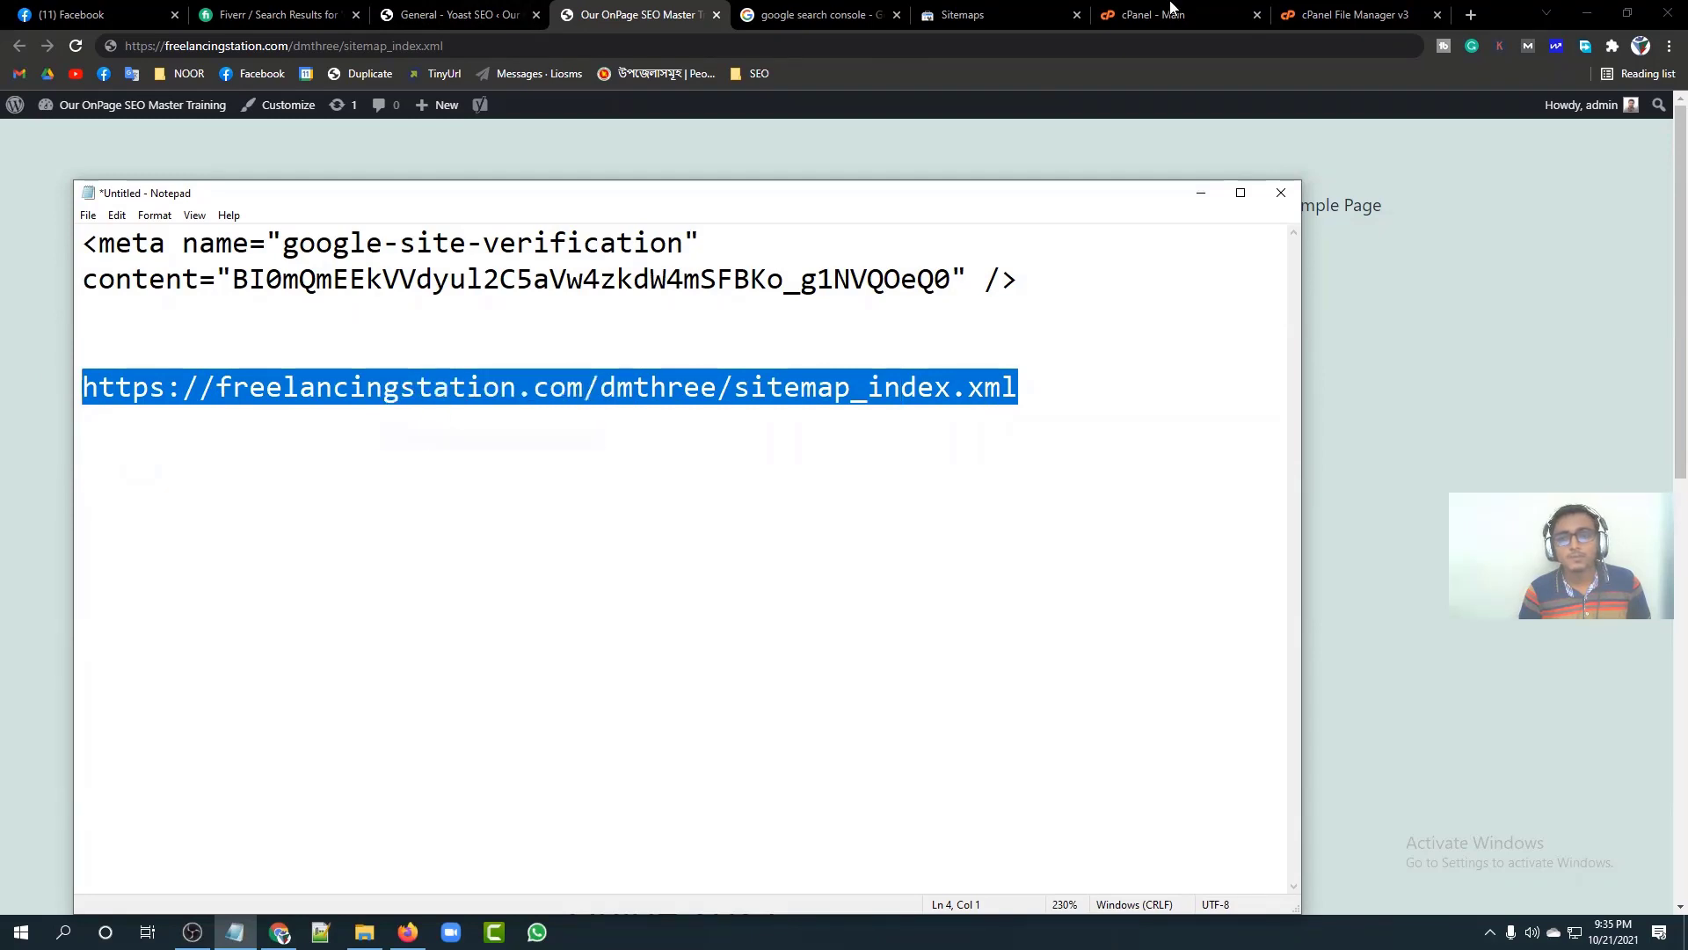
Step: Switch to the browser, close both cPanel tabs and open the copied sitemap_index.xml URL in a new tab
left_click(1257, 14)
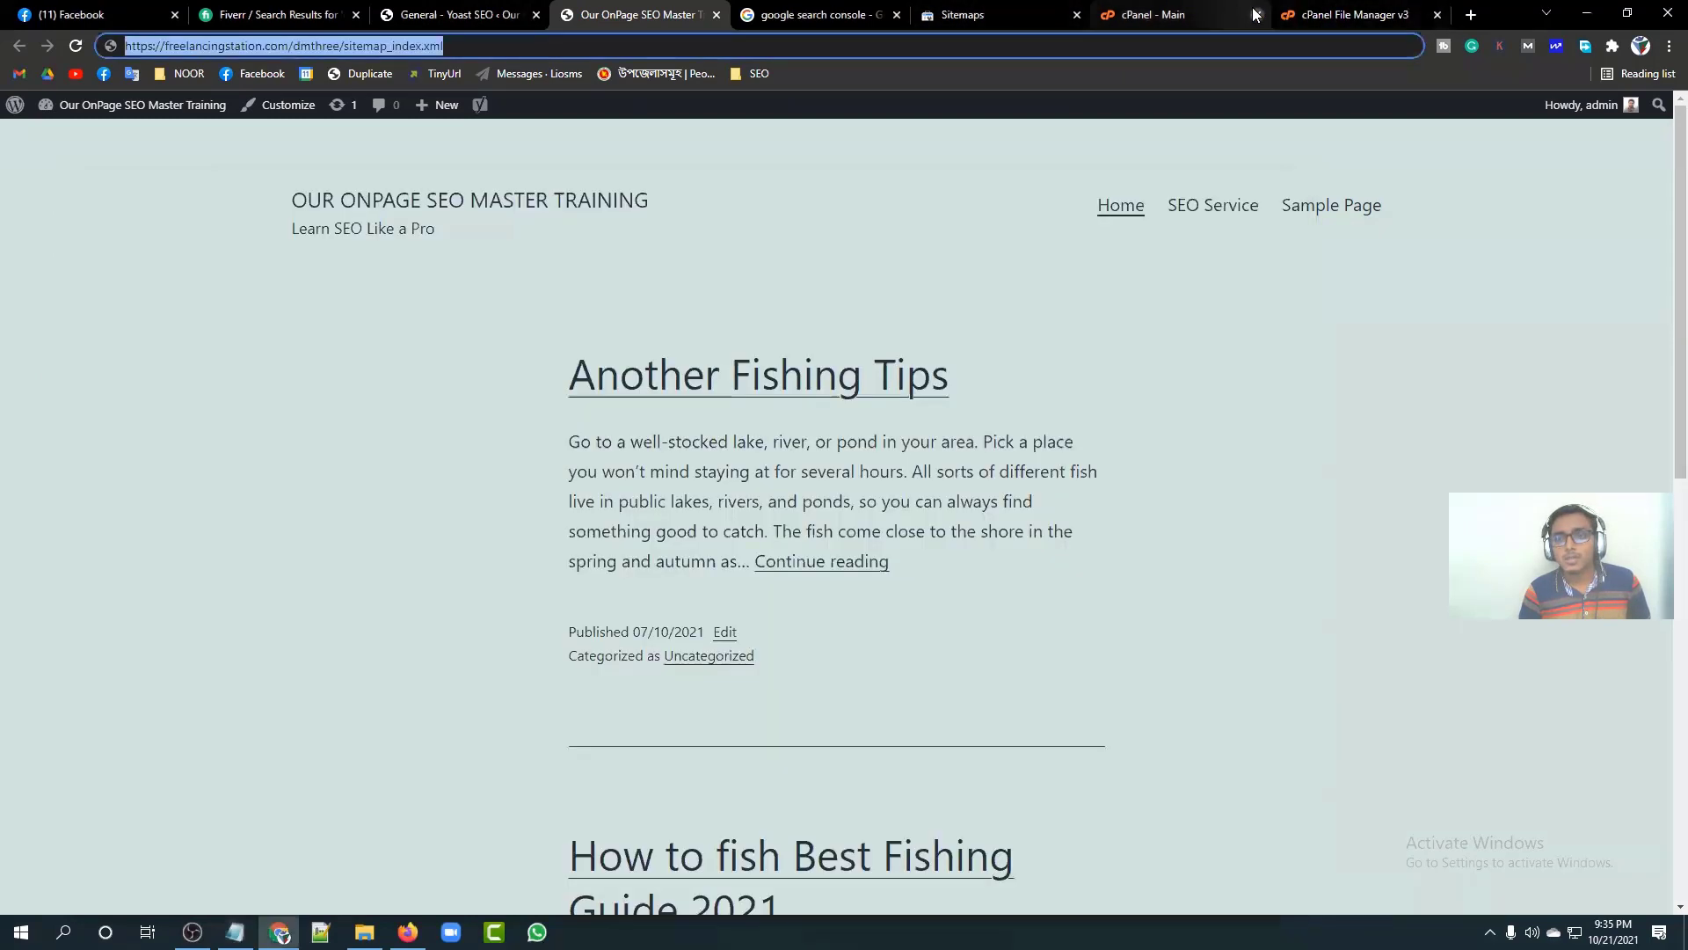
left_click(1258, 14)
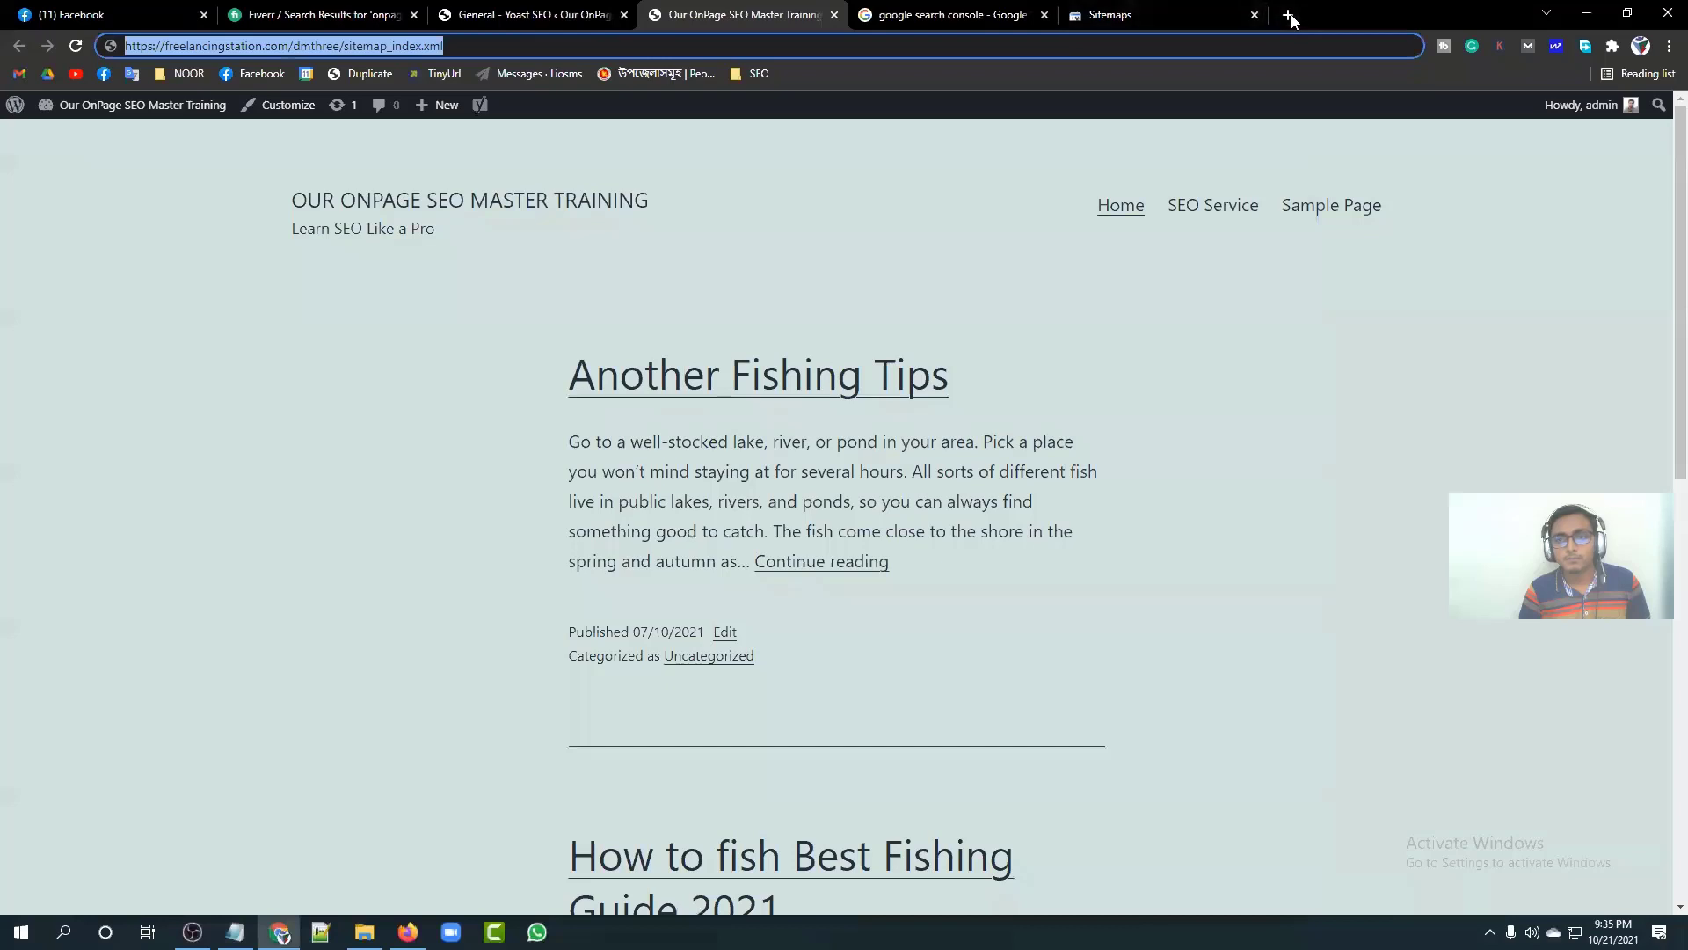
left_click(1288, 14)
key("ctrl+v")
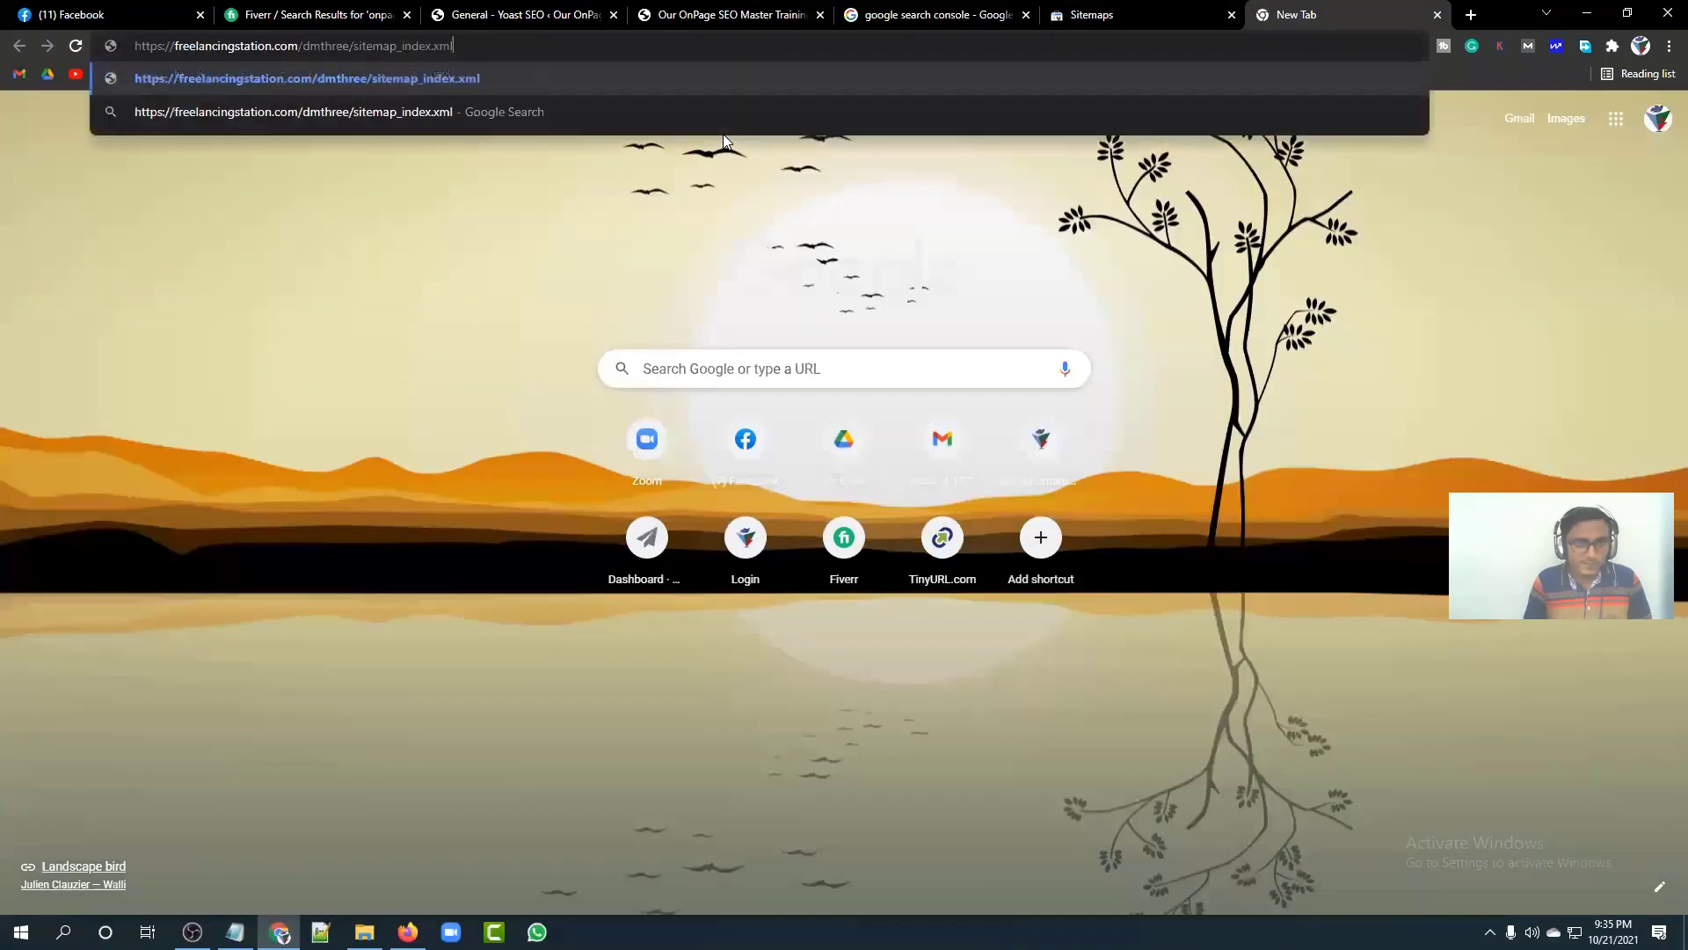
key("Return")
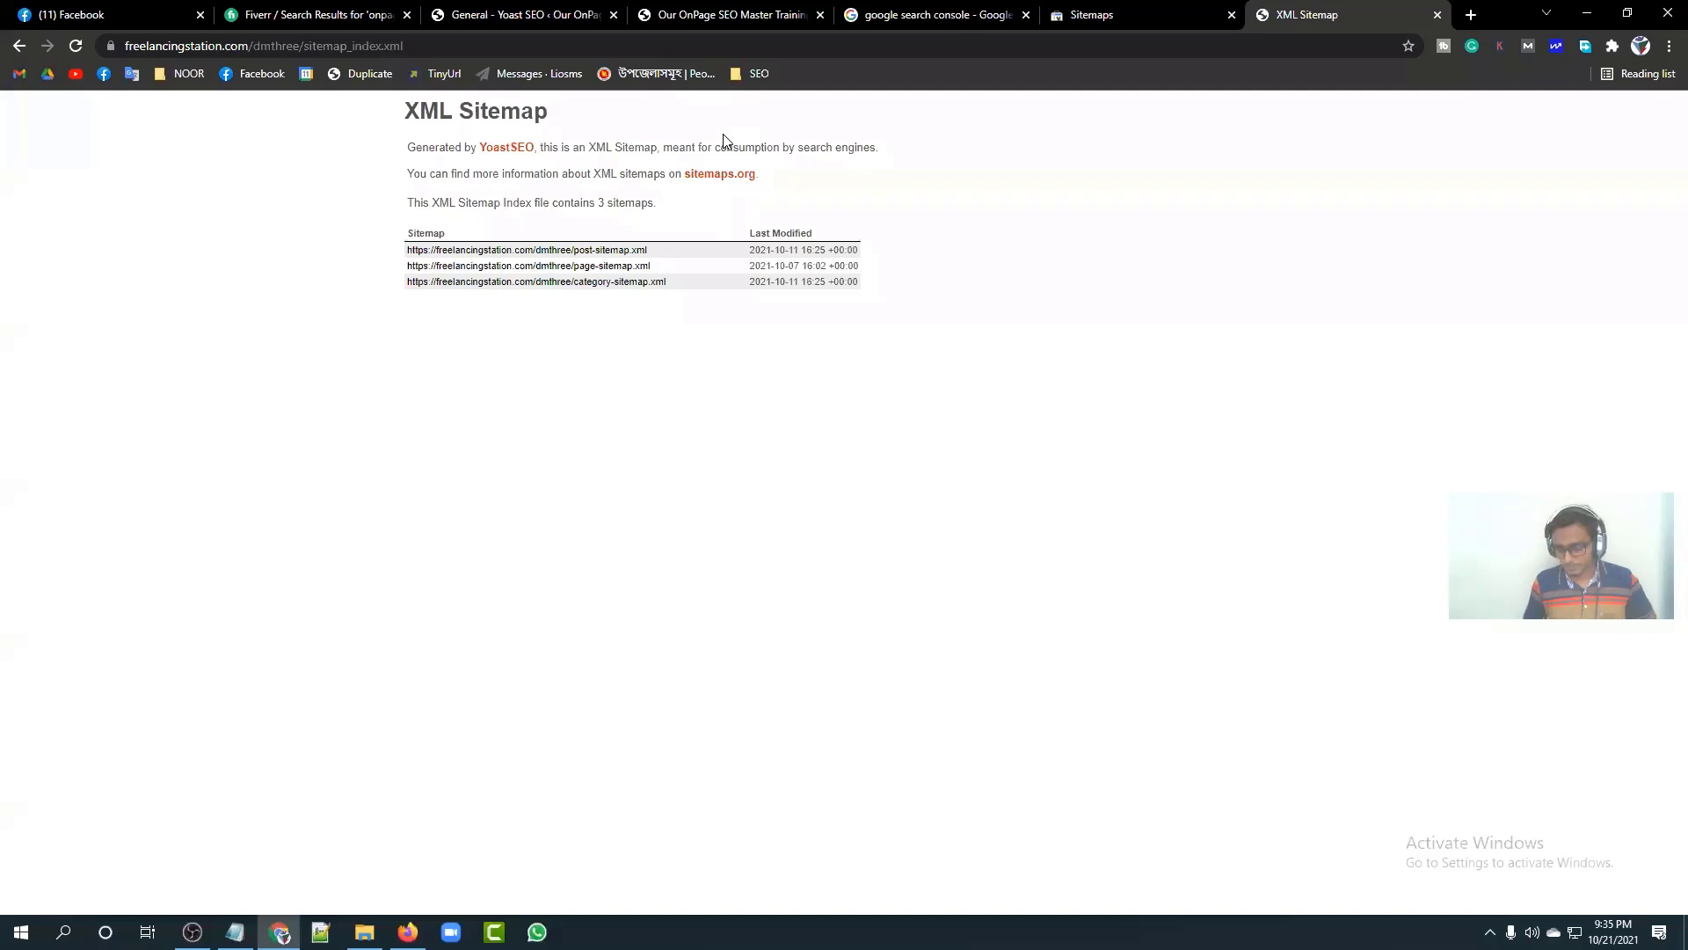
Step: Examine the post, page and category sitemap entries and their last-modified dates, marking them with temporary pen strokes
key("ctrl+plus")
key("ctrl+plus")
key("ctrl+plus")
key("ctrl+plus")
key("ctrl+plus")
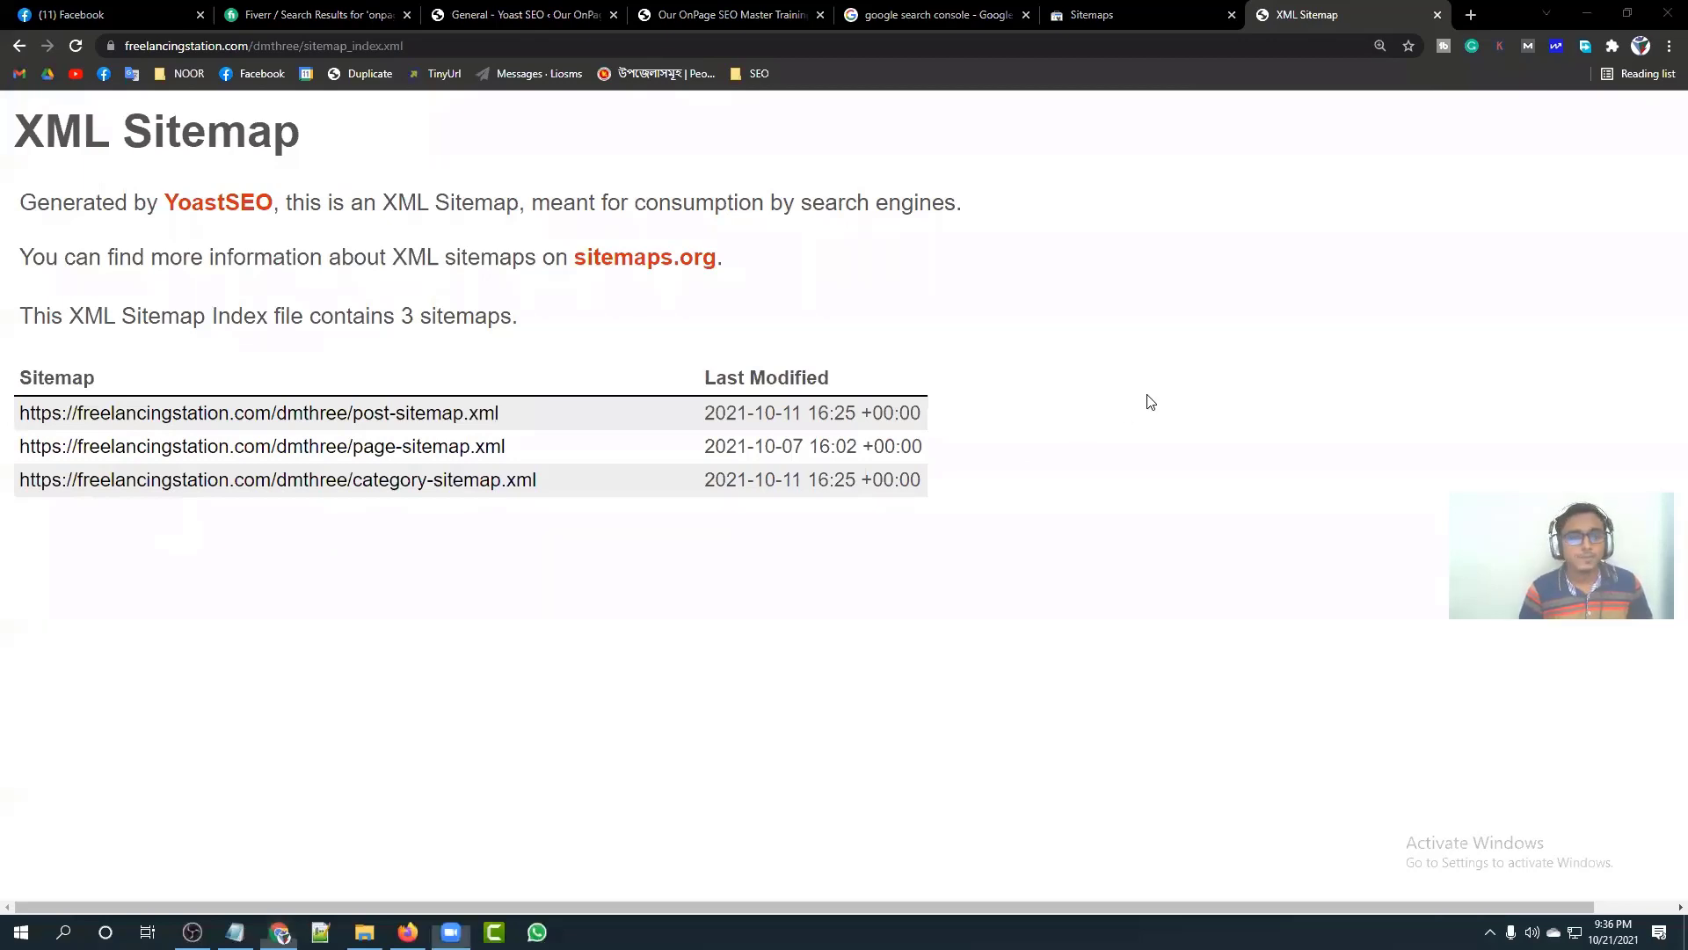
mouse_move(368, 378)
left_mouse_down()
mouse_move(387, 403)
mouse_move(460, 361)
left_mouse_up()
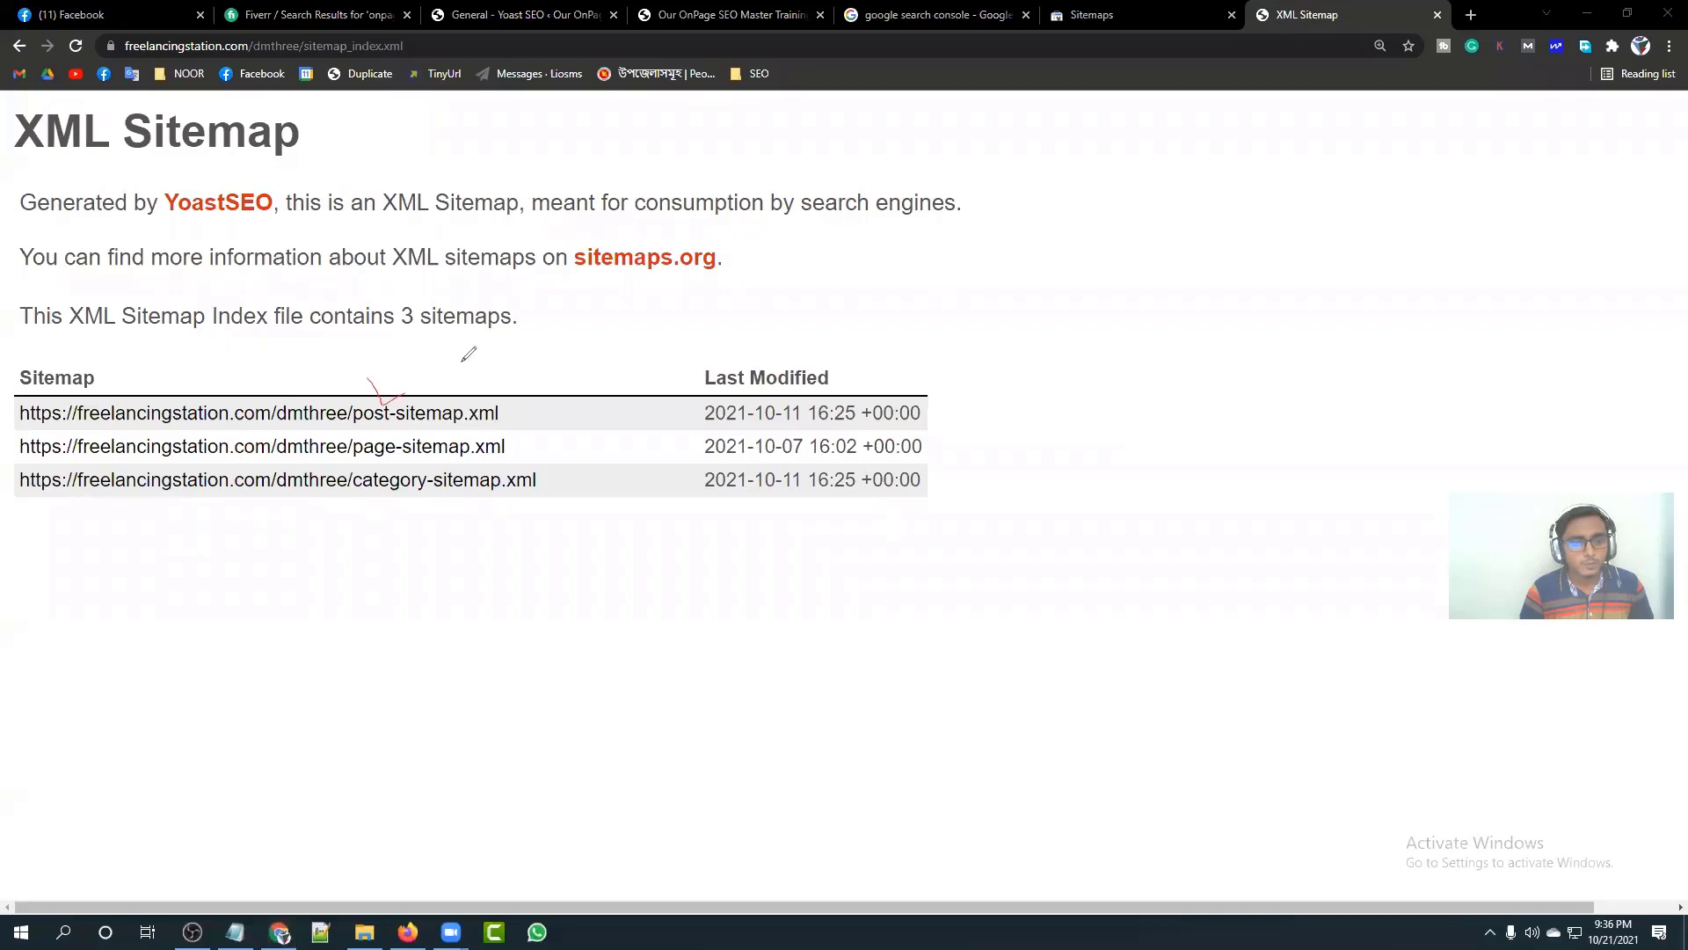
left_click_drag(527, 444, 609, 414)
left_click_drag(381, 505, 467, 504)
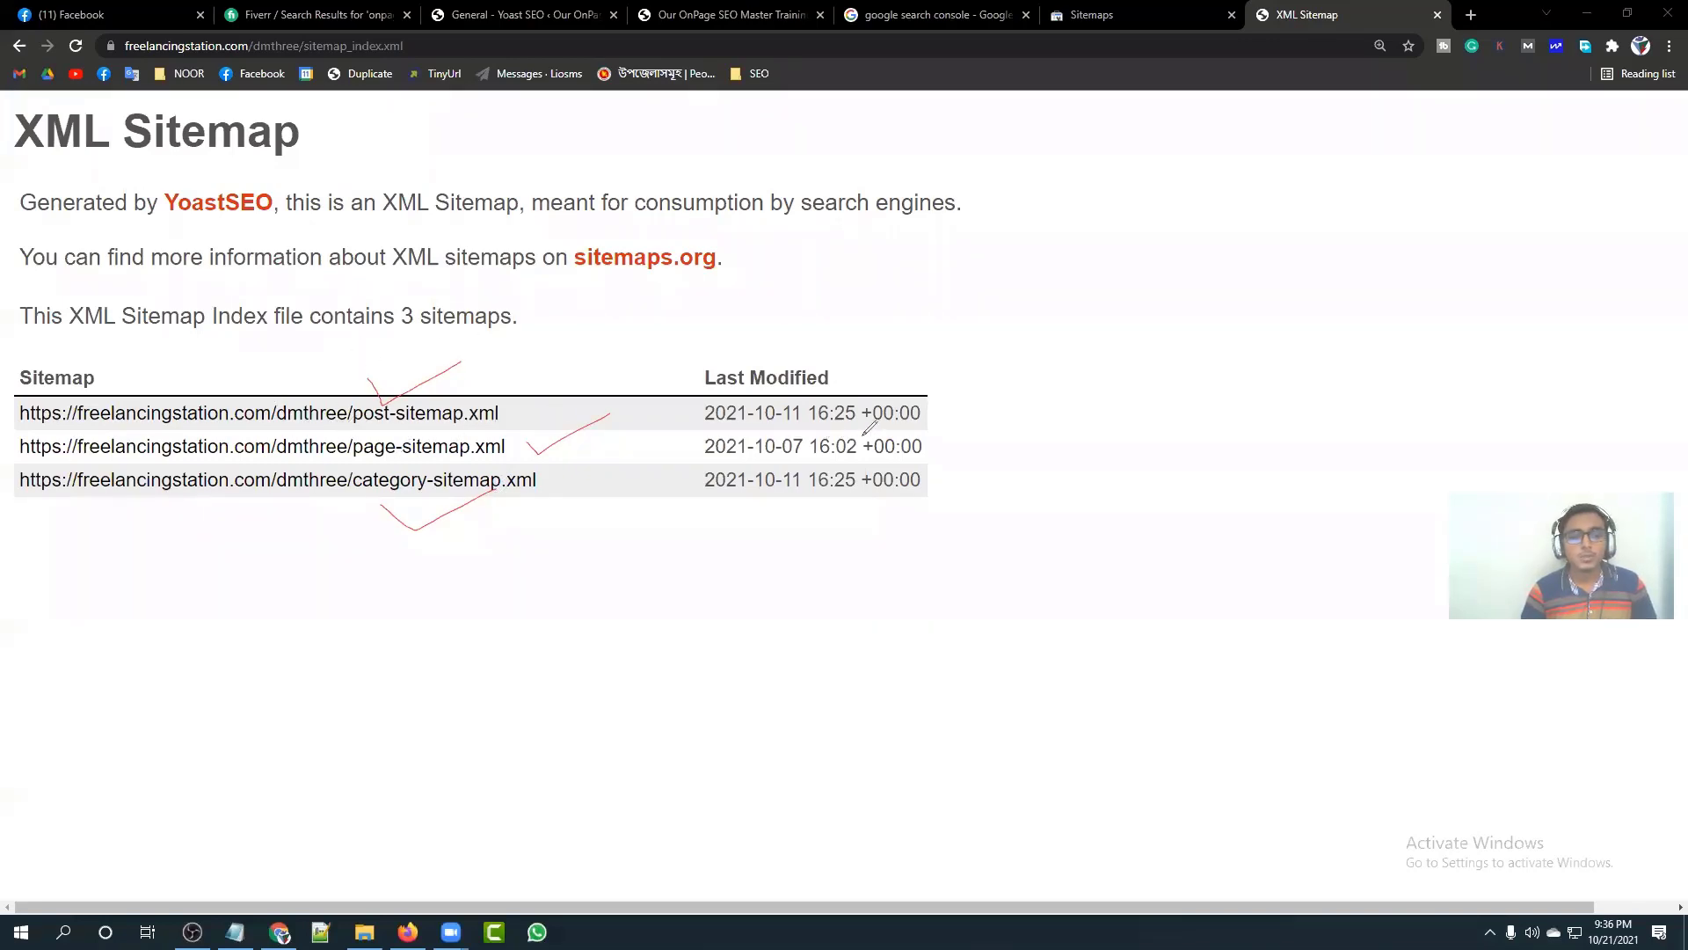
mouse_move(525, 413)
left_mouse_down()
mouse_move(704, 415)
mouse_move(846, 353)
left_mouse_up()
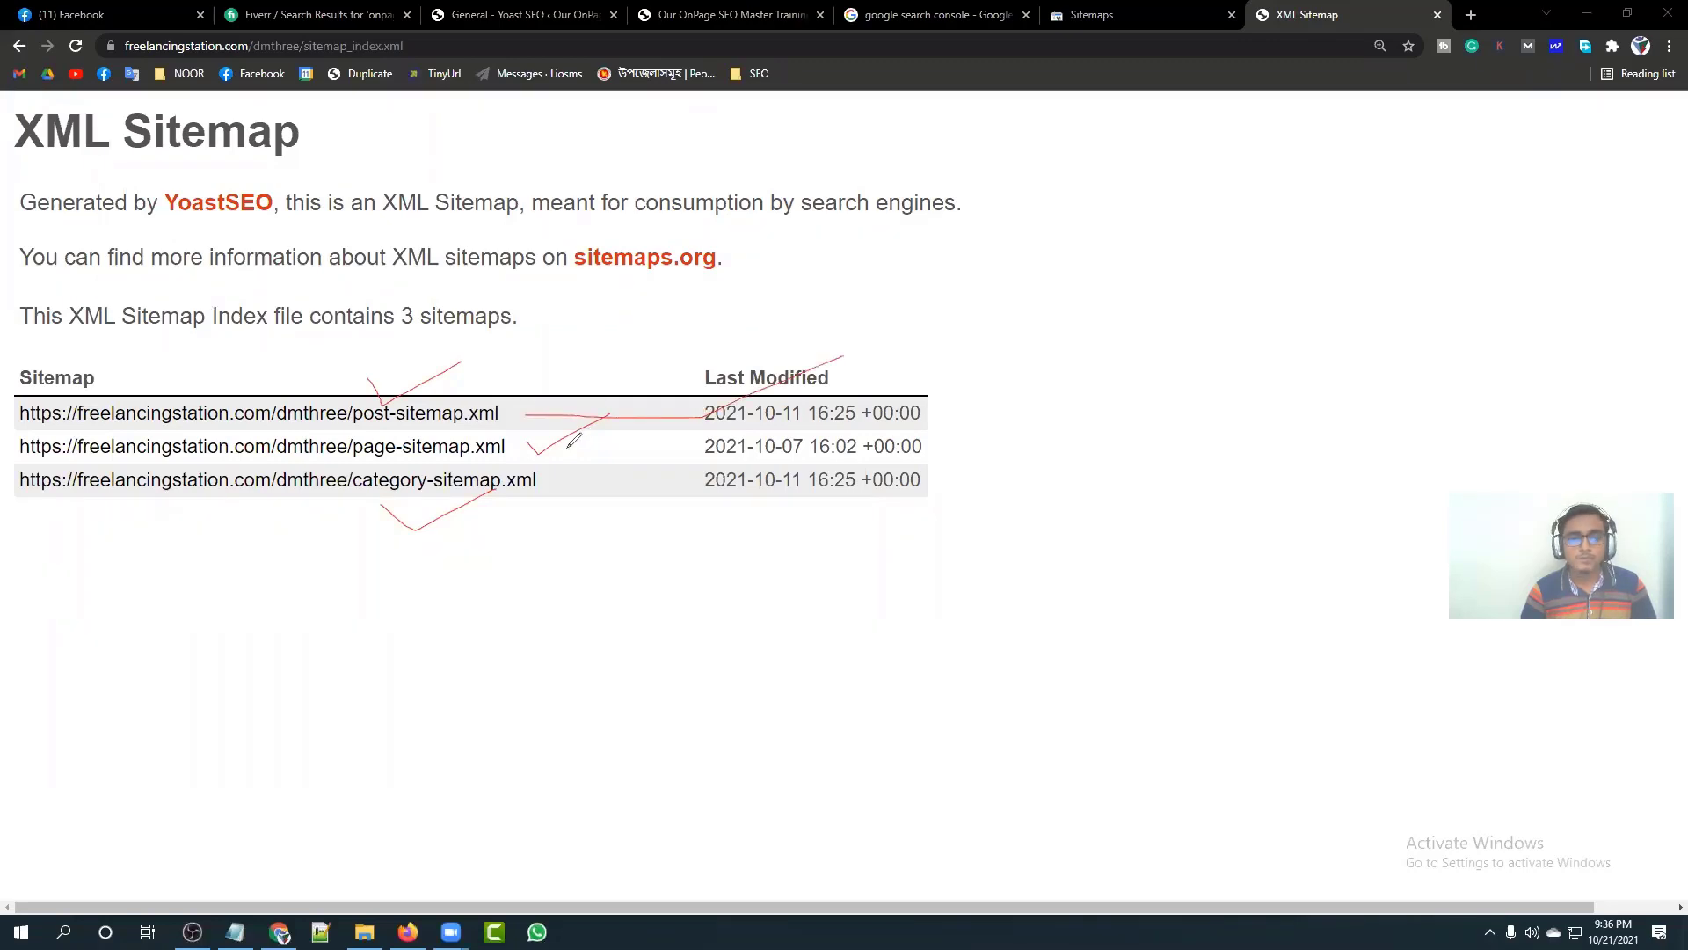
left_click_drag(568, 447, 704, 447)
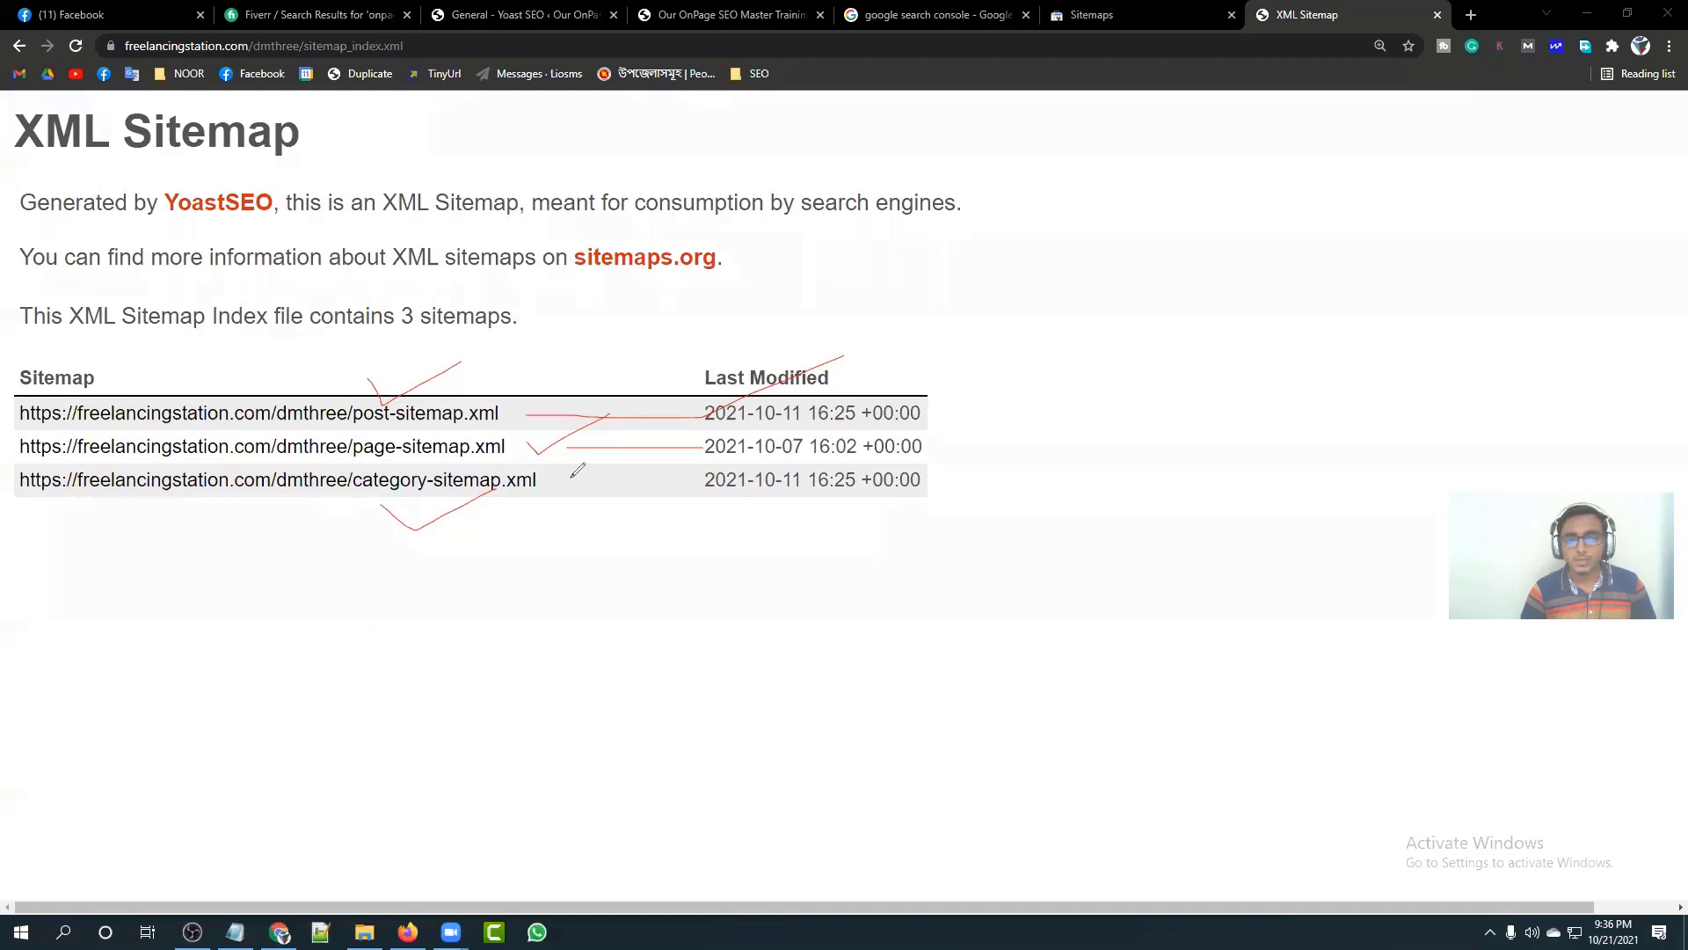
left_click_drag(569, 479, 677, 475)
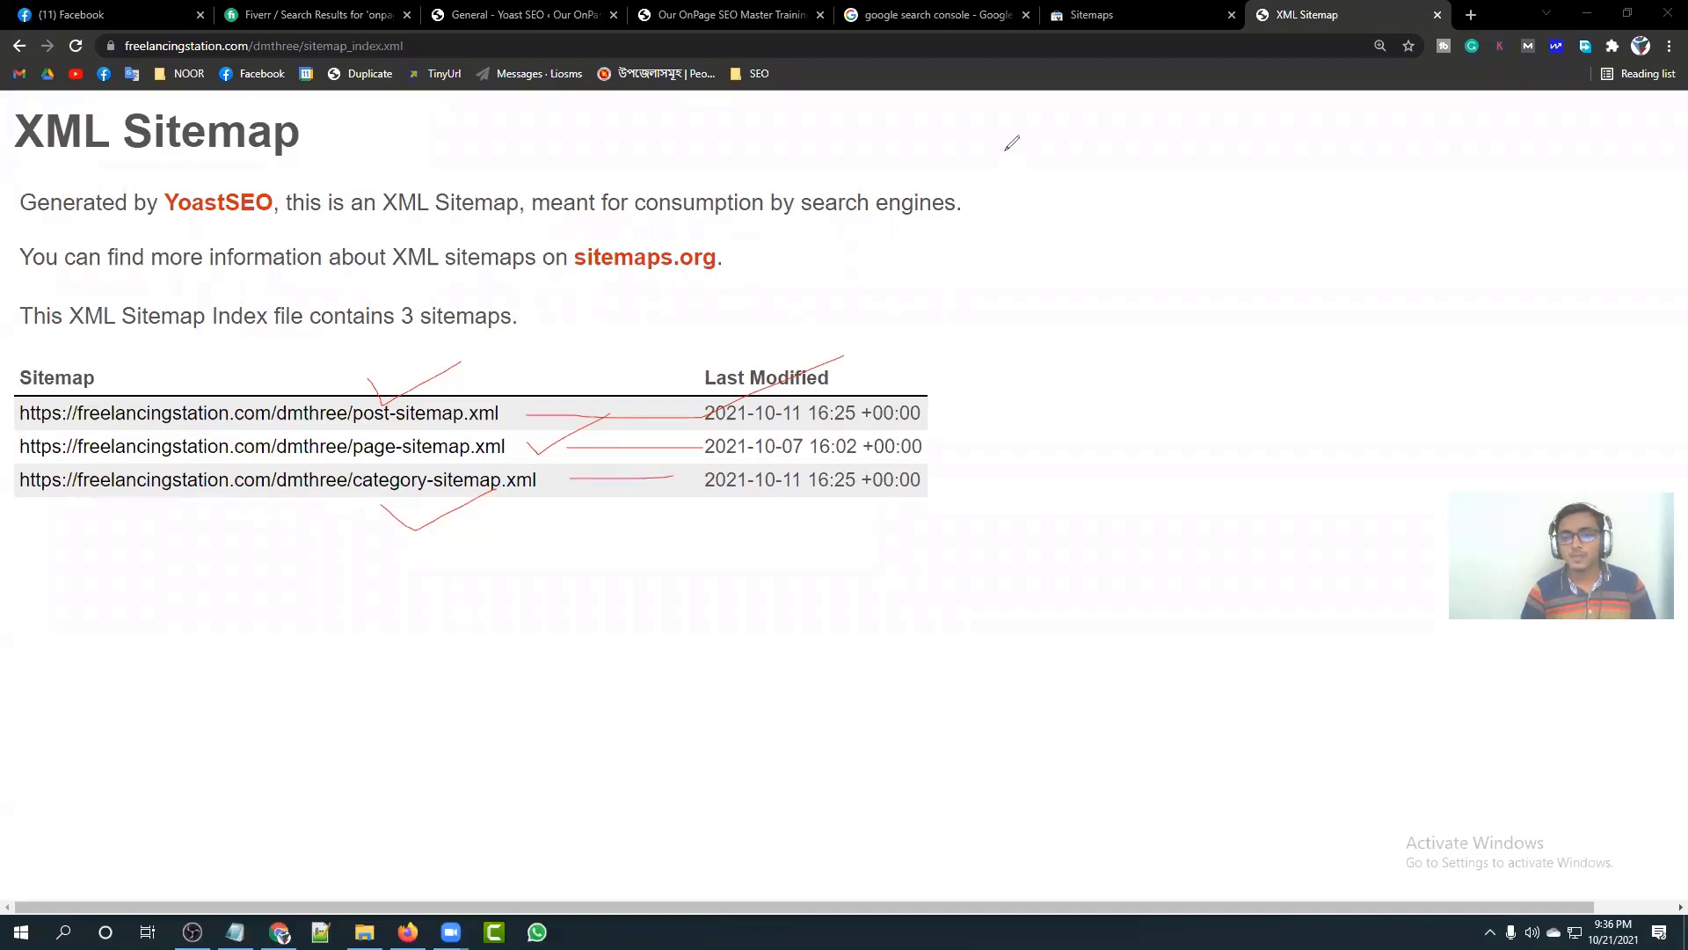
key("e")
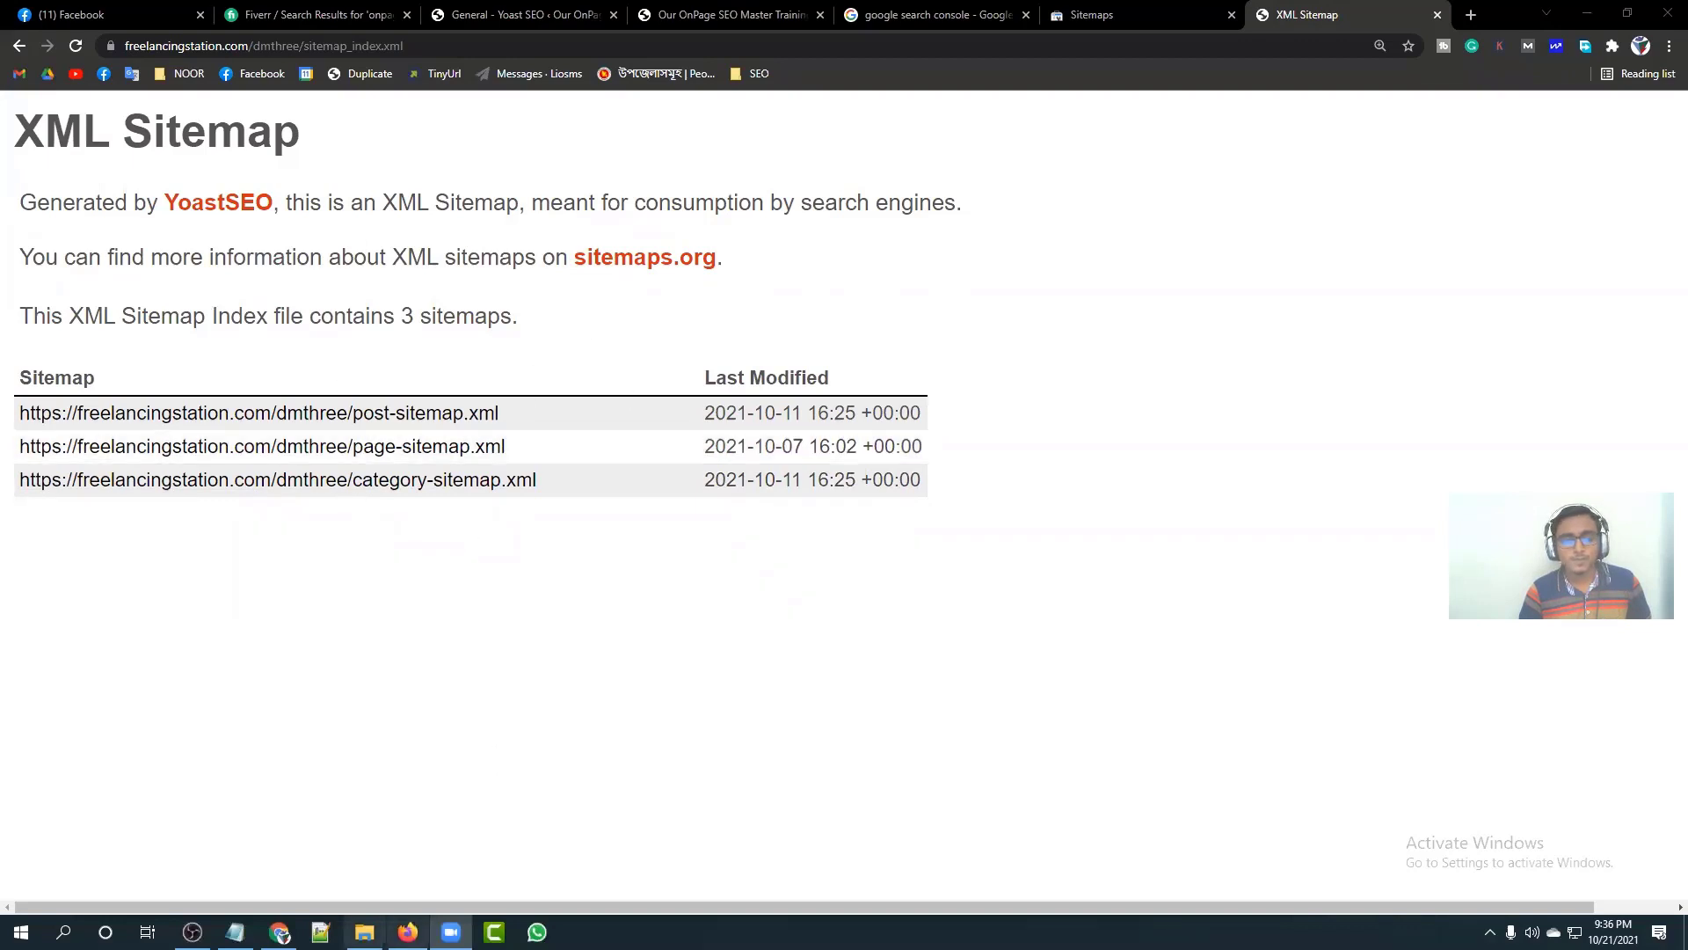
Step: Switch to Notepad and copy only the sitemap_index.xml file name from the noted URL
left_click(235, 932)
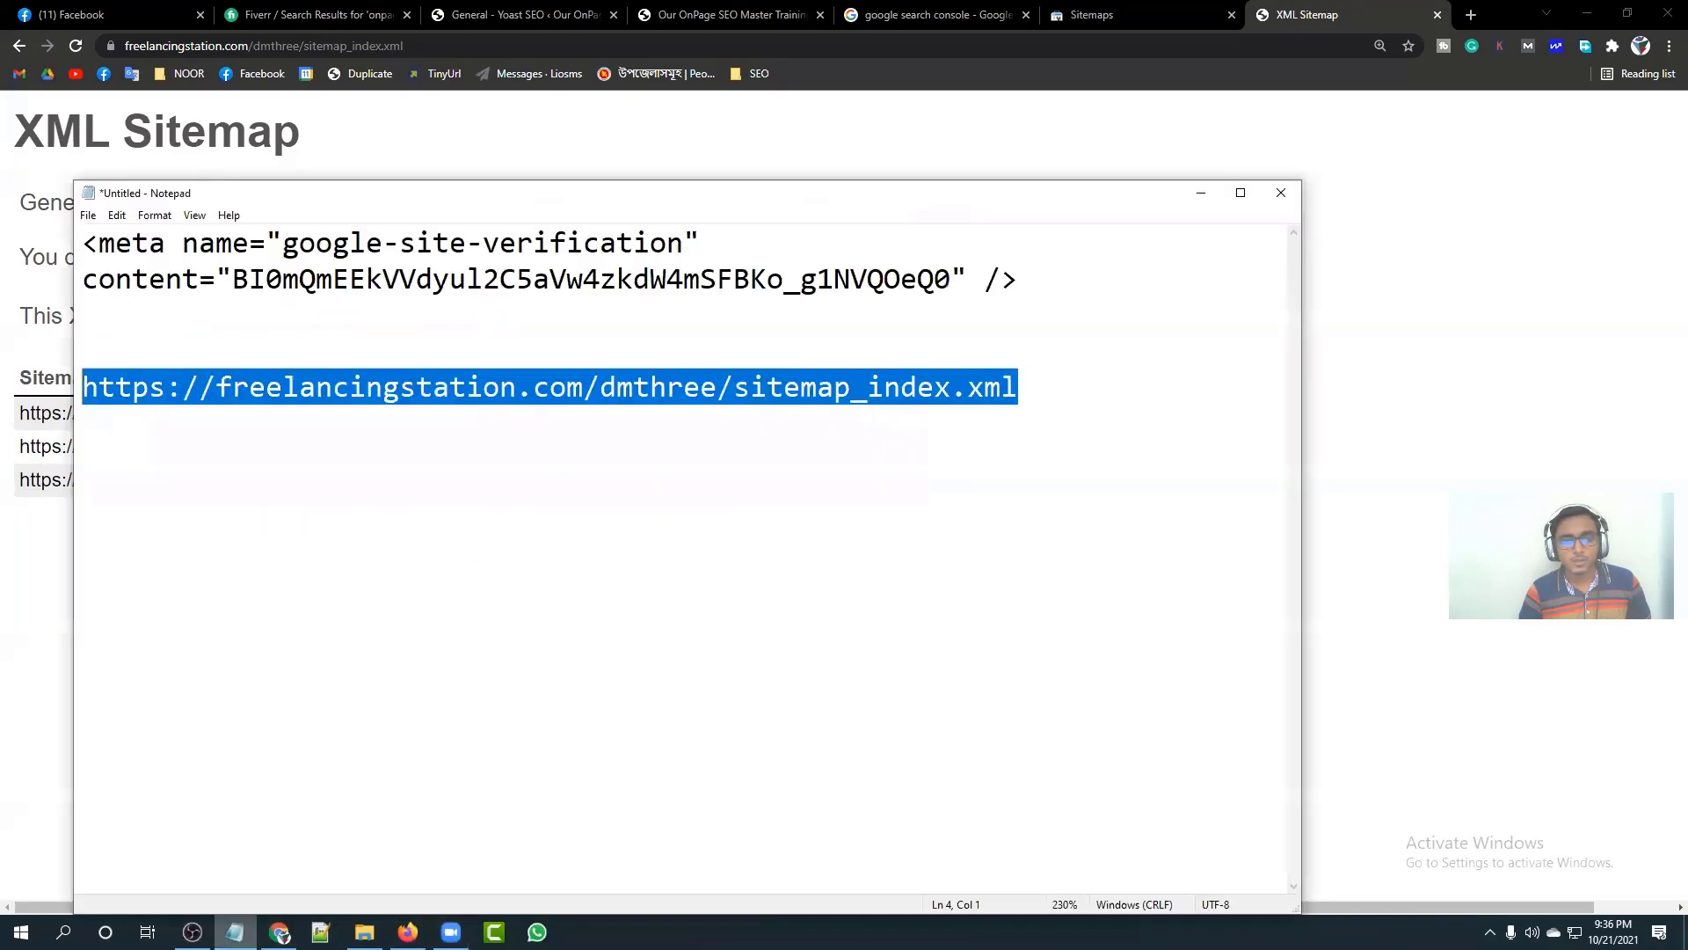
left_click(789, 393)
left_click_drag(735, 387, 1019, 389)
right_click(920, 379)
left_click(955, 442)
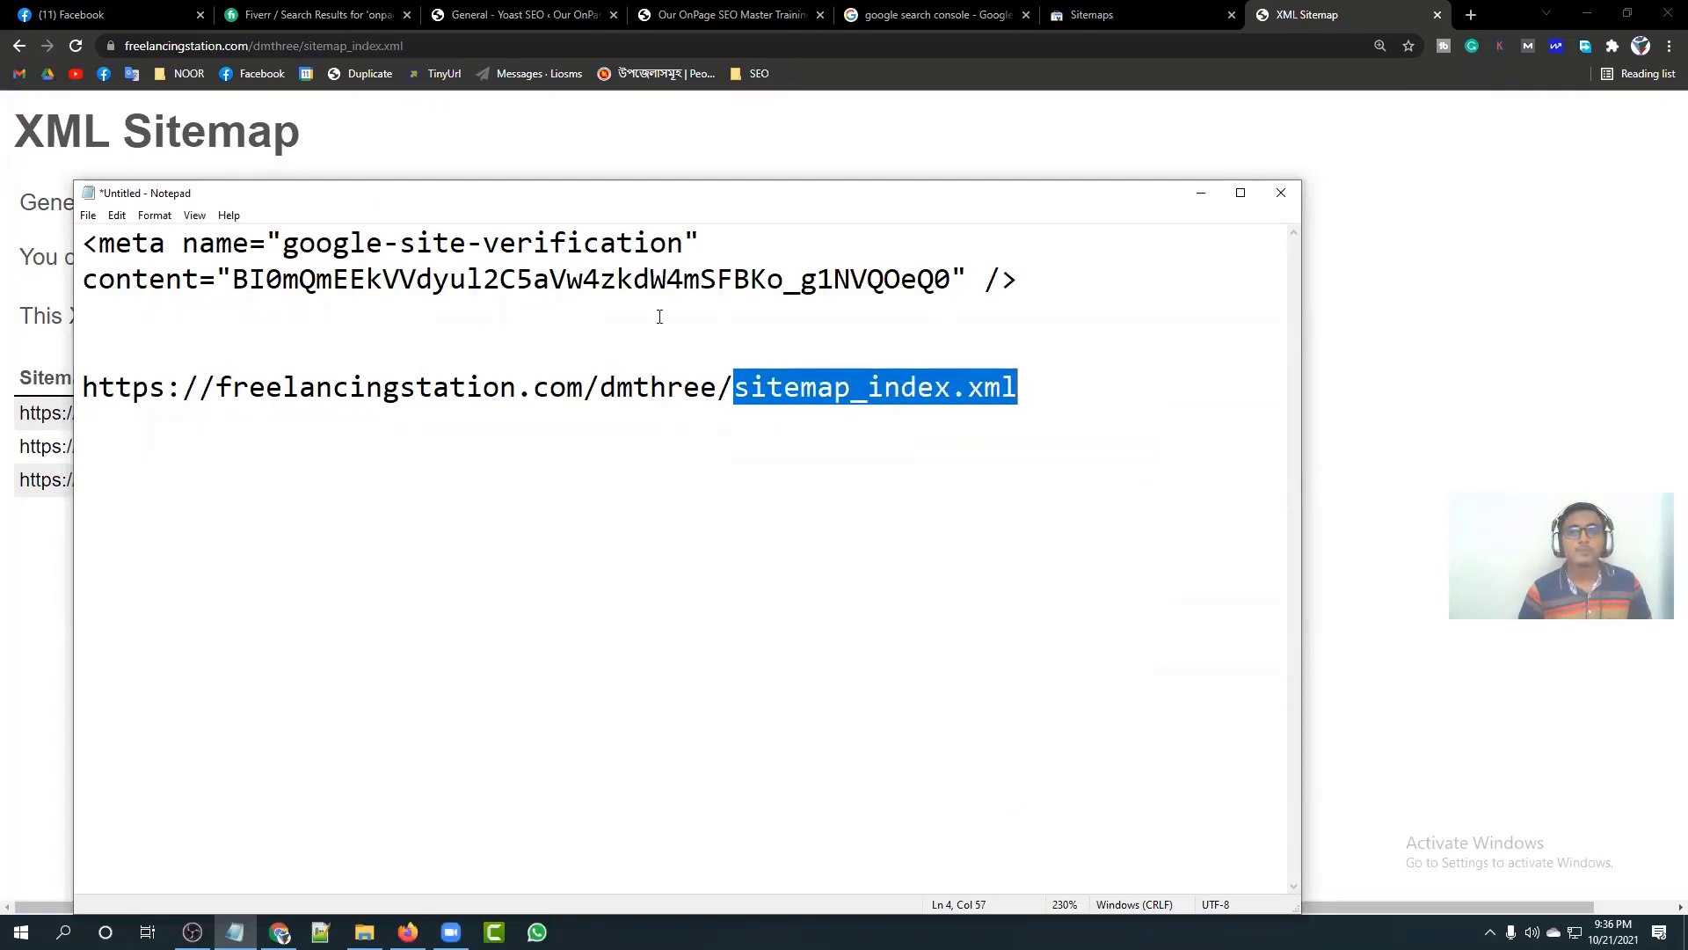
Step: Submit sitemap_index.xml as a new sitemap for the property in Google Search Console and dismiss the confirmation
left_click(1143, 15)
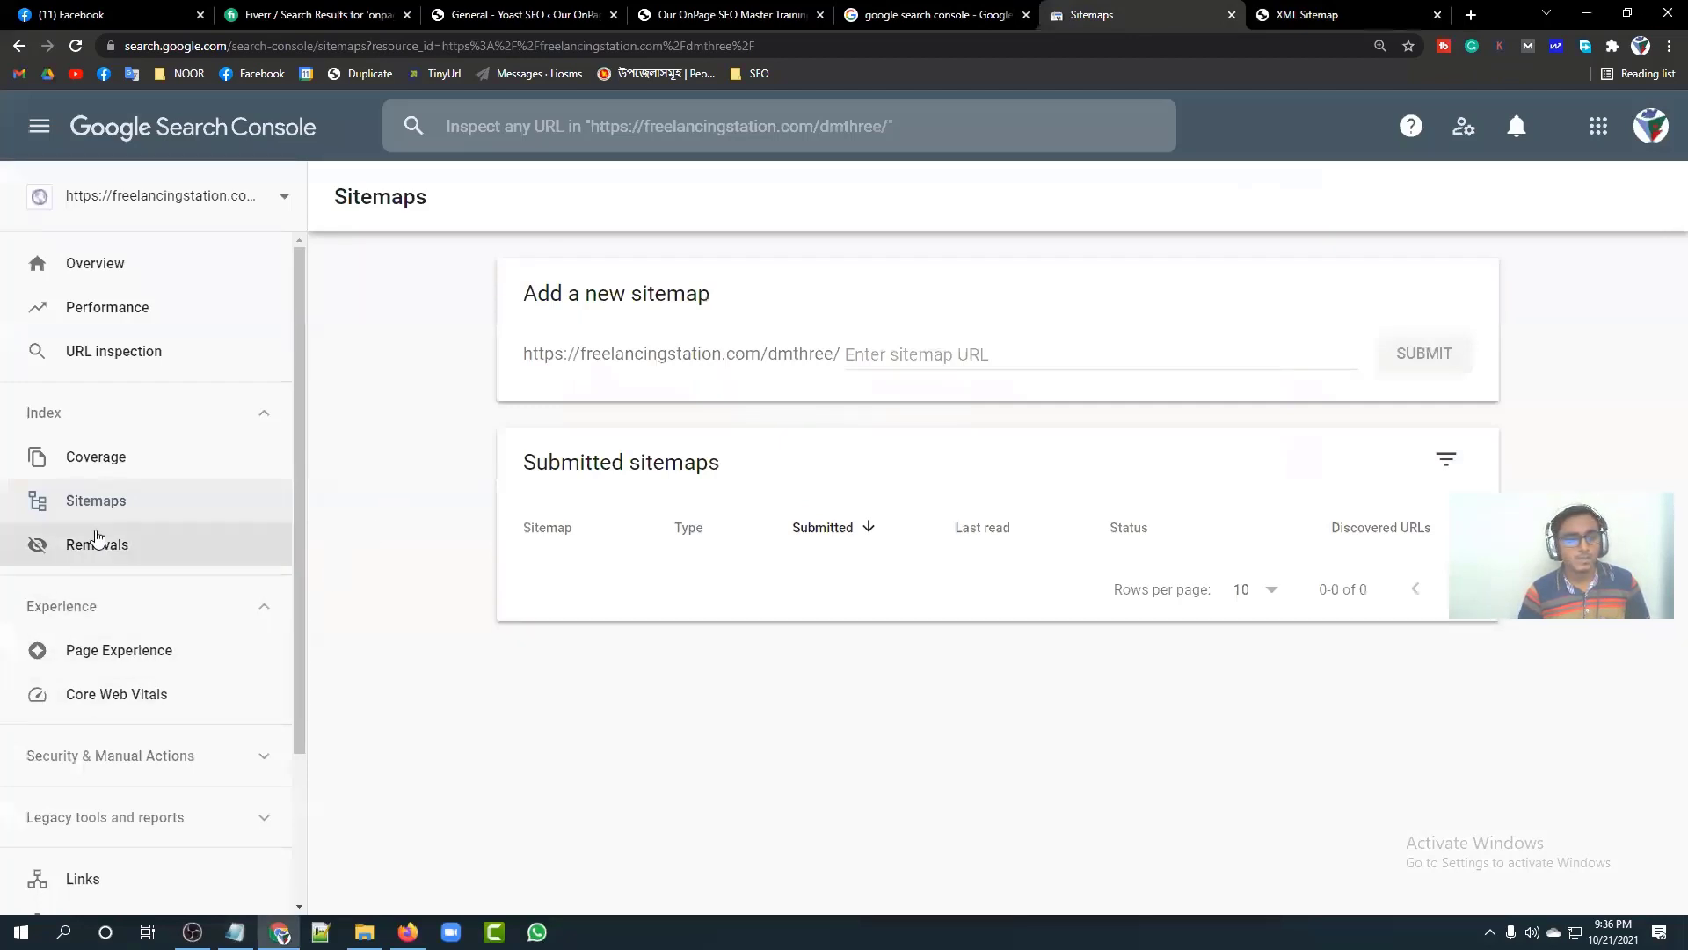
left_click(95, 500)
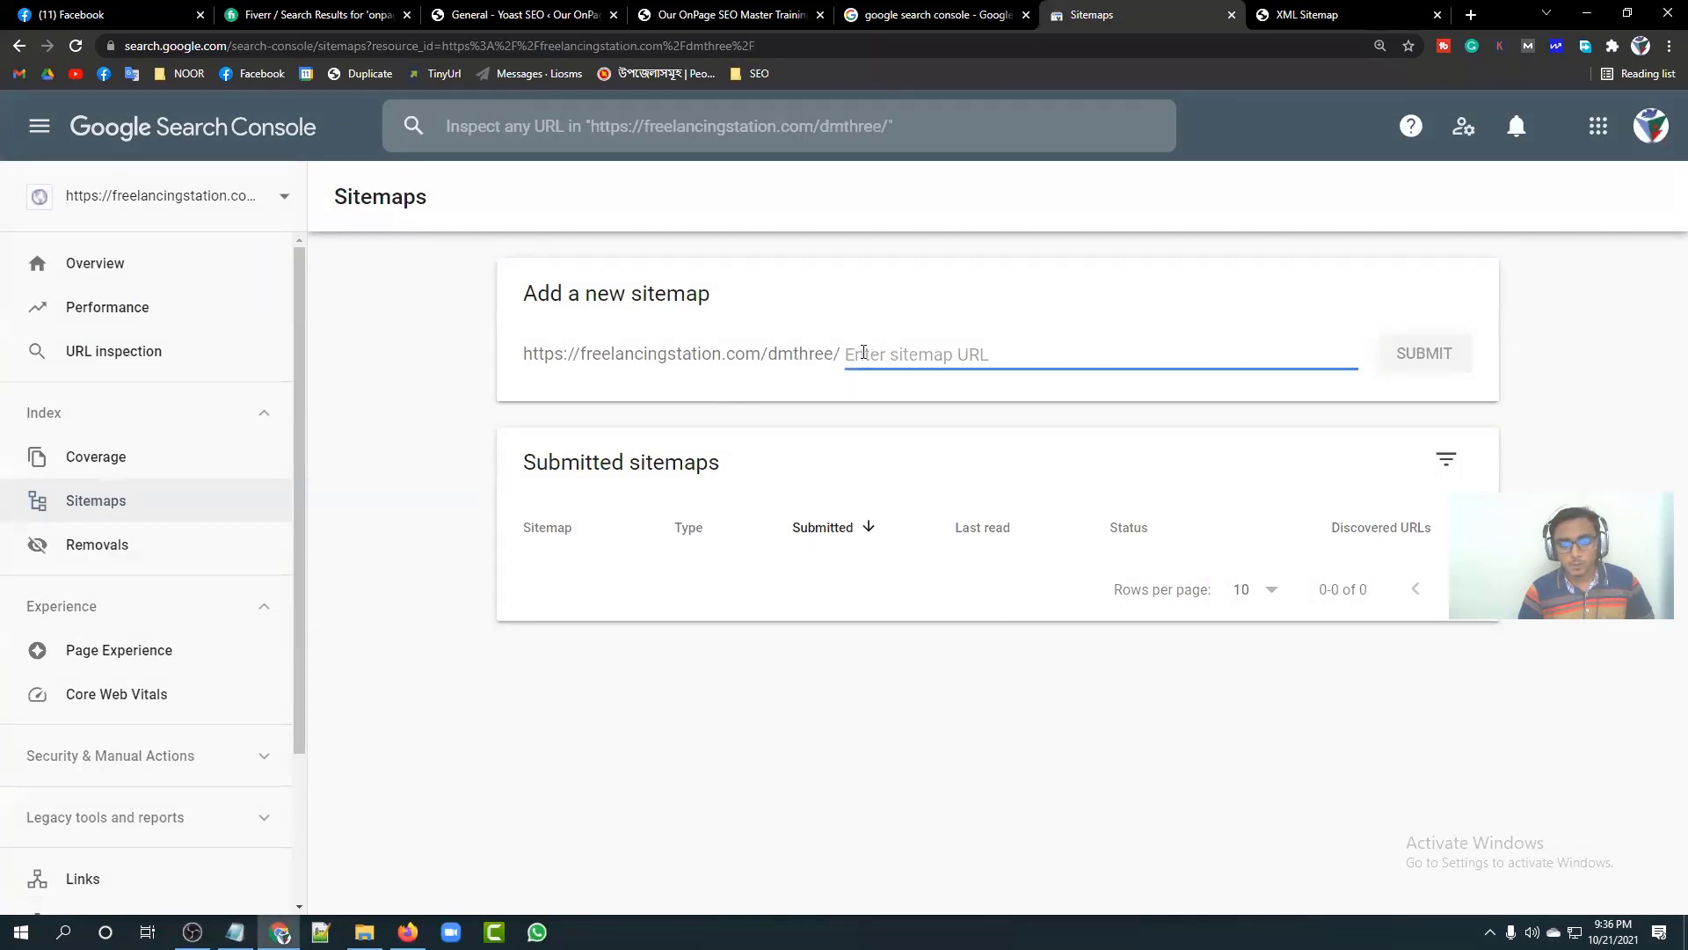
key("ctrl+v")
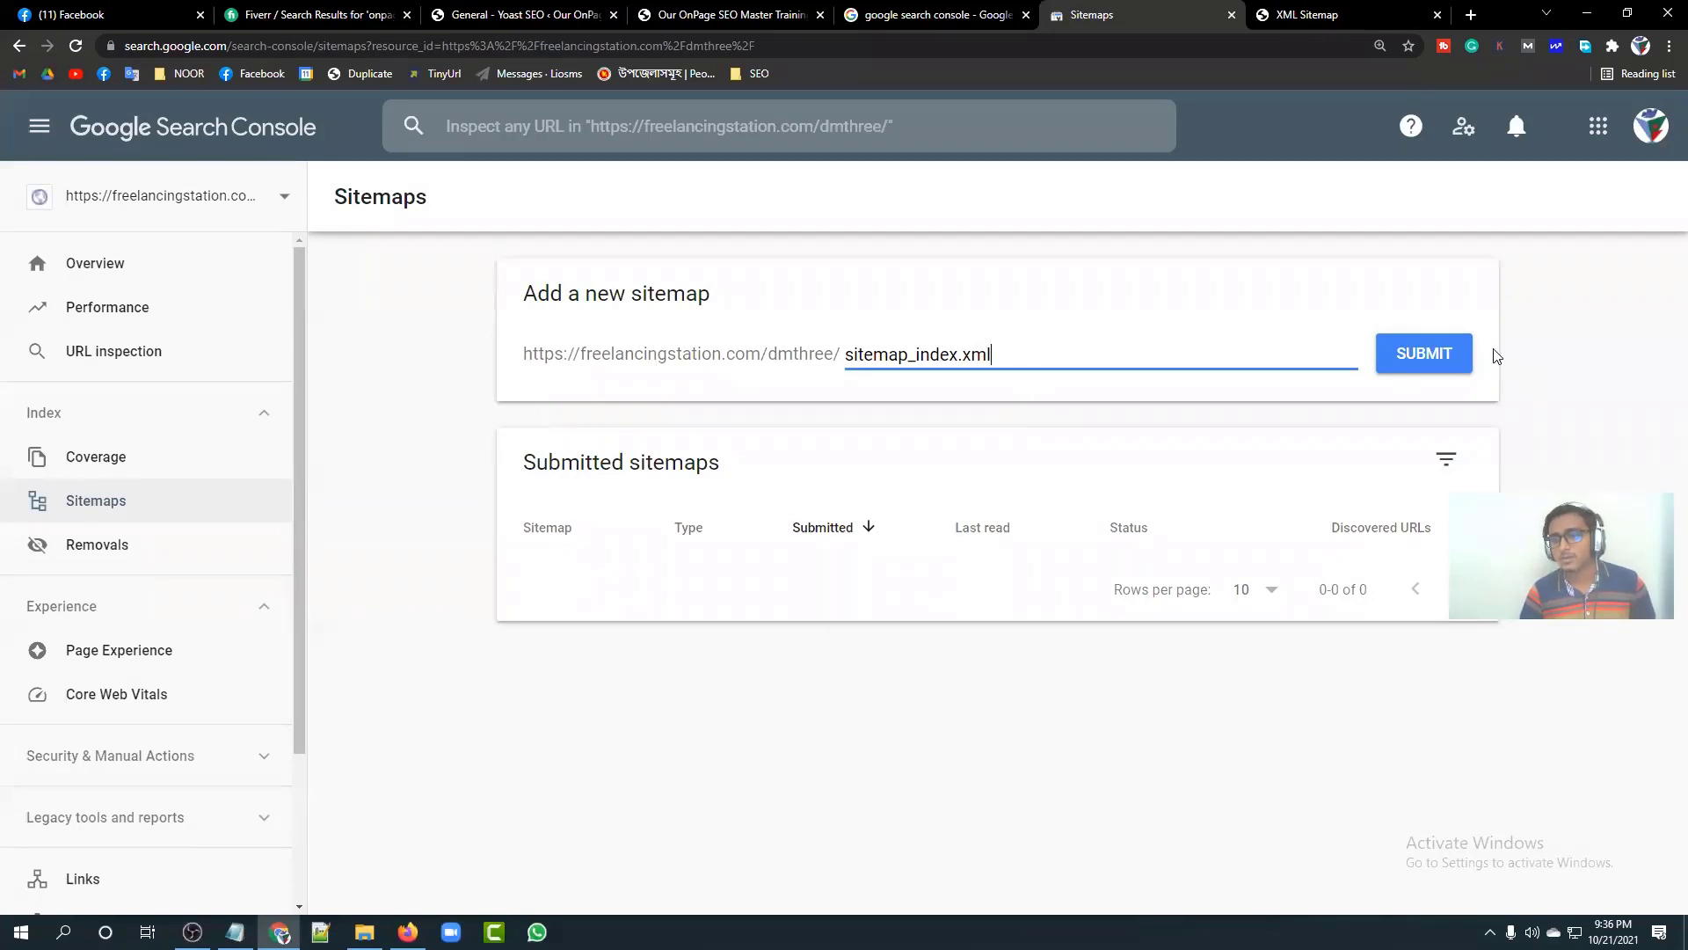
left_click(1419, 351)
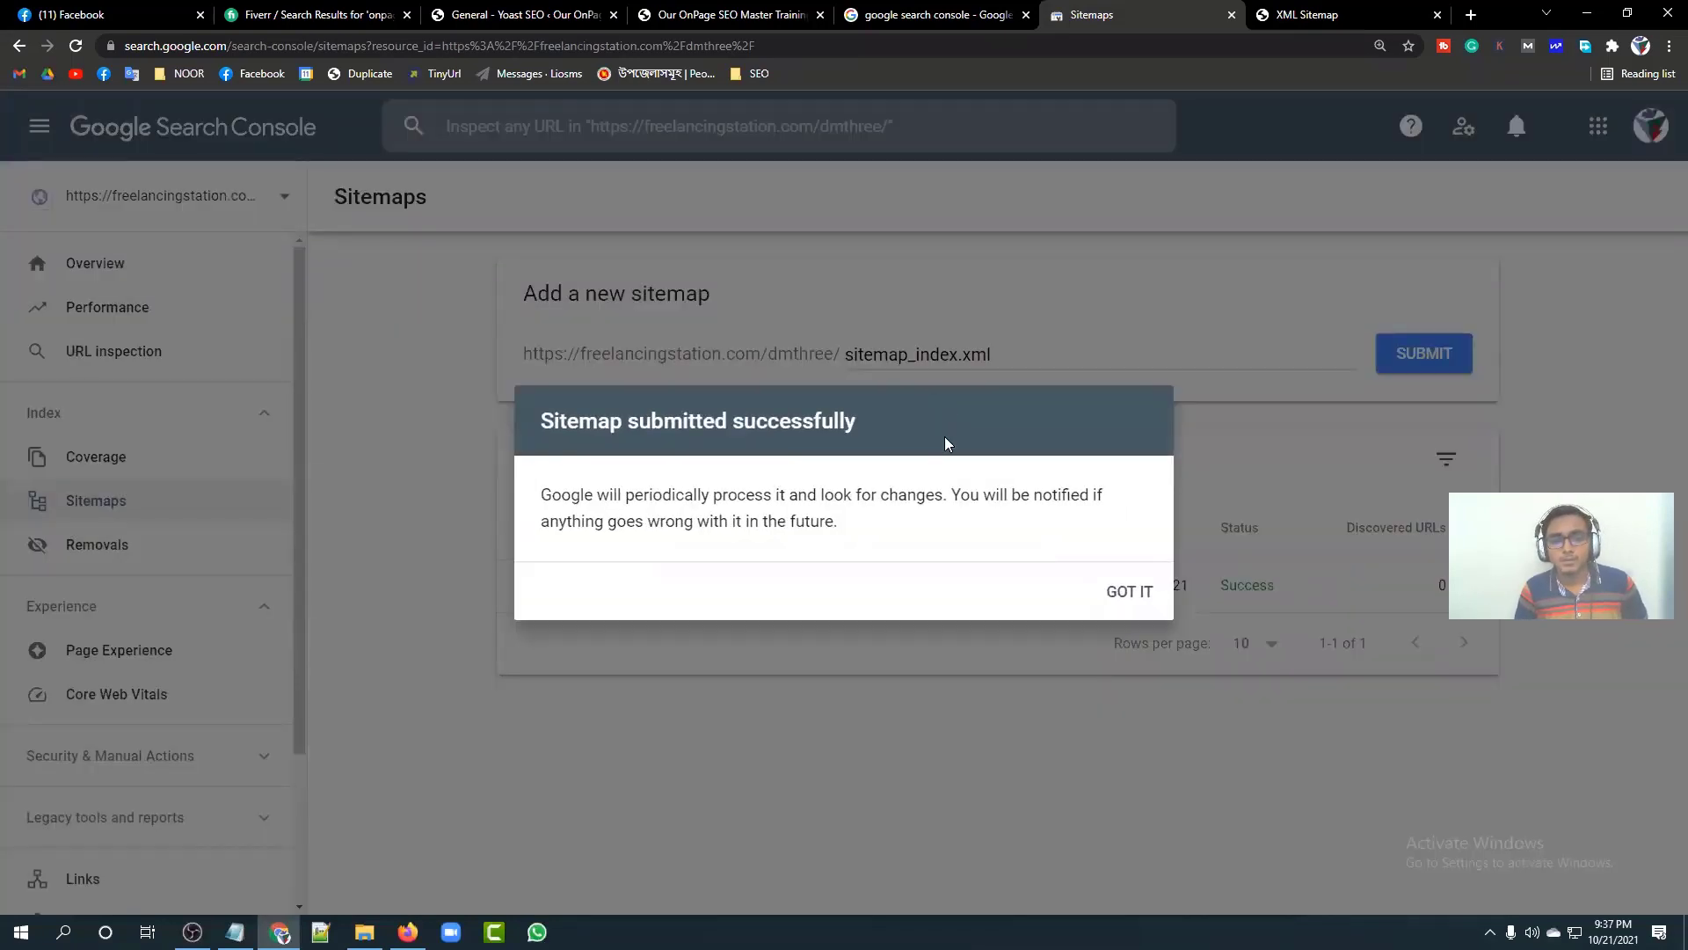
left_click(1130, 593)
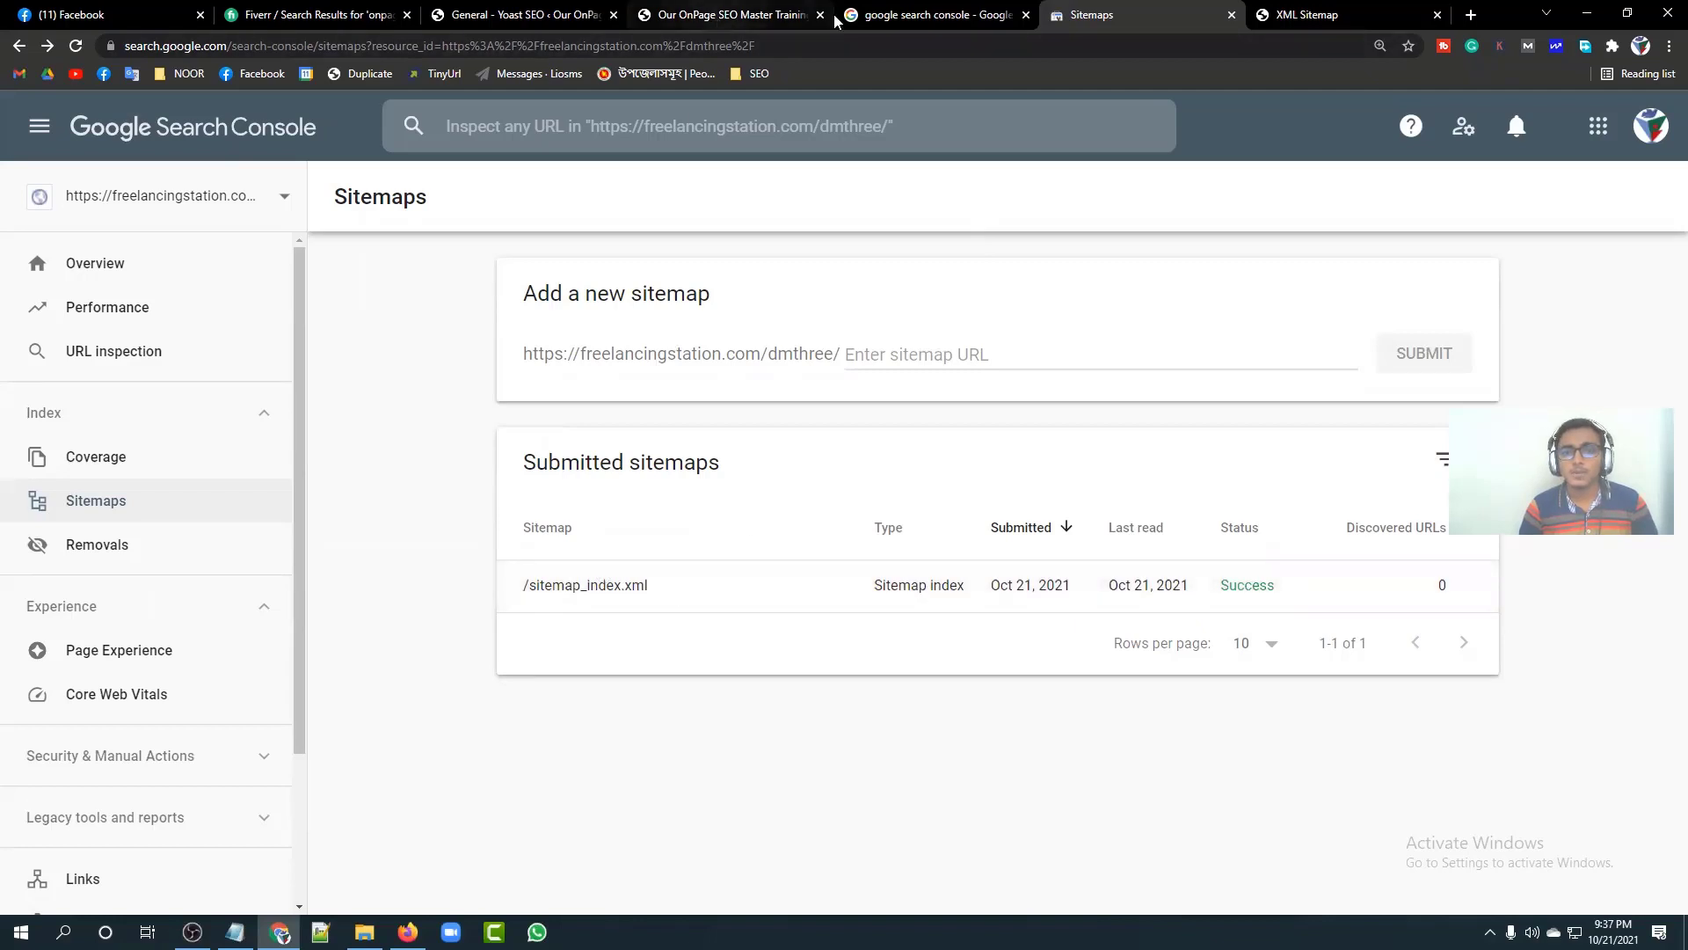
Step: Return to the XML Sitemap page and examine the category-sitemap.xml entry and the sitemap_index.xml part of the page address
left_click(1339, 14)
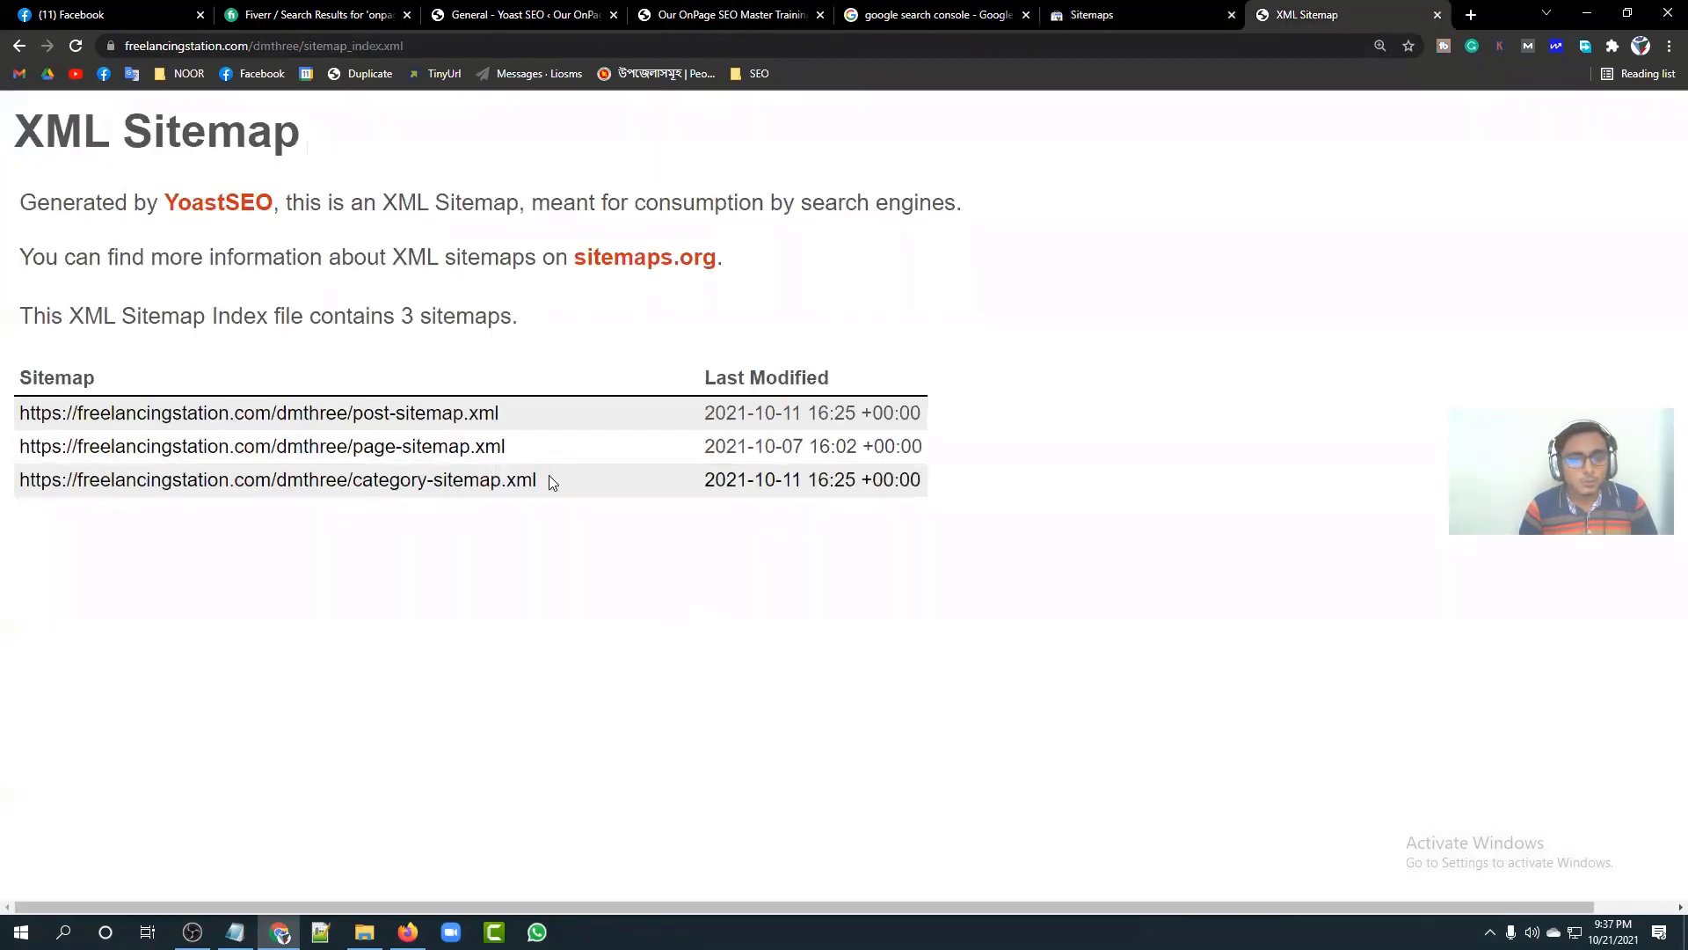
left_click_drag(539, 481, 353, 481)
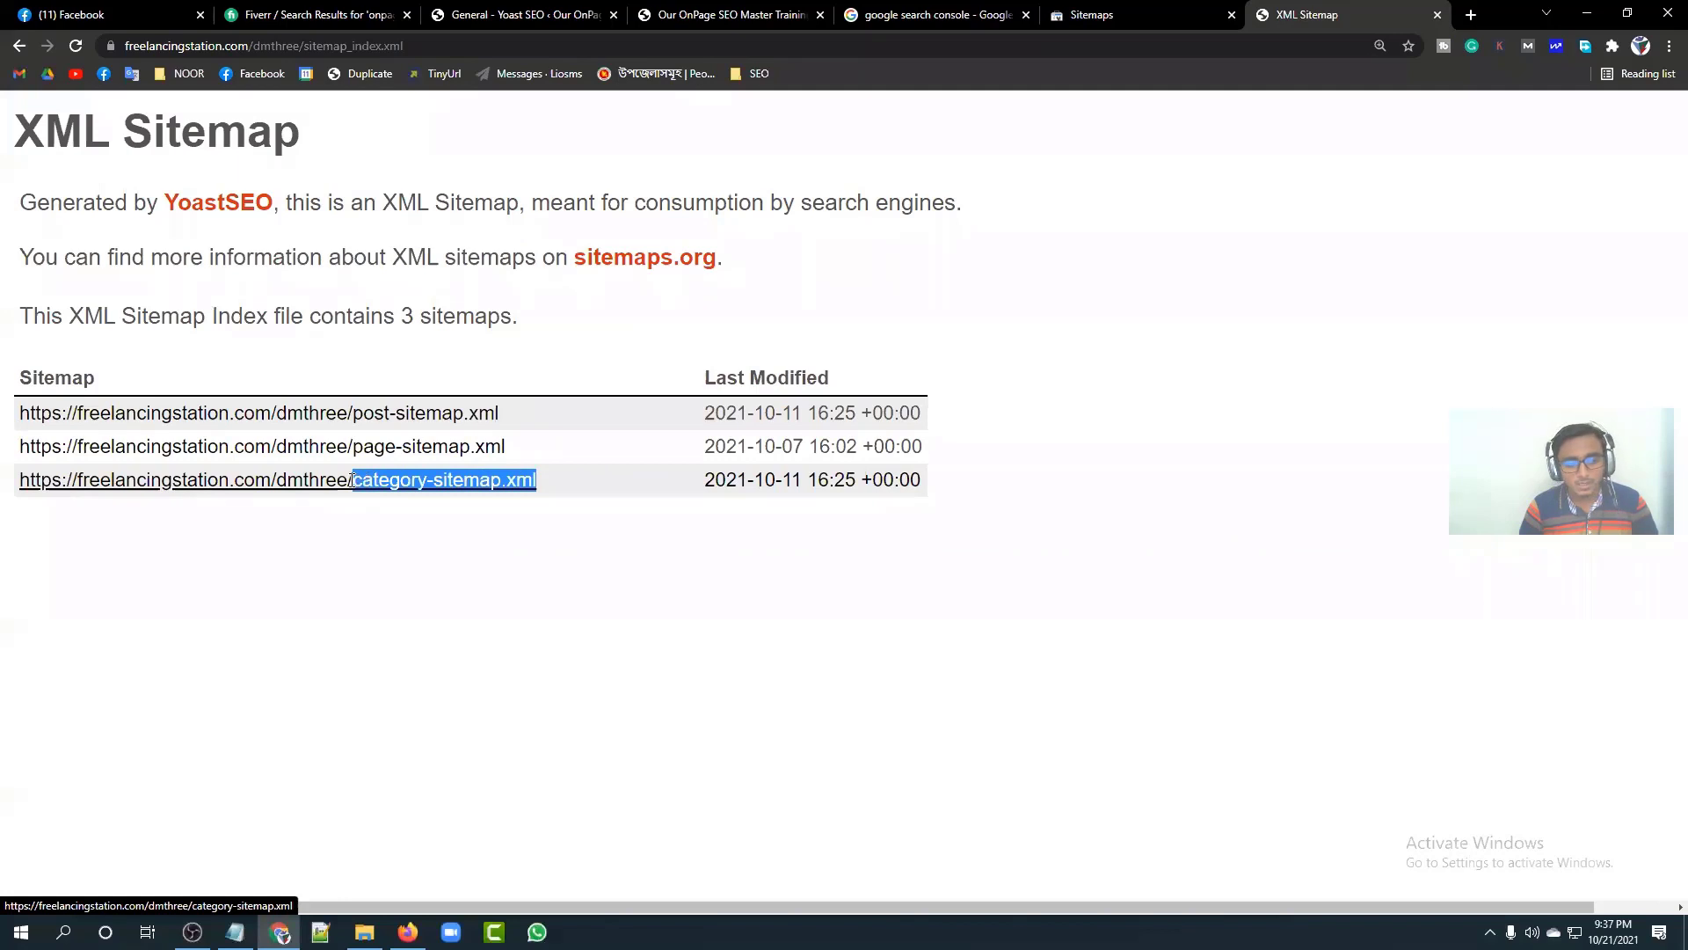
left_click(393, 565)
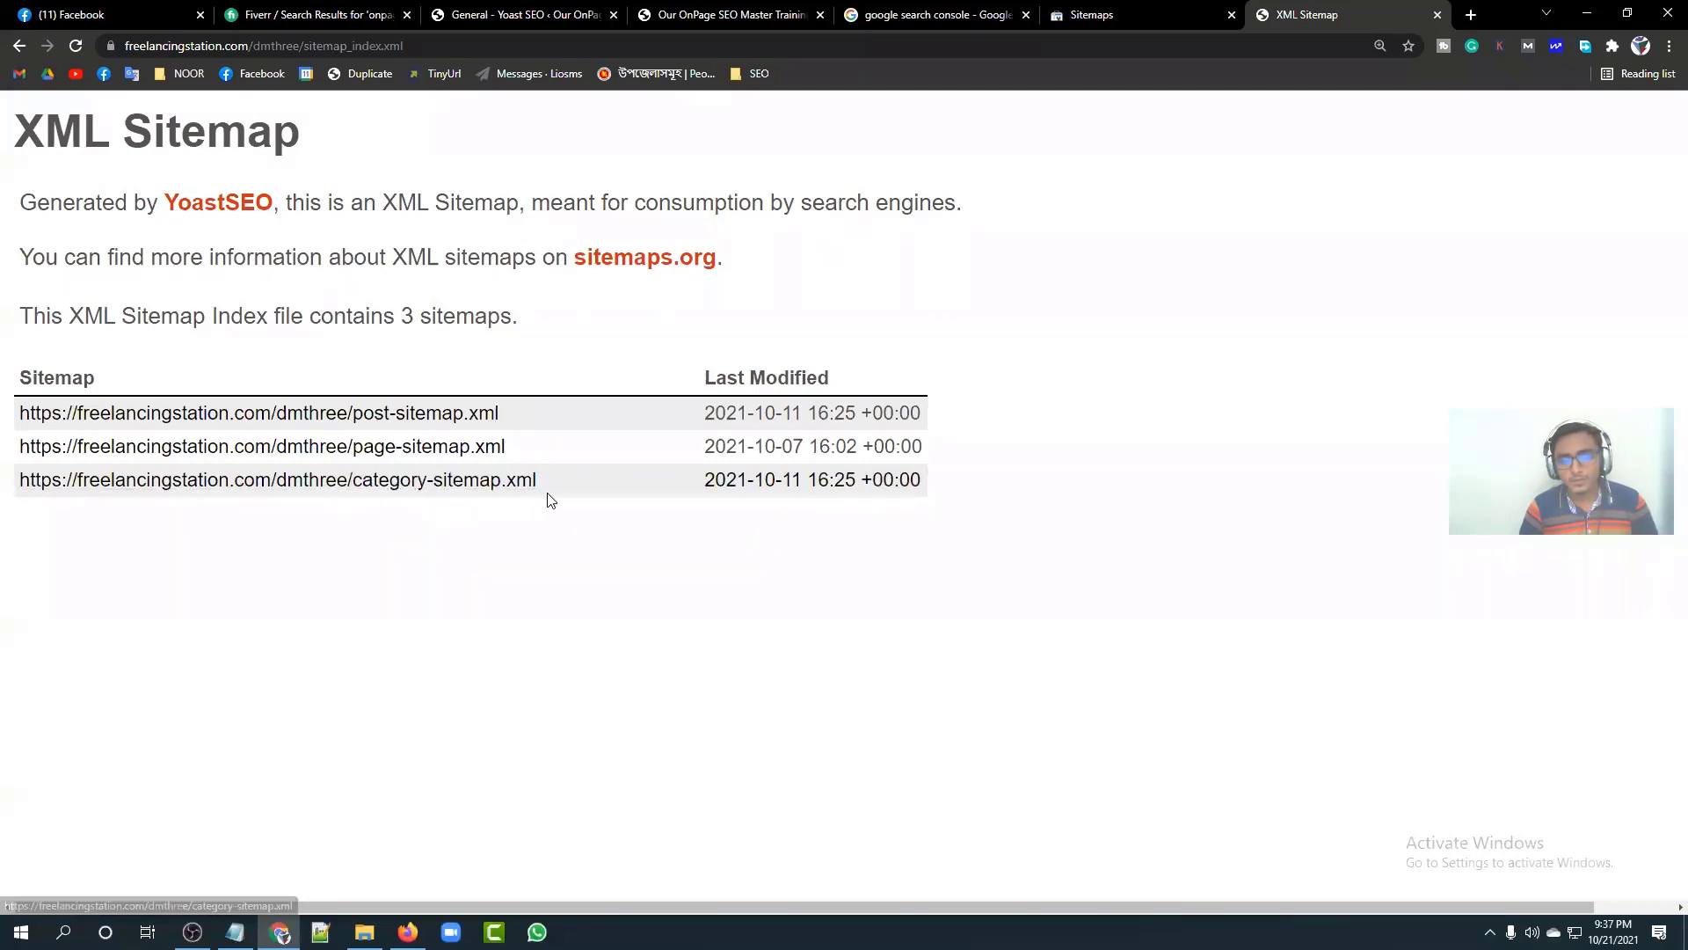
left_click_drag(538, 481, 356, 481)
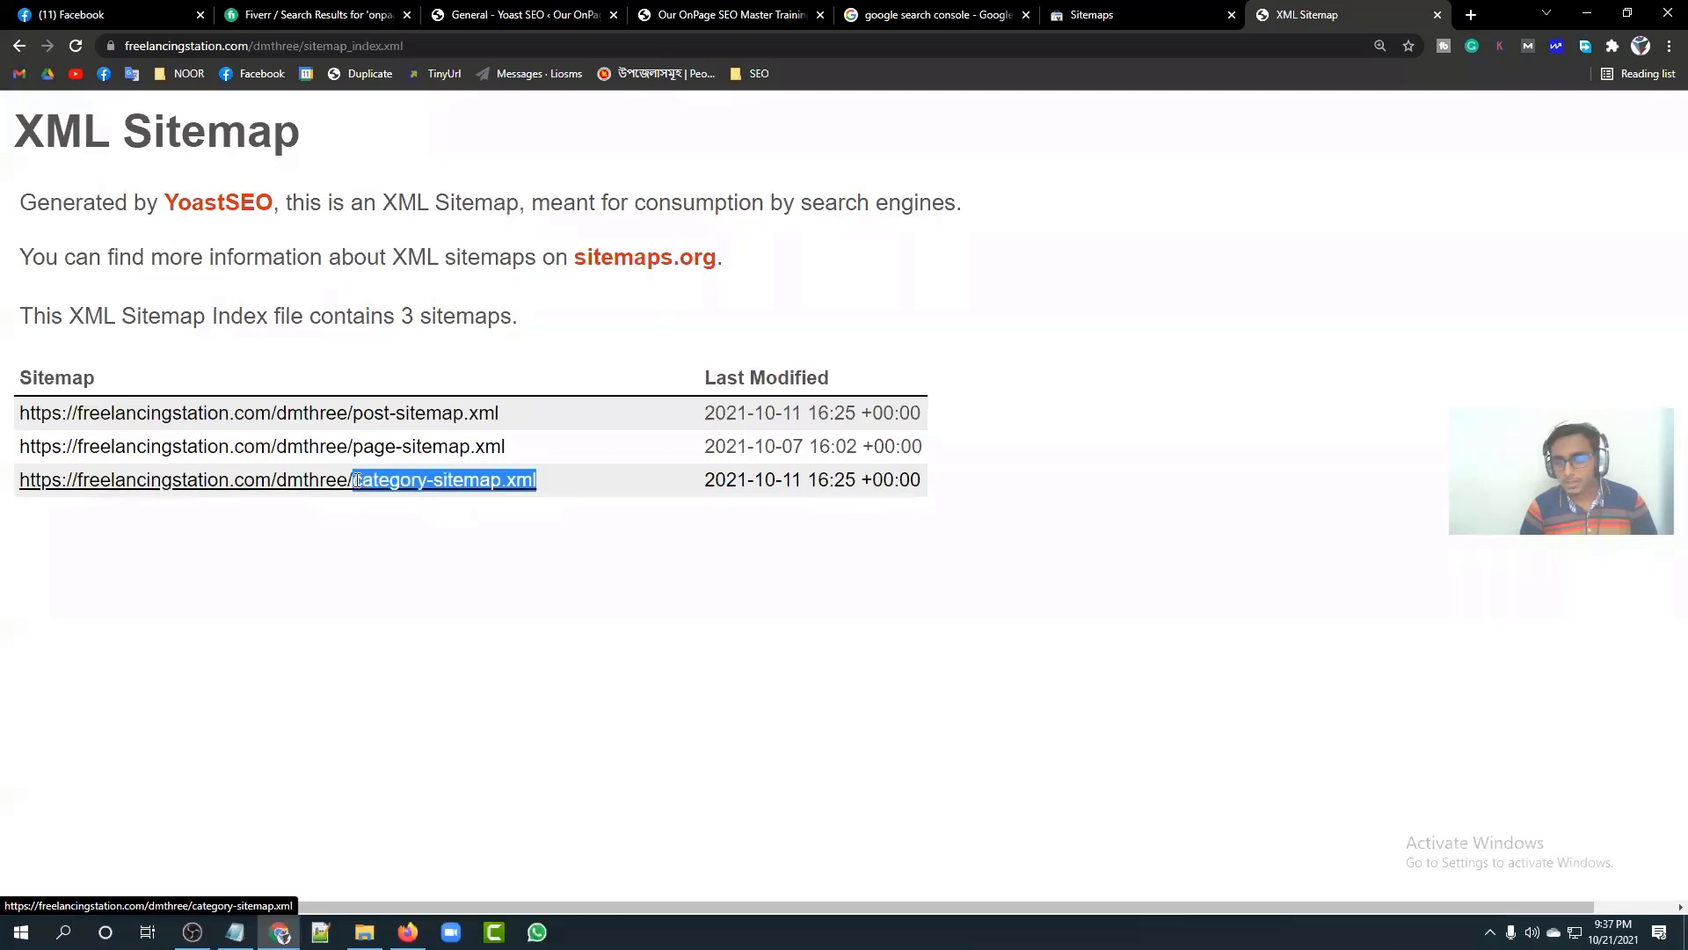
left_click(370, 683)
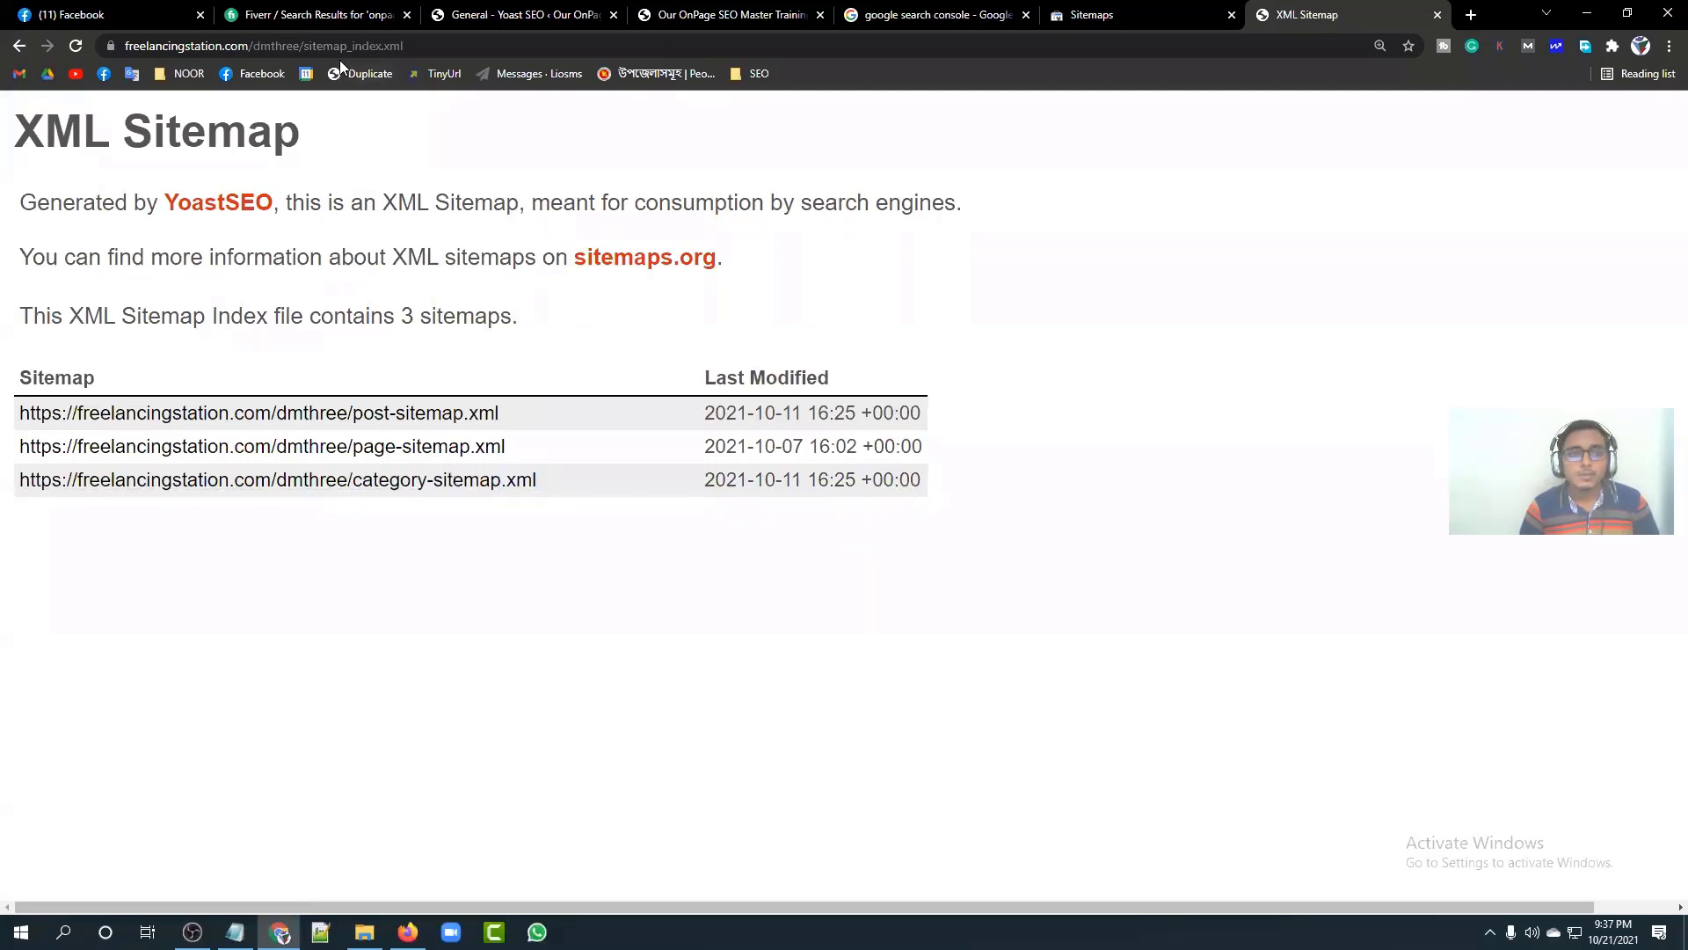
left_click_drag(306, 50, 431, 47)
left_click(557, 259)
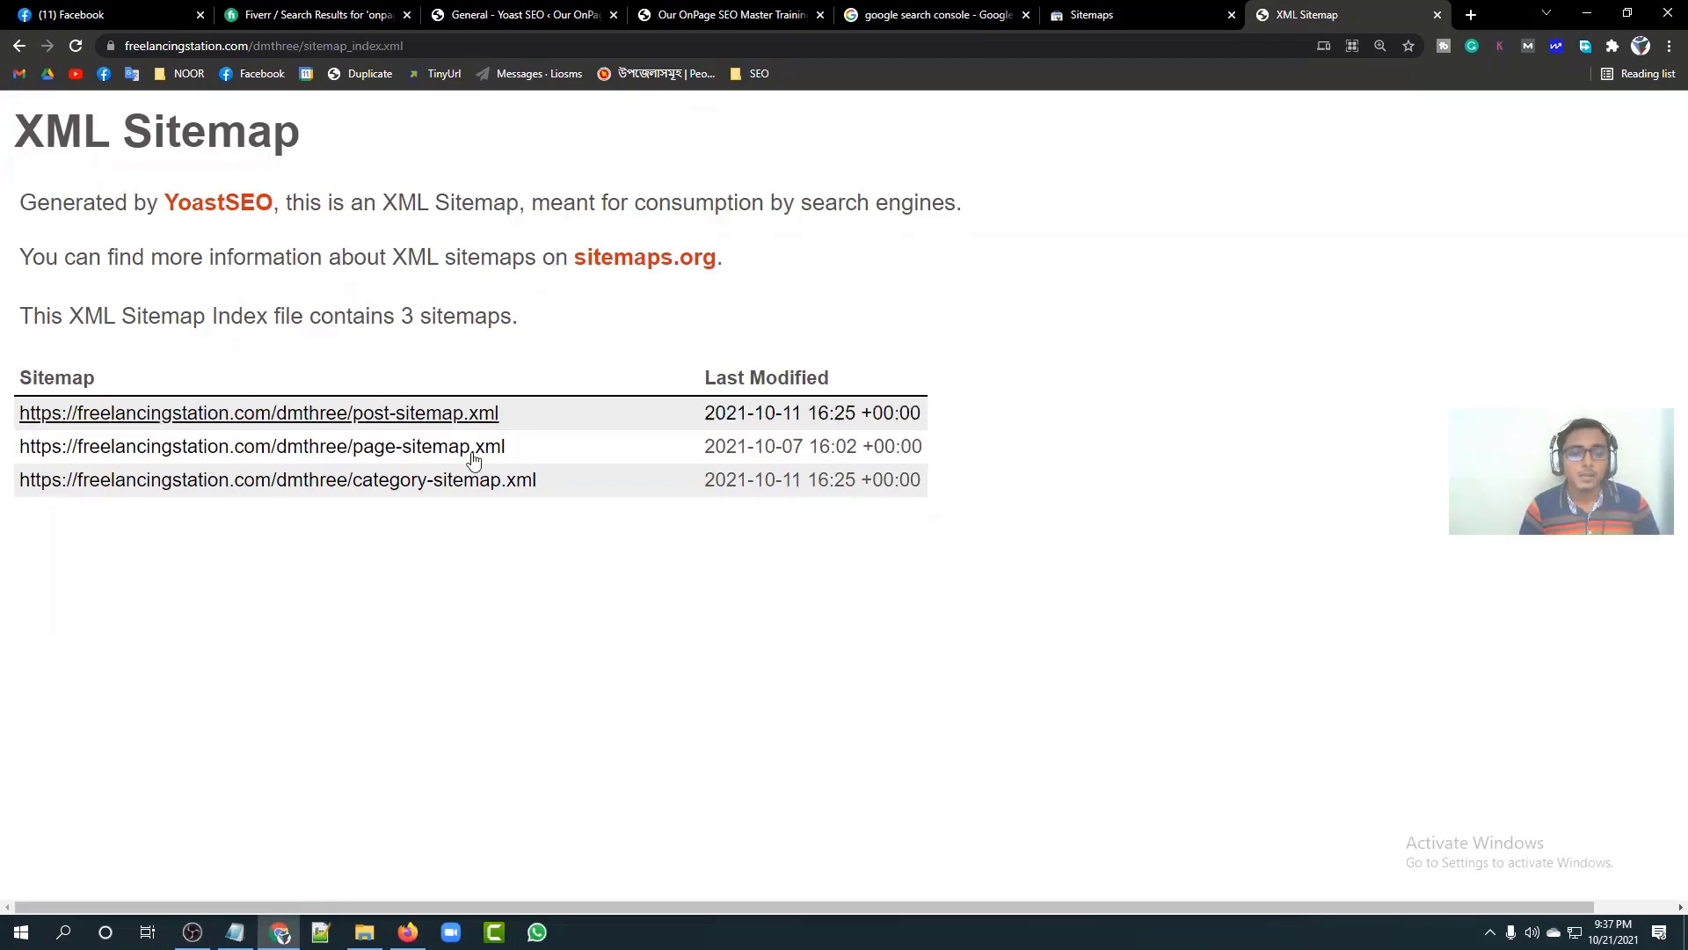
left_click_drag(535, 482, 360, 484)
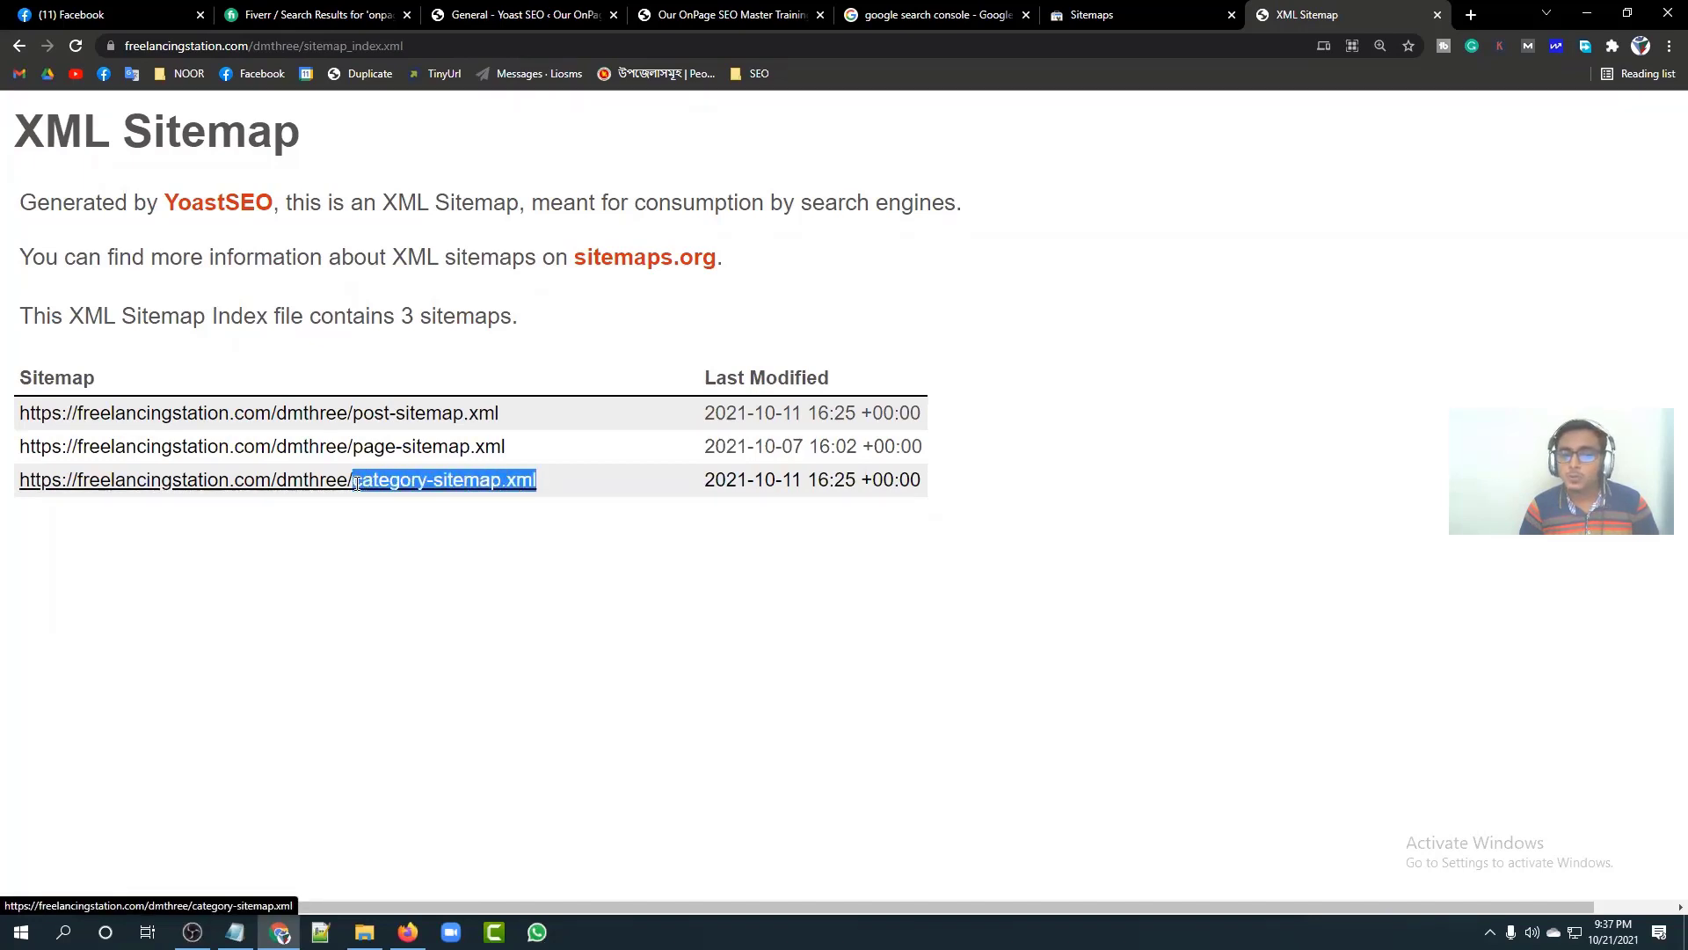
left_click(387, 592)
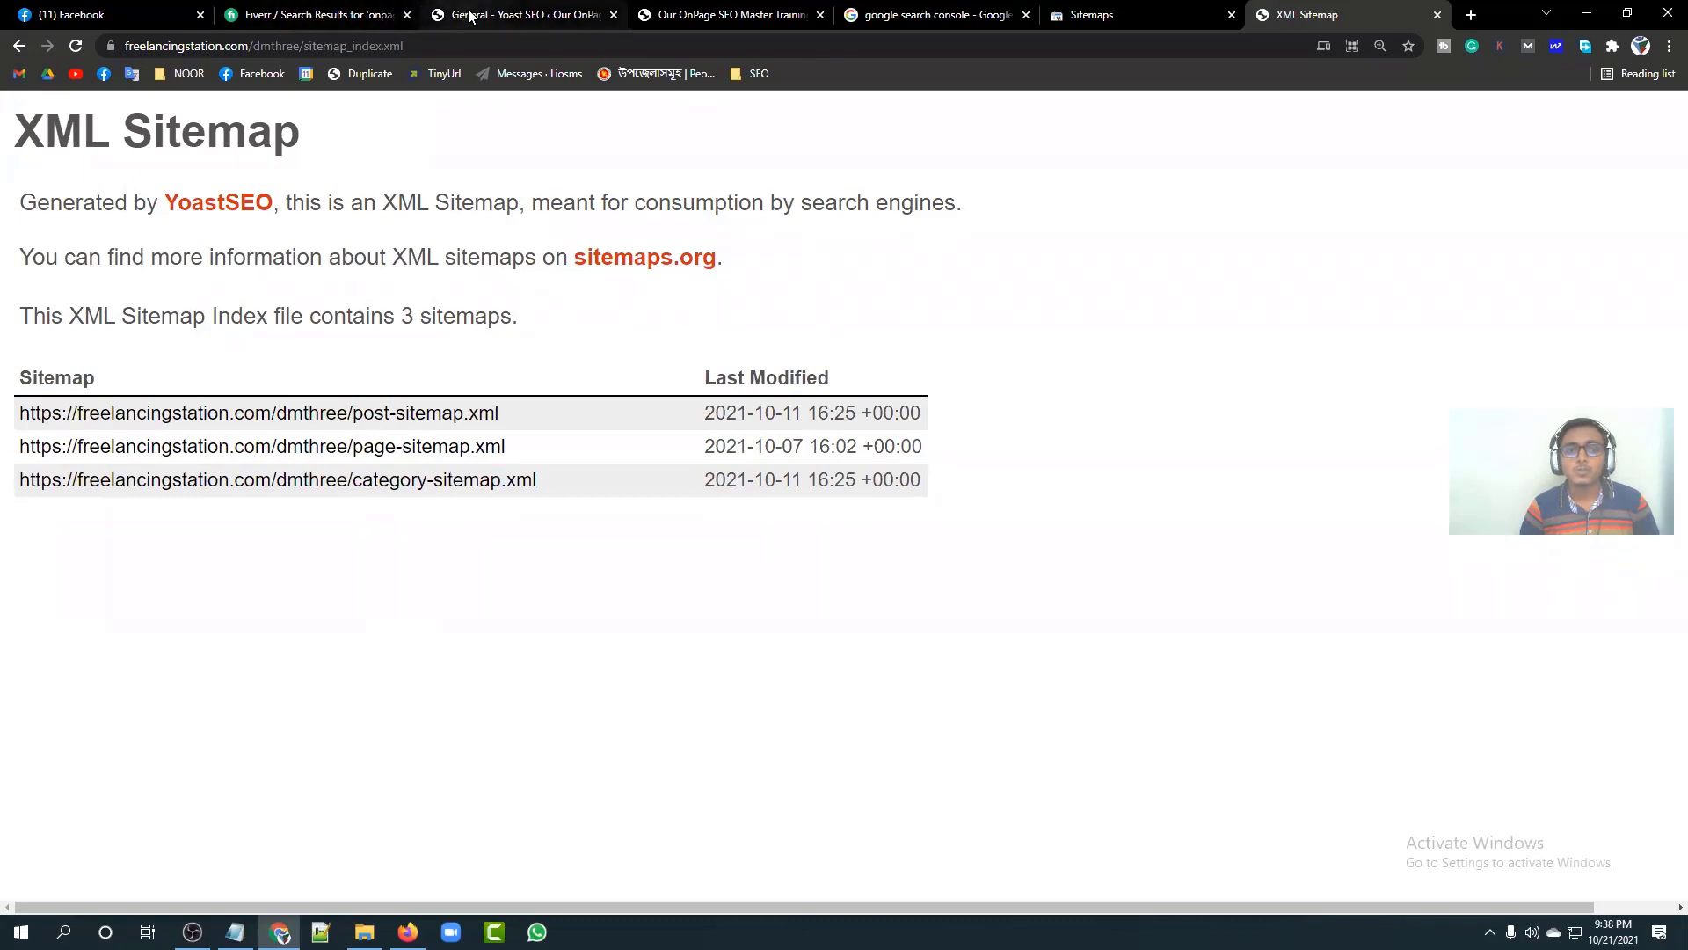
Step: Return to Search Console, look over the URL inspection field and the available reports, and open the property's Overview
left_click(1099, 14)
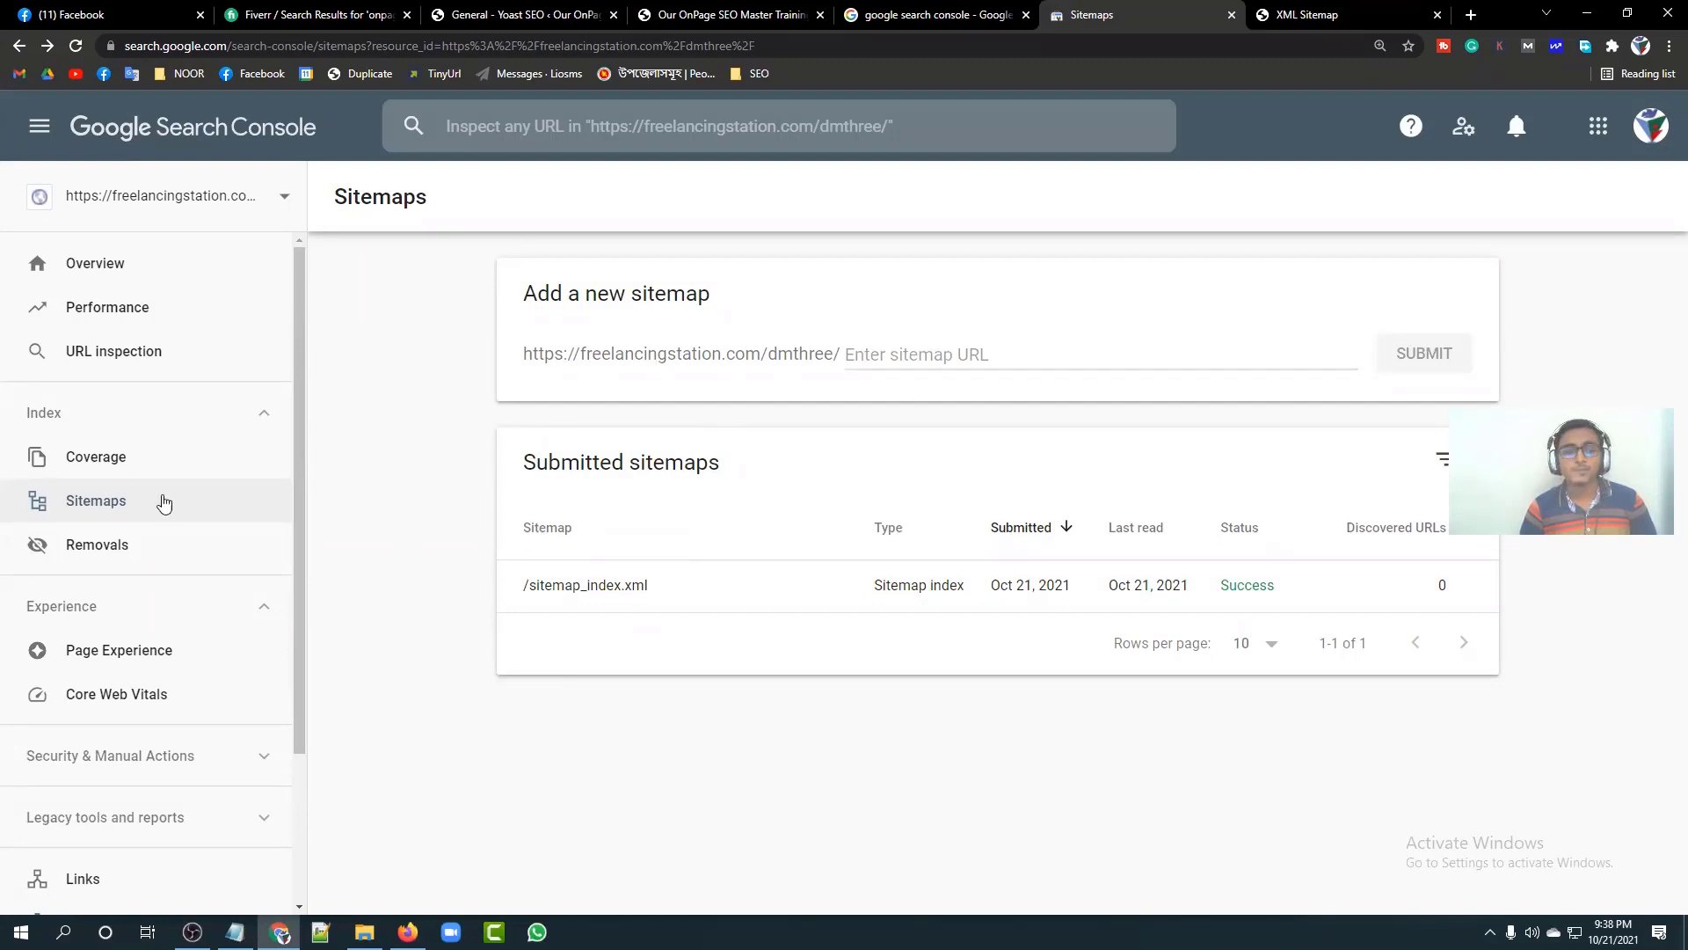
left_click(112, 349)
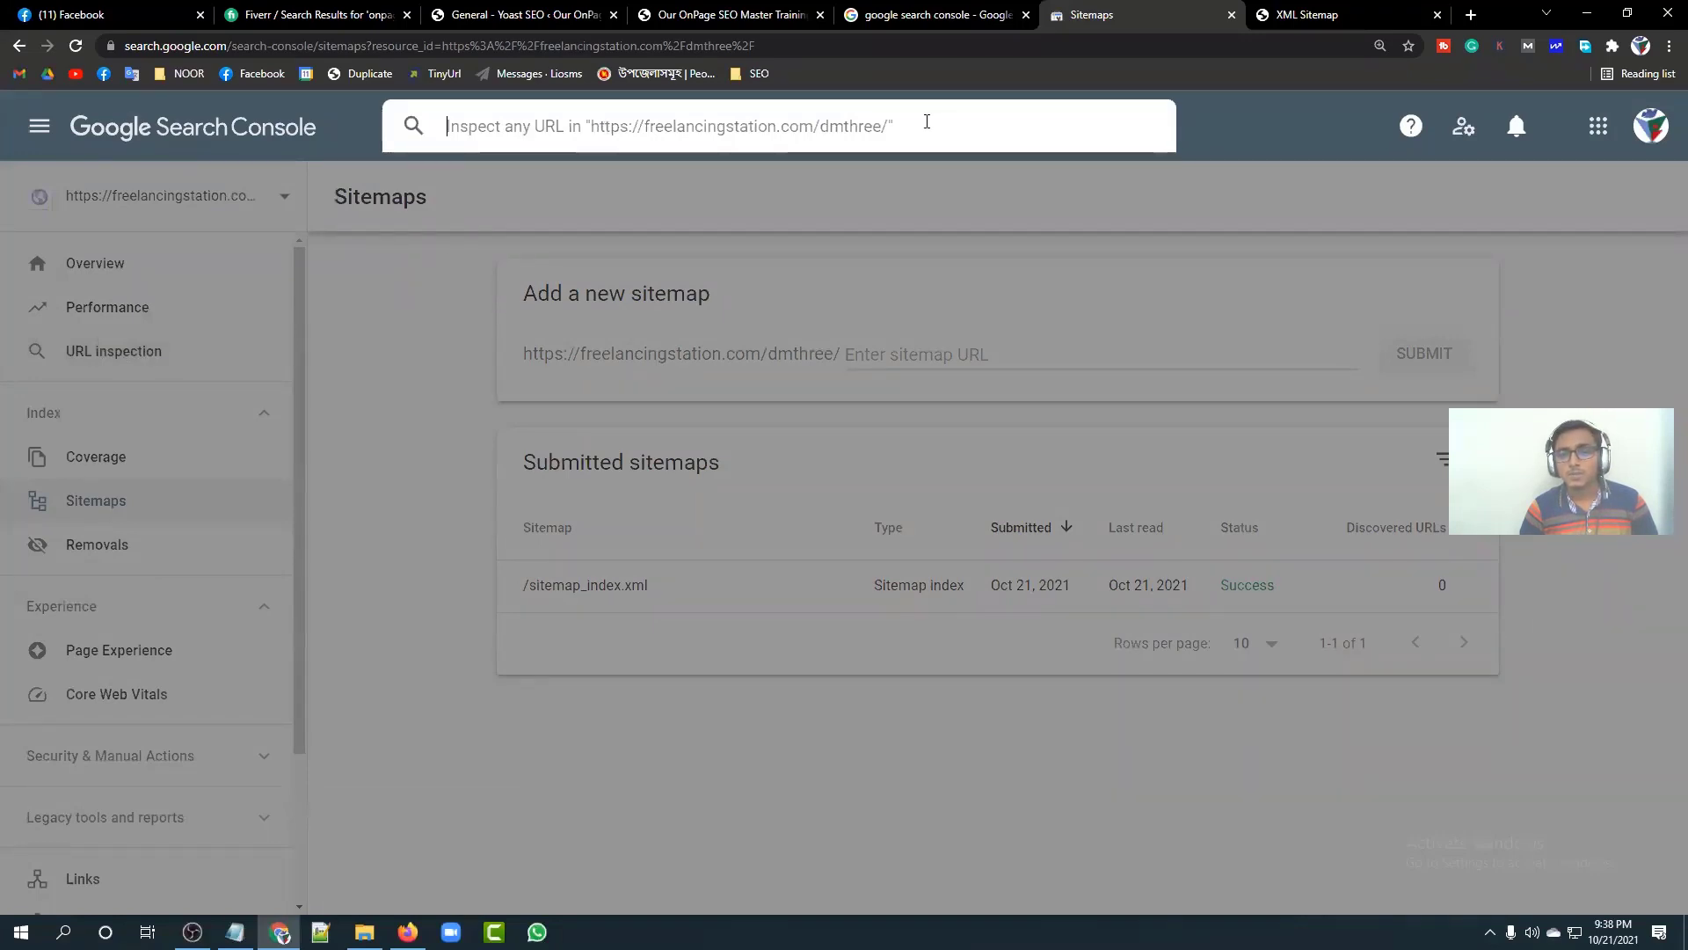
left_click(361, 466)
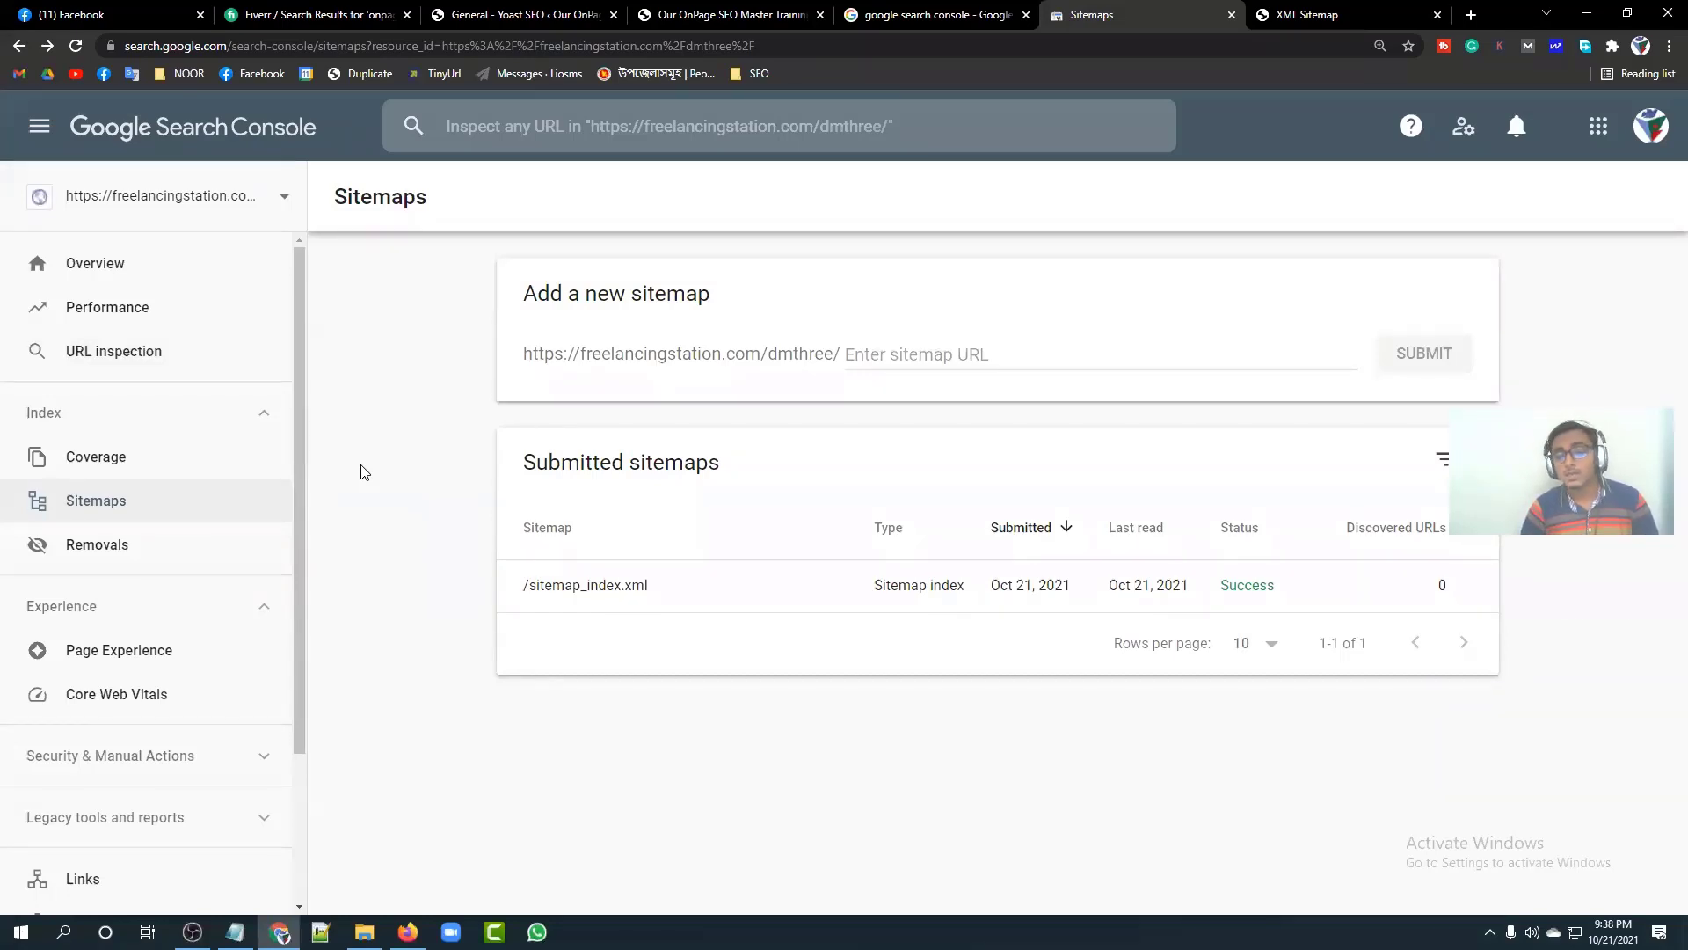
scroll(230, 614, "down", 3)
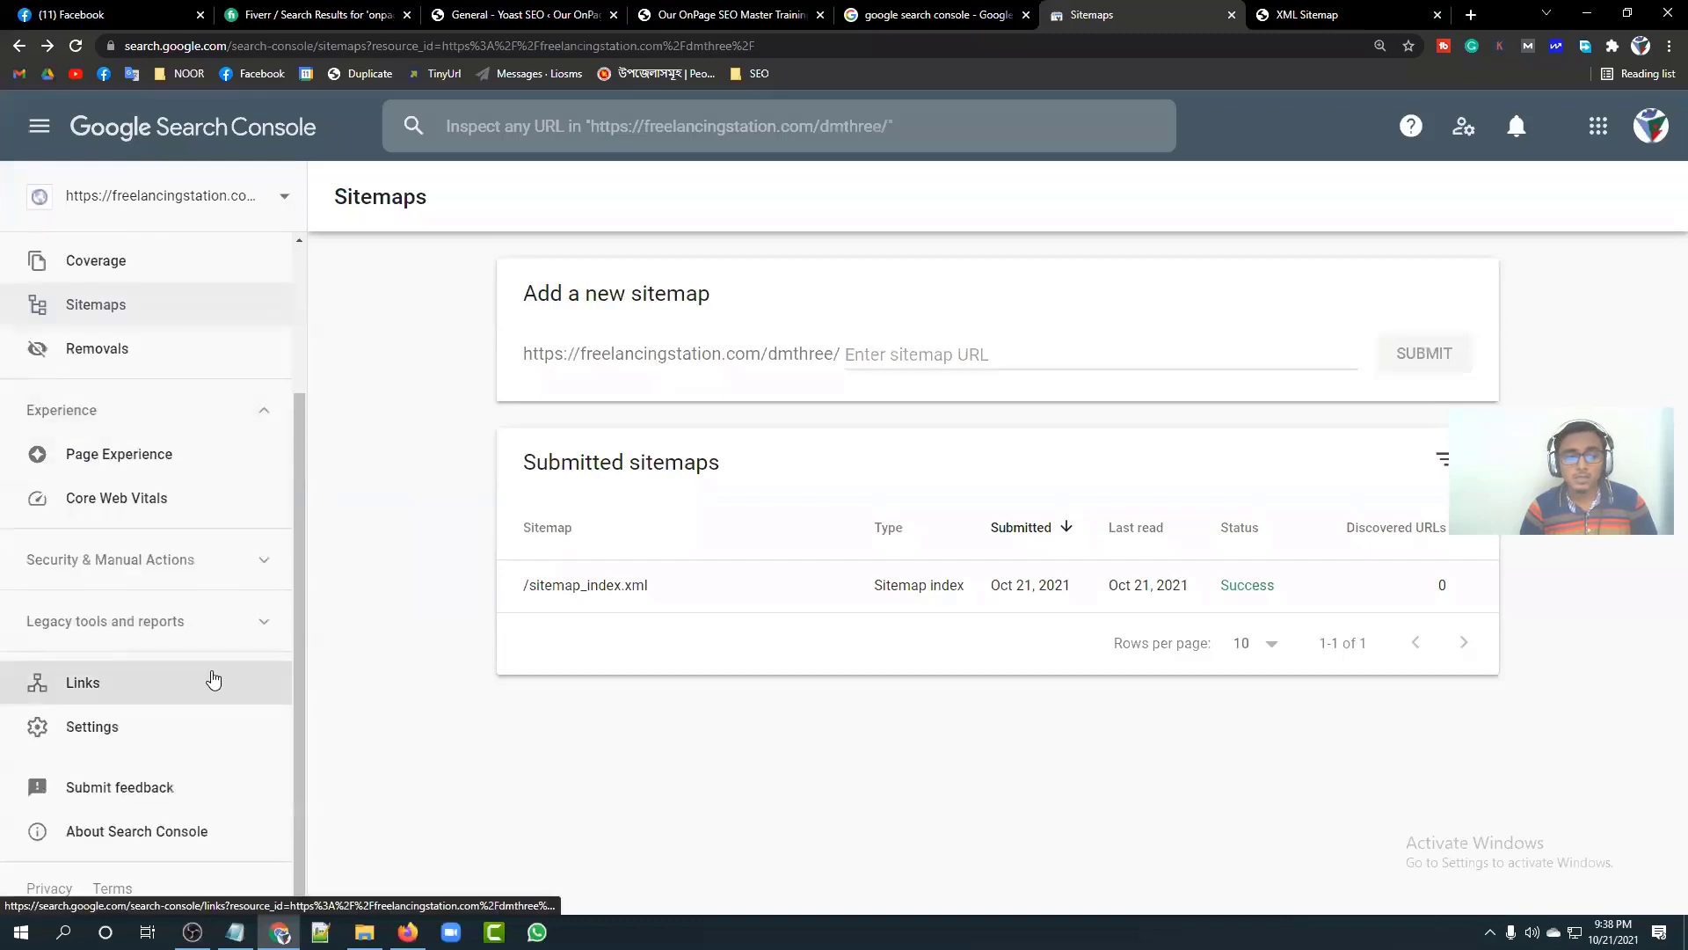
scroll(176, 422, "up", 3)
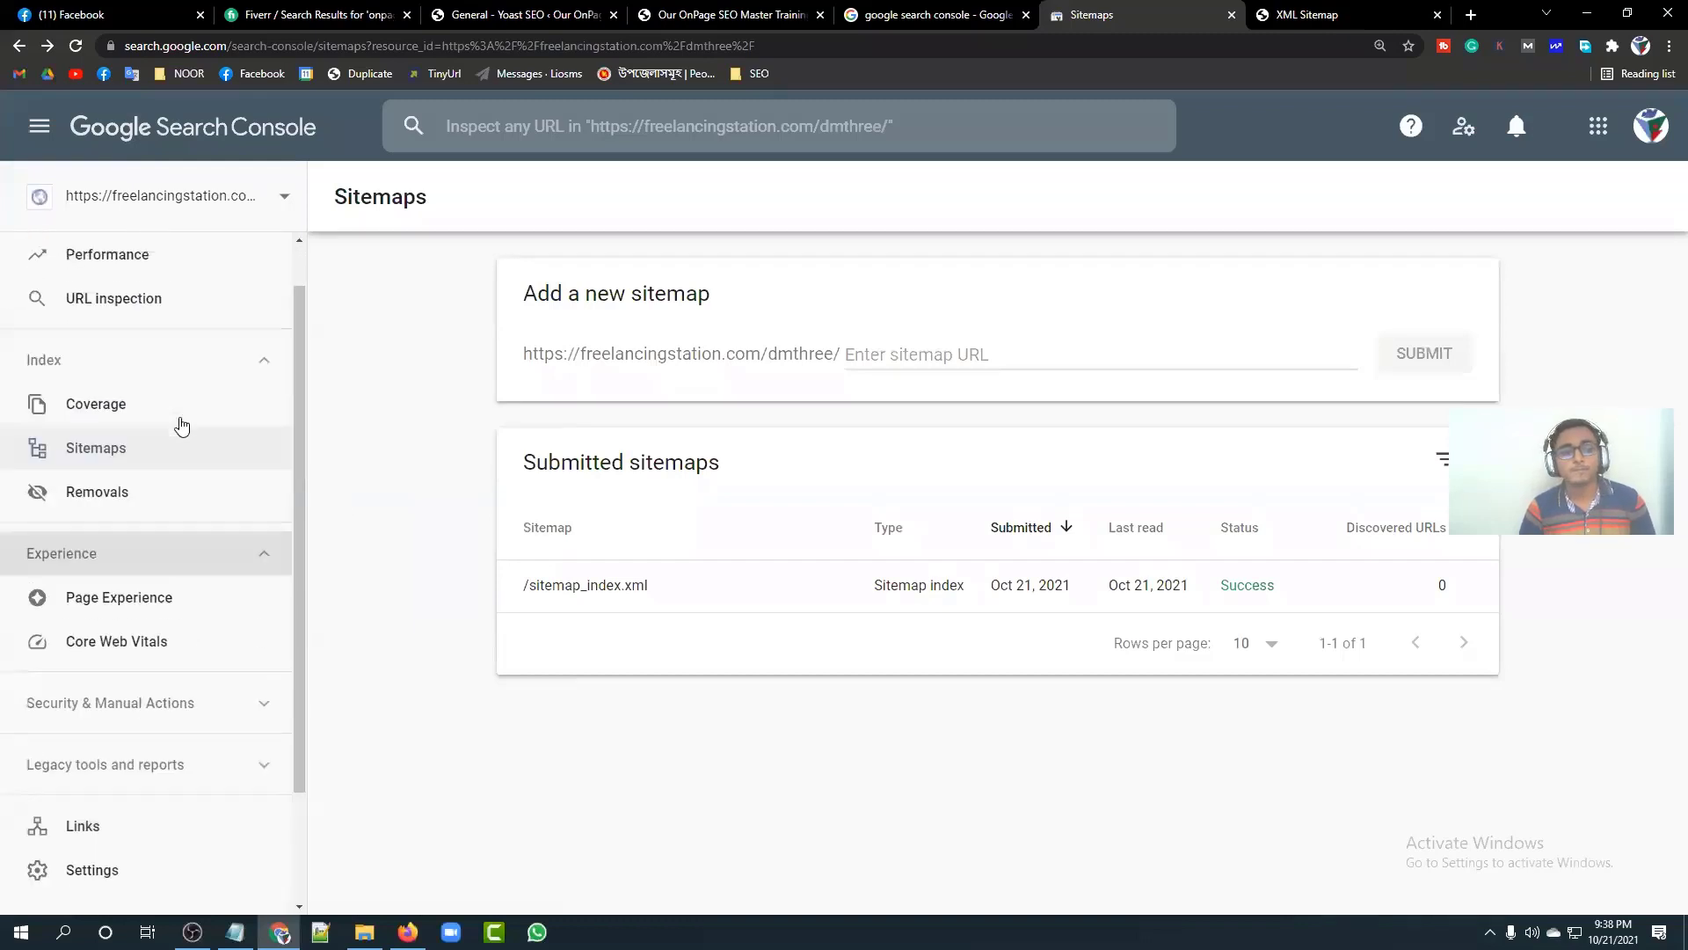
left_click(129, 265)
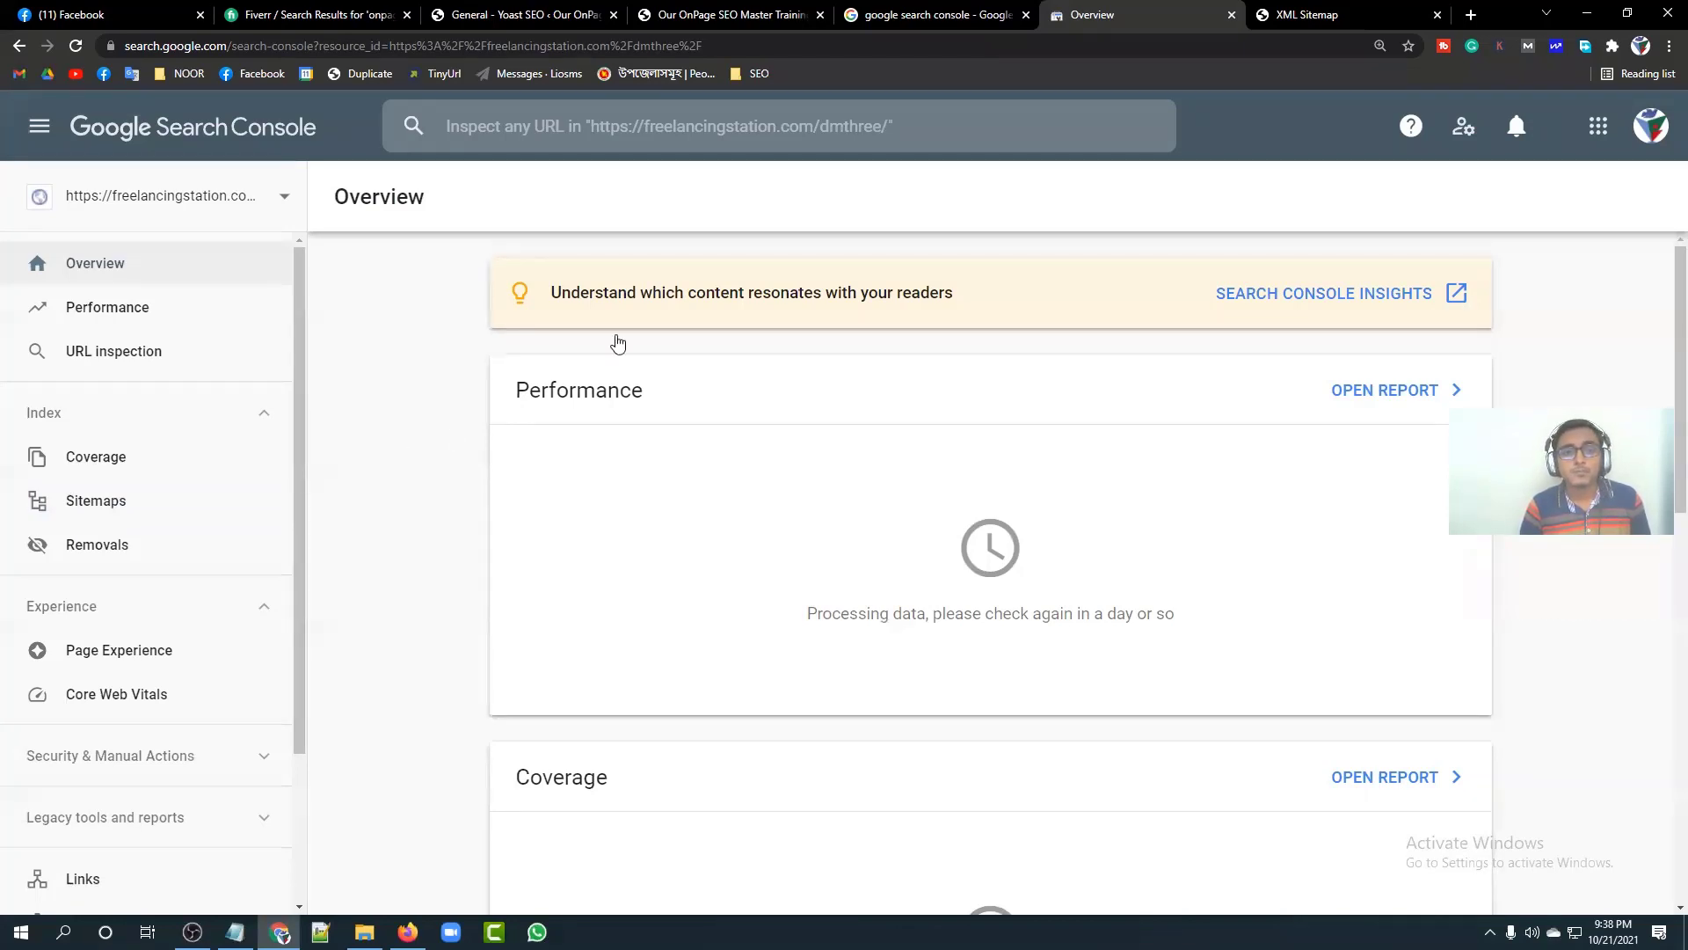
Step: Return to the WordPress admin, reset the page zoom to default, and look through the General Settings page
left_click(543, 14)
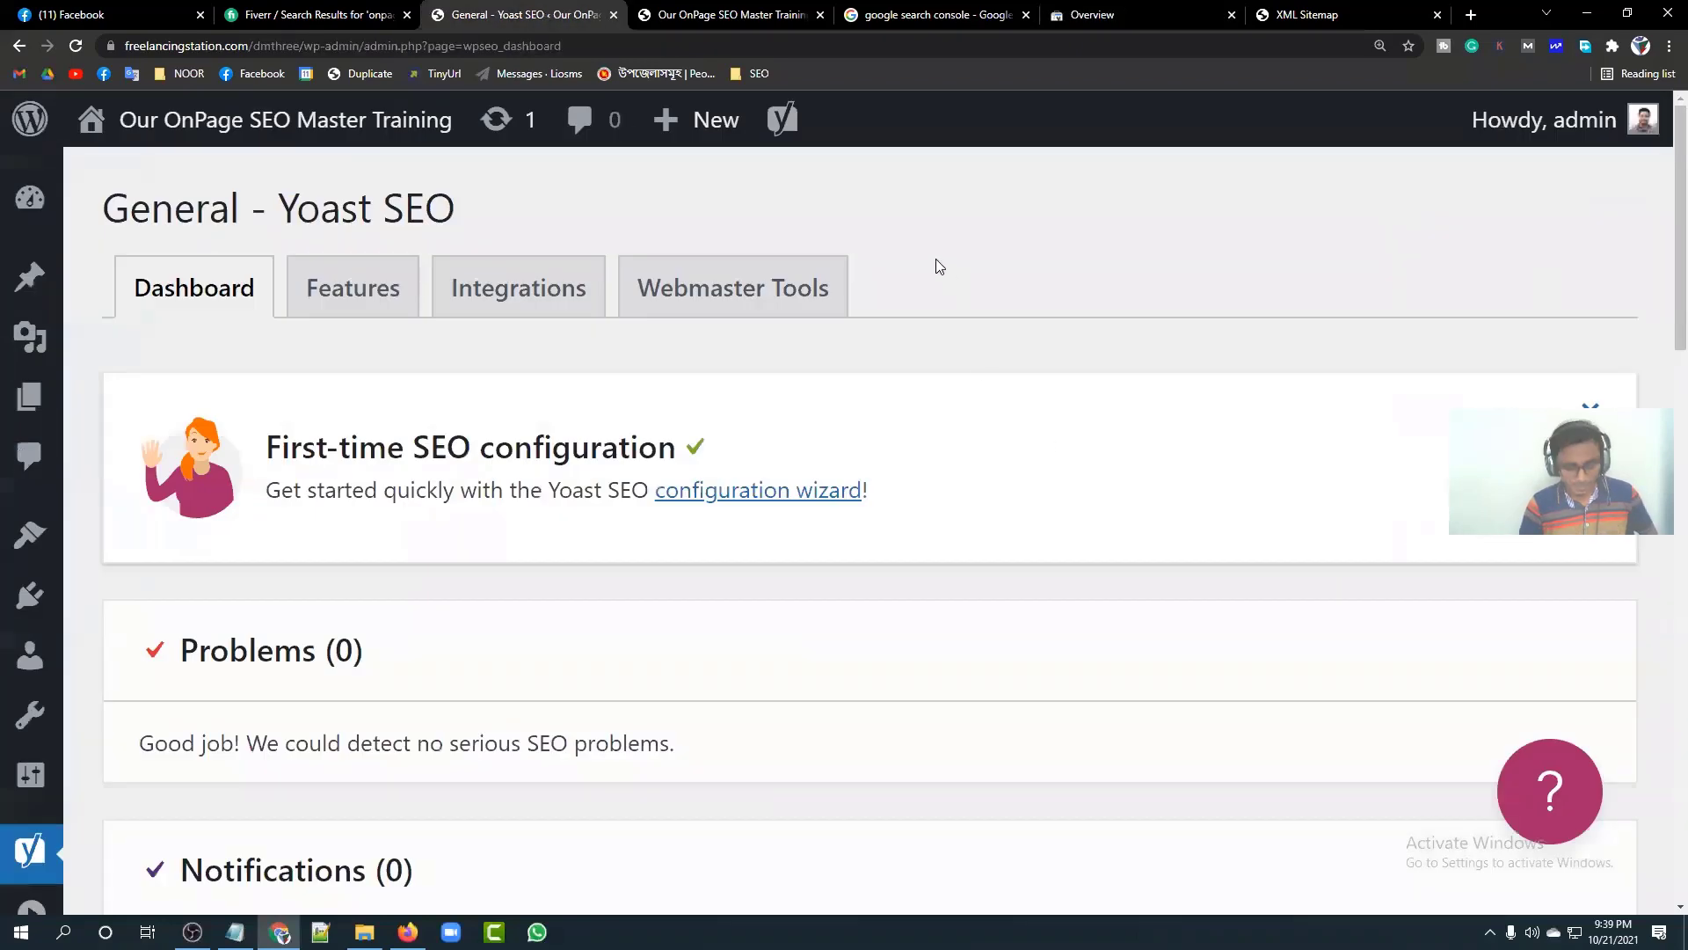
key("ctrl+0")
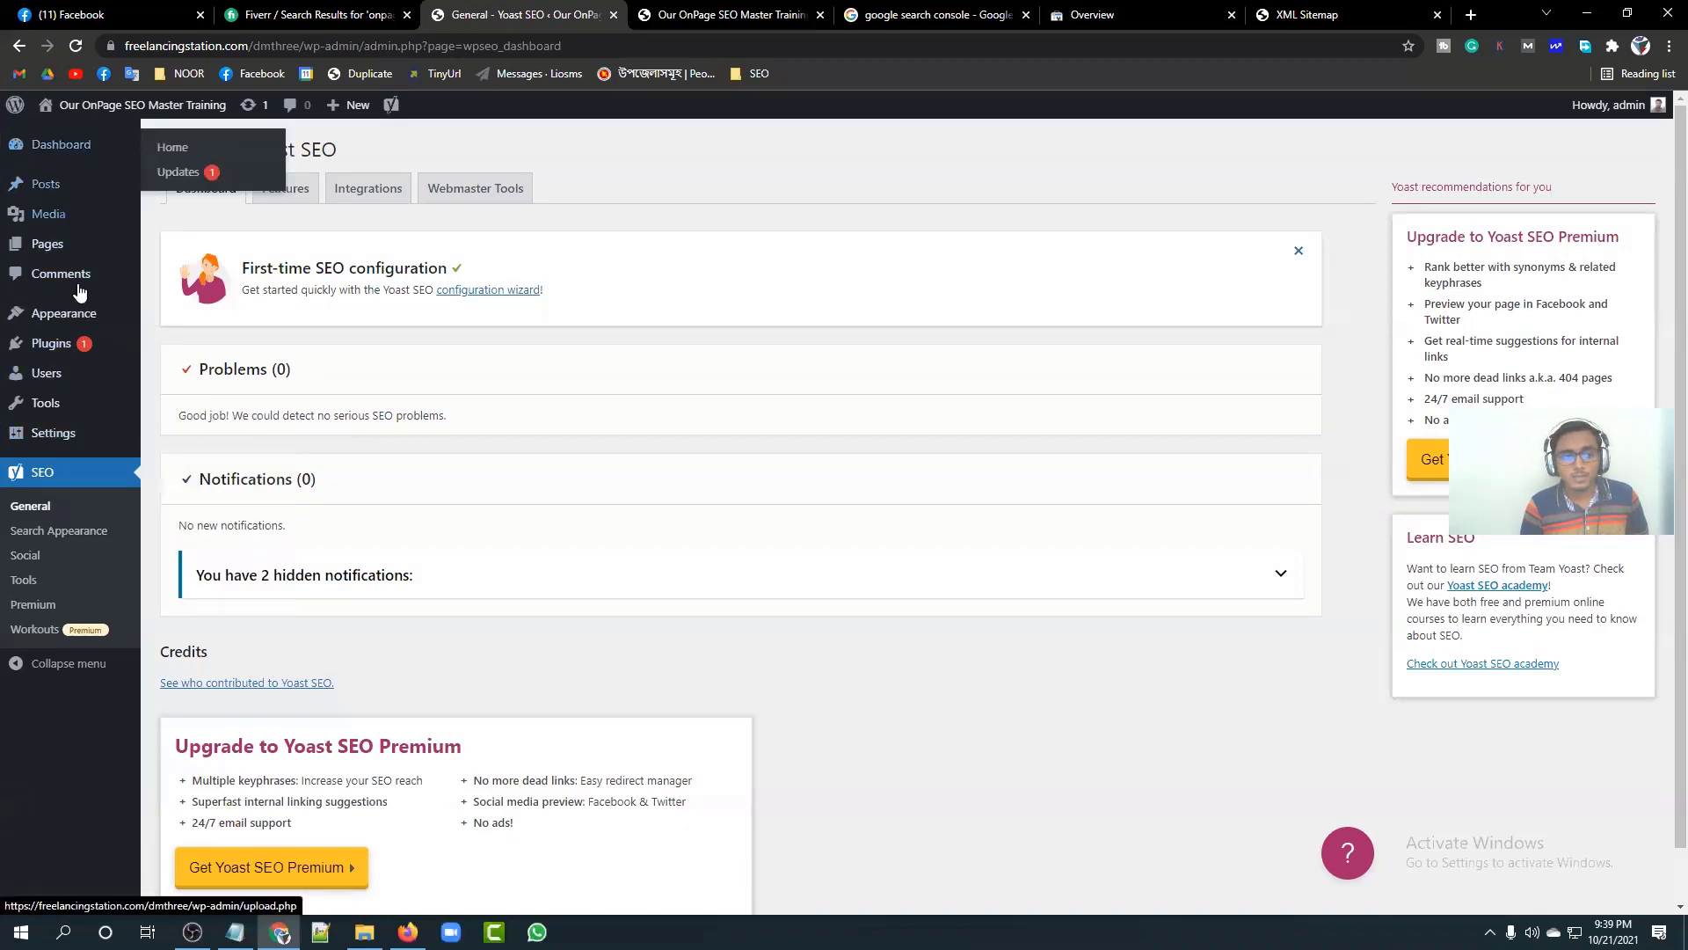
left_click(64, 439)
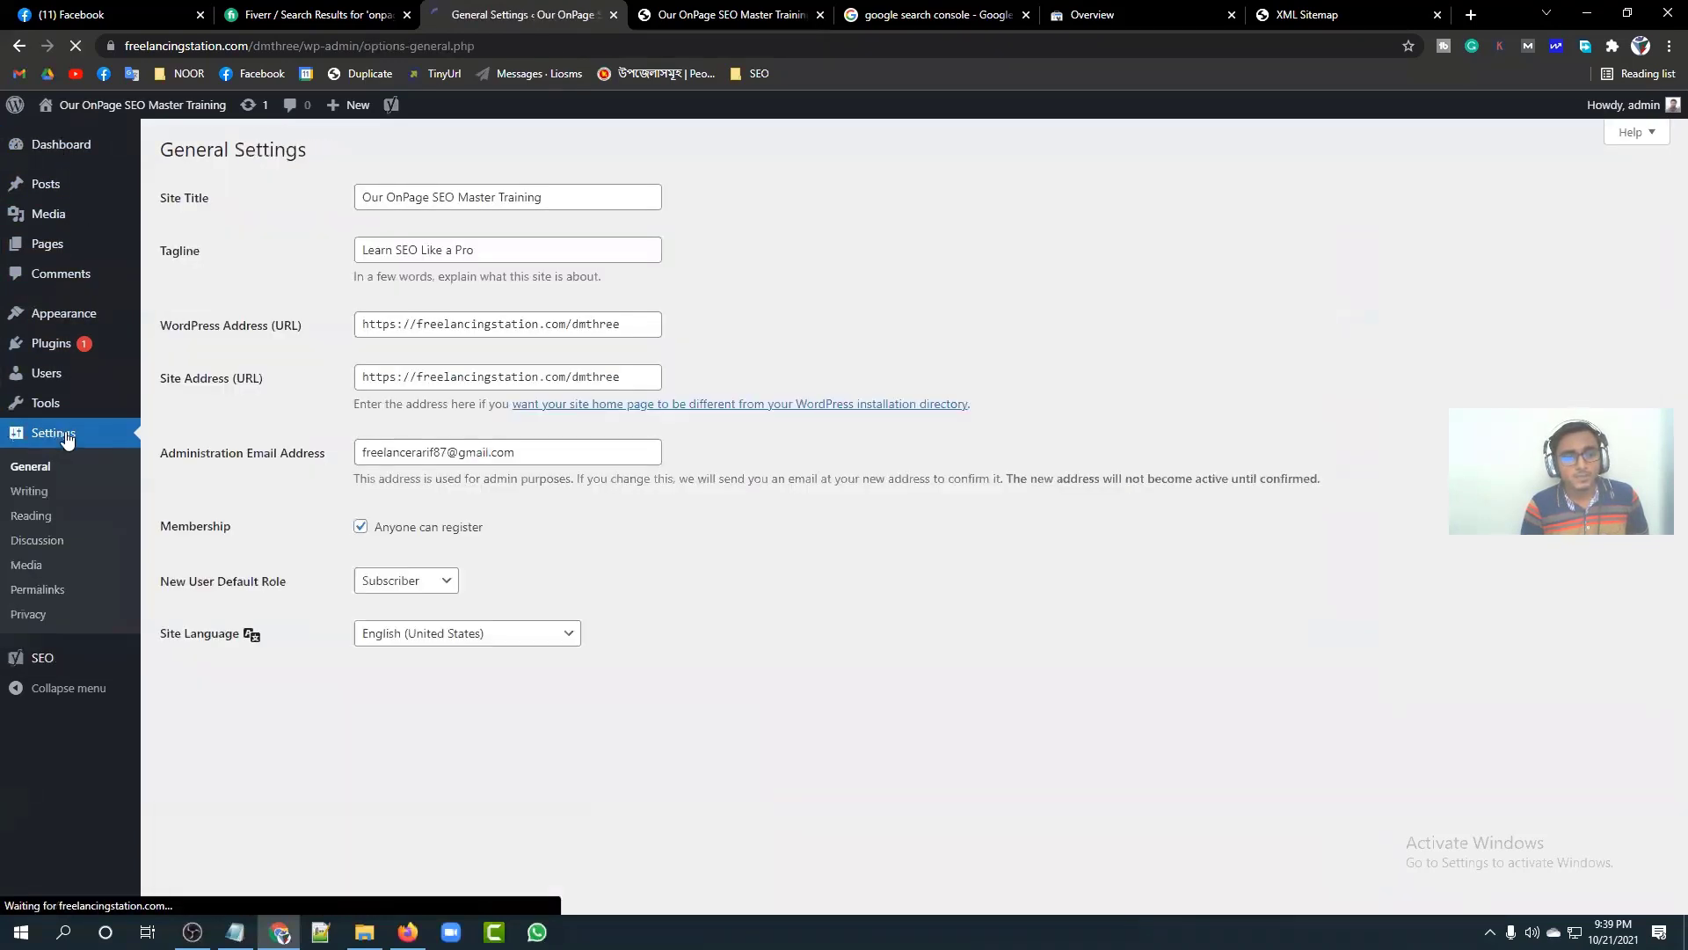
scroll(942, 525, "down", 4)
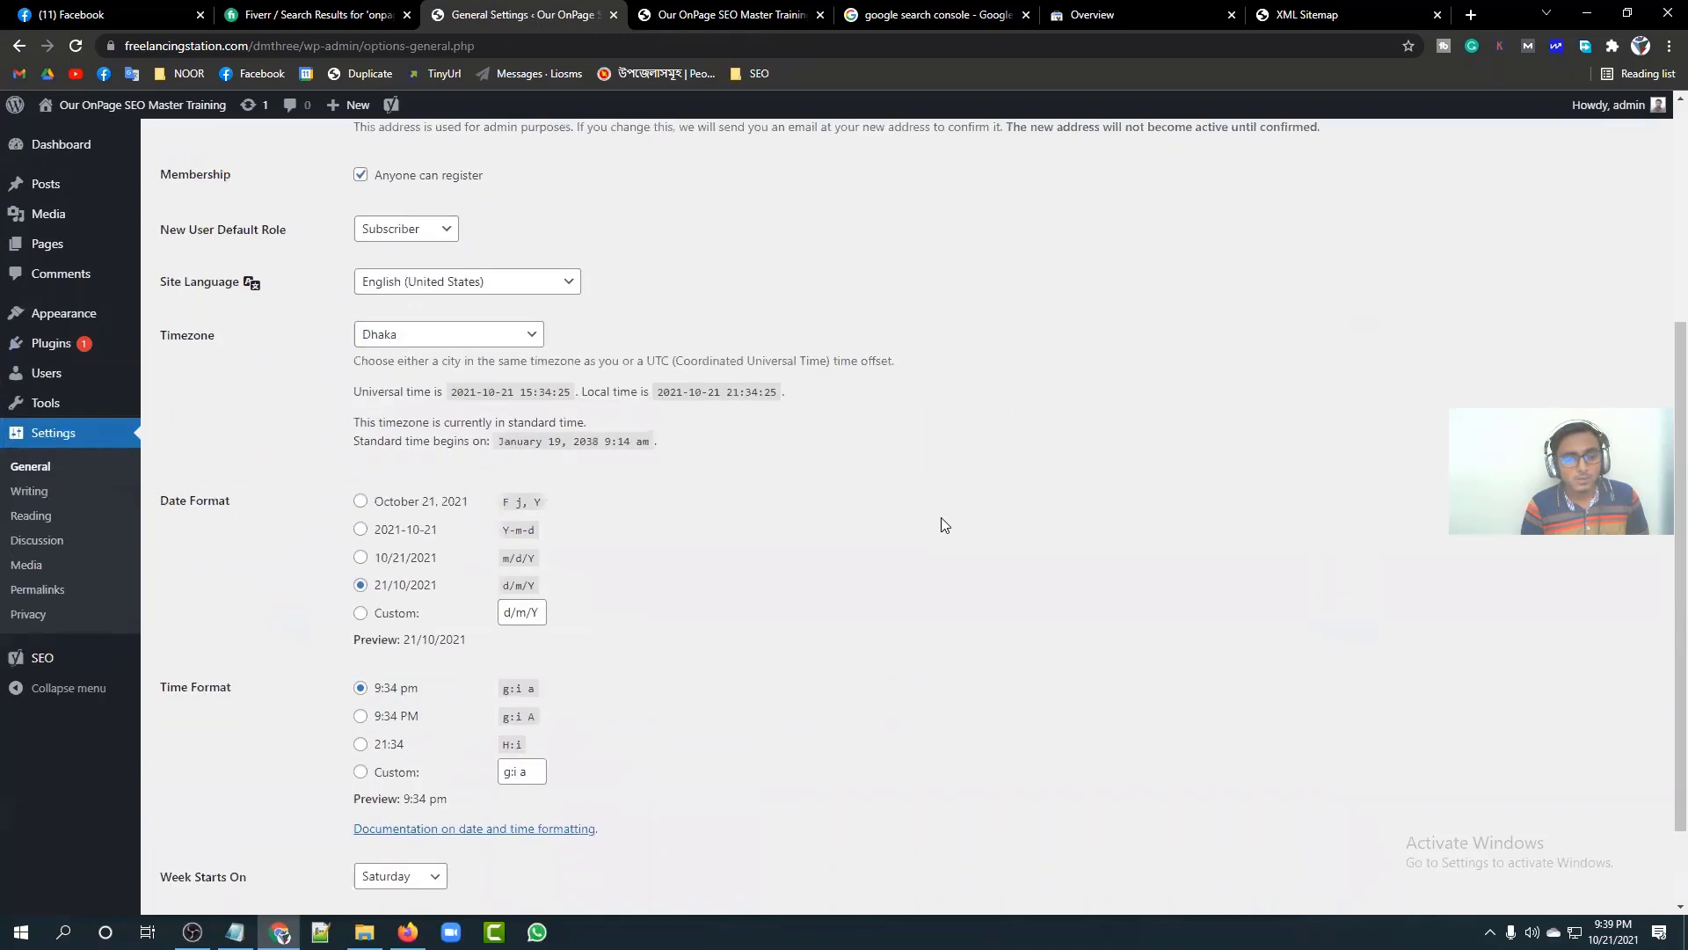
scroll(942, 525, "down", 2)
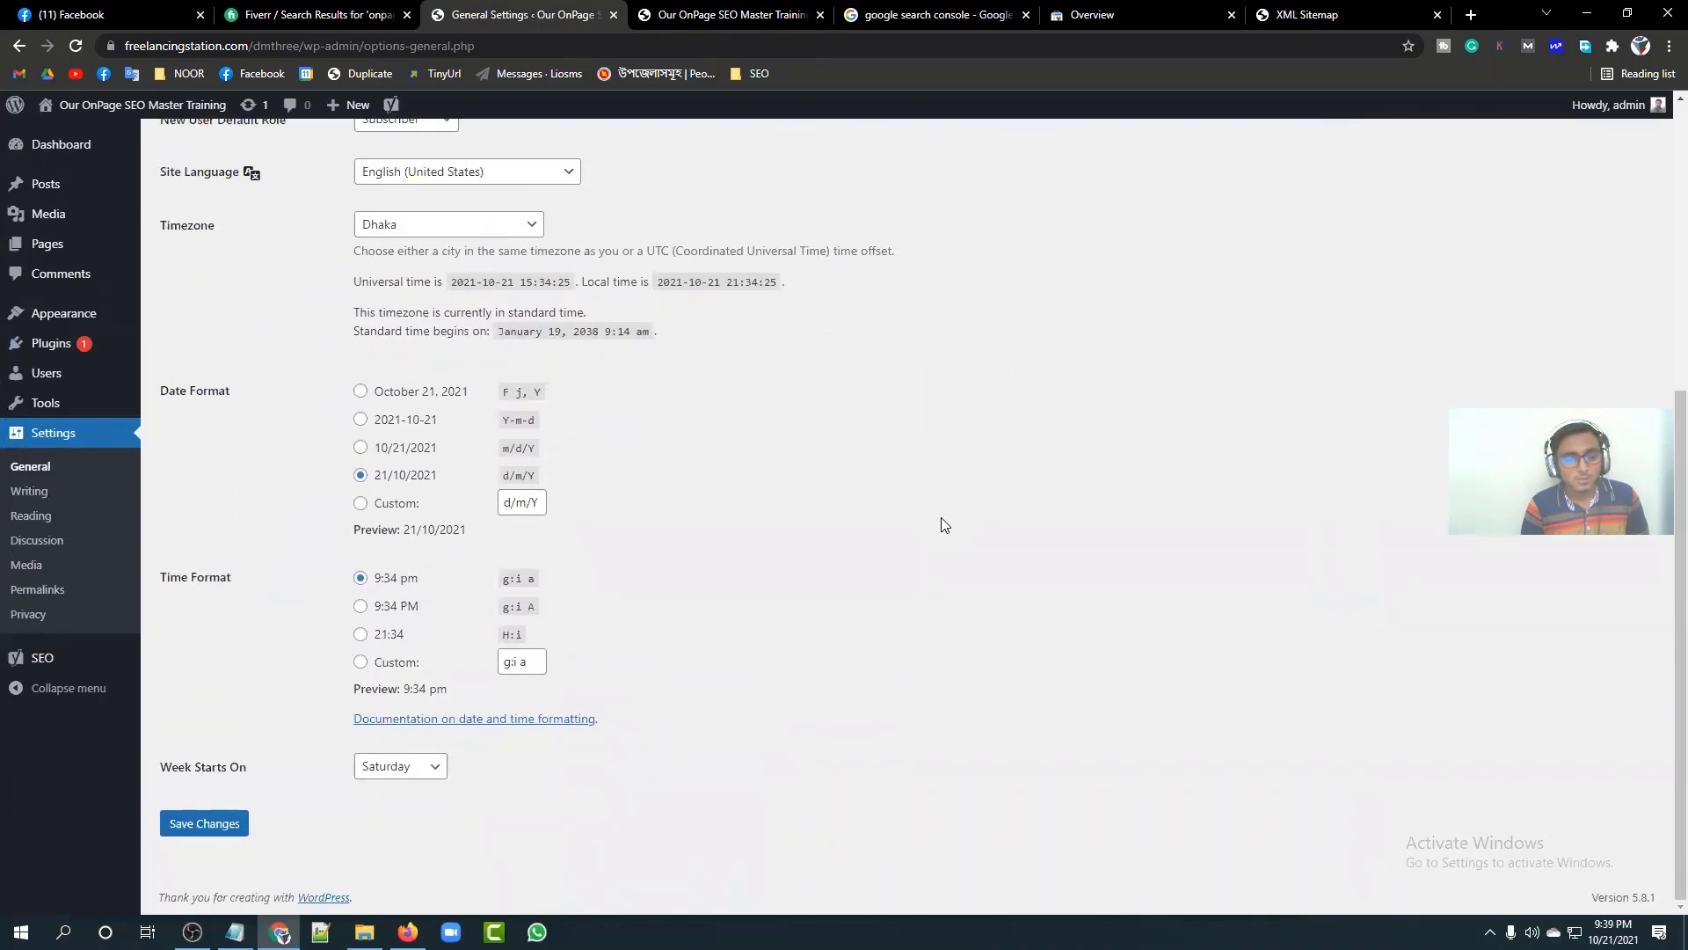
Step: Examine the option discouraging search engines from indexing this site in the Reading Settings, leave it unchecked, and return to the Dashboard
left_click(72, 516)
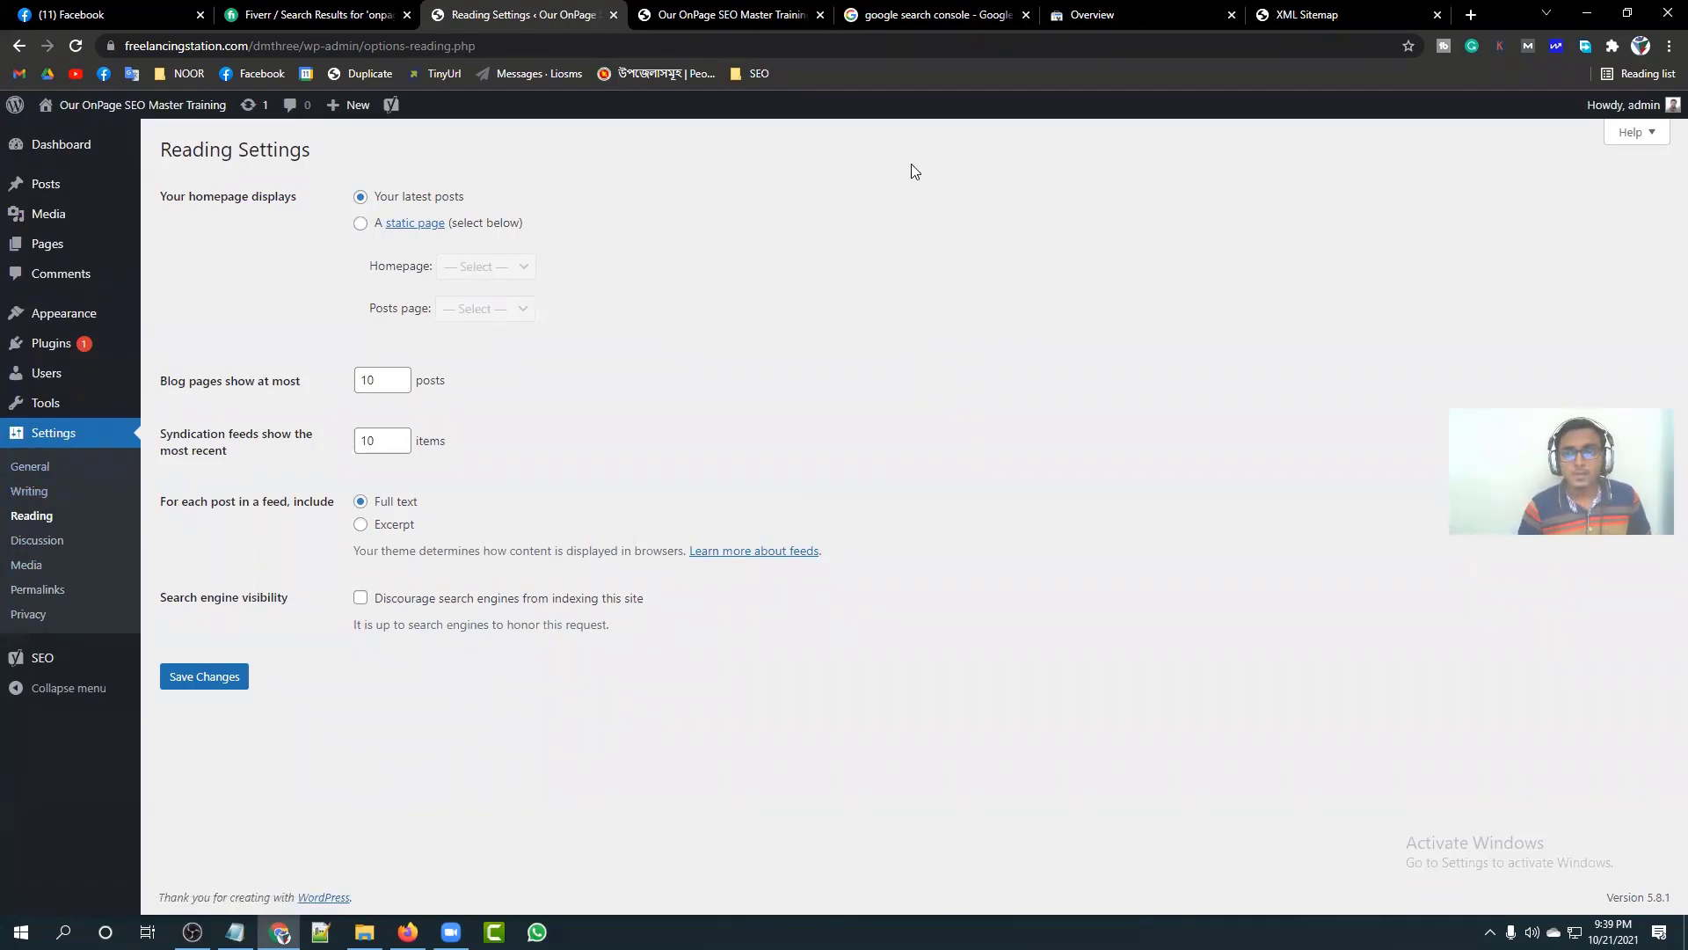
key("ctrl+shift+p")
mouse_move(275, 566)
left_mouse_down()
mouse_move(309, 640)
mouse_move(691, 575)
mouse_move(281, 571)
left_mouse_up()
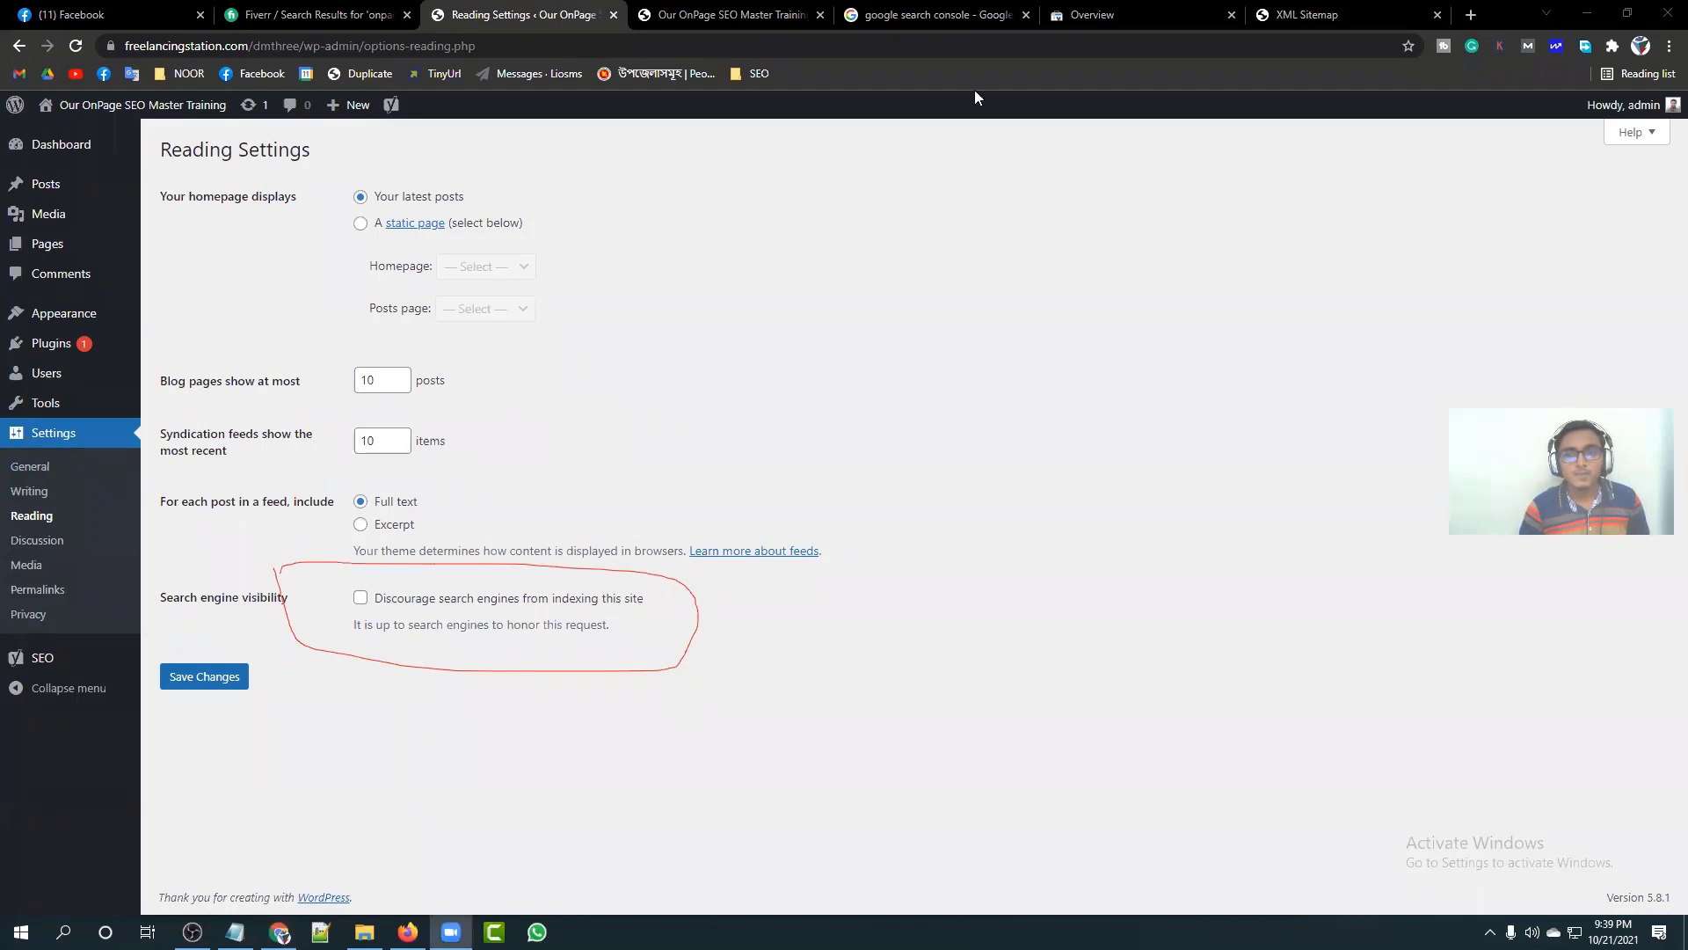
left_click(360, 598)
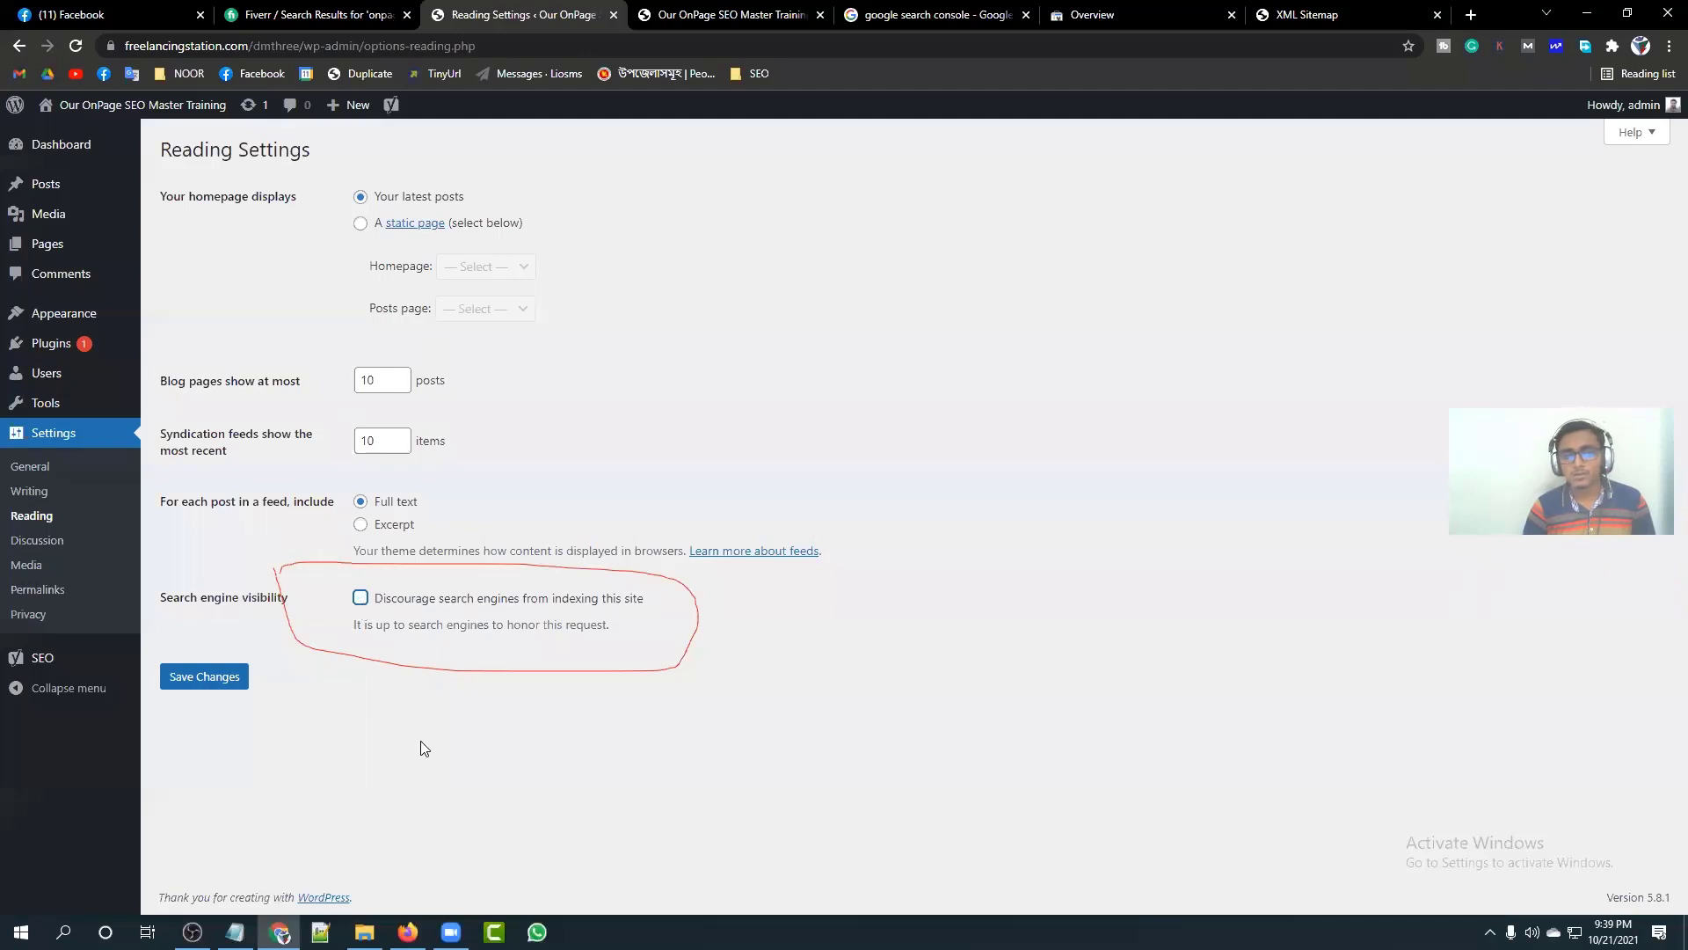
left_click(67, 146)
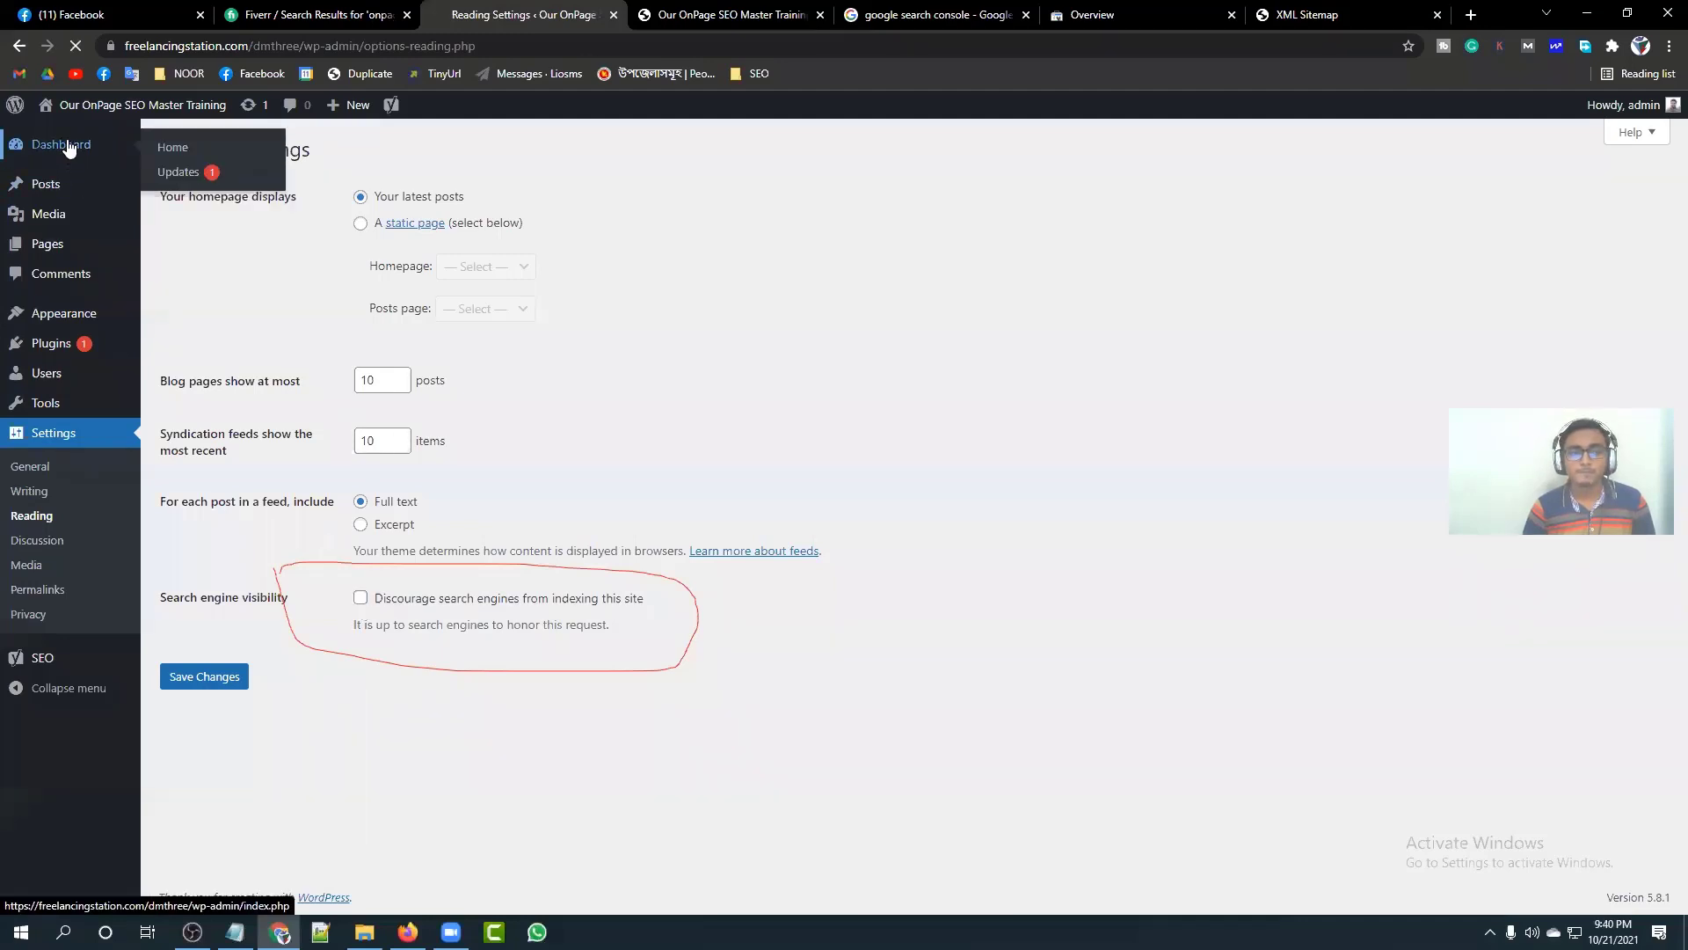
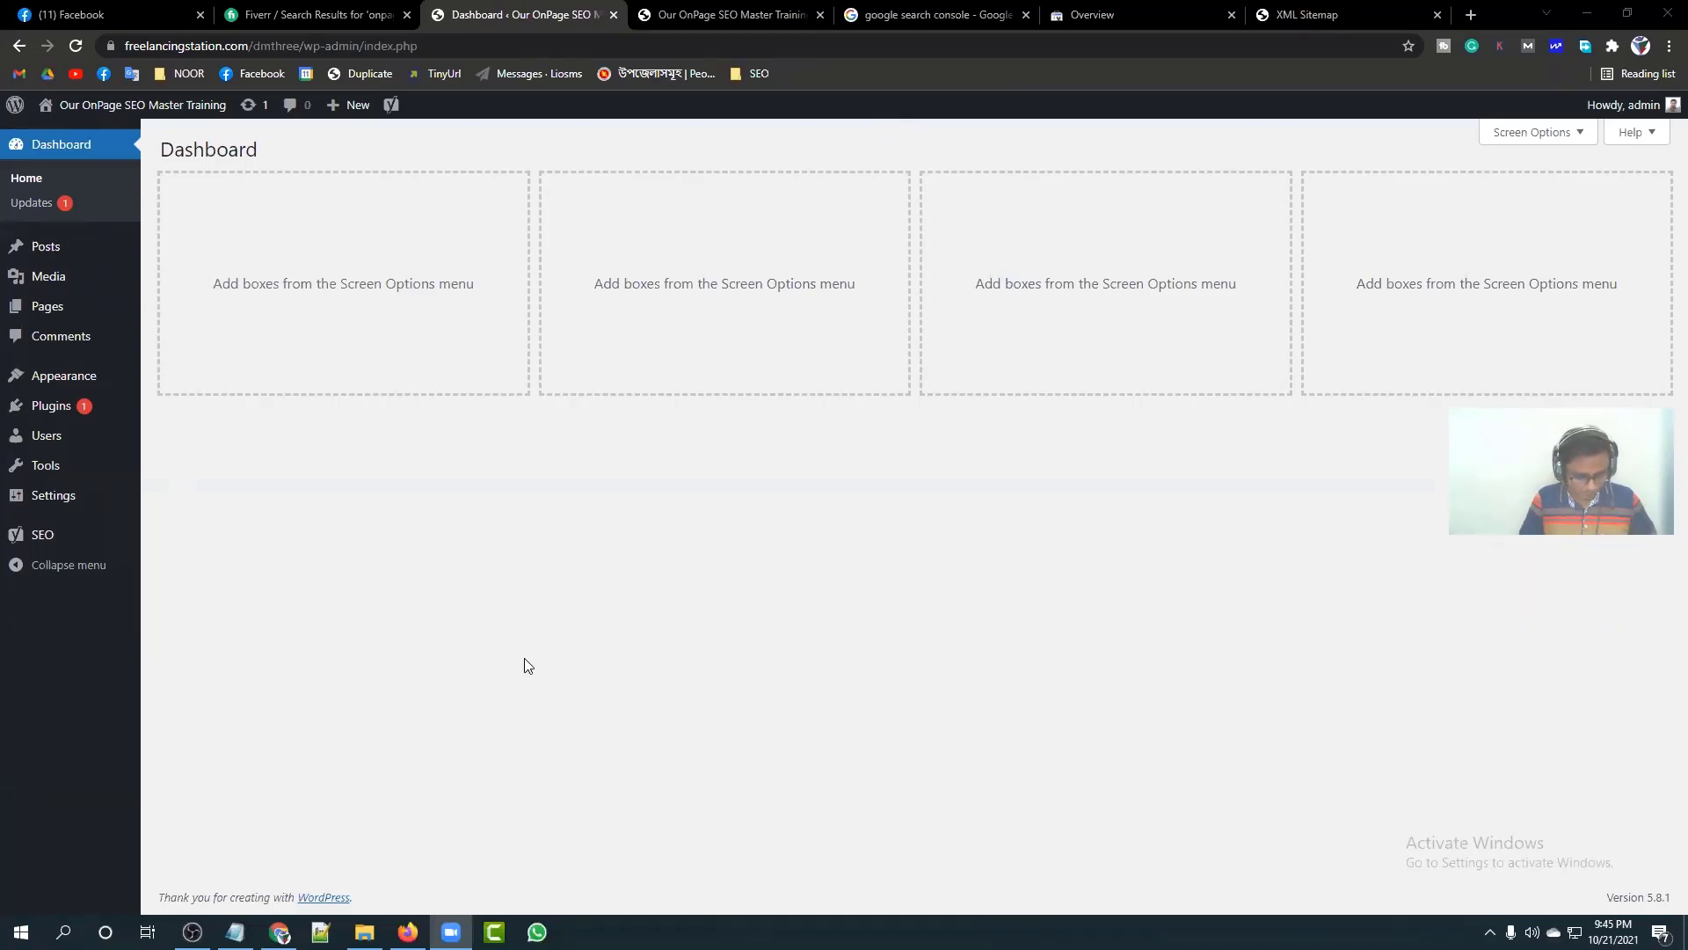
Step: Close the Fiverr tab and all browser tabs following the WordPress Dashboard
right_click(534, 12)
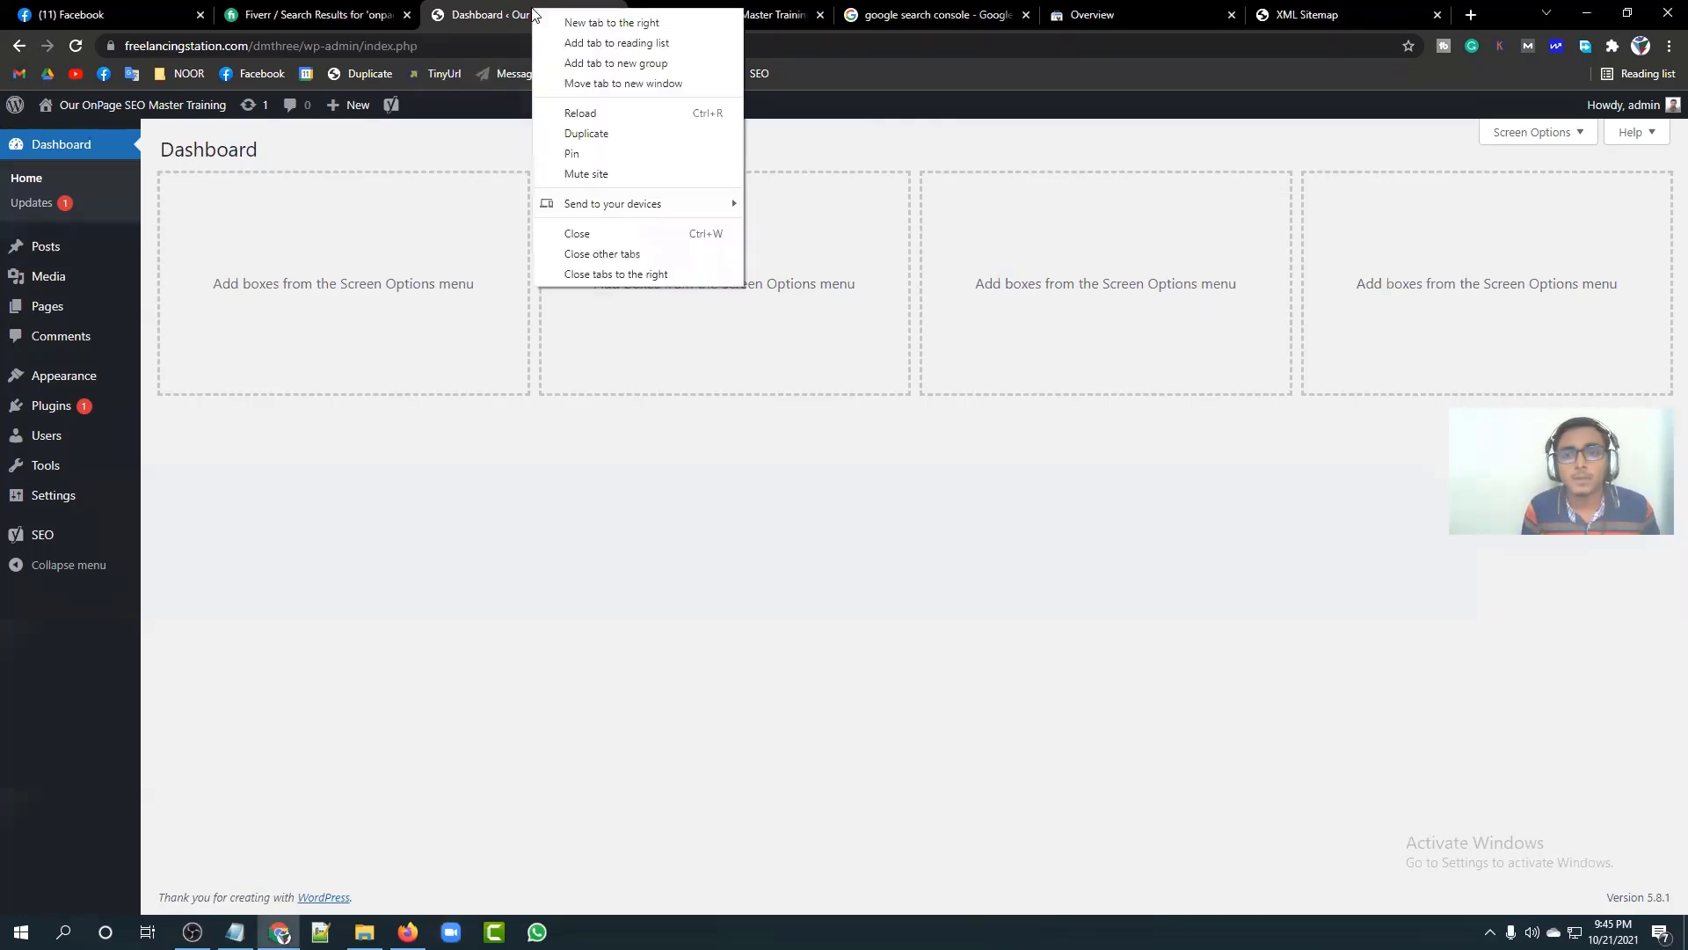
left_click(592, 275)
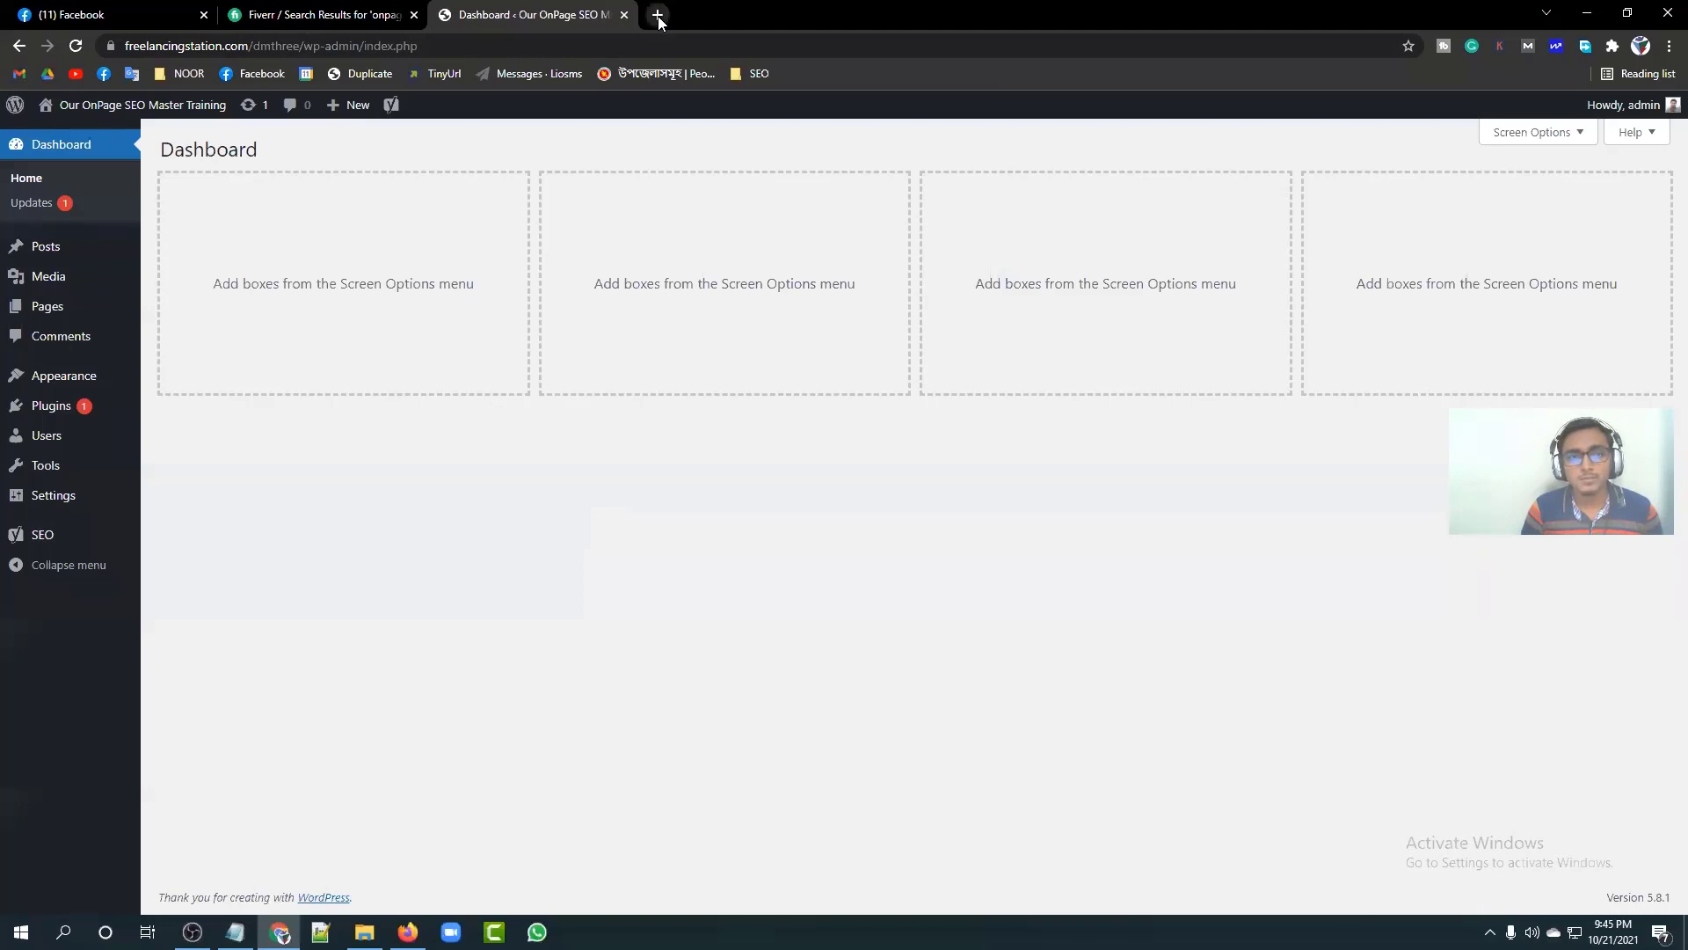
left_click(410, 15)
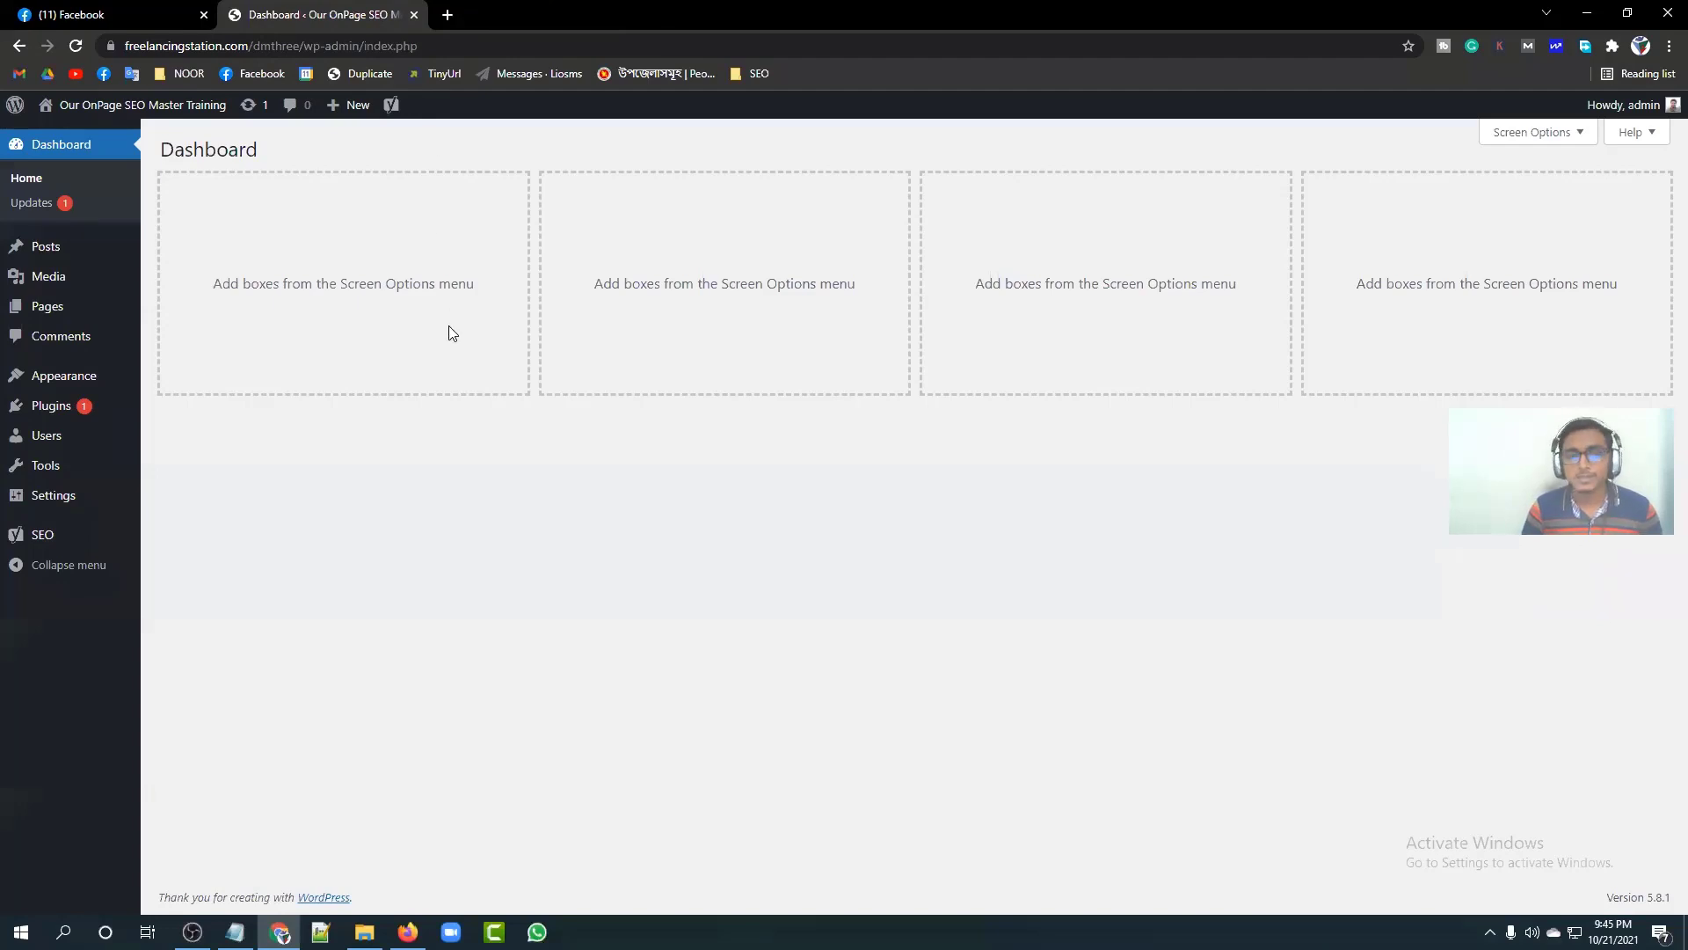
Step: Search for google analytics in a new browser tab, and switch Google to the freelancer account
left_click(449, 15)
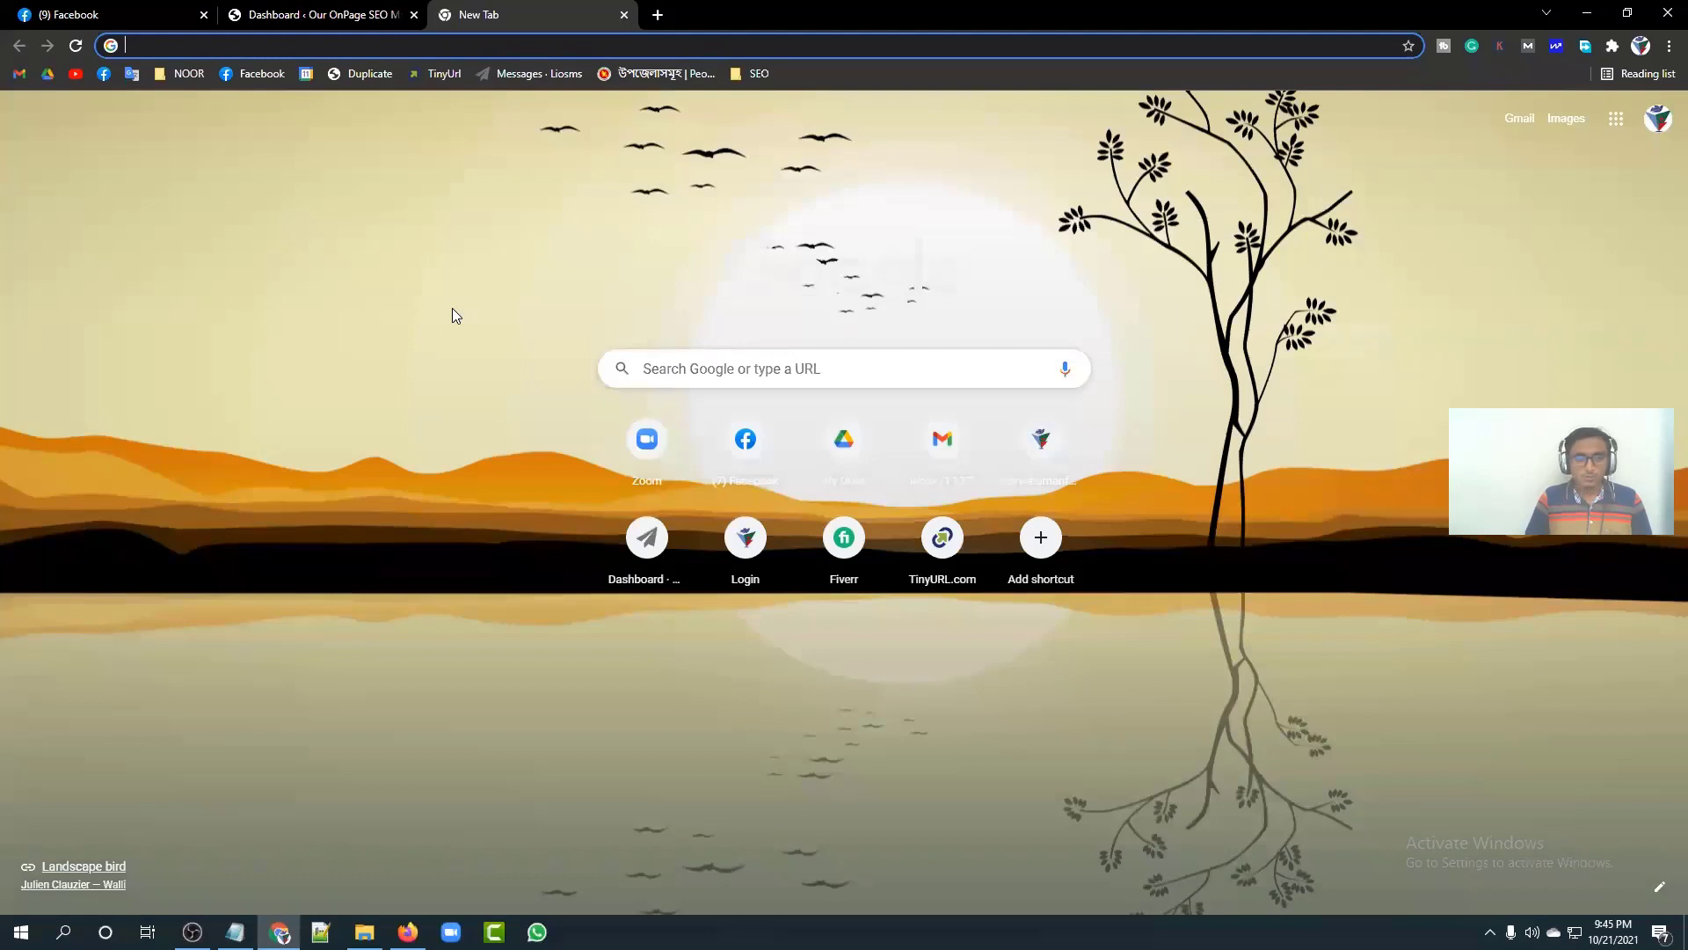
type("google")
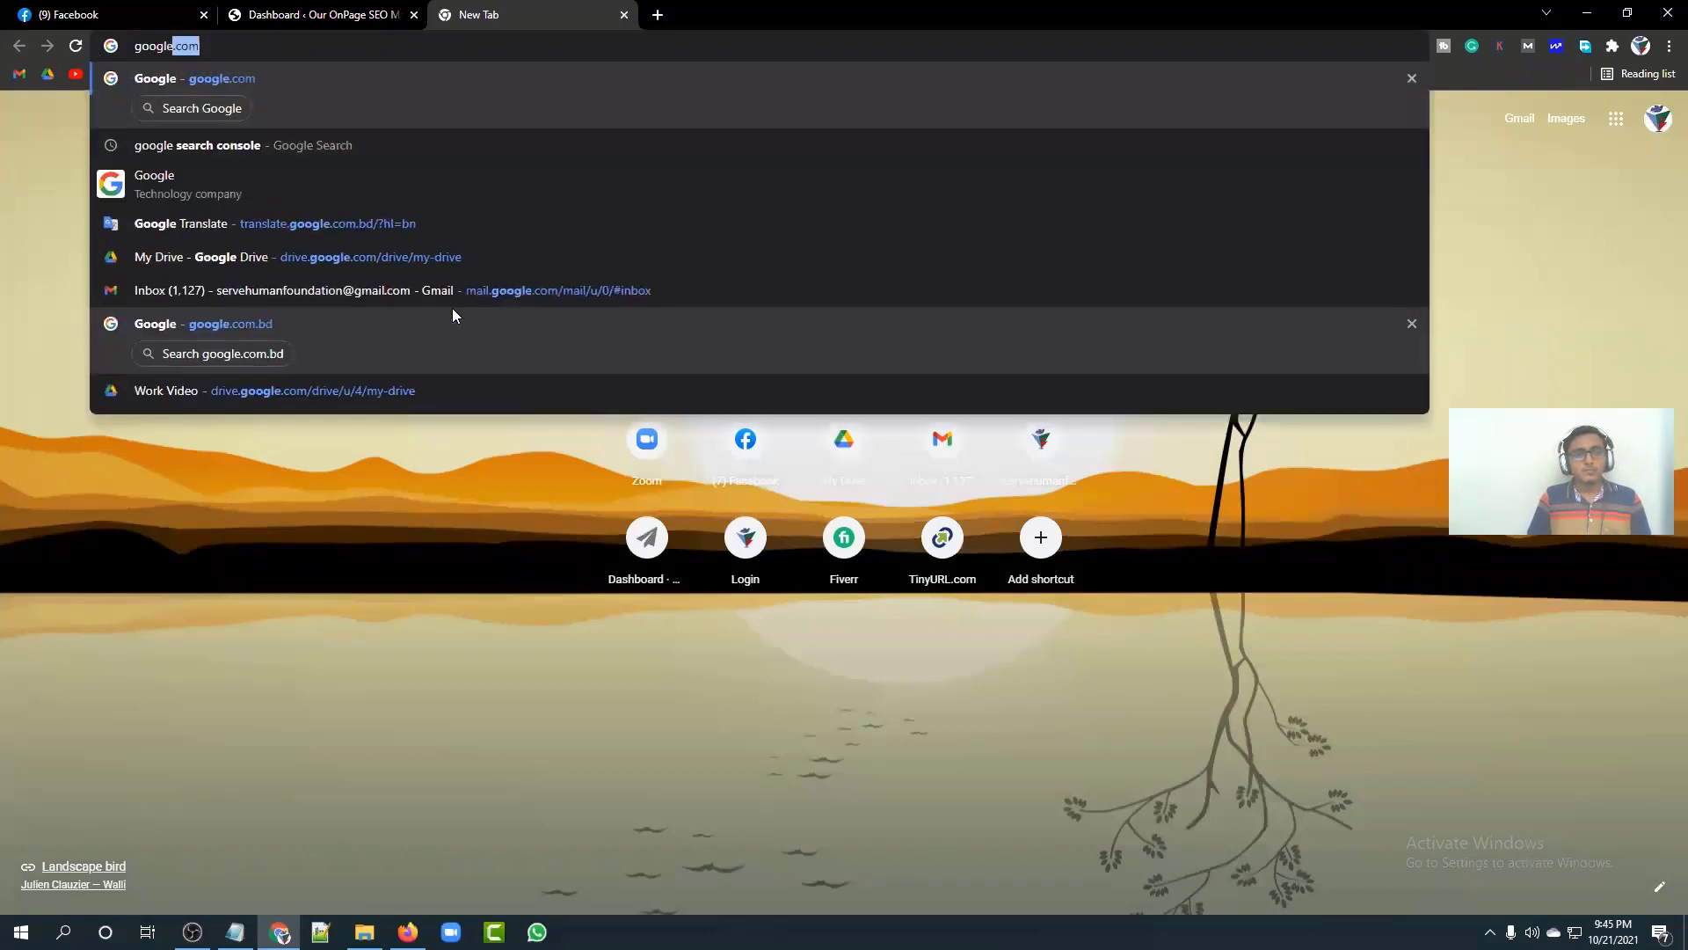
type(" an")
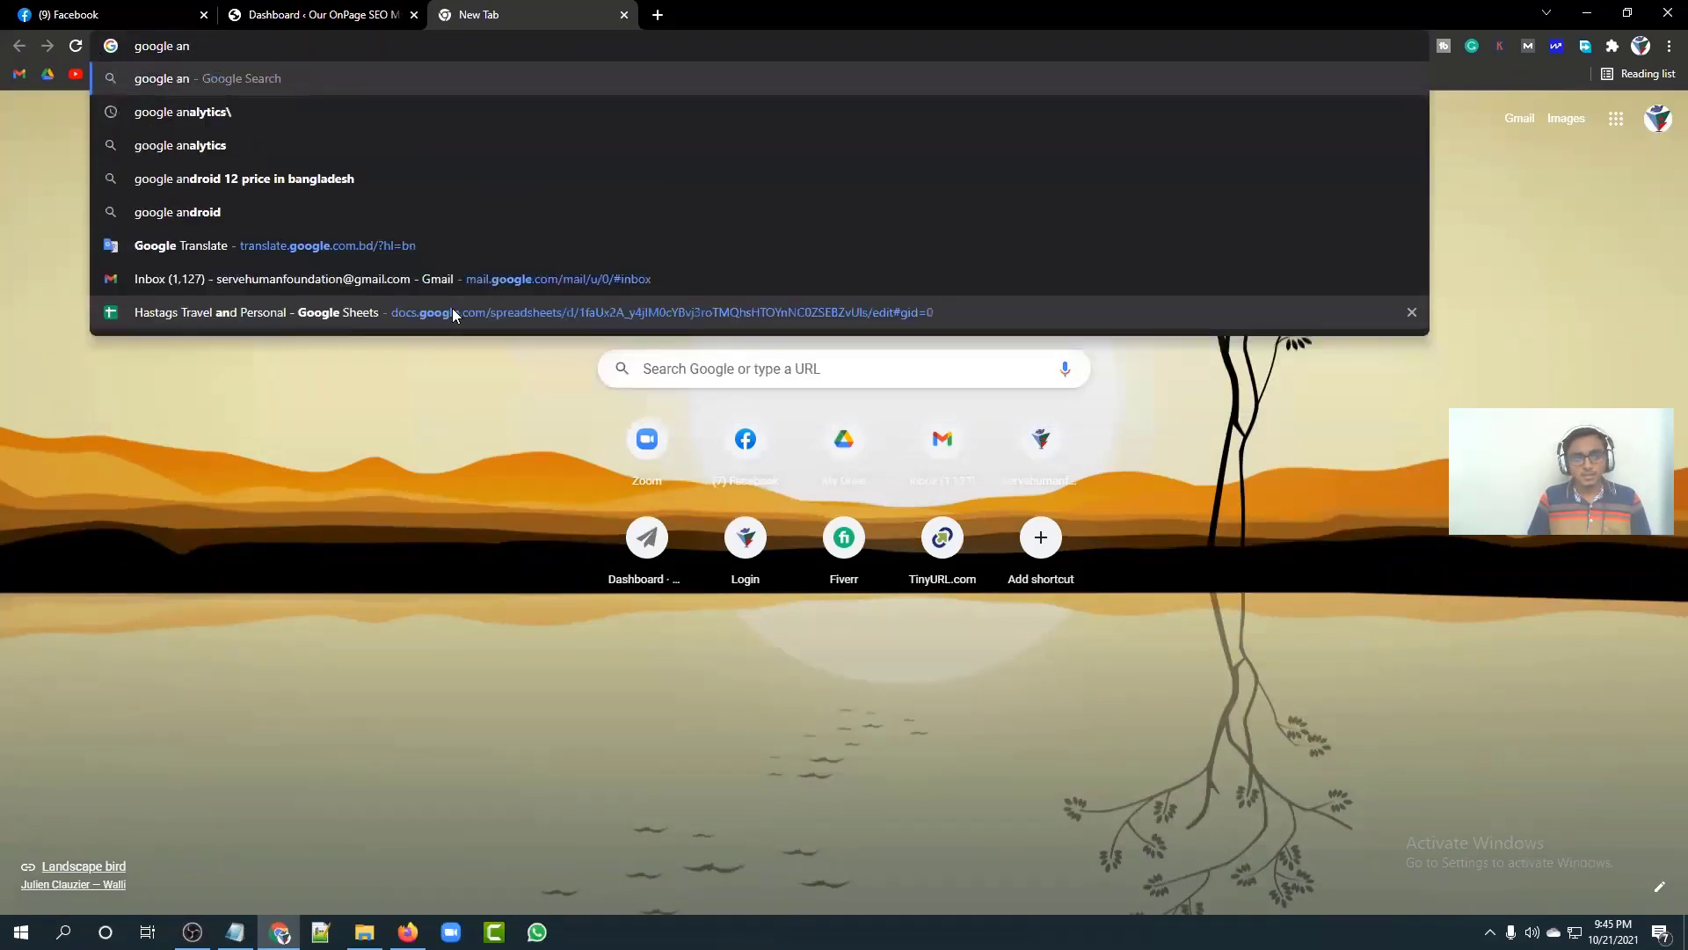
key("Down")
key("Down")
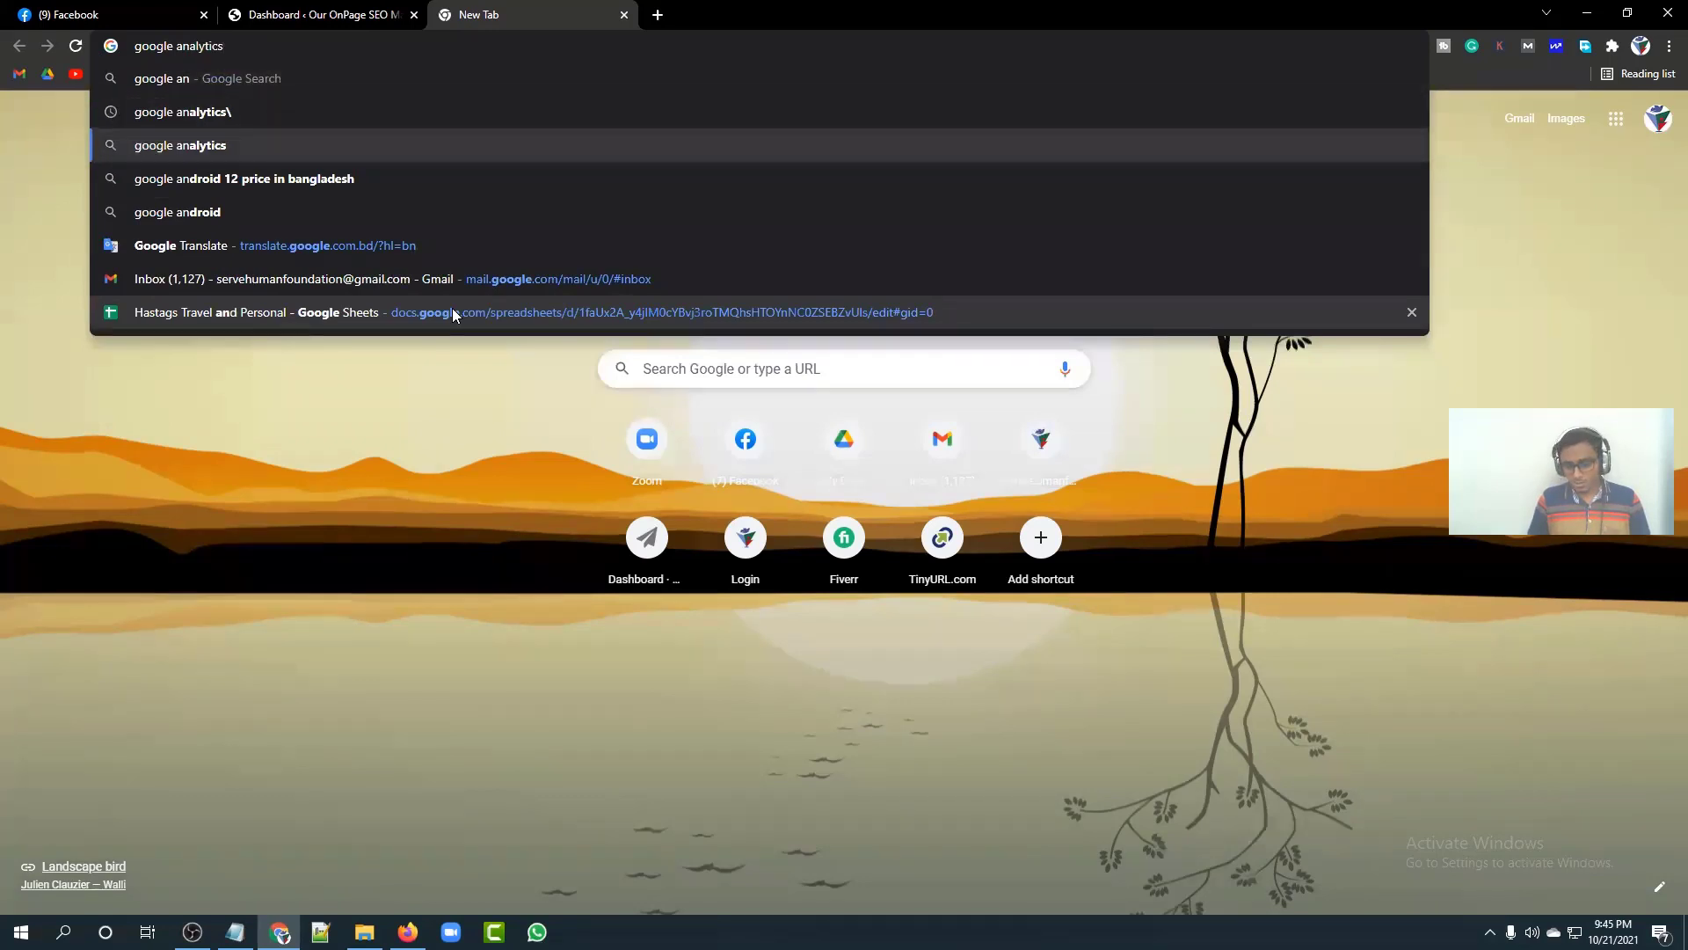
key("Return")
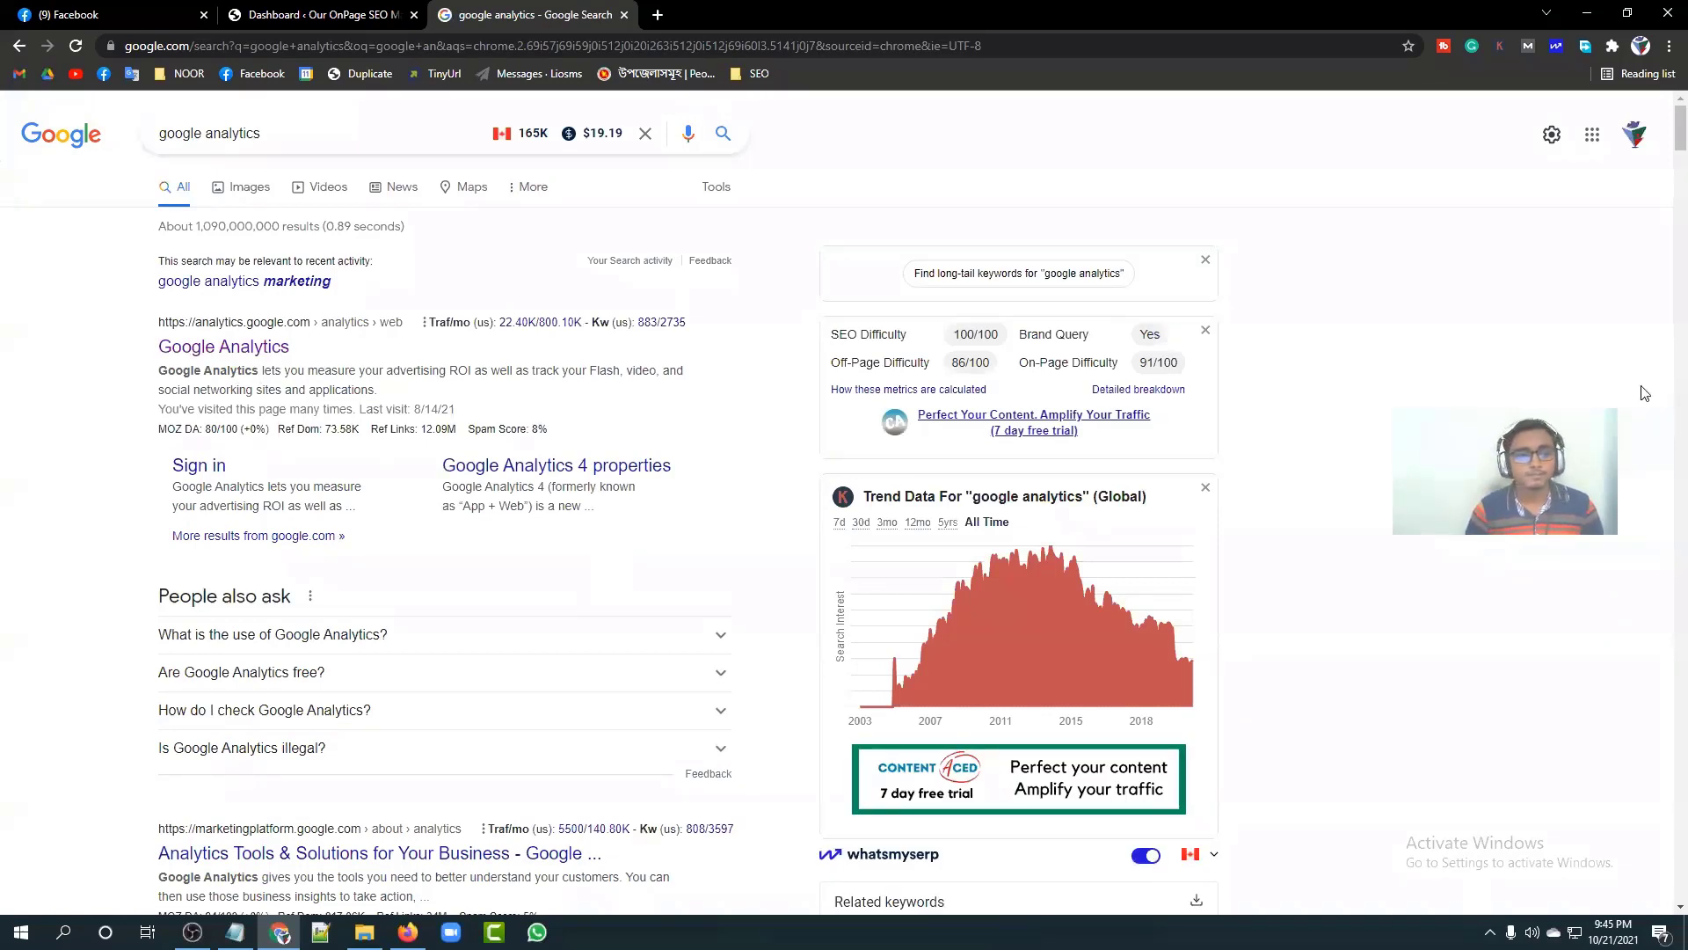
left_click(1634, 134)
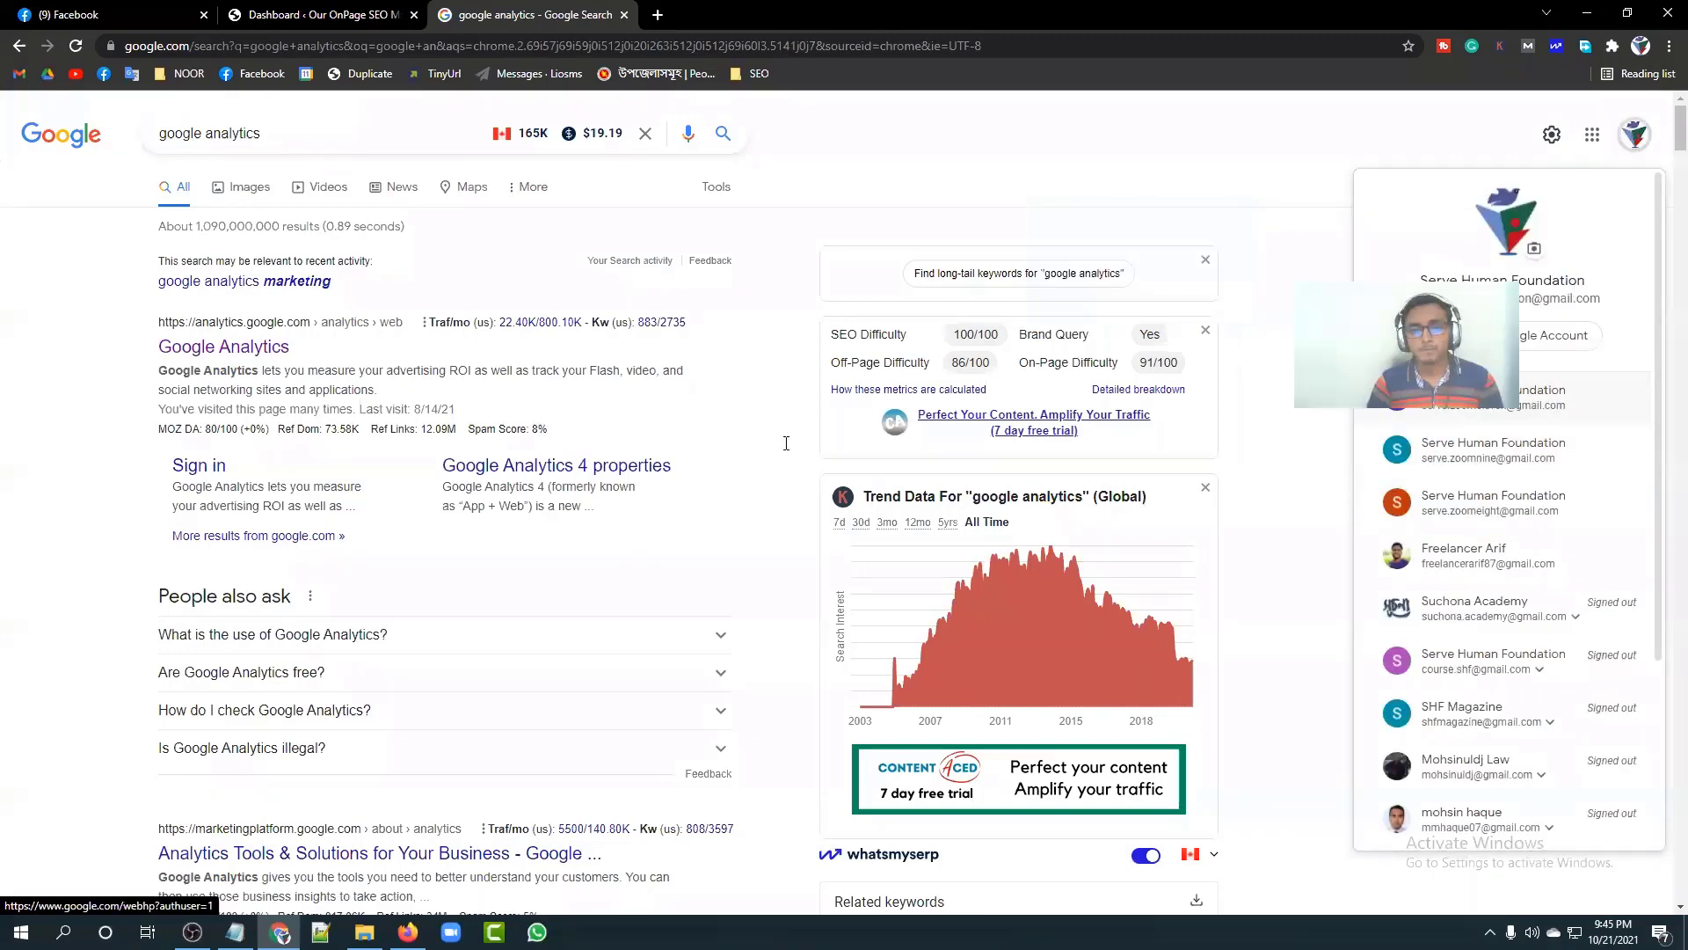
left_click(1486, 555)
Step: Search for google analytics under the freelancer account and open the Google Analytics site from the results
type("google")
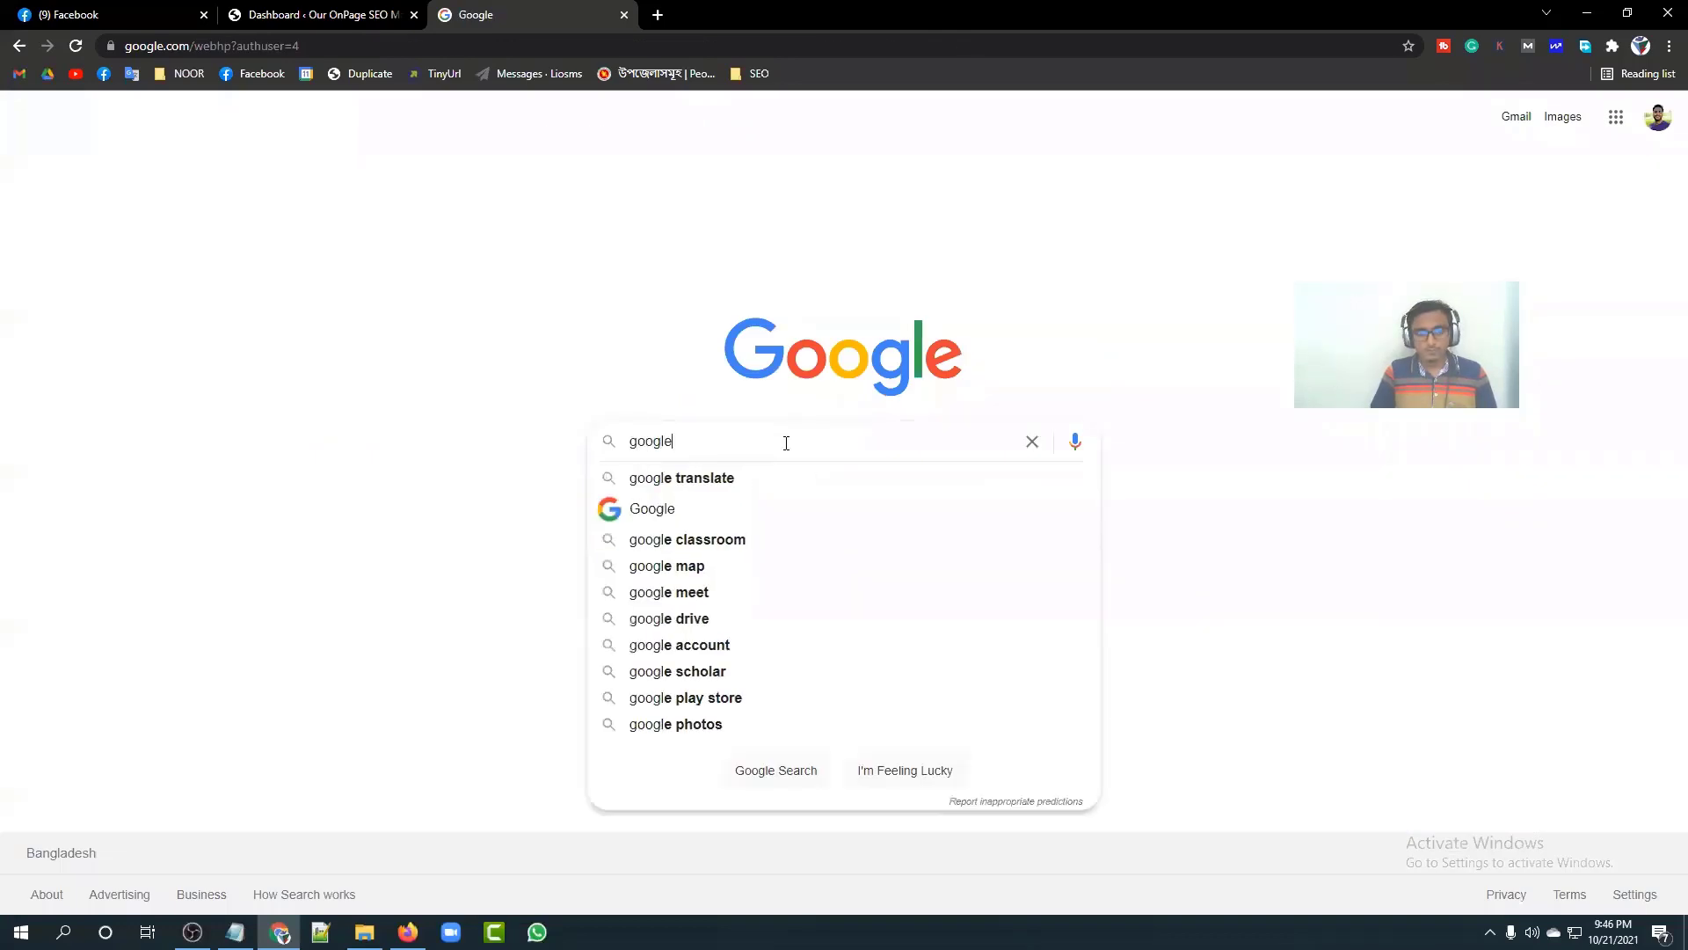
type(" analytics")
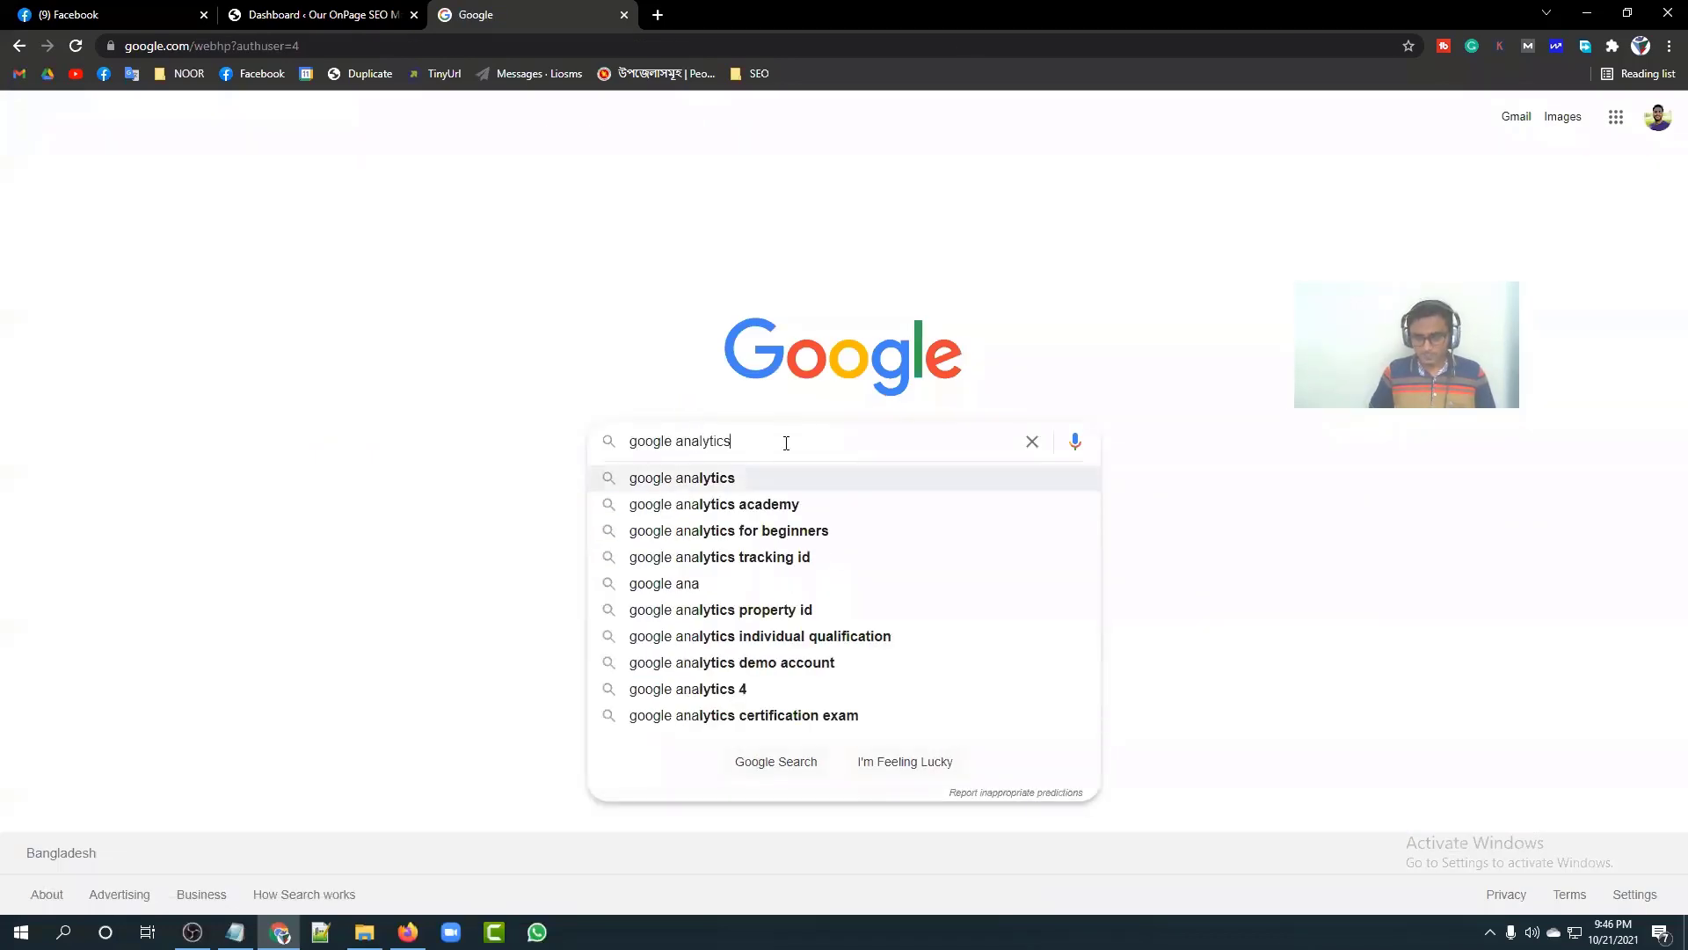
key("Return")
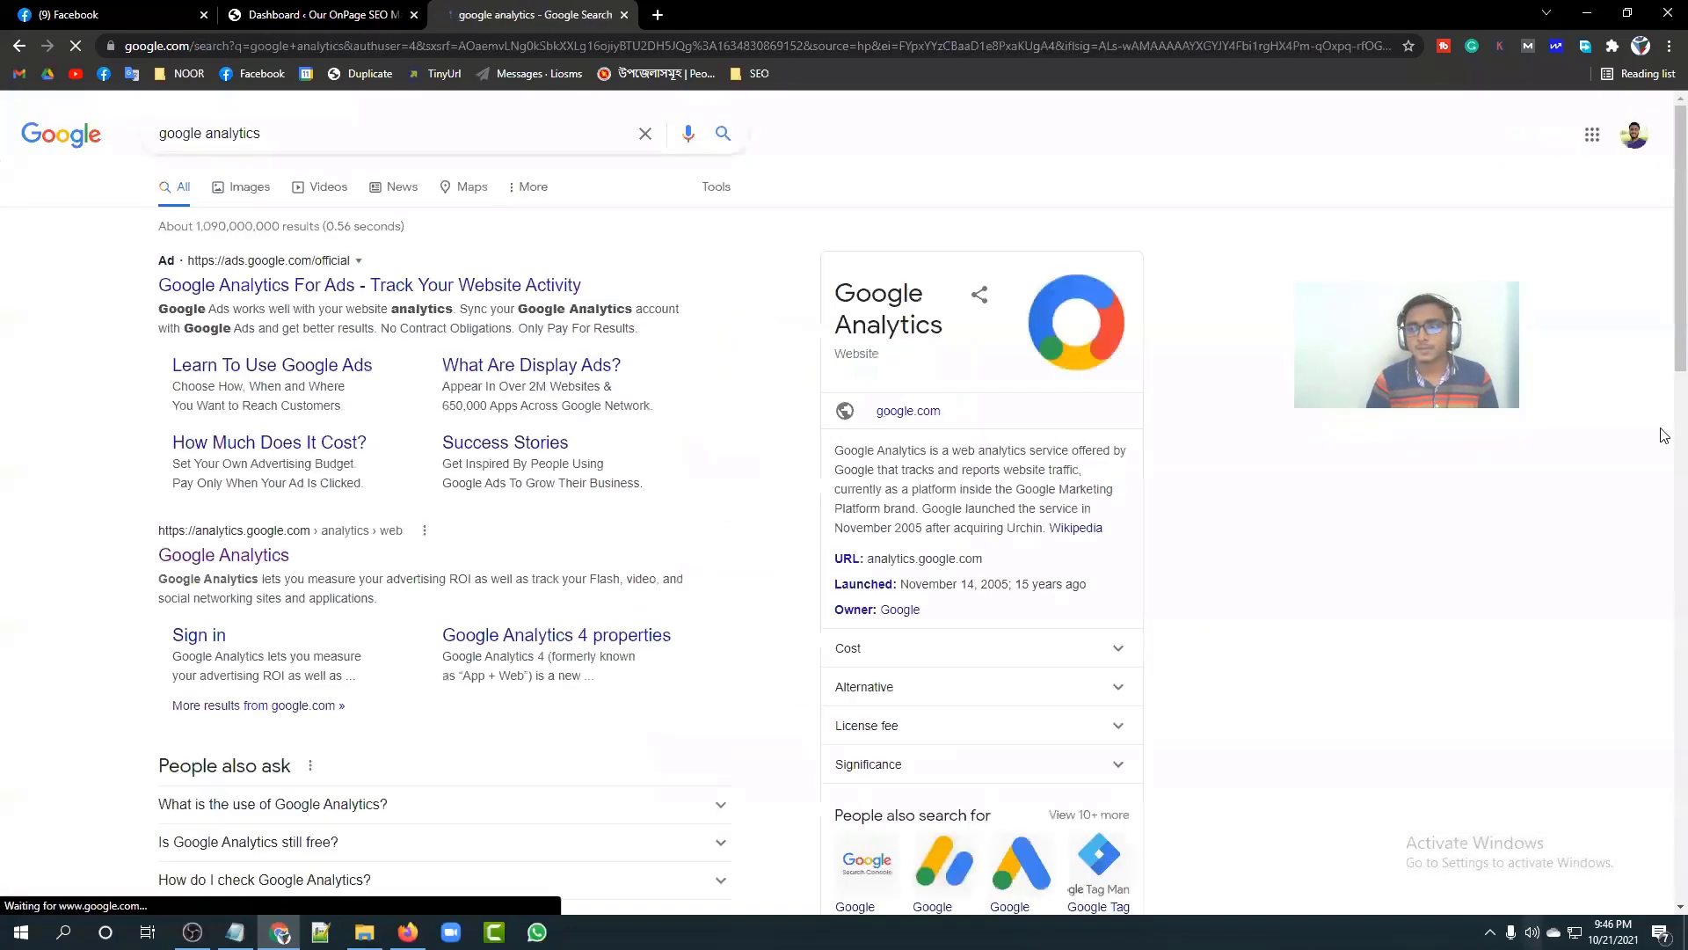
scroll(176, 395, "down", 1)
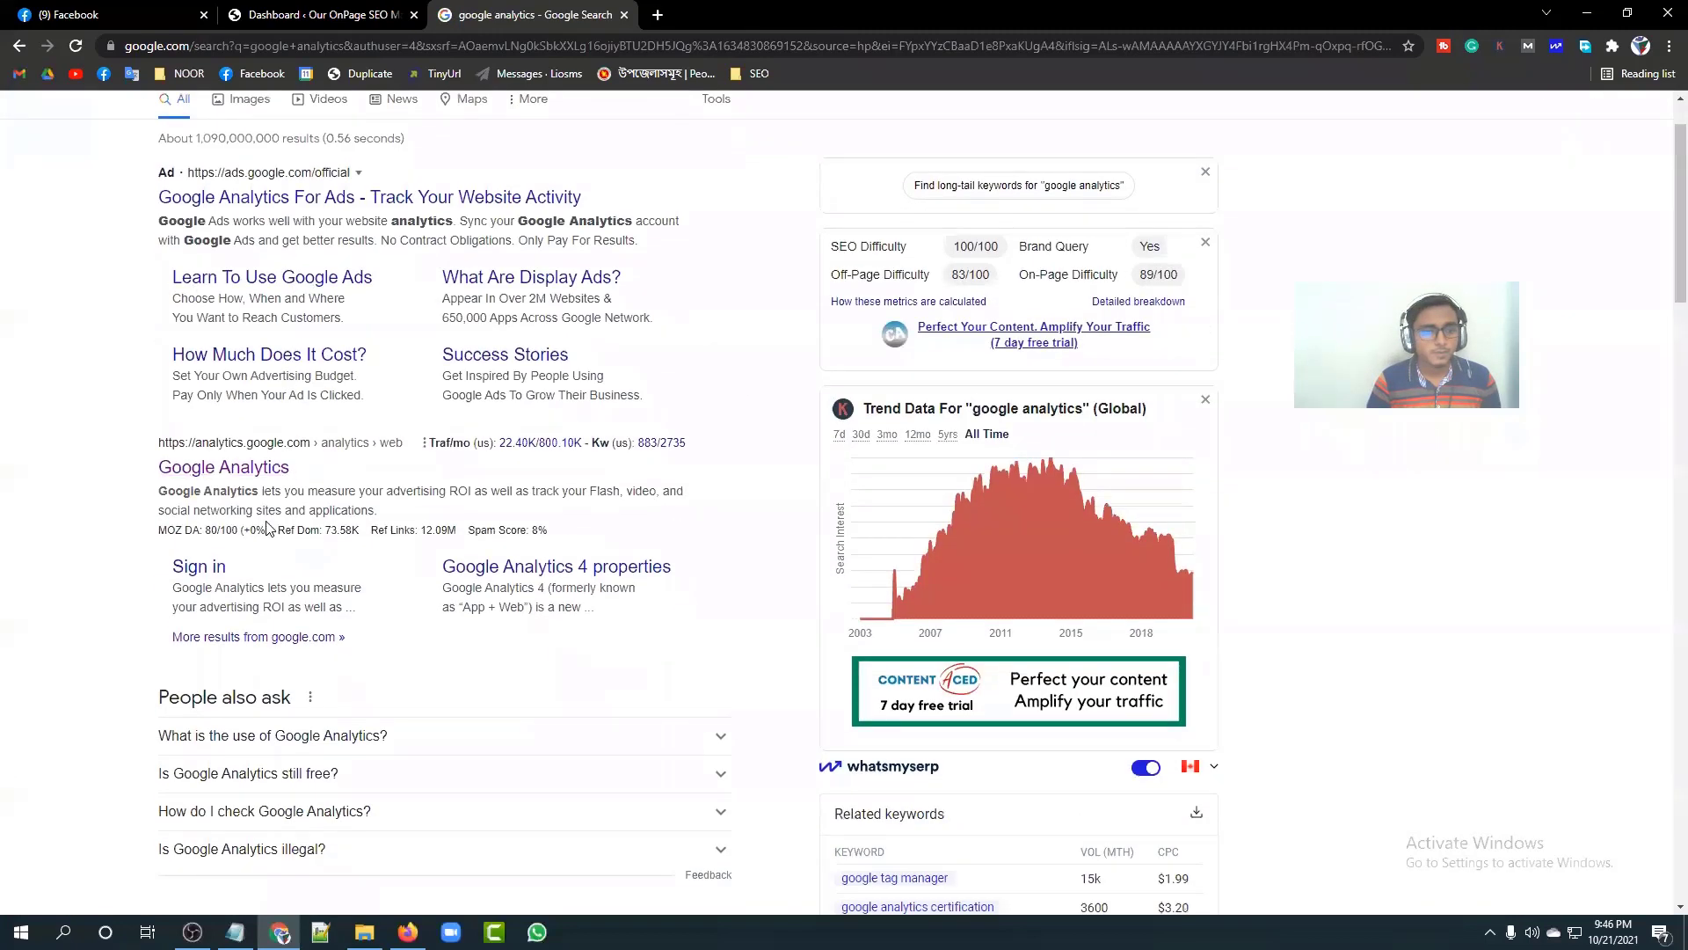
left_click(215, 472)
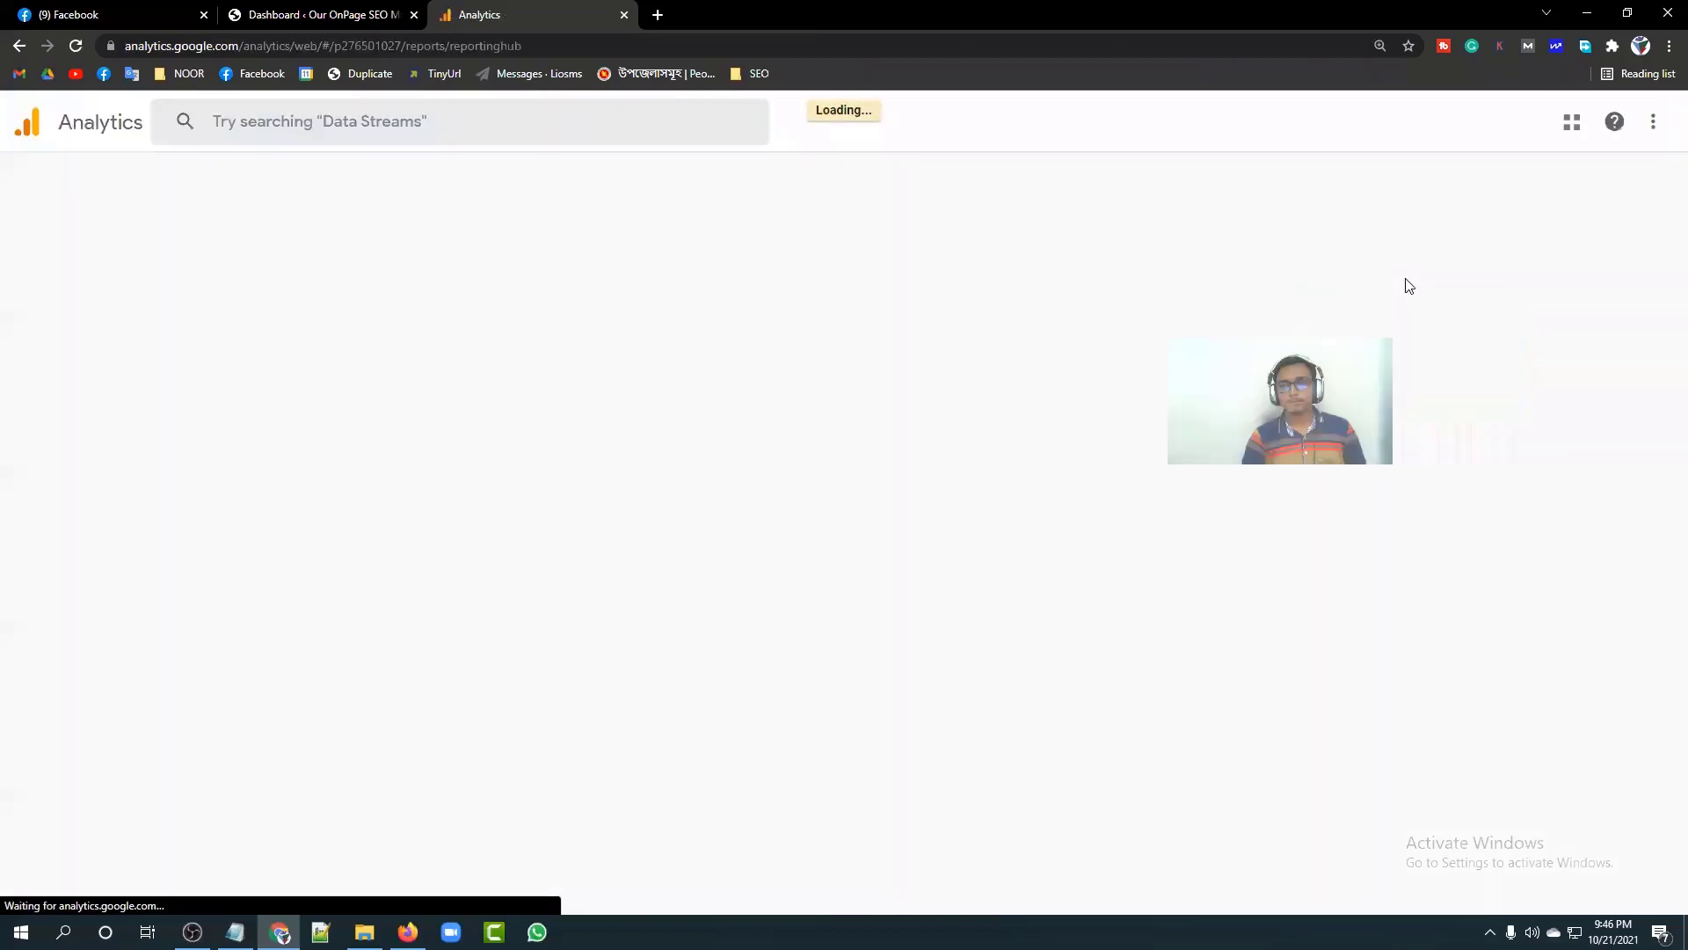
Step: Switch Google Analytics to the freelancer Google account
left_click(1646, 121)
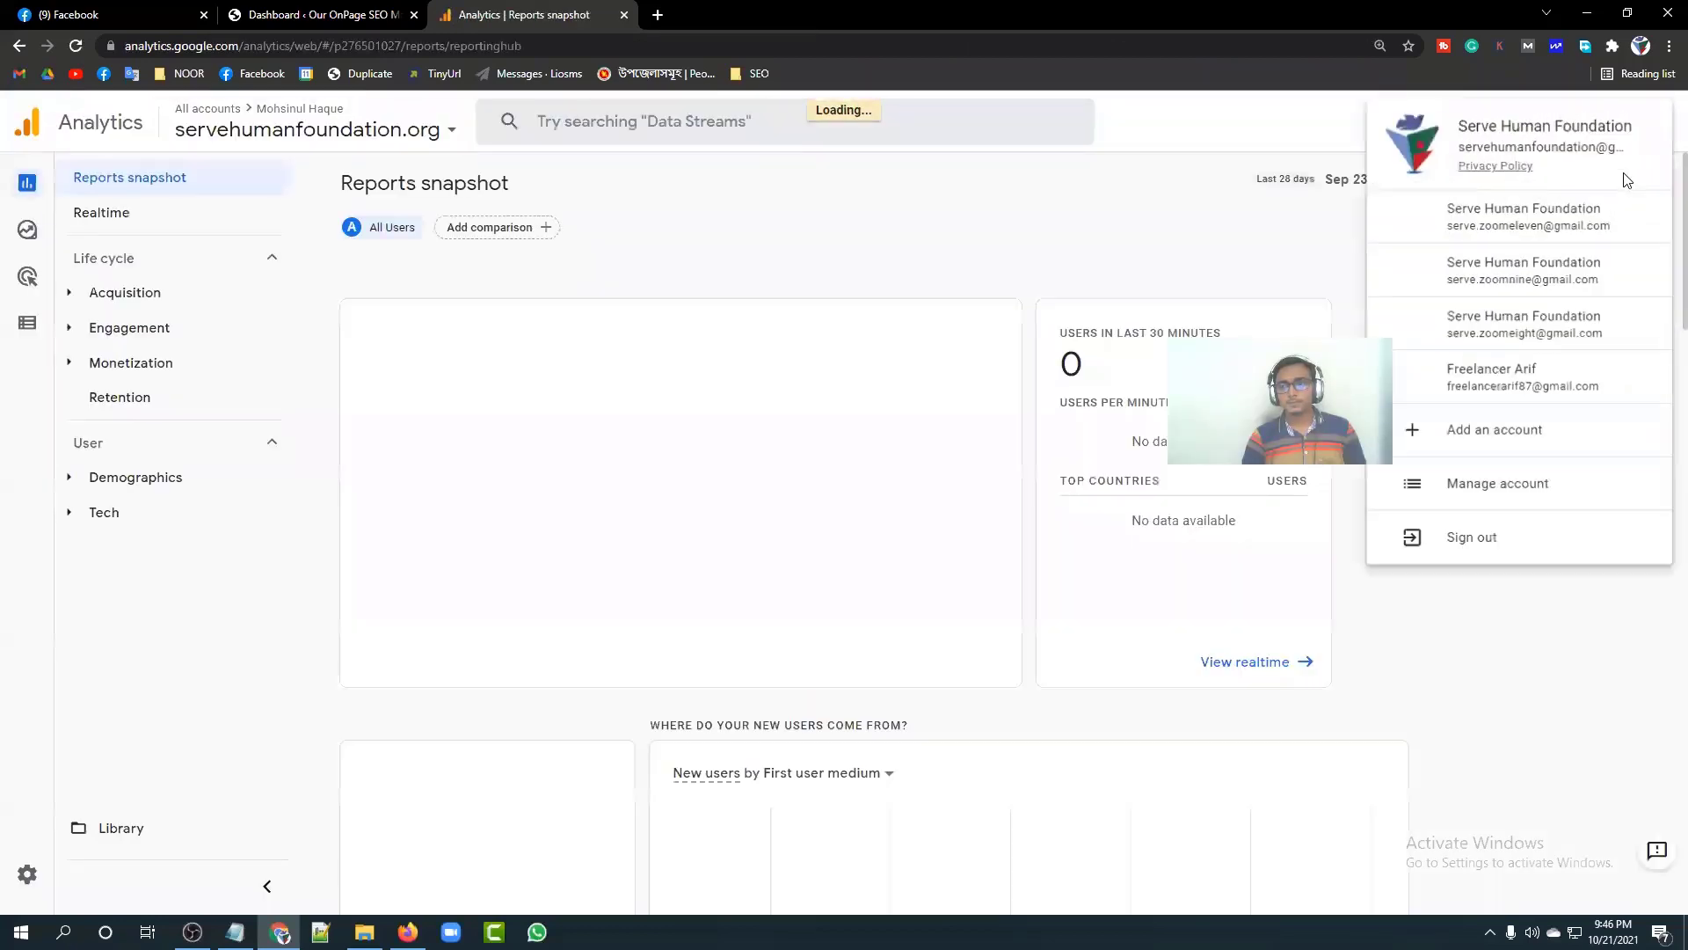
left_click(1420, 396)
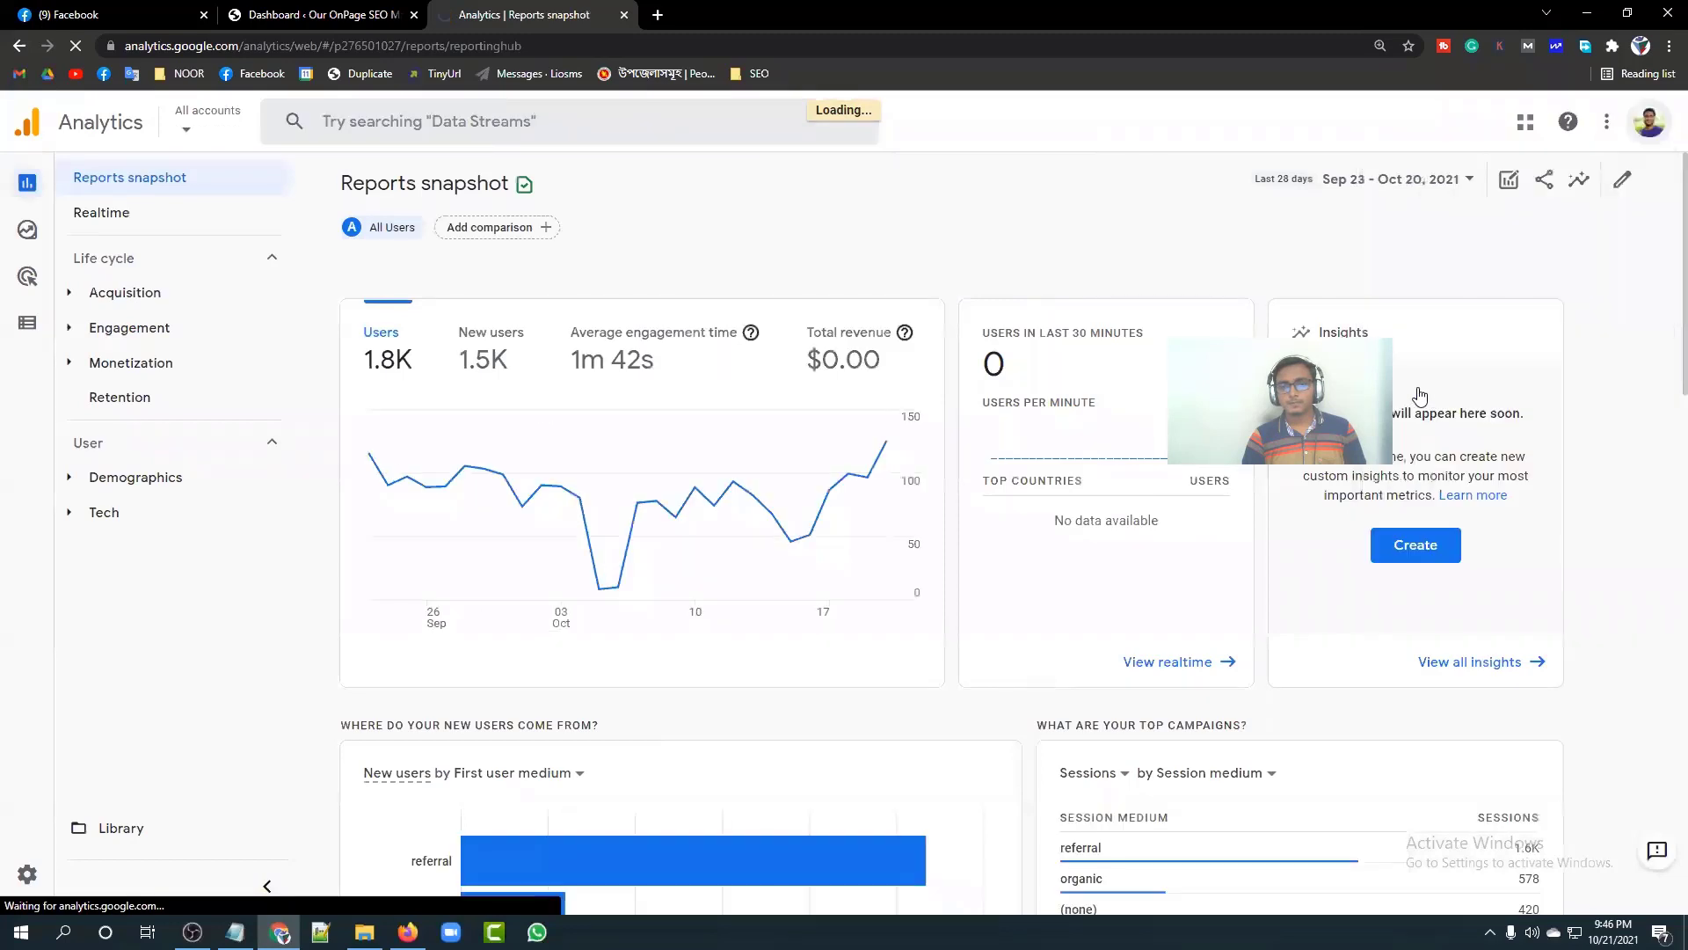
scroll(728, 349, "down", 4)
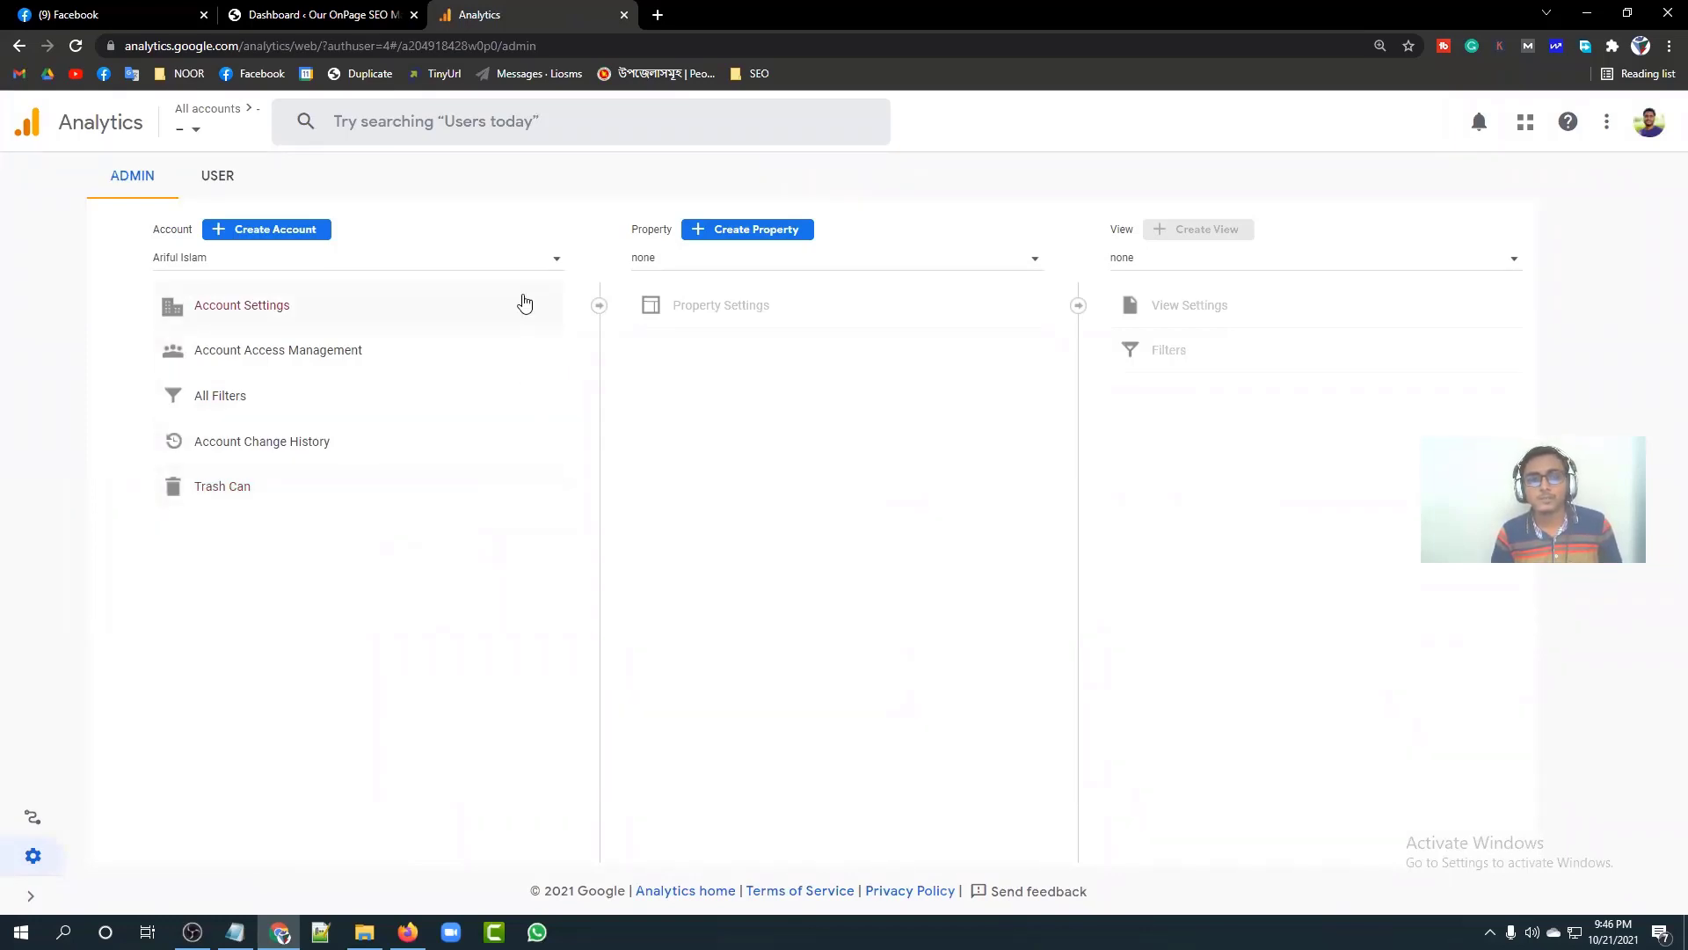
Step: Check the active Google account in Analytics, look over its user settings, and return to the account administration page
left_click(1647, 121)
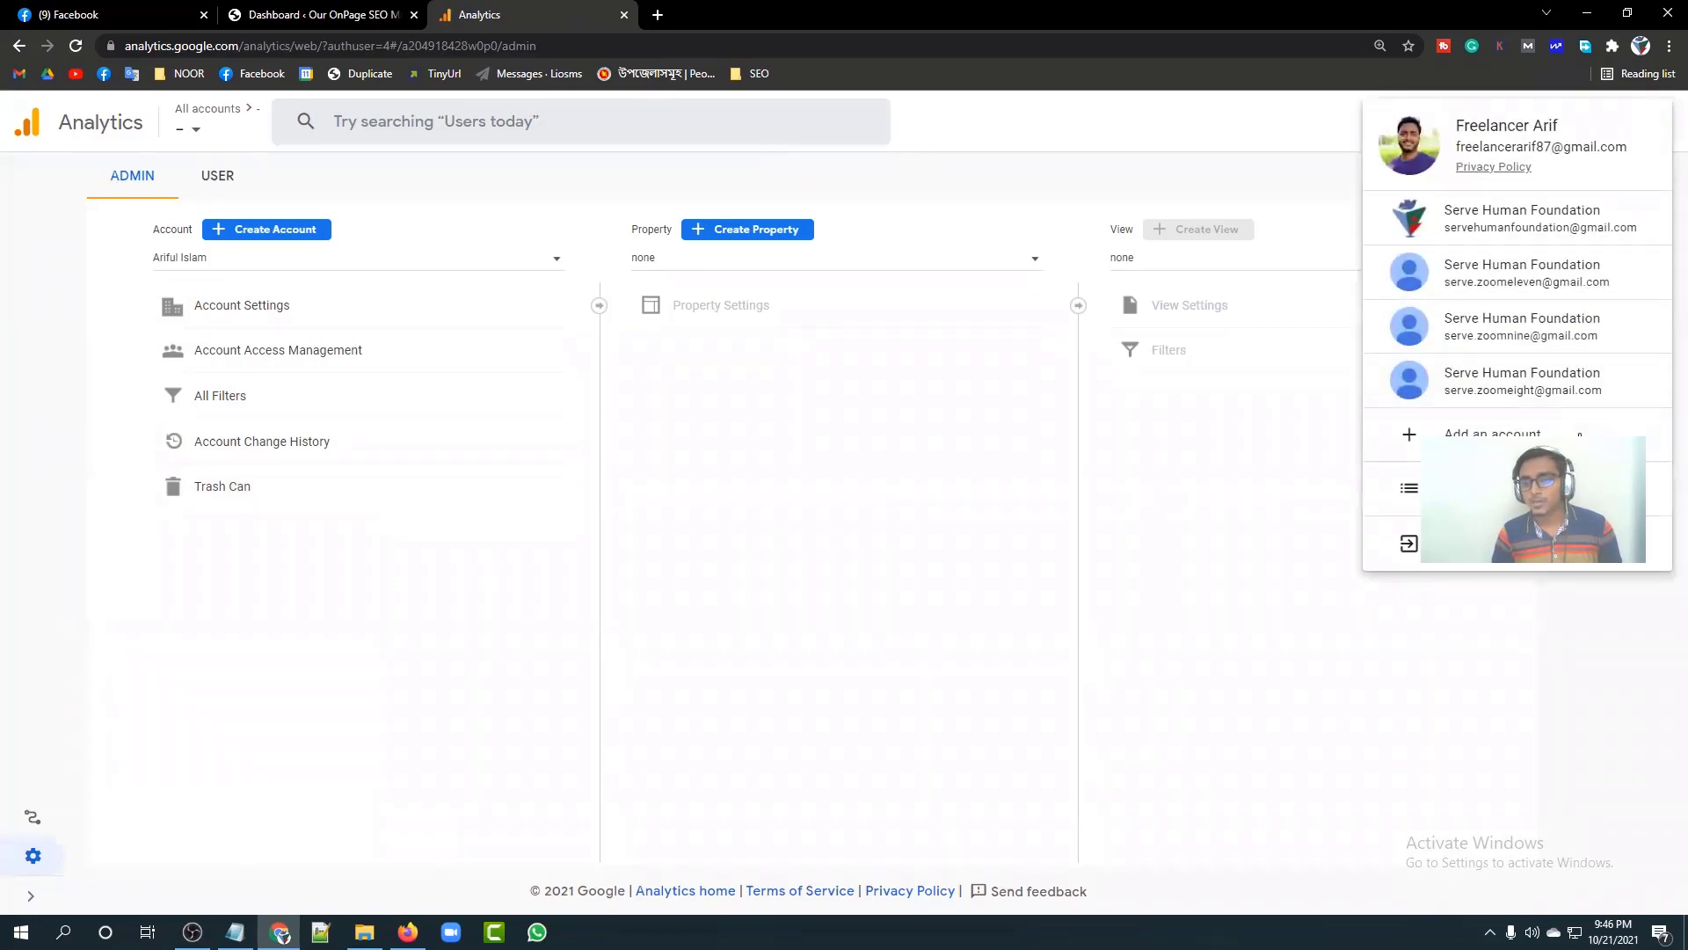
left_click(1229, 164)
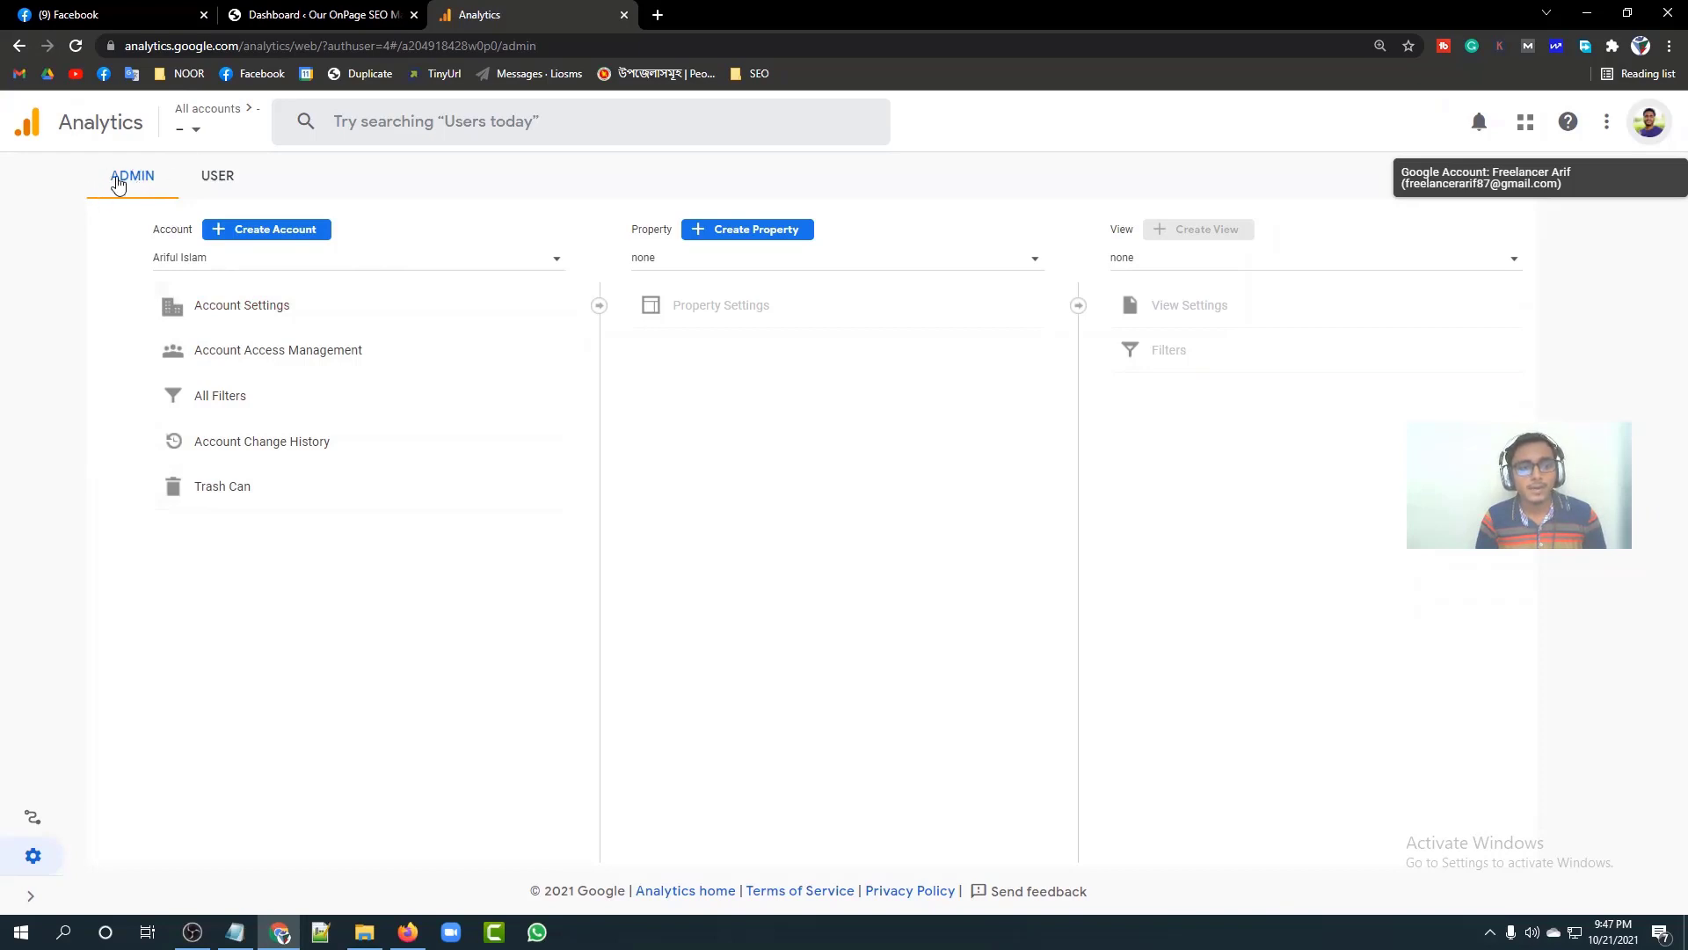
left_click(230, 186)
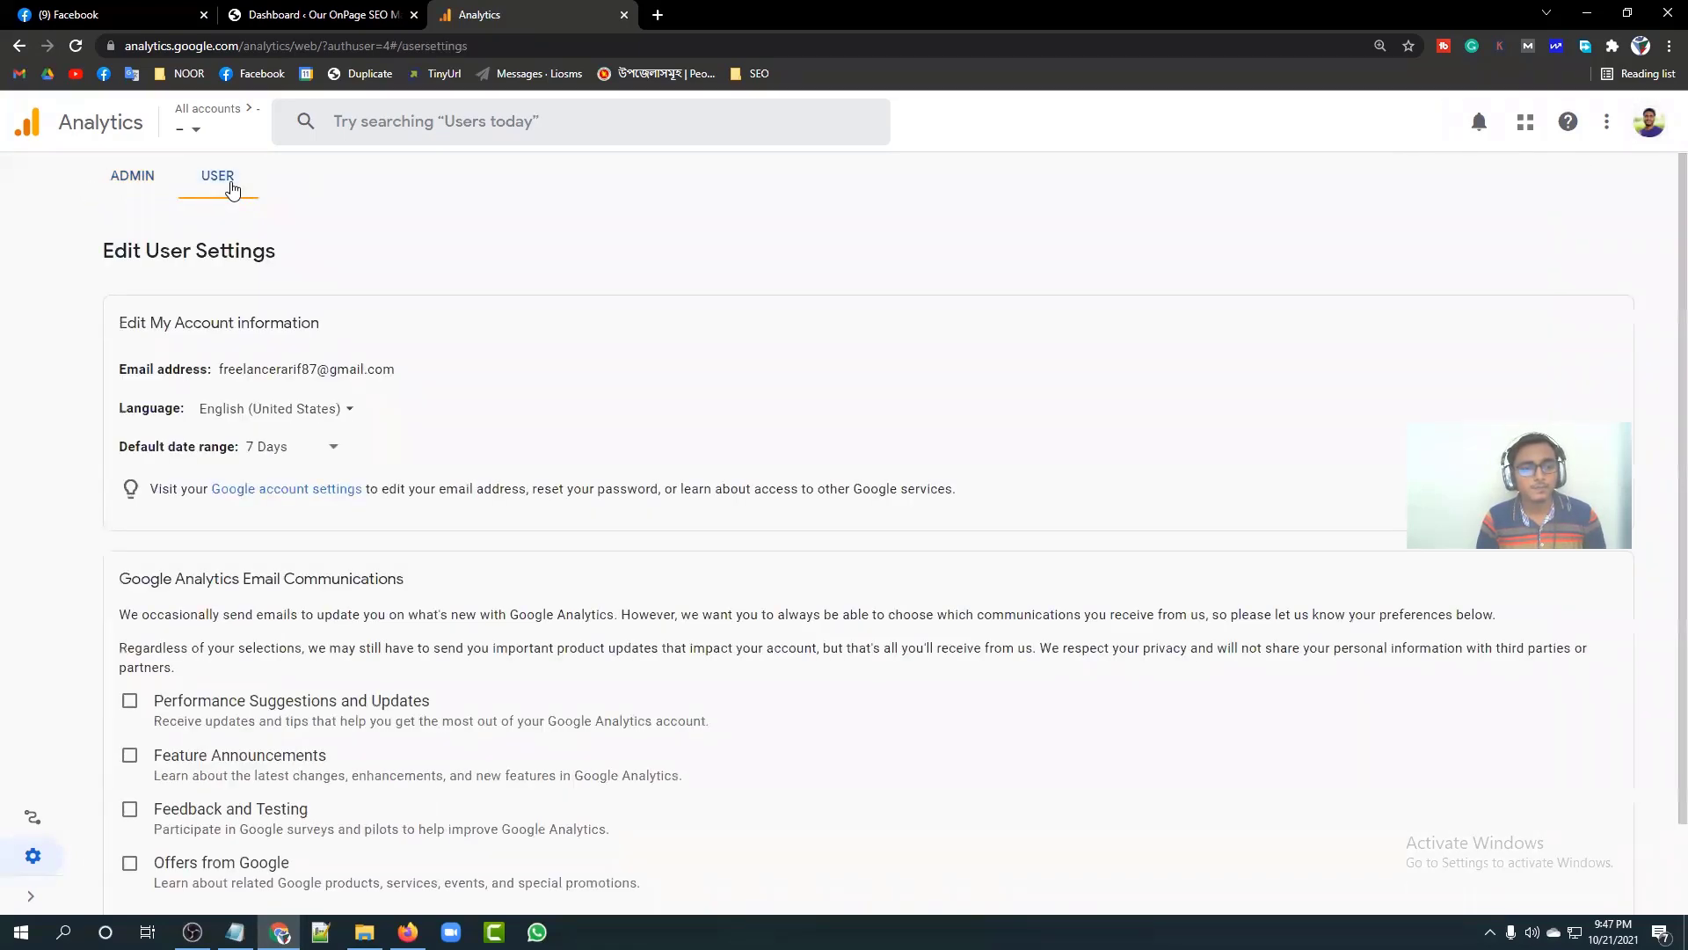
left_click(143, 177)
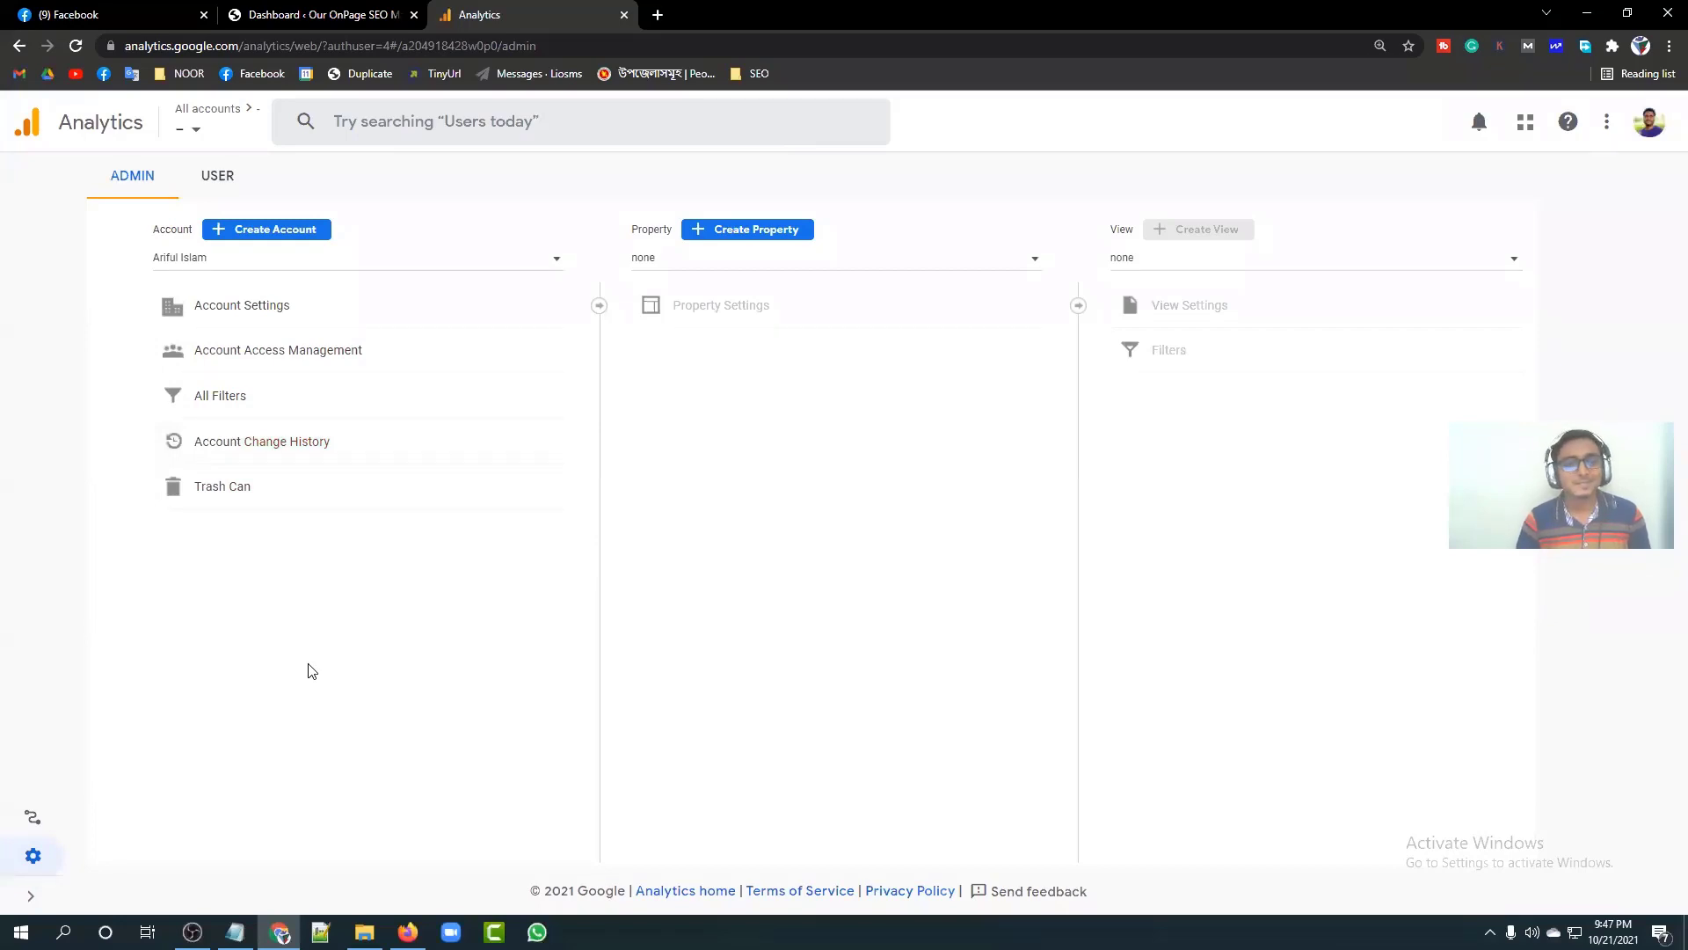
mouse_move(57, 437)
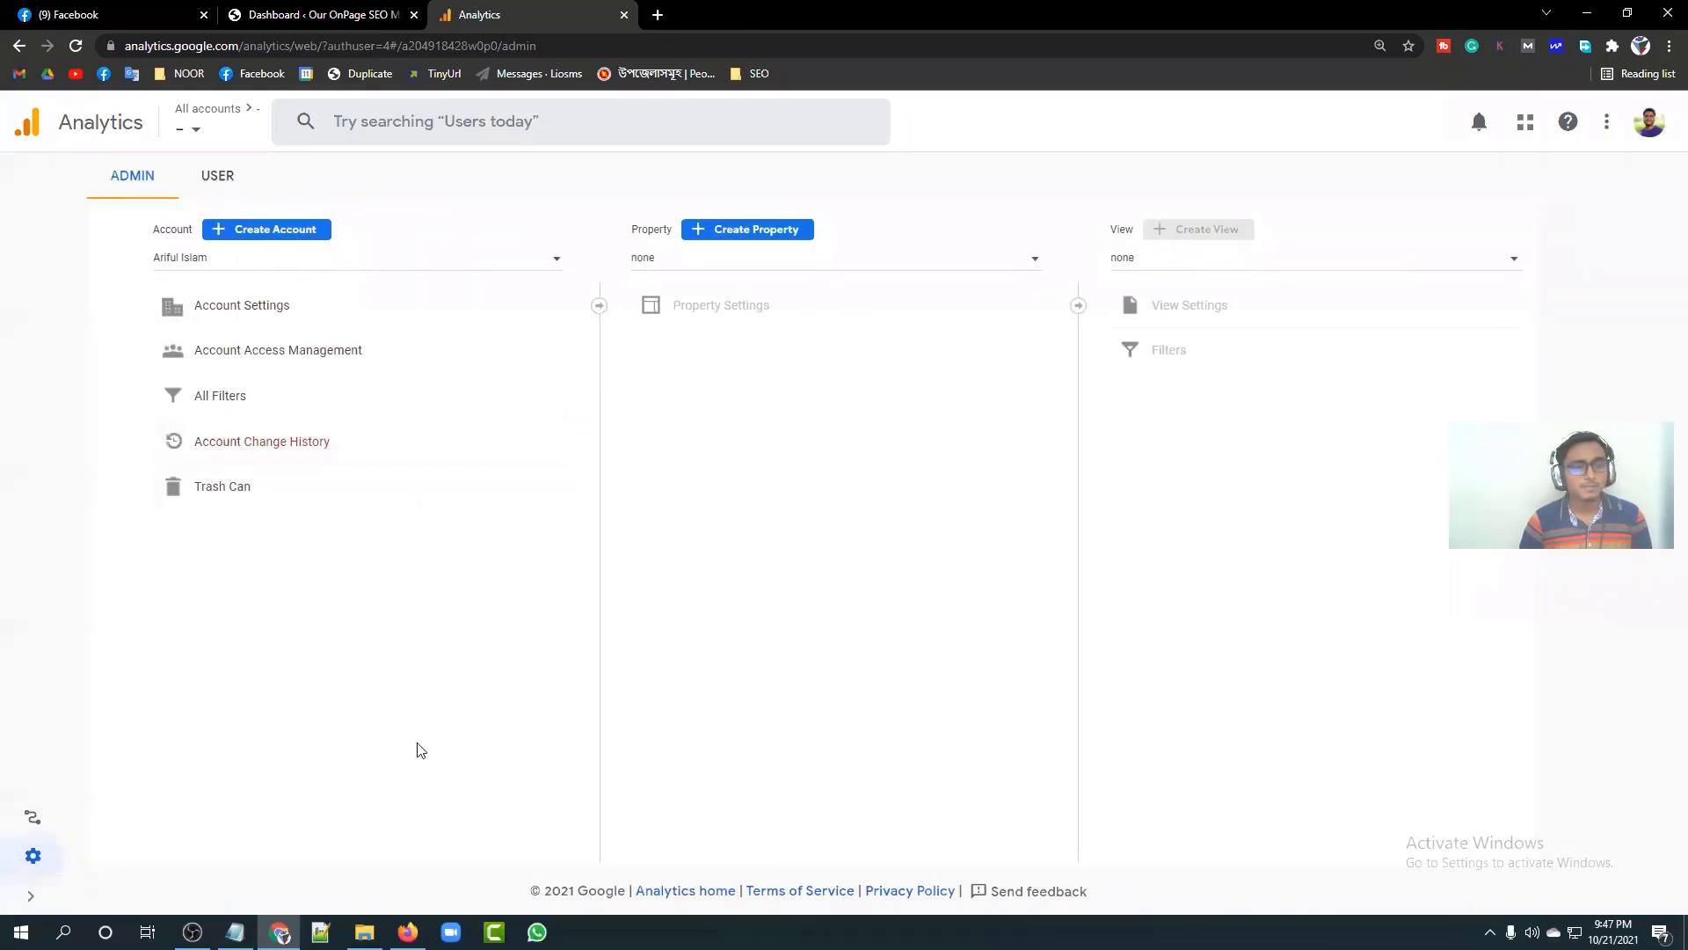
Step: Start creating a new Analytics account and name it Freelancing Station Batch 3
left_click(246, 230)
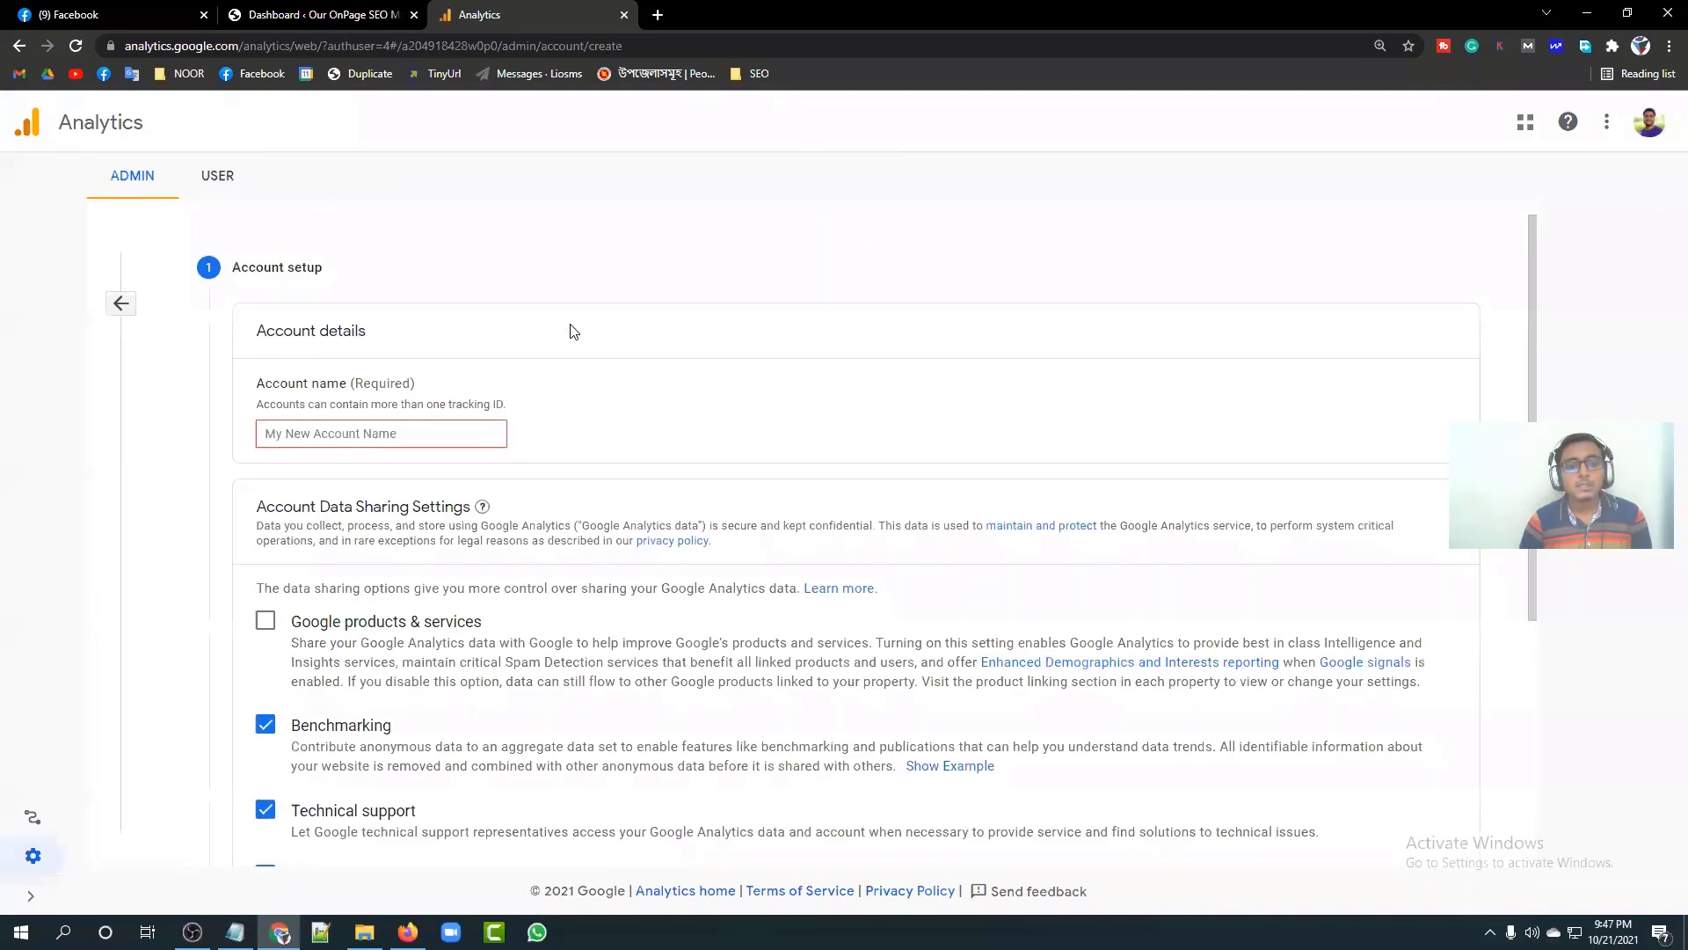
scroll(573, 340, "down", 1)
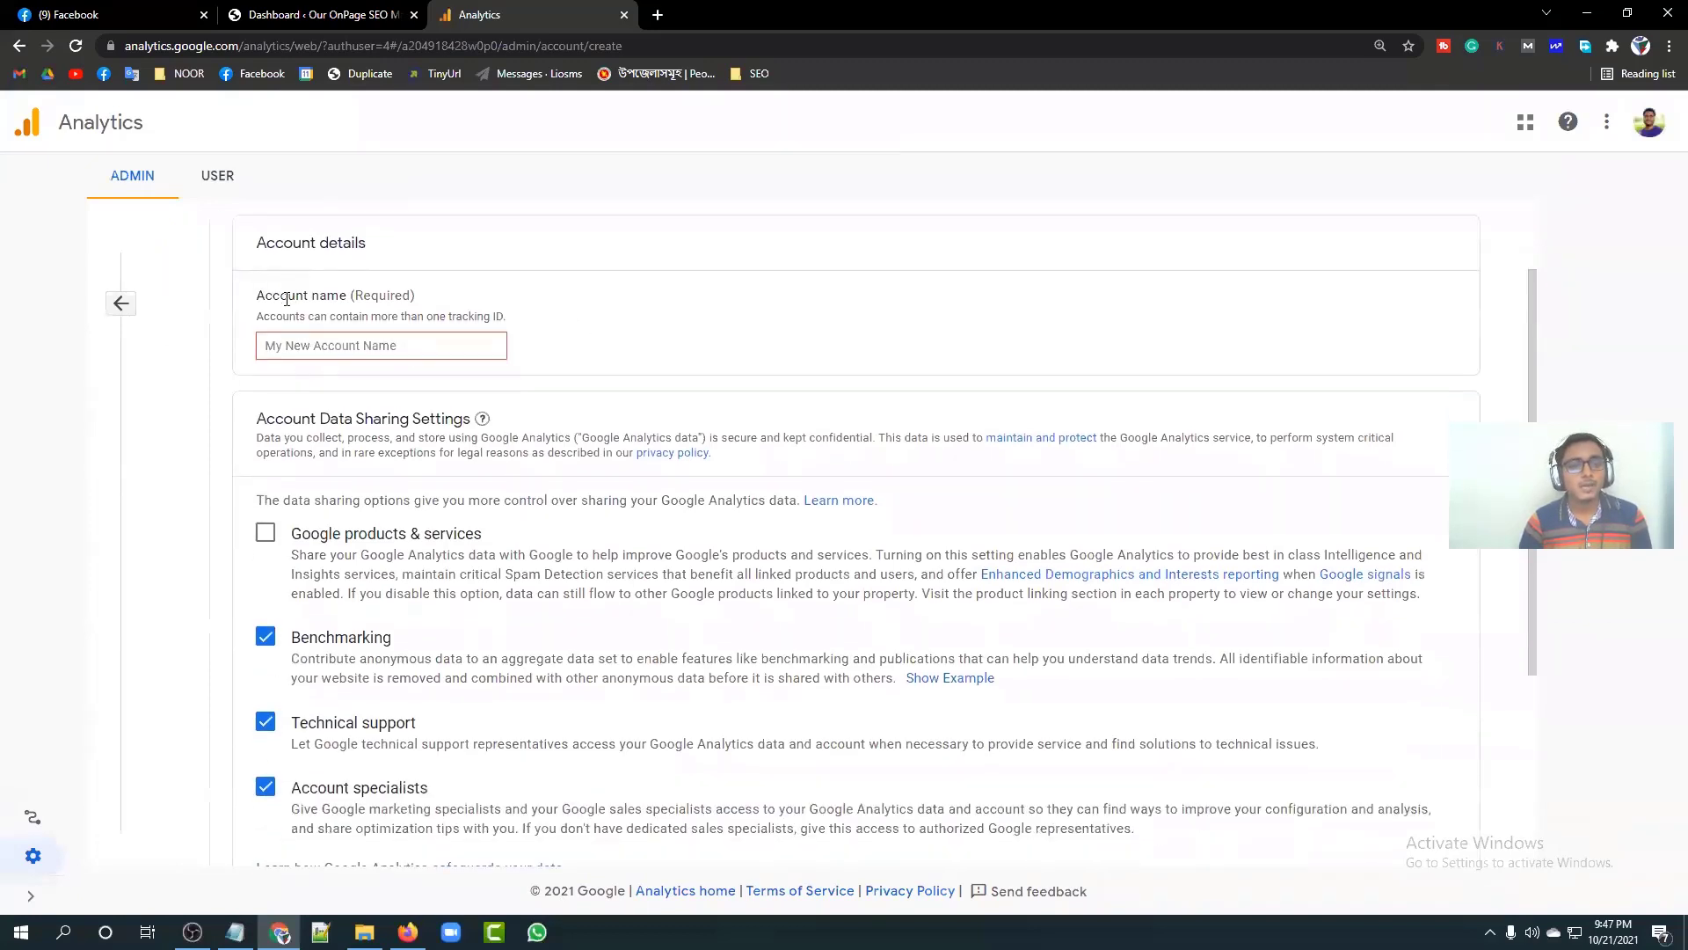
left_click(303, 351)
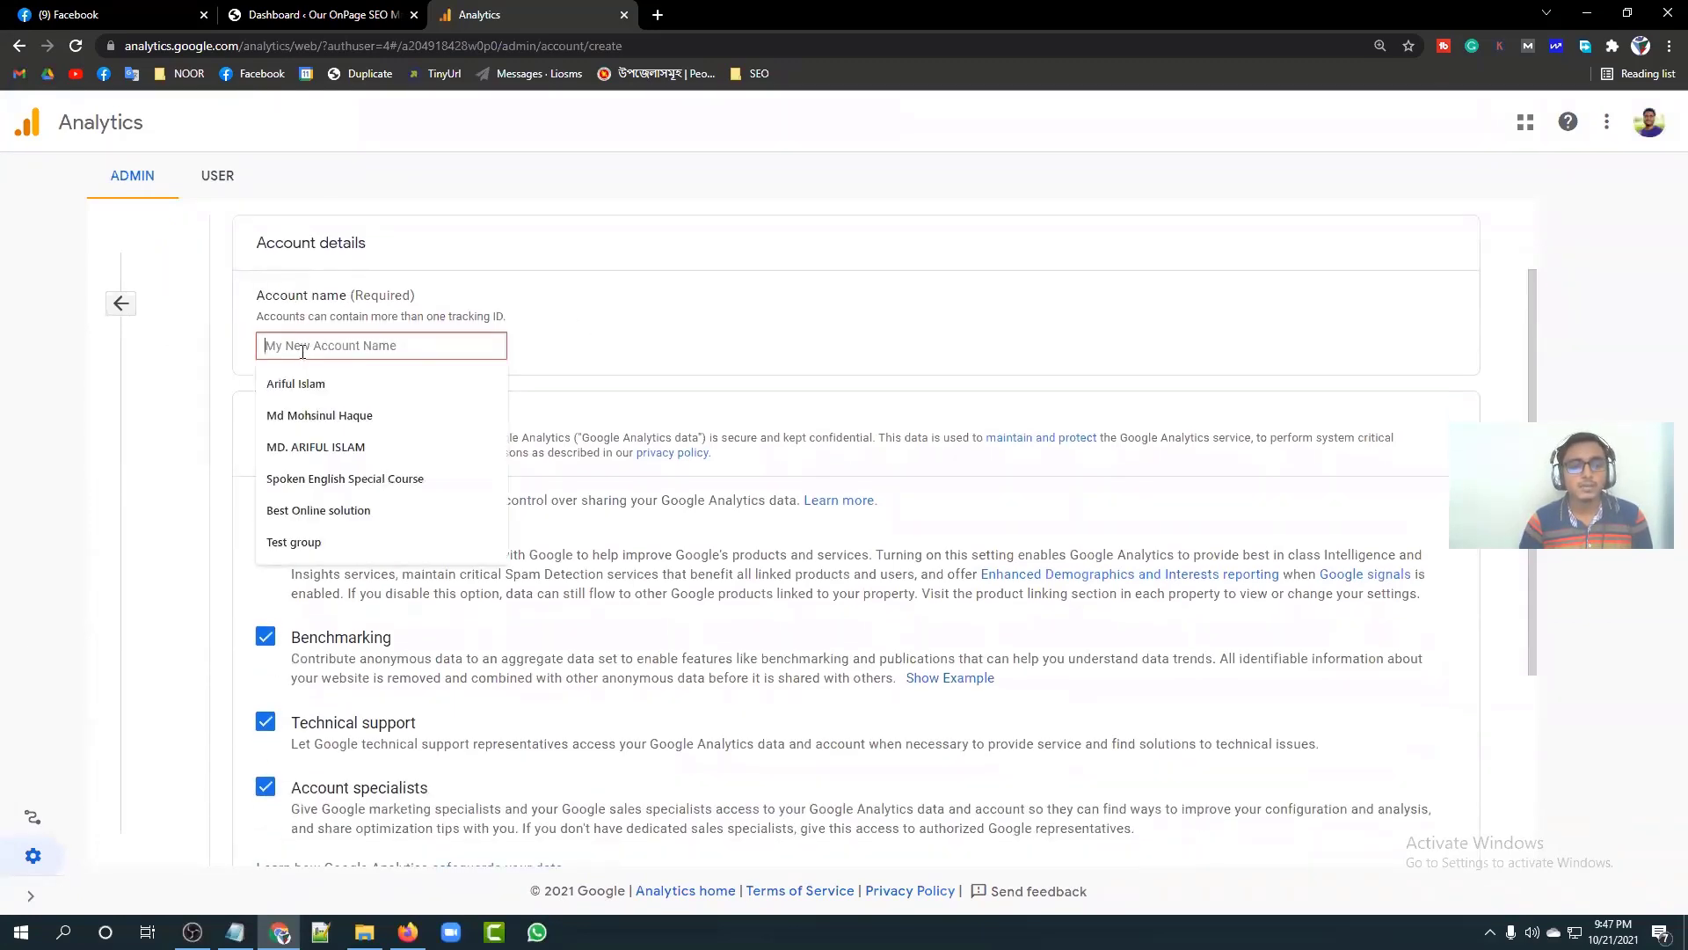
left_click(394, 345)
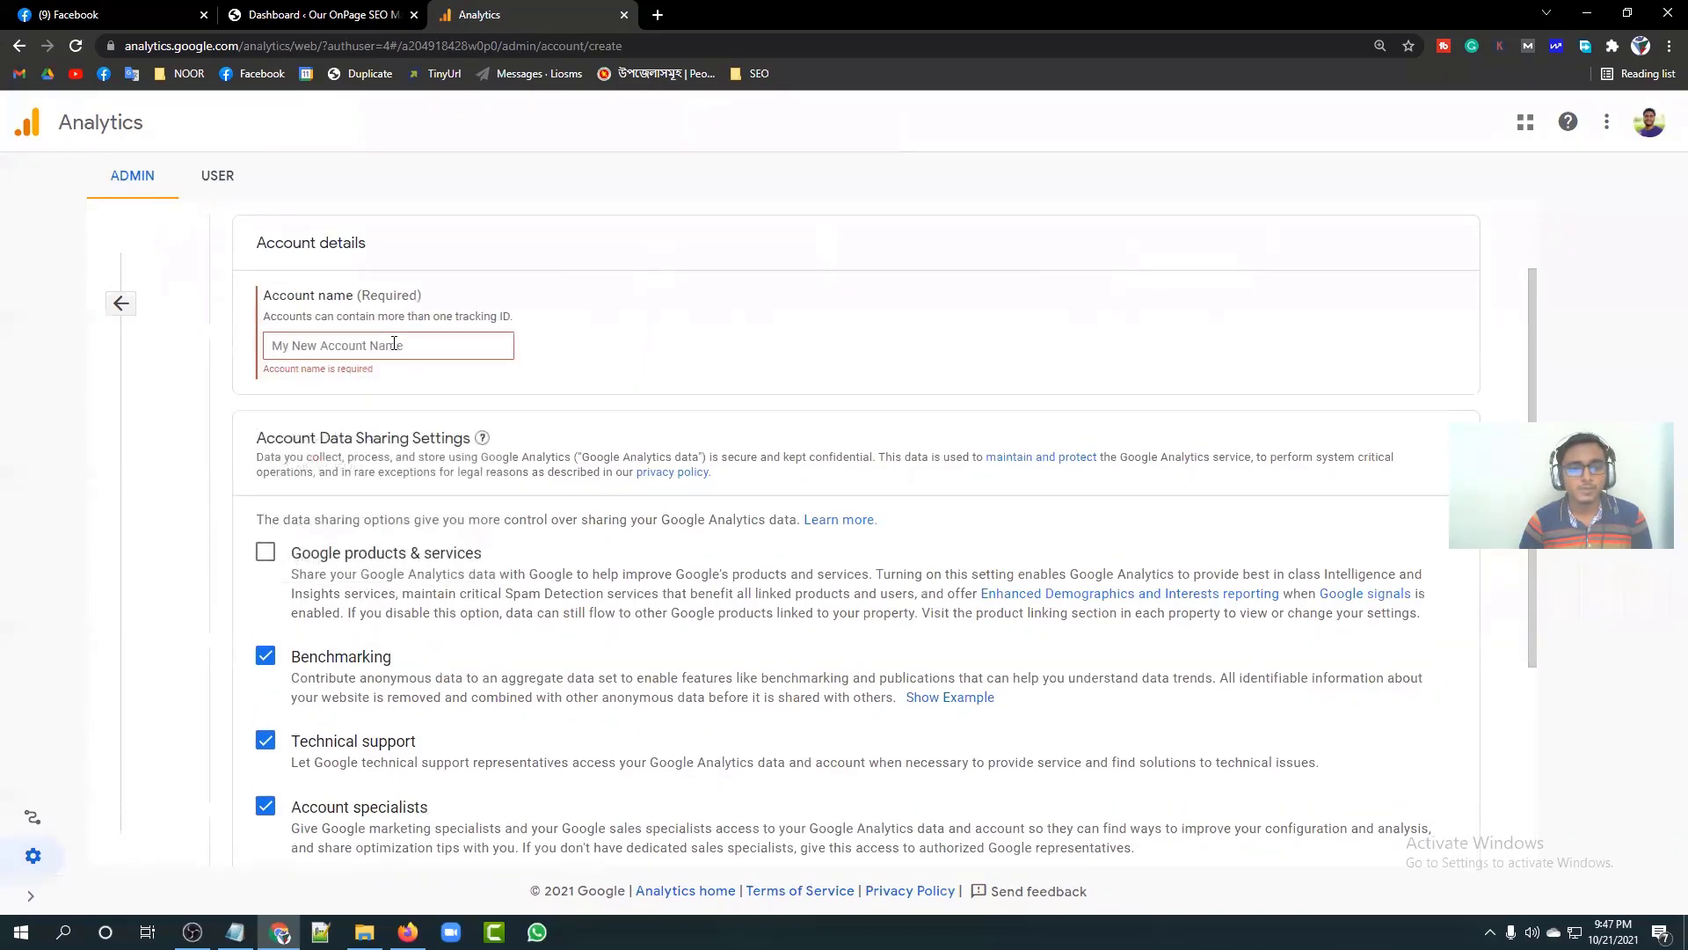
left_click(394, 344)
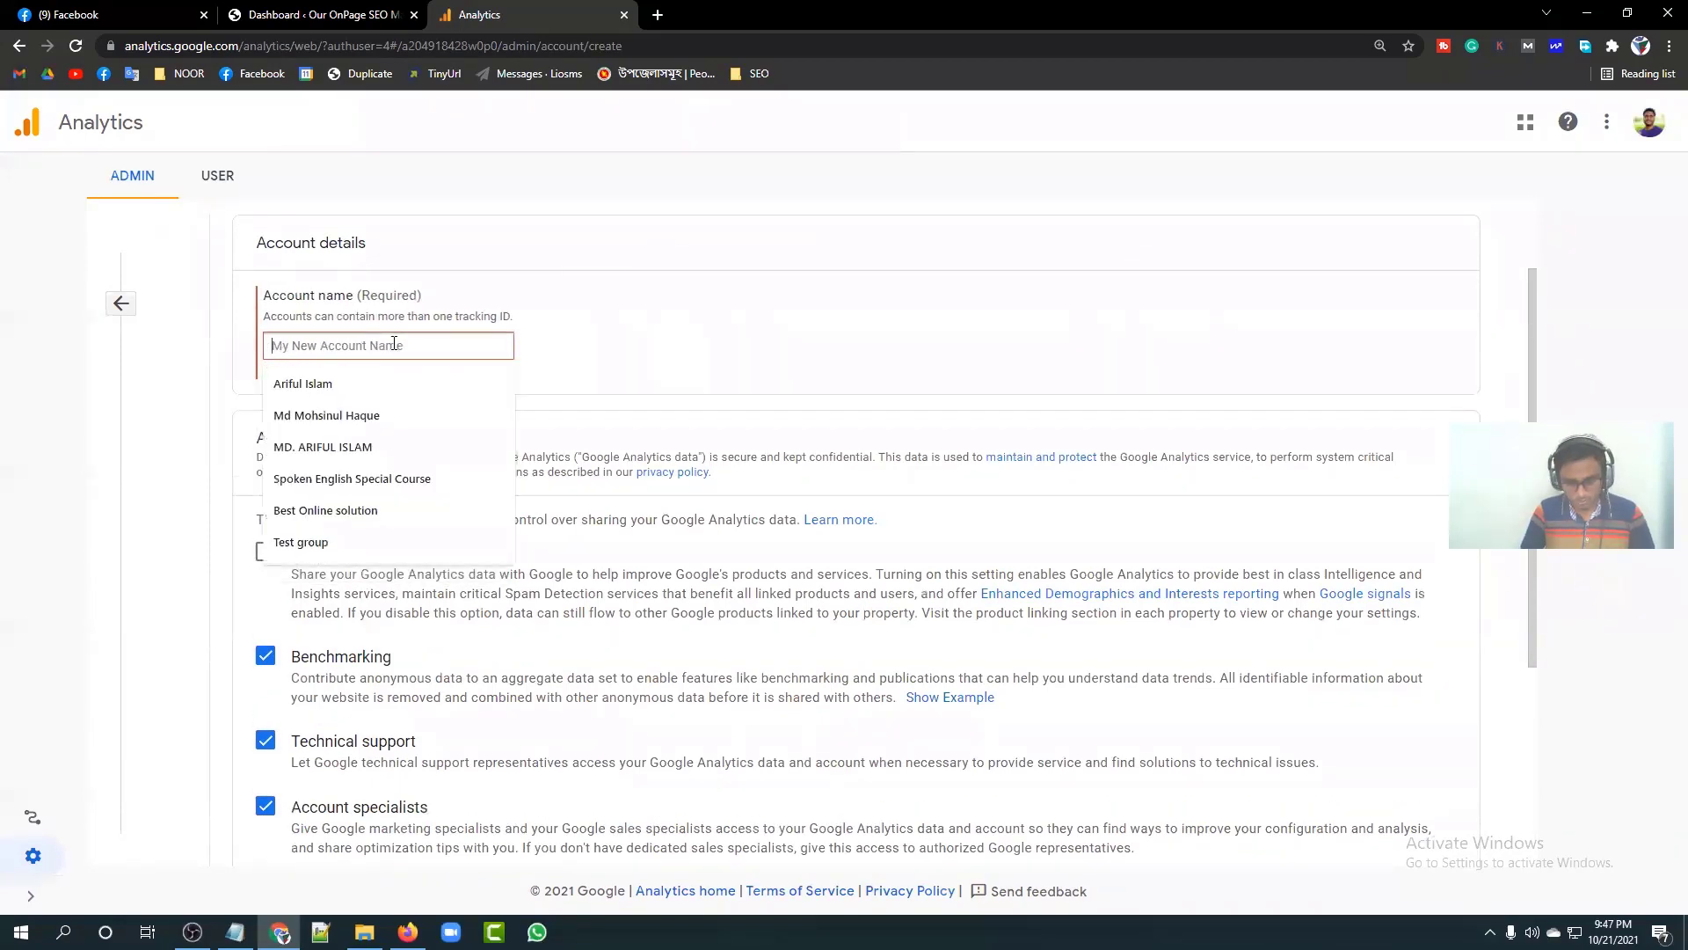
type("Freela")
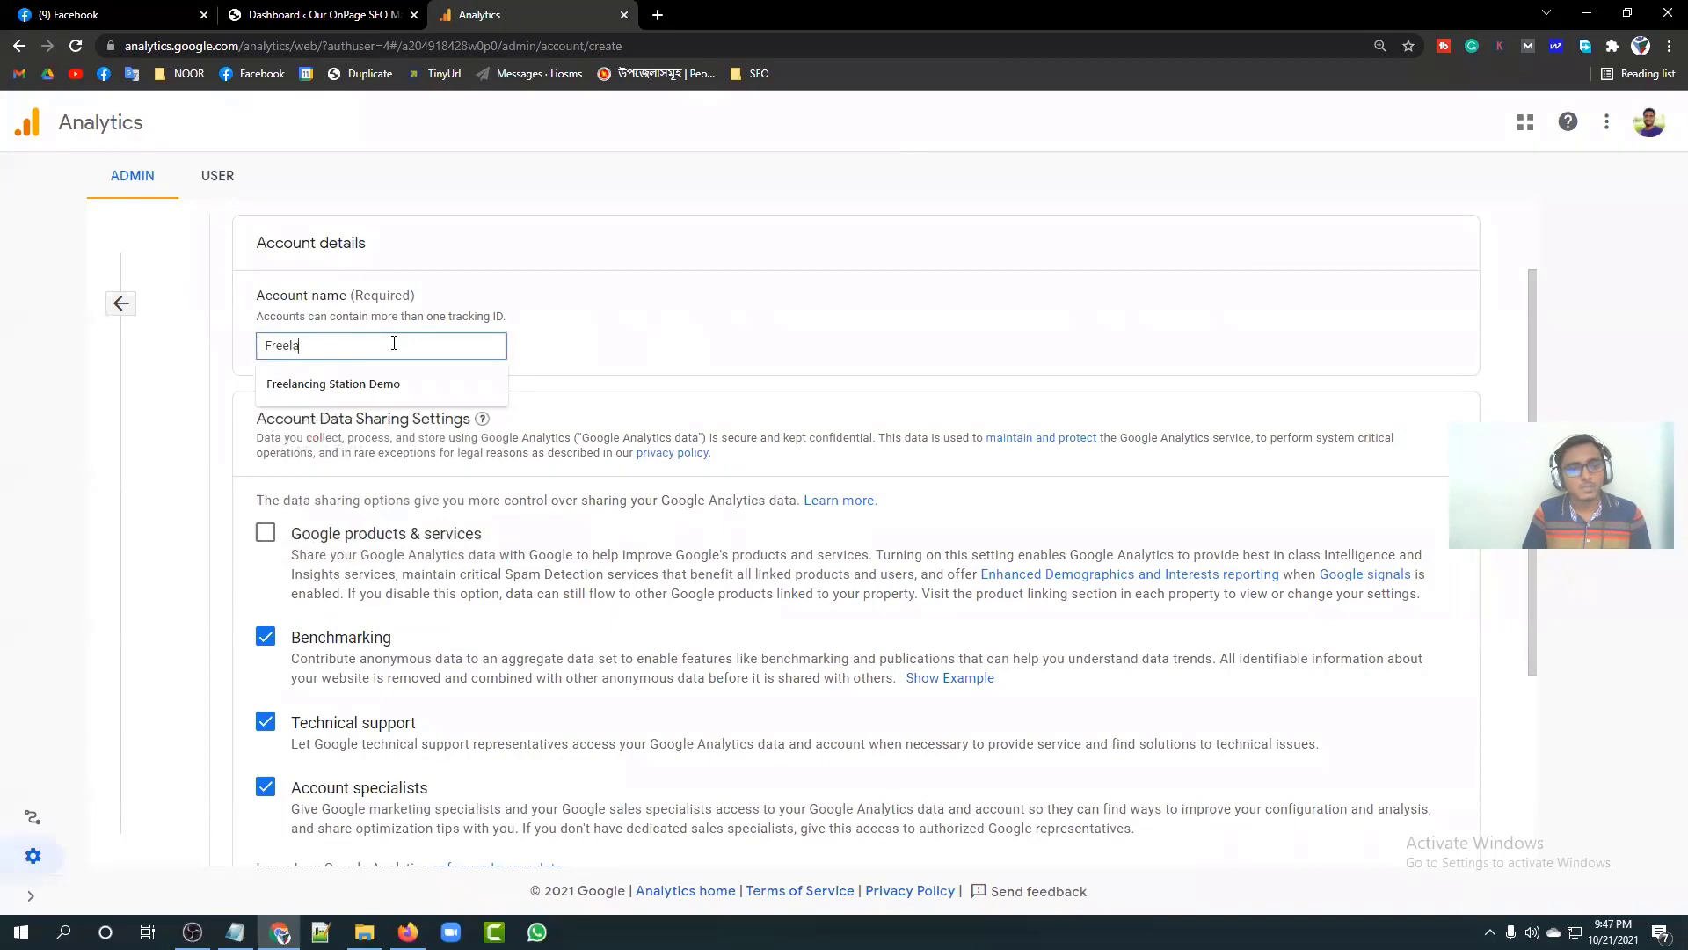
type("ncing St")
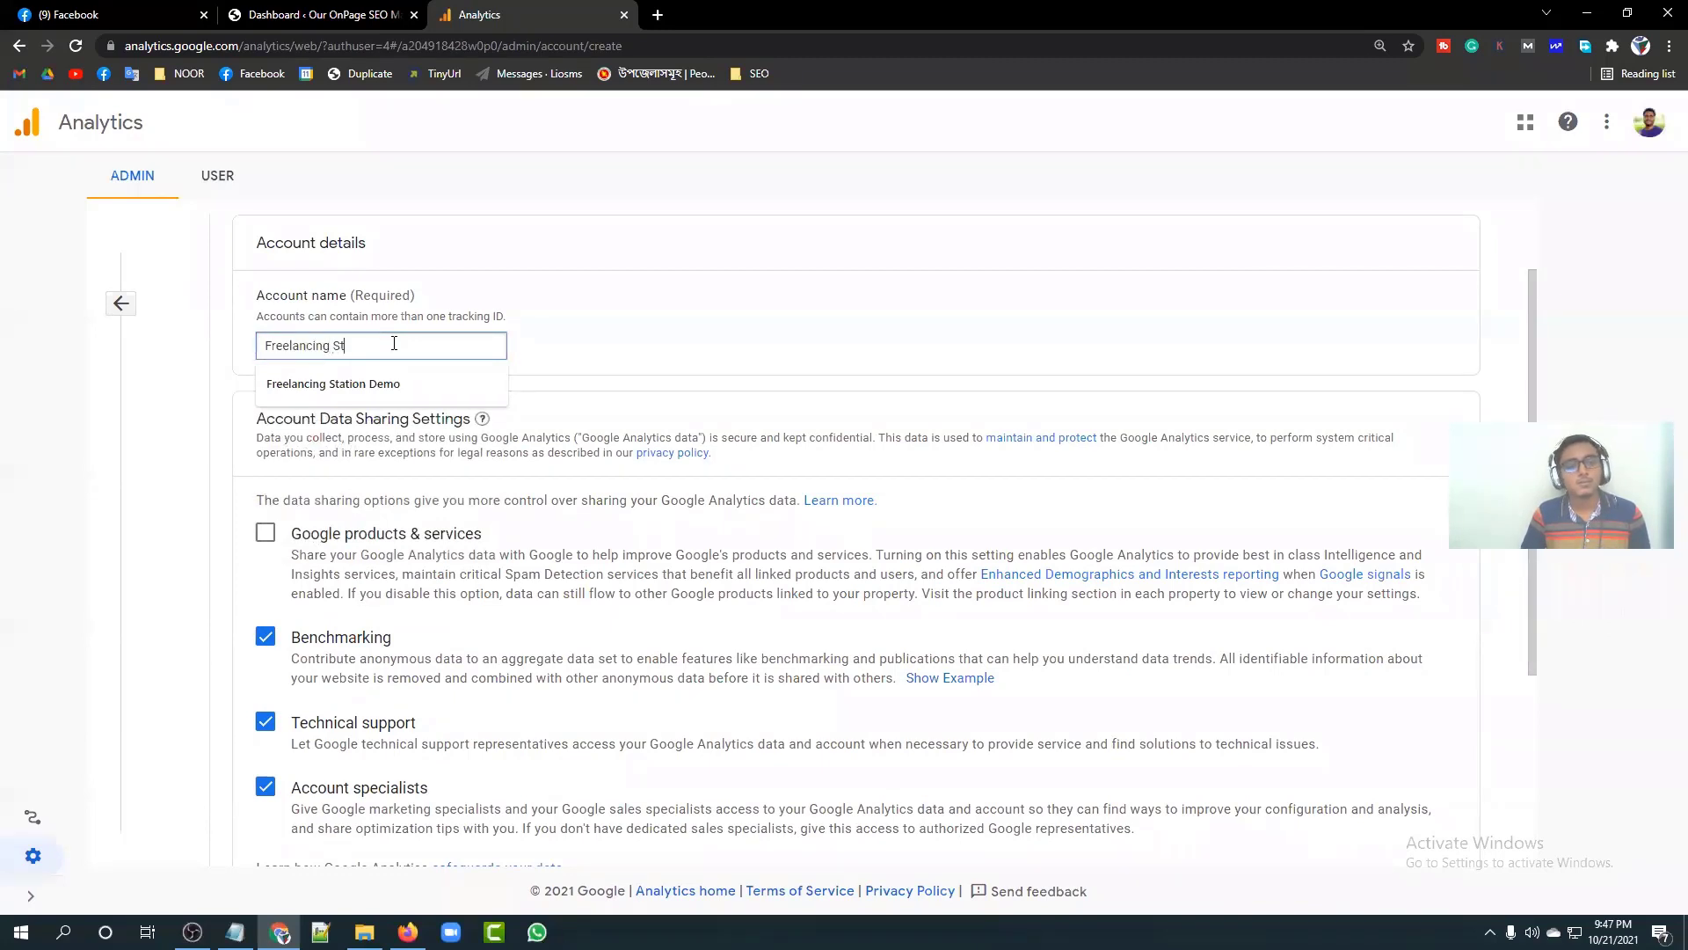
type("ation")
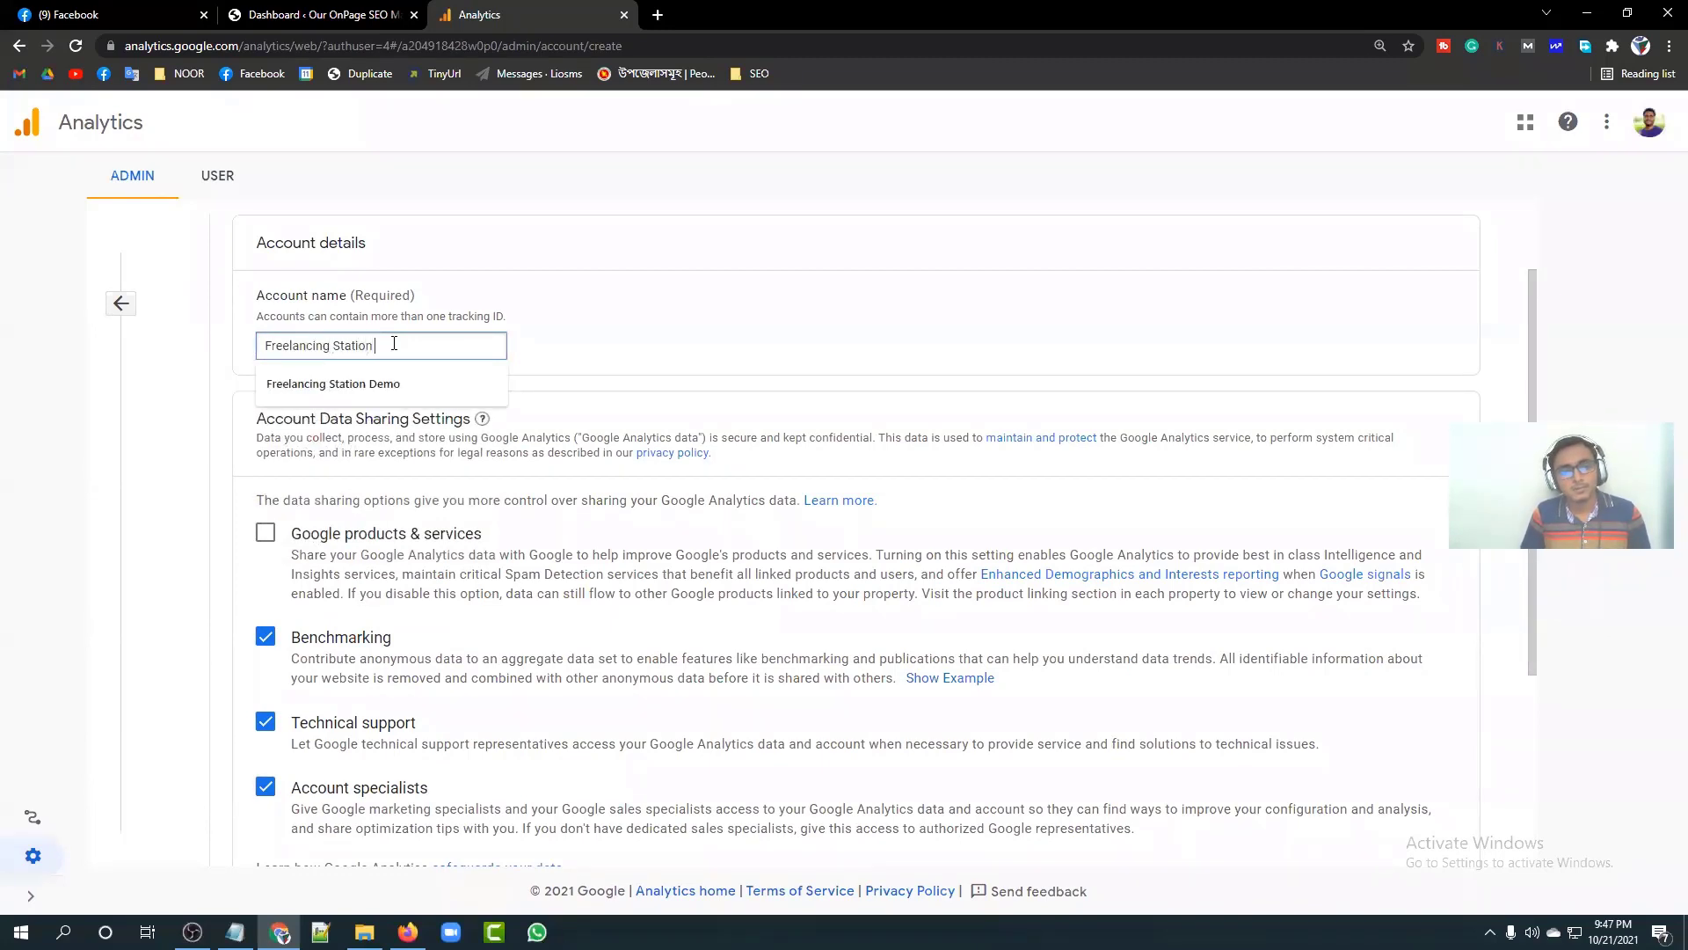
type(" Ban")
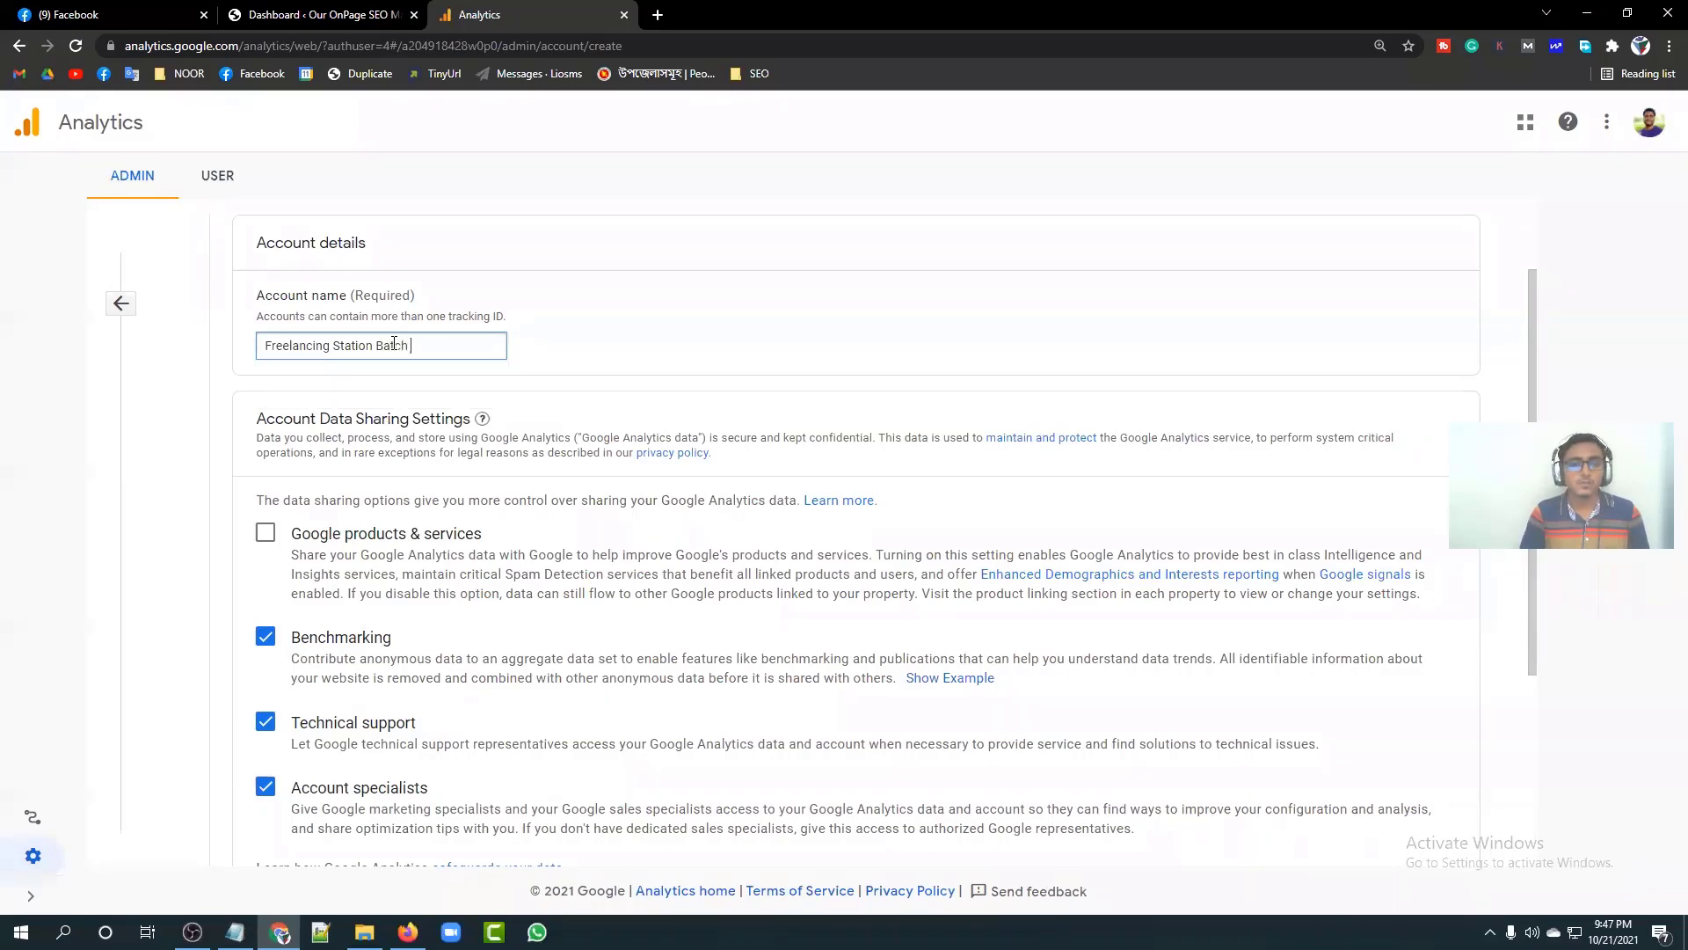
left_click(699, 334)
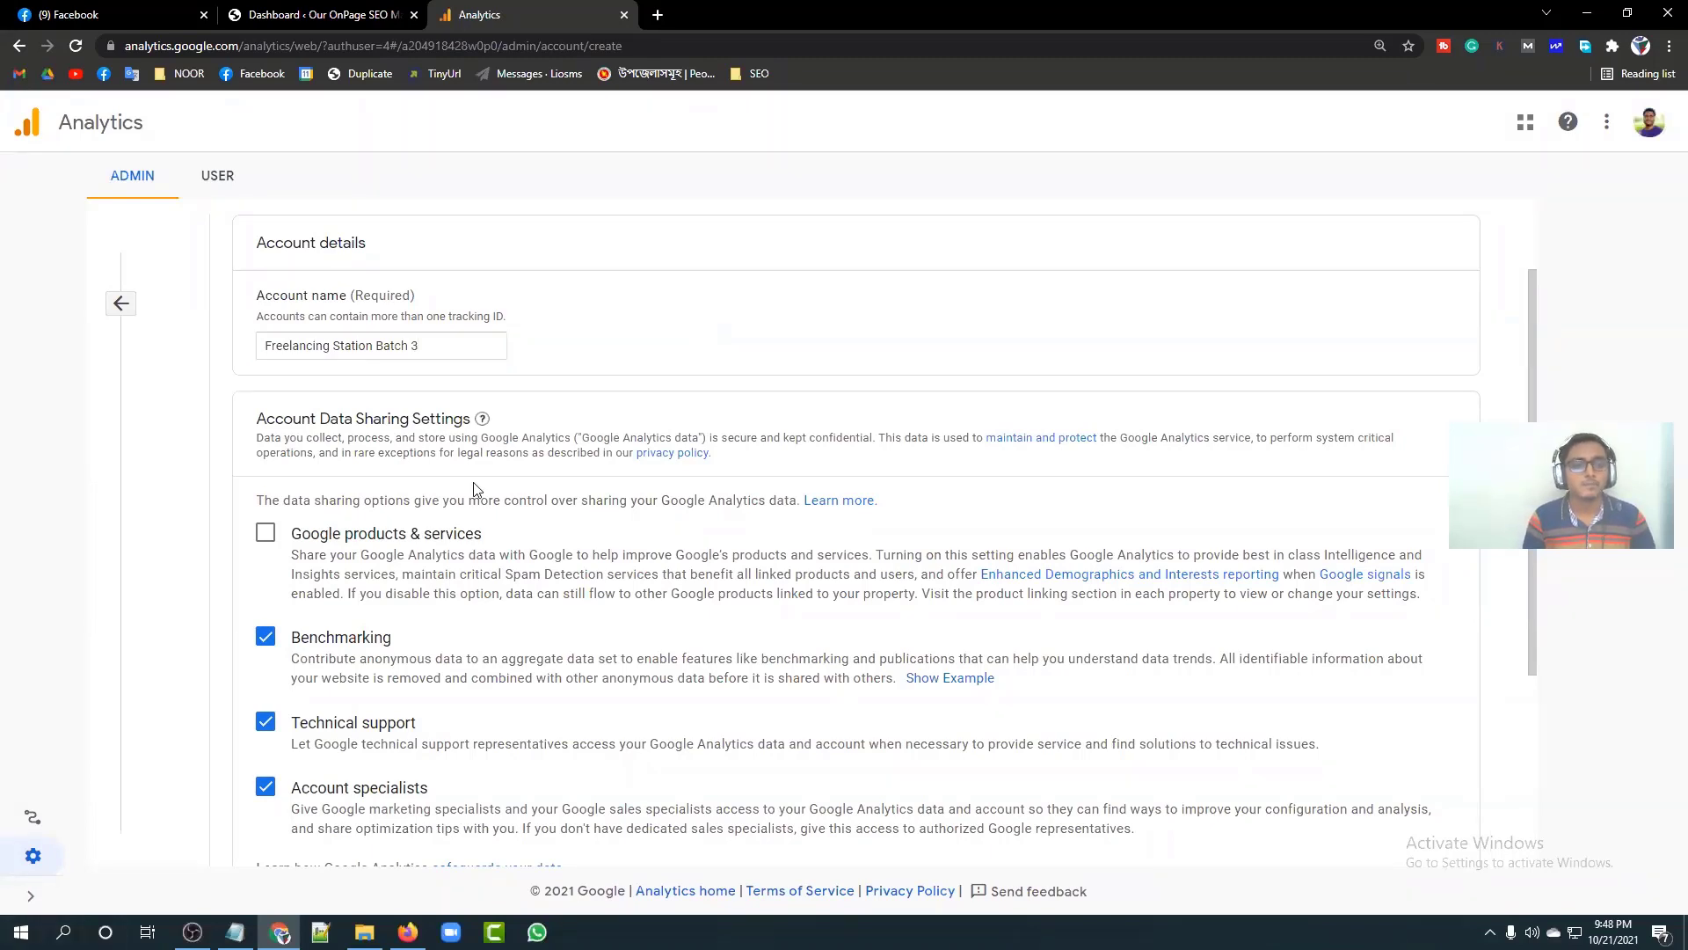
scroll(360, 452, "down", 1)
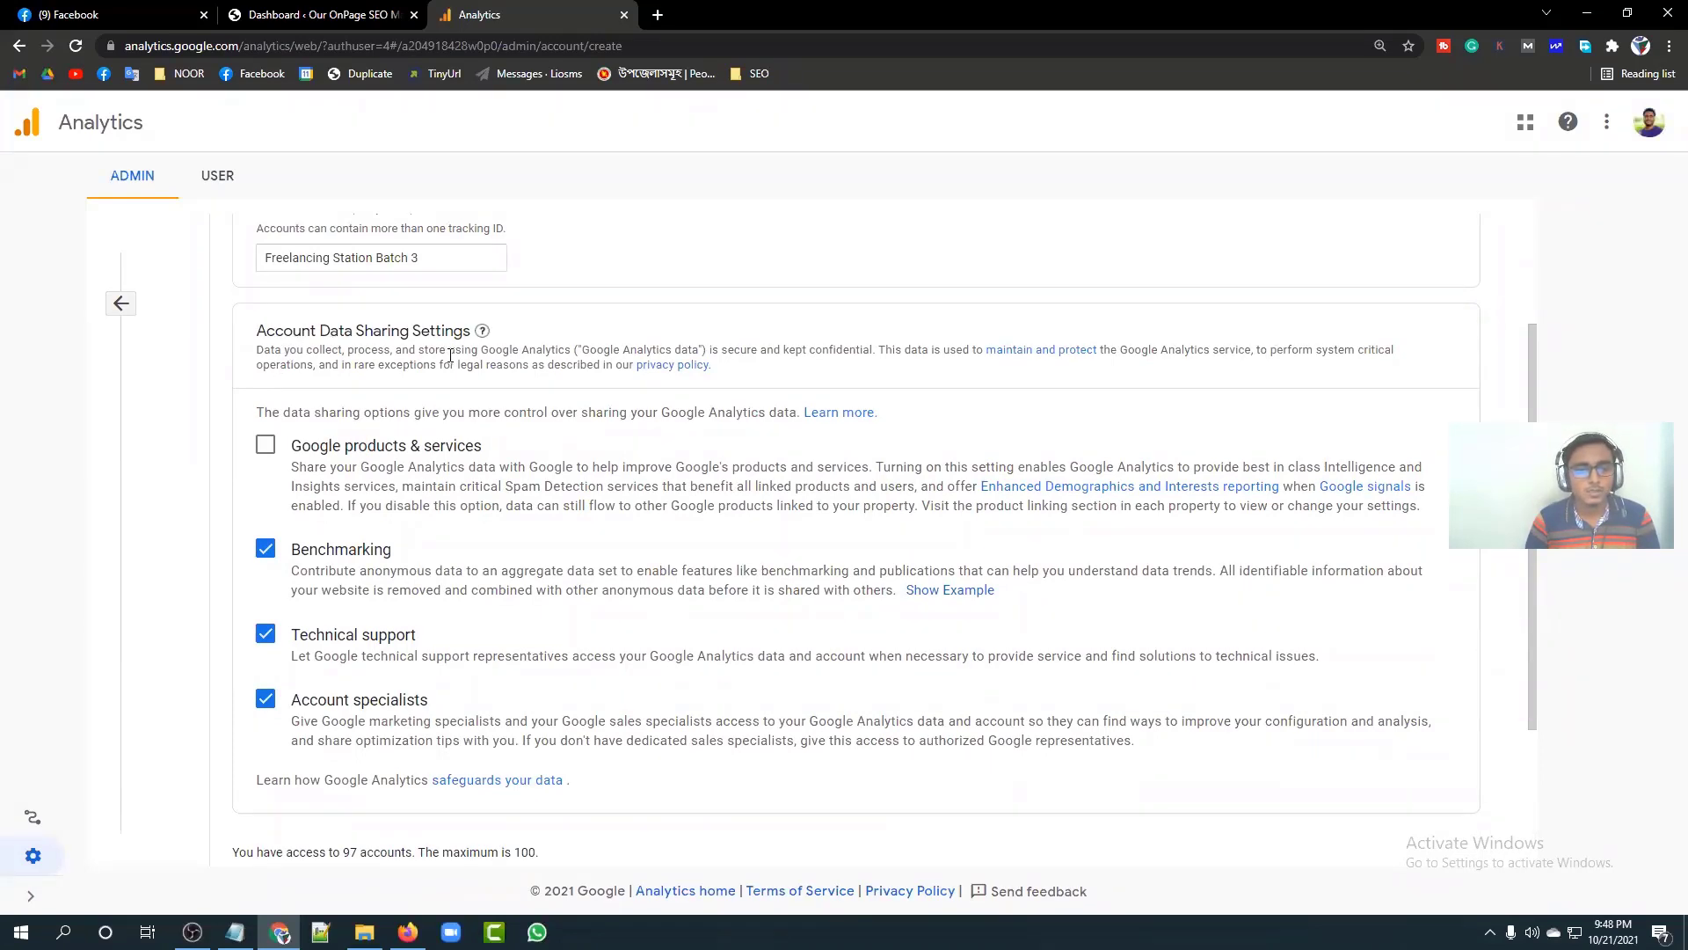
scroll(450, 355, "down", 1)
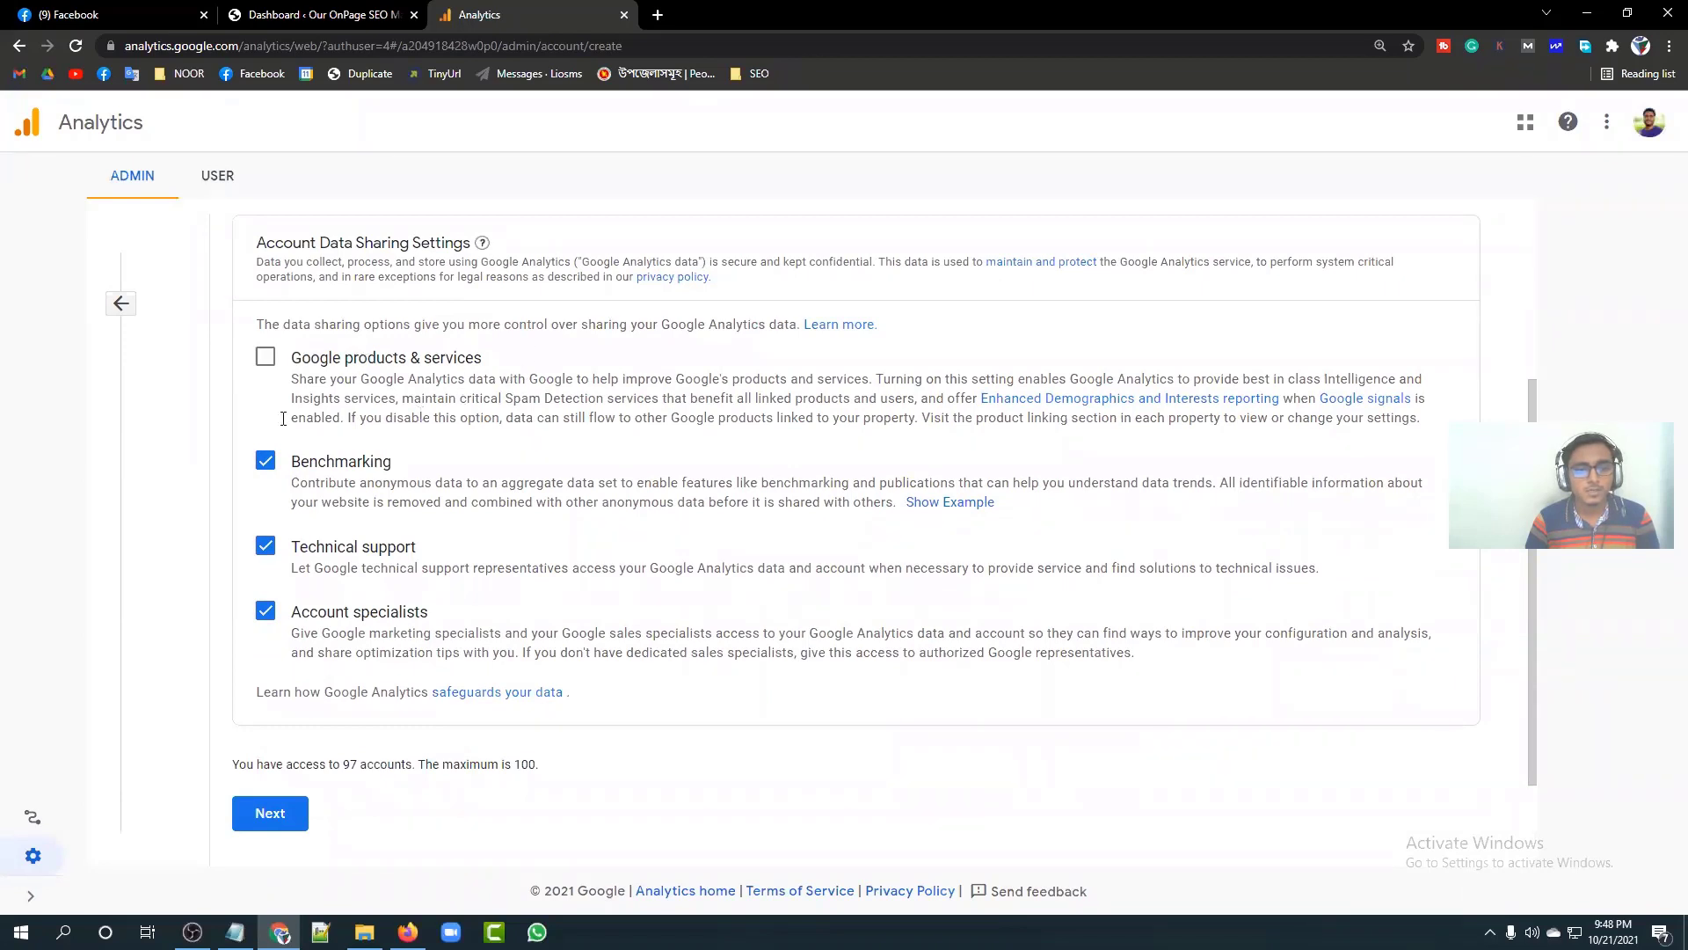
scroll(438, 424, "down", 1)
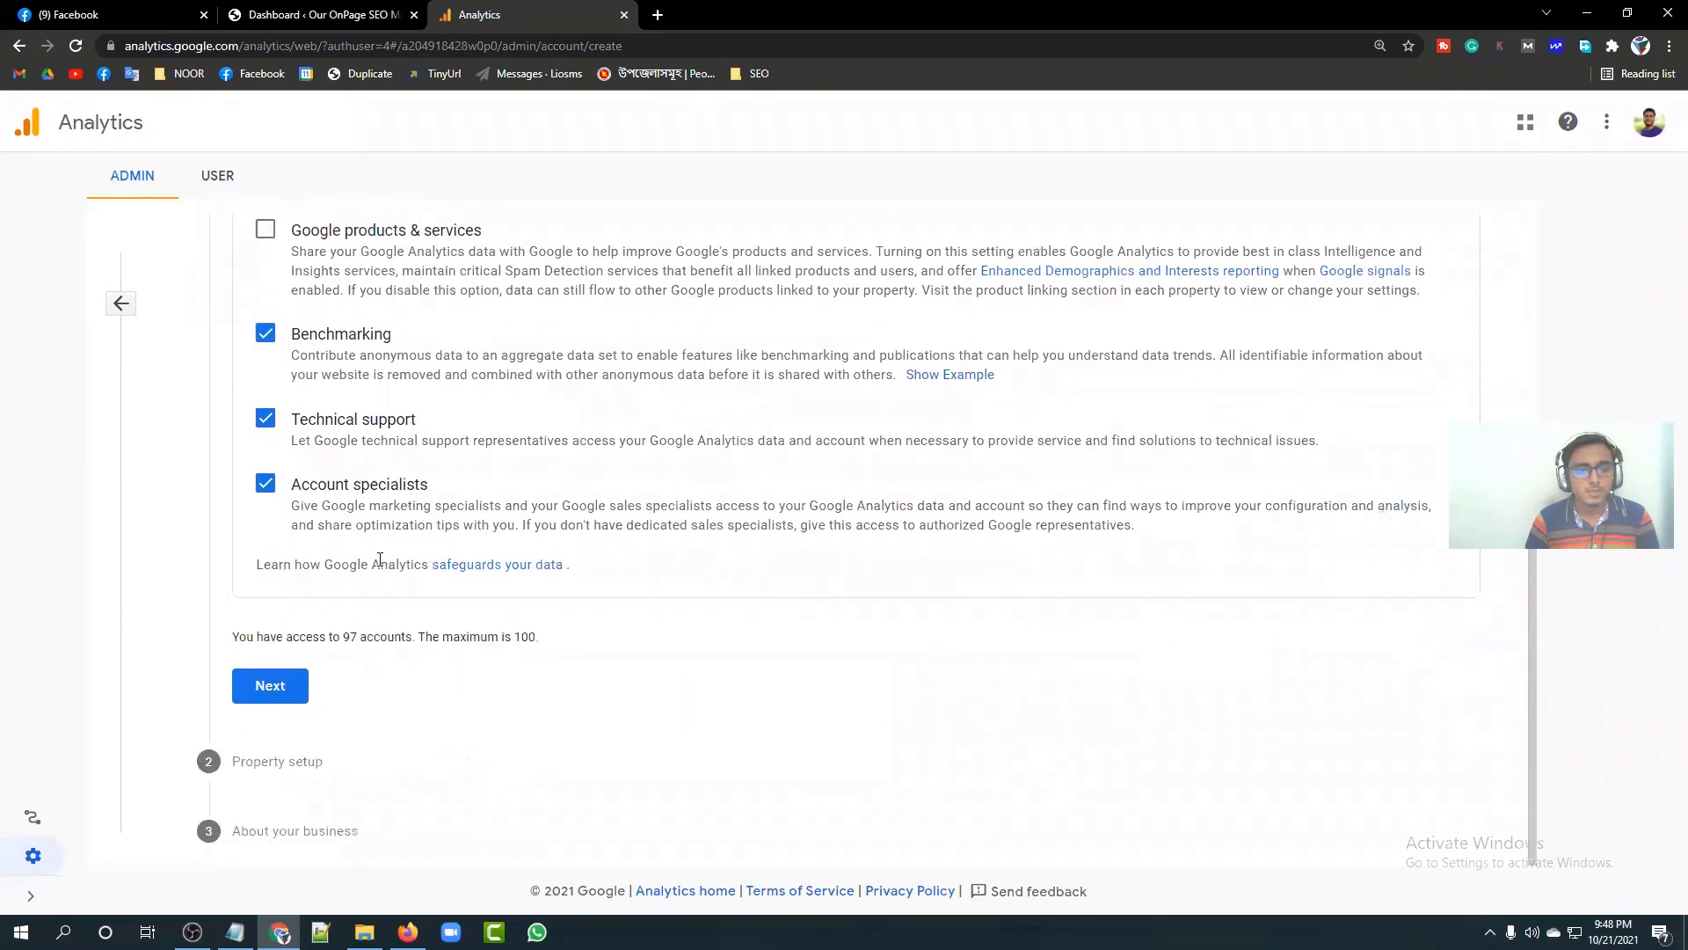
left_click(273, 234)
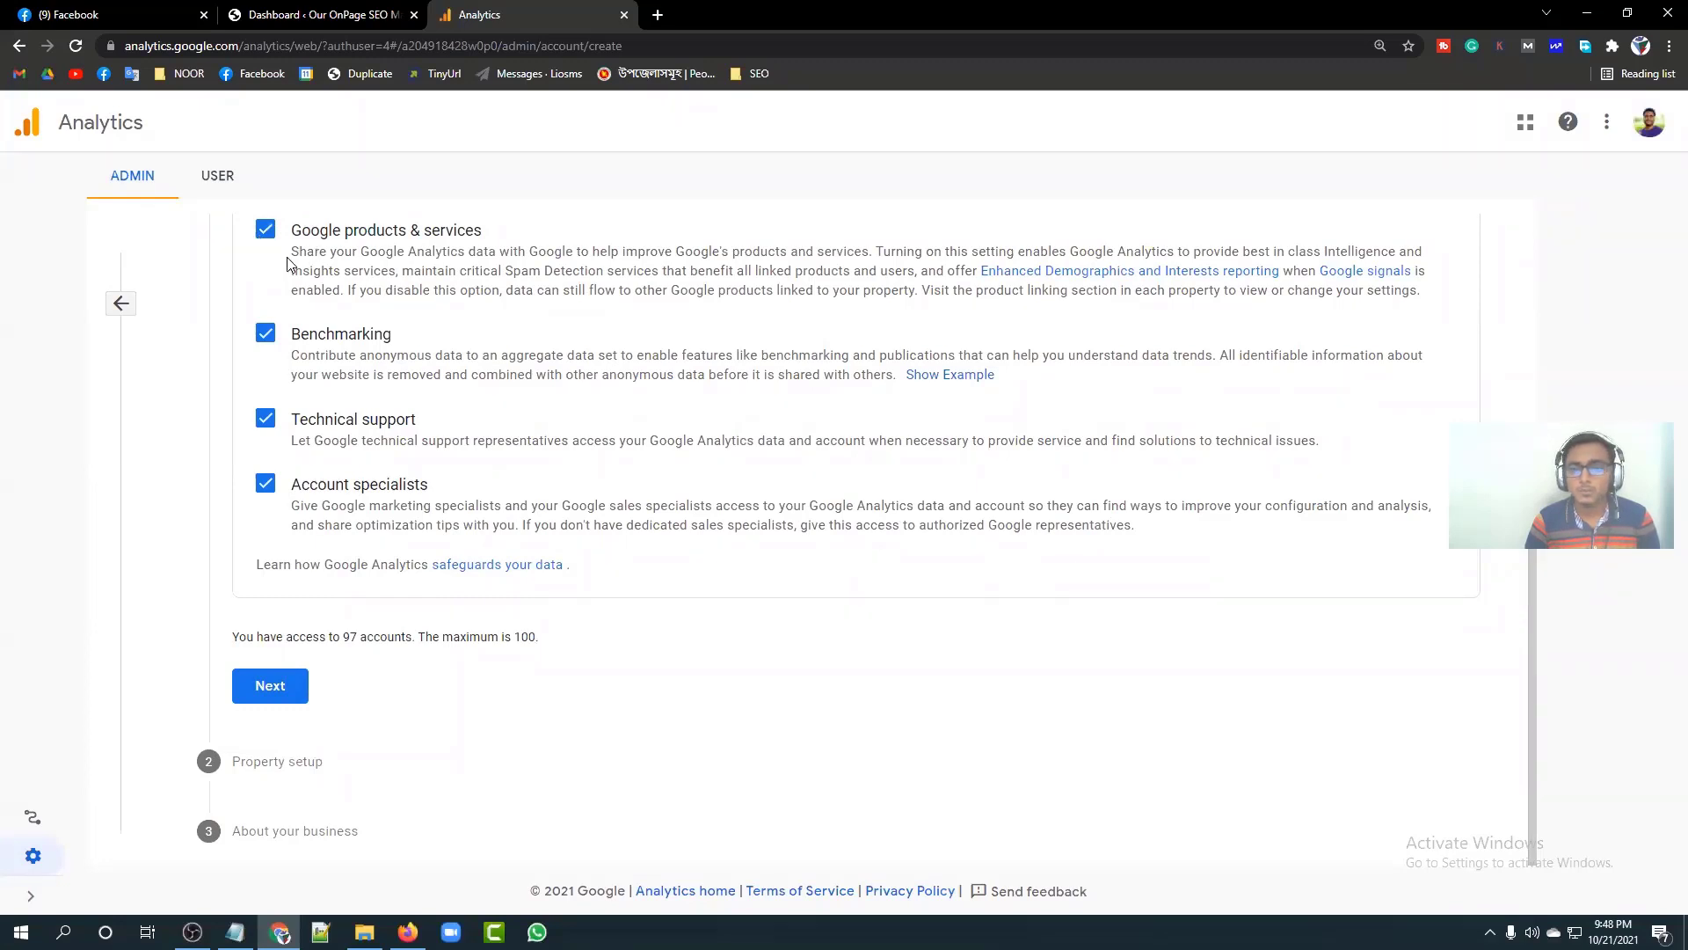
left_click_drag(293, 255, 579, 253)
left_click(578, 253)
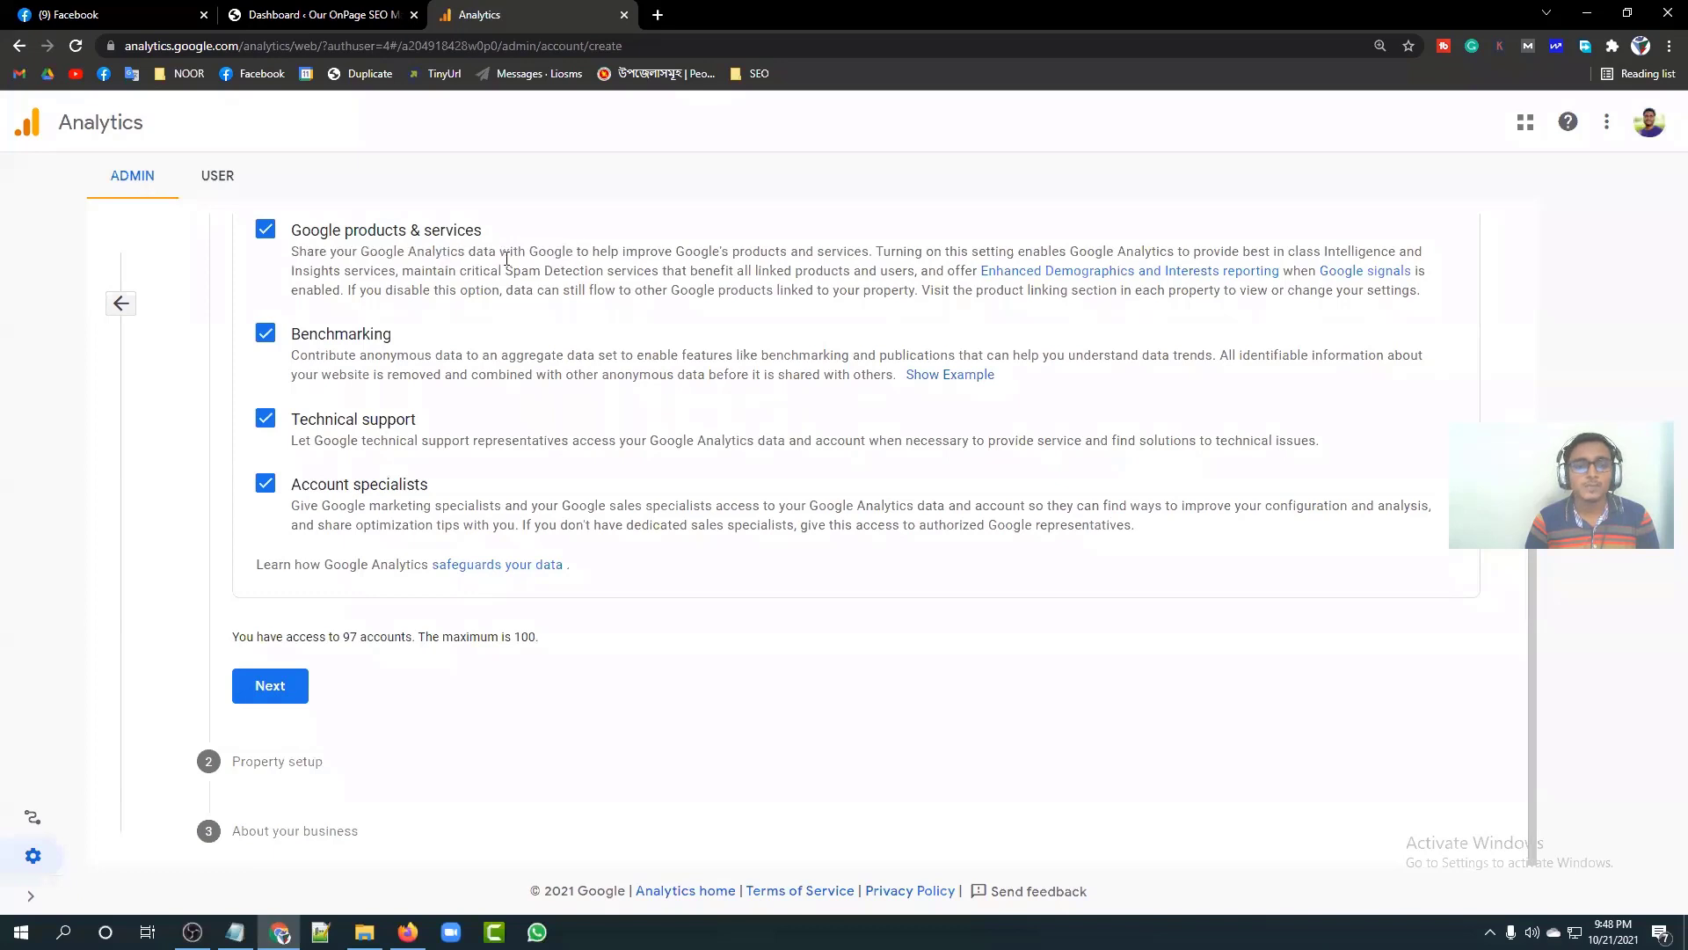
left_click(264, 229)
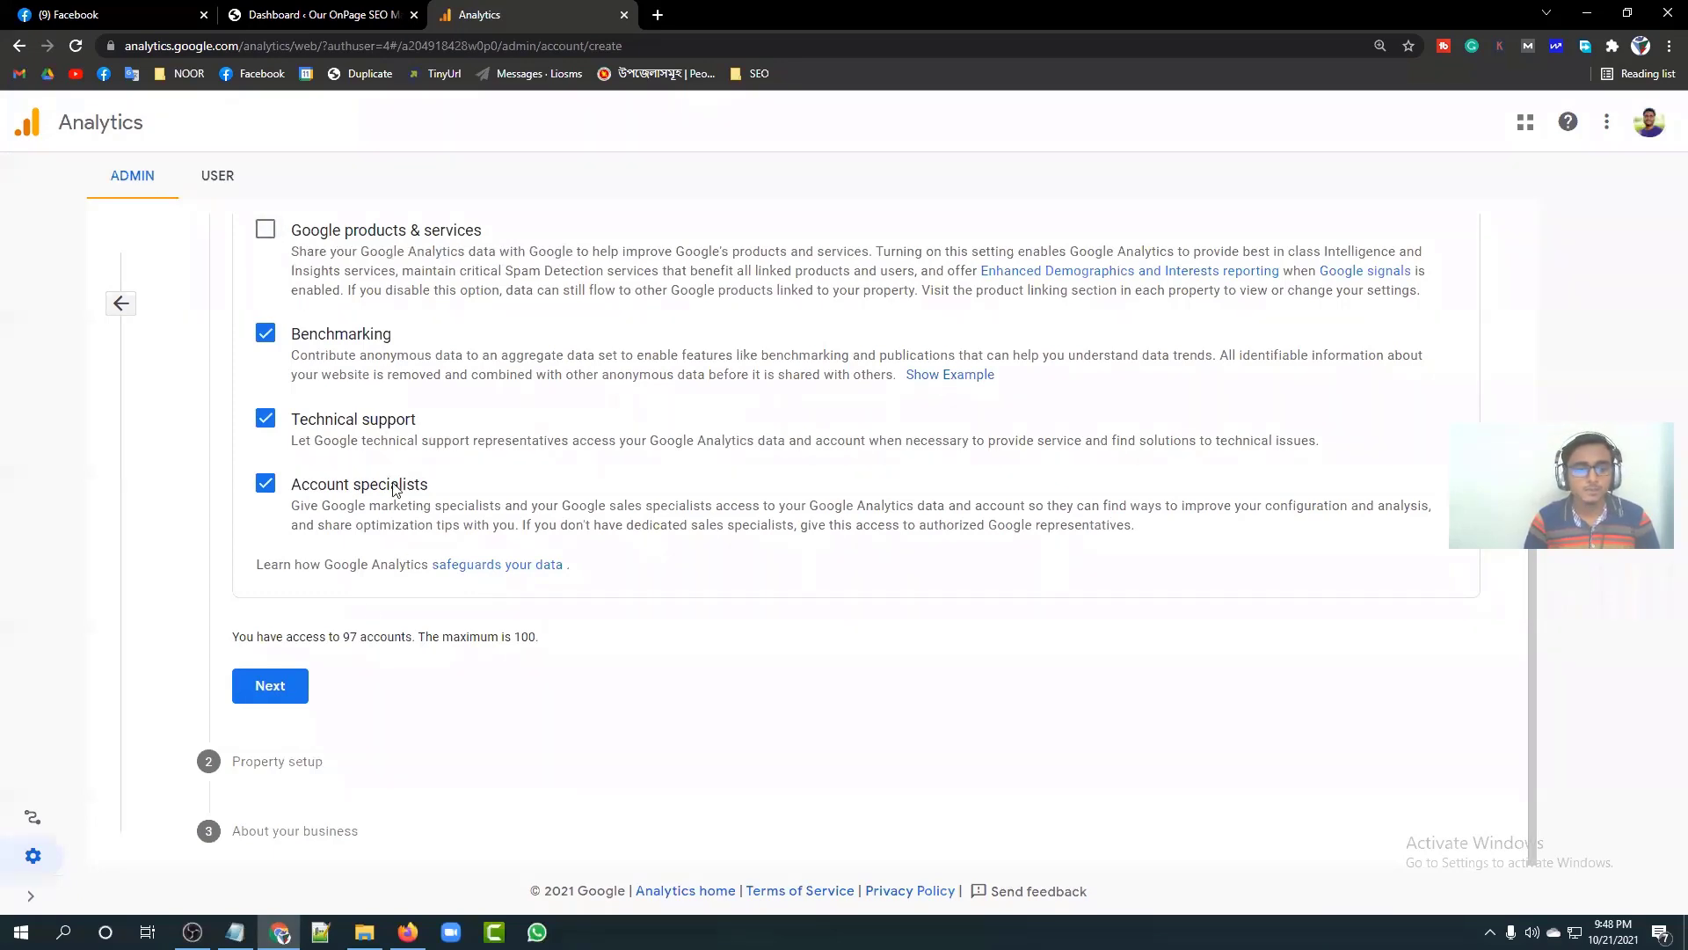
Step: Continue to the property setup, naming the property Freelancing Station with Bangladesh as the reporting time zone
left_click(306, 687)
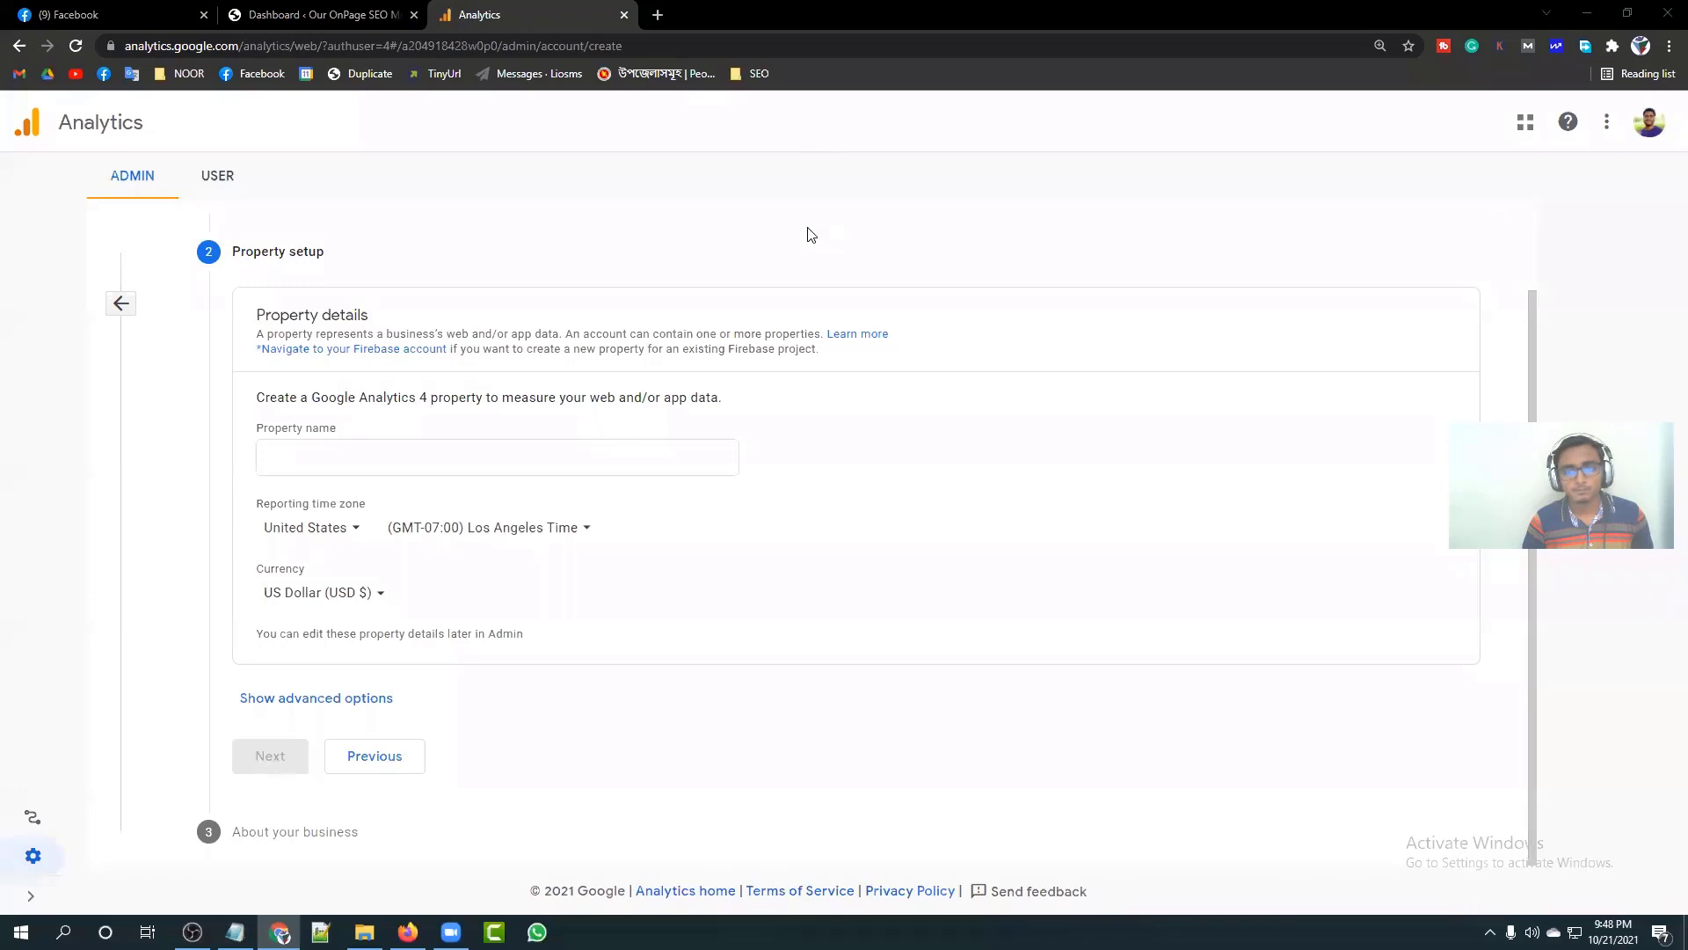
left_click(394, 458)
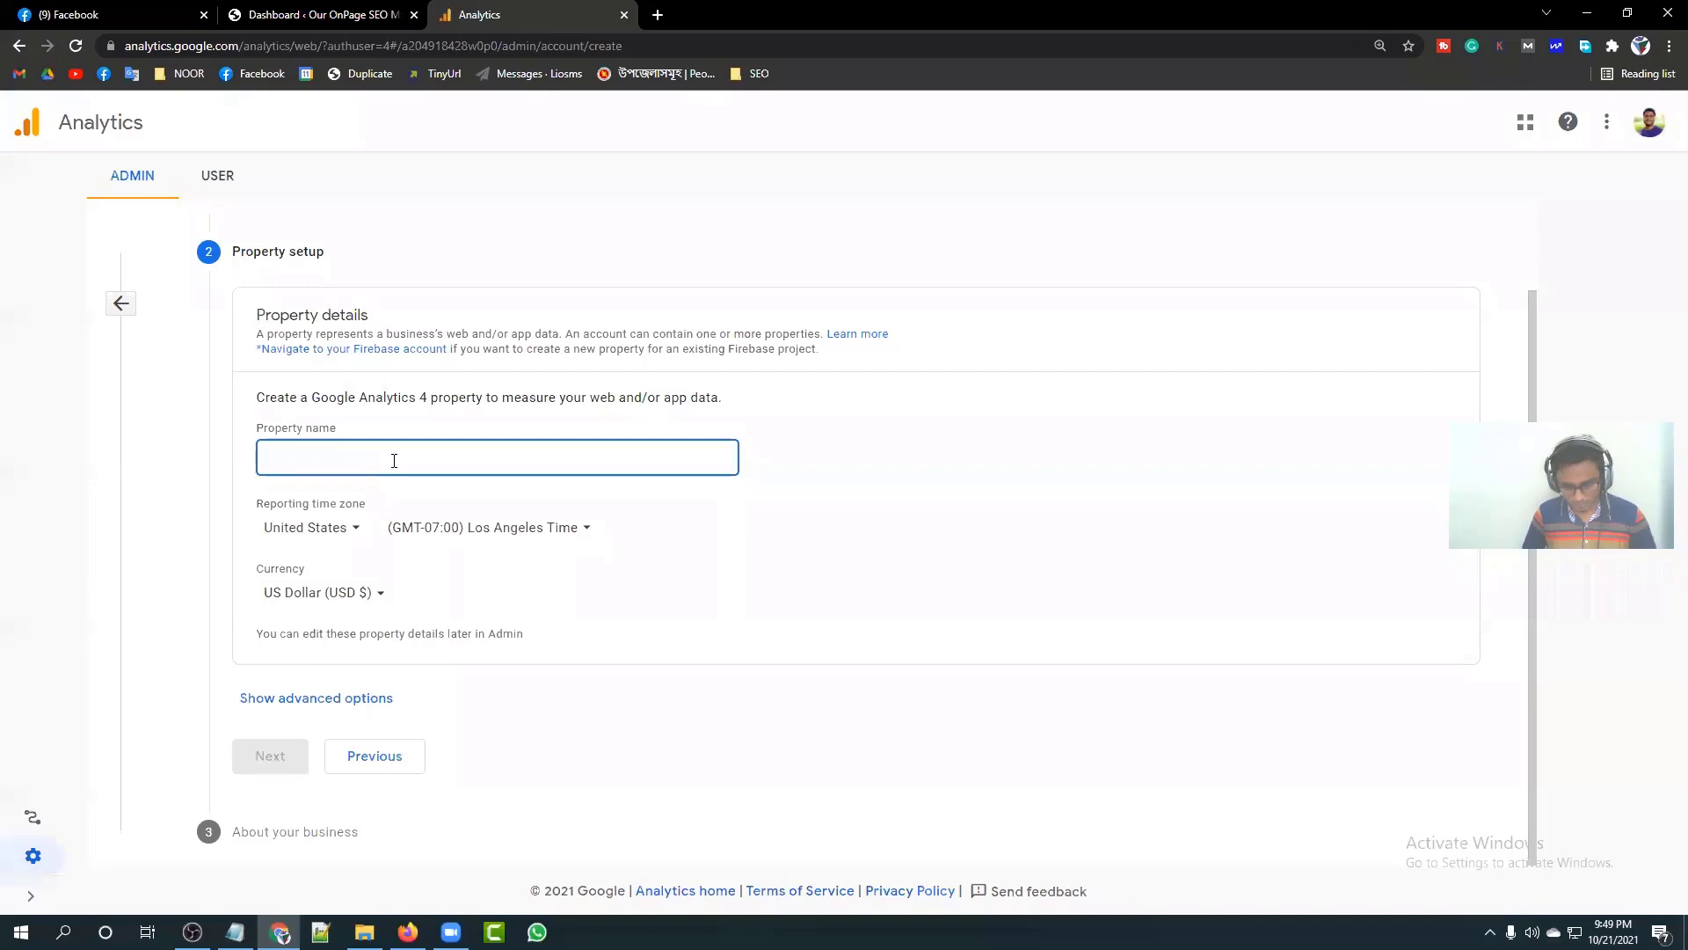
type("Freela")
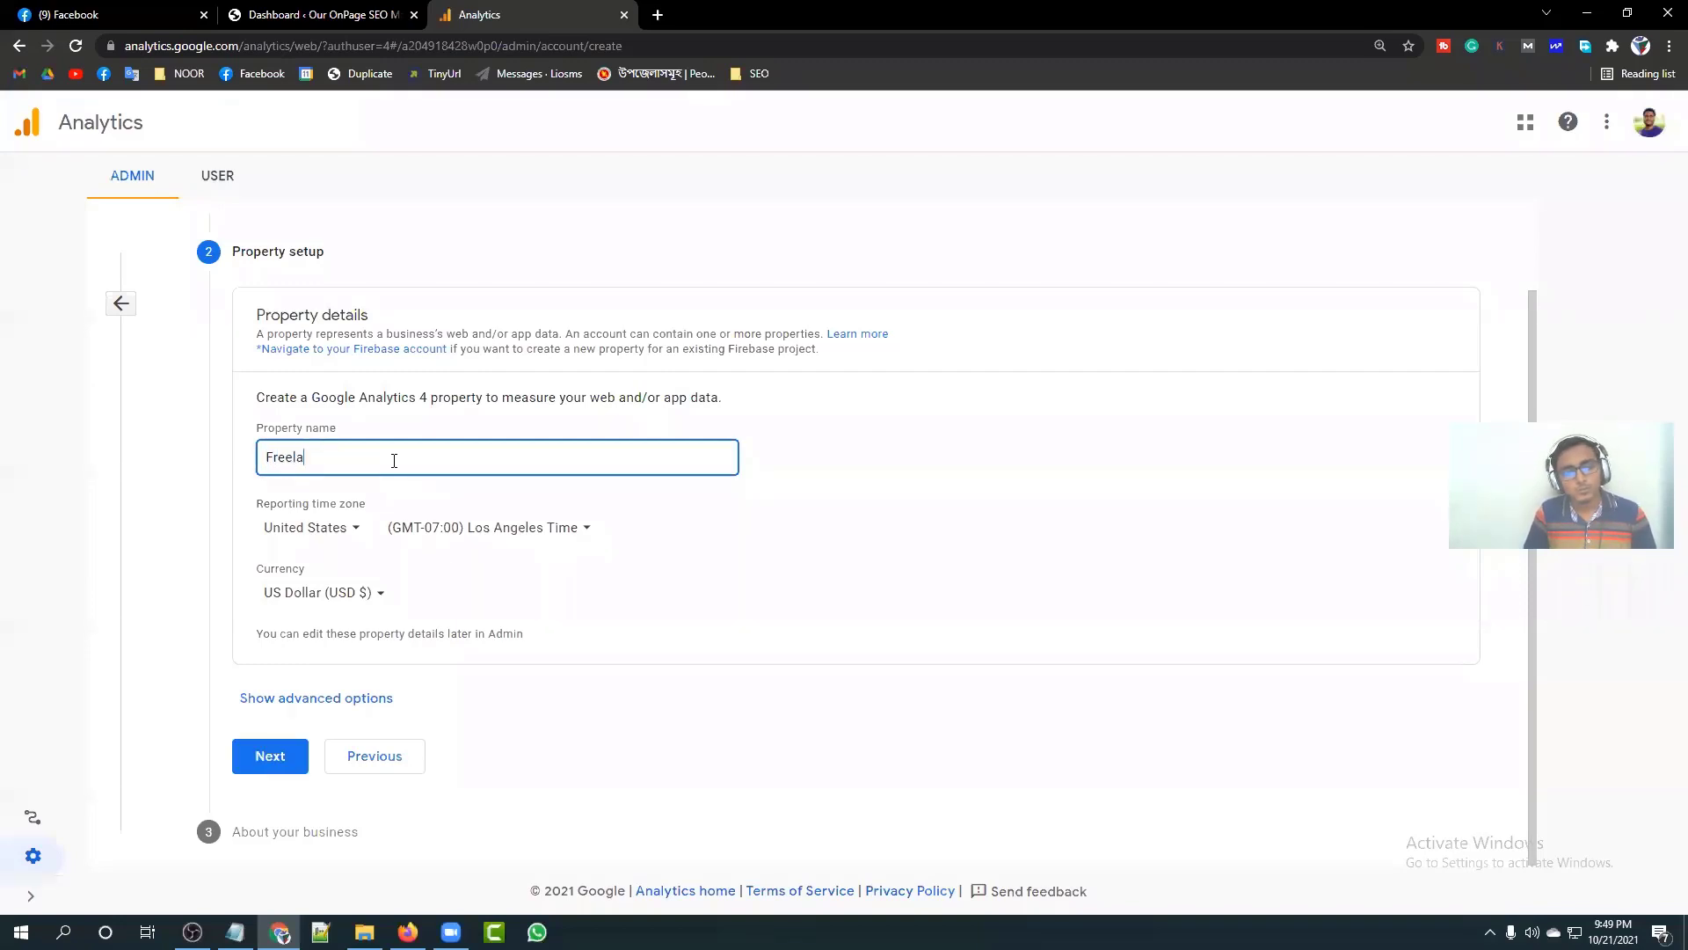
type("ncing Sta")
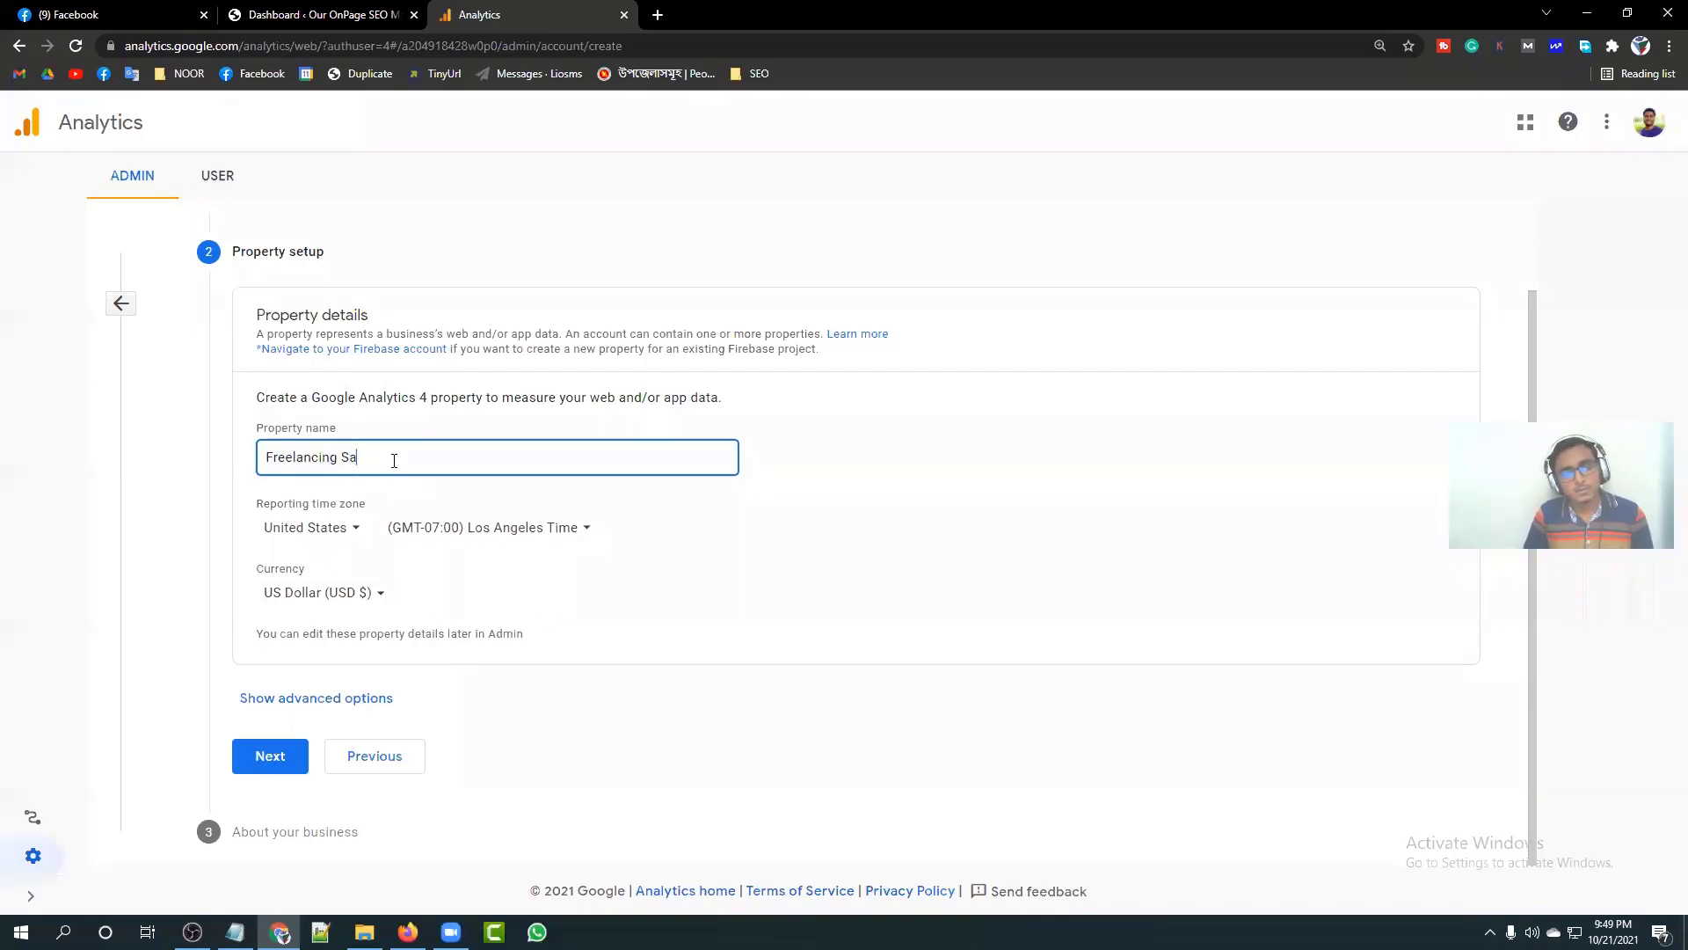
type("tion")
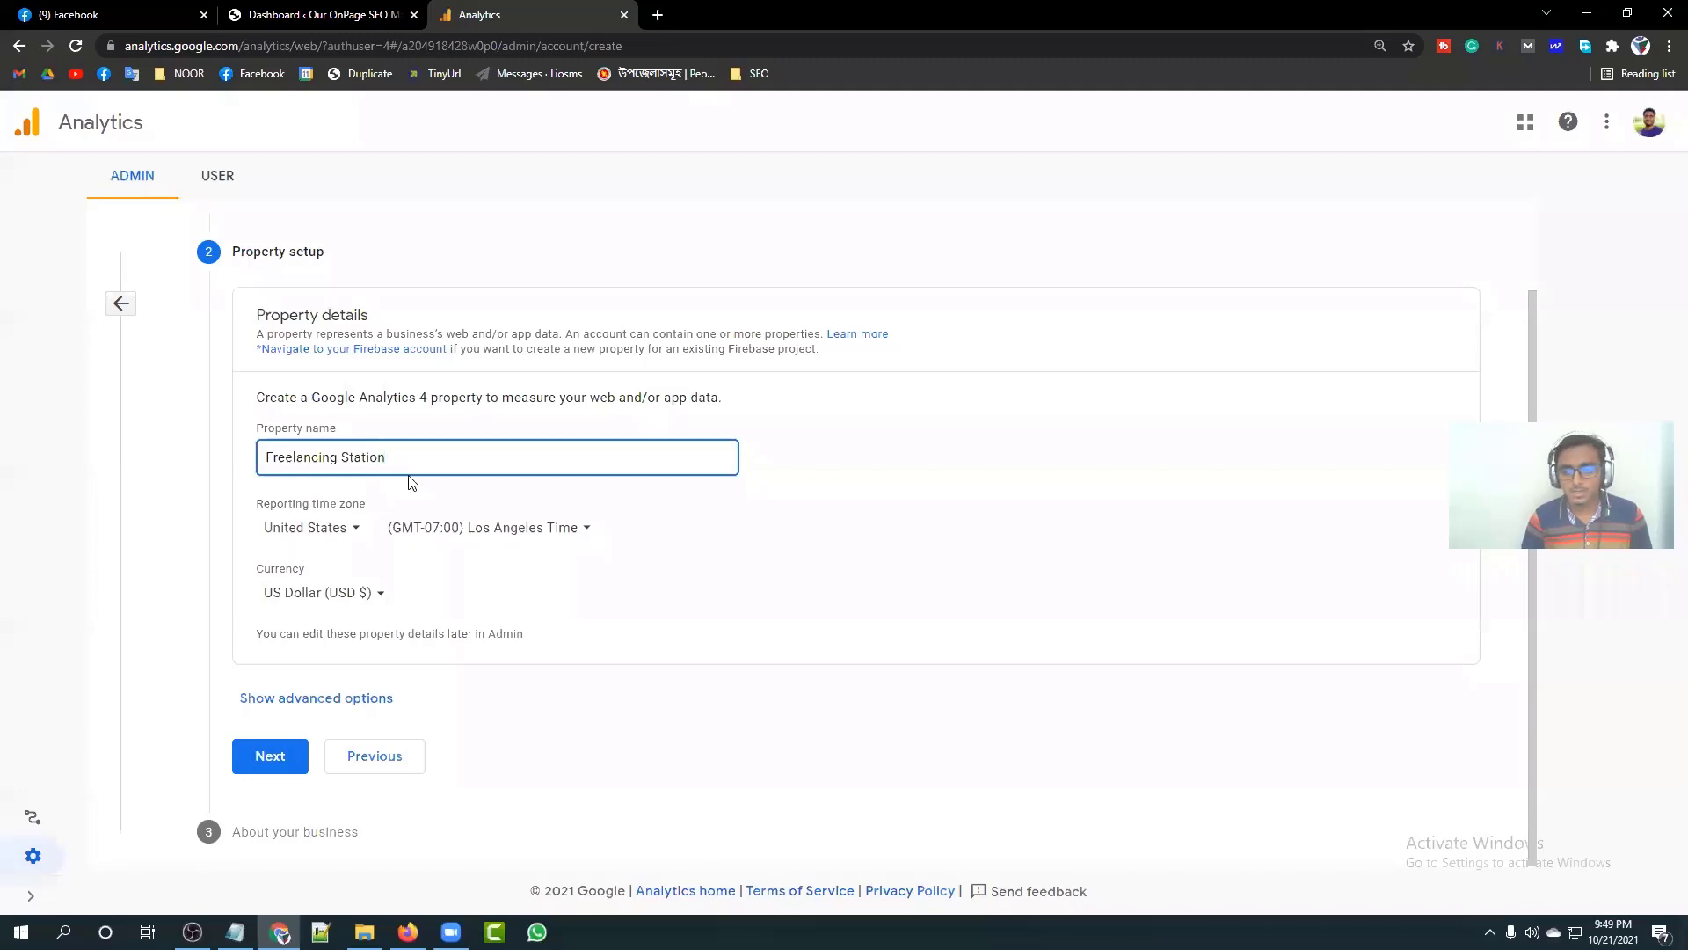
left_click(820, 480)
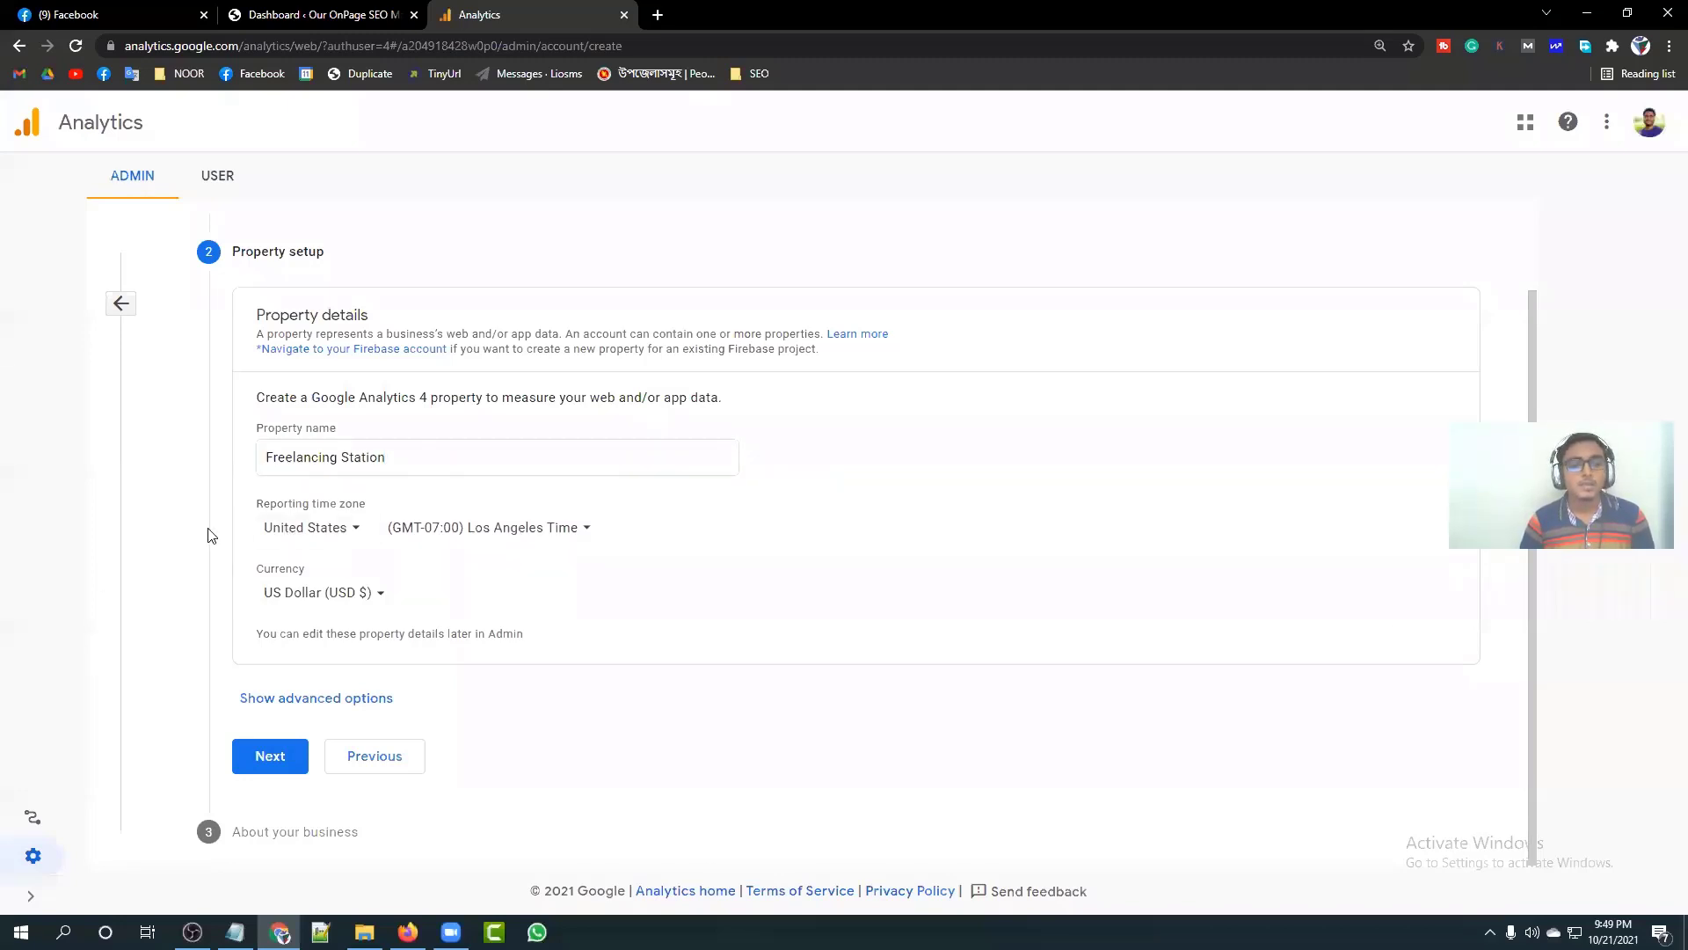
left_click(335, 530)
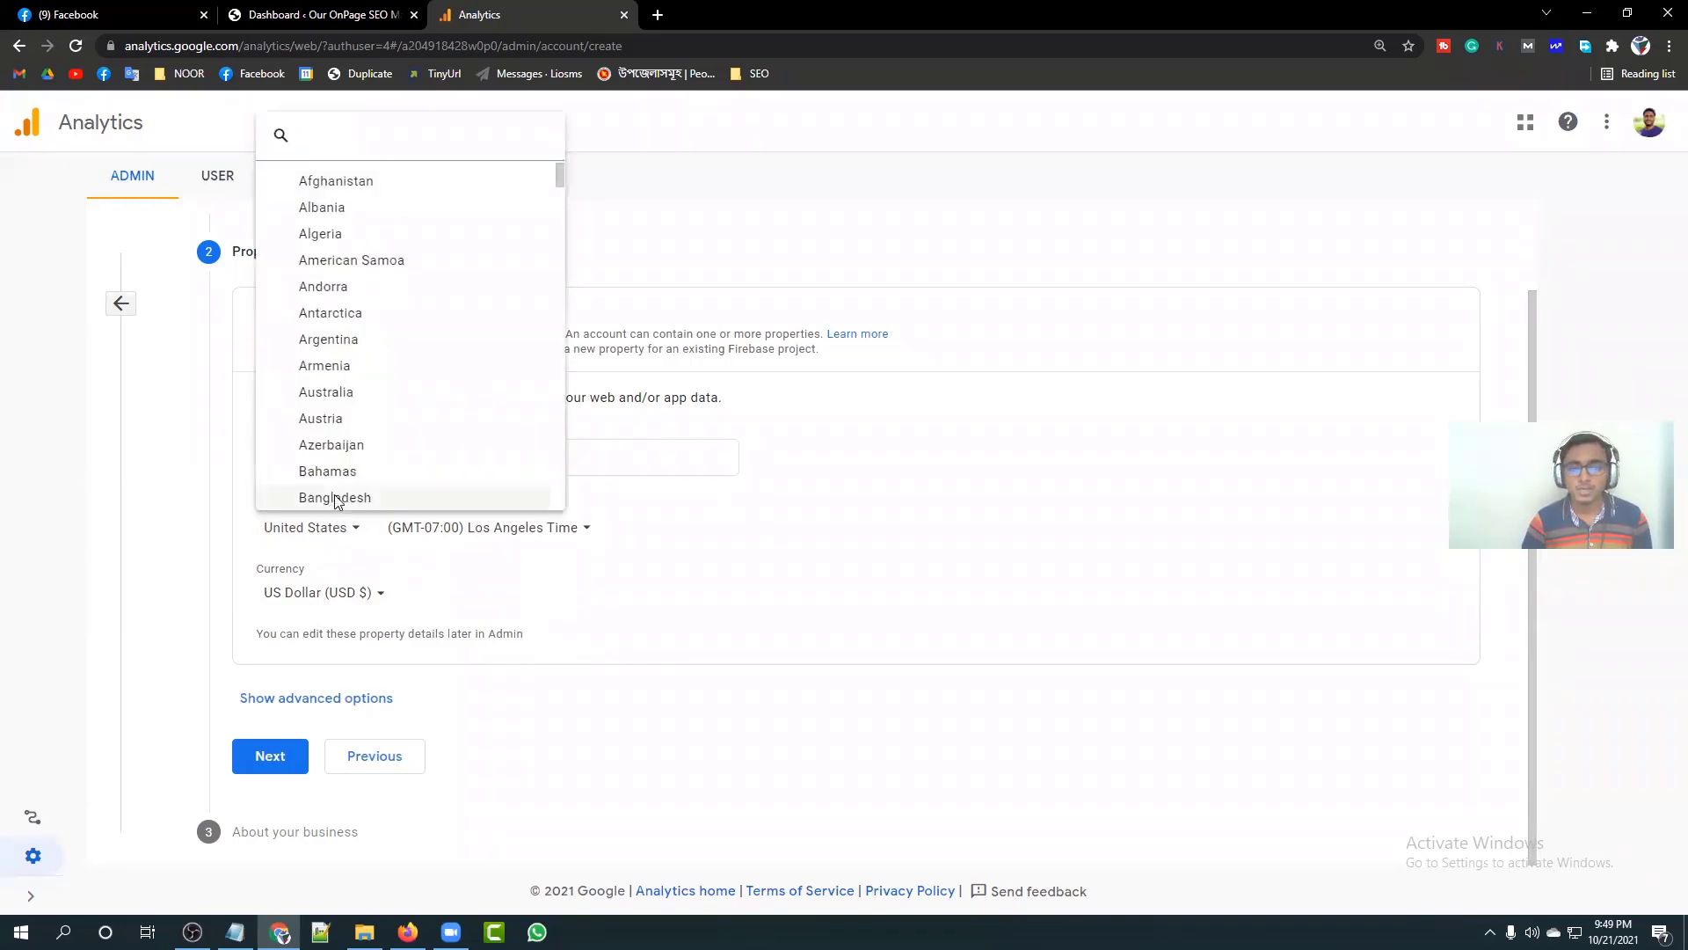
left_click(334, 497)
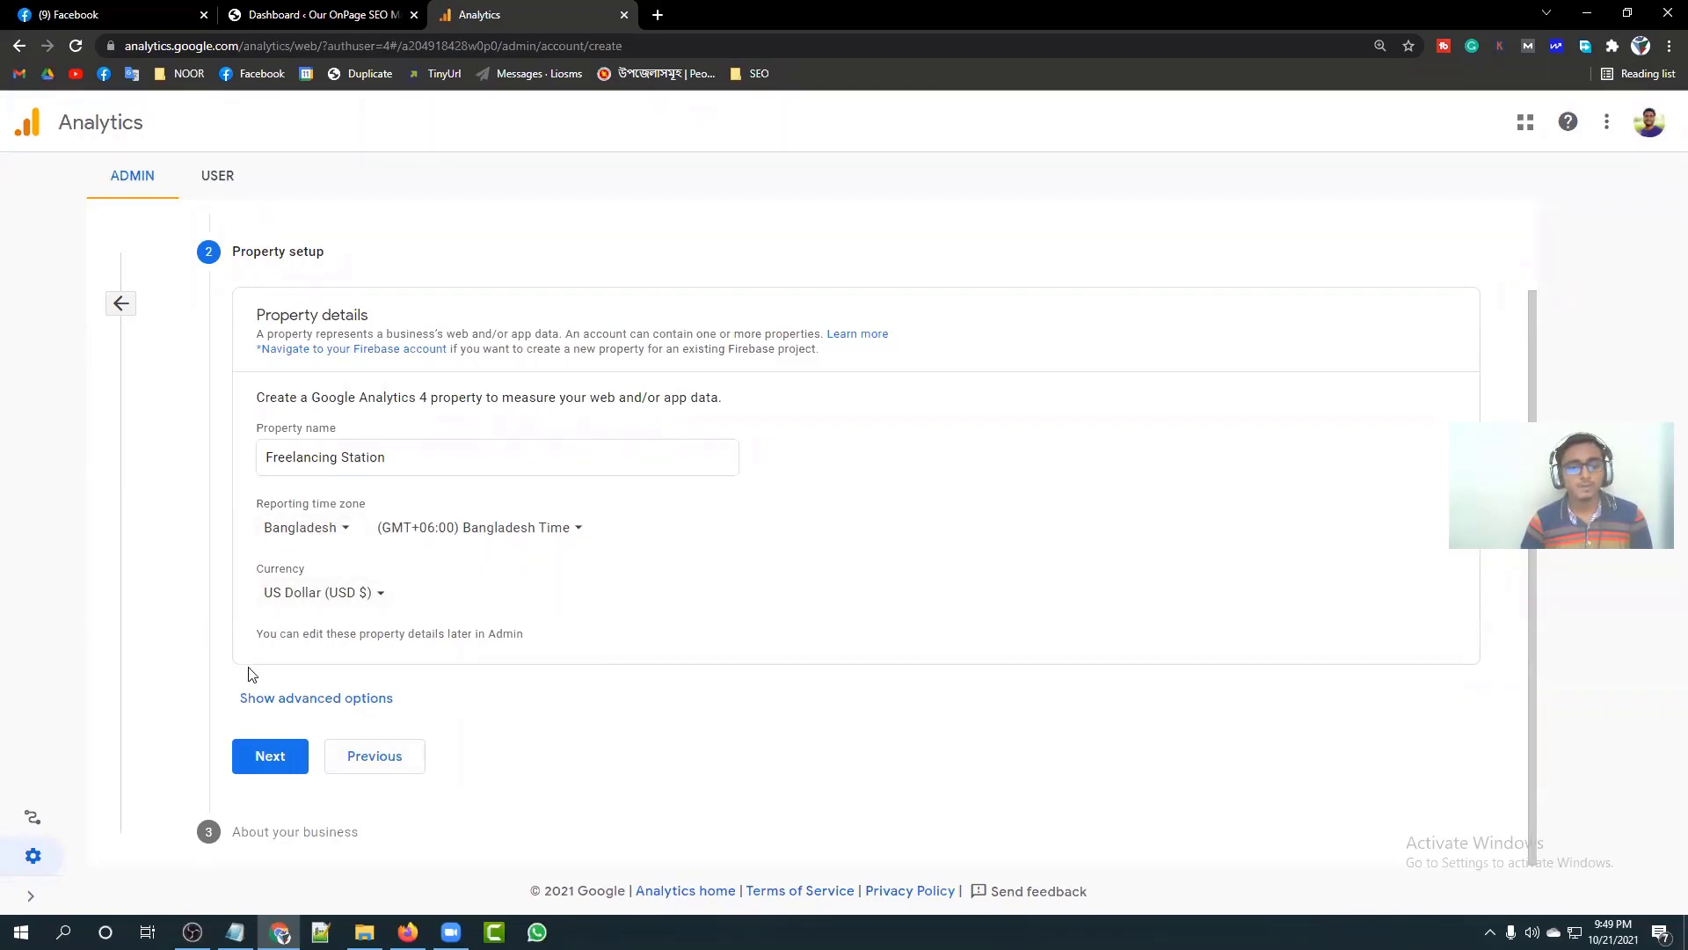
Step: Show the advanced options of the property setup and enable creating a Universal Analytics property
left_click(313, 703)
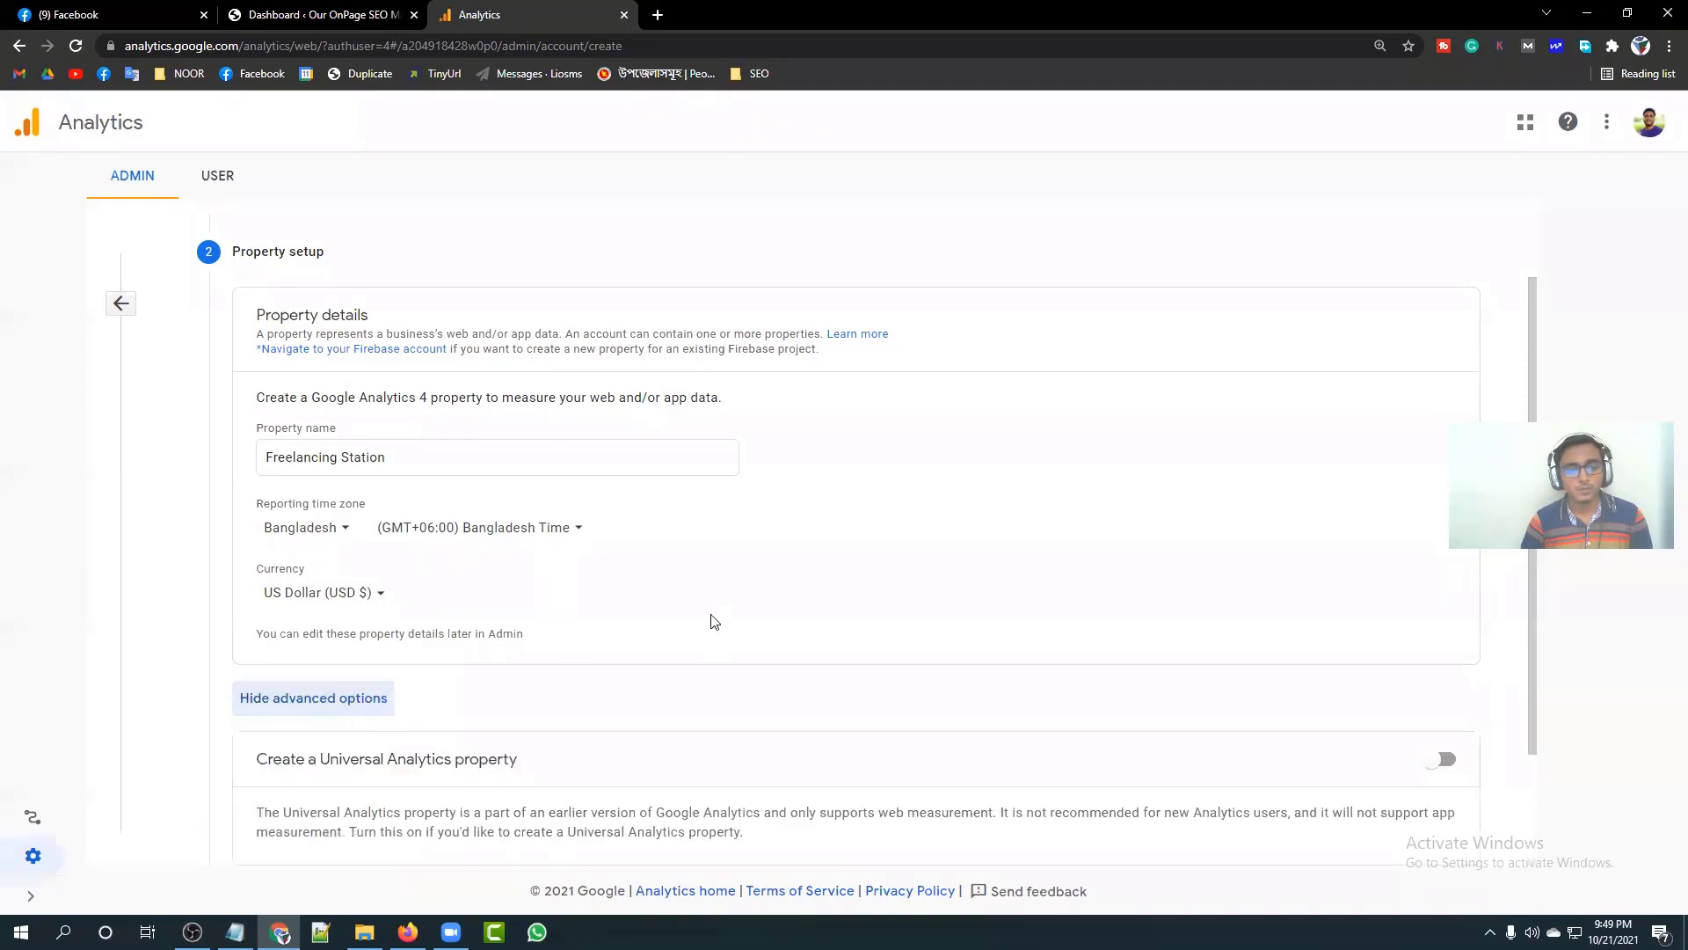
scroll(703, 607, "down", 2)
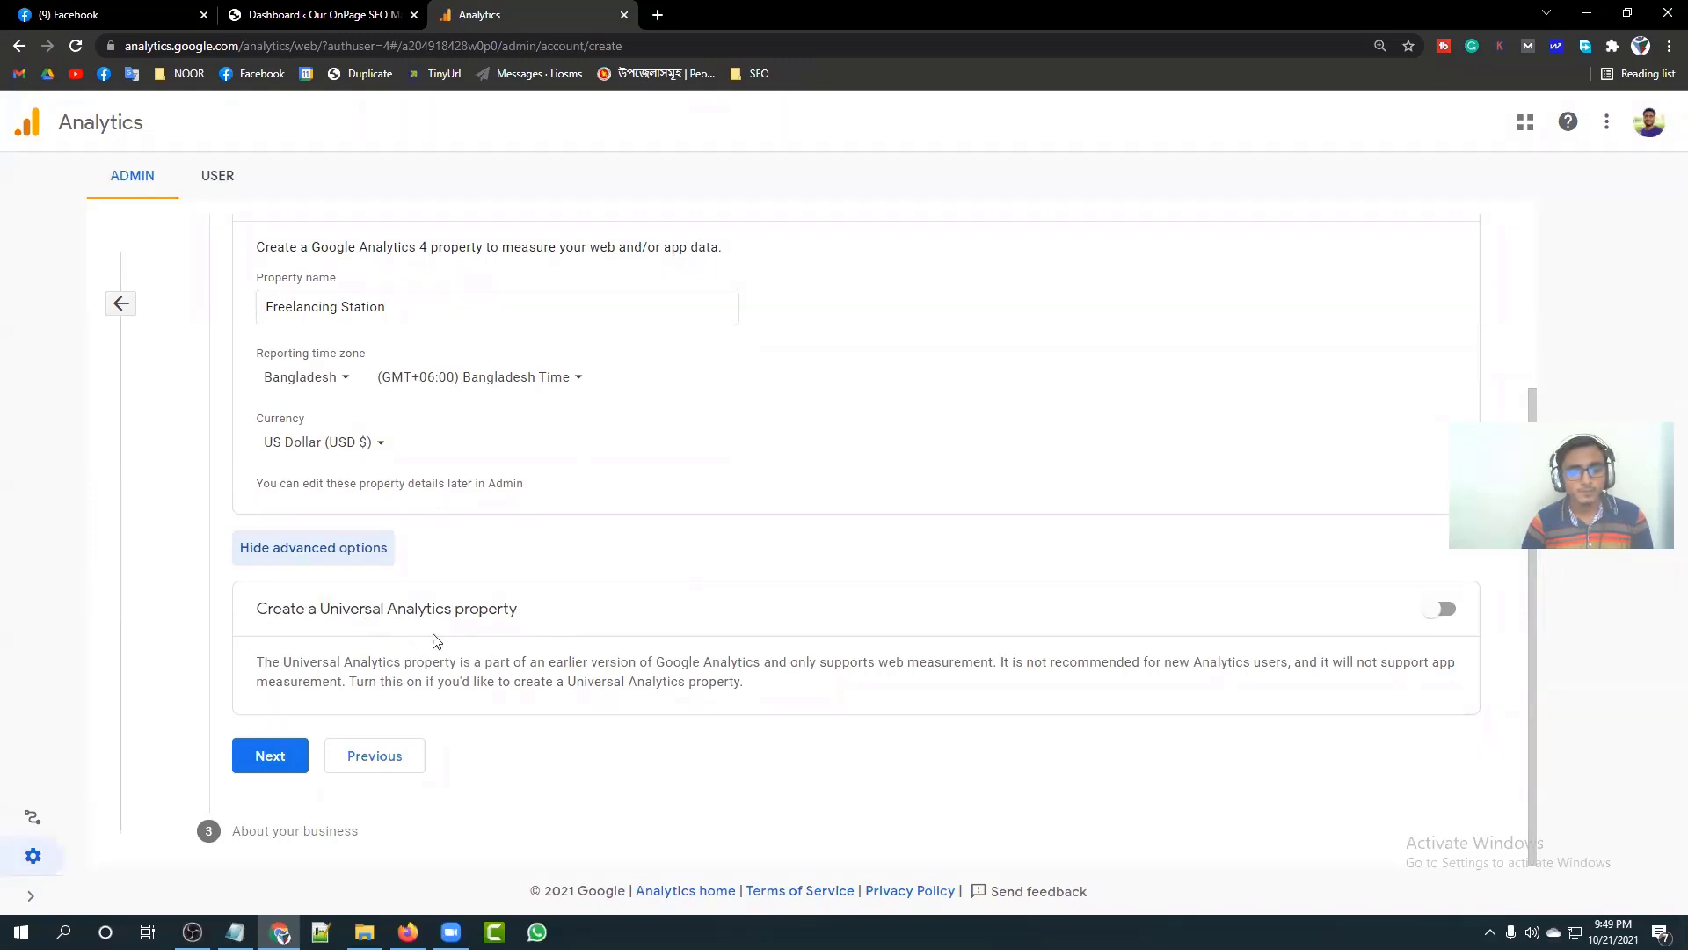
left_click(1435, 610)
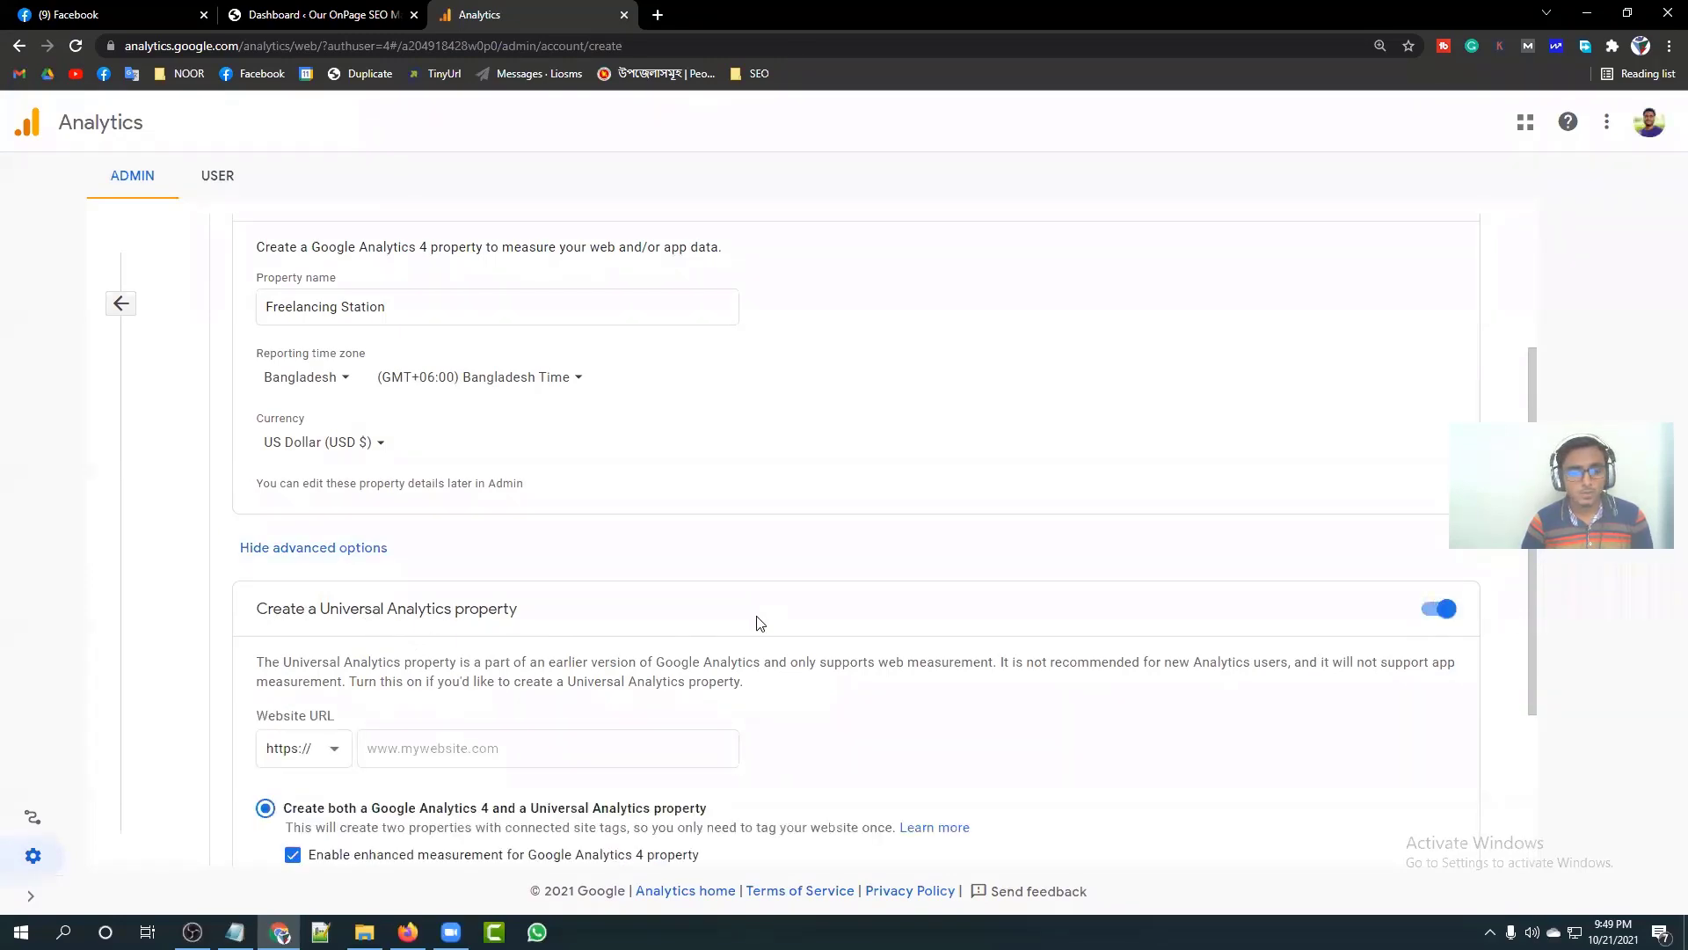
scroll(894, 631, "down", 1)
scroll(894, 626, "down", 1)
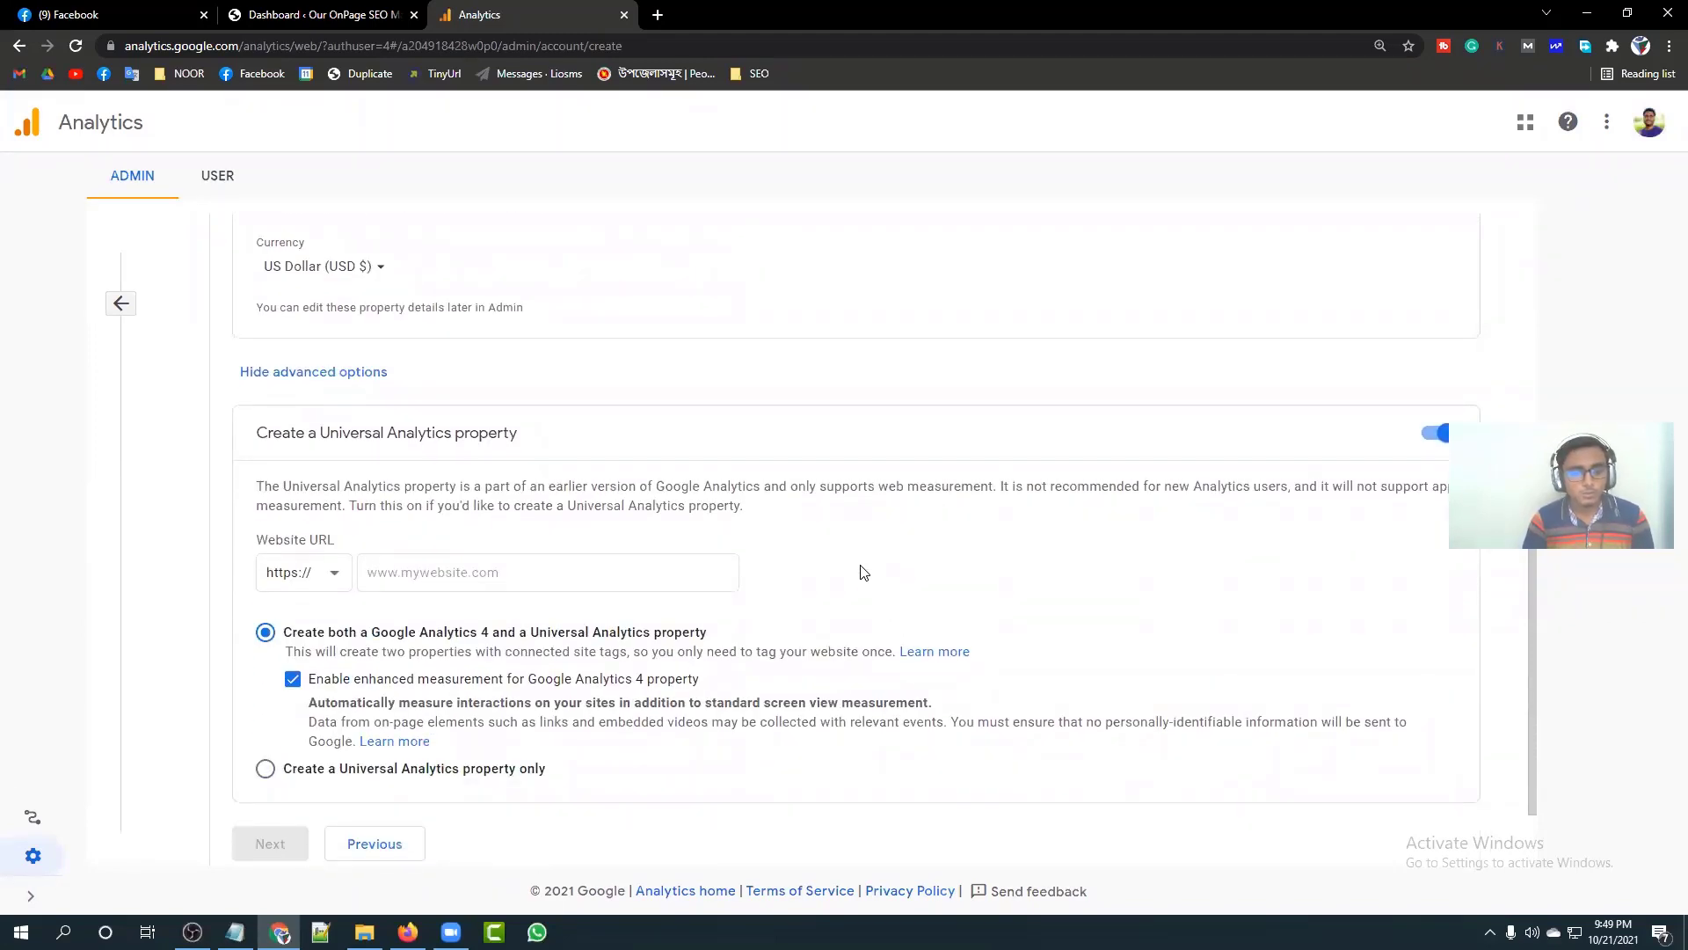
scroll(862, 572, "up", 1)
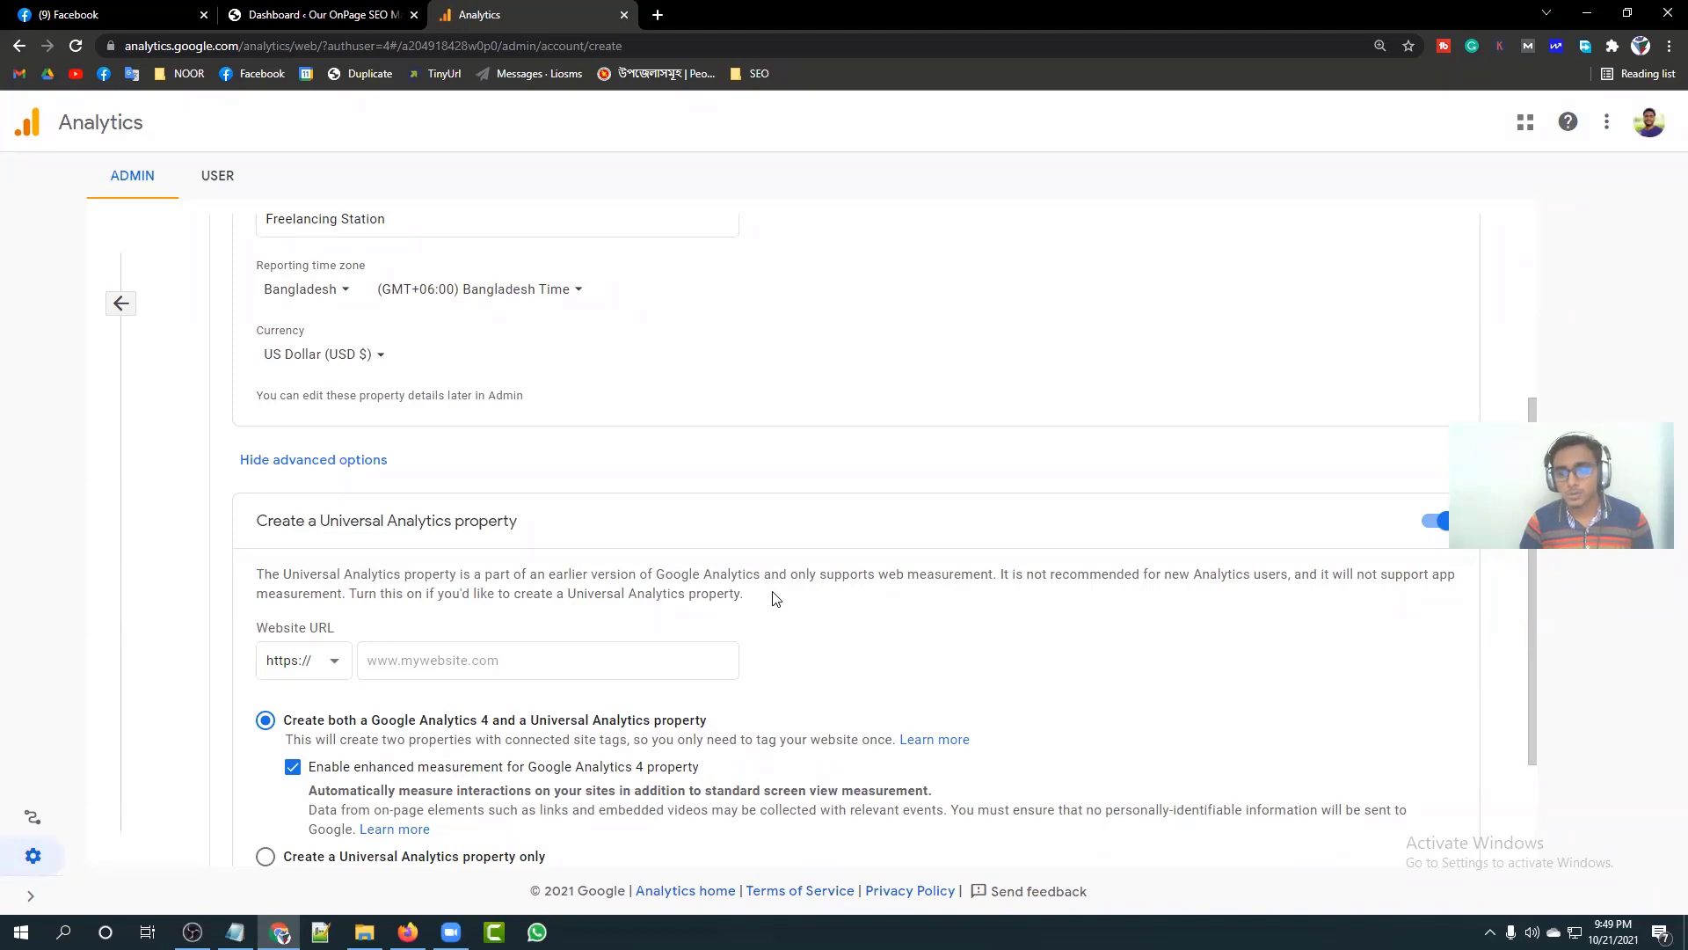
scroll(776, 598, "up", 1)
scroll(776, 598, "down", 1)
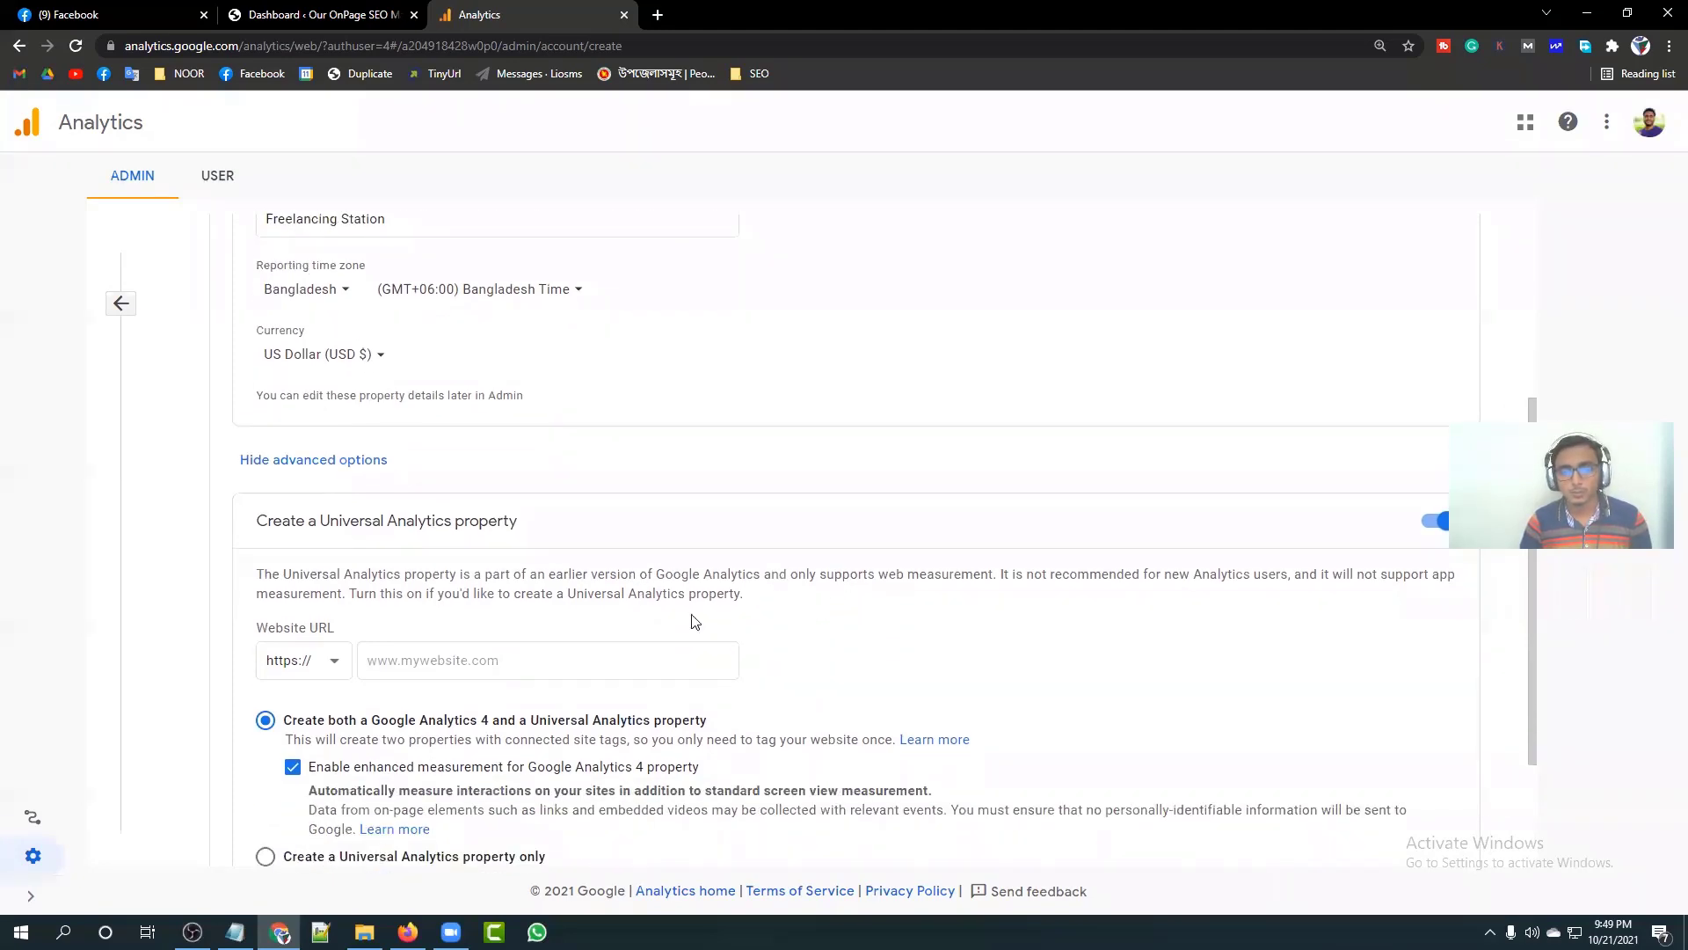
scroll(691, 600, "down", 1)
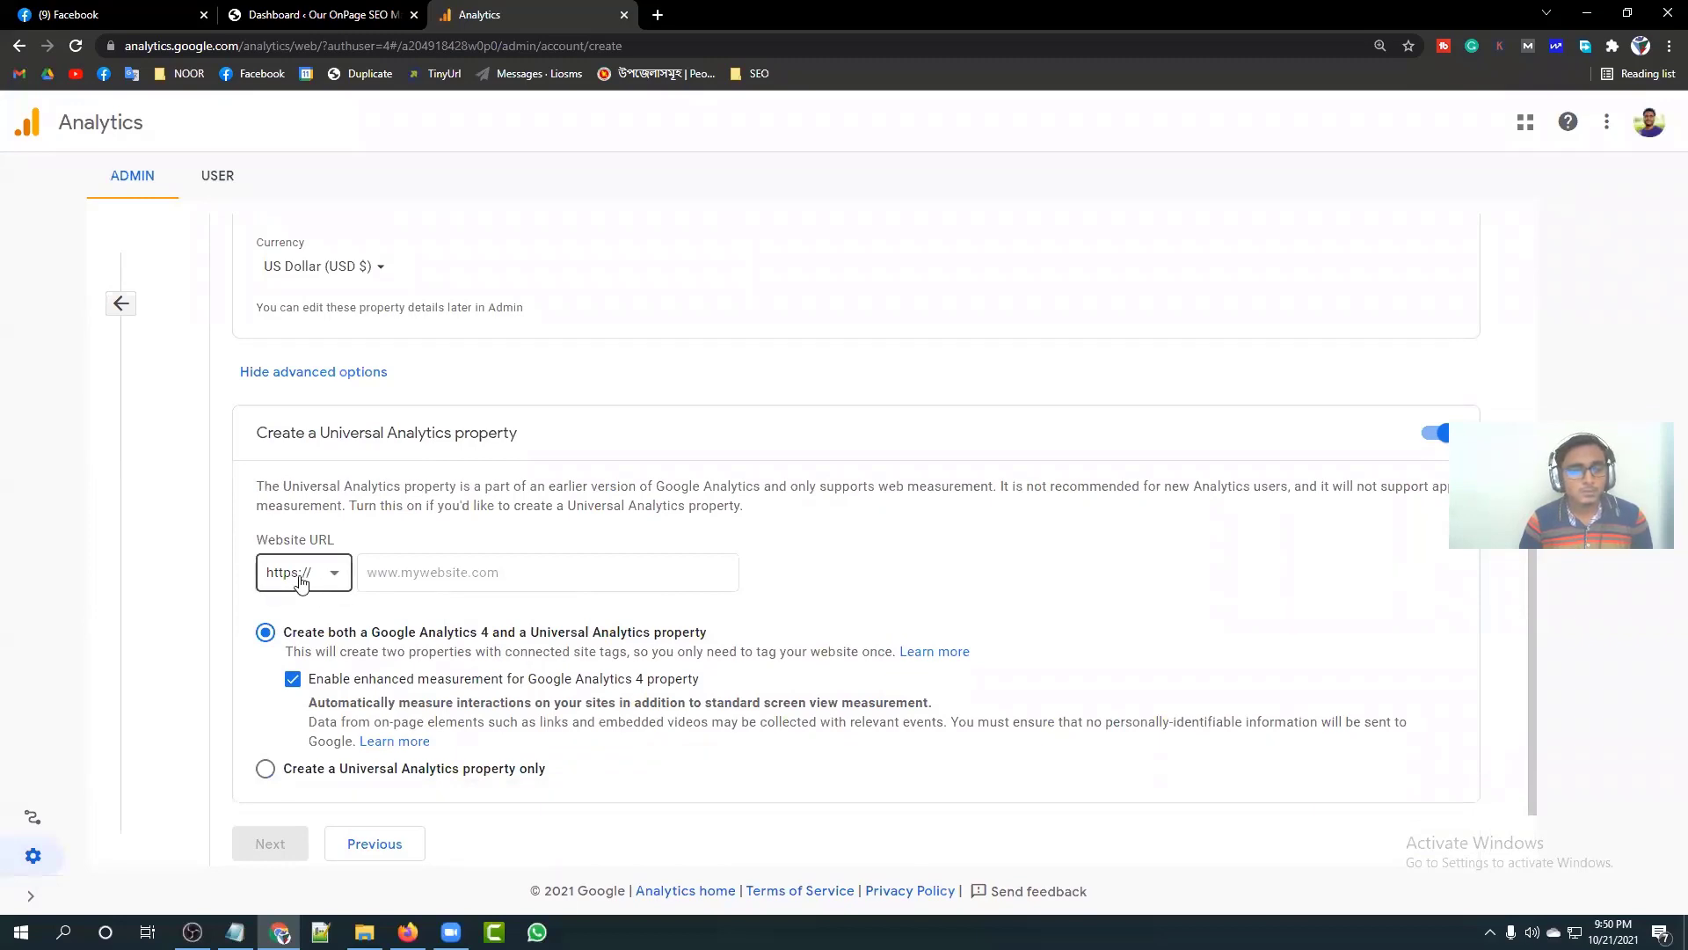
Step: Check which protocol choices are offered for the website URL of the Universal Analytics property
left_click_drag(345, 540, 268, 540)
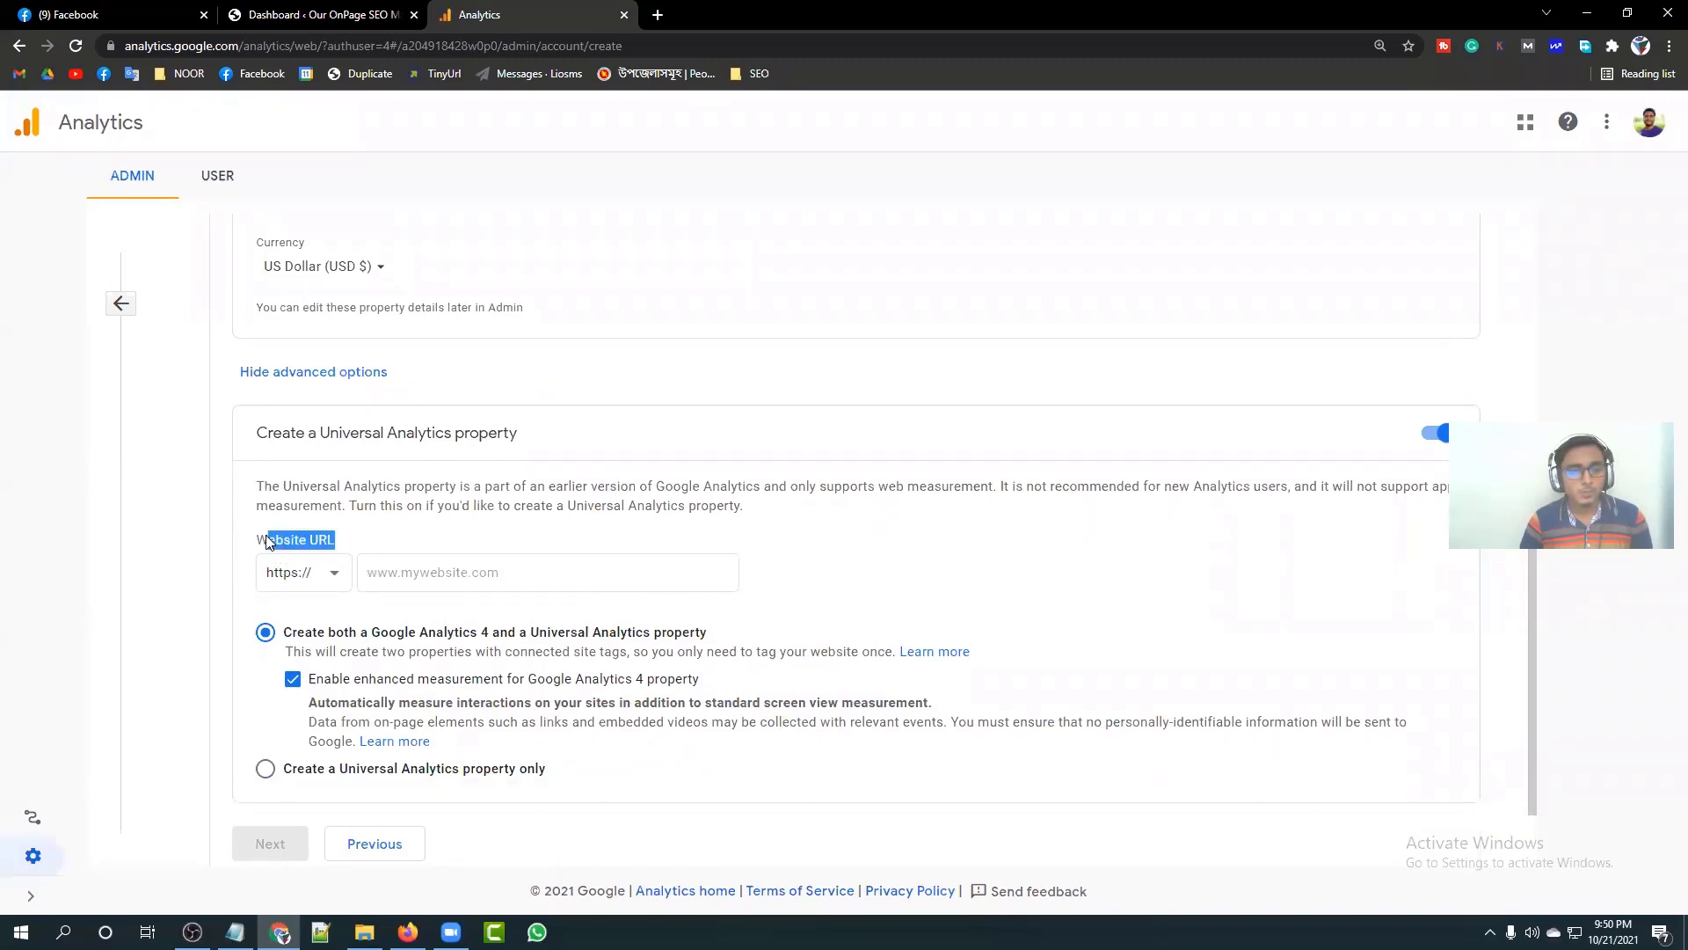
left_click(268, 540)
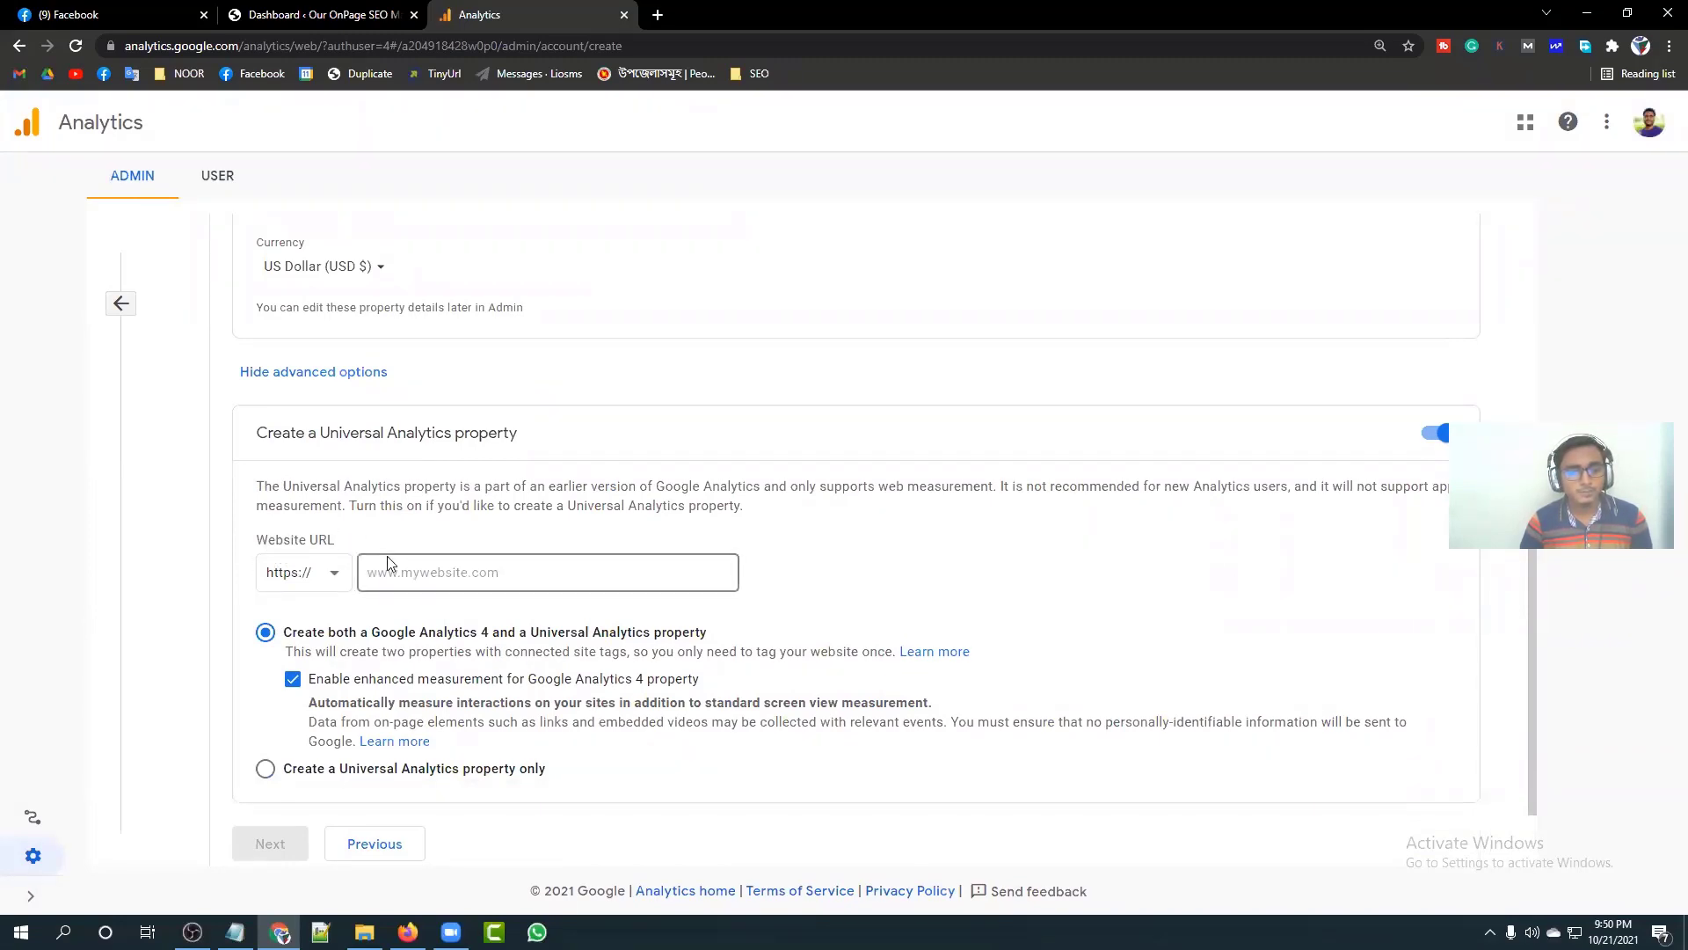
left_click(330, 583)
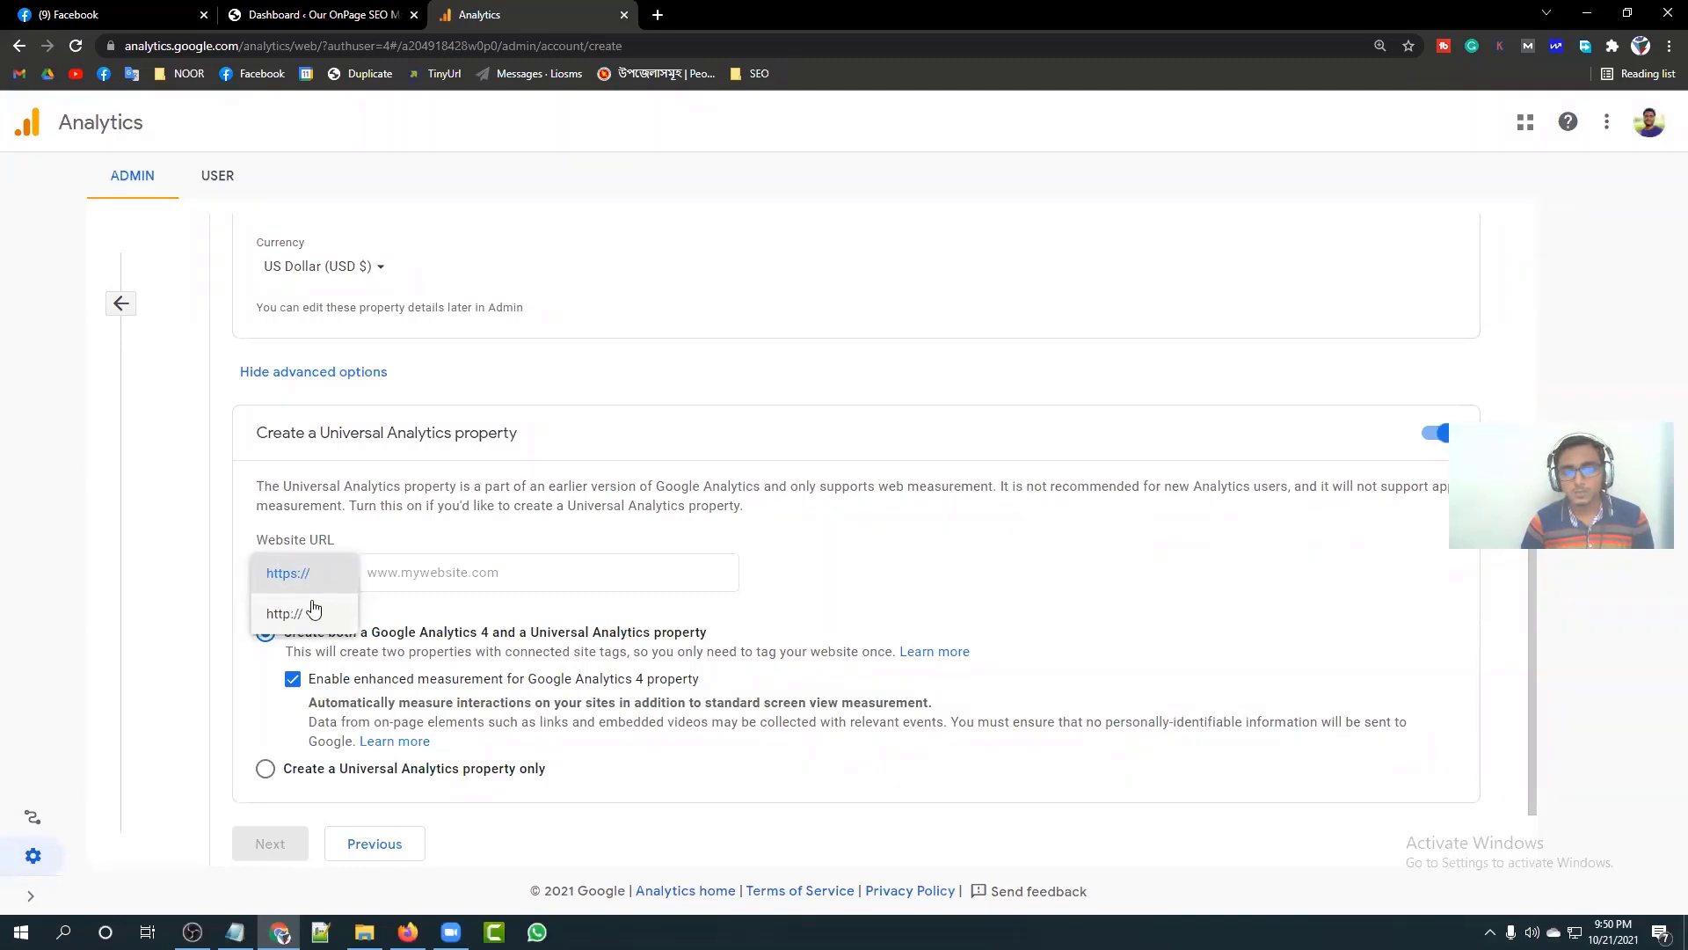
left_click(420, 576)
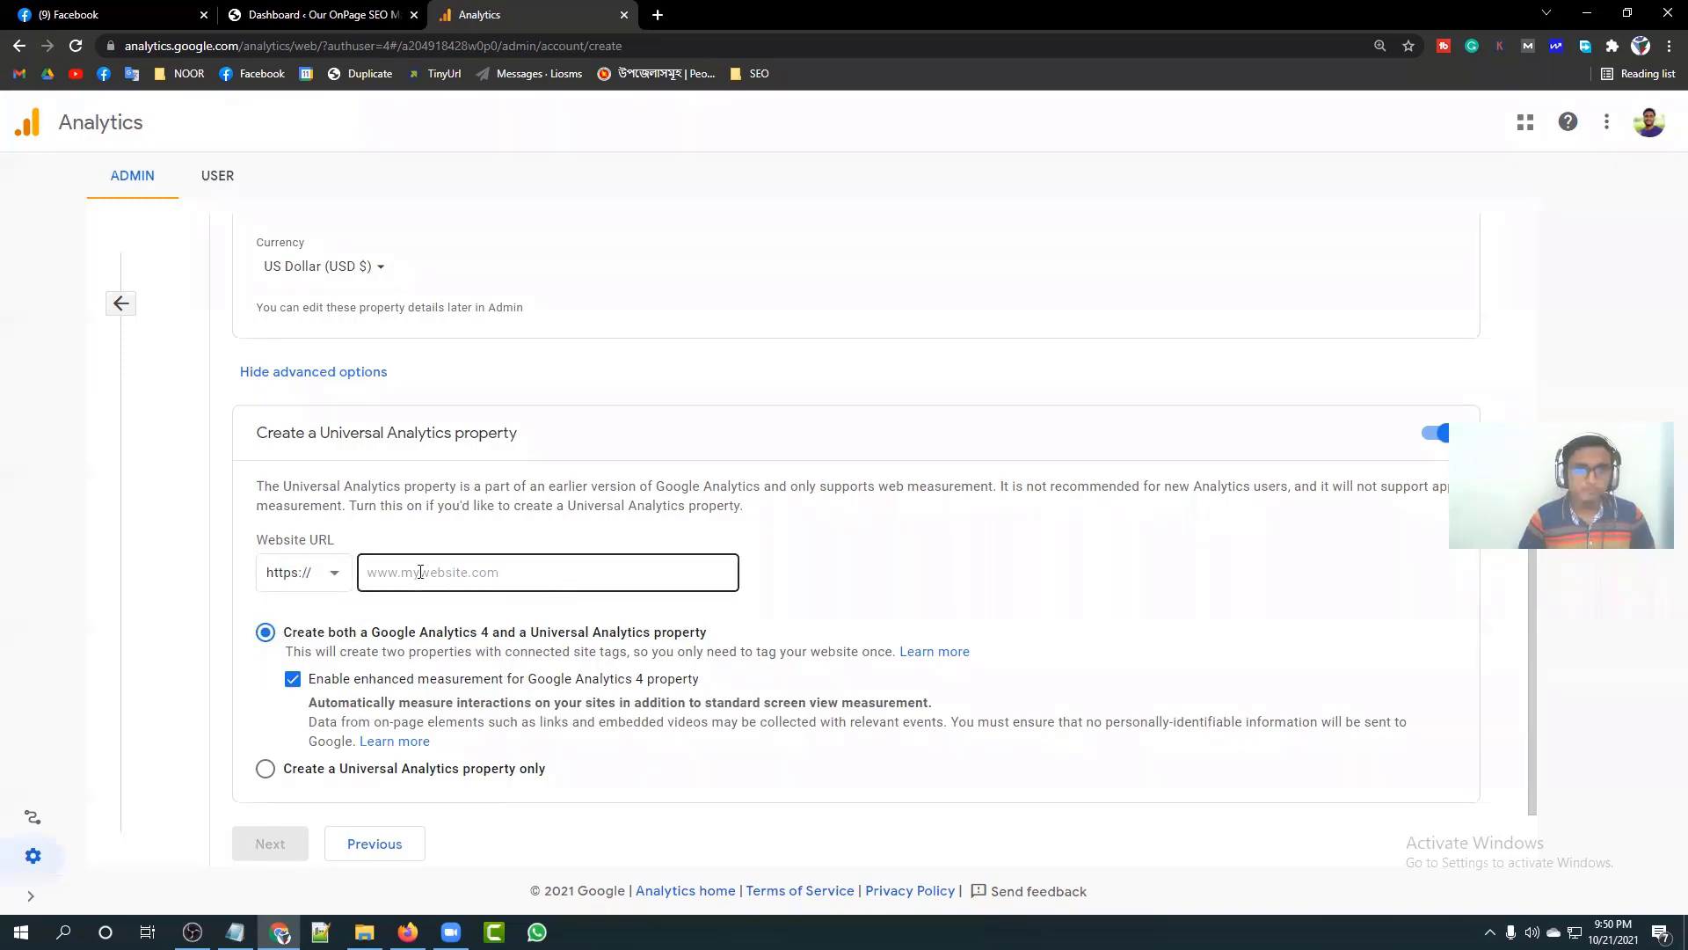
Step: Open the WordPress site's front page separately, inspect its connection security details, and return to the Analytics property setup
left_click(346, 10)
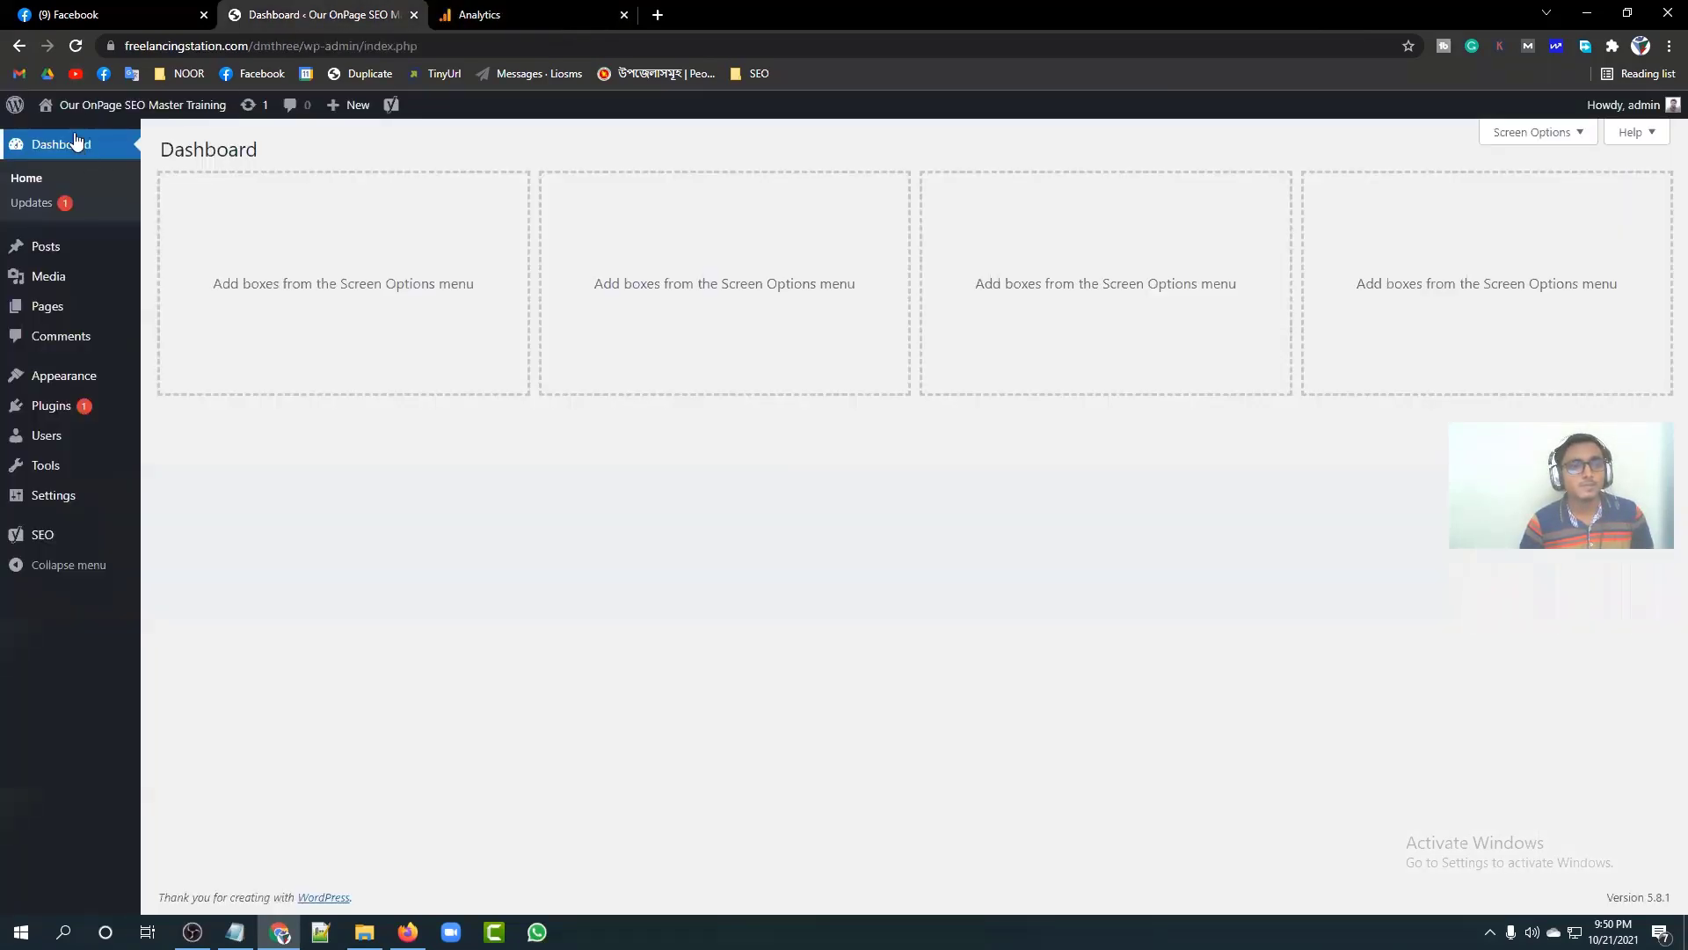
right_click(104, 106)
left_click(132, 121)
left_click(510, 12)
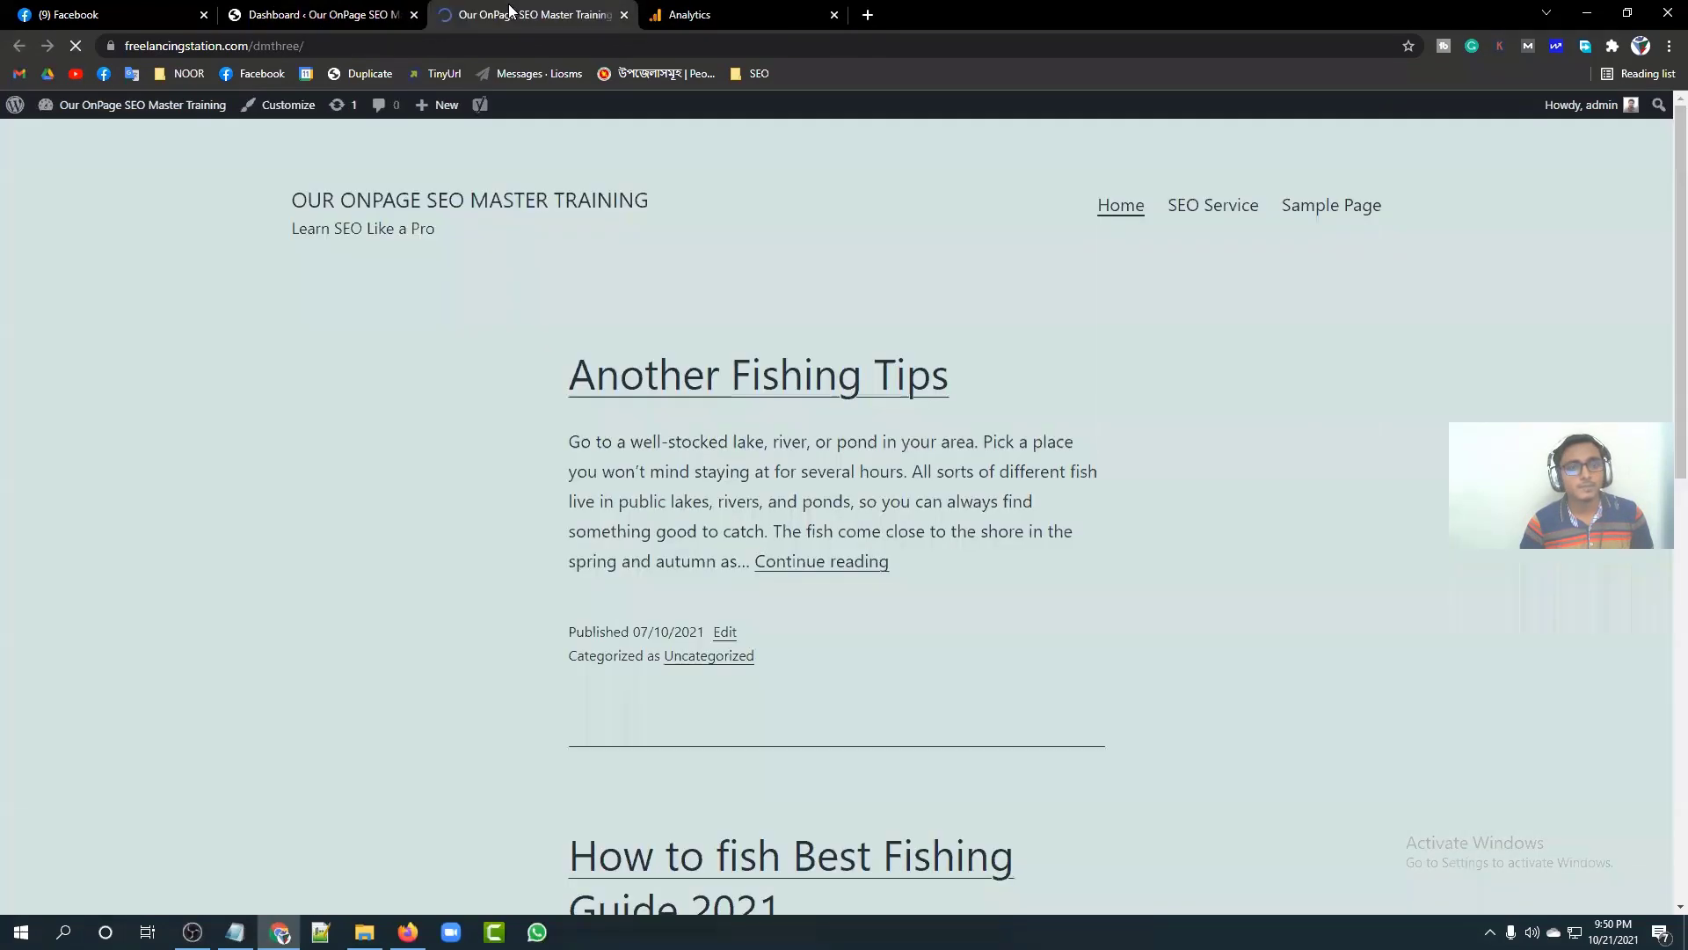
left_click(108, 49)
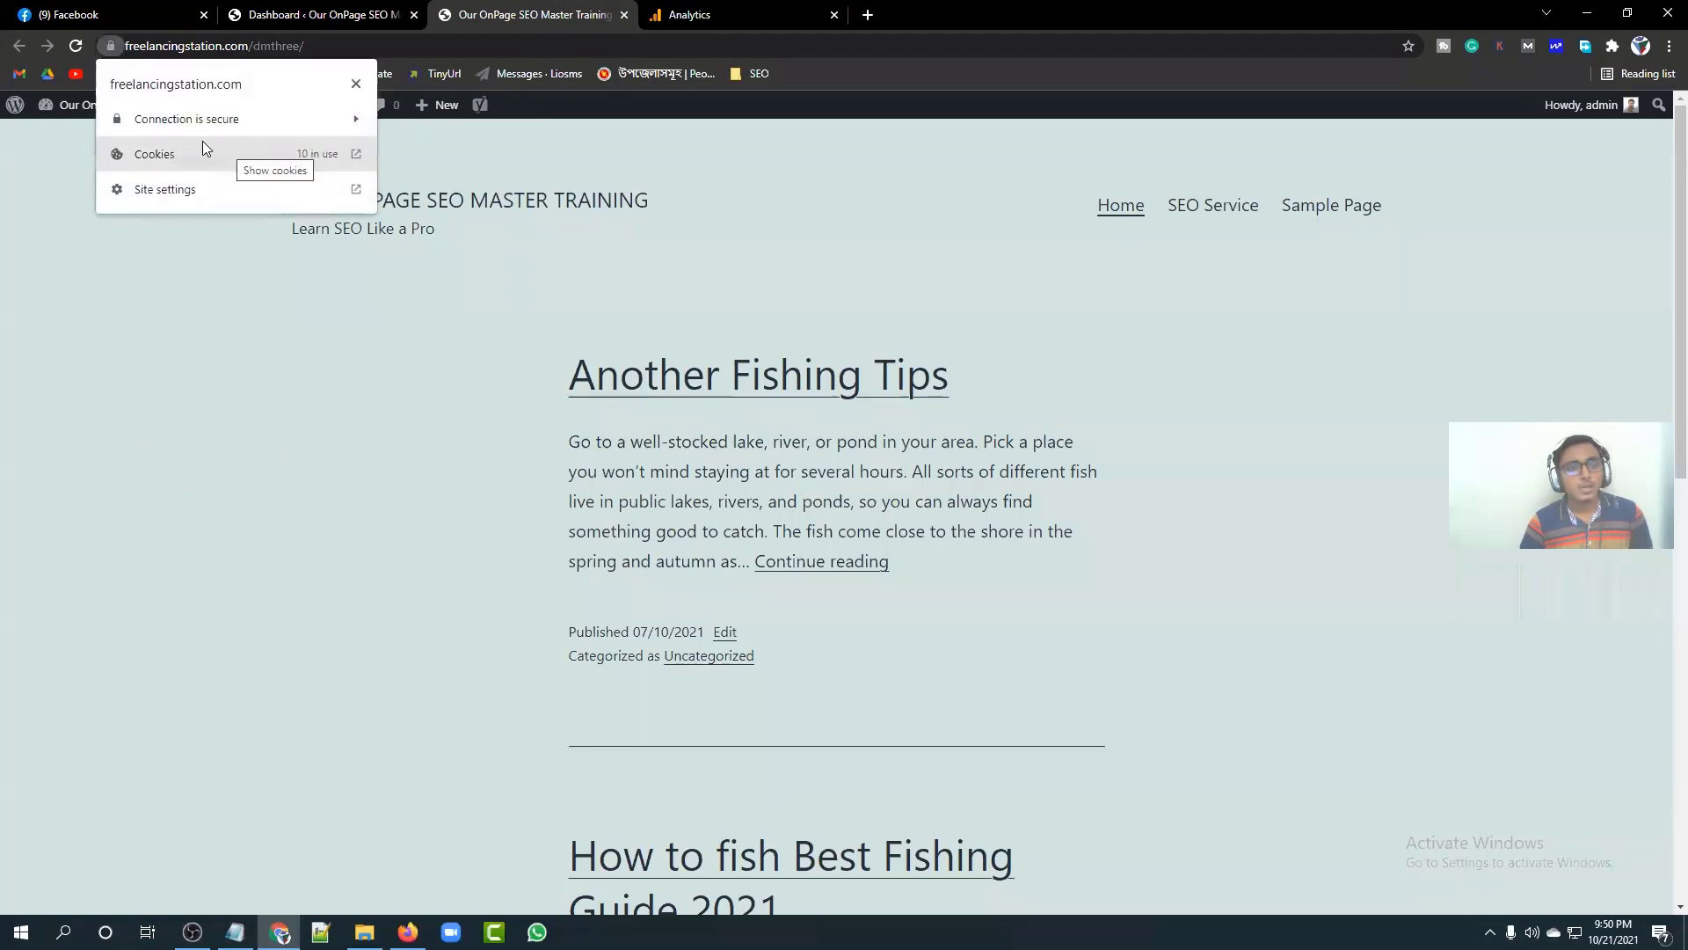
left_click(351, 118)
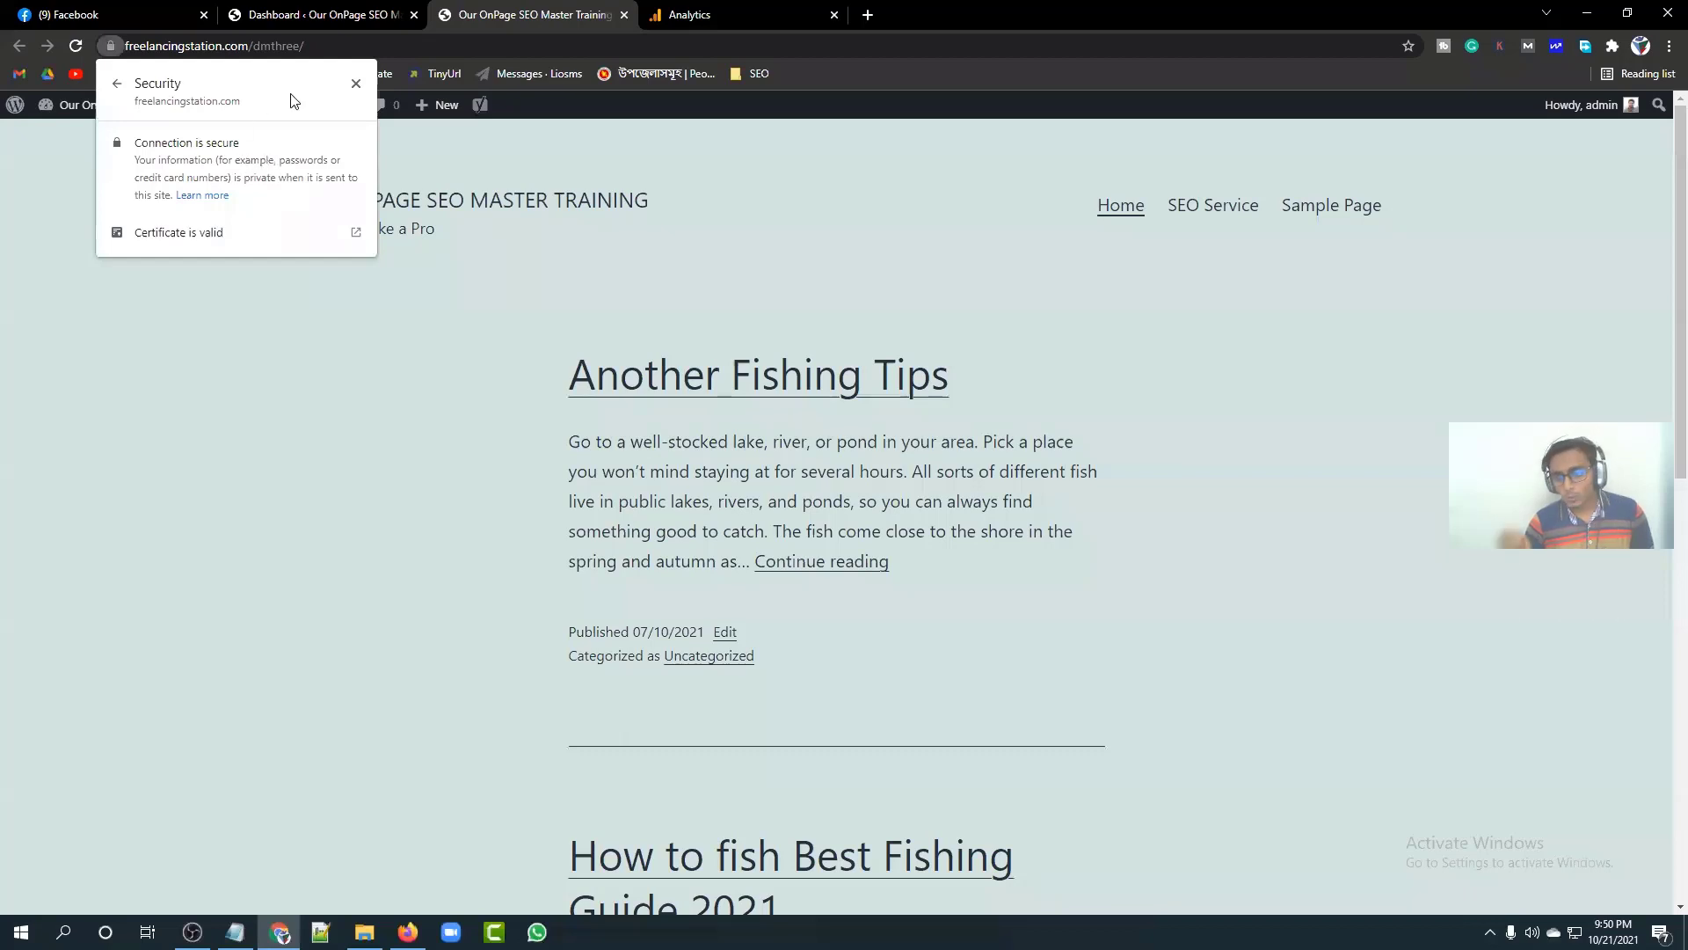
left_click(355, 83)
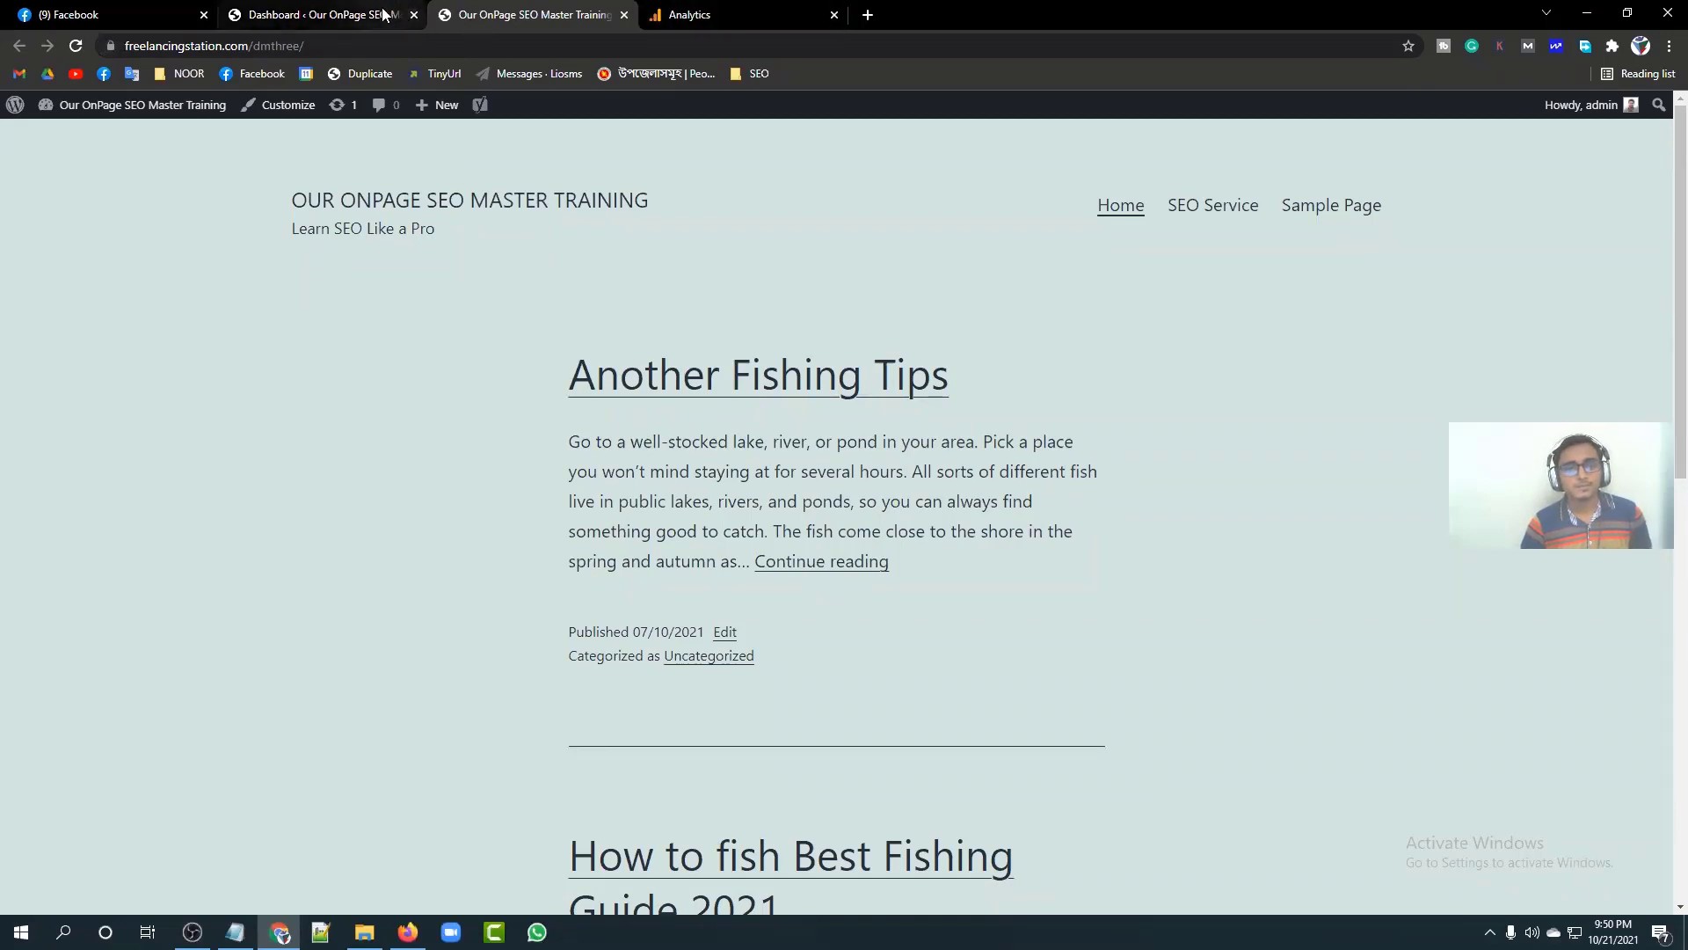
left_click(686, 15)
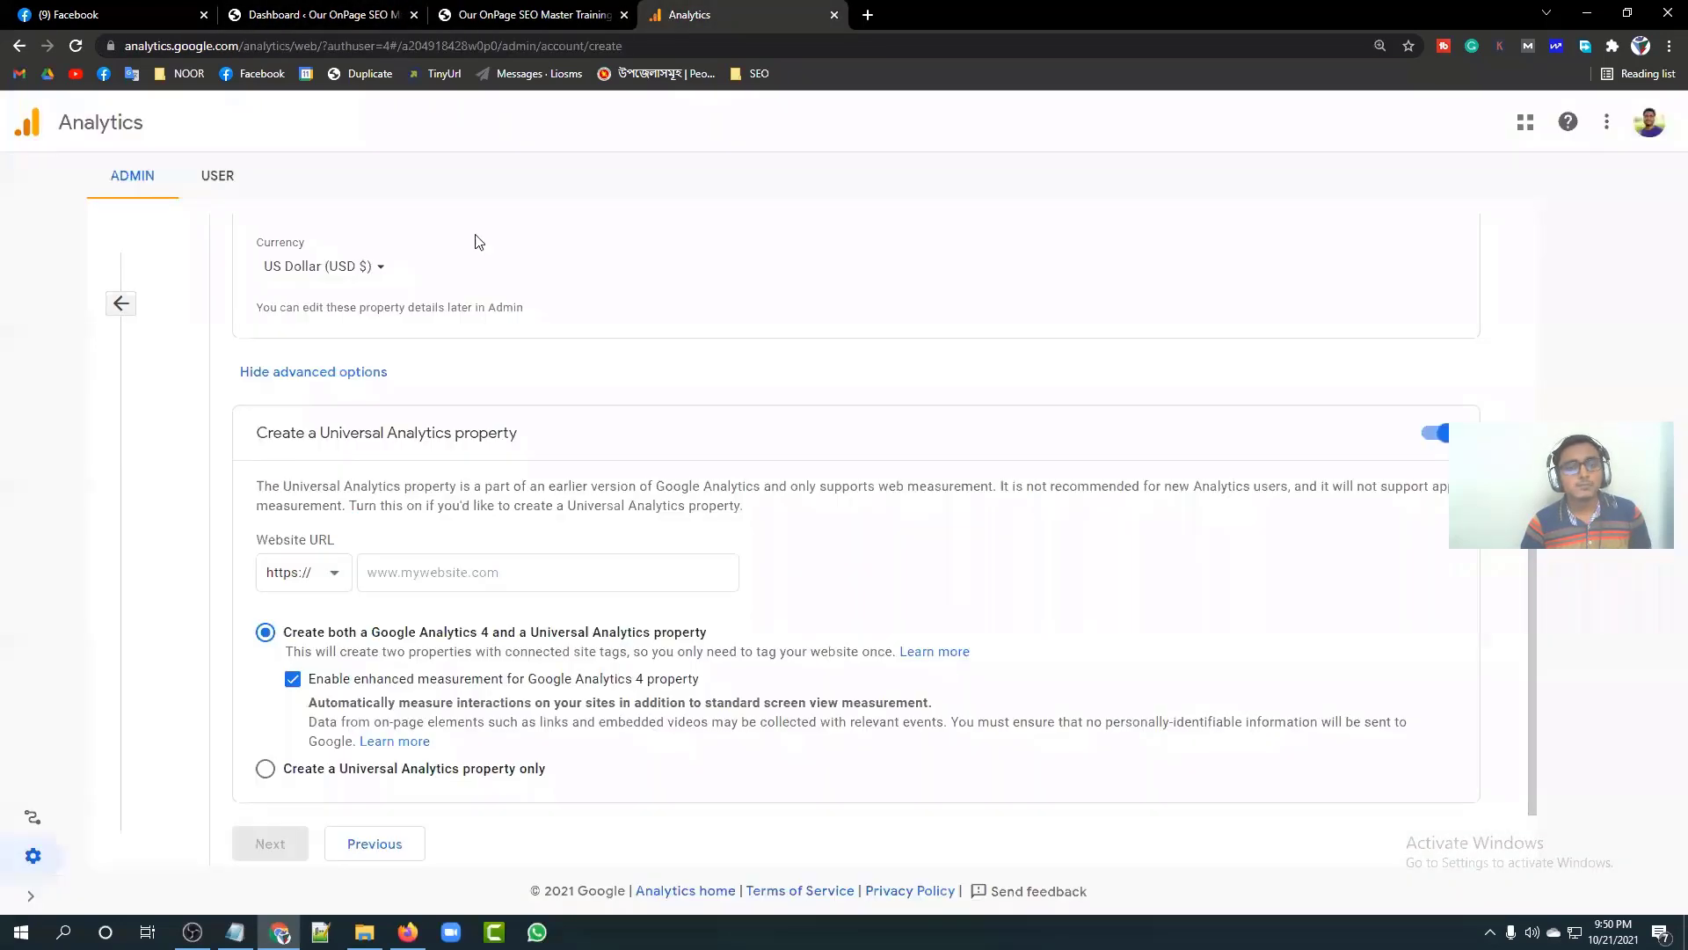
Step: Copy the full address of the WordPress site's front page and return to the Analytics property setup
left_click(409, 572)
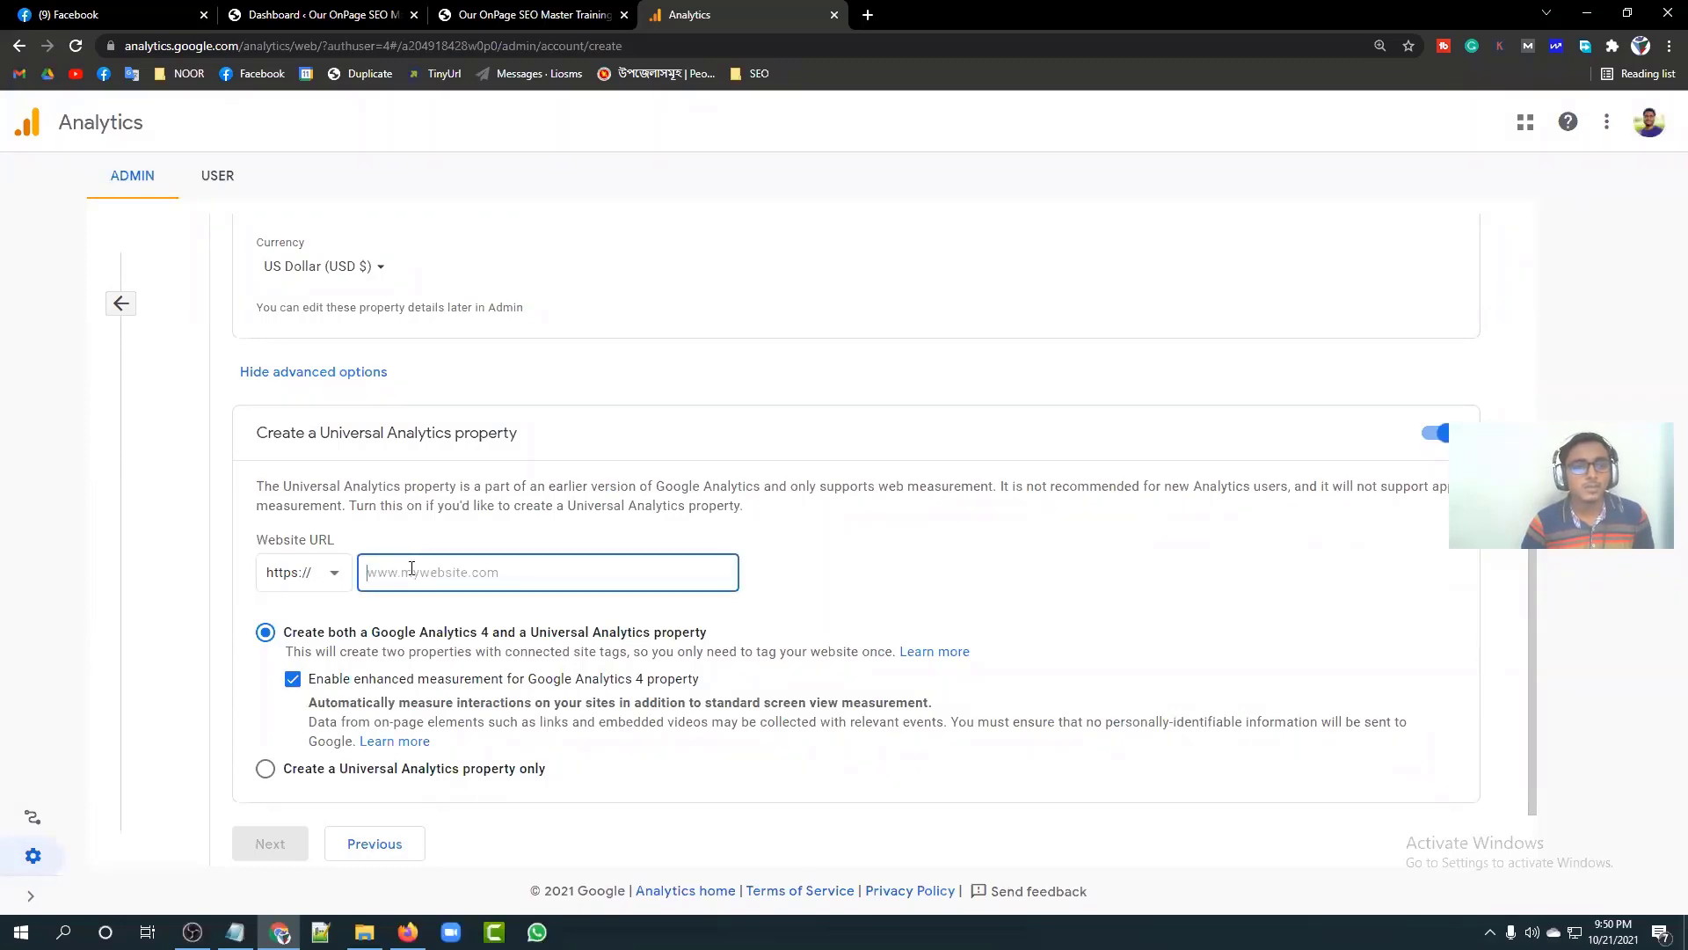
left_click(528, 15)
left_click(224, 49)
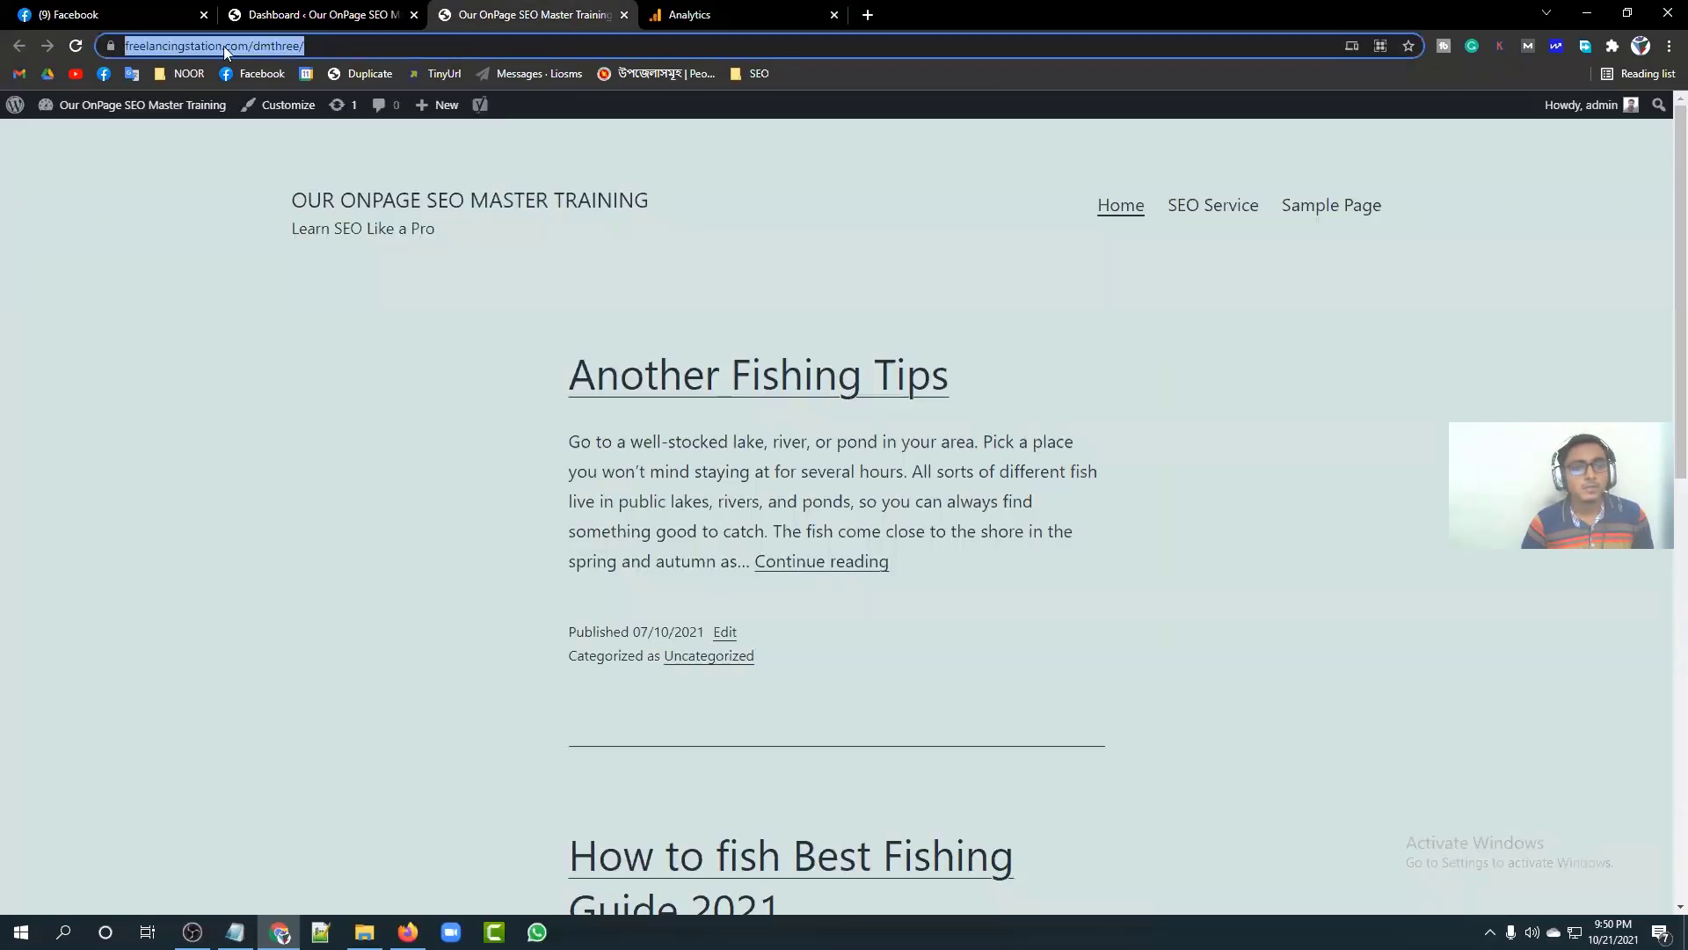
right_click(223, 46)
left_click(297, 172)
left_click(688, 15)
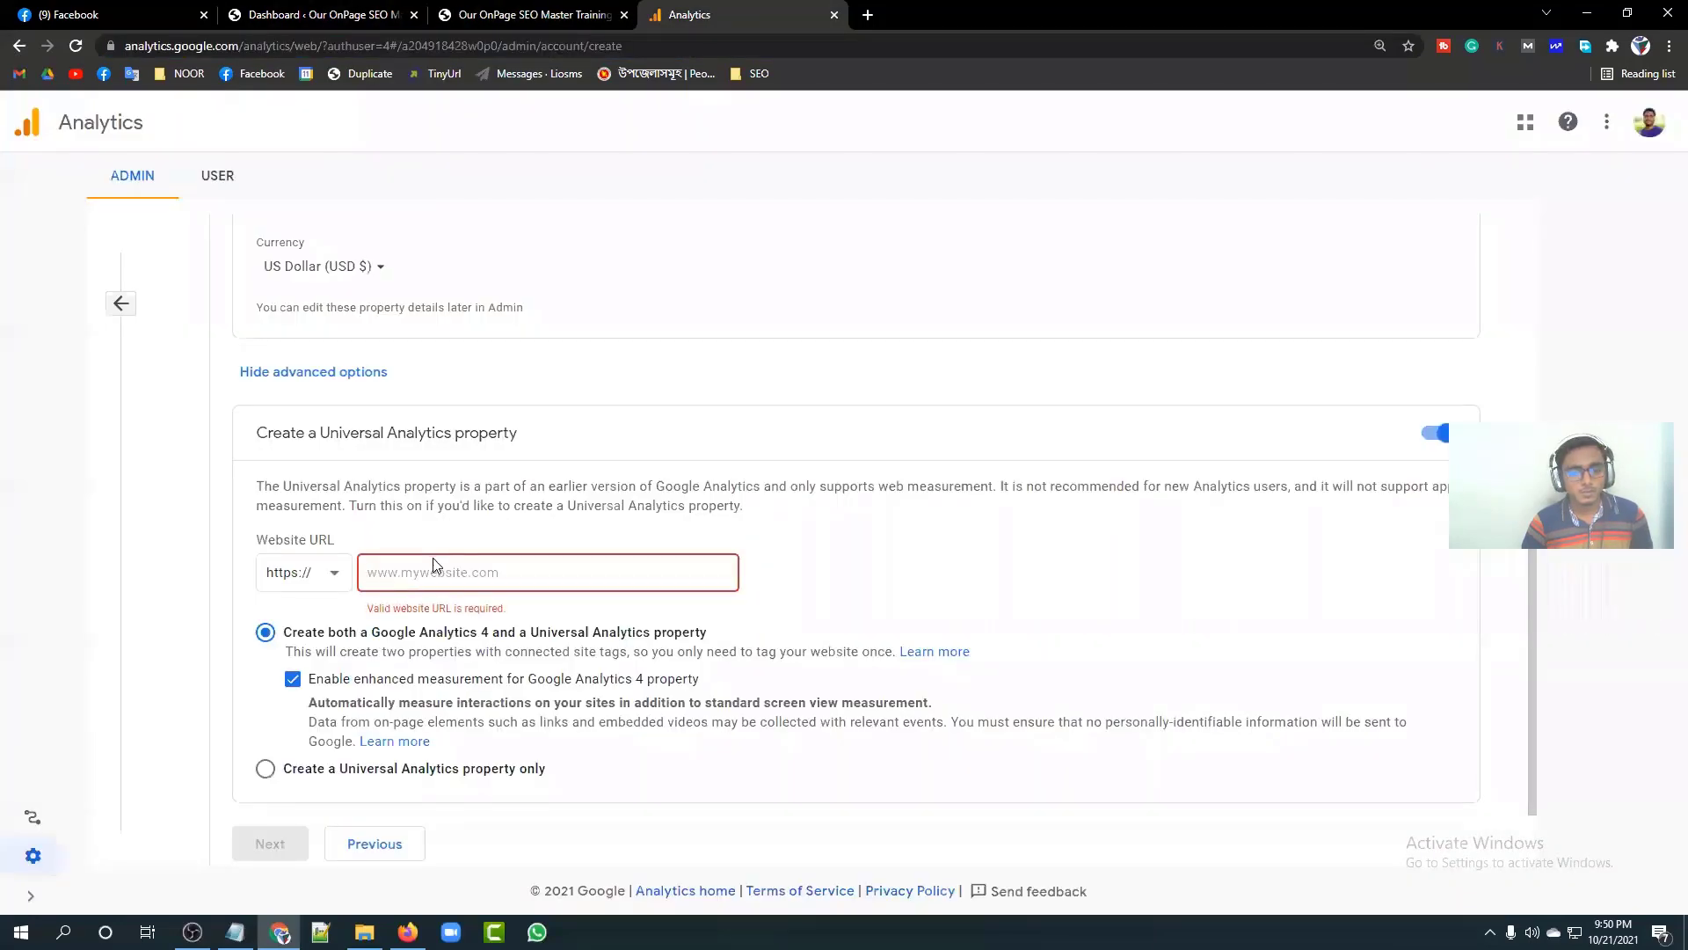
Step: Set the website URL to freelancingstation.com/dmthree, without a duplicate protocol or trailing slash, and continue to the business information
key("ctrl+v")
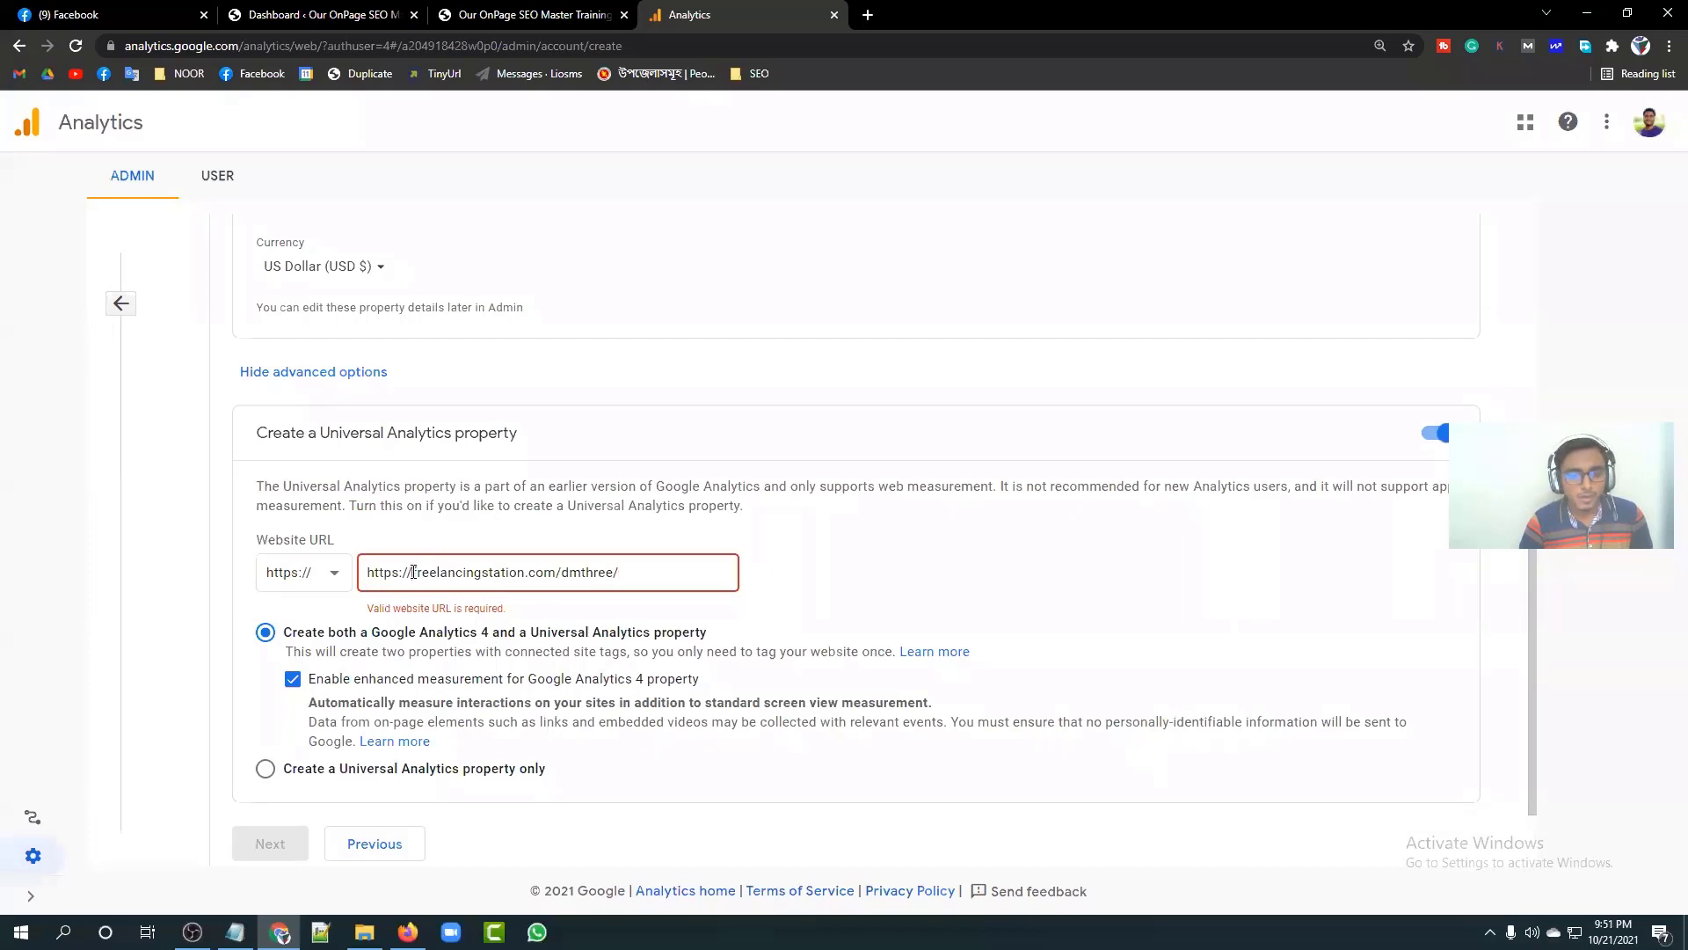
left_click_drag(414, 573, 363, 576)
key("BackSpace")
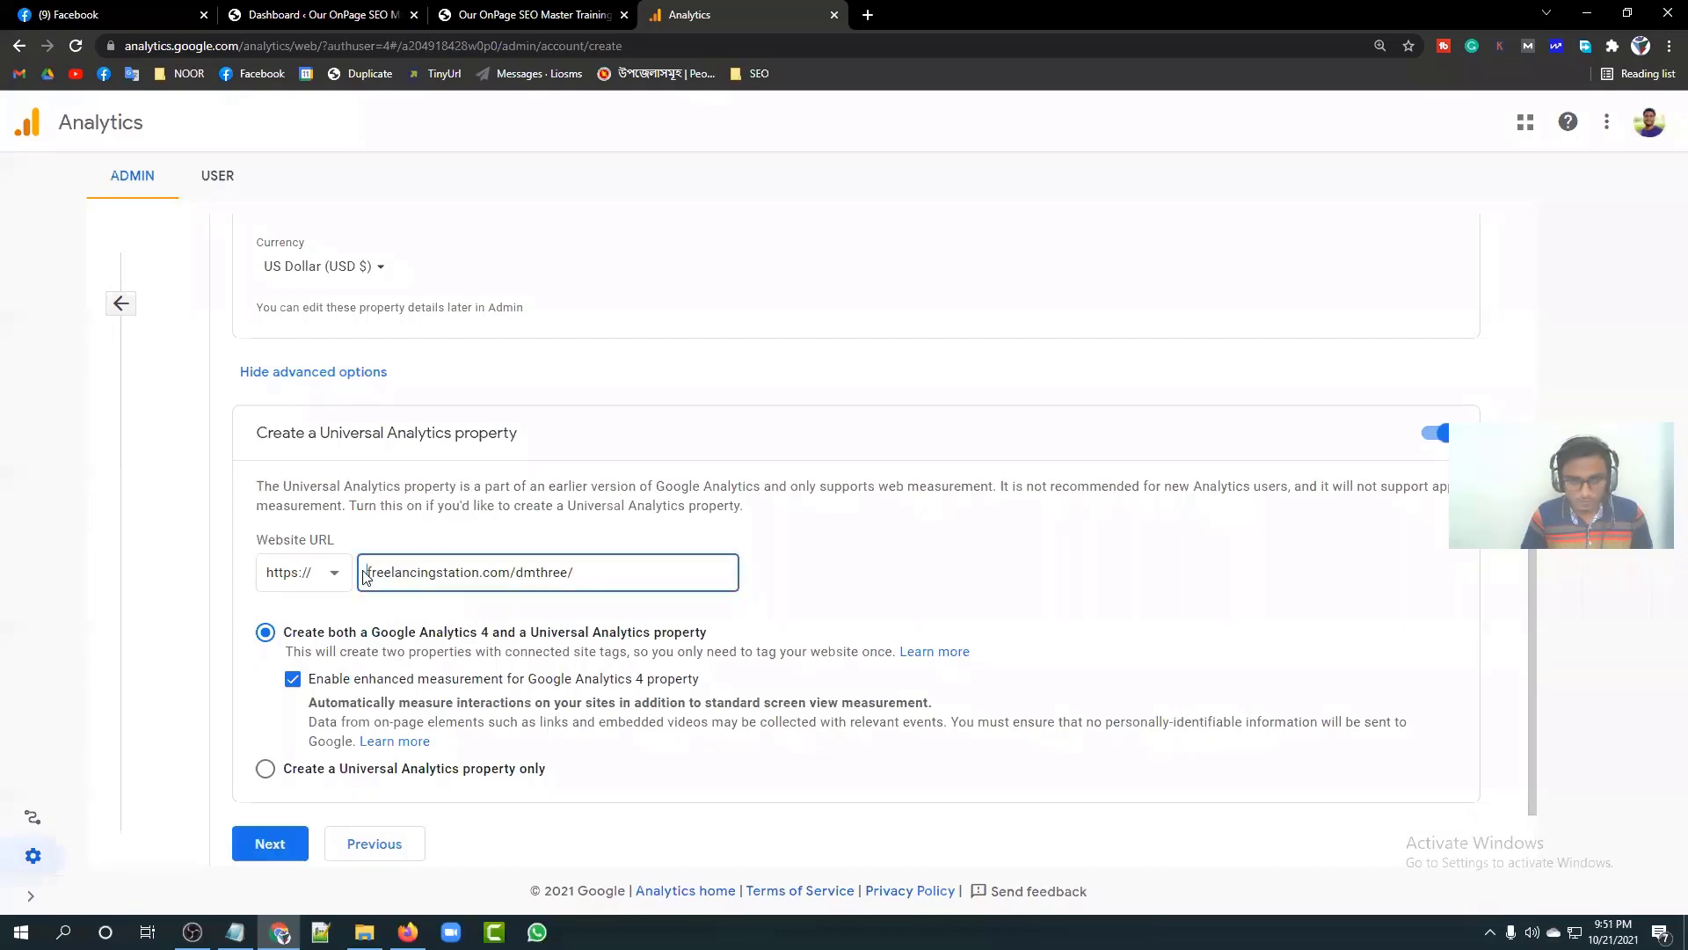
left_click(596, 574)
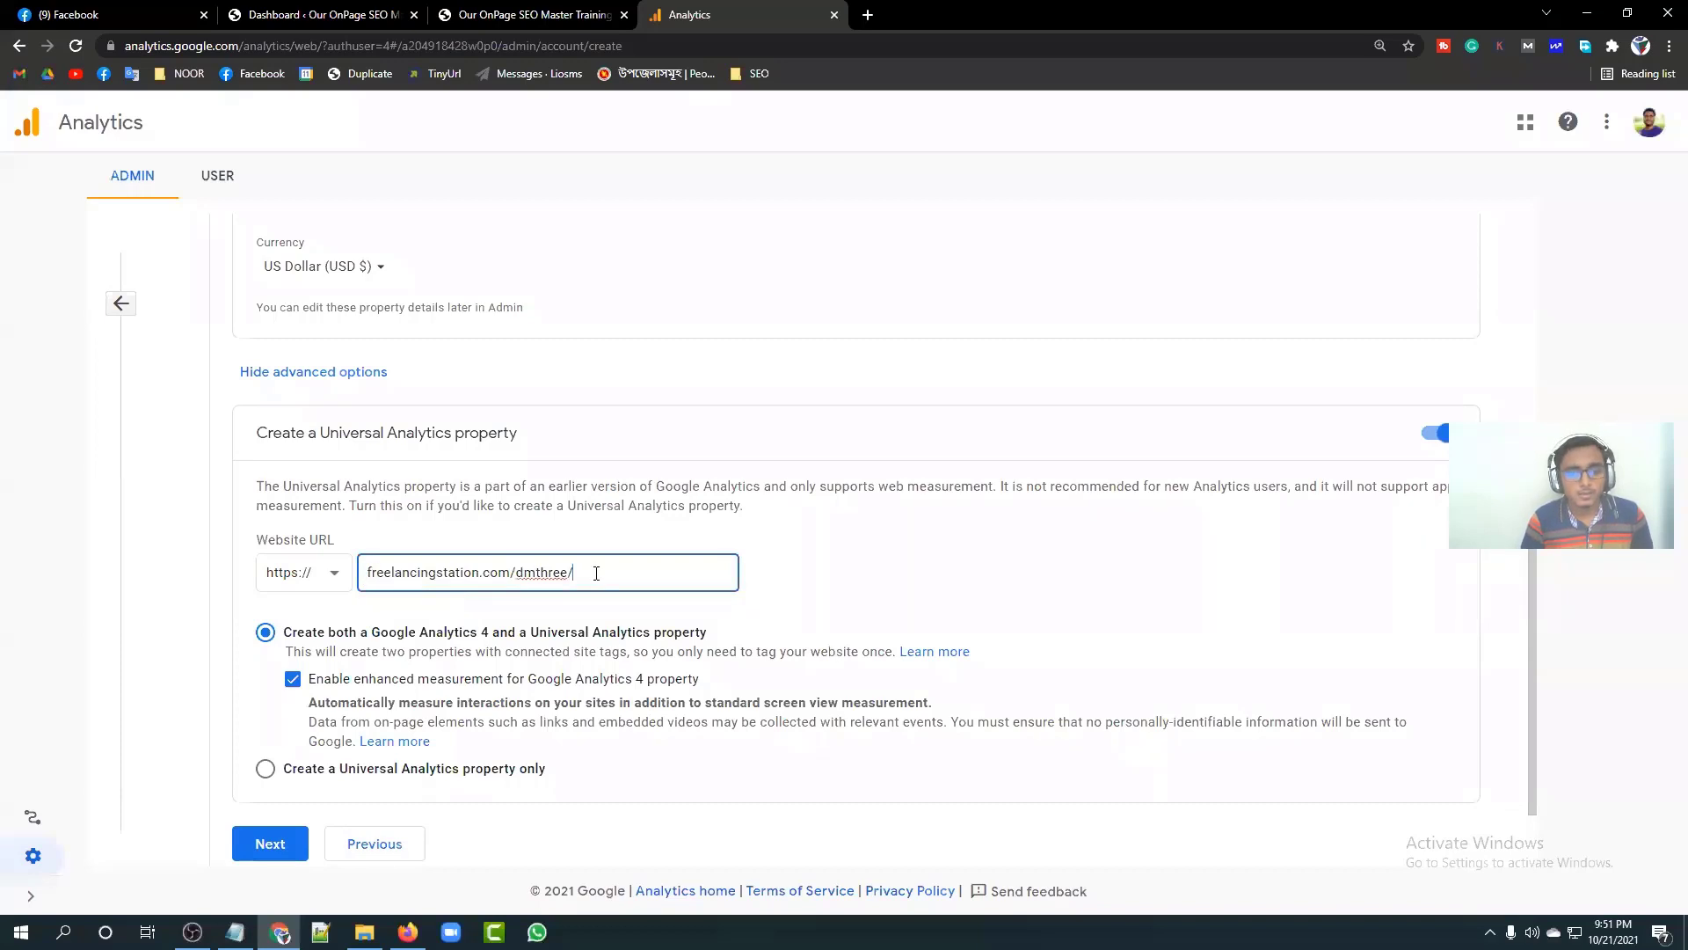
key("BackSpace")
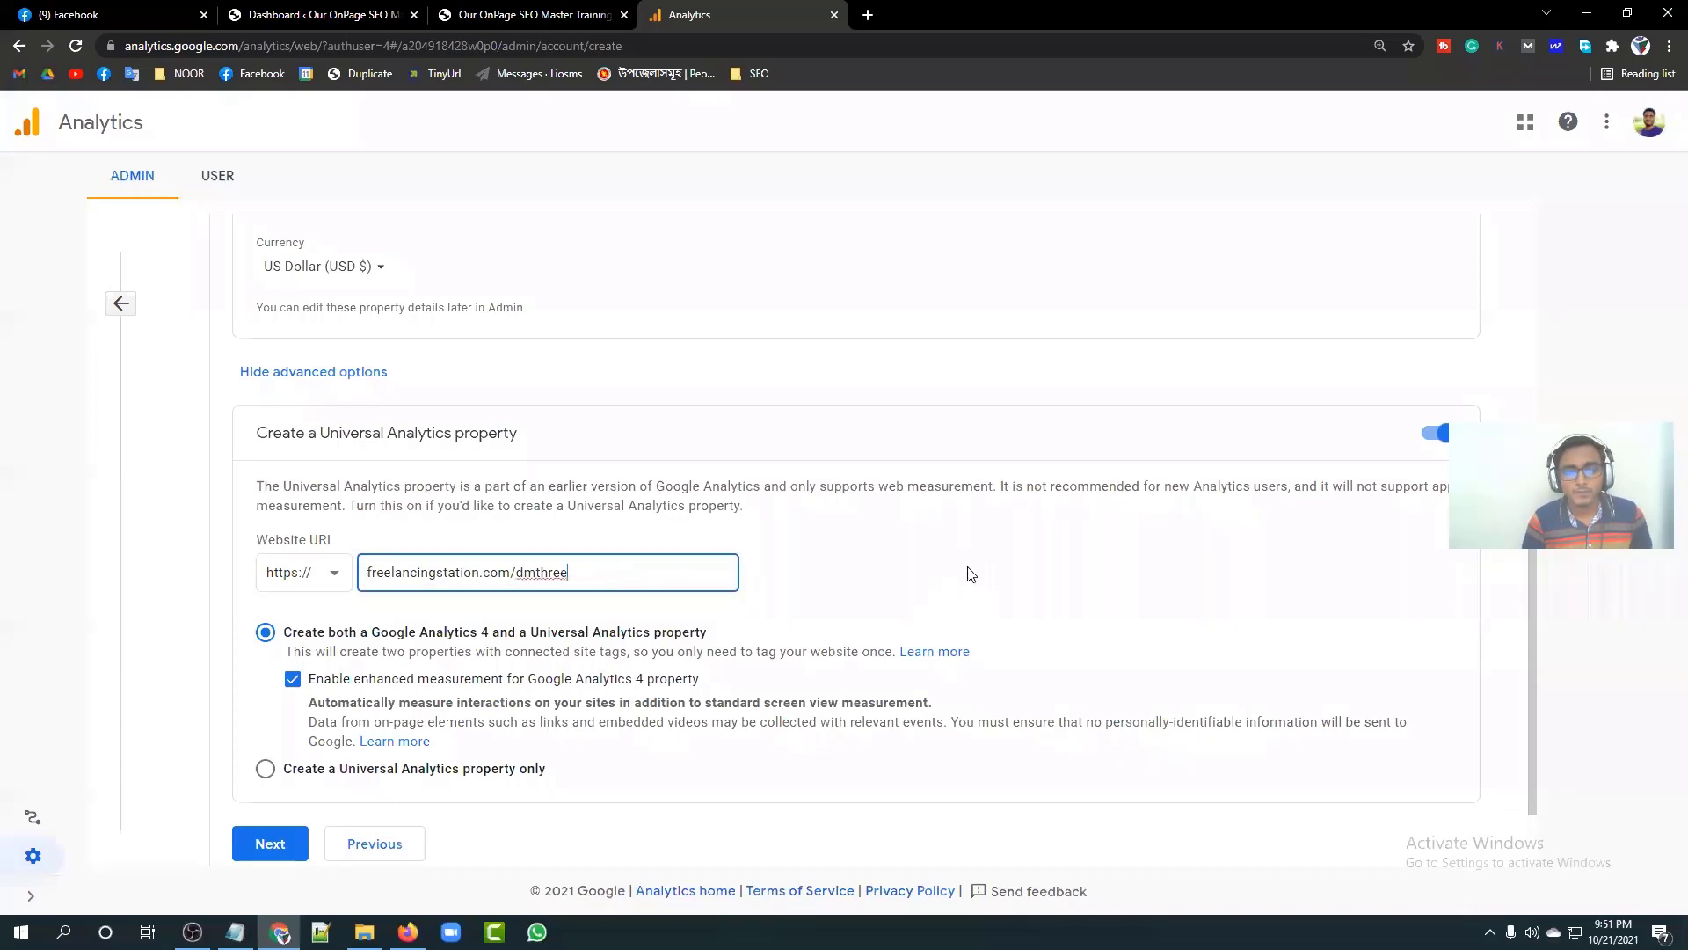
left_click(970, 573)
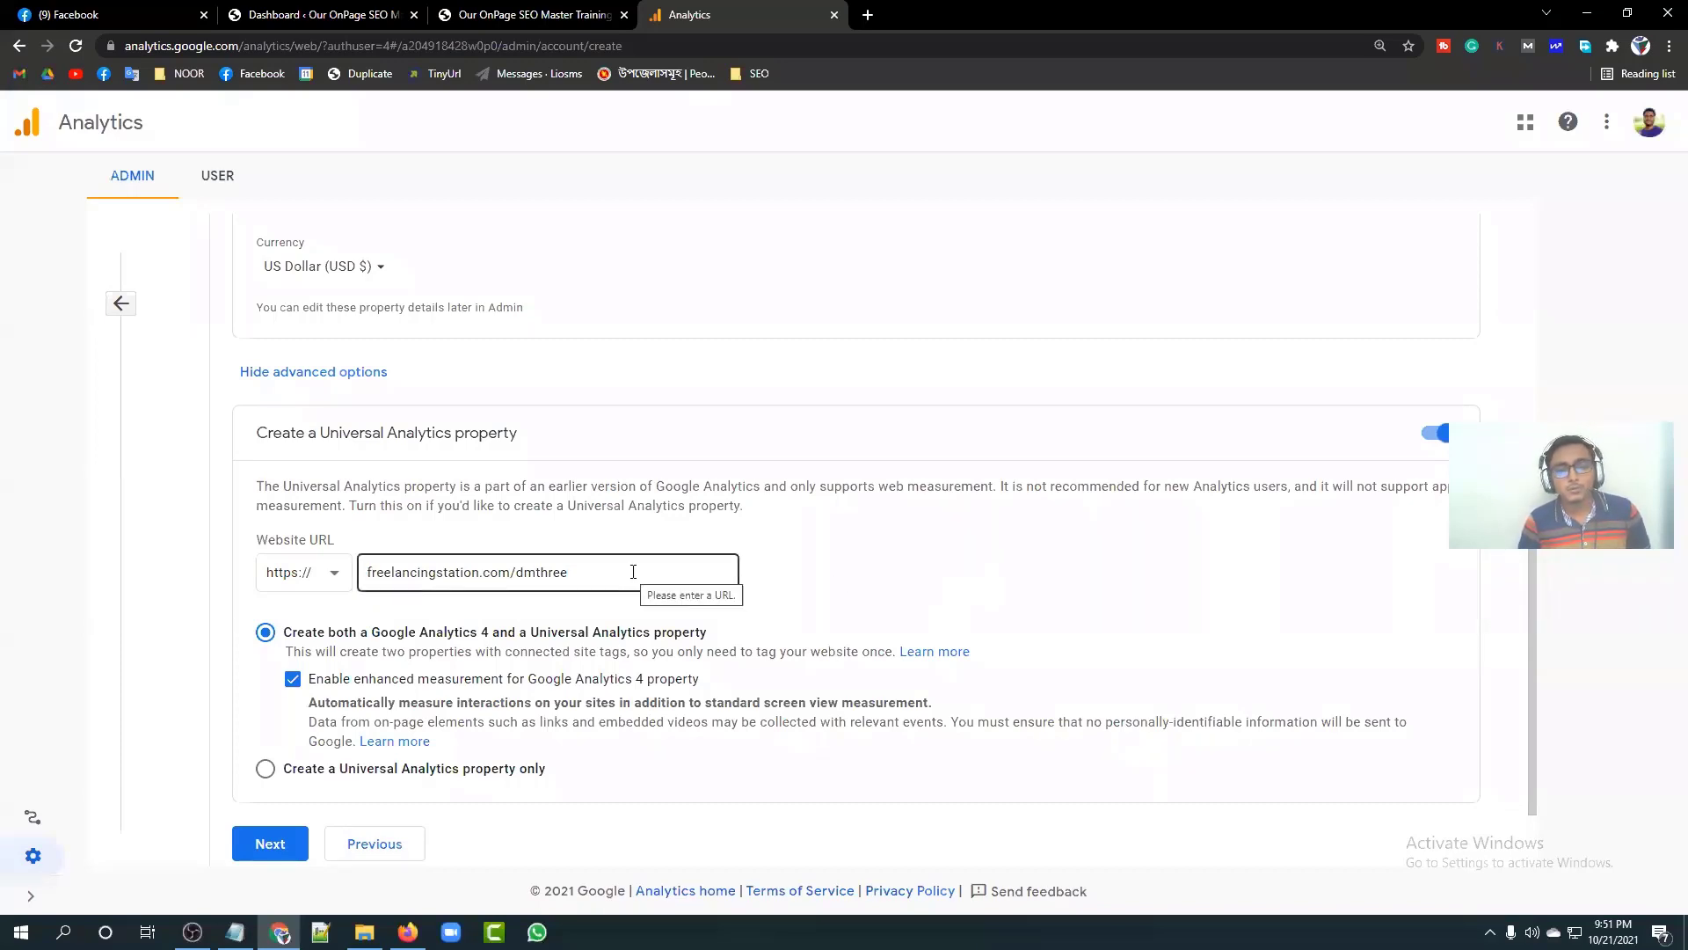
scroll(522, 650, "down", 1)
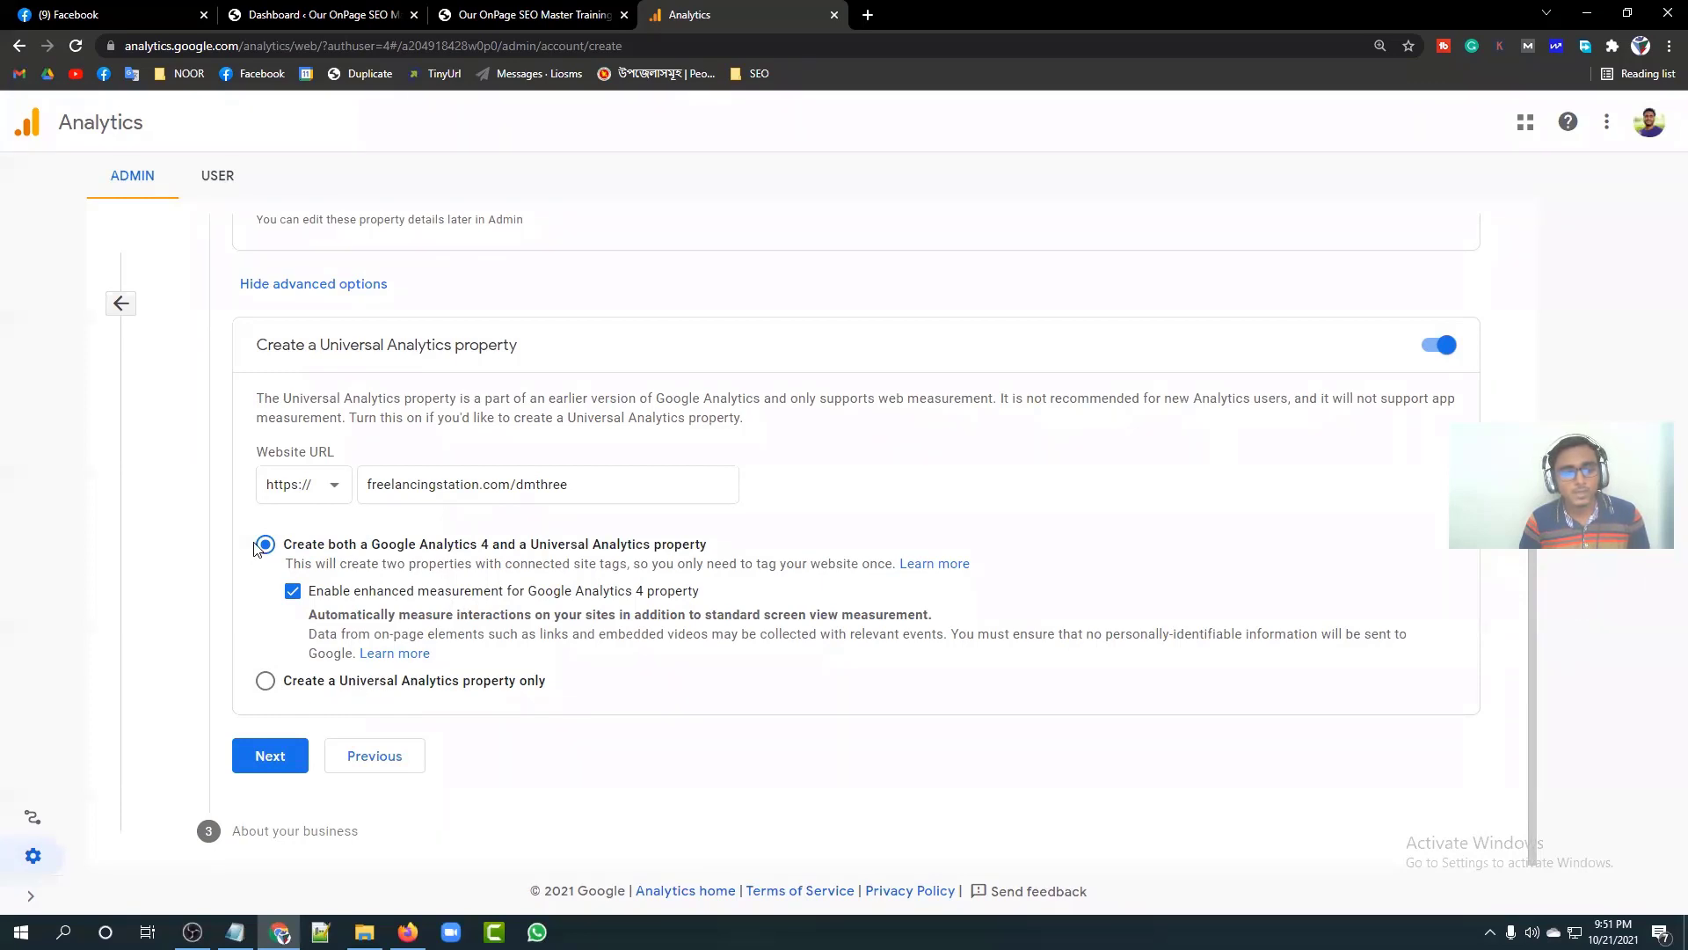
left_click(261, 761)
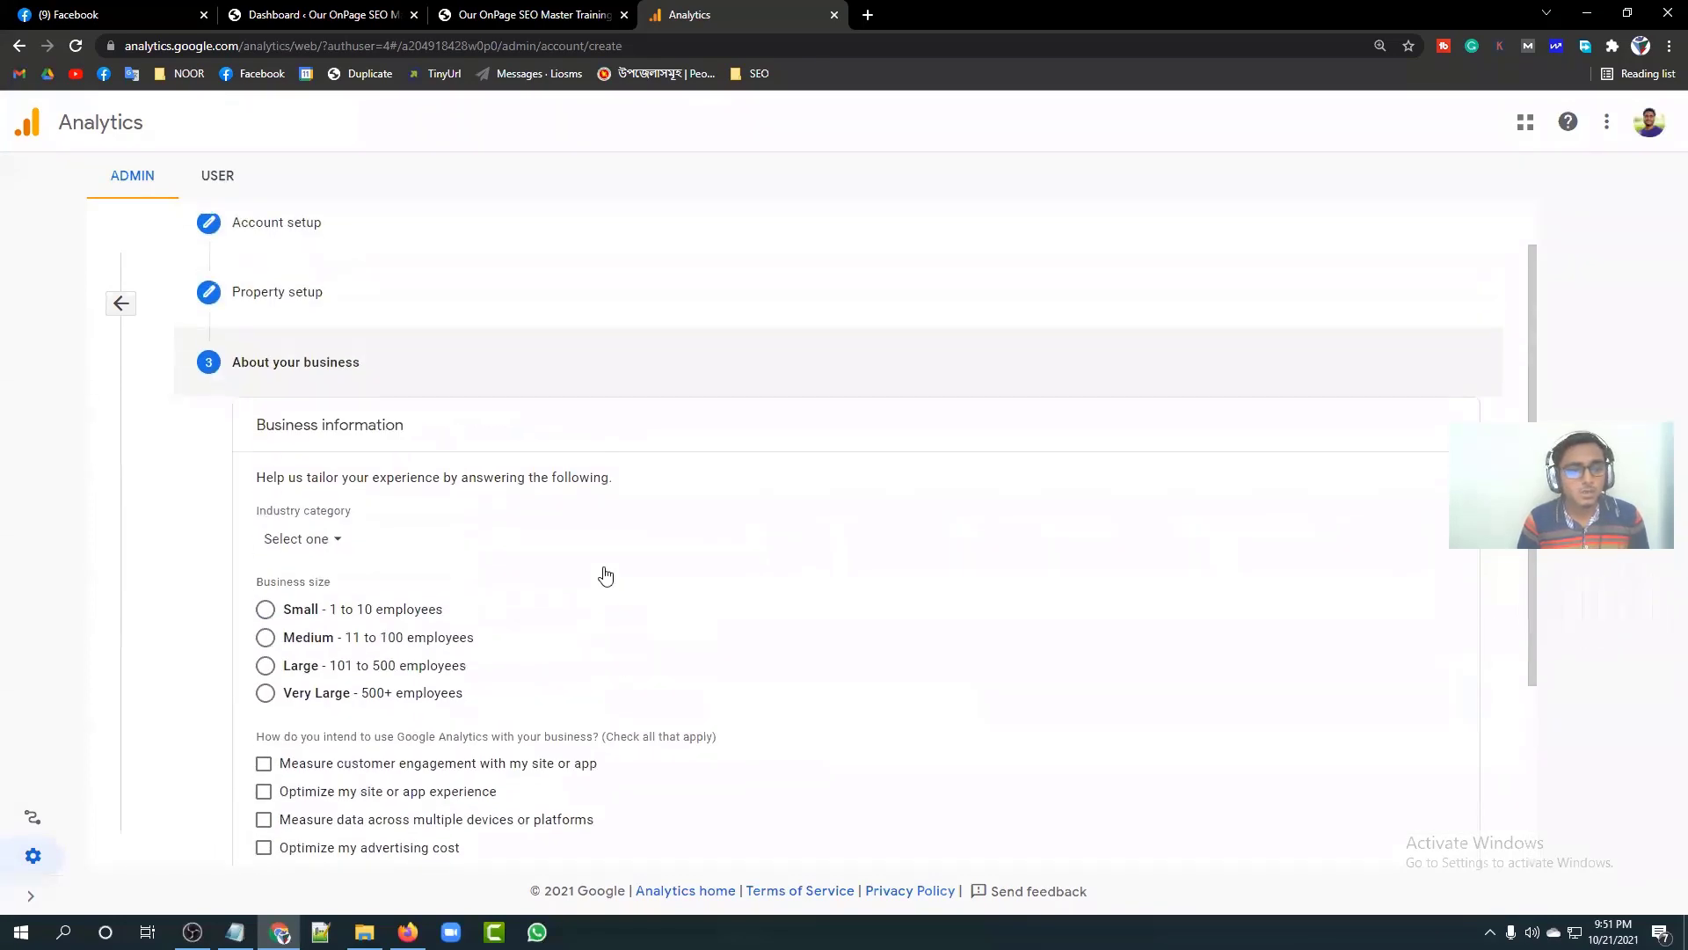
Step: Set the industry category to Online Communities and the business size to Small - 1 to 10 employees
scroll(746, 502, "down", 2)
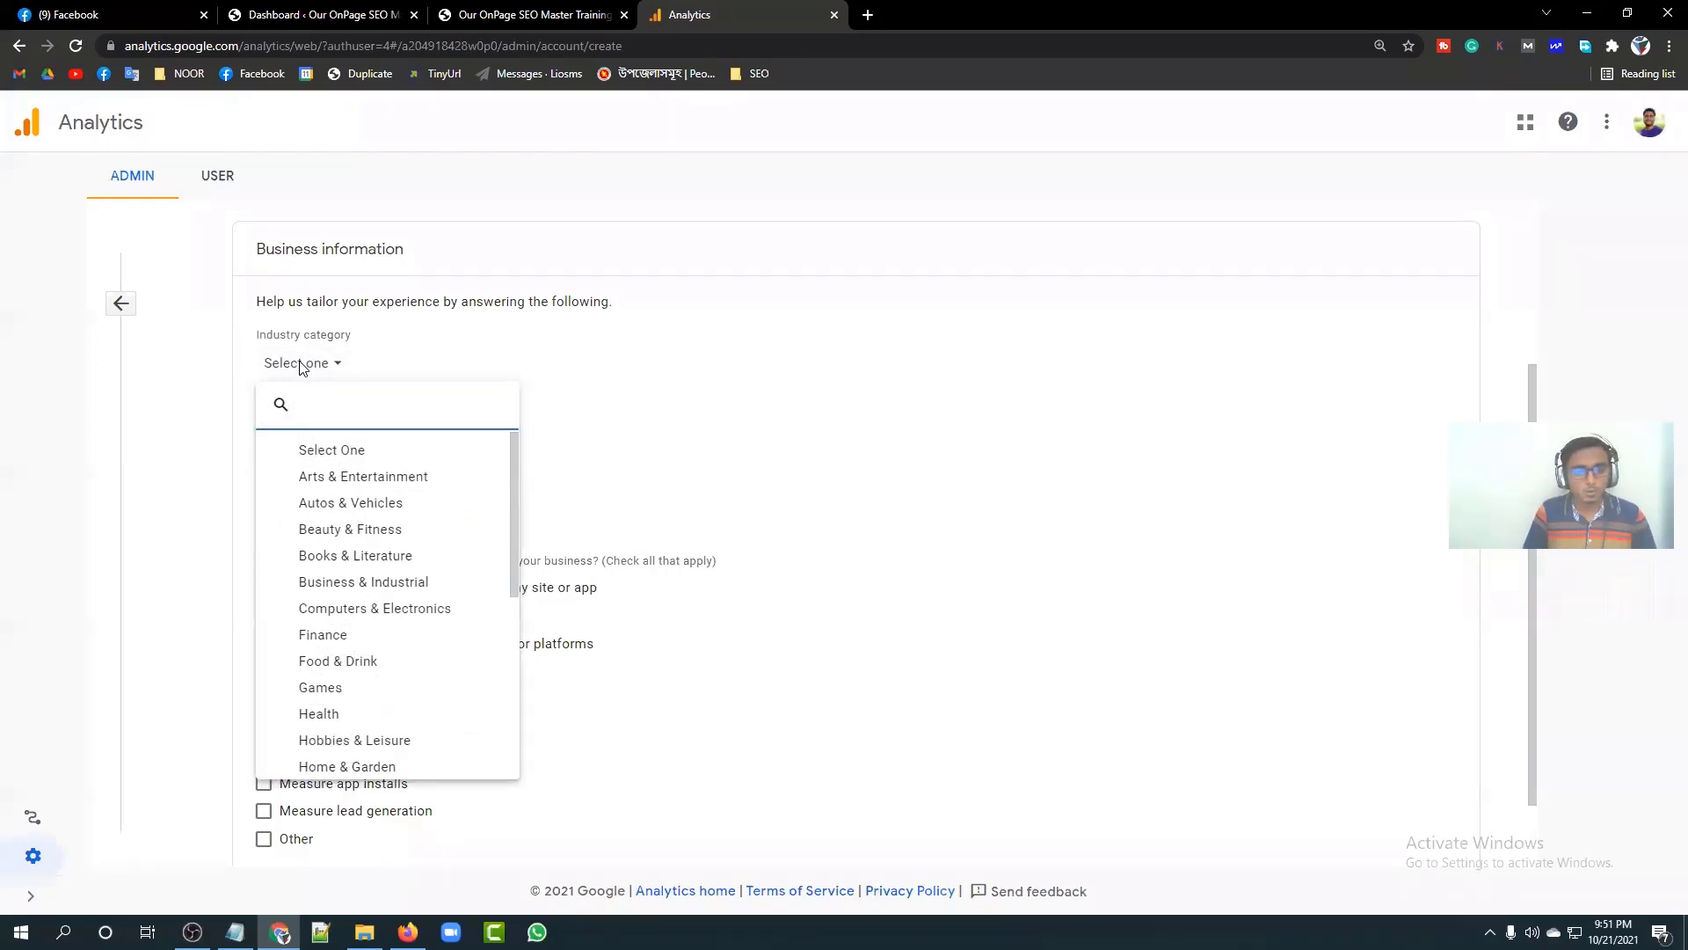
type("blog")
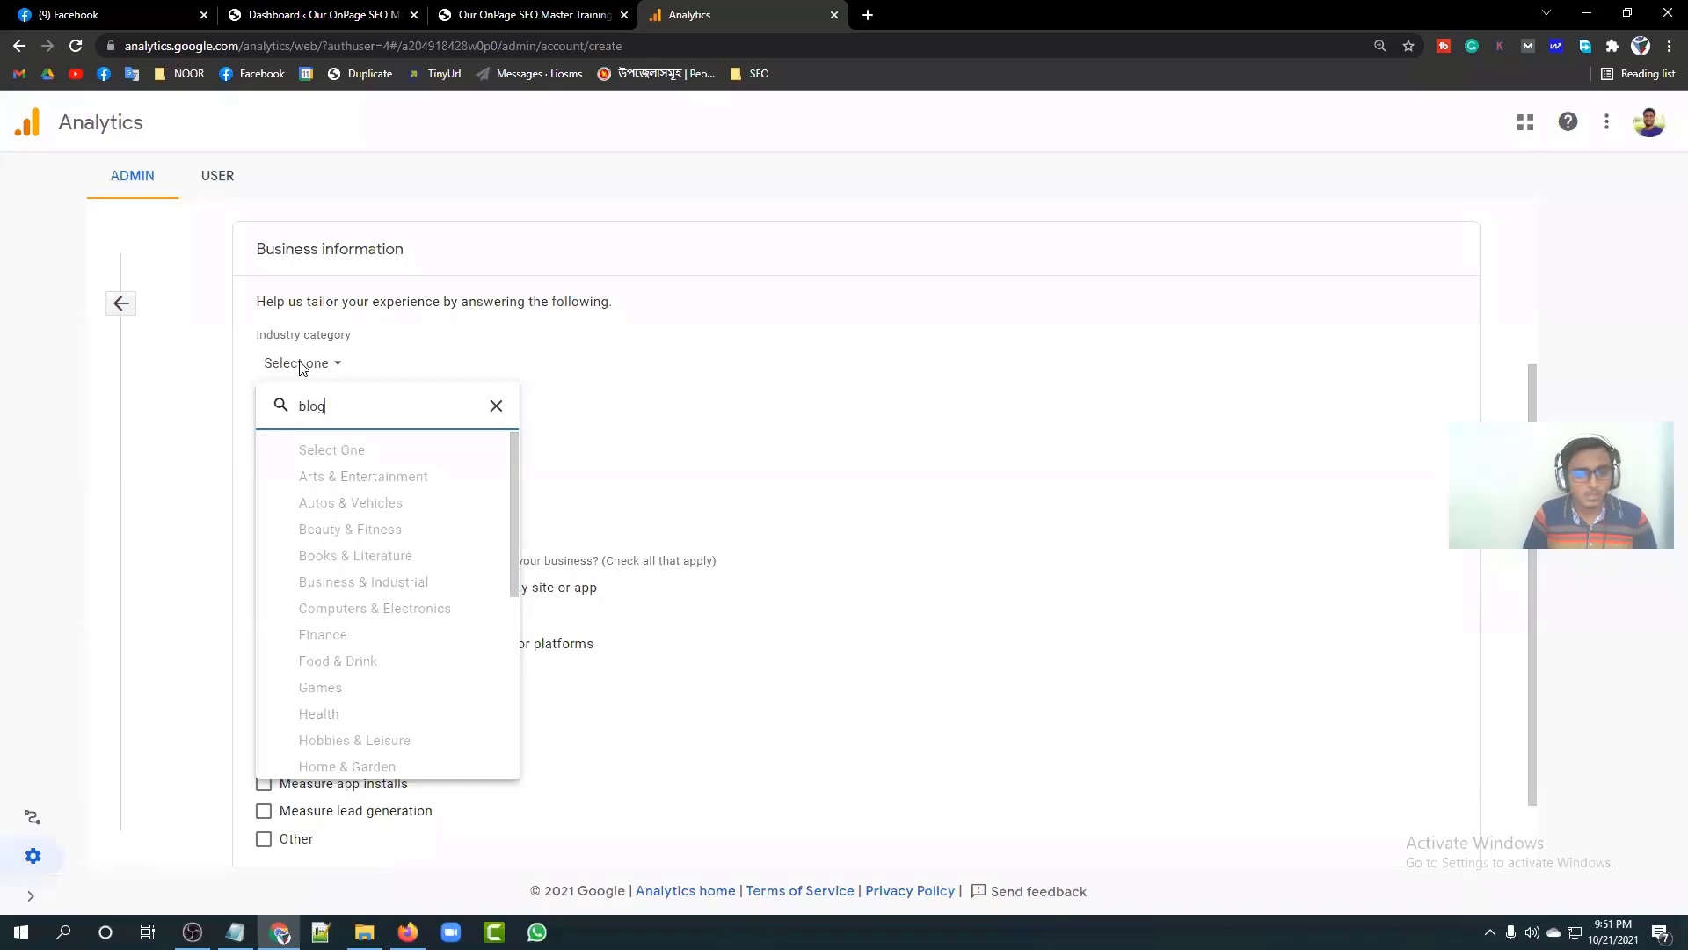
left_click(494, 405)
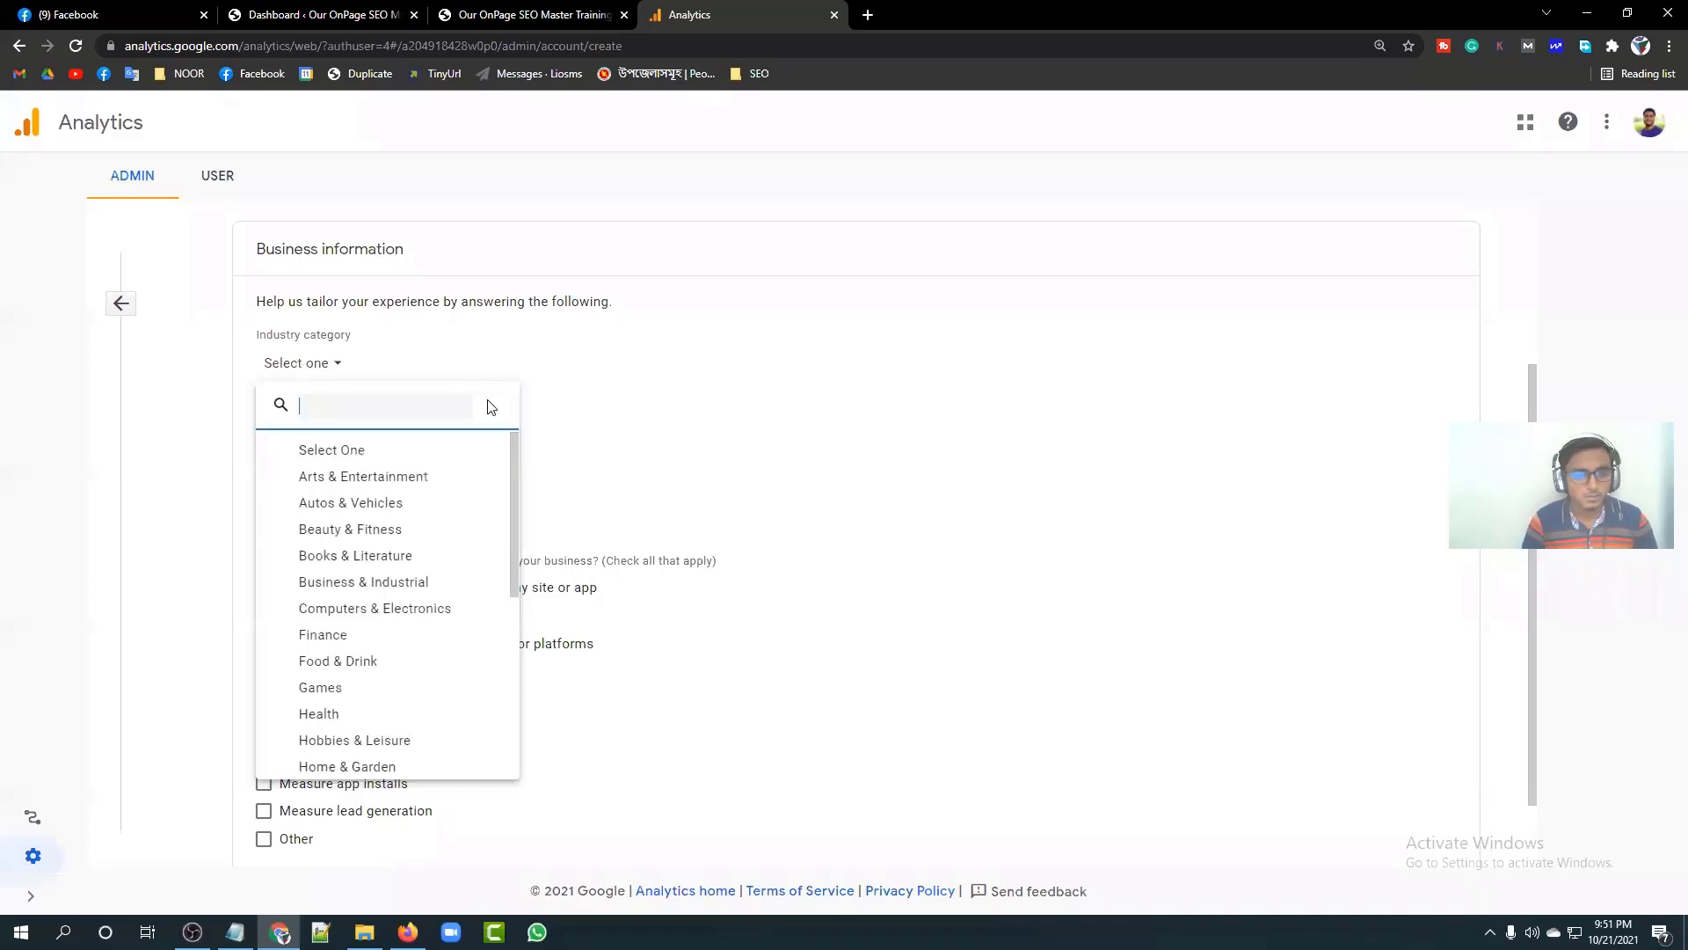
left_click_drag(517, 466, 510, 658)
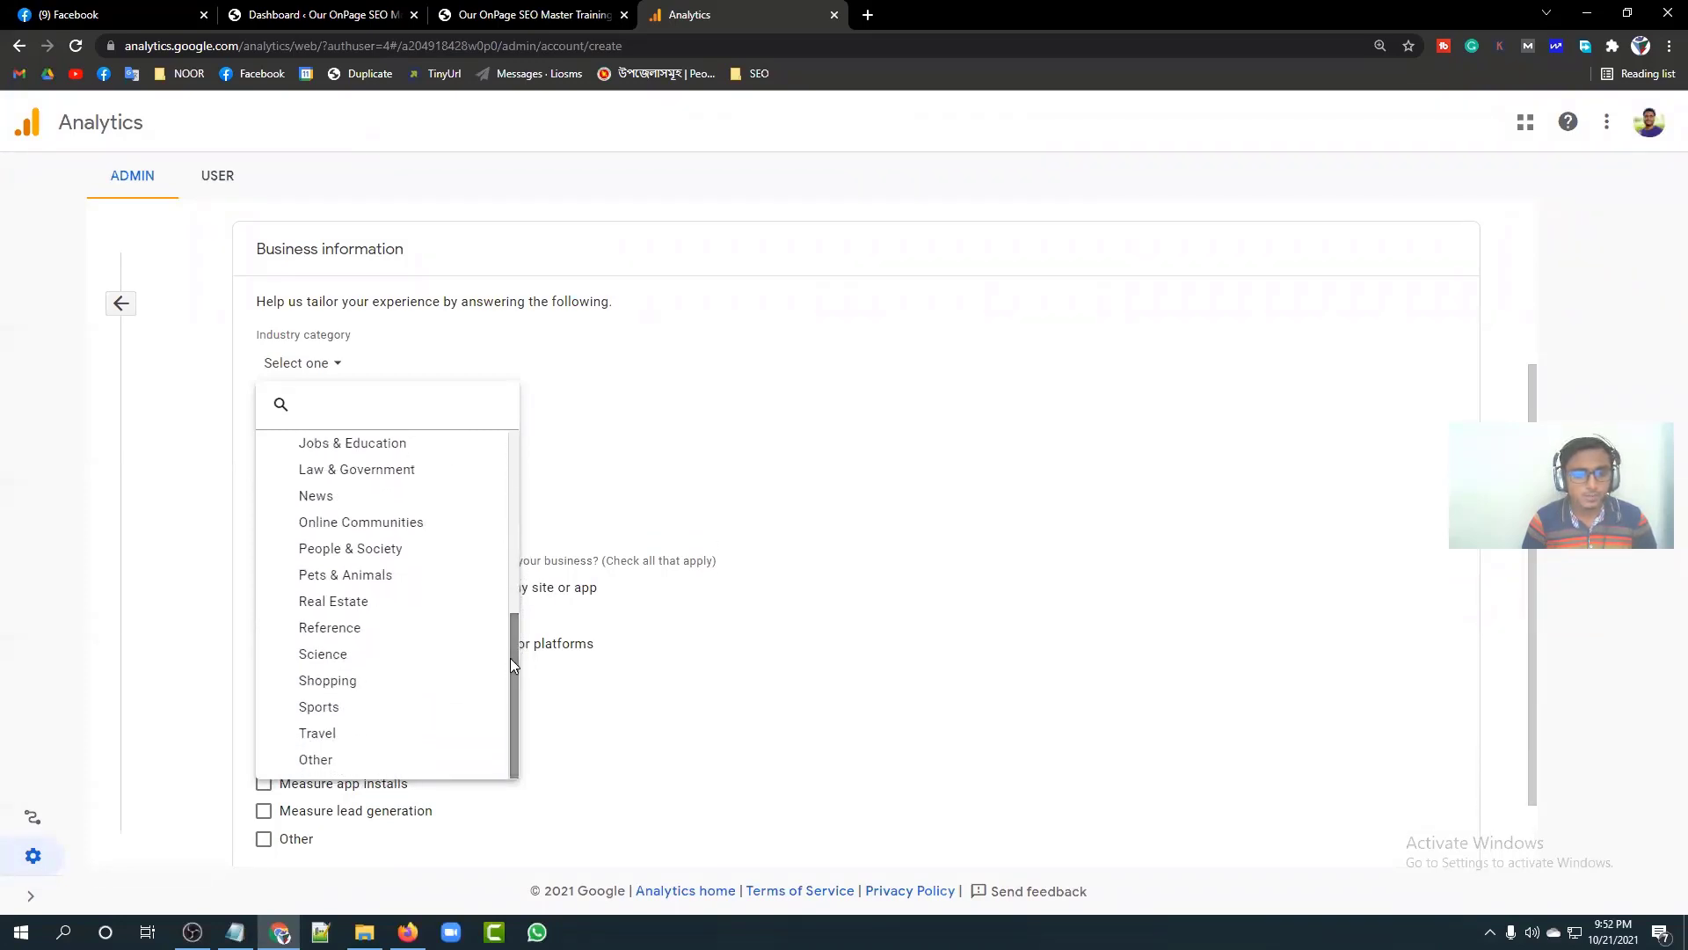
left_click(404, 525)
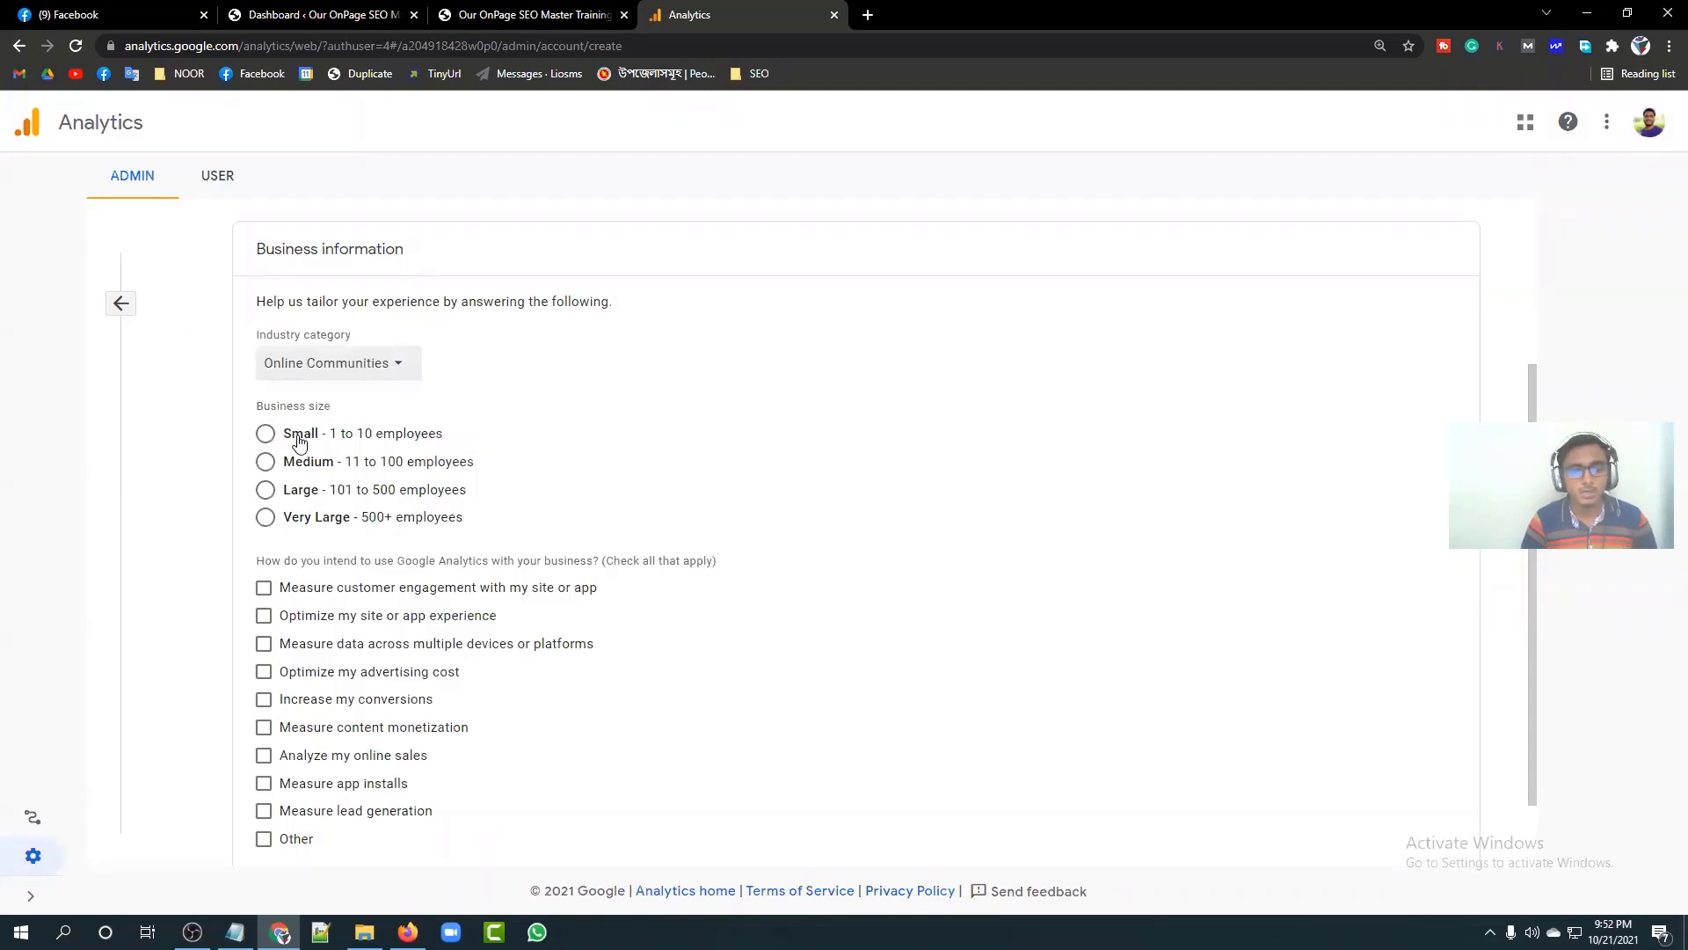
left_click(264, 432)
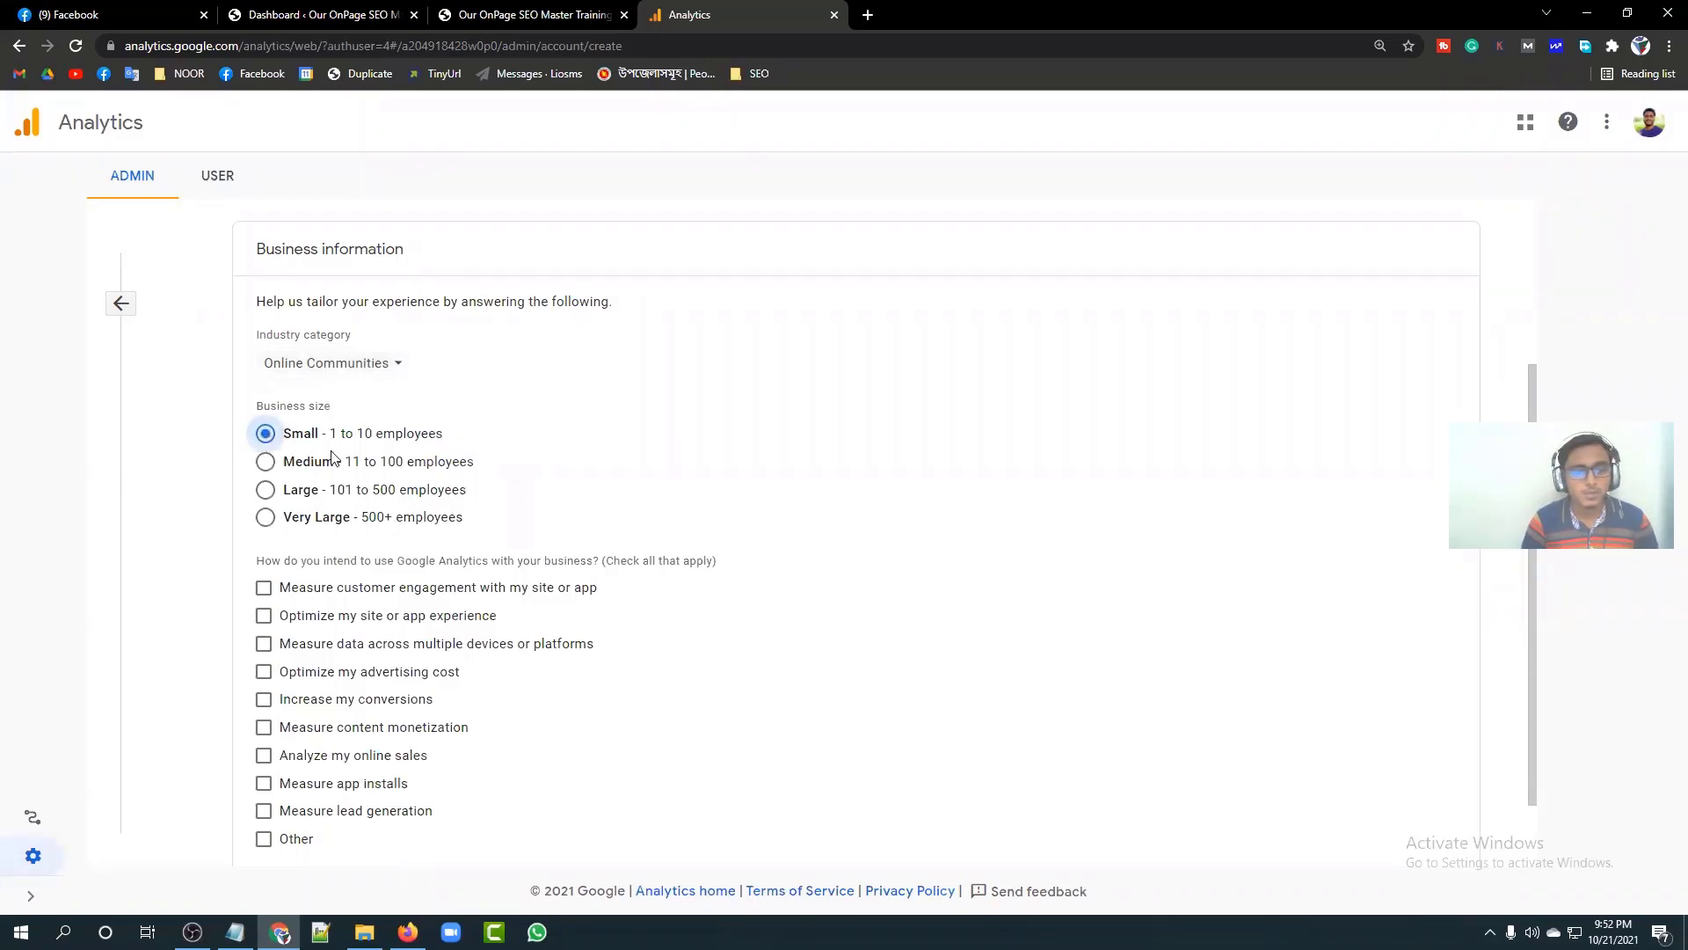
Step: Select every intended use of Google Analytics from customer engagement to lead generation, leaving Other unselected
scroll(441, 466, "down", 1)
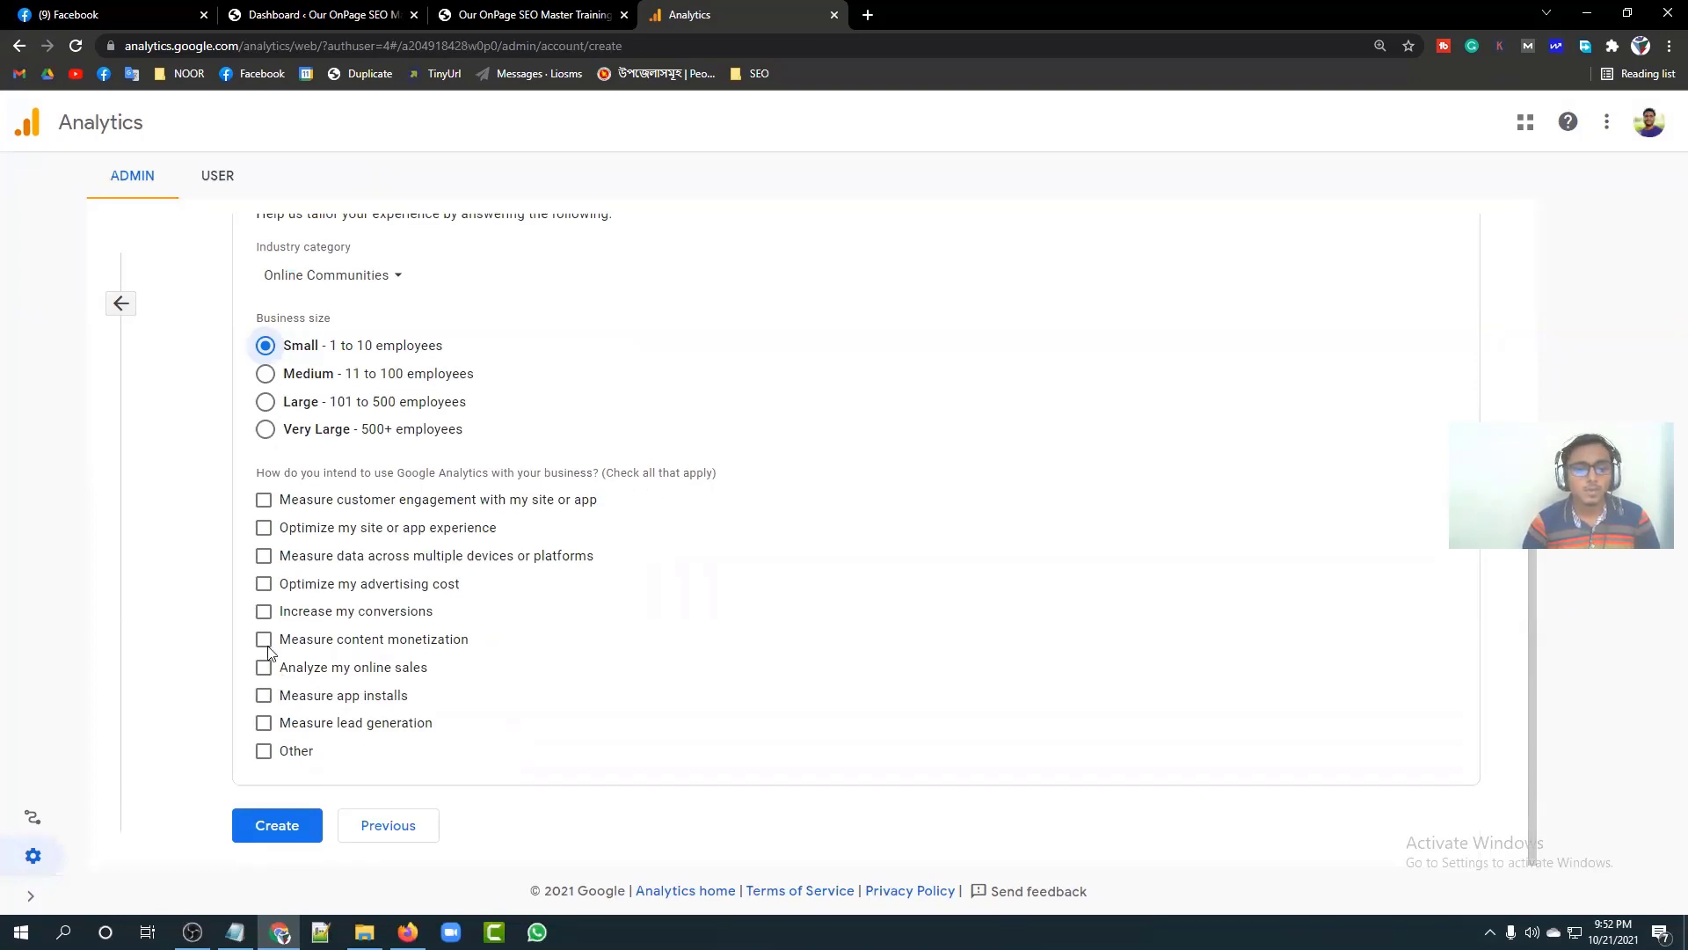
left_click(263, 500)
left_click(264, 527)
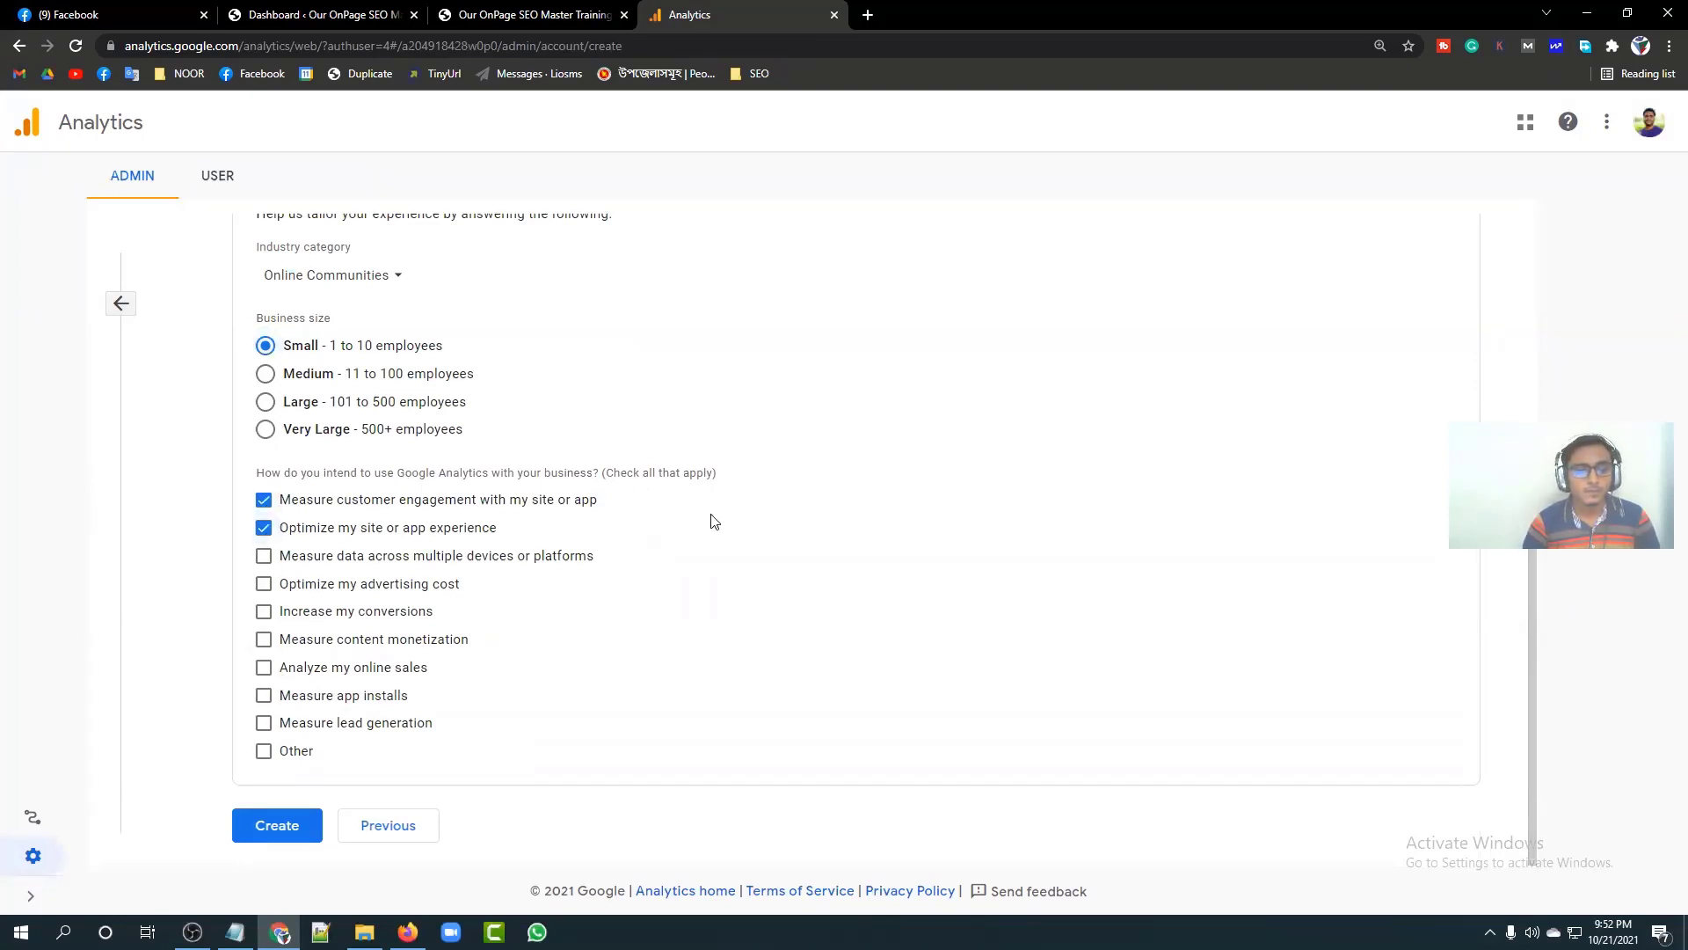
left_click(263, 555)
left_click(263, 584)
left_click(264, 612)
left_click(263, 640)
left_click(264, 668)
left_click(264, 695)
left_click(263, 723)
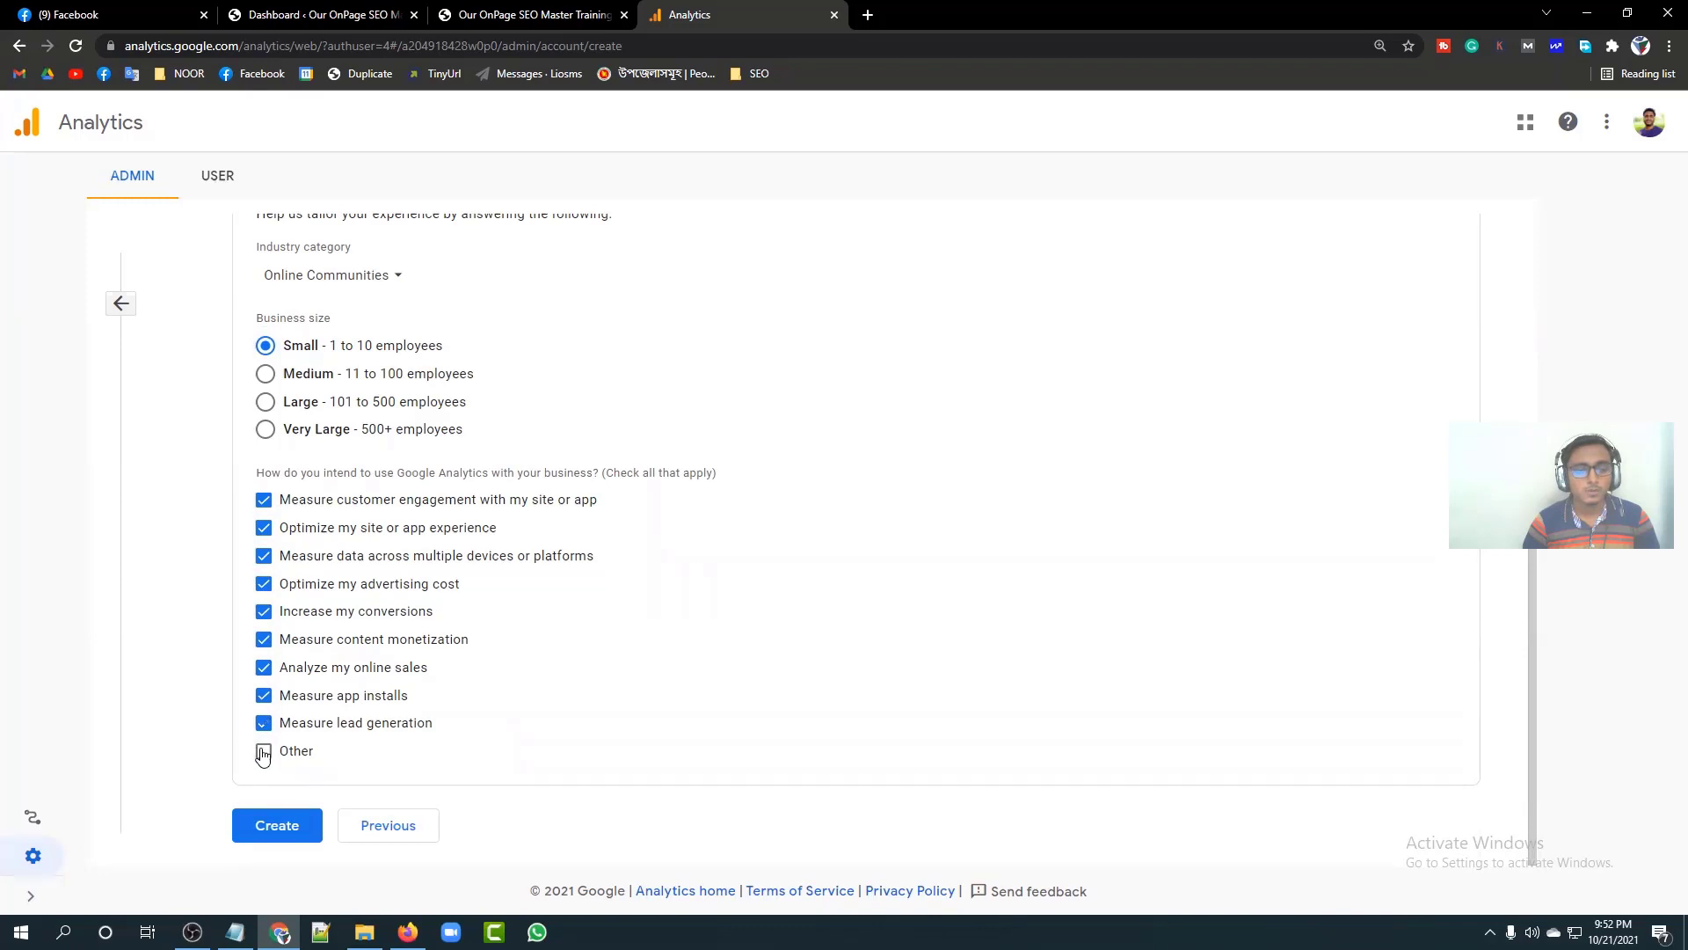
left_click(263, 750)
scroll(343, 695, "down", 1)
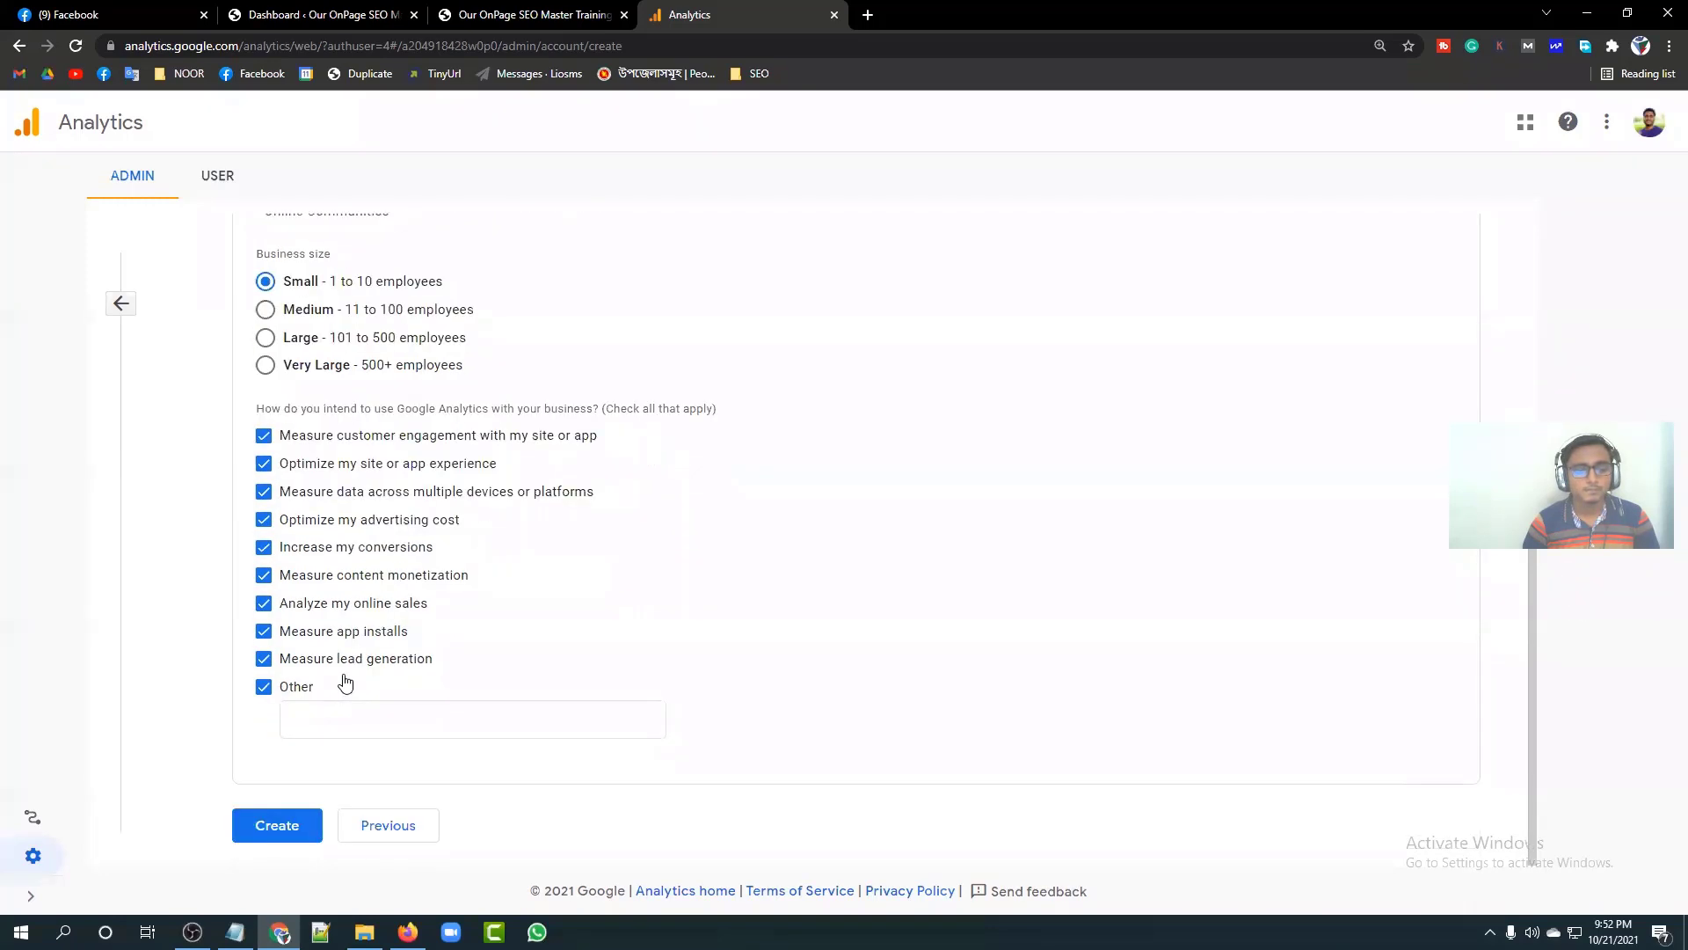
left_click(264, 687)
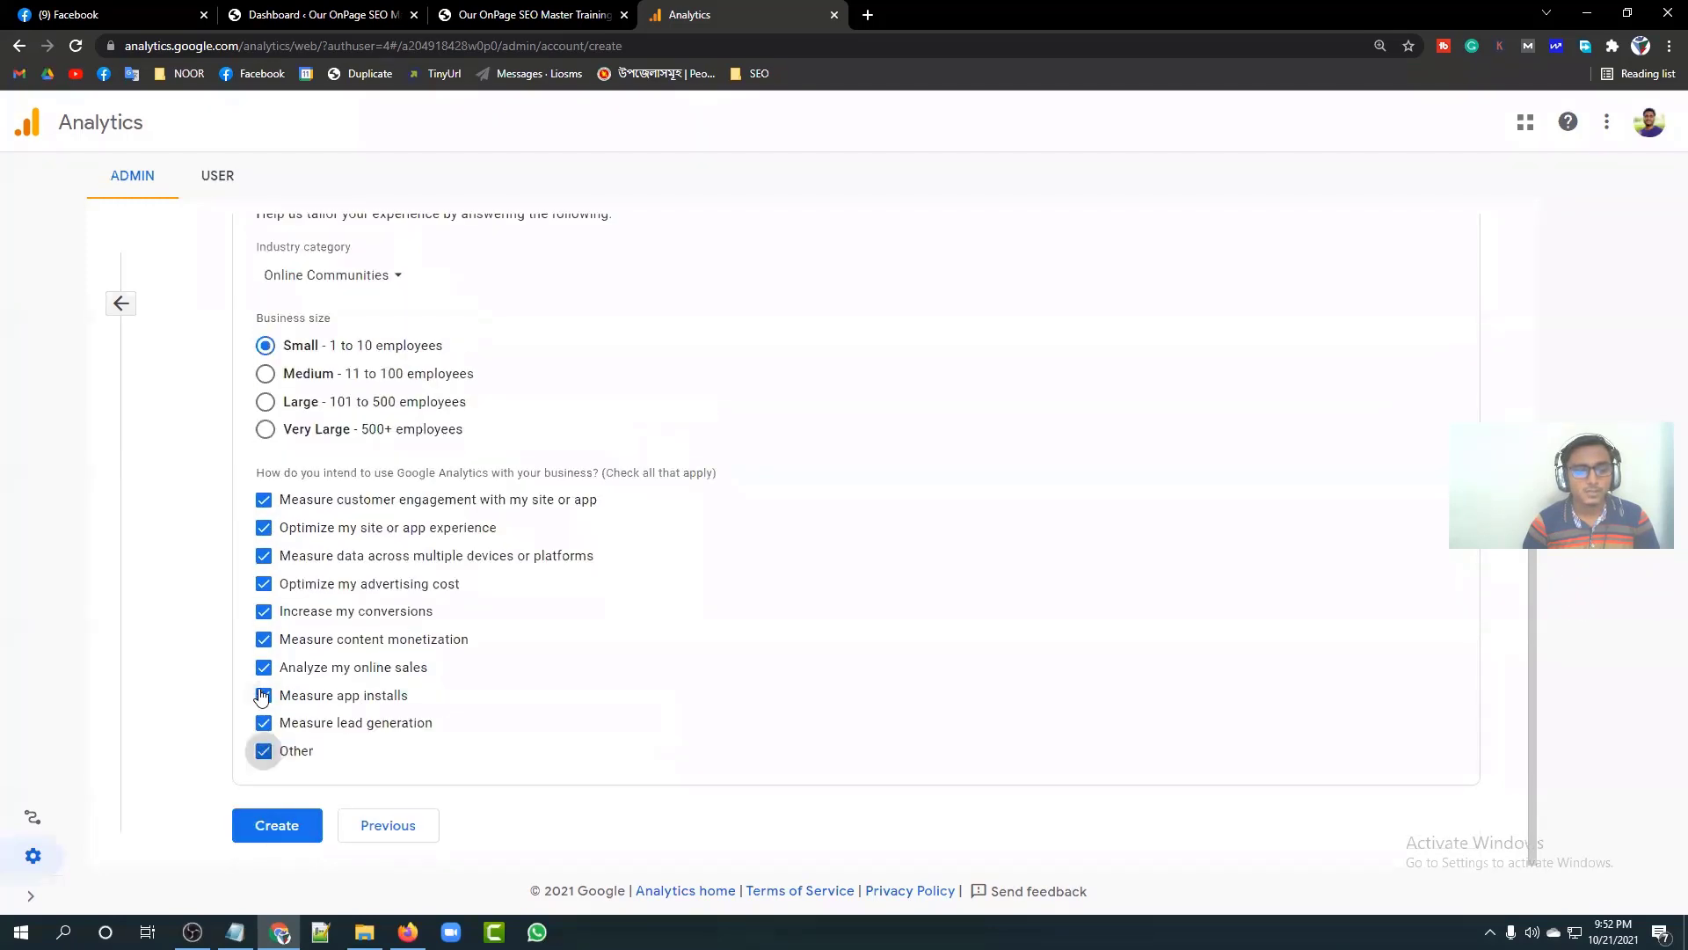
Step: Submit the account setup, review the United States Terms of Service, and accept them together with the GDPR Data Processing Terms
left_click(272, 825)
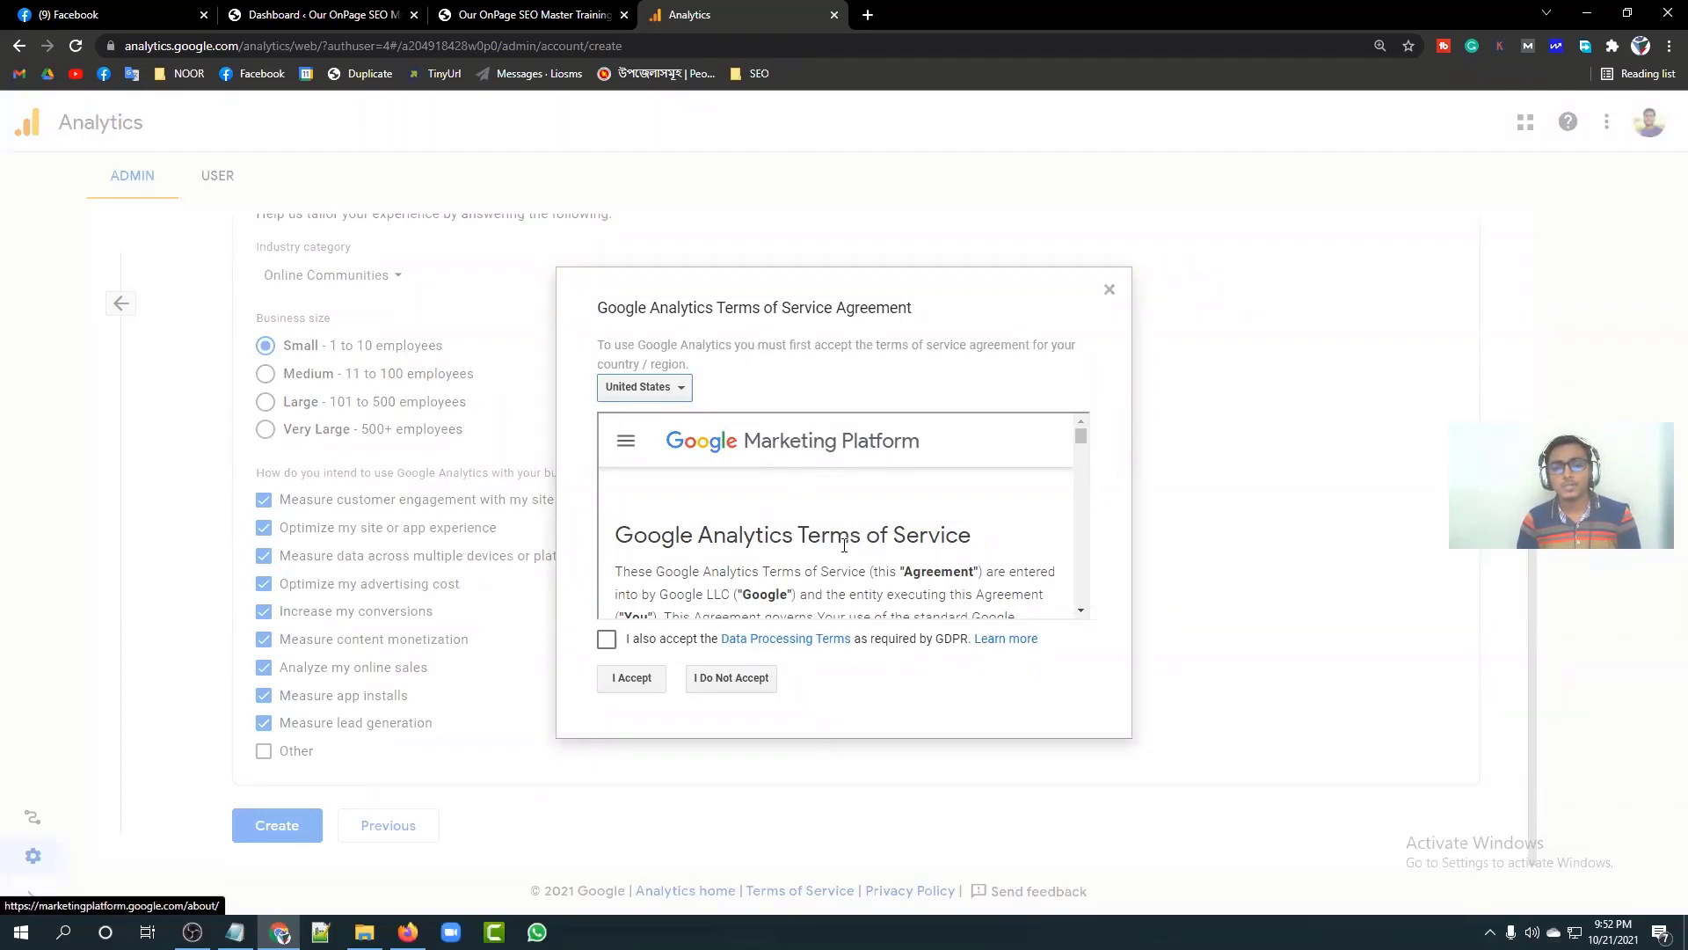
scroll(844, 545, "down", 1)
scroll(844, 545, "down", 1)
scroll(844, 549, "up", 2)
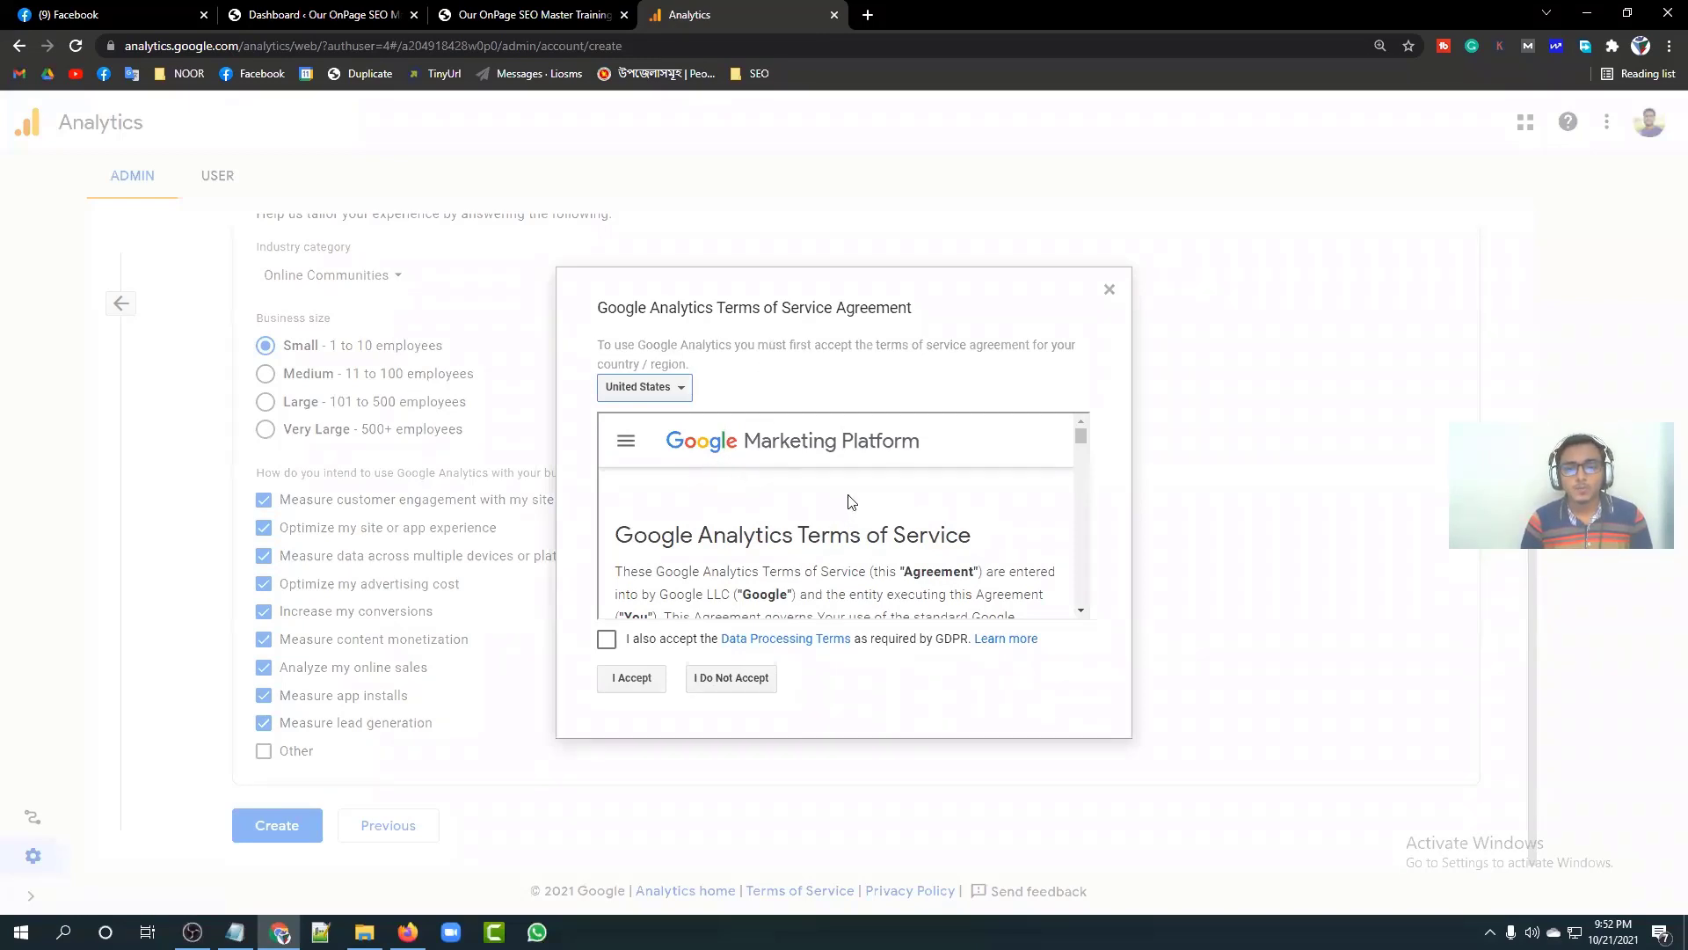
scroll(851, 501, "down", 1)
scroll(800, 560, "down", 10)
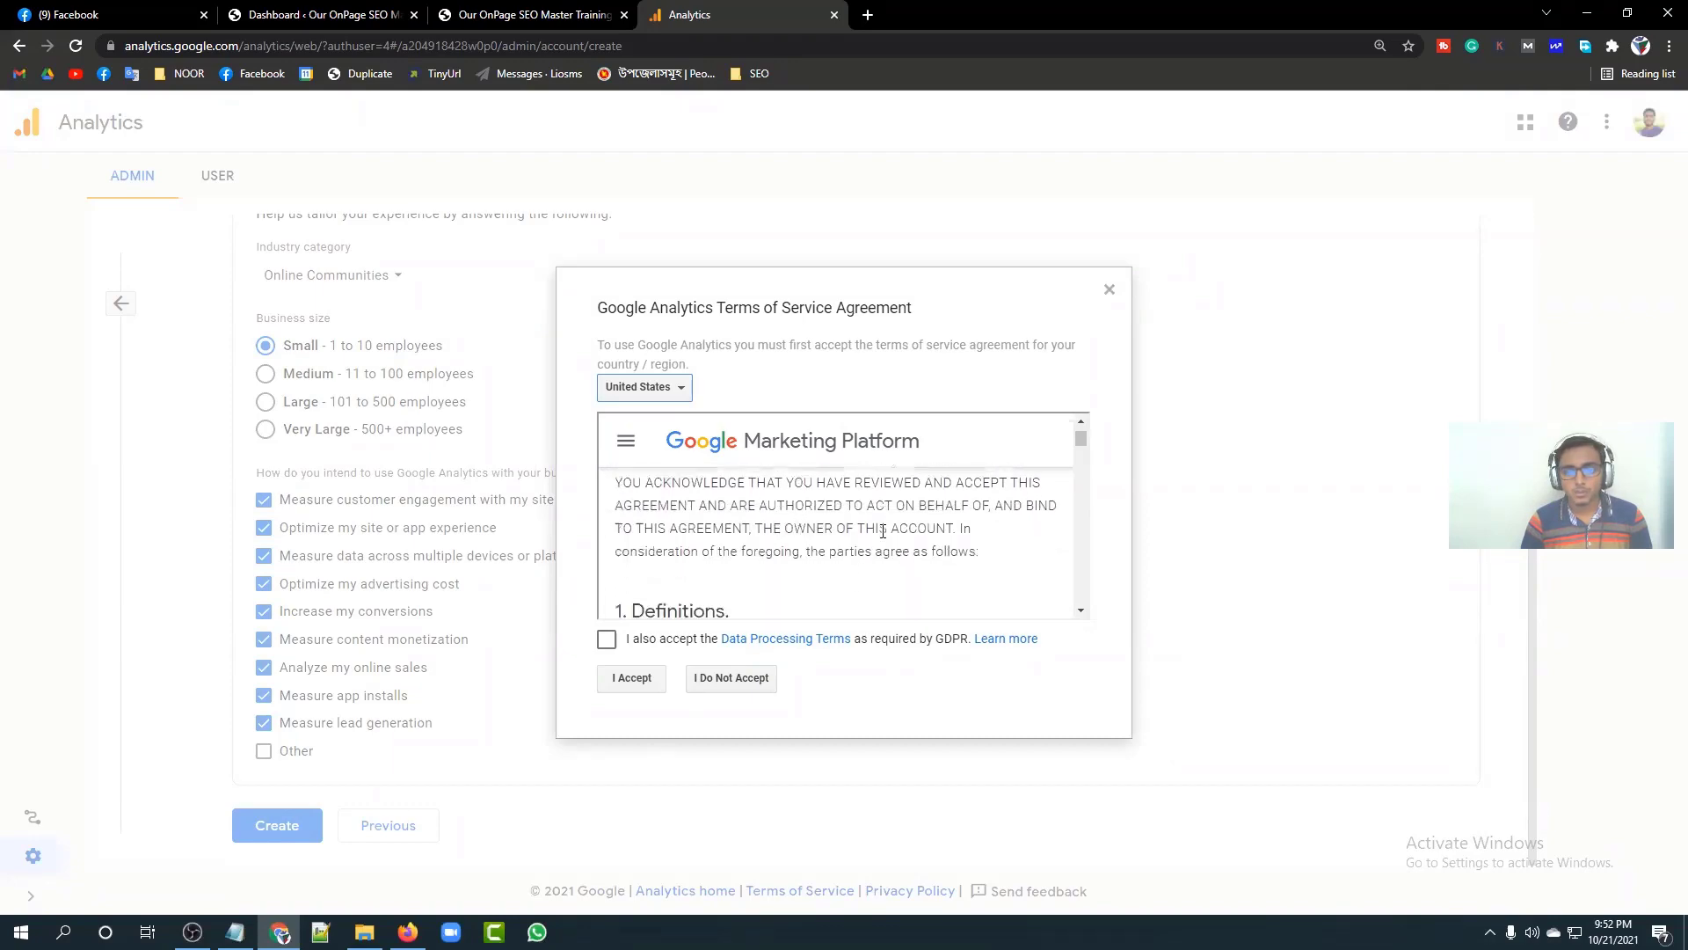
scroll(883, 530, "down", 10)
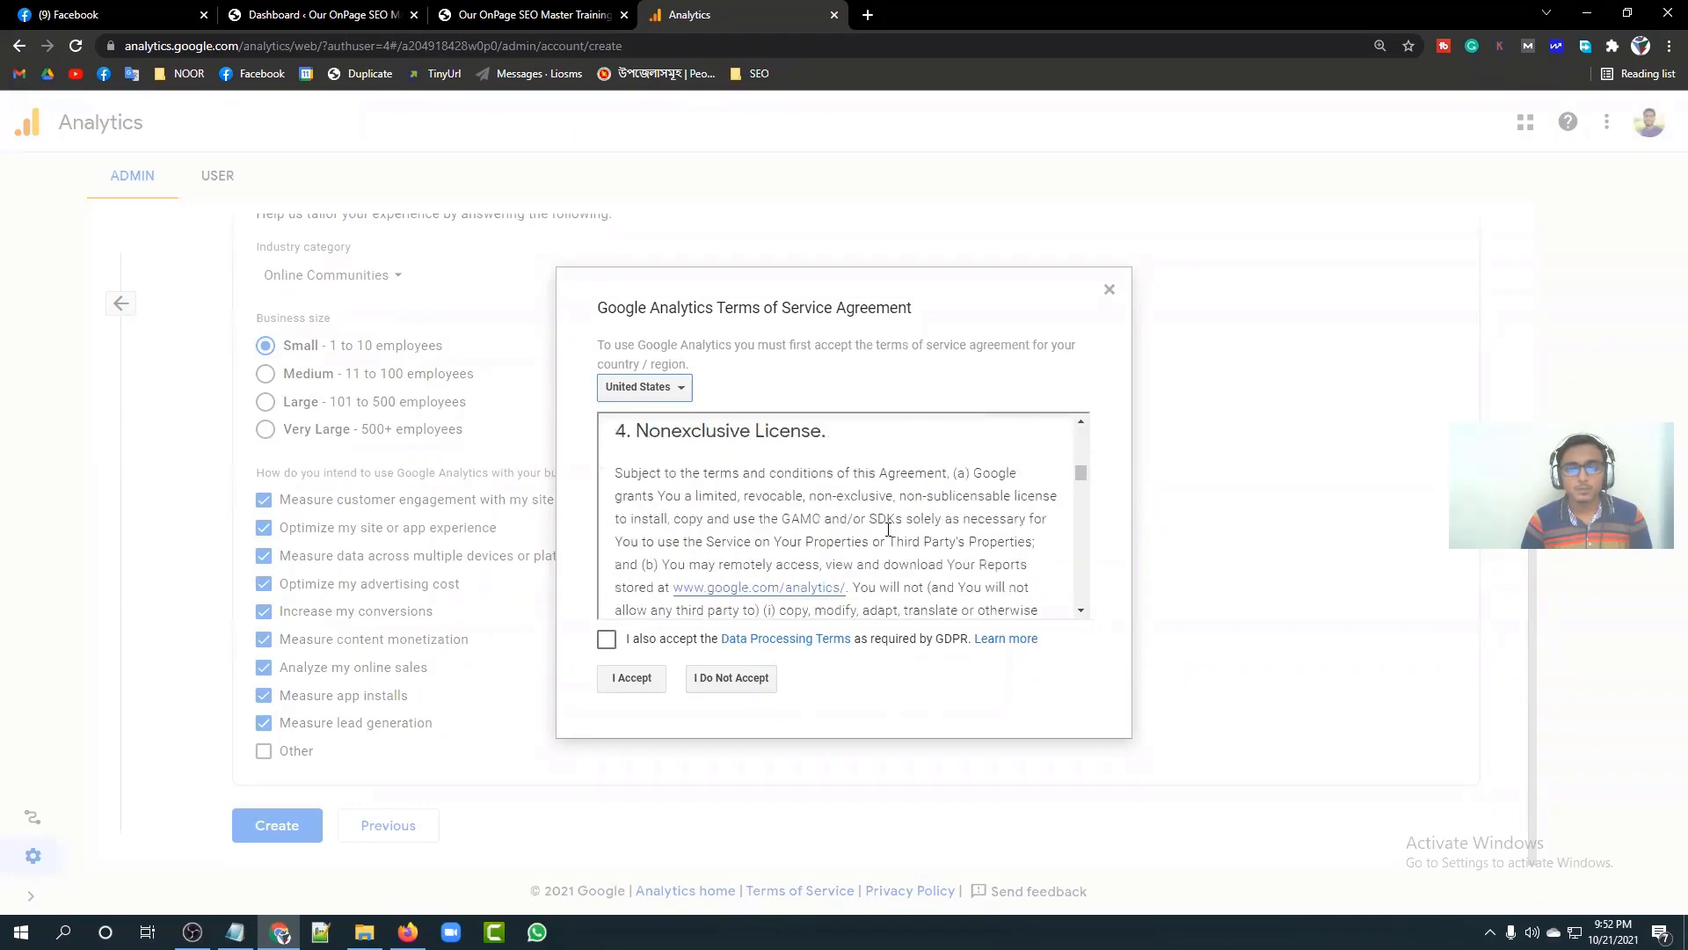
left_click_drag(1081, 477, 1088, 602)
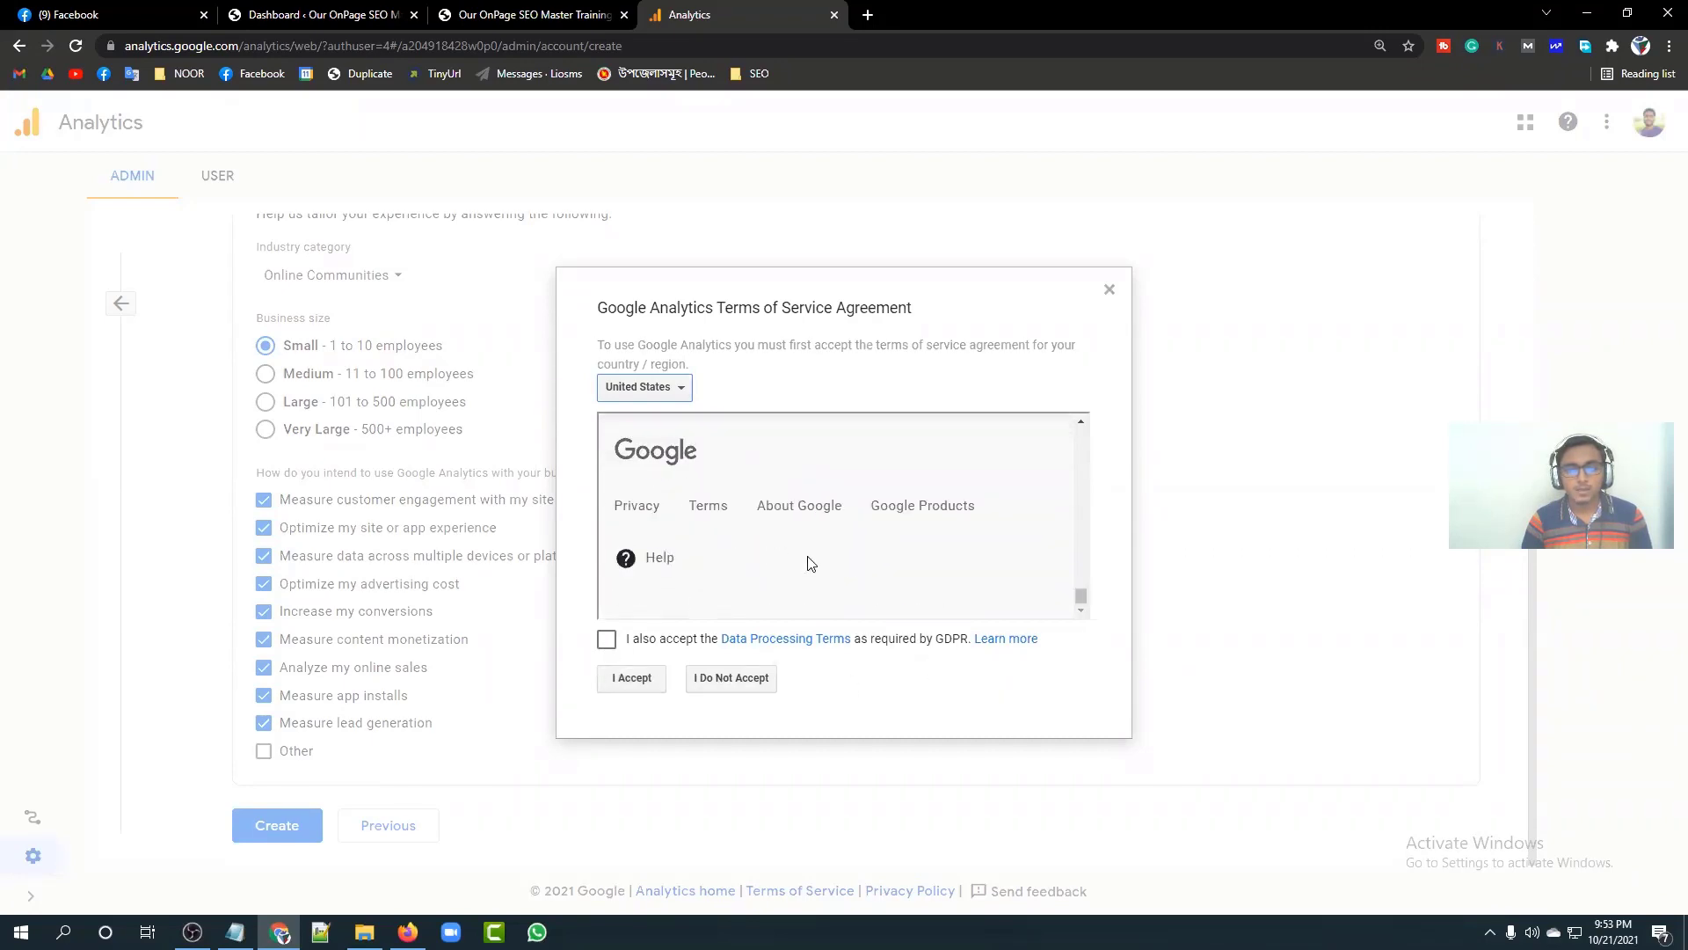
left_click(606, 639)
left_click(631, 679)
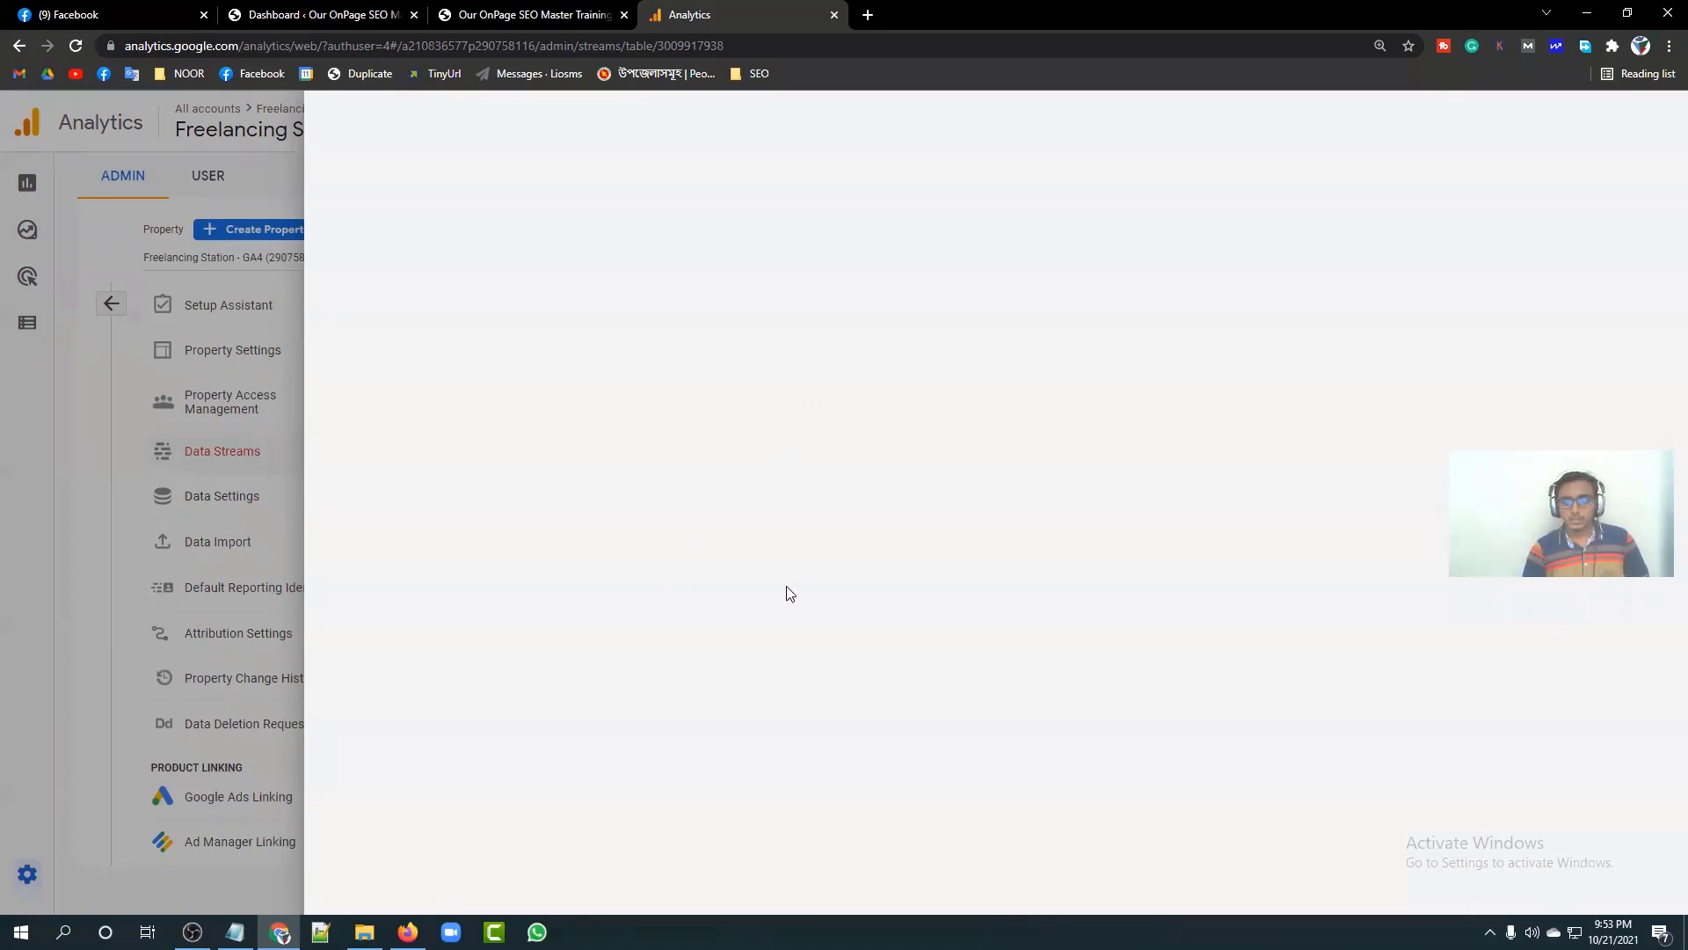
Step: Reload the blank data stream page and check the stream URL in the web stream details
key("ctrl+minus")
key("ctrl+minus")
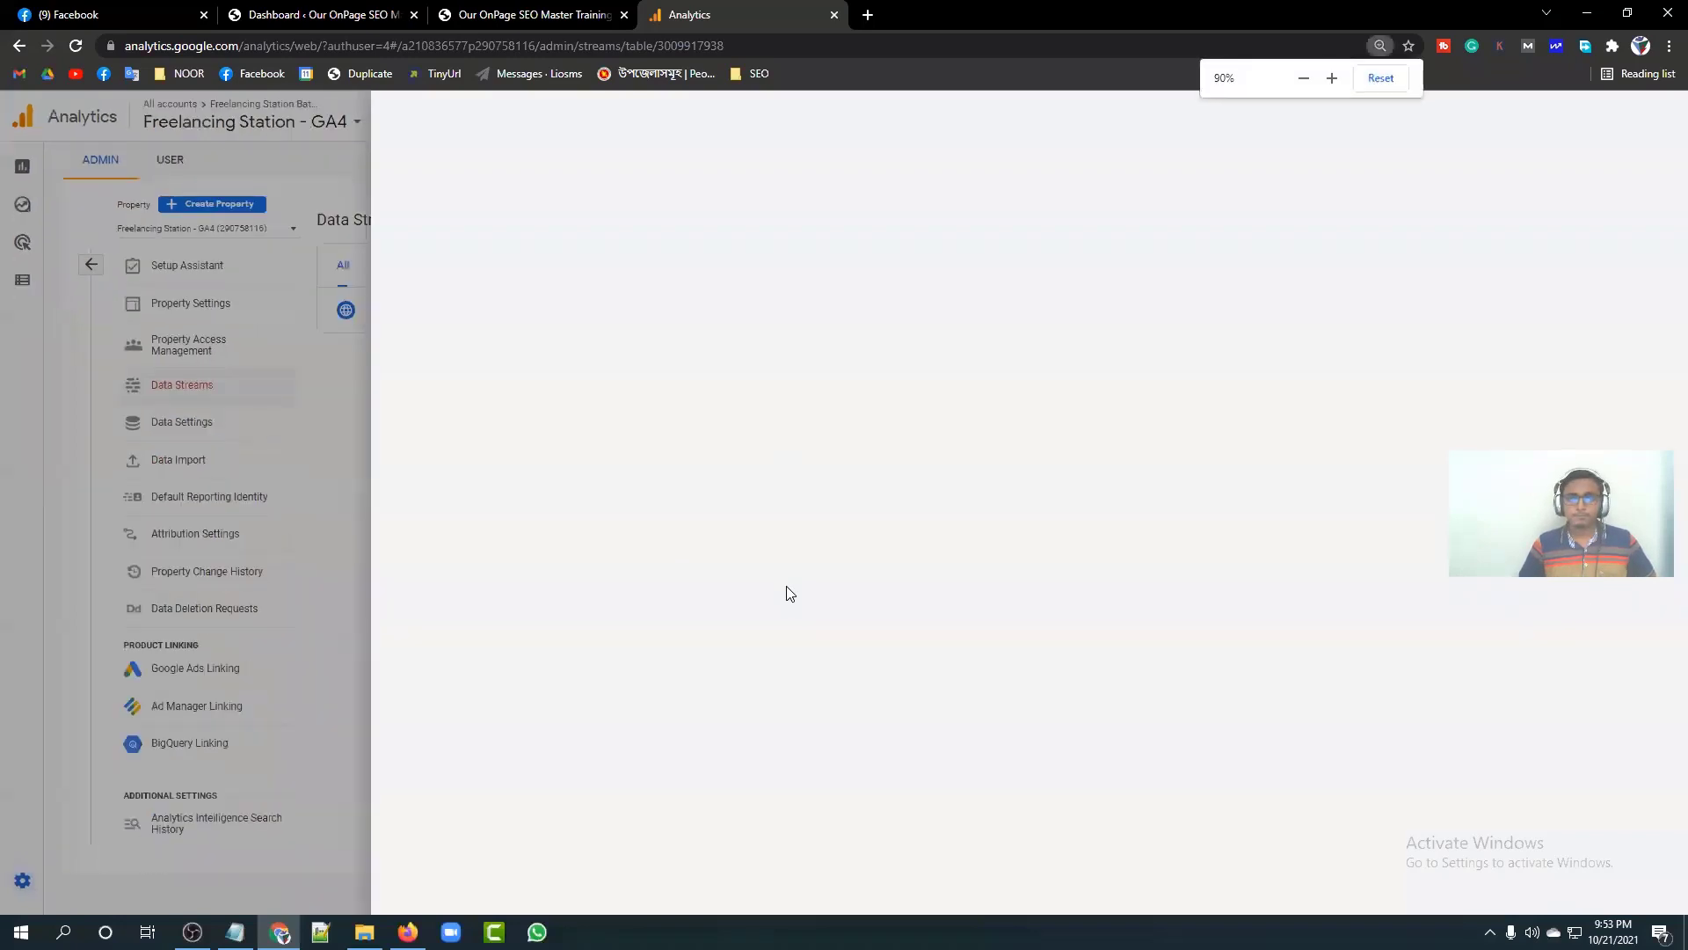
key("ctrl+minus")
key("ctrl+minus")
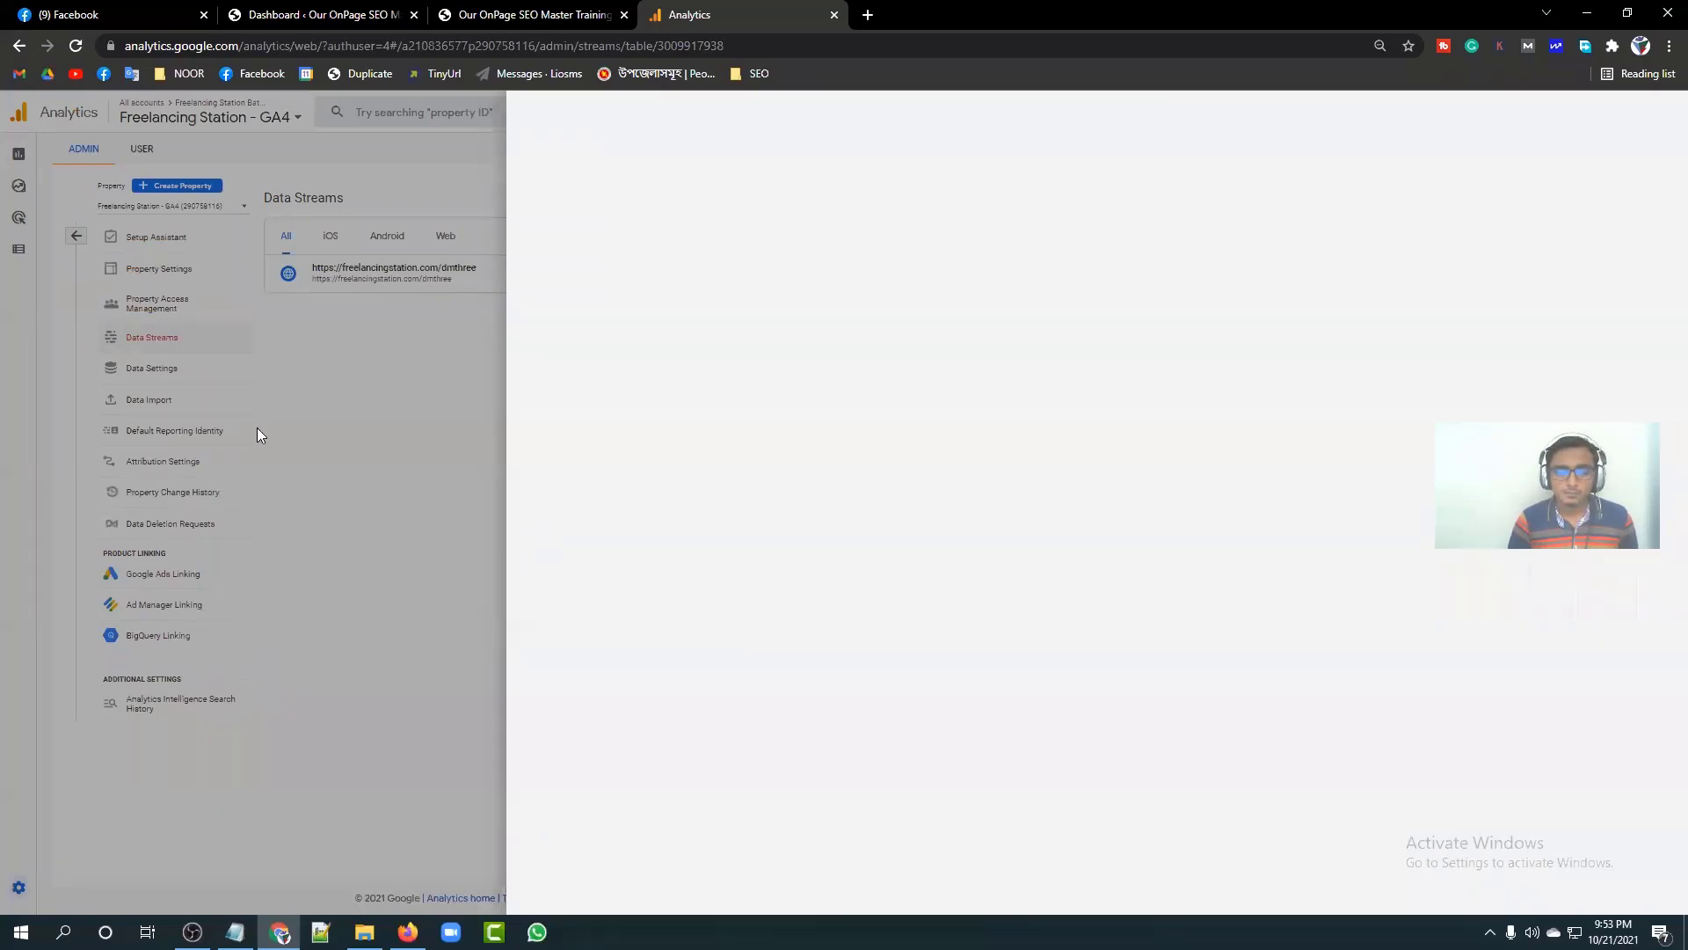
left_click(76, 46)
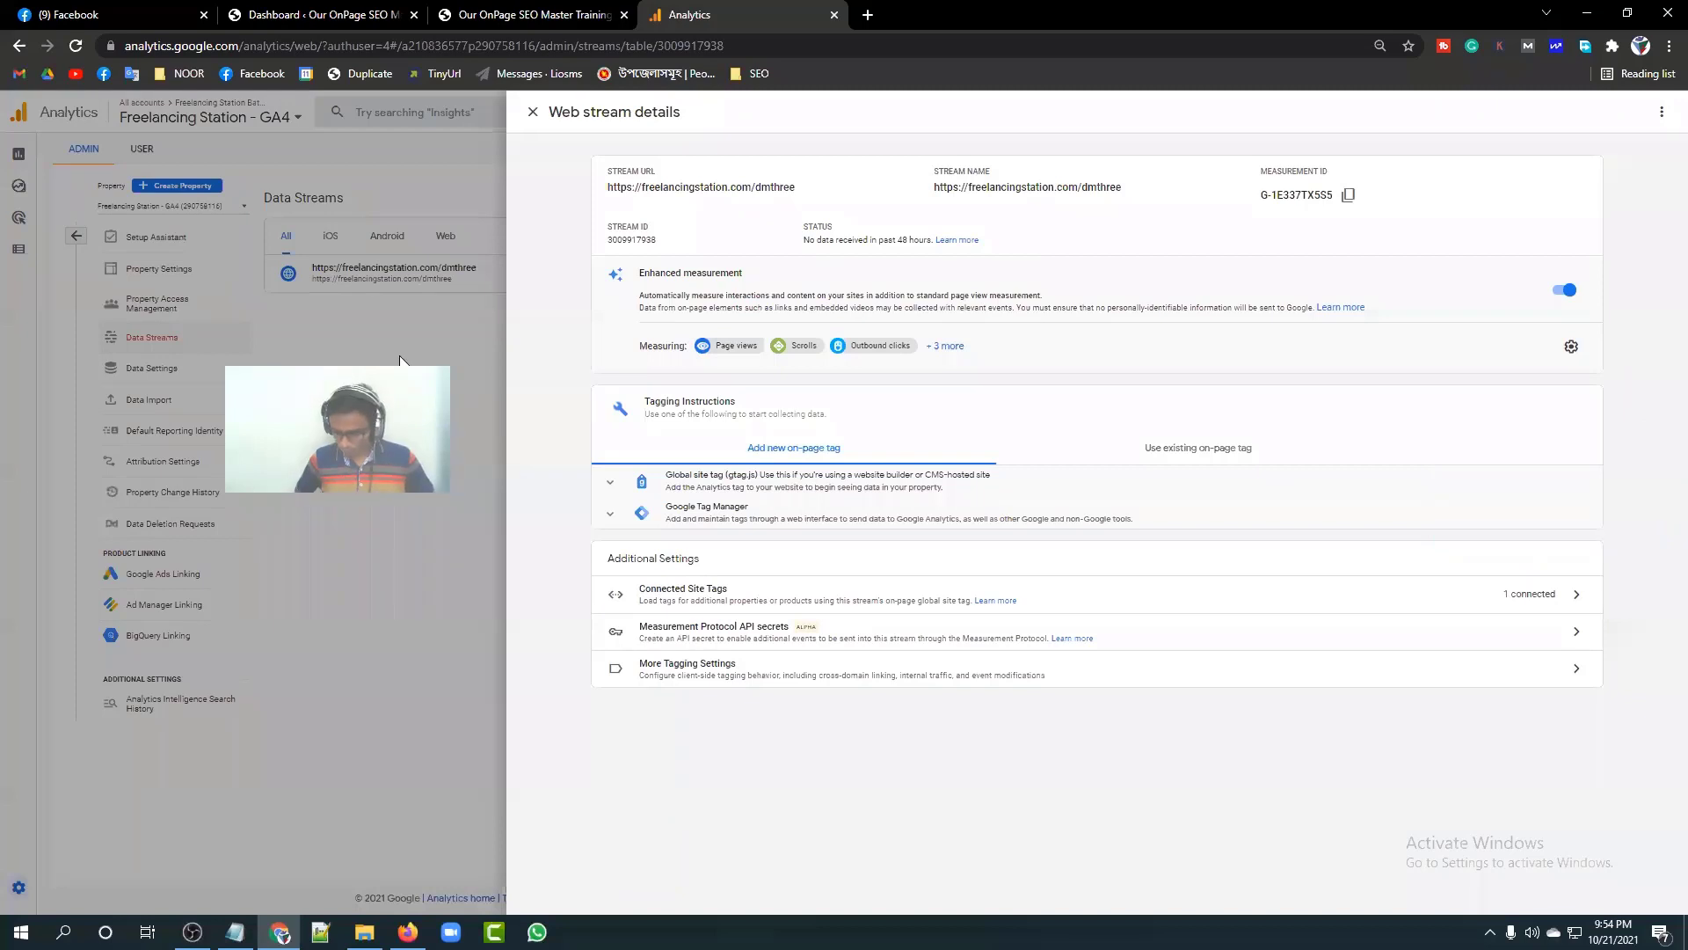
key("ctrl+0")
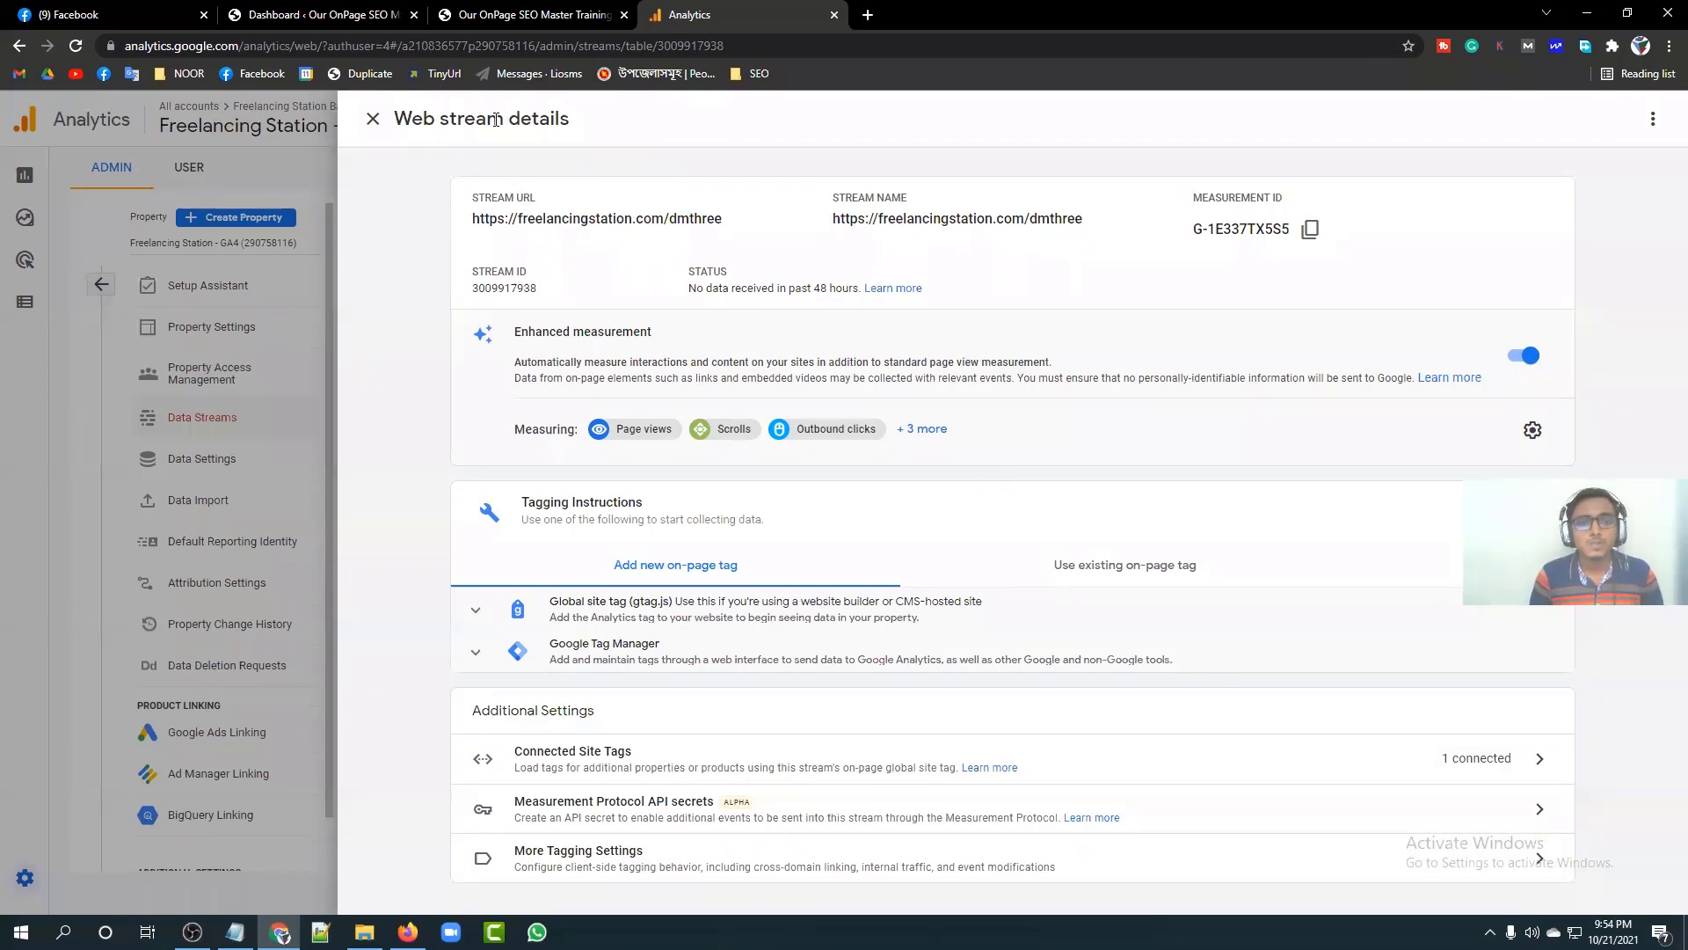
left_click_drag(471, 207, 729, 227)
left_click(532, 225)
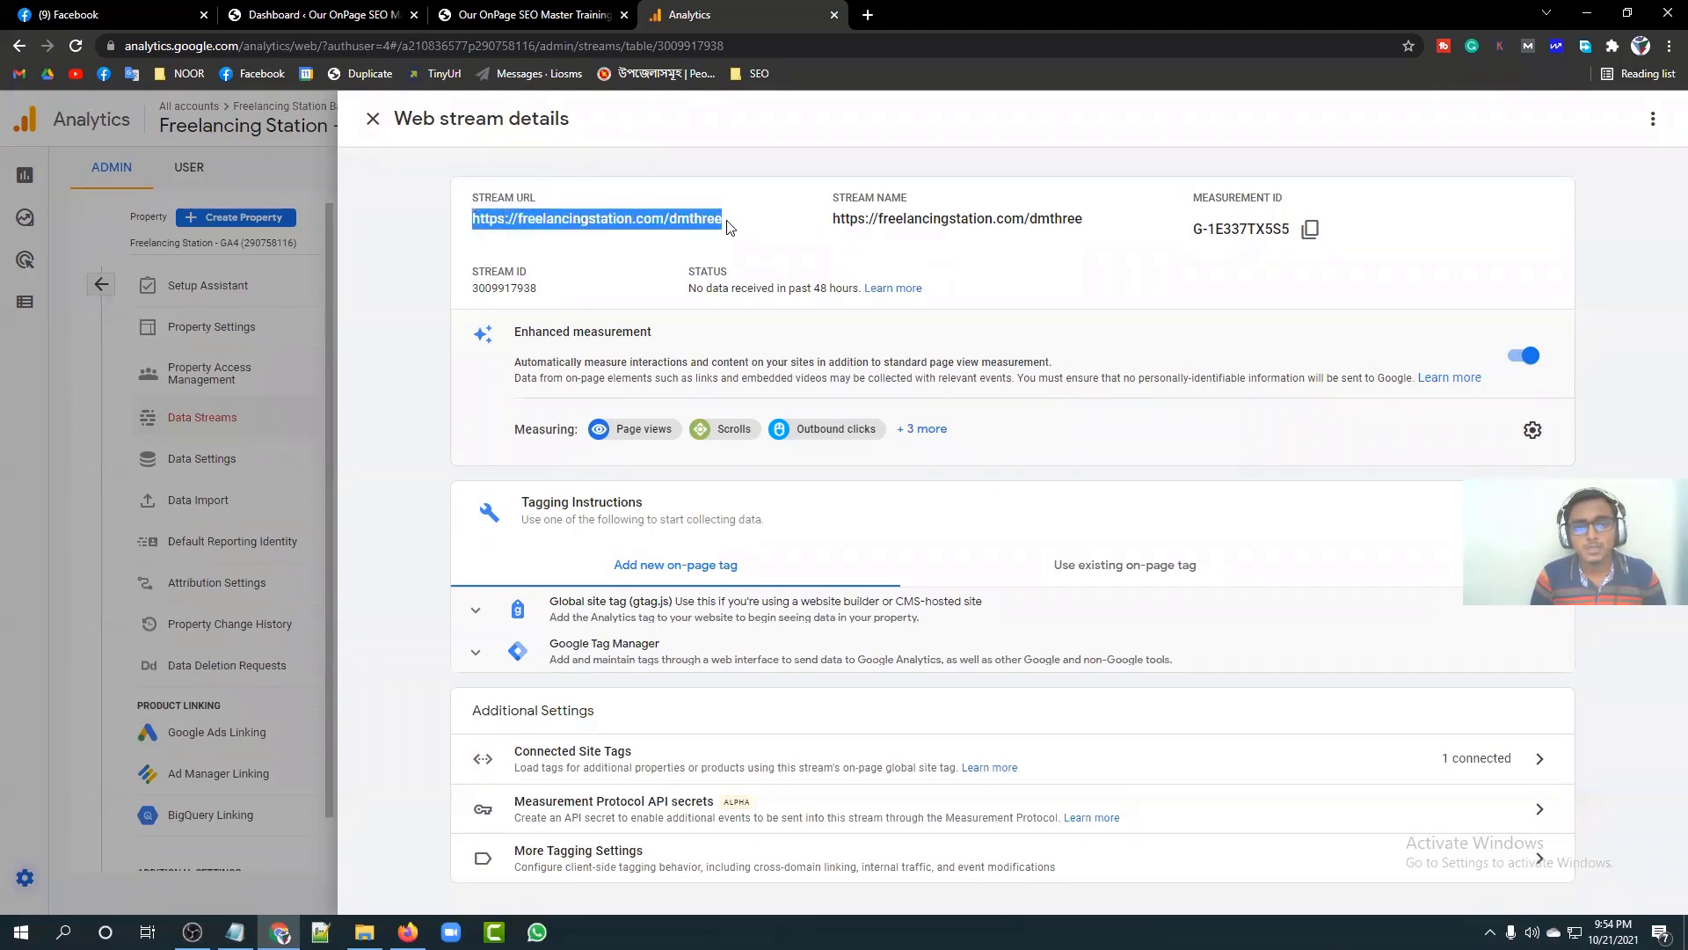
left_click(729, 227)
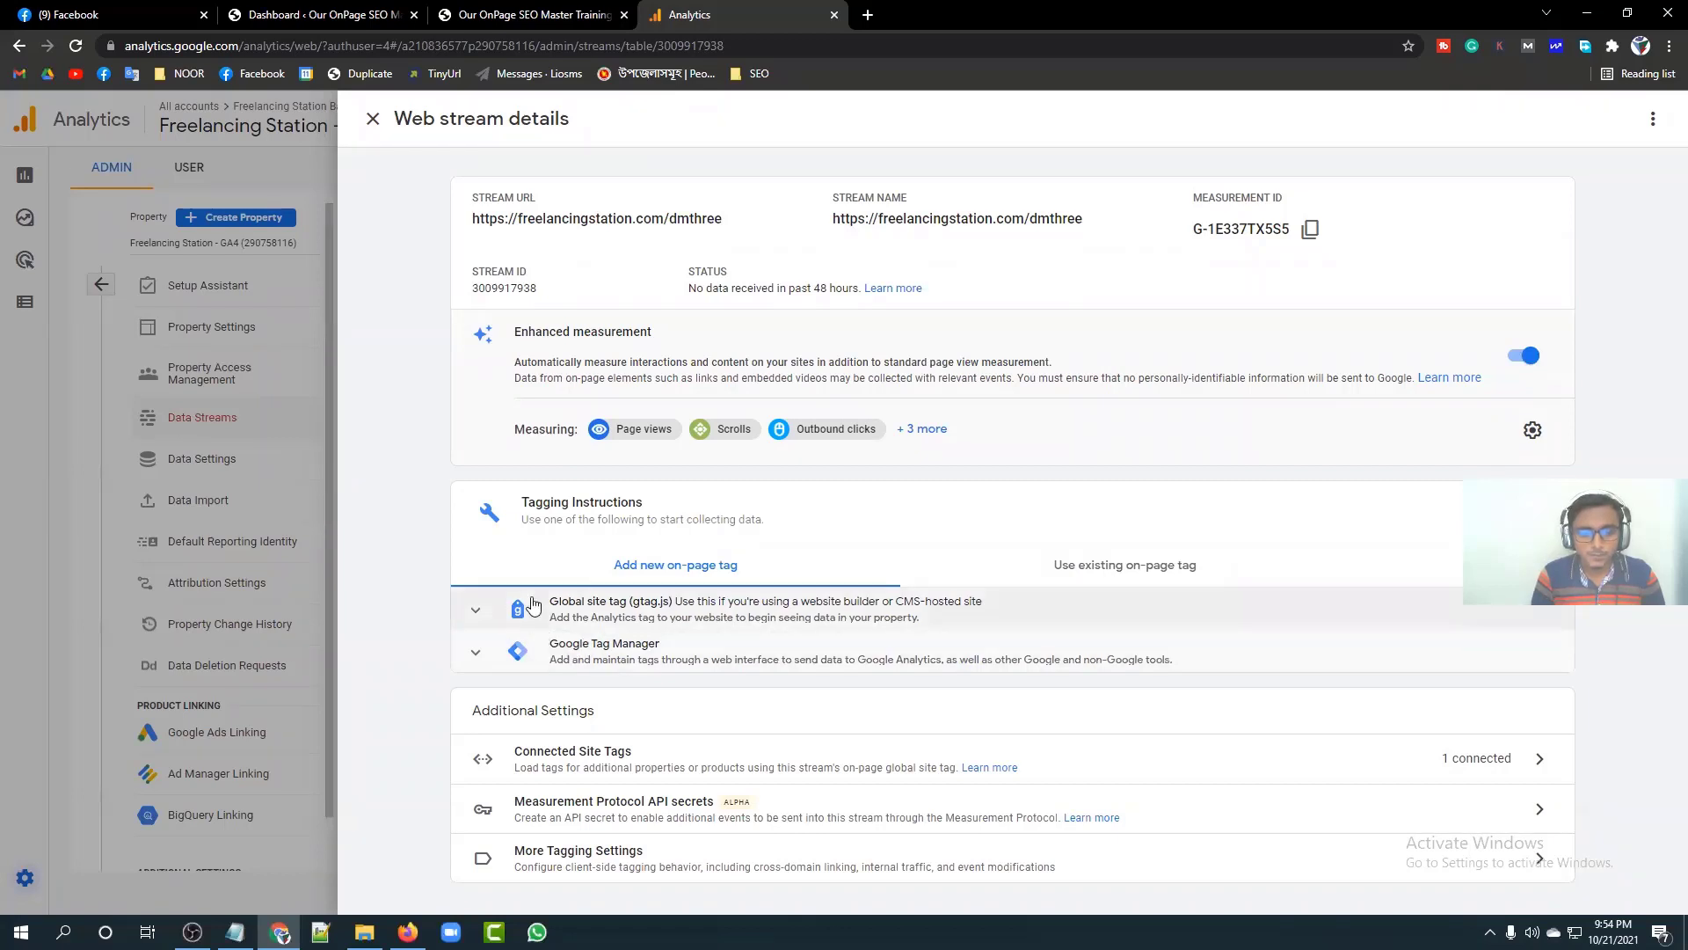
Step: Expand the Global site tag (gtag.js) instructions for adding a new on-page tag to show the tracking code
left_click(597, 605)
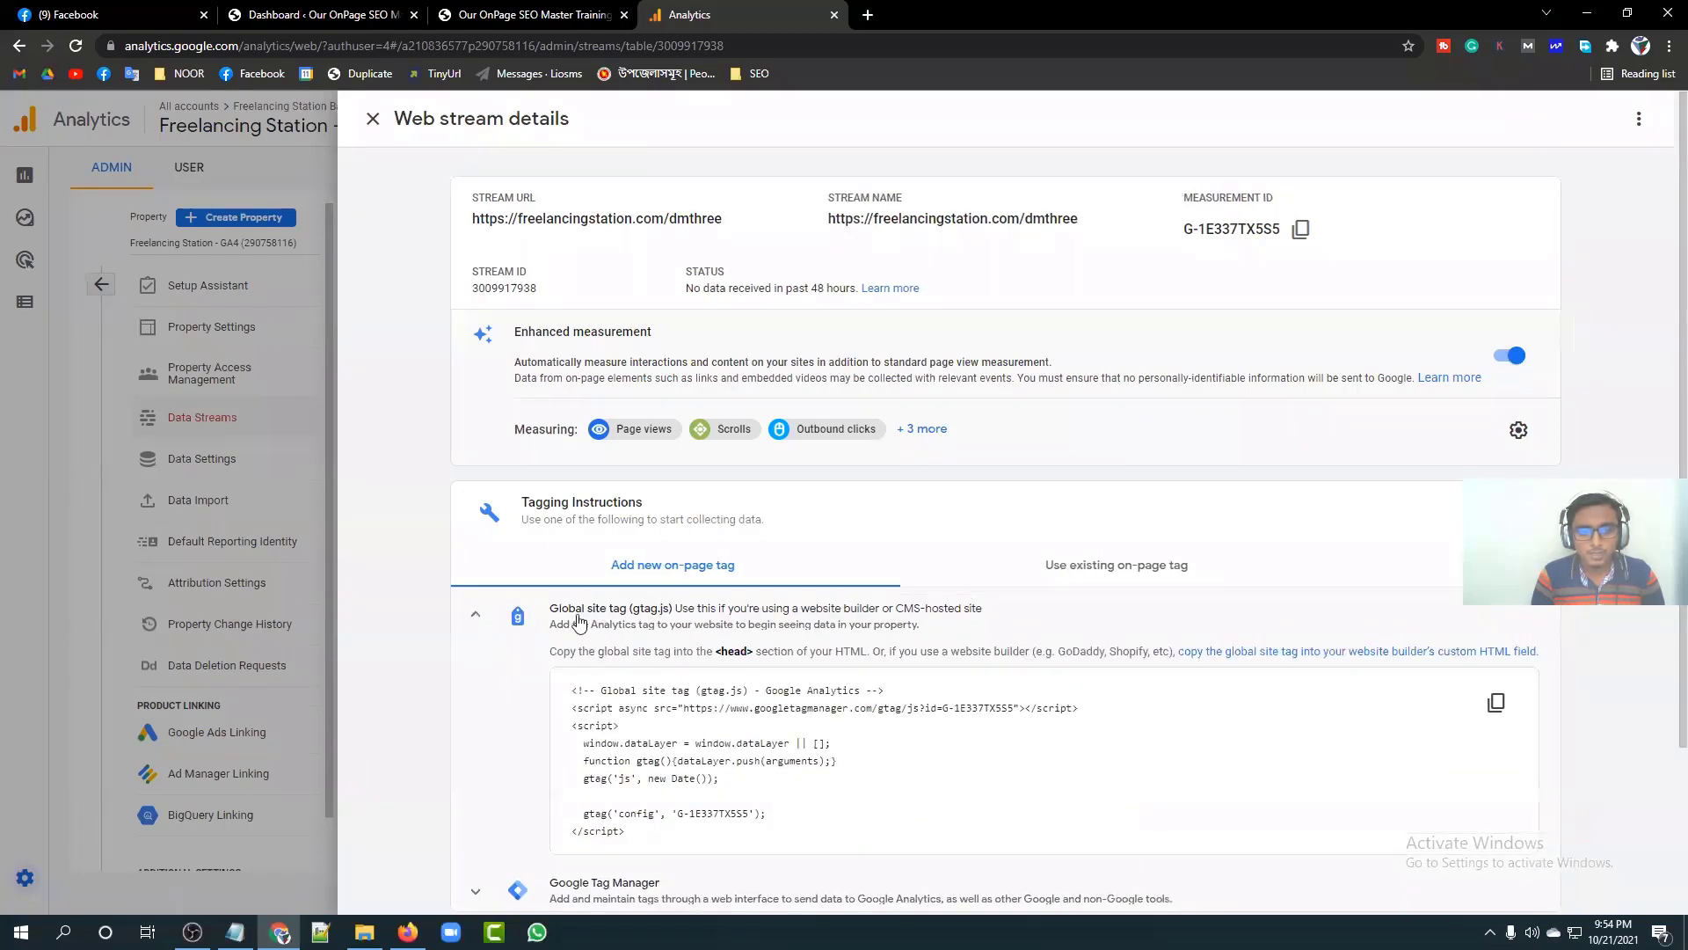
left_click(579, 619)
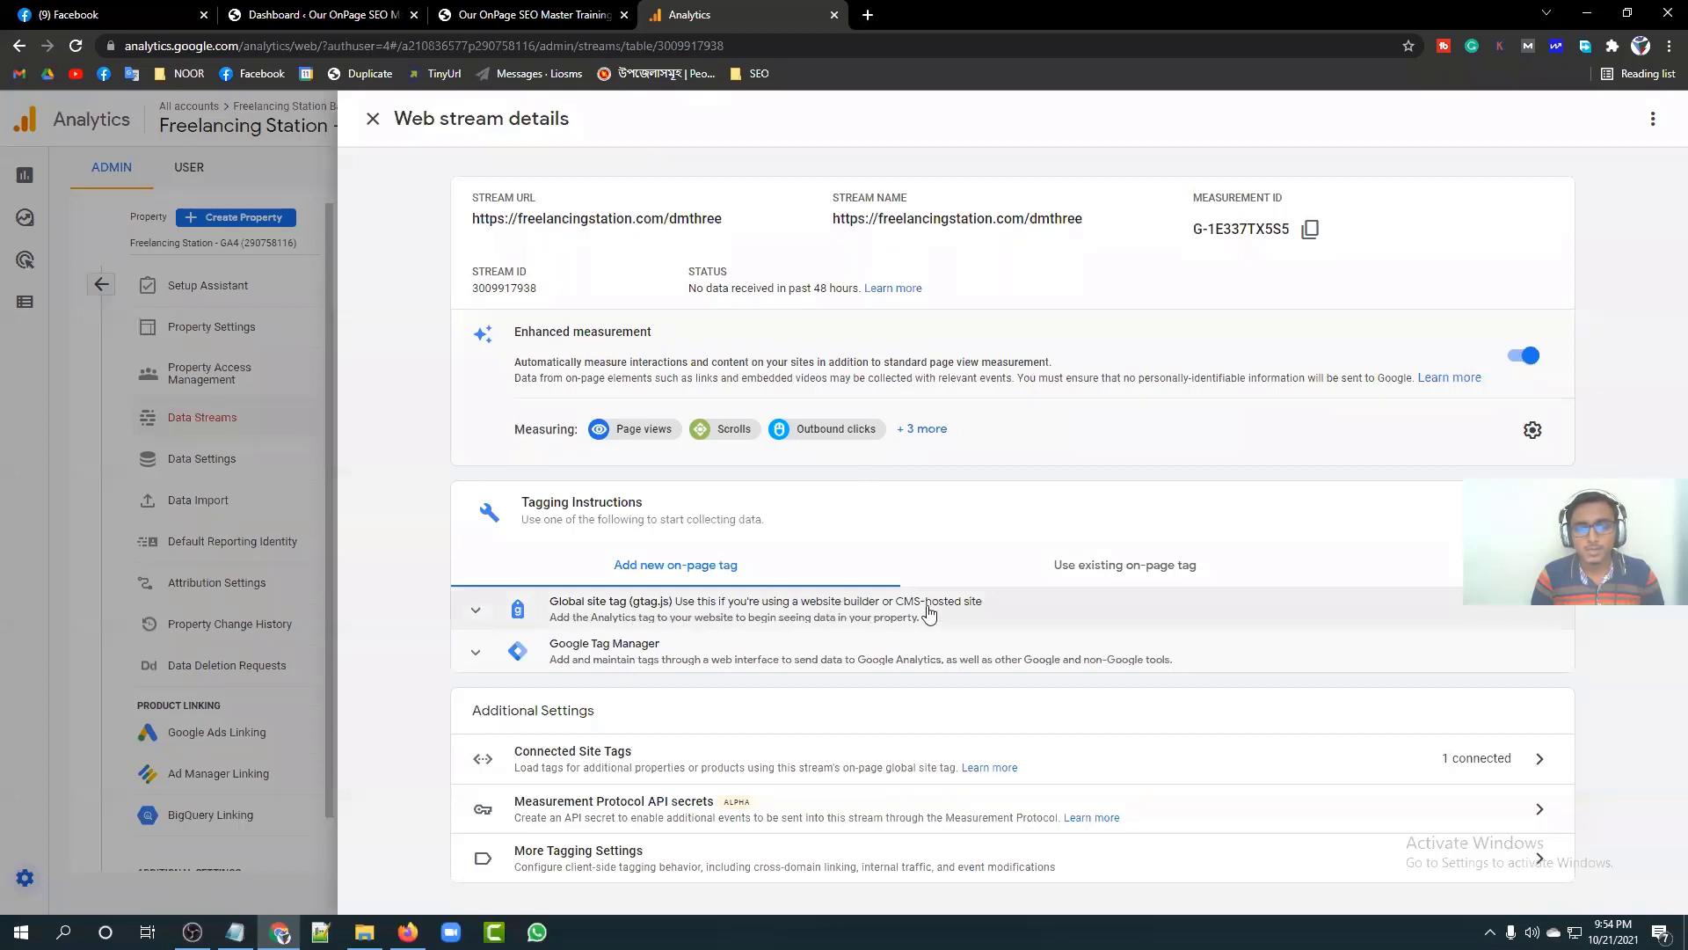
left_click(1027, 613)
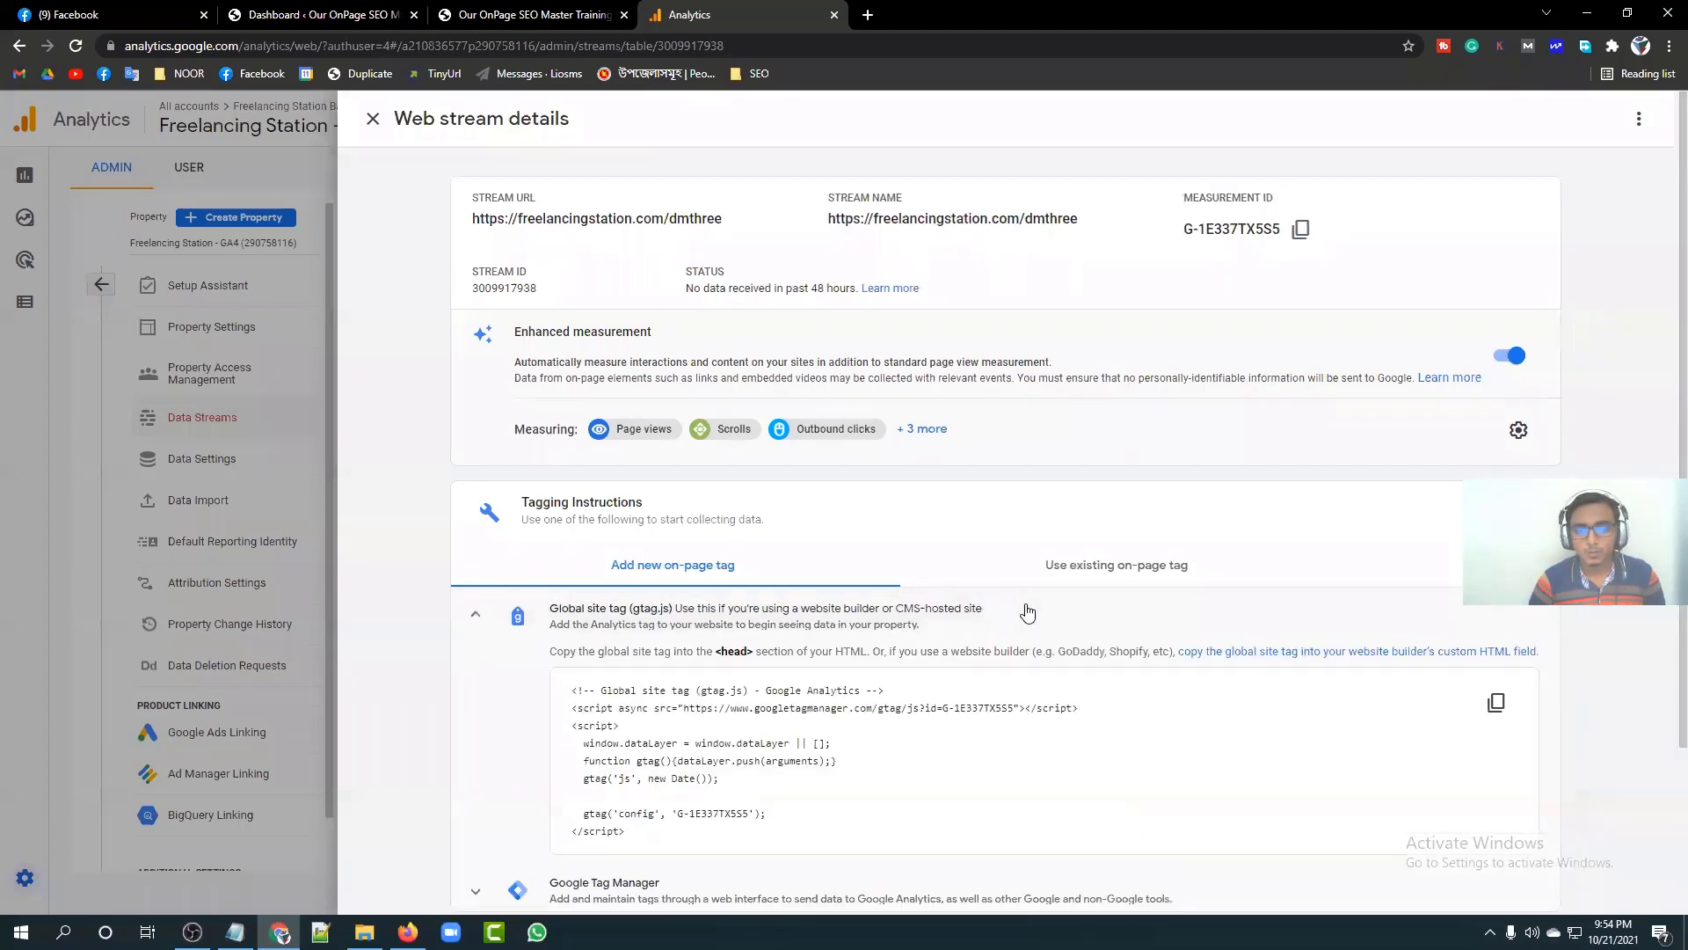
scroll(1027, 613, "down", 3)
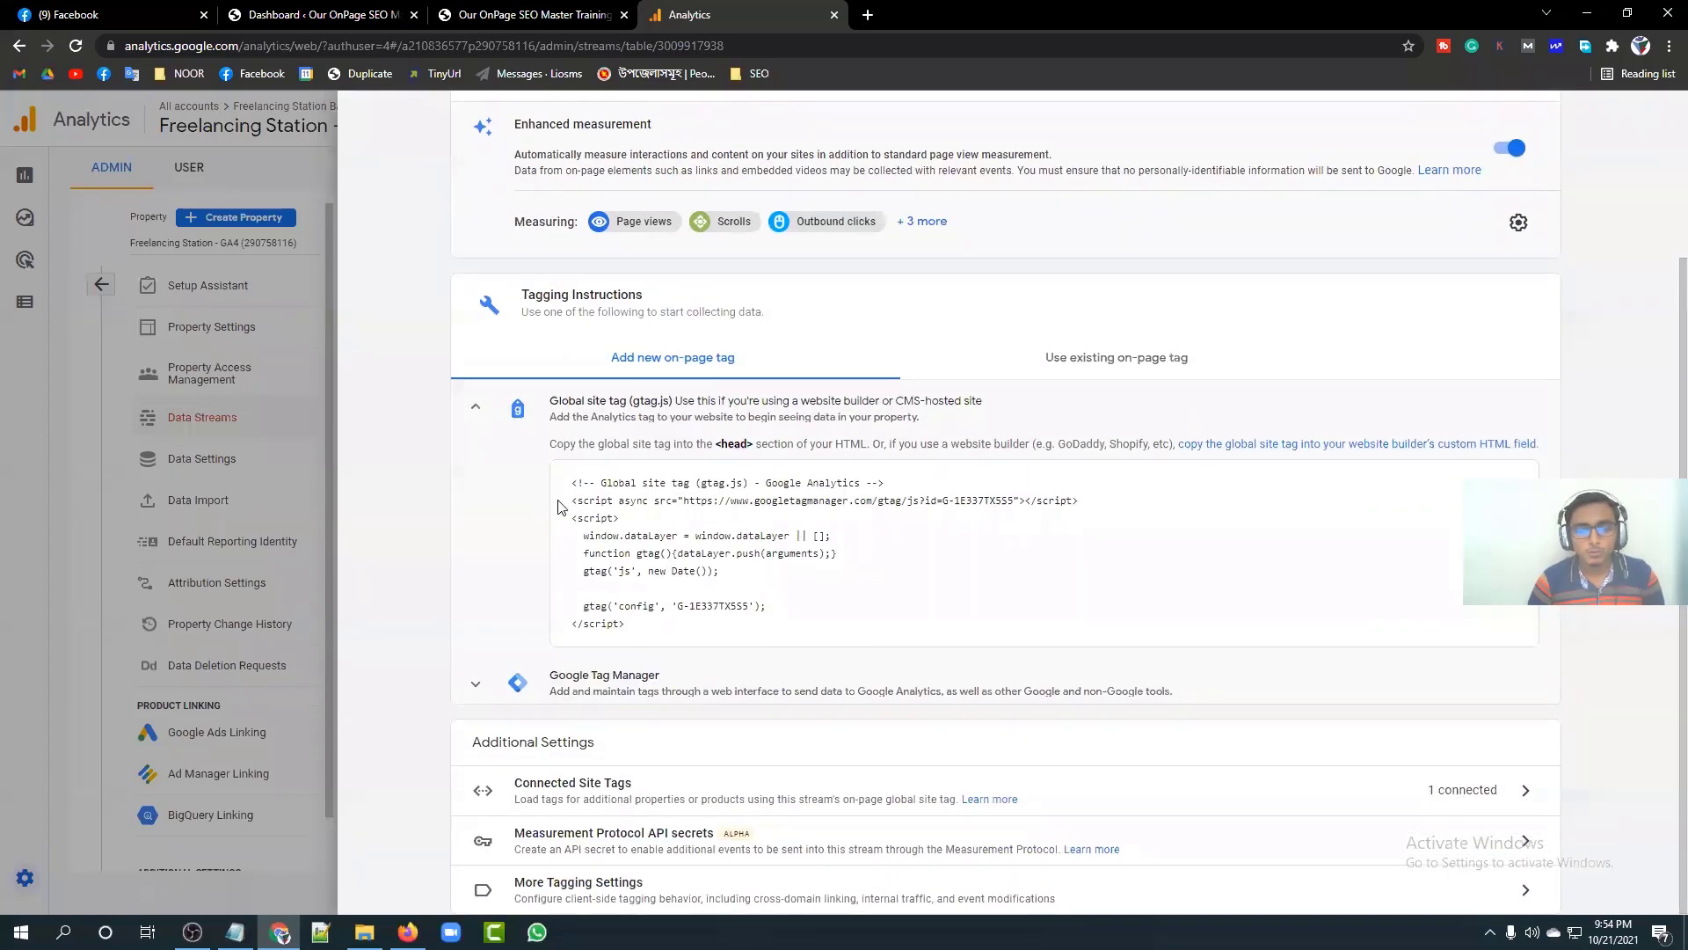
Step: Select the entire global site tag snippet, from its opening comment through the closing script tag
left_click_drag(574, 483, 638, 635)
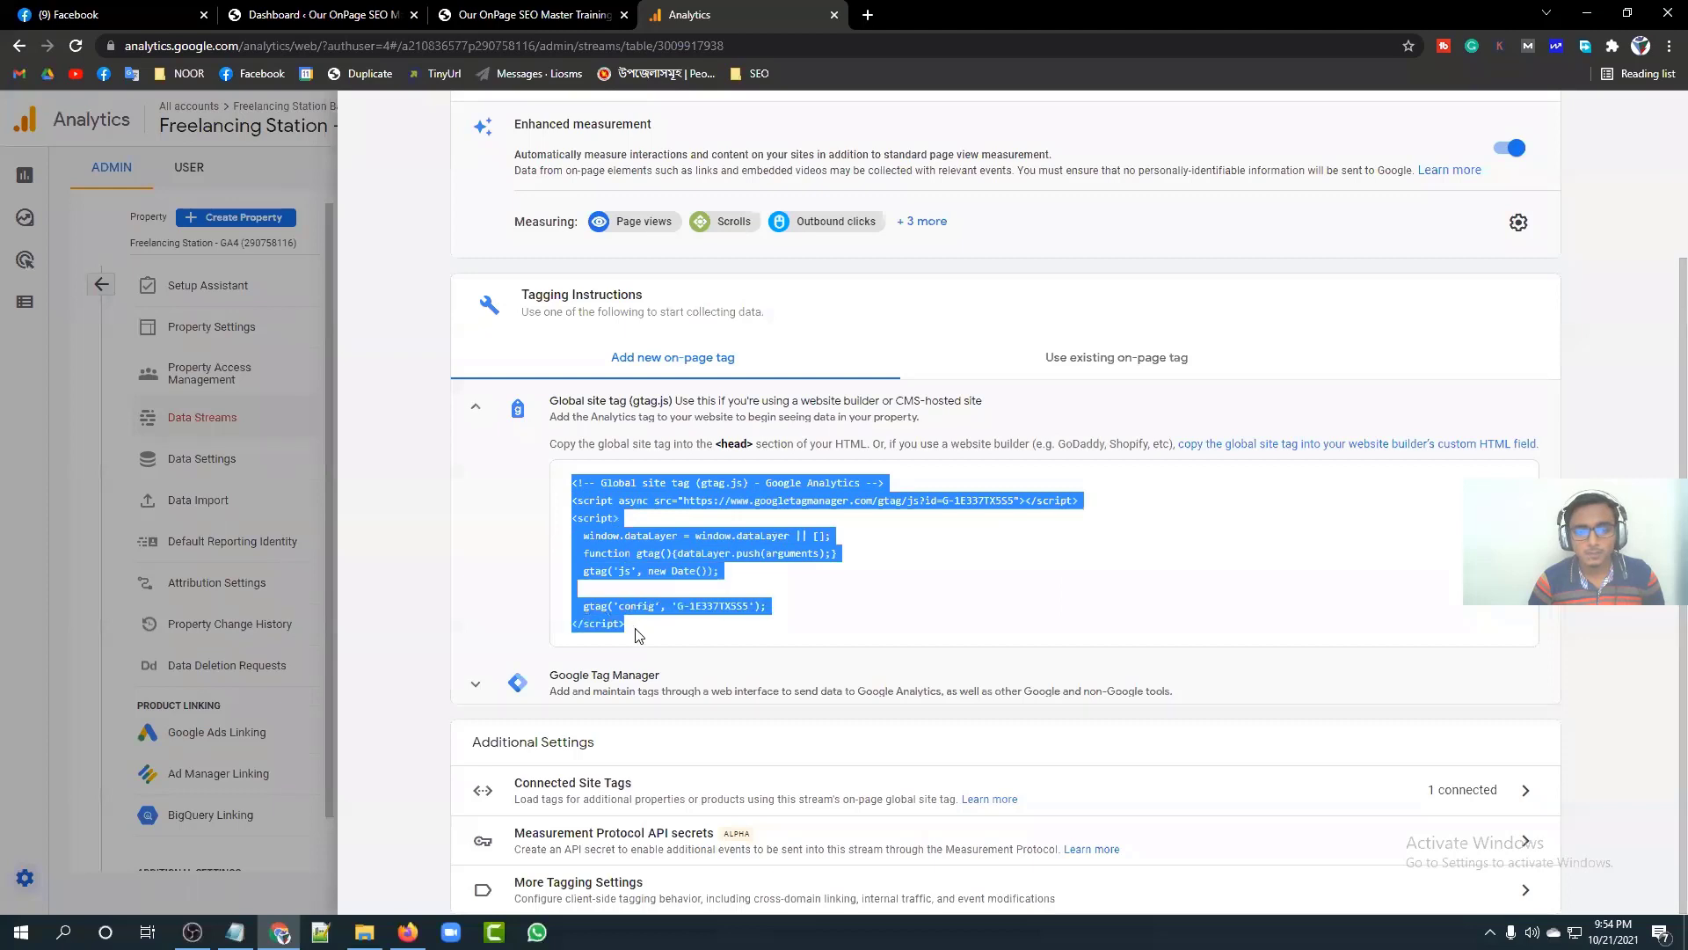
left_click(645, 606)
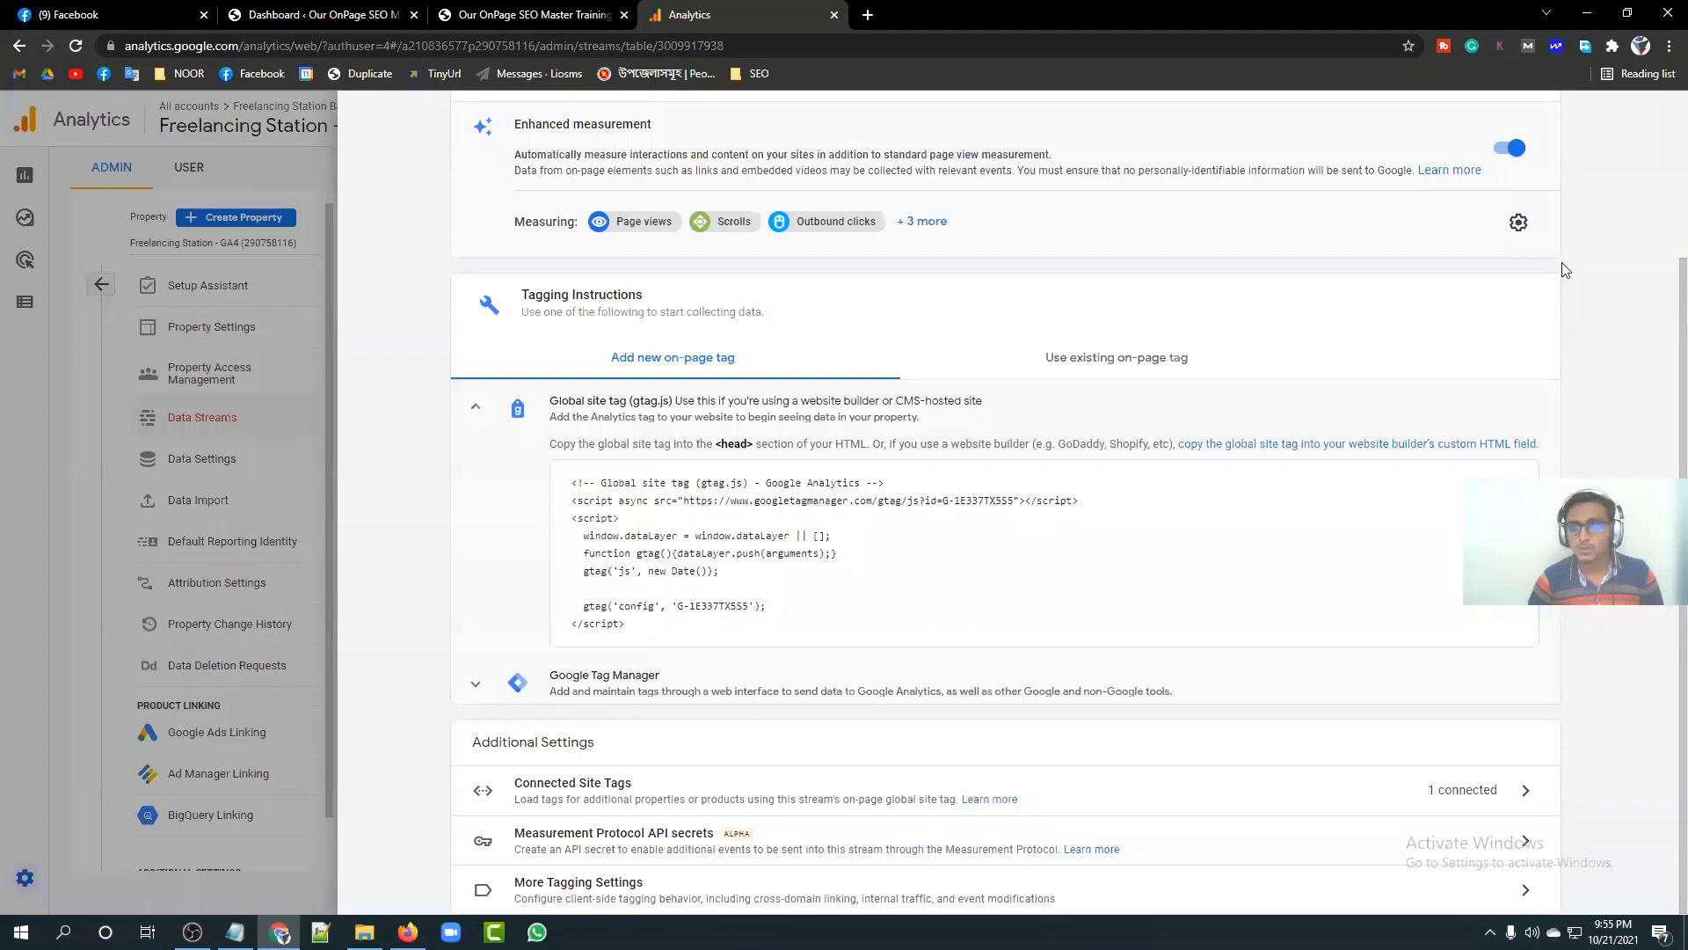
mouse_move(920, 610)
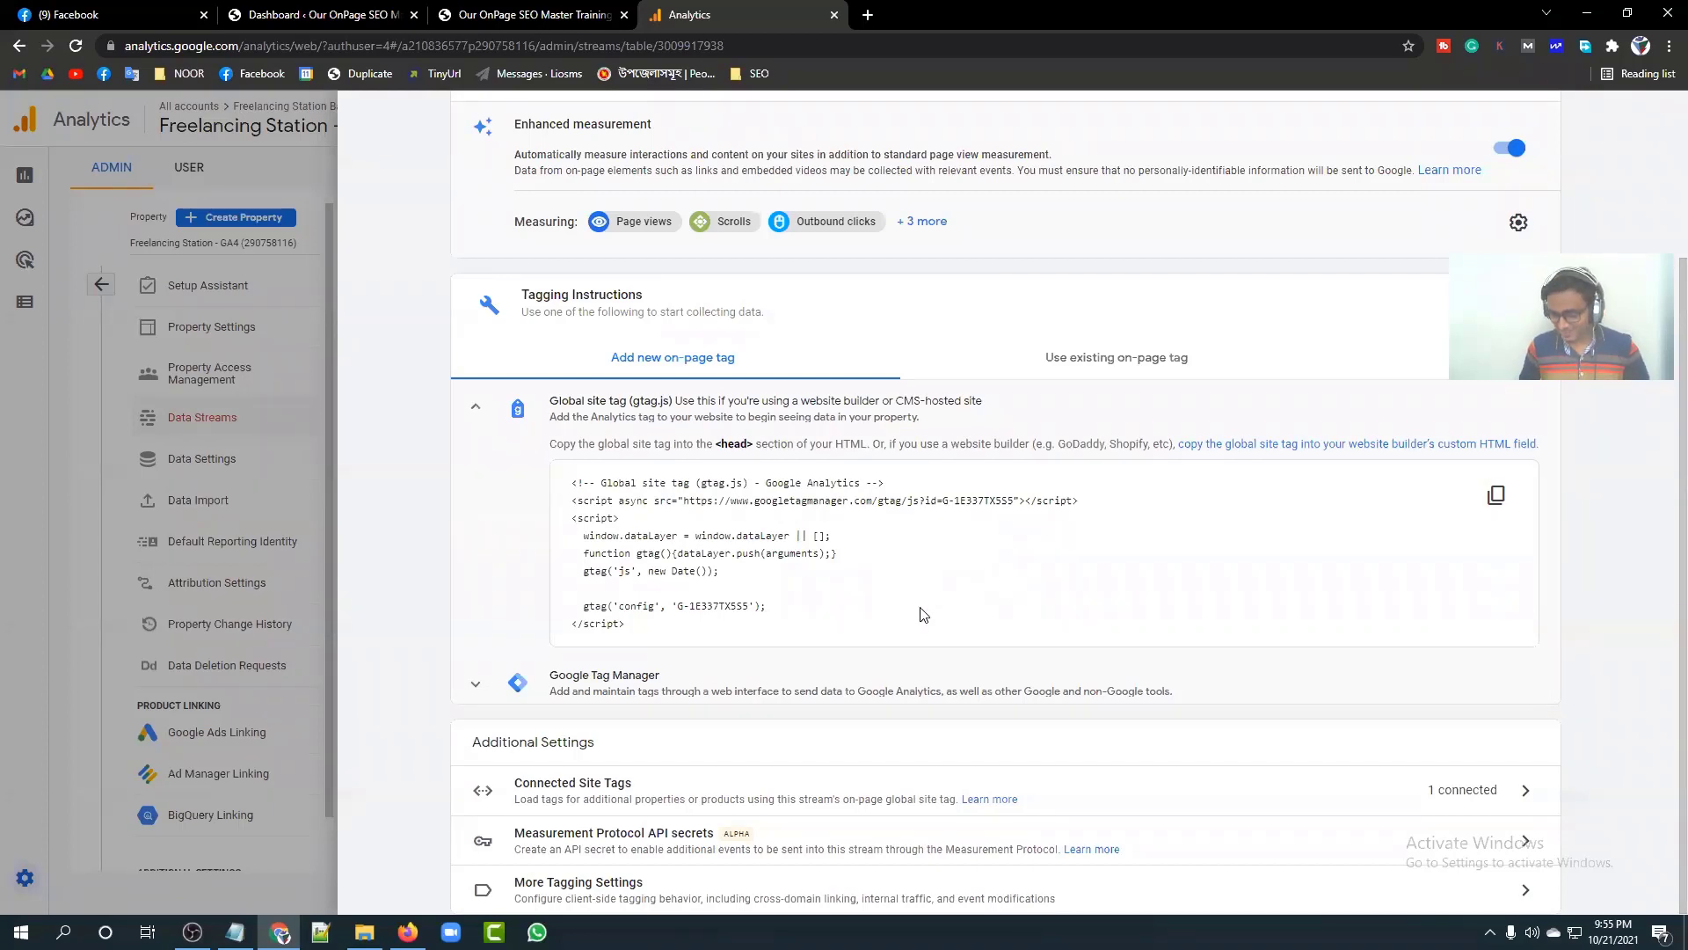
key("ctrl+plus")
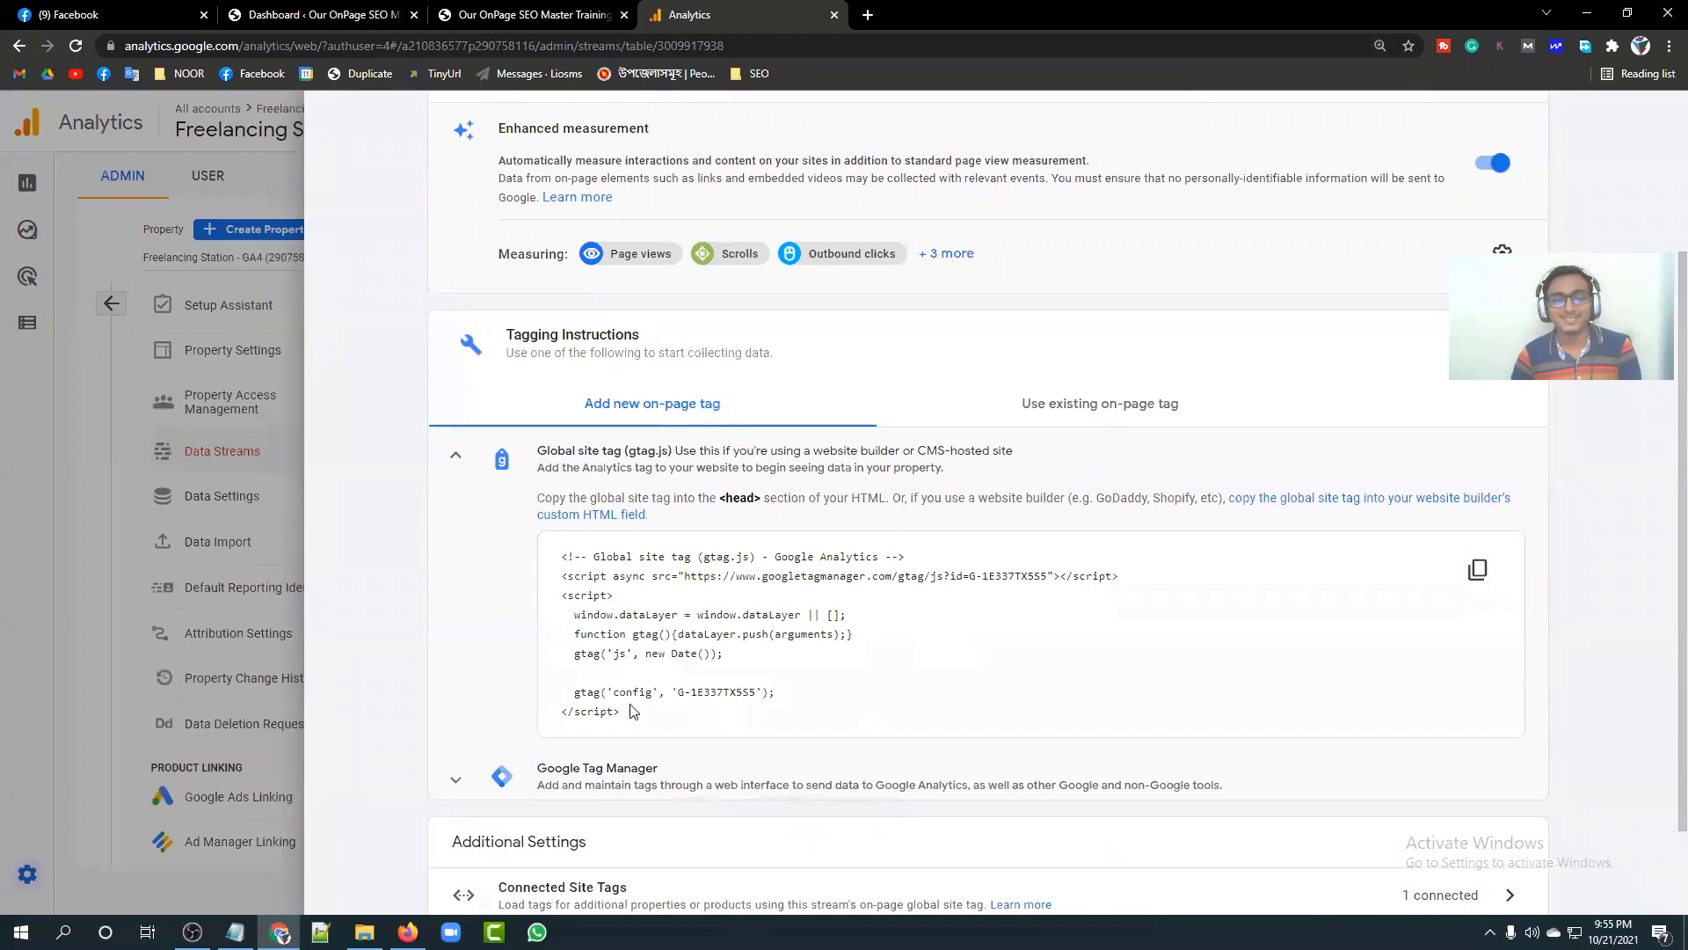
left_click_drag(621, 712, 563, 556)
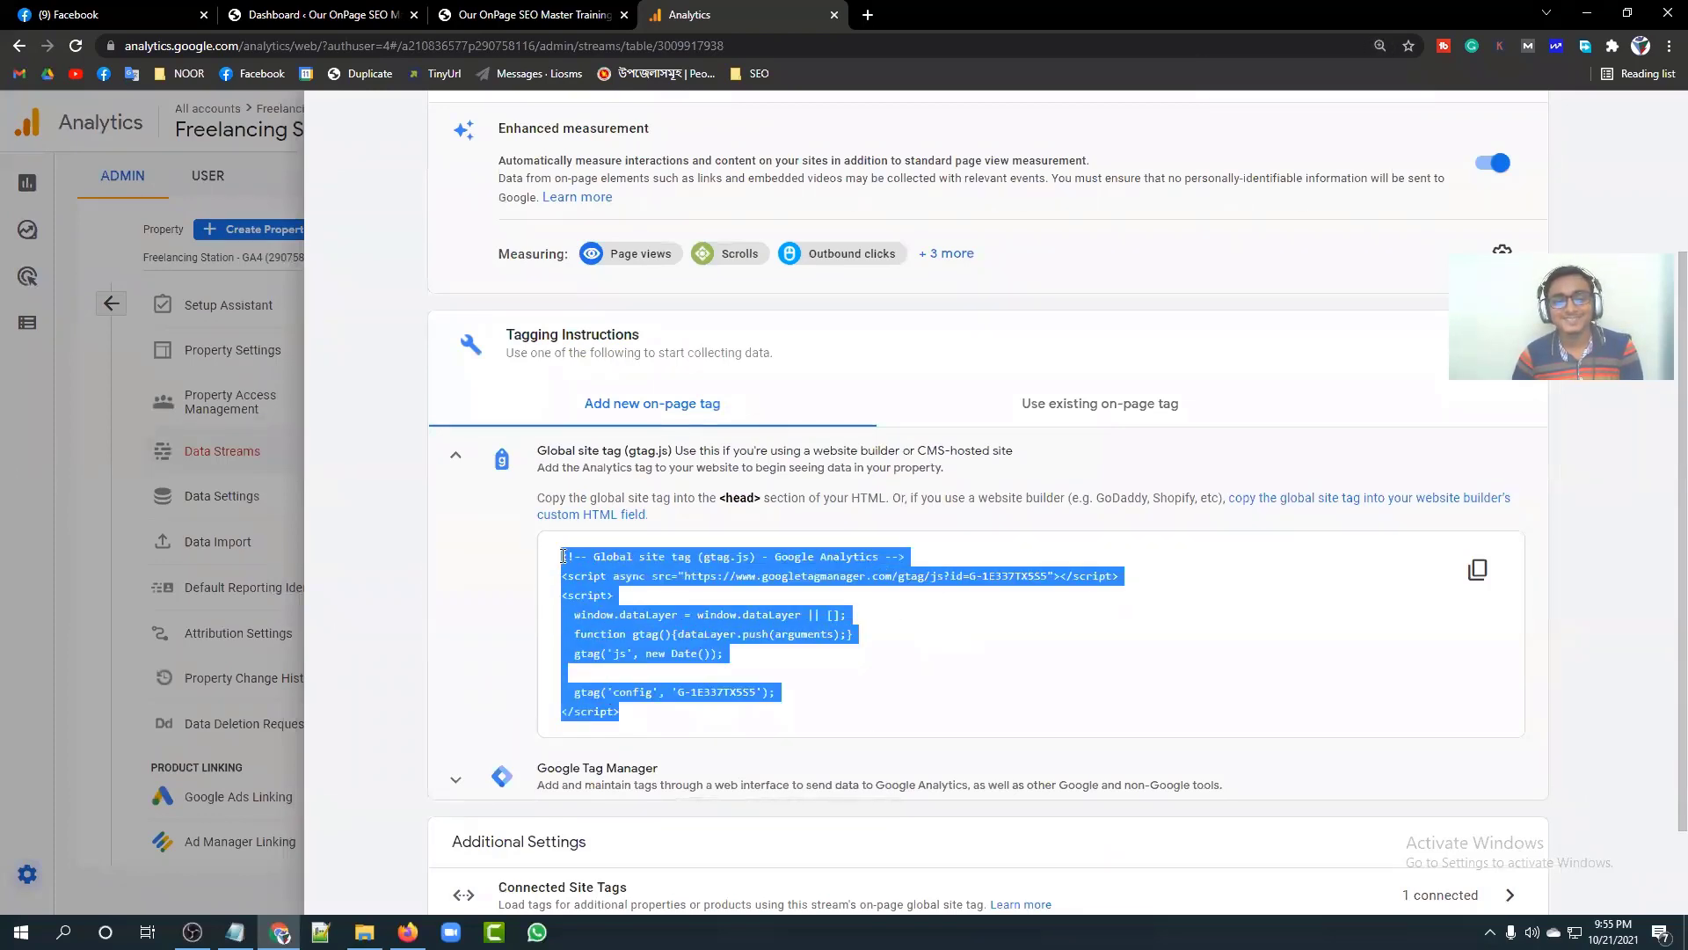
Step: Copy the global site tag code from the web stream details and paste it into Notepad, replacing all existing text
left_click(651, 609)
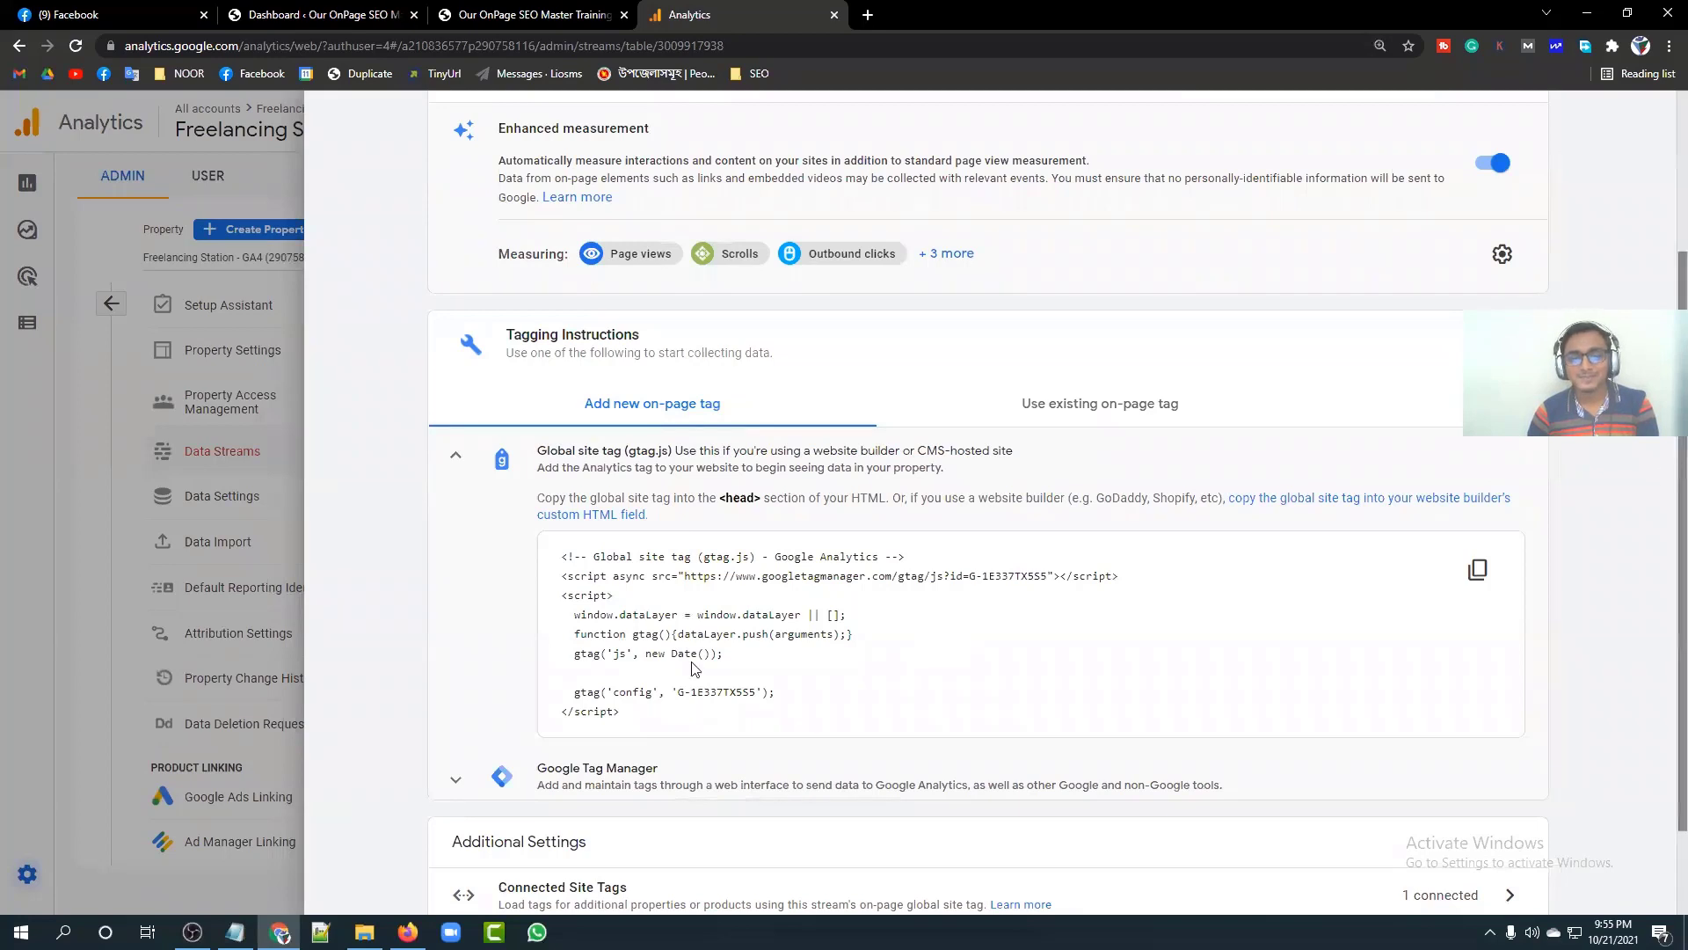
left_click(1476, 572)
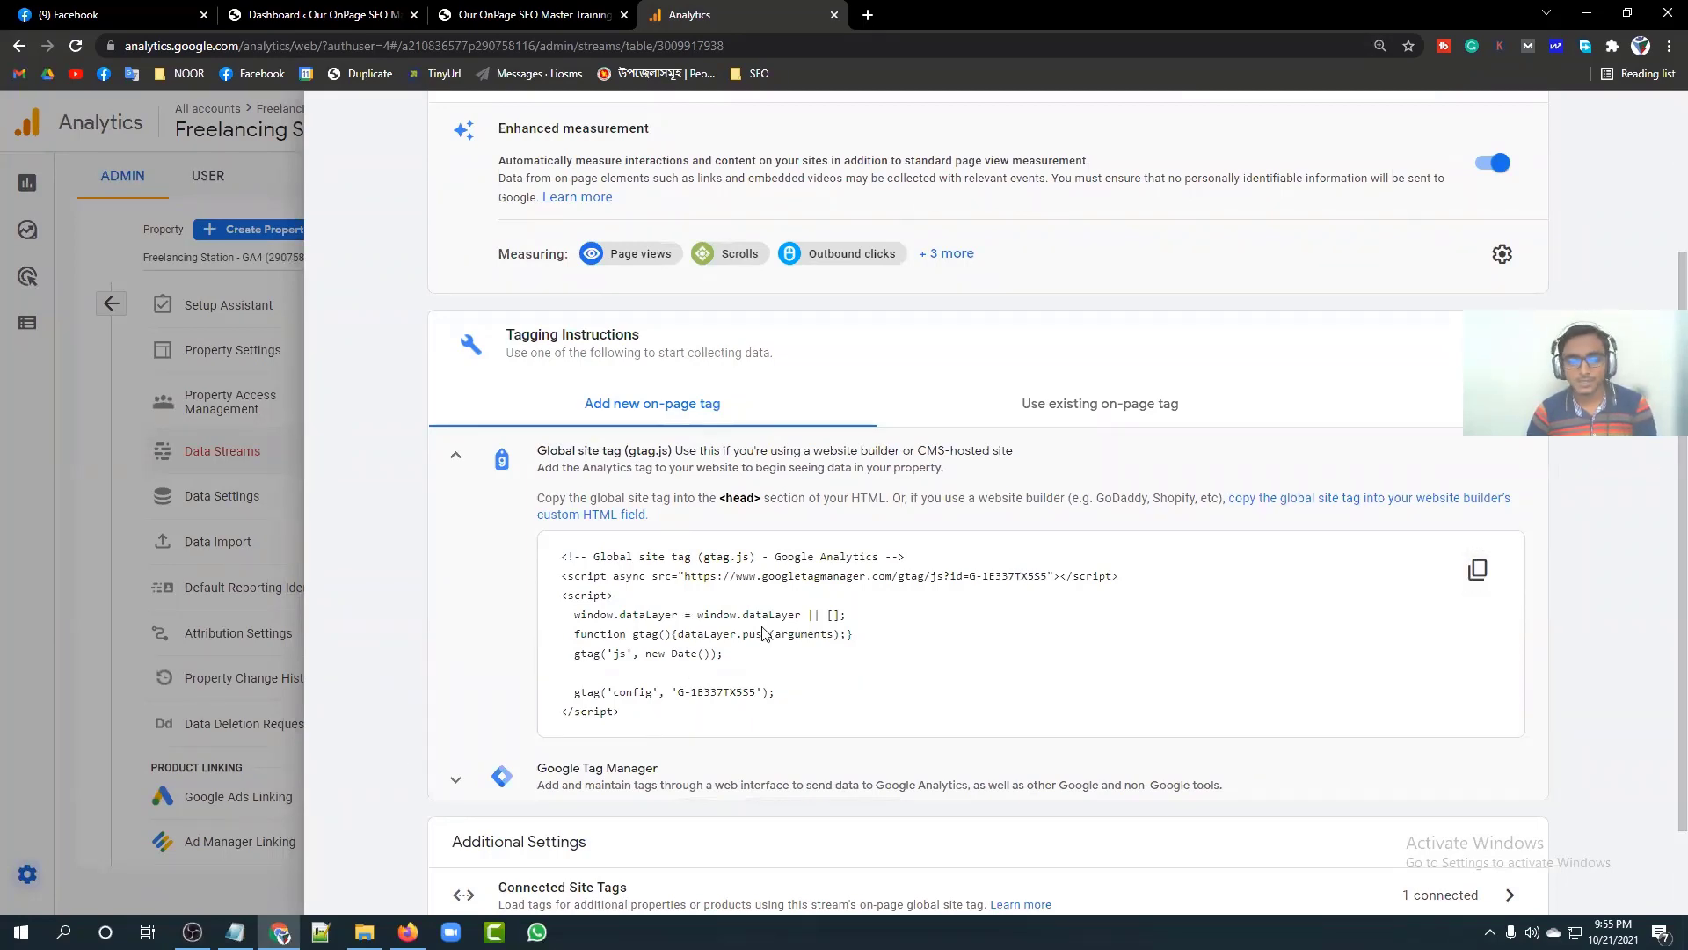
left_click(235, 932)
left_click(1041, 400)
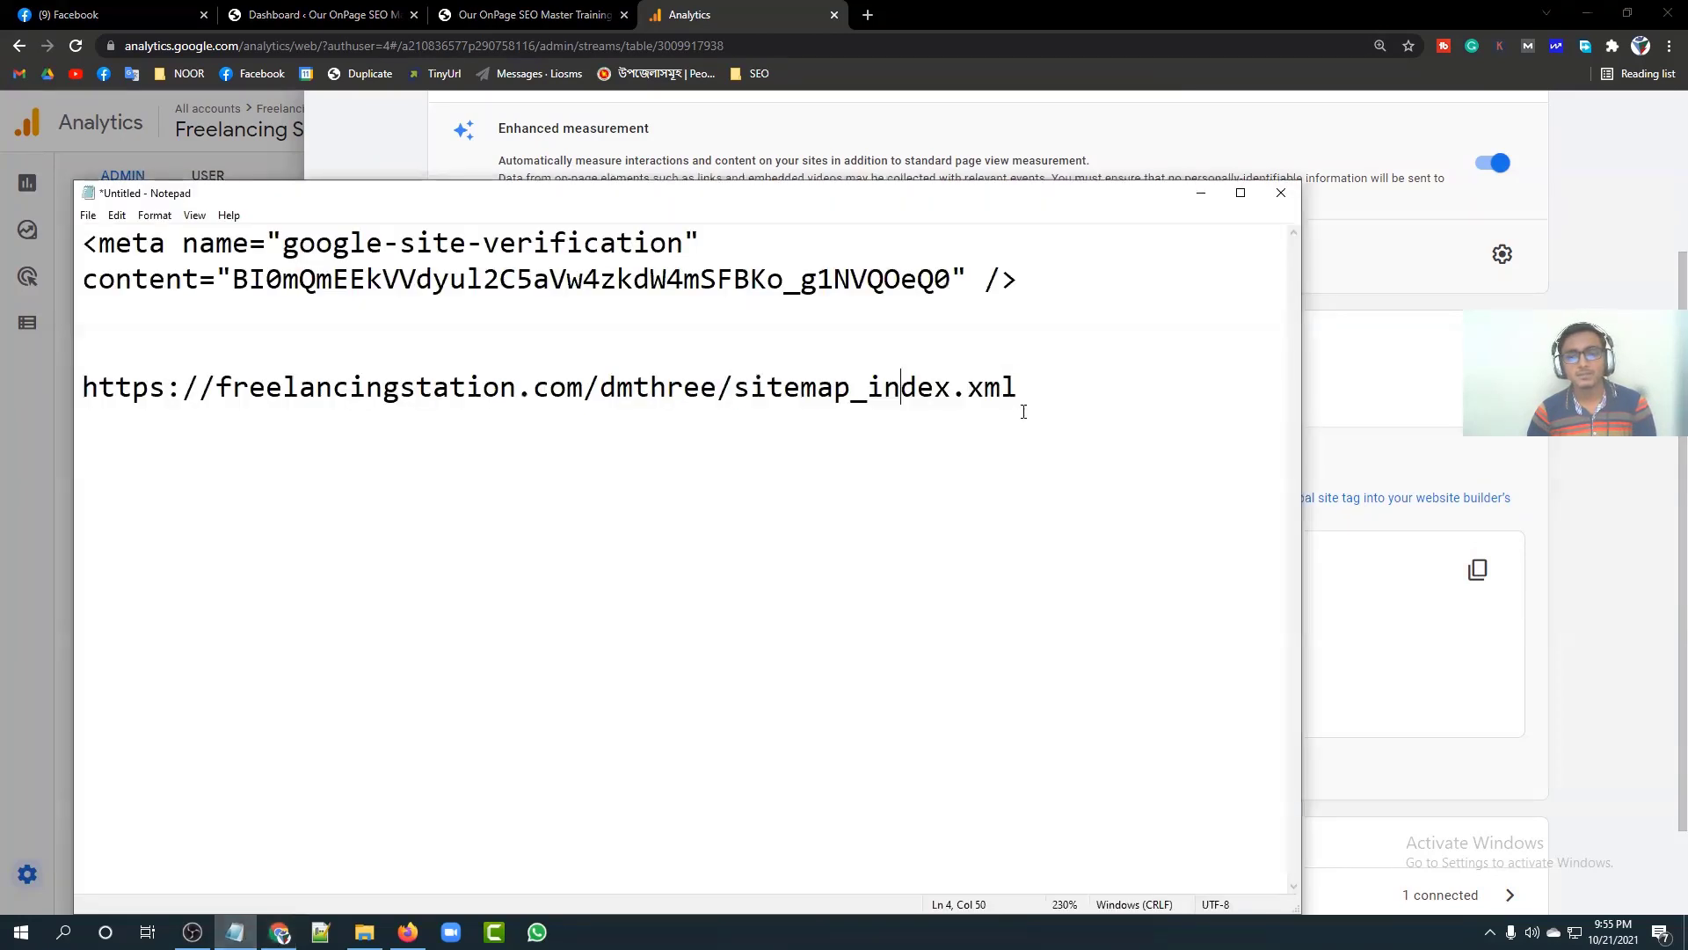
key("Return")
key("Return")
key("Return")
key("Return")
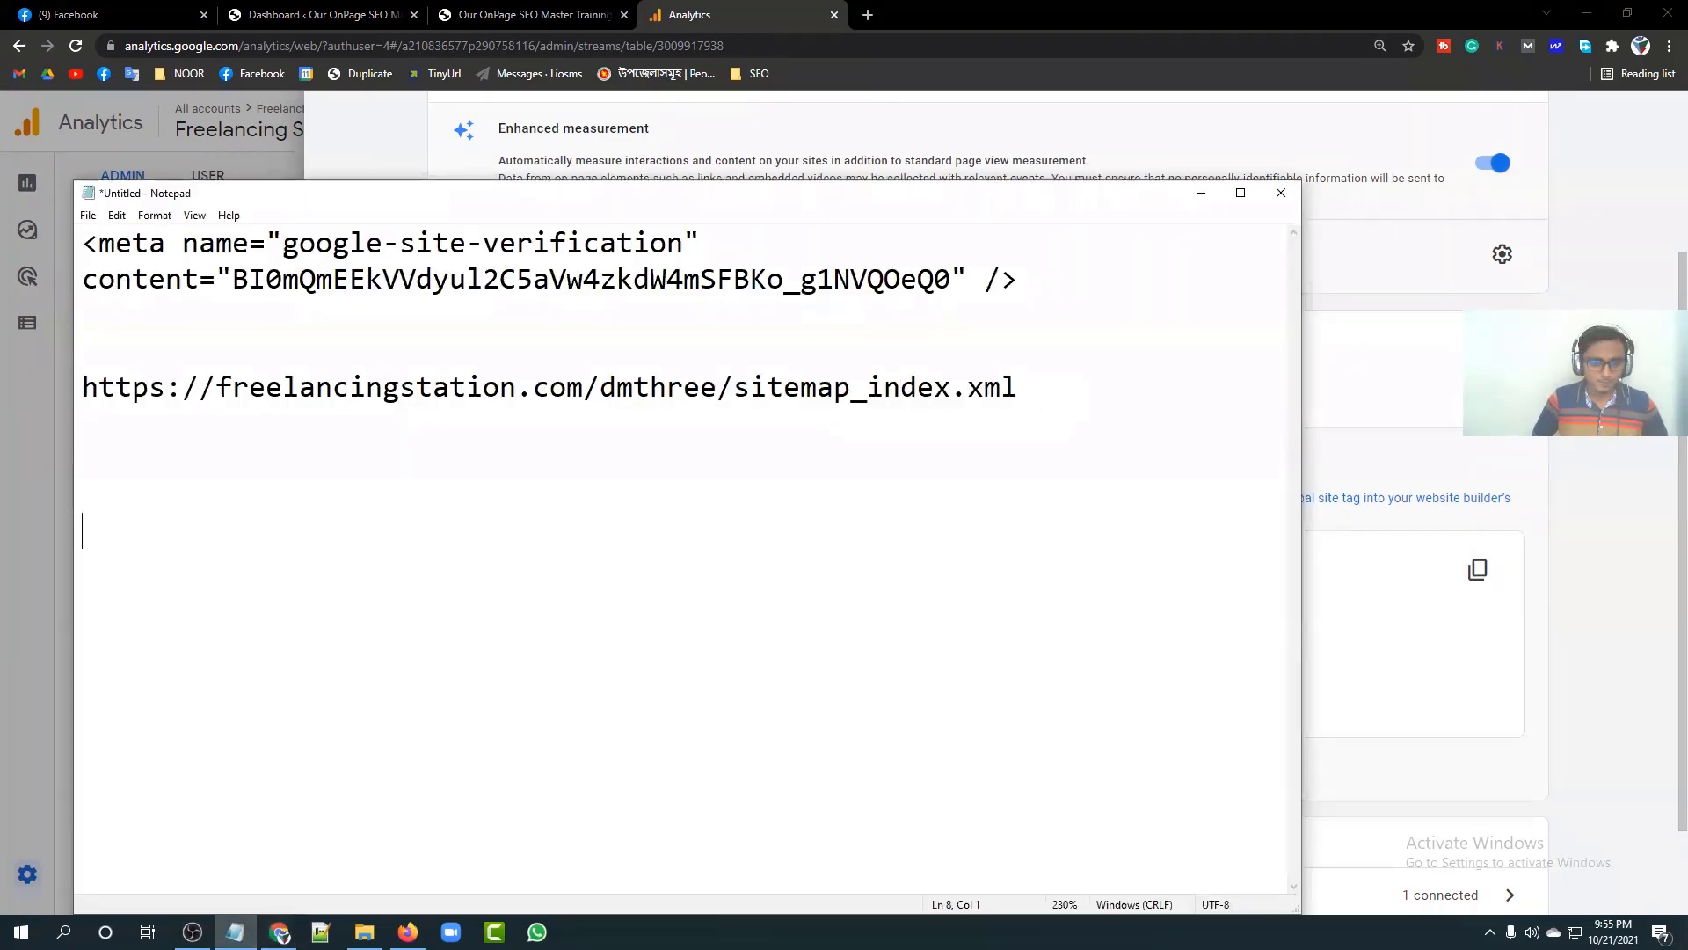
key("ctrl+a")
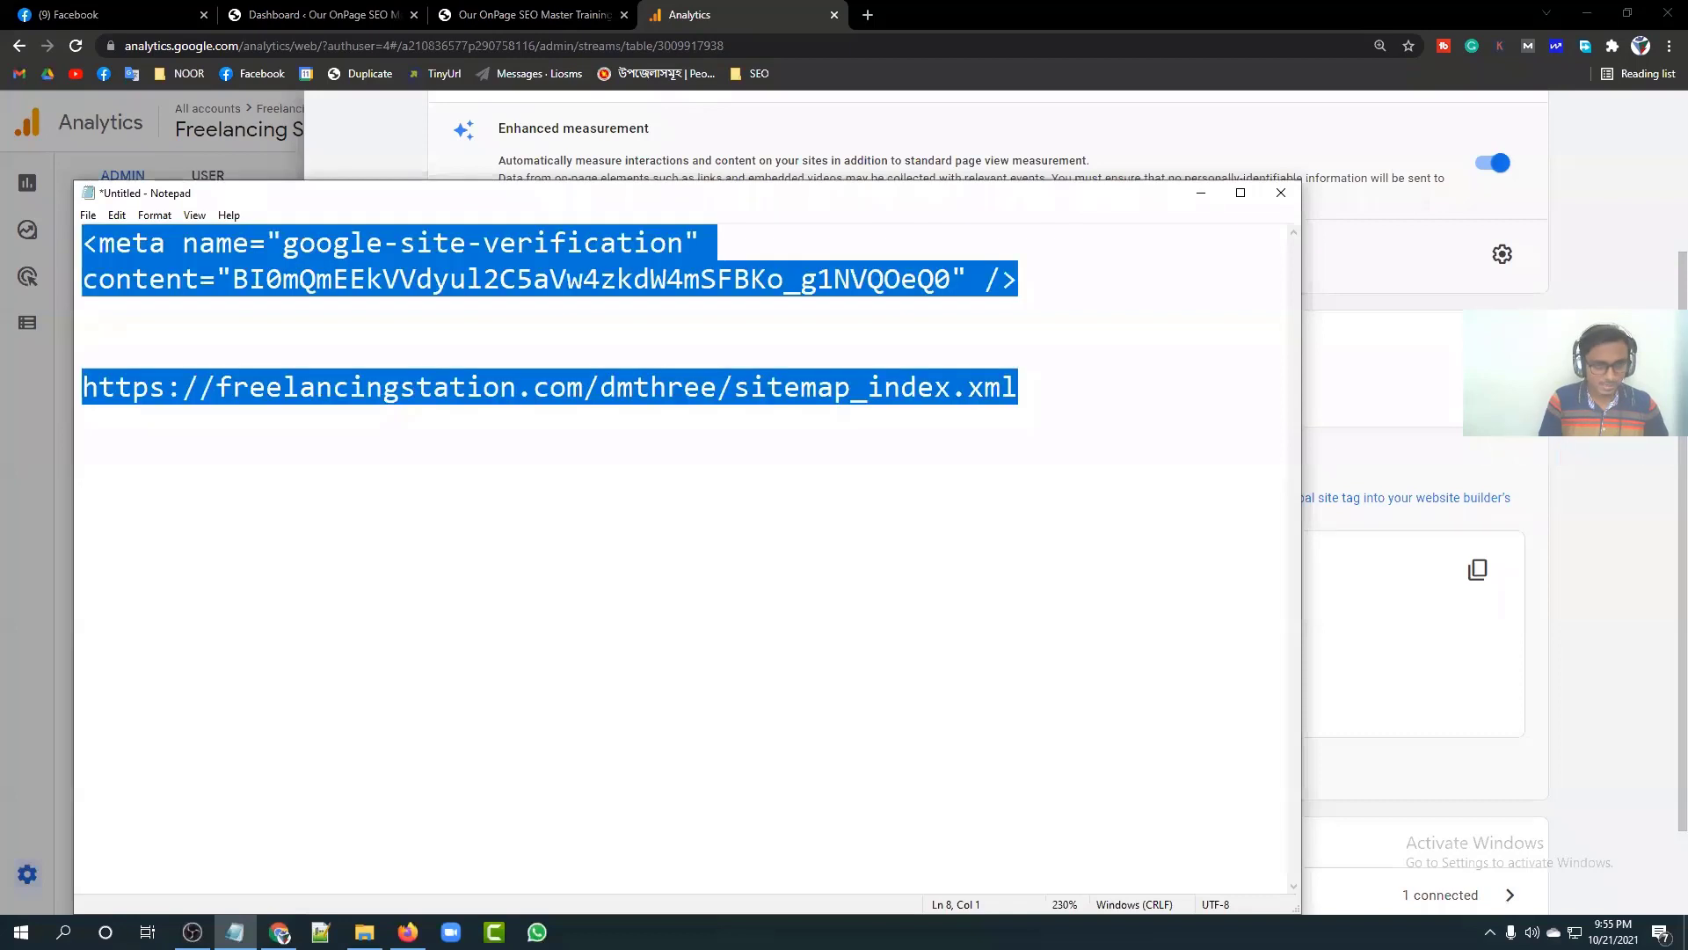
key("BackSpace")
key("ctrl+v")
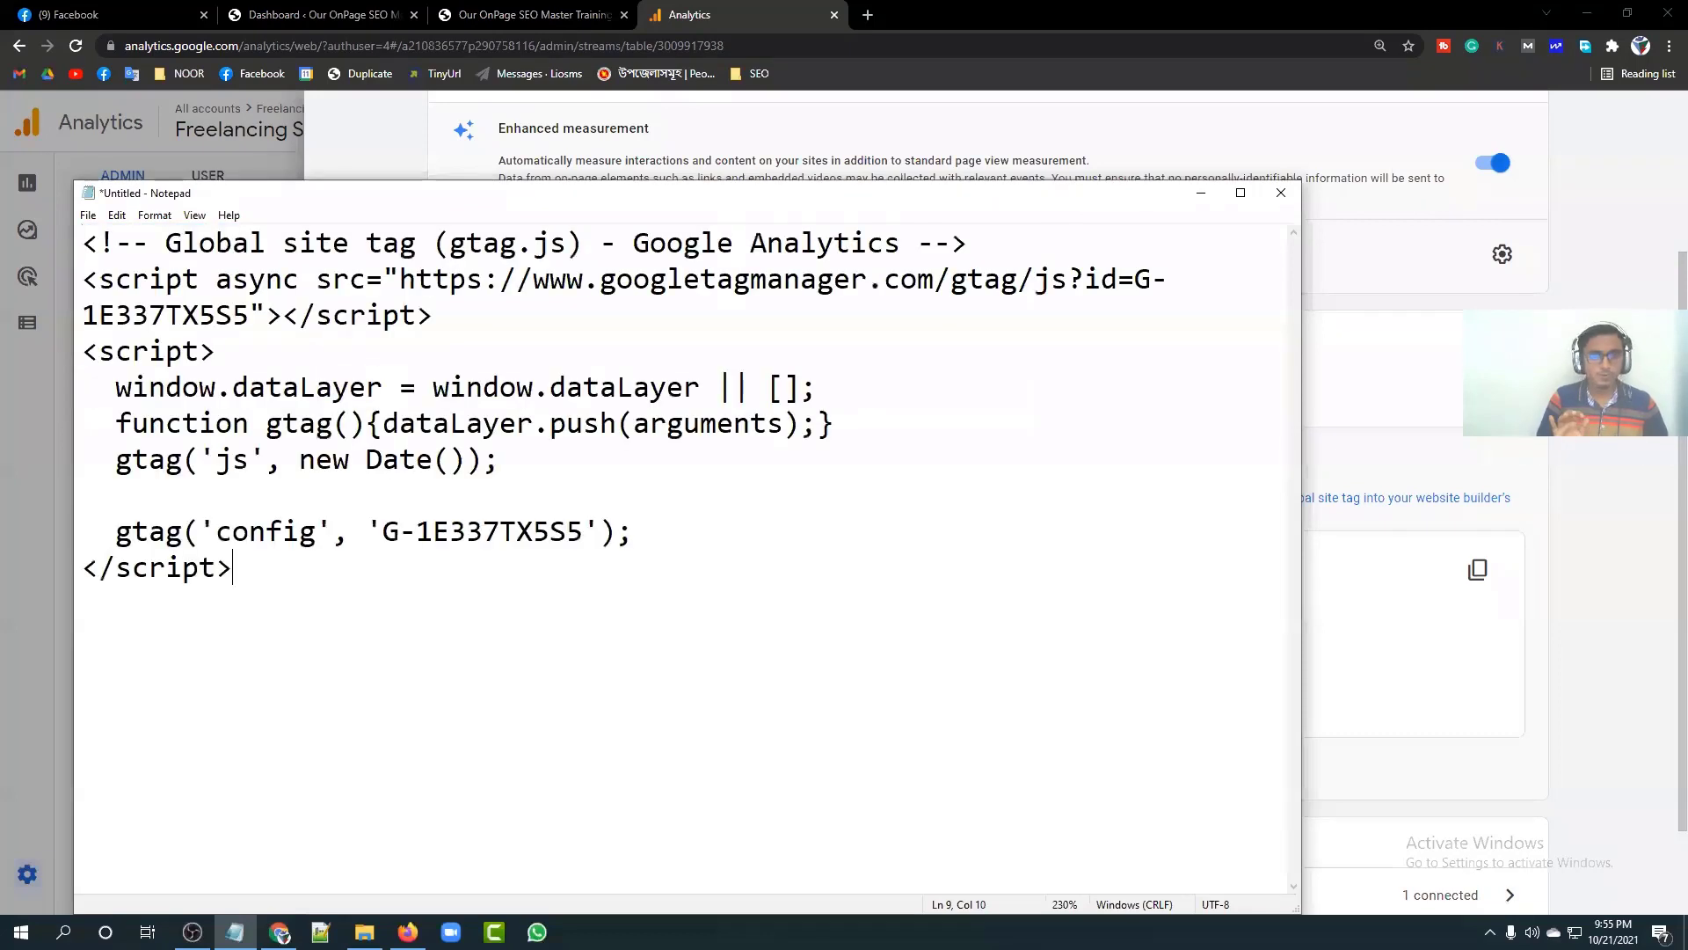
left_click(1200, 194)
Step: Collapse the Global site tag (gtag.js) instructions in the web stream details
scroll(839, 585, "down", 1)
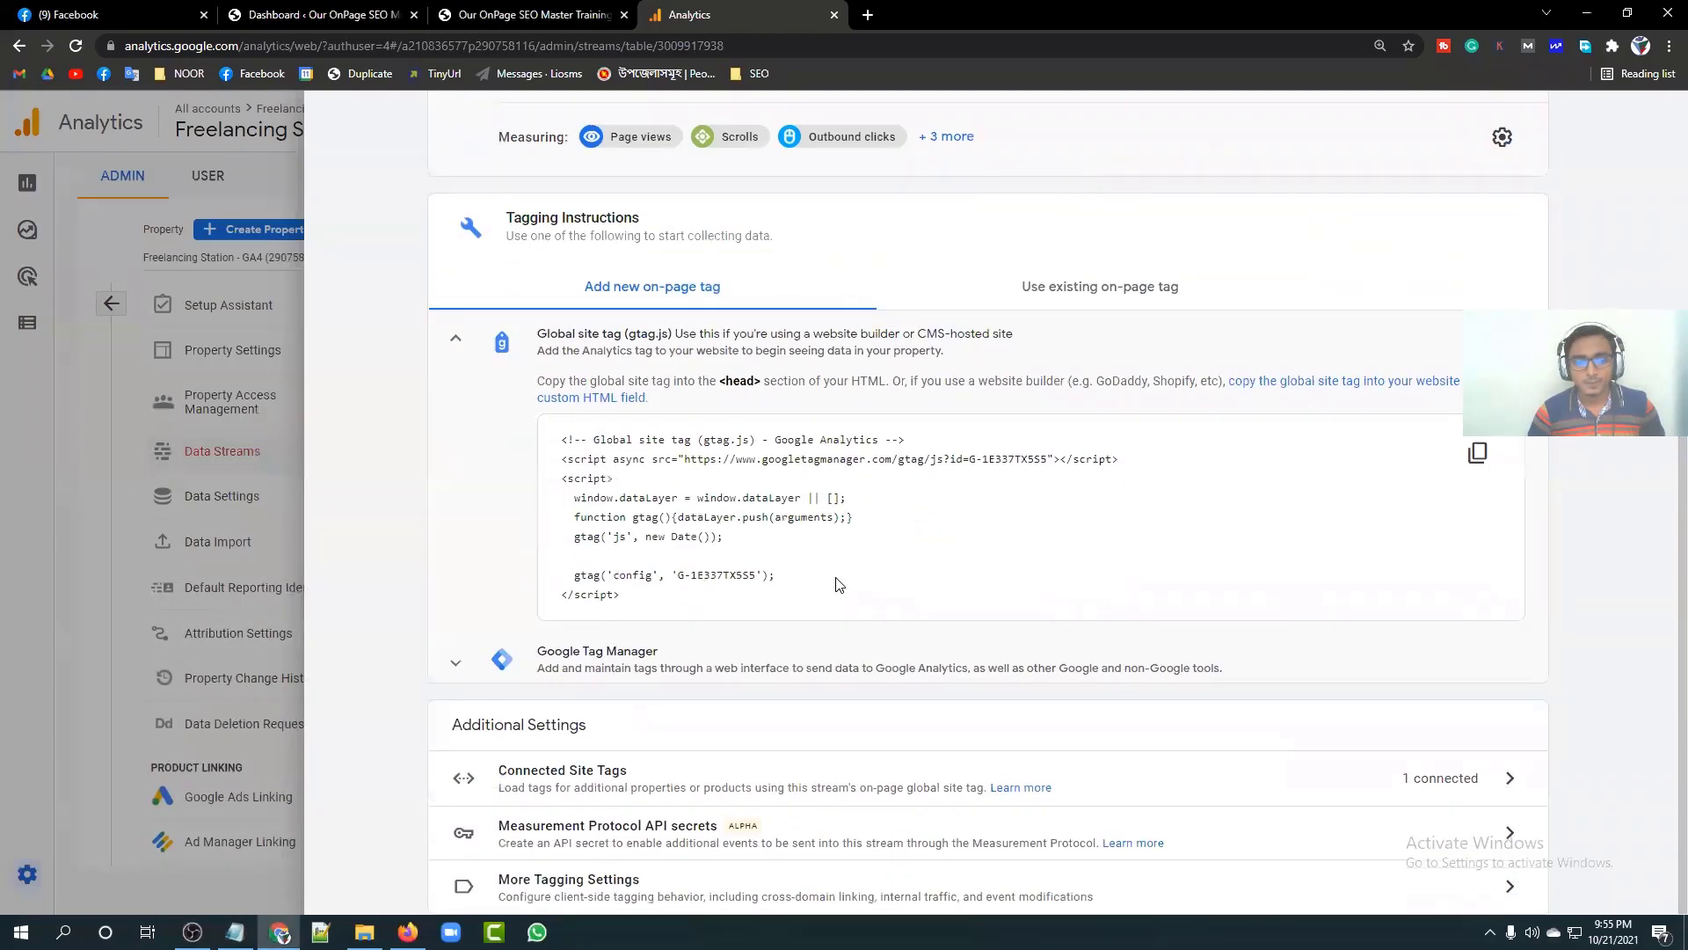
scroll(1048, 570, "up", 3)
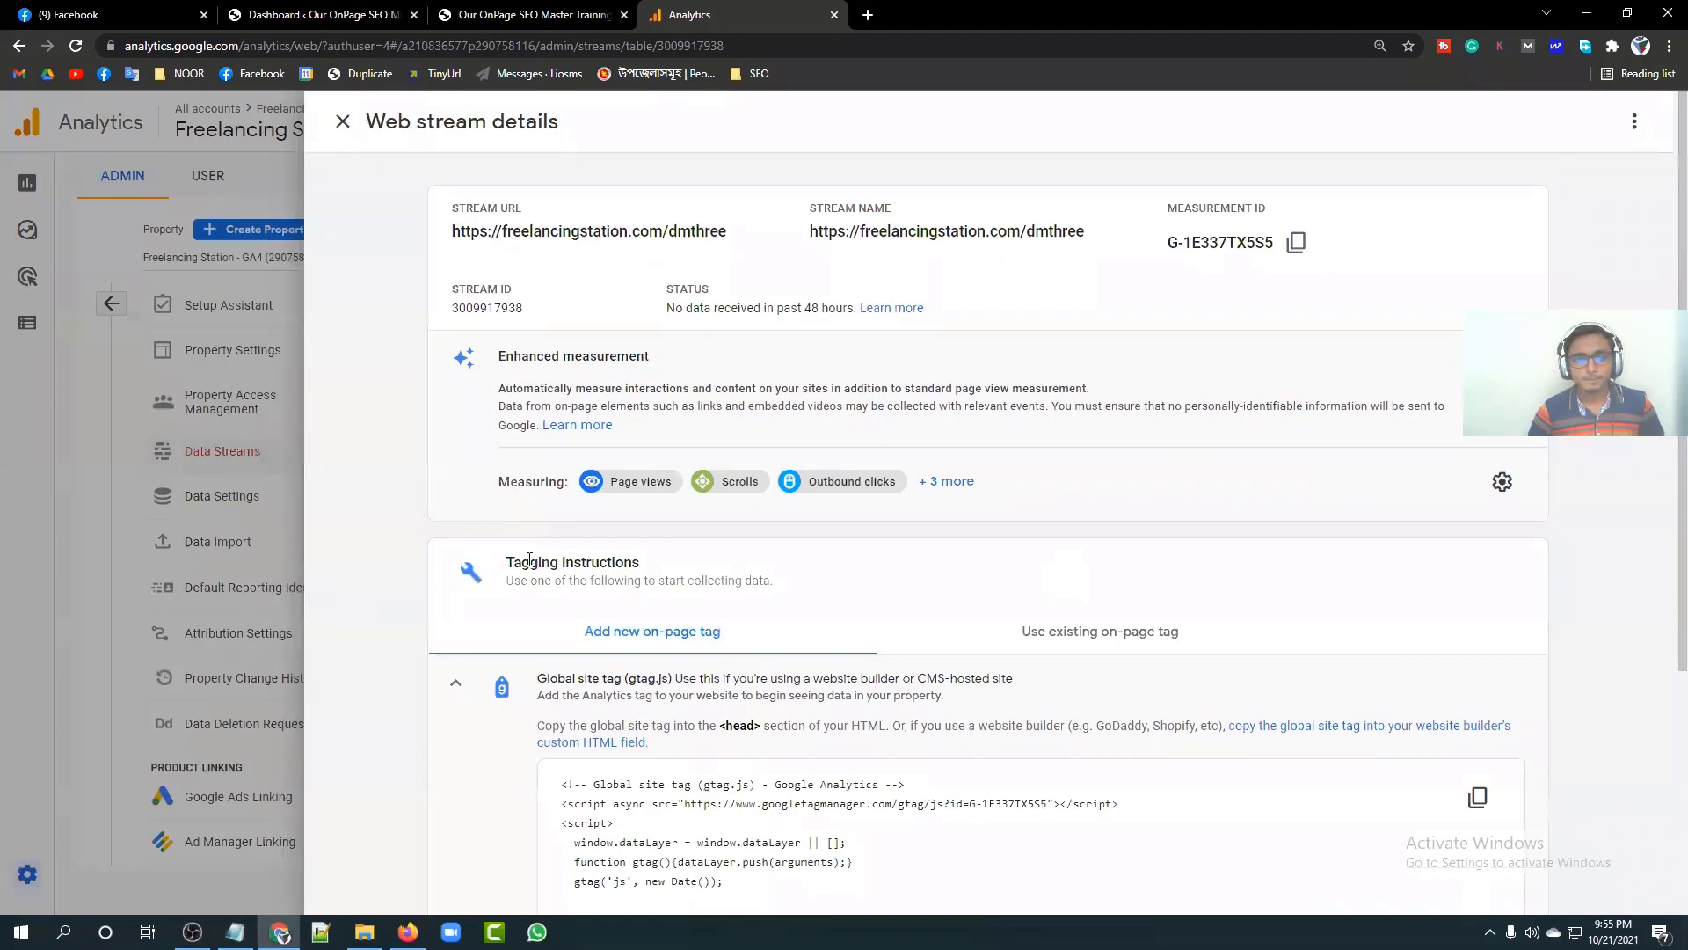
scroll(529, 559, "down", 3)
left_click(454, 336)
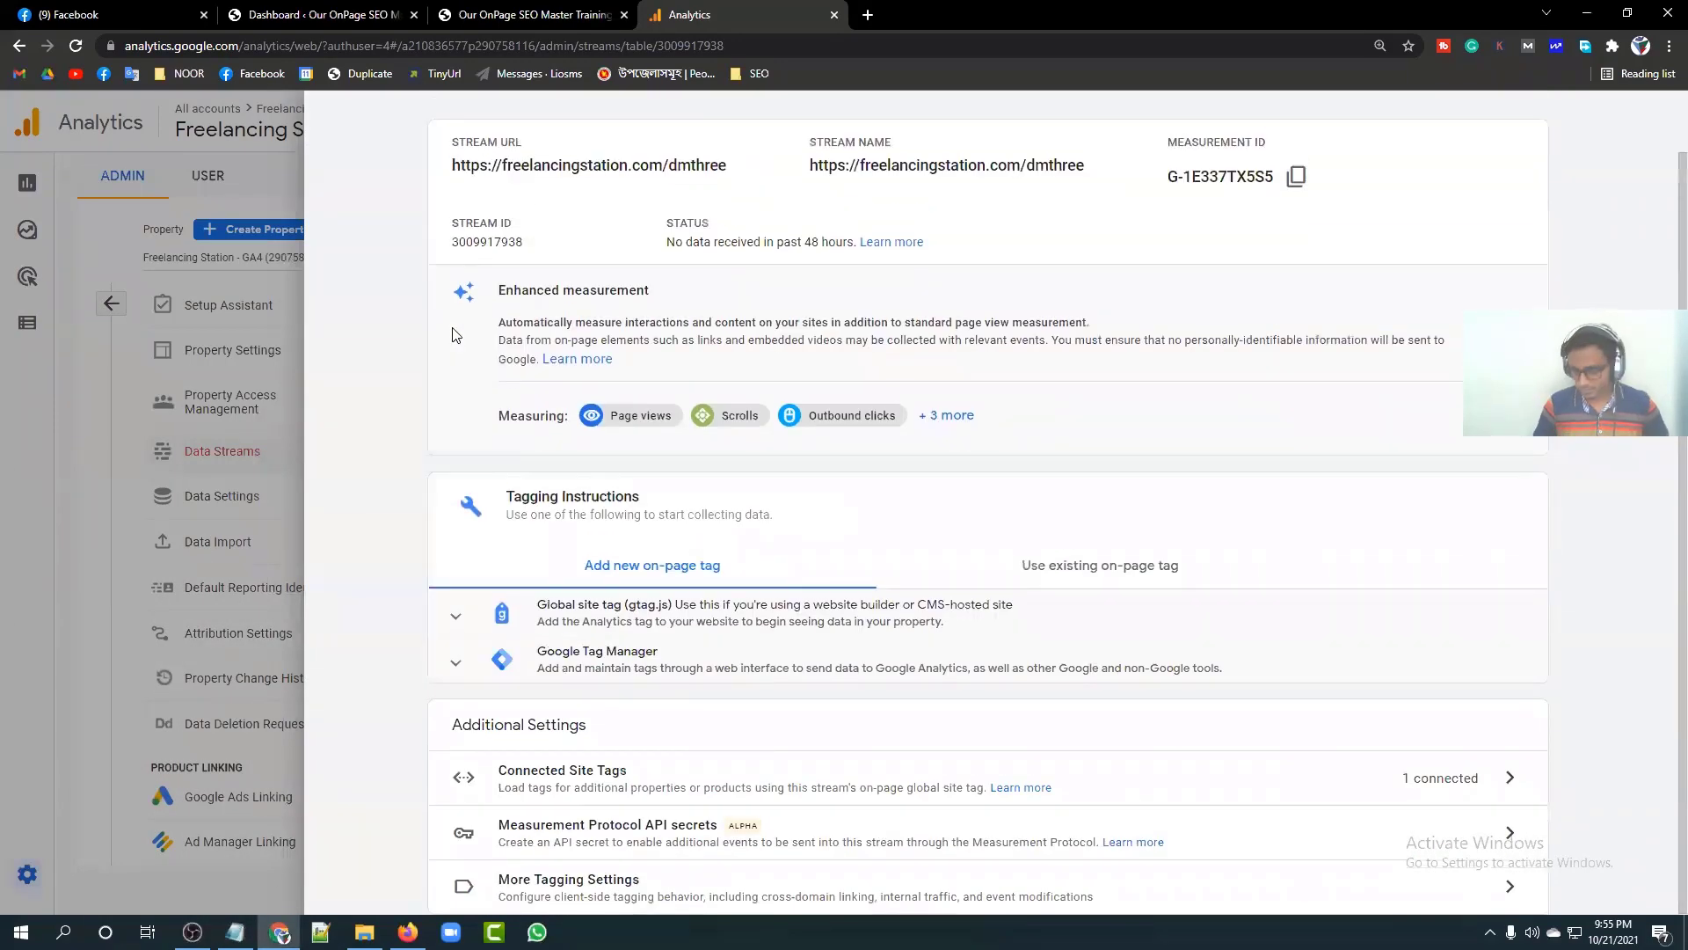
key("ctrl+minus")
key("ctrl+minus")
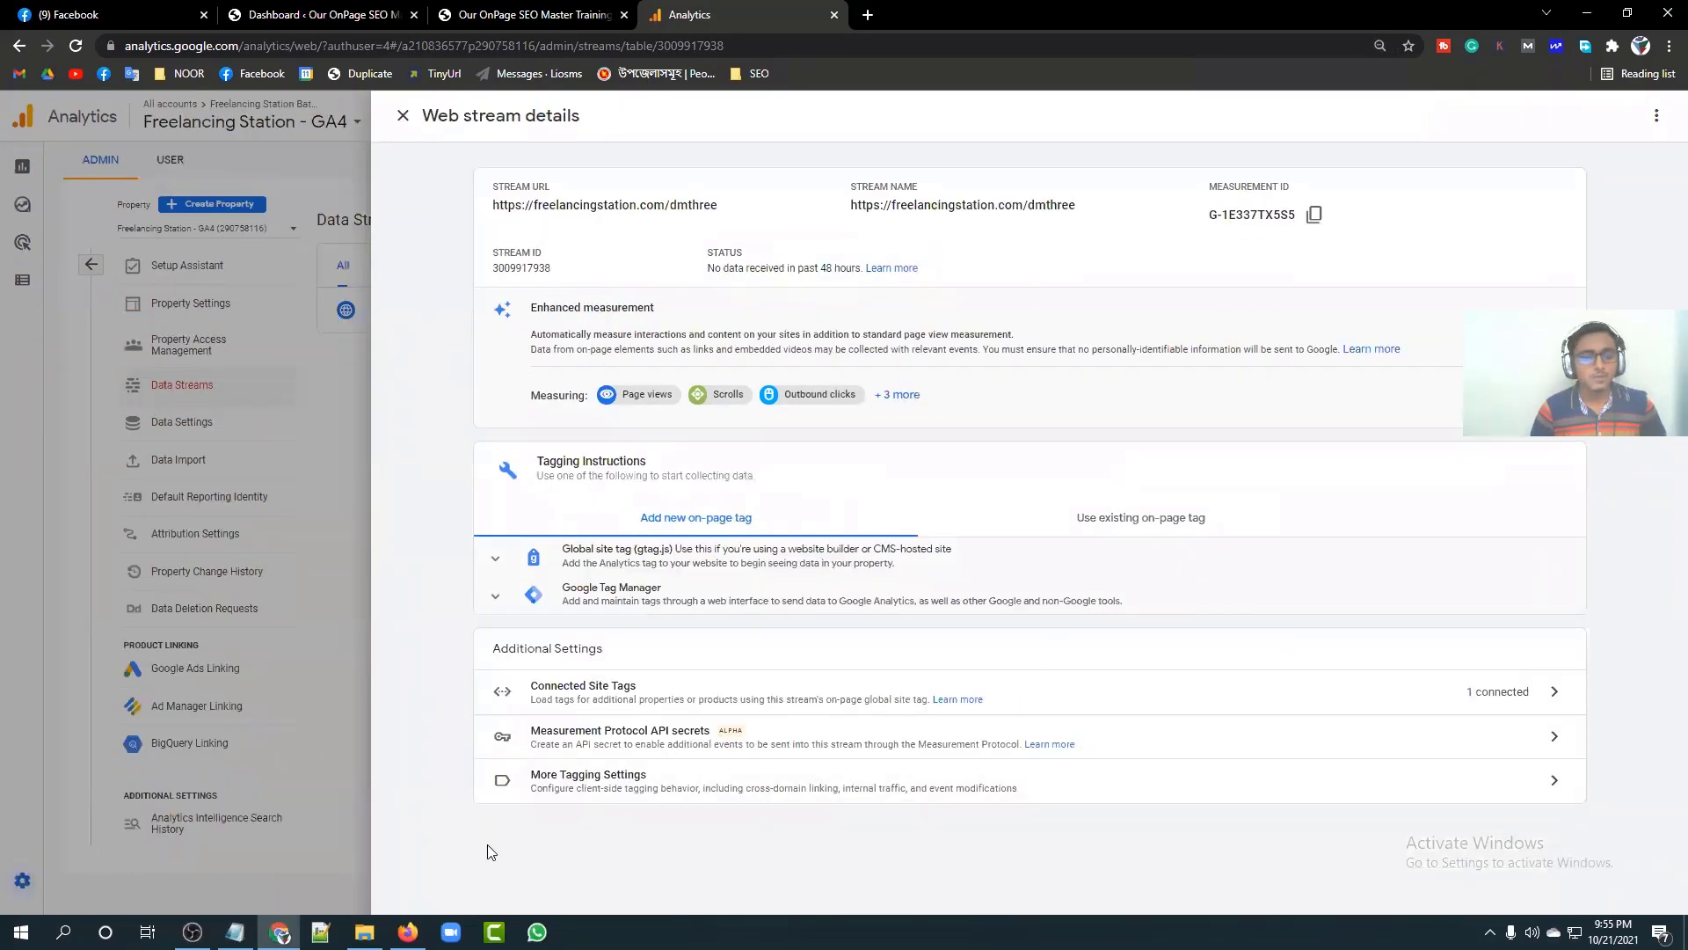
Step: Copy the entire Google Analytics global site tag script from the Notepad document
left_click(234, 932)
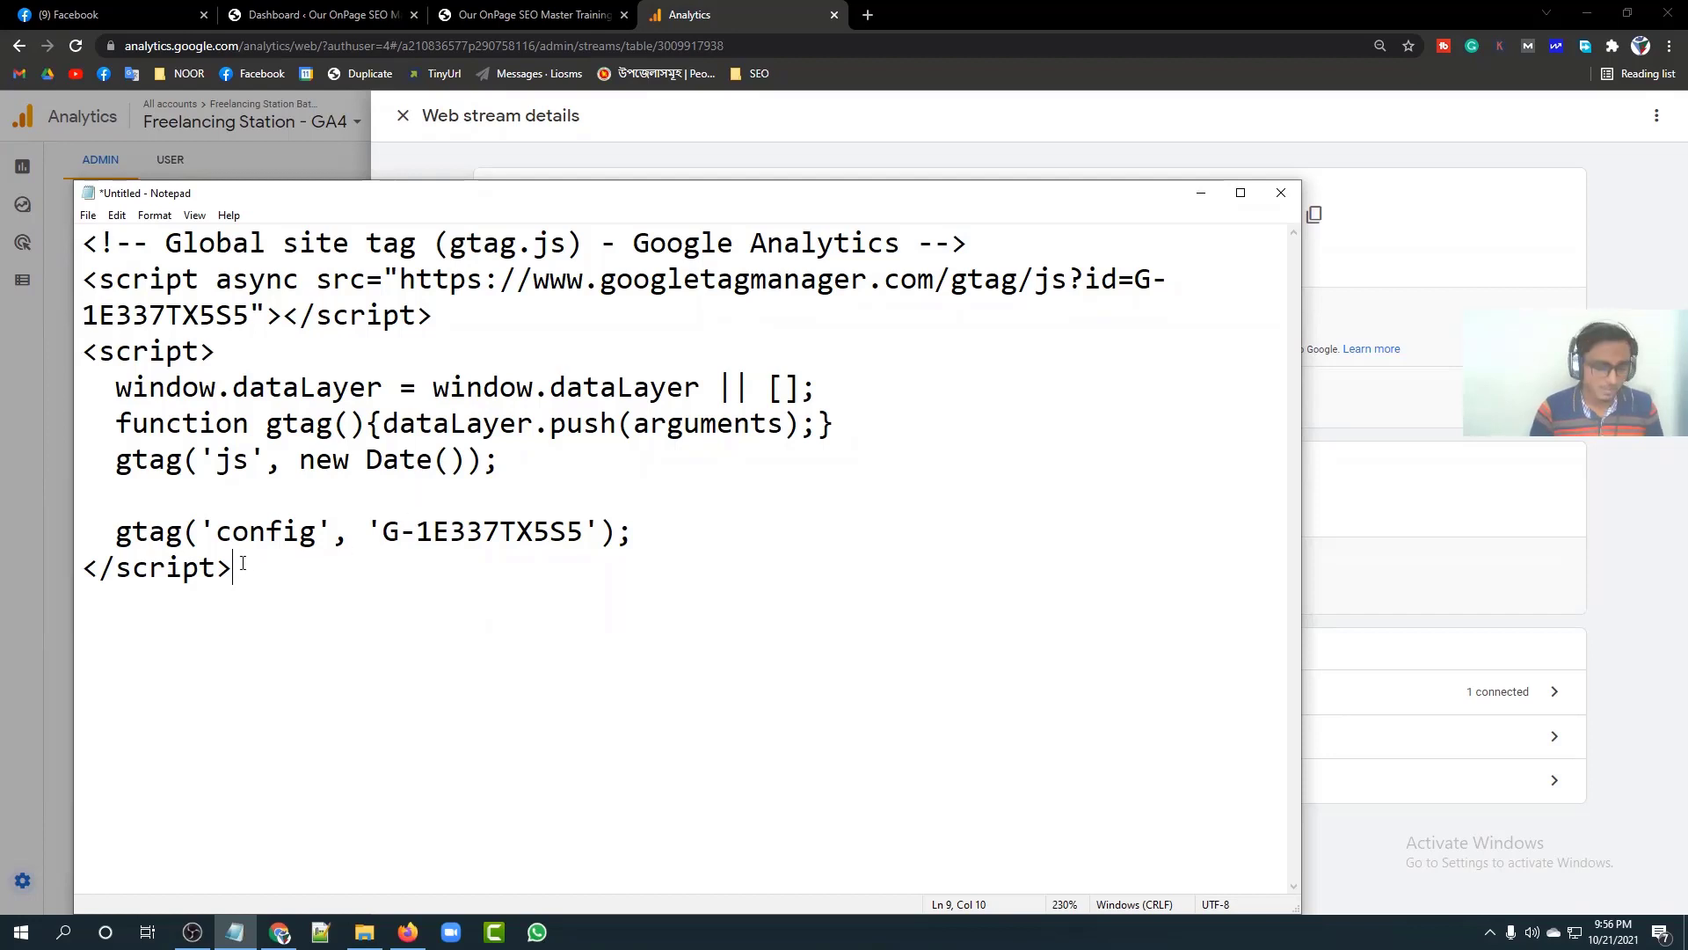
key("ctrl+a")
right_click(235, 403)
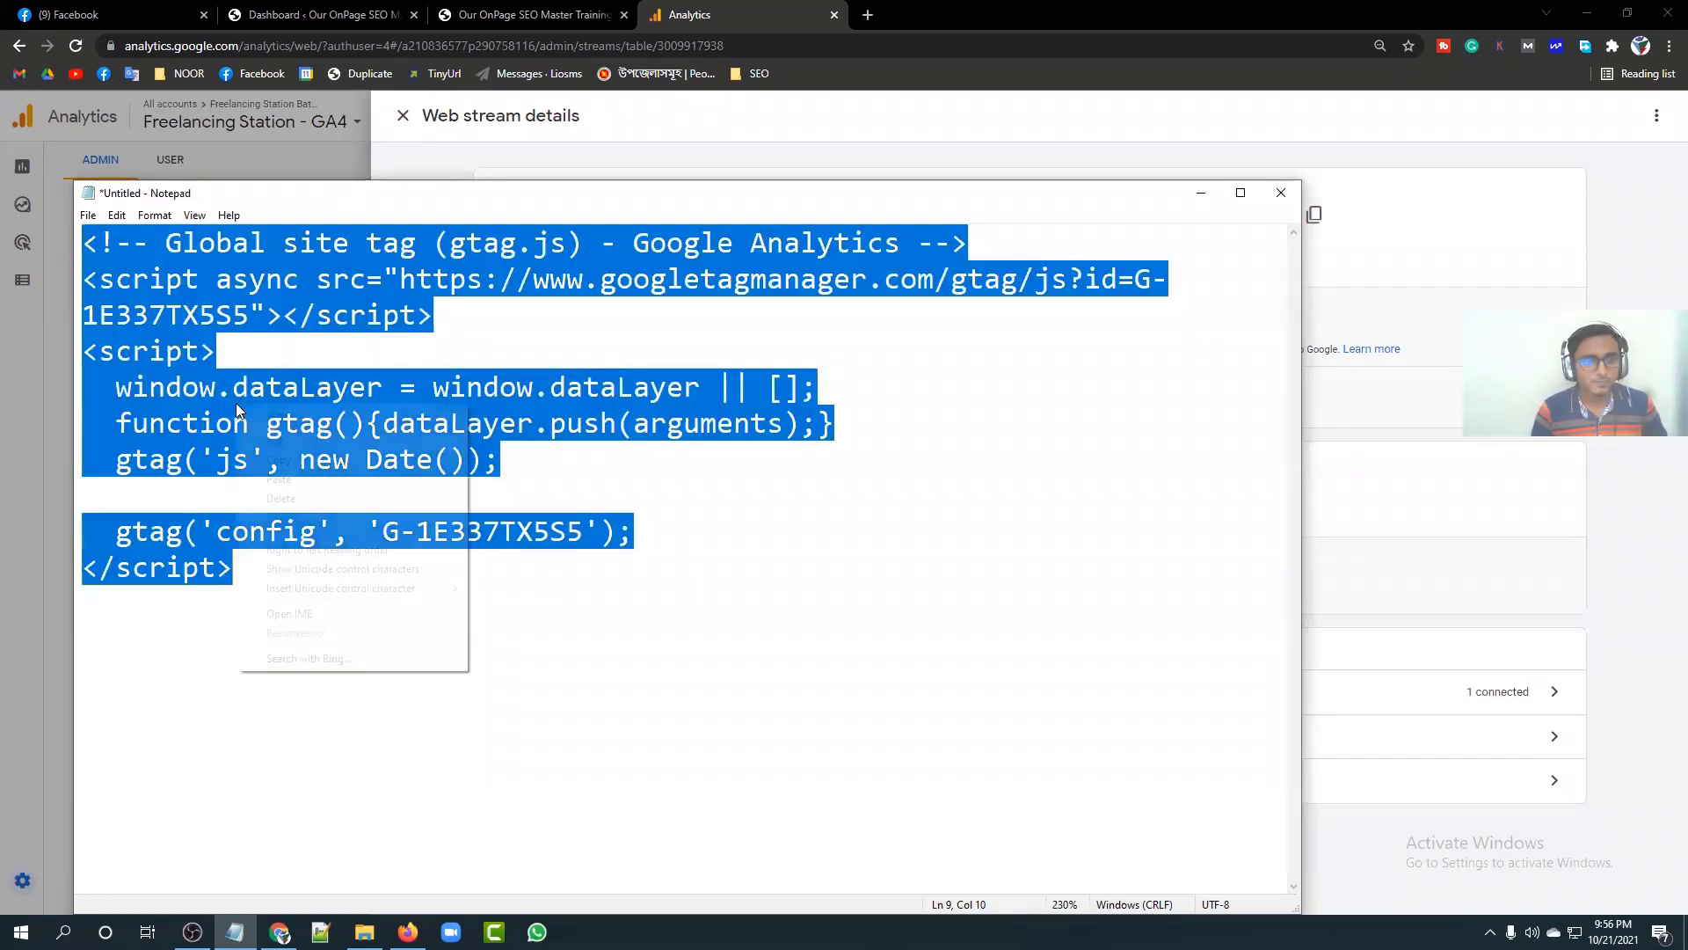
left_click(277, 459)
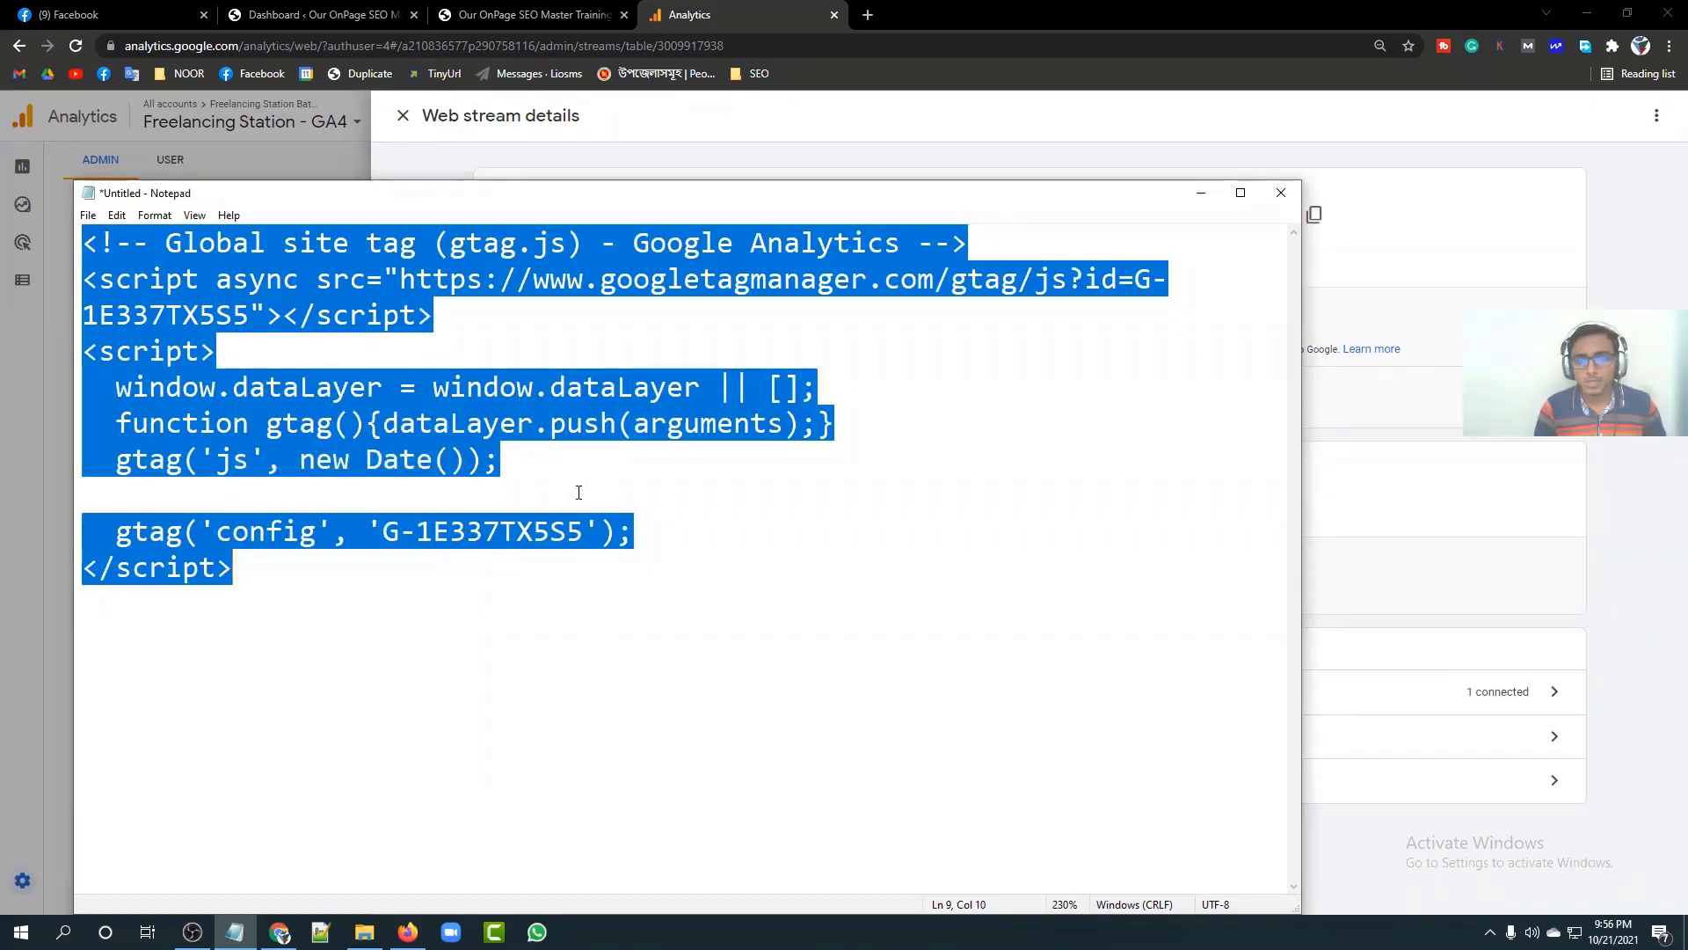
left_click(579, 492)
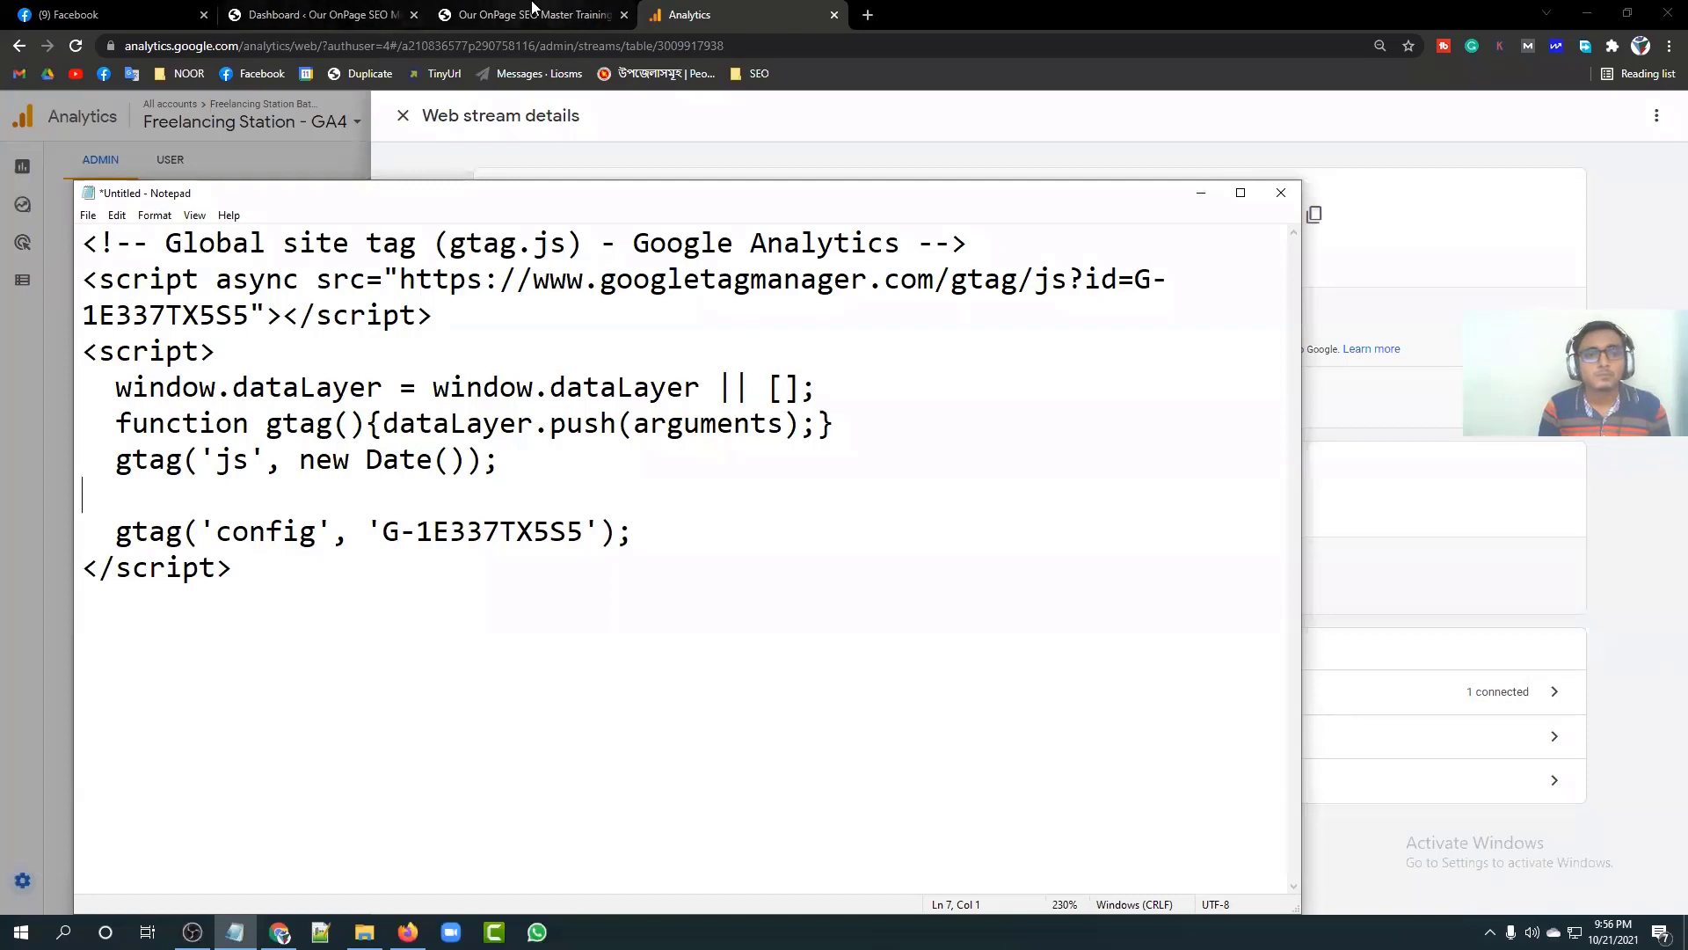
Step: Switch to the WordPress dashboard, reload it, and open the Theme Editor, accepting the direct-editing warning
left_click(298, 17)
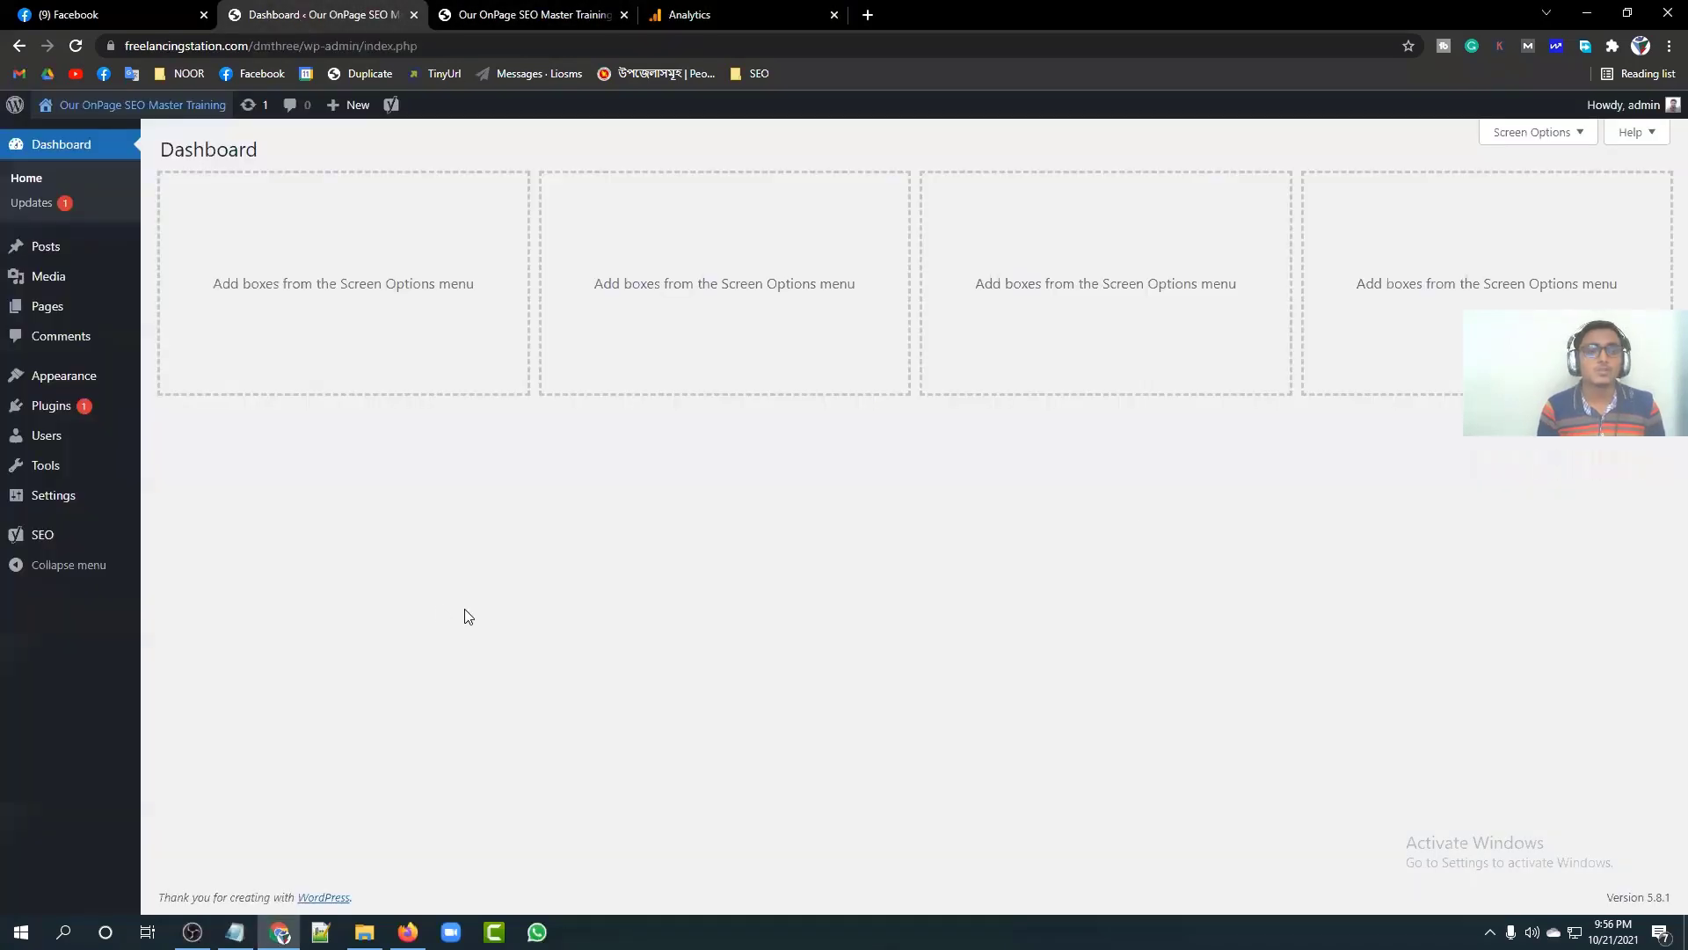
left_click(75, 45)
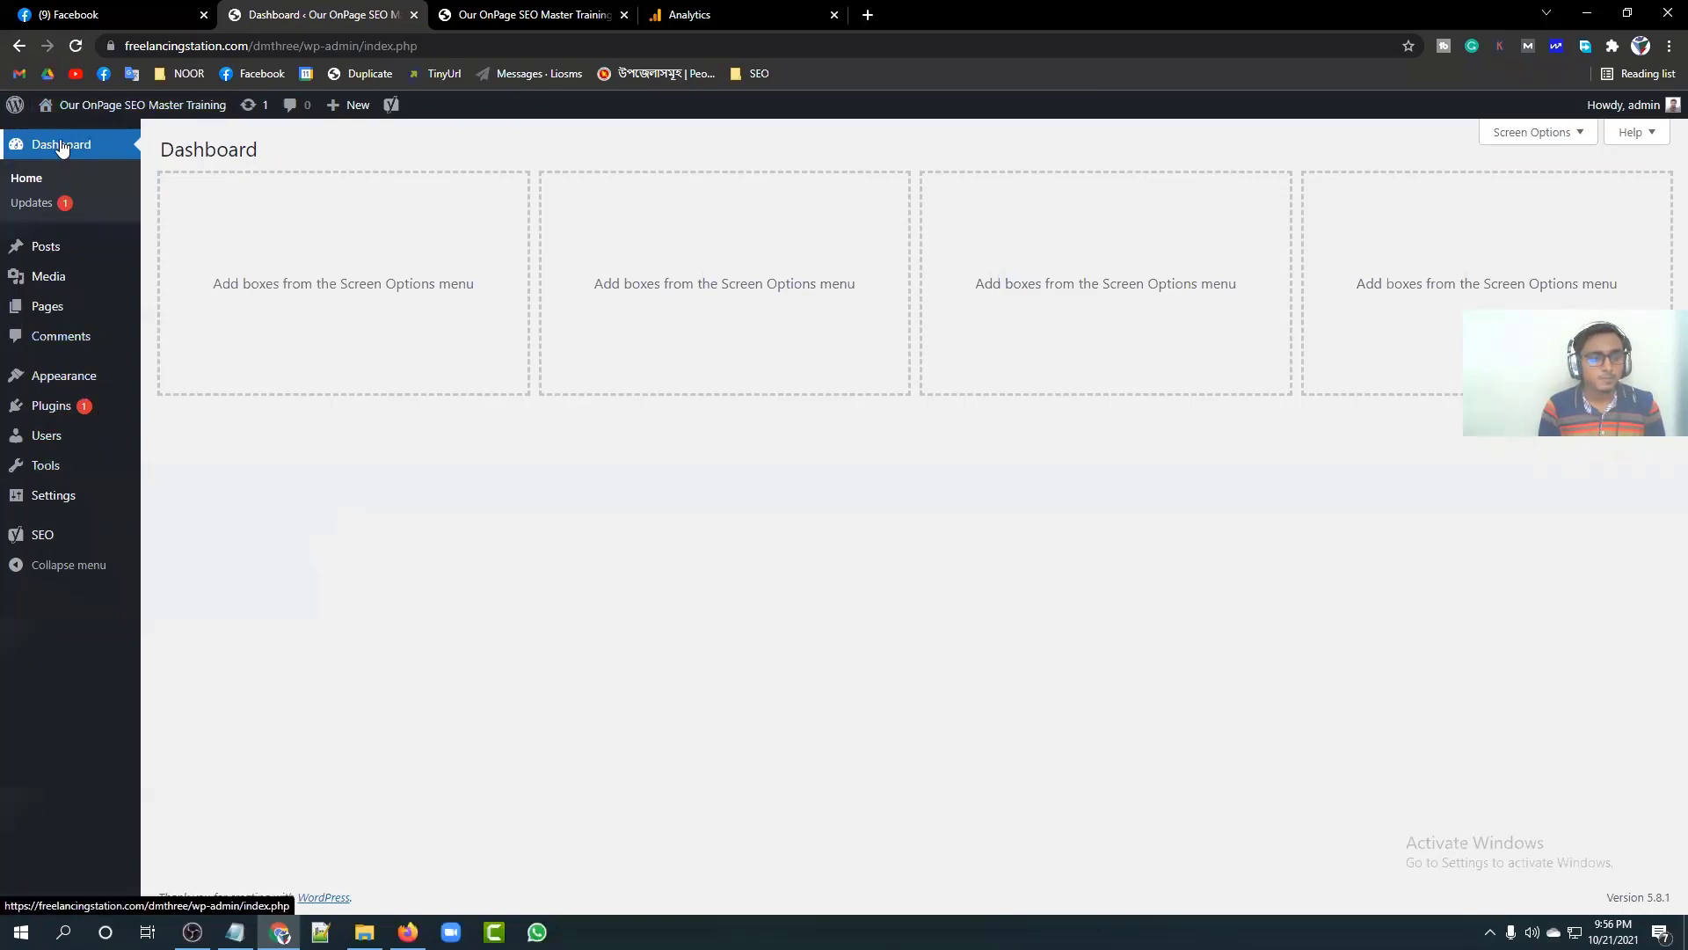
mouse_move(60, 269)
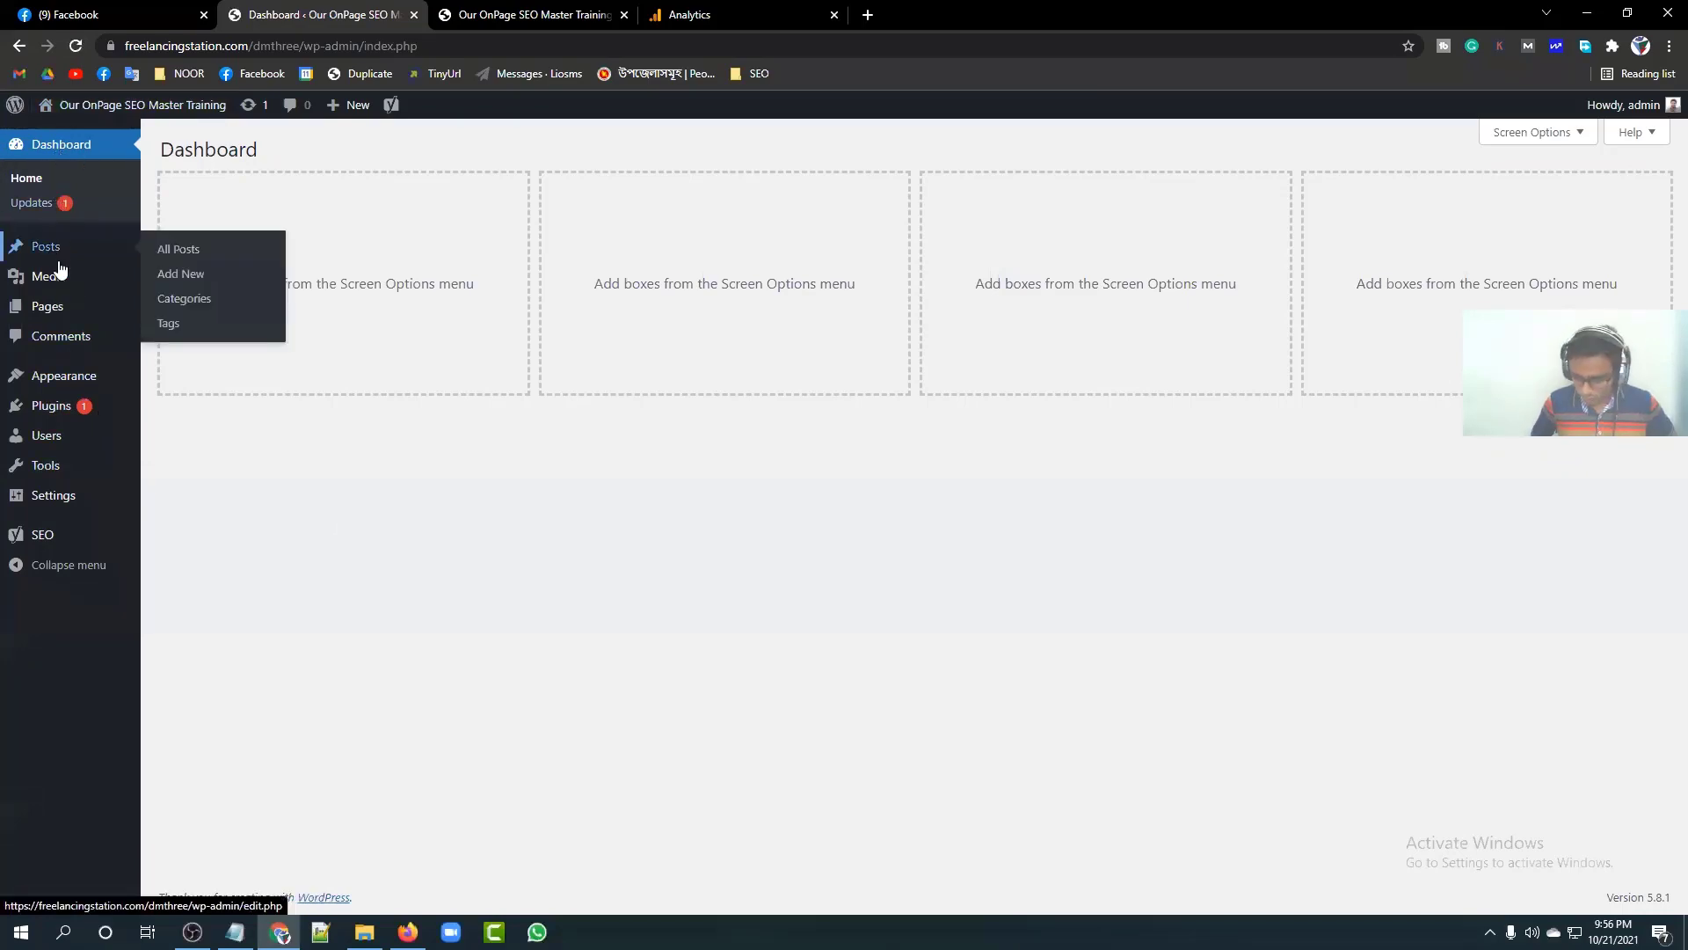
key("ctrl+plus")
mouse_move(74, 403)
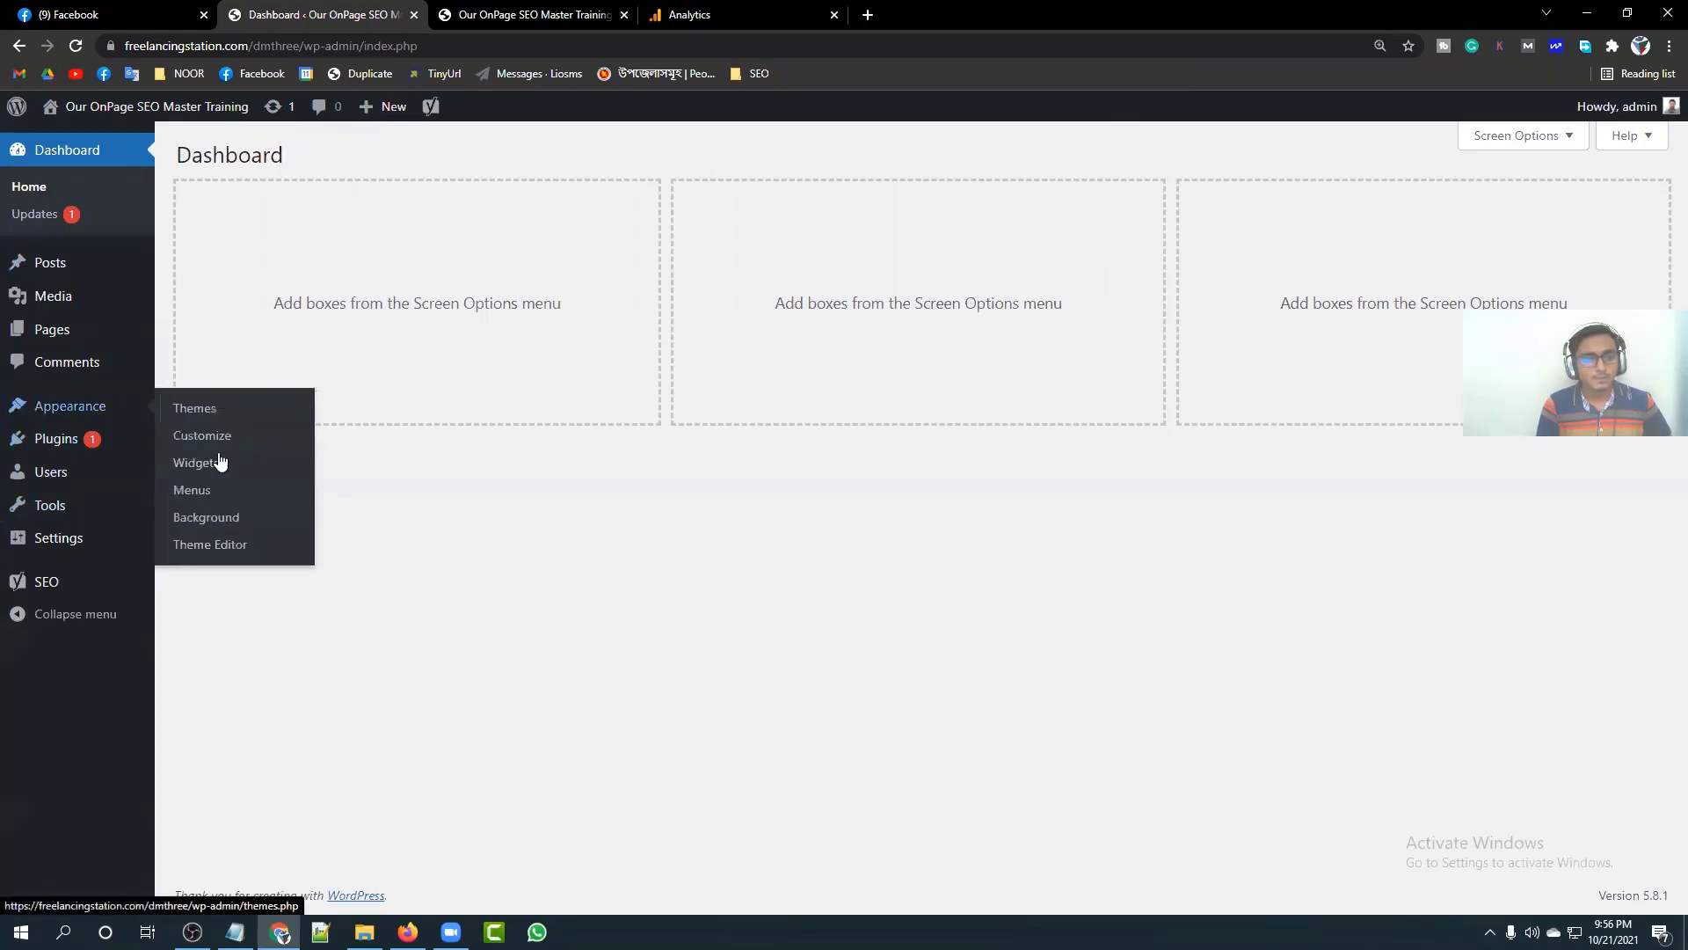
left_click(236, 552)
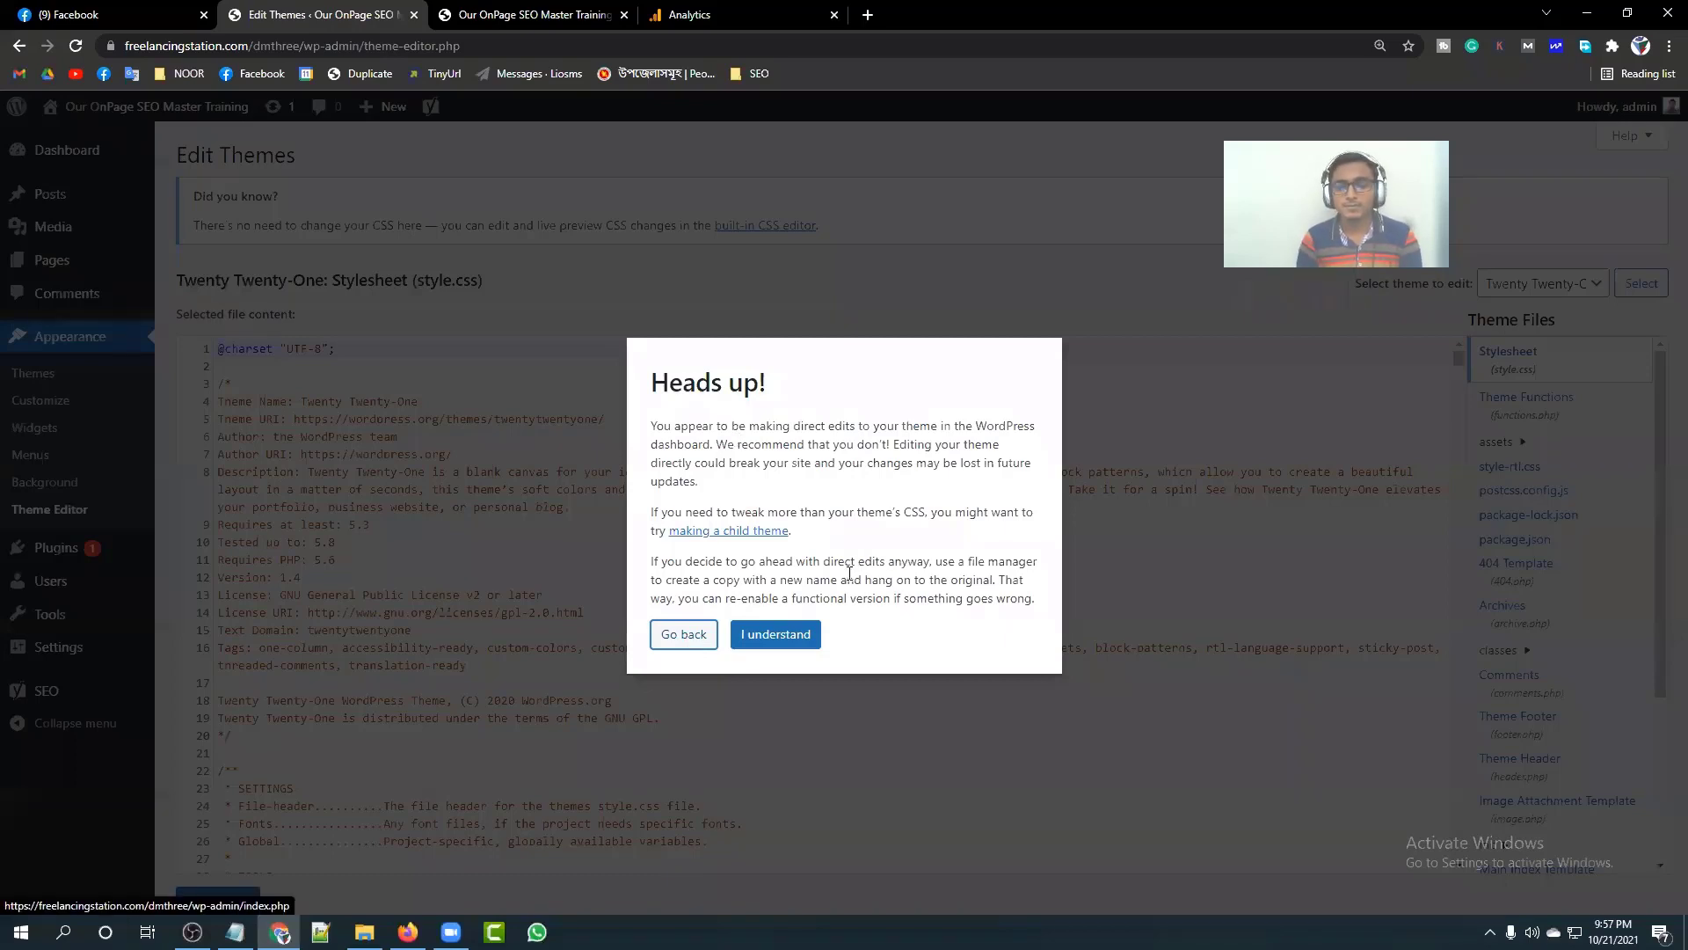
left_click(775, 633)
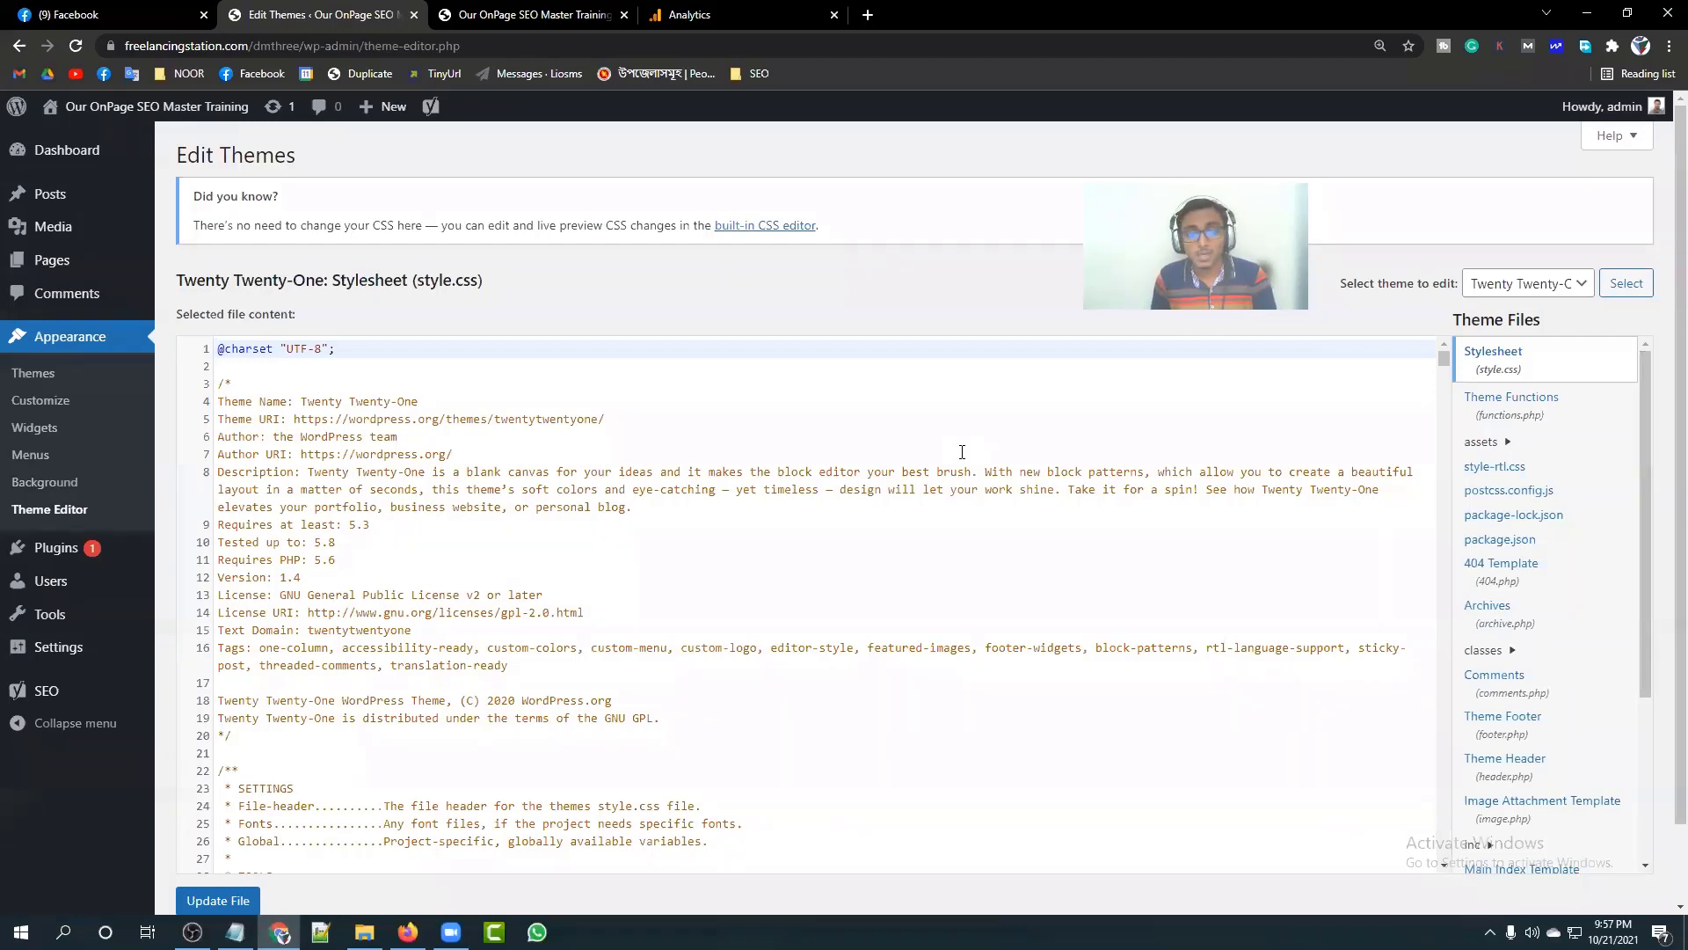
Step: Look through the code of the Twenty Twenty-One theme's style.css file
scroll(401, 710, "down", 20)
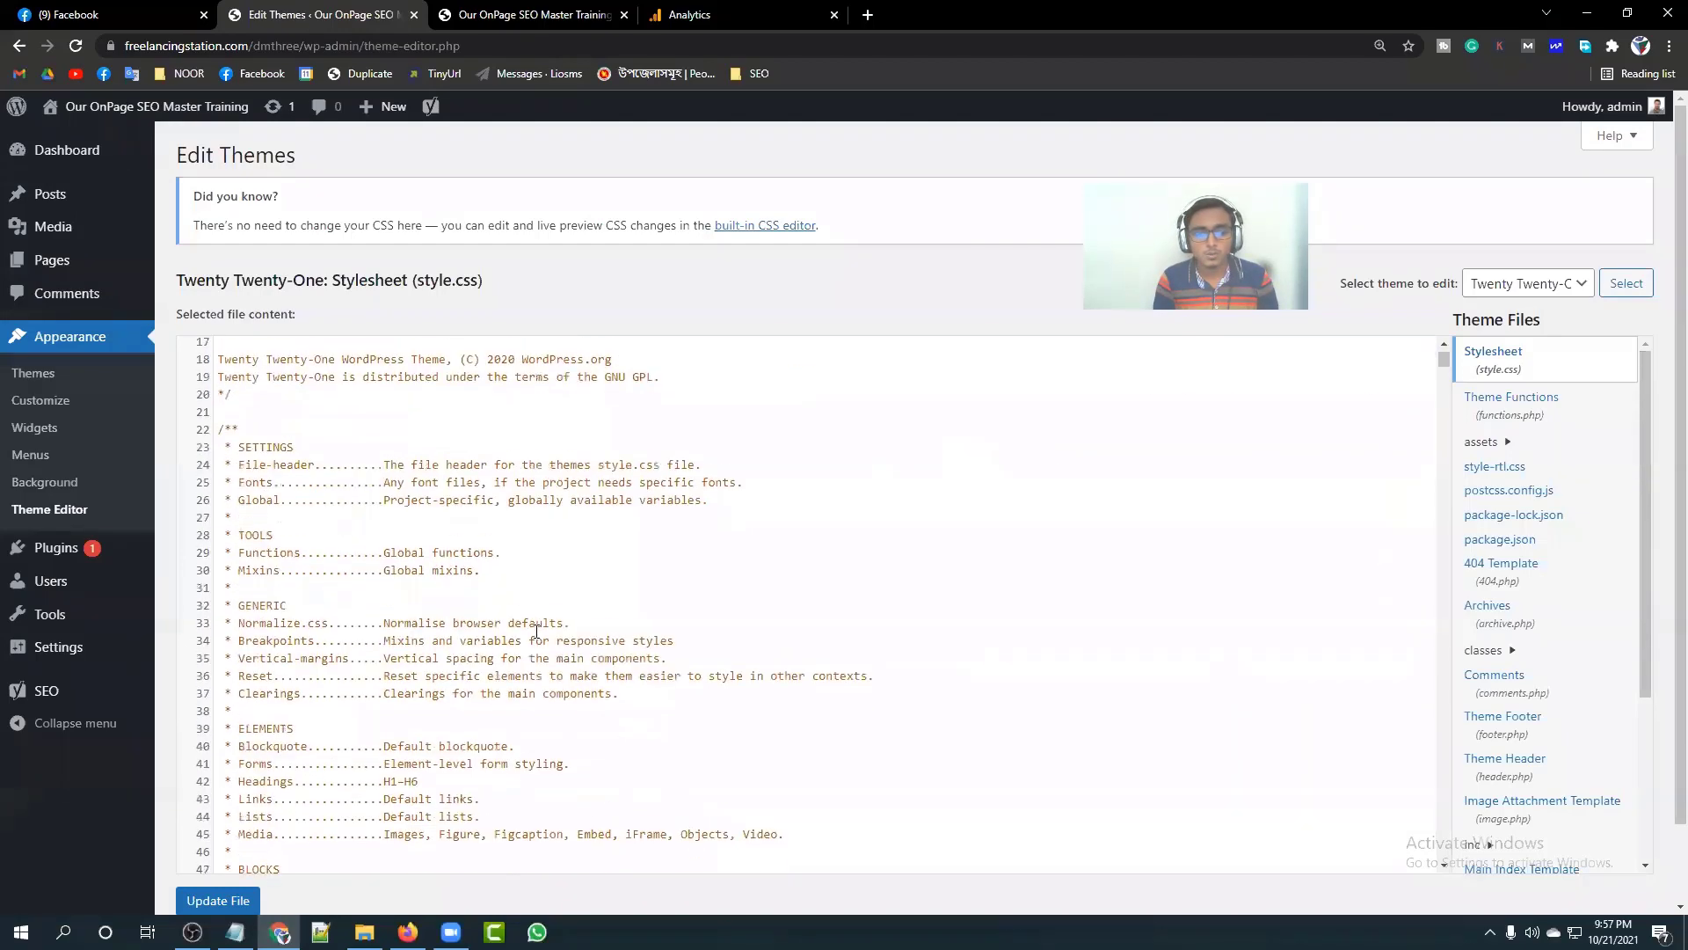
scroll(604, 631, "down", 18)
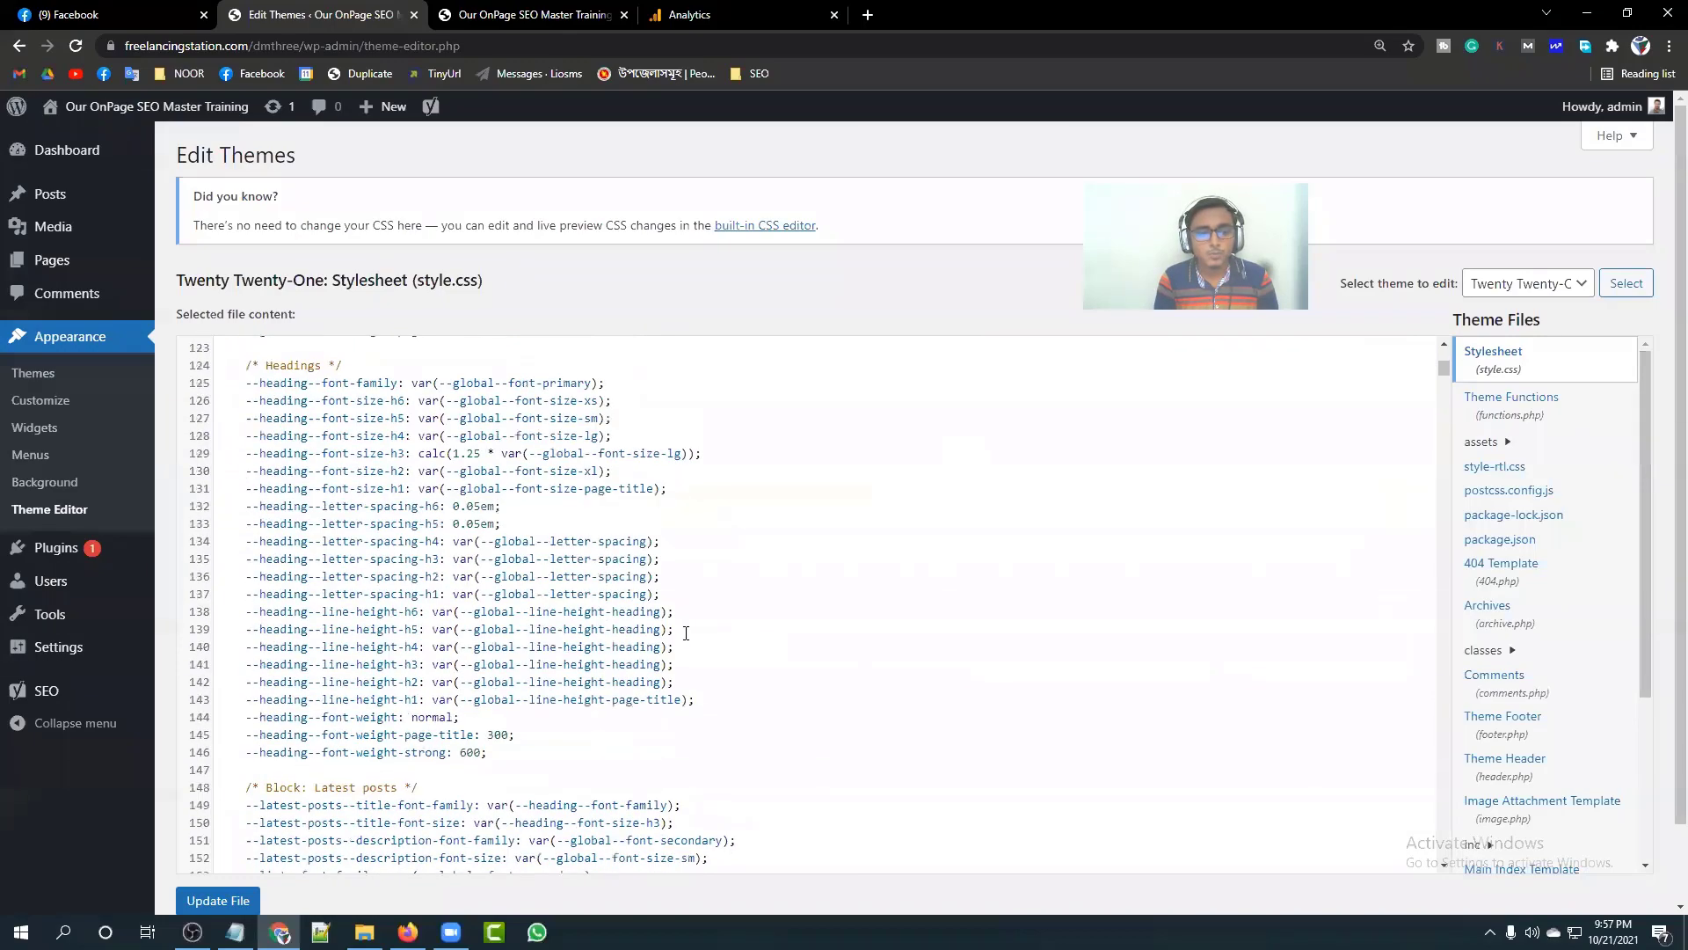
scroll(782, 640, "down", 20)
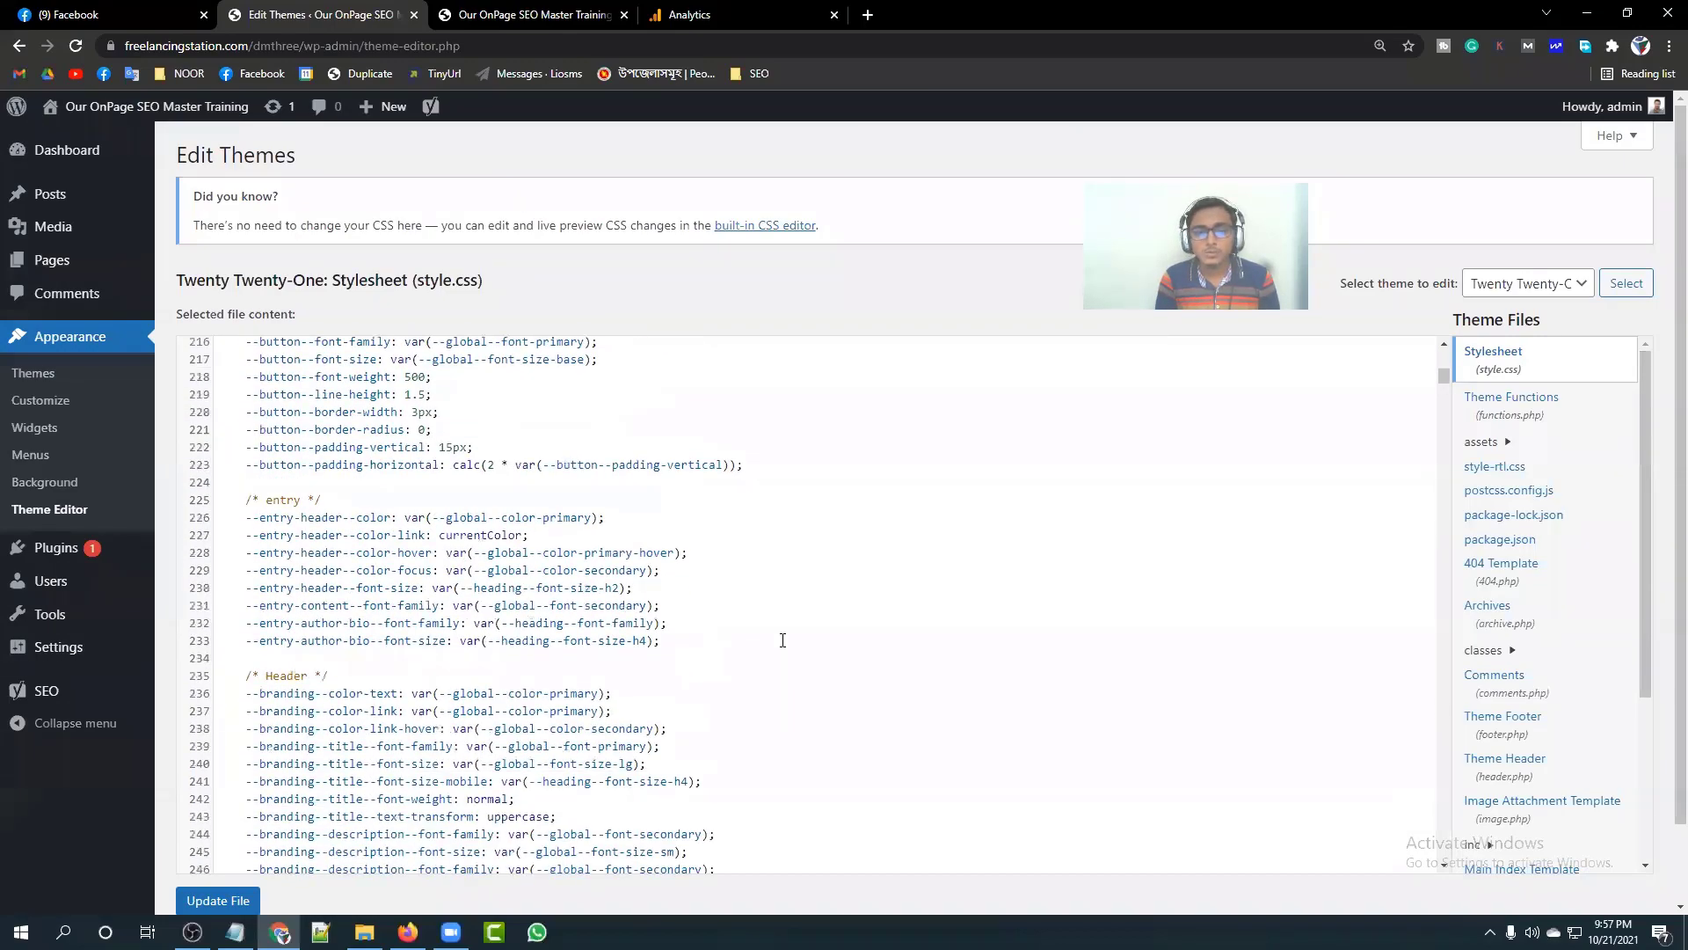
scroll(783, 640, "down", 10)
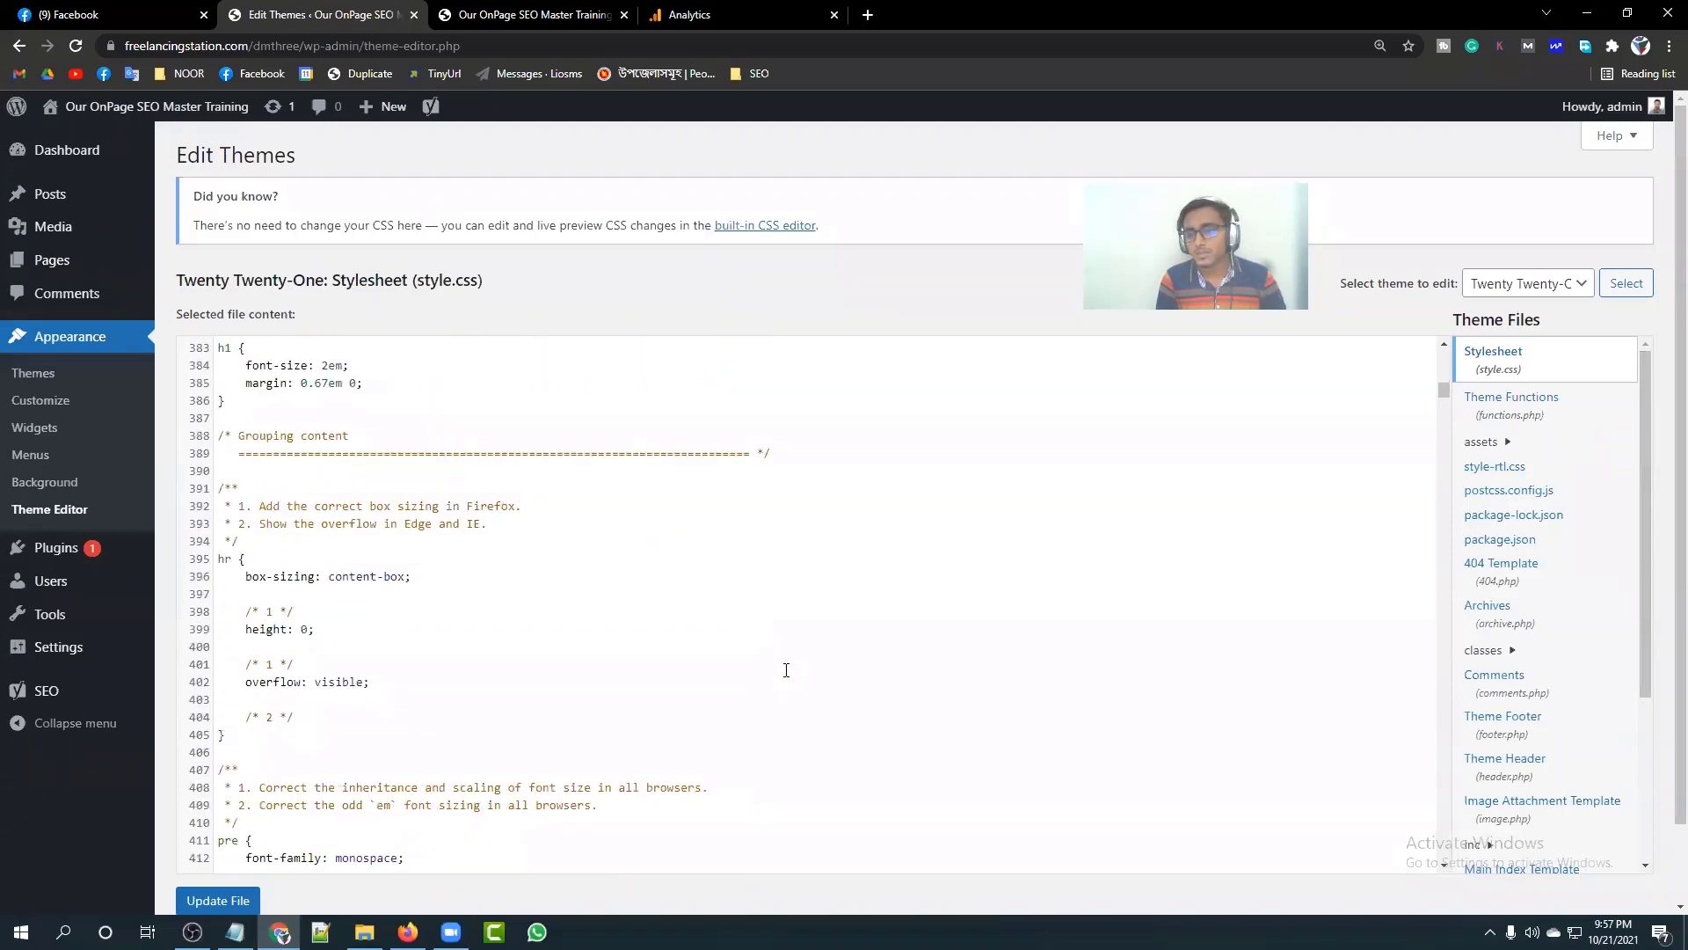
scroll(786, 670, "up", 20)
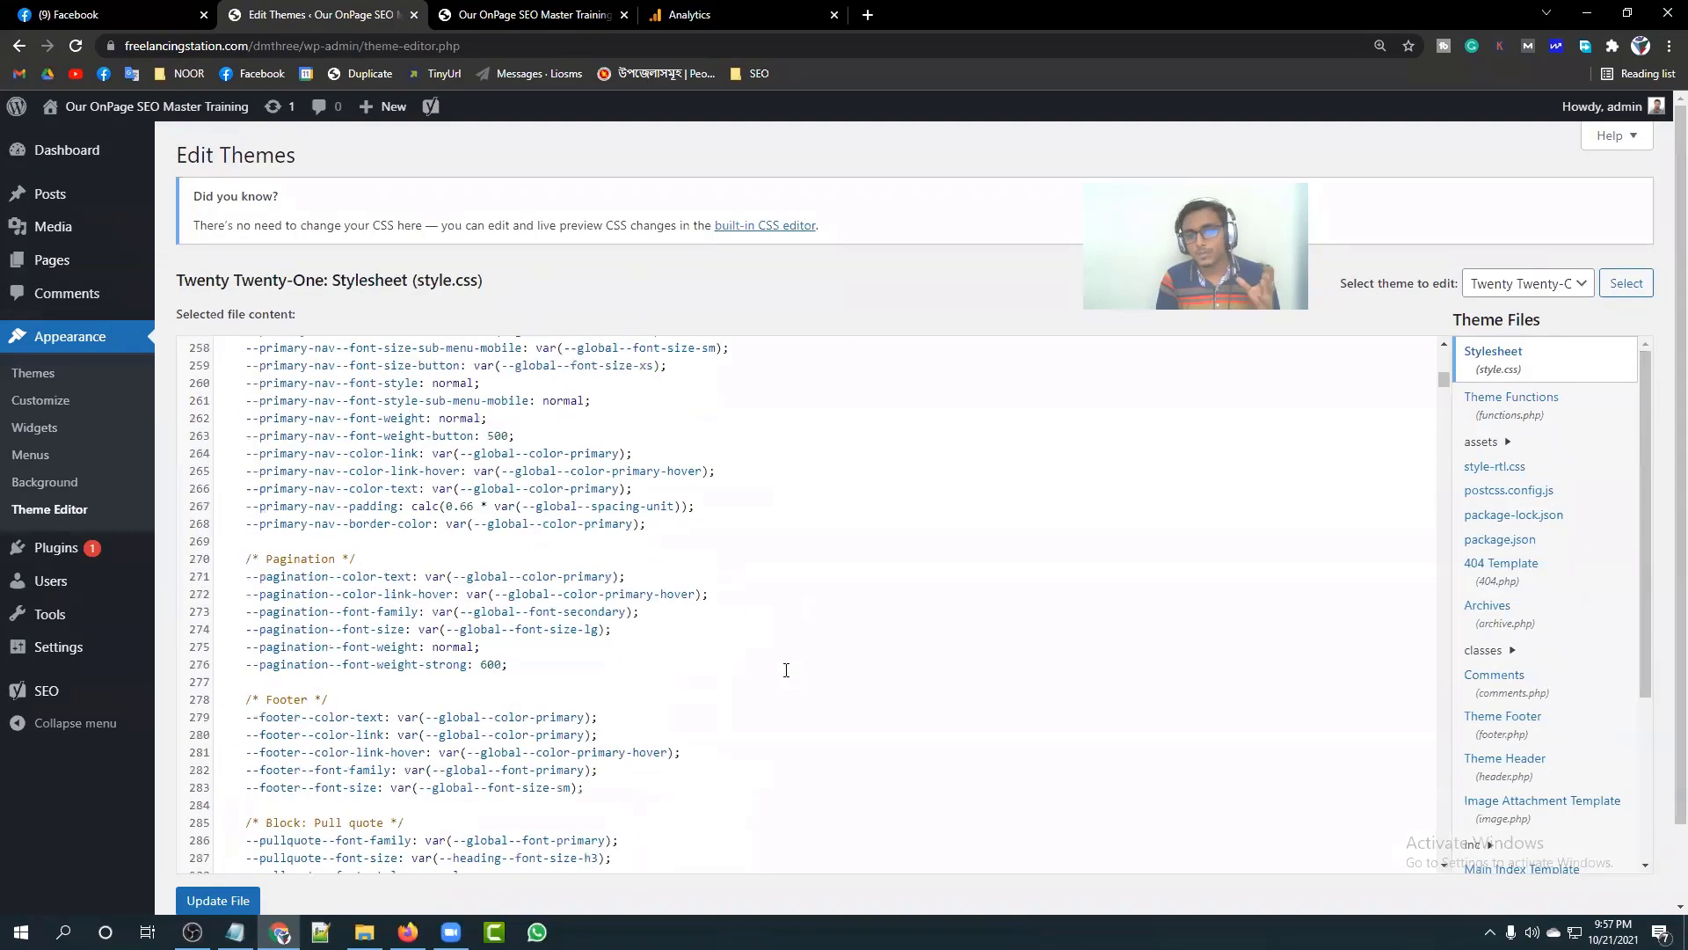
scroll(786, 670, "up", 11)
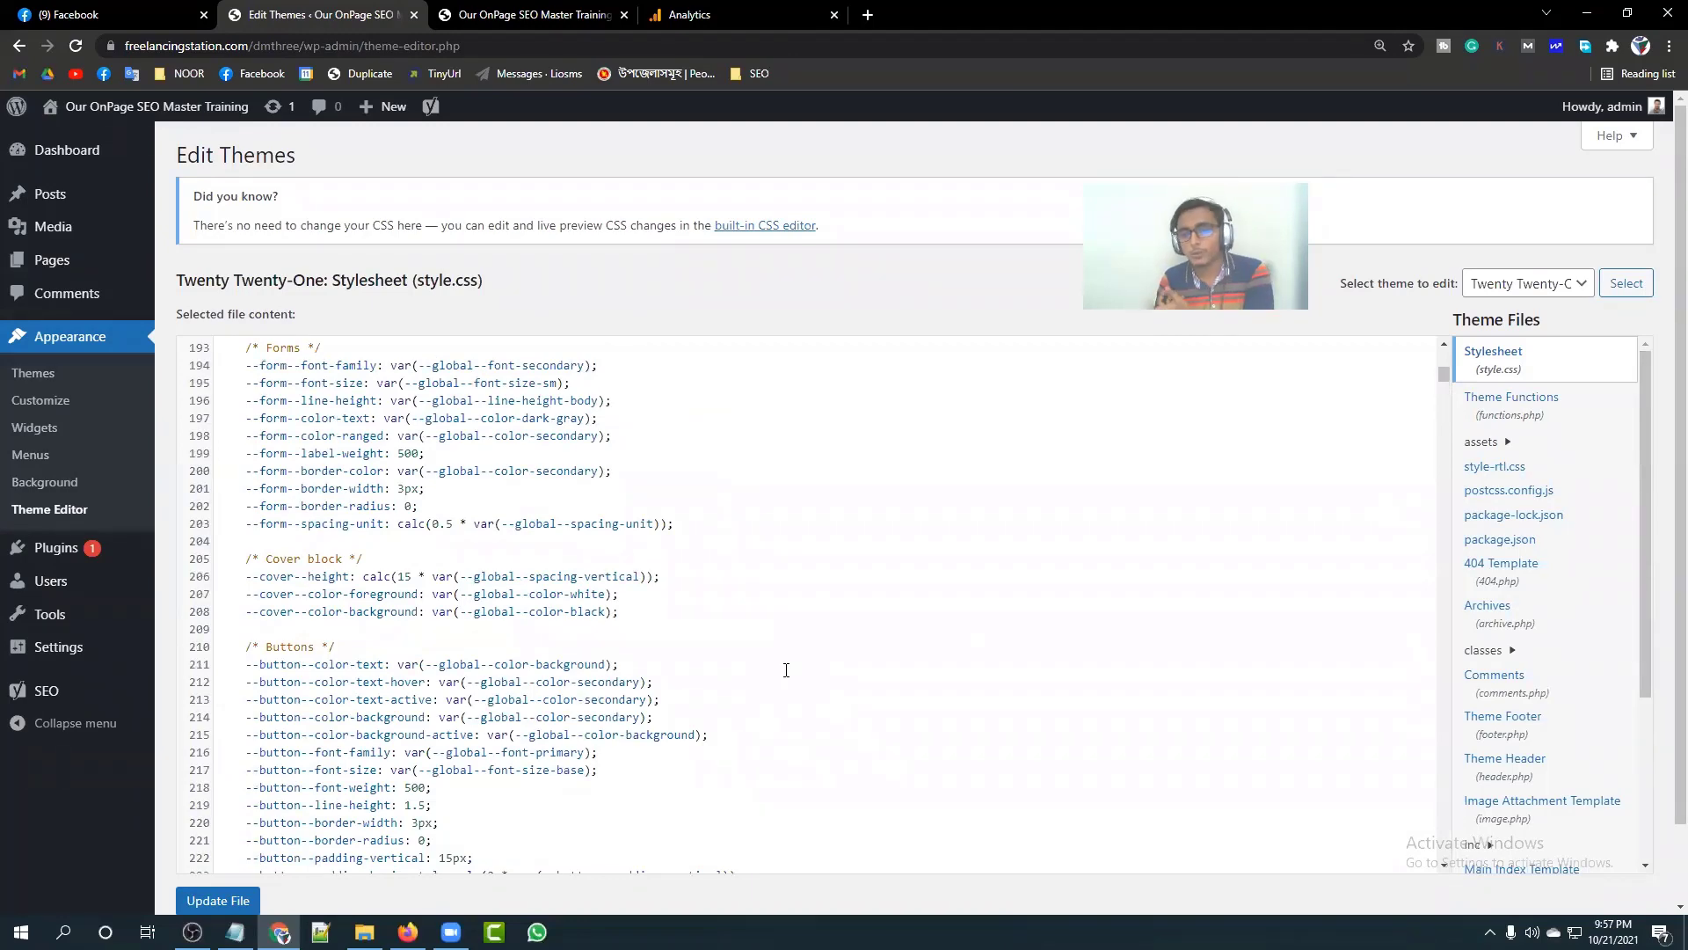
scroll(786, 670, "up", 20)
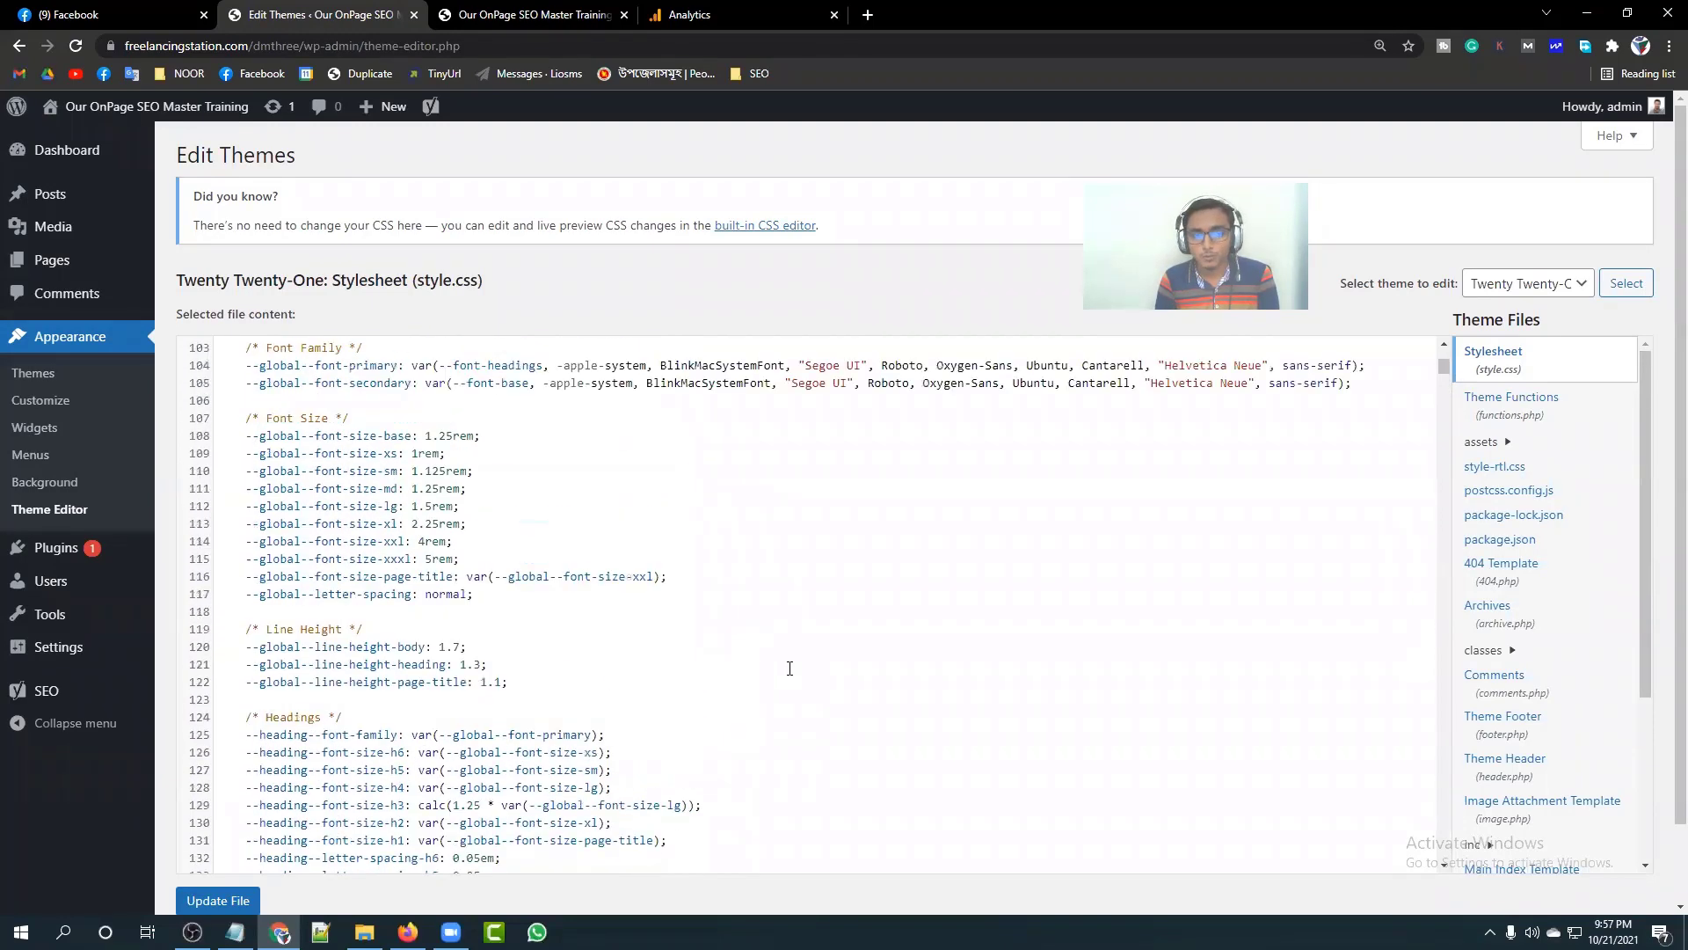
scroll(653, 635, "up", 5)
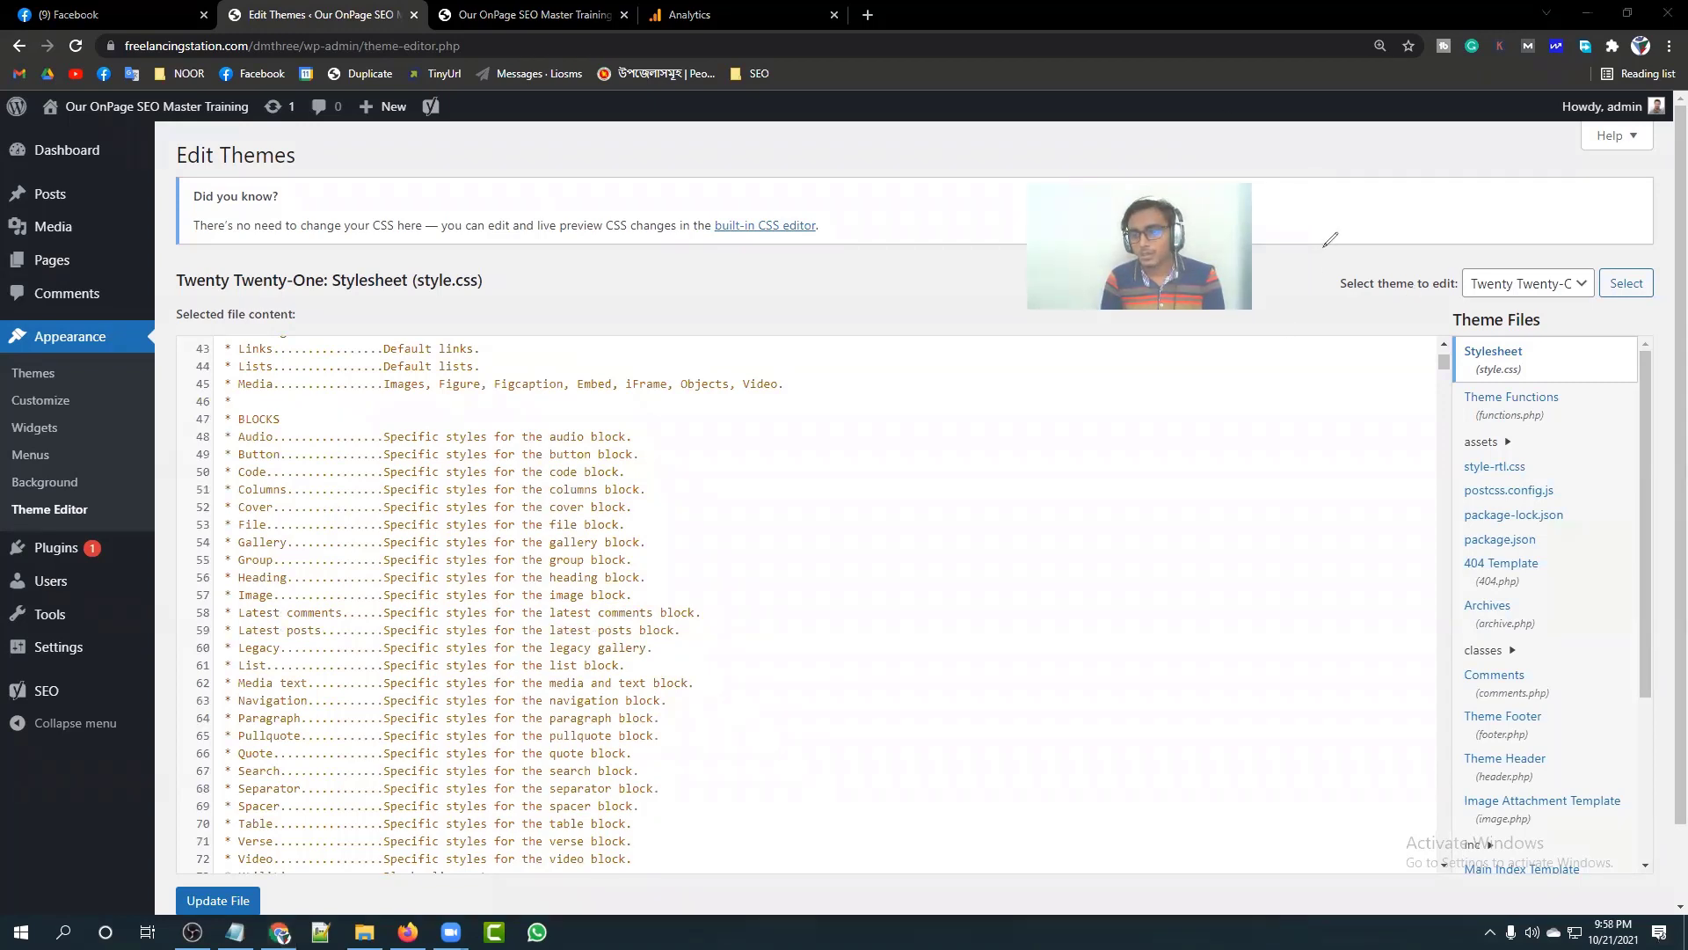
Step: View the site's live home page from header to footer to check the theme in use
mouse_move(1326, 240)
left_mouse_down()
mouse_move(1321, 293)
mouse_move(1394, 303)
mouse_move(1596, 298)
mouse_move(1609, 273)
mouse_move(1608, 228)
mouse_move(1323, 239)
left_mouse_up()
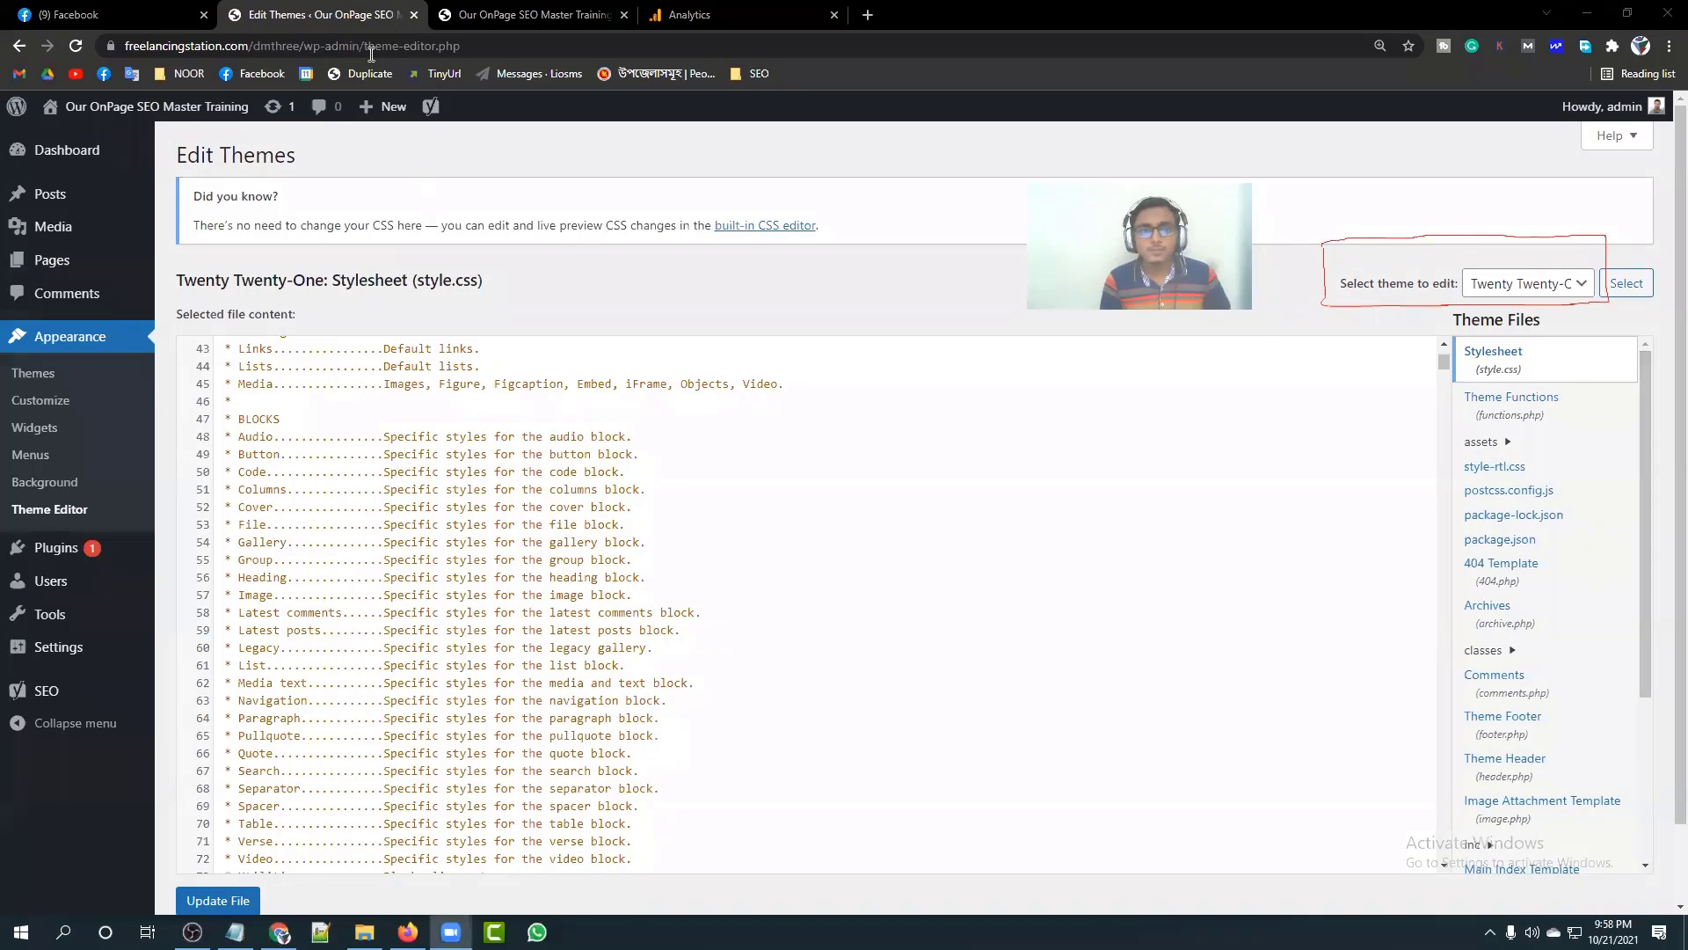
left_click(533, 15)
left_click(493, 314)
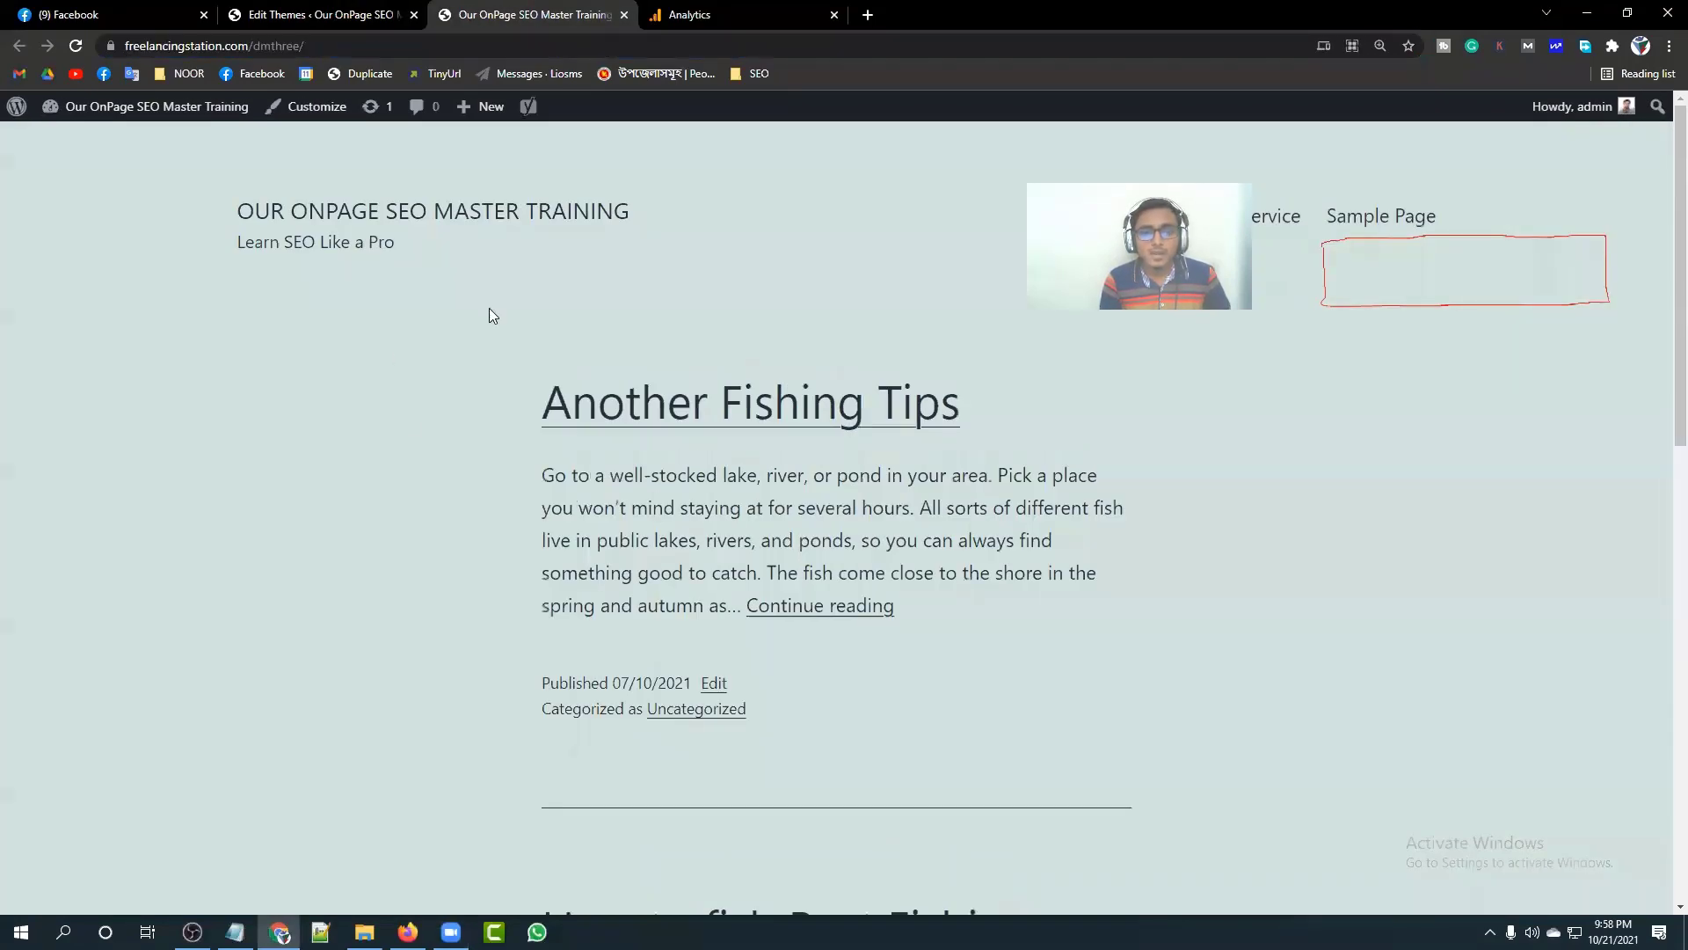
scroll(663, 543, "down", 12)
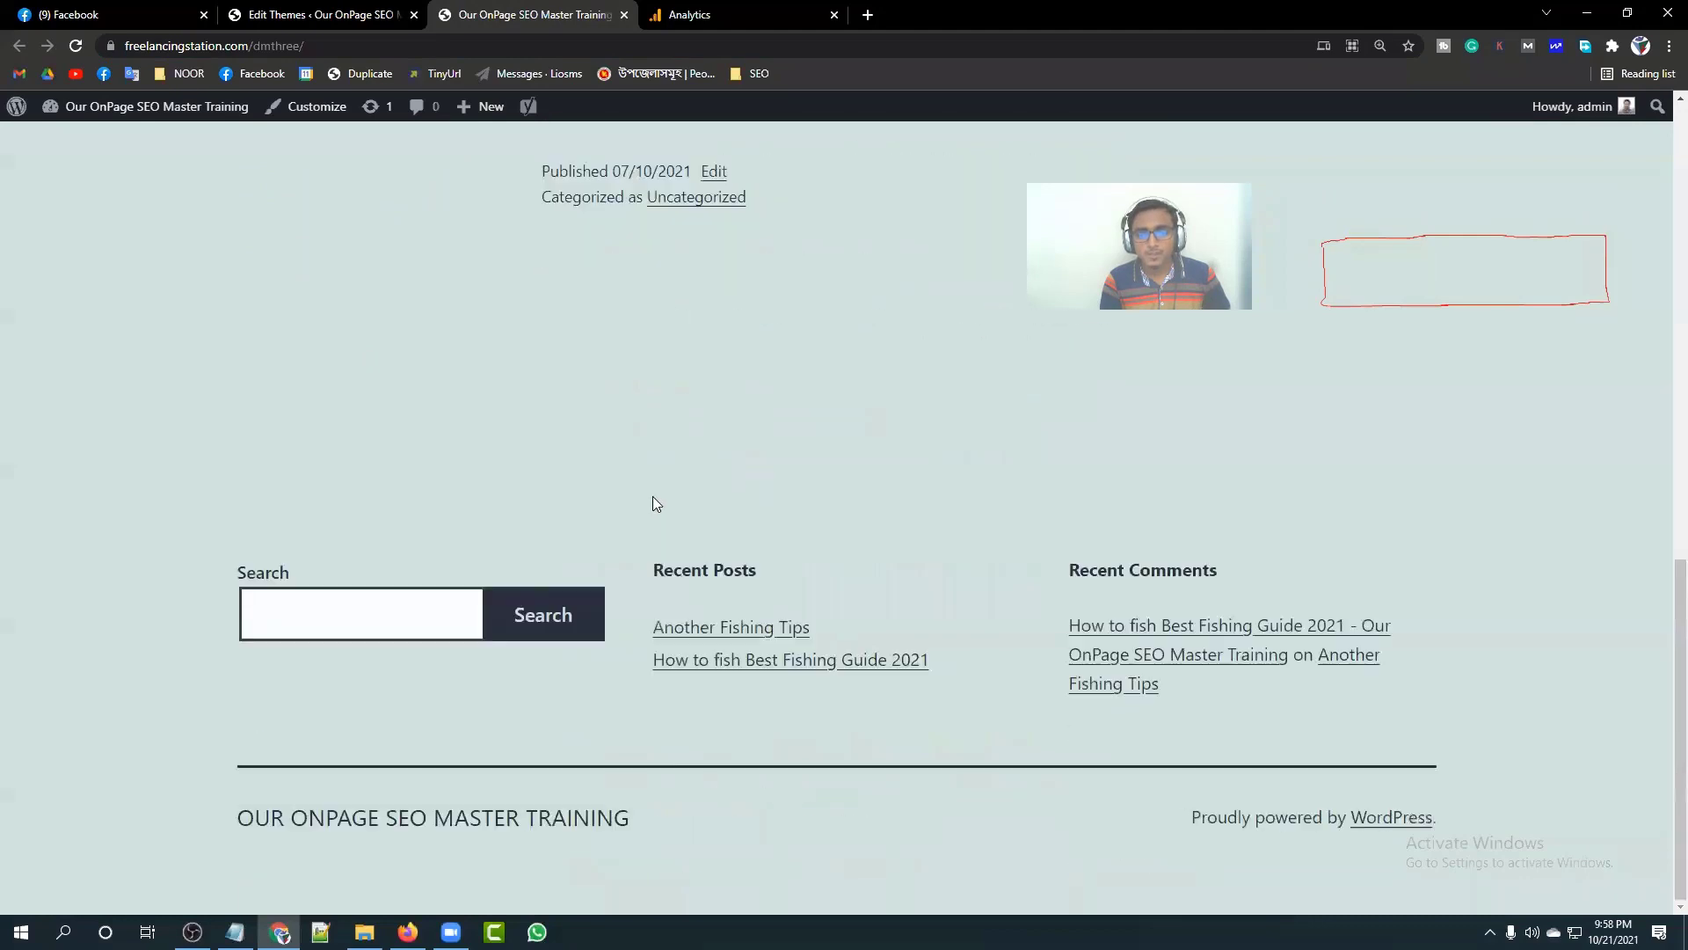
scroll(733, 542, "up", 8)
scroll(733, 542, "up", 5)
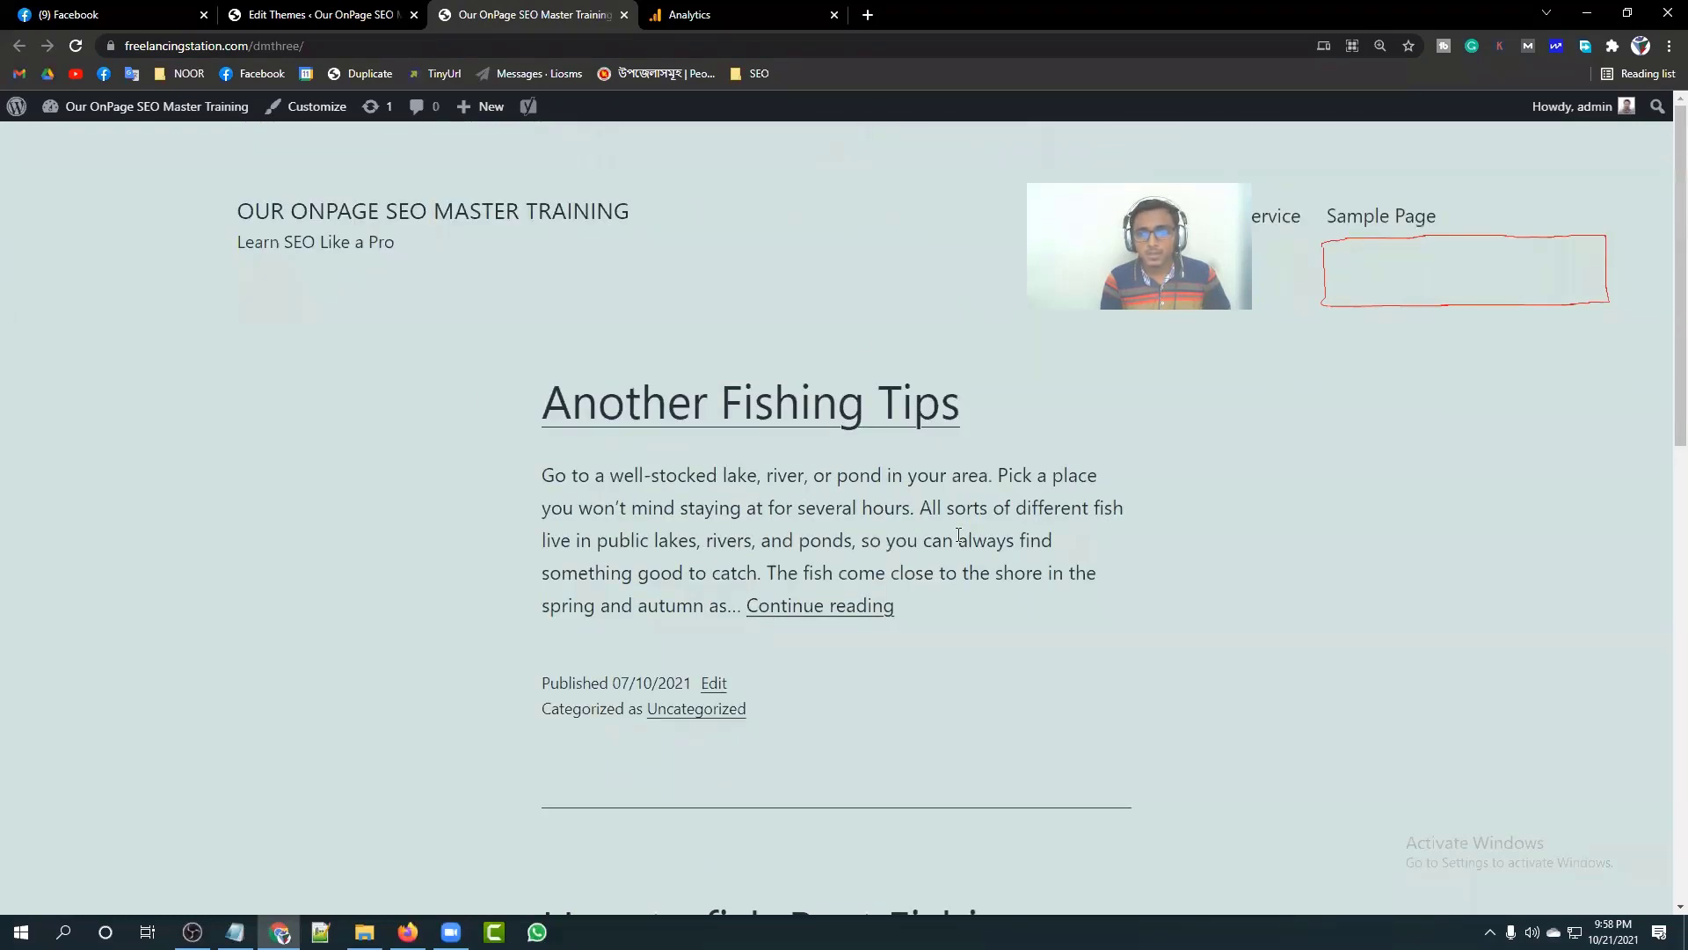
Step: Return to the Theme Editor and look through the themes available for editing without changing the selection
left_click(299, 15)
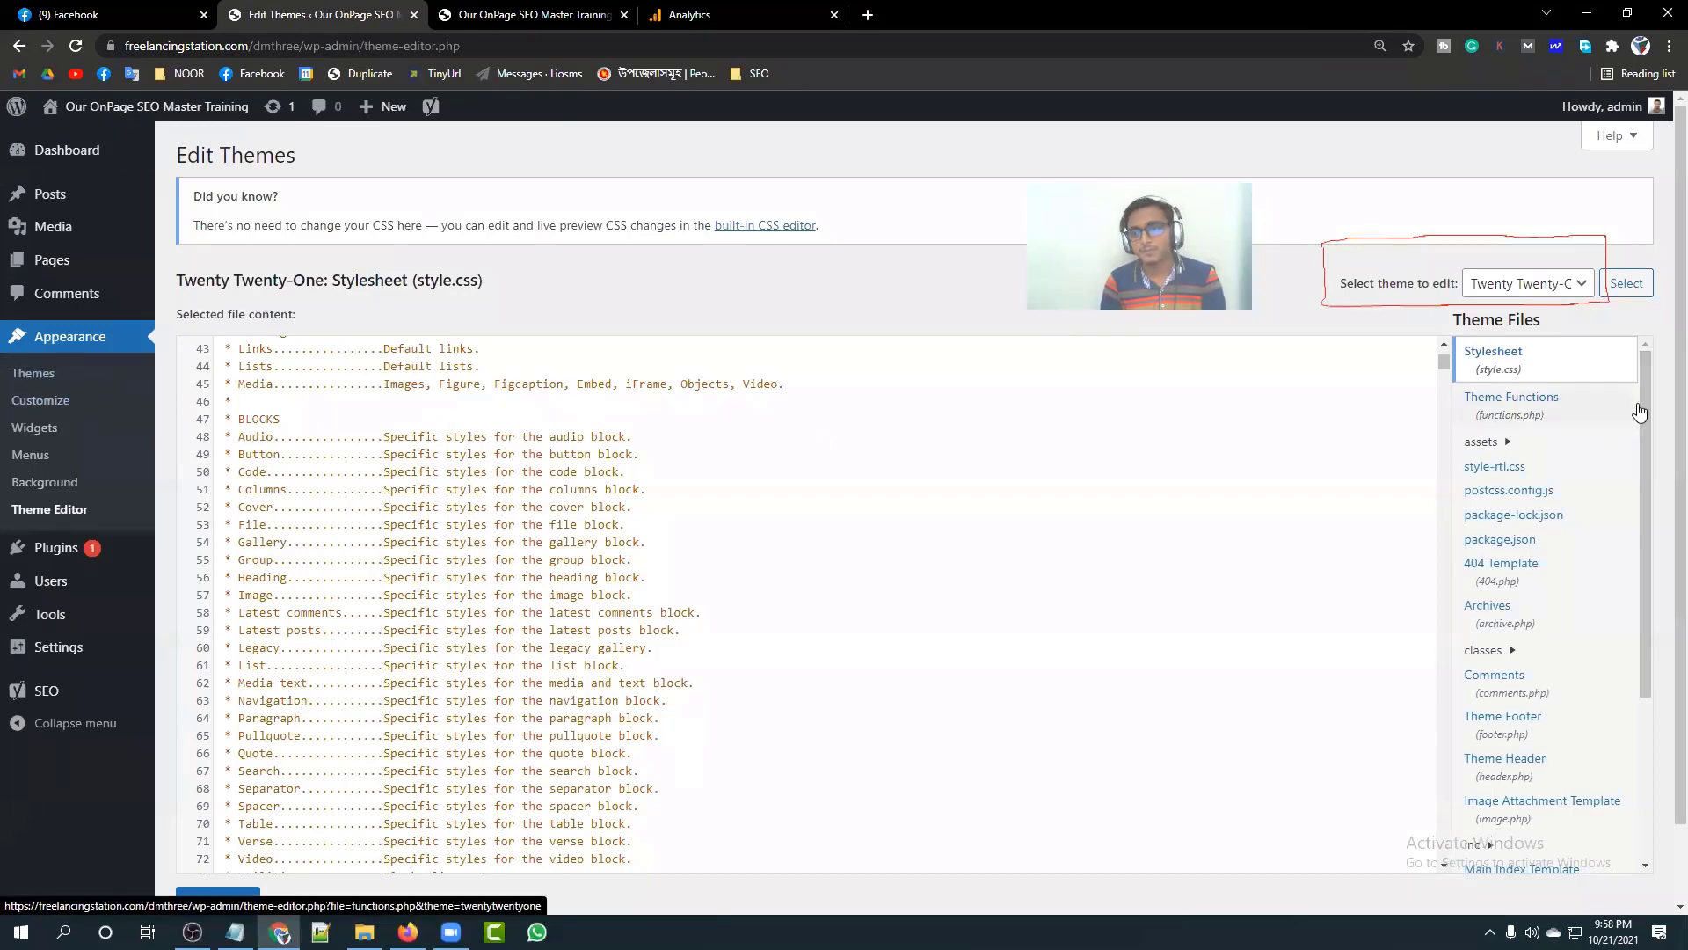
left_click(1573, 294)
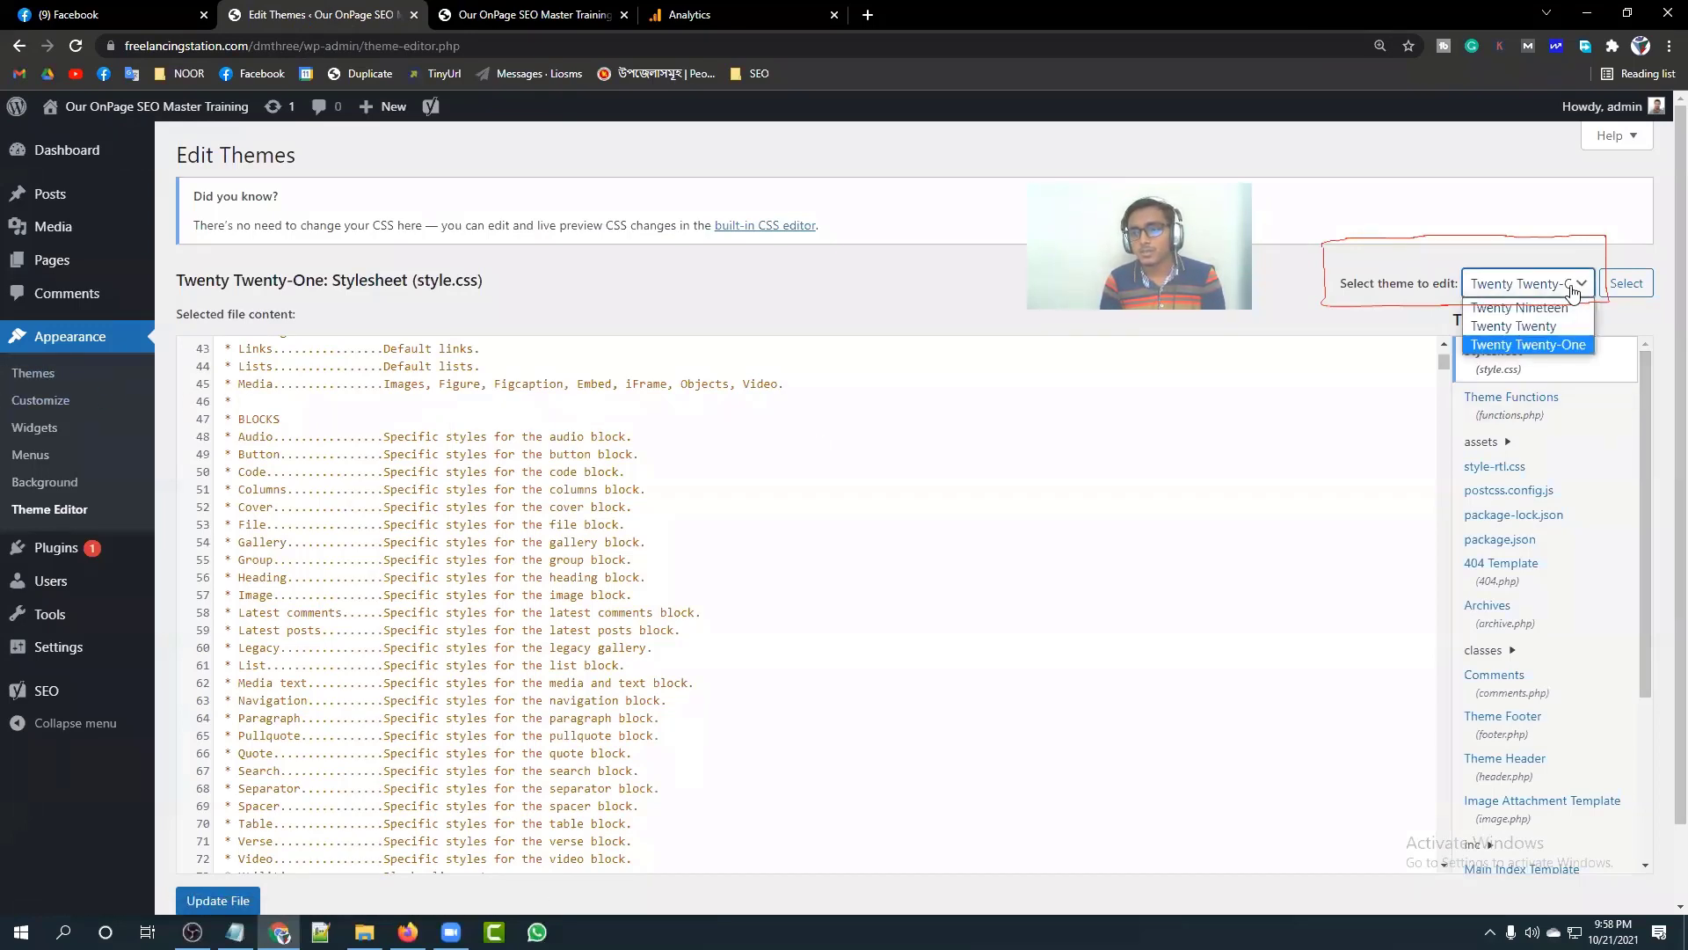
key("Up")
key("Up")
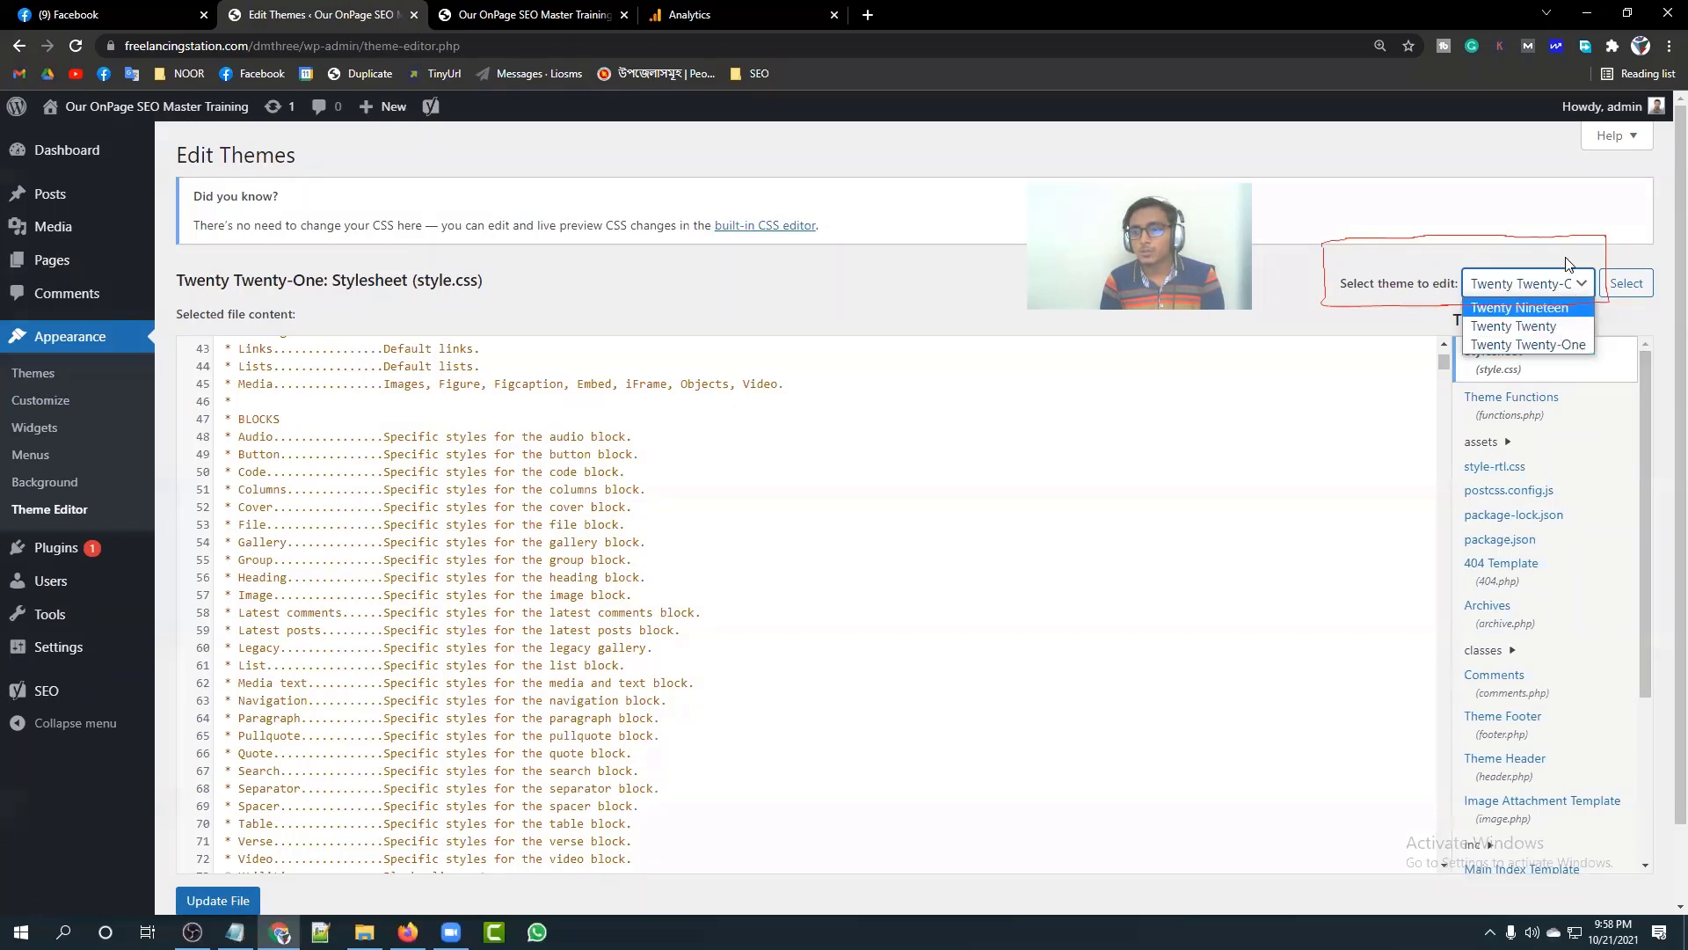
key("Escape")
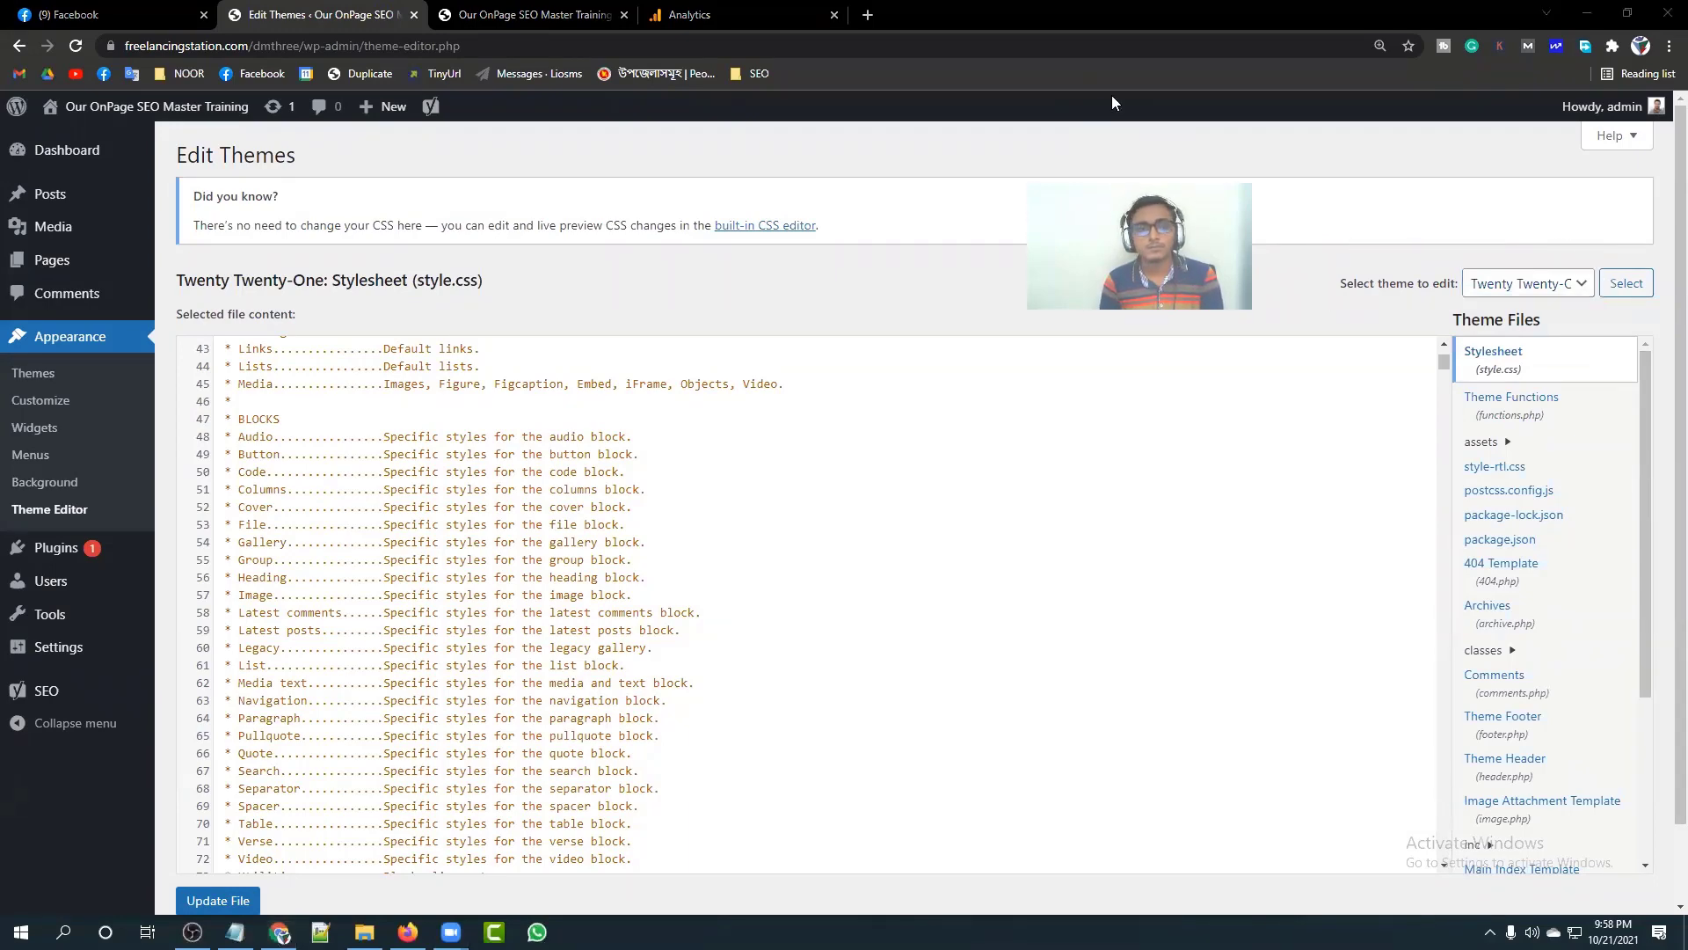
Step: Go from the live site to the dashboard's Themes page and check which installed theme is active
left_click(528, 15)
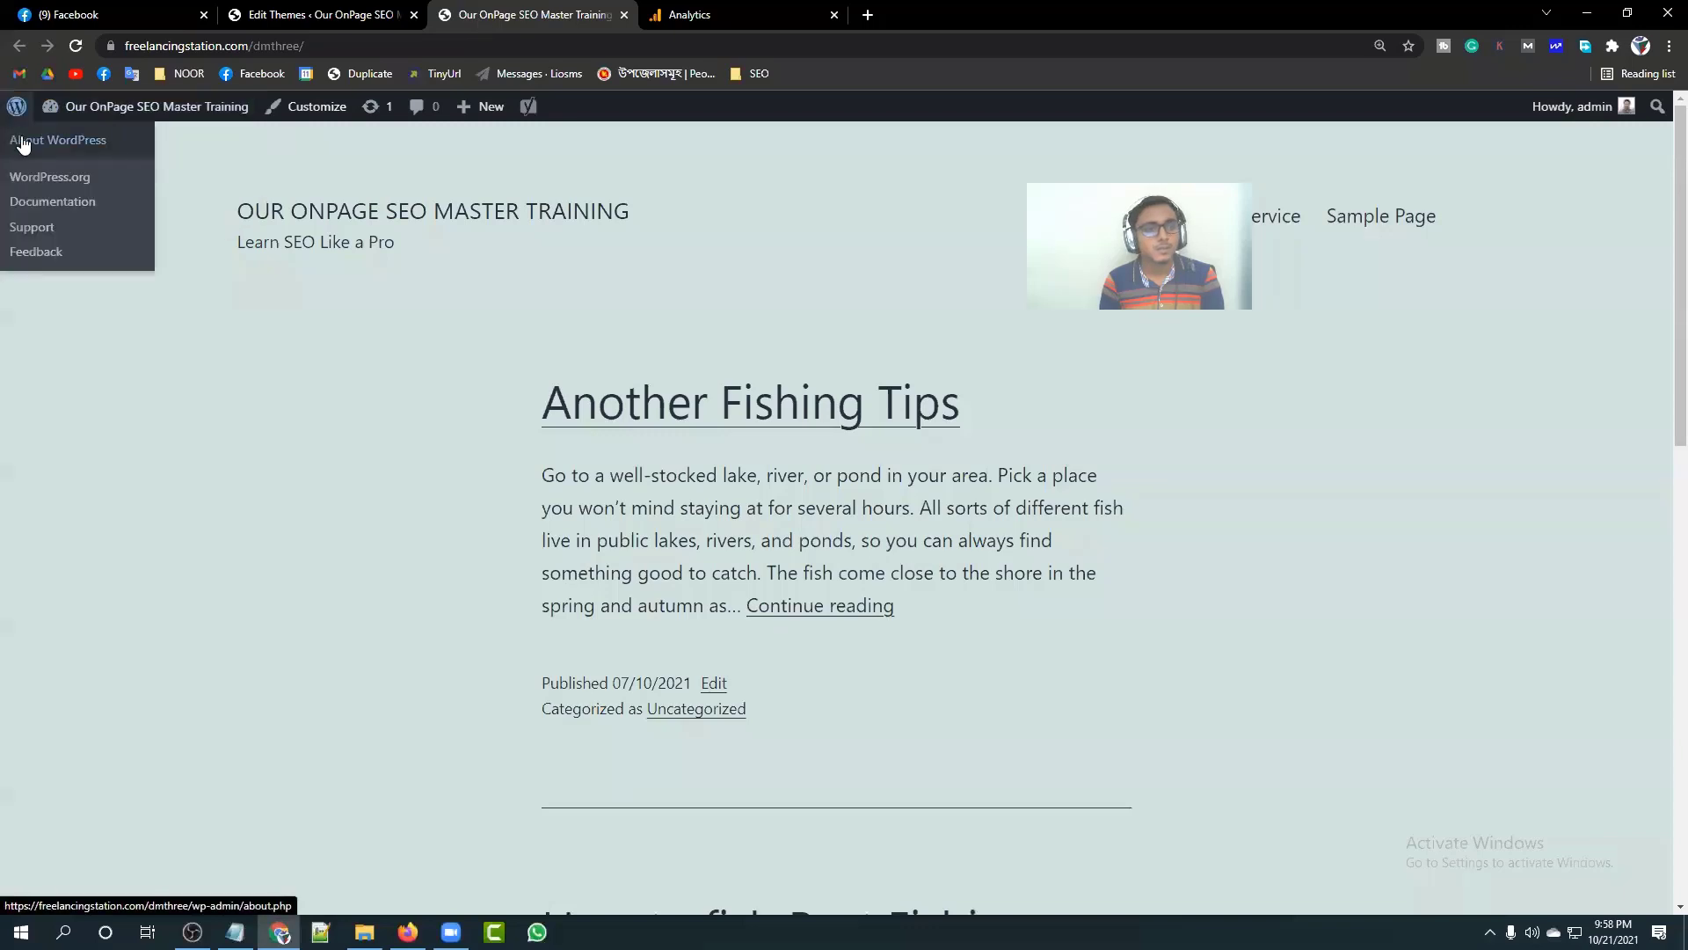
left_click(92, 133)
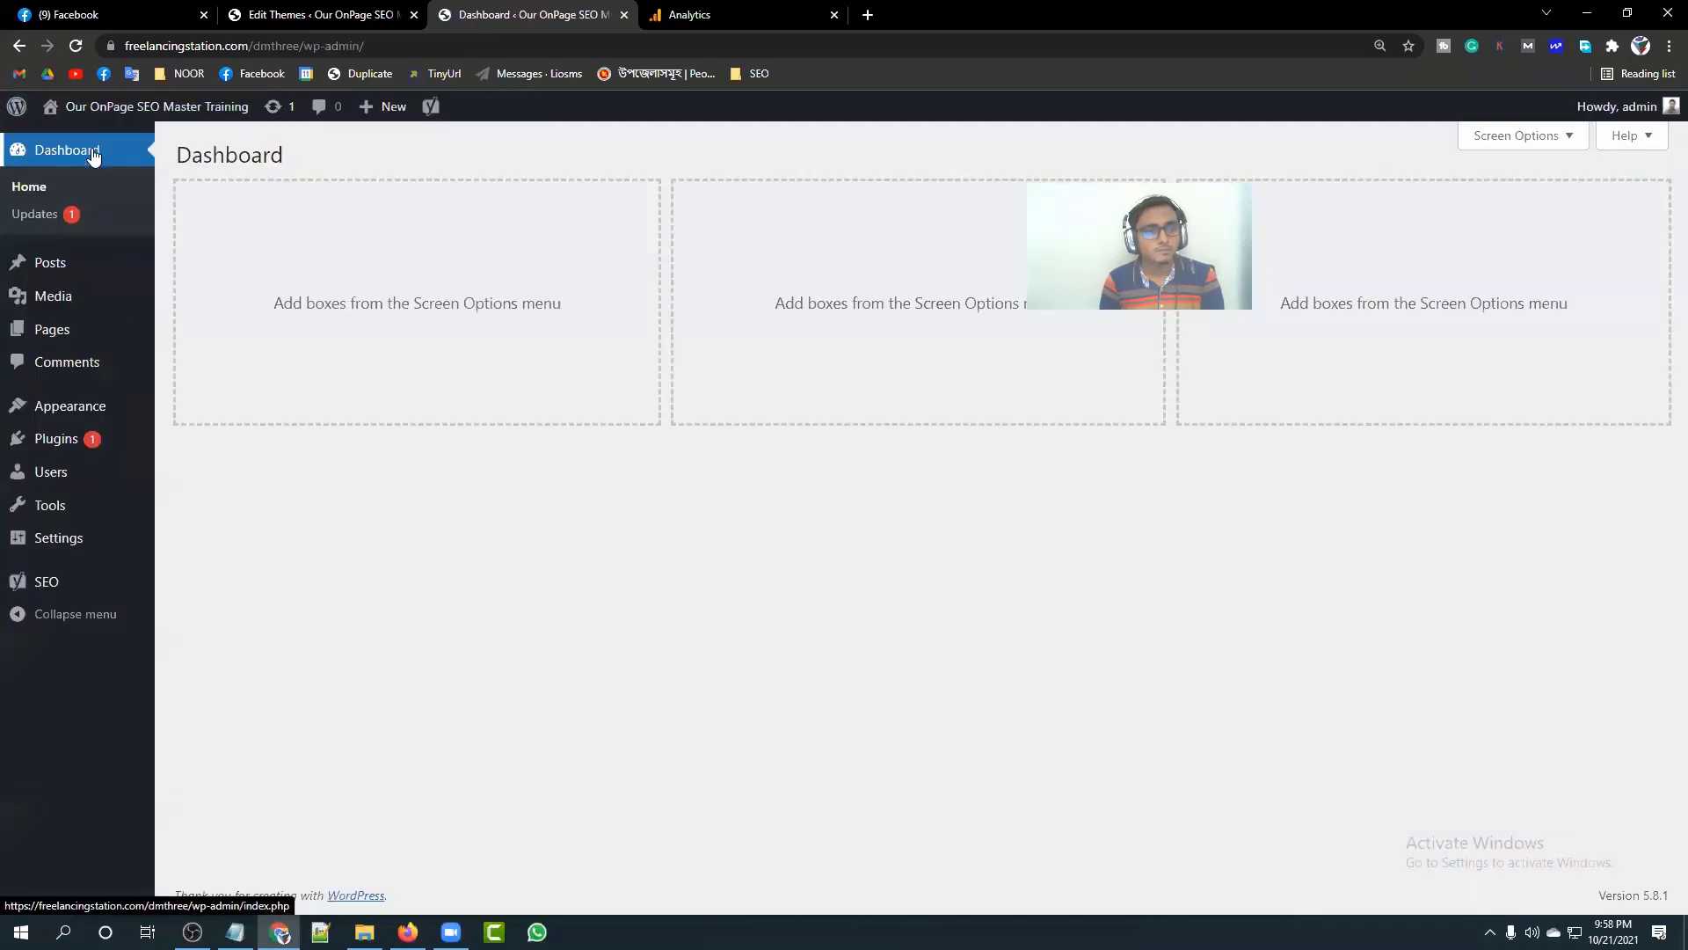
mouse_move(54, 425)
left_click(180, 411)
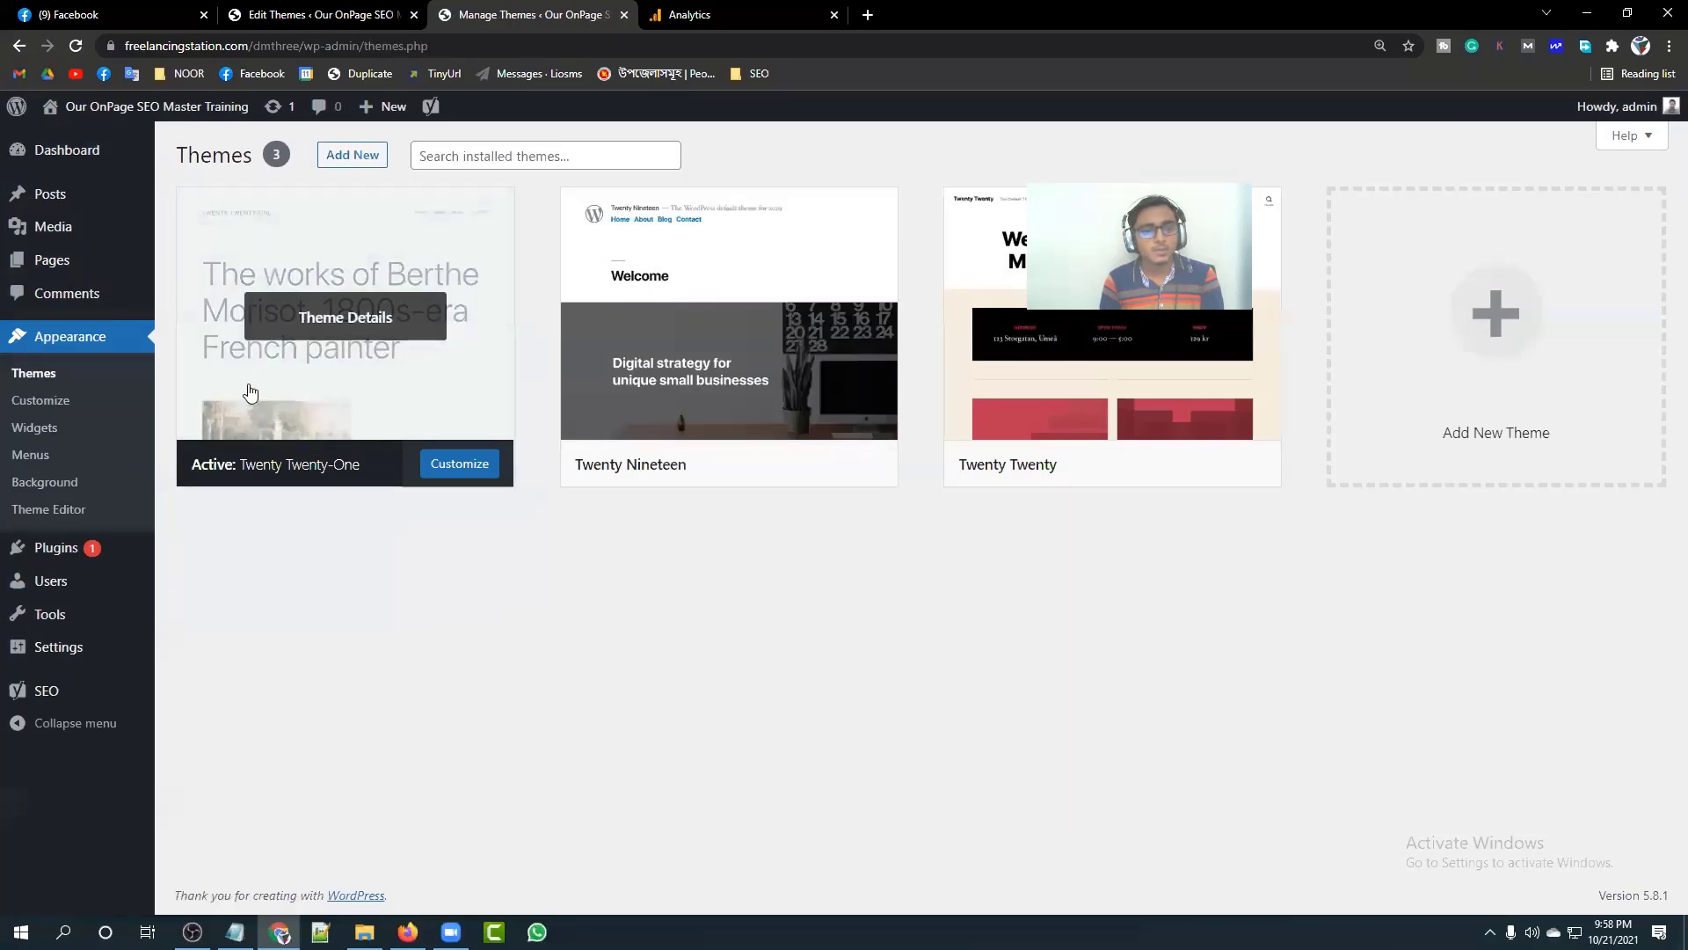
mouse_move(360, 307)
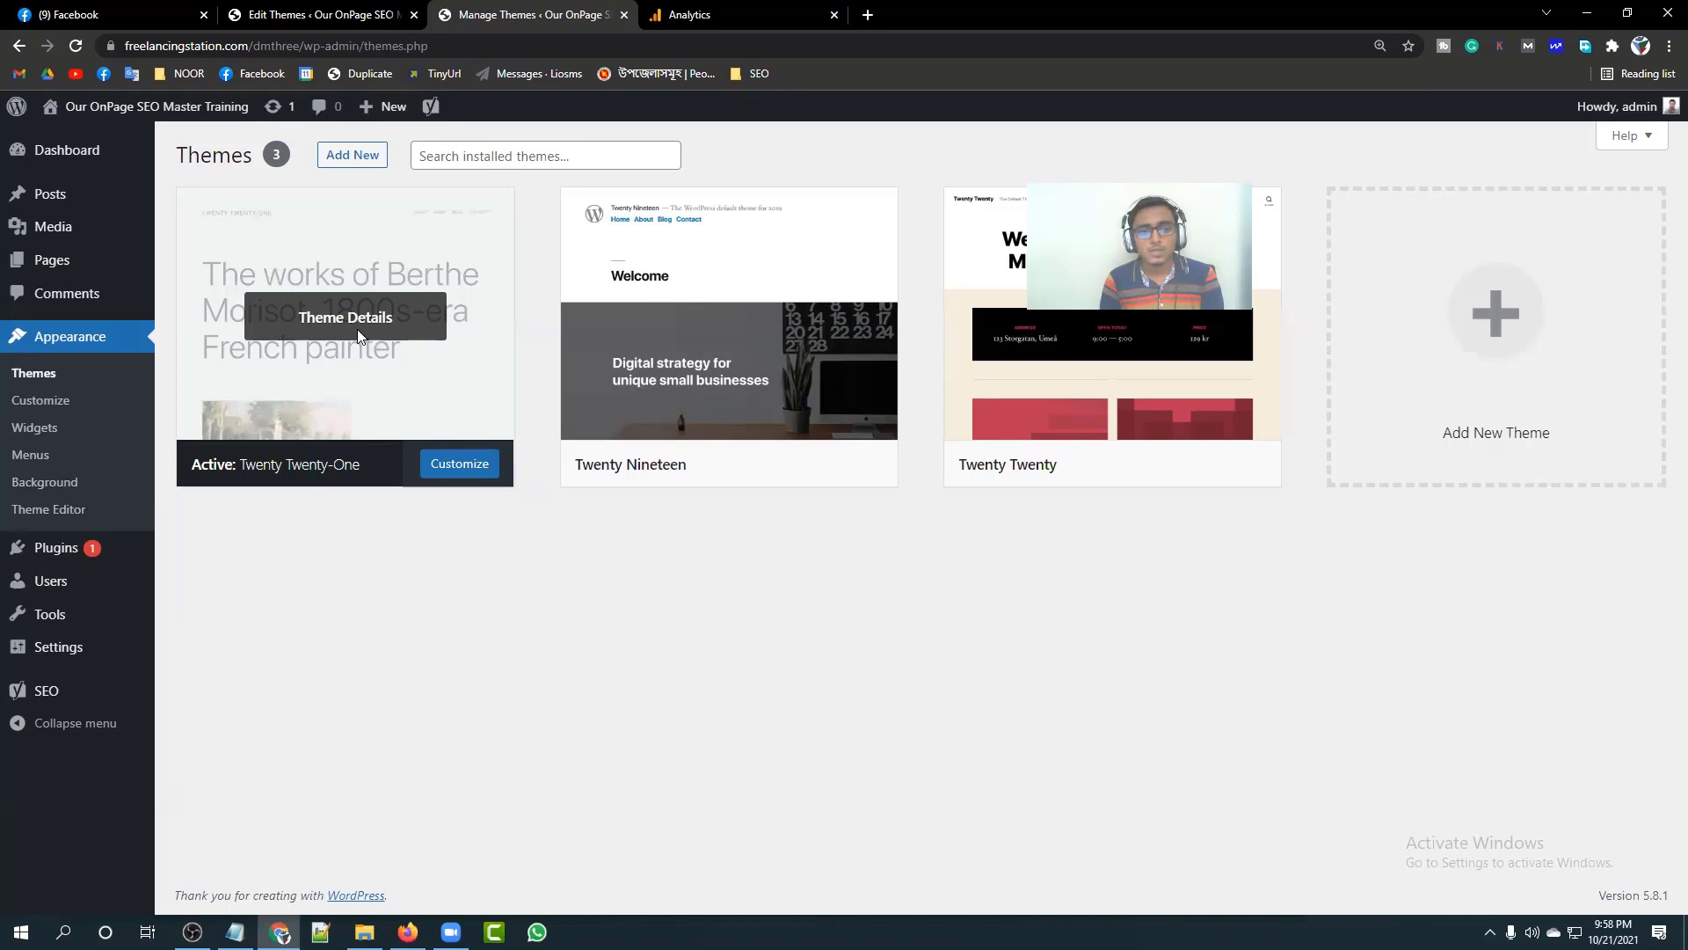
mouse_move(706, 324)
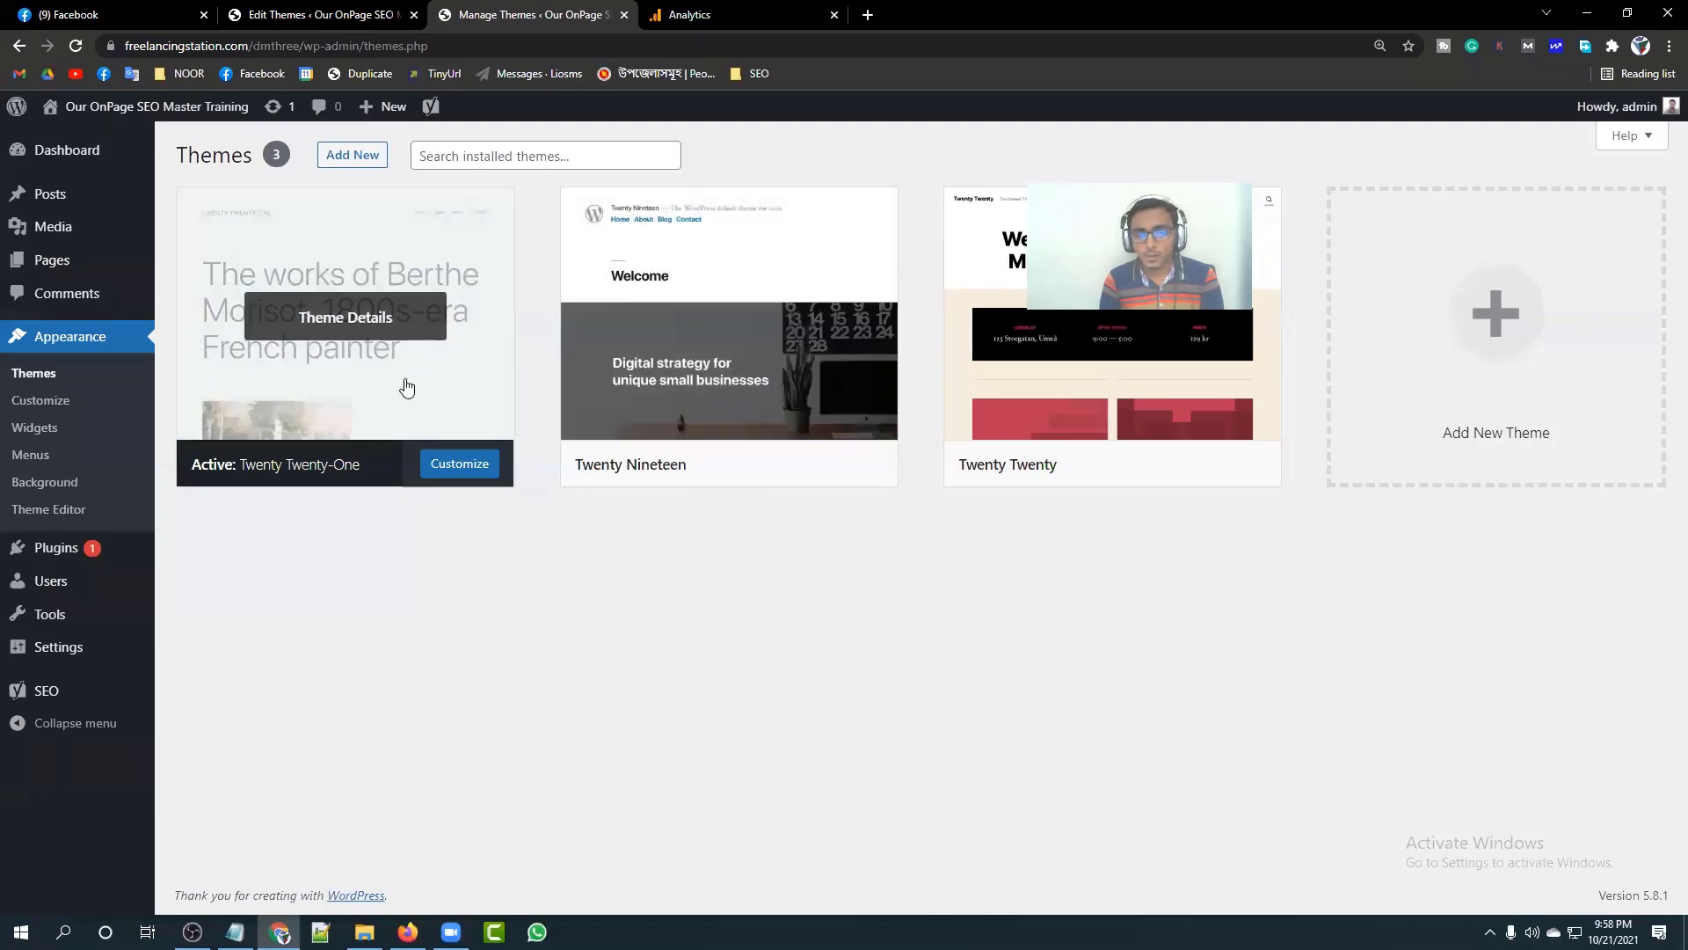
mouse_move(709, 365)
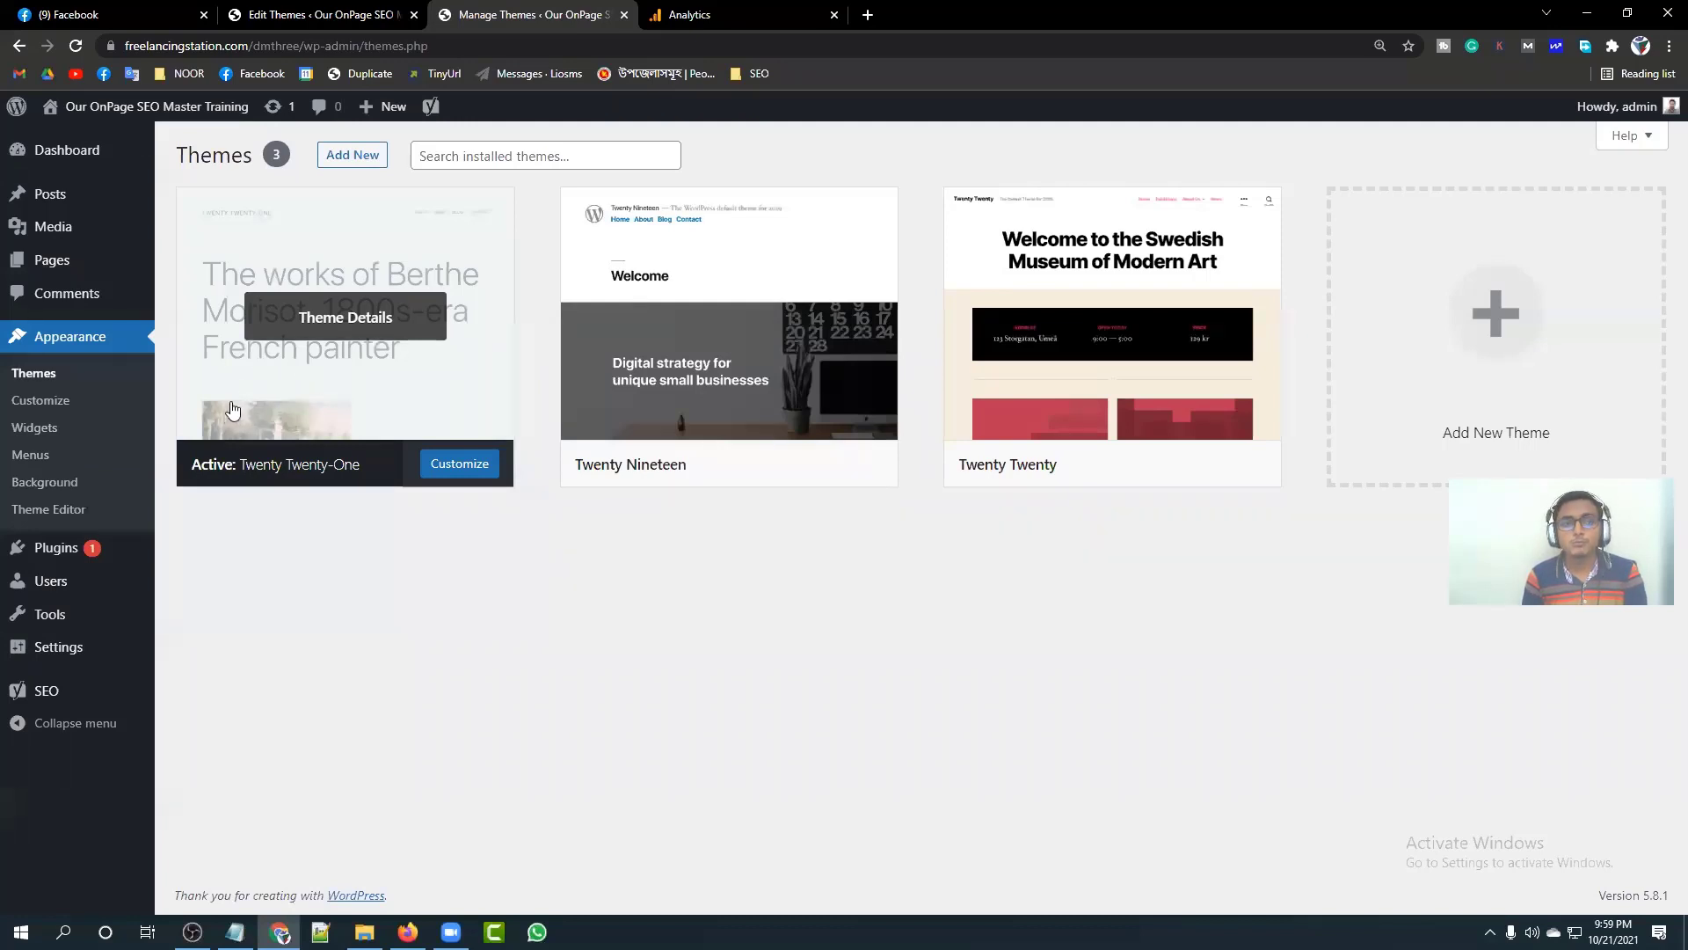
Step: Open the Twenty Twenty-One theme's header.php file in the Theme Editor and enlarge the page to 150% around the head section
left_click(282, 14)
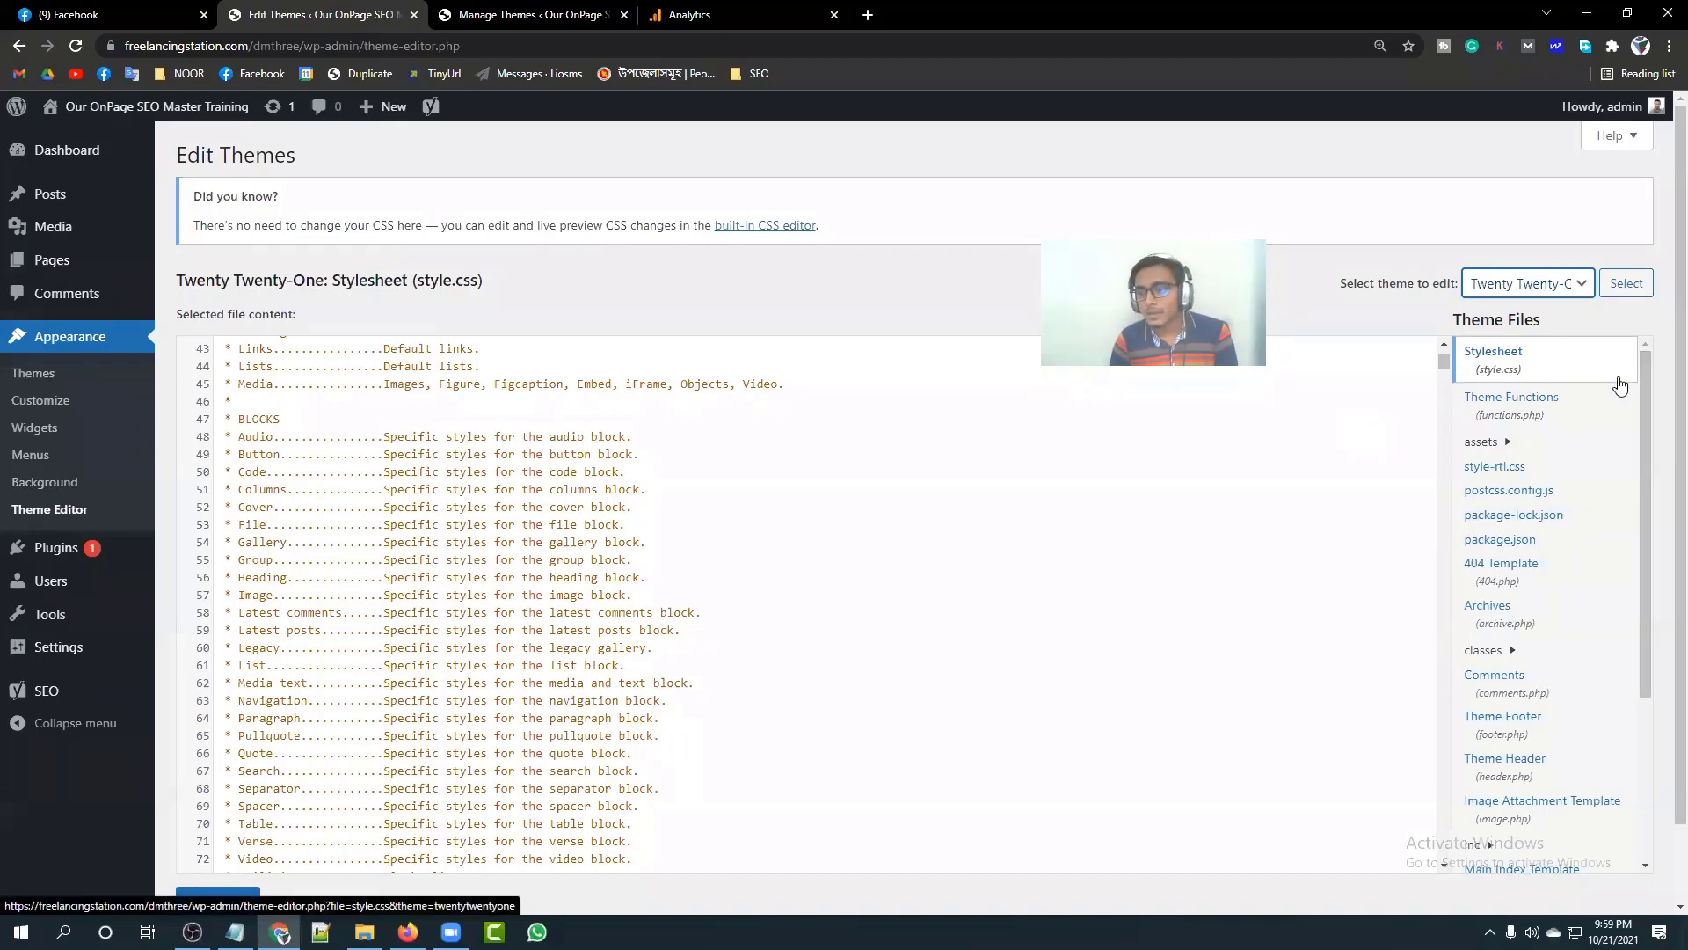
left_click_drag(1643, 364, 1650, 480)
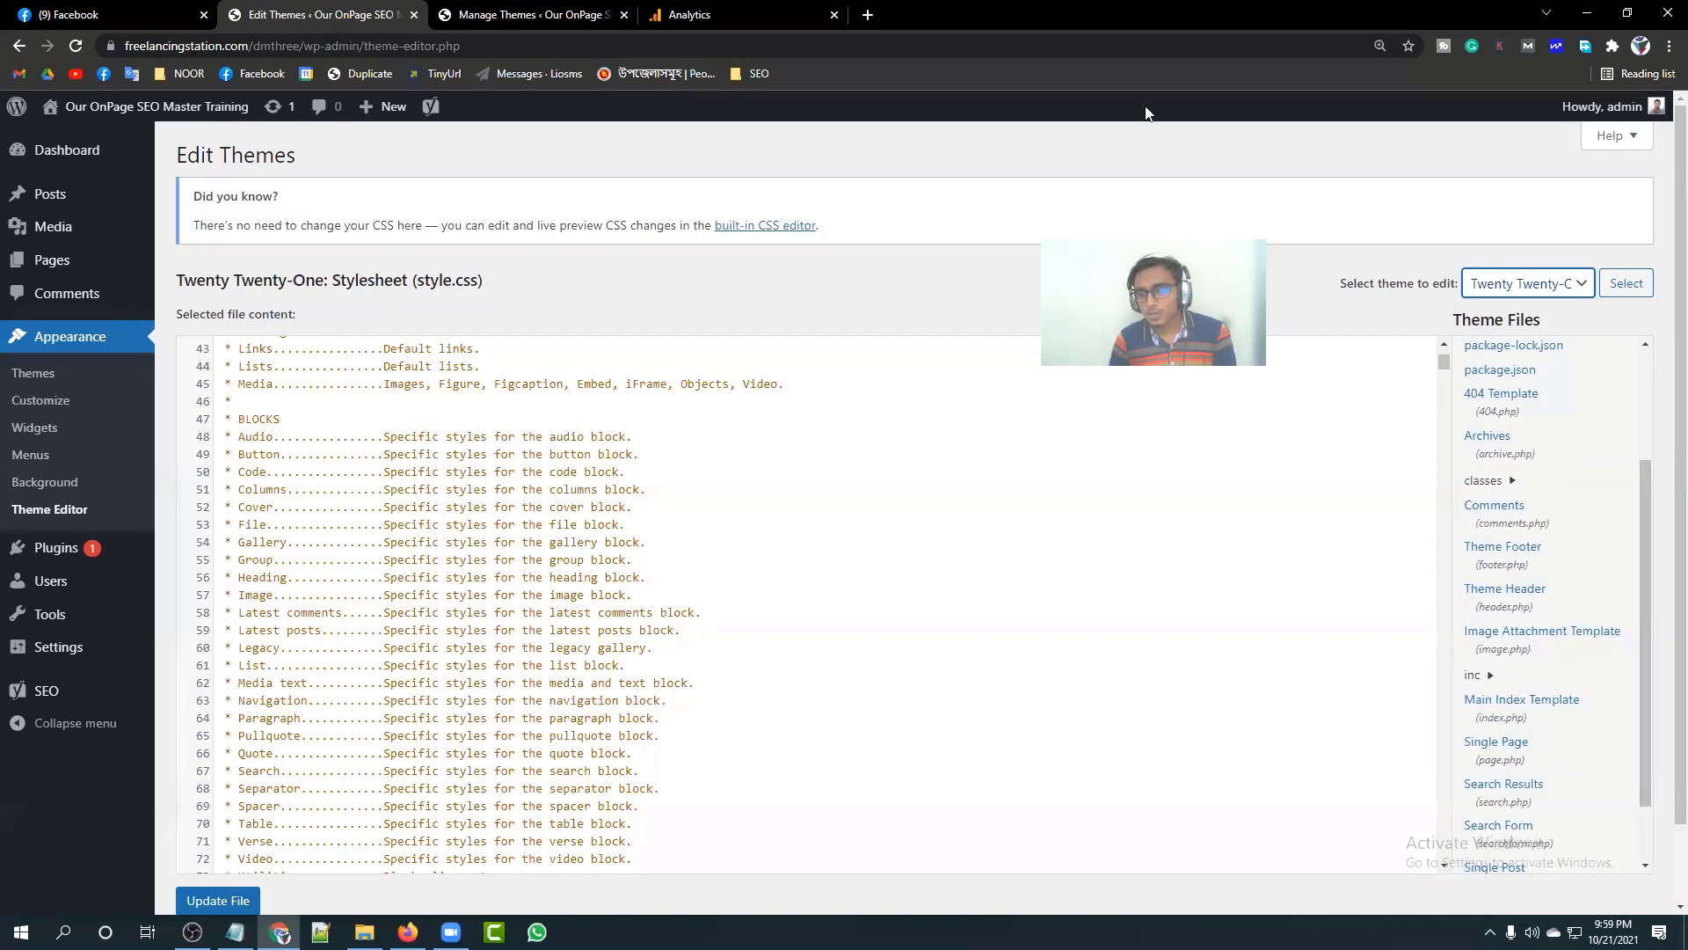
mouse_move(1455, 579)
left_mouse_down()
mouse_move(1539, 573)
mouse_move(1580, 605)
mouse_move(1461, 622)
mouse_move(1435, 599)
mouse_move(1463, 573)
left_mouse_up()
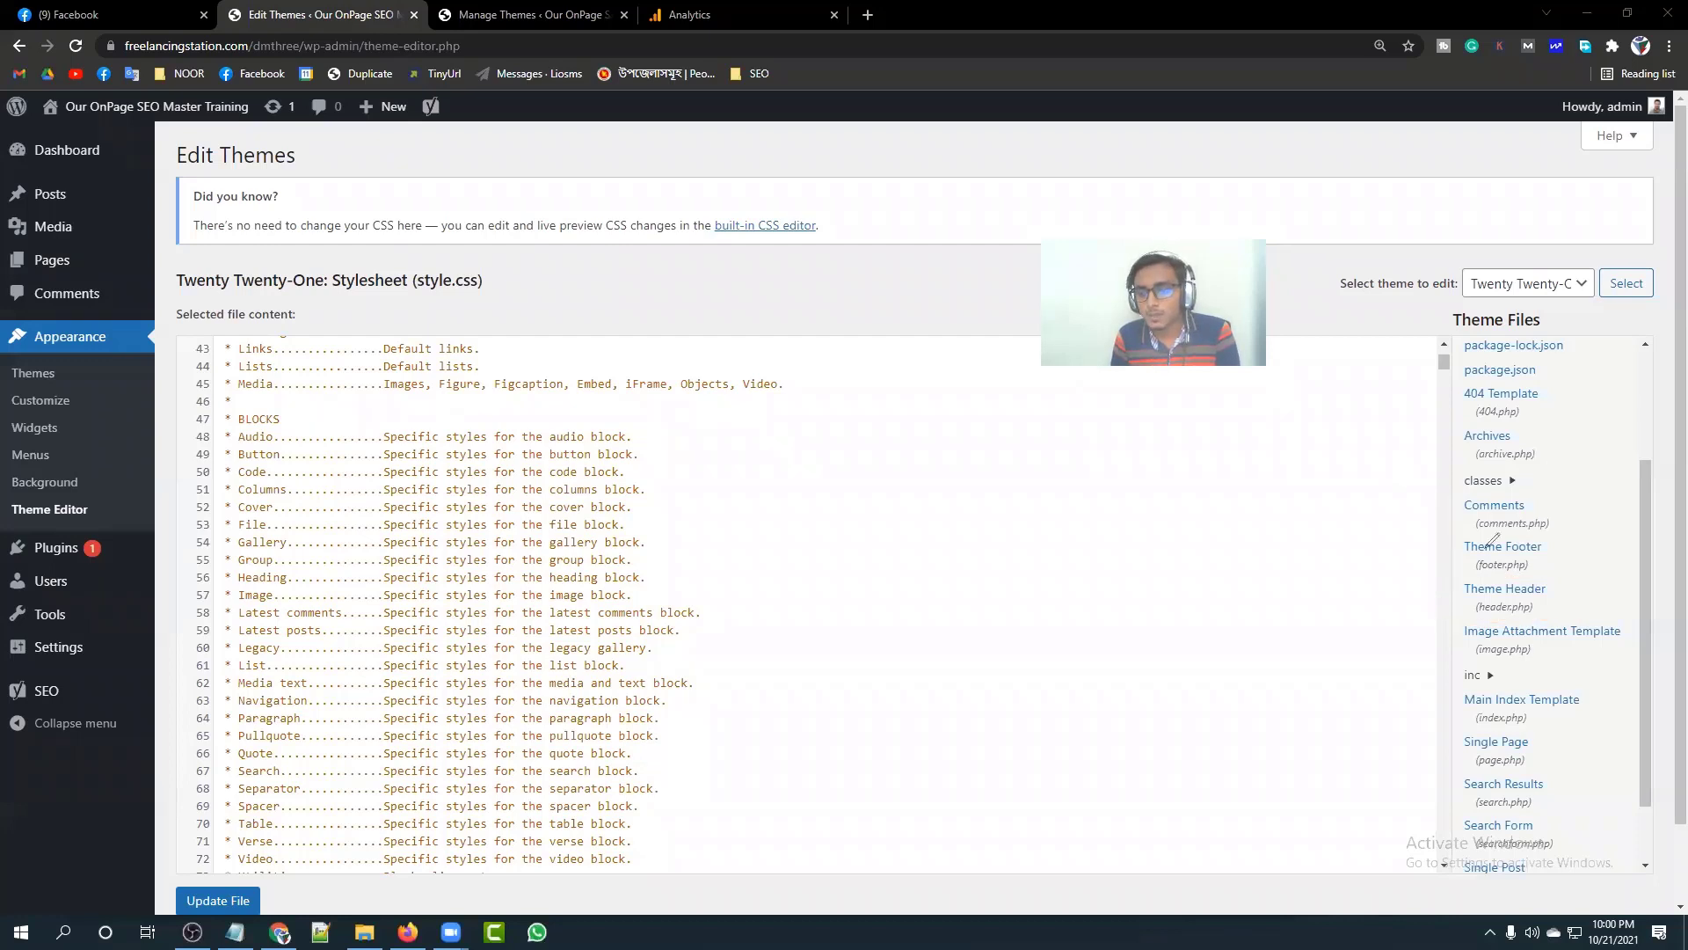
left_click(1485, 594)
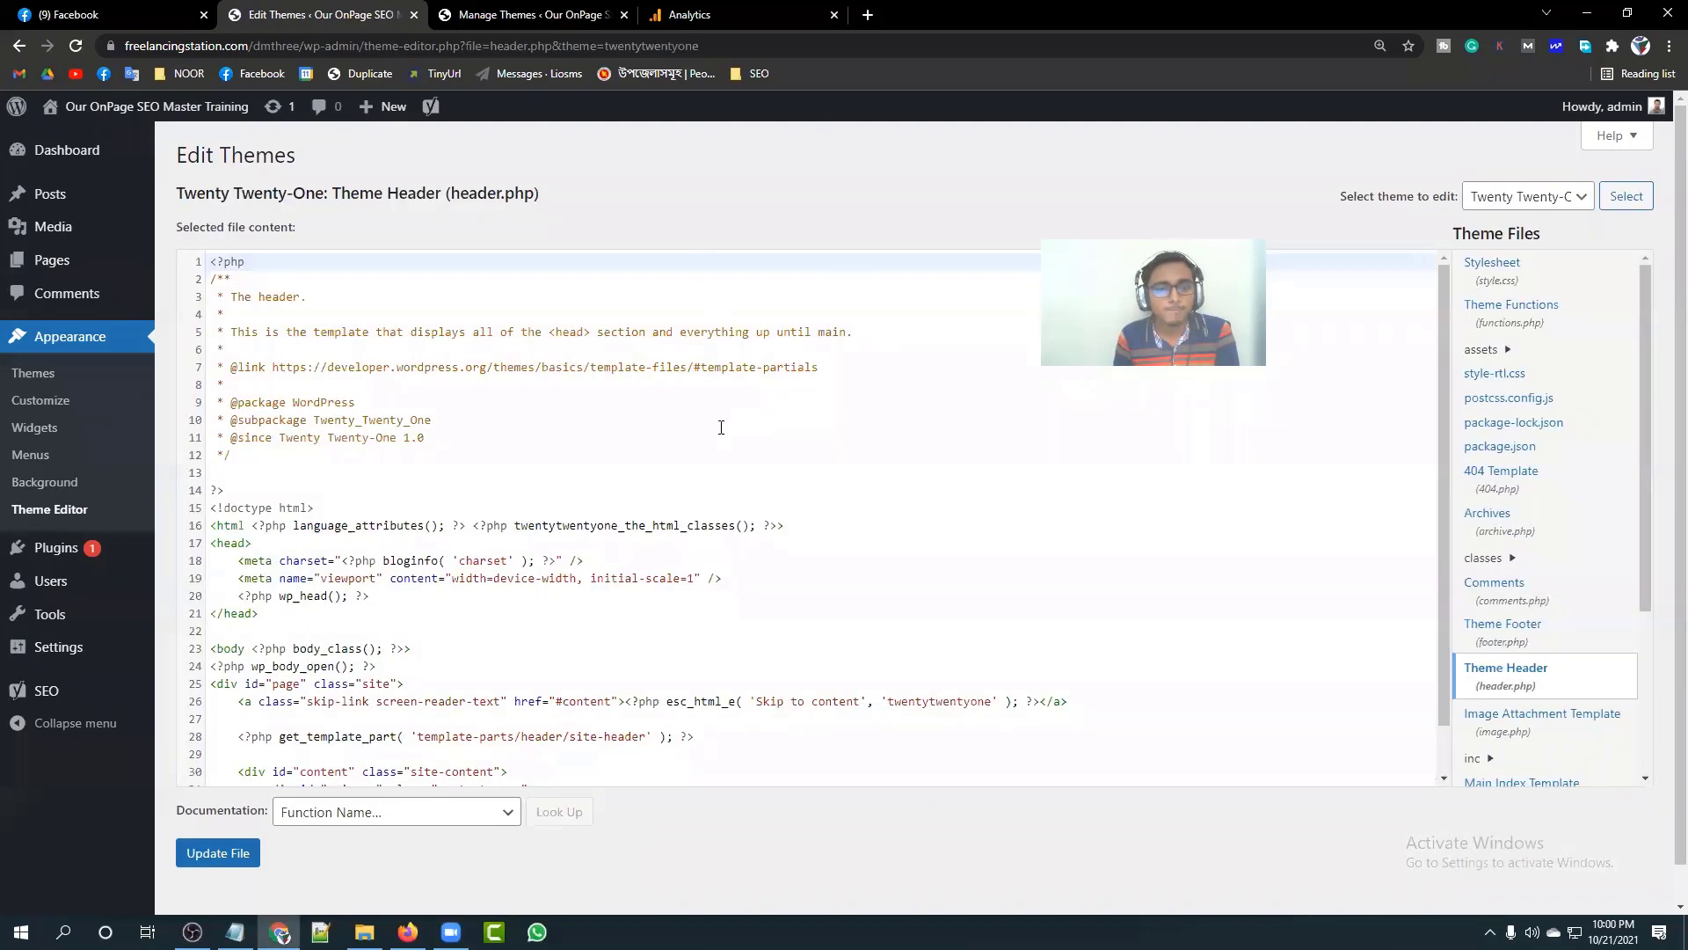
scroll(726, 427, "down", 1)
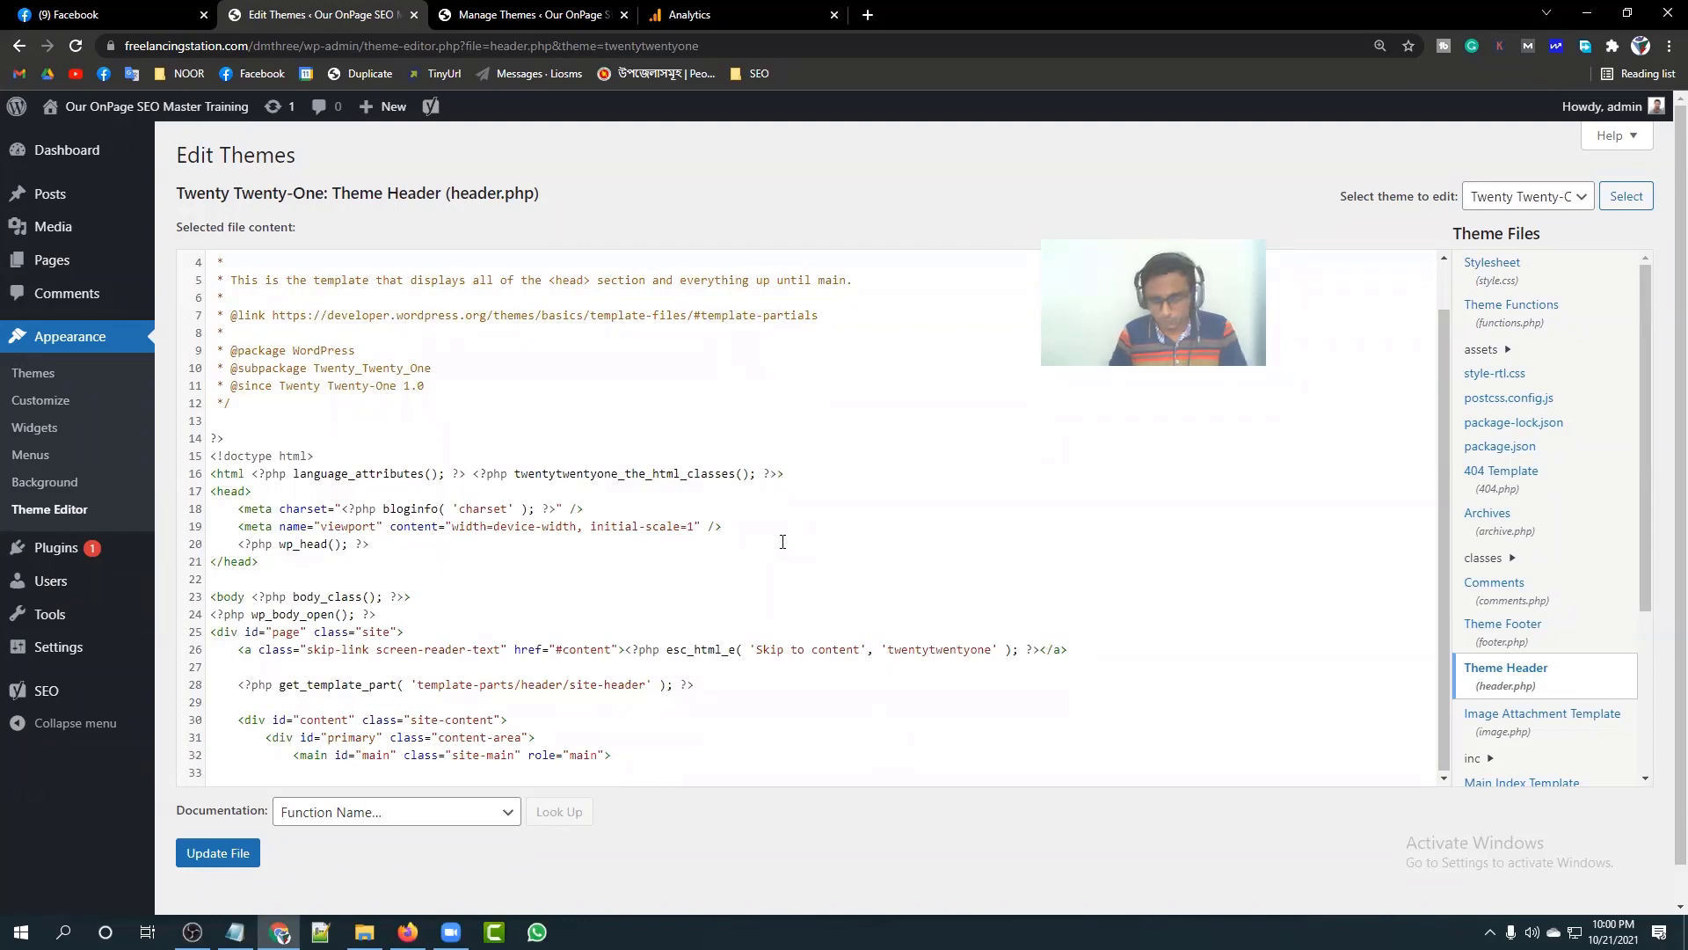
key("ctrl+plus")
key("ctrl+plus")
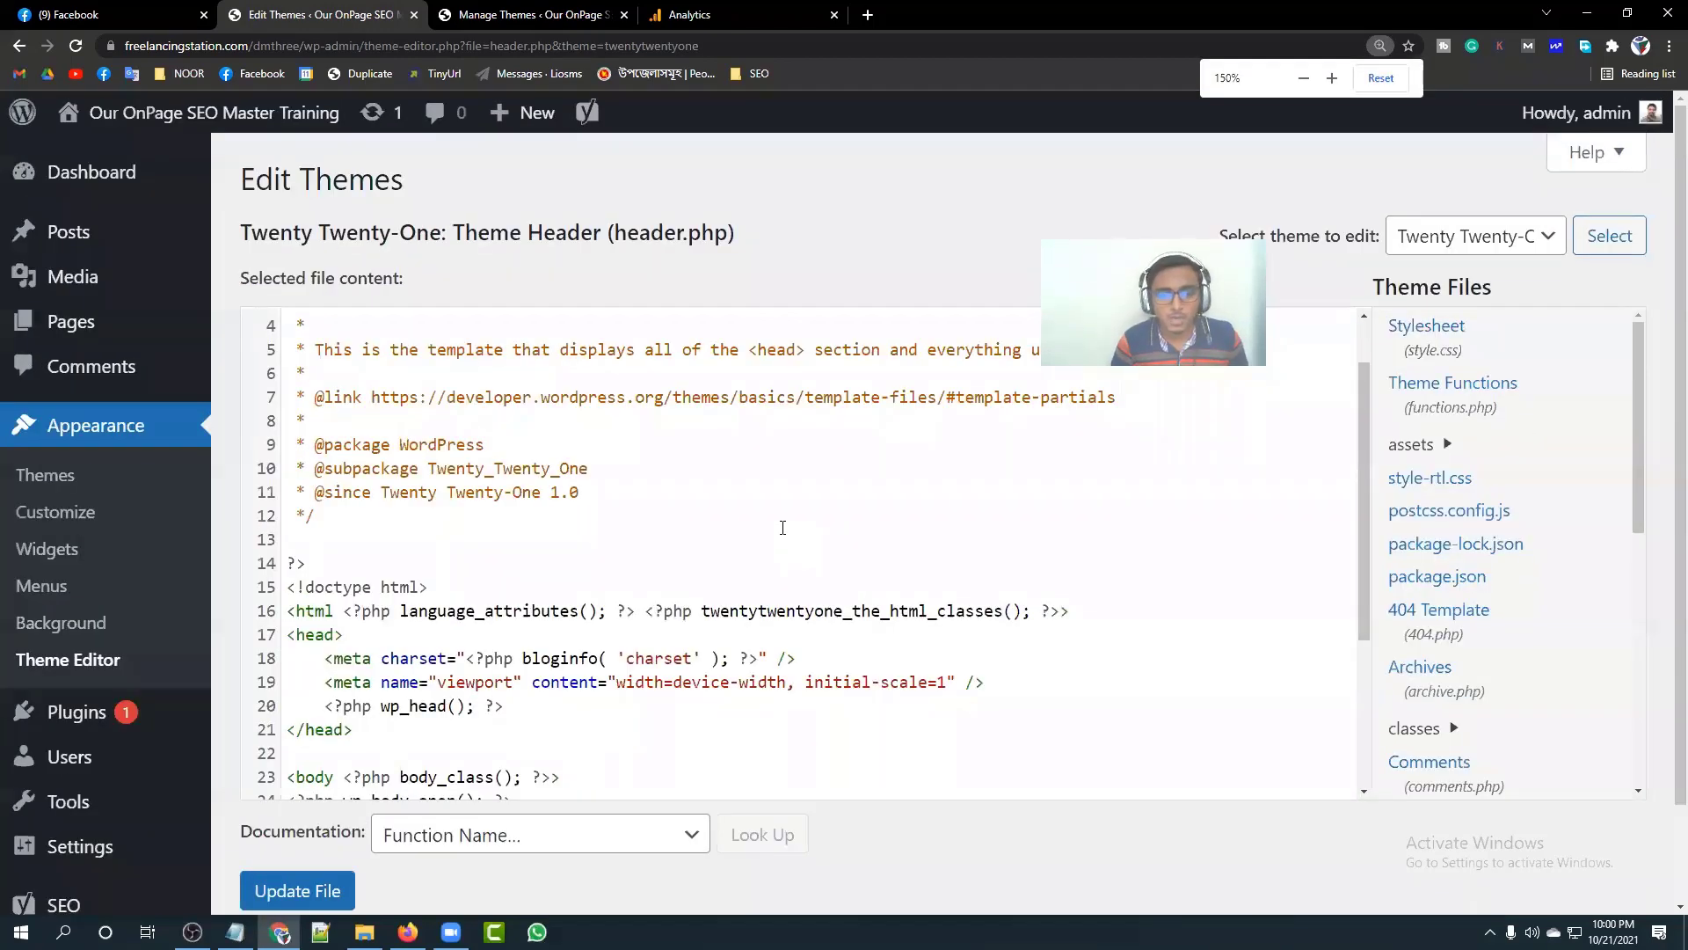
scroll(783, 542, "down", 2)
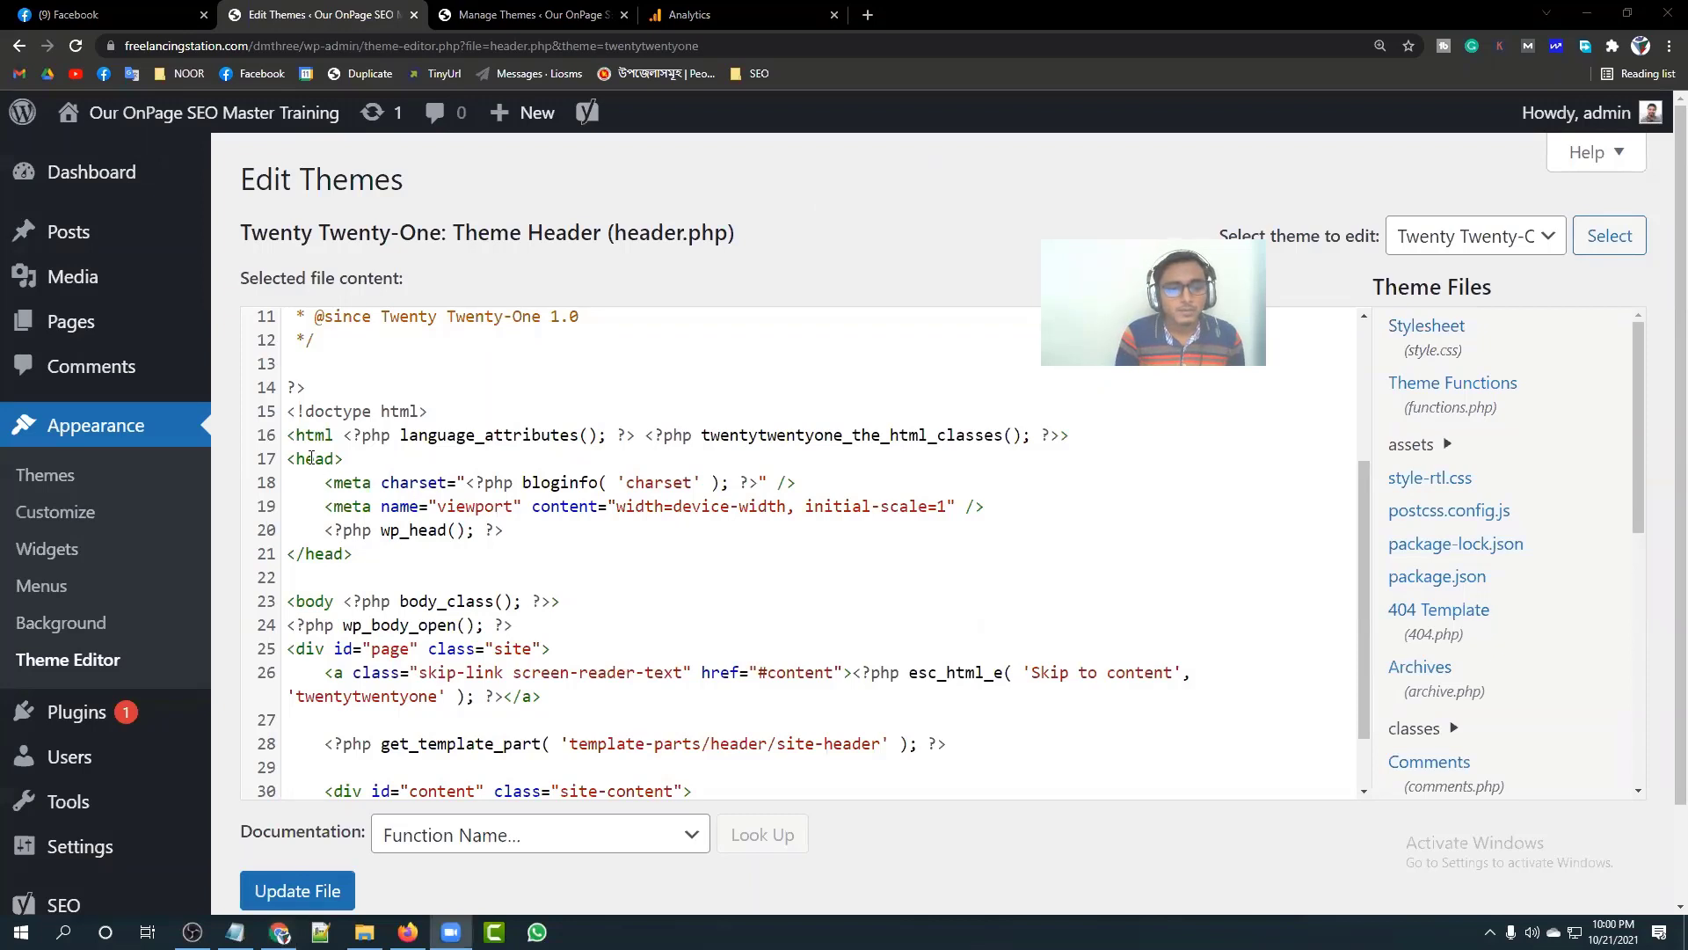
Step: Examine the head section in header.php, from its opening tag through the meta and wp_head lines to its closing tag
left_click(344, 458)
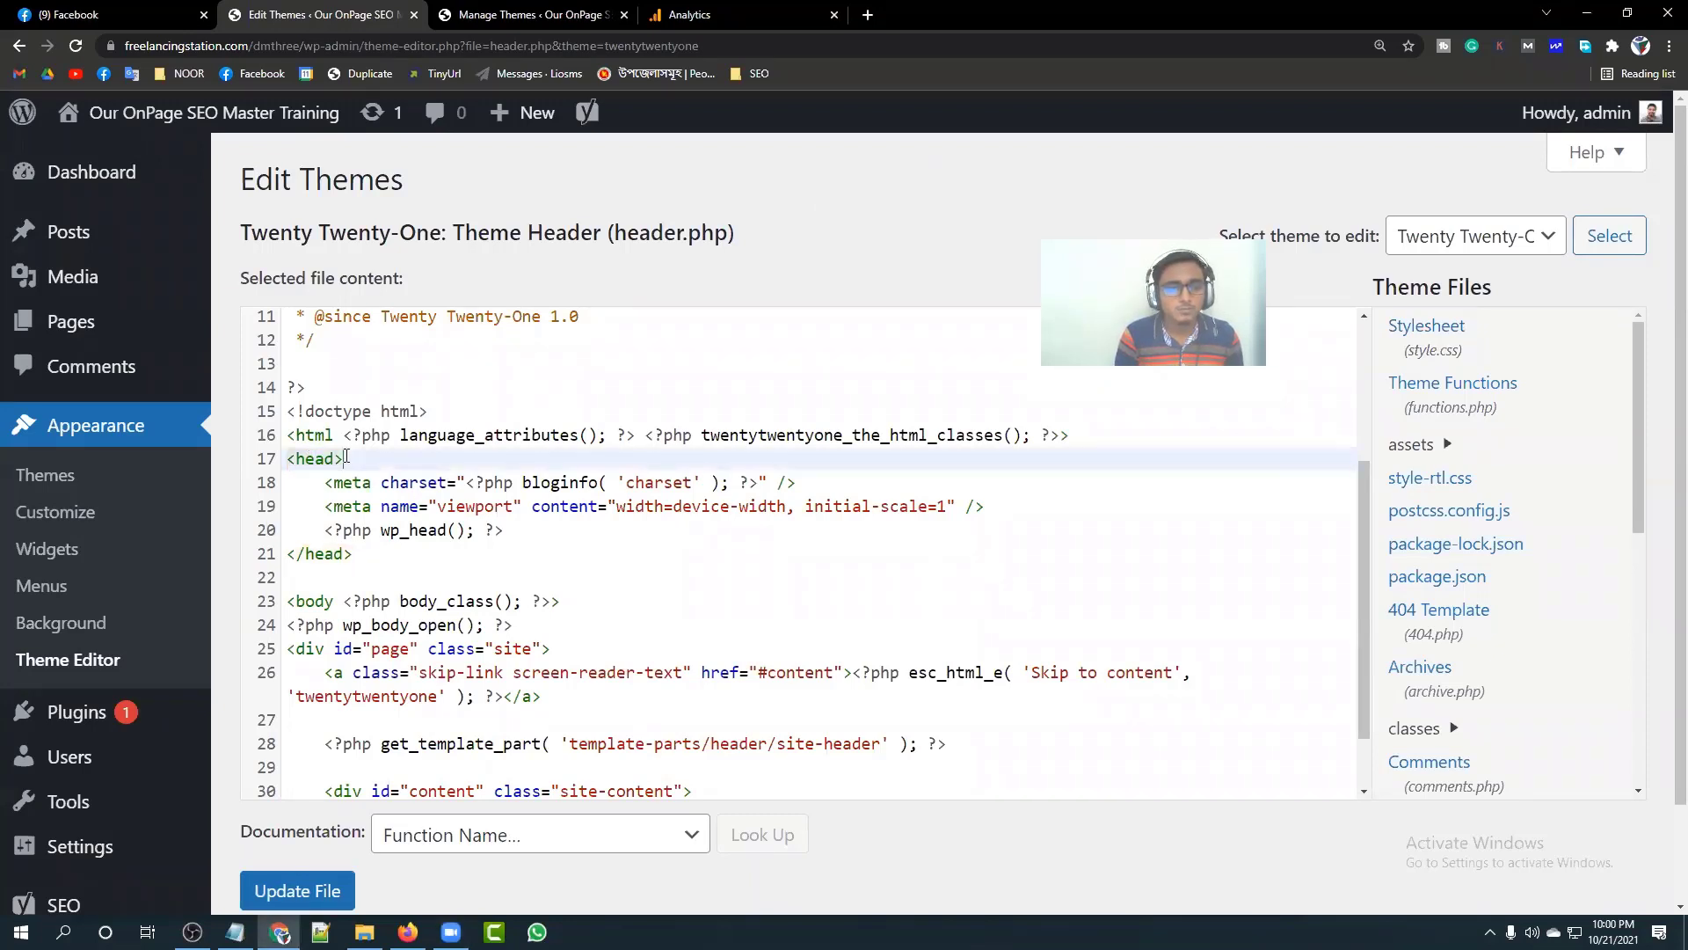
left_click(373, 544)
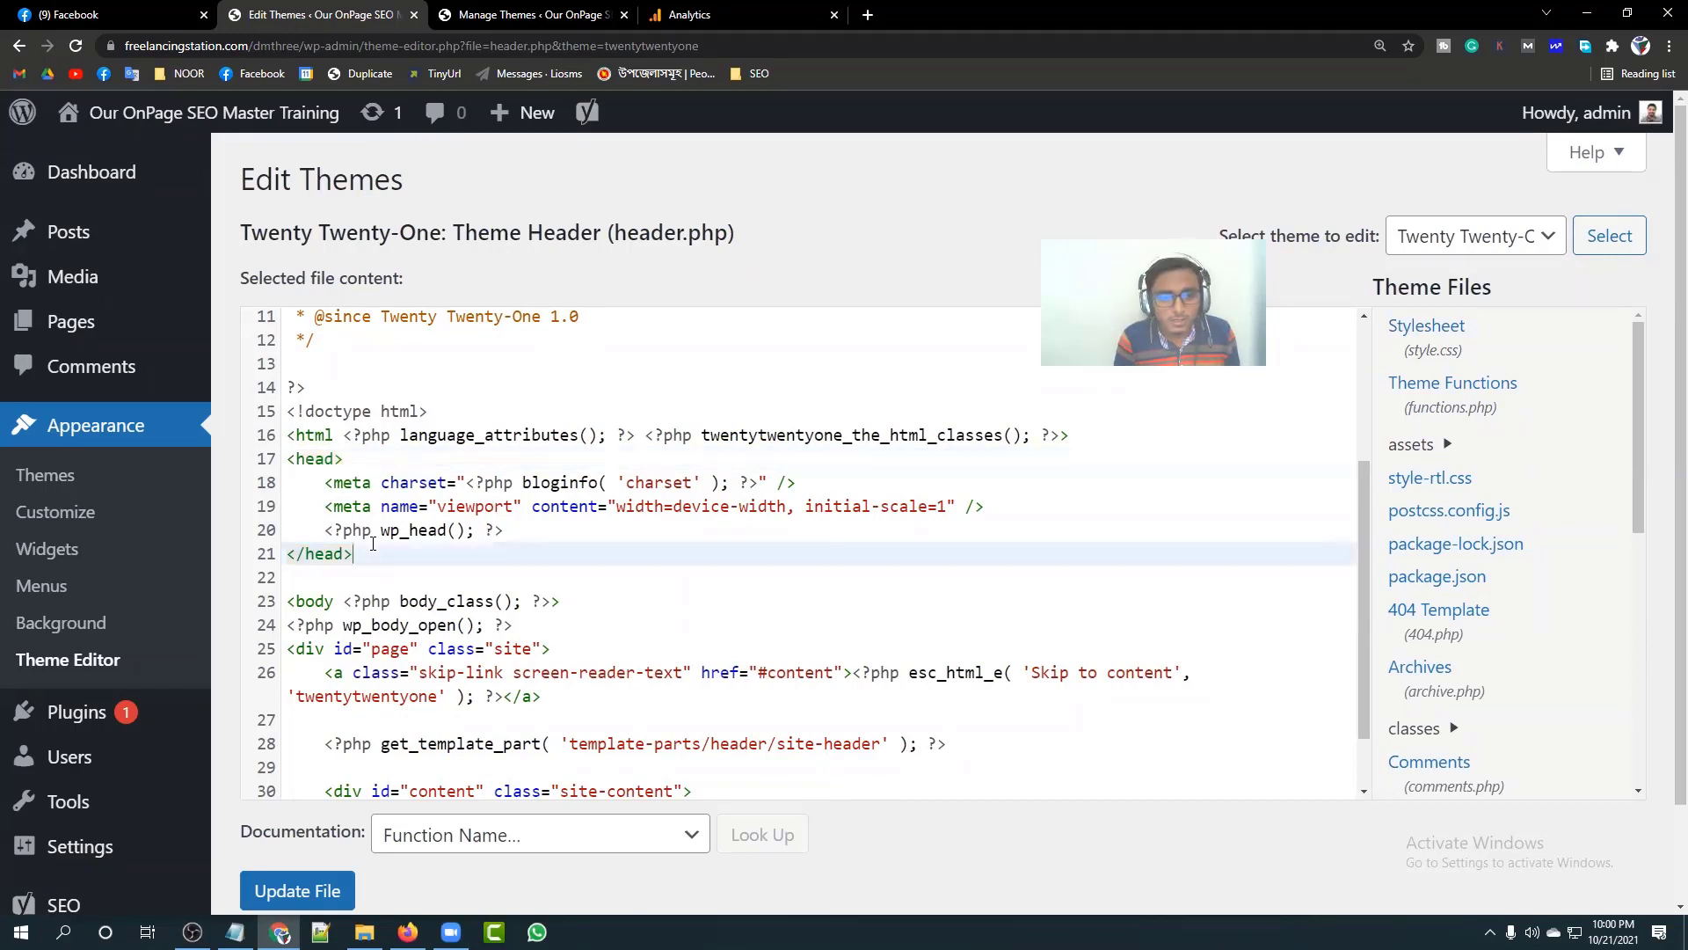
left_click(502, 530)
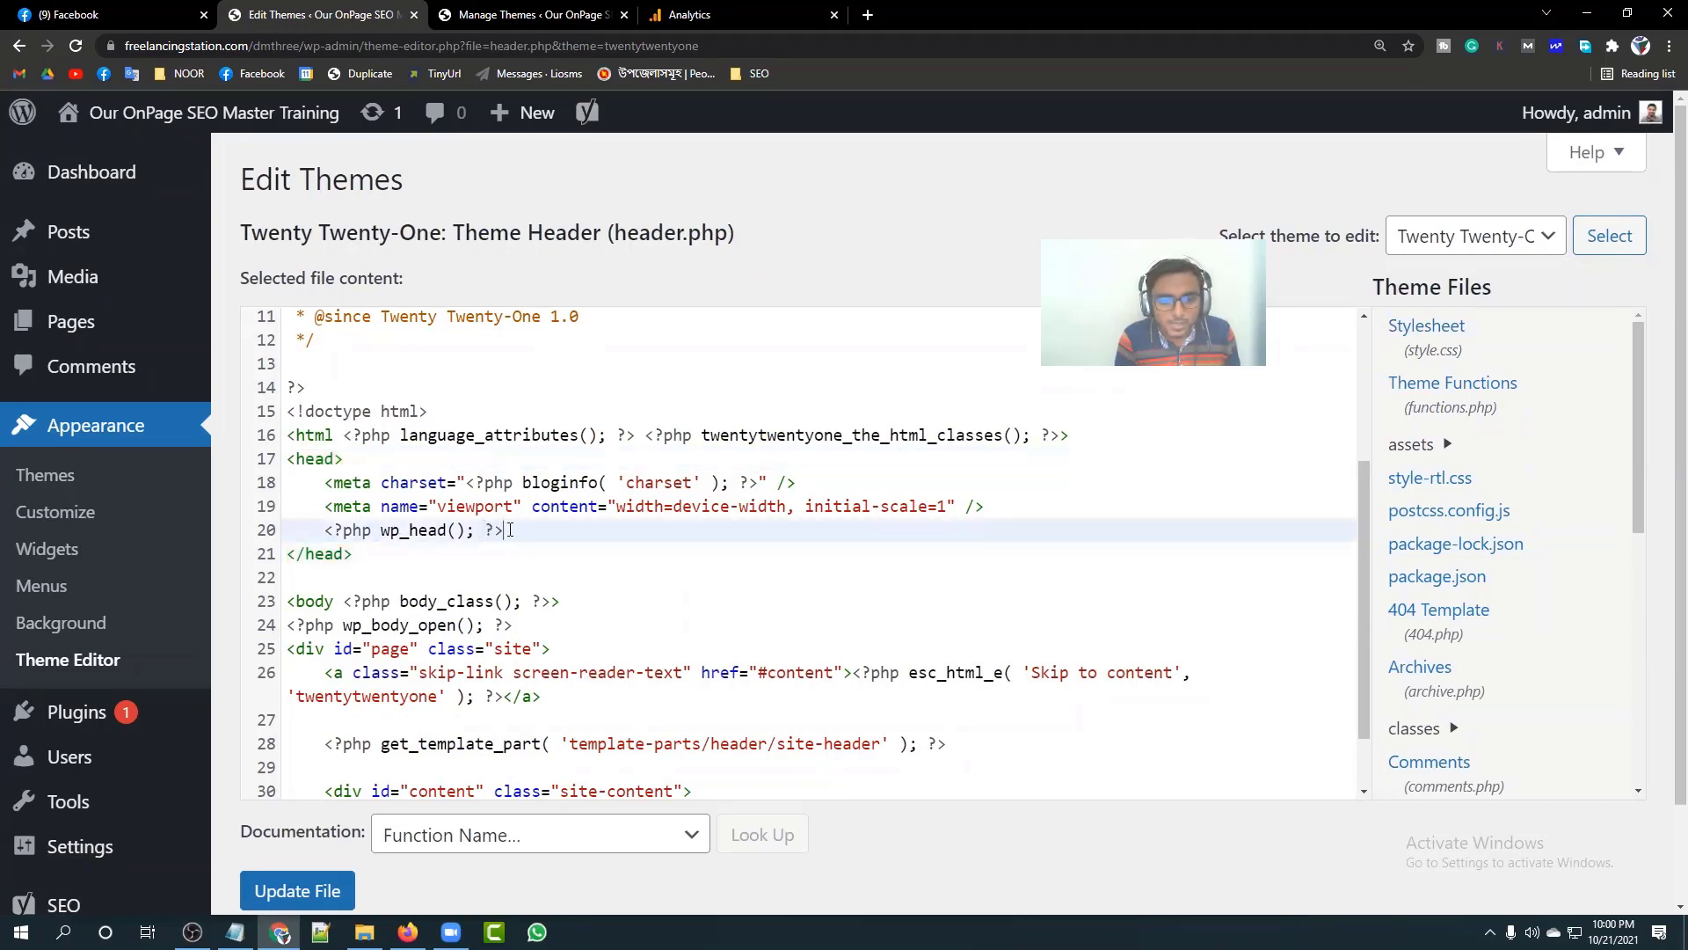
left_click_drag(503, 530, 325, 486)
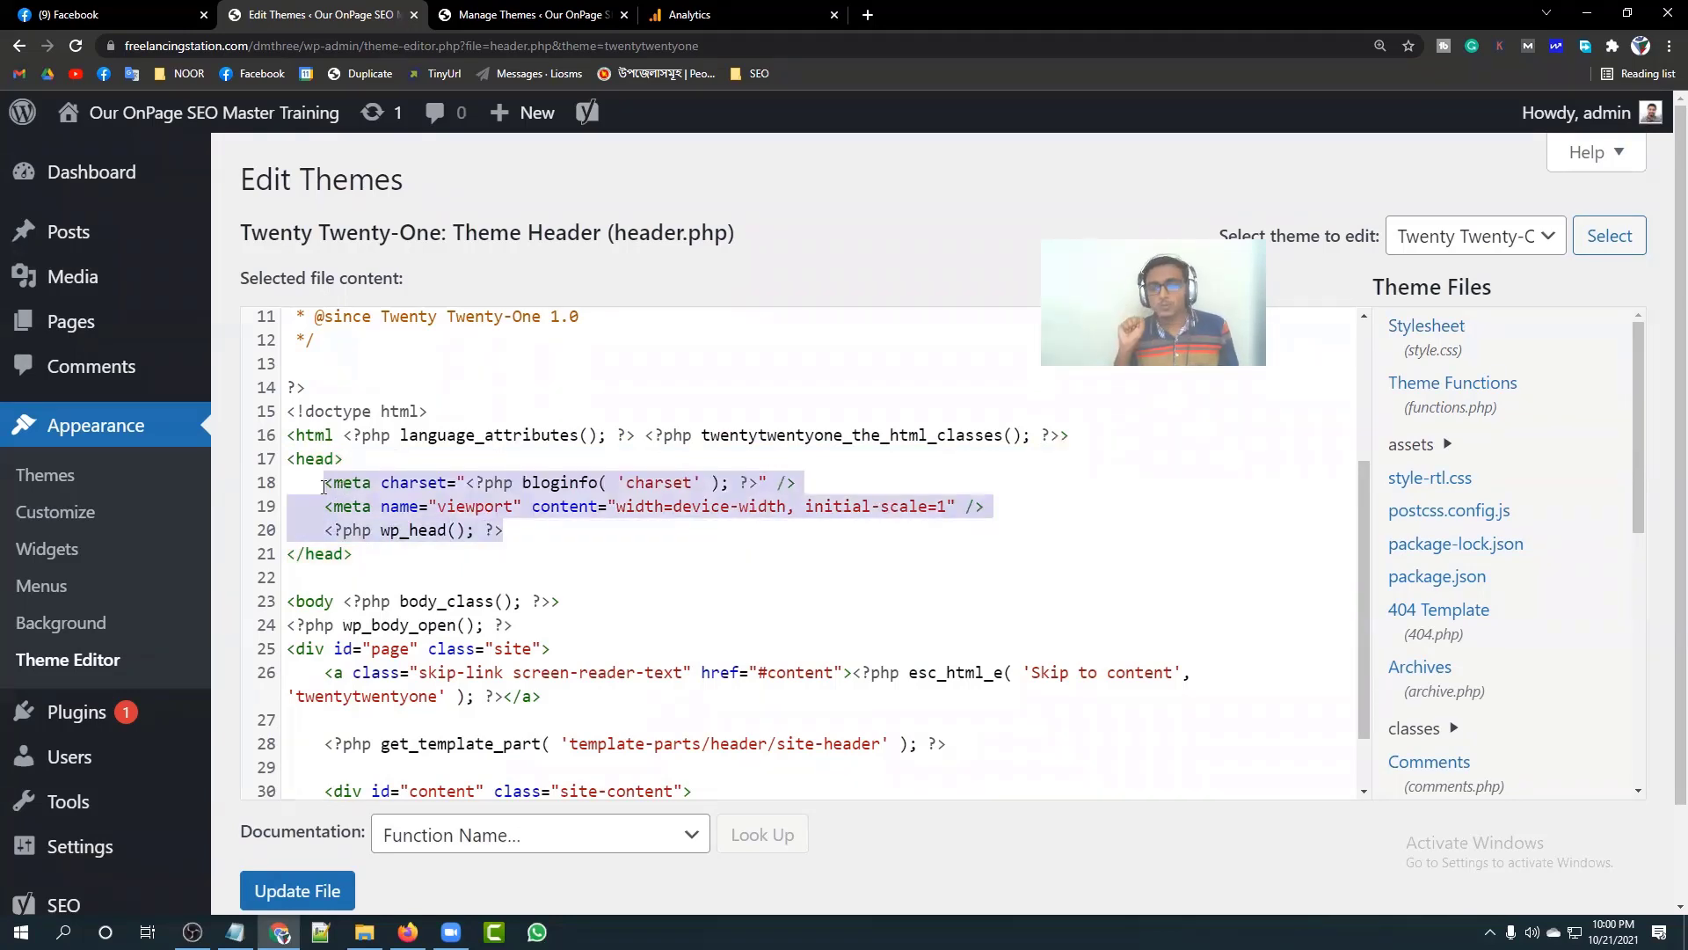
left_click(522, 528)
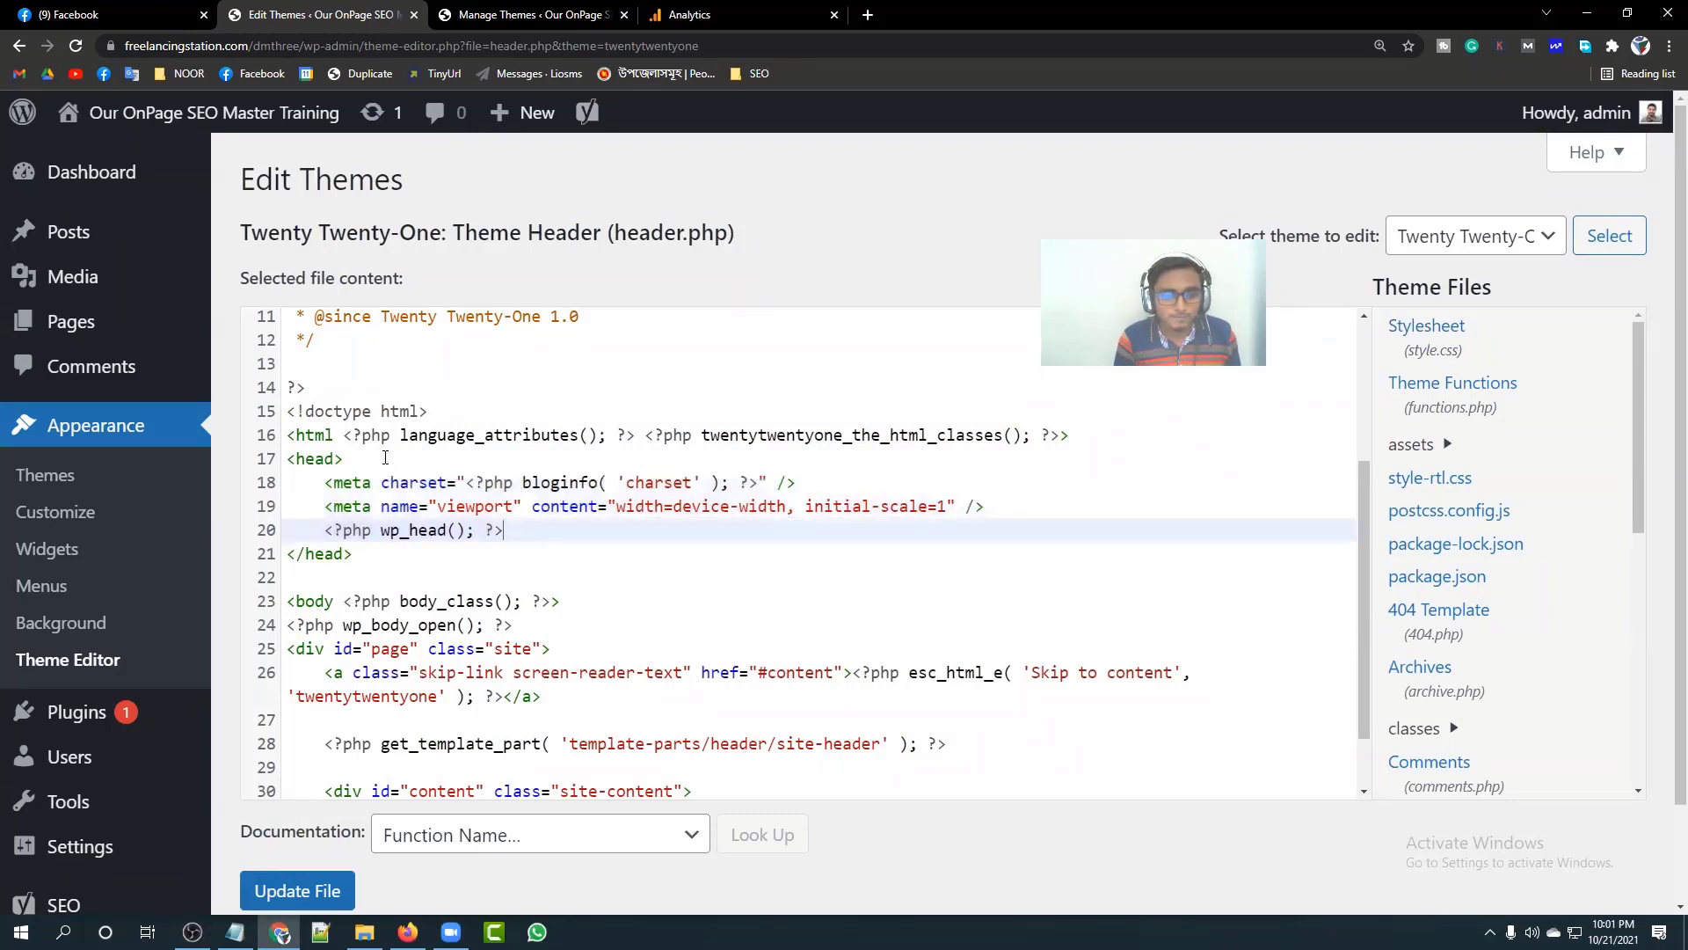
left_click(384, 457)
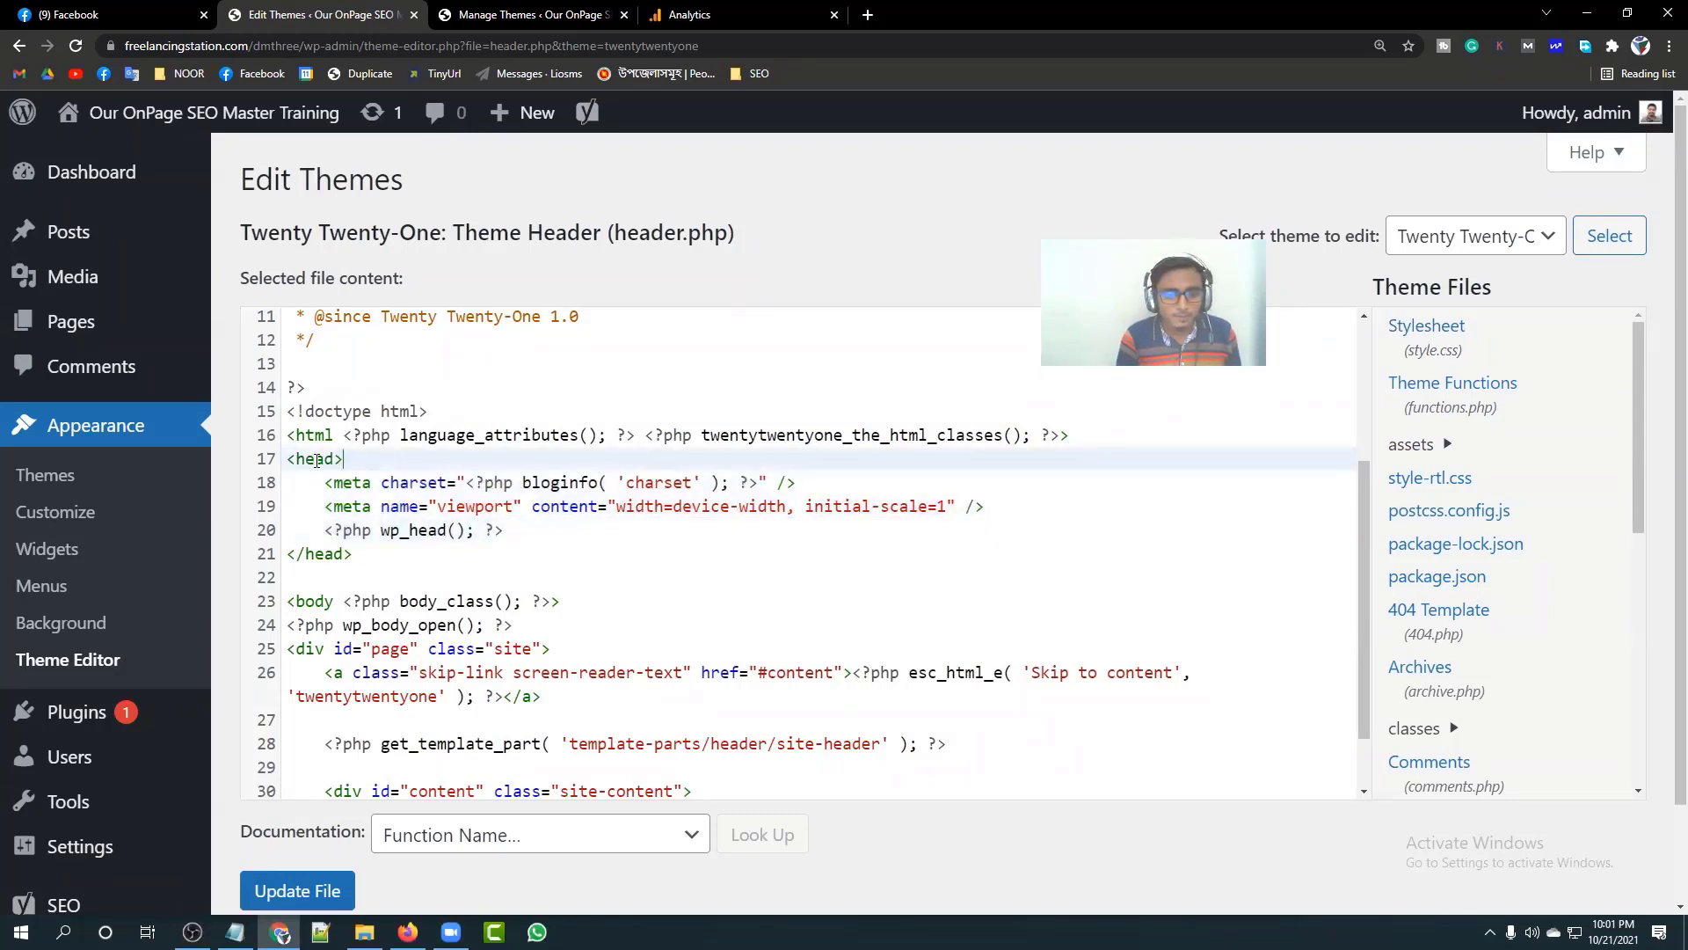
left_click(533, 528)
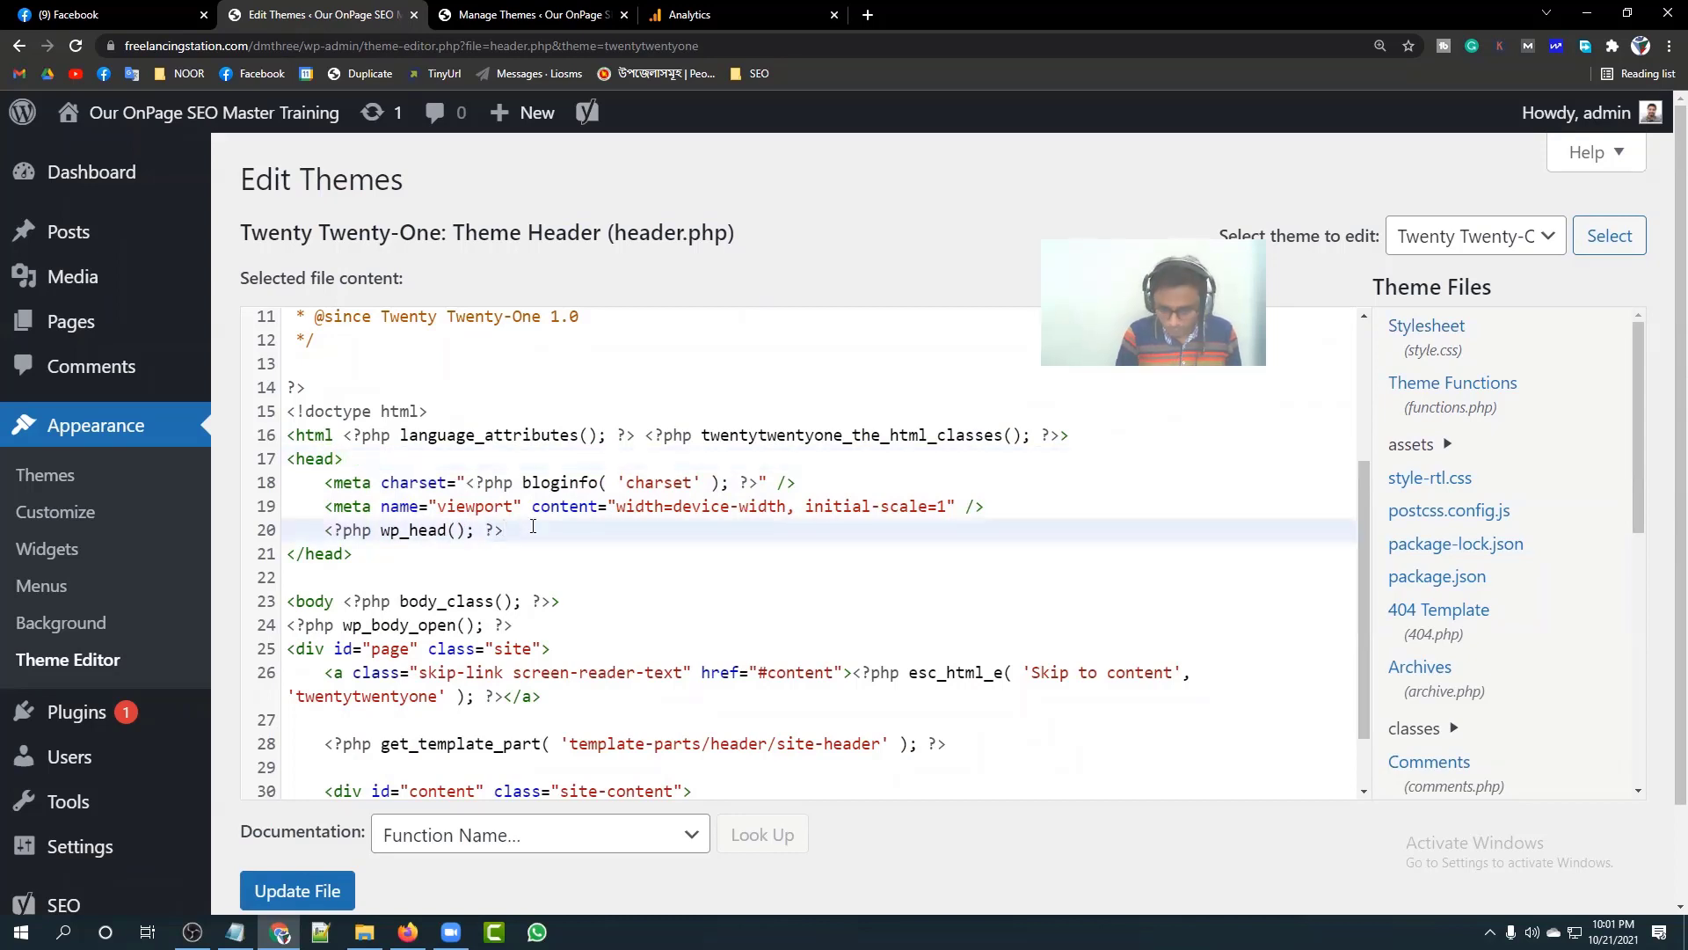
key("Return")
key("Return")
key("Return")
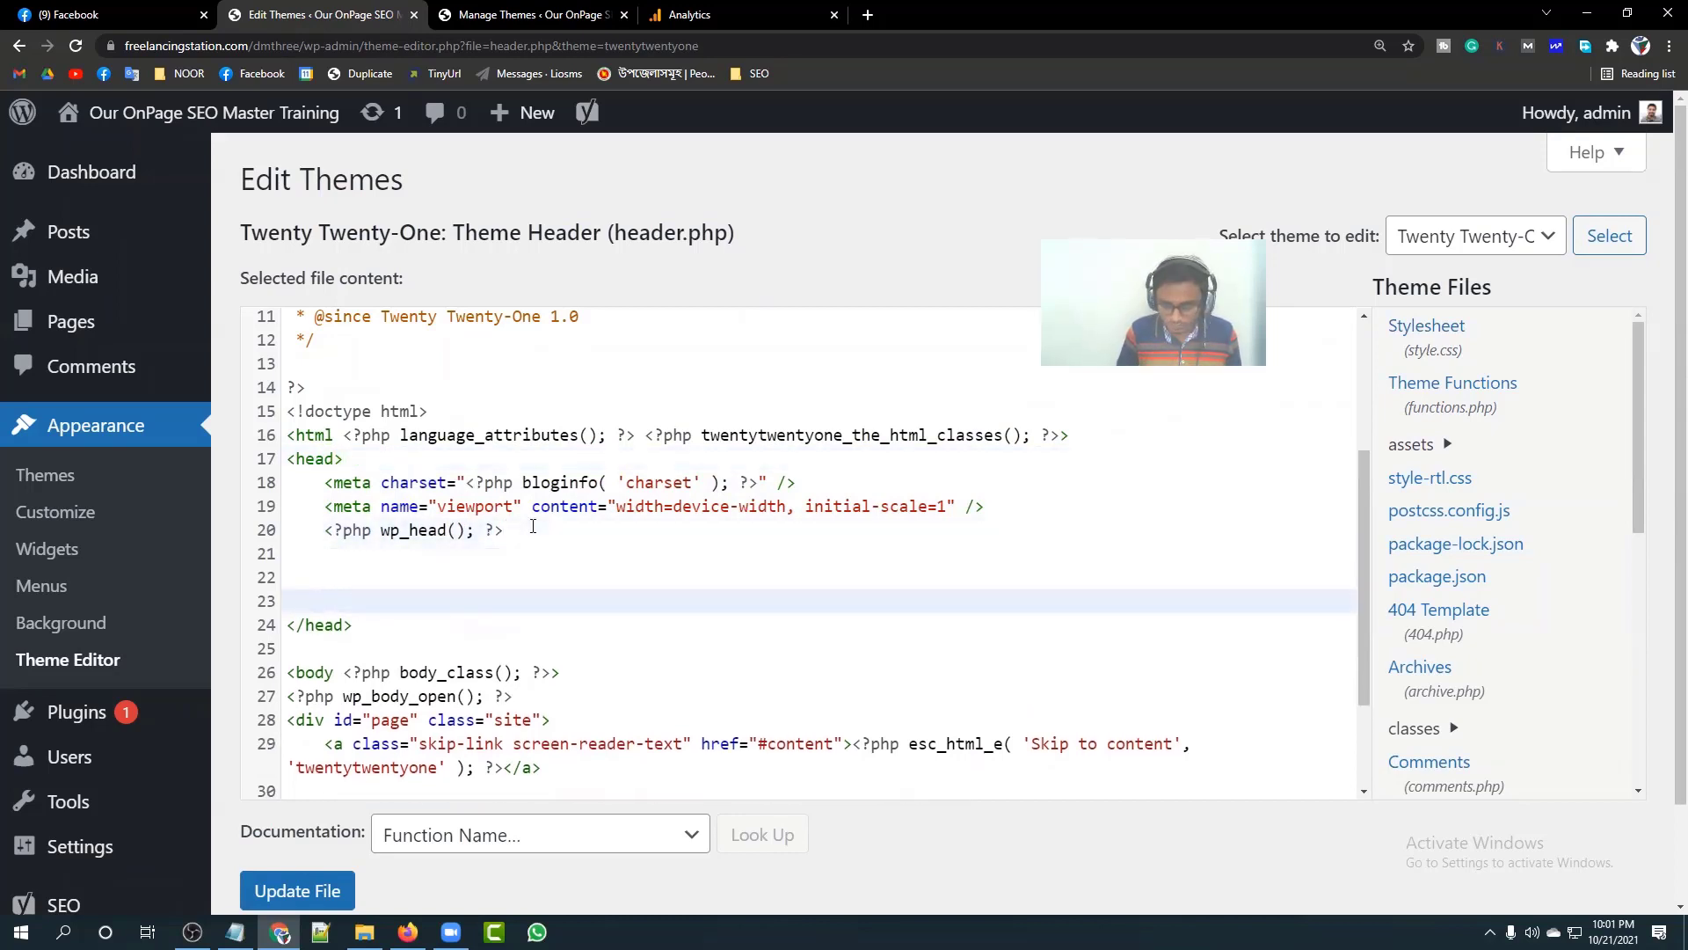
key("BackSpace")
key("BackSpace")
key("BackSpace")
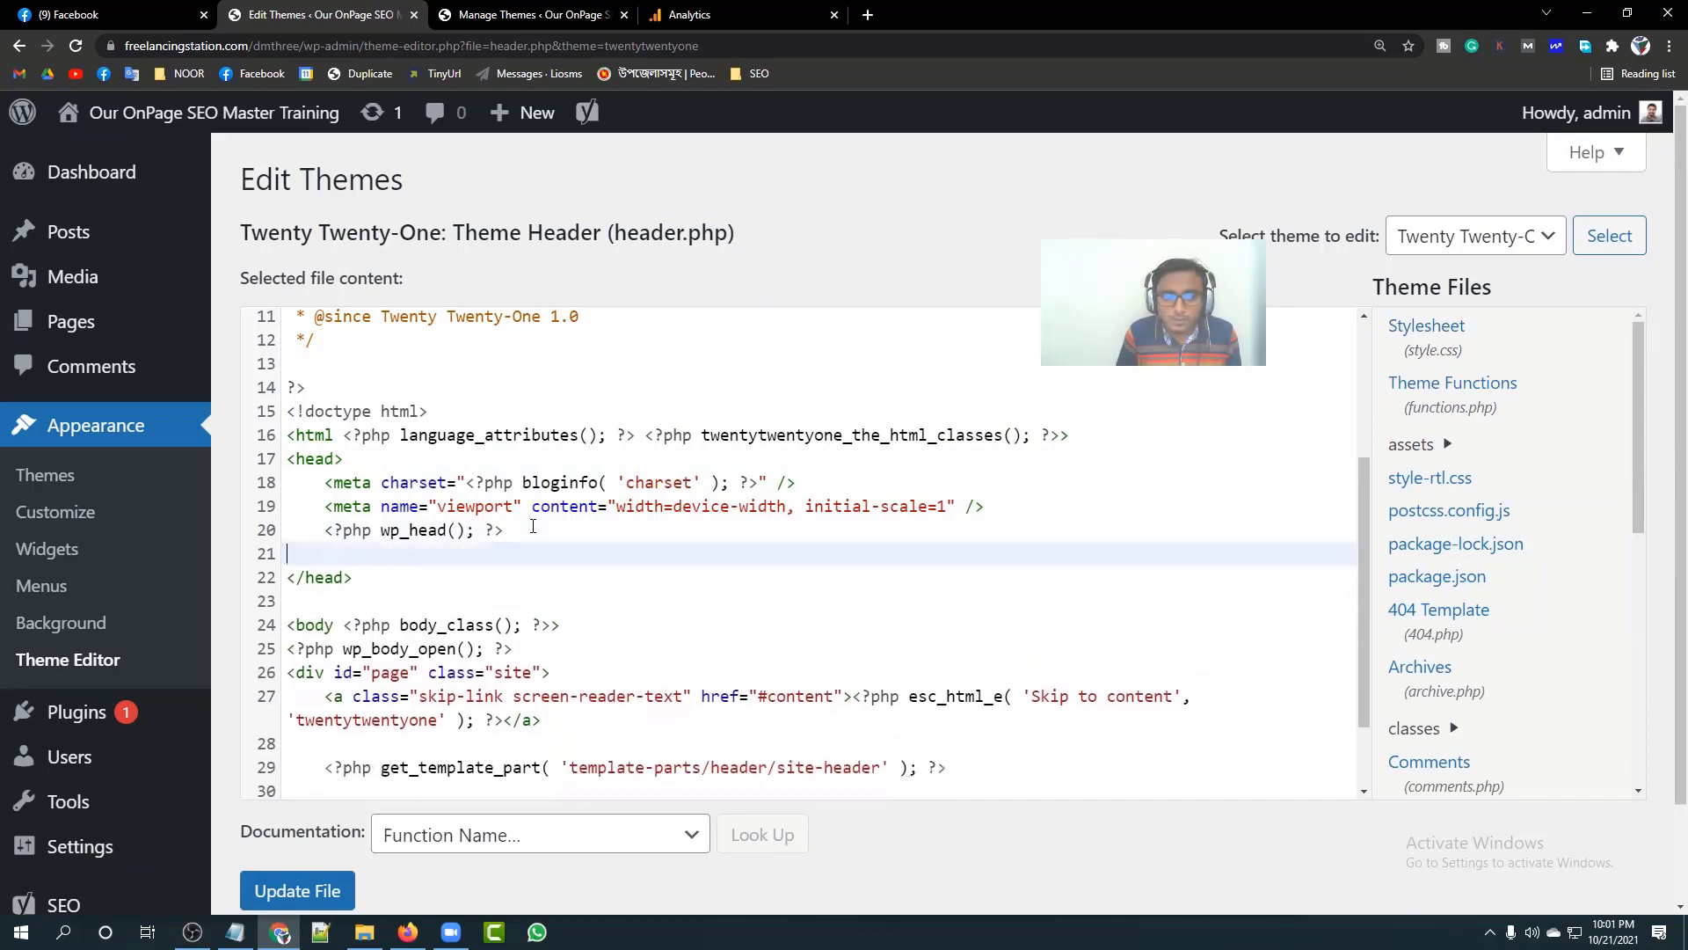
left_click(382, 460)
key("Return")
key("Return")
key("Return")
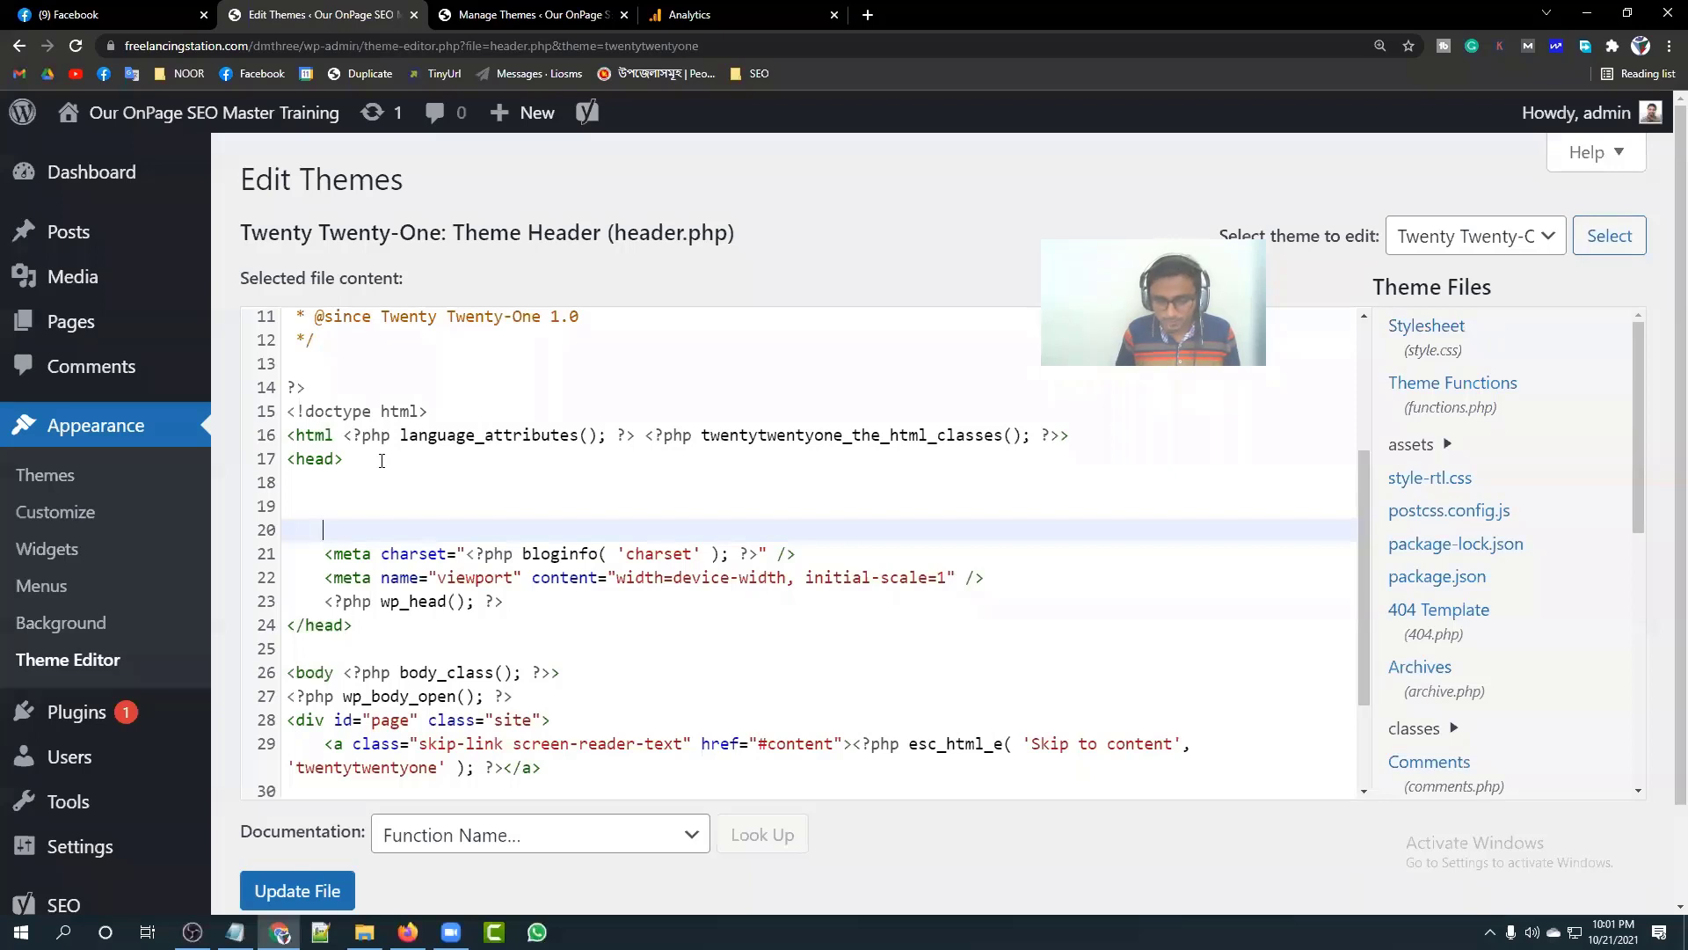
key("BackSpace")
key("BackSpace")
key("BackSpace")
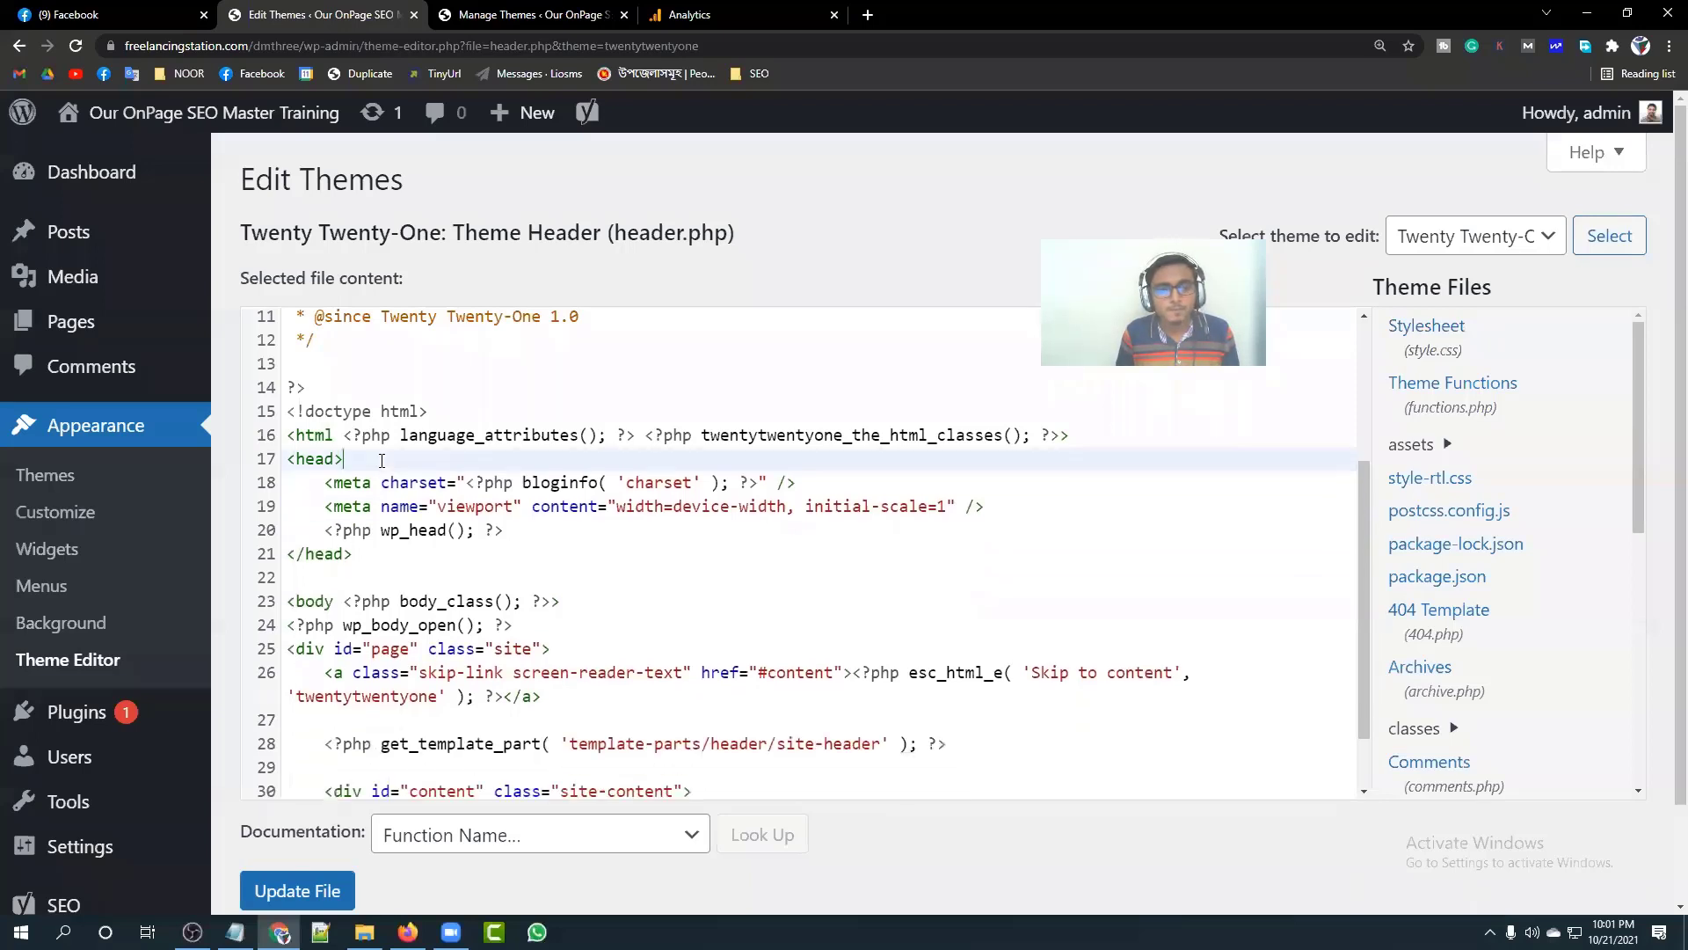
Step: Insert two new lines after the wp_head() line, just before the closing head tag
left_click(534, 531)
key("Return")
key("Return")
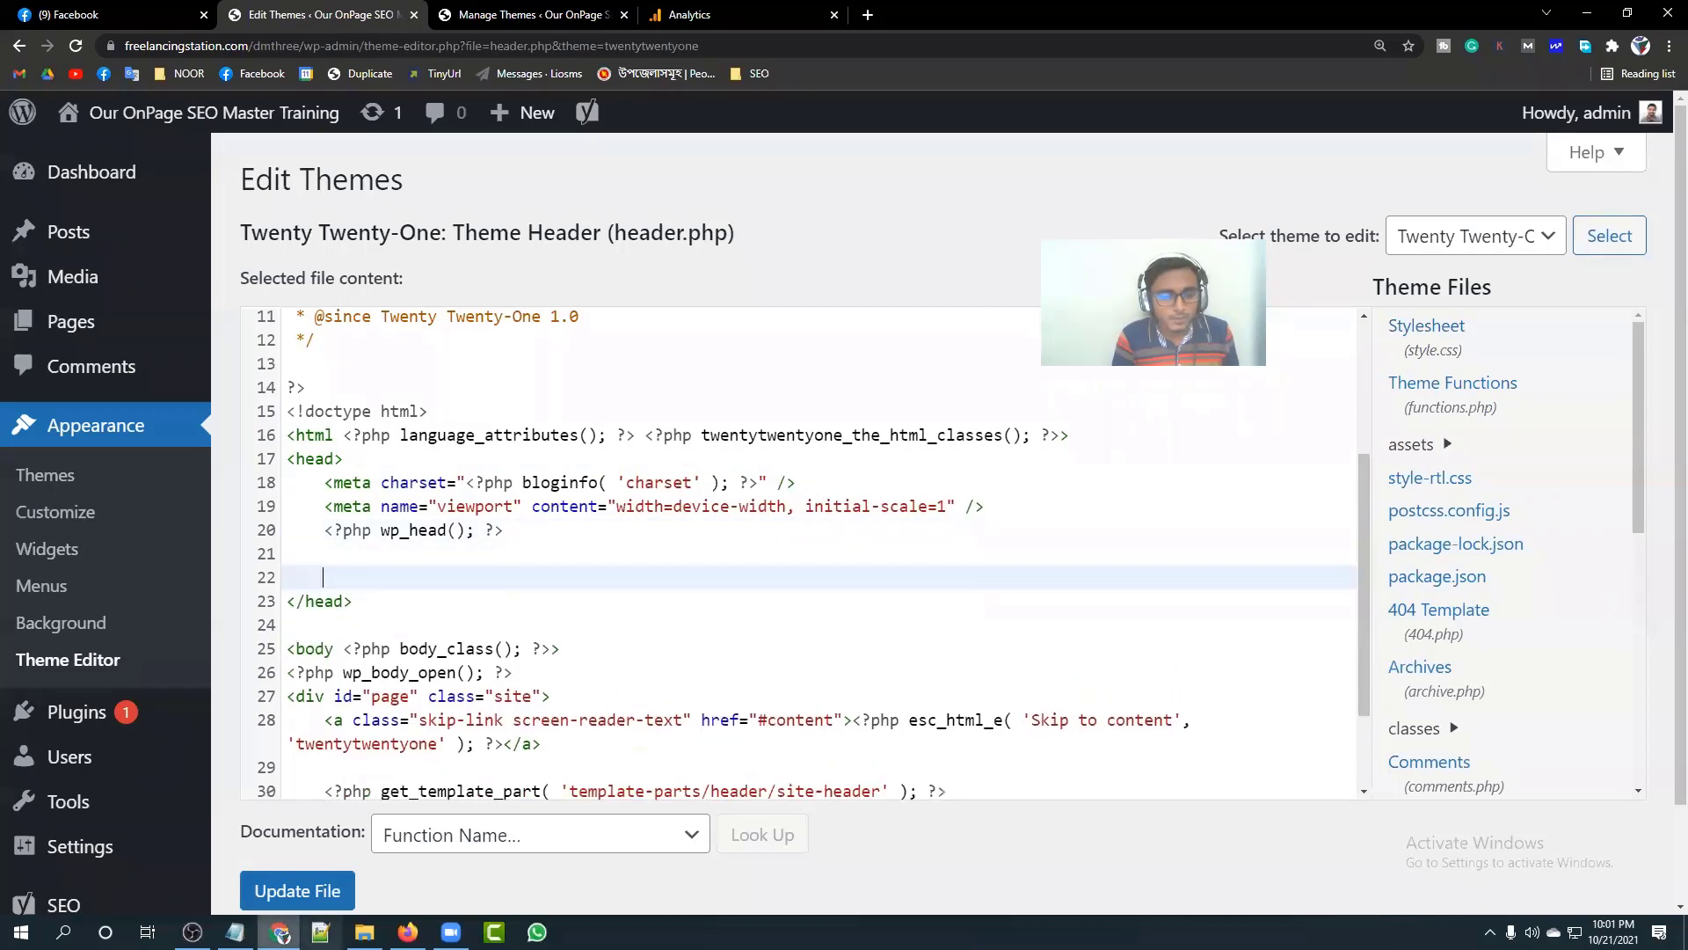
Step: Switch to the Notepad document and copy the entire Google Analytics global site tag script
left_click(234, 932)
left_click(324, 583)
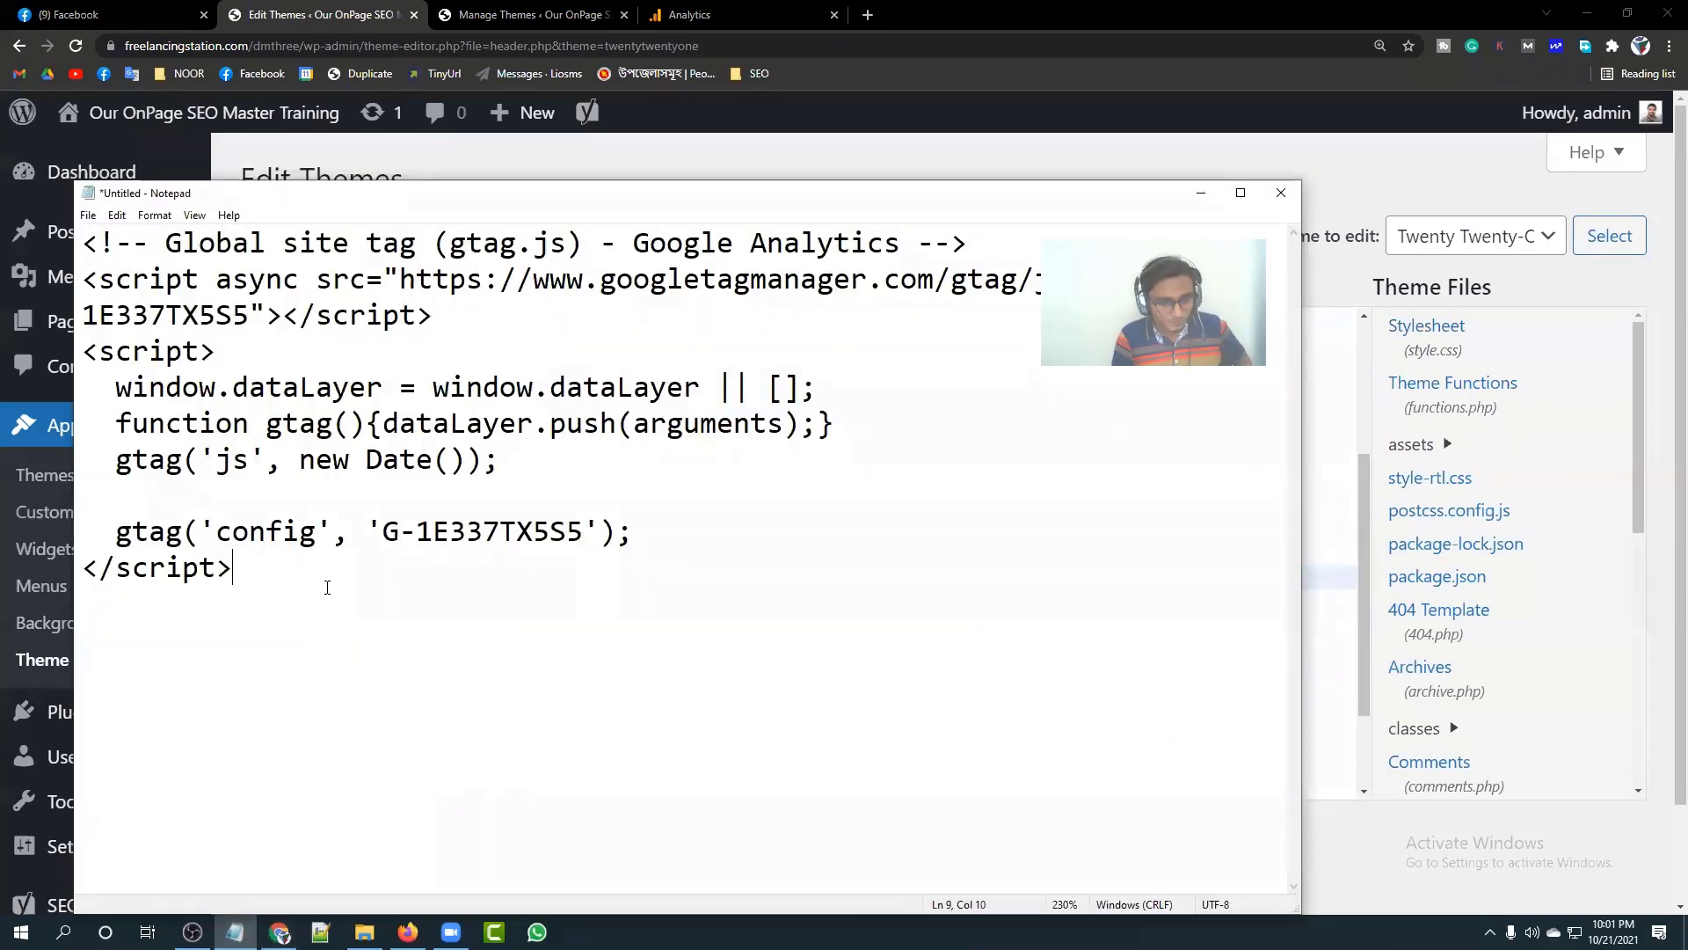
key("ctrl+a")
key("ctrl+c")
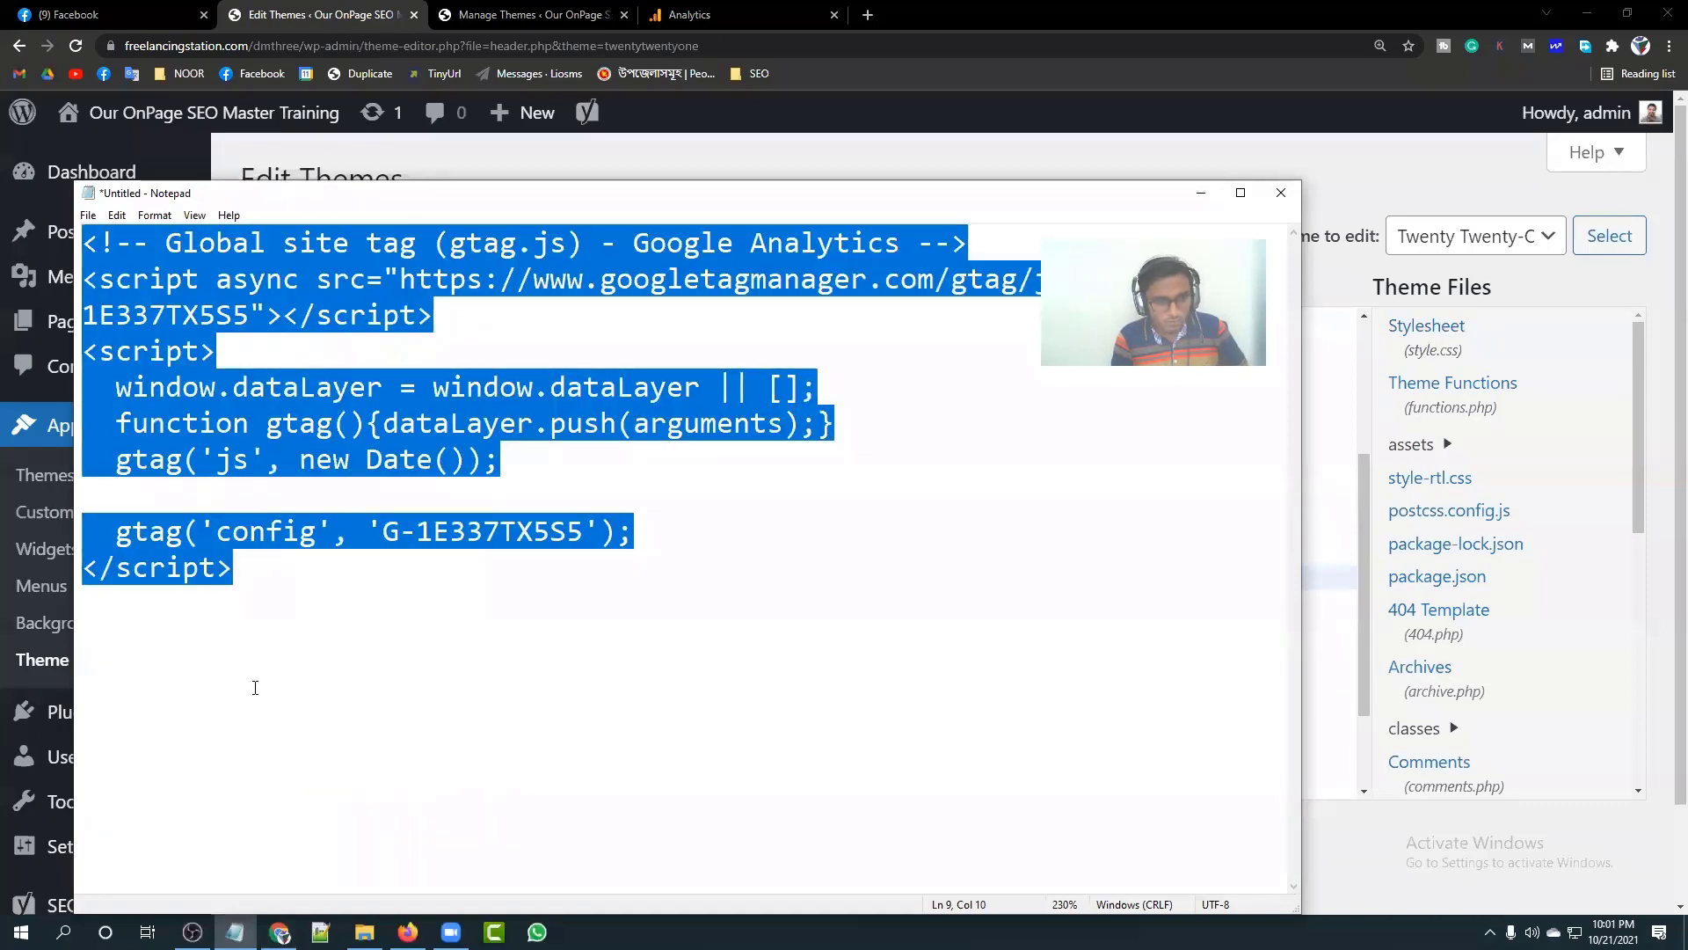
Step: Paste the global site tag script above the closing head tag in header.php and update the file
left_click(761, 149)
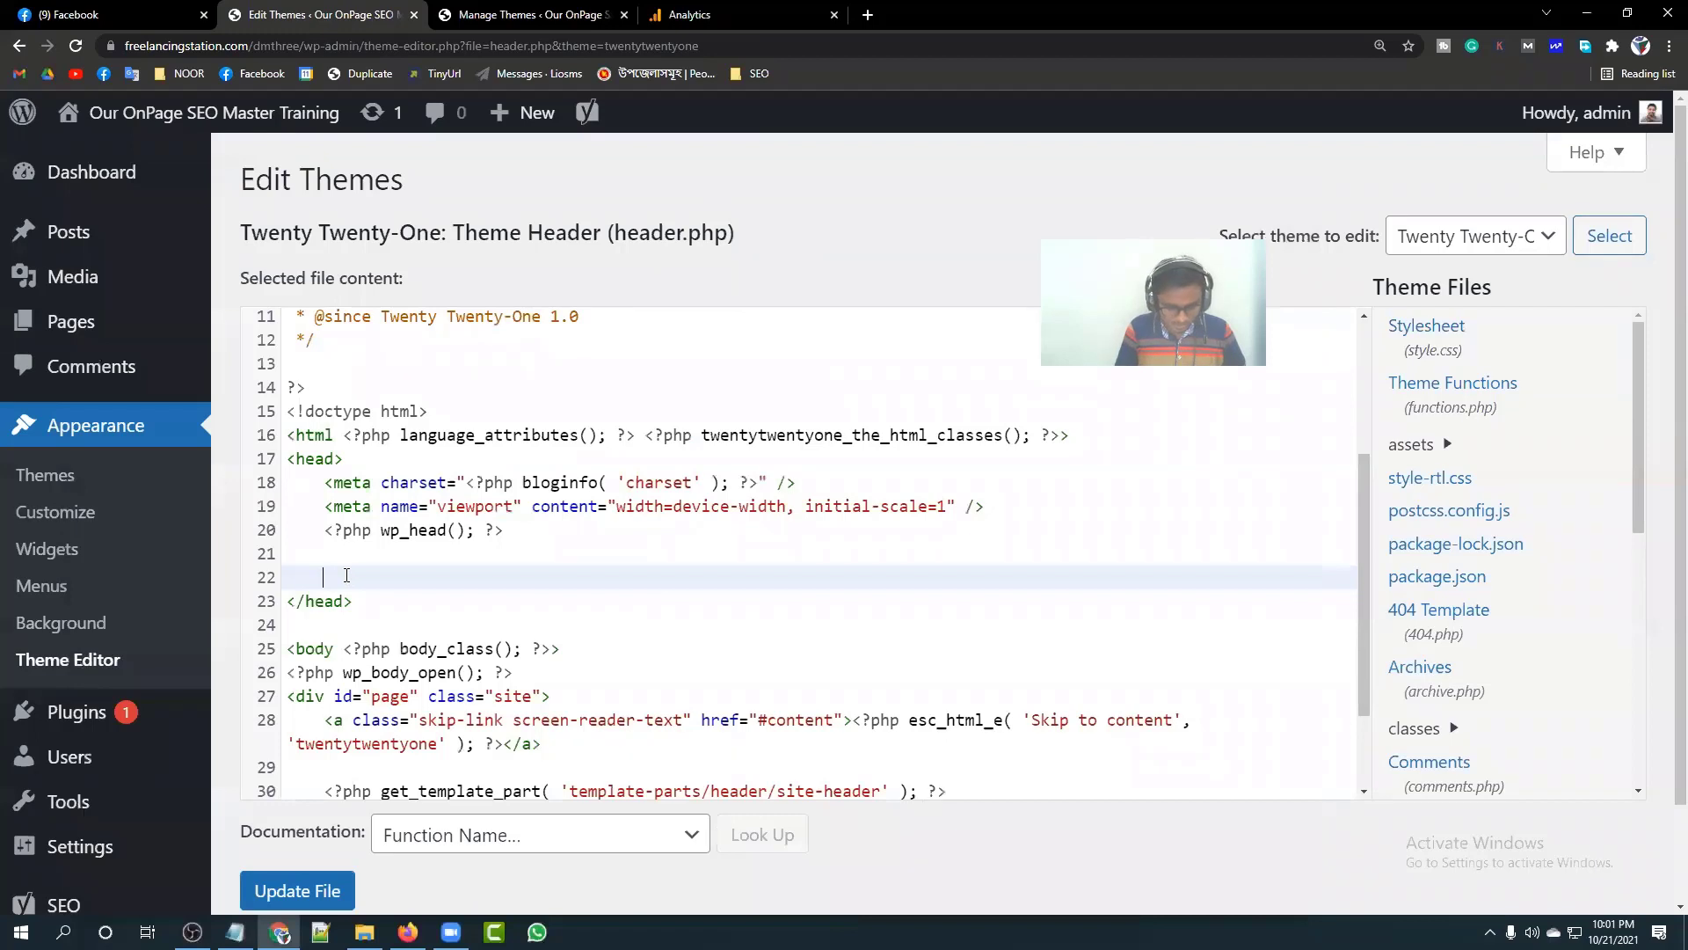
key("ctrl+v")
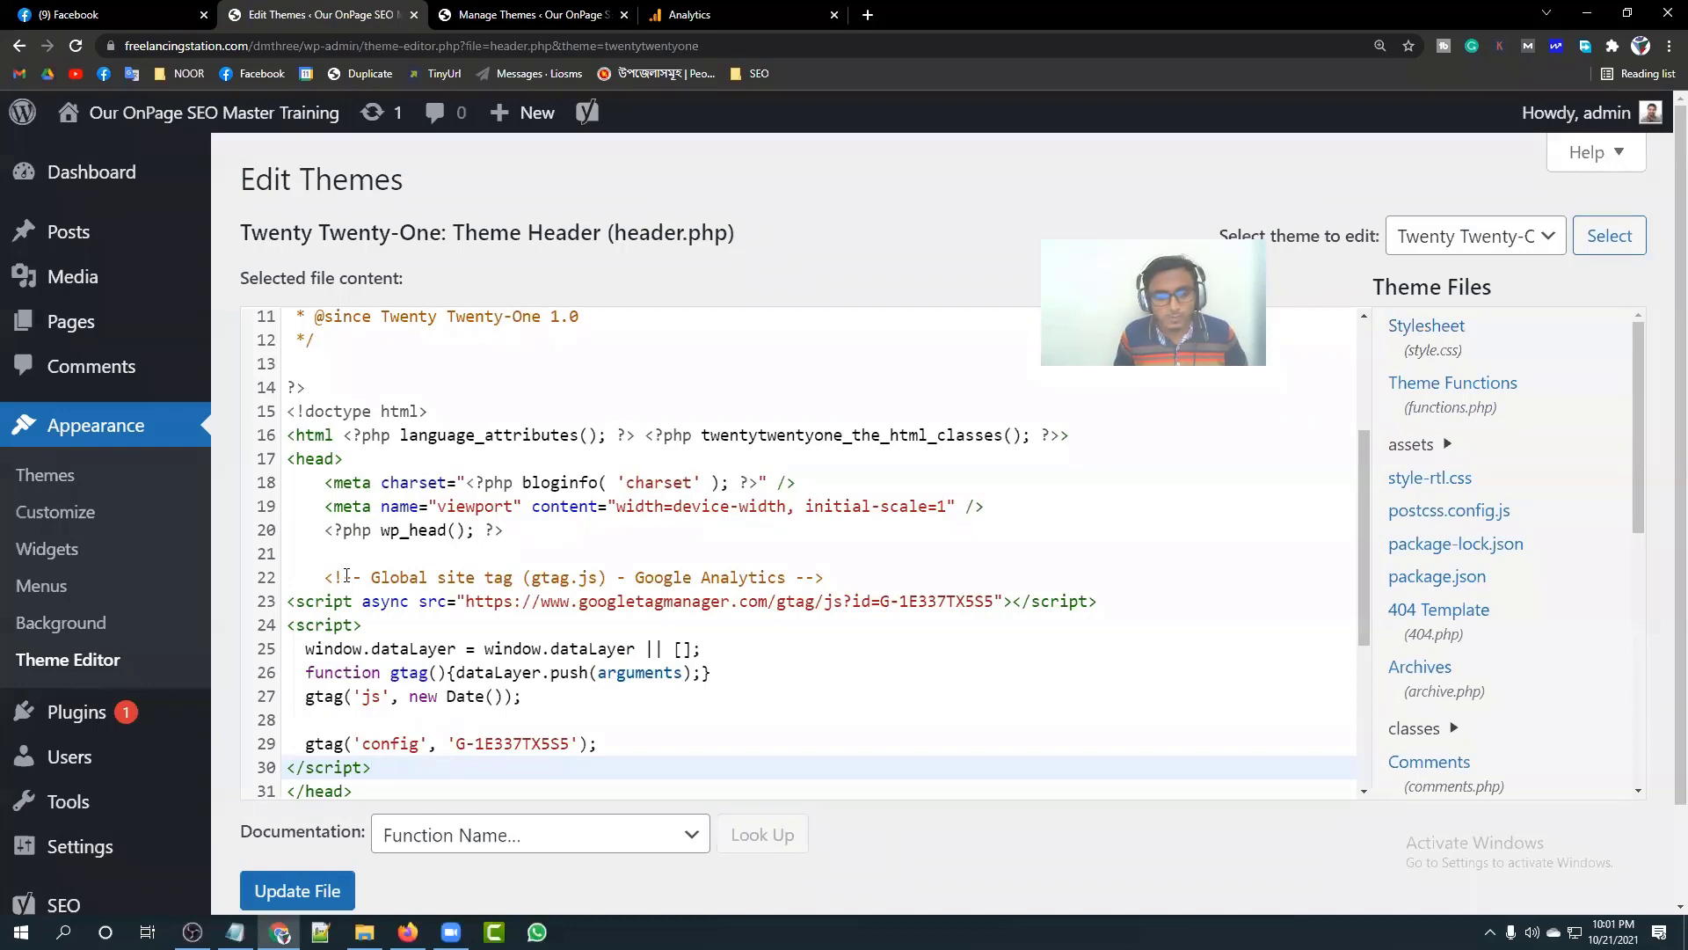
key("ctrl+minus")
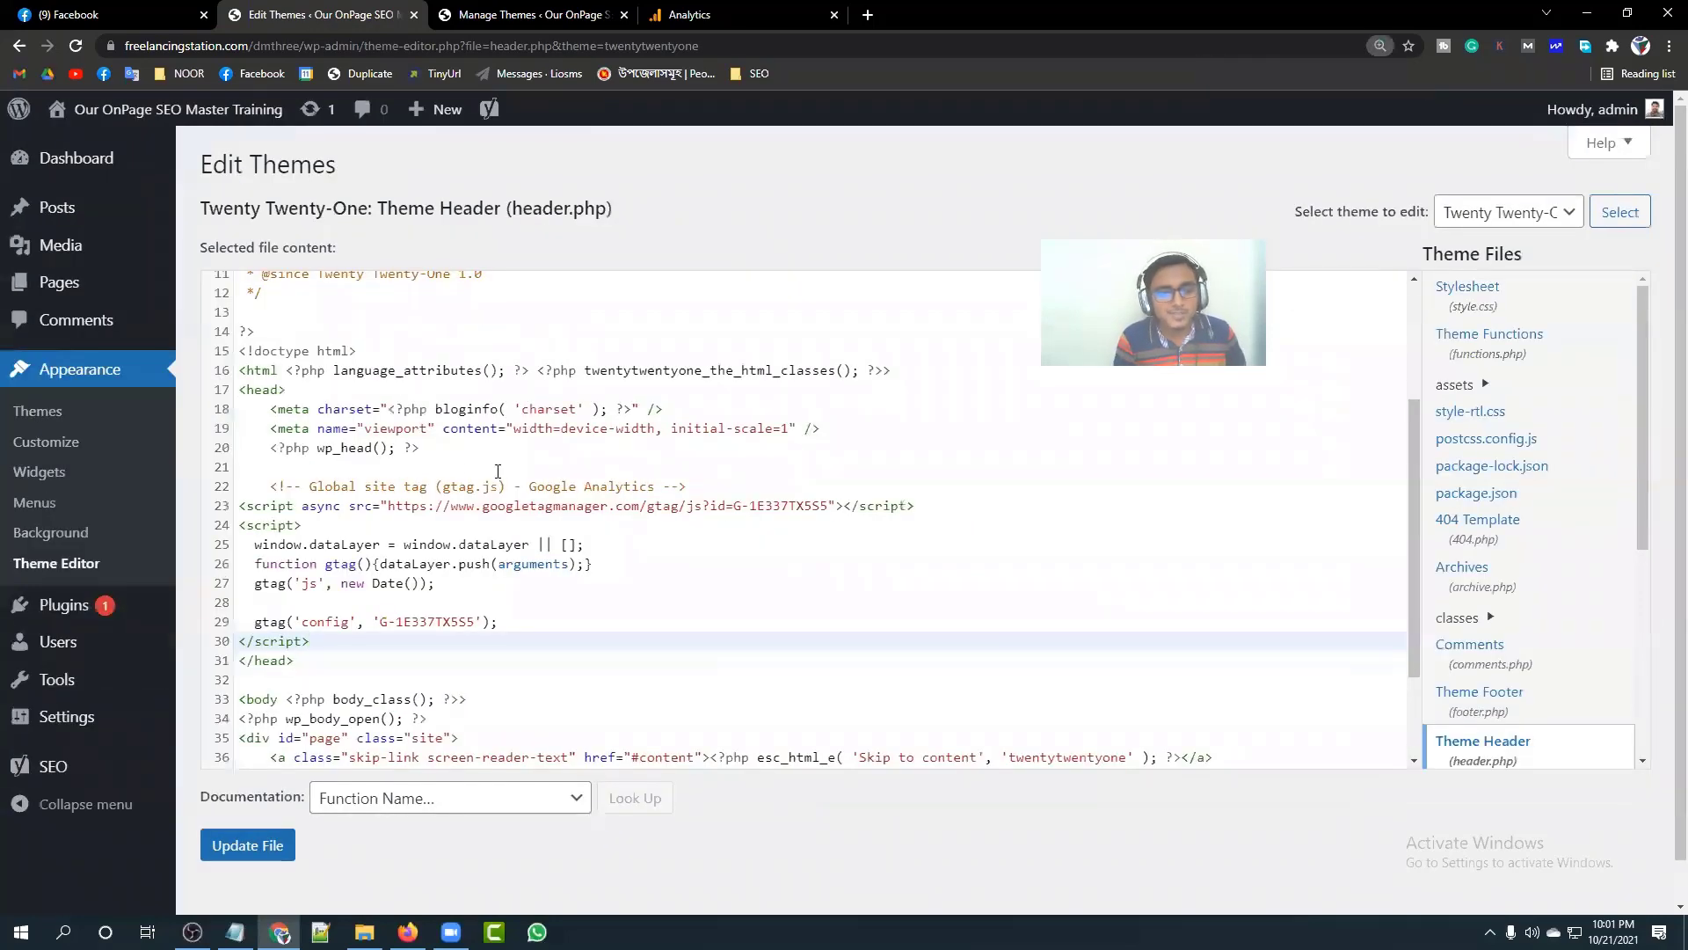
left_click(240, 849)
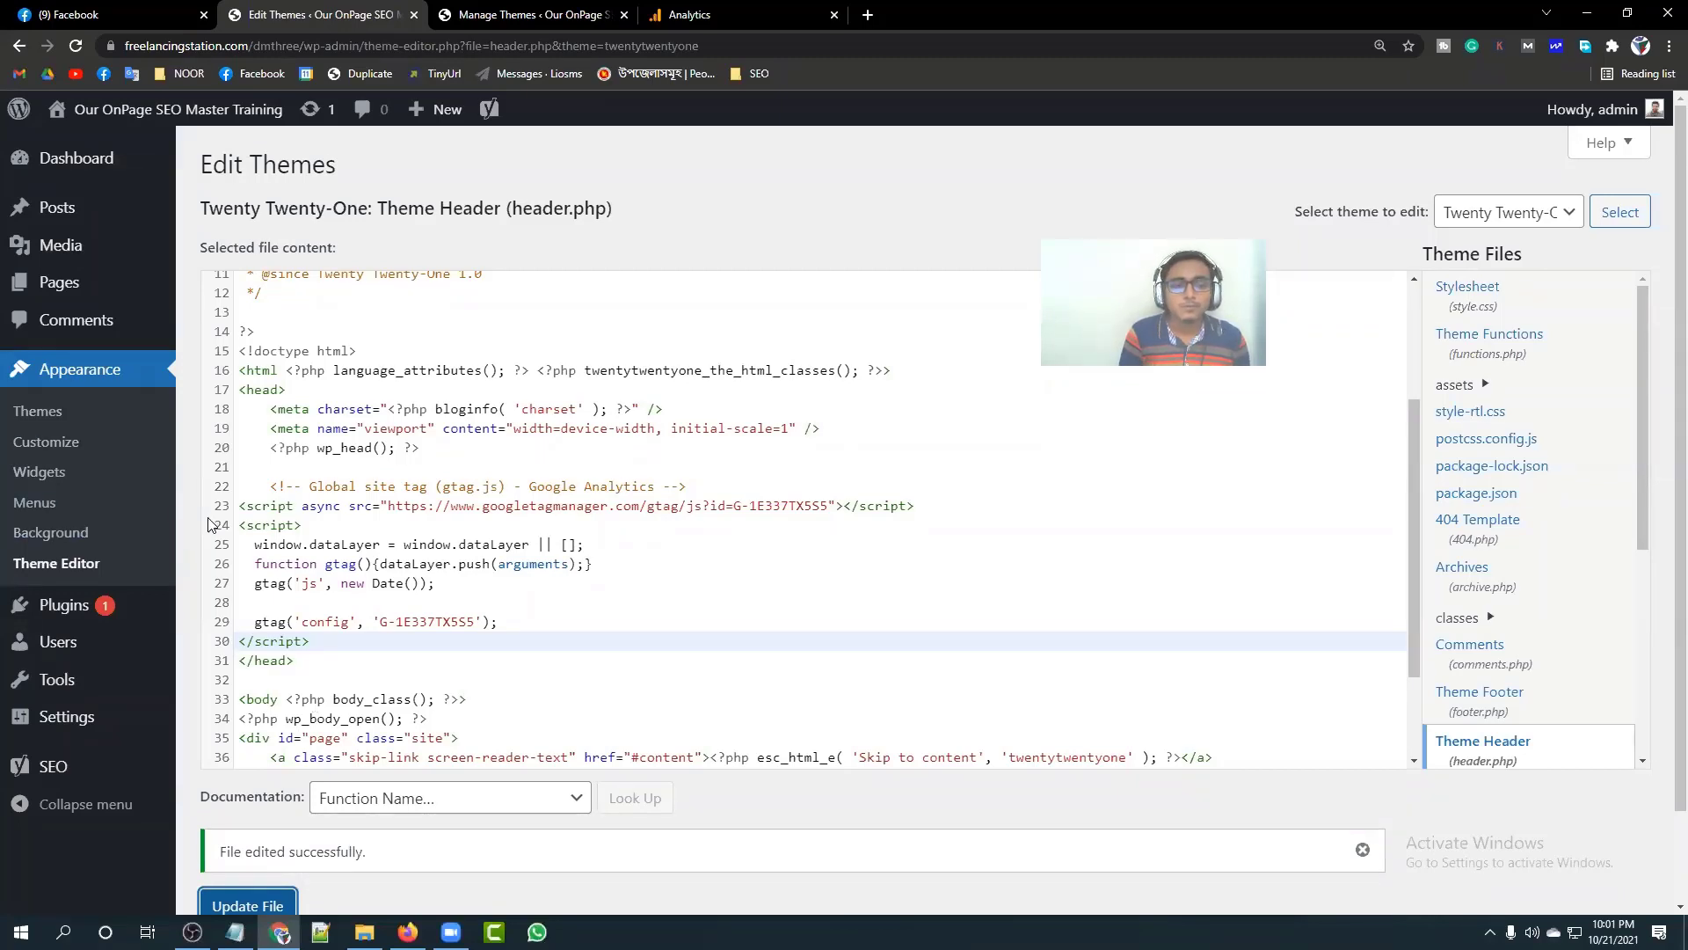
Step: Return to the WordPress dashboard at 100% zoom and open the Our OnPage SEO Master Training site in a new browser tab
left_click(71, 161)
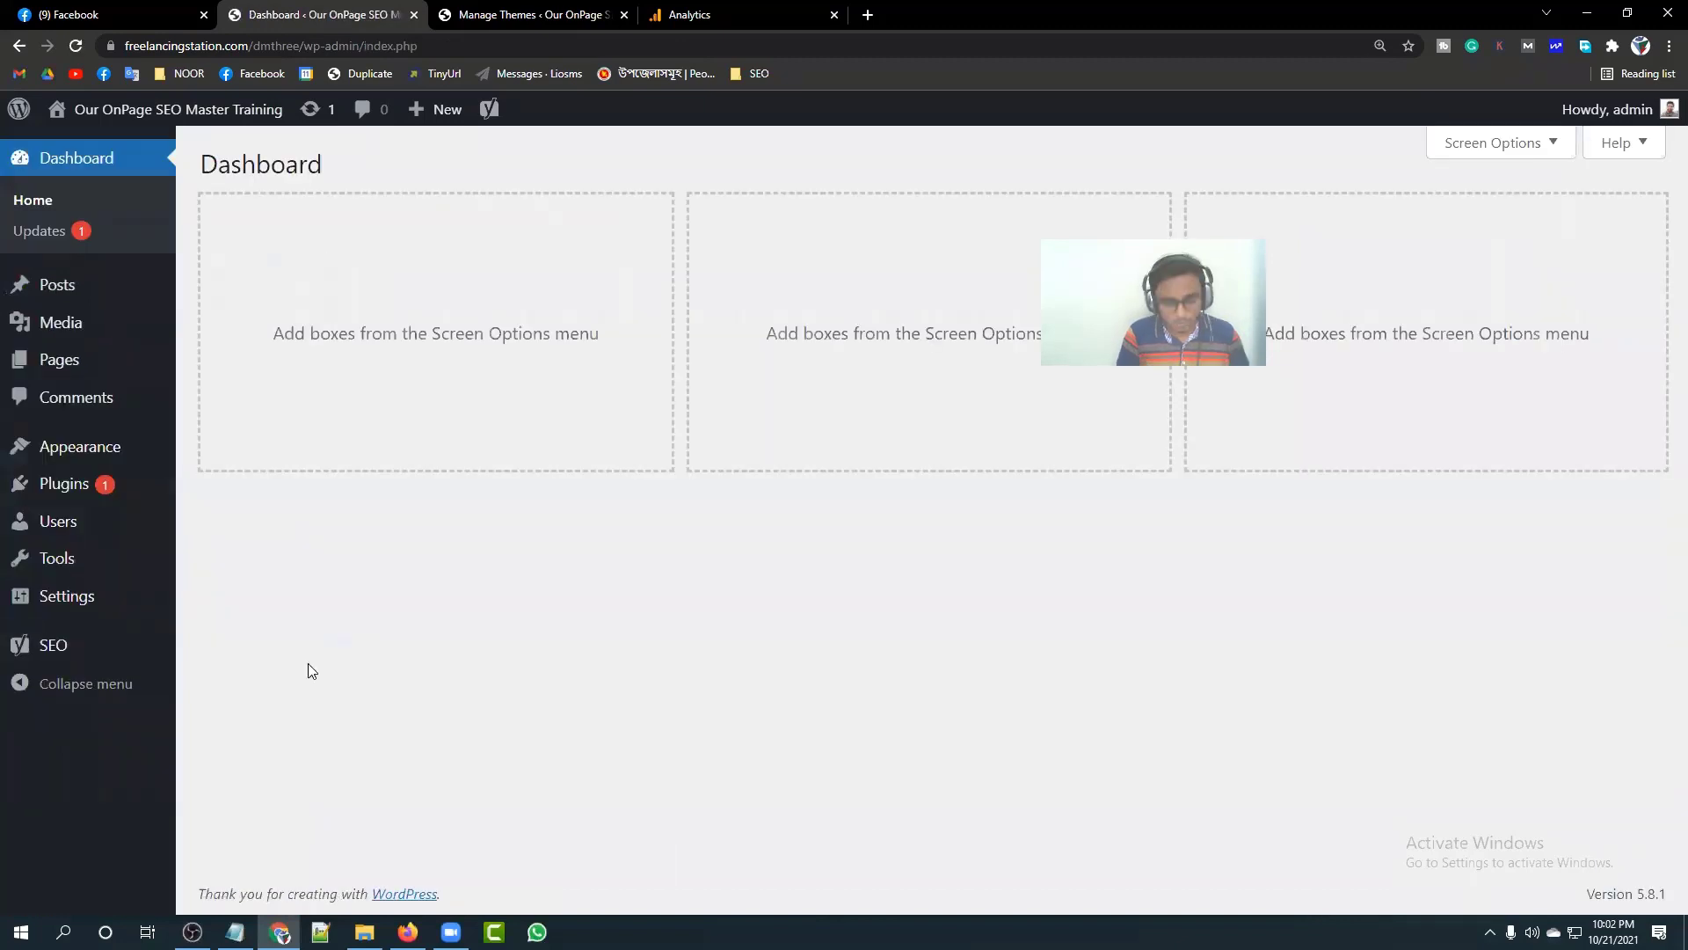
key("ctrl+minus")
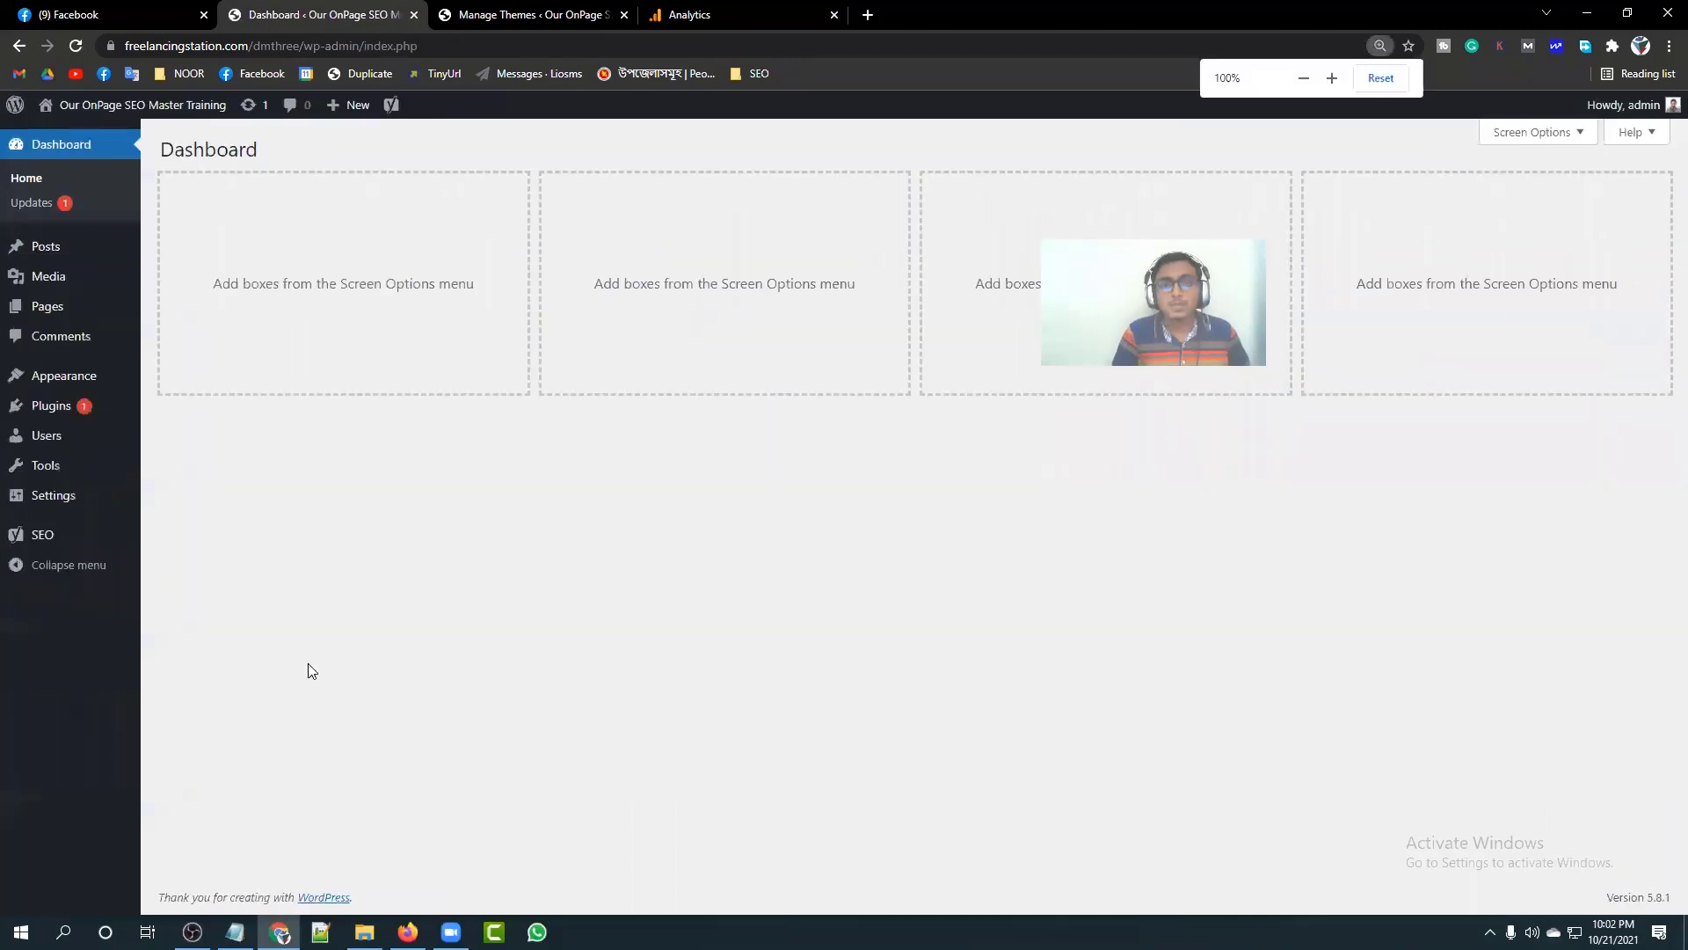
left_click(493, 15)
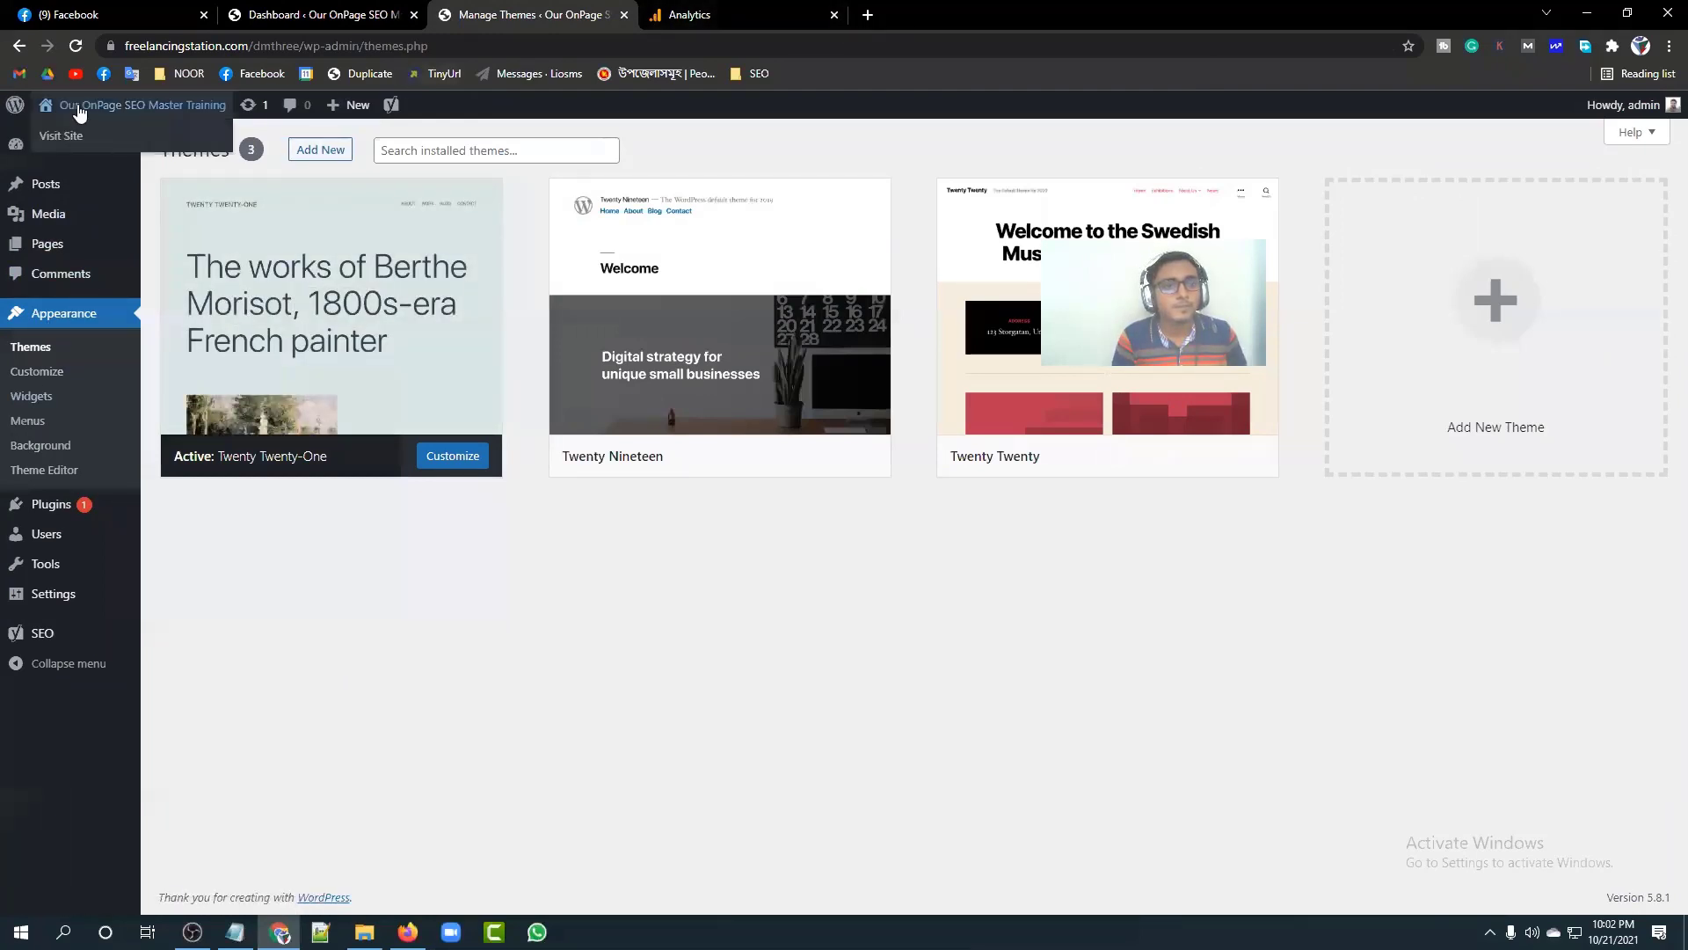
right_click(80, 108)
left_click(126, 118)
left_click(735, 15)
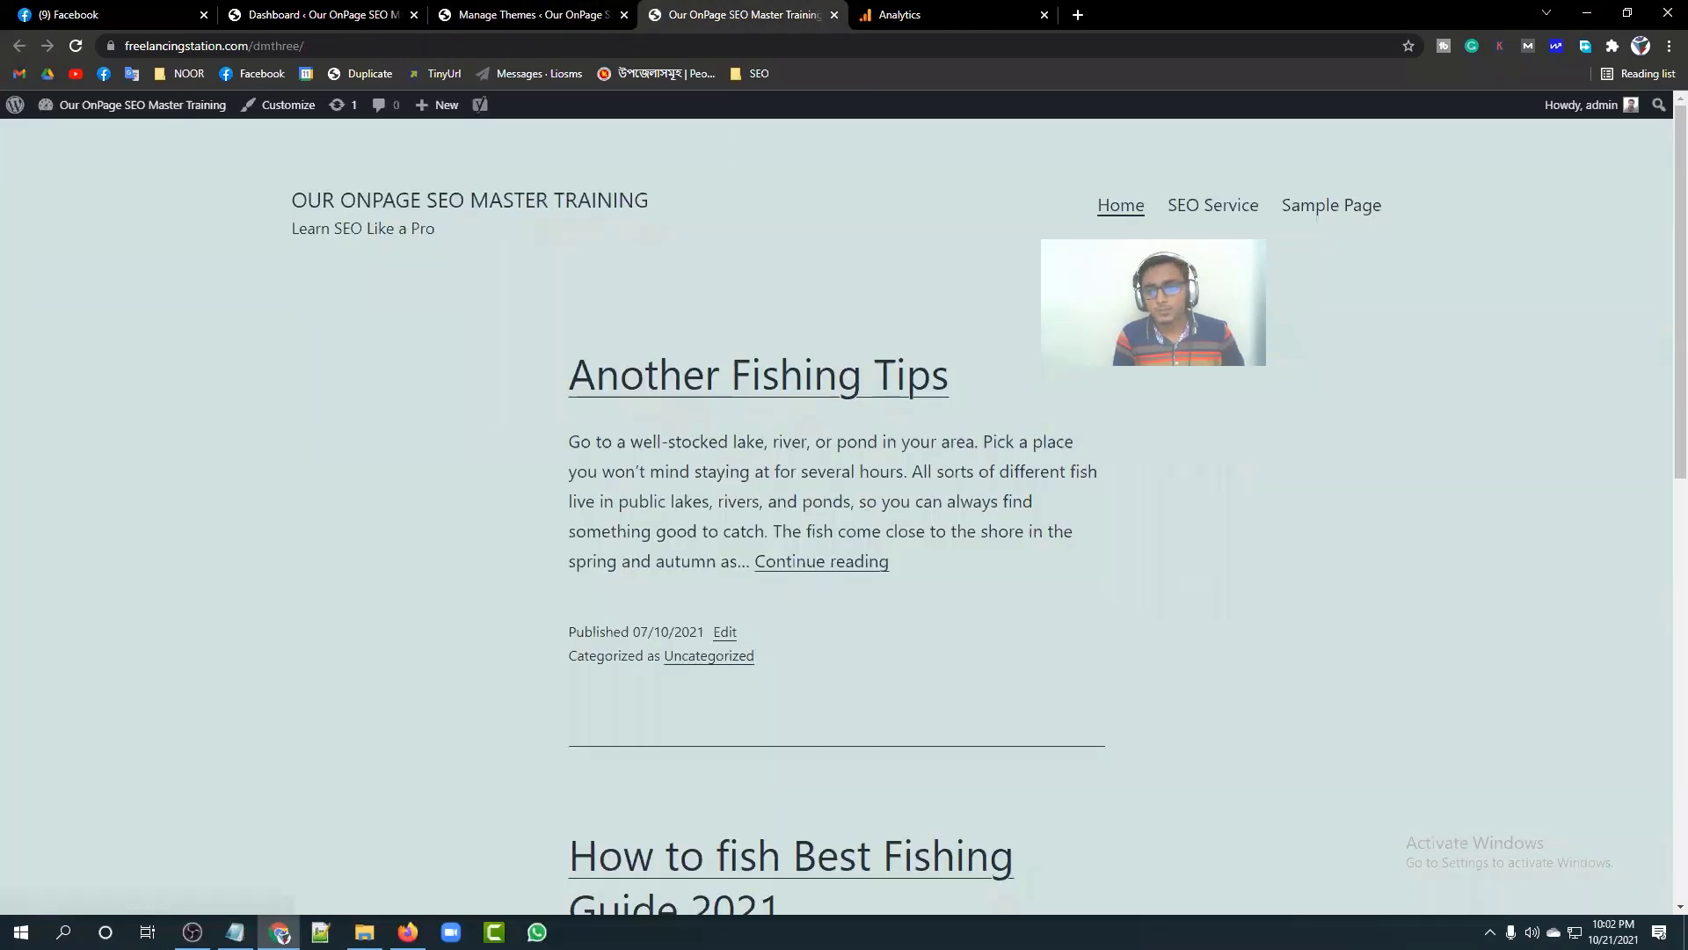
Step: Look through the posts on the site's home page and close the page
scroll(793, 565, "down", 10)
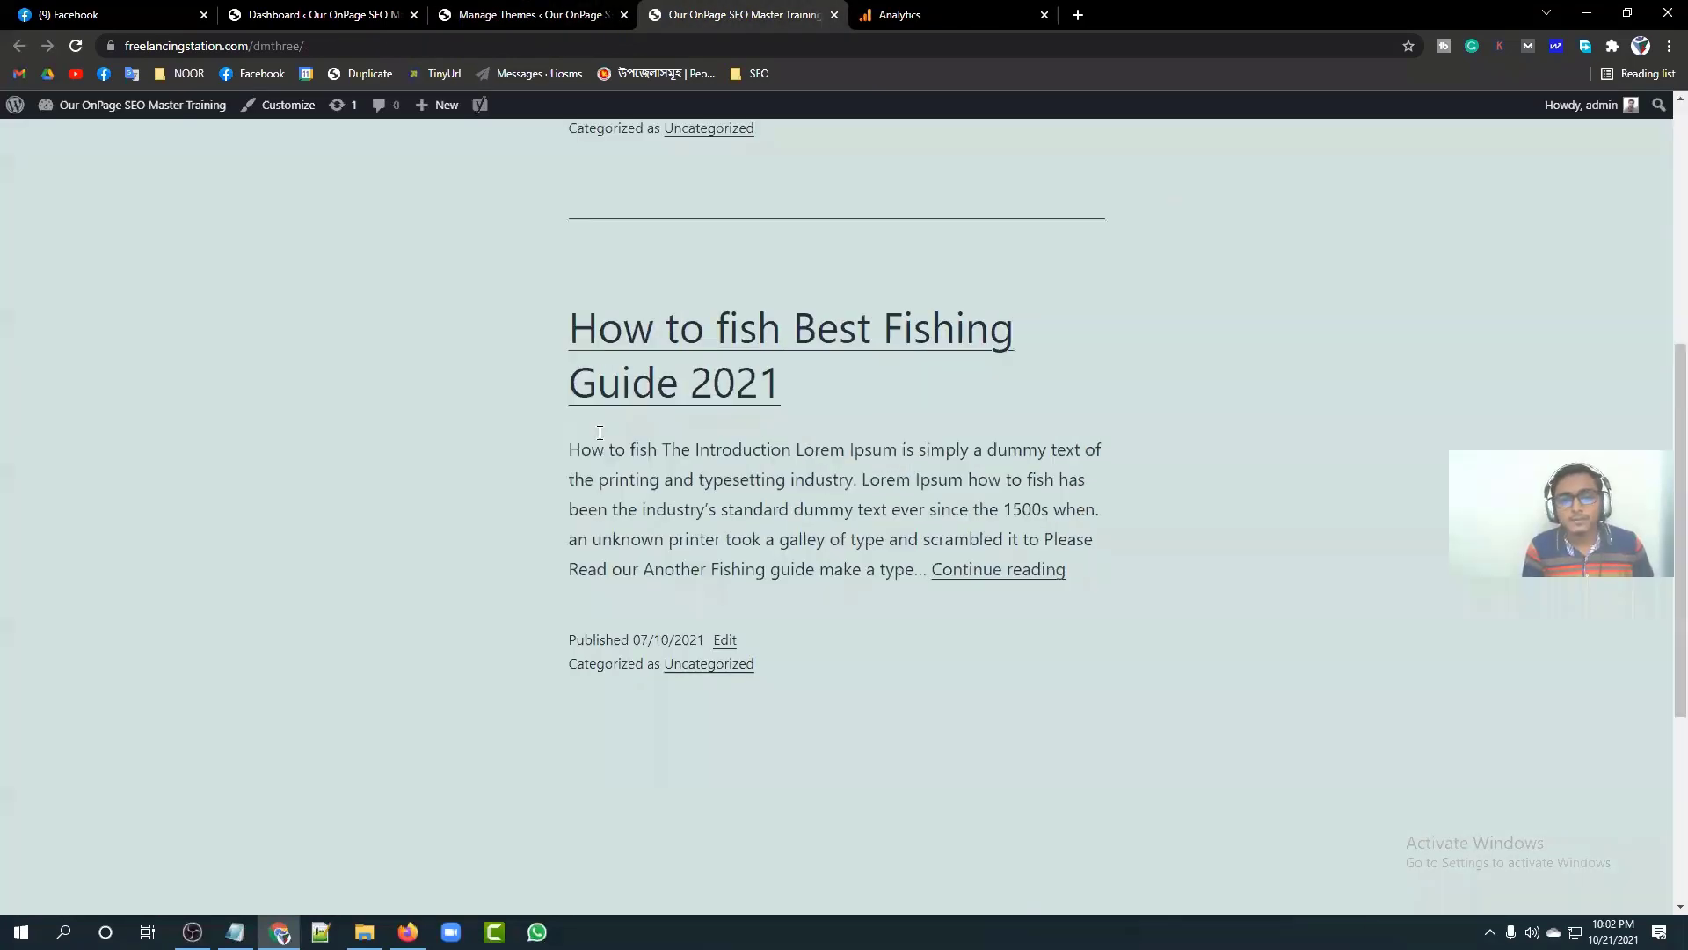
scroll(719, 575, "up", 10)
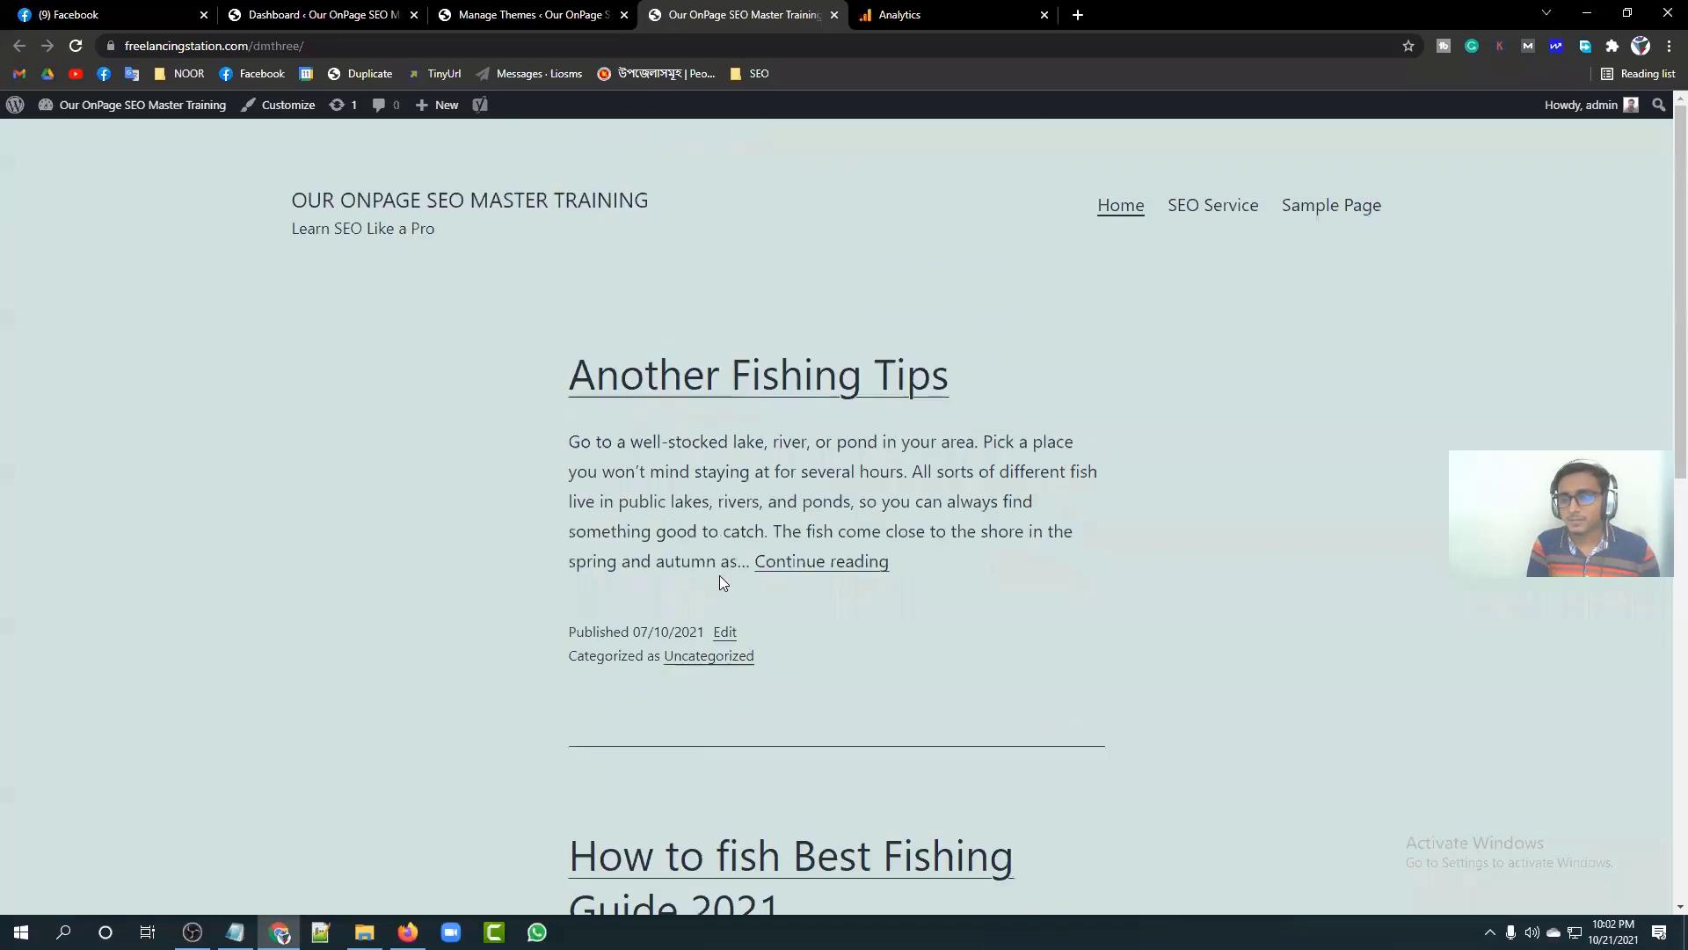
scroll(717, 575, "down", 1)
scroll(718, 575, "up", 1)
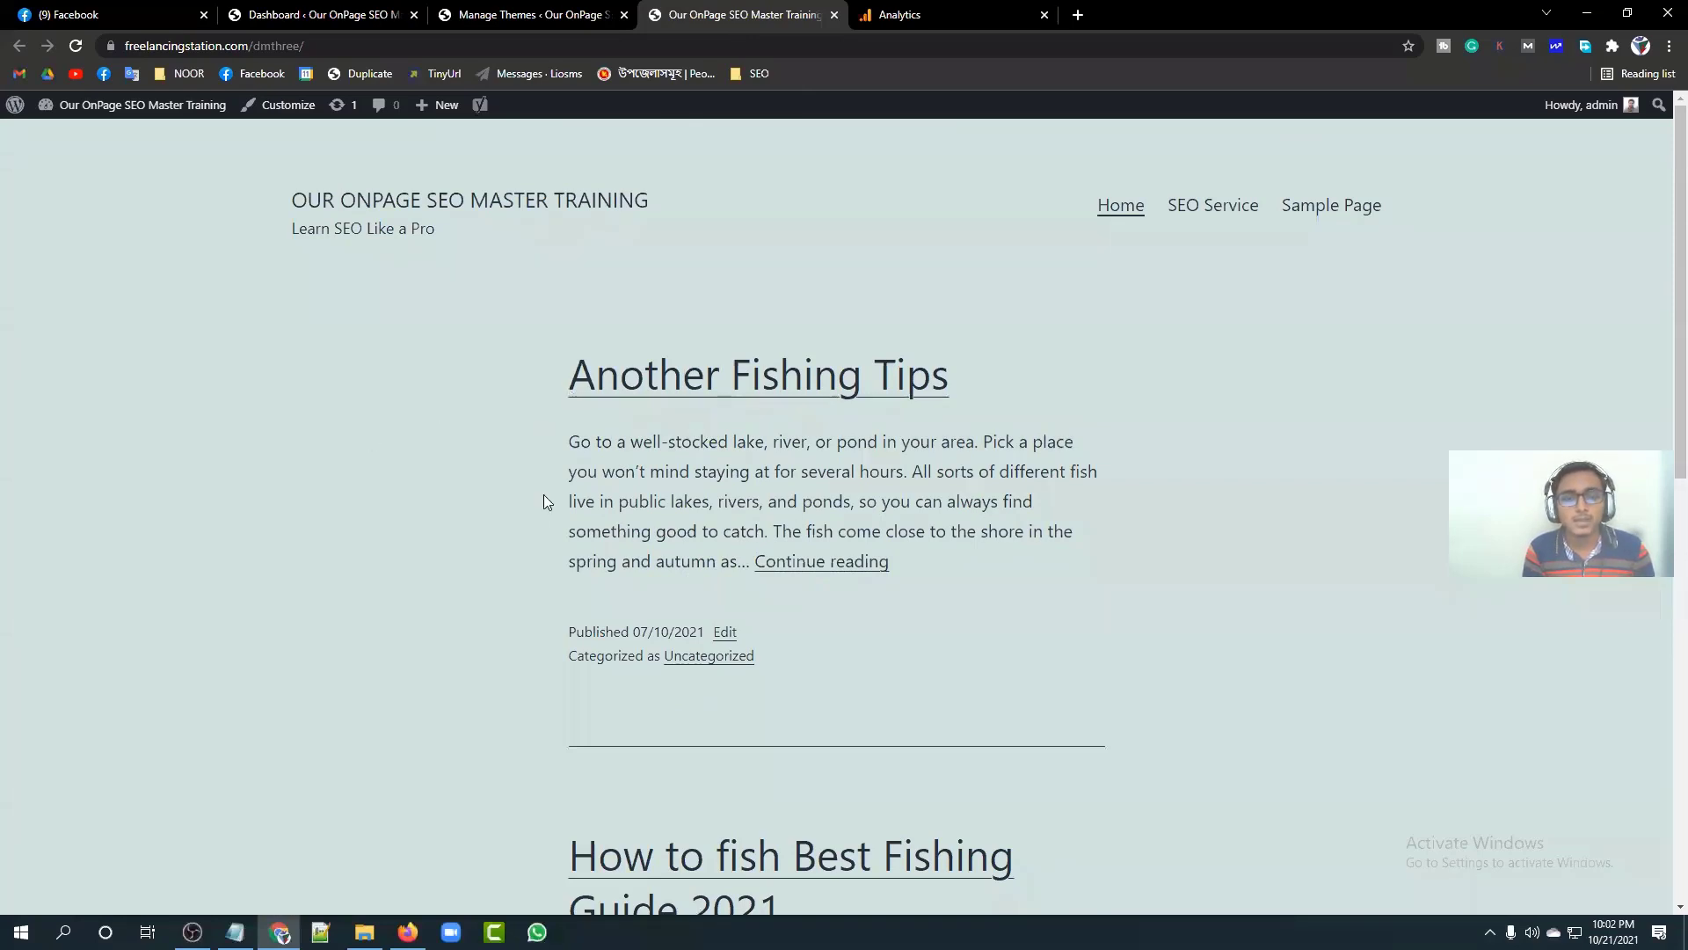
left_click(834, 14)
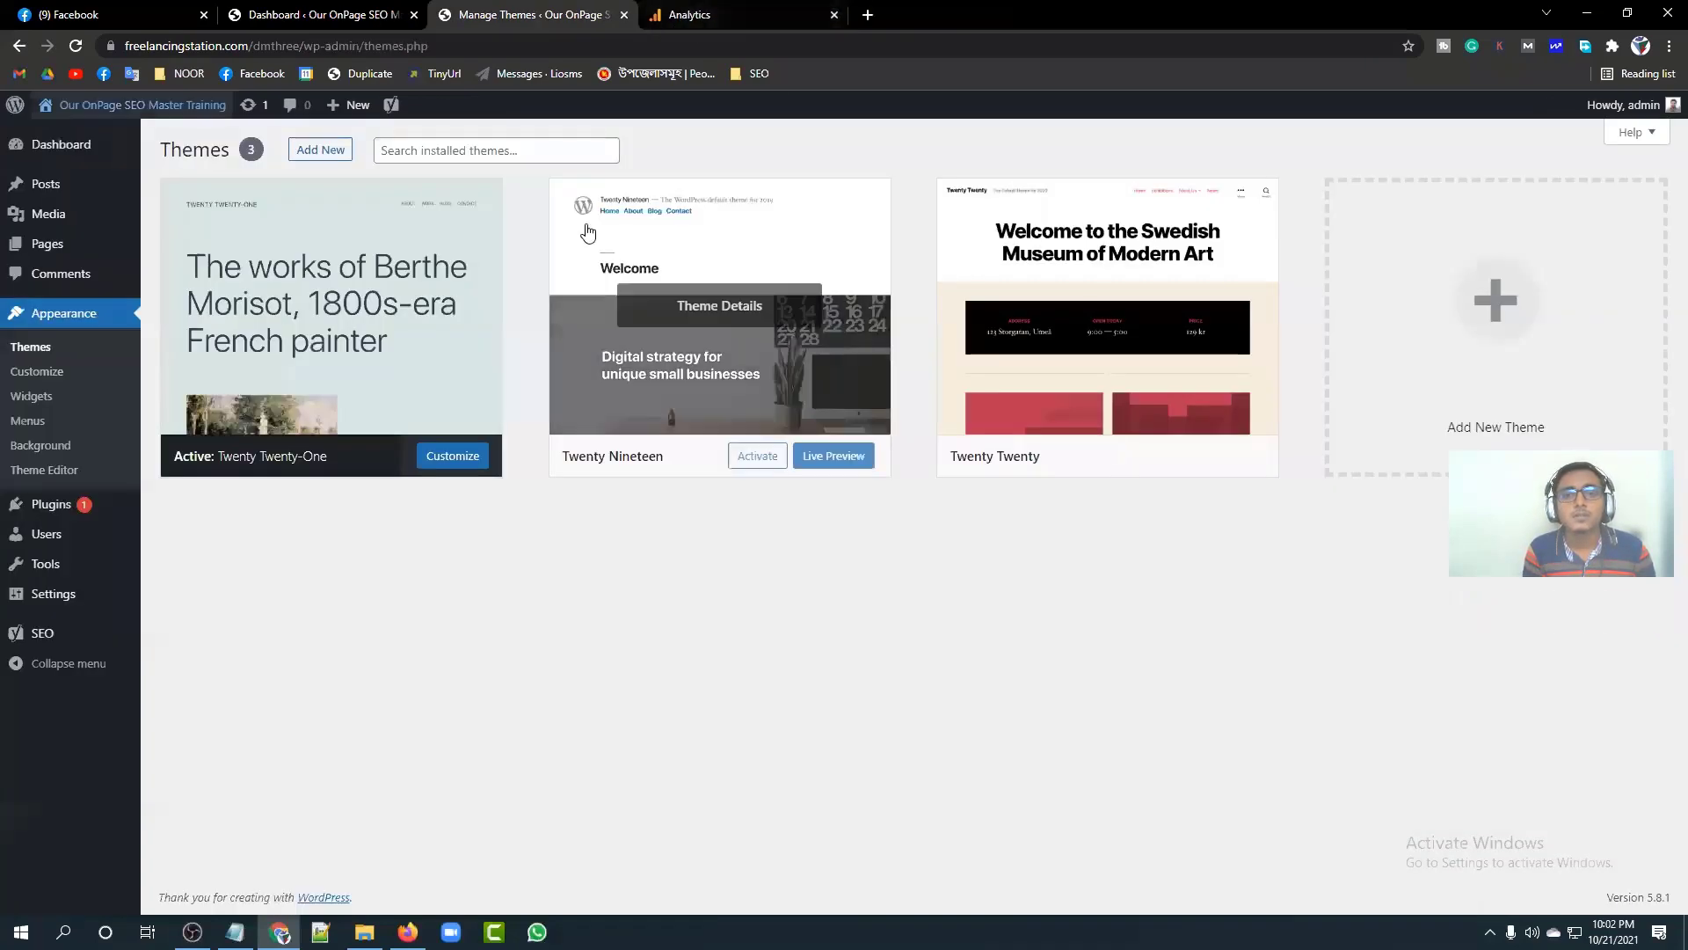
Step: Switch to Google Analytics, view the web stream's More Tagging Settings, and return to the Data Streams list
left_click(751, 20)
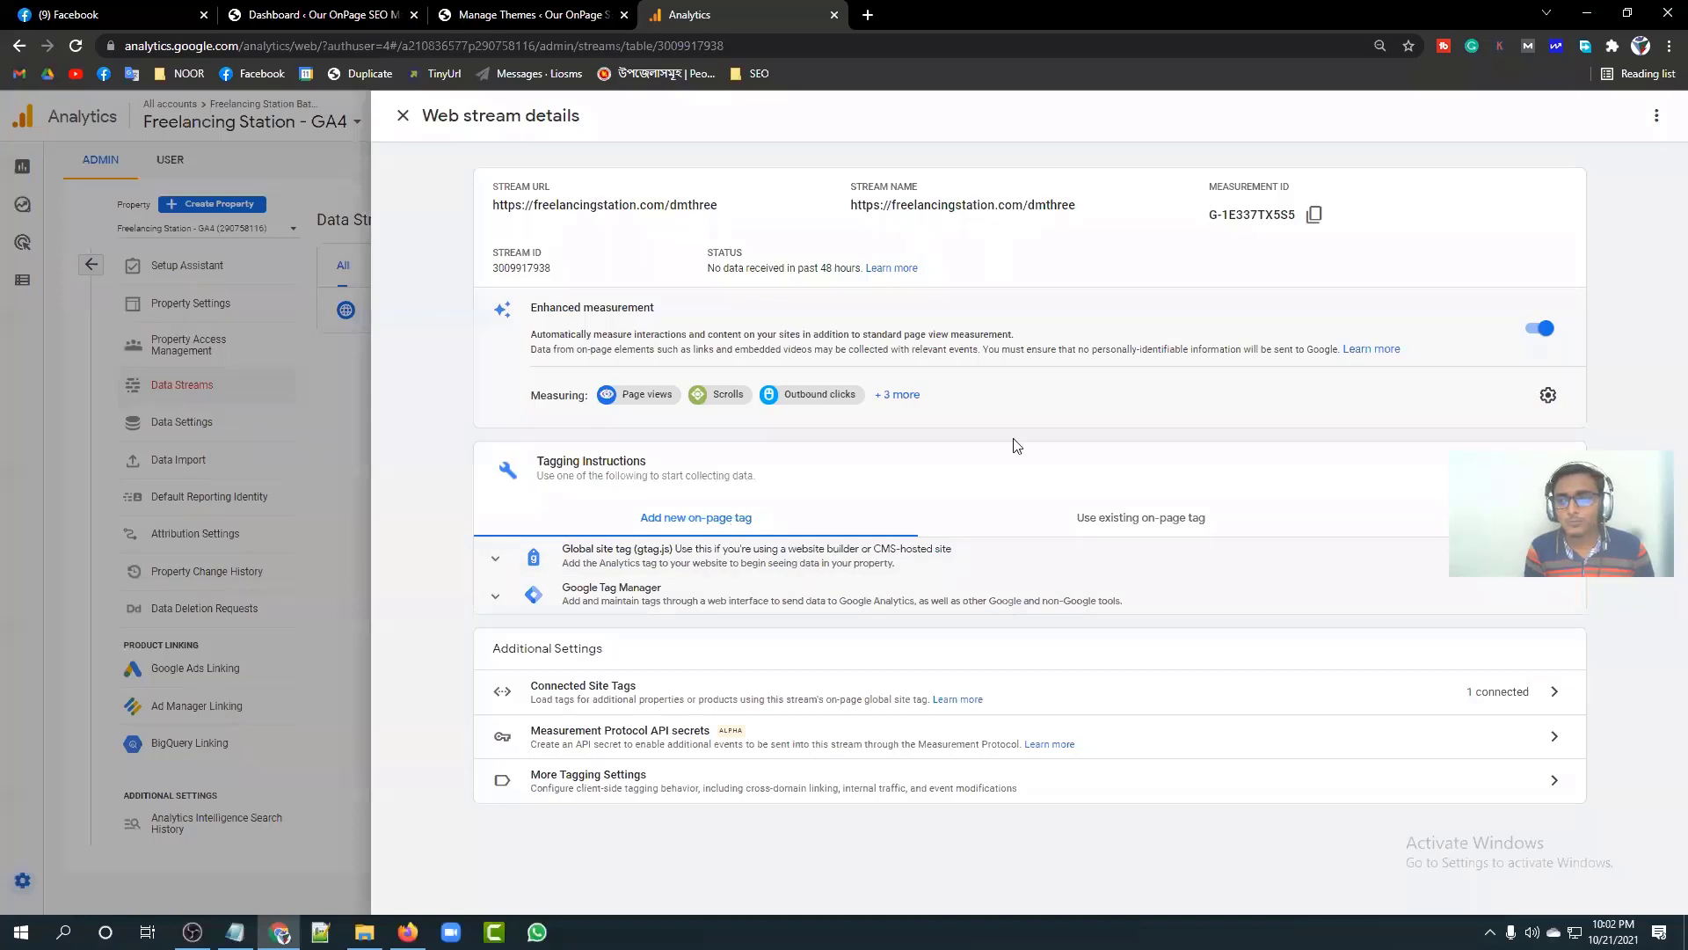
left_click(1656, 116)
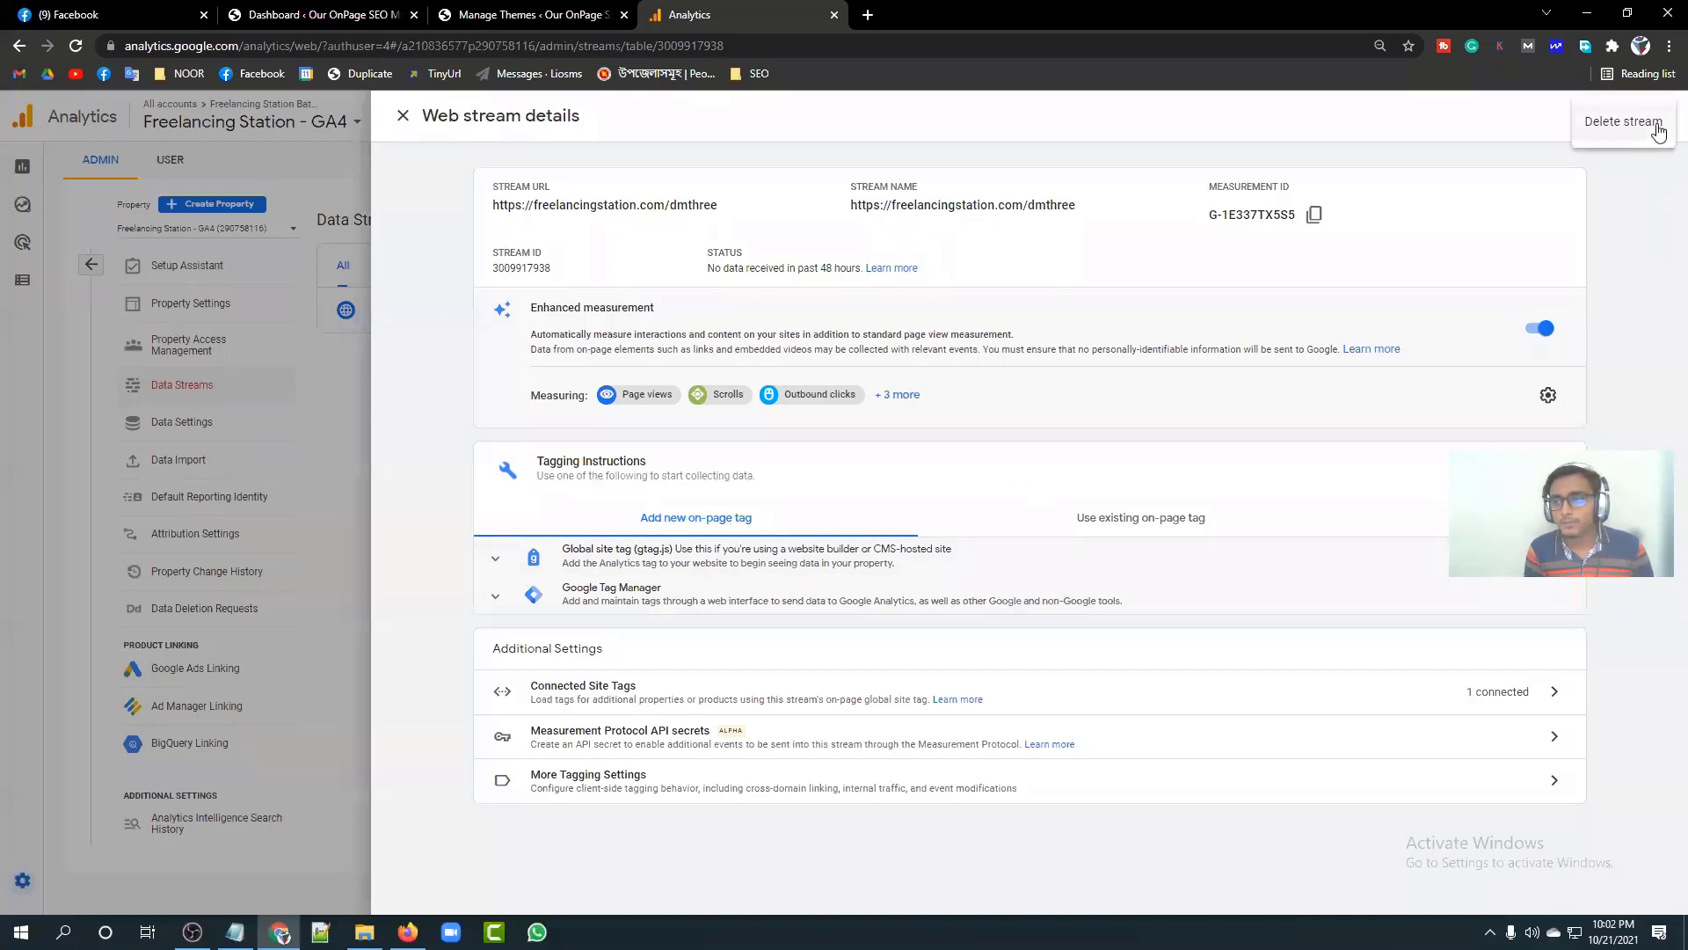
left_click(1475, 150)
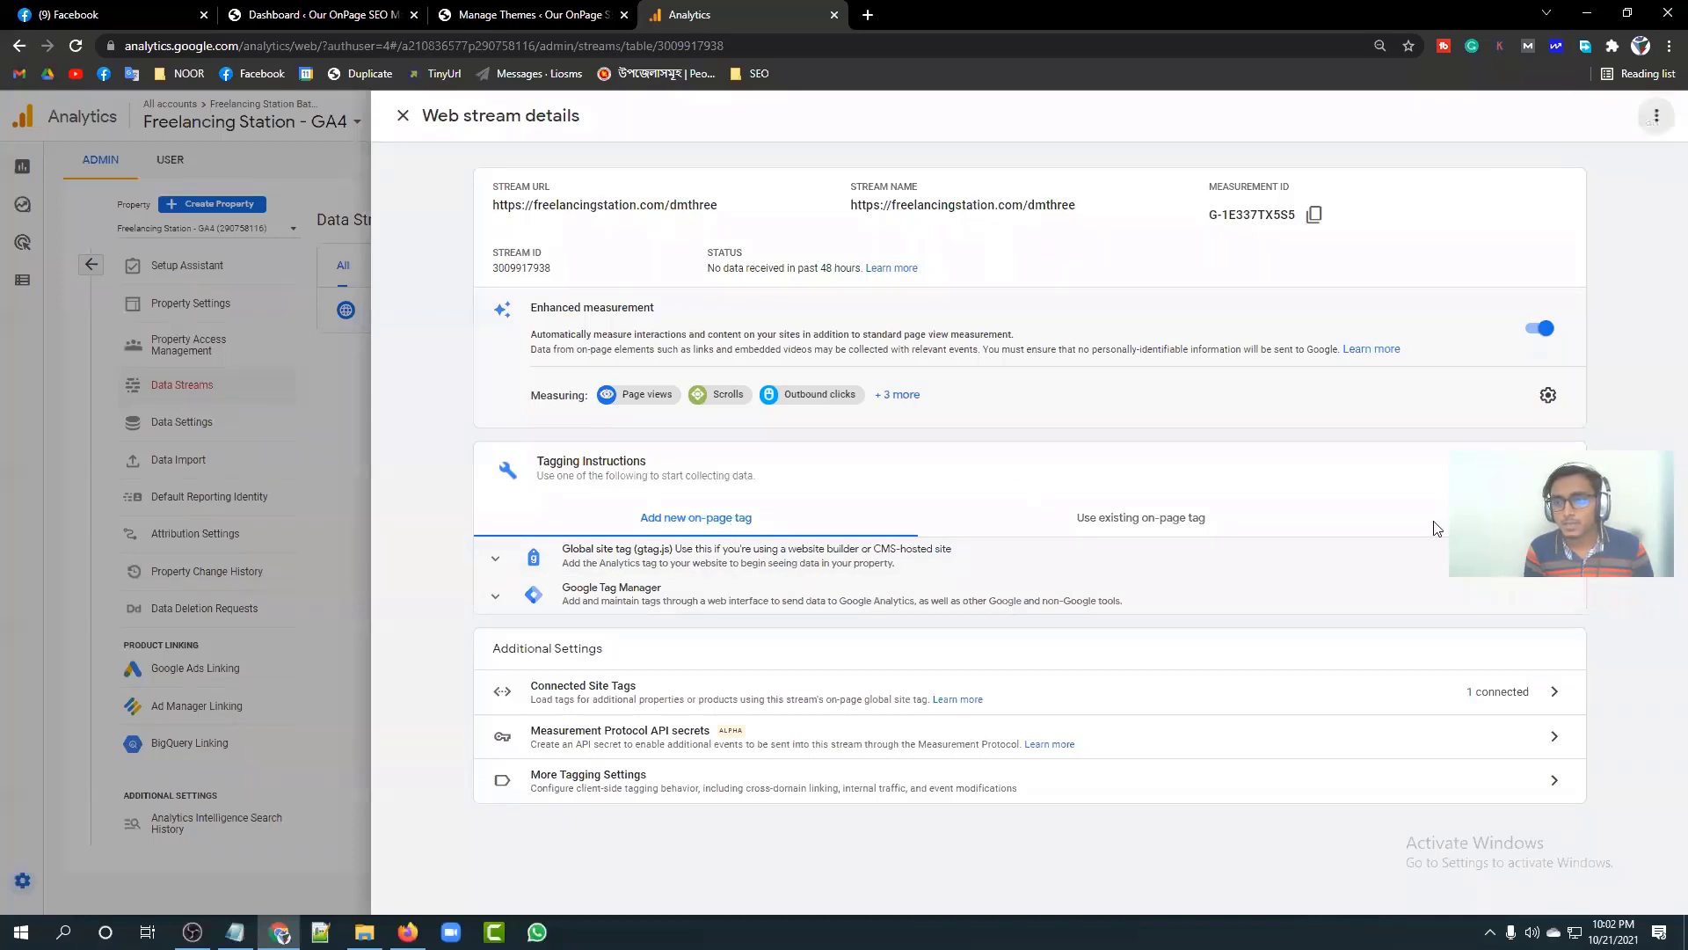
left_click(1500, 783)
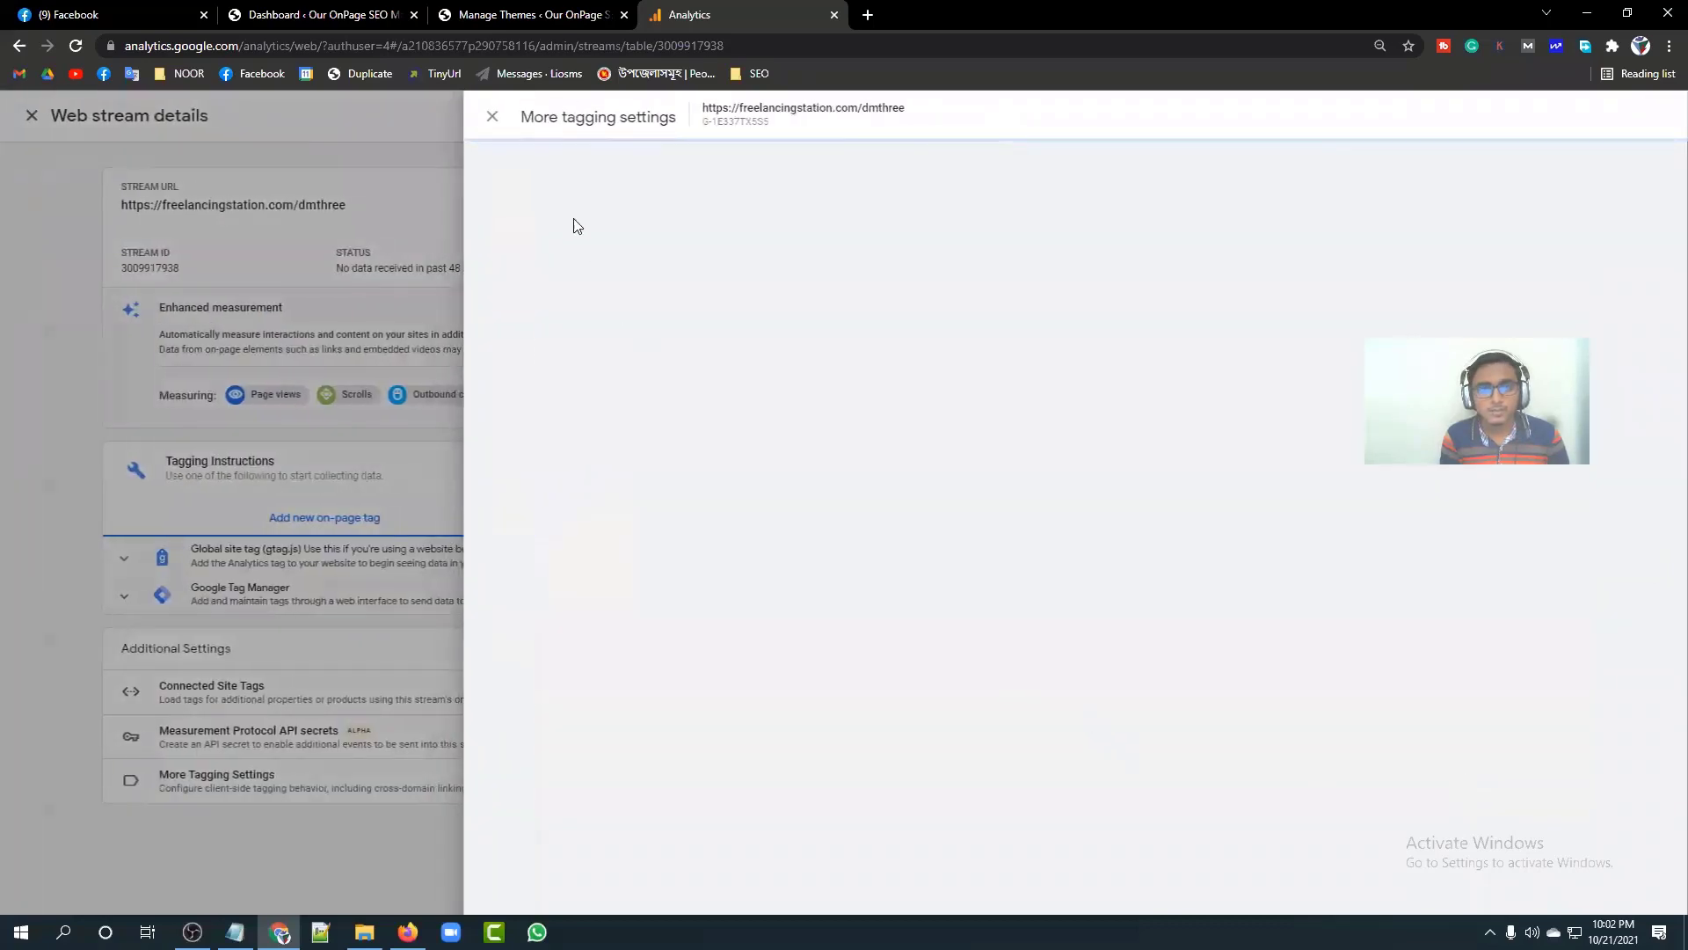
left_click(493, 117)
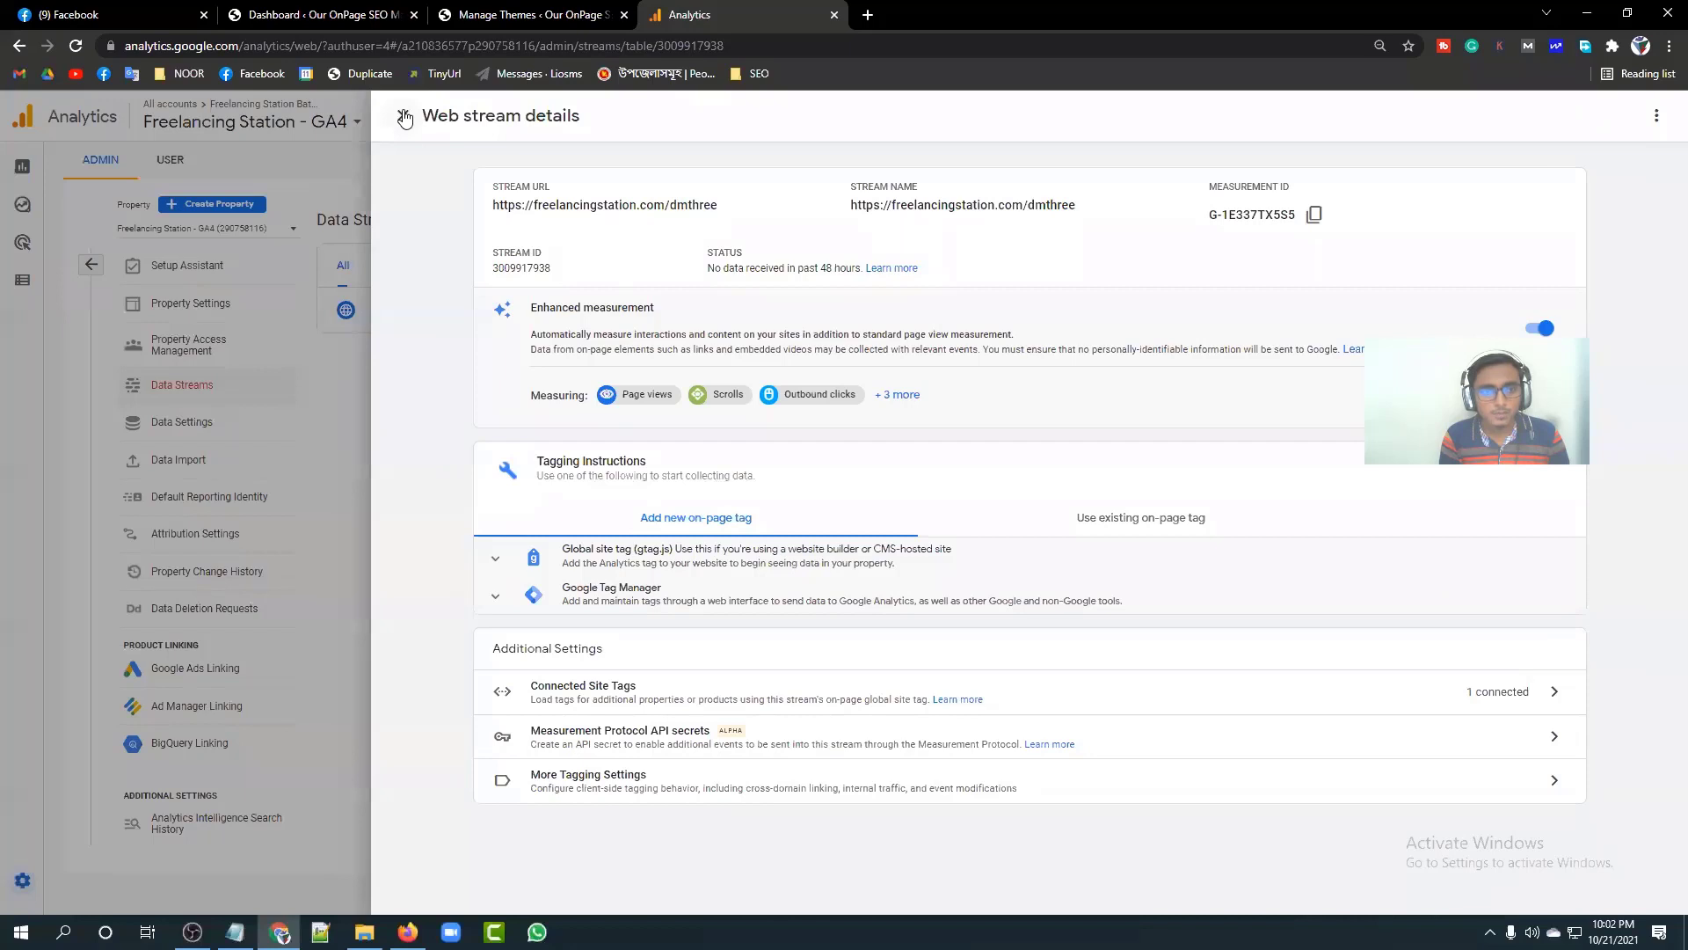
left_click(405, 117)
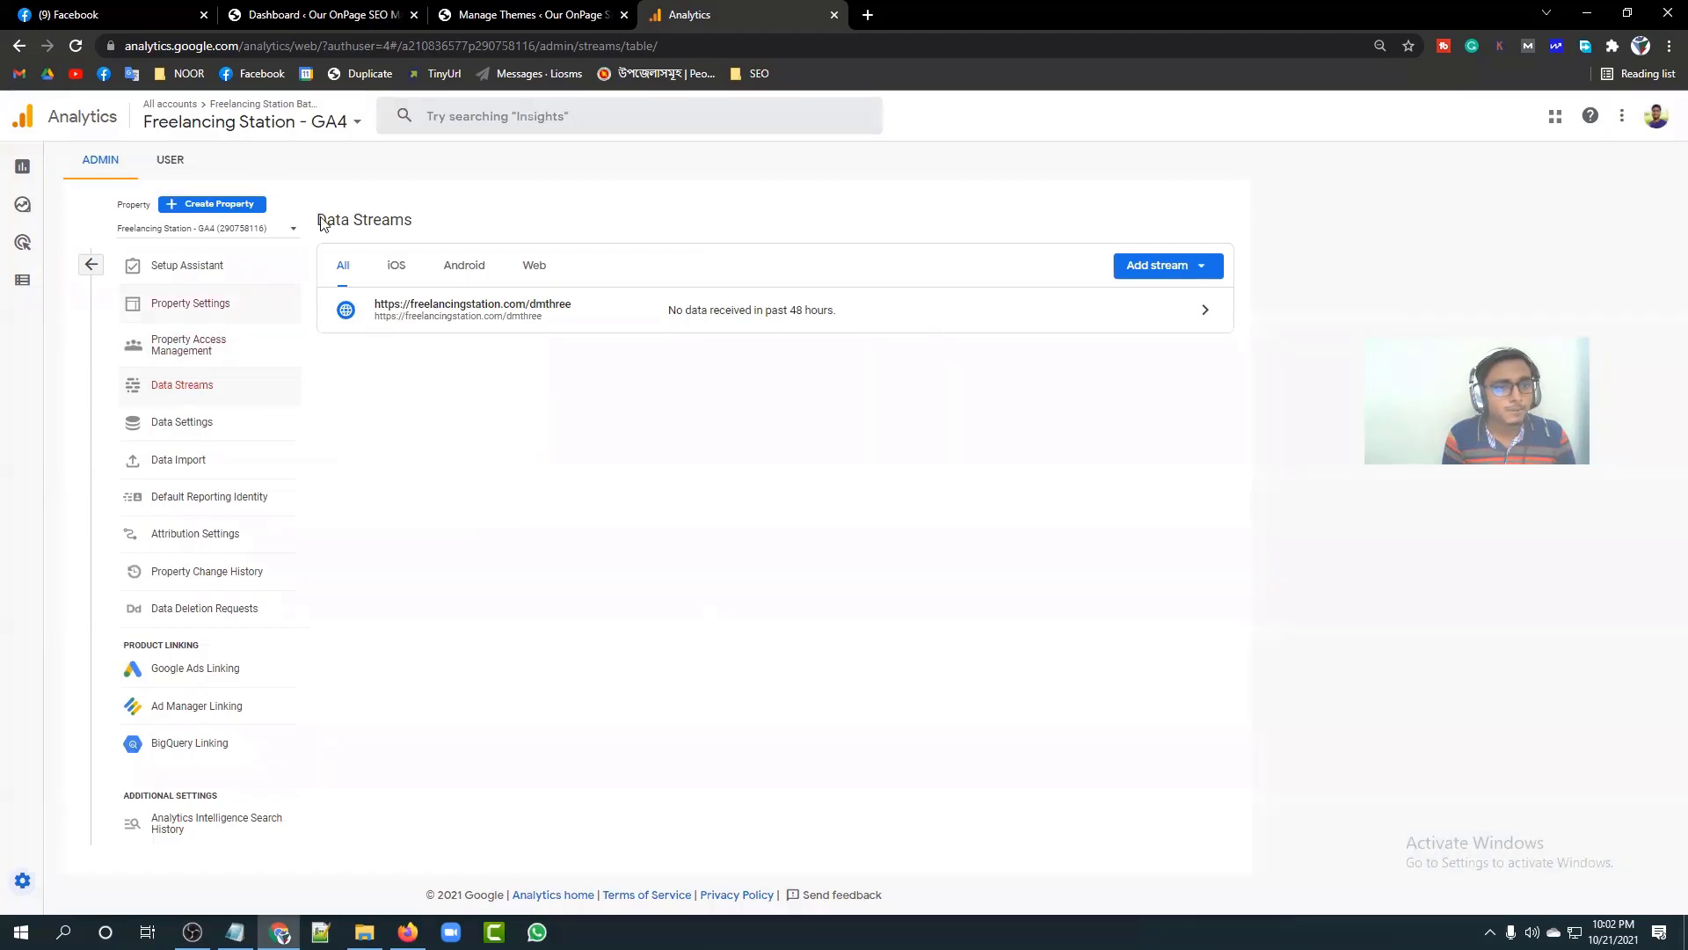
Step: Open the Reports snapshot for the Freelancing Station - GA4 property and enlarge the page view
left_click(306, 123)
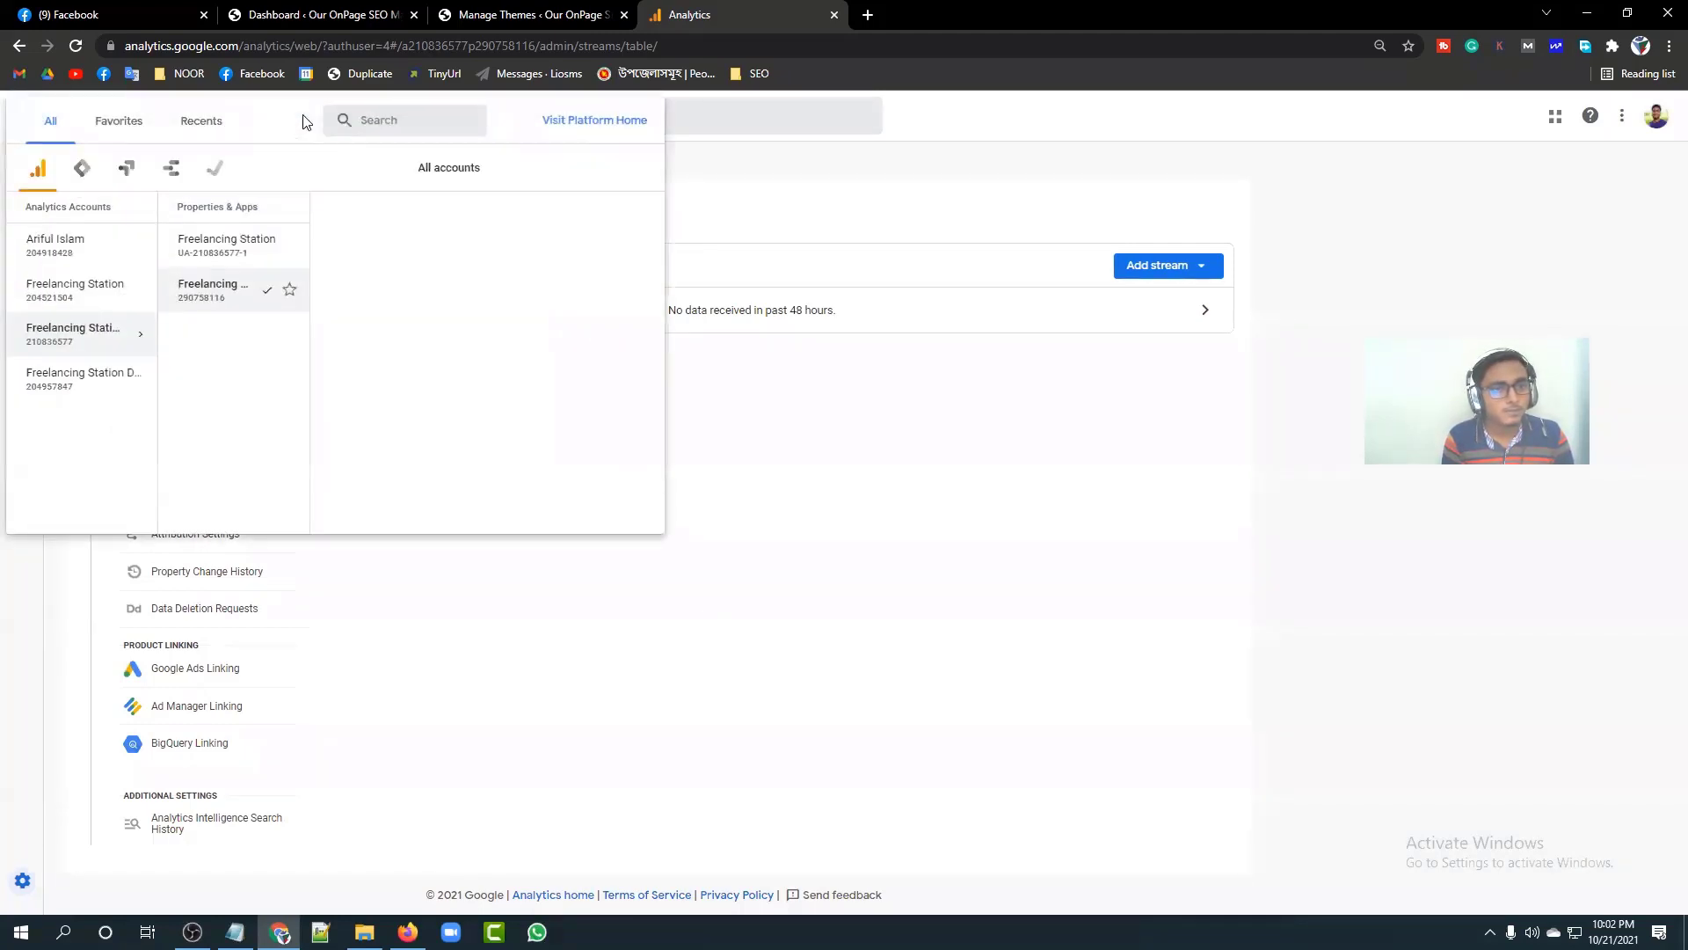
left_click(1011, 119)
mouse_move(65, 170)
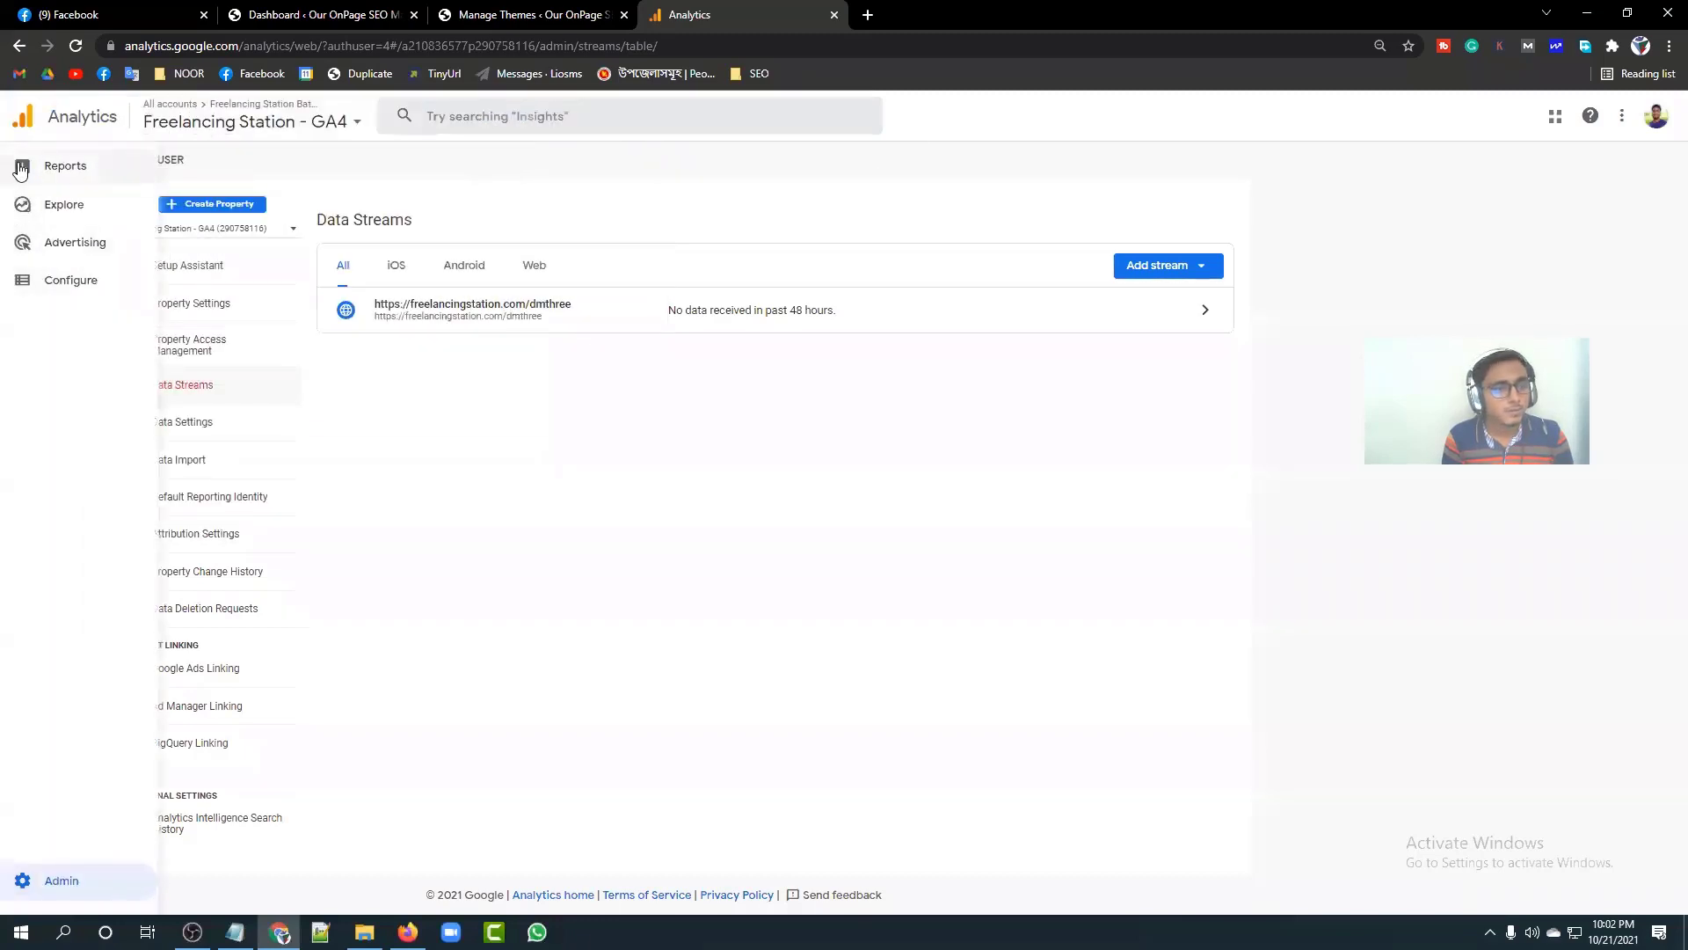
left_click(77, 172)
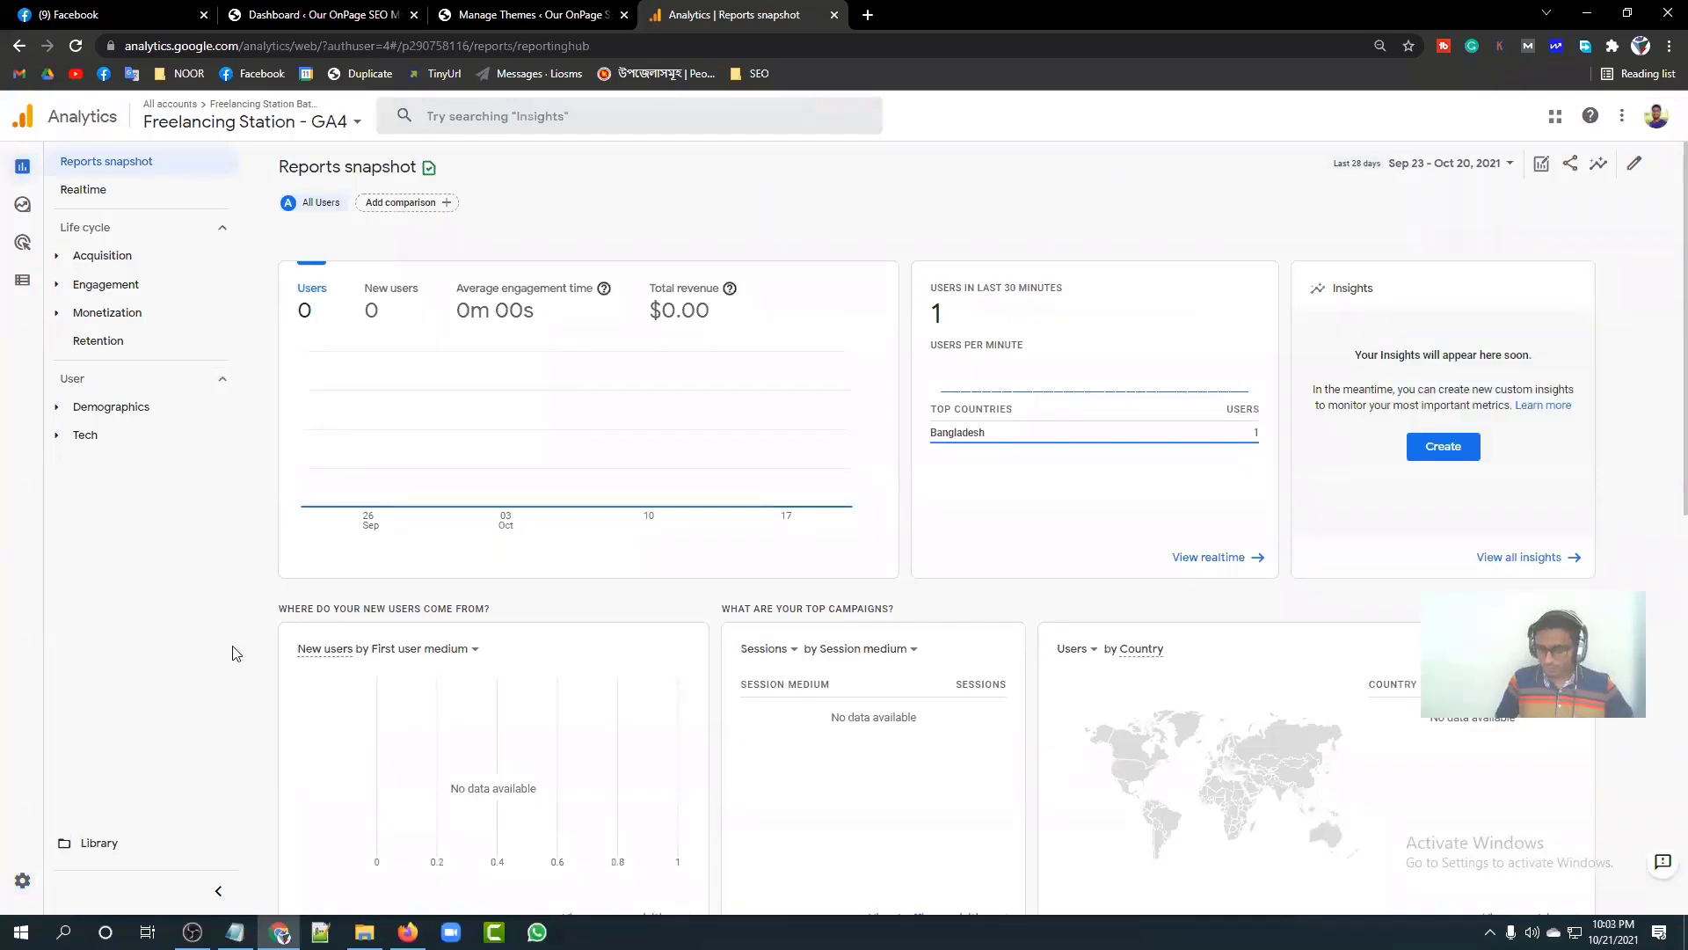
key("ctrl+plus")
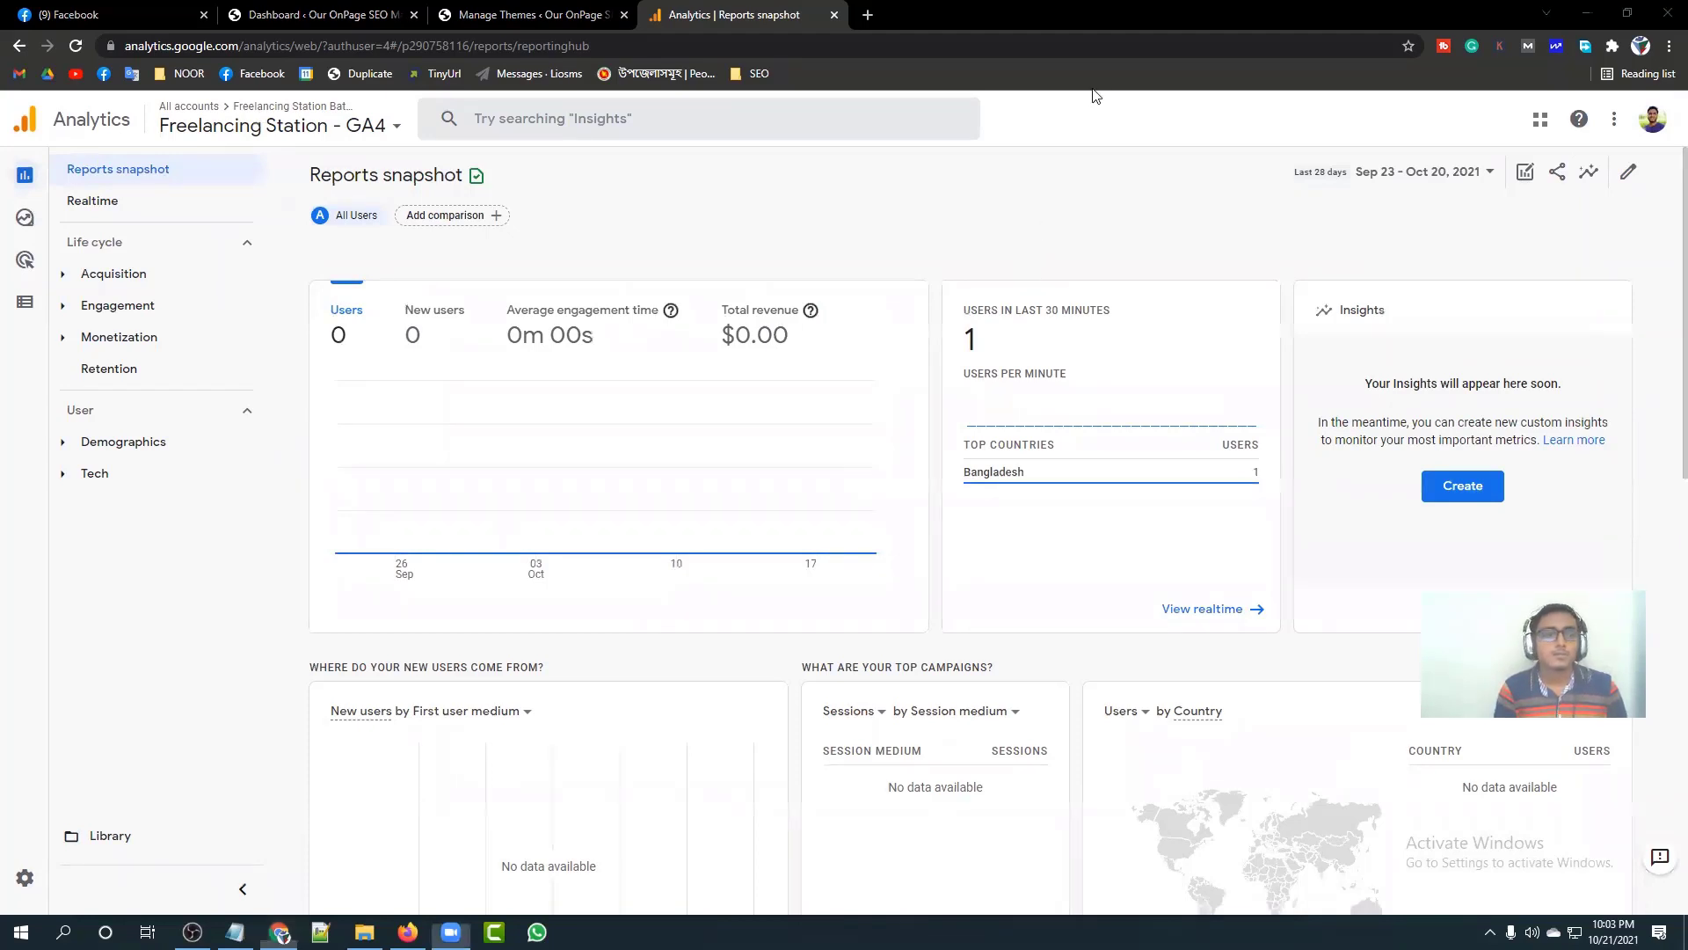
left_click_drag(149, 199, 257, 176)
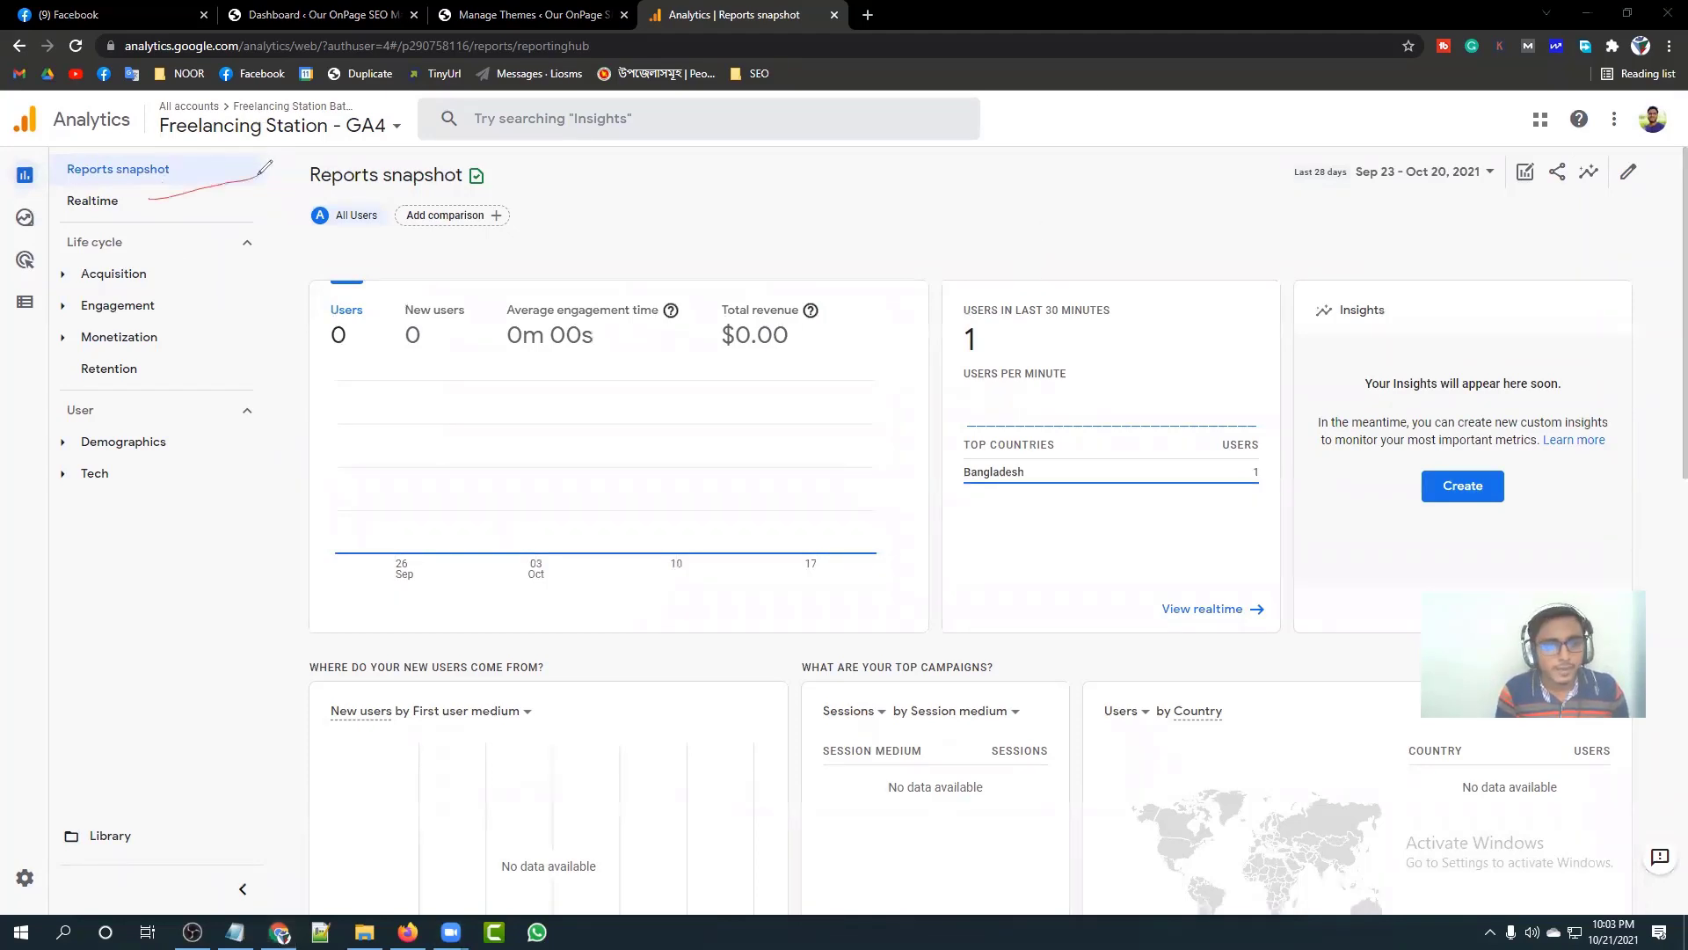
mouse_move(200, 270)
left_mouse_down()
mouse_move(256, 252)
mouse_move(261, 281)
left_mouse_up()
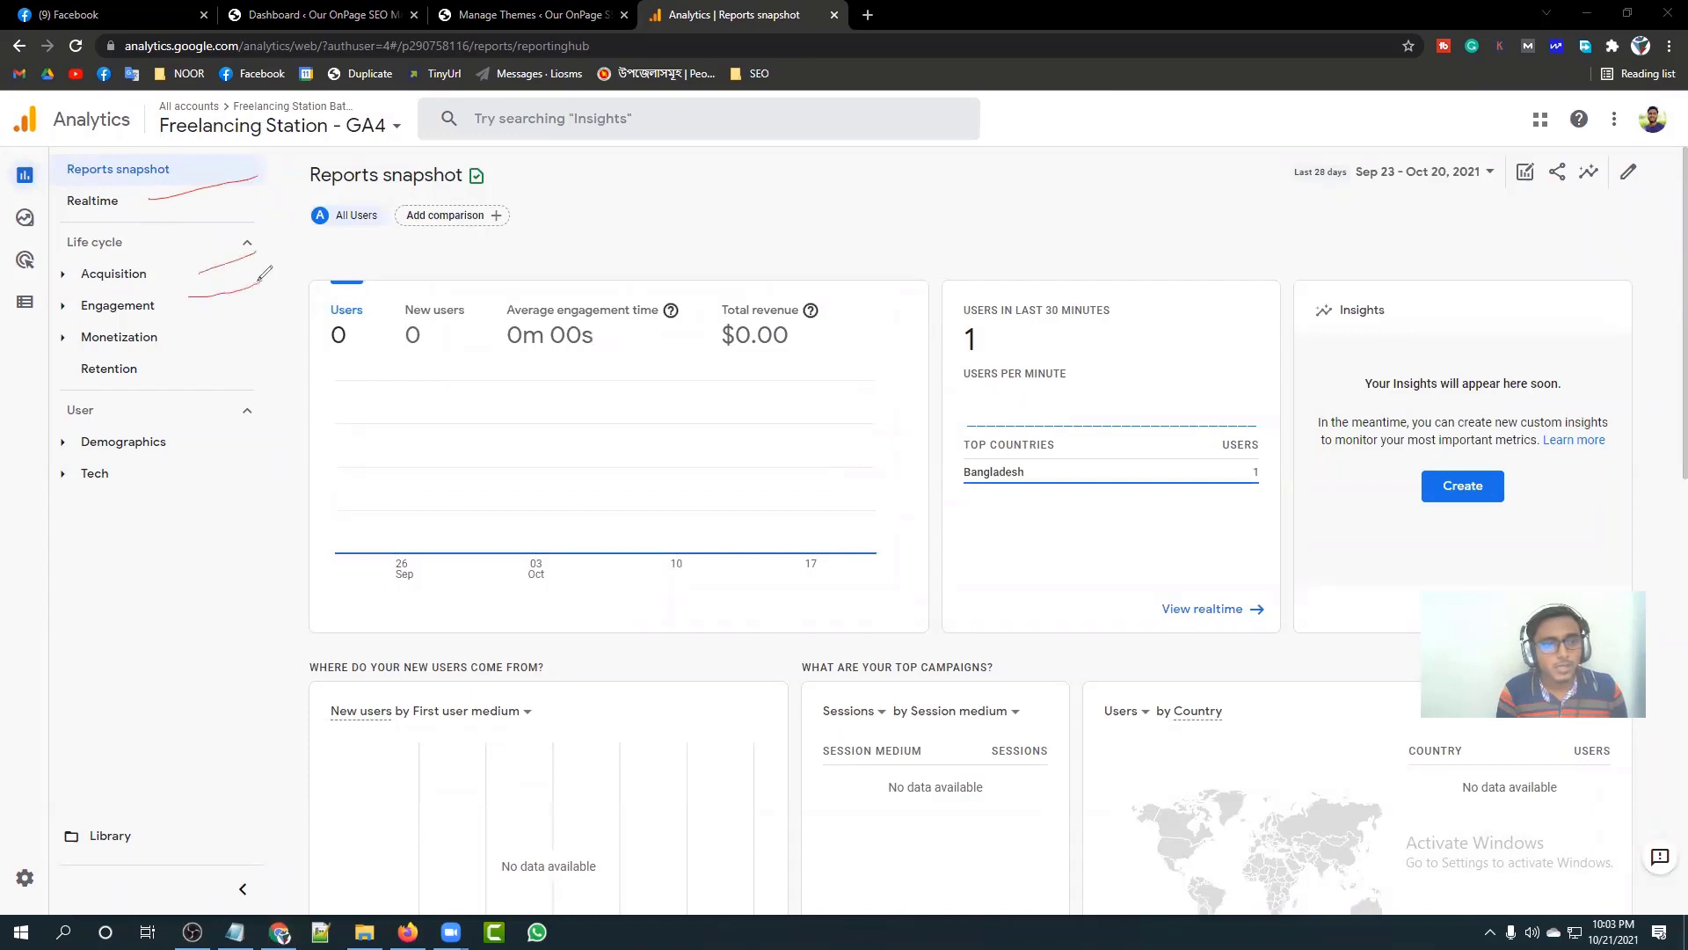
left_click_drag(173, 335, 266, 310)
left_click_drag(187, 365, 356, 322)
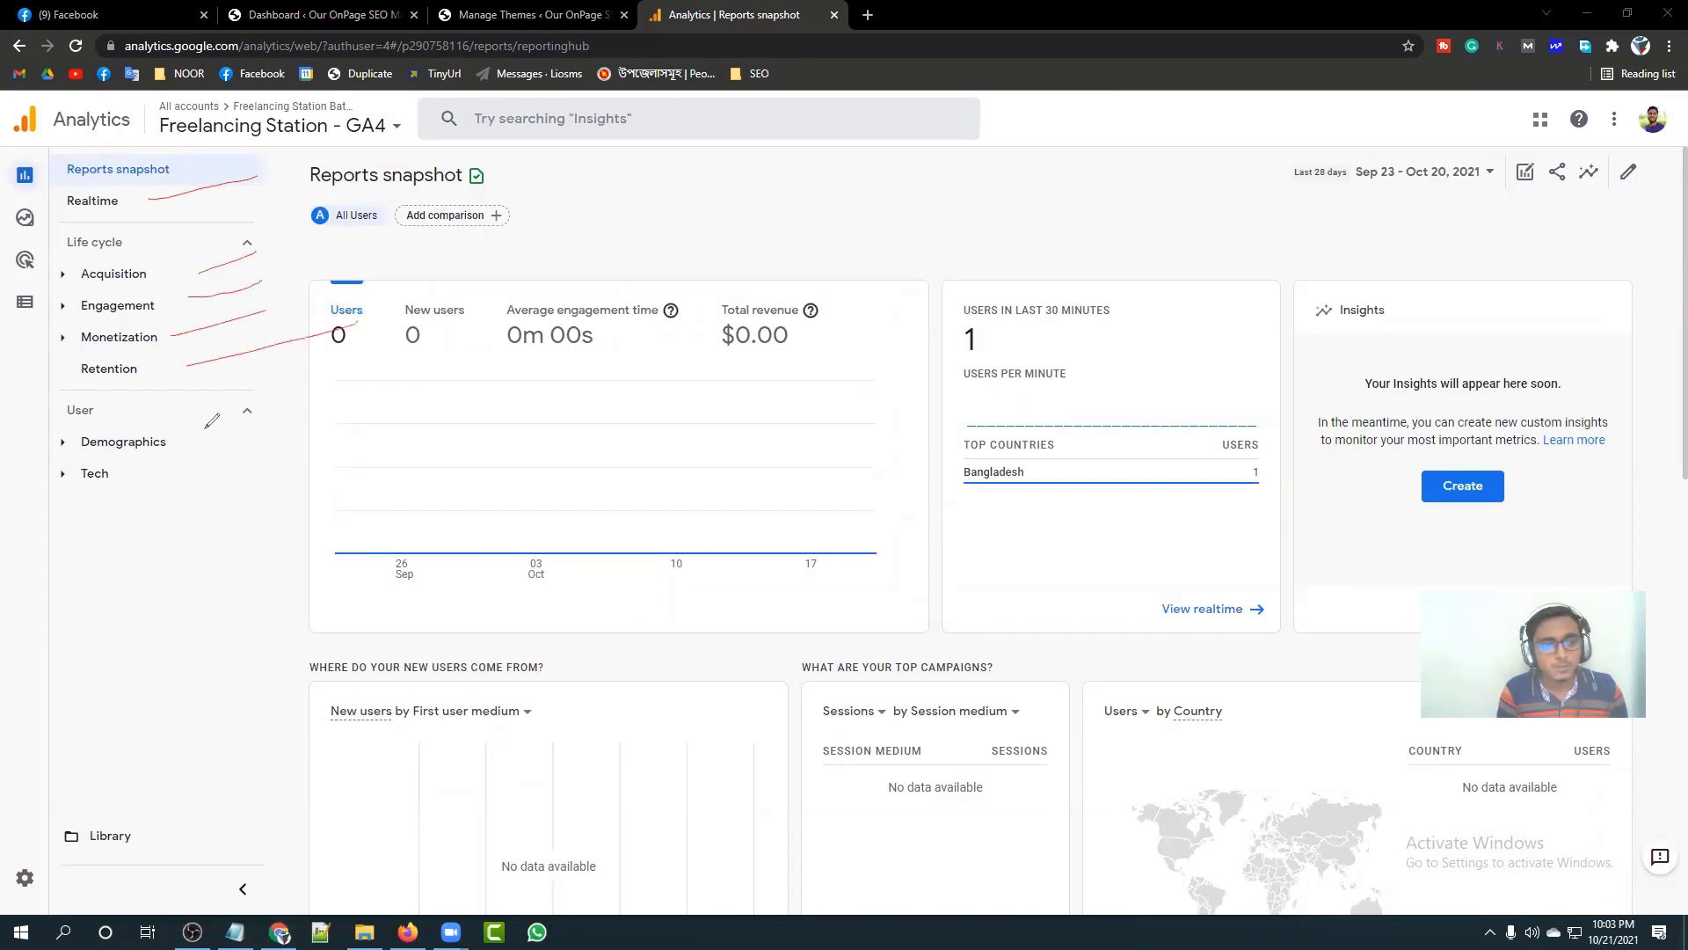
left_click_drag(225, 429, 297, 414)
left_click_drag(161, 475, 229, 454)
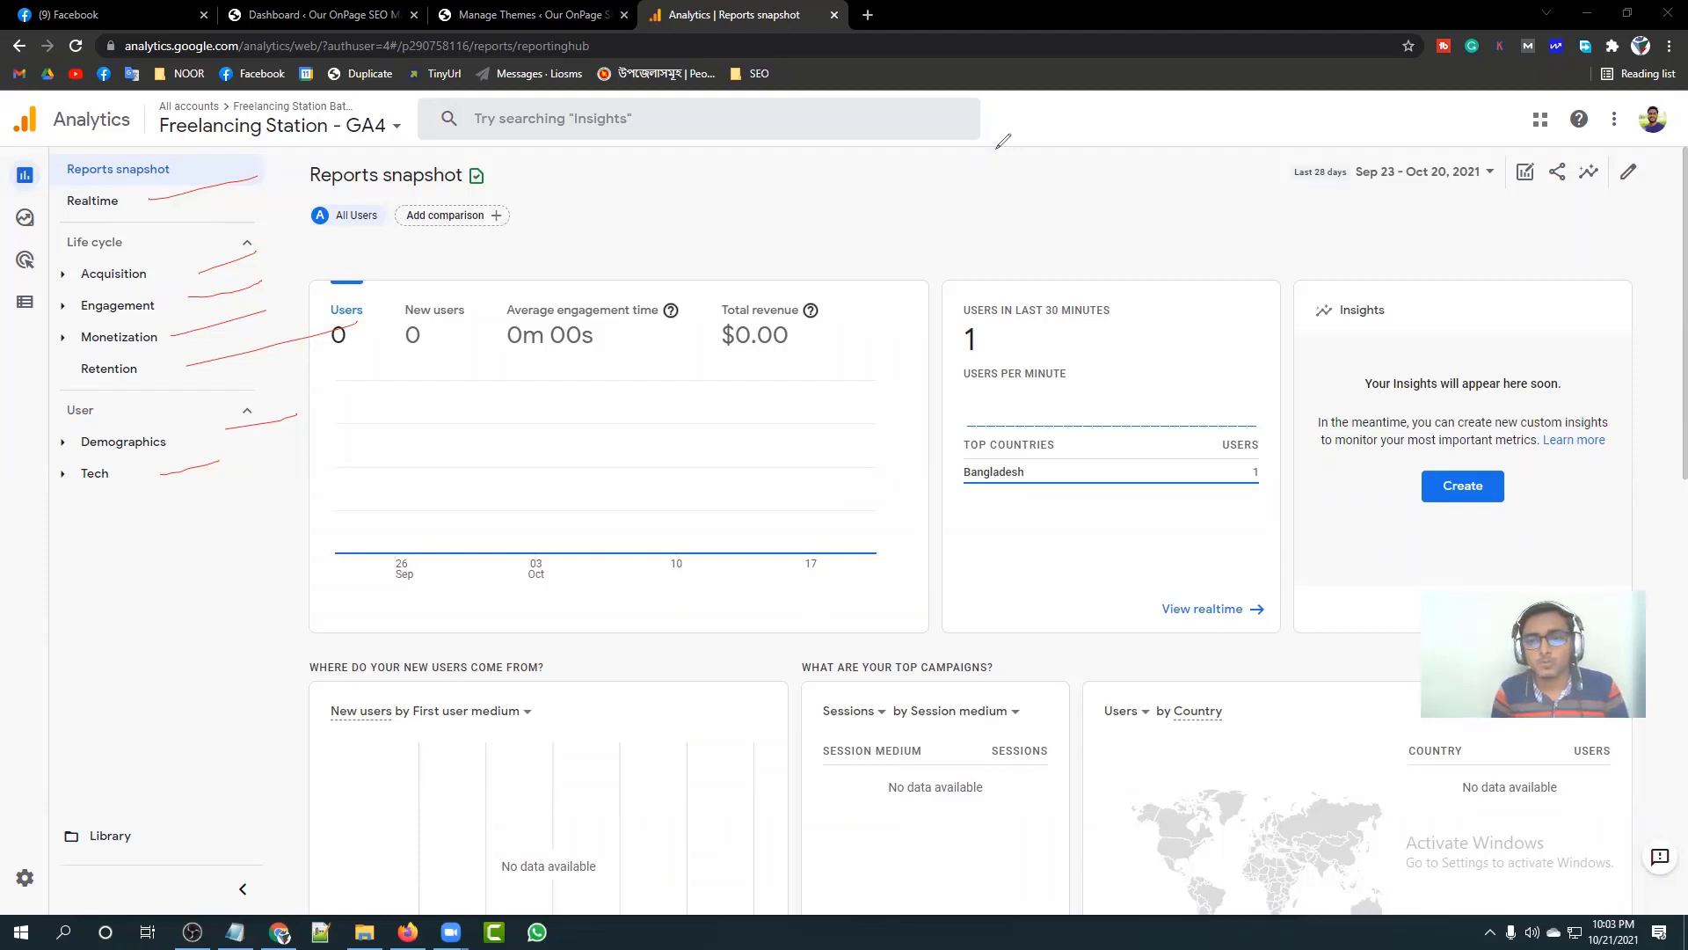
key("Escape")
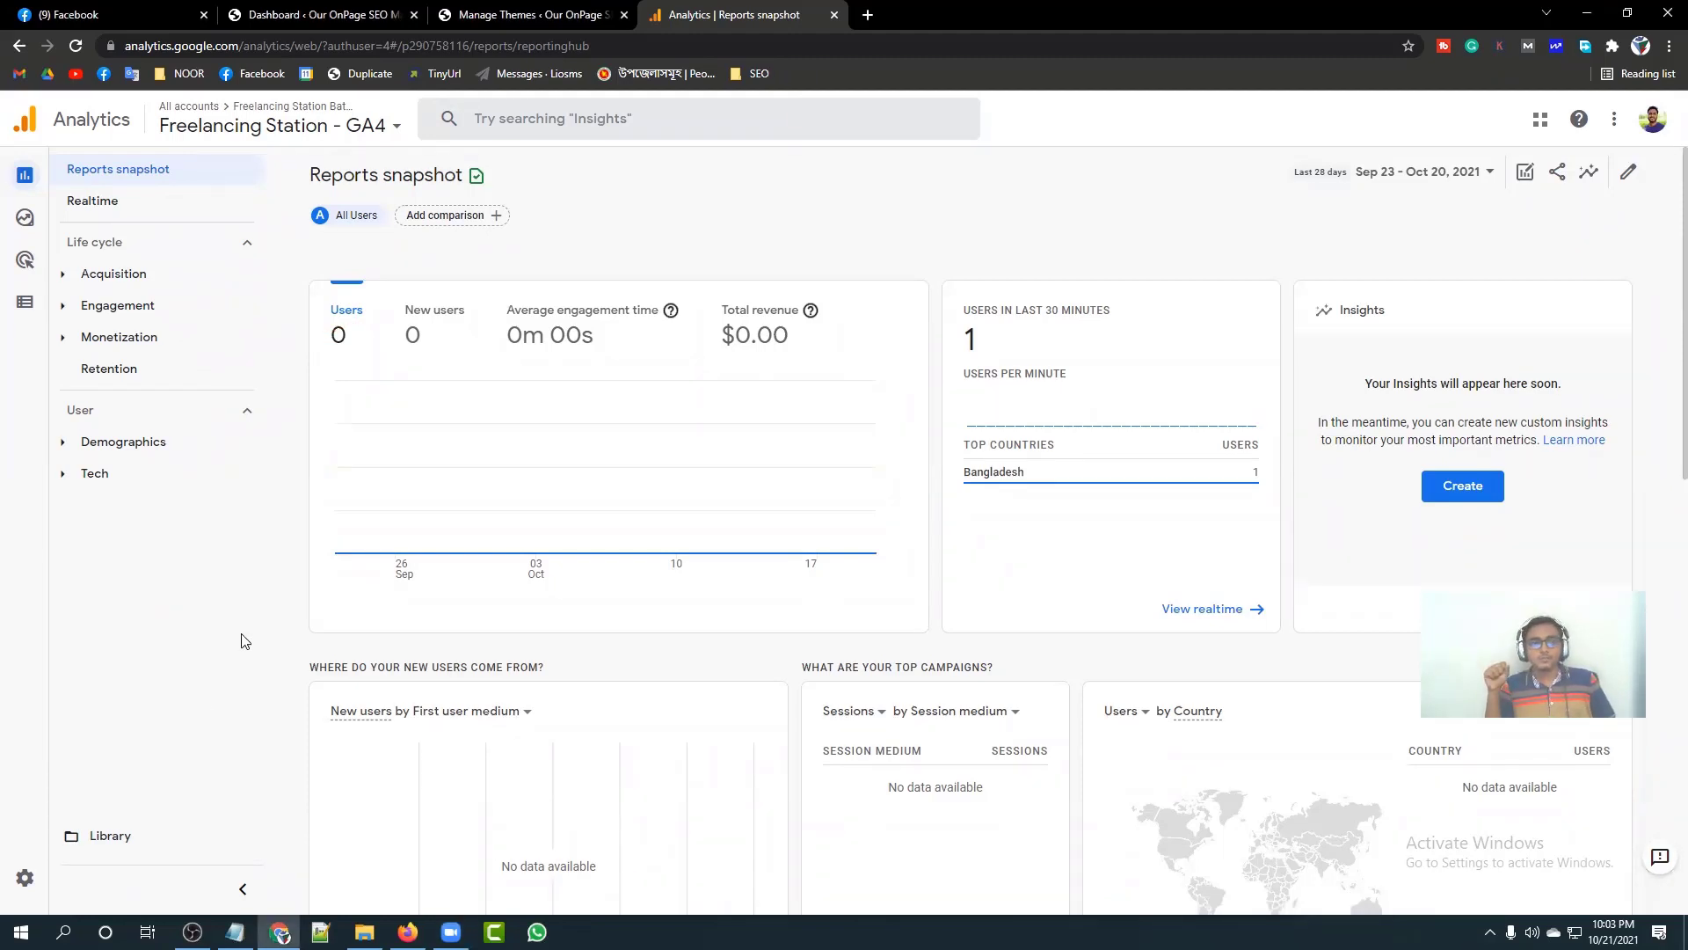
Step: Open the Demographics overview report and review its country, city, gender, interests, age and language cards
left_click(88, 444)
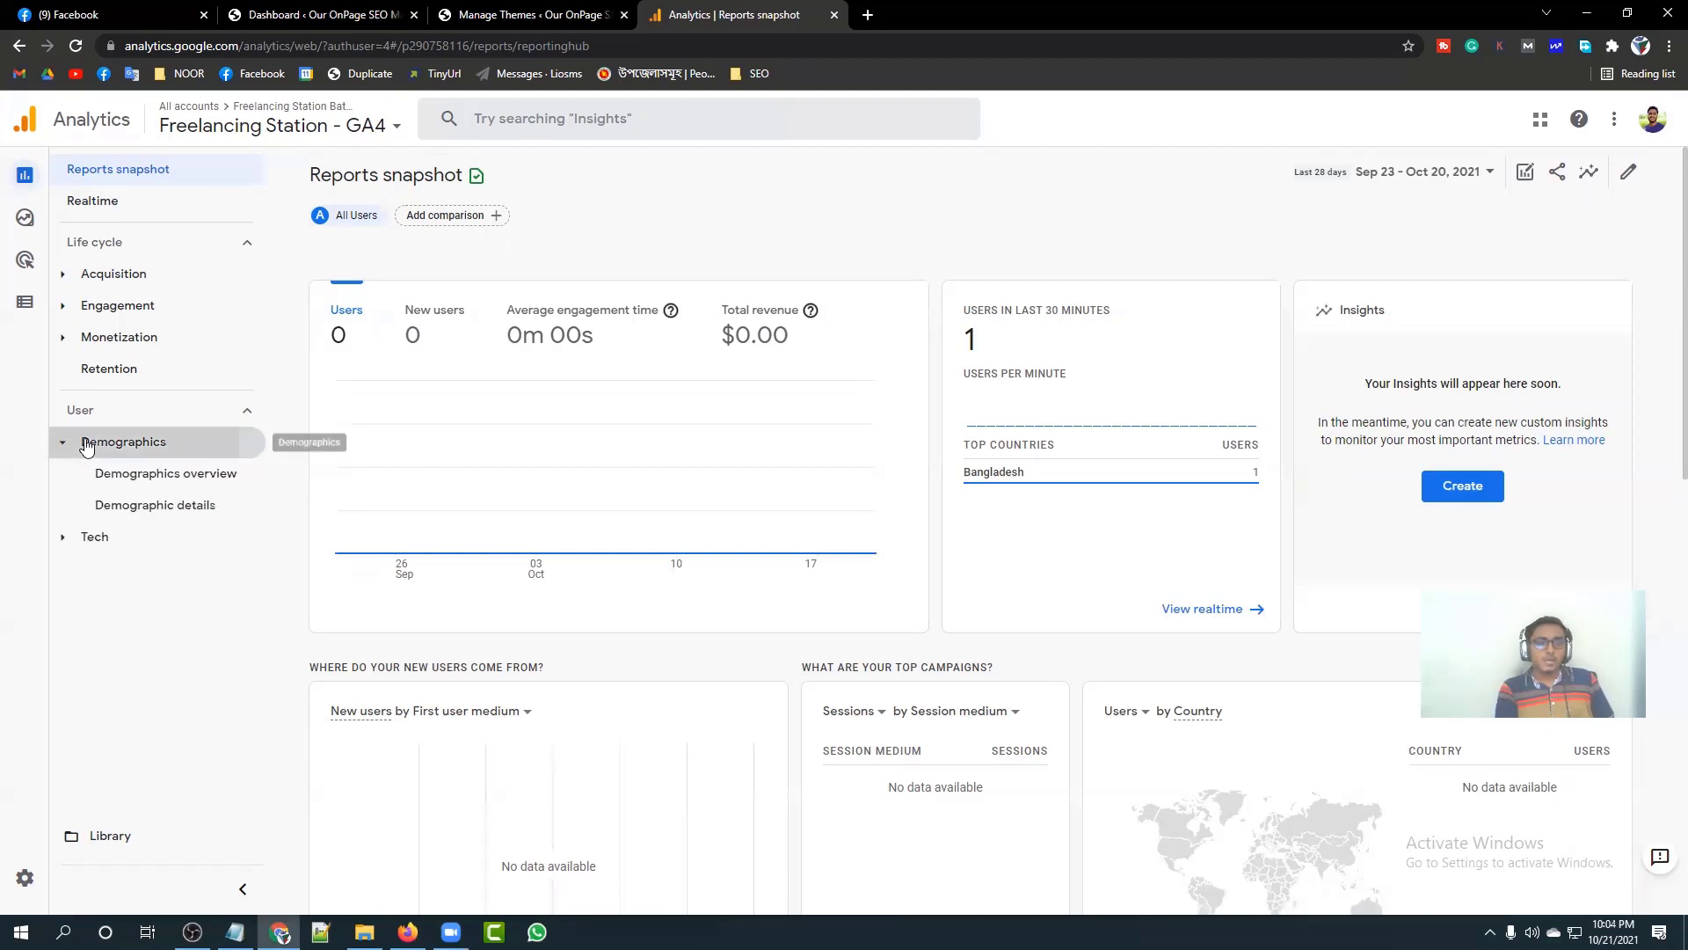
left_click(155, 481)
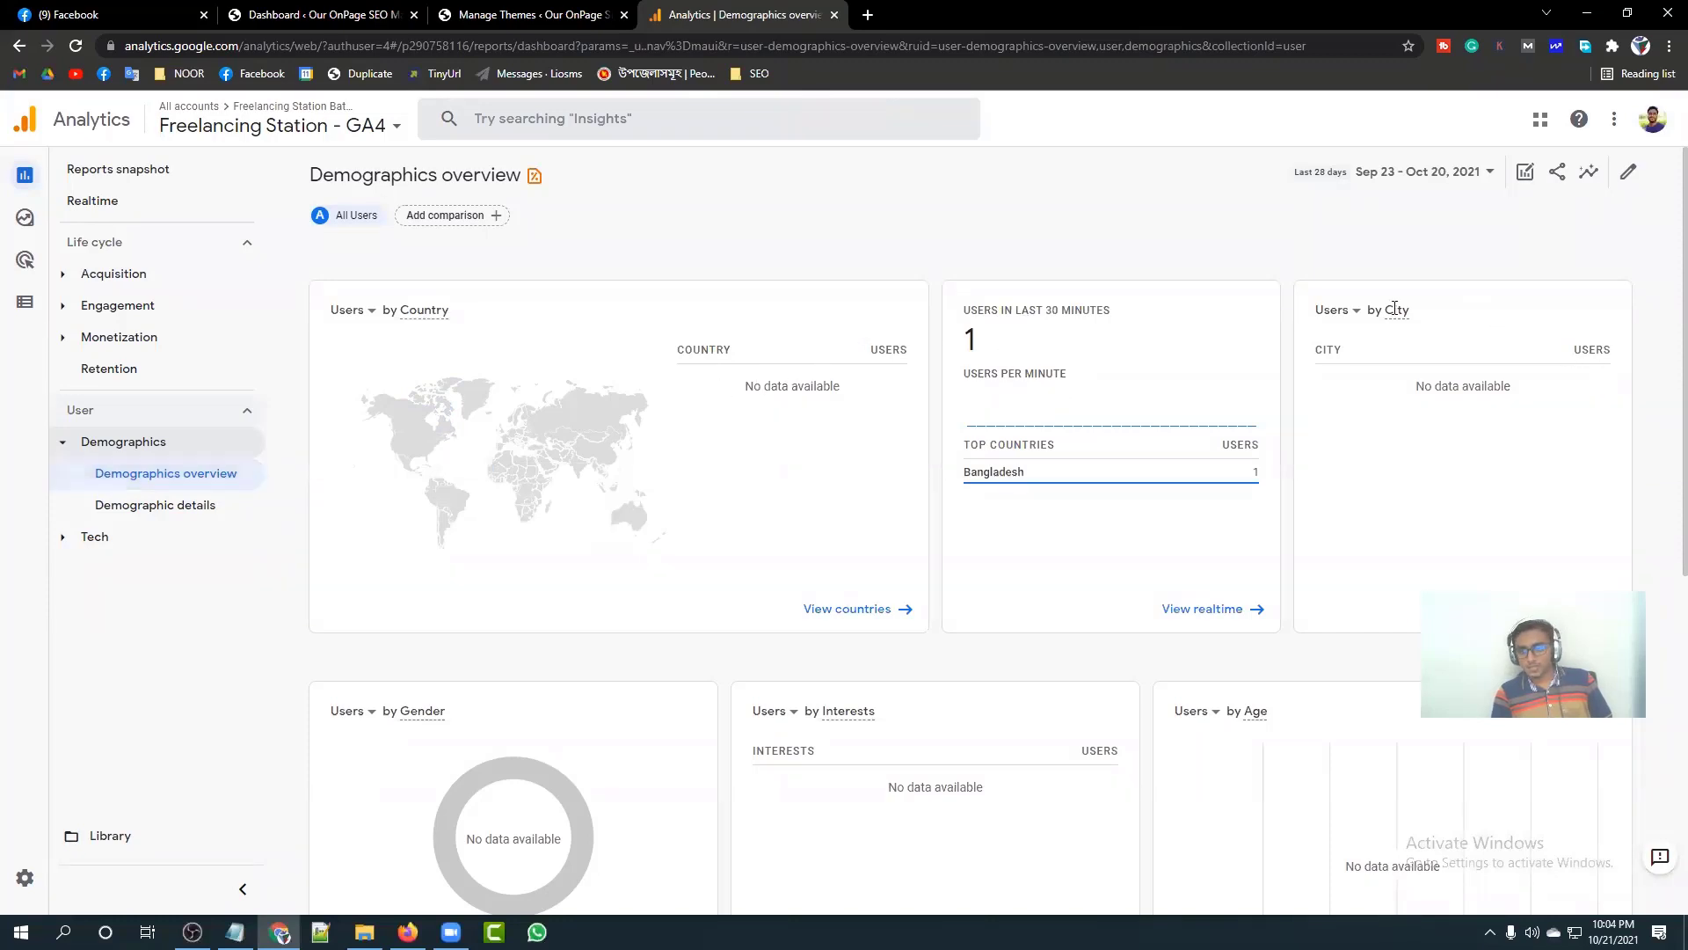
scroll(742, 562, "down", 3)
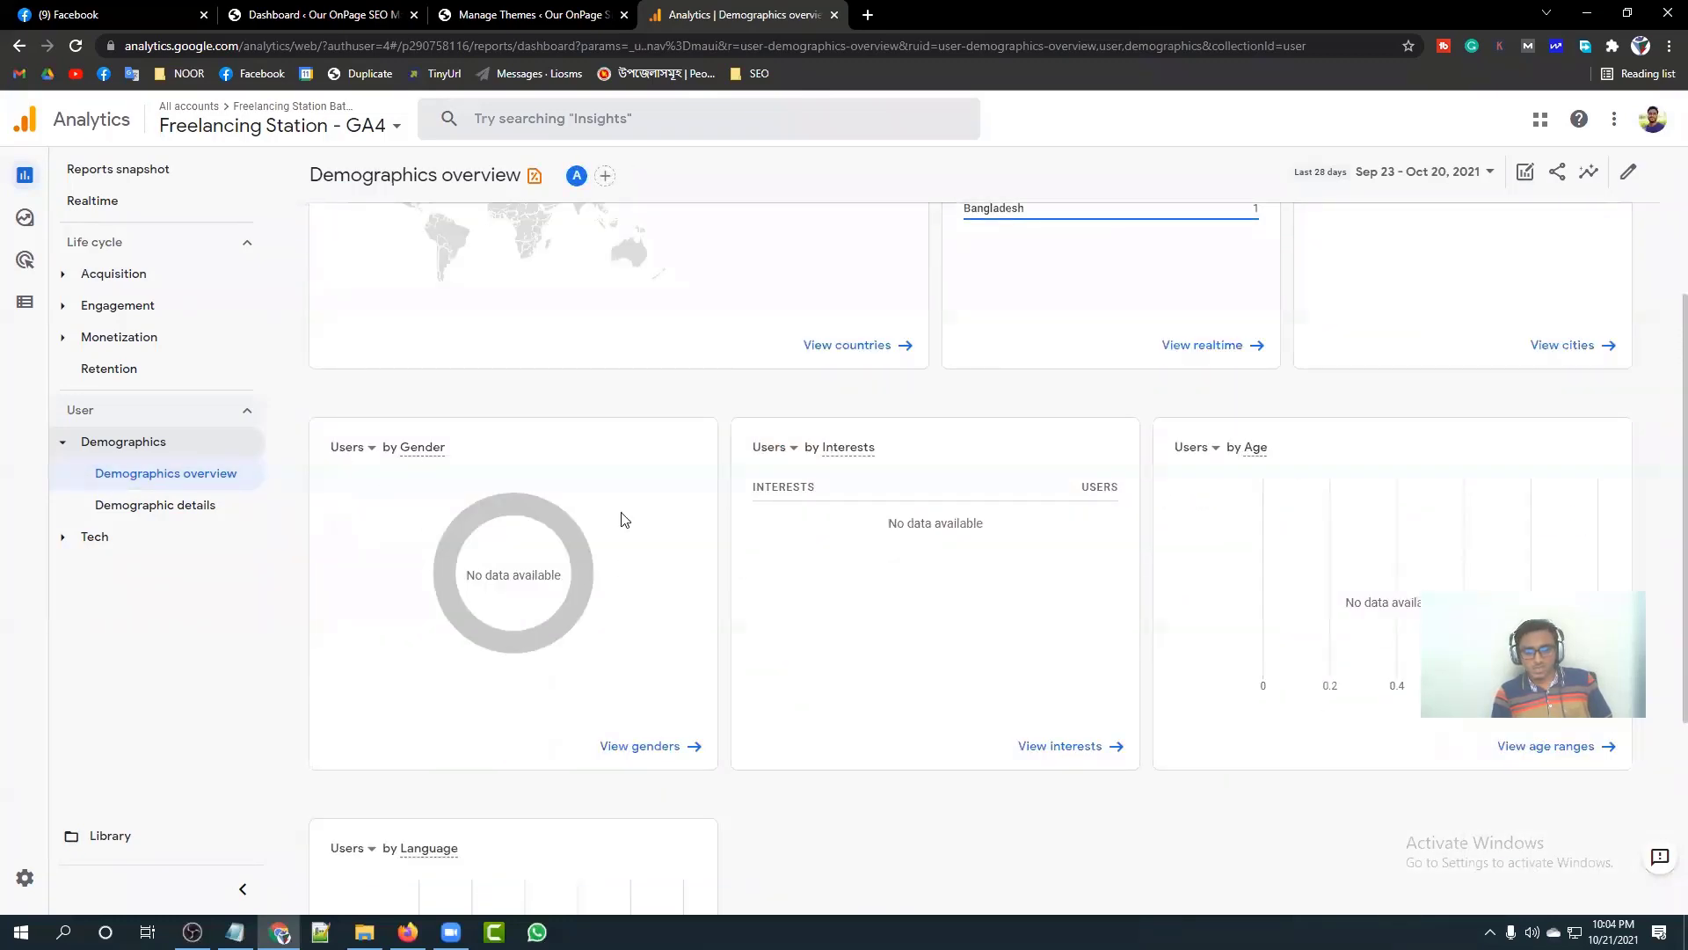
scroll(873, 526, "down", 1)
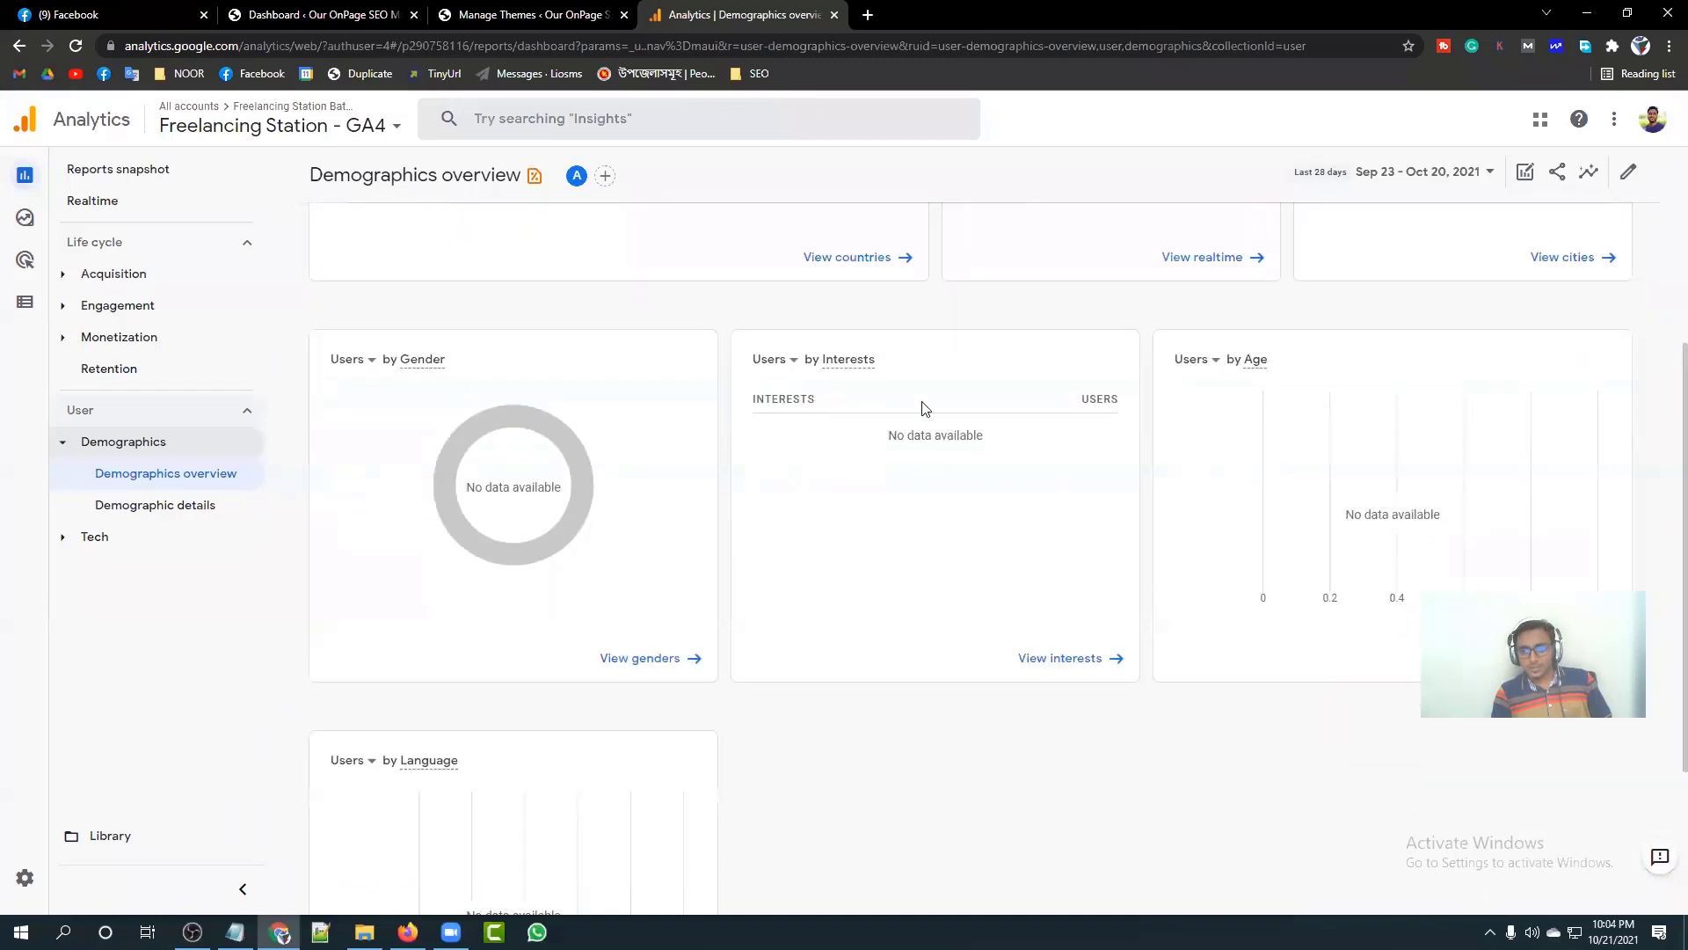
scroll(1301, 430, "down", 3)
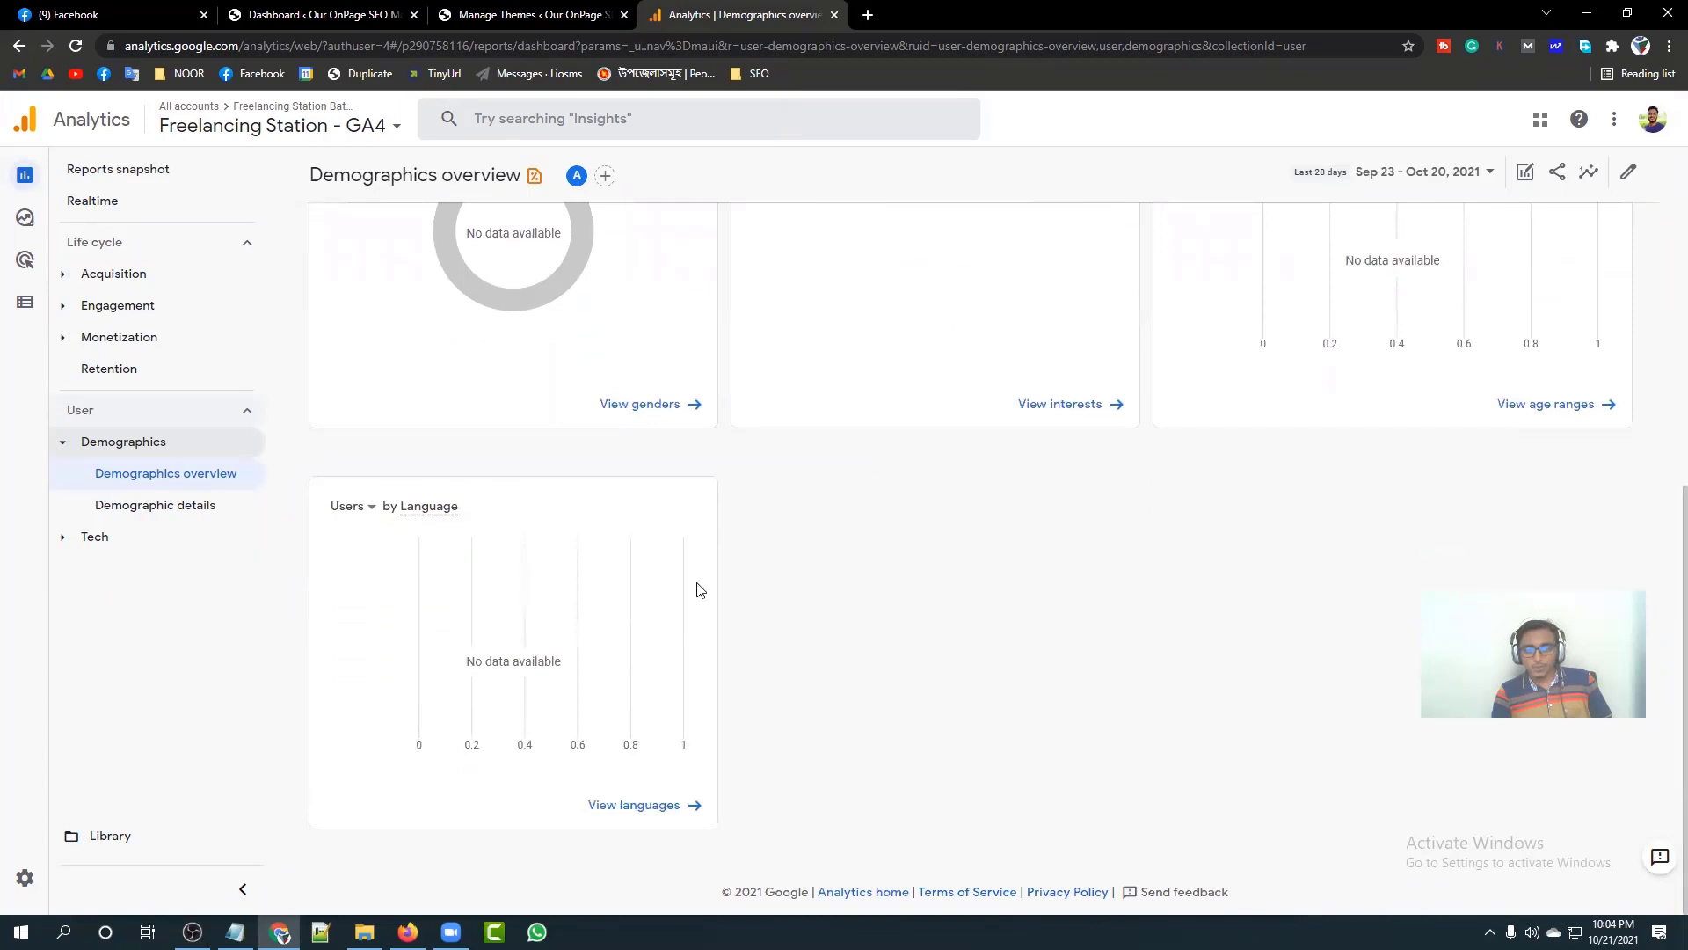
Step: Open the Demographic details report and examine its table columns, including the event choices for Event count and Conversions
left_click(129, 506)
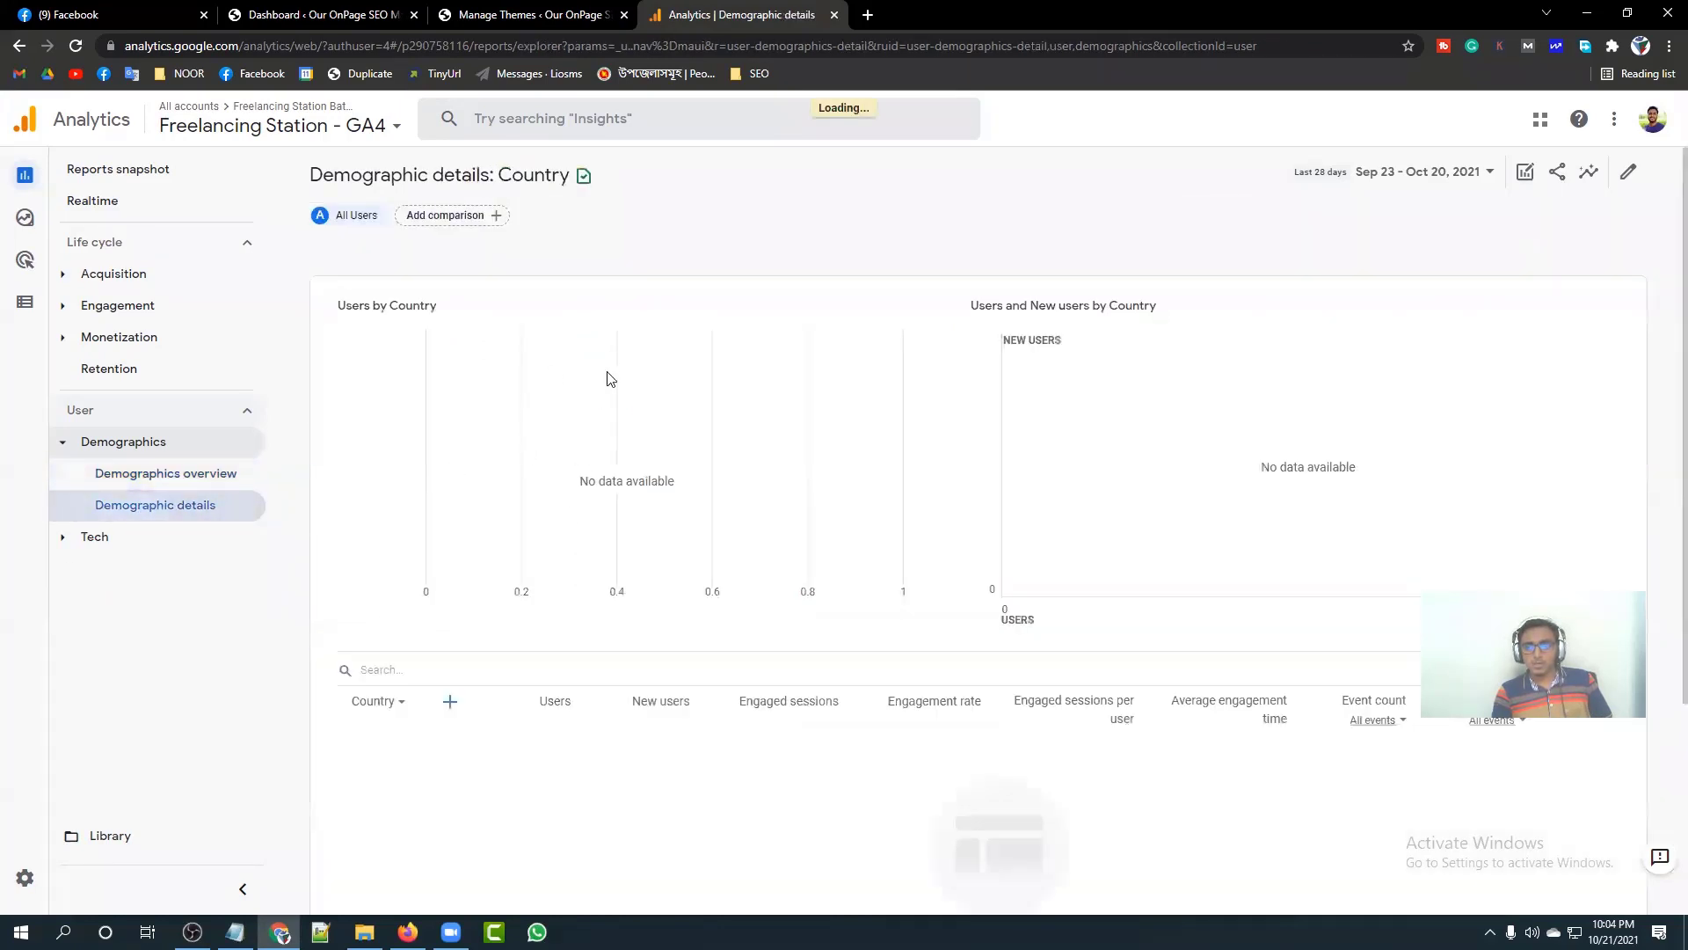
scroll(887, 444, "down", 3)
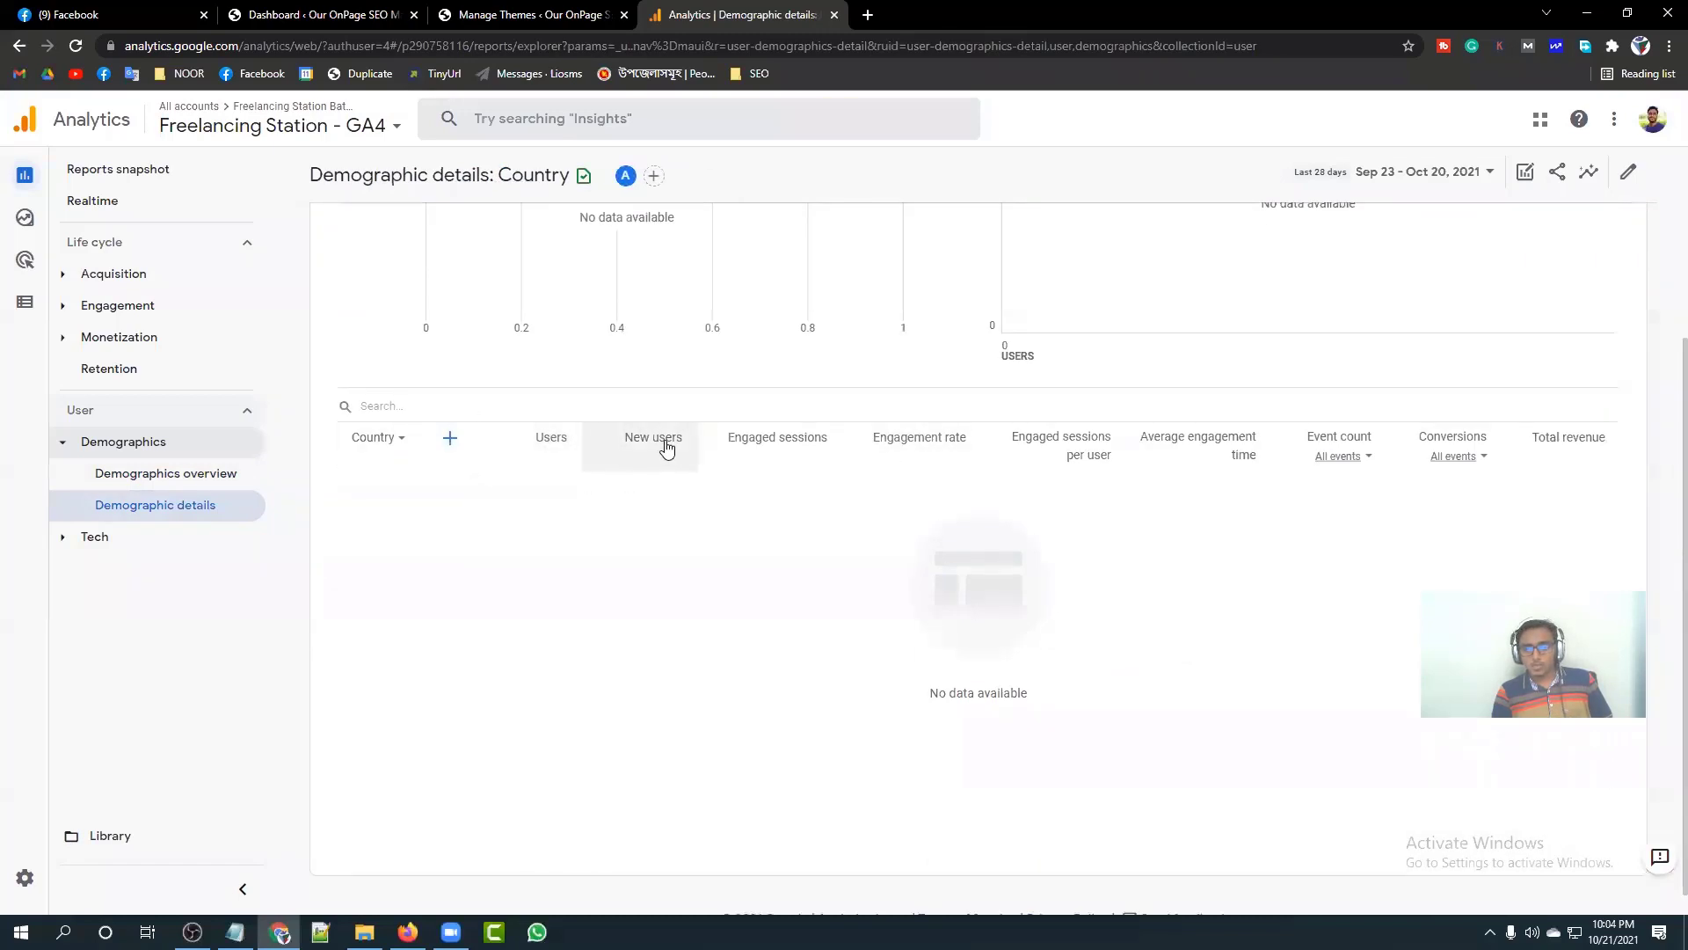
mouse_move(780, 448)
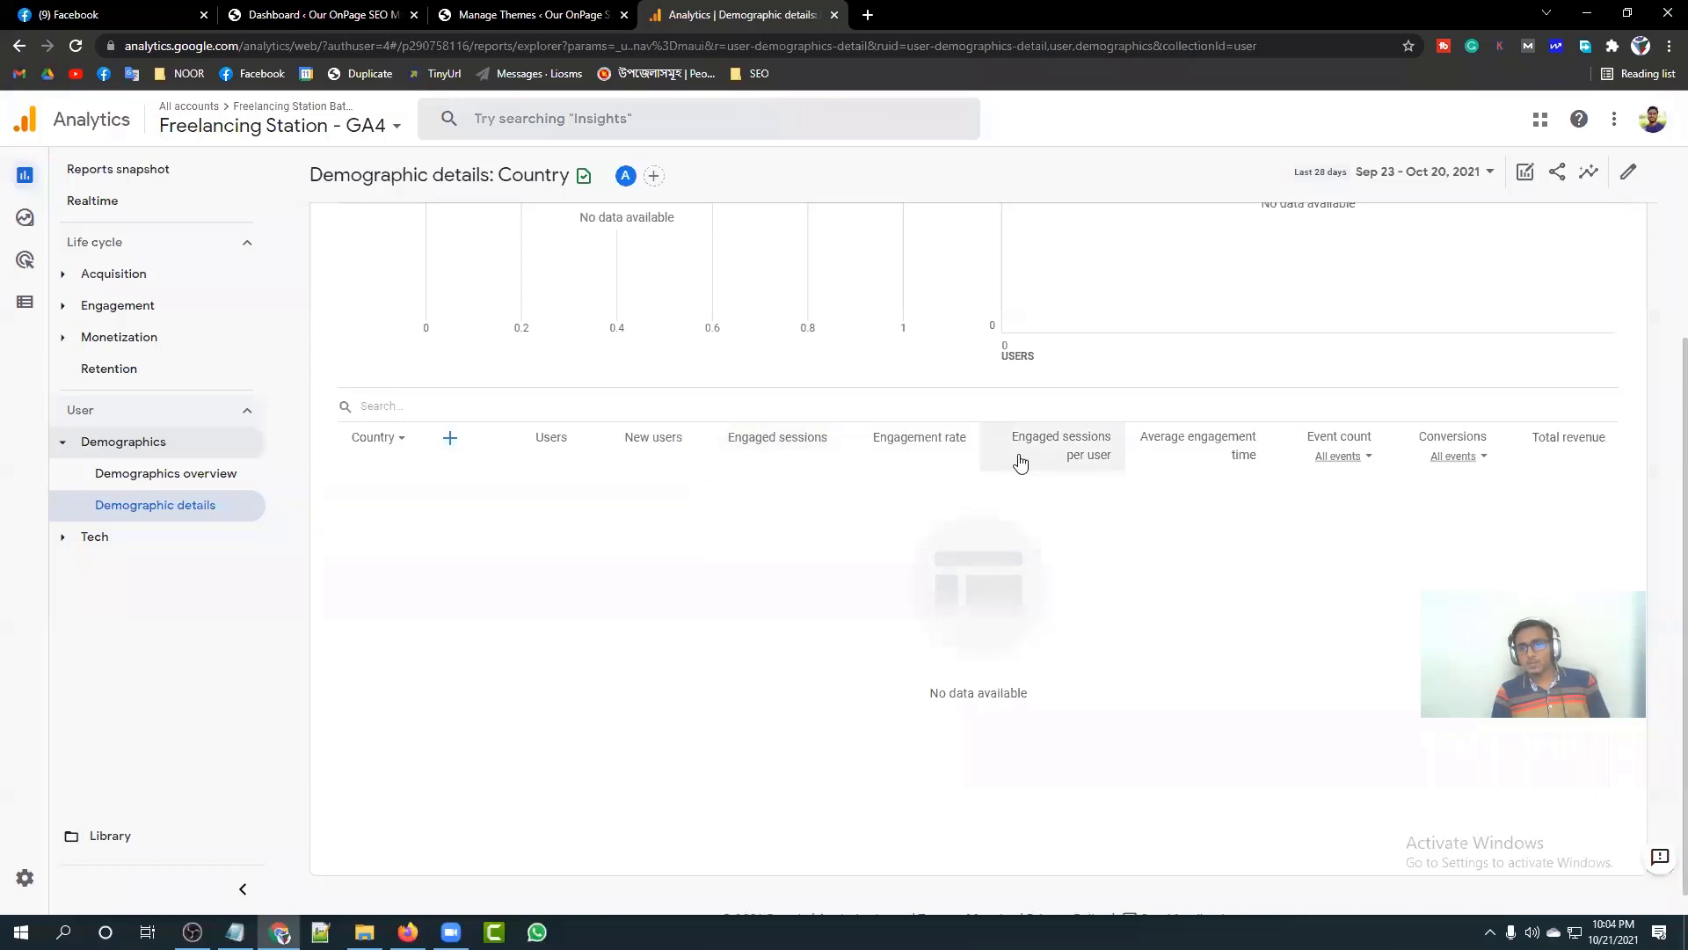
mouse_move(1020, 461)
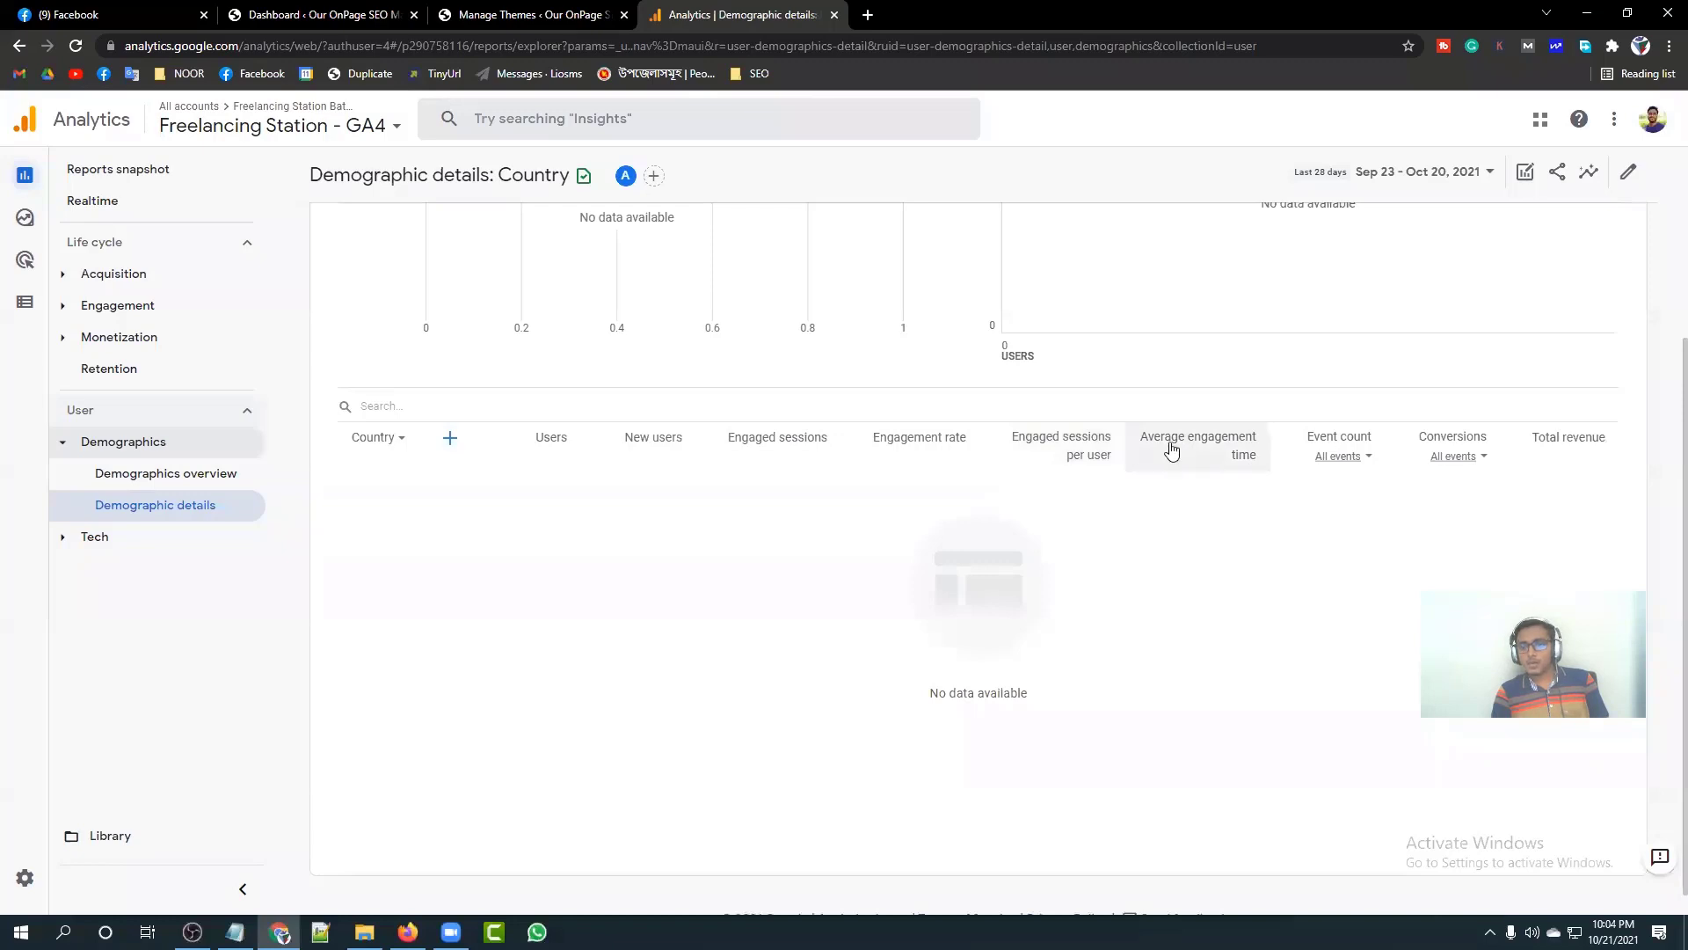
left_click(1329, 461)
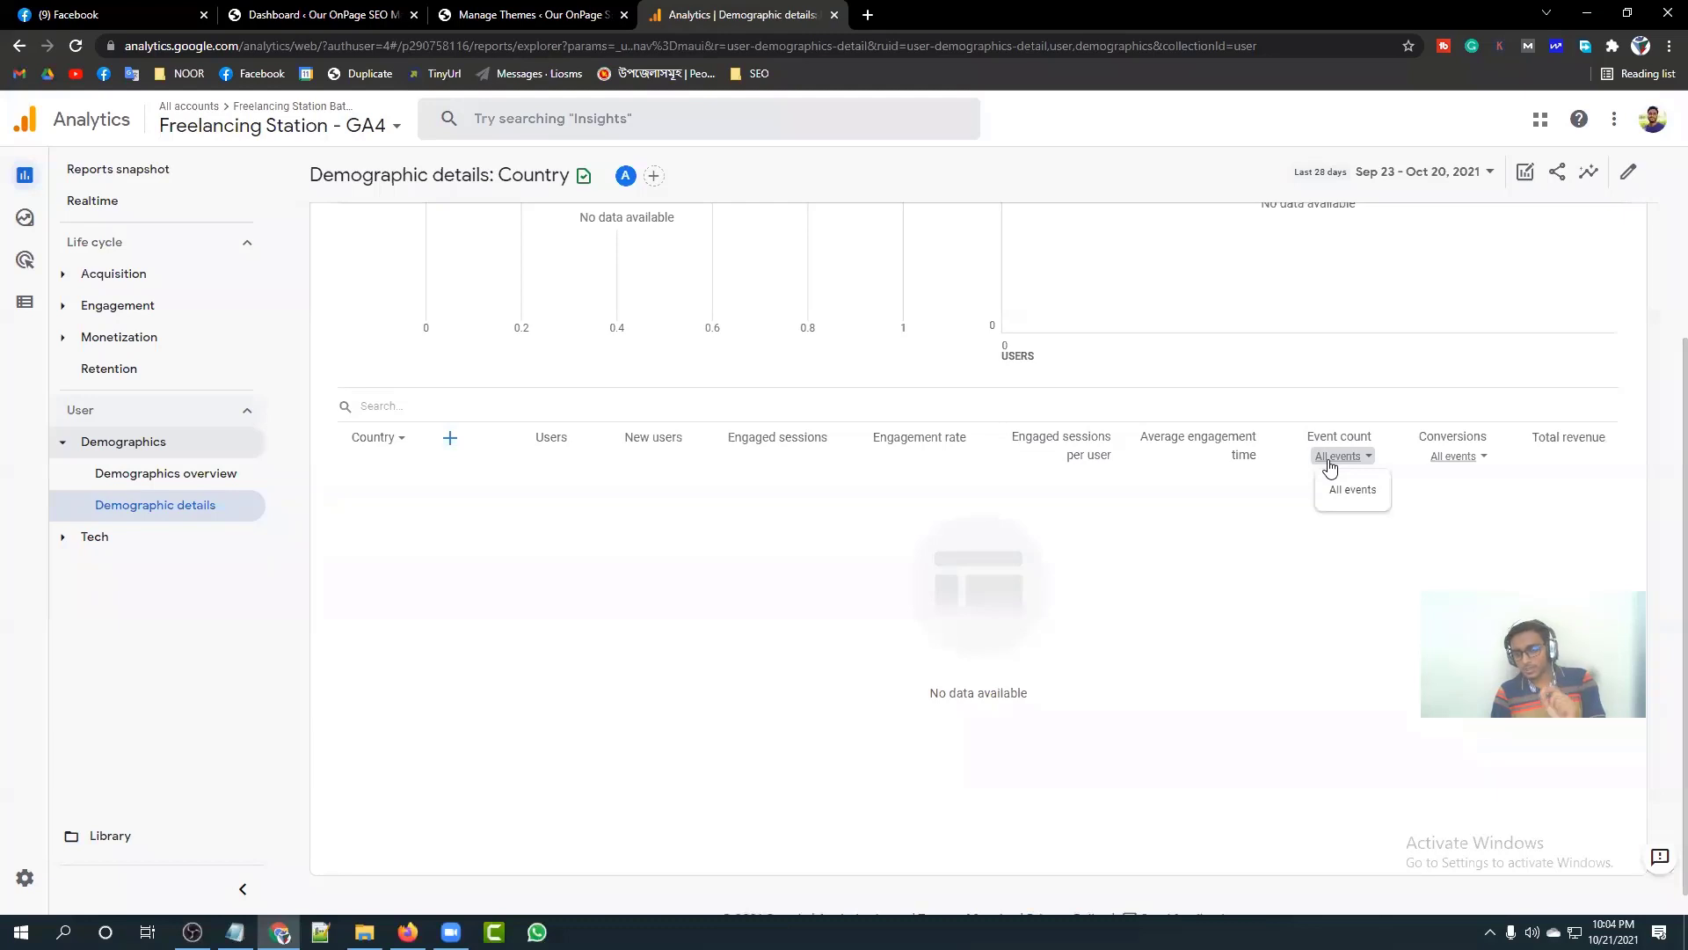
left_click(1477, 459)
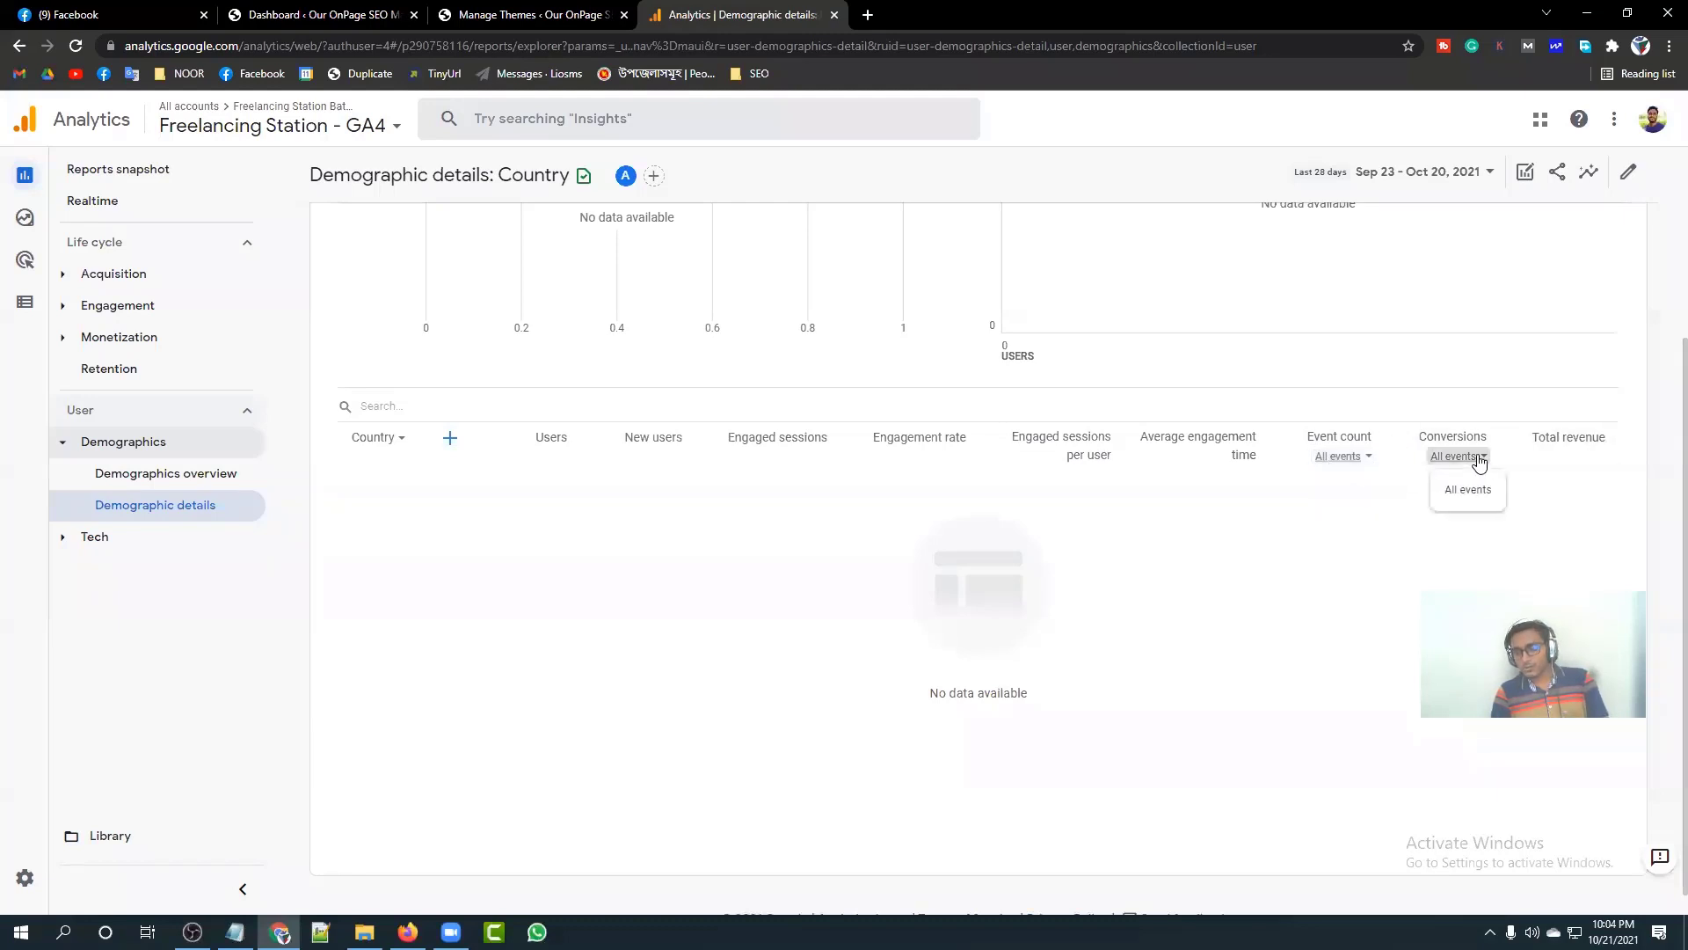
left_click(1483, 480)
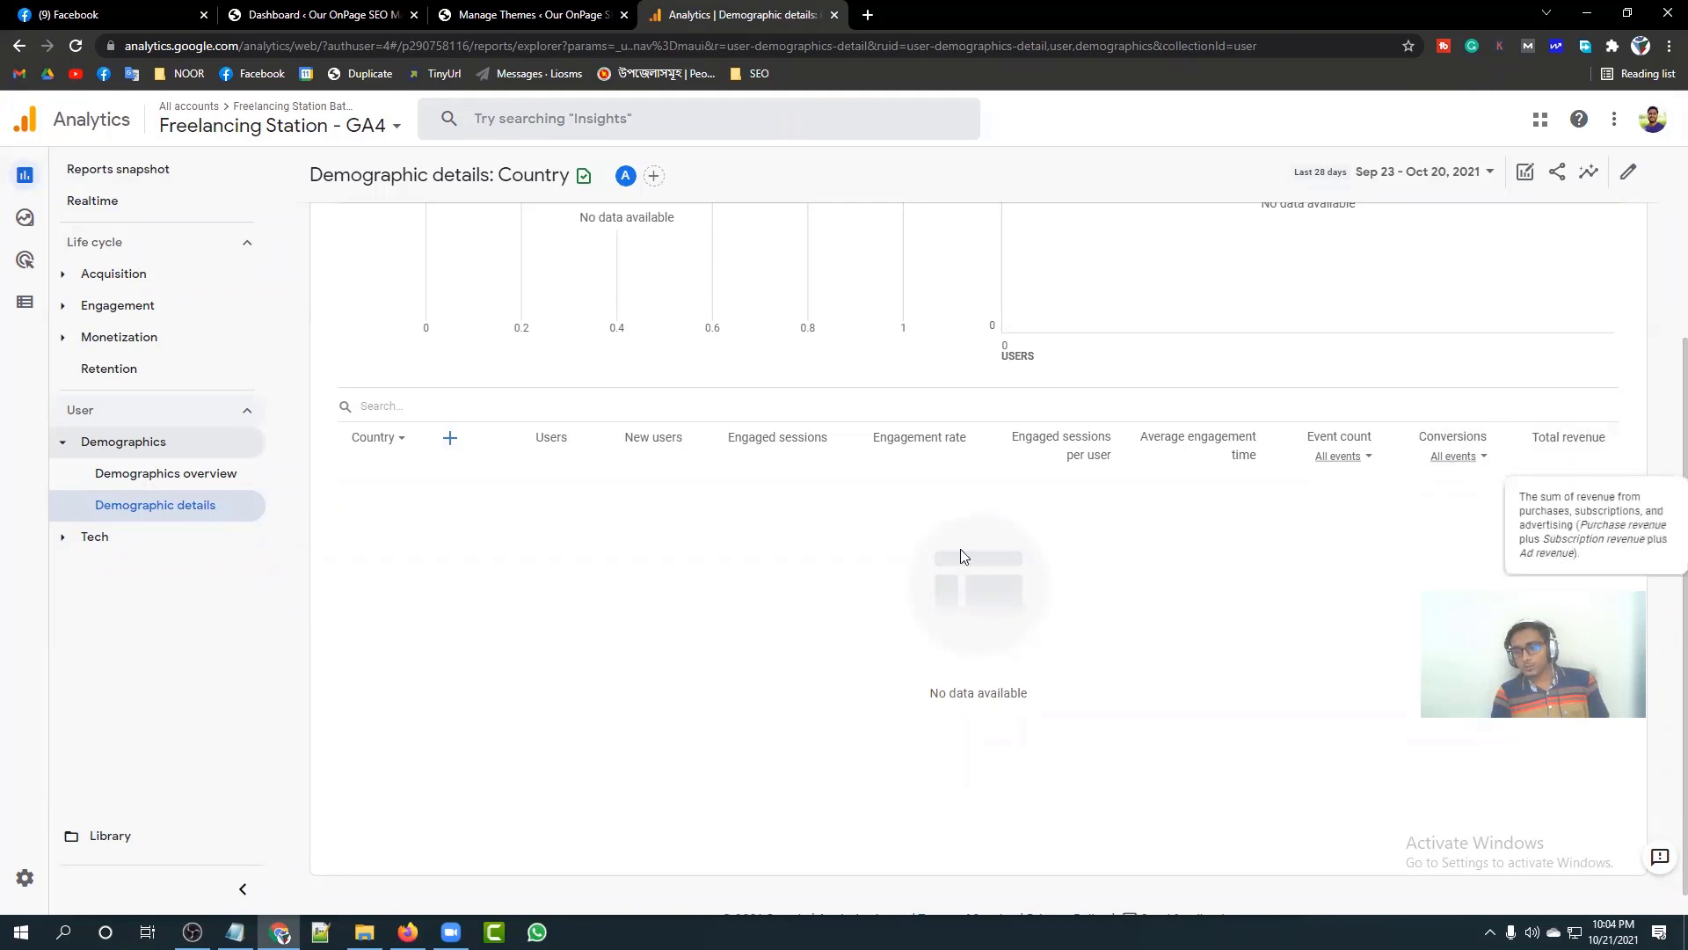
Step: Expand the Tech report group in the User reports
scroll(785, 549, "down", 1)
left_click(83, 537)
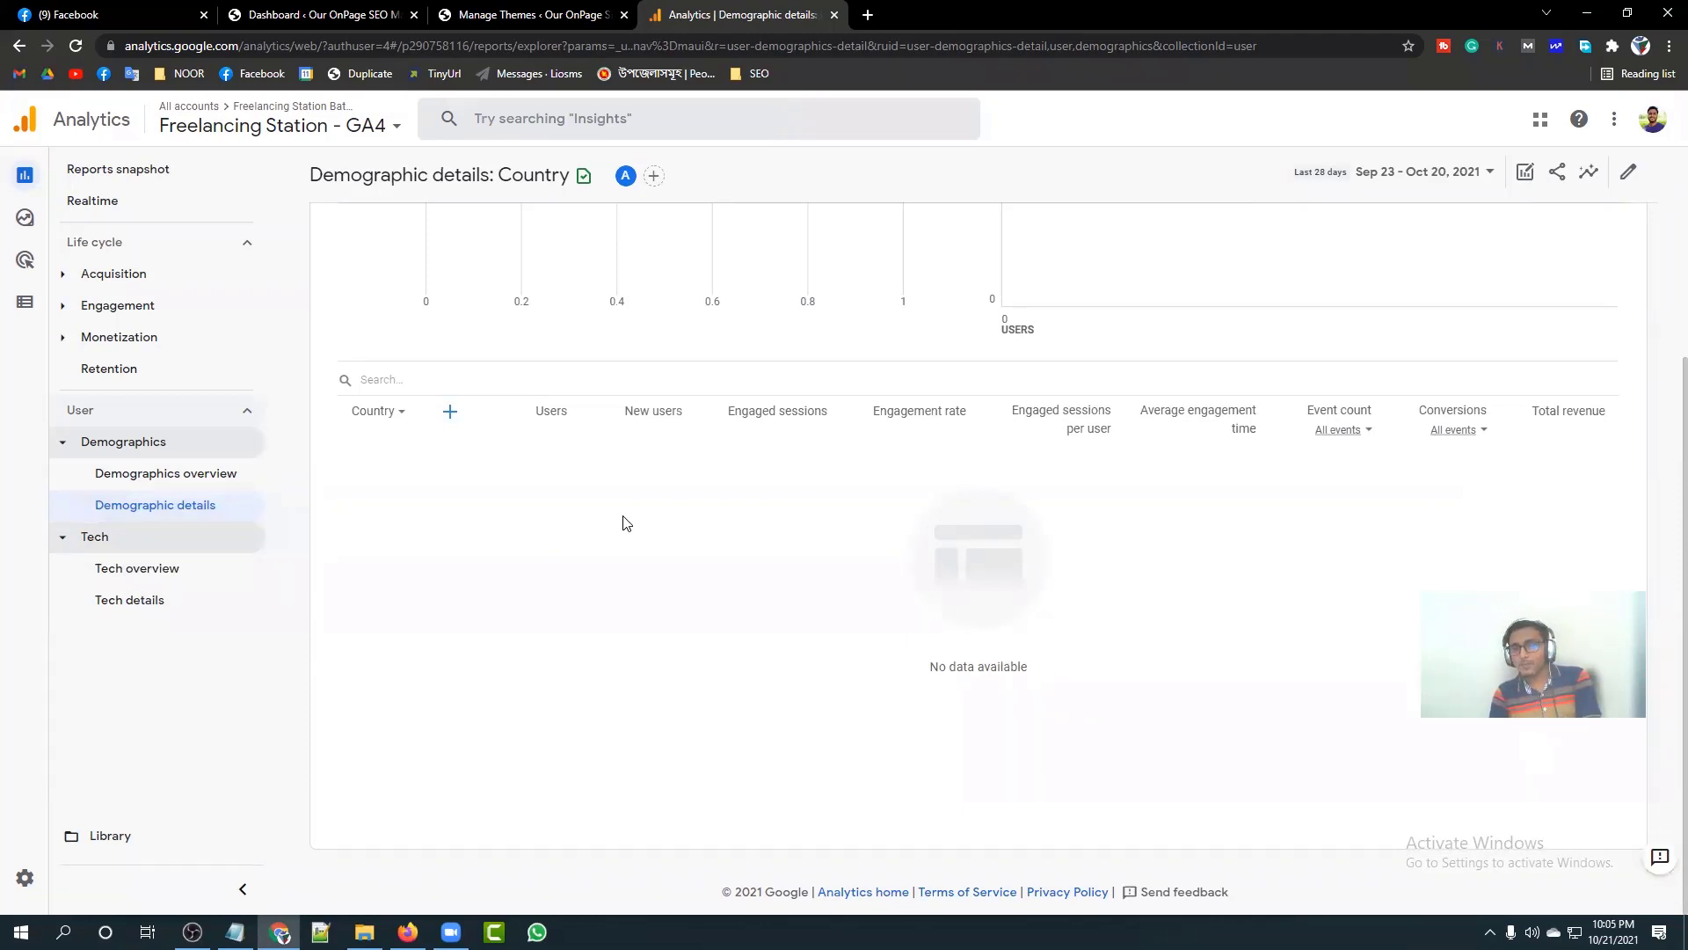
Step: Switch to the WordPress Themes page and copy the site's base address, freelancingstation.com/dmthree/, without the wp-admin part
left_click(466, 18)
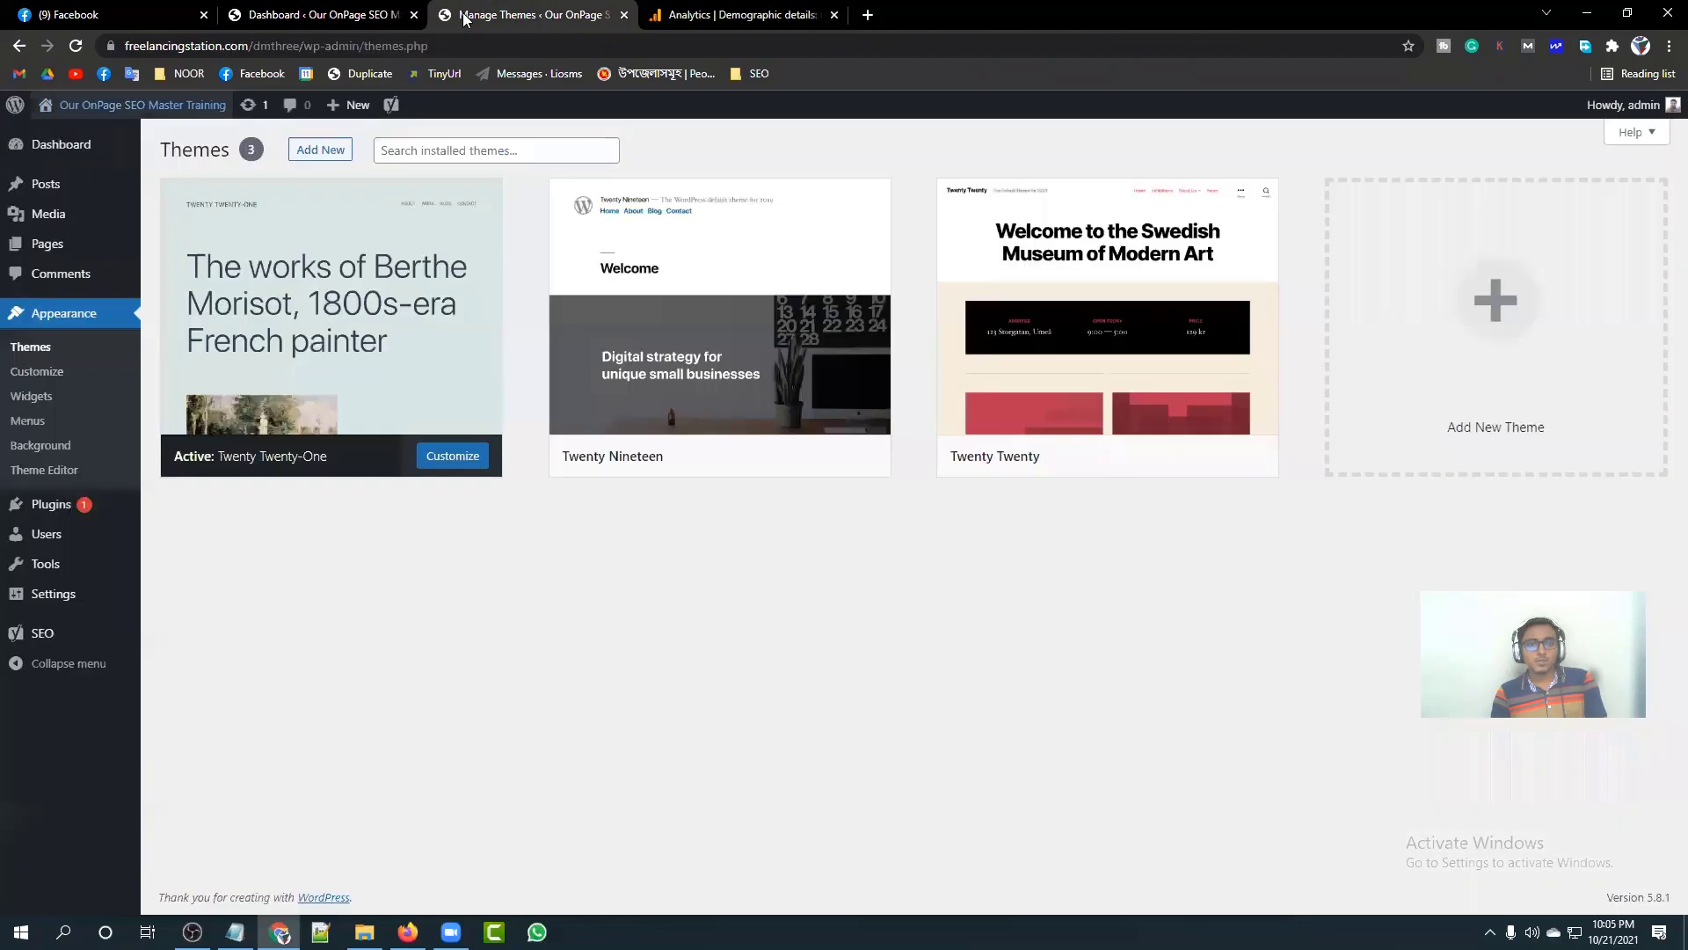
left_click(302, 48)
left_click(335, 48)
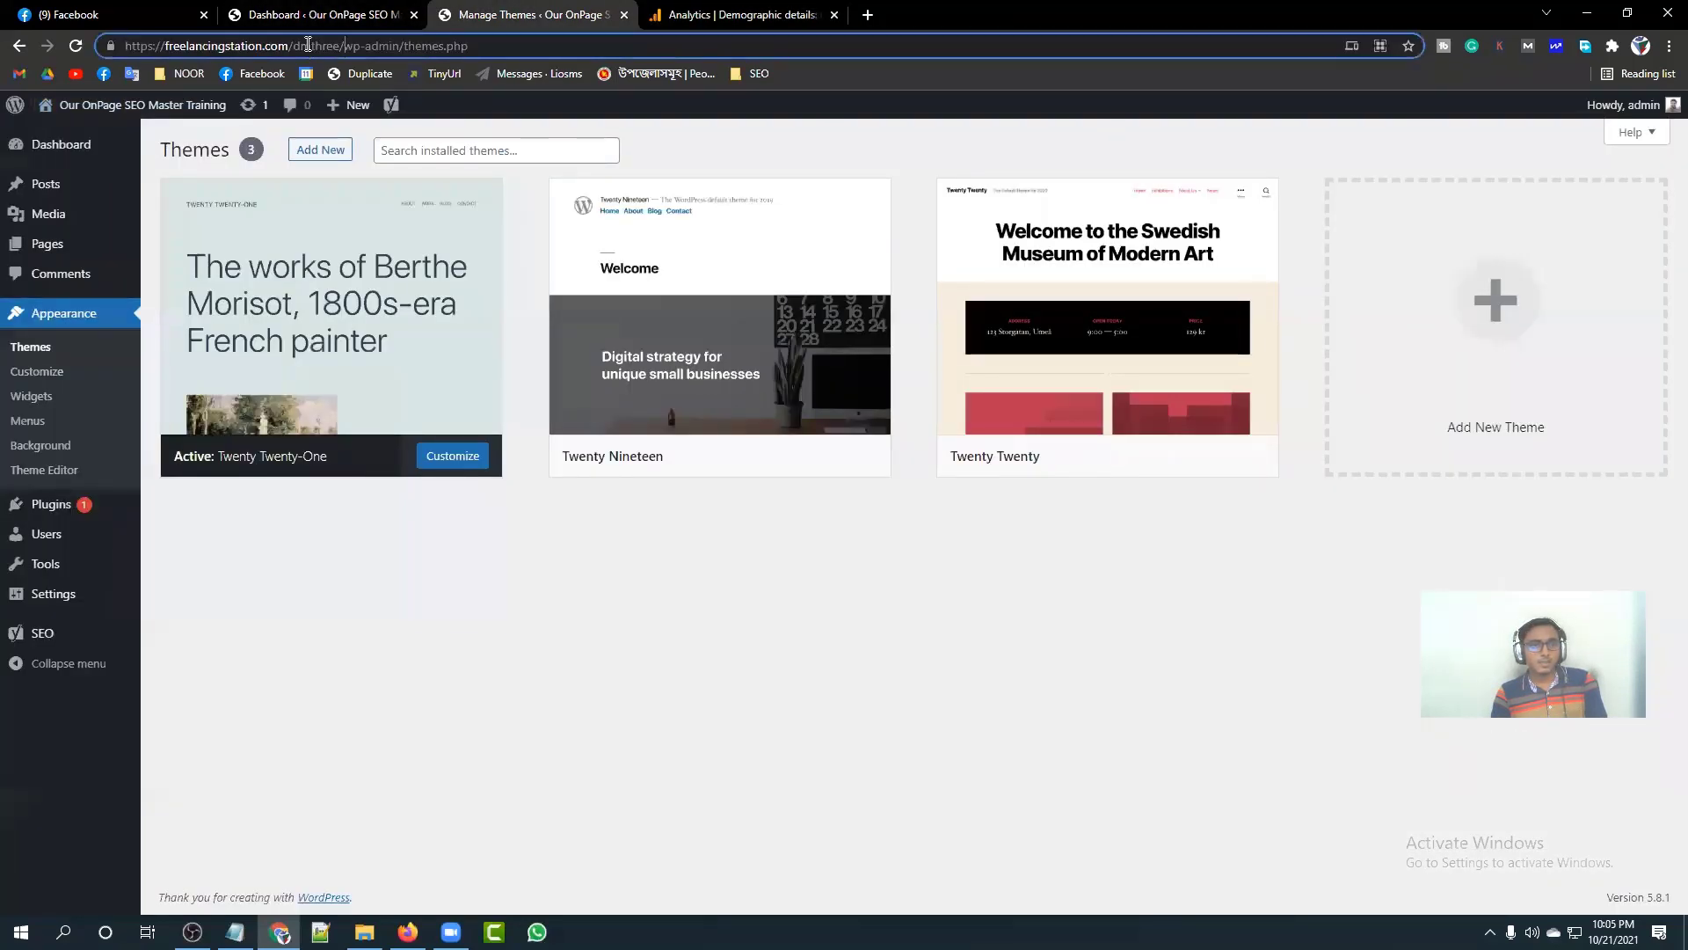
left_click_drag(345, 46, 124, 45)
right_click(174, 46)
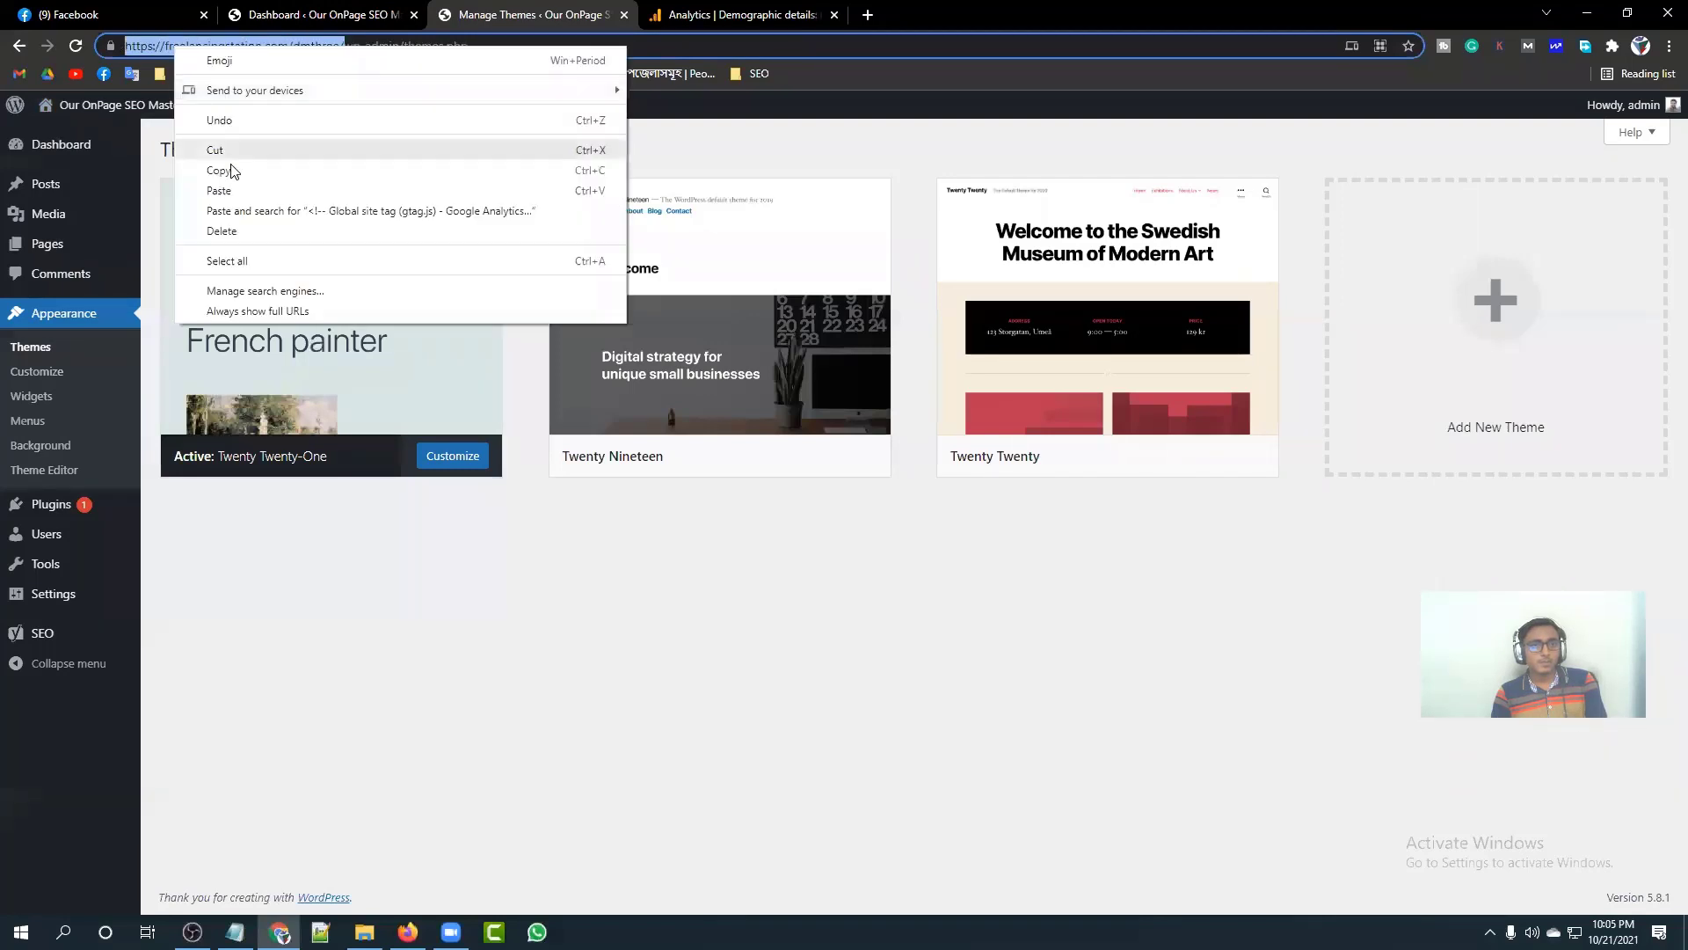
left_click(234, 167)
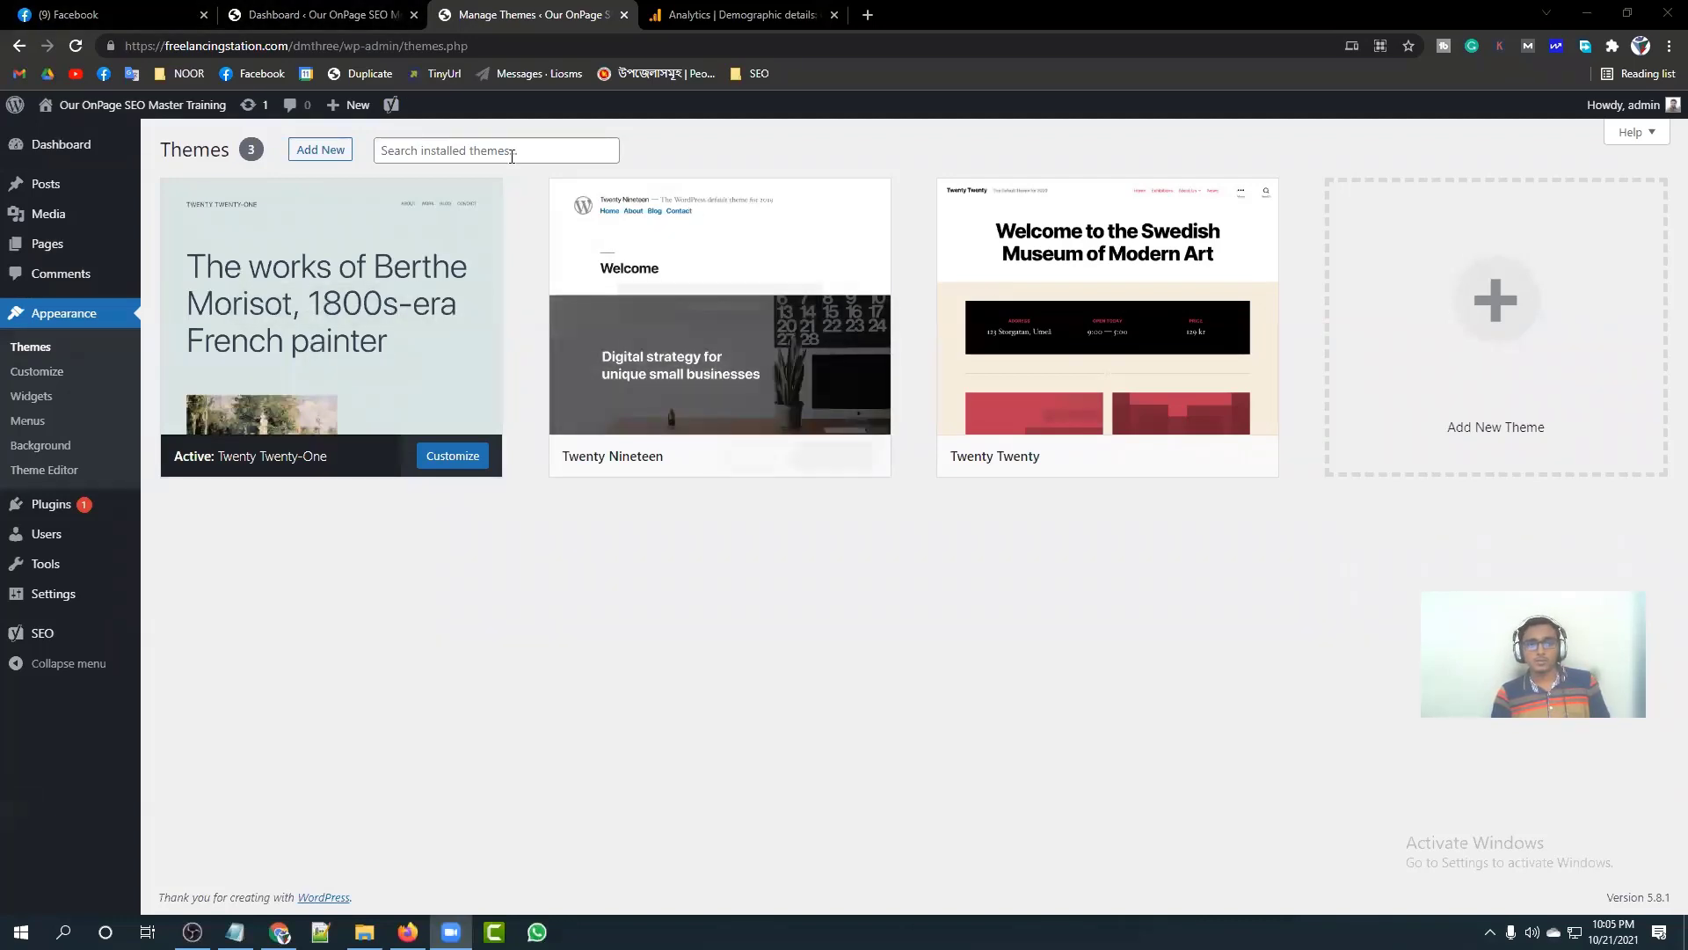
Step: Return to Google Analytics, review the Tech overview report's platform, browser, device, screen resolution and app cards, and open the Tech details report
left_click(690, 15)
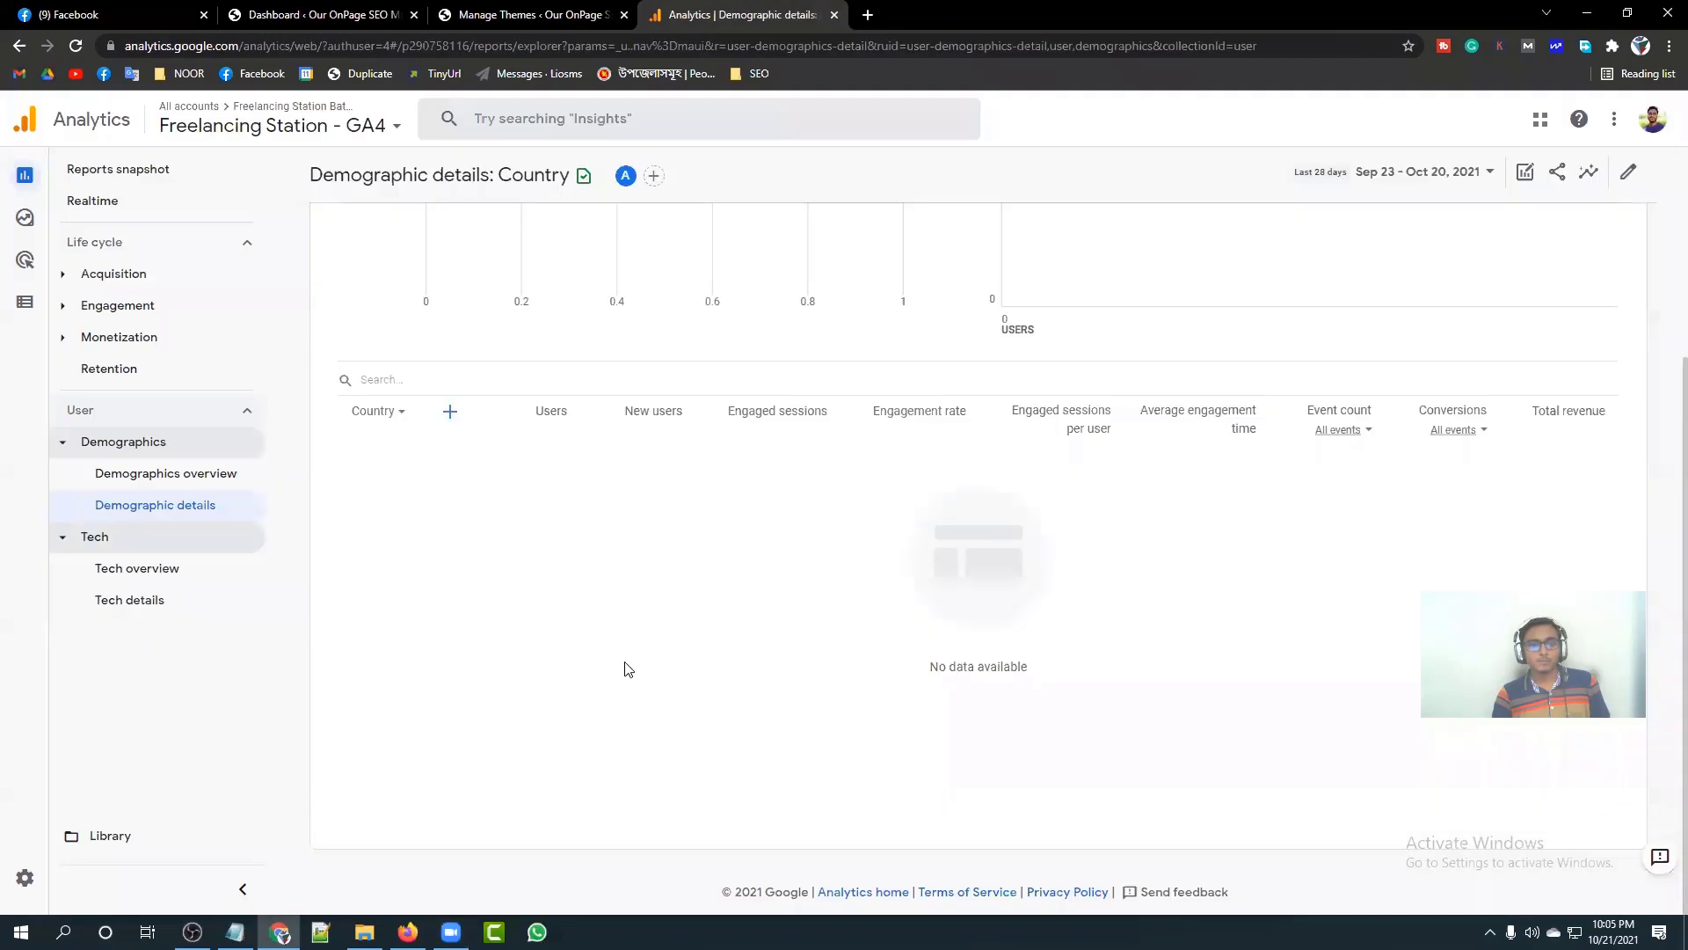
left_click(103, 570)
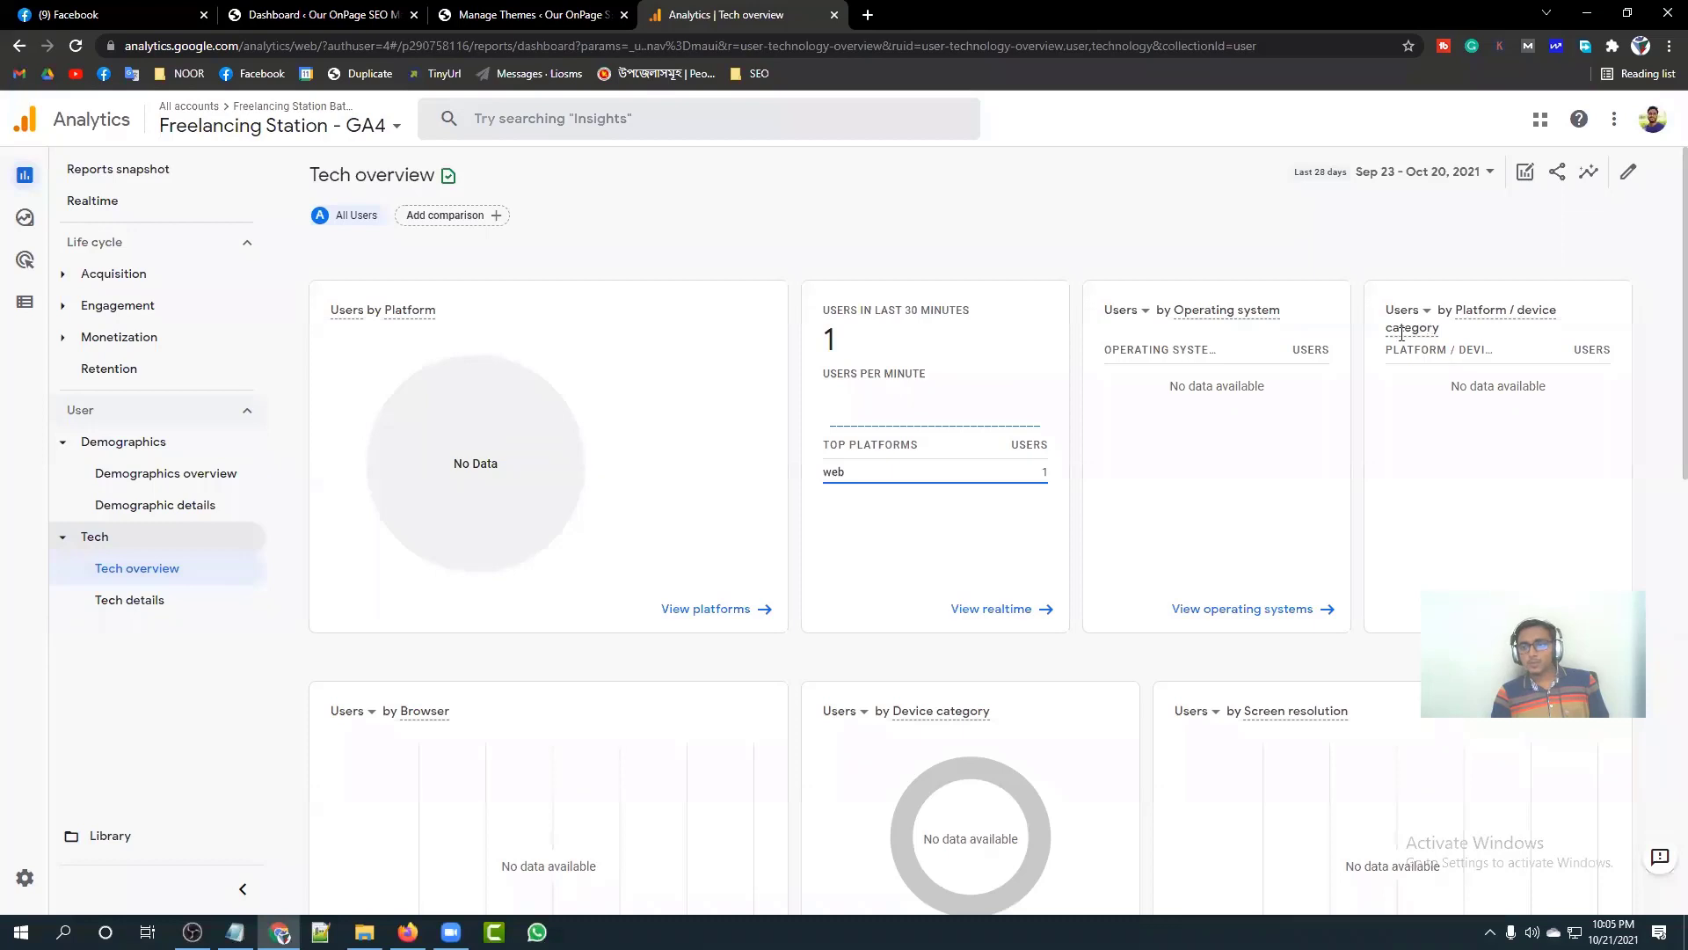
scroll(1089, 445, "down", 3)
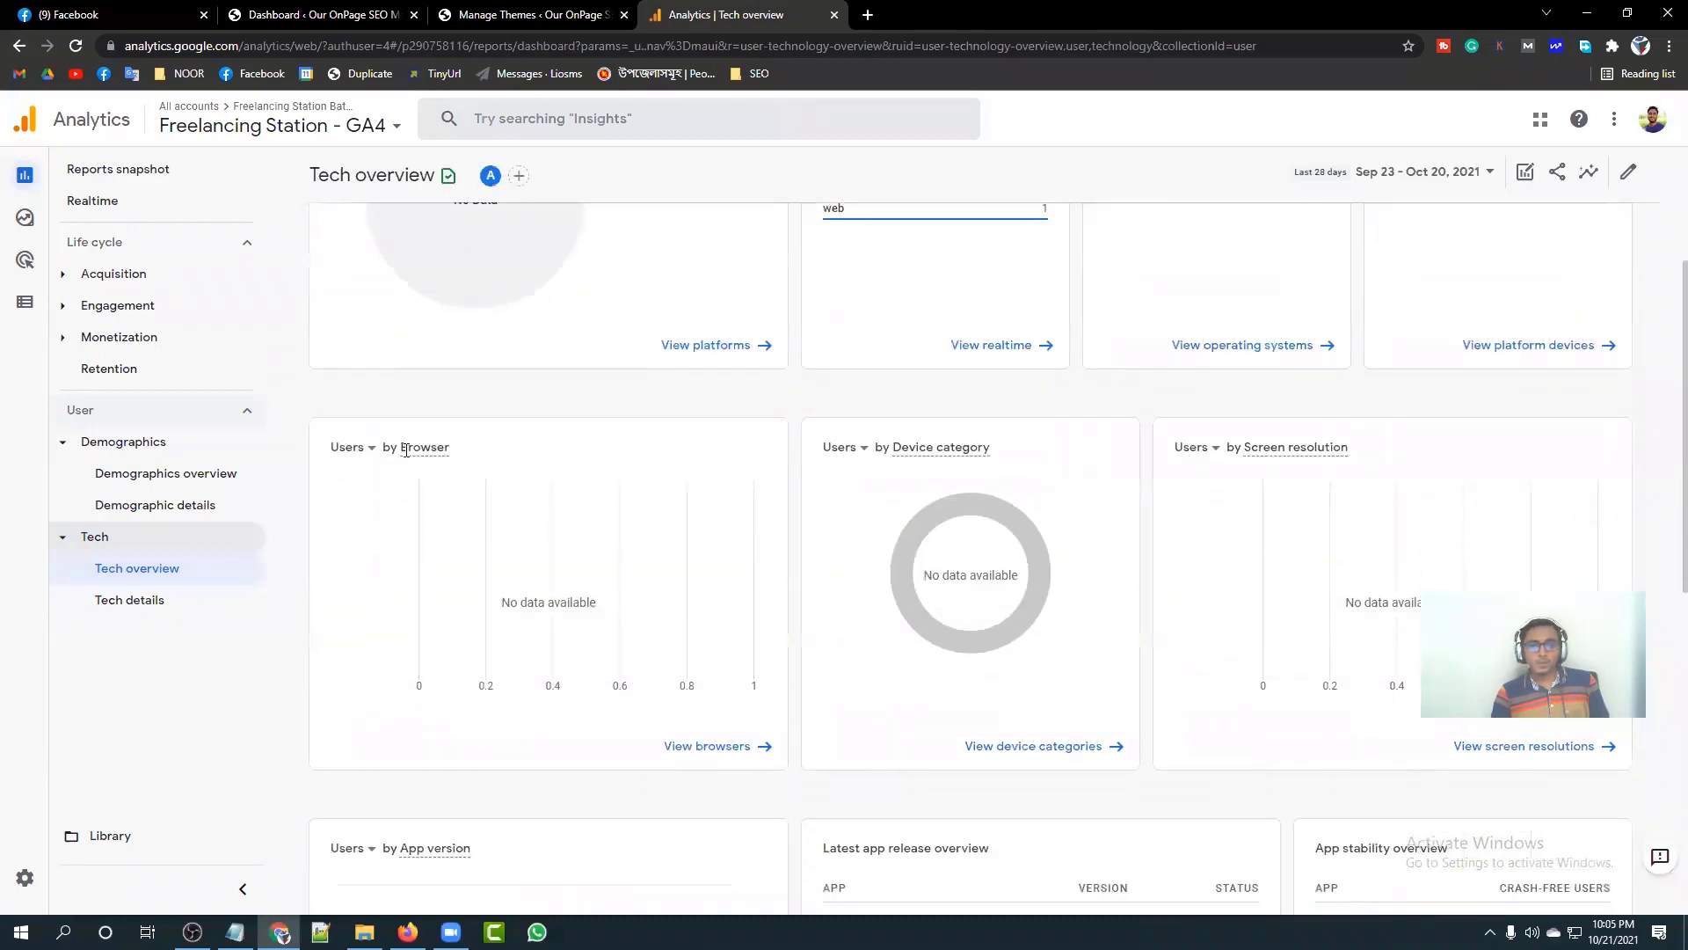
mouse_move(407, 450)
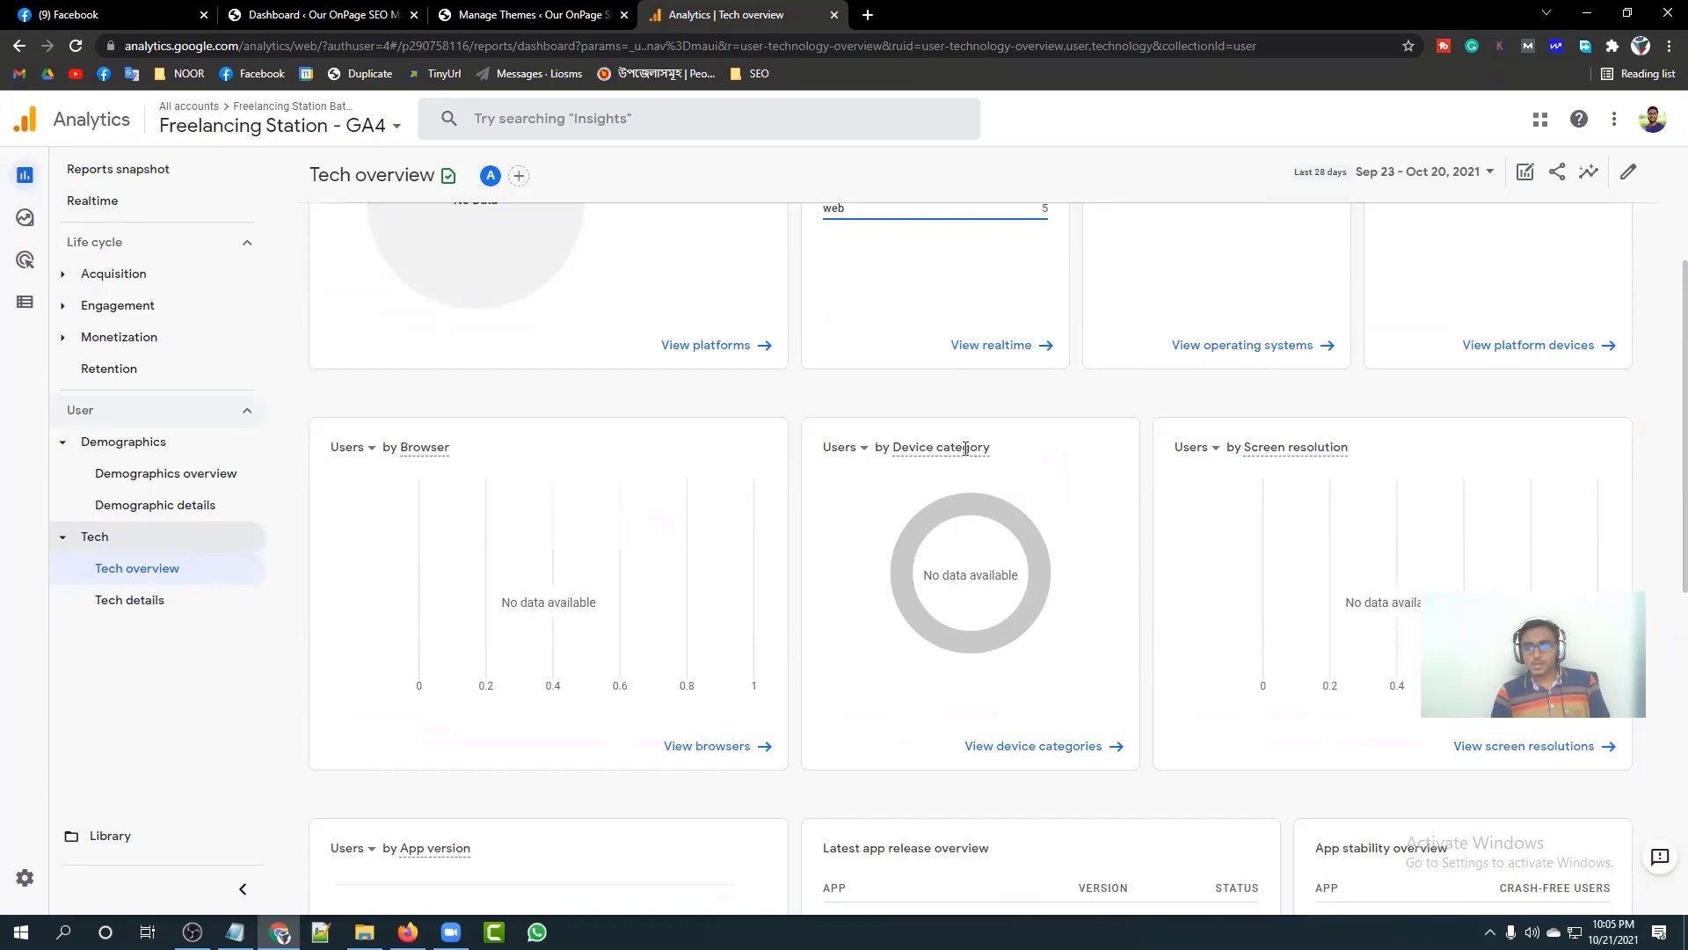
mouse_move(1298, 449)
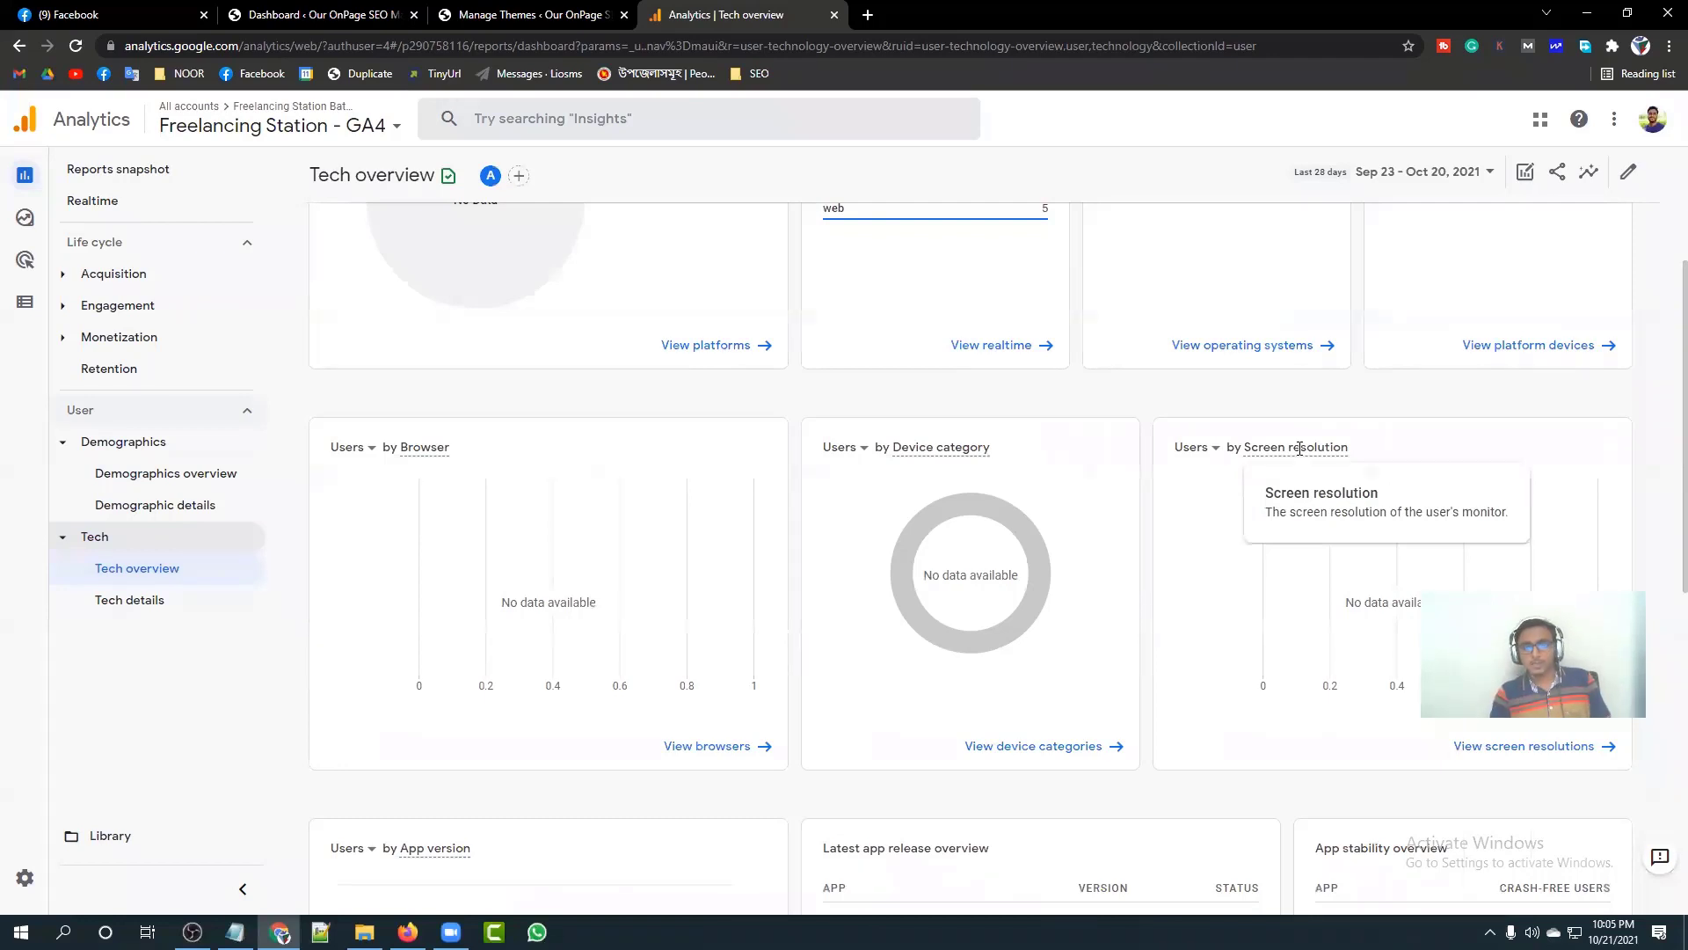
scroll(1293, 450, "down", 3)
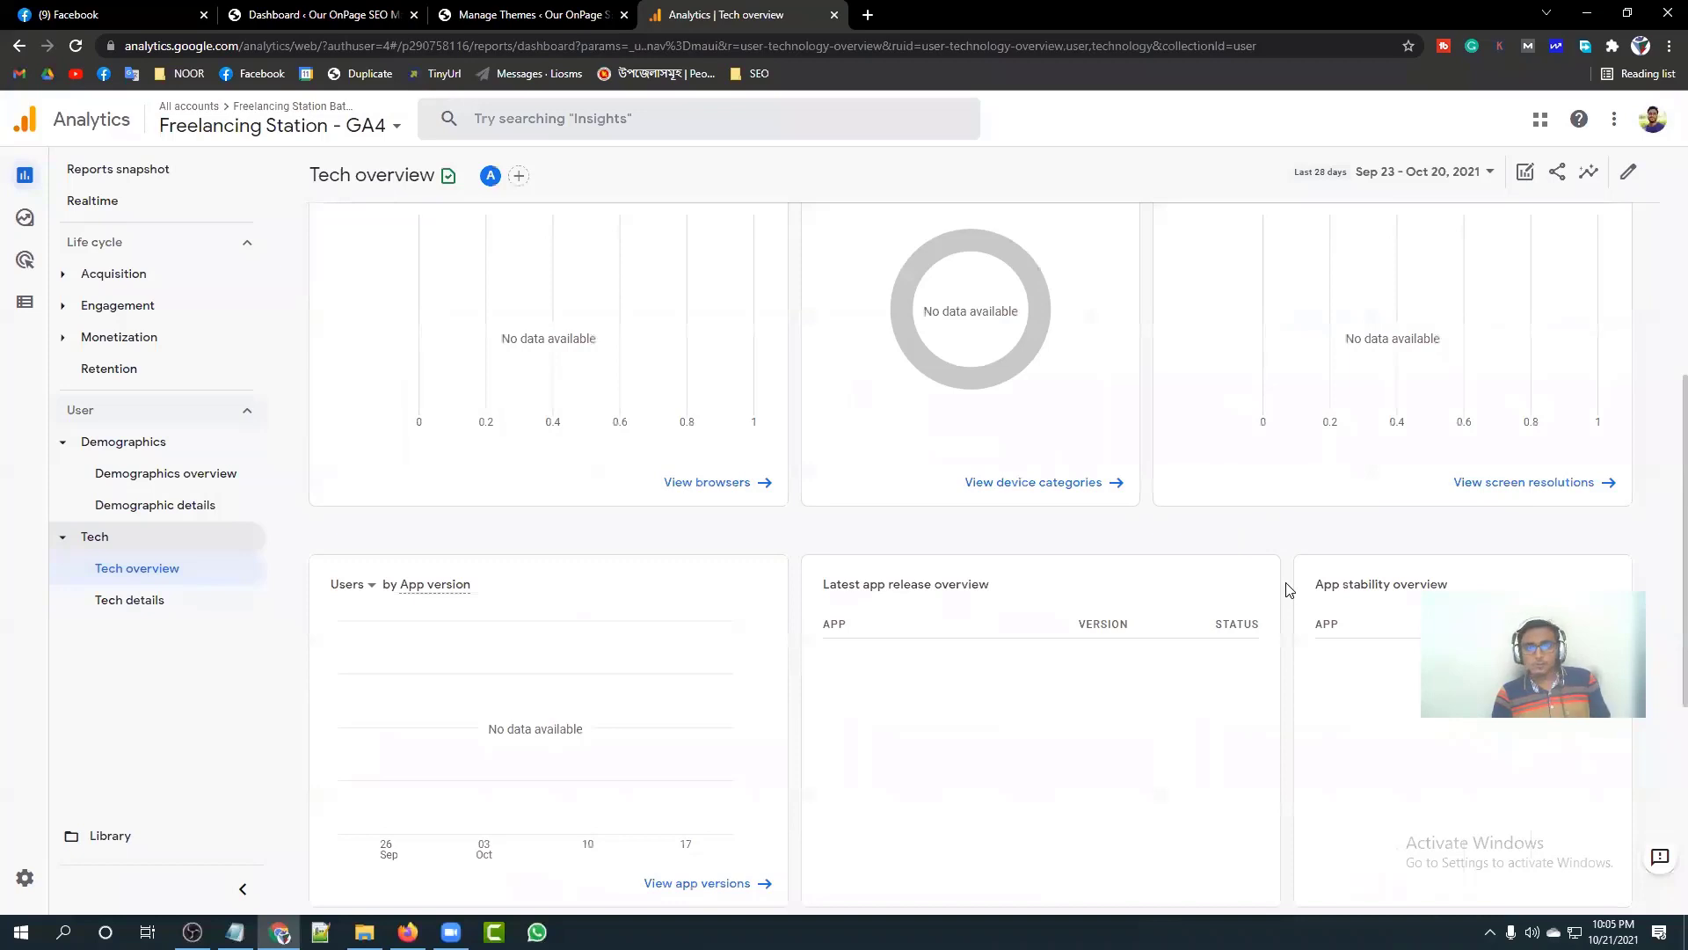
scroll(1289, 589, "down", 2)
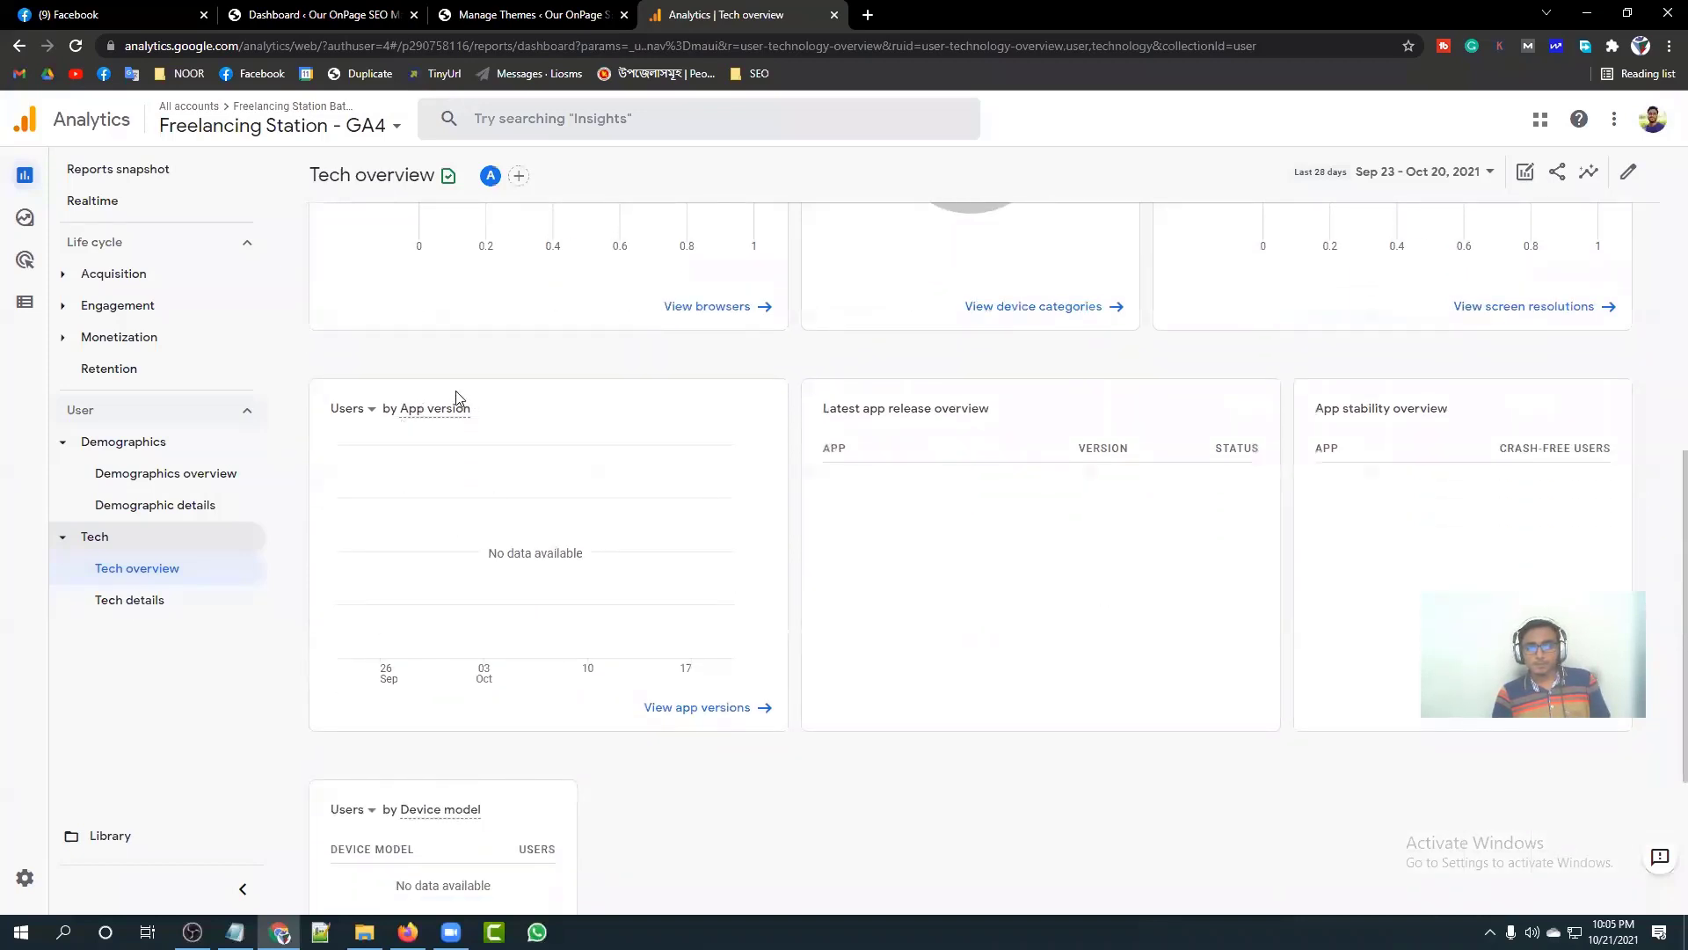
mouse_move(408, 406)
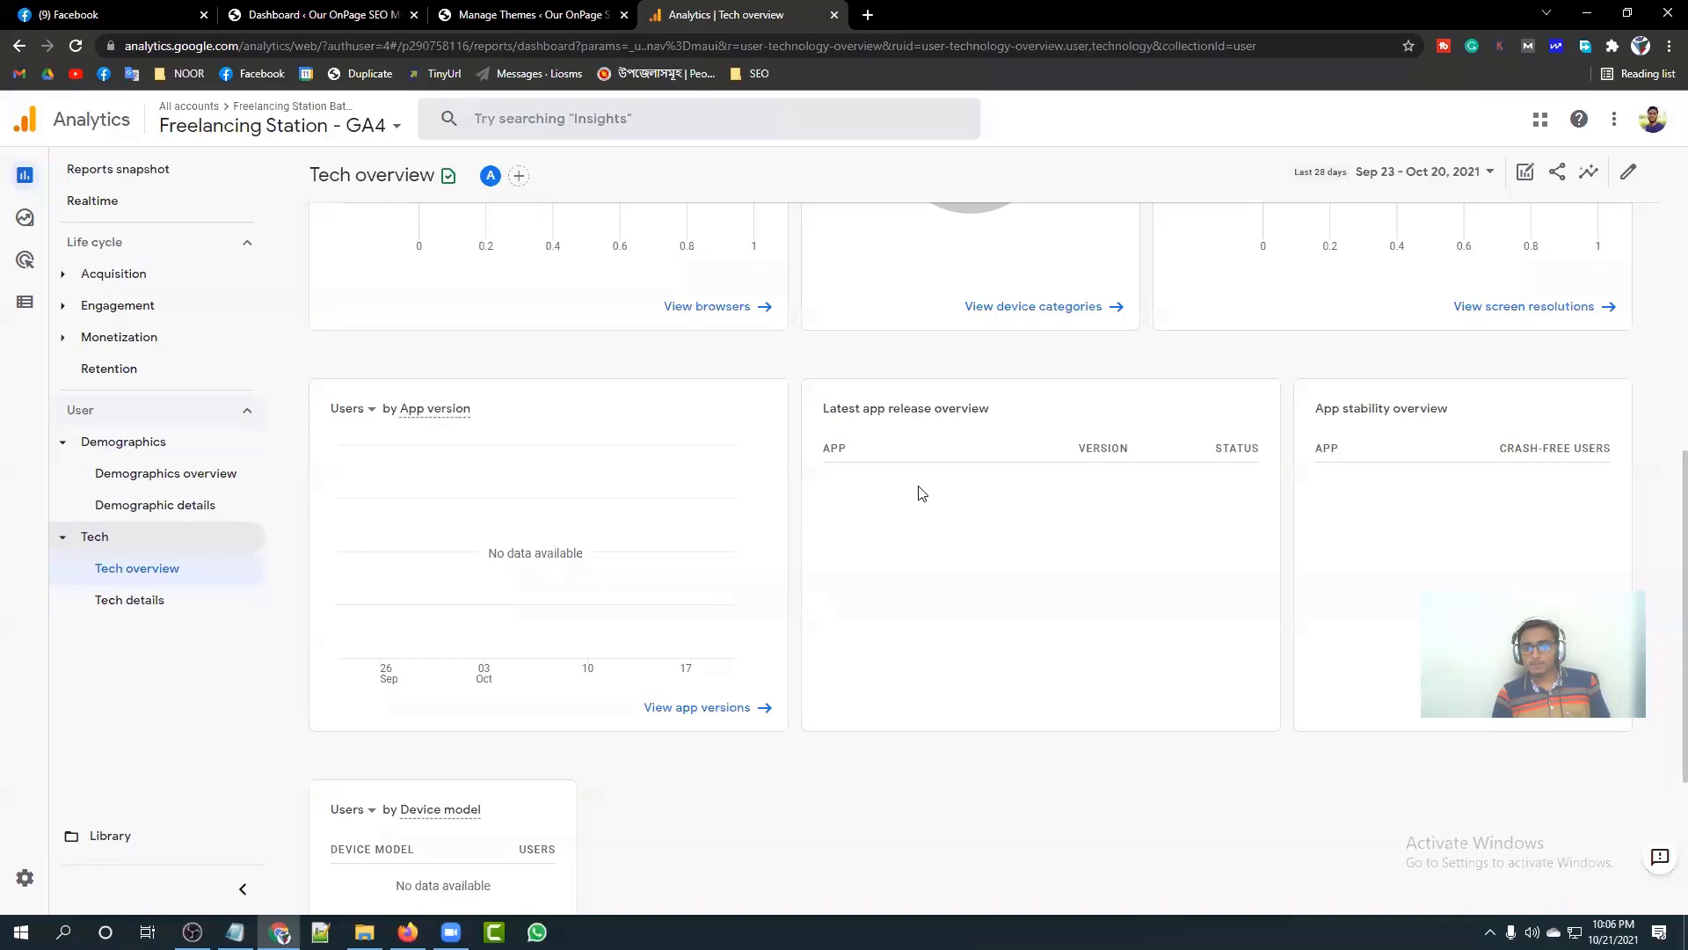
scroll(1015, 458, "down", 2)
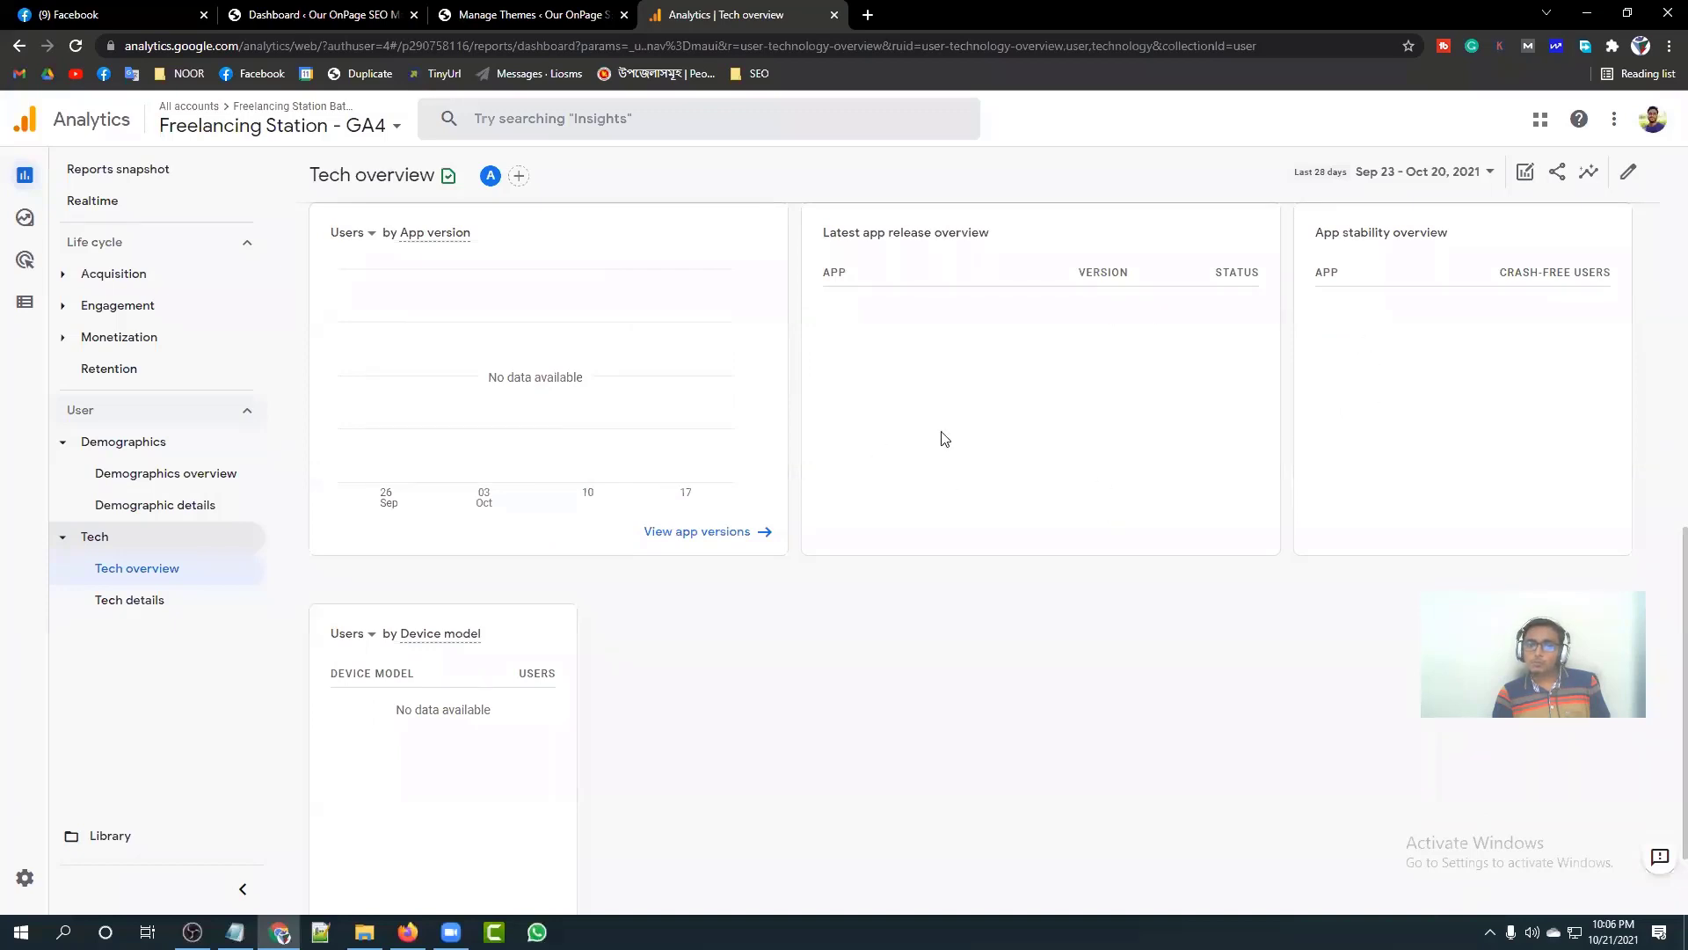
scroll(945, 438, "down", 2)
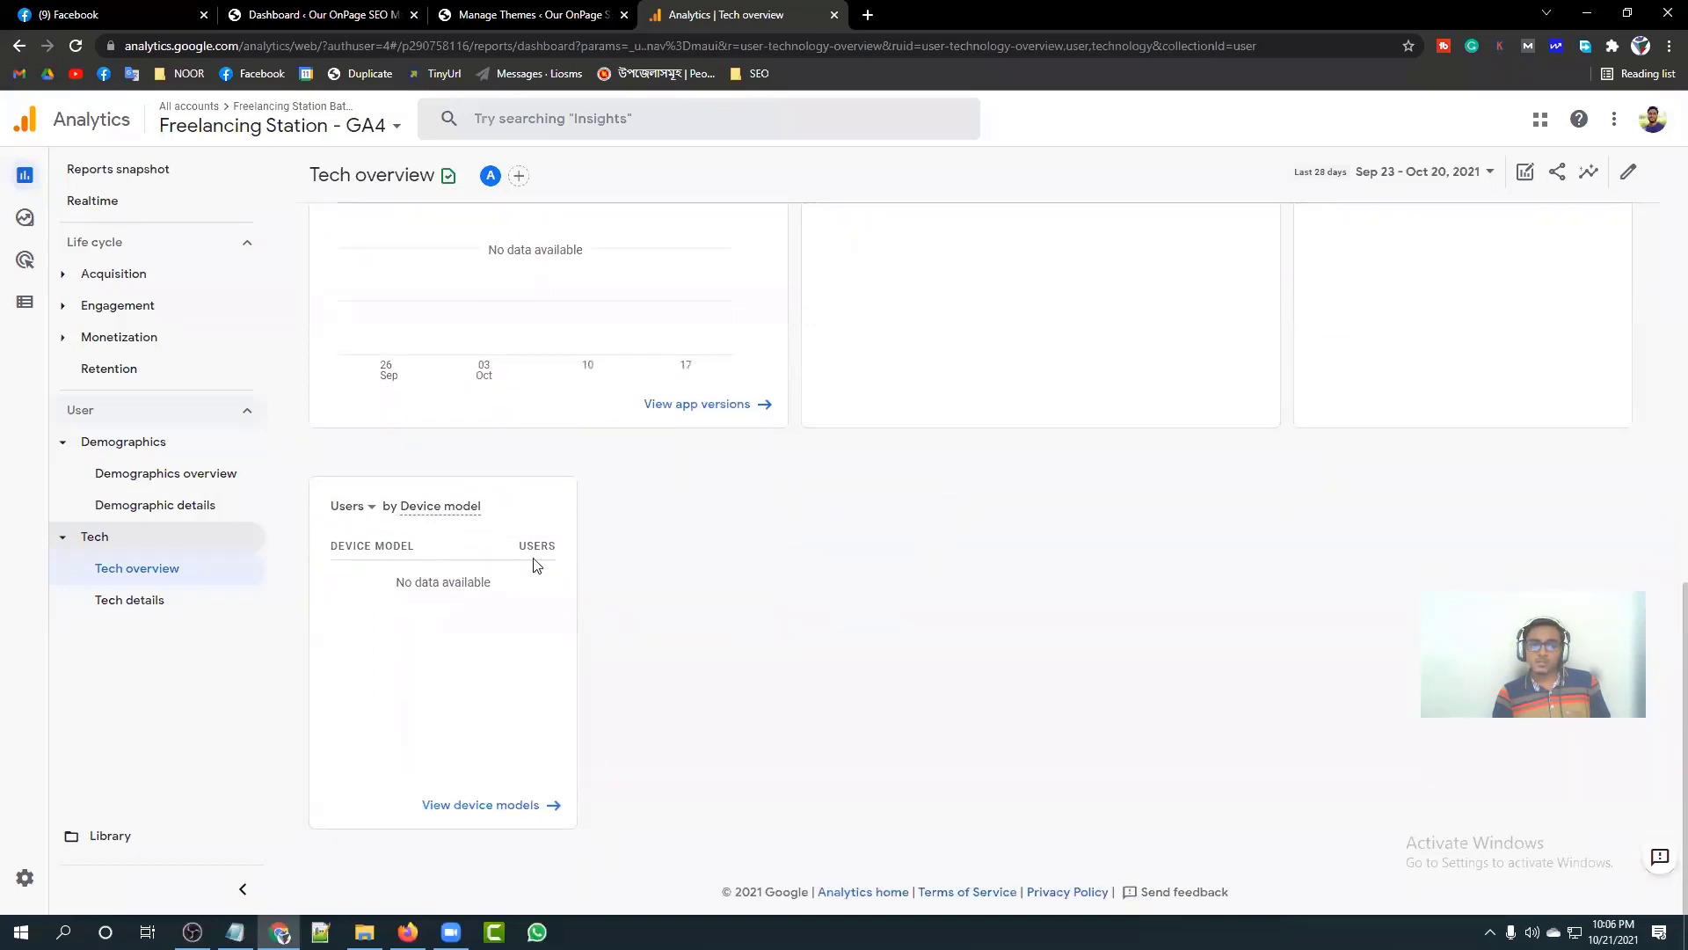
left_click(143, 601)
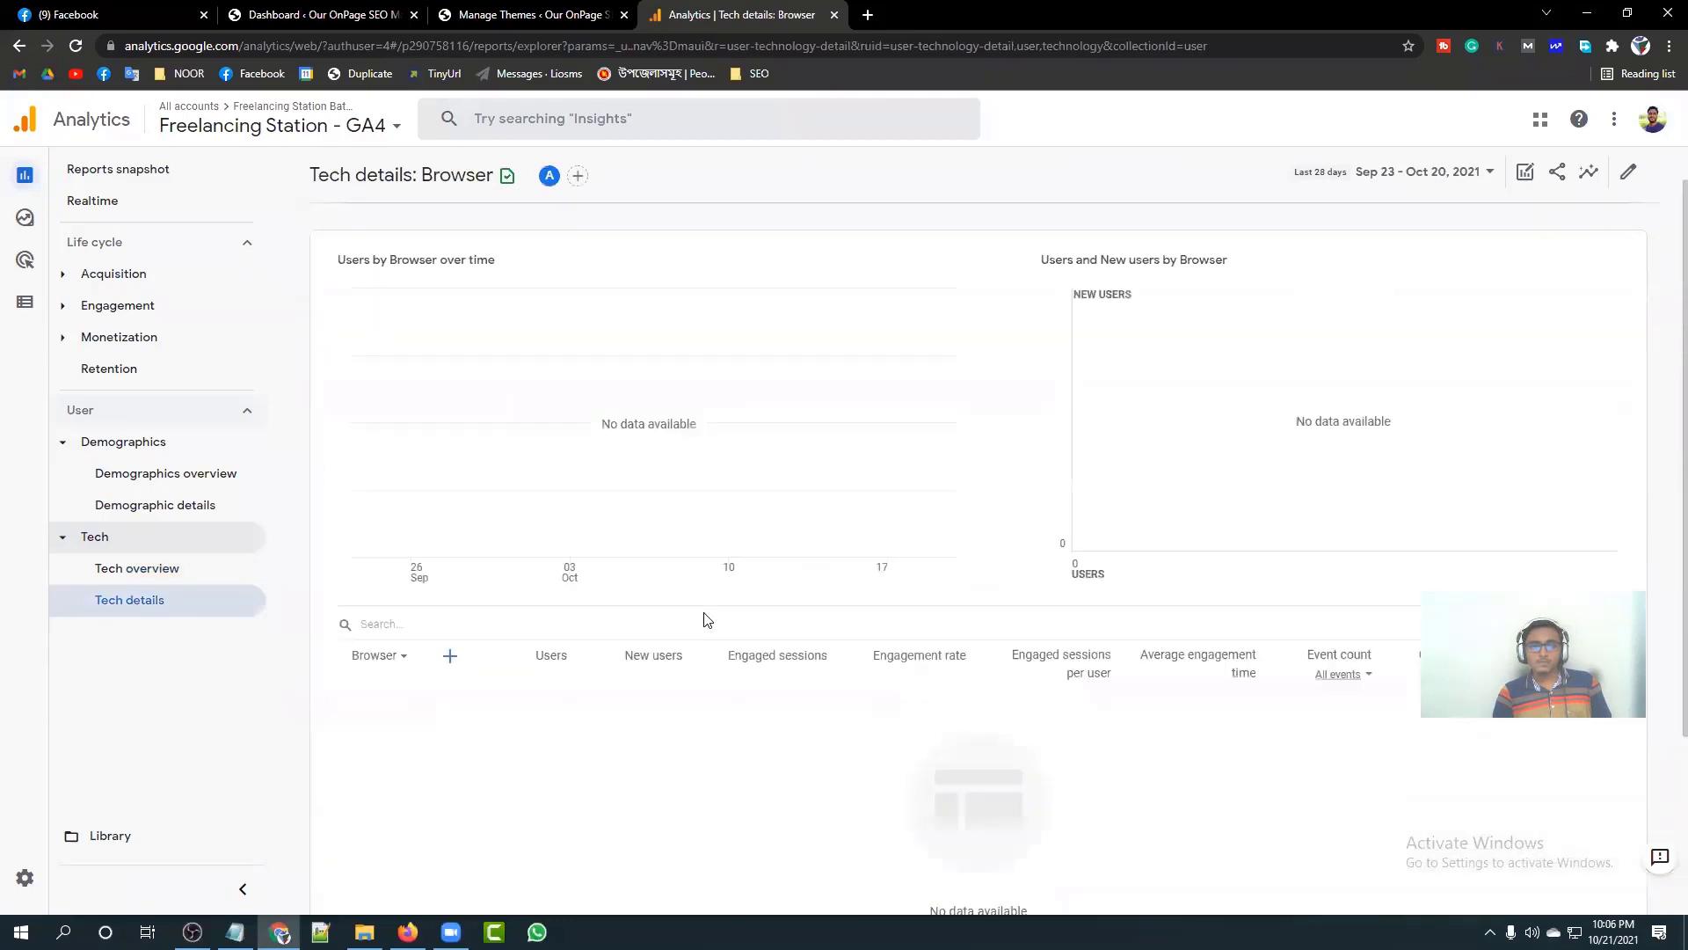
mouse_move(100, 341)
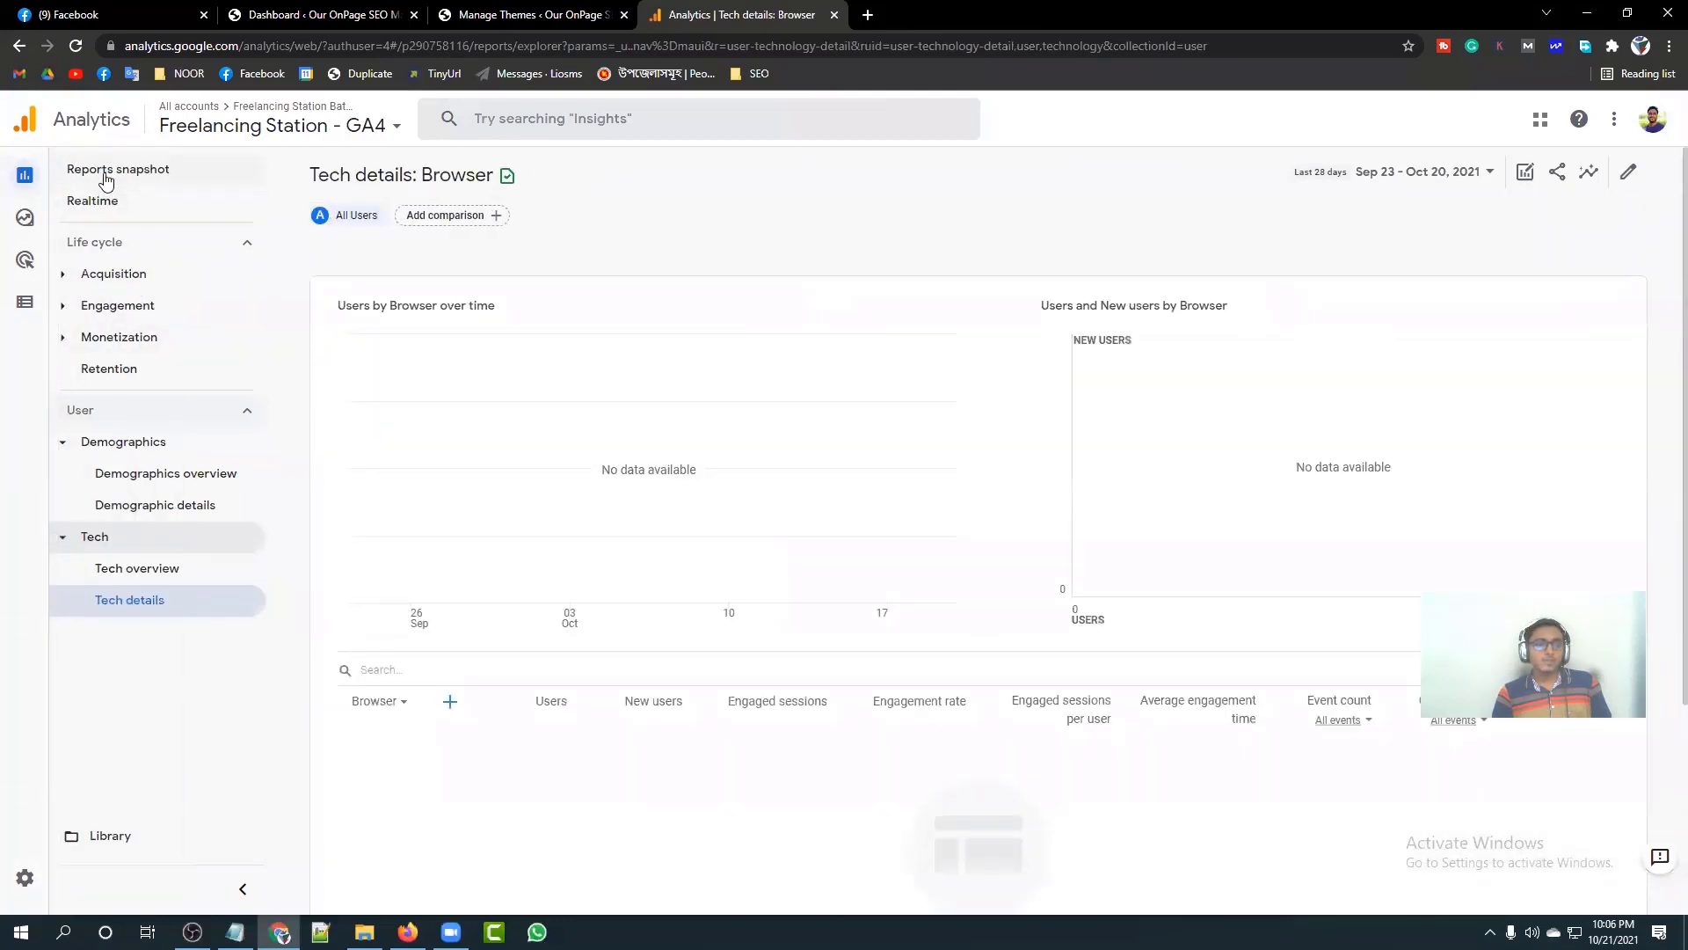
Step: Open the Realtime report and examine the device category shares and the user locations around Bangladesh on the map
left_click(96, 208)
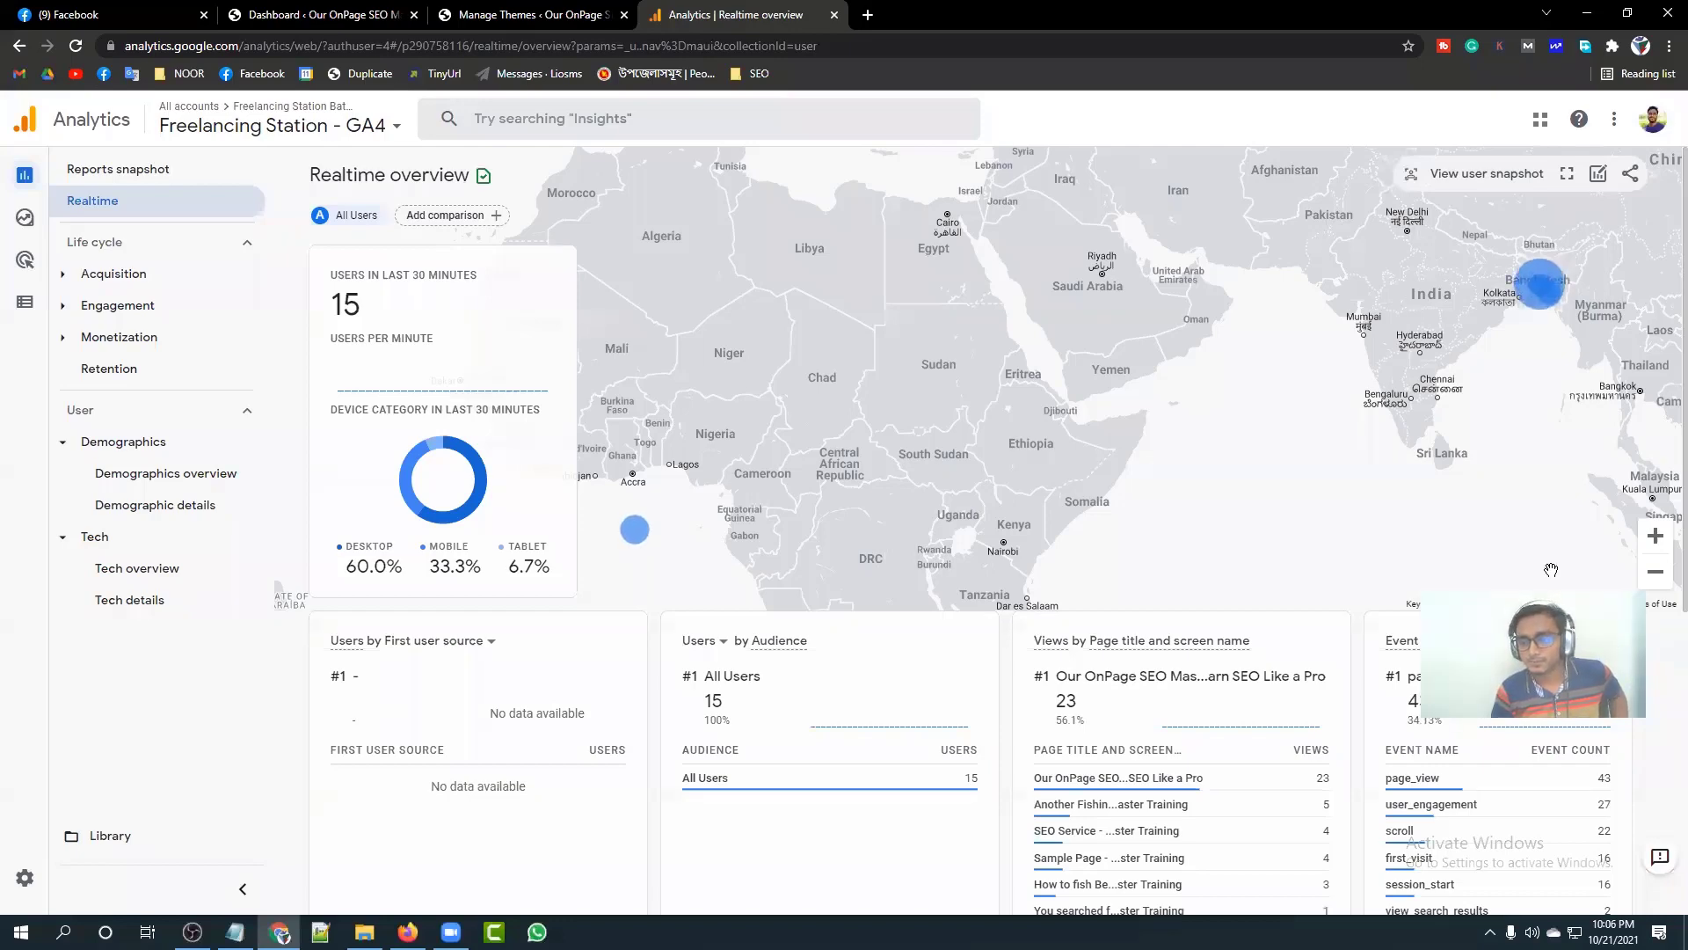
left_click_drag(1561, 346, 861, 486)
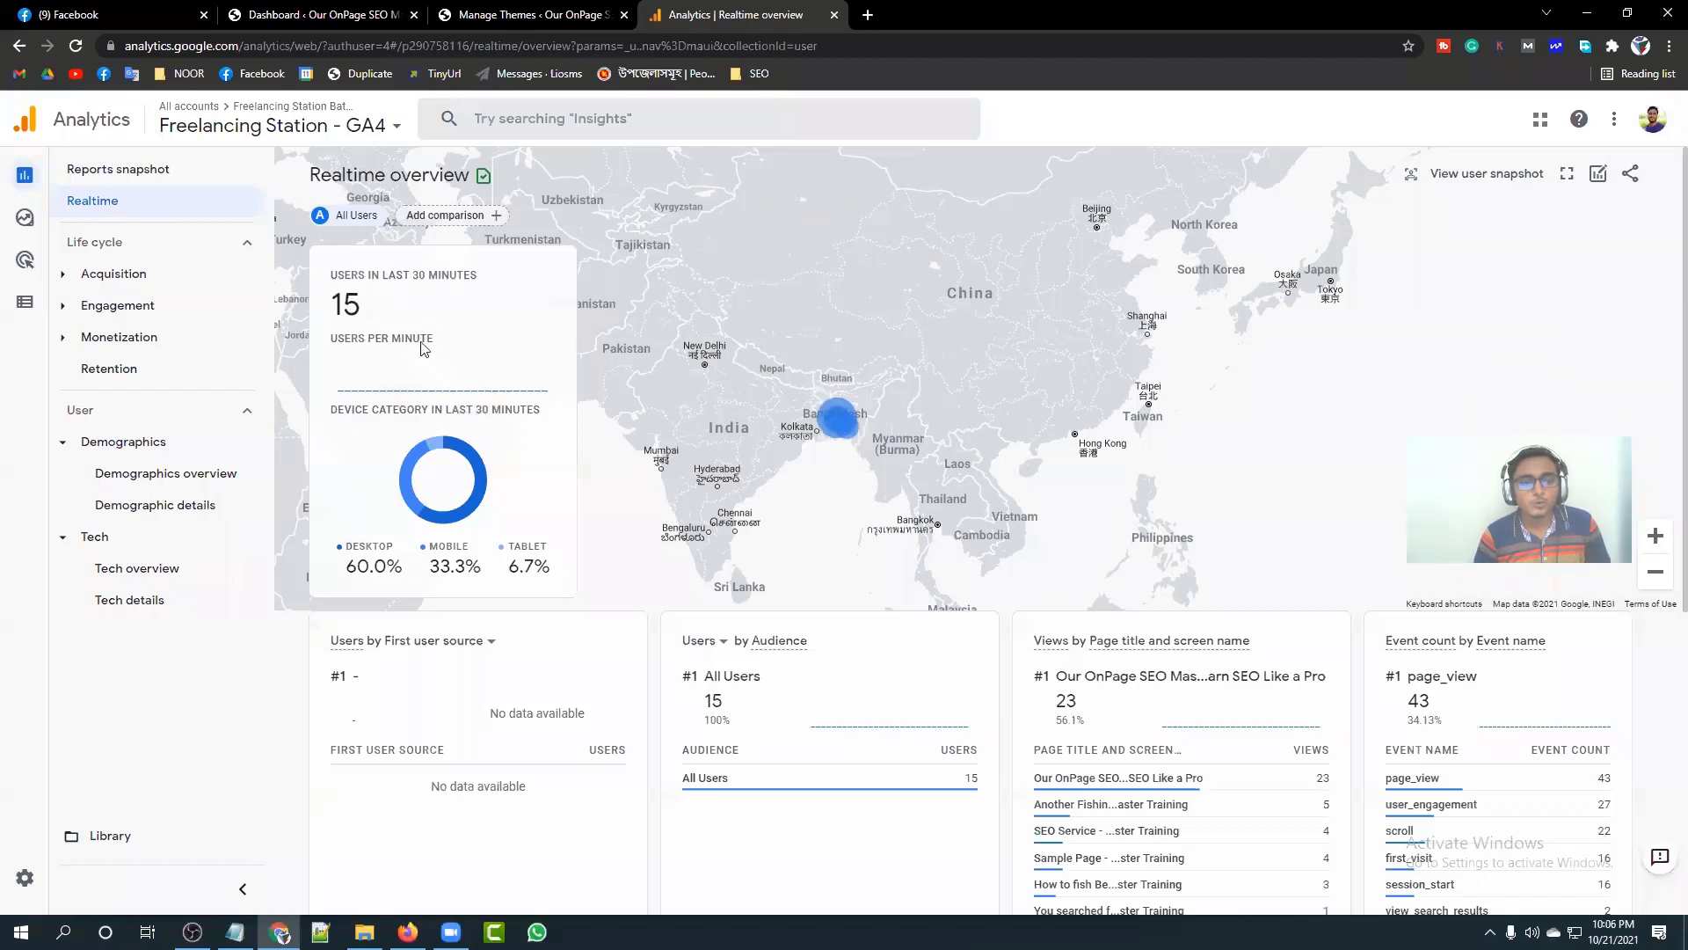
mouse_move(416, 584)
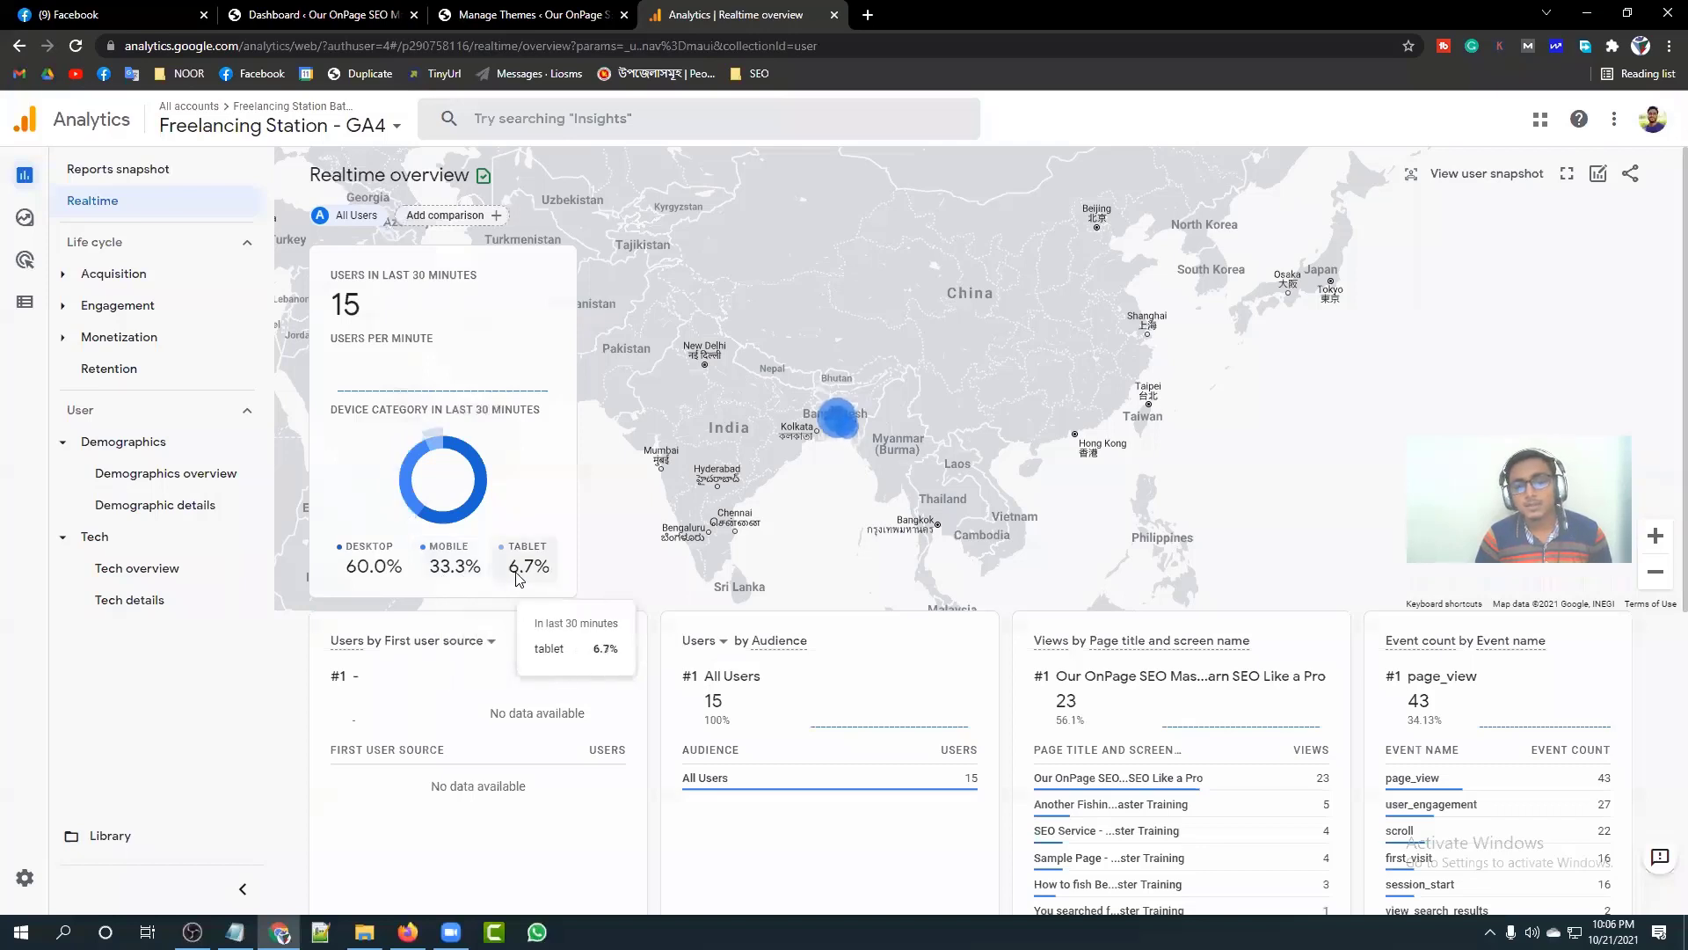
mouse_move(514, 583)
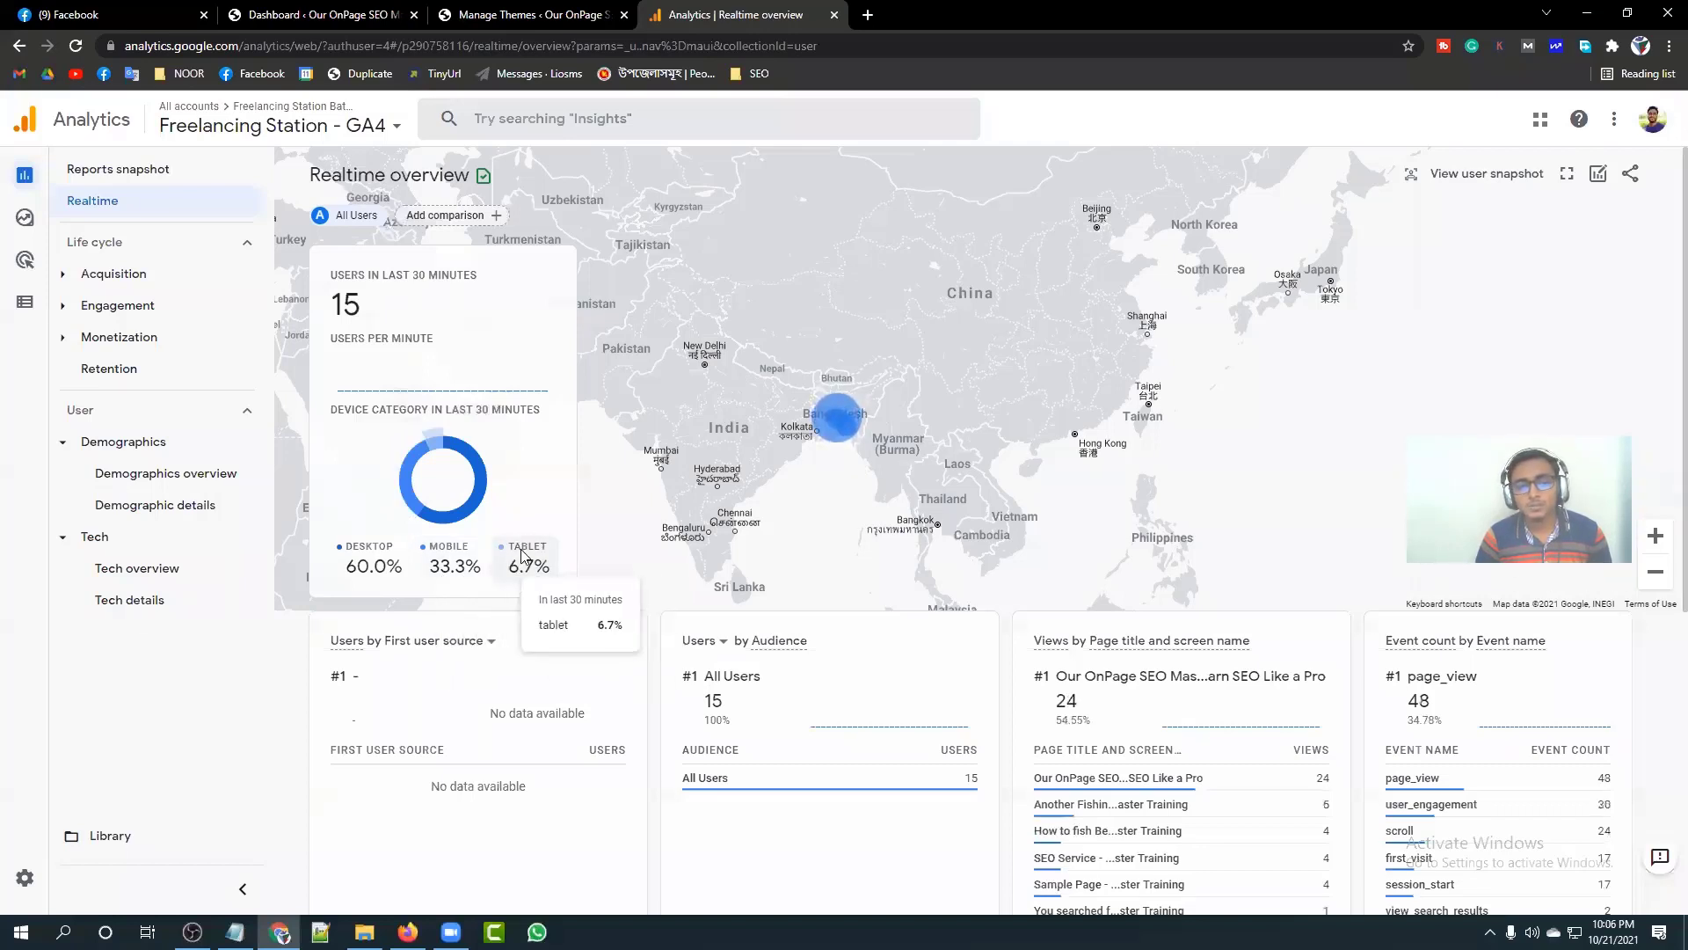
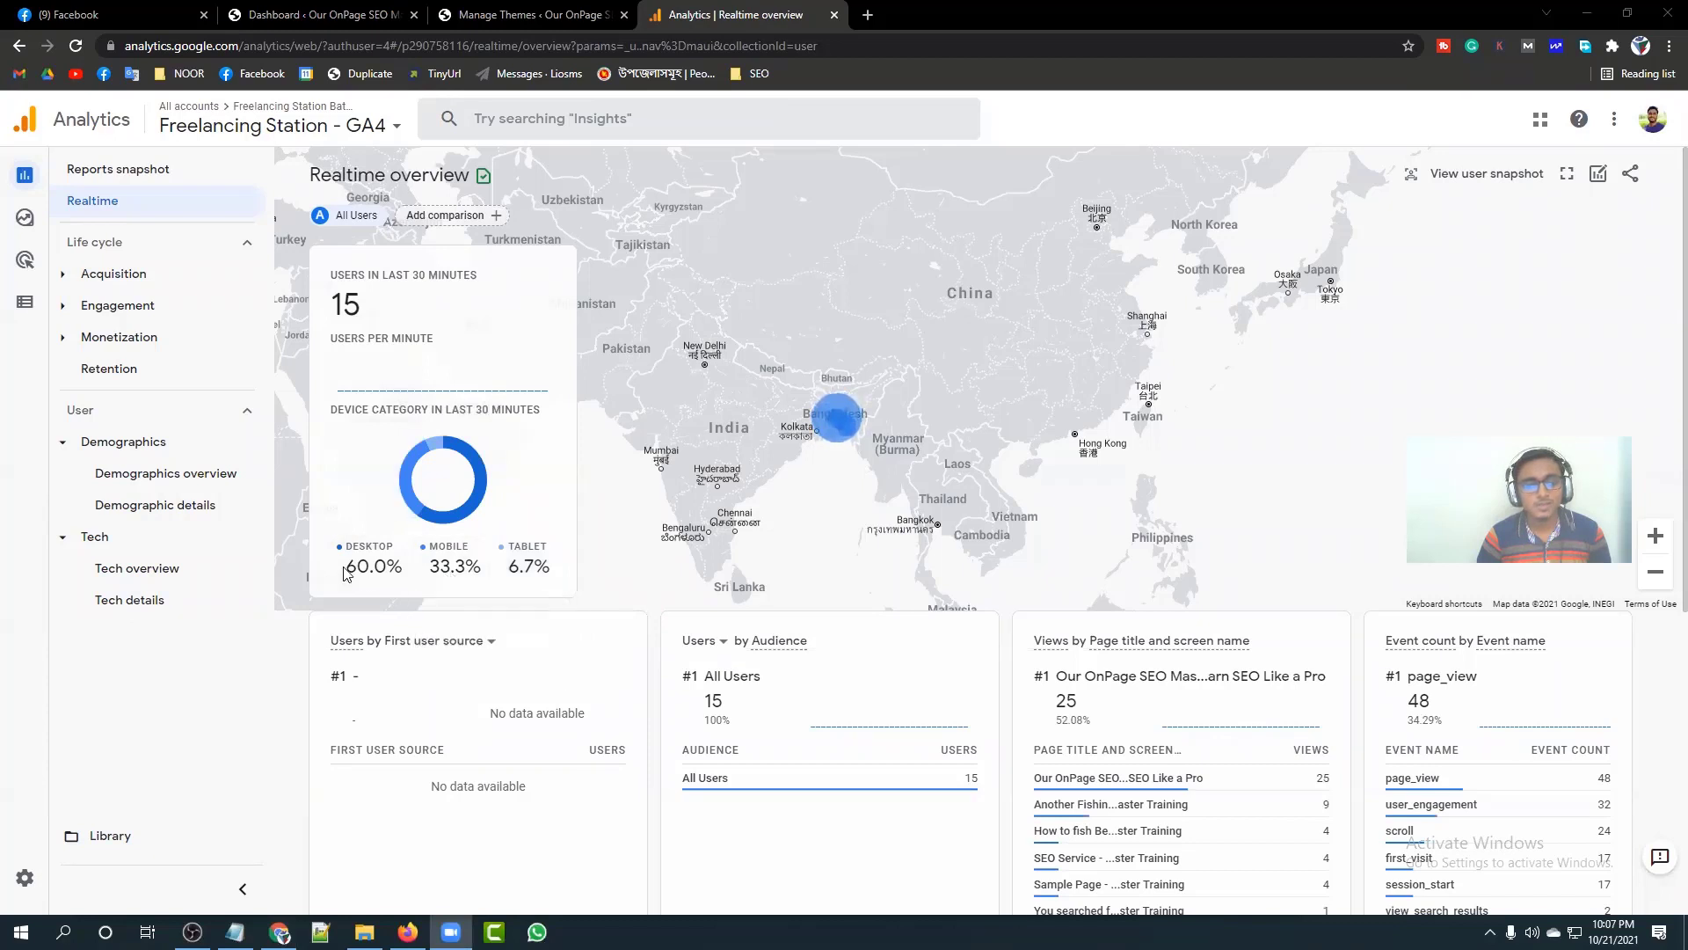
mouse_move(353, 573)
mouse_move(841, 423)
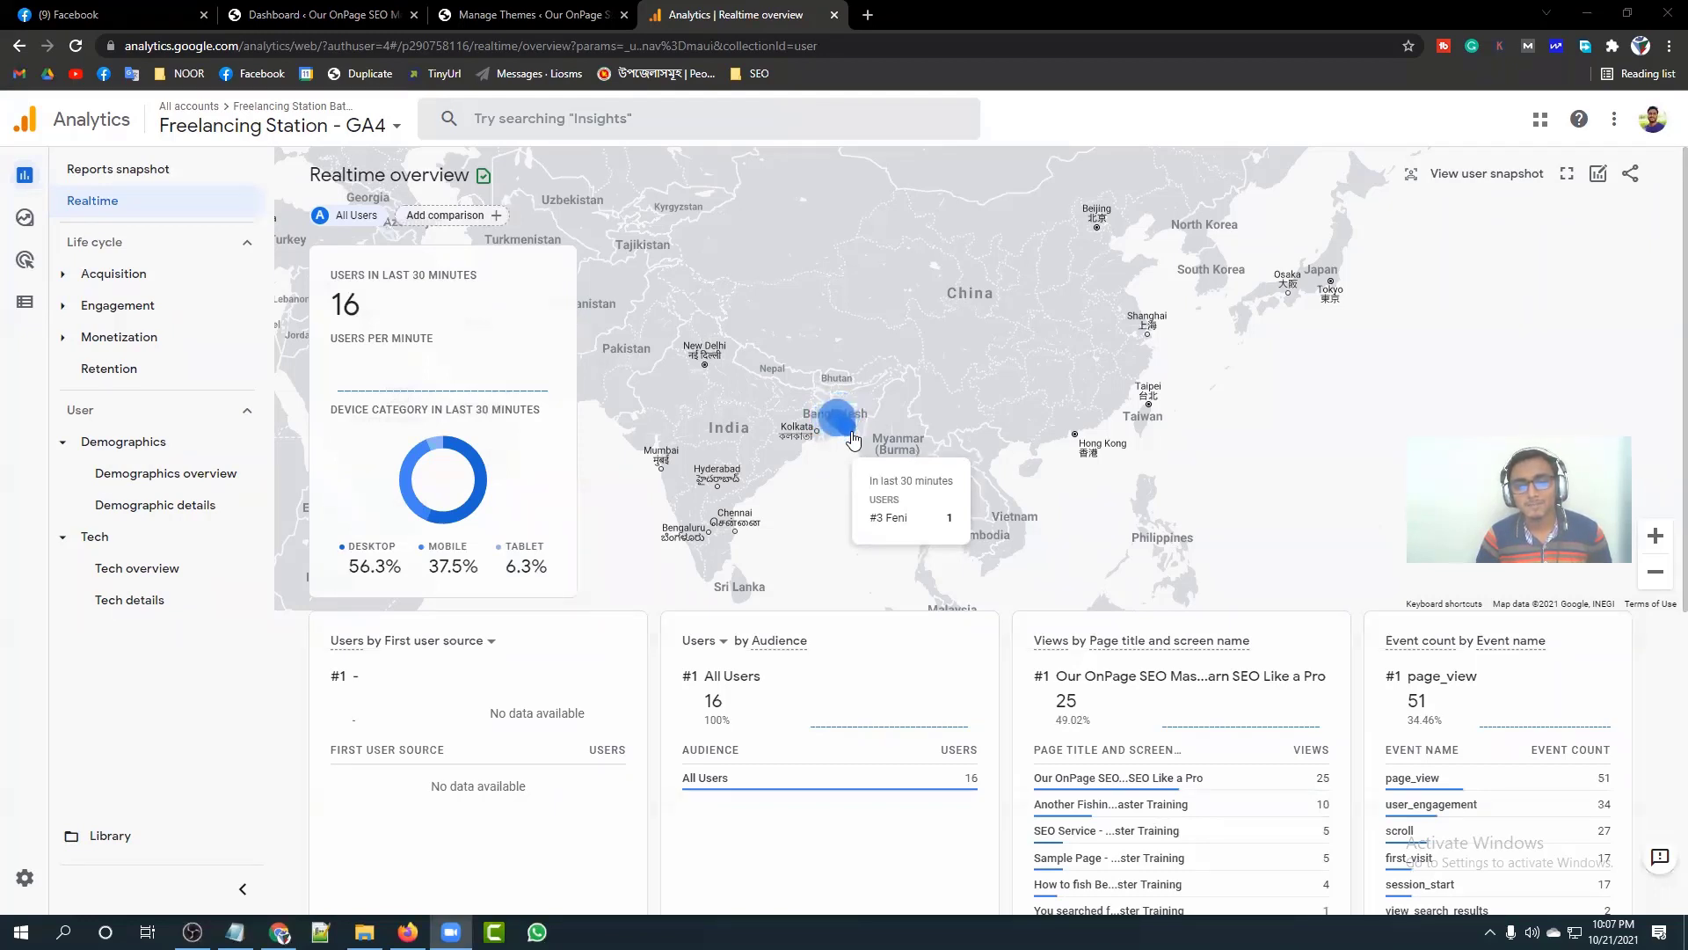
left_click(845, 429)
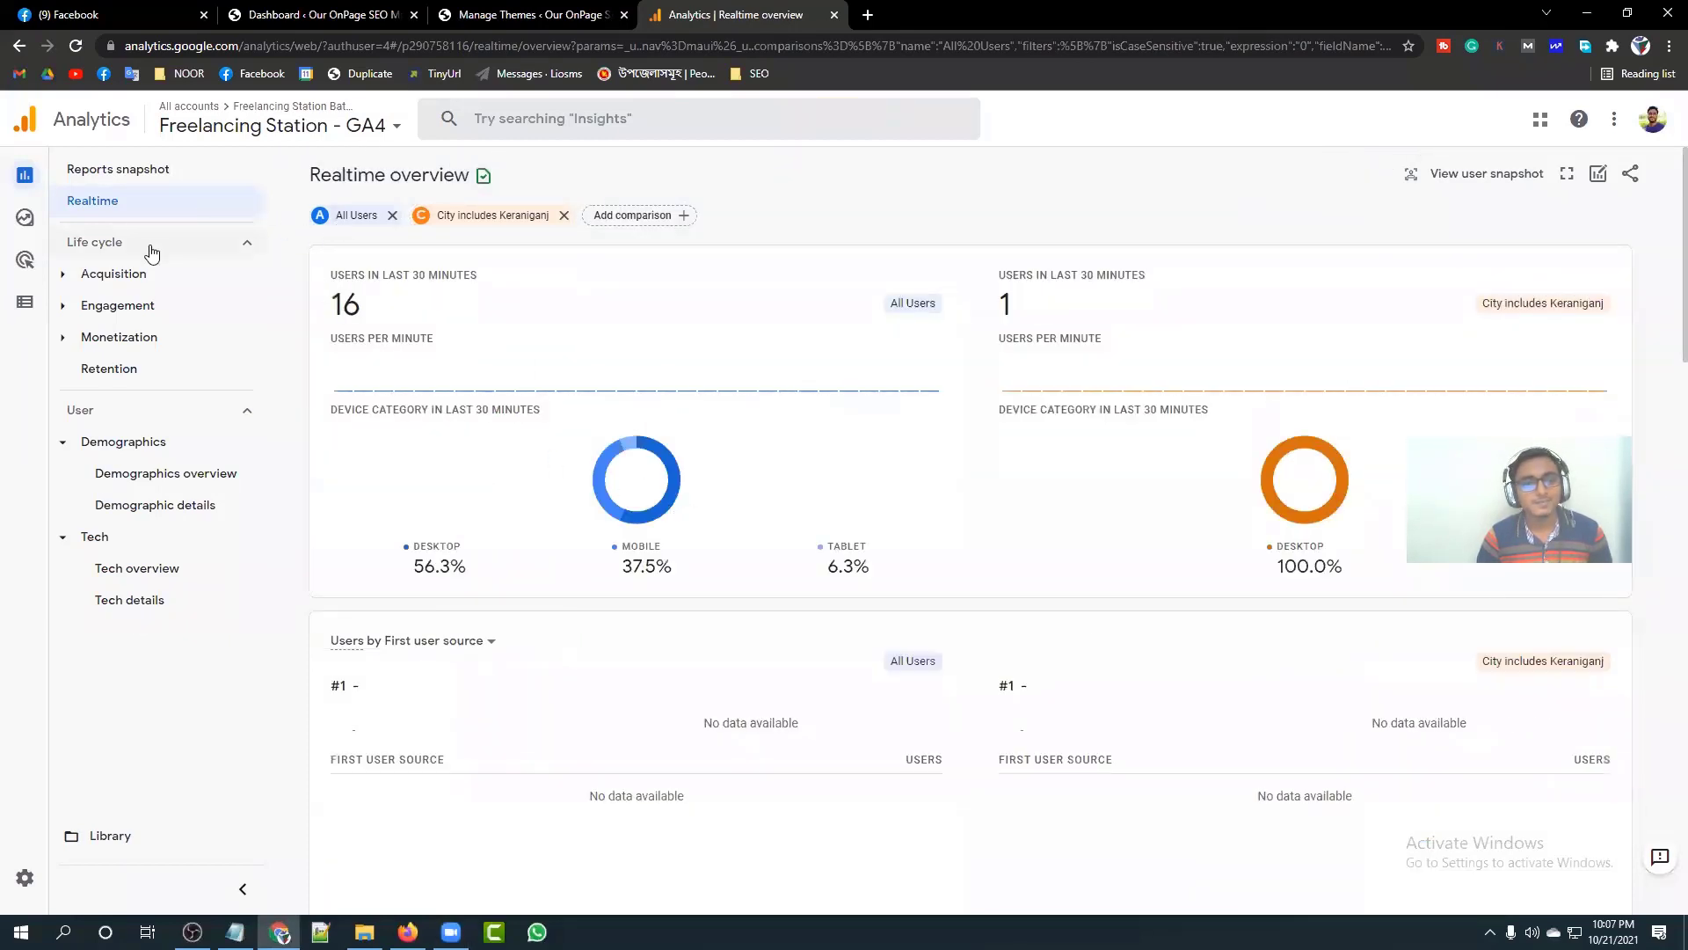
left_click(114, 202)
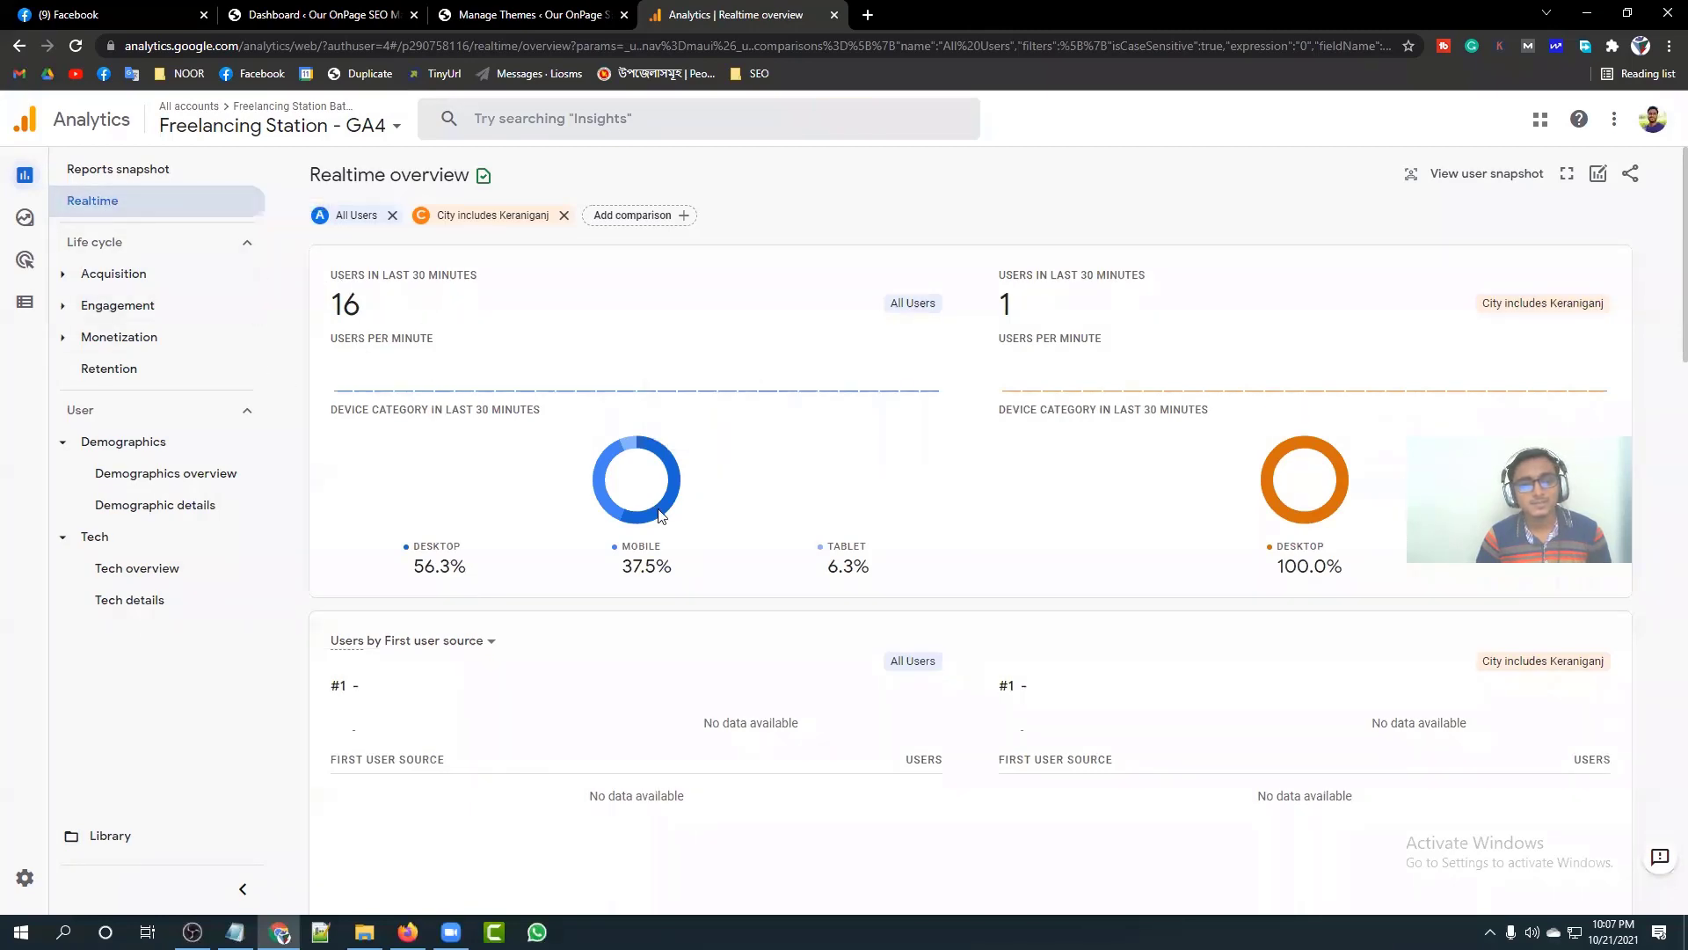
scroll(940, 571, "down", 5)
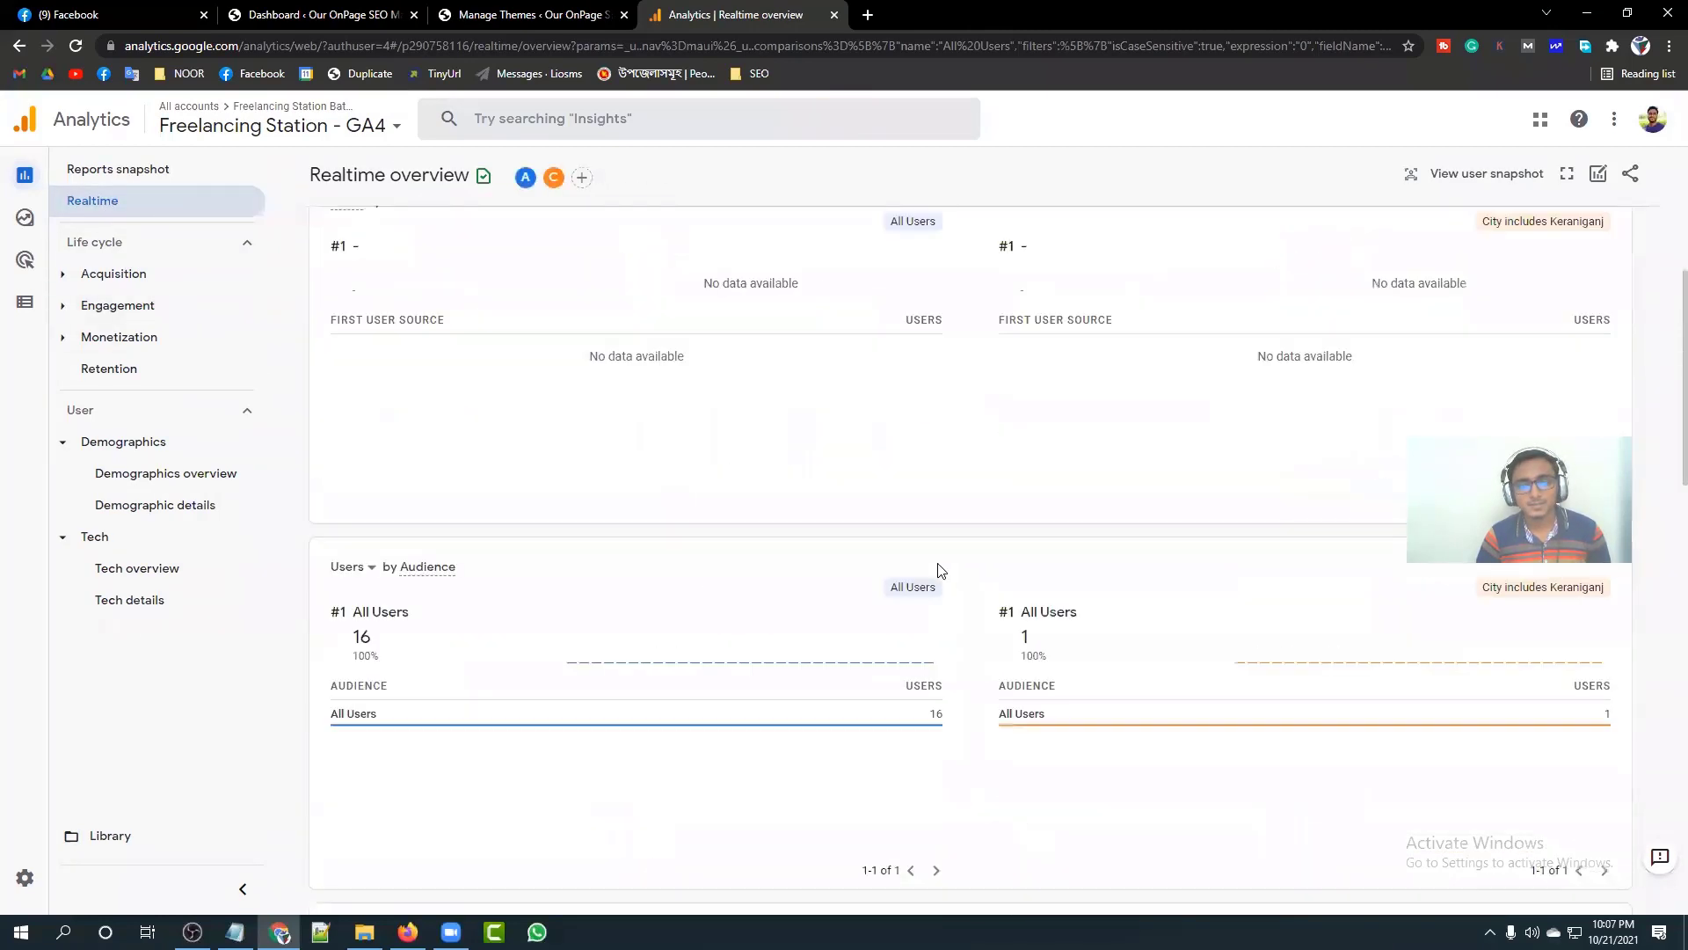
left_click(151, 200)
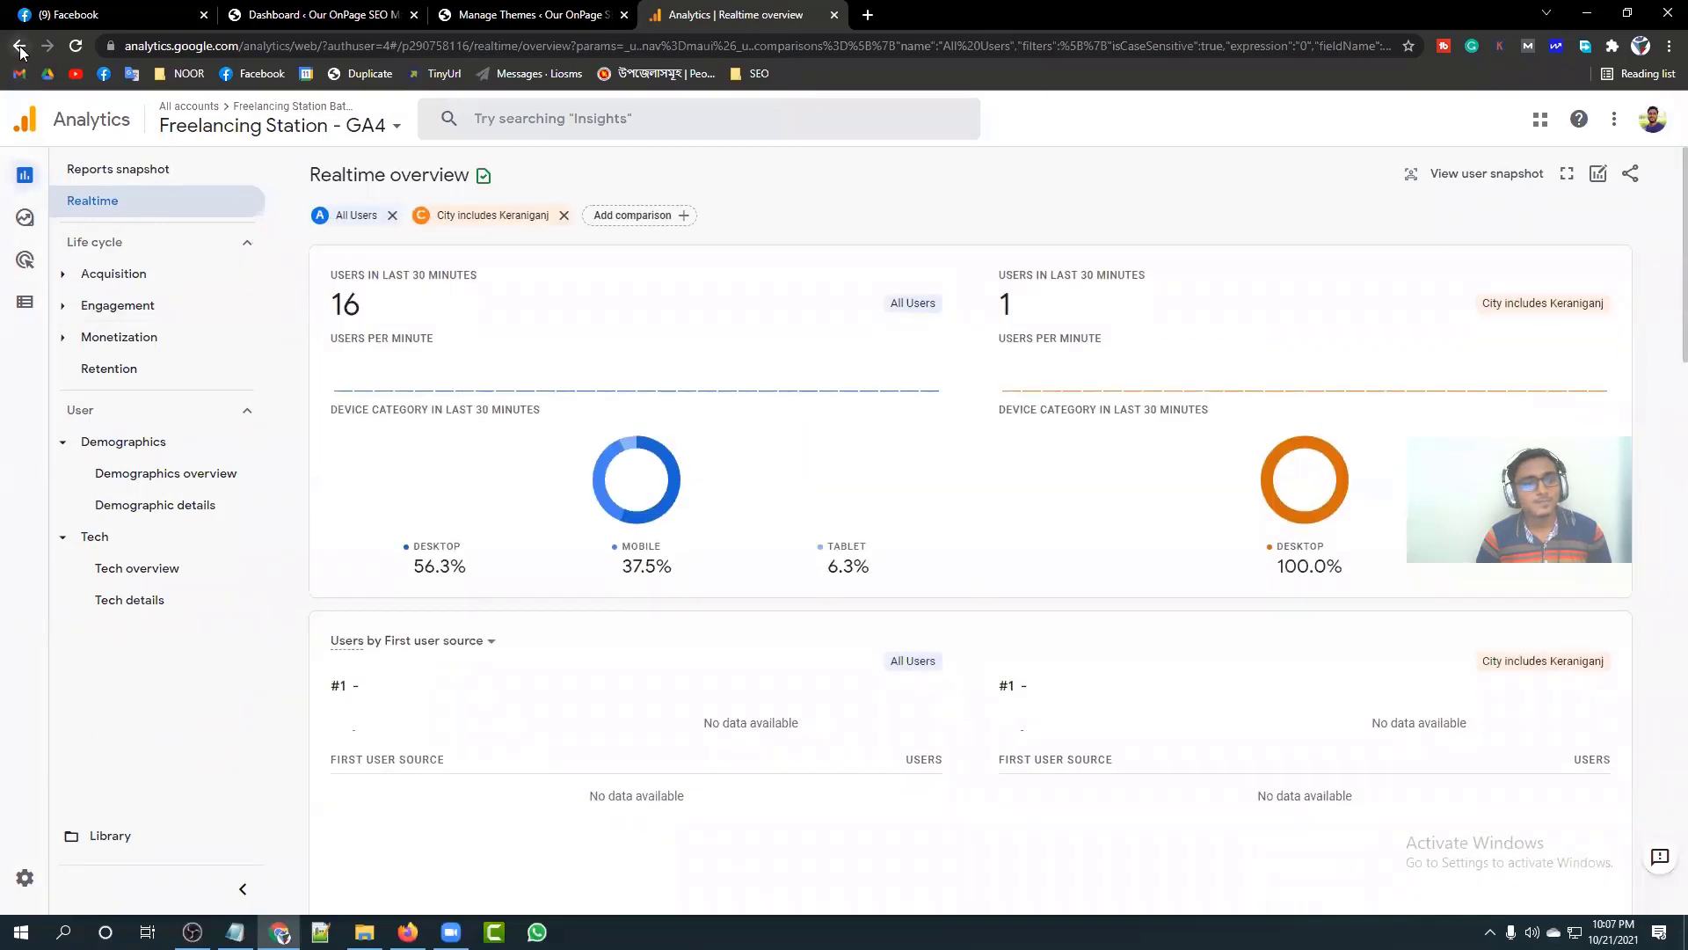
left_click(563, 215)
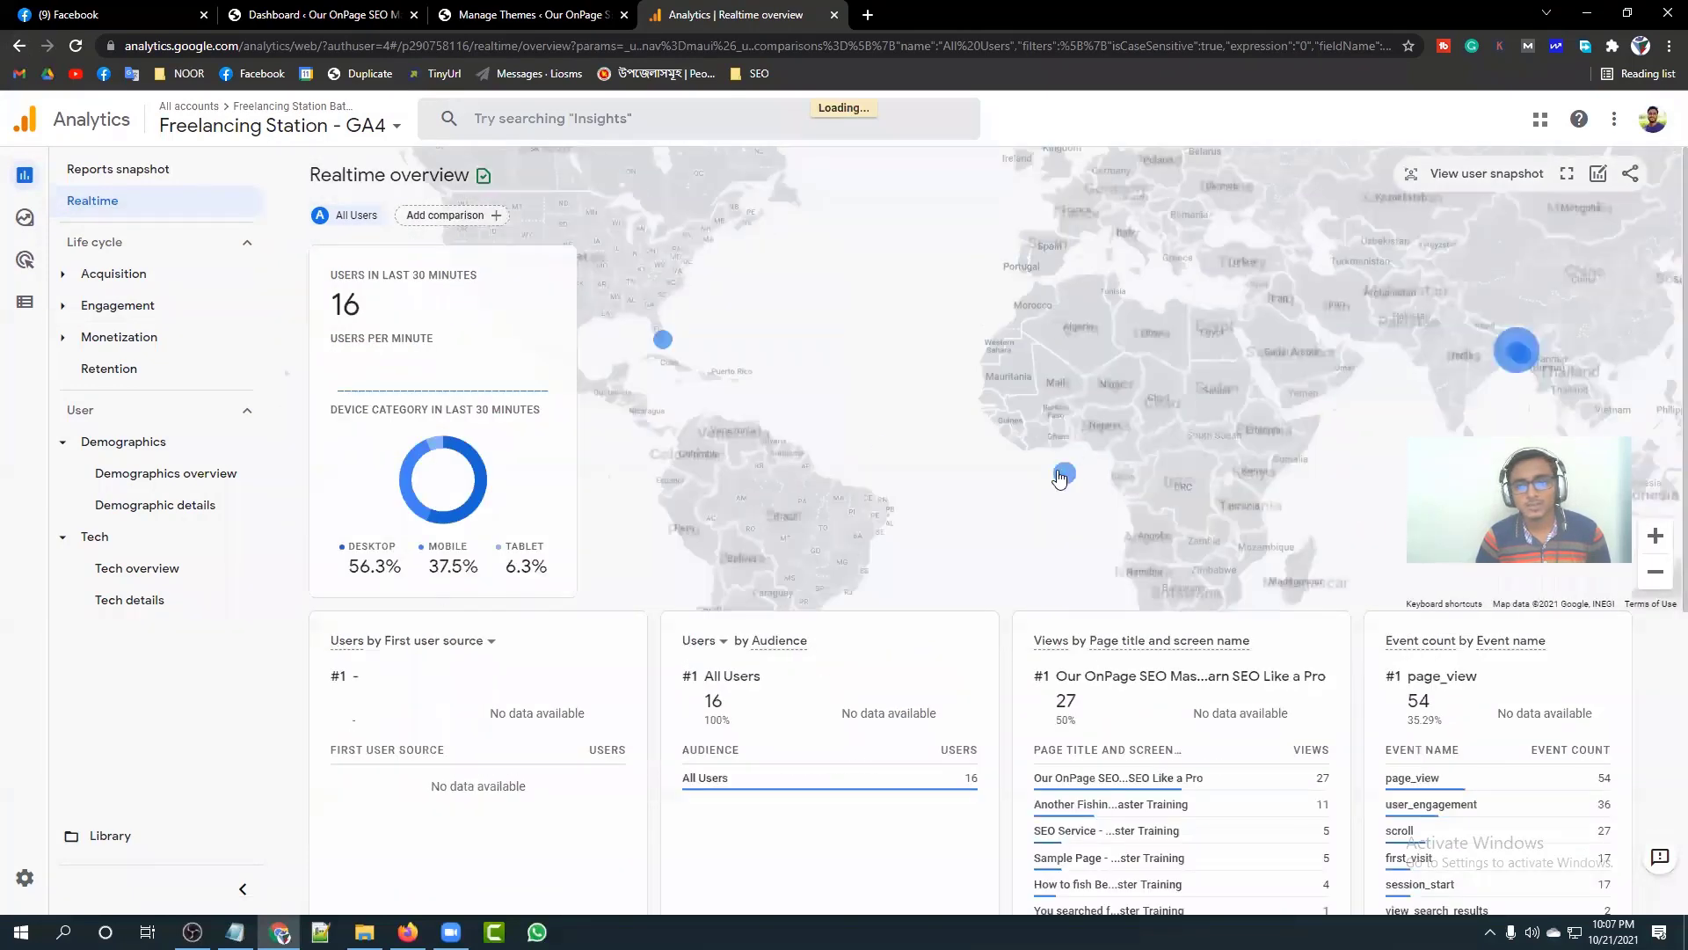
Step: Check the Realtime map's user markers off West Africa and near Florida at world scale
left_click_drag(1338, 485, 1167, 446)
left_click_drag(1261, 303, 1364, 303)
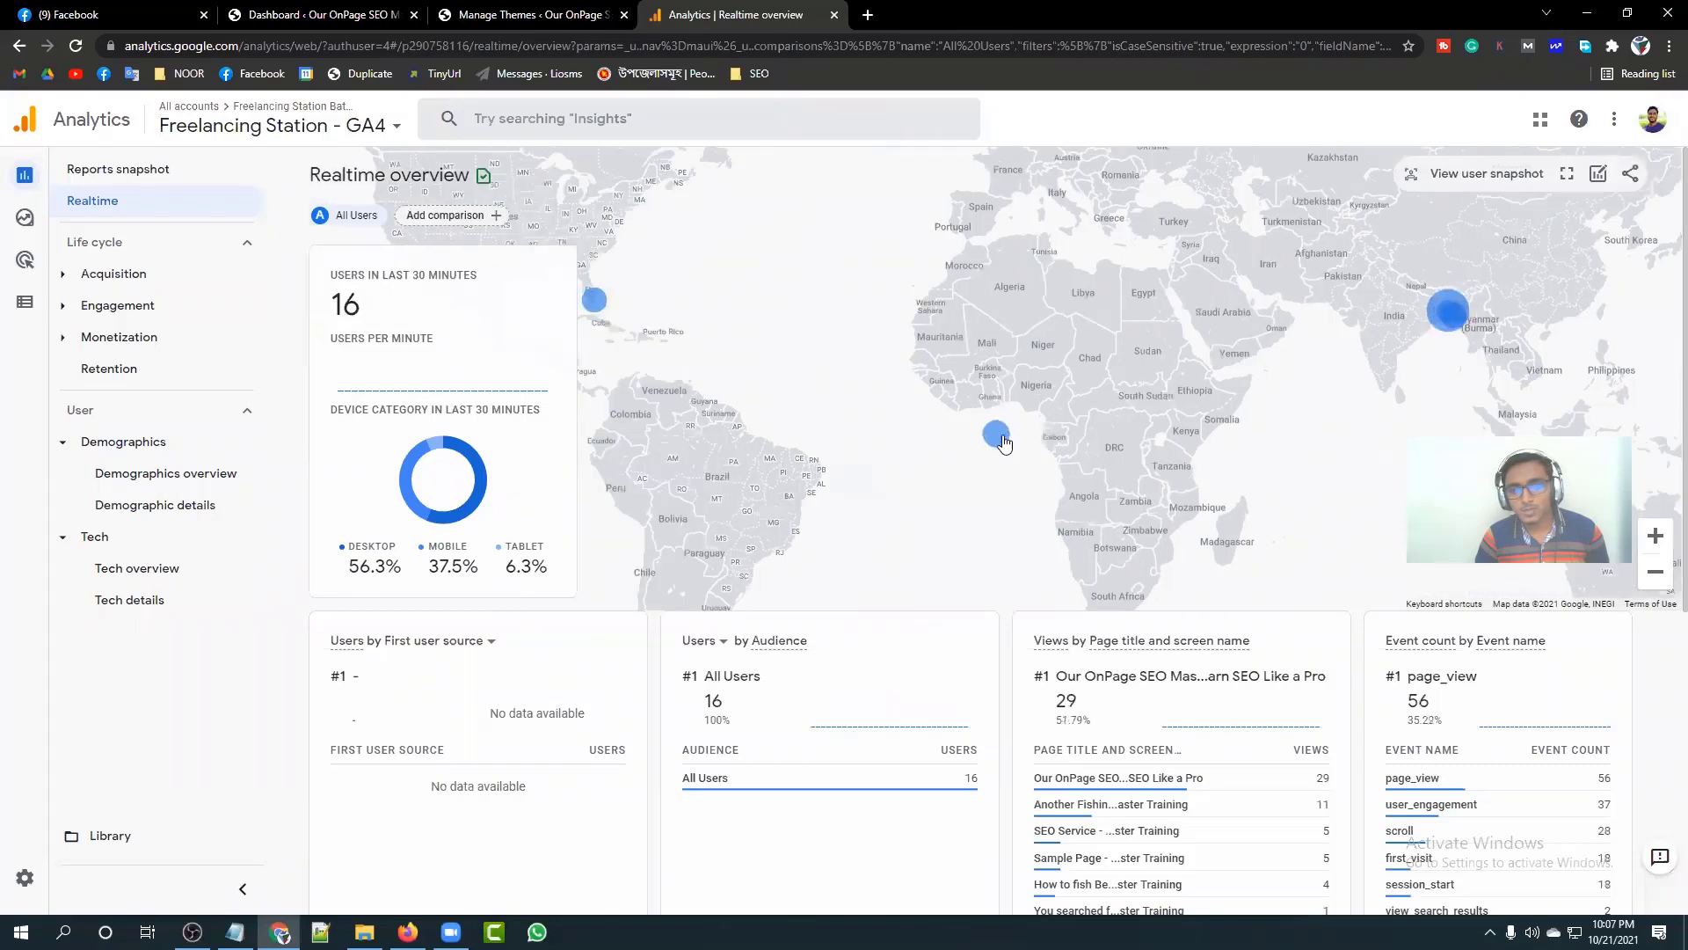
mouse_move(1005, 442)
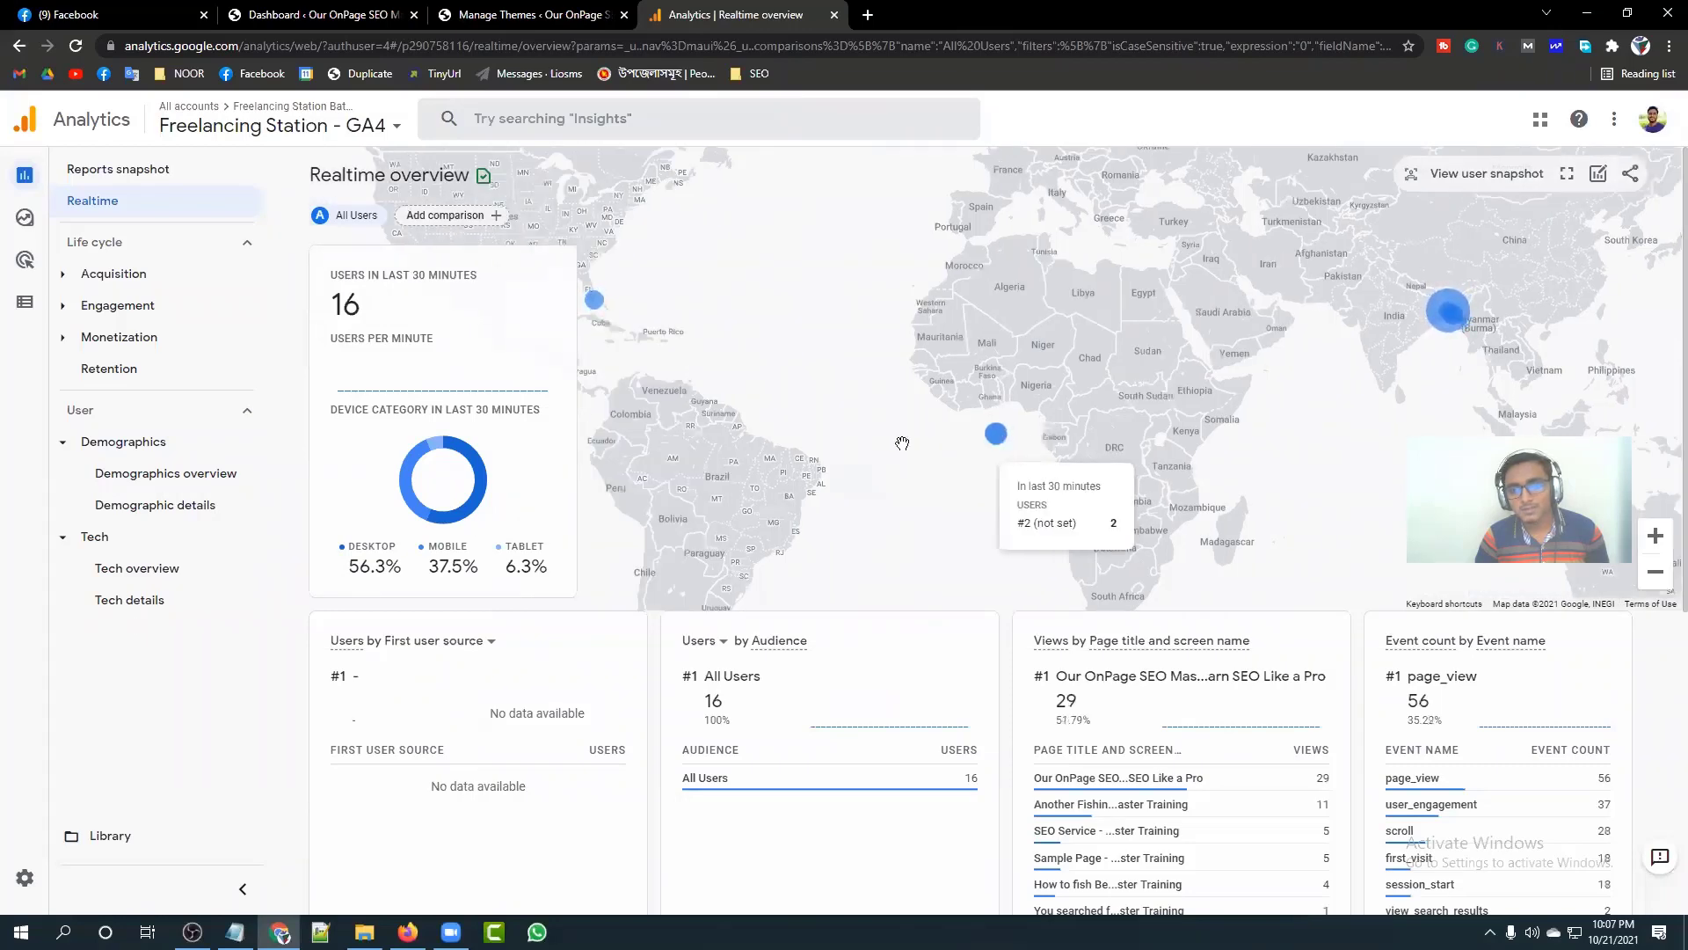
left_click_drag(668, 349, 814, 388)
mouse_move(835, 389)
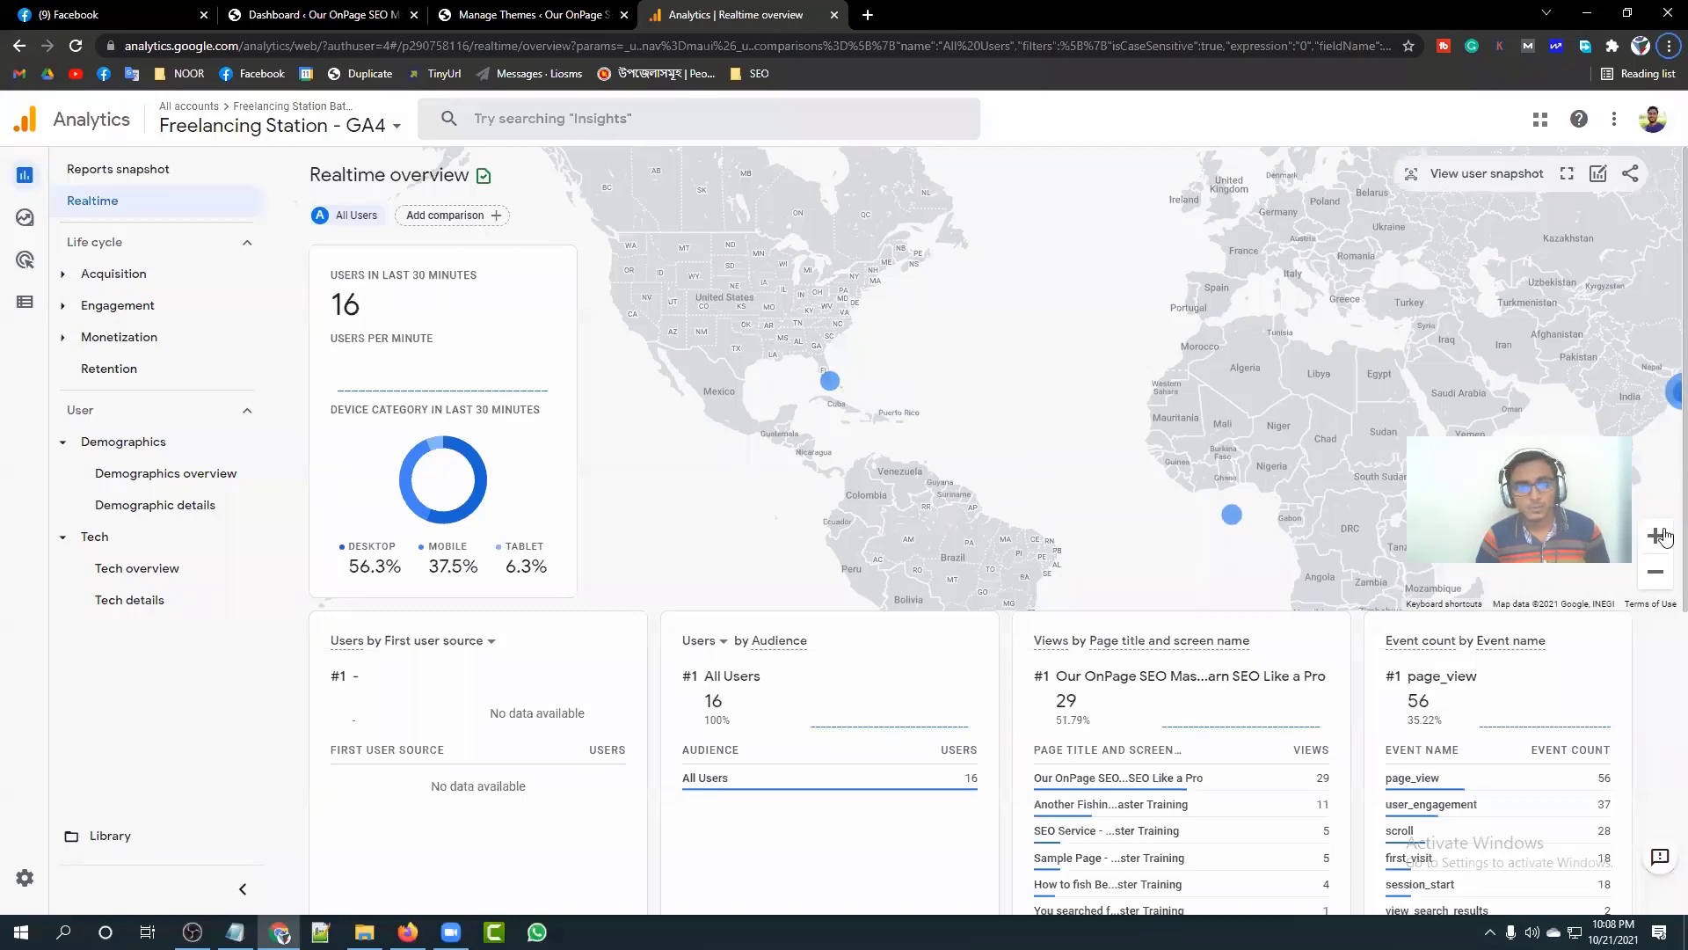
Step: Inspect the Realtime map's user marker near Miami up close and move across to the Middle East
scroll(872, 382, "up", 3)
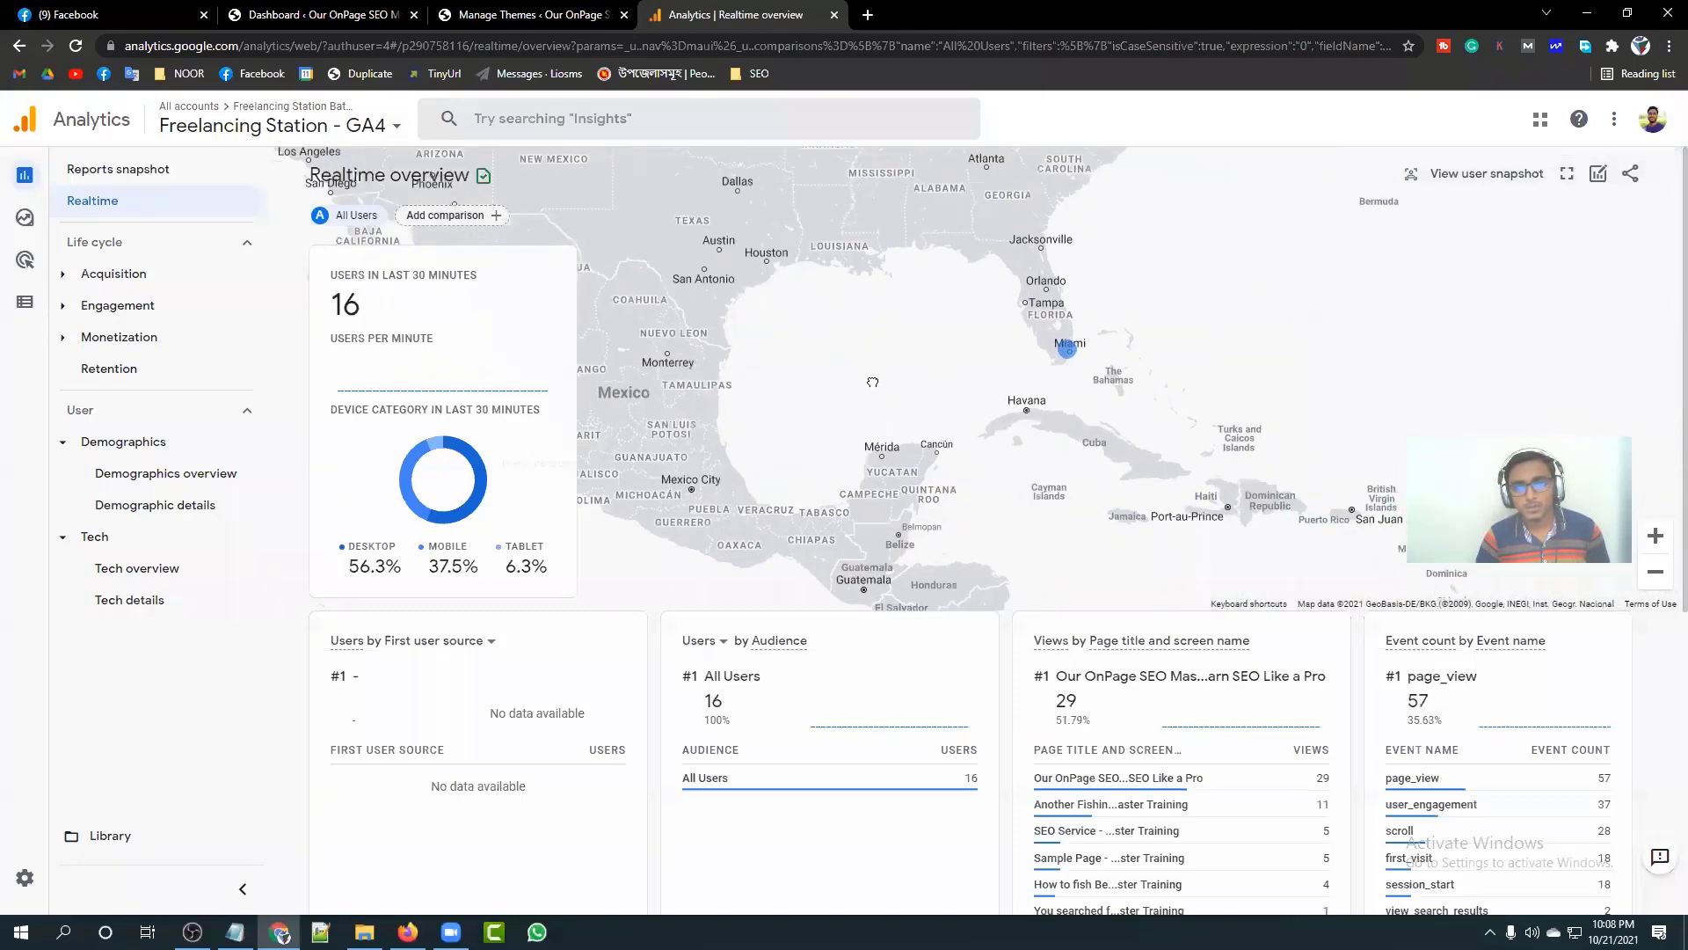
left_click_drag(872, 381, 707, 405)
mouse_move(907, 380)
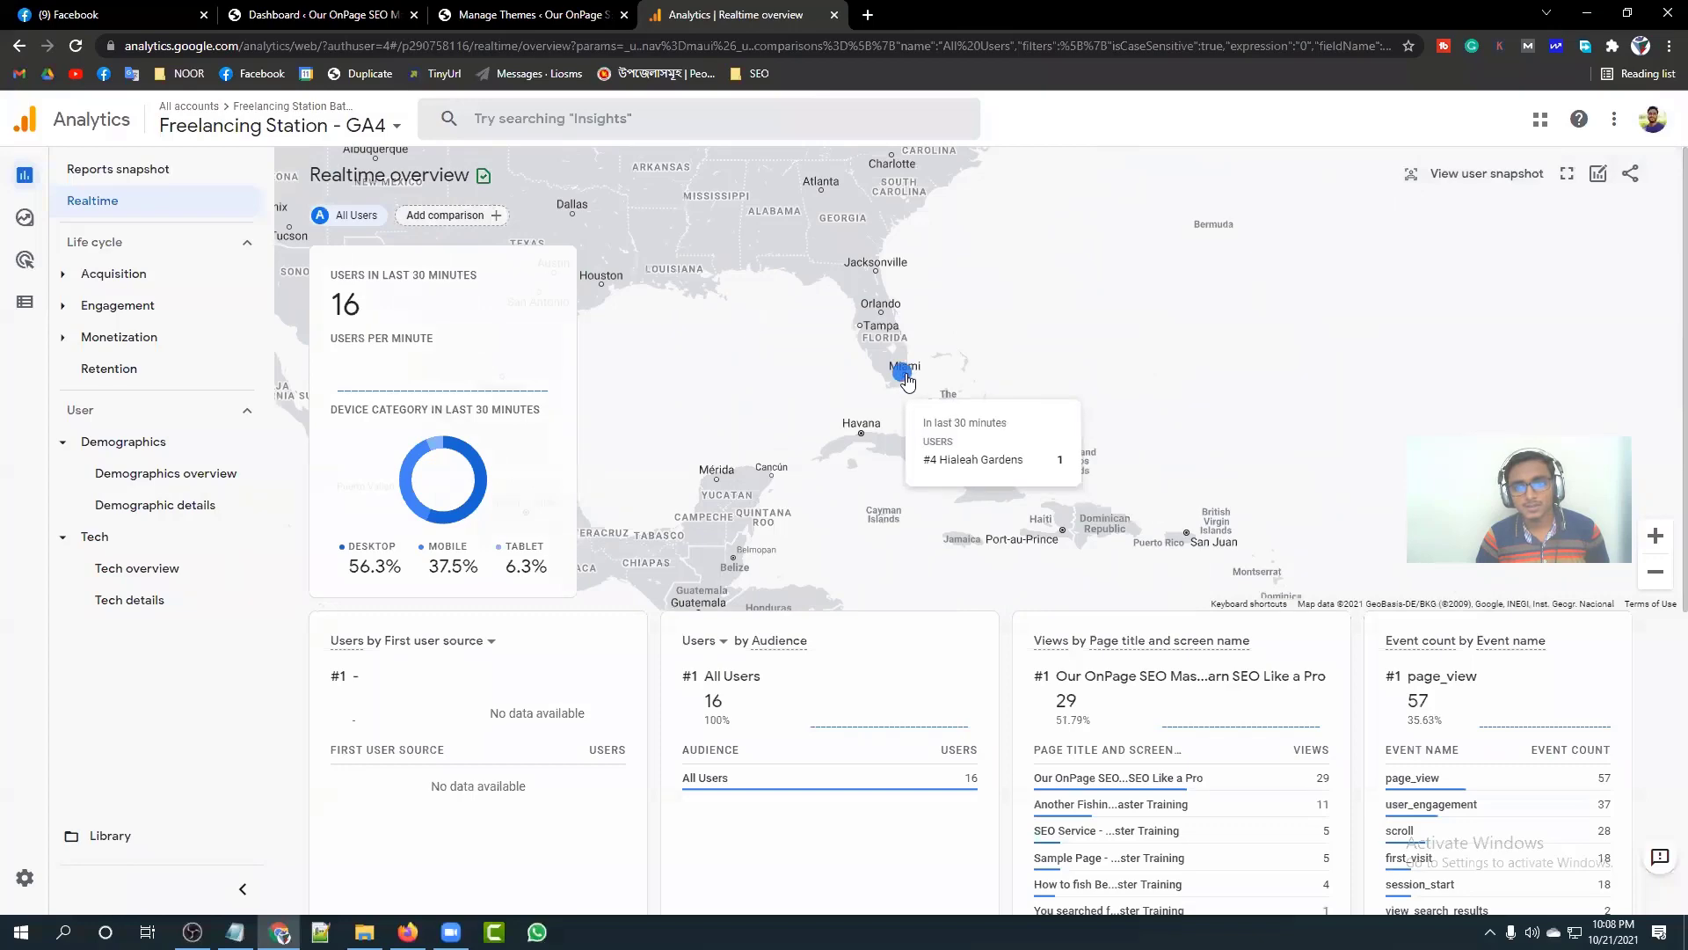
left_click_drag(904, 366, 847, 361)
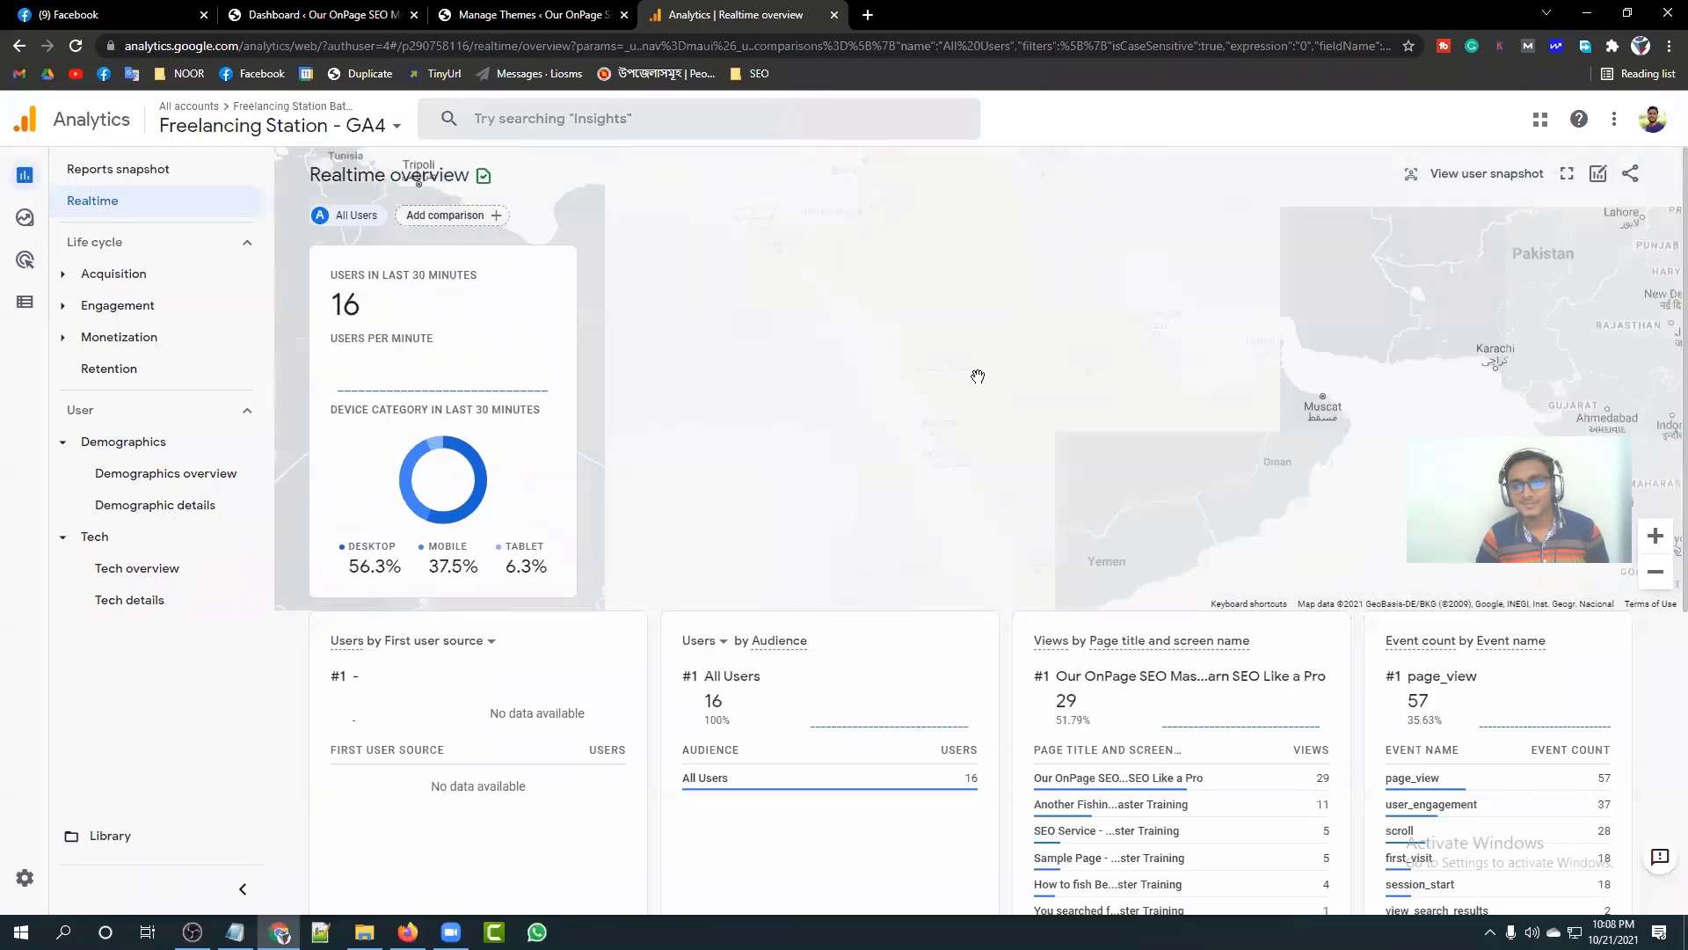
left_click_drag(978, 377, 927, 386)
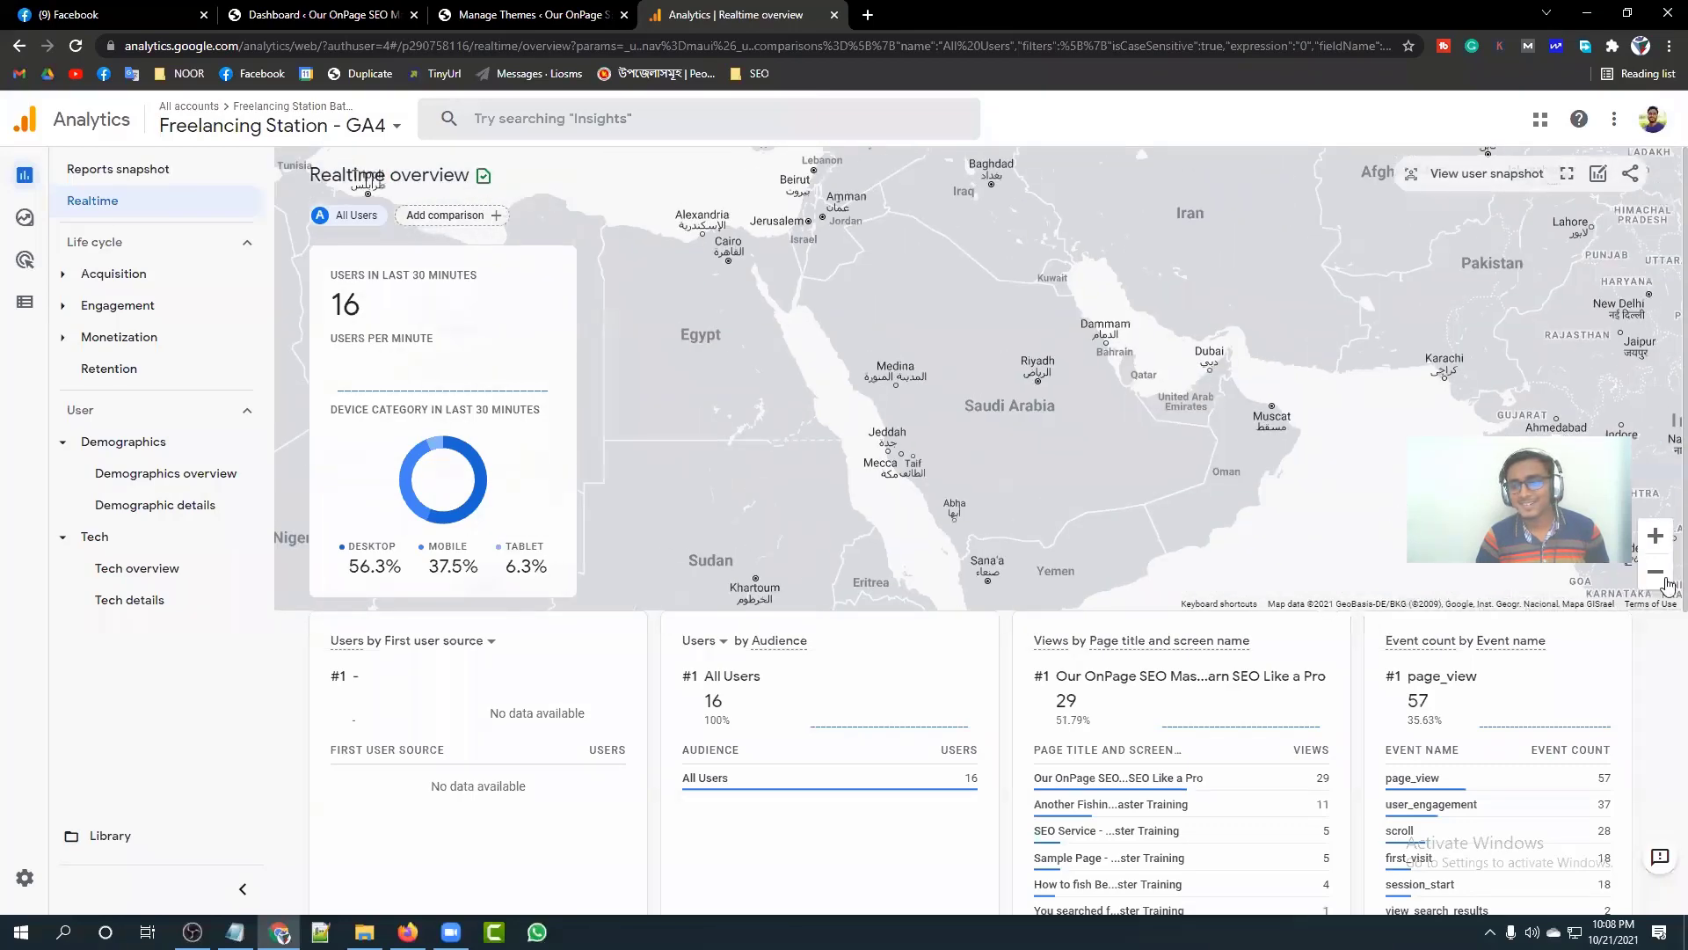
Step: Check the Realtime map's user markers at world scale and examine those in Bangladesh up close
left_click(1655, 572)
left_click(1664, 575)
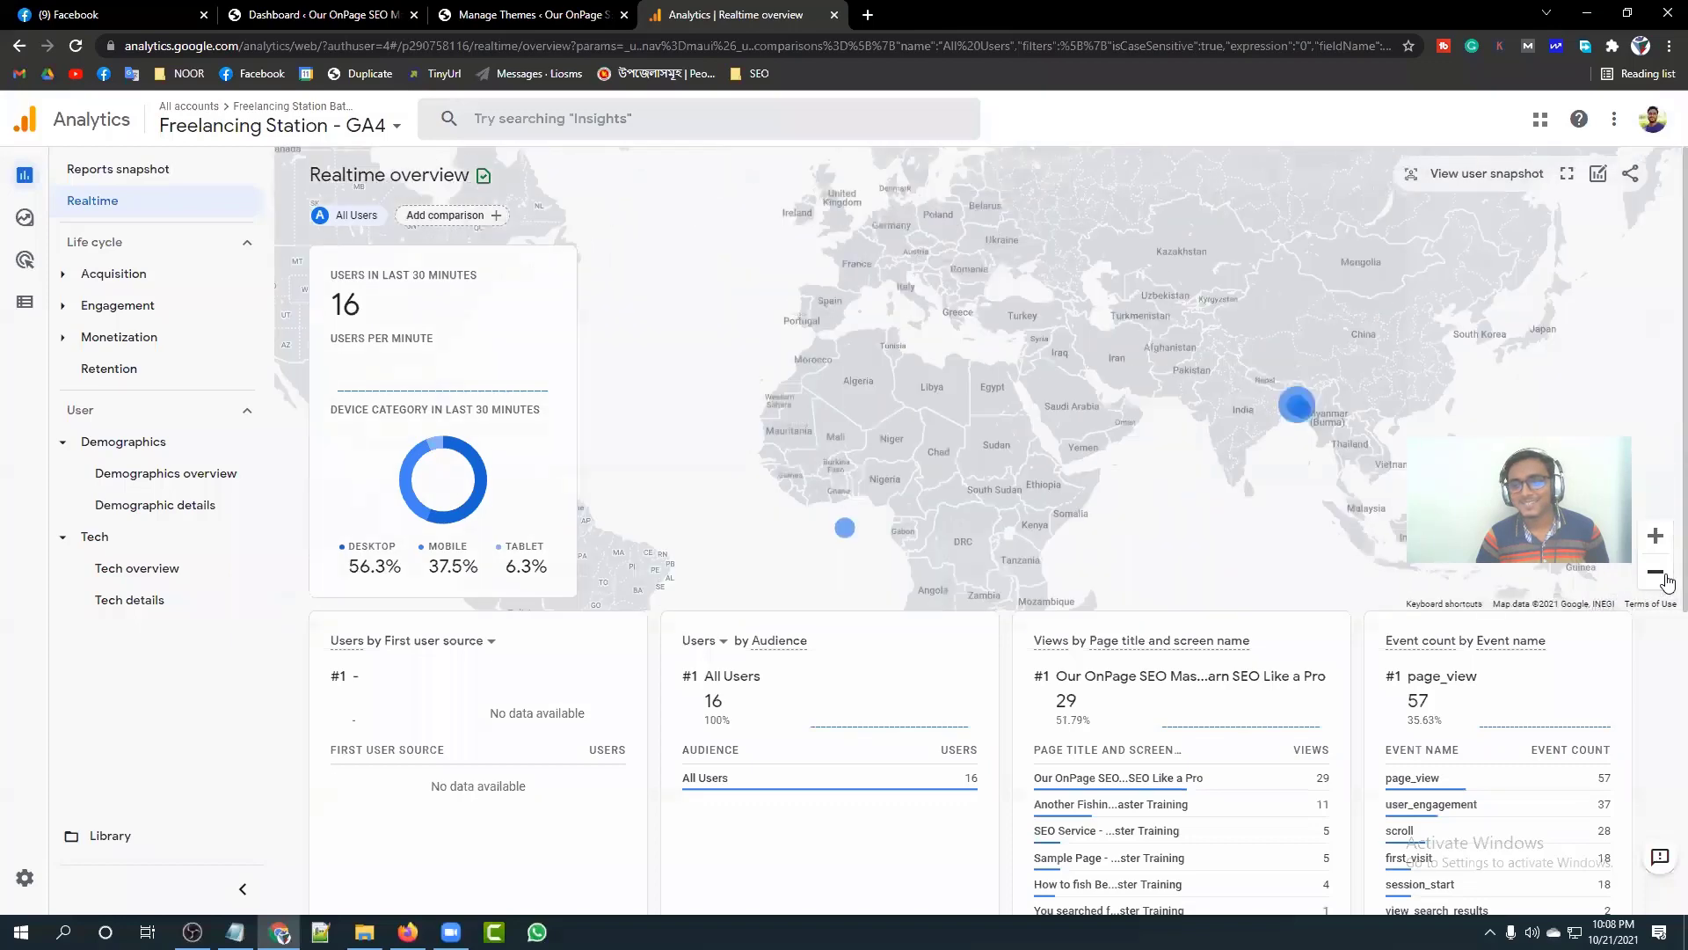
left_click_drag(1231, 515, 830, 489)
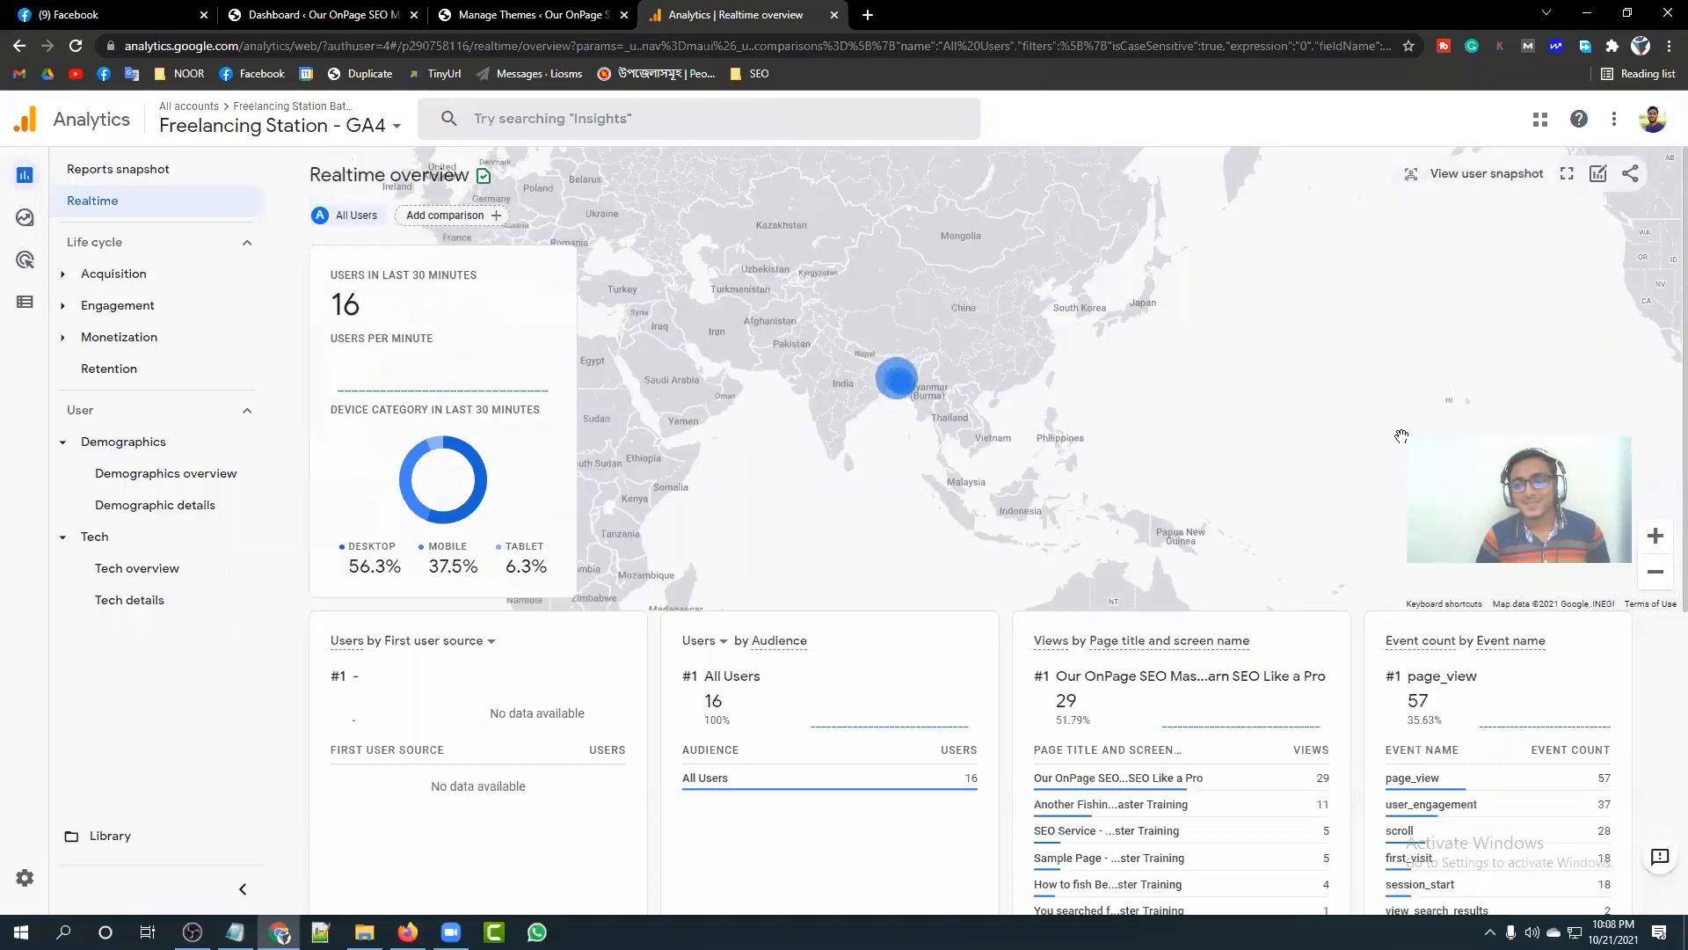
left_click(1662, 536)
left_click(1661, 539)
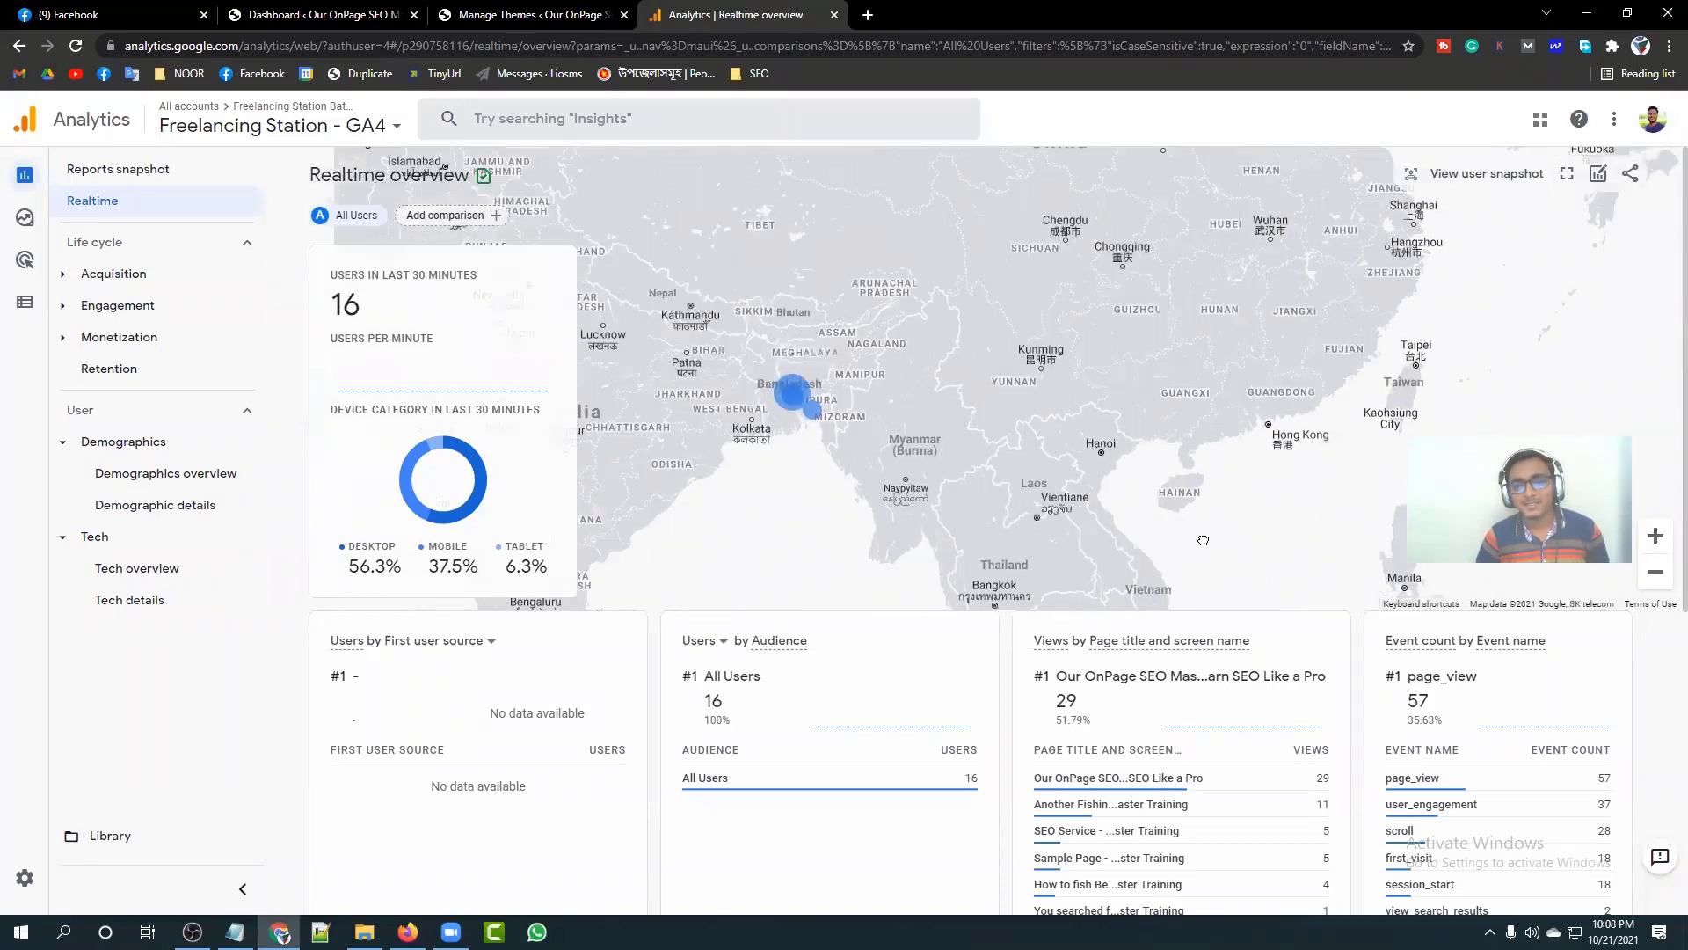
left_click(1654, 536)
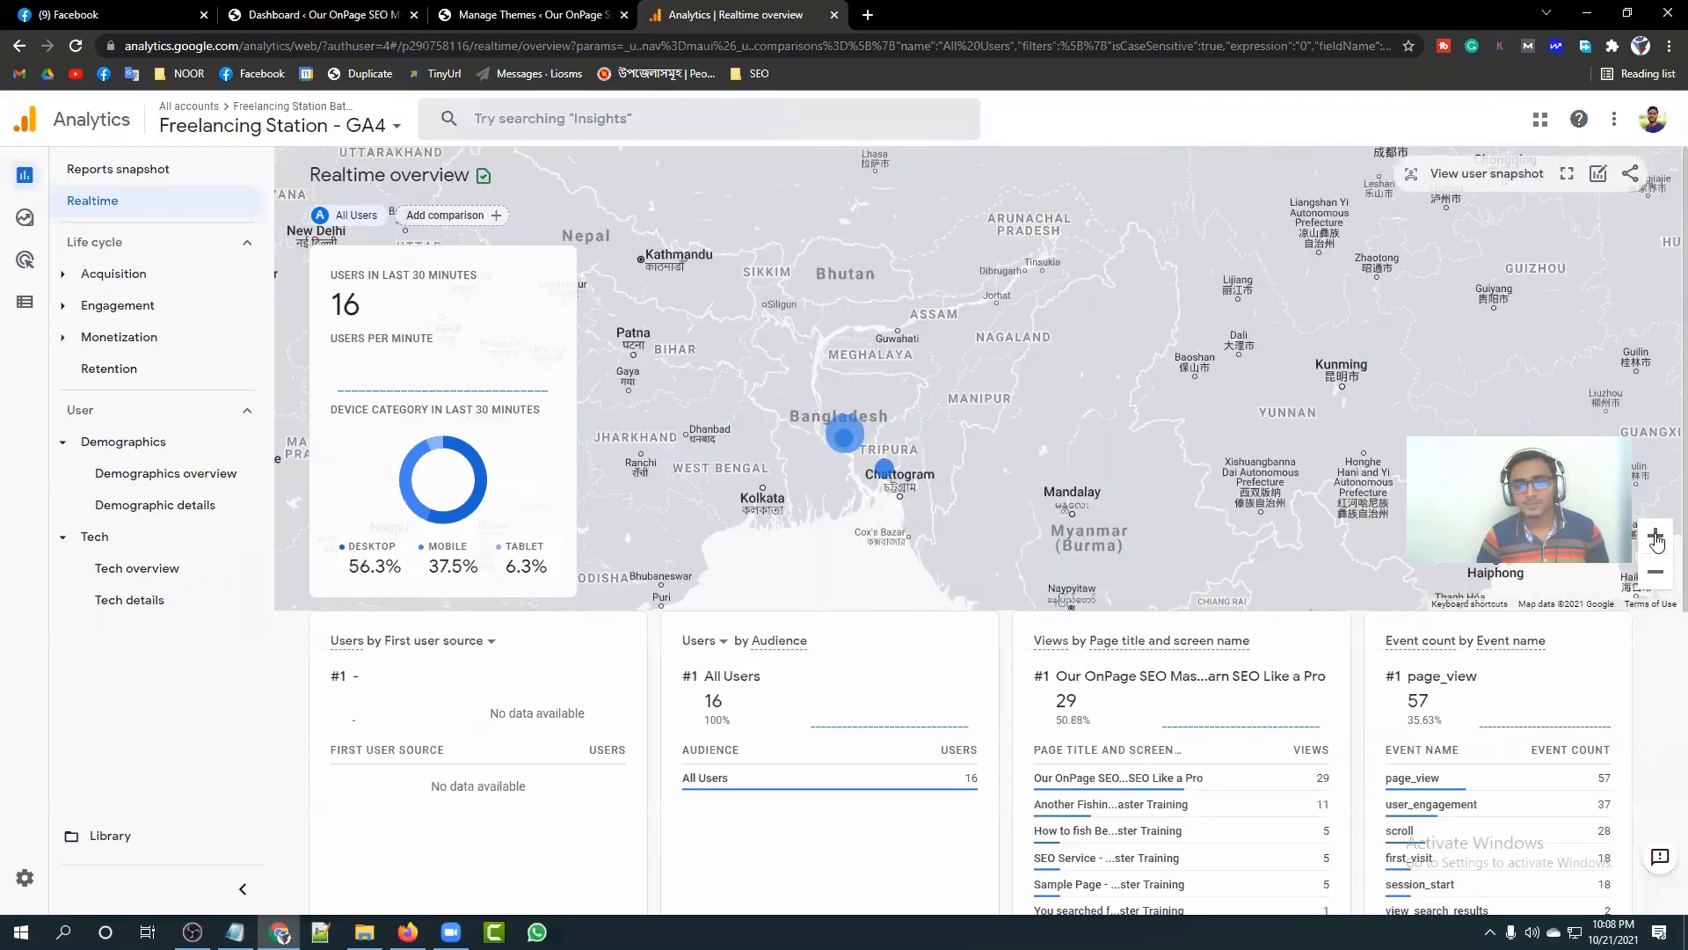
scroll(844, 484, "up", 2)
mouse_move(846, 374)
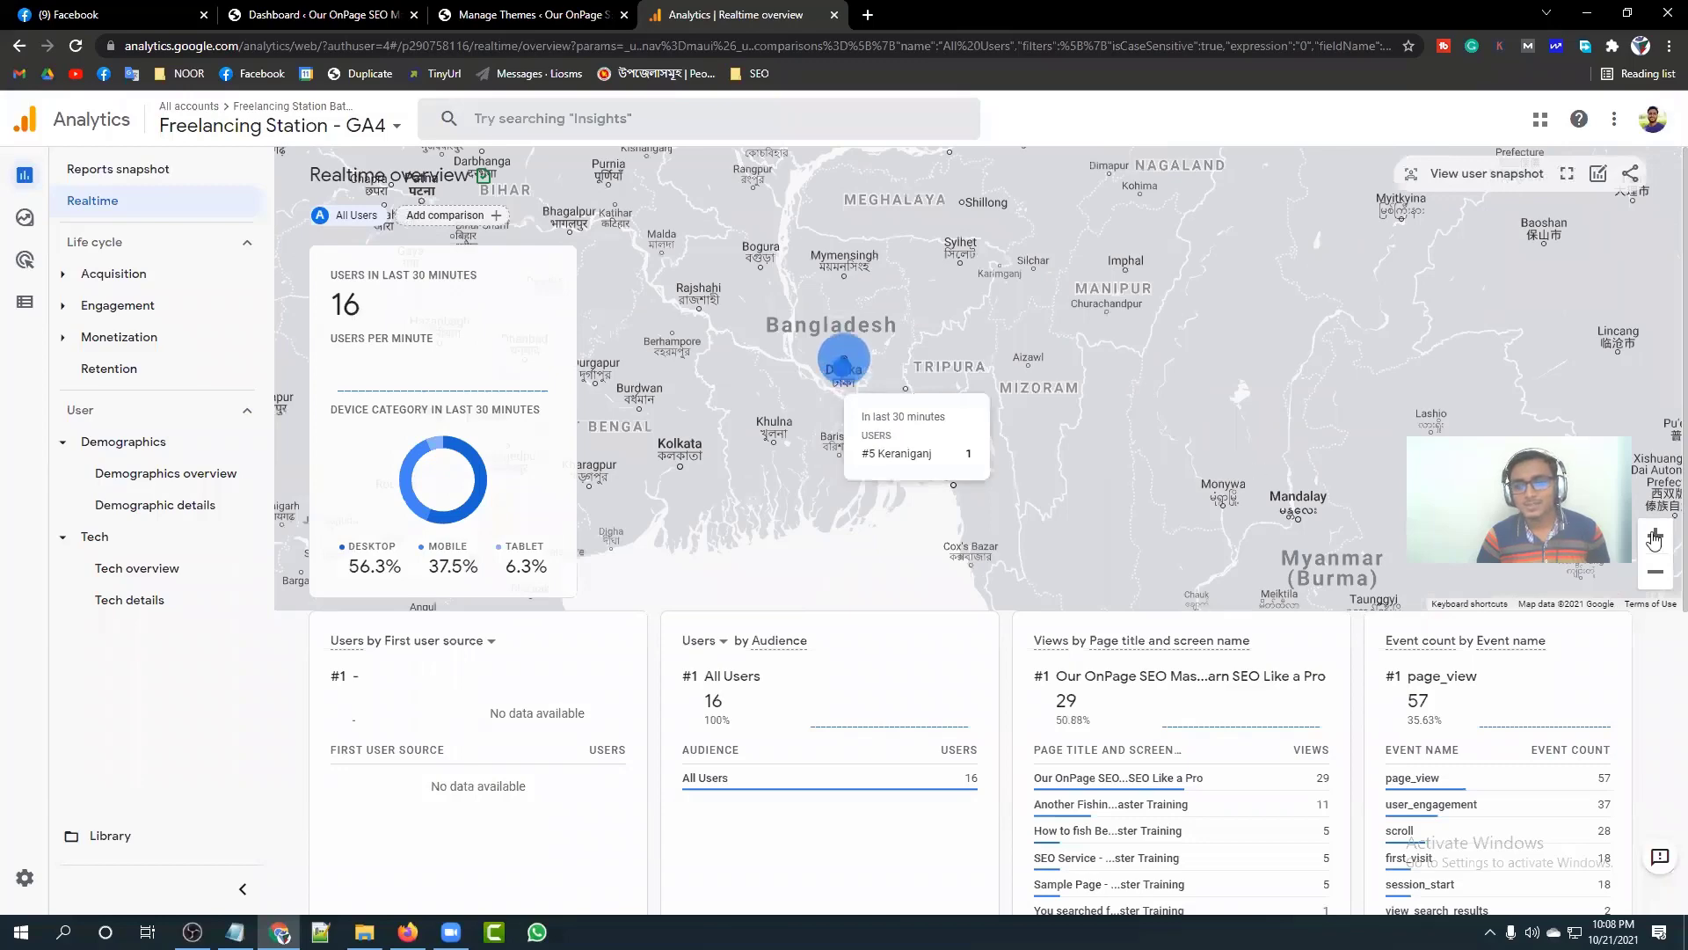
scroll(774, 360, "up", 2)
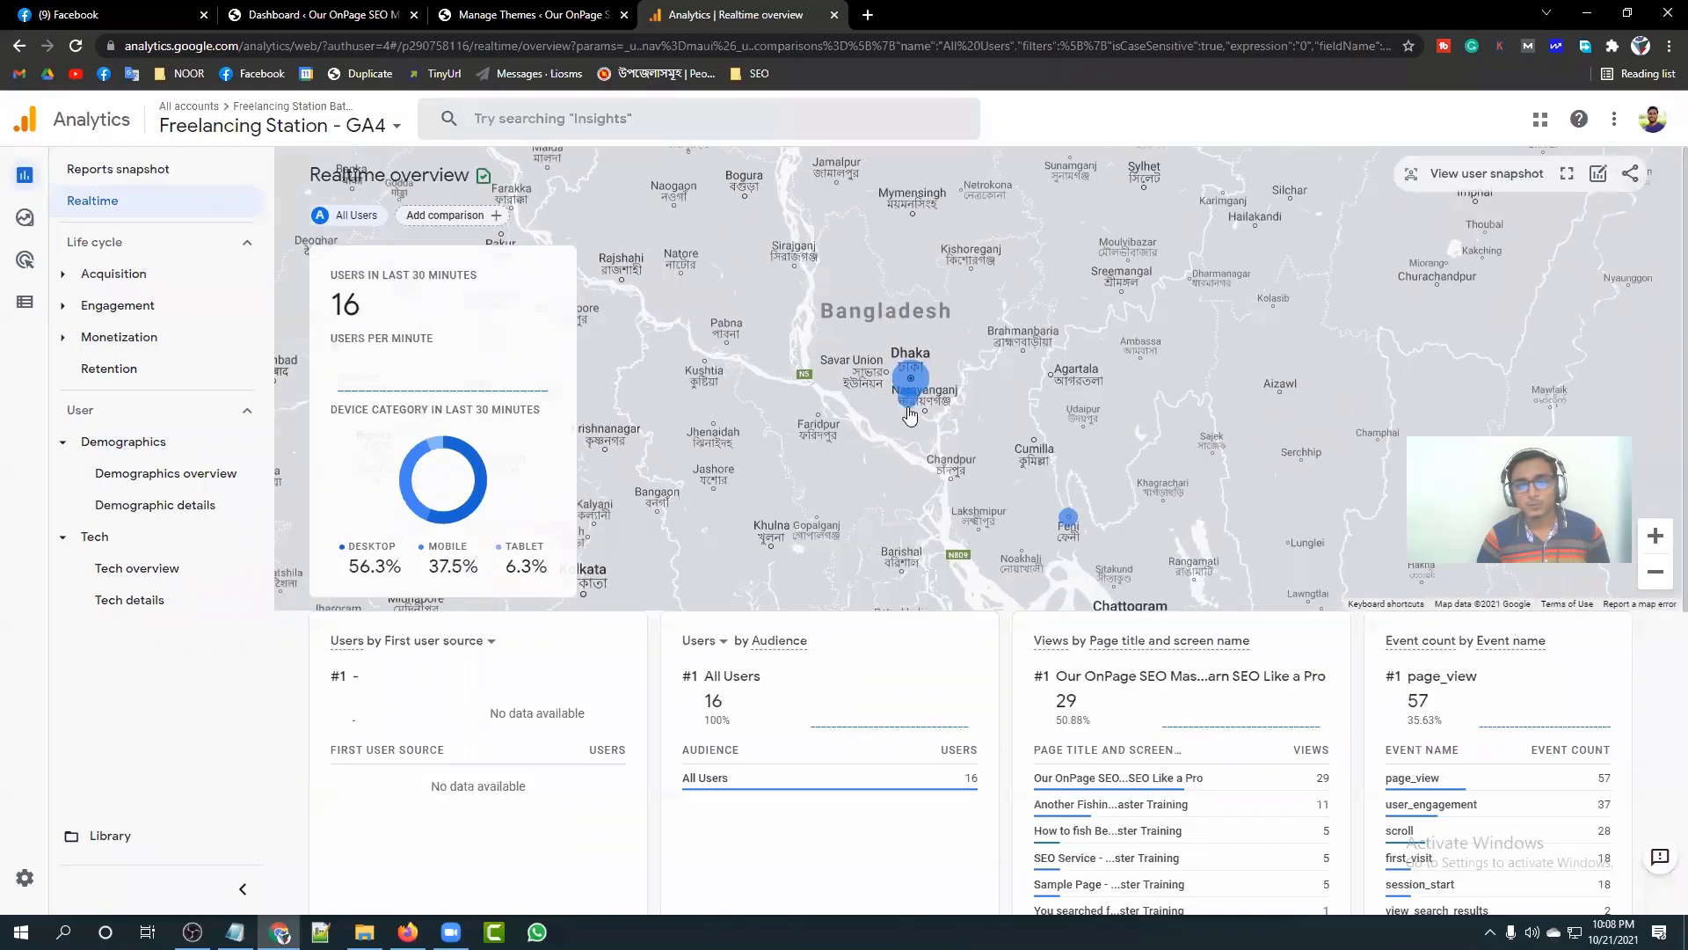
Step: Check the Dhaka marker's user count, compare Dhaka's users with All Users, and remove the comparison
mouse_move(910, 414)
mouse_move(910, 373)
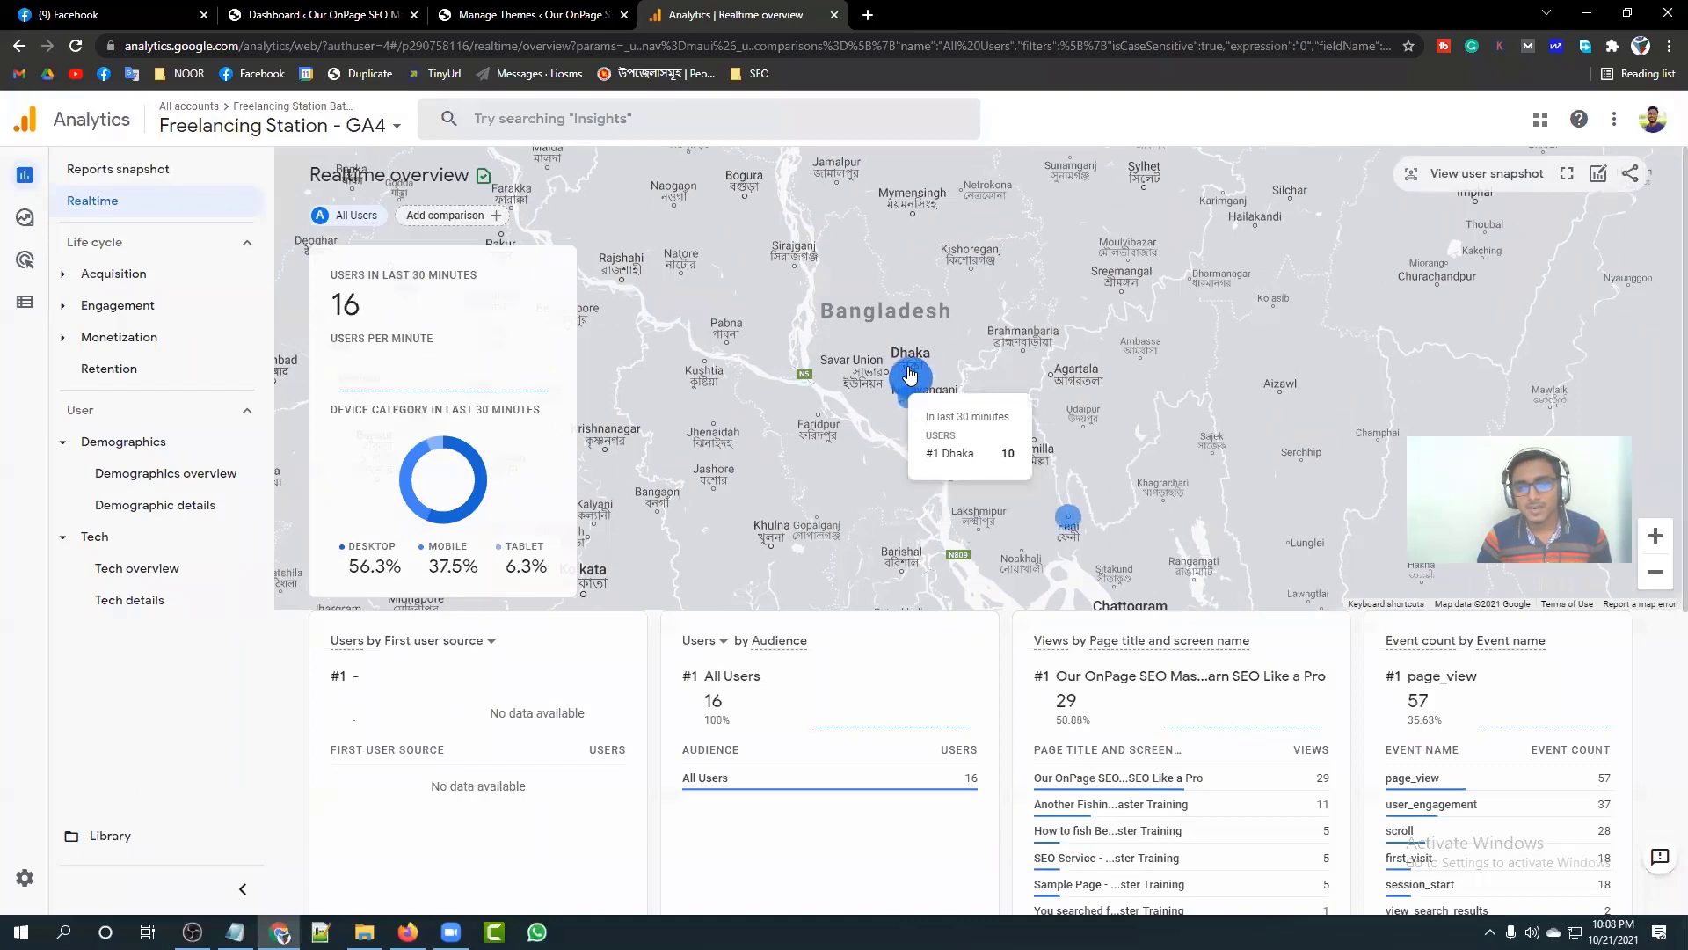
left_click(910, 374)
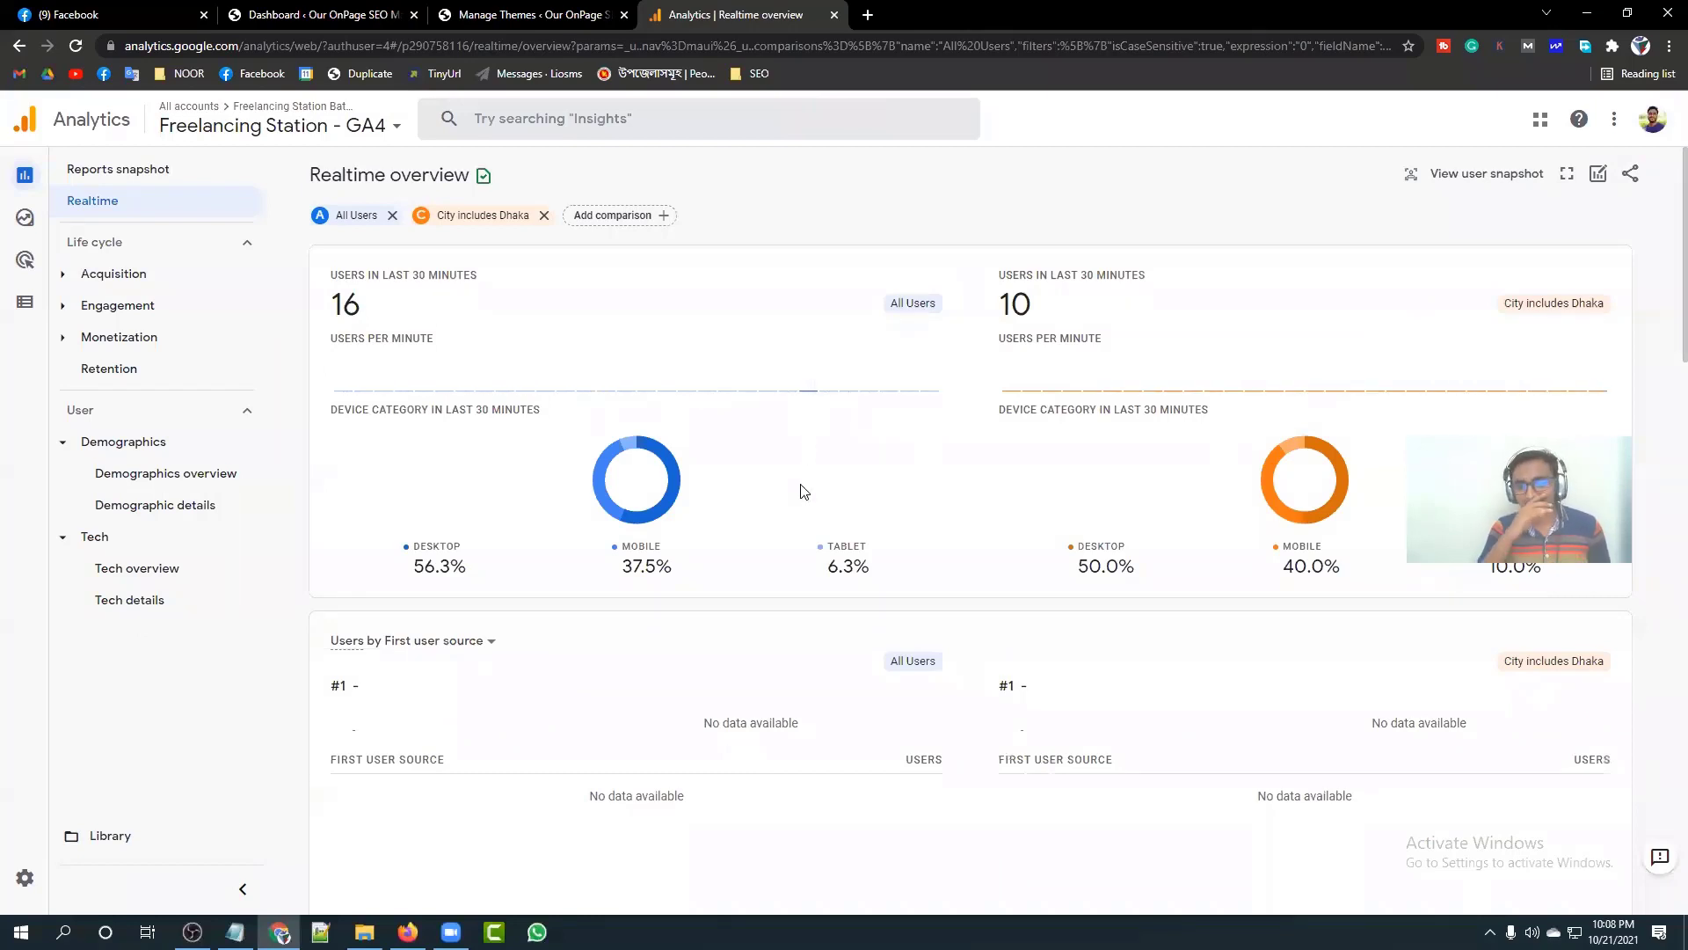
left_click(544, 215)
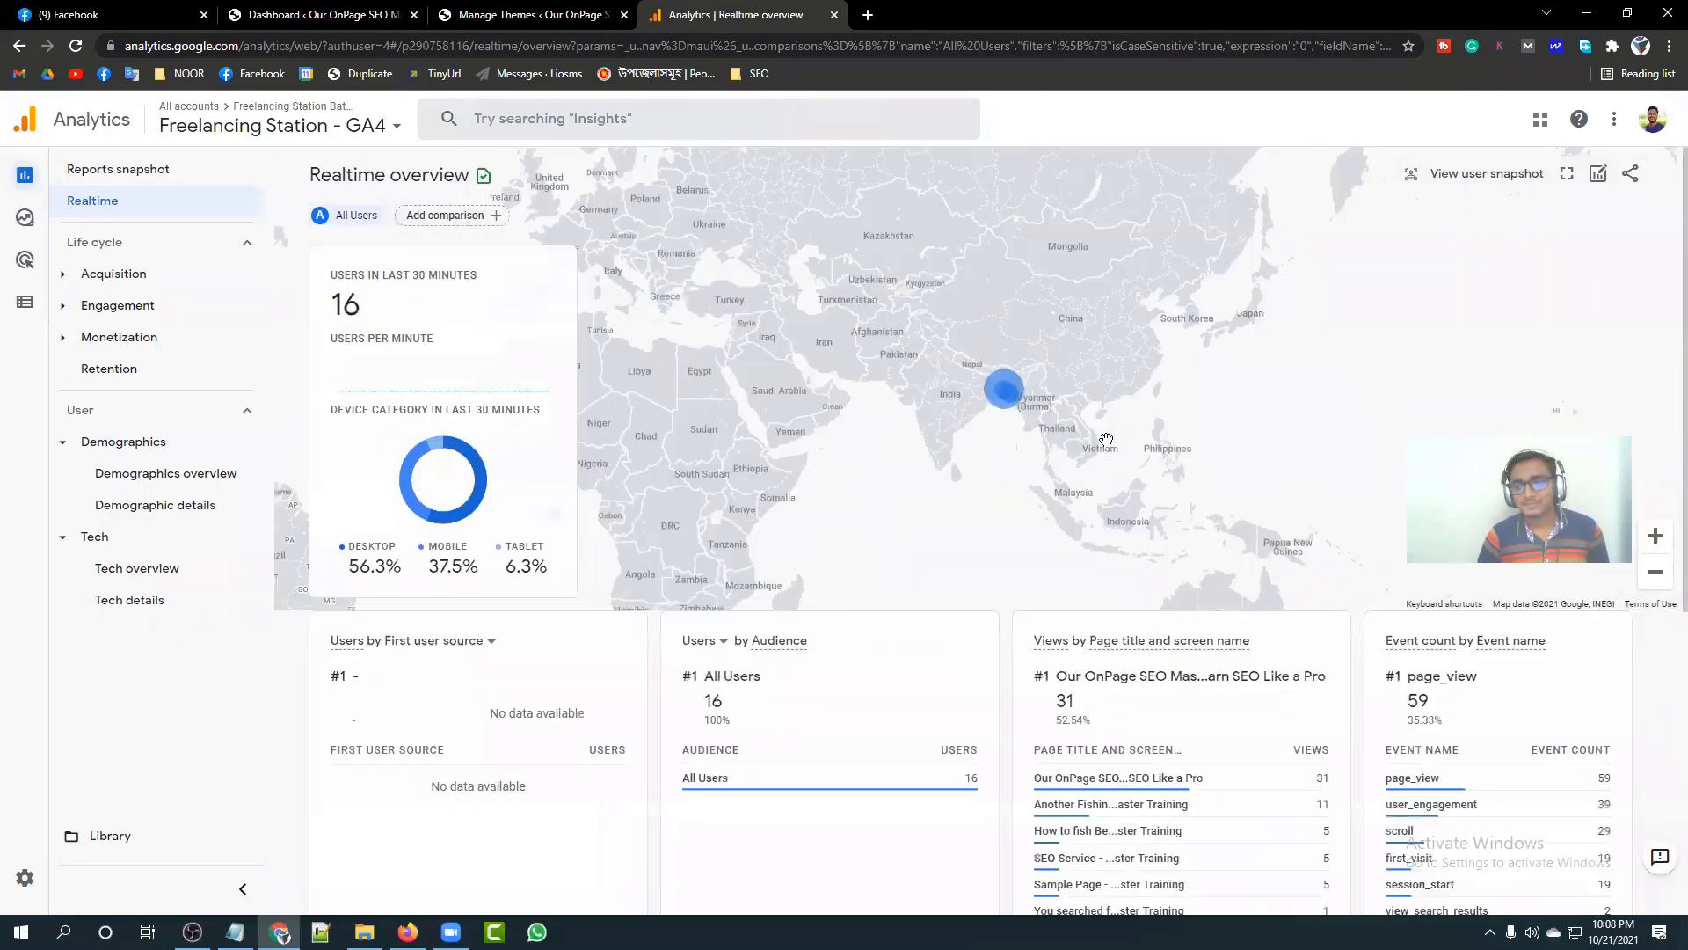
Step: Locate the Dhaka marker on the Realtime map and add it as a "City includes Dhaka" comparison
double_click(1656, 538)
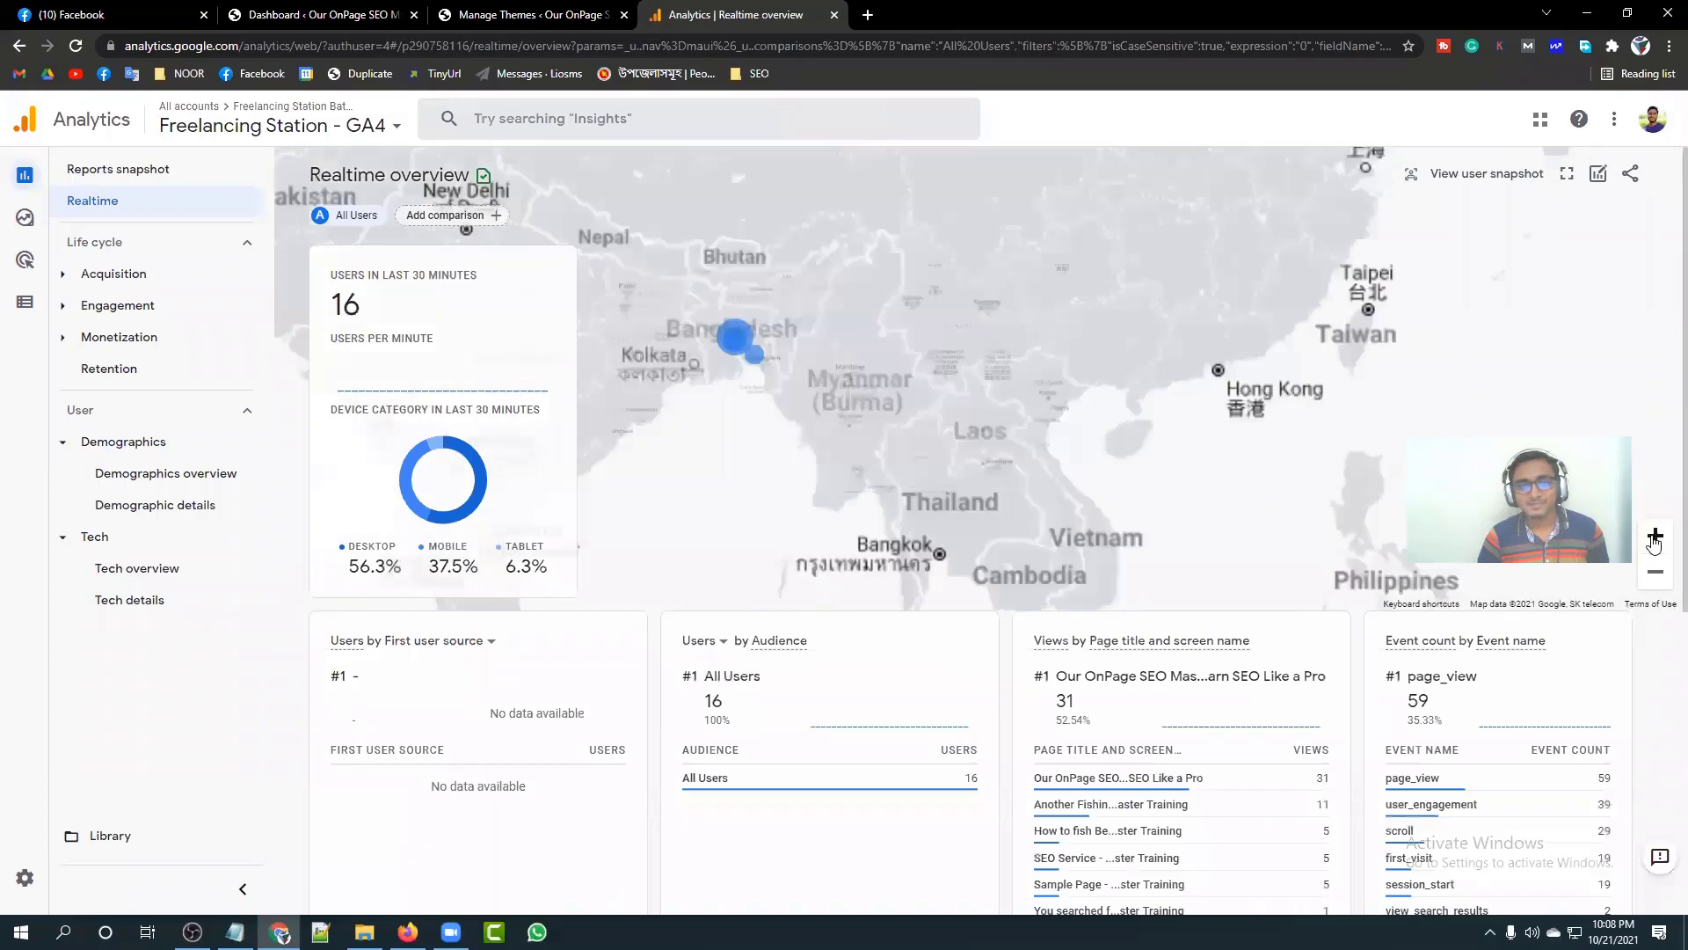
scroll(835, 400, "up", 2)
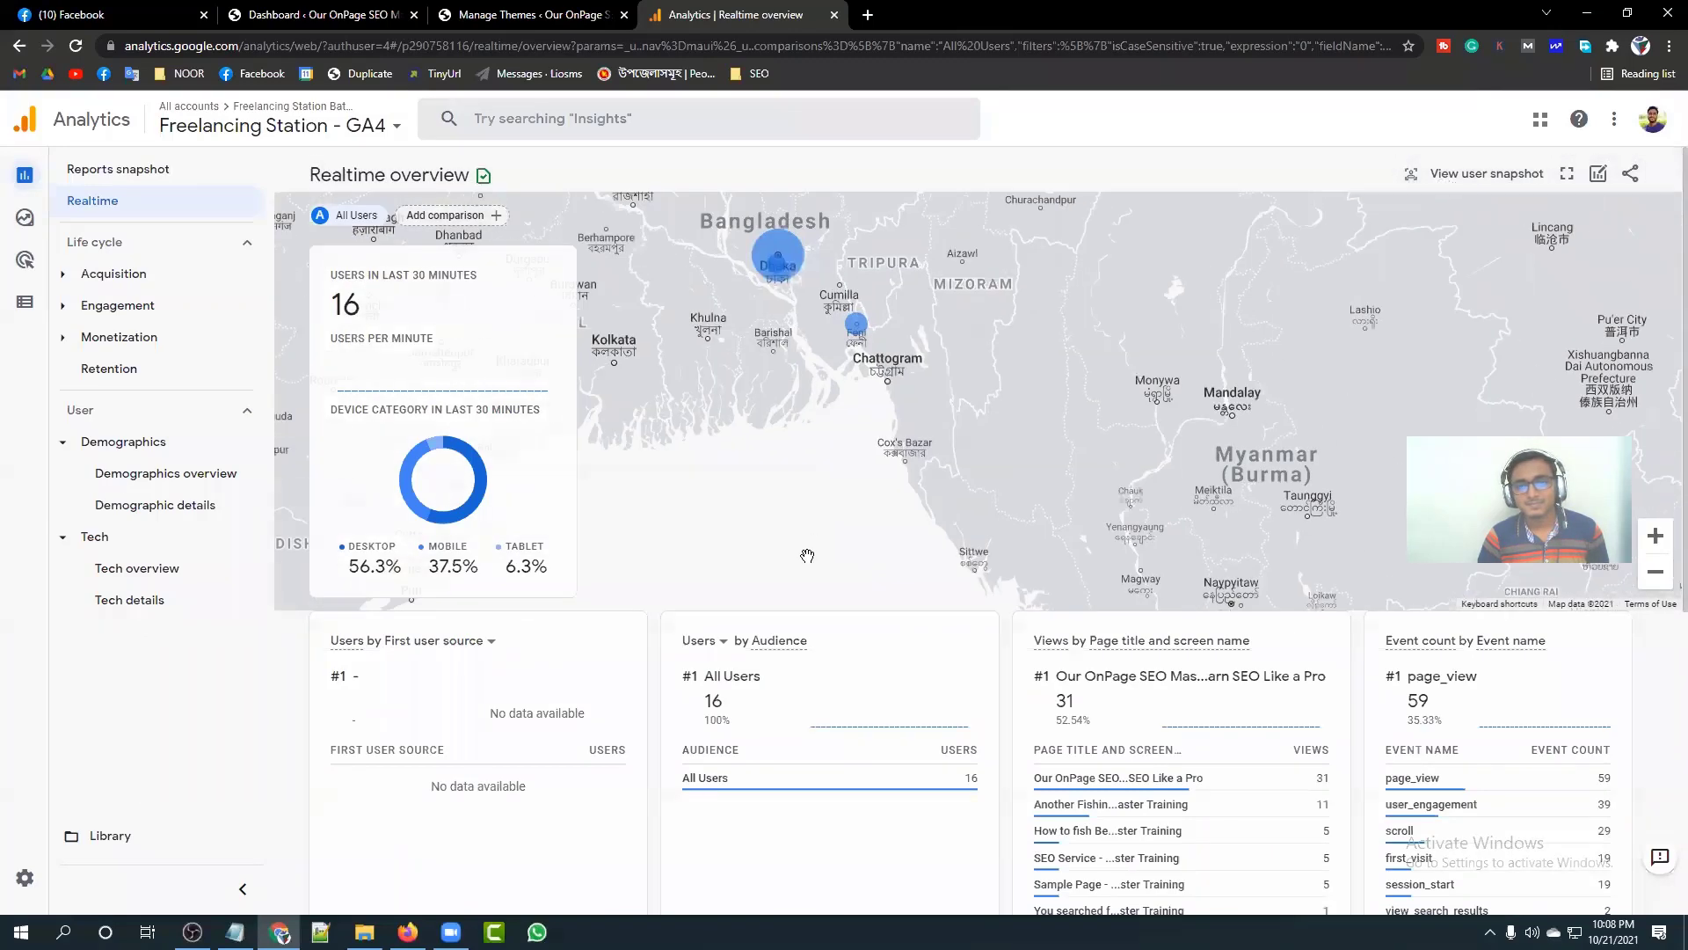
left_click_drag(927, 407, 1396, 465)
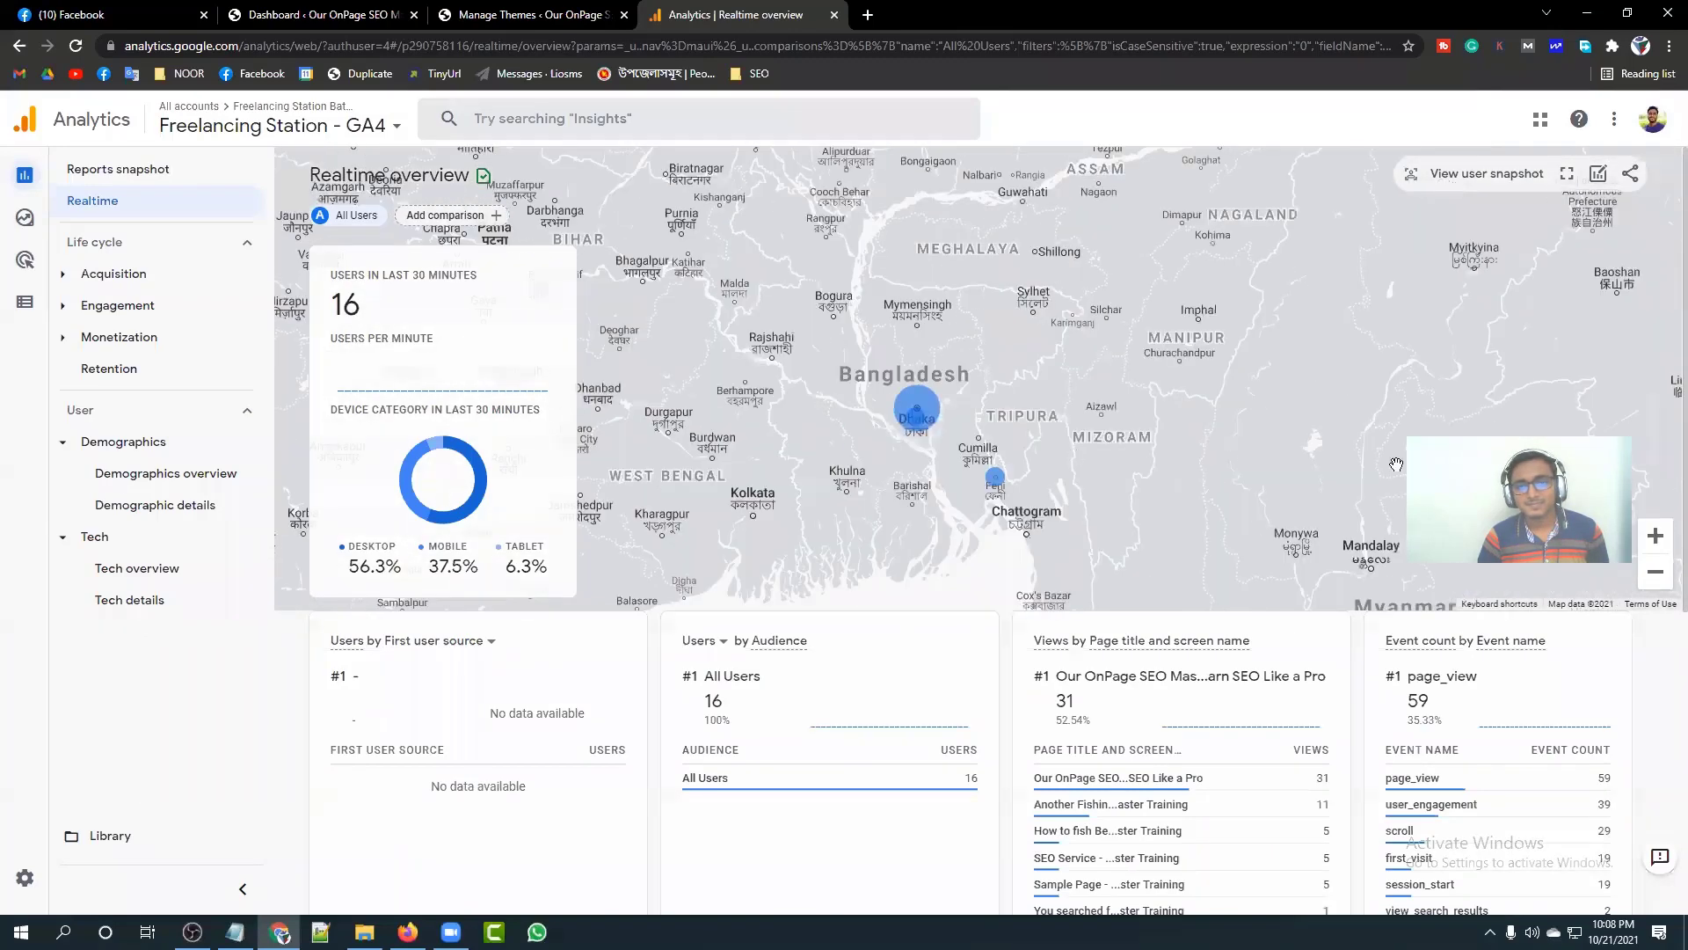
left_click(1656, 538)
left_click(1657, 538)
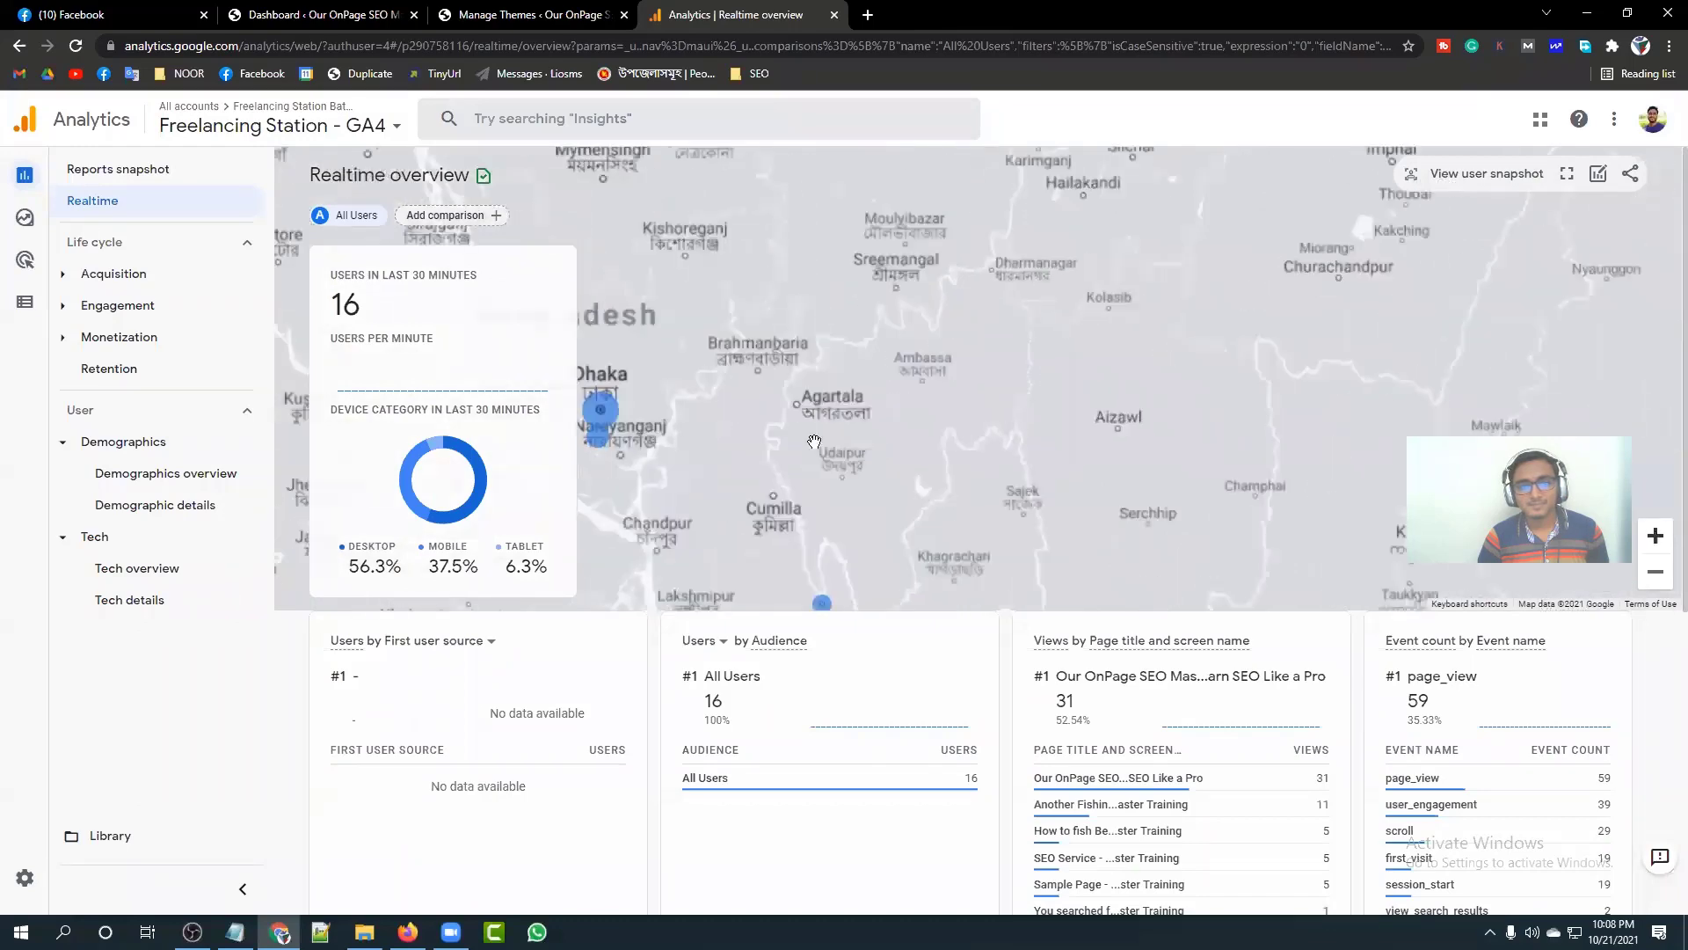
left_click_drag(814, 442, 1328, 479)
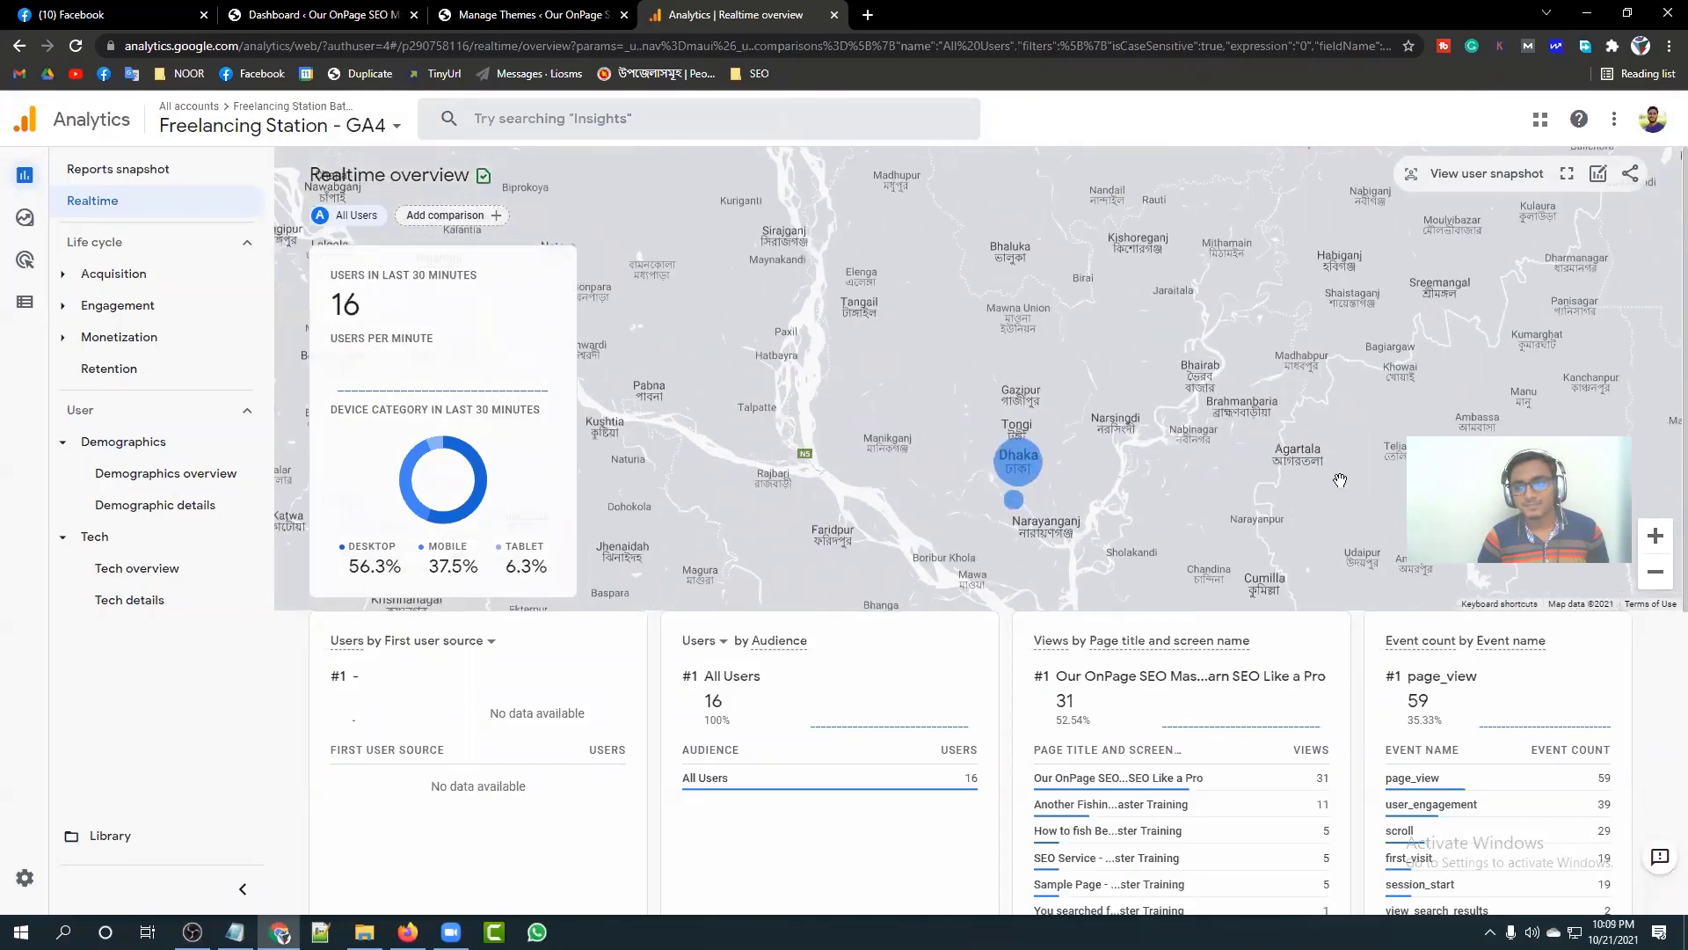
left_click(1657, 538)
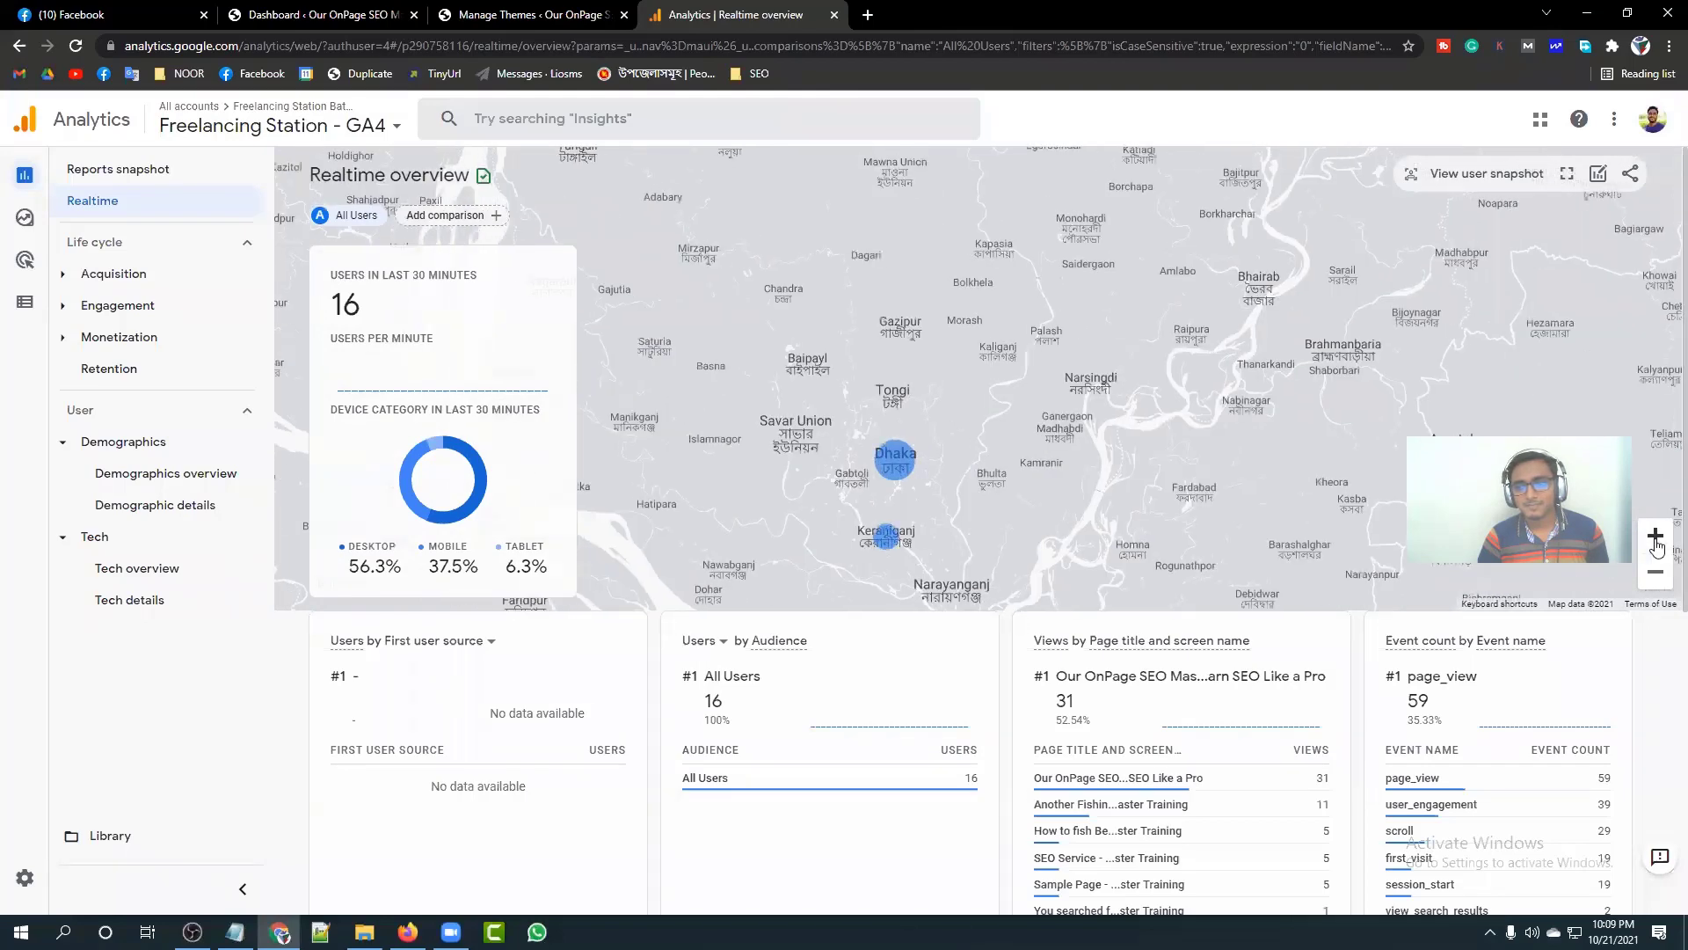
left_click_drag(849, 484, 801, 345)
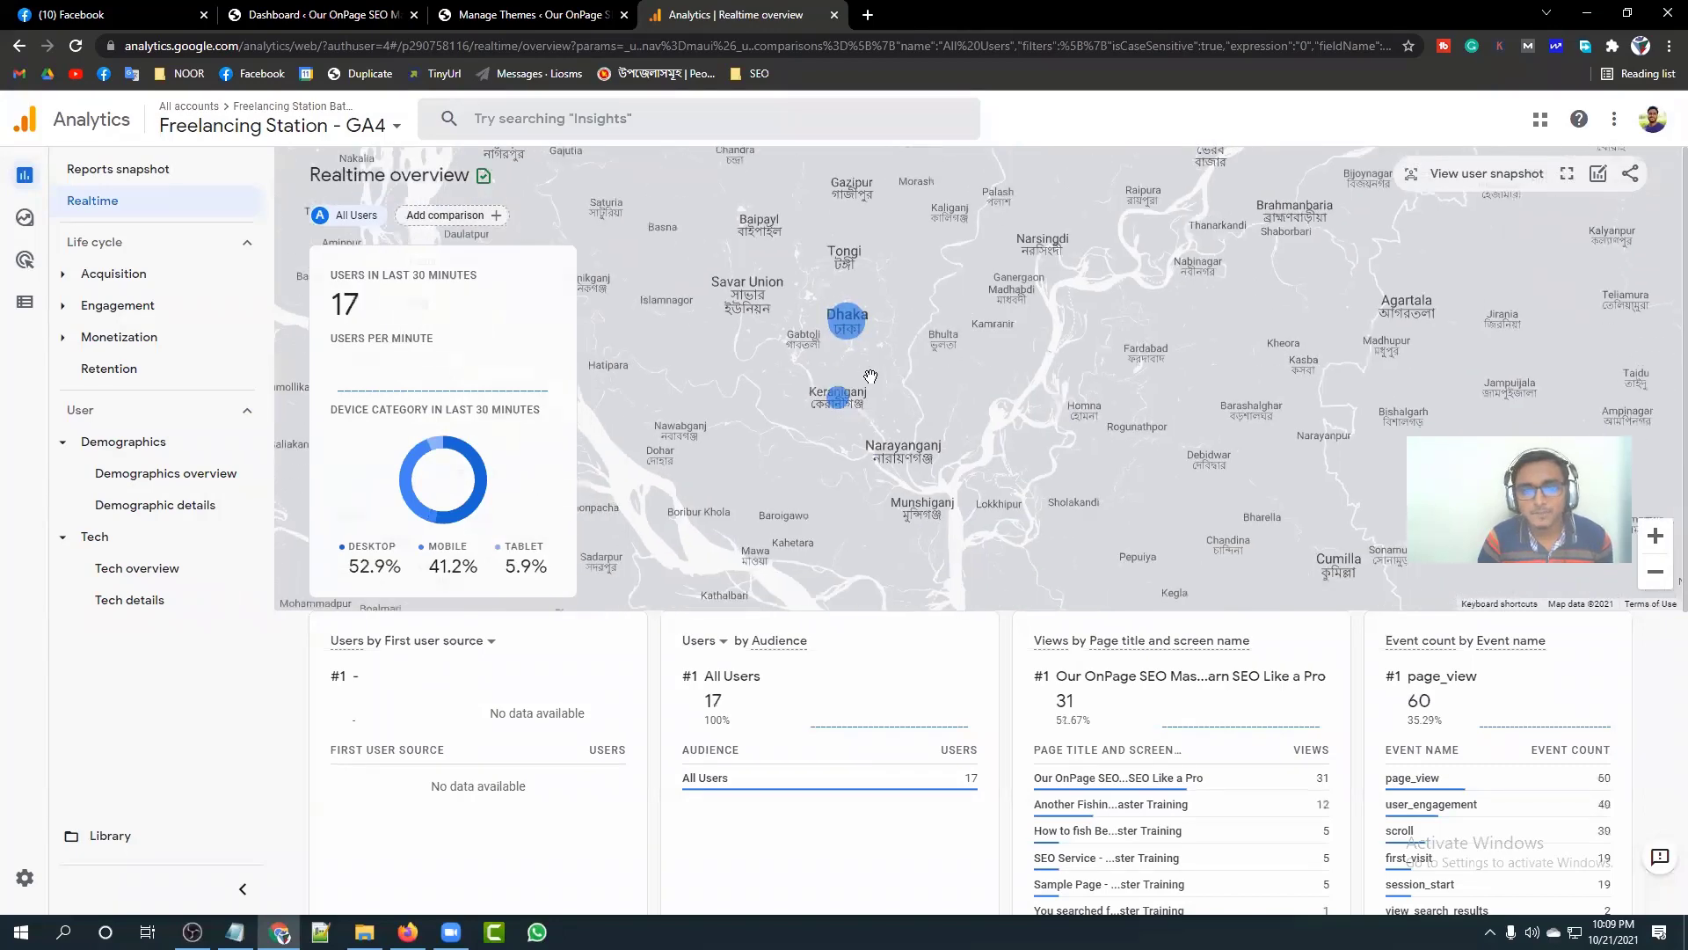
left_click(853, 324)
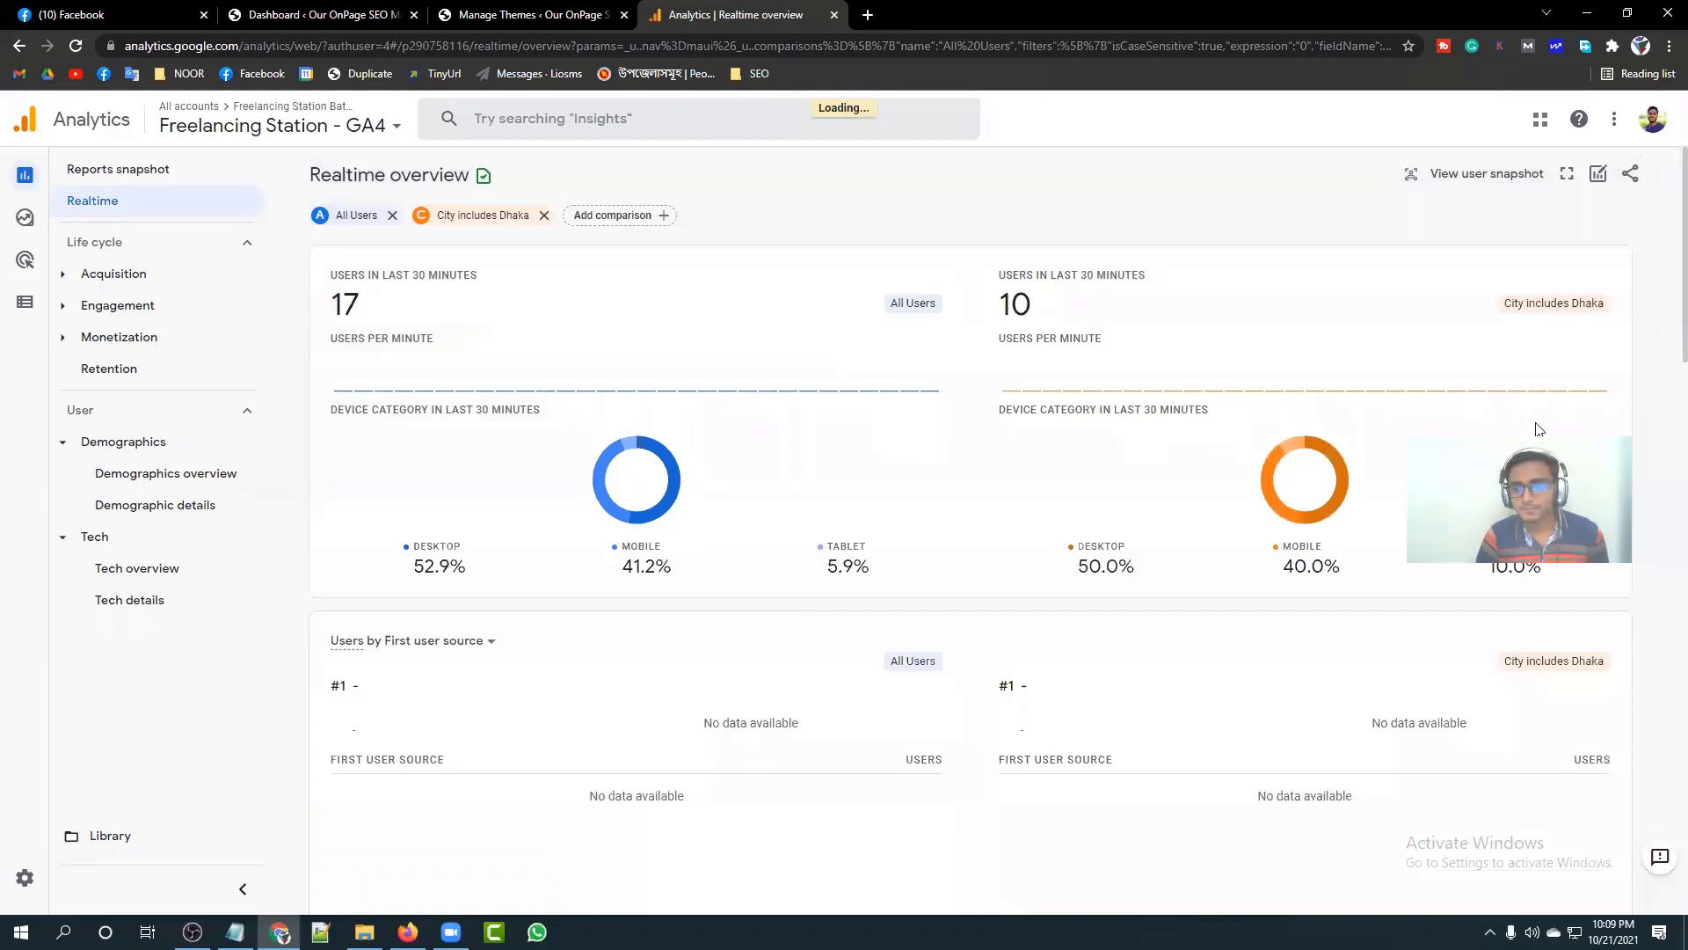
Step: Compare All Users with Dhaka across the Realtime cards for devices, audience, page views, events, conversions and user properties
scroll(879, 508, "down", 6)
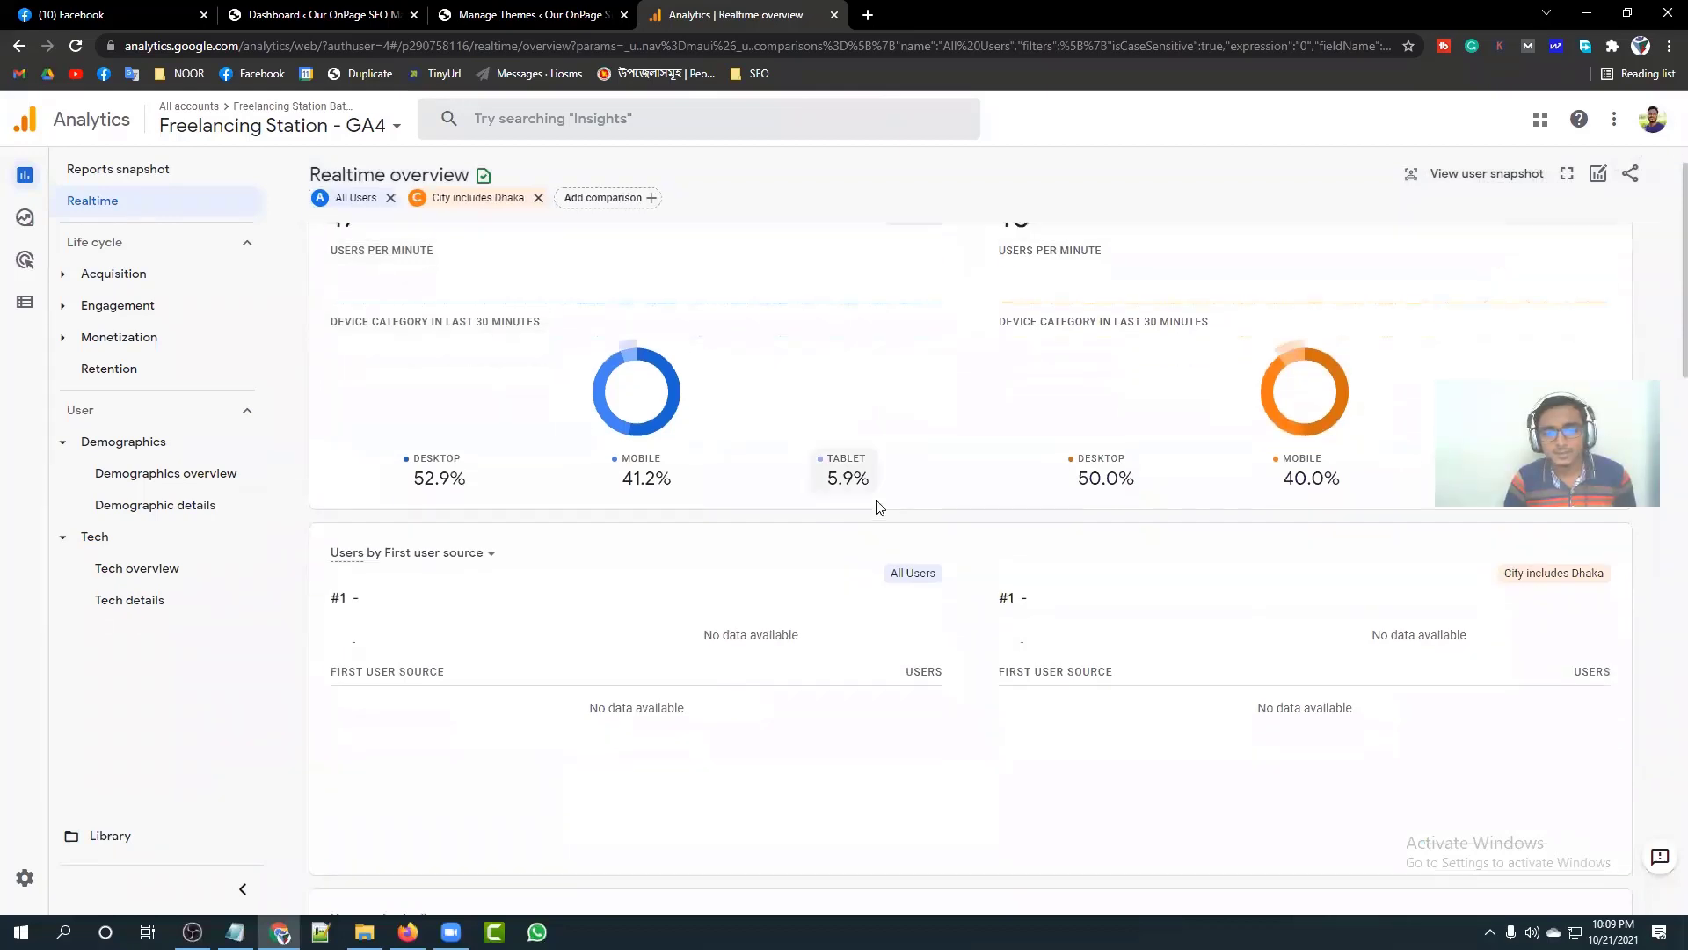
scroll(790, 506, "down", 2)
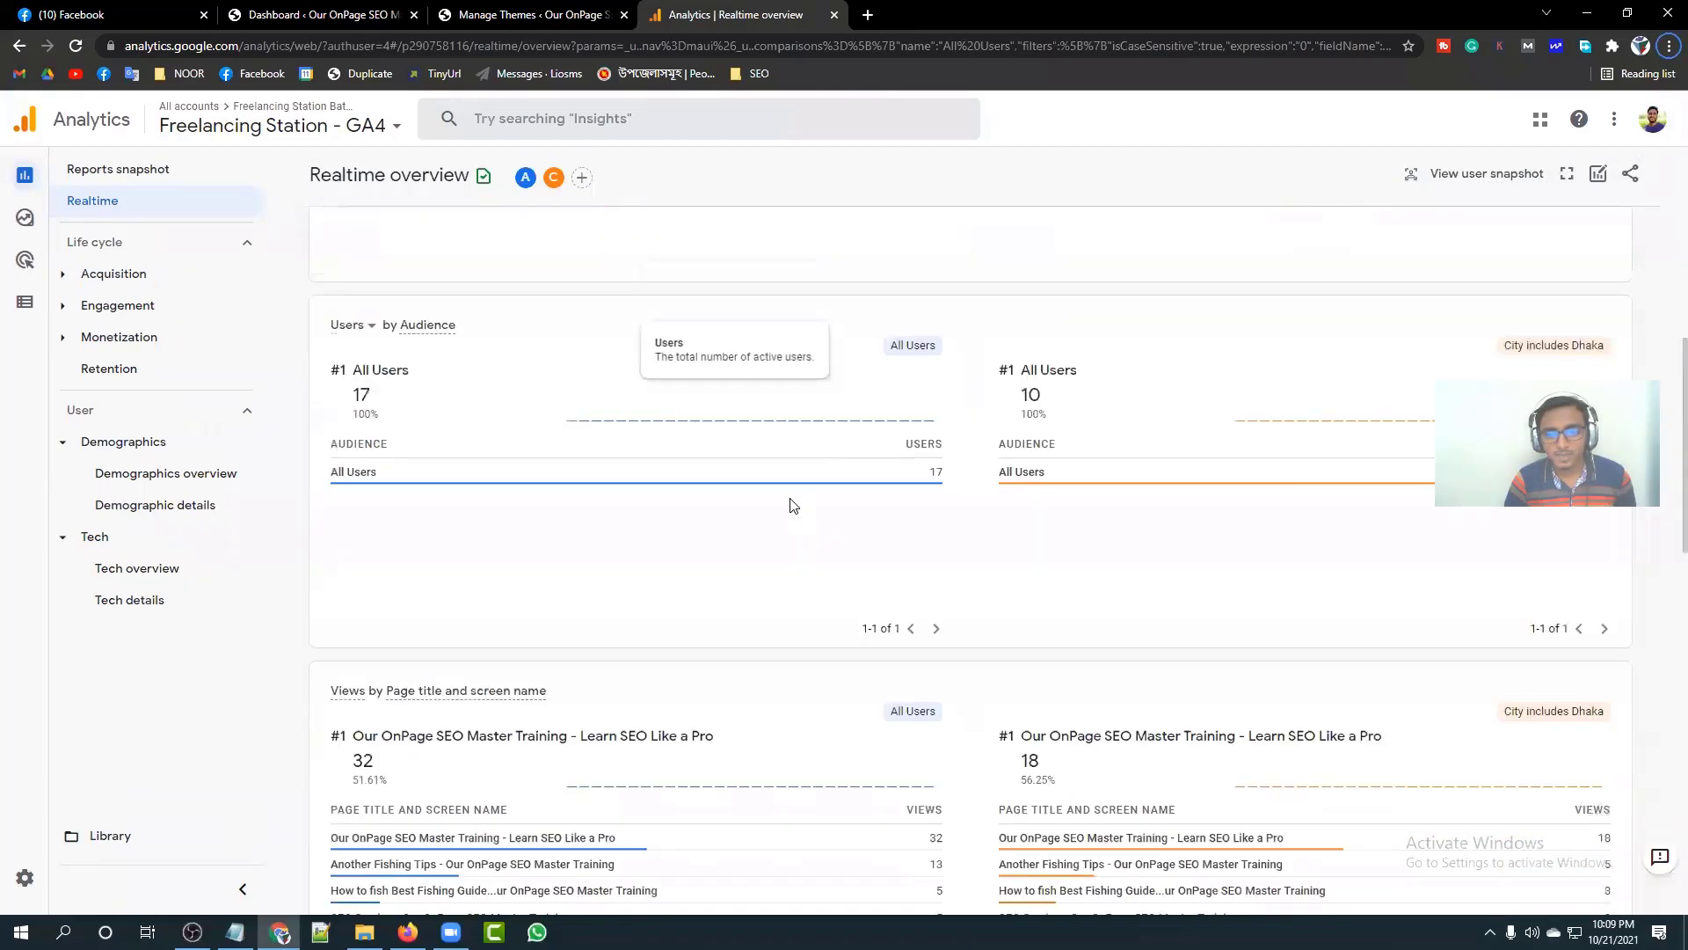
key("ctrl+minus")
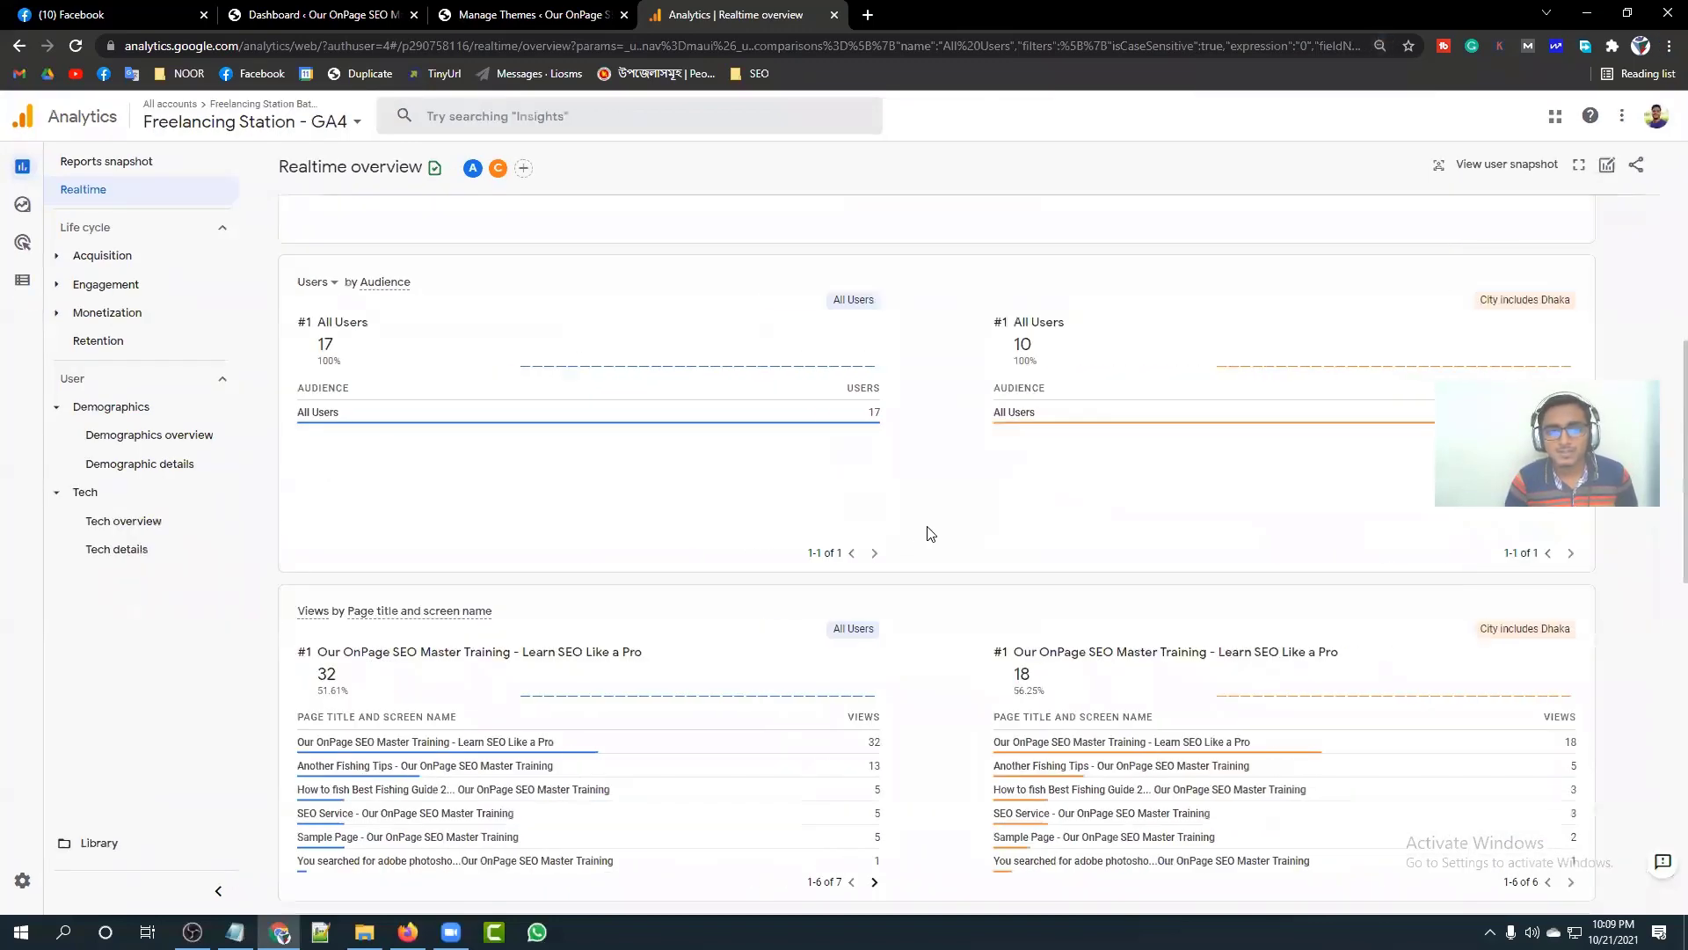
scroll(929, 533, "up", 7)
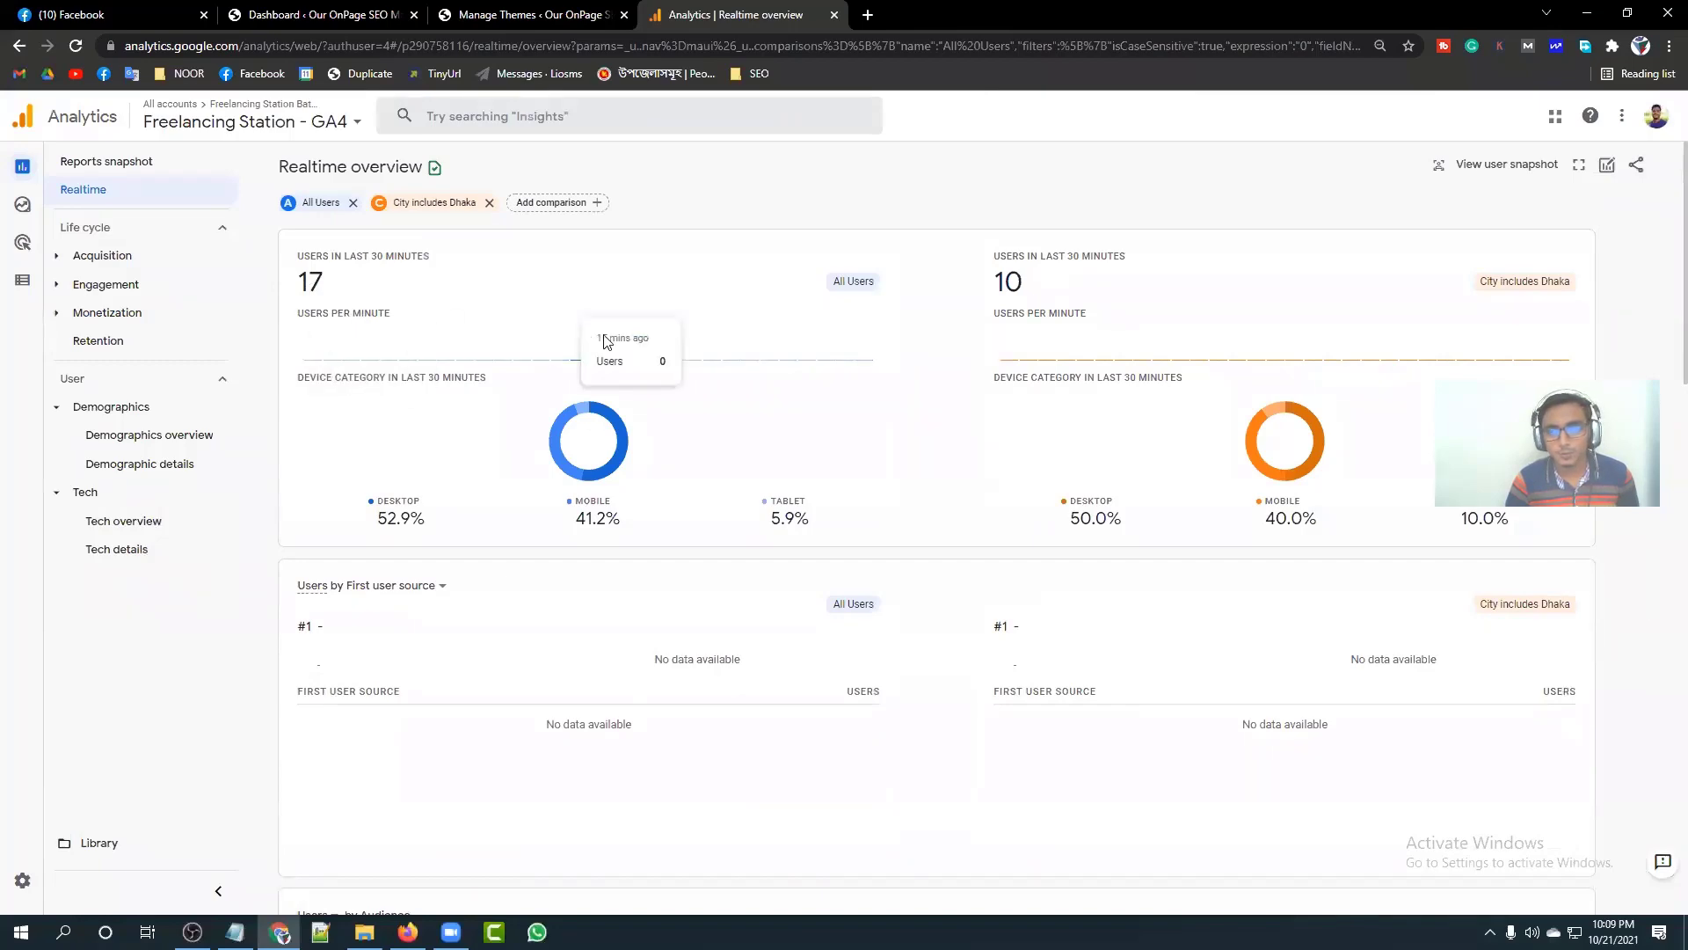
scroll(769, 404, "down", 10)
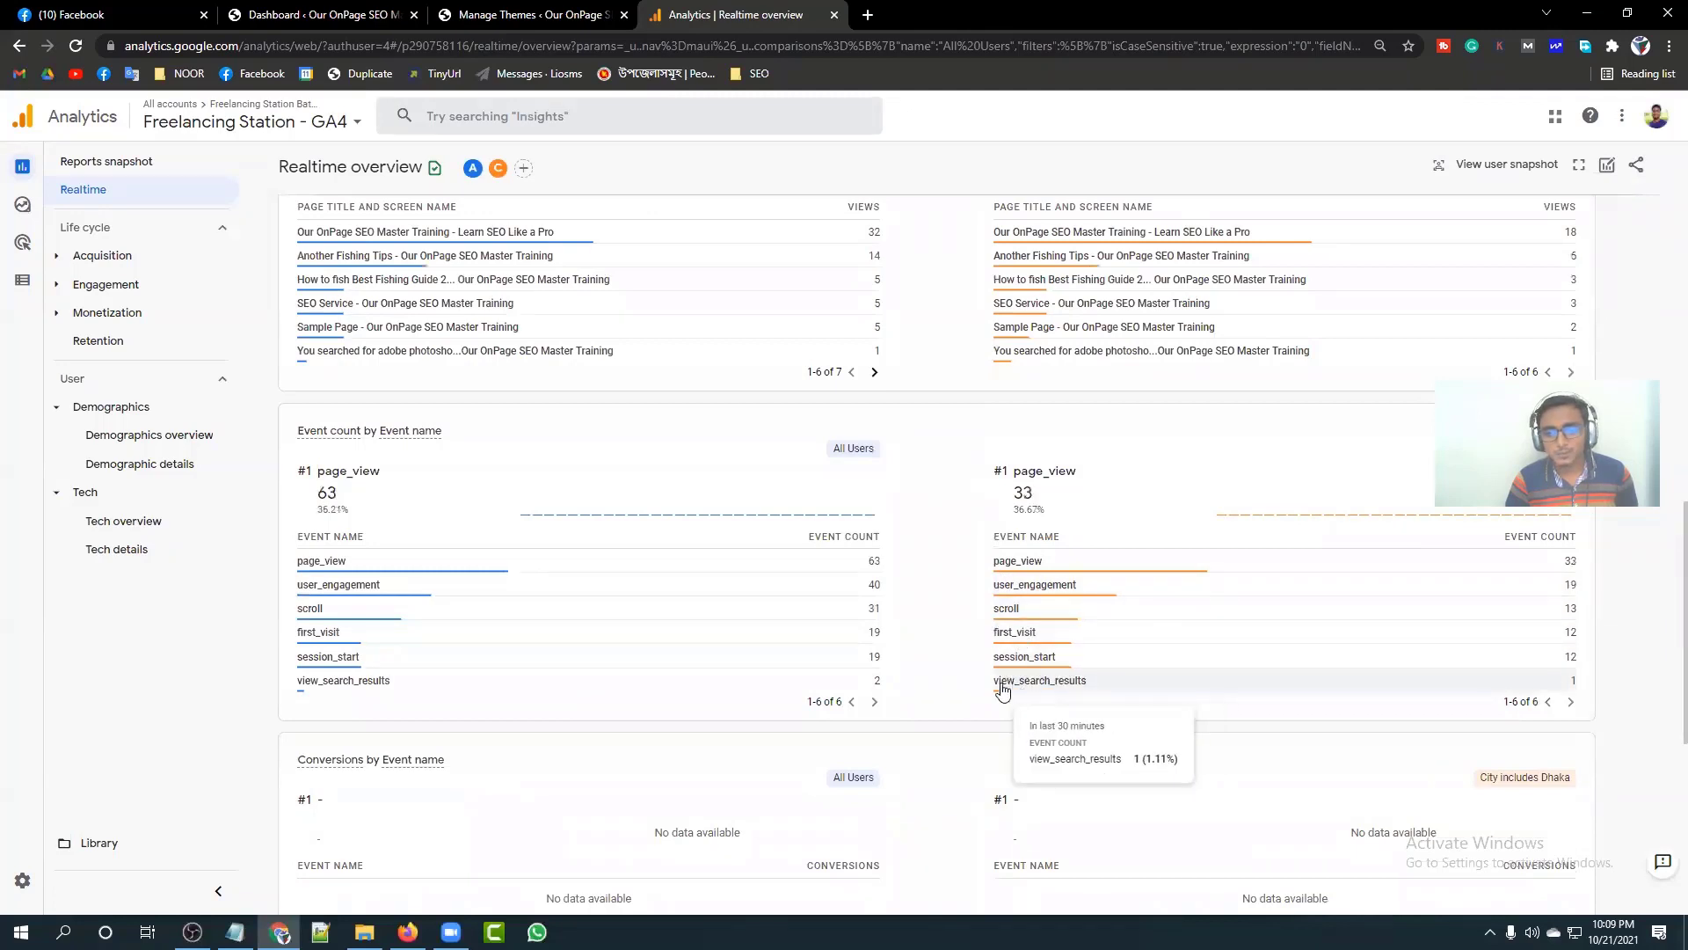
scroll(407, 426, "up", 2)
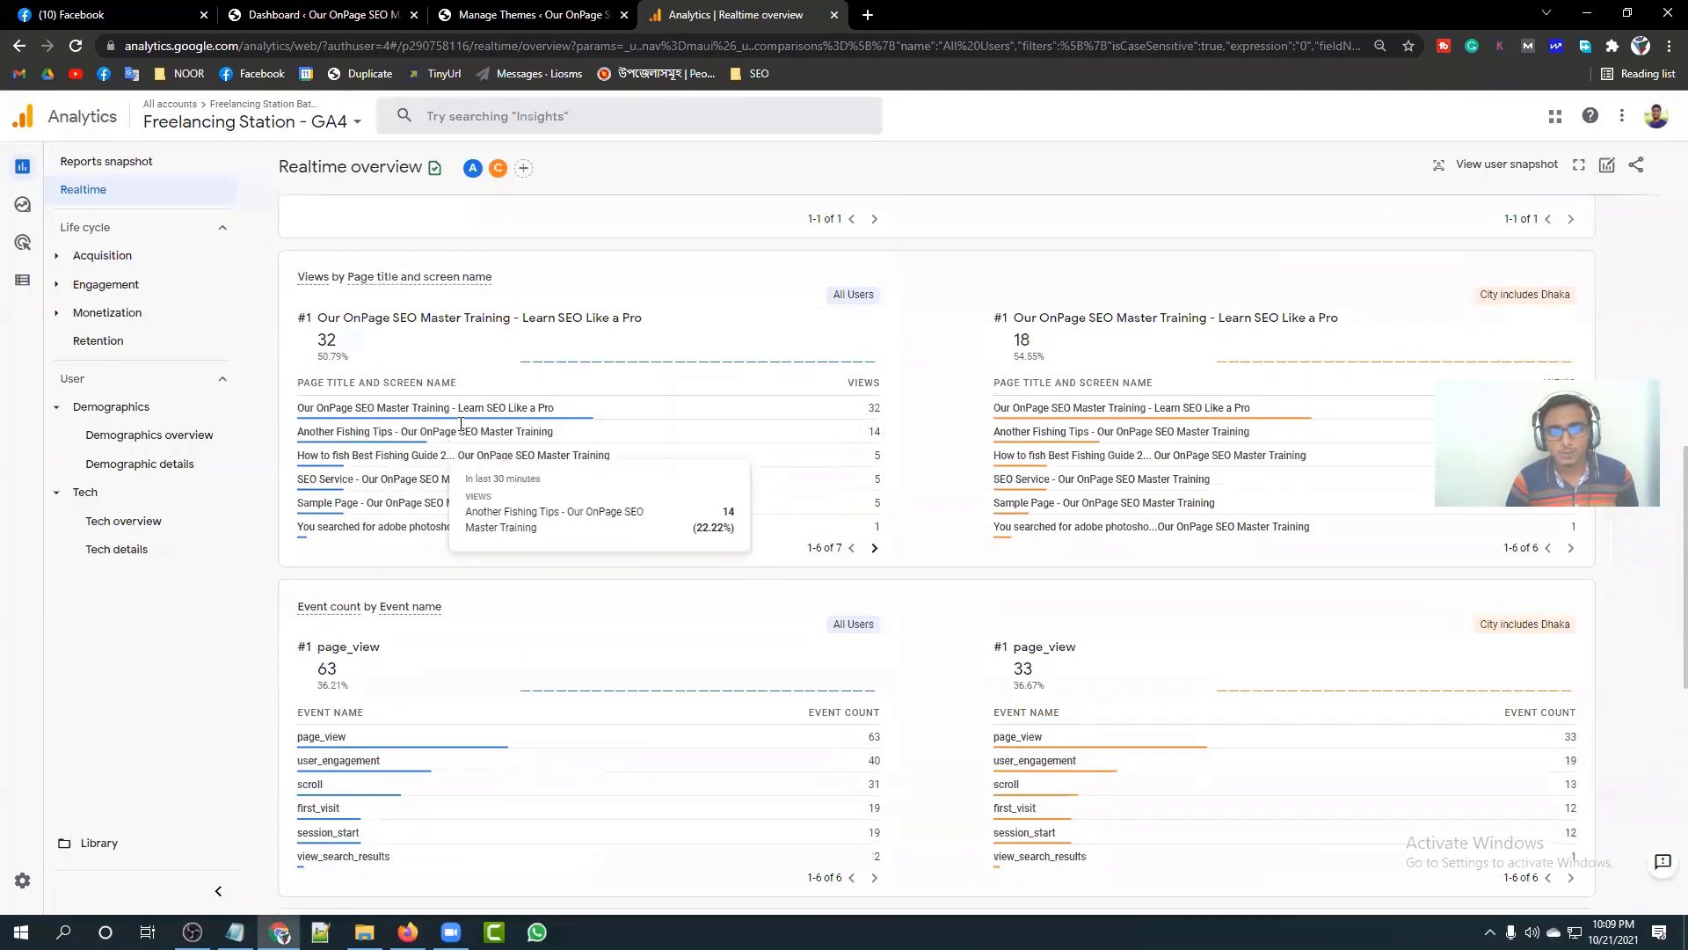
scroll(1023, 429, "down", 2)
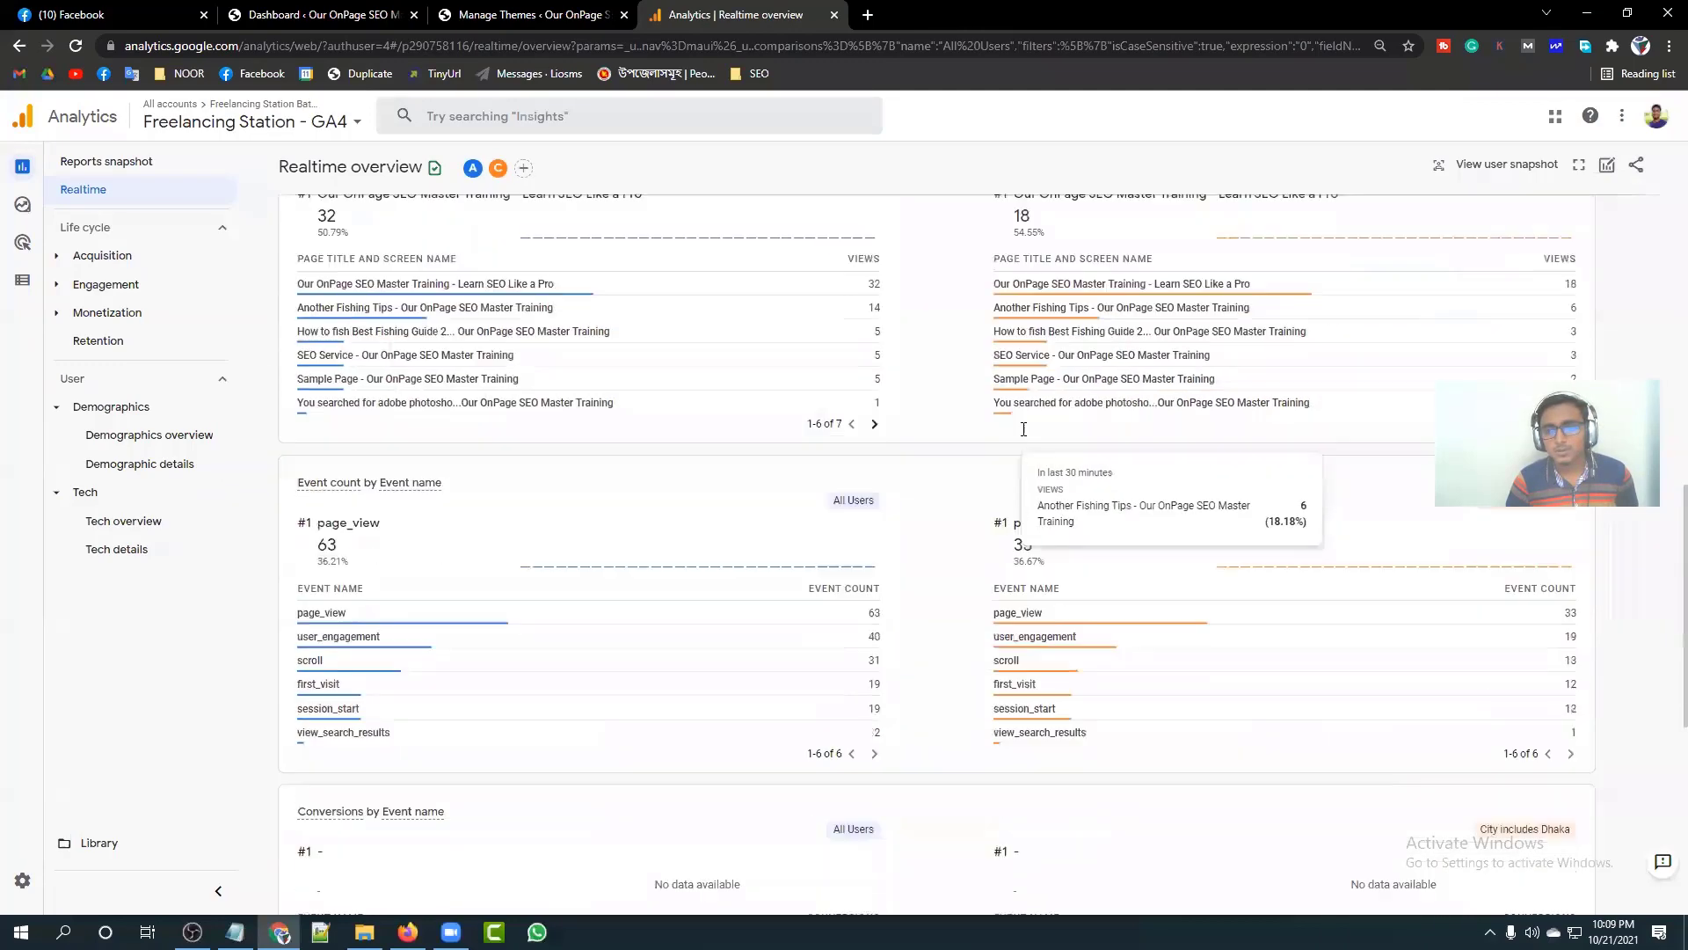
scroll(1023, 429, "down", 6)
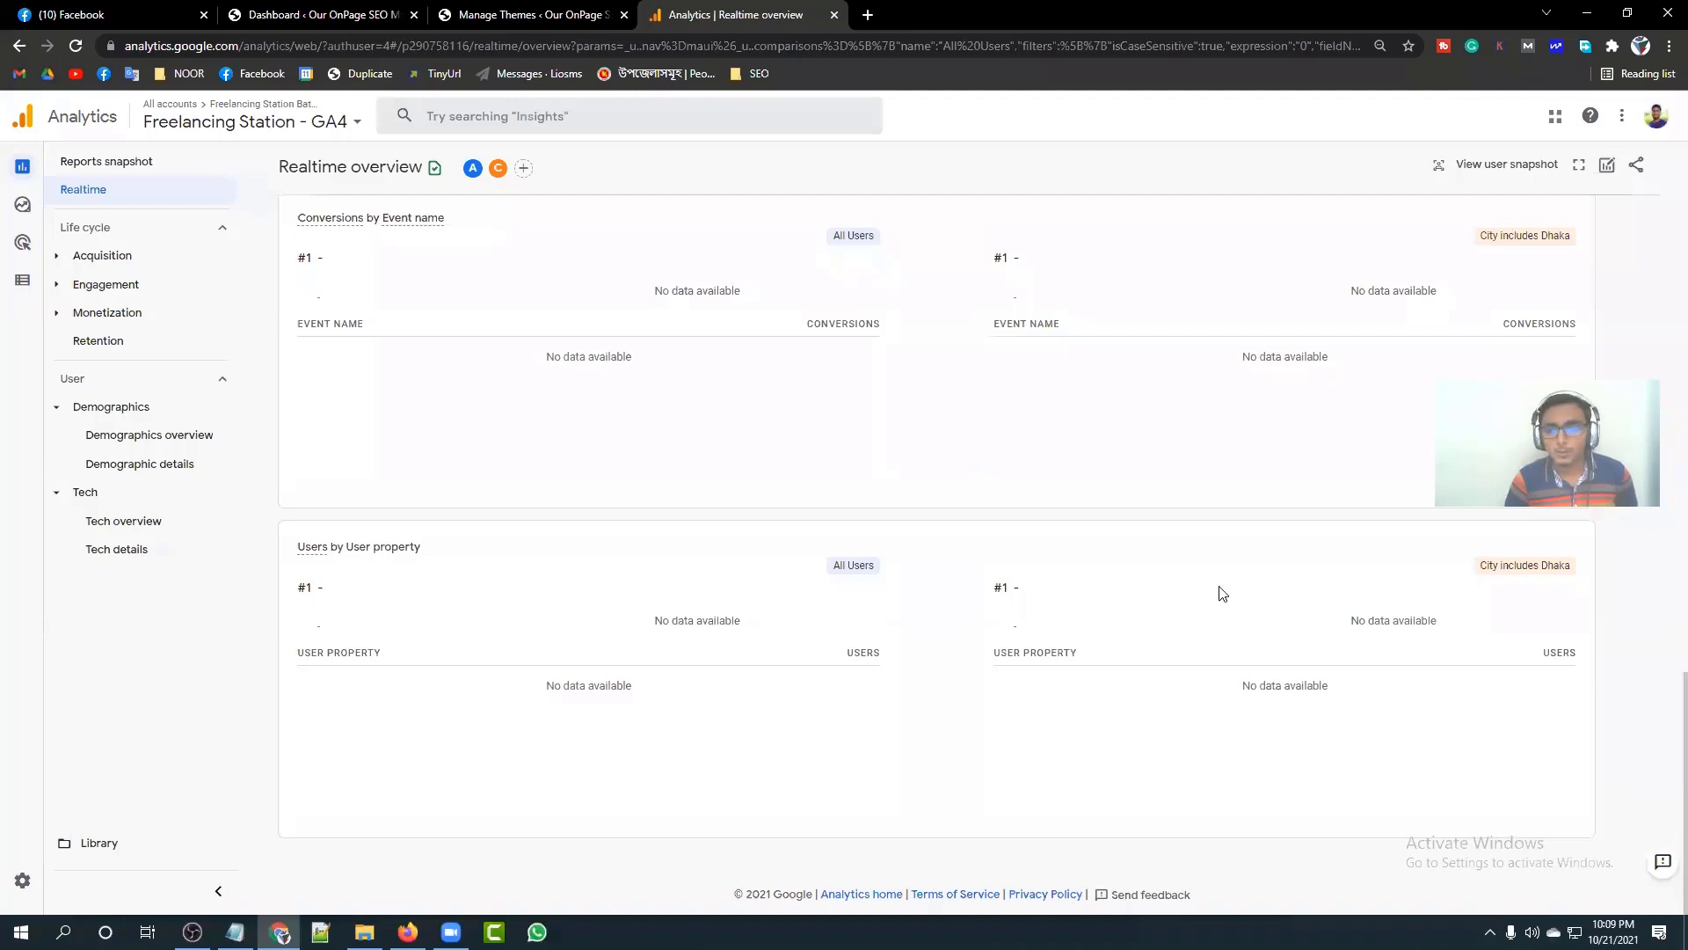
scroll(1220, 593, "up", 9)
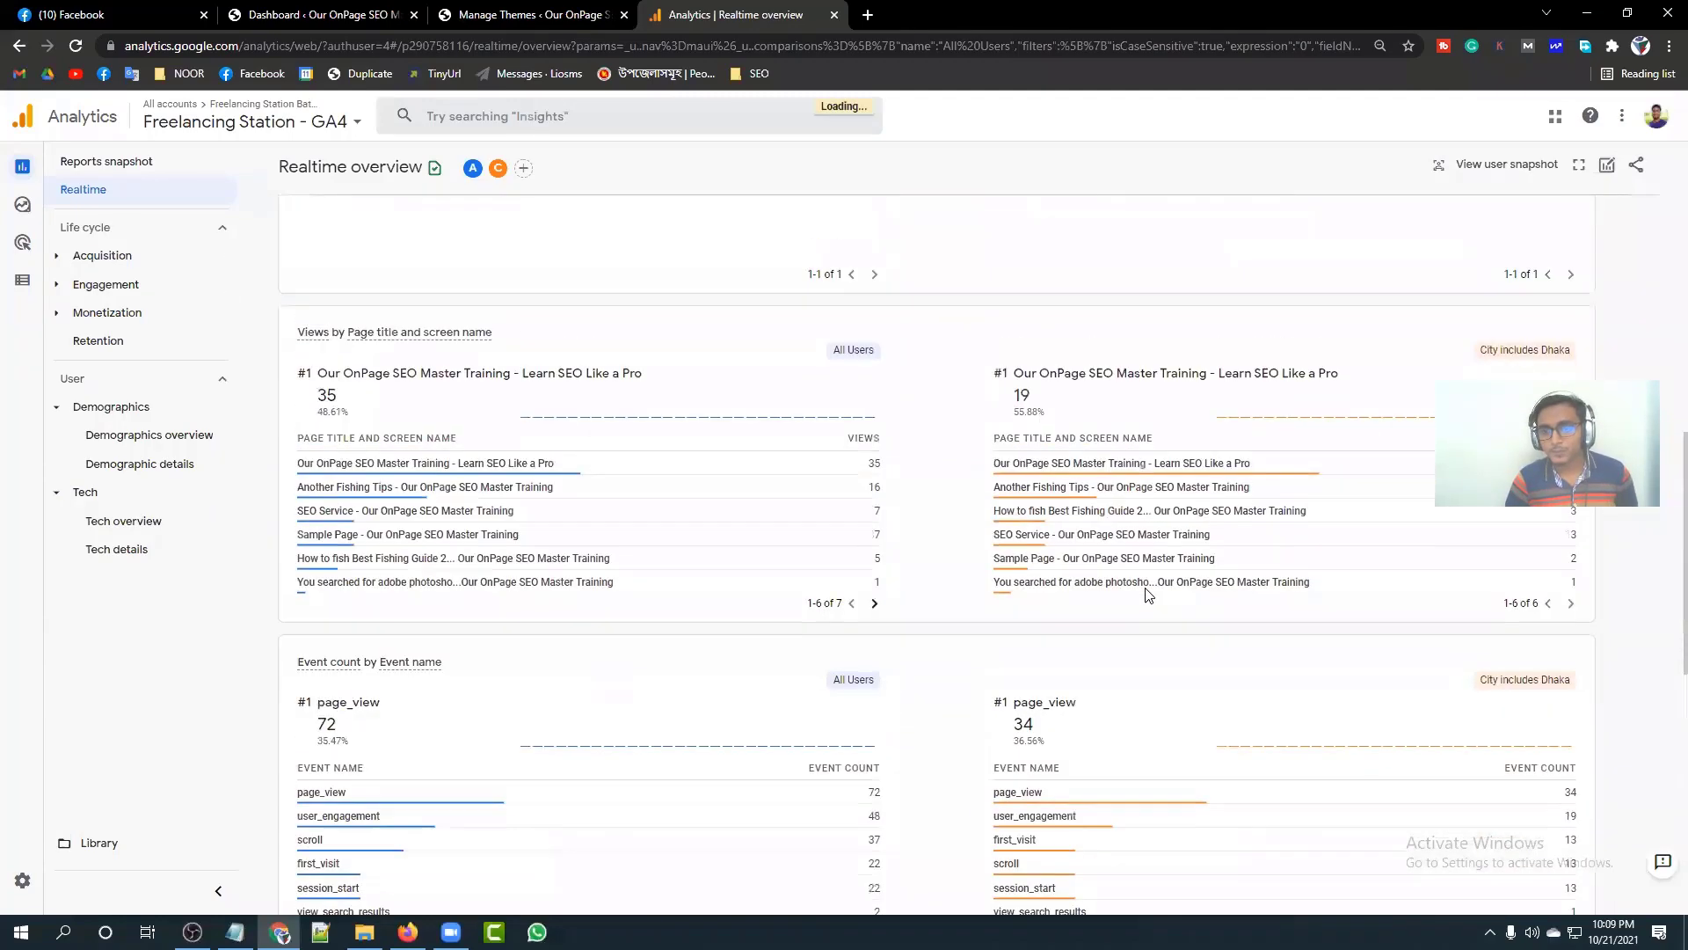
scroll(1147, 595, "up", 10)
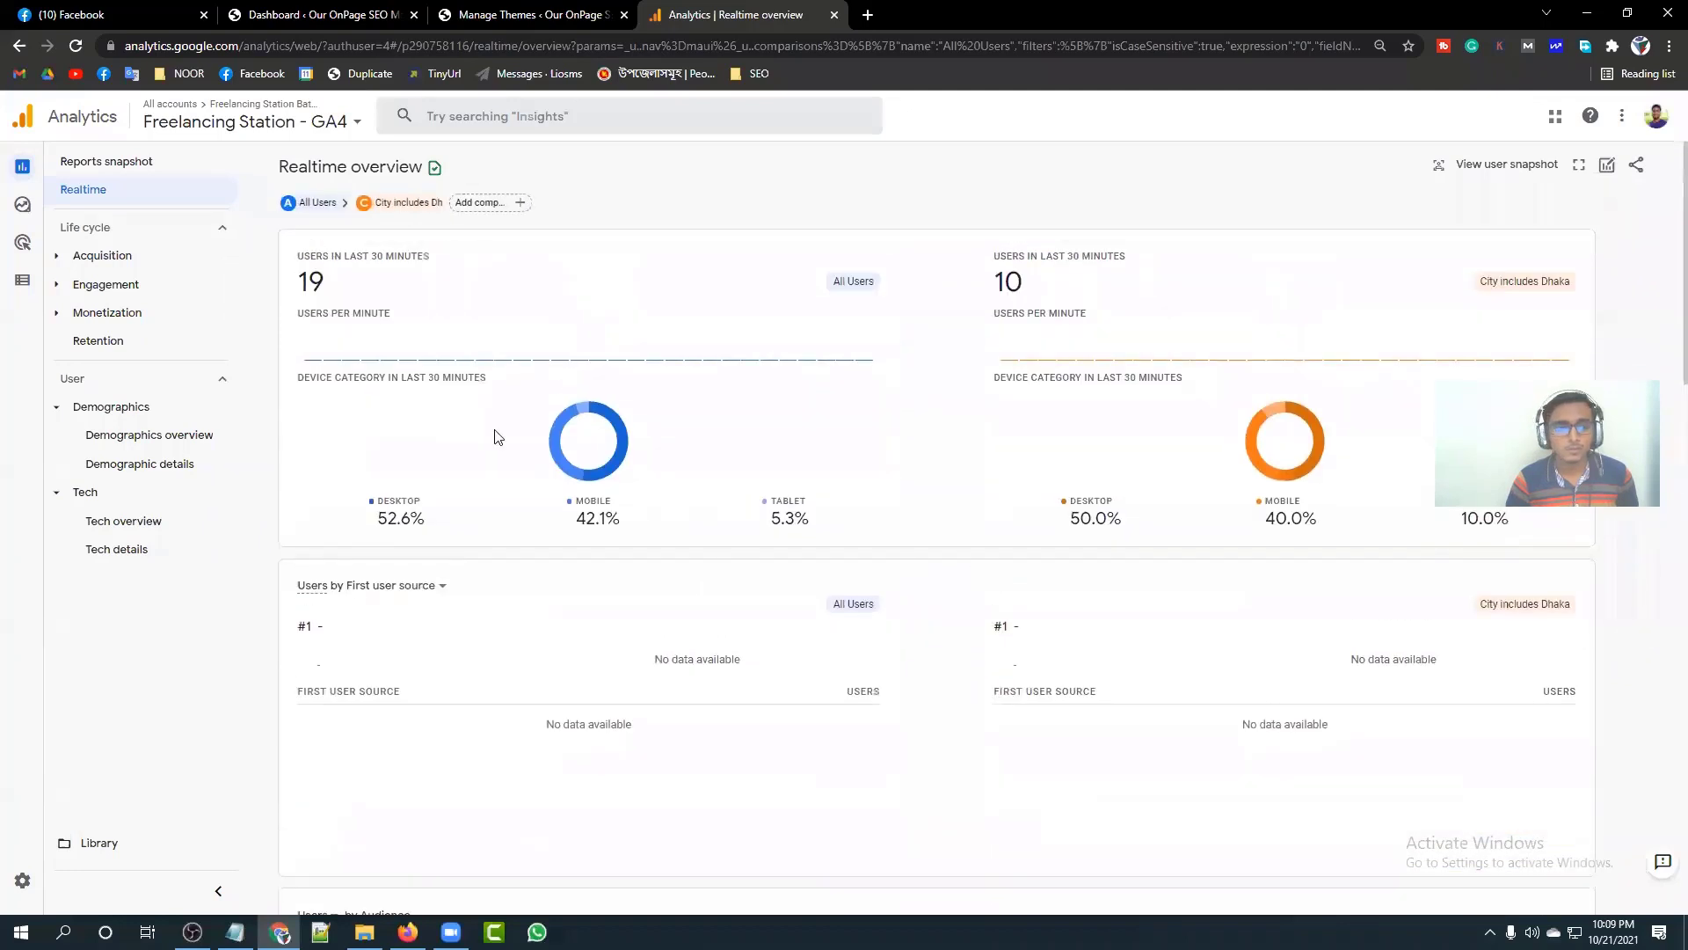
Step: View the User acquisition and Traffic acquisition reports with the Dhaka comparison applied
left_click(65, 257)
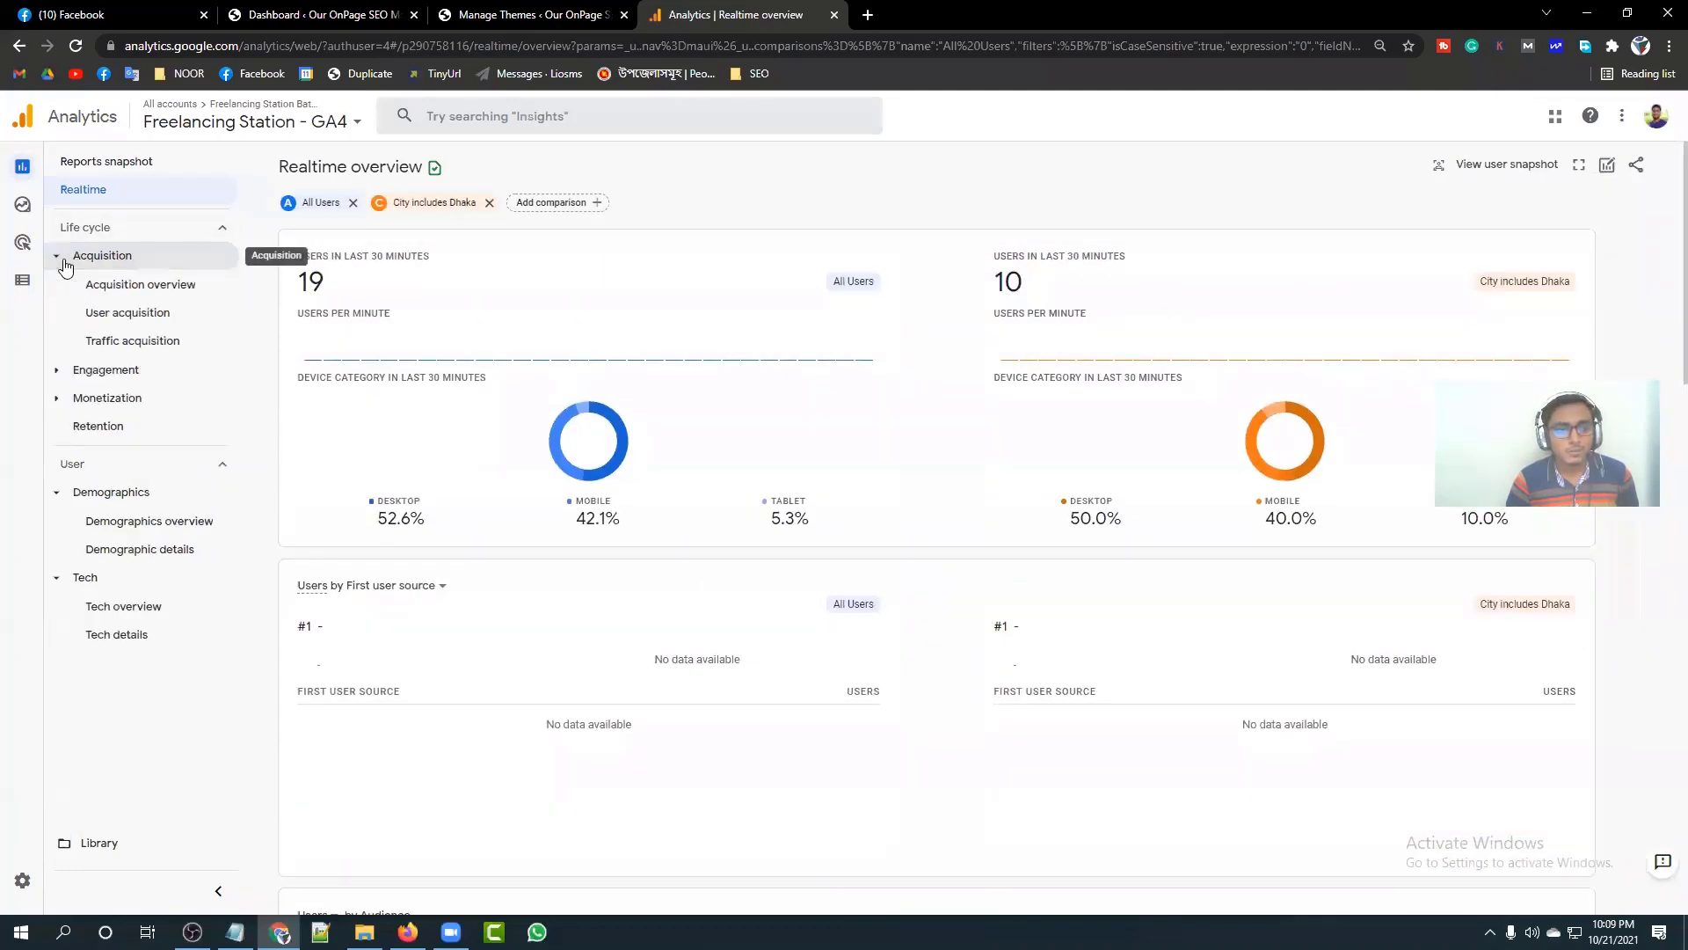
left_click(119, 317)
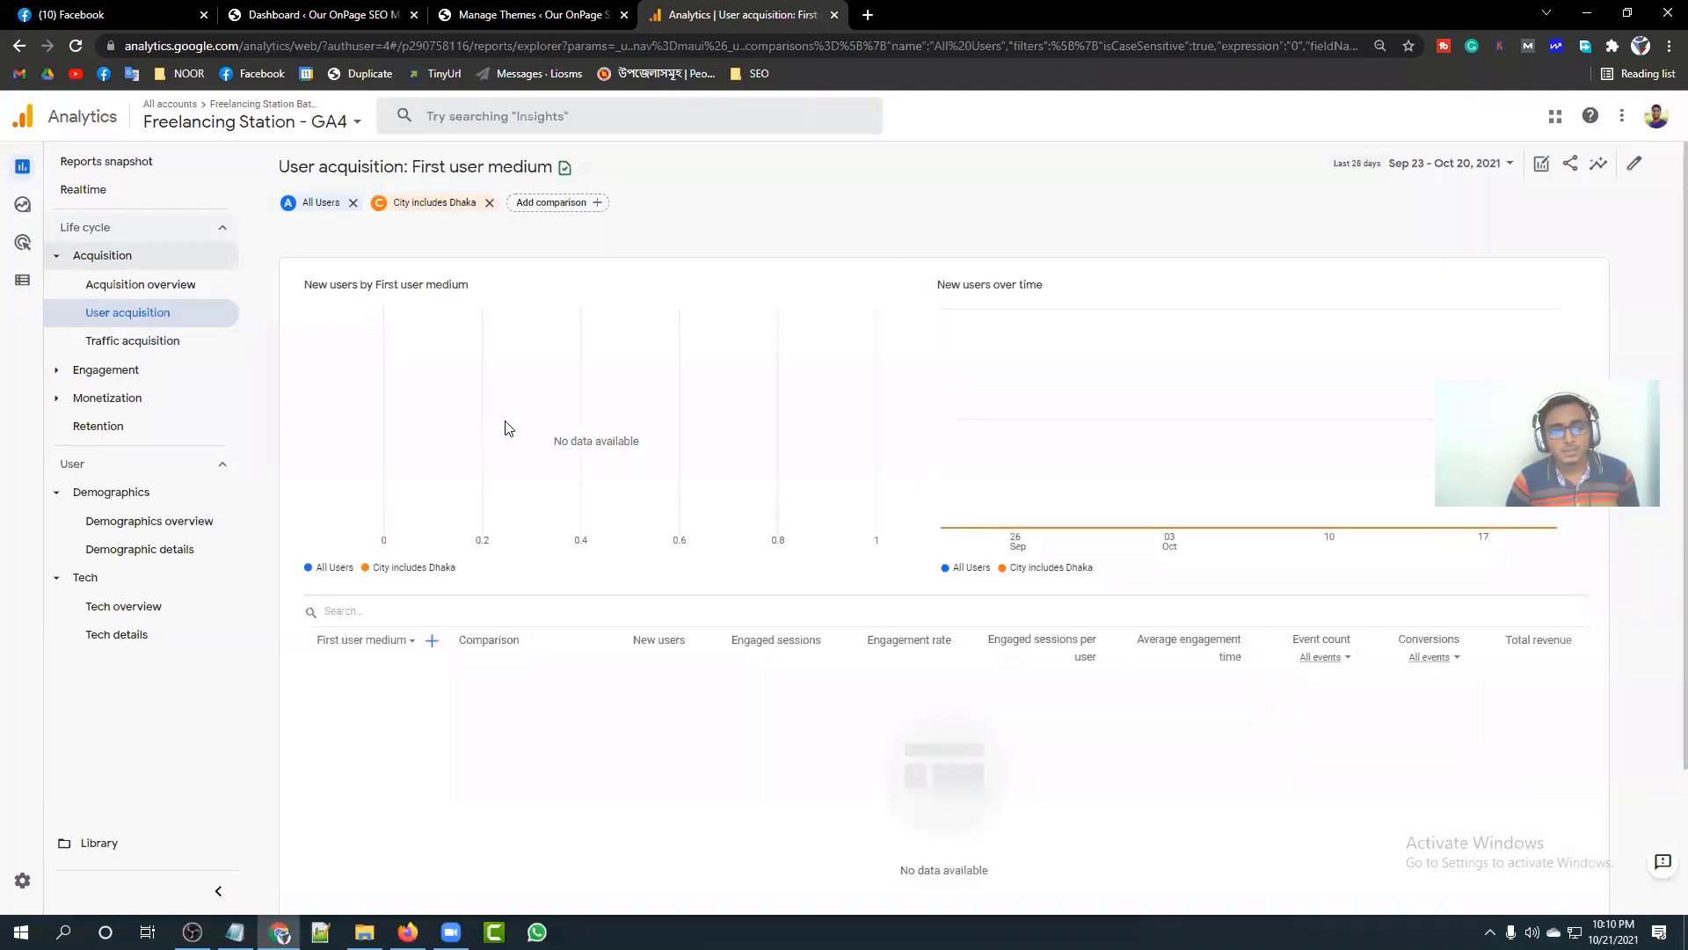
left_click(155, 344)
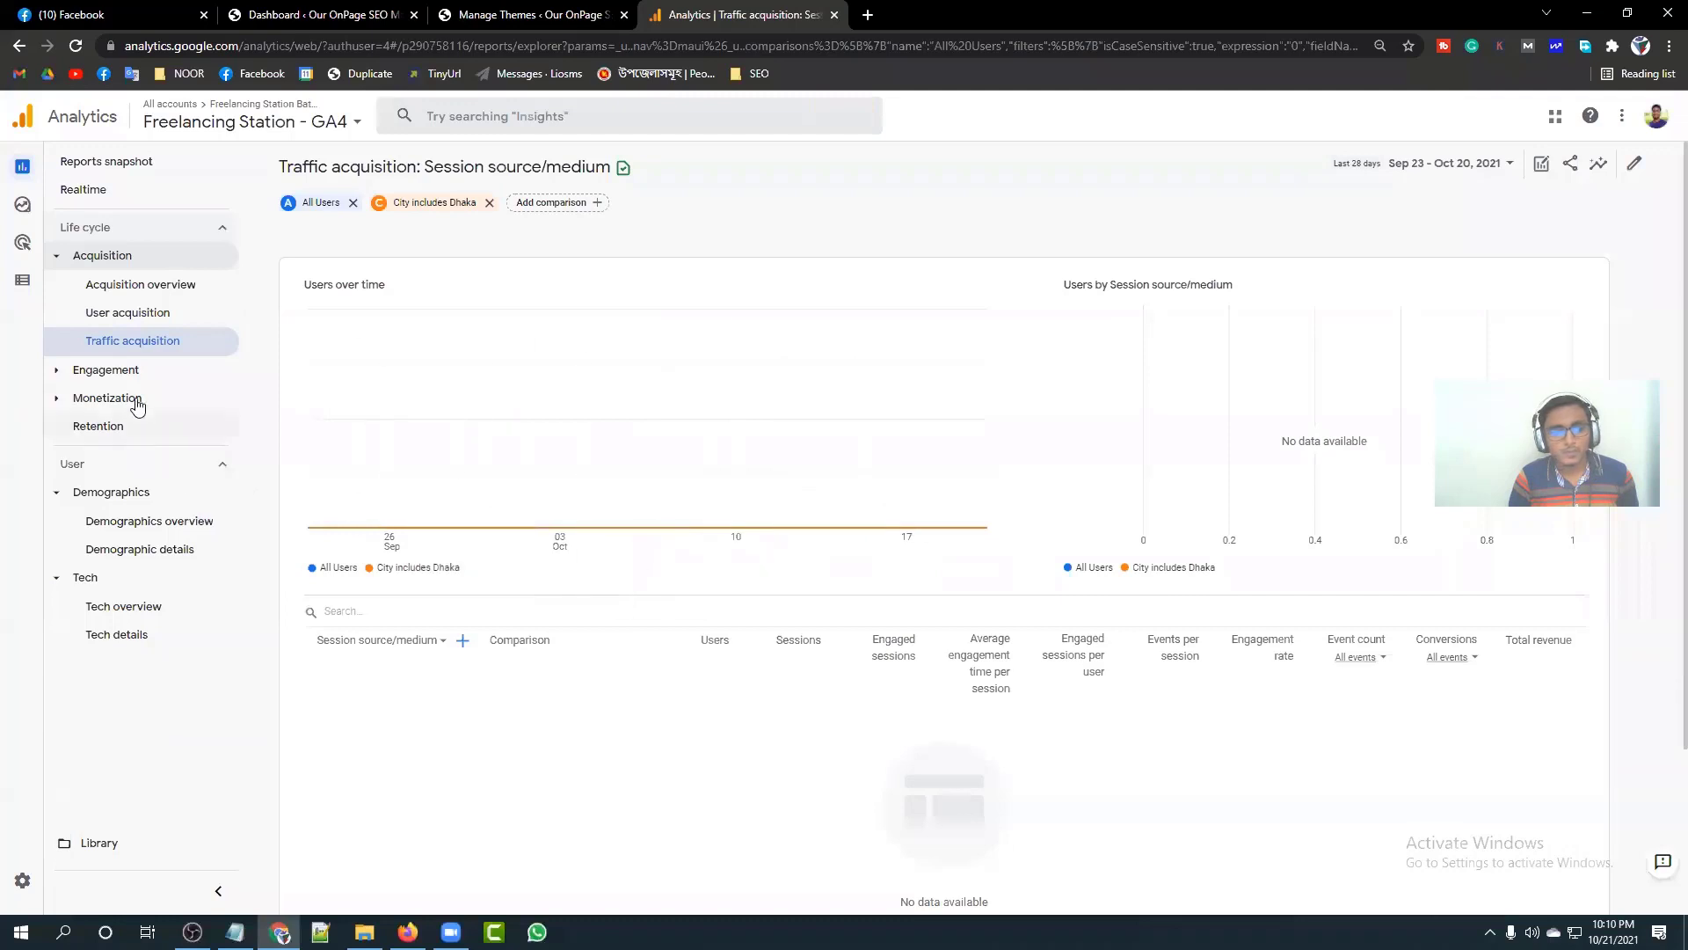
Step: Review the Engagement overview's top pages and screens for All Users and Dhaka, and open the Events report
left_click(115, 374)
left_click(137, 400)
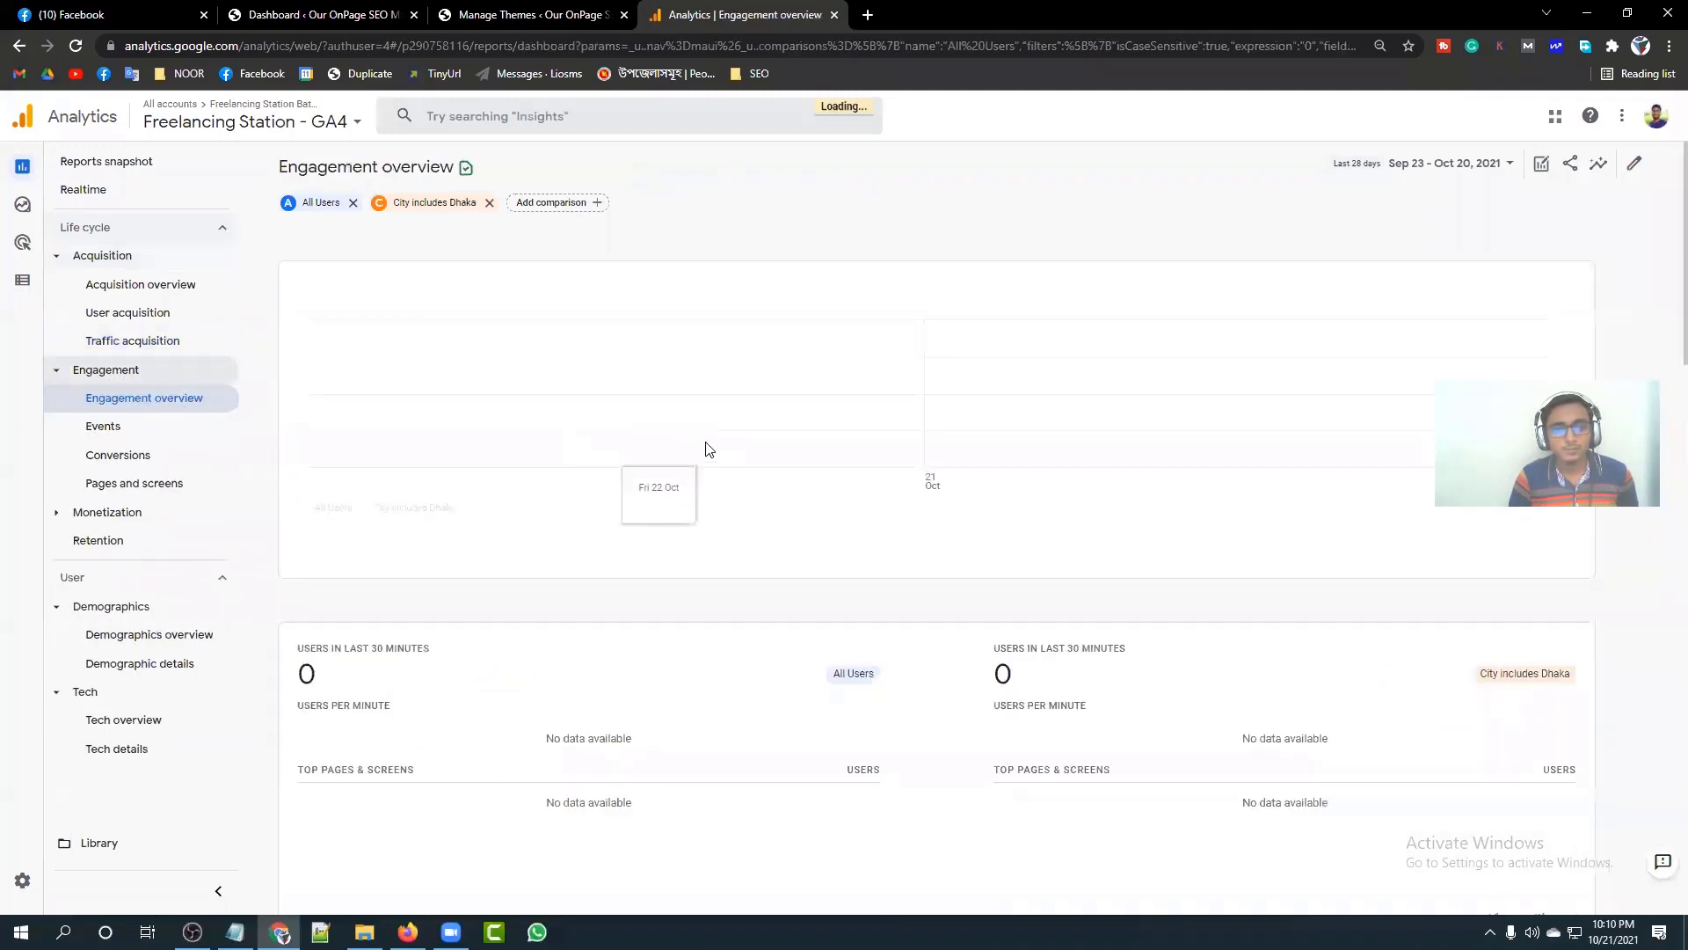
scroll(689, 455, "down", 2)
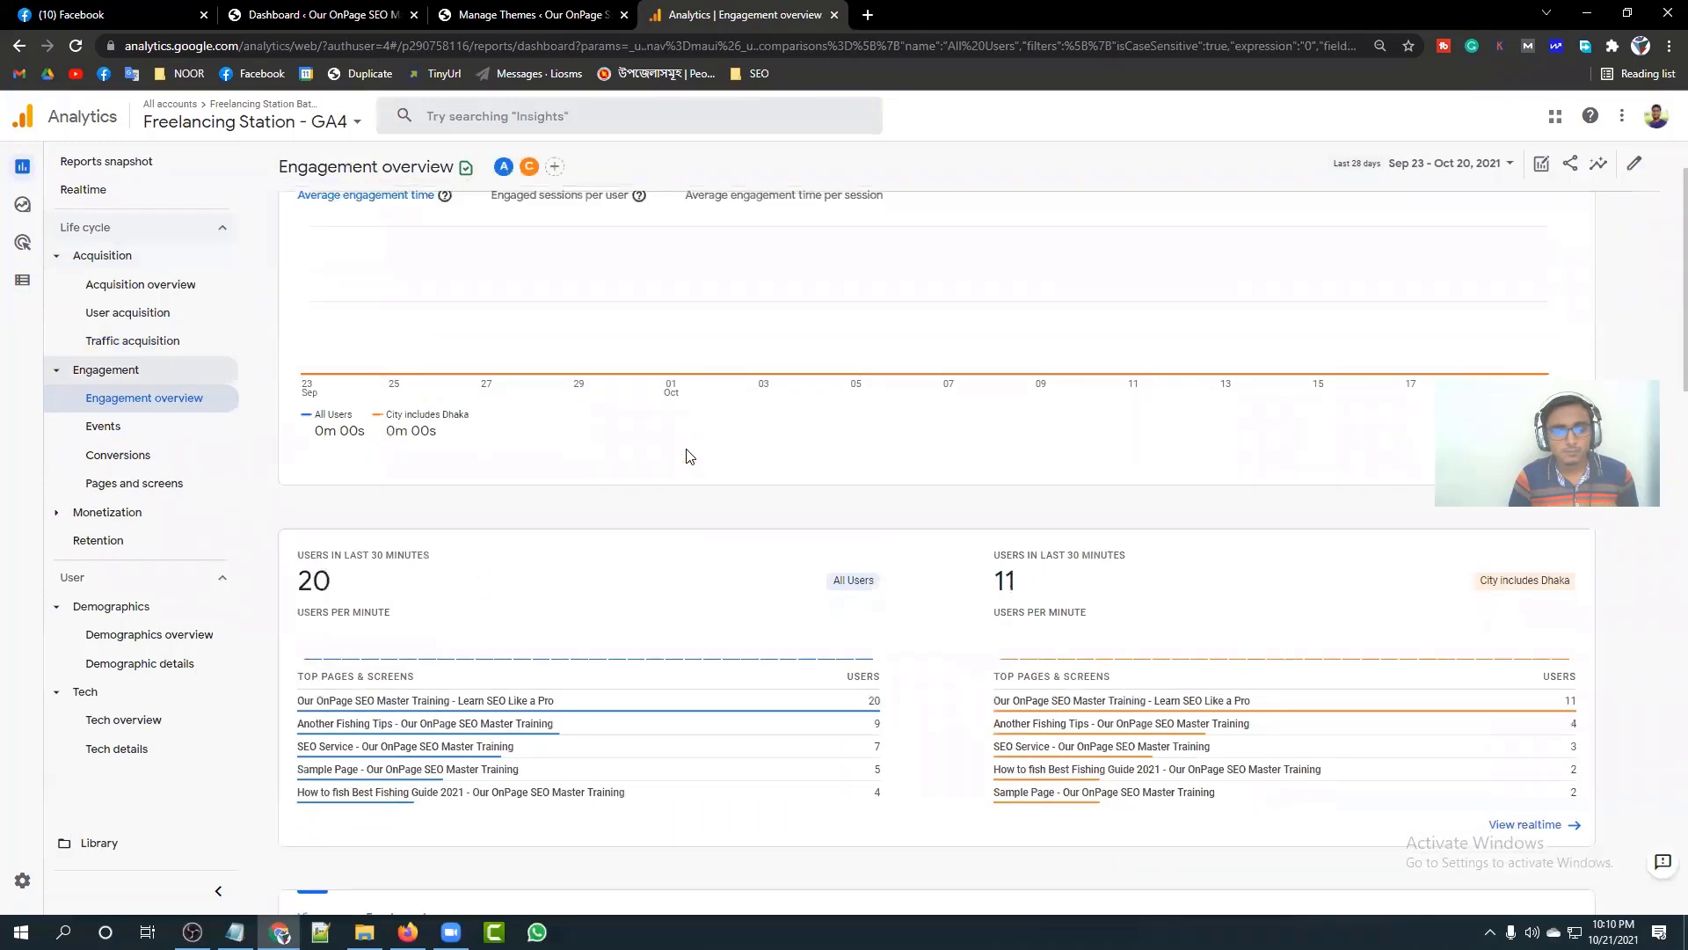
scroll(688, 455, "down", 2)
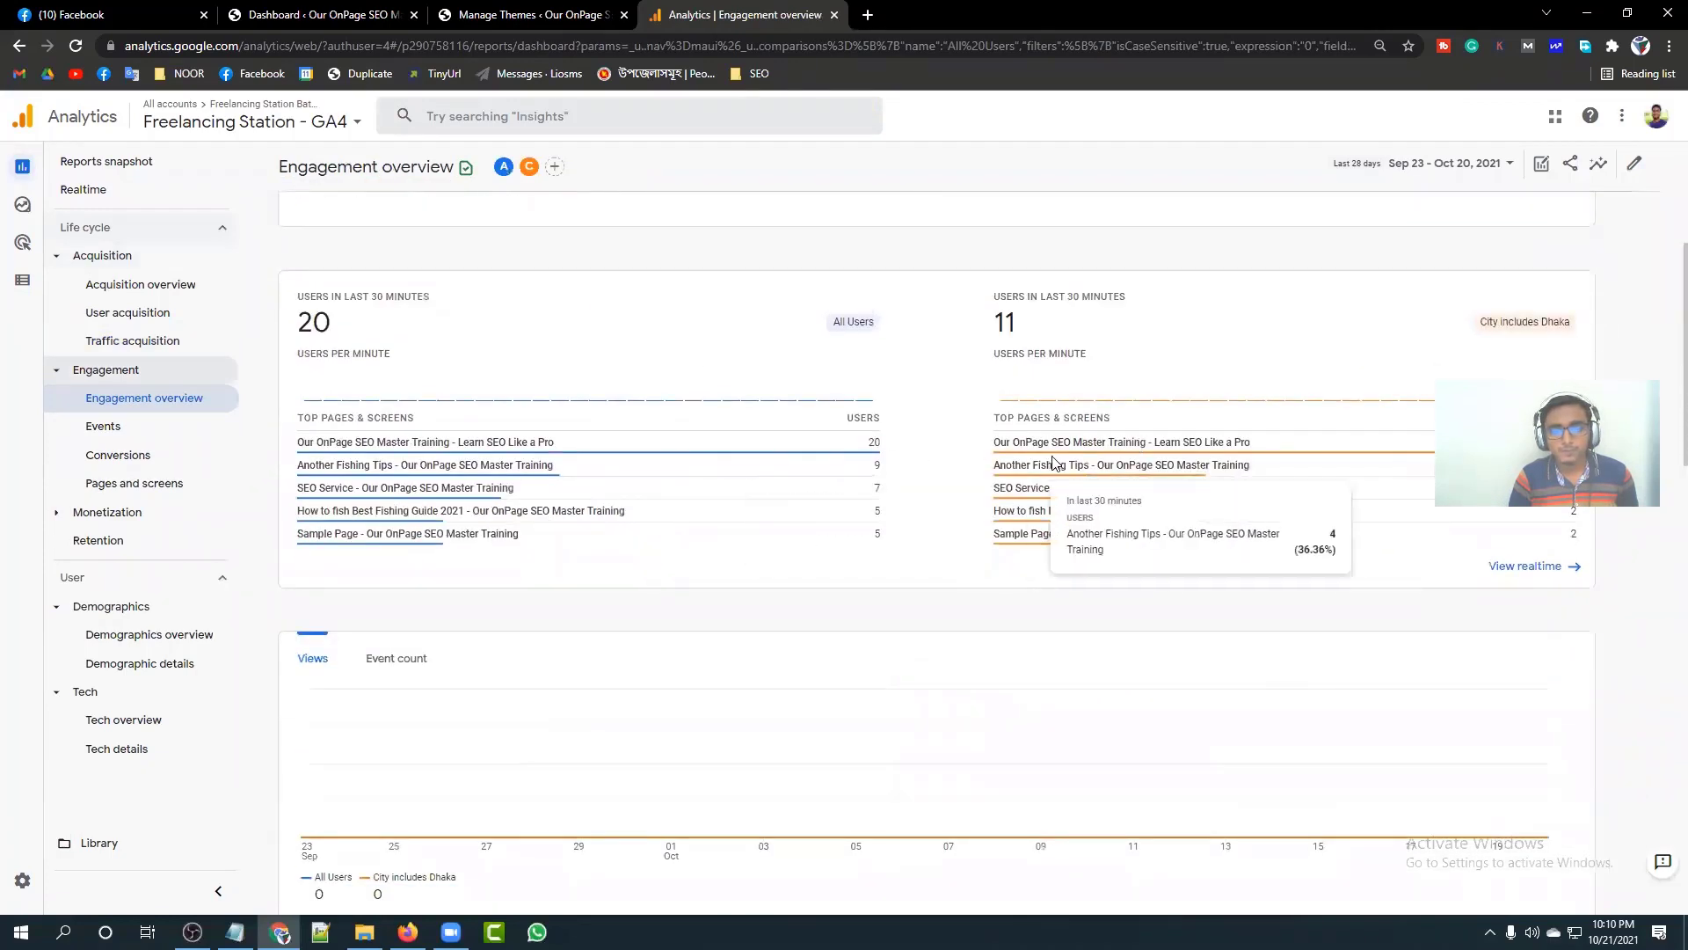
scroll(981, 454, "up", 2)
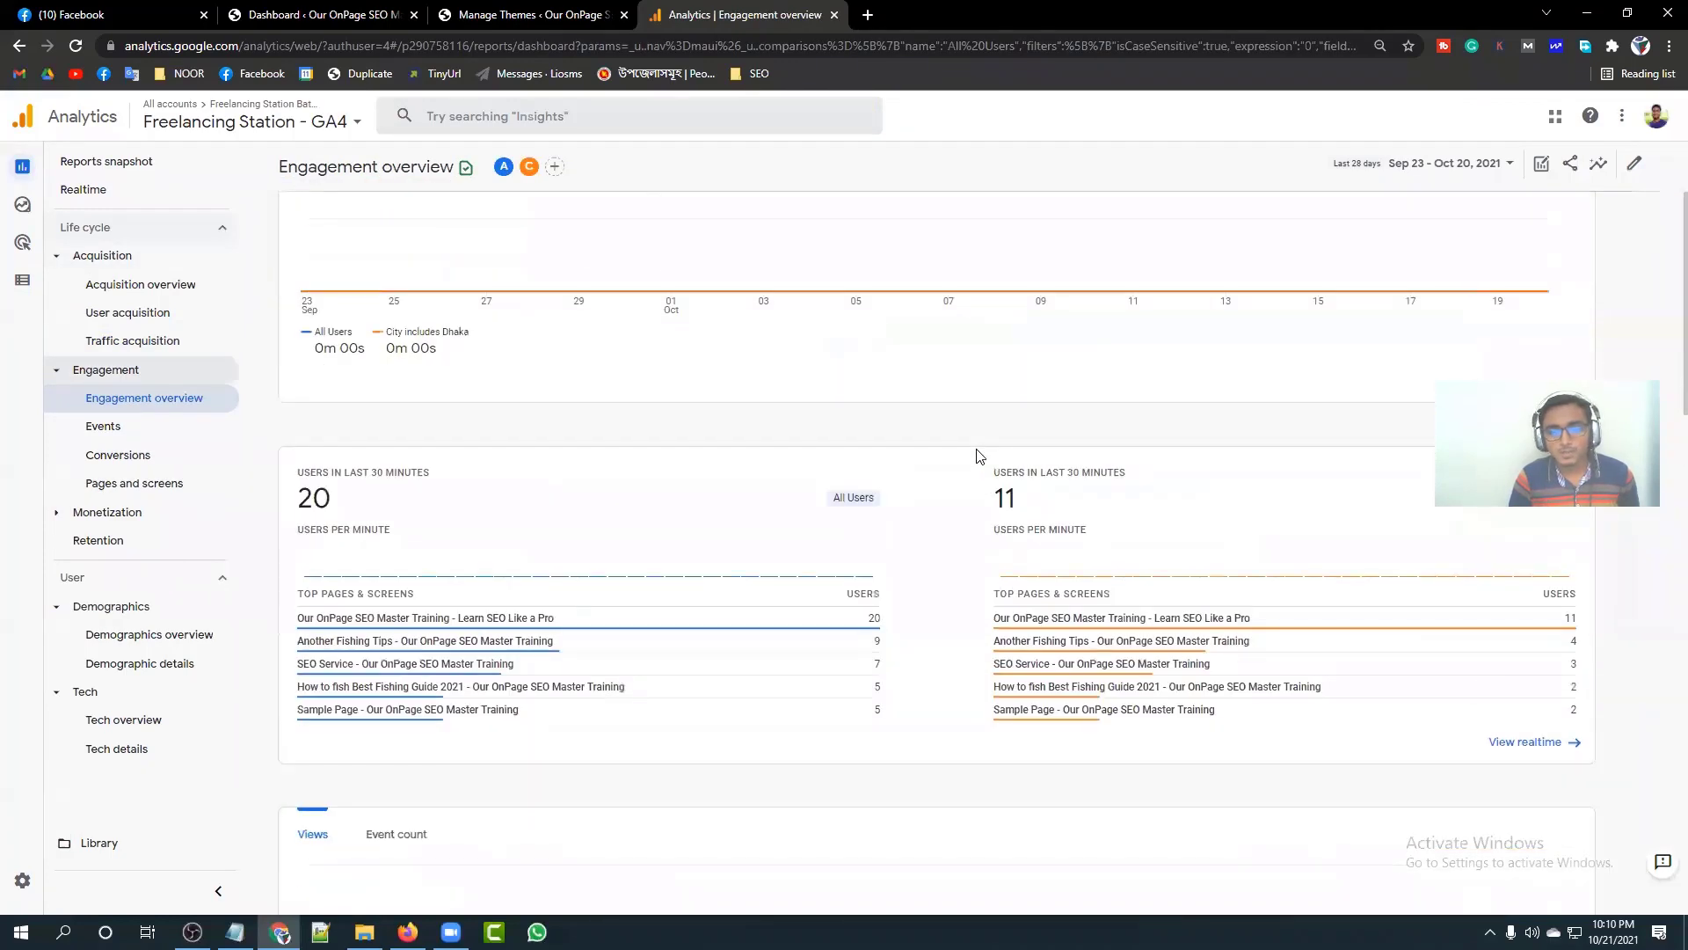
left_click(110, 429)
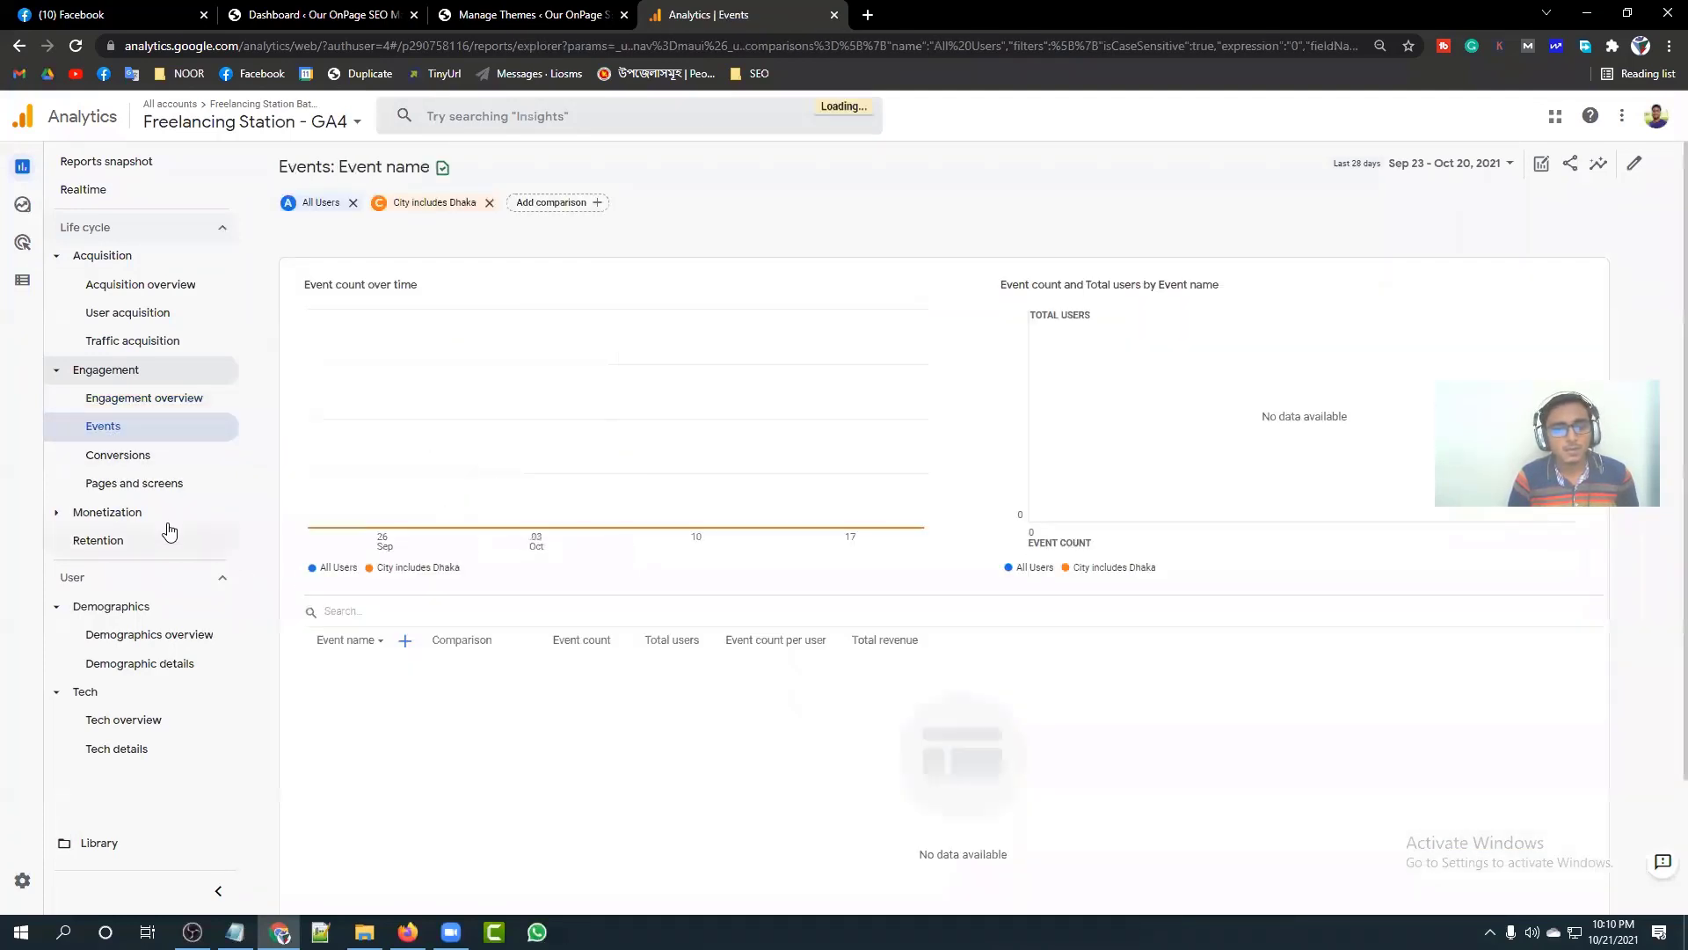
Step: View the Conversions, Pages and screens, and Monetization overview reports with the Dhaka comparison applied
left_click(144, 459)
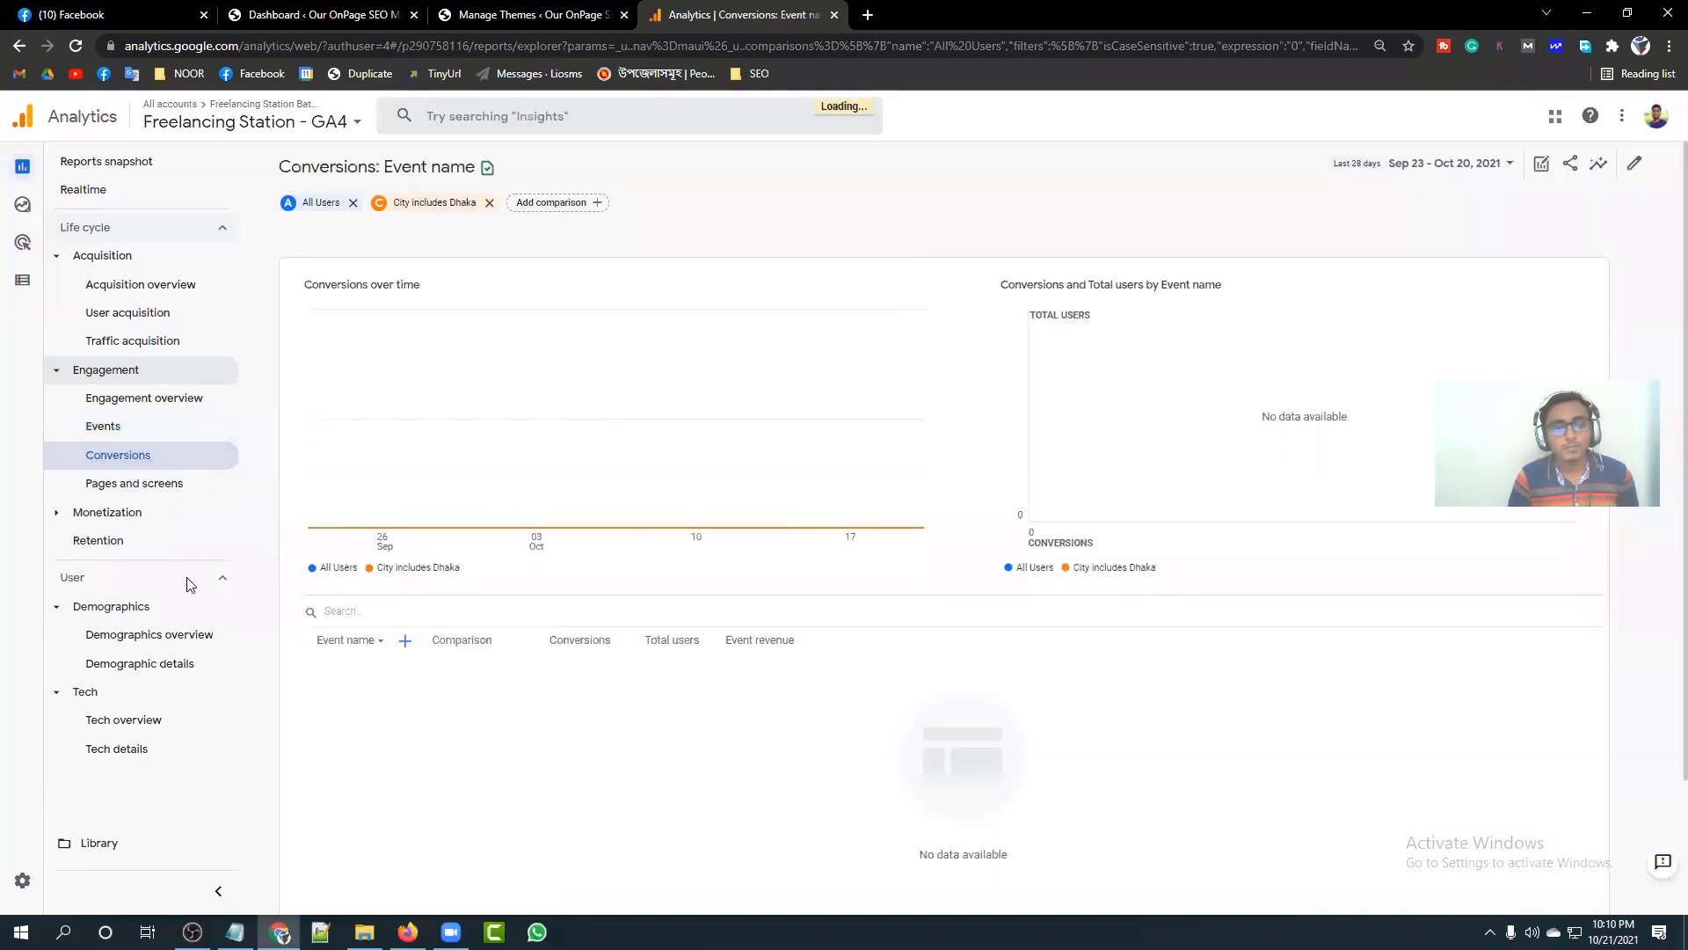
left_click(126, 485)
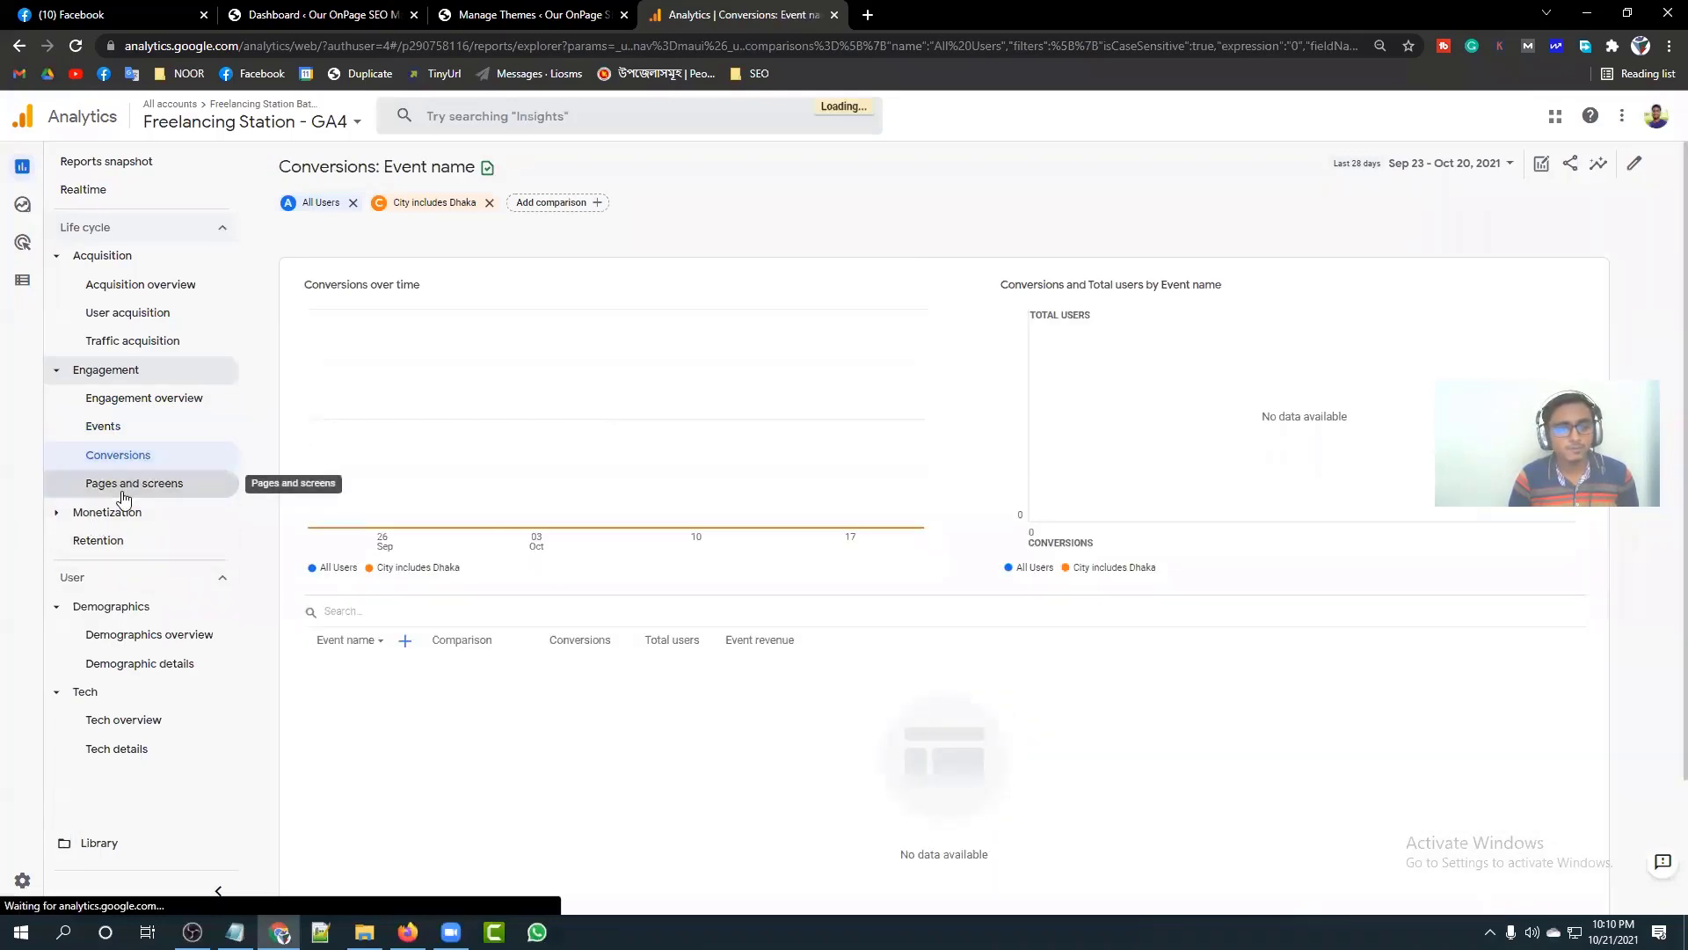
left_click(60, 512)
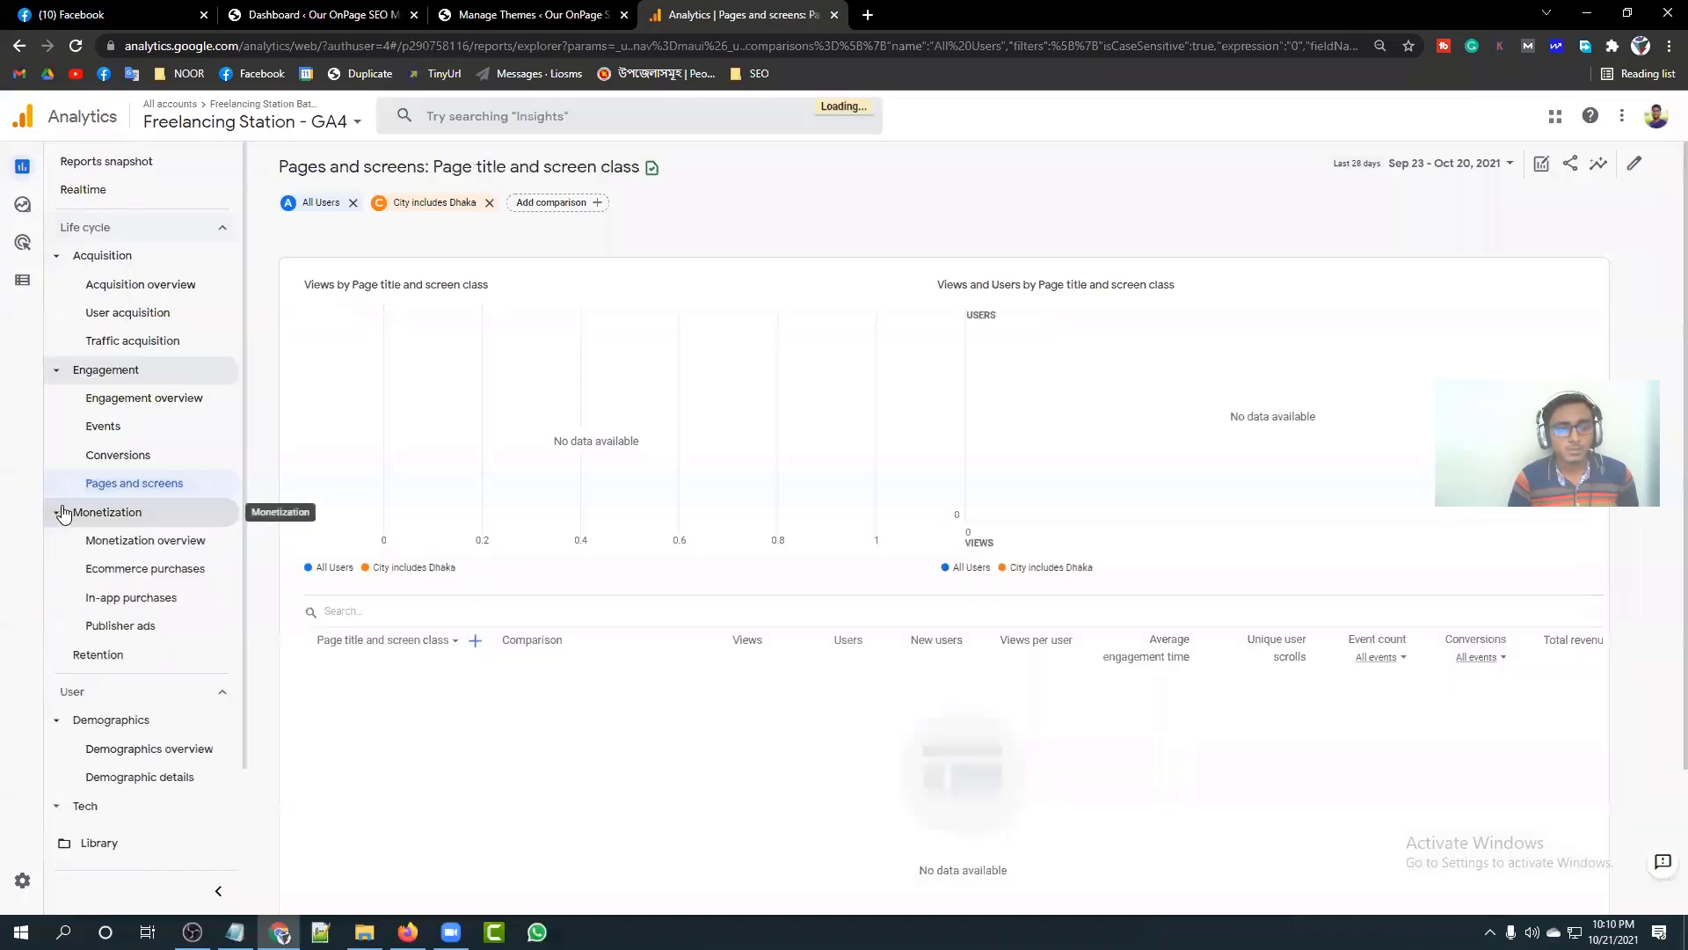
left_click(140, 541)
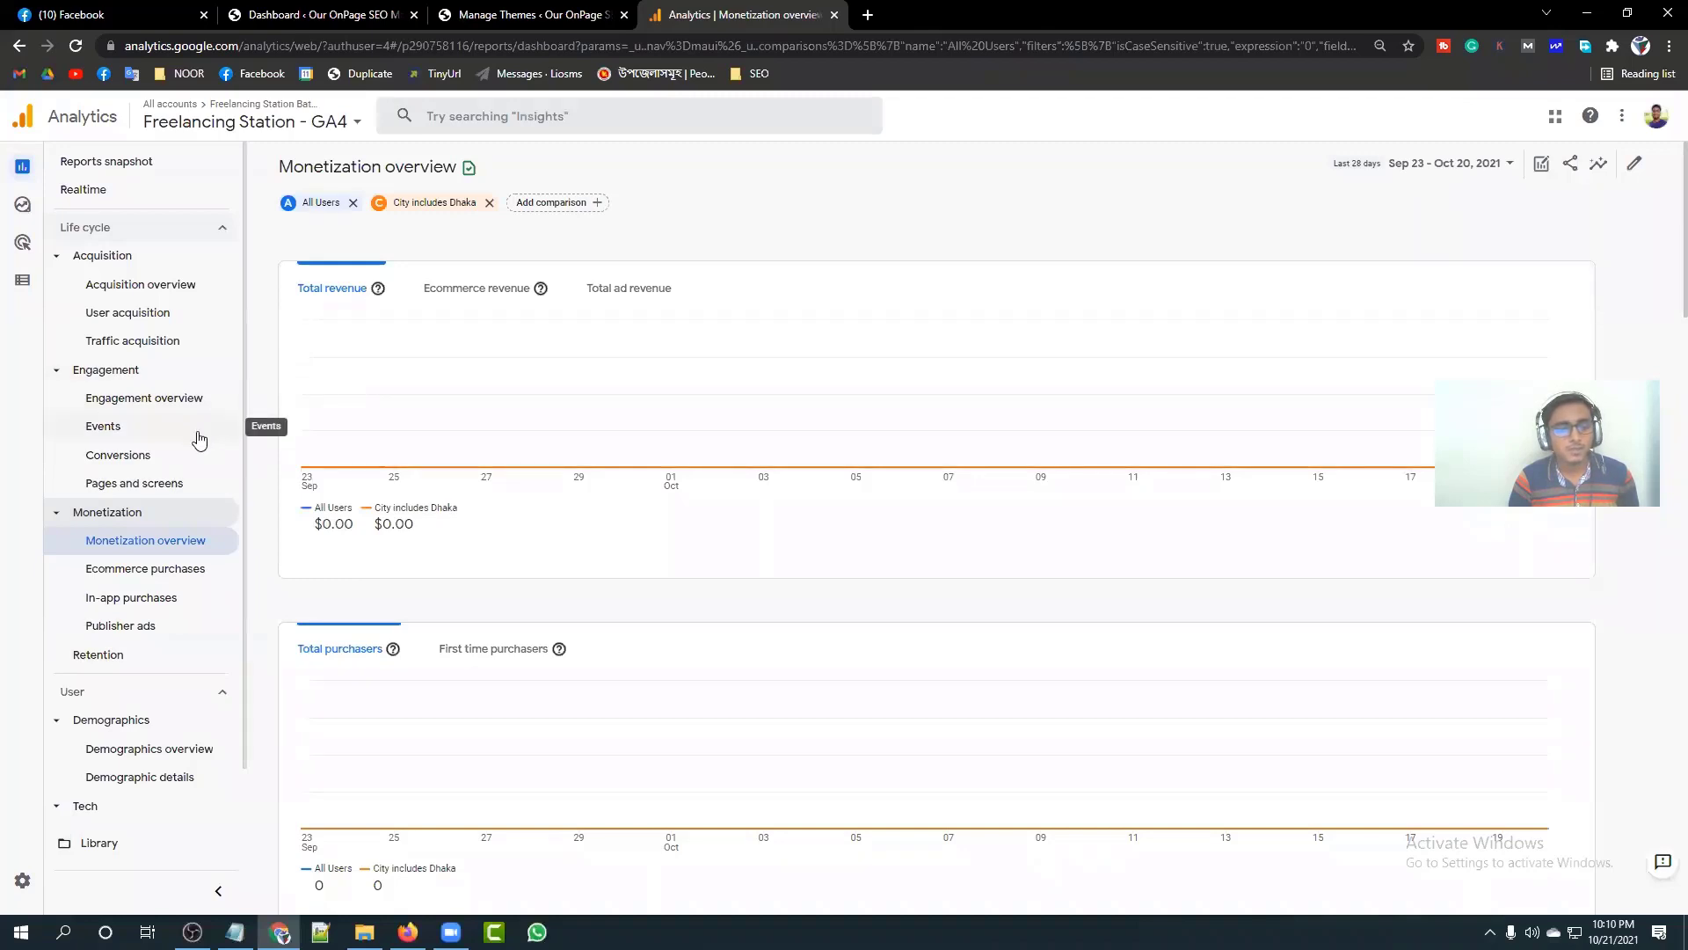
scroll(199, 440, "down", 1)
scroll(198, 438, "up", 1)
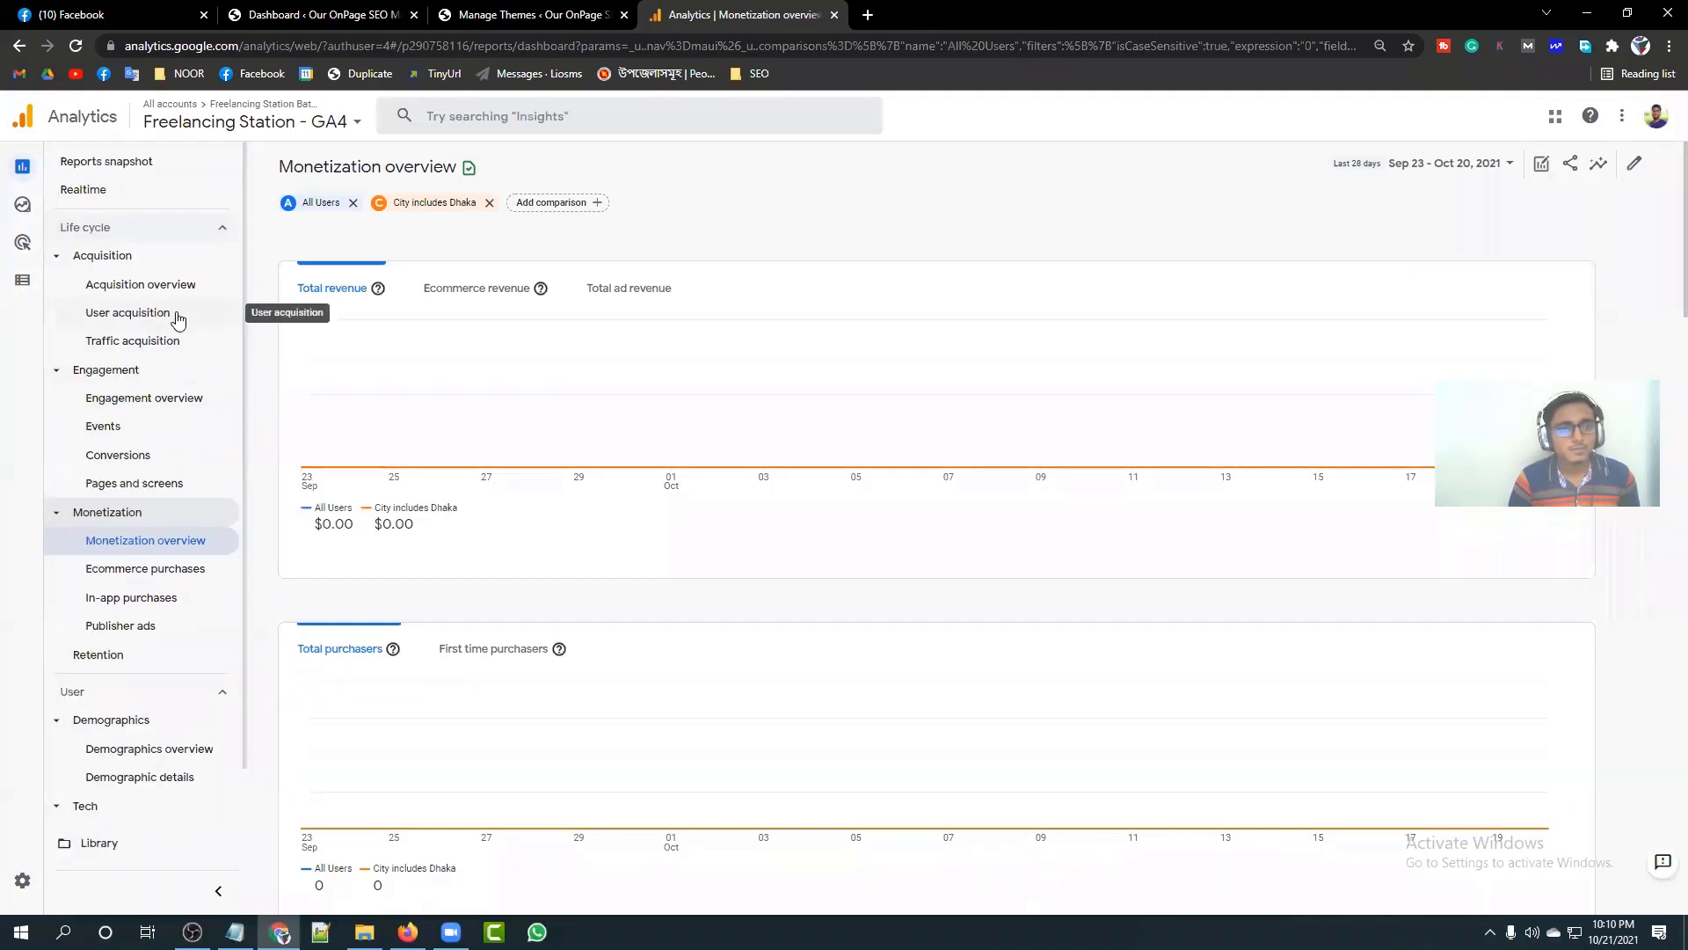
left_click(389, 15)
left_click(453, 13)
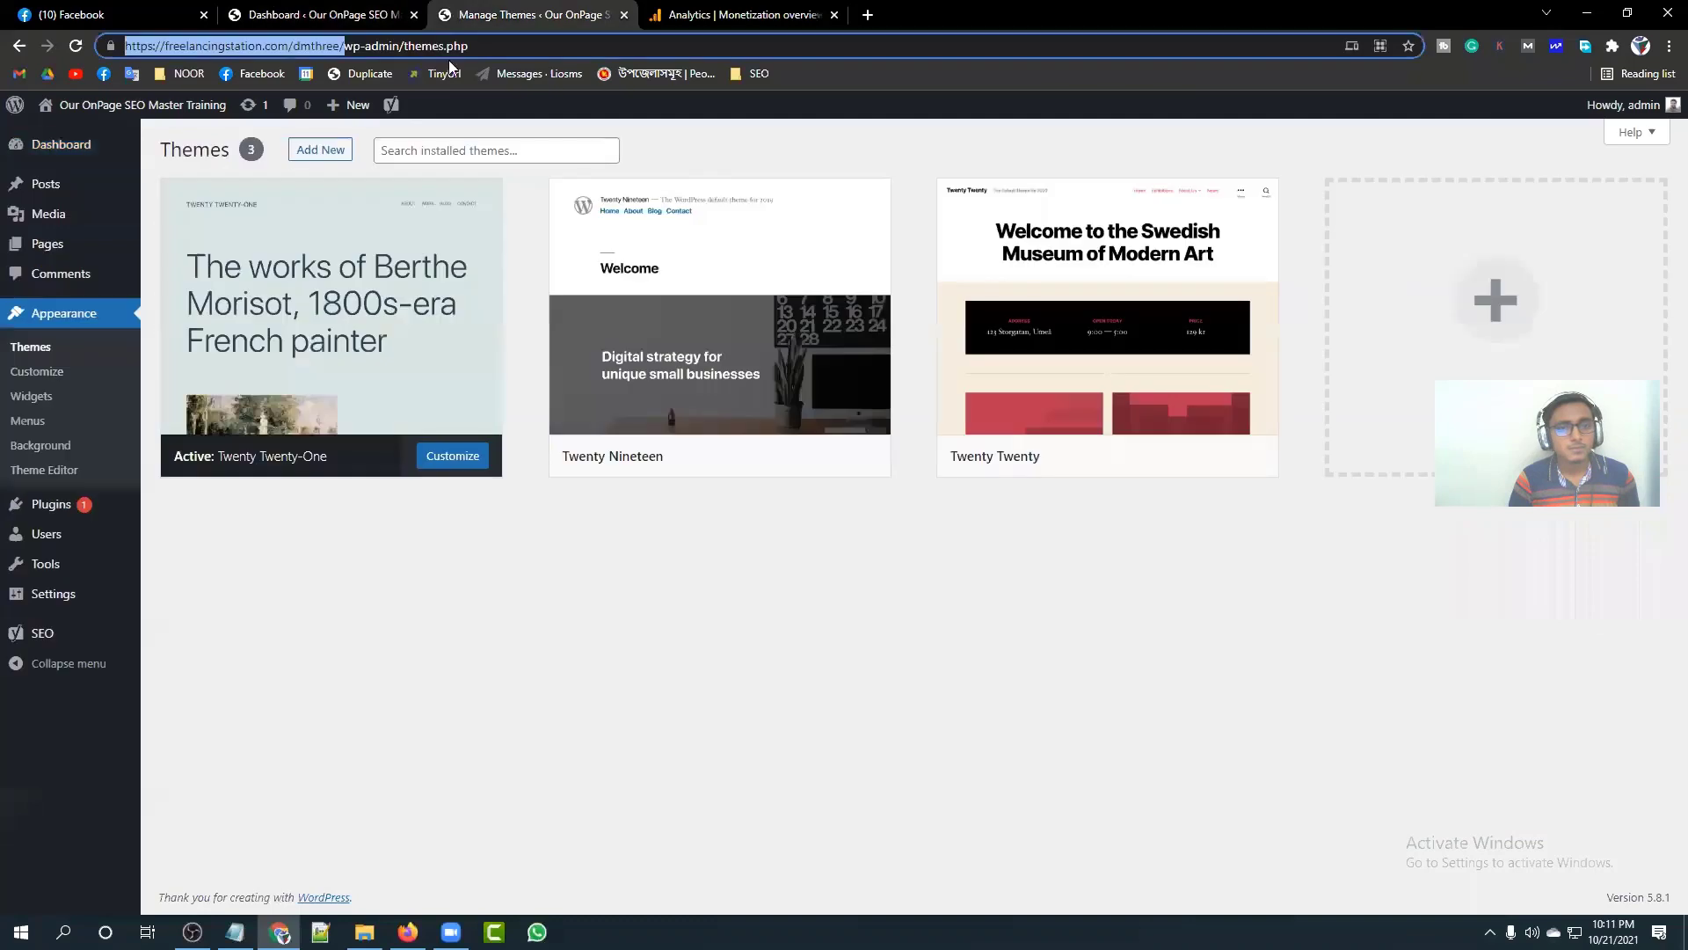
left_click(483, 49)
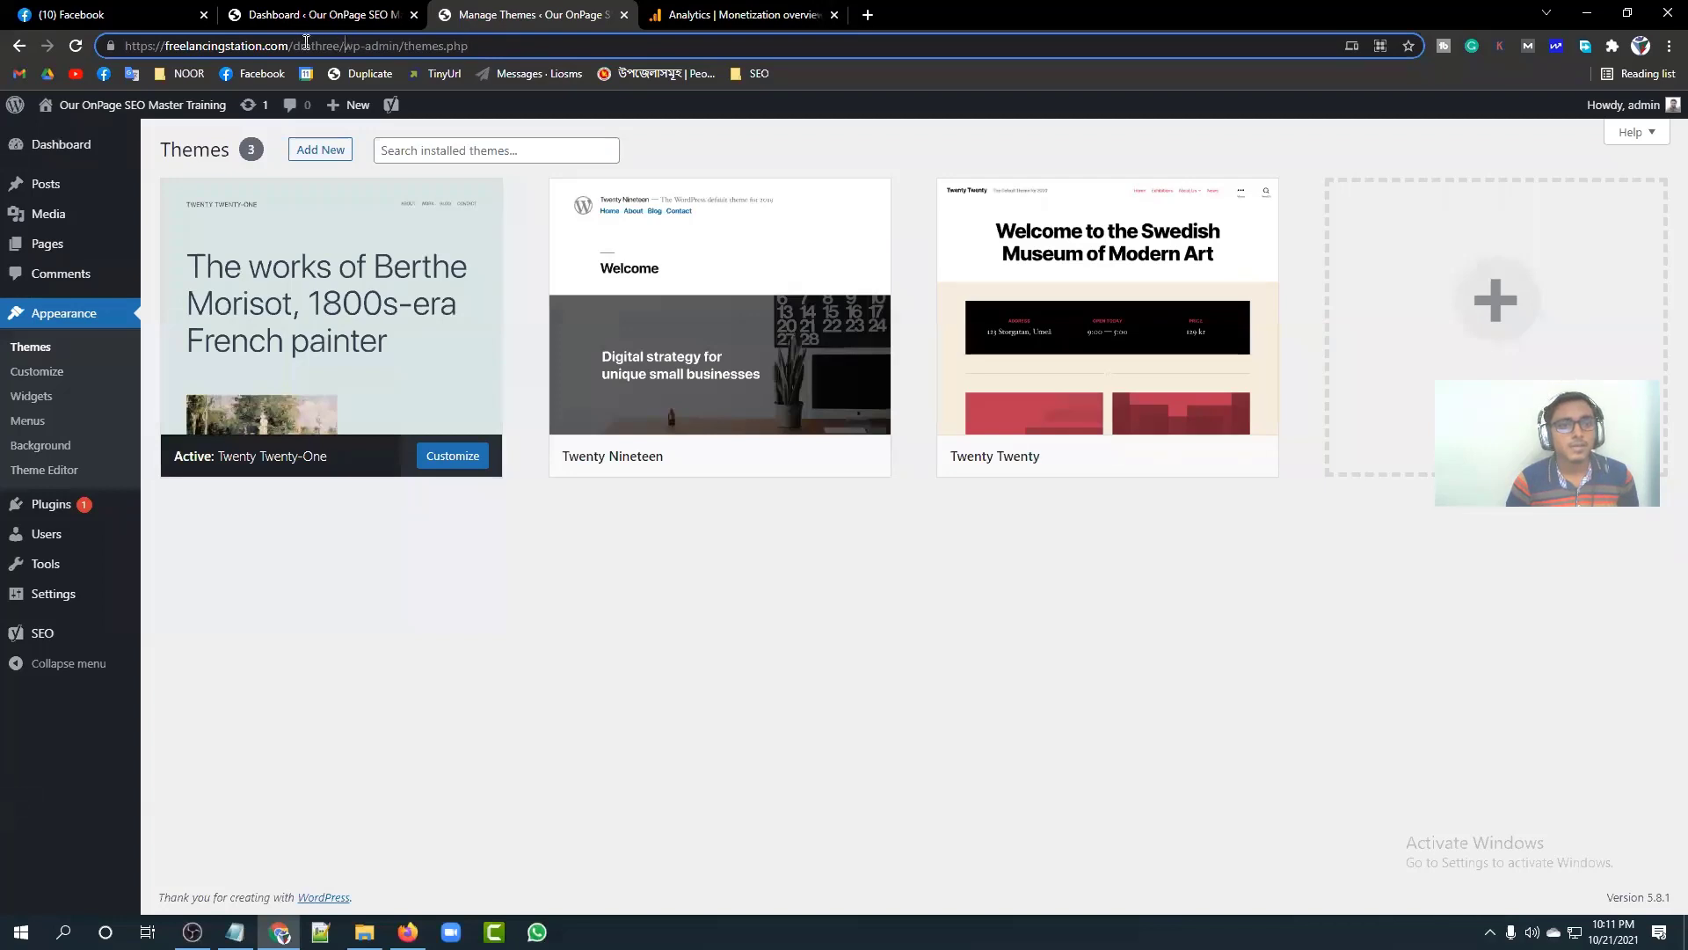
left_click_drag(345, 46, 123, 41)
right_click(158, 46)
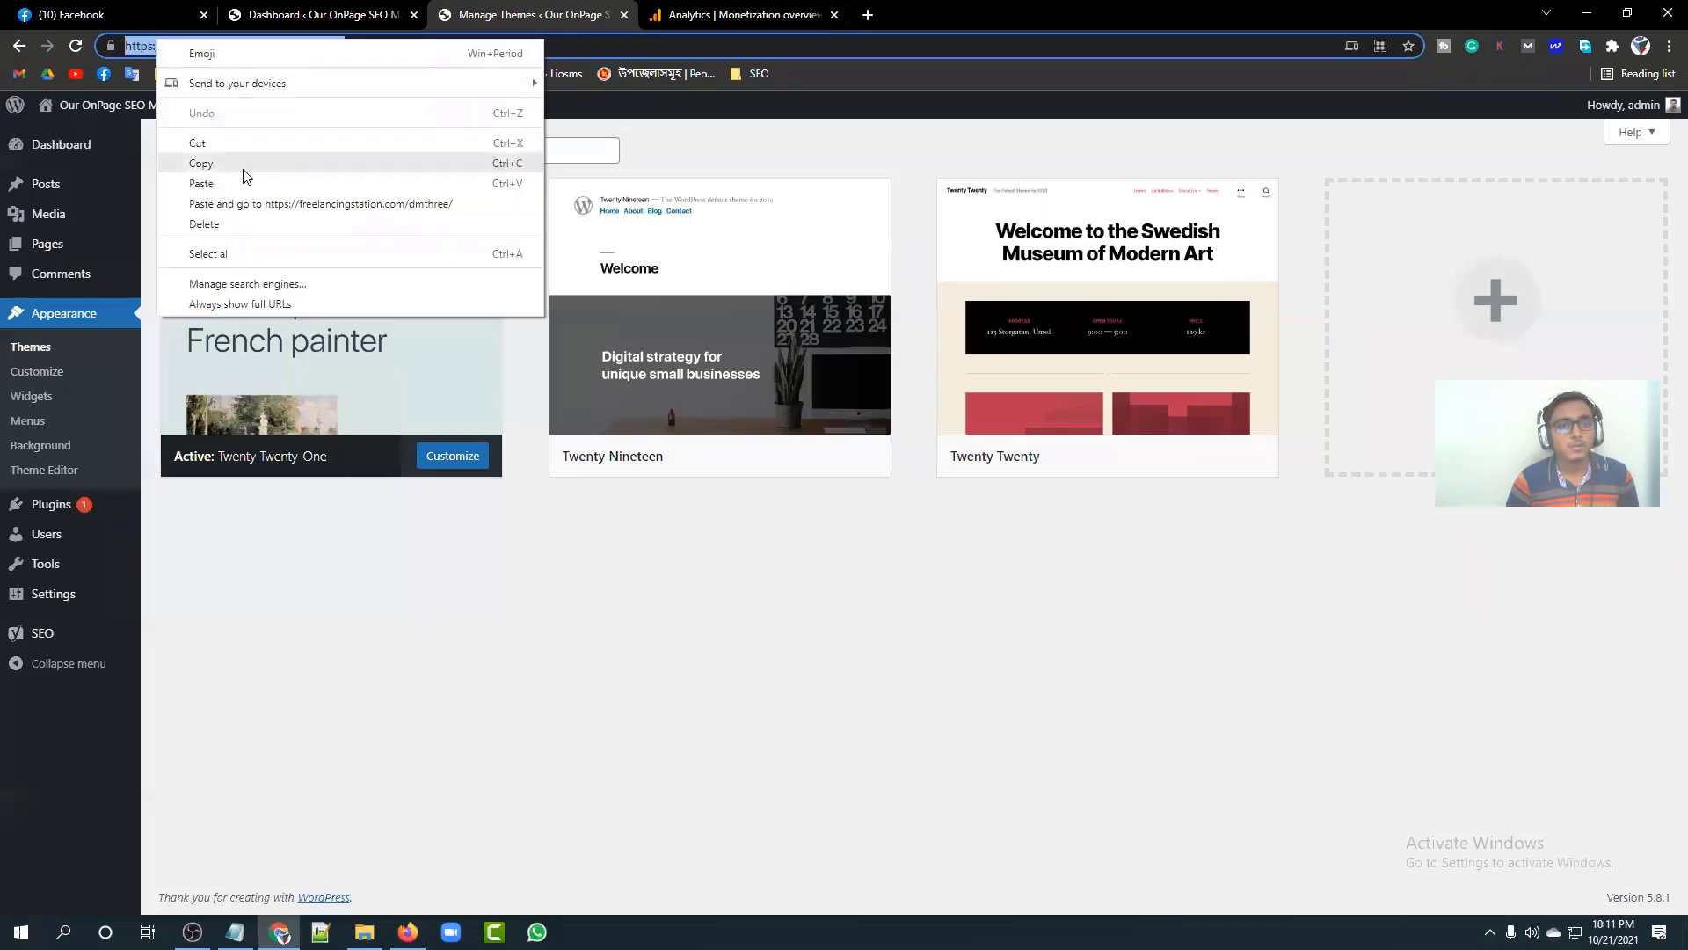
left_click(308, 204)
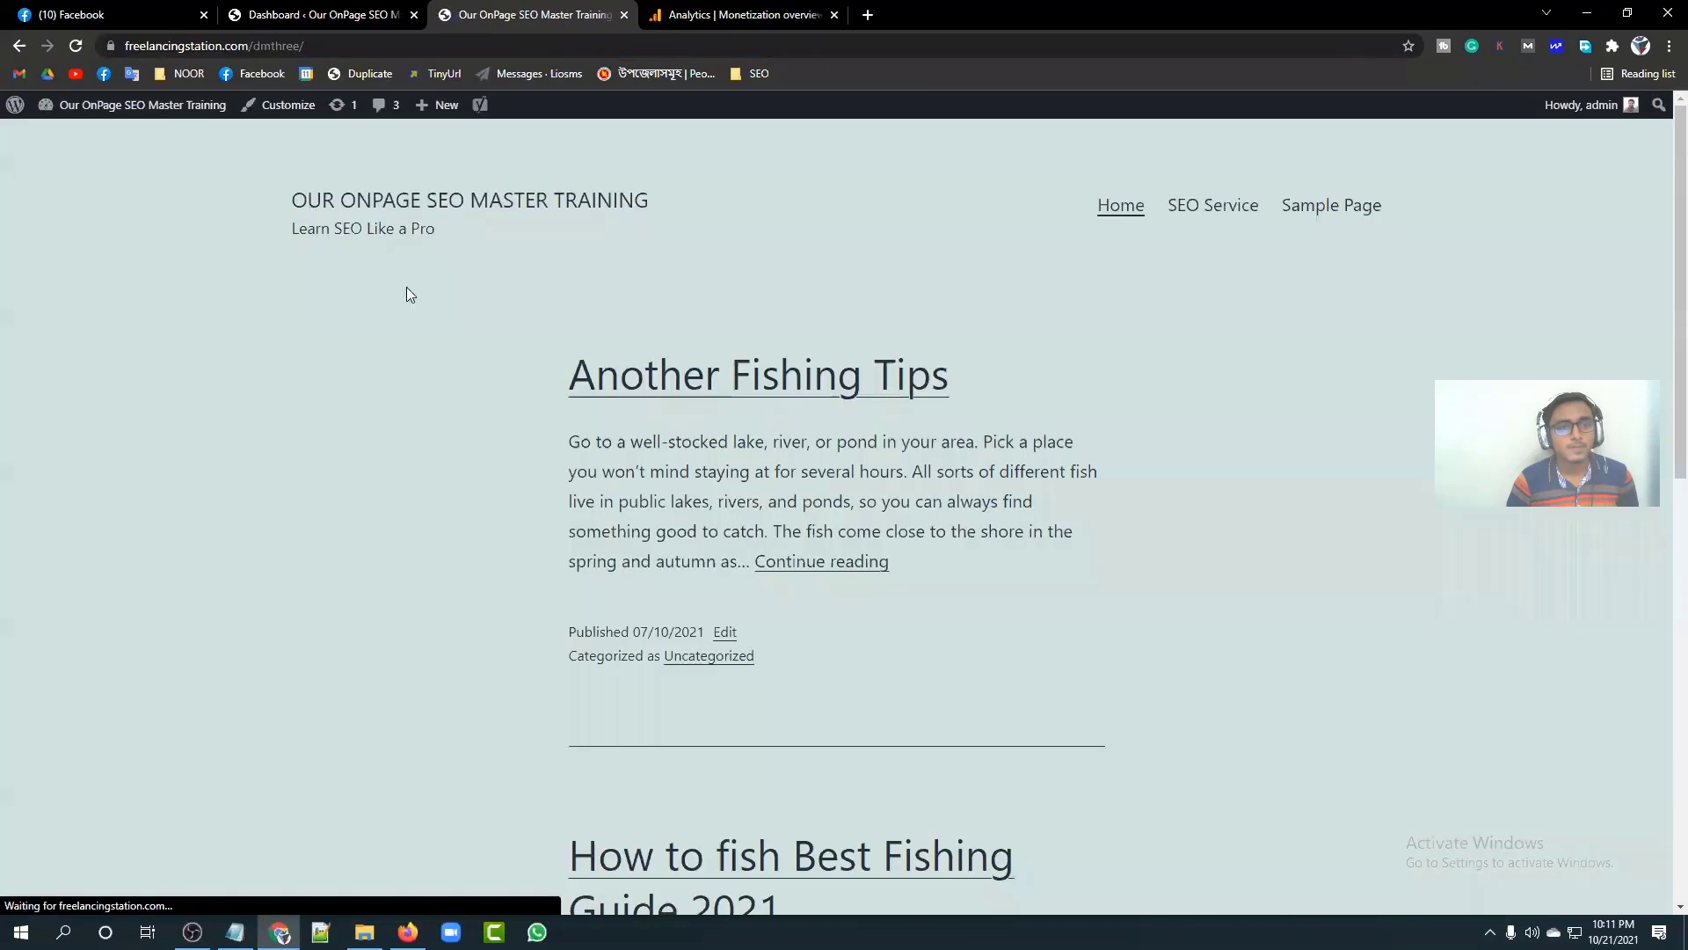
Step: Browse the posts on the site's home page and open the full "Another Fishing Tips" post
scroll(580, 475, "down", 6)
scroll(581, 475, "up", 2)
scroll(580, 475, "up", 2)
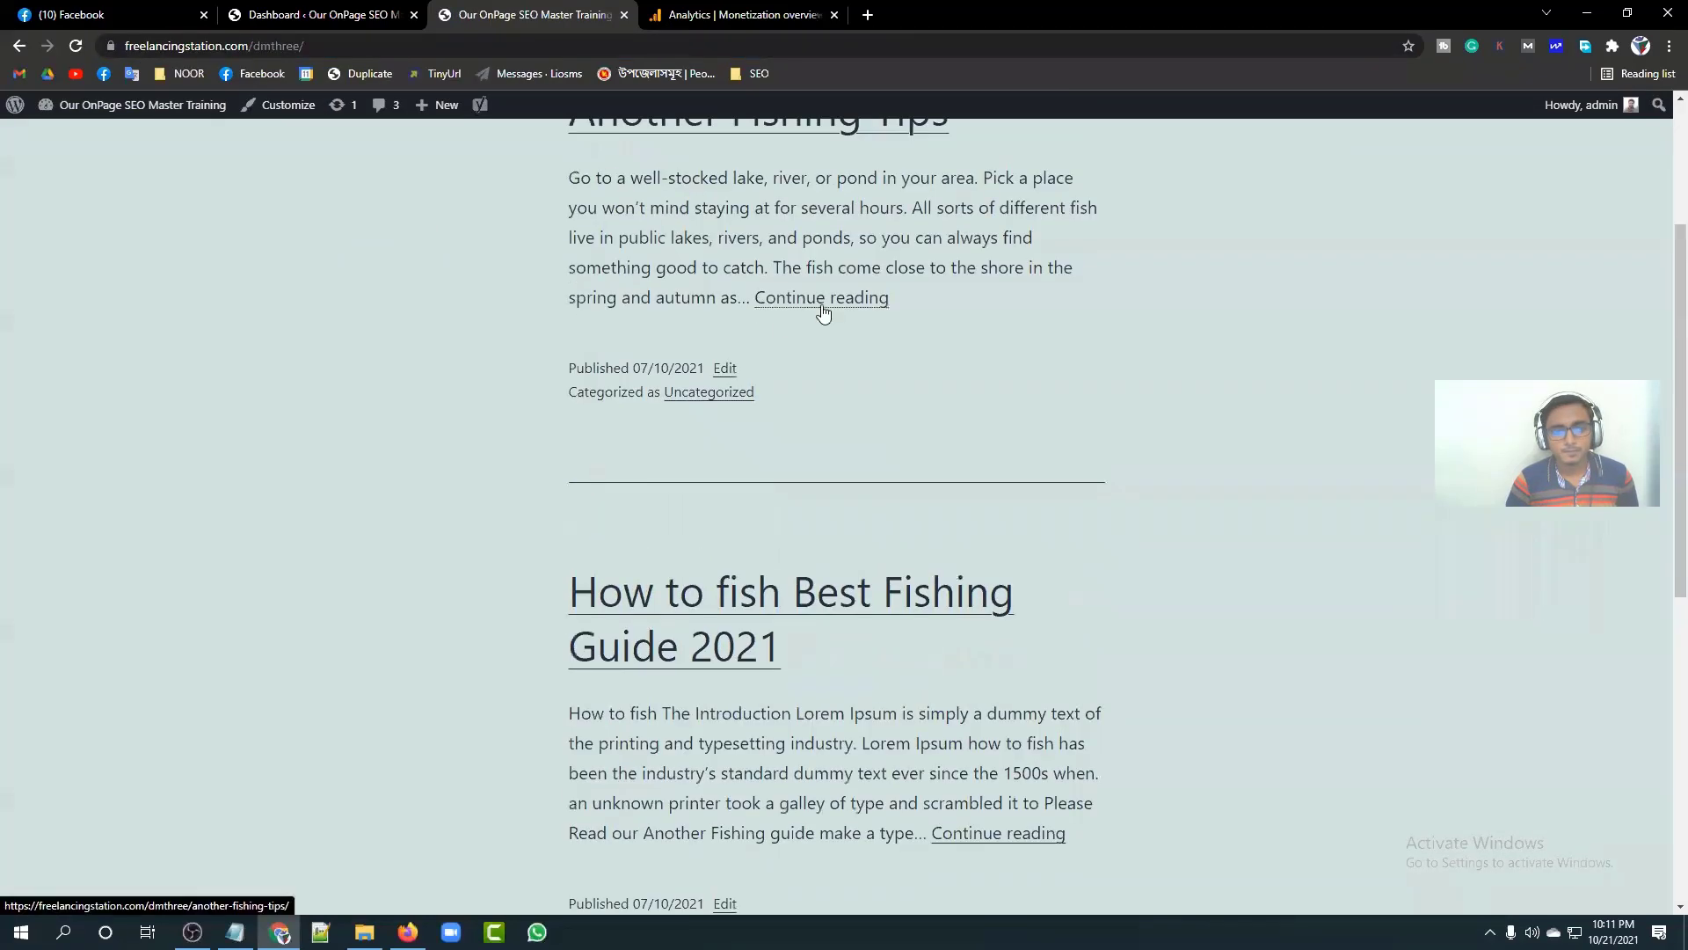
scroll(822, 313, "up", 2)
left_click(821, 473)
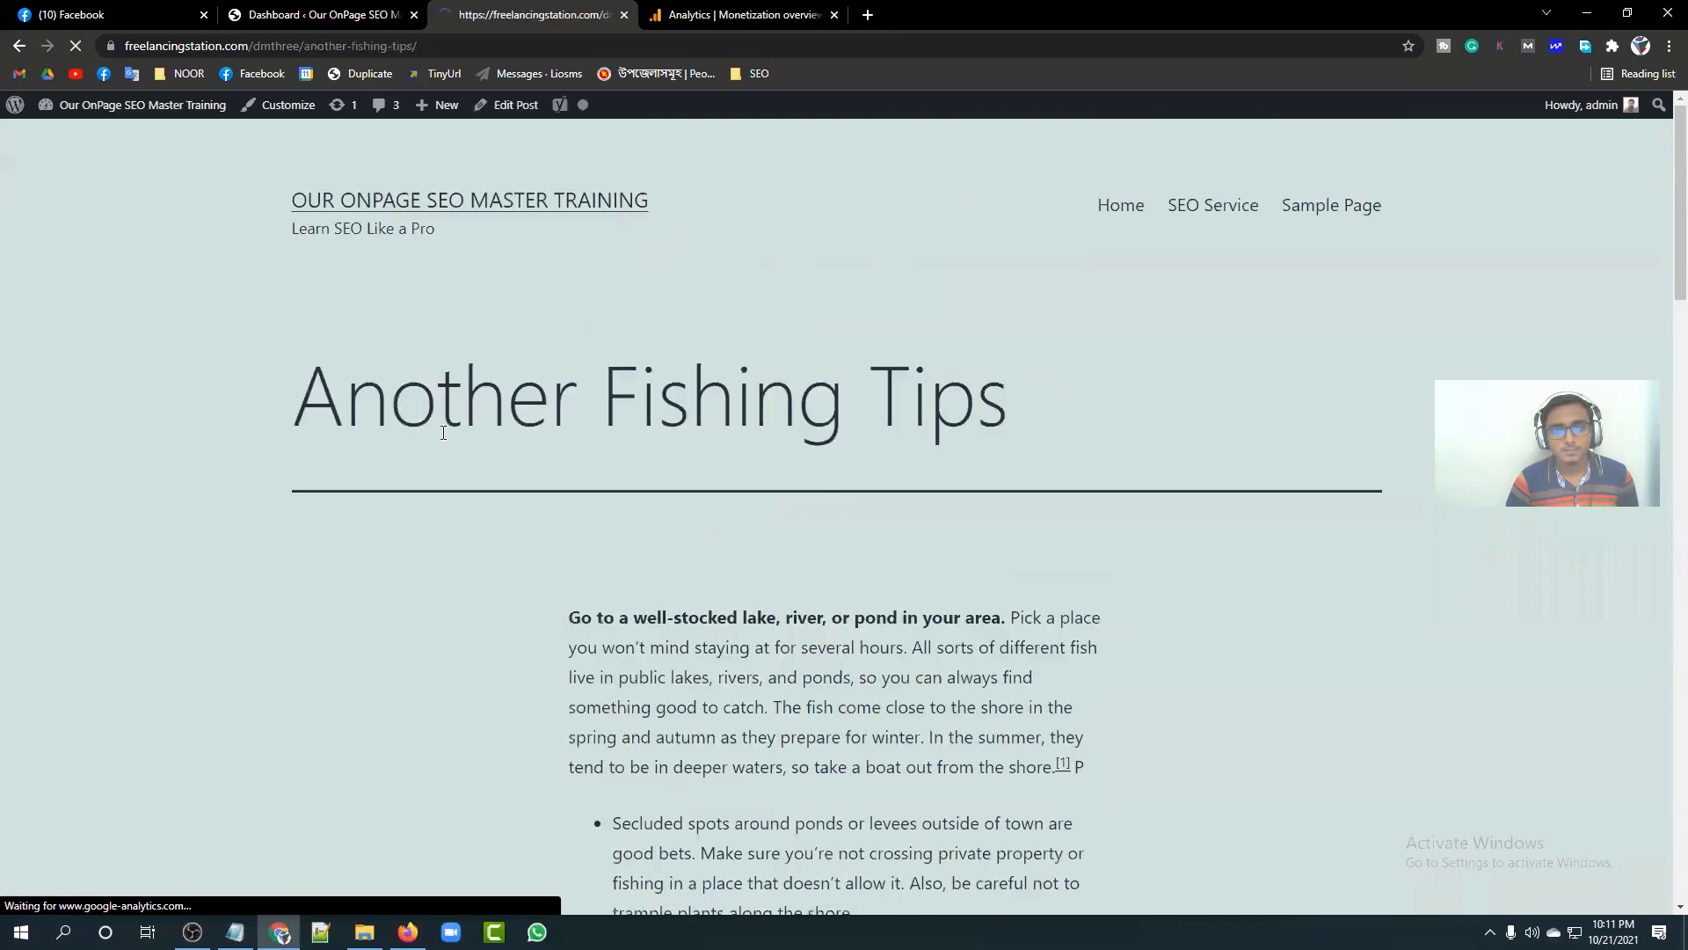
Step: Examine the "Another Fishing Tips" post down through its pingback comment, comment form and footer widgets
scroll(536, 435, "down", 15)
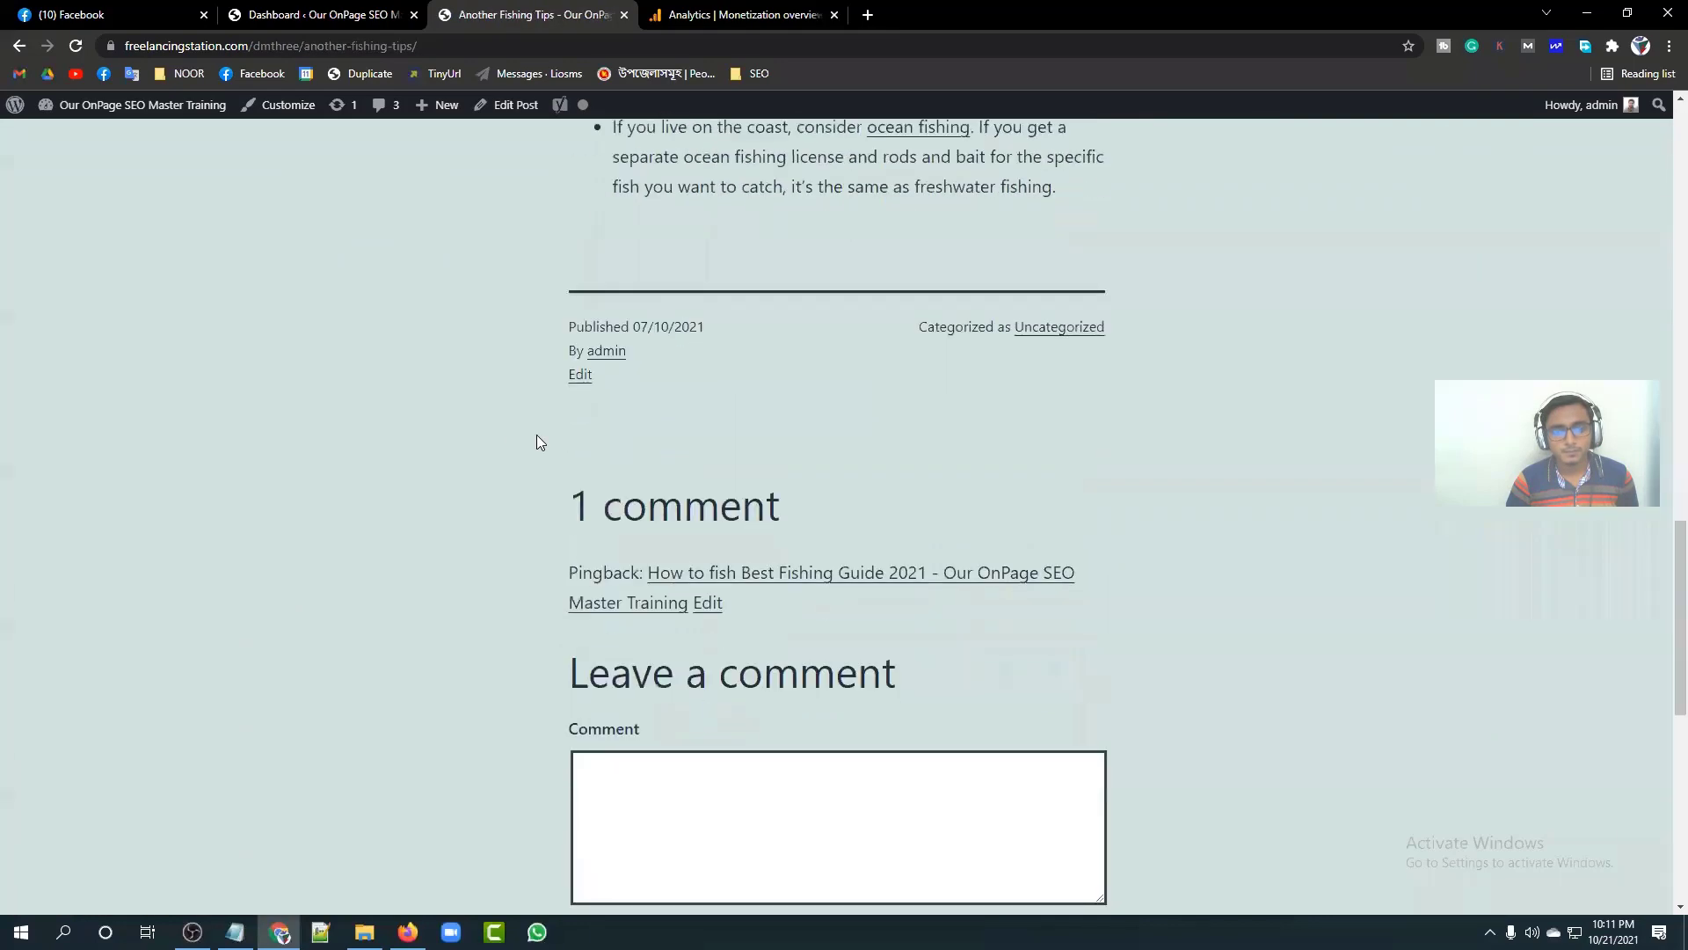
scroll(537, 434, "down", 1)
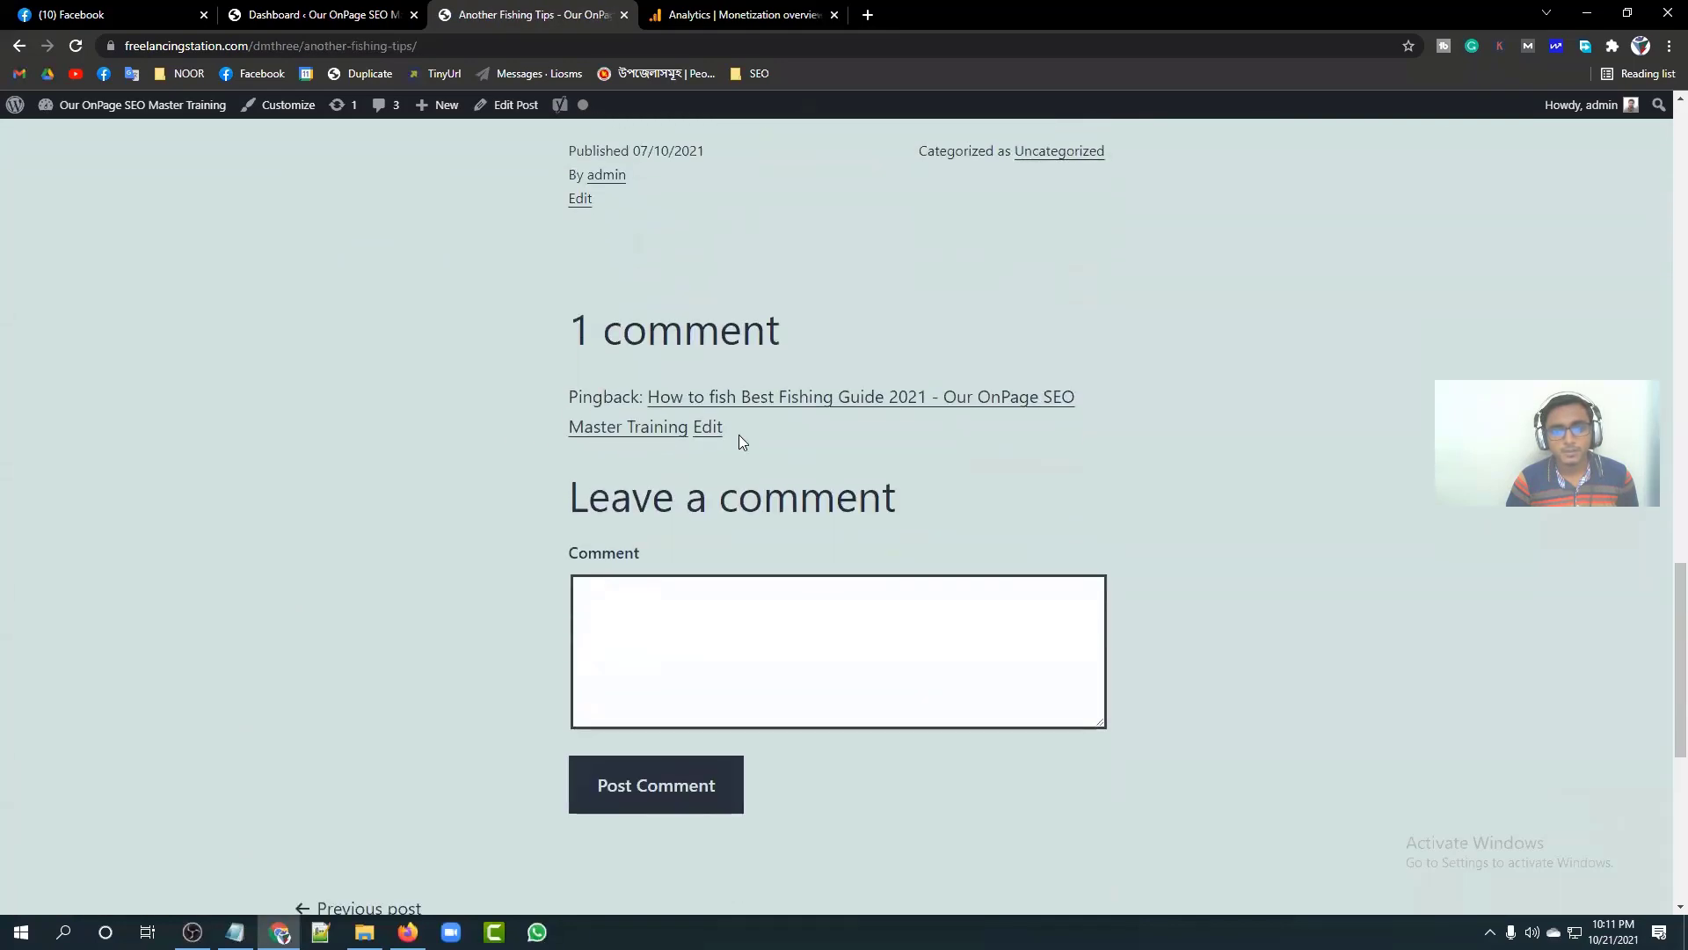
left_click_drag(738, 434, 542, 391)
left_click(536, 397)
scroll(536, 398, "down", 1)
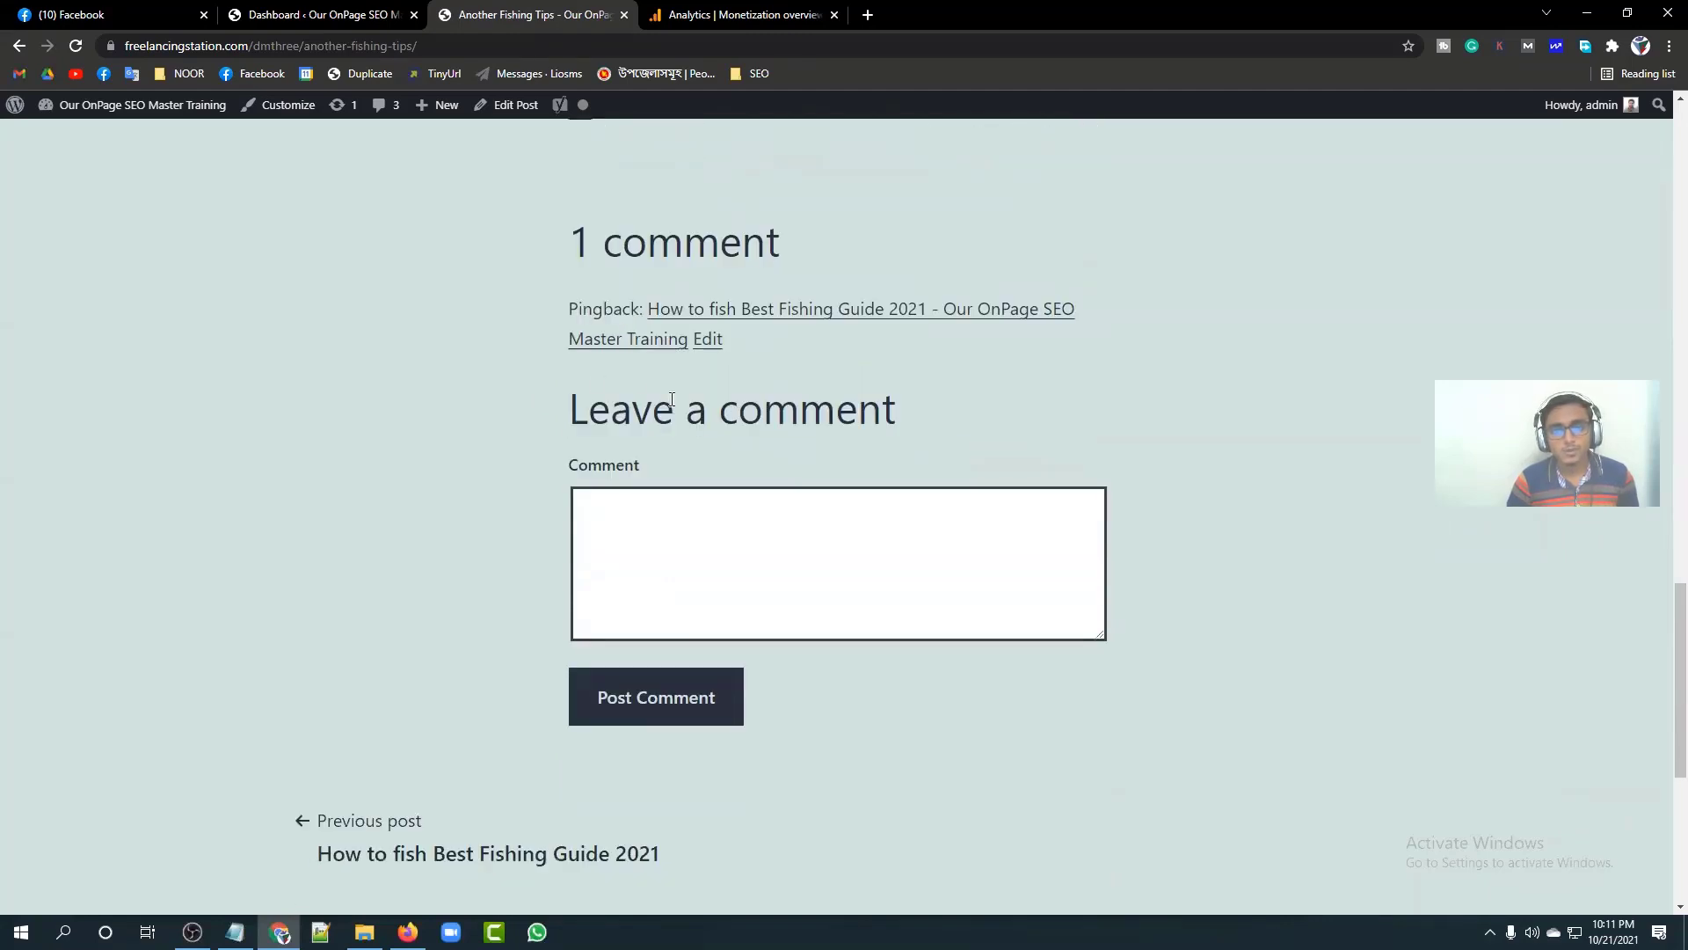
scroll(585, 418, "down", 6)
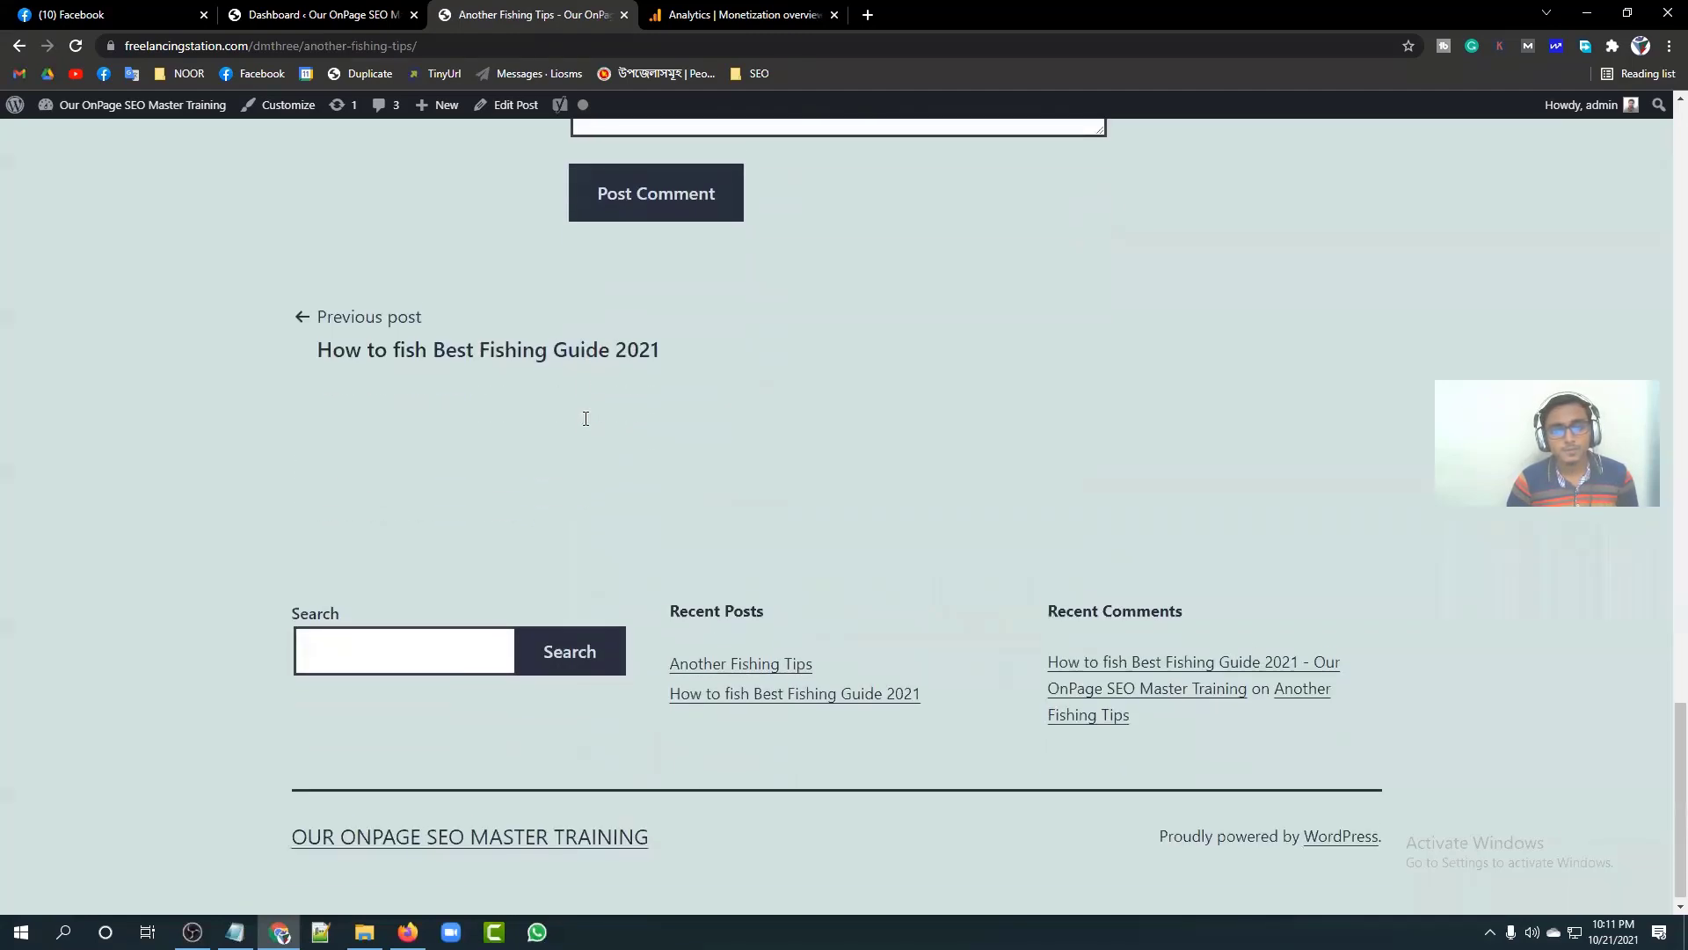
Step: Open the "How to fish Best Fishing Guide 2021" post from the recent comments and look through its content and comment form
left_click(1080, 673)
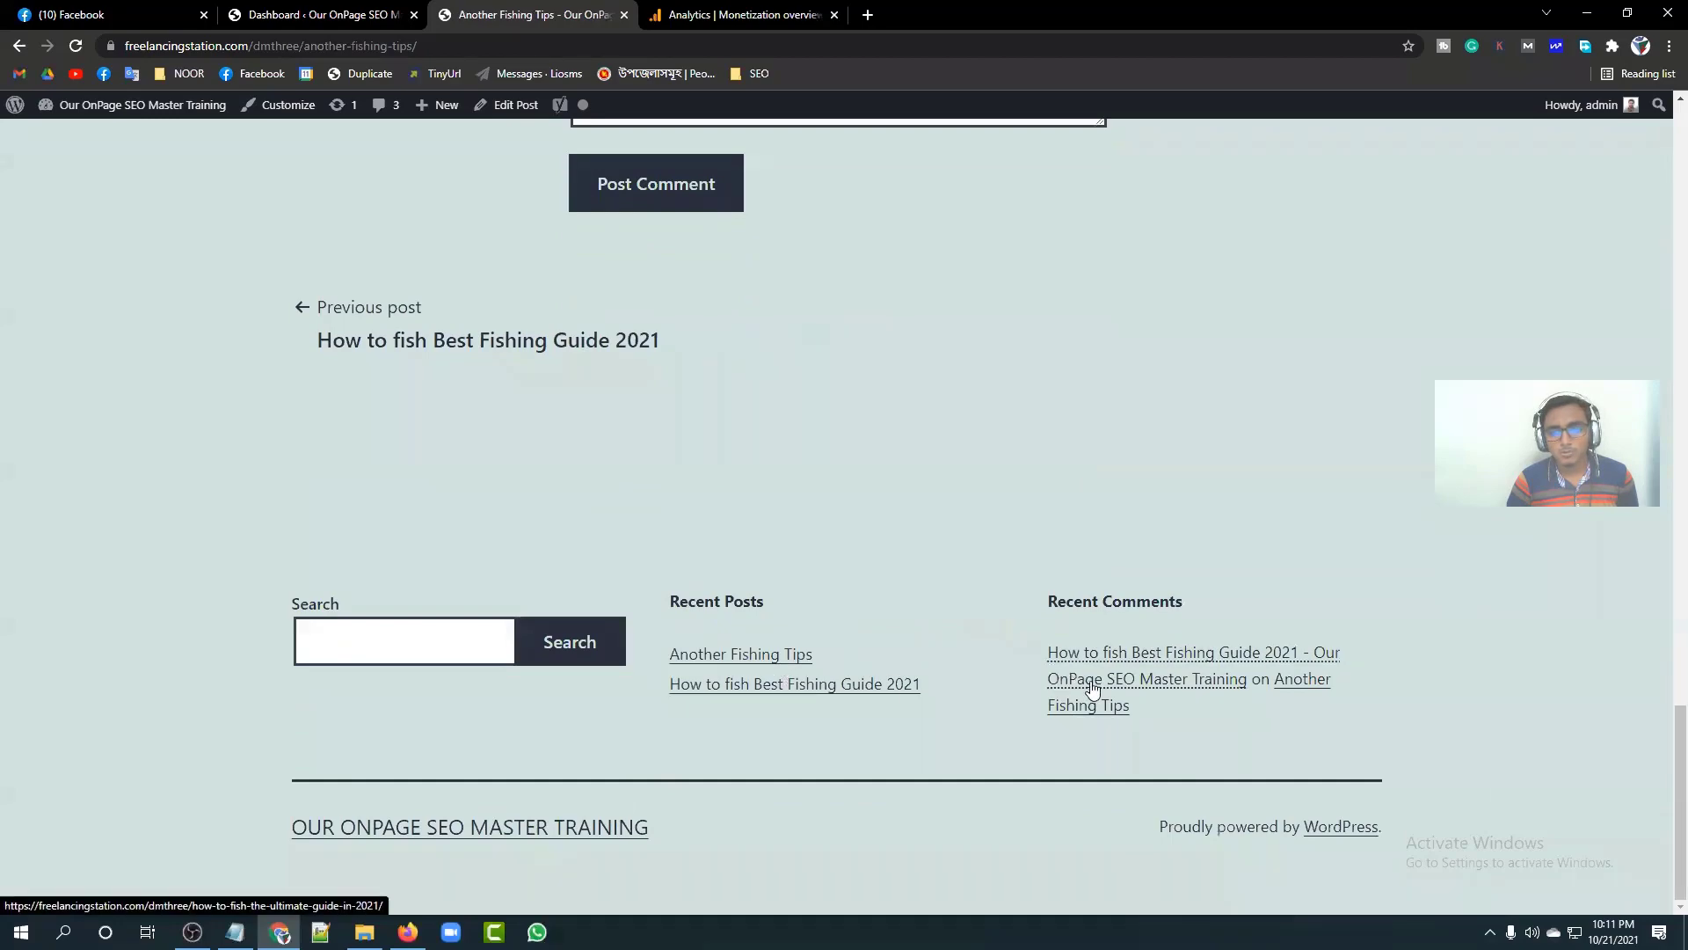
scroll(775, 450, "down", 20)
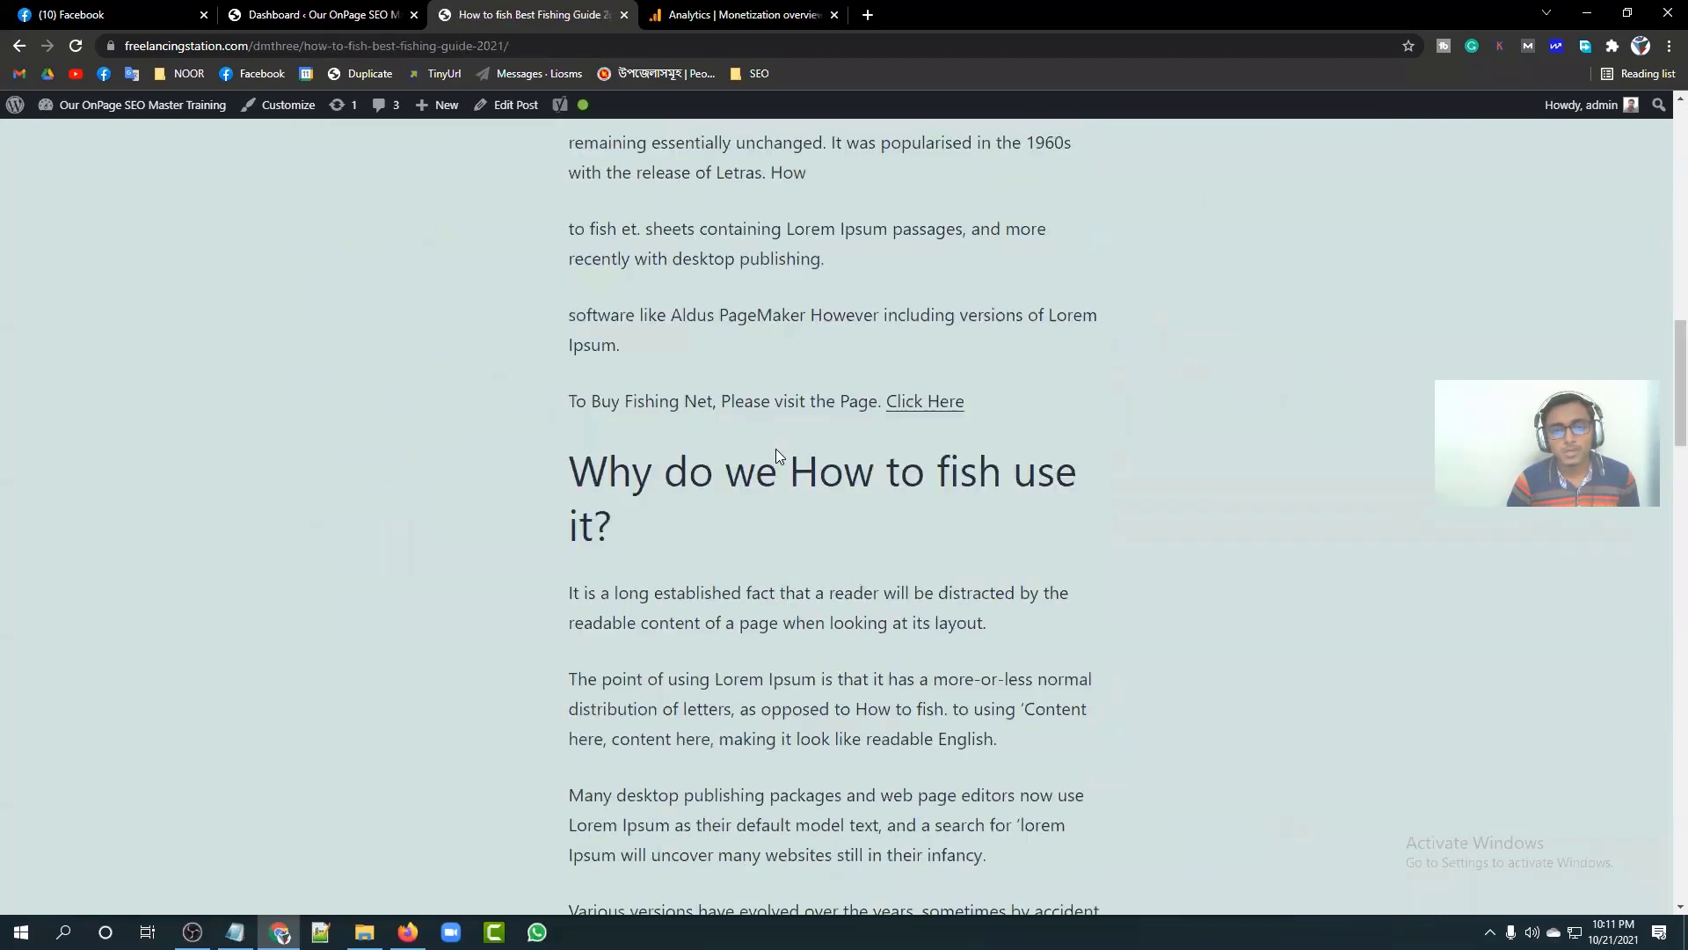
scroll(775, 451, "down", 12)
scroll(773, 449, "up", 7)
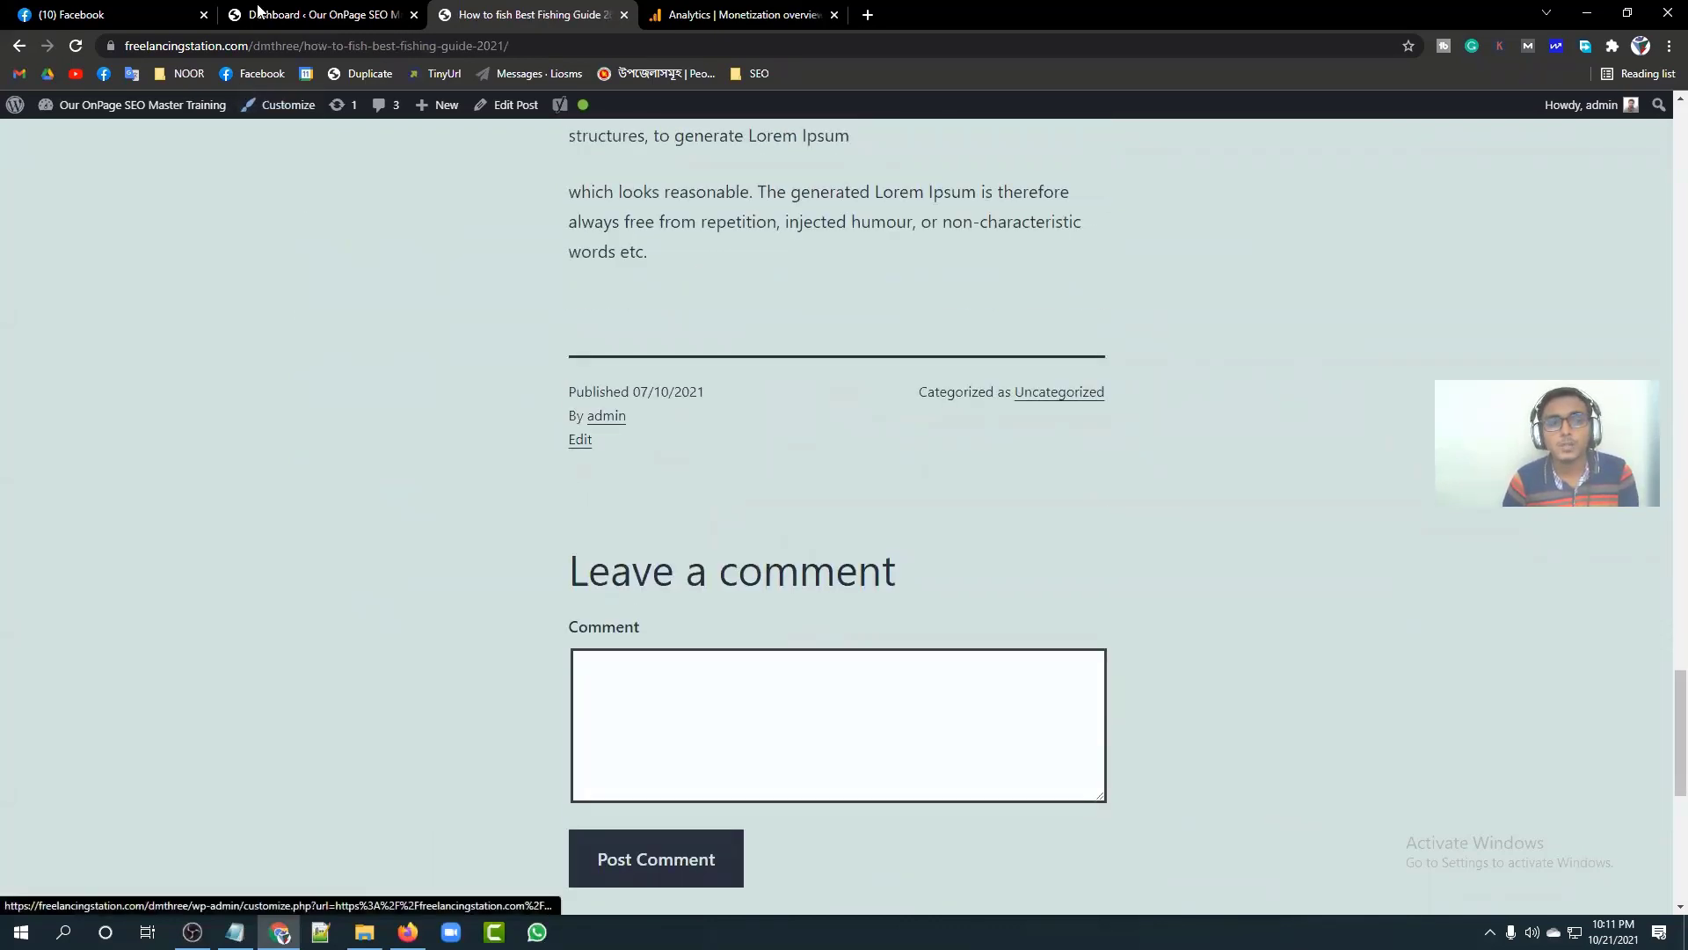
Step: Return to Google Analytics and examine the Monetization overview's revenue, purchaser and ecommerce purchase cards for All Users and Dhaka
left_click(712, 14)
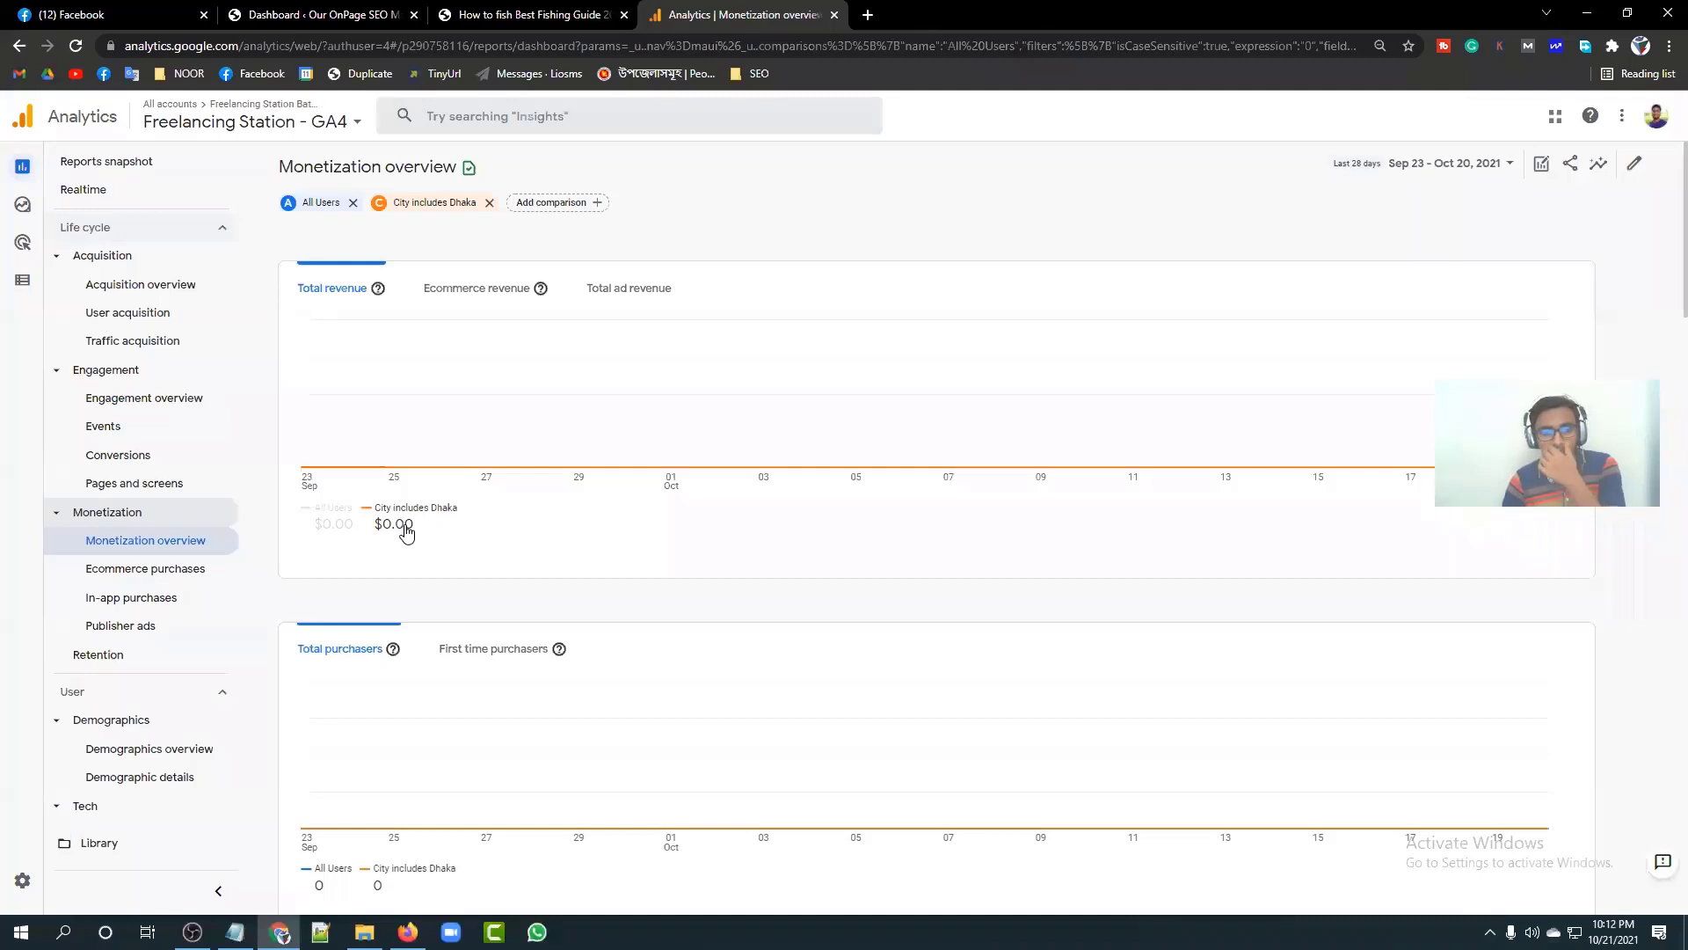
scroll(406, 531, "down", 4)
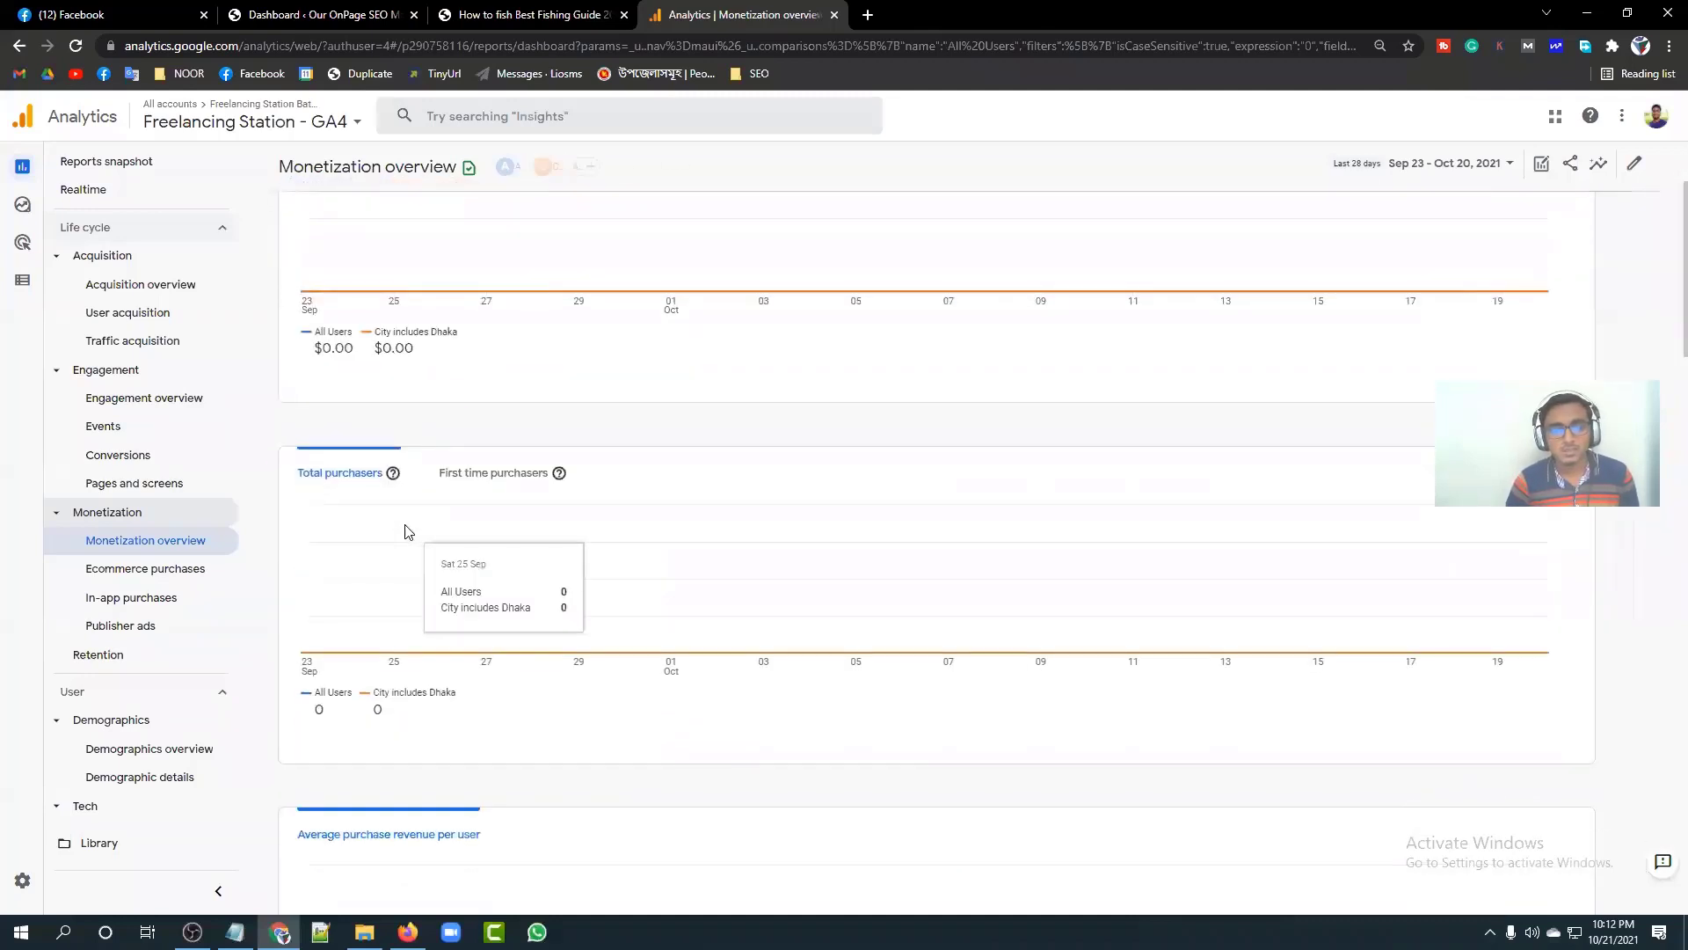
scroll(563, 552, "down", 5)
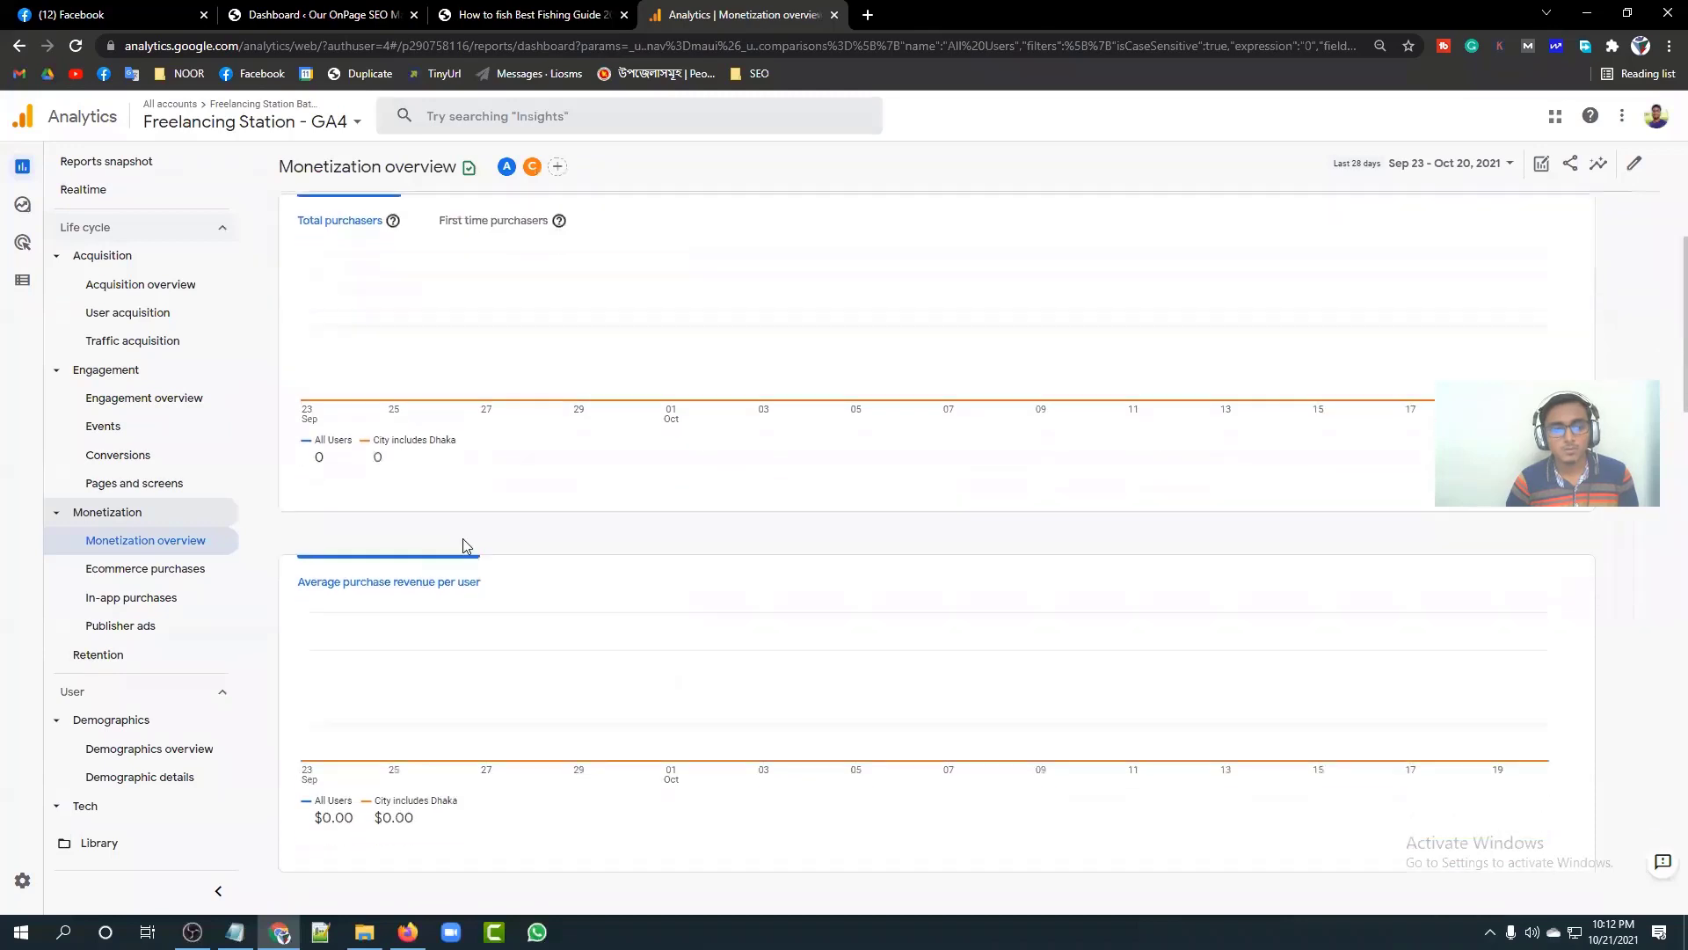
scroll(423, 539, "down", 10)
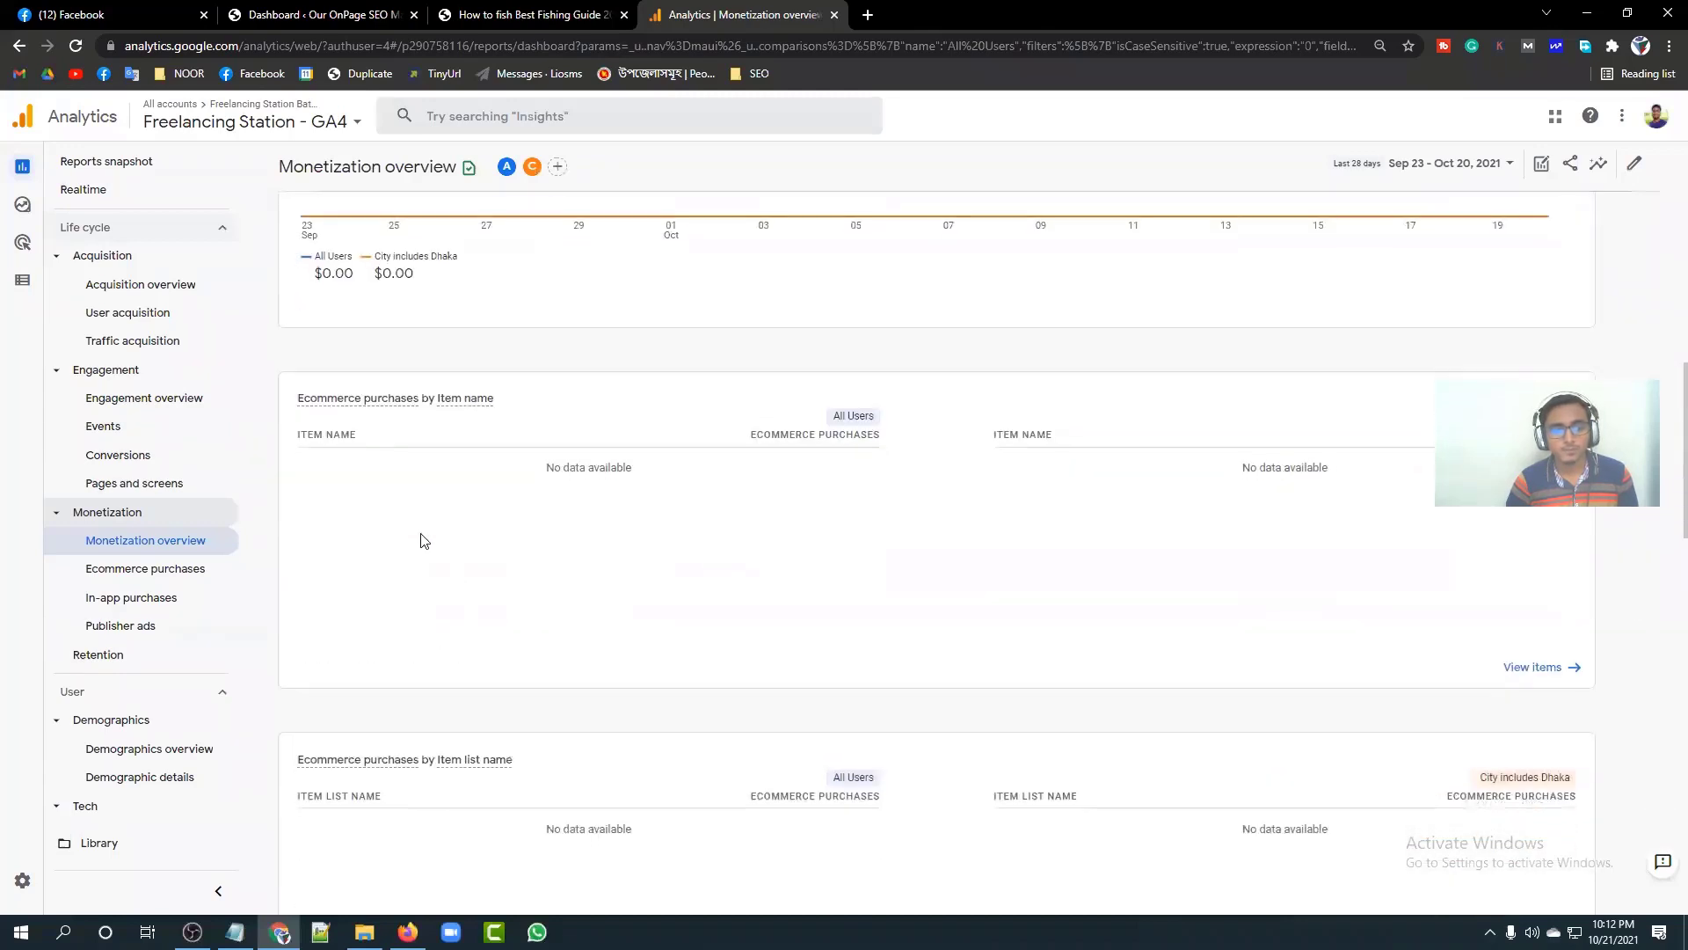
scroll(422, 539, "up", 20)
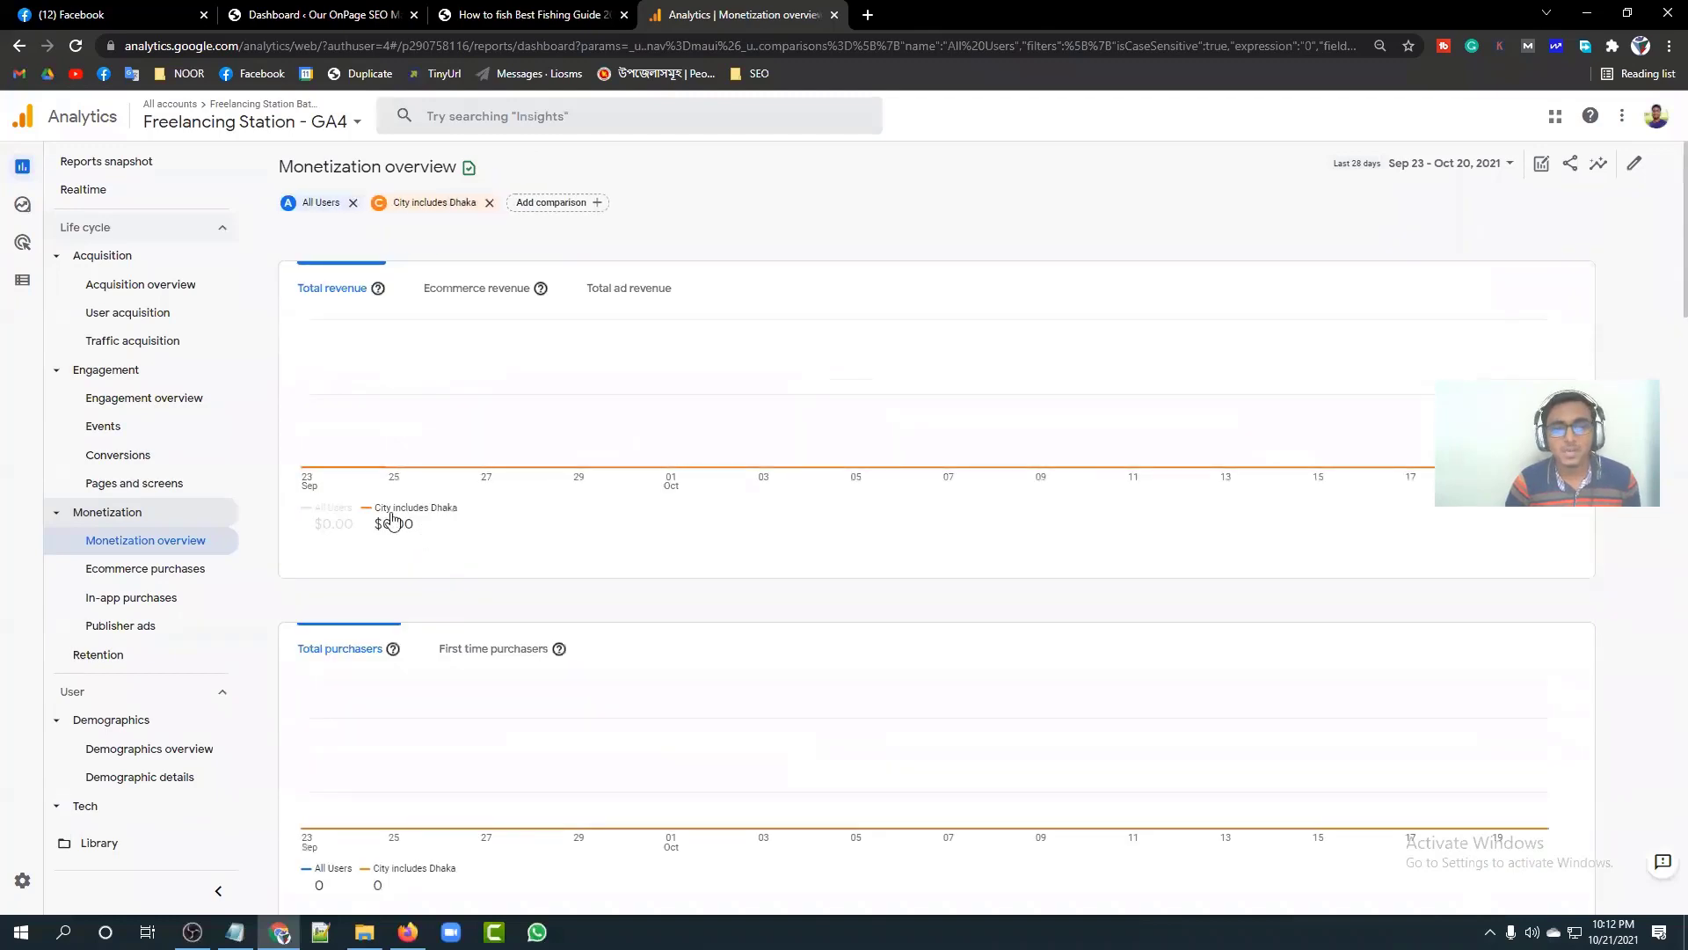
Step: Remove the "City includes Dhaka" comparison from the Monetization overview
left_click(490, 203)
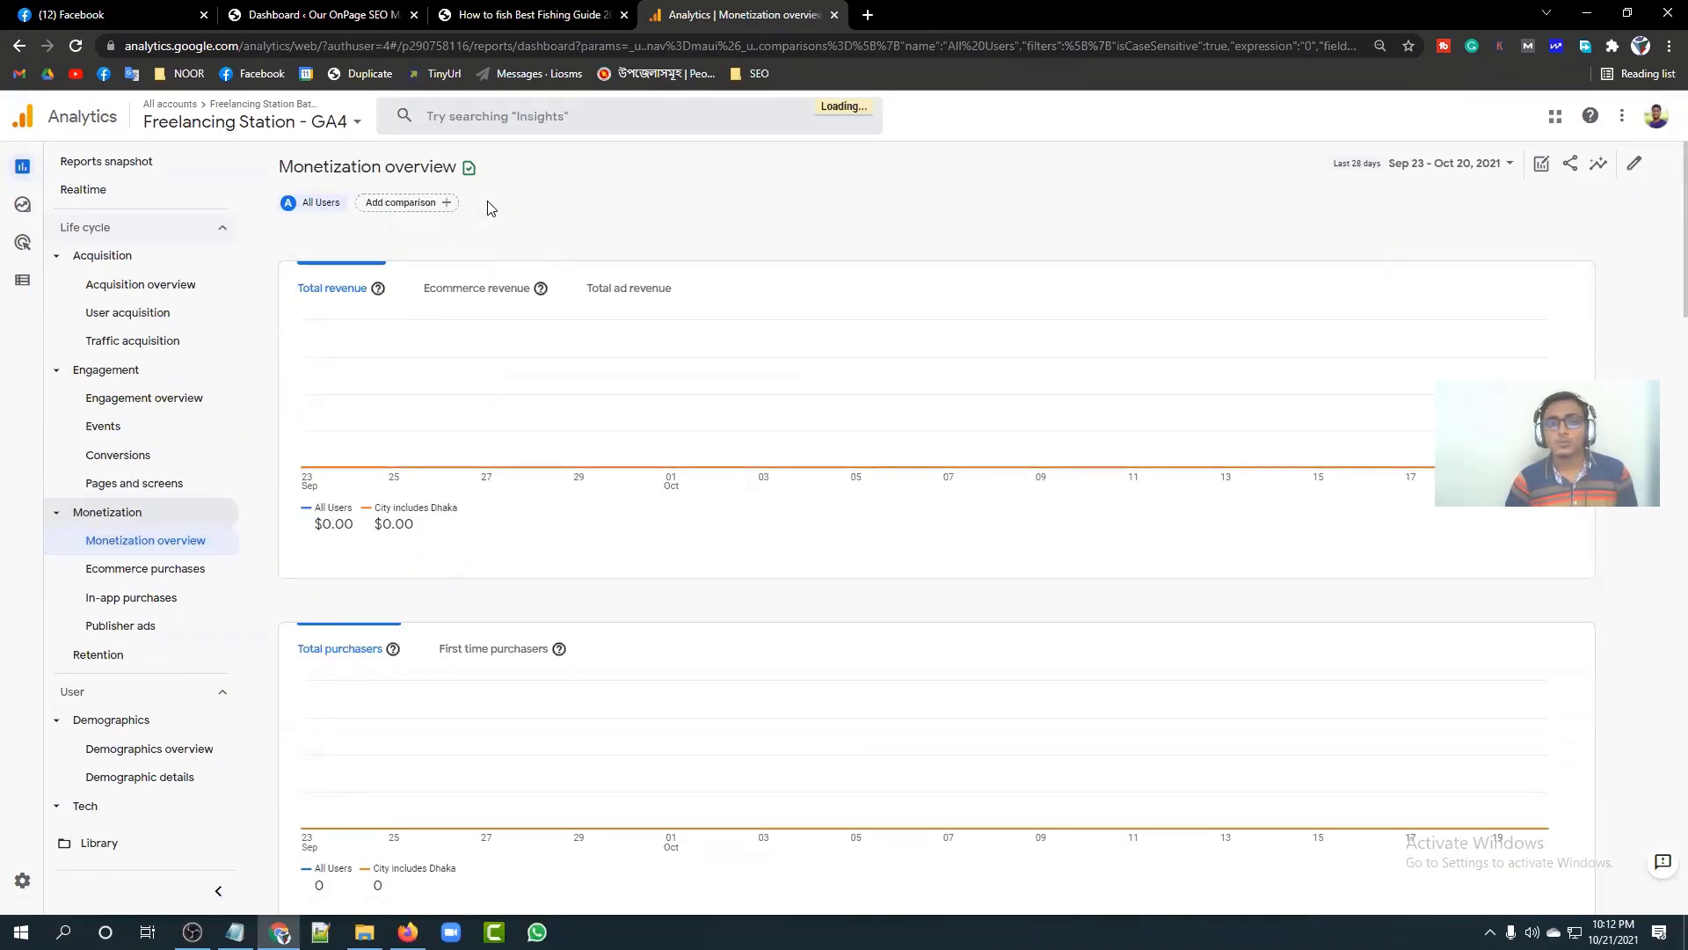
scroll(161, 651, "down", 1)
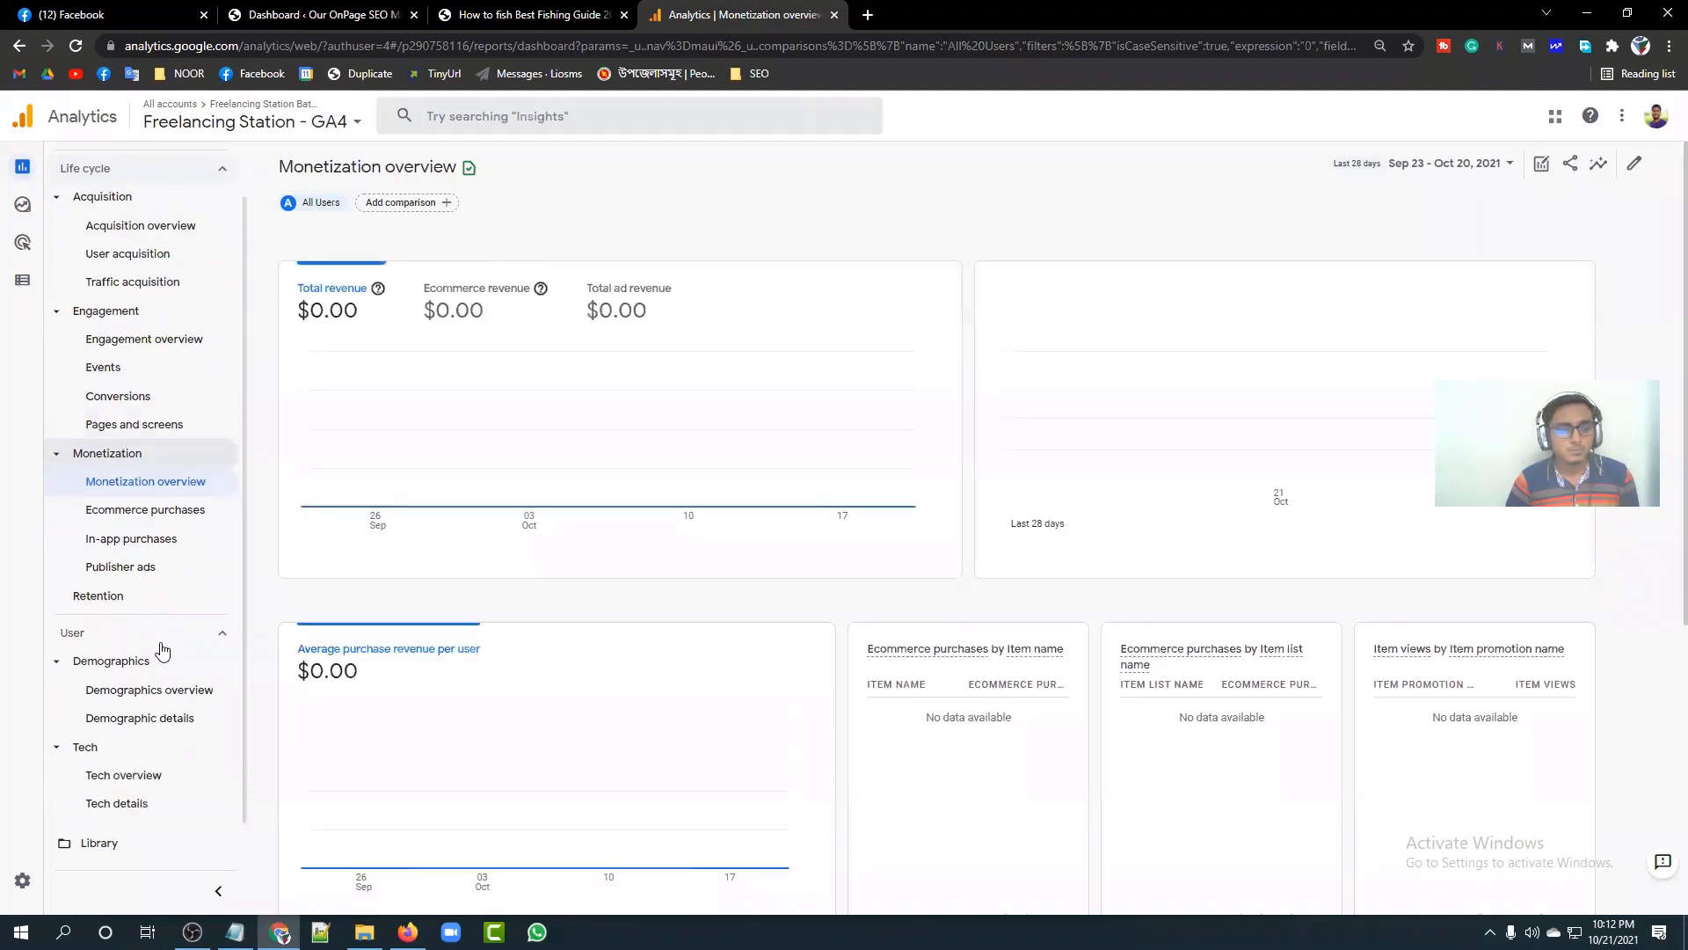
scroll(156, 633, "up", 1)
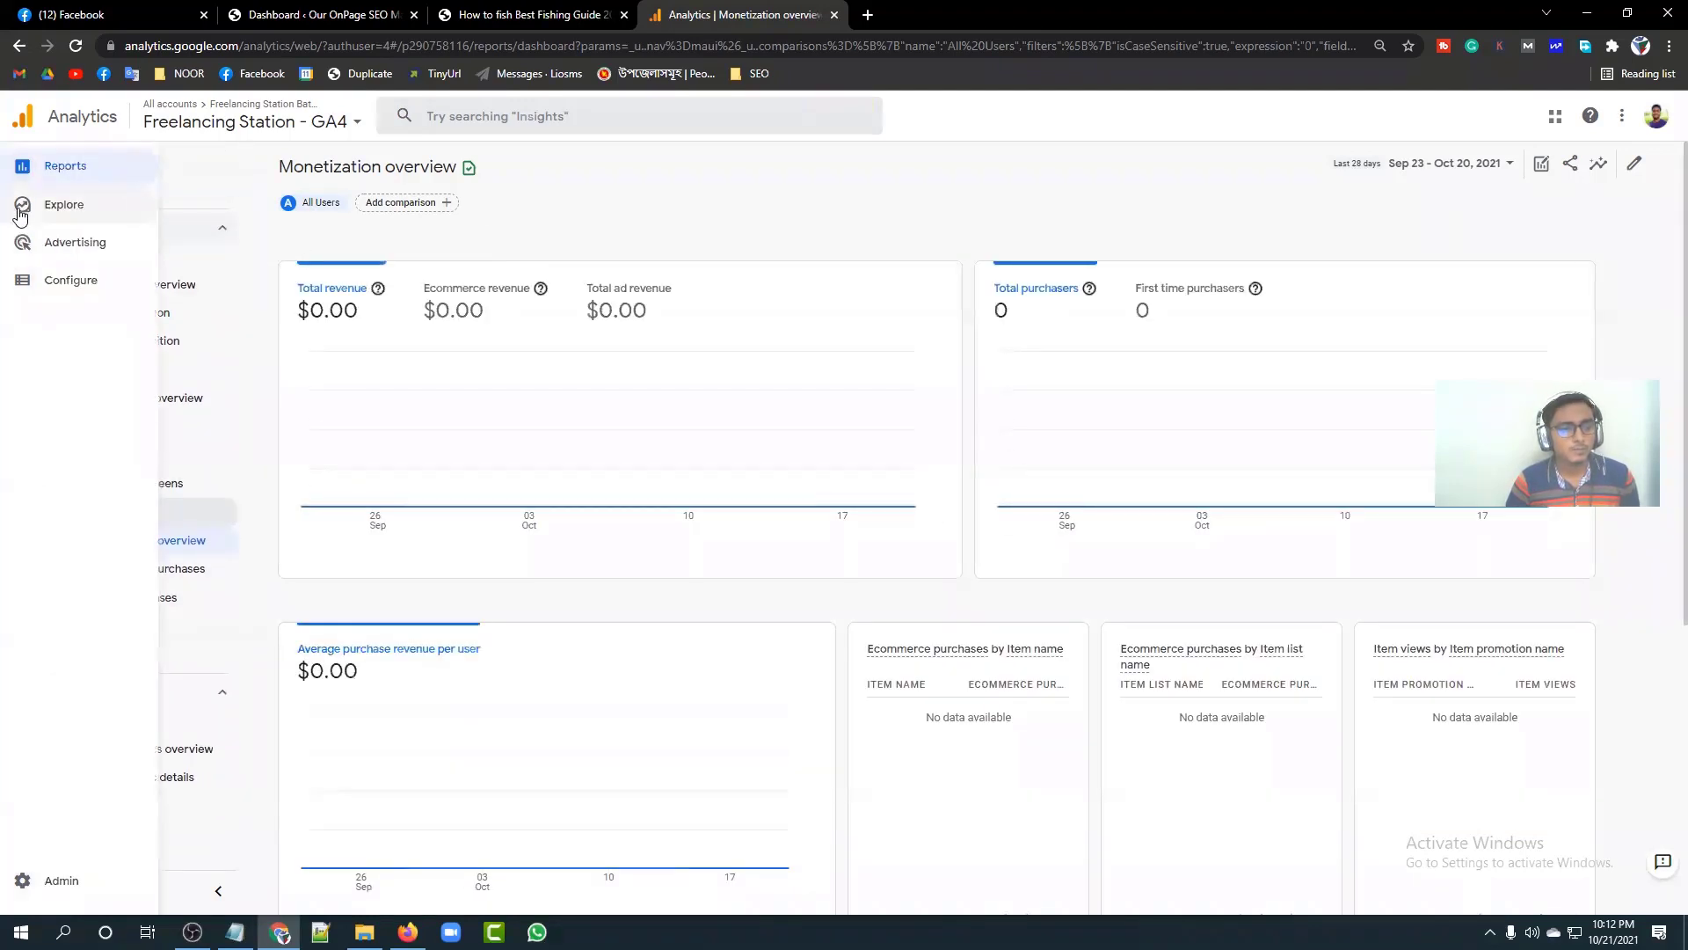
Step: Look through the Explorations page, the Advertising snapshot, and the Events and Conversions configuration pages
left_click(53, 208)
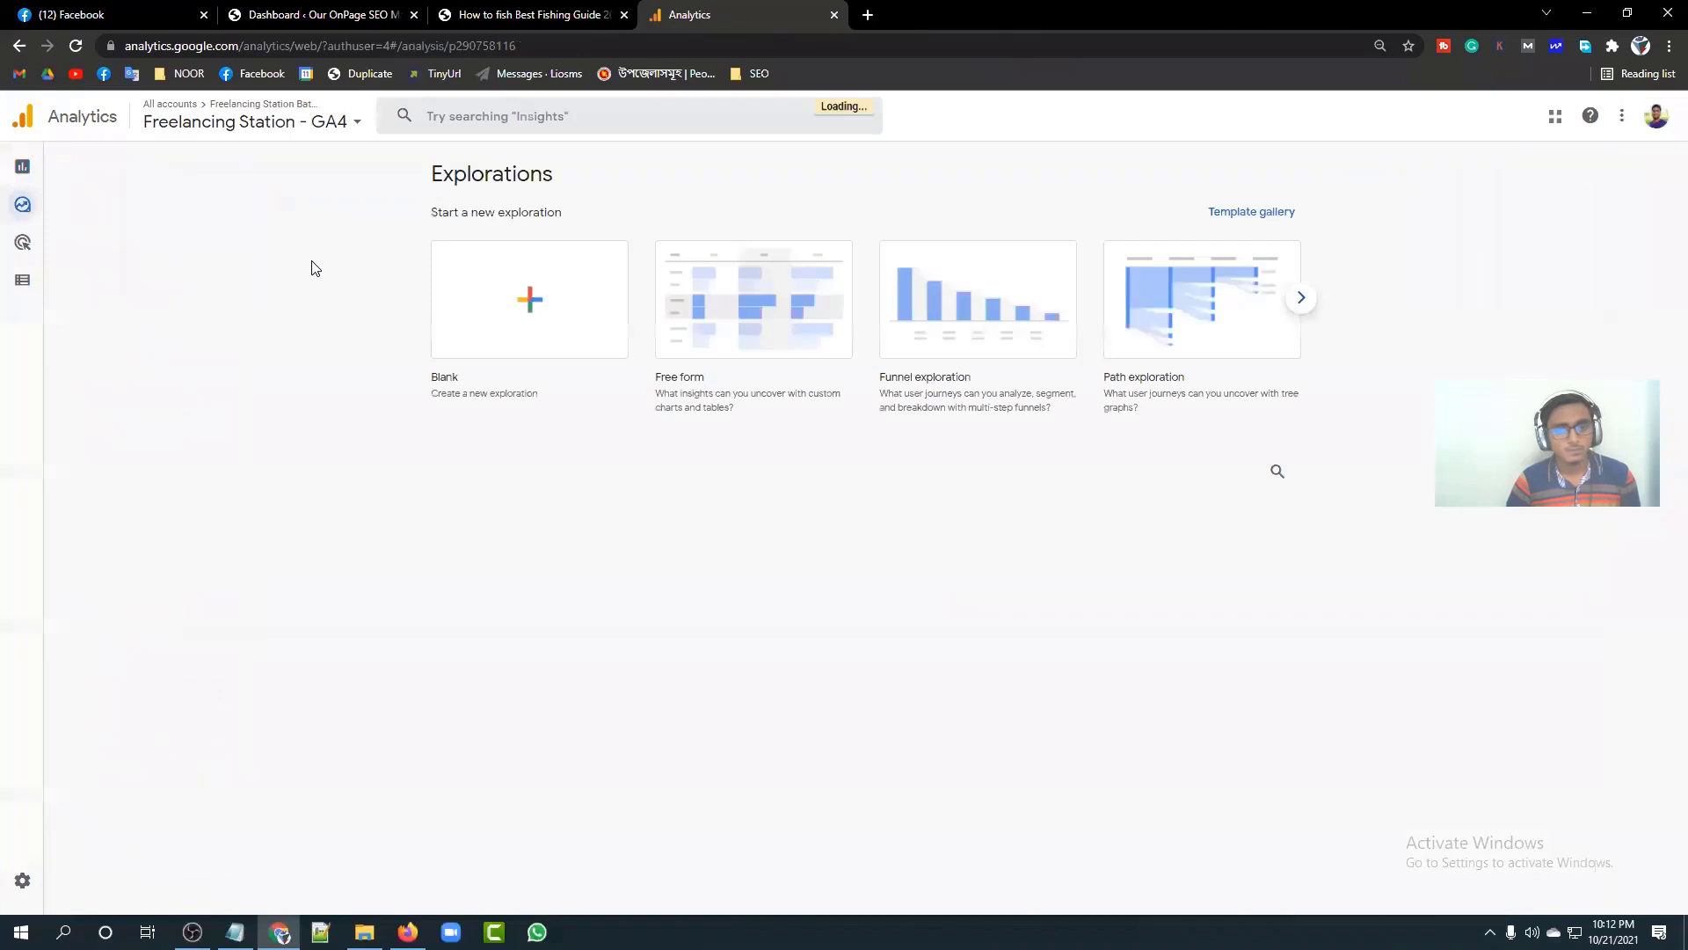
mouse_move(13, 218)
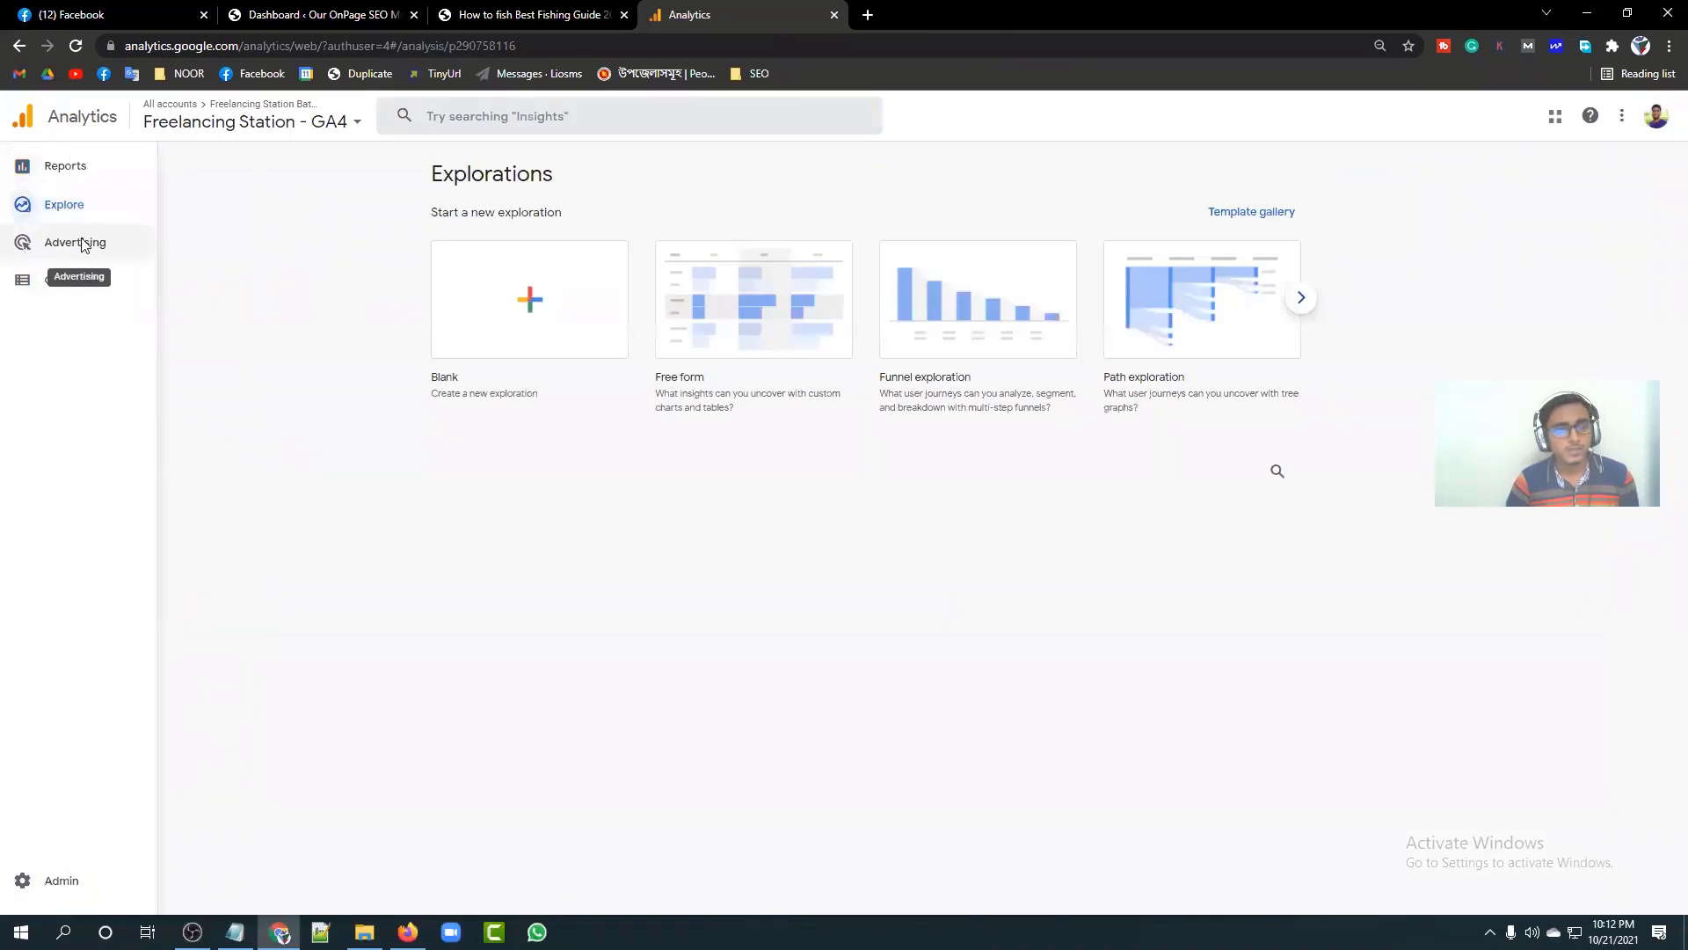
left_click(84, 244)
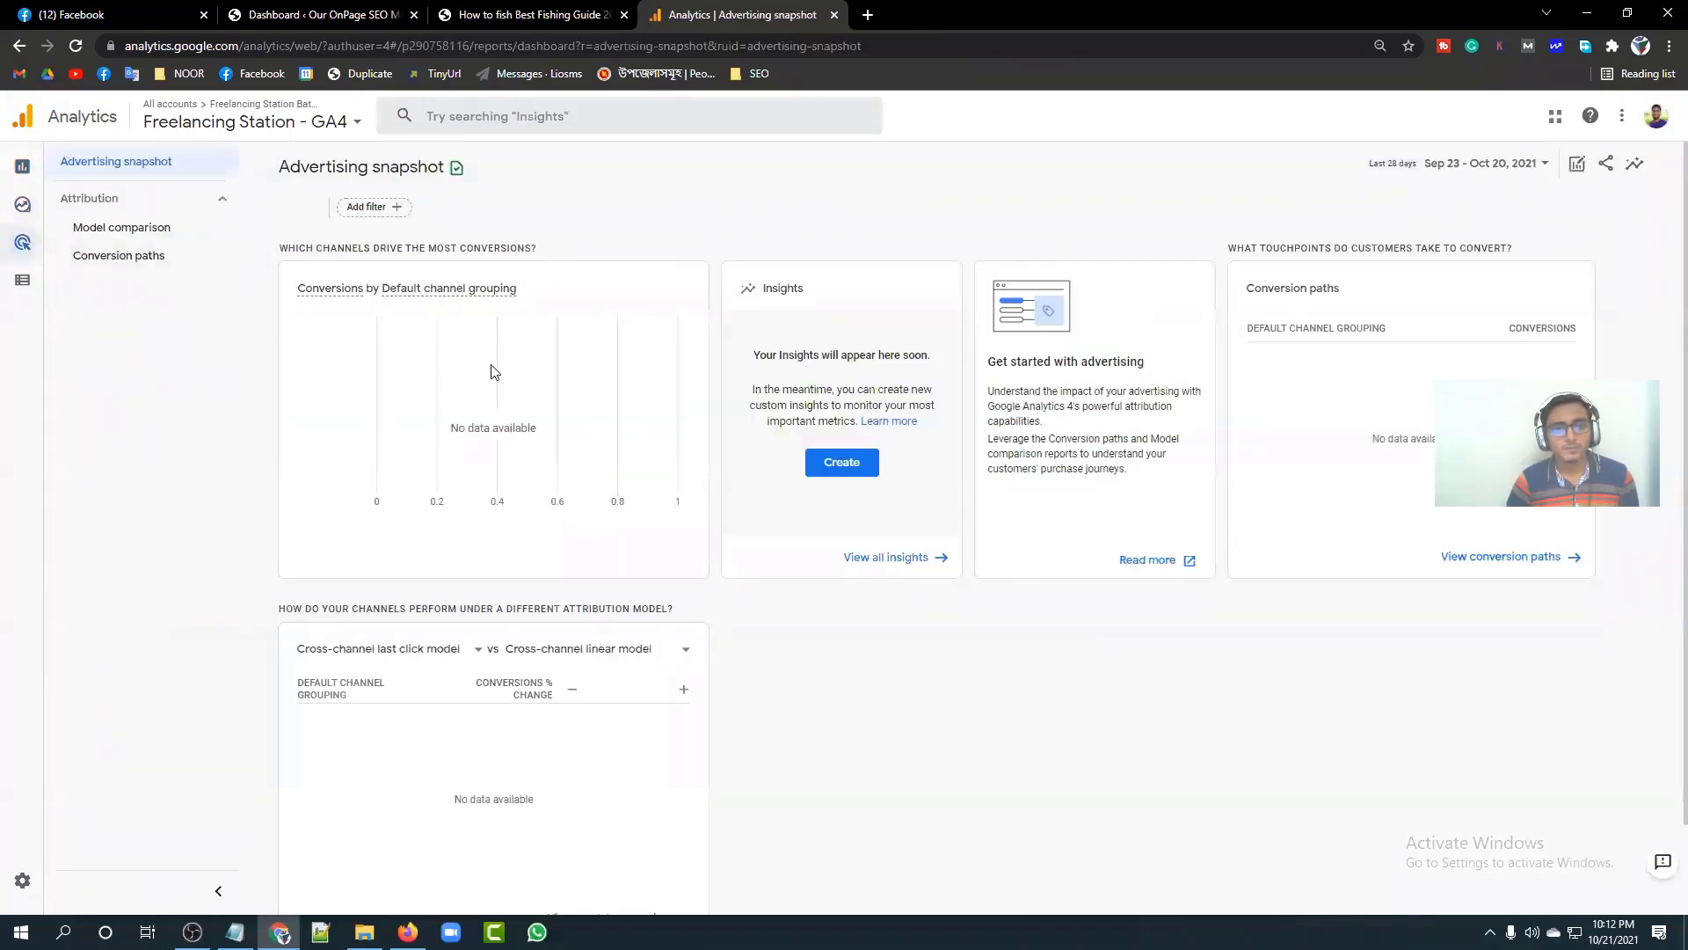
mouse_move(28, 286)
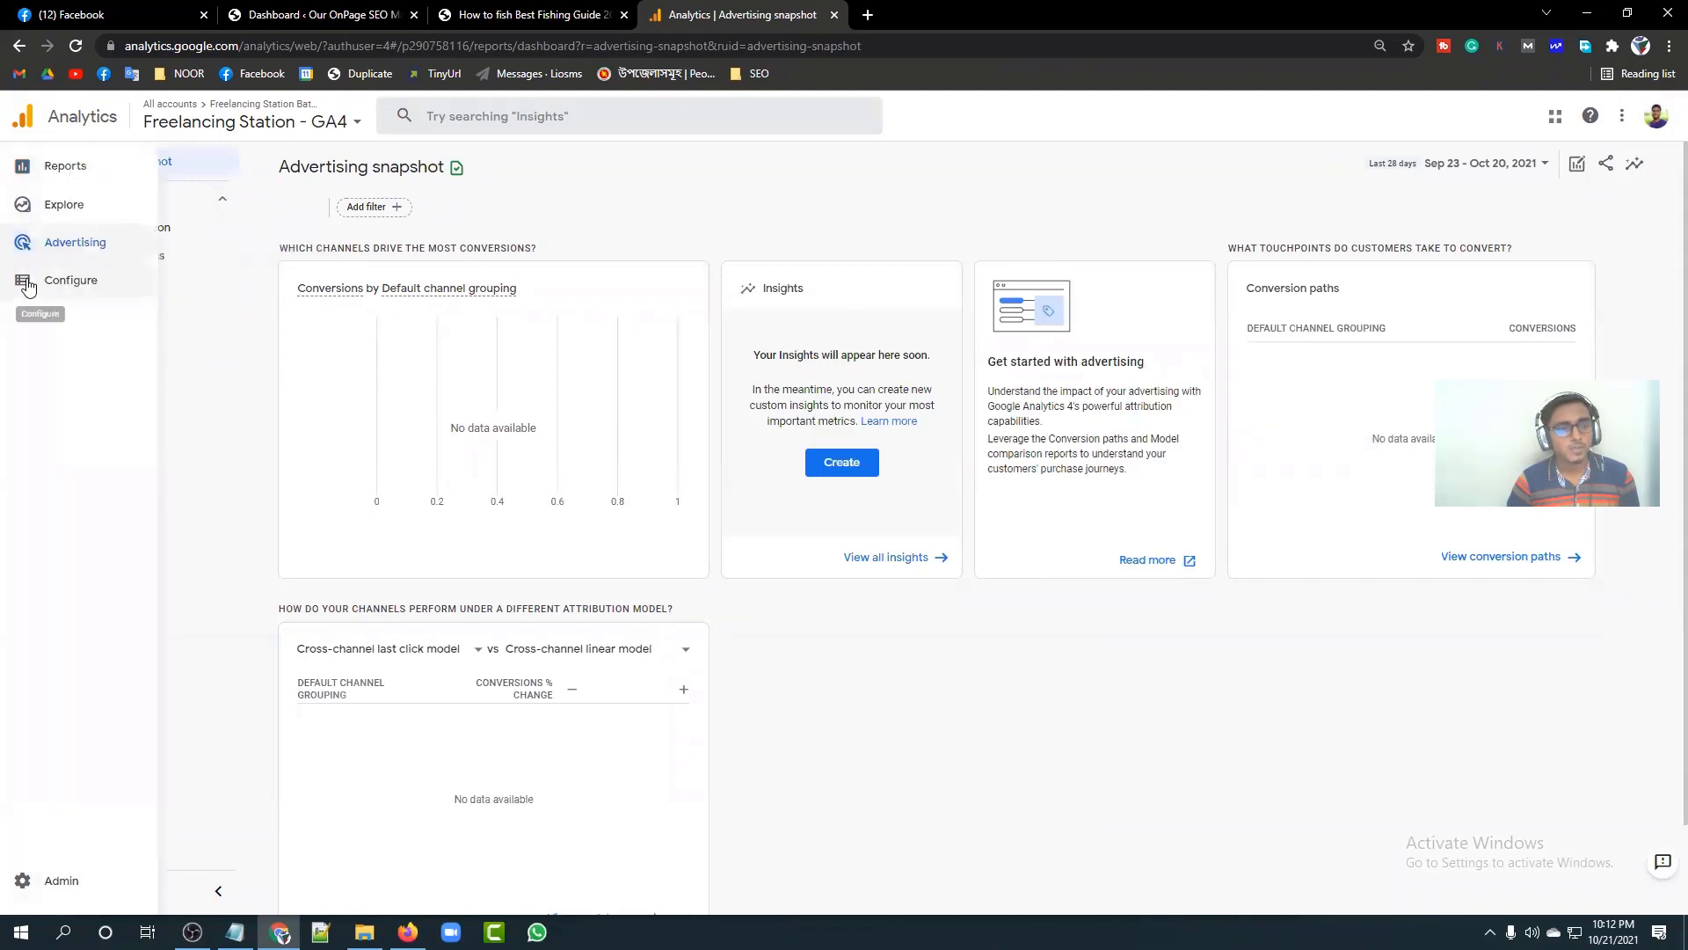
left_click(88, 278)
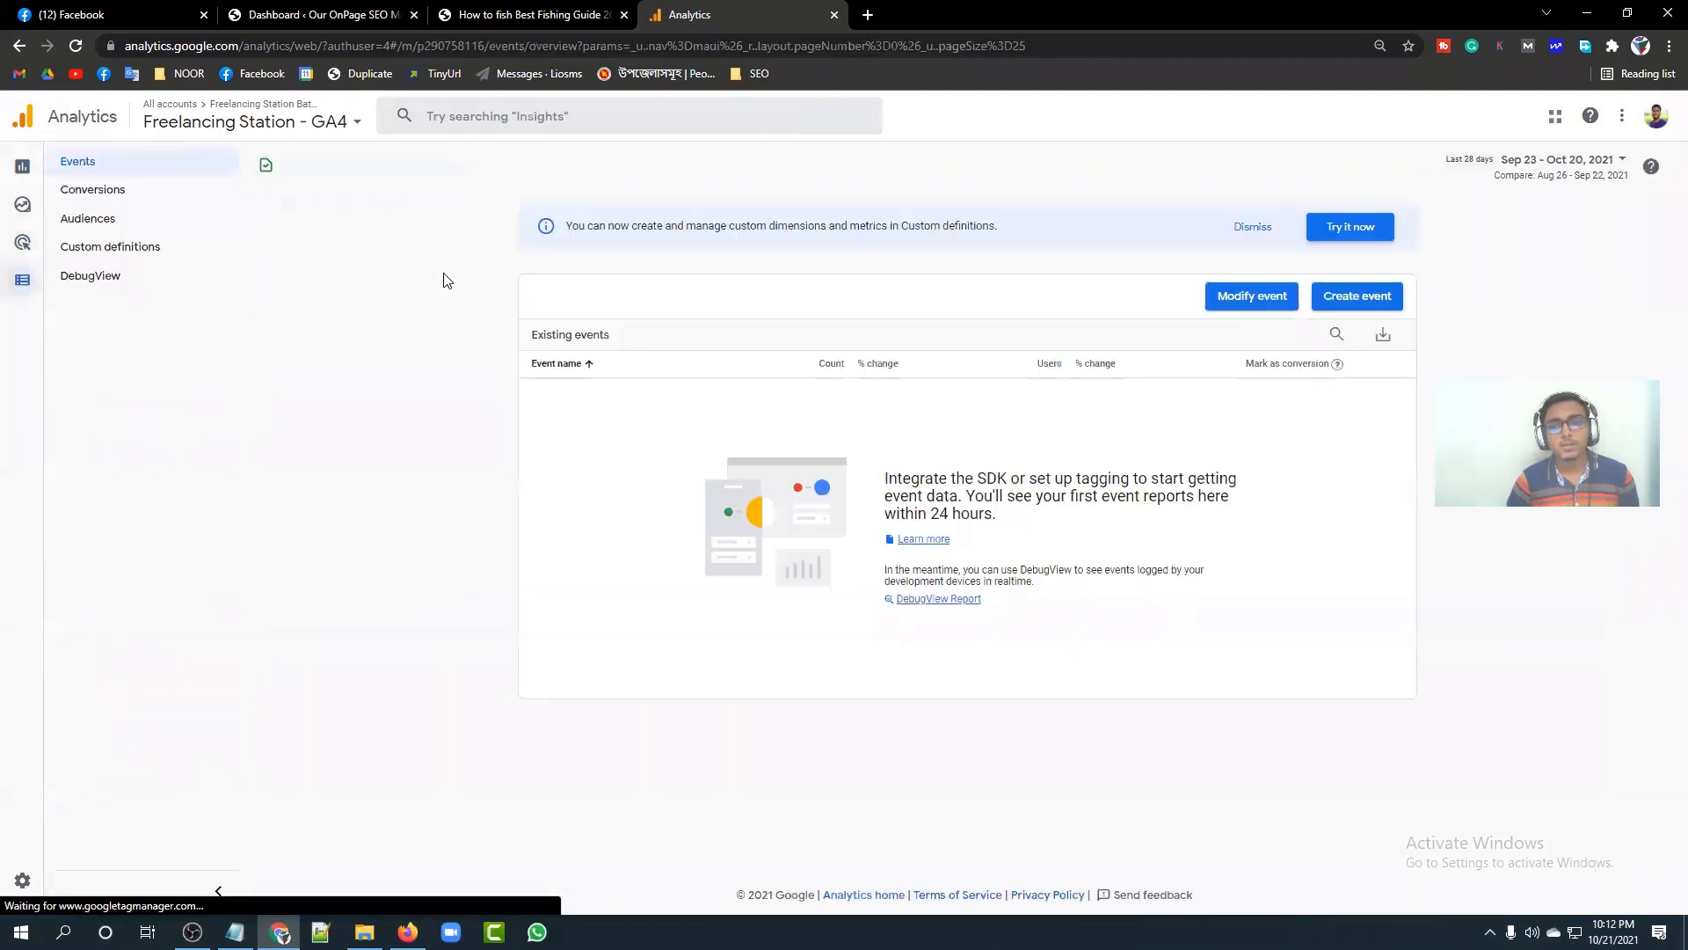
left_click(107, 203)
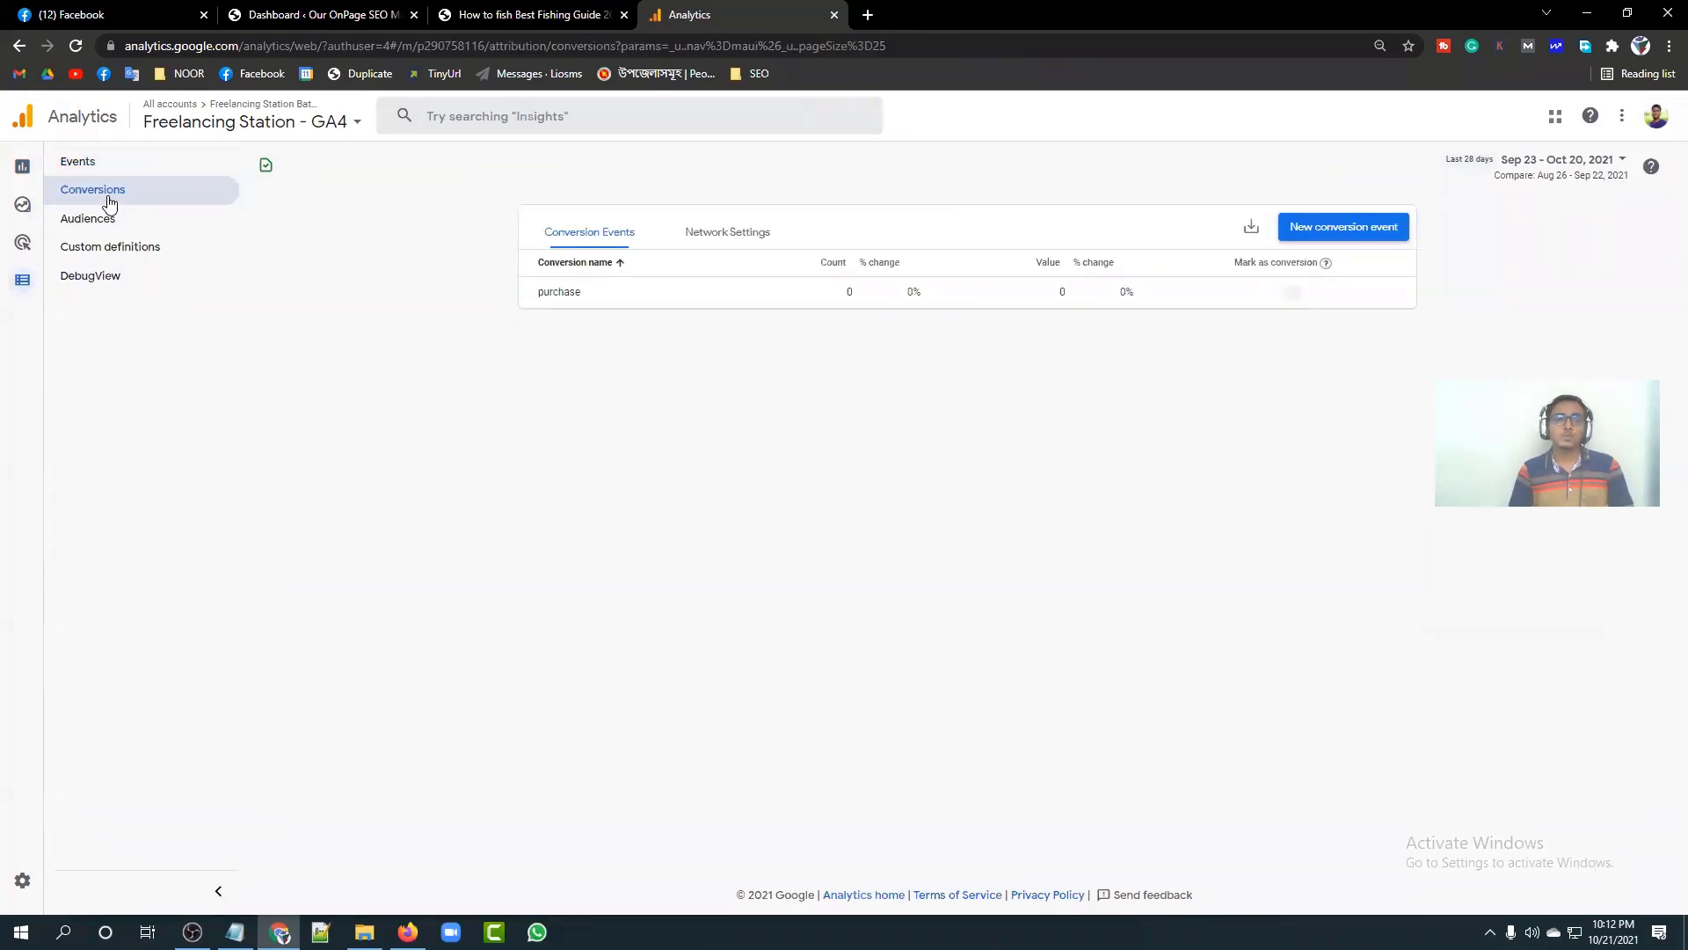
Step: Return to the Reports snapshot and dismiss the Google Analytics satisfaction survey
left_click(45, 166)
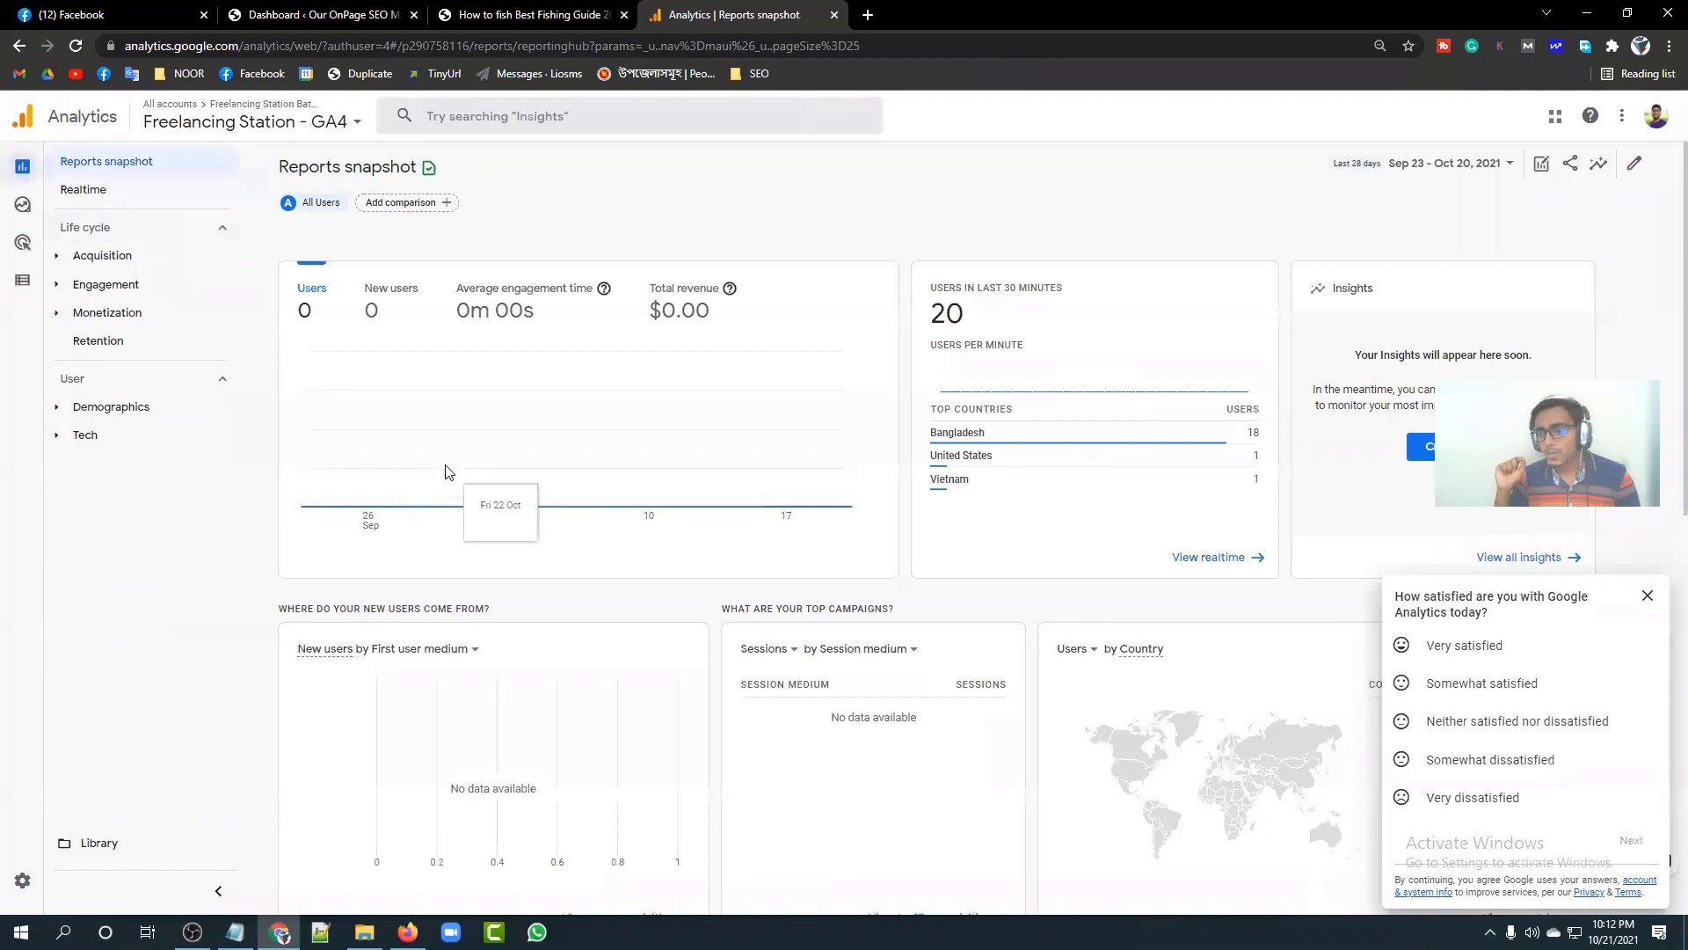
left_click(1646, 595)
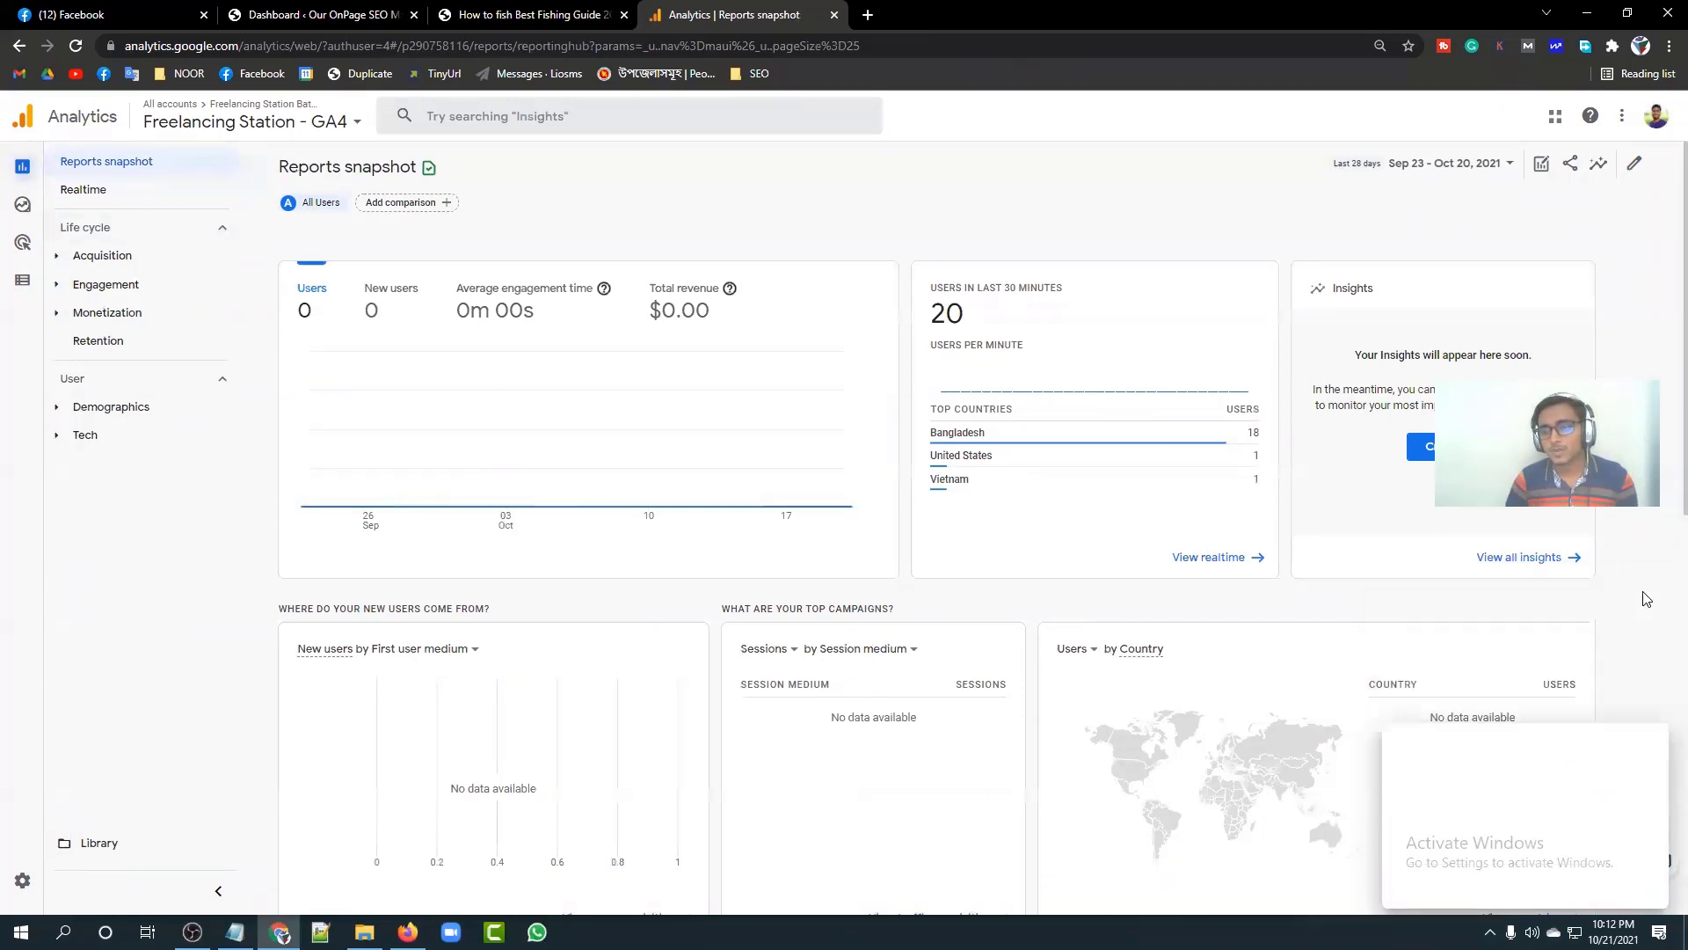
Step: Switch to the WordPress dashboard and search the available plugins for "google analytics"
left_click(315, 8)
mouse_move(60, 415)
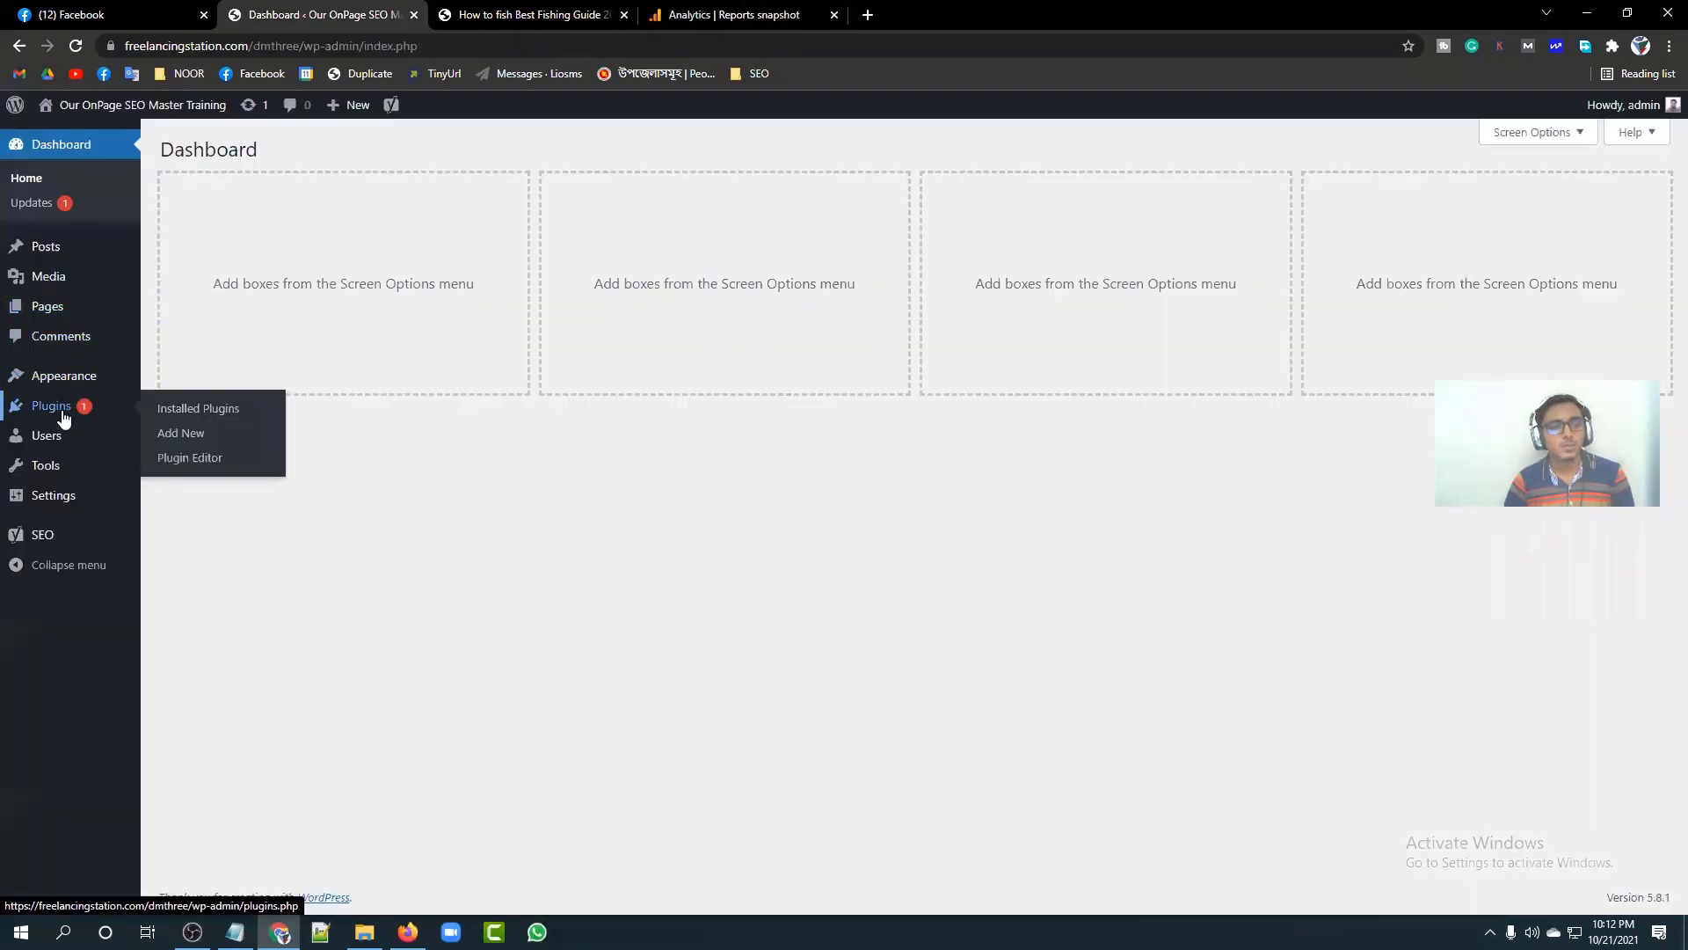
left_click(187, 435)
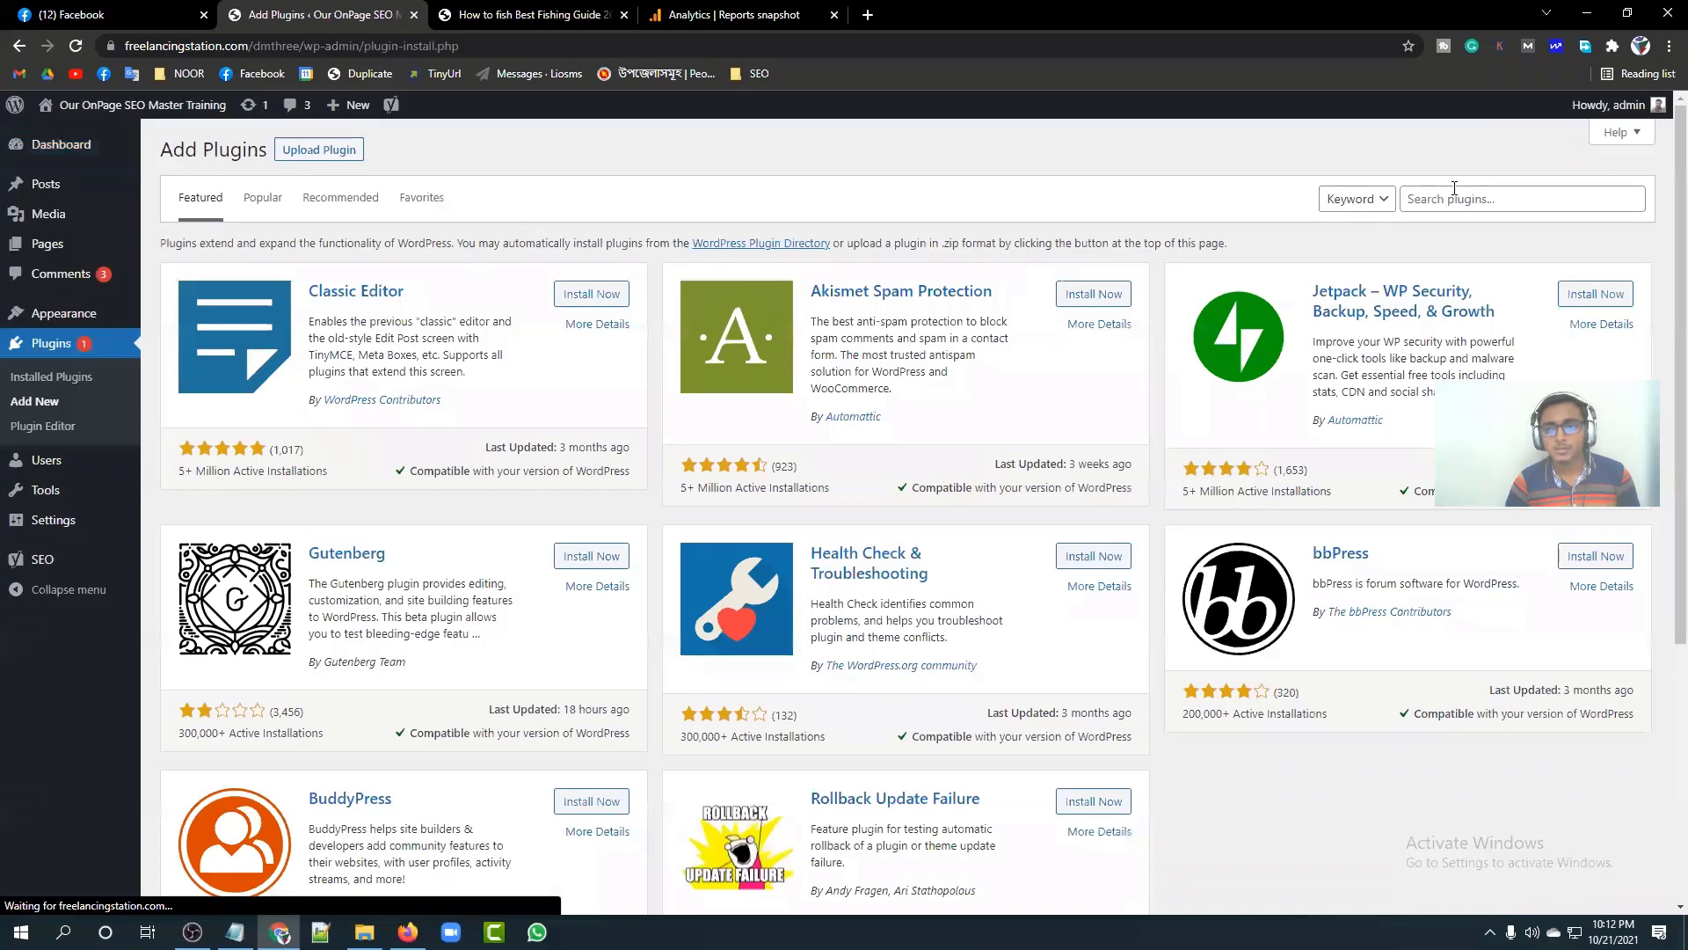
left_click(1454, 188)
type("go")
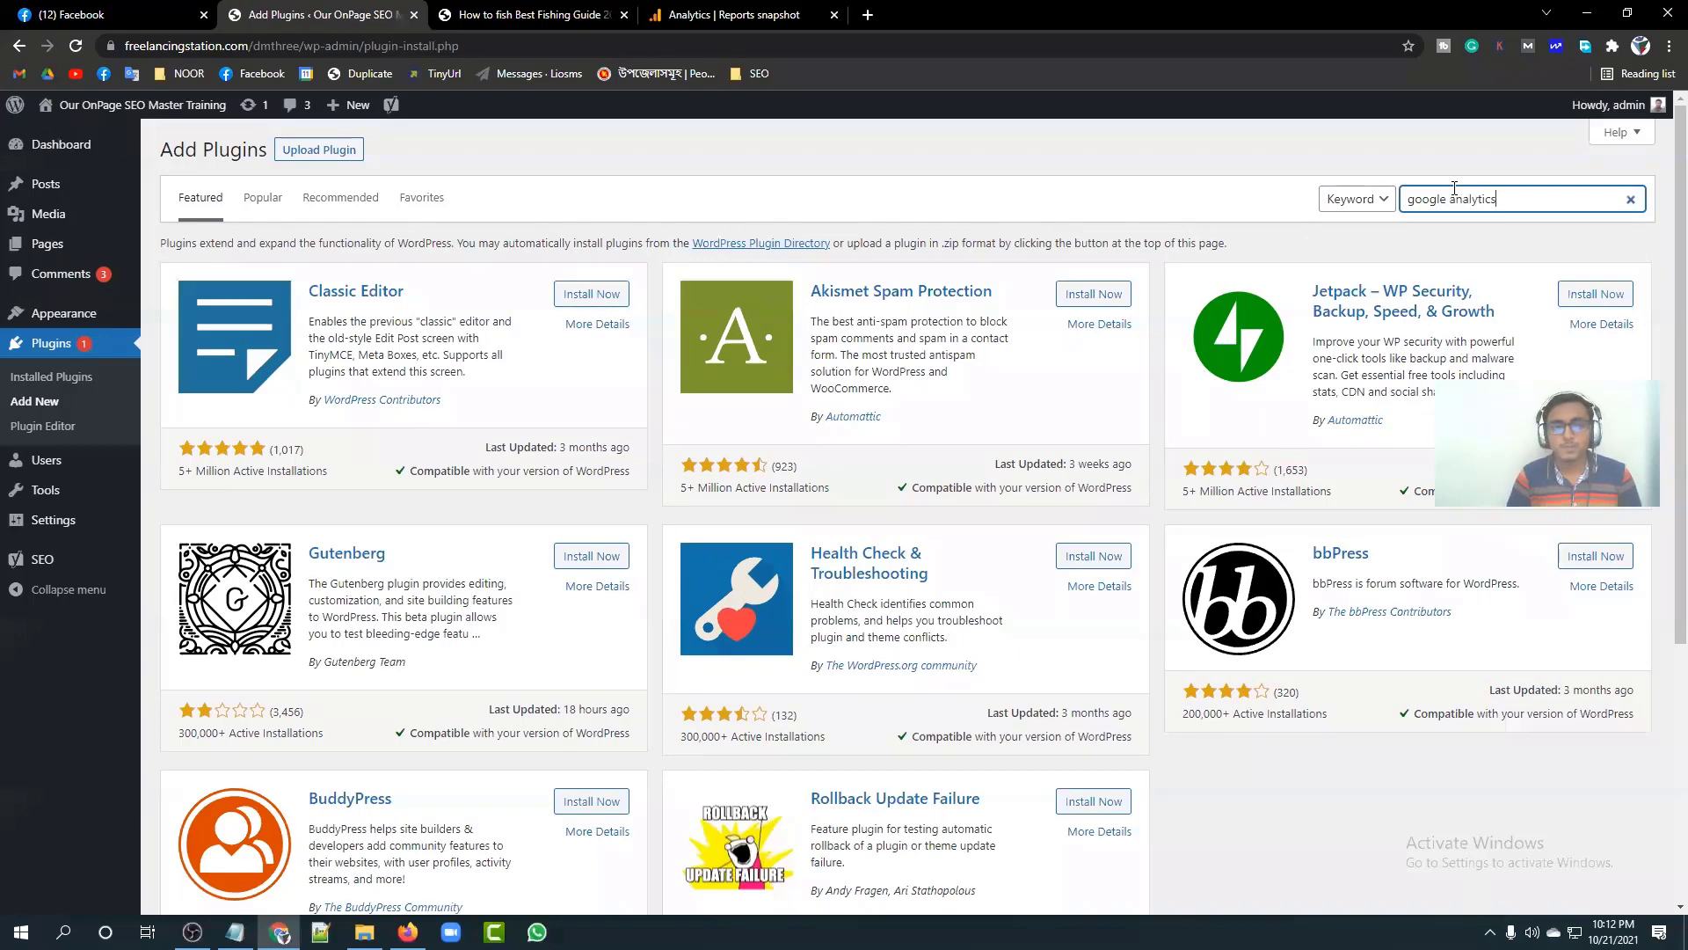
type("ogle analytics")
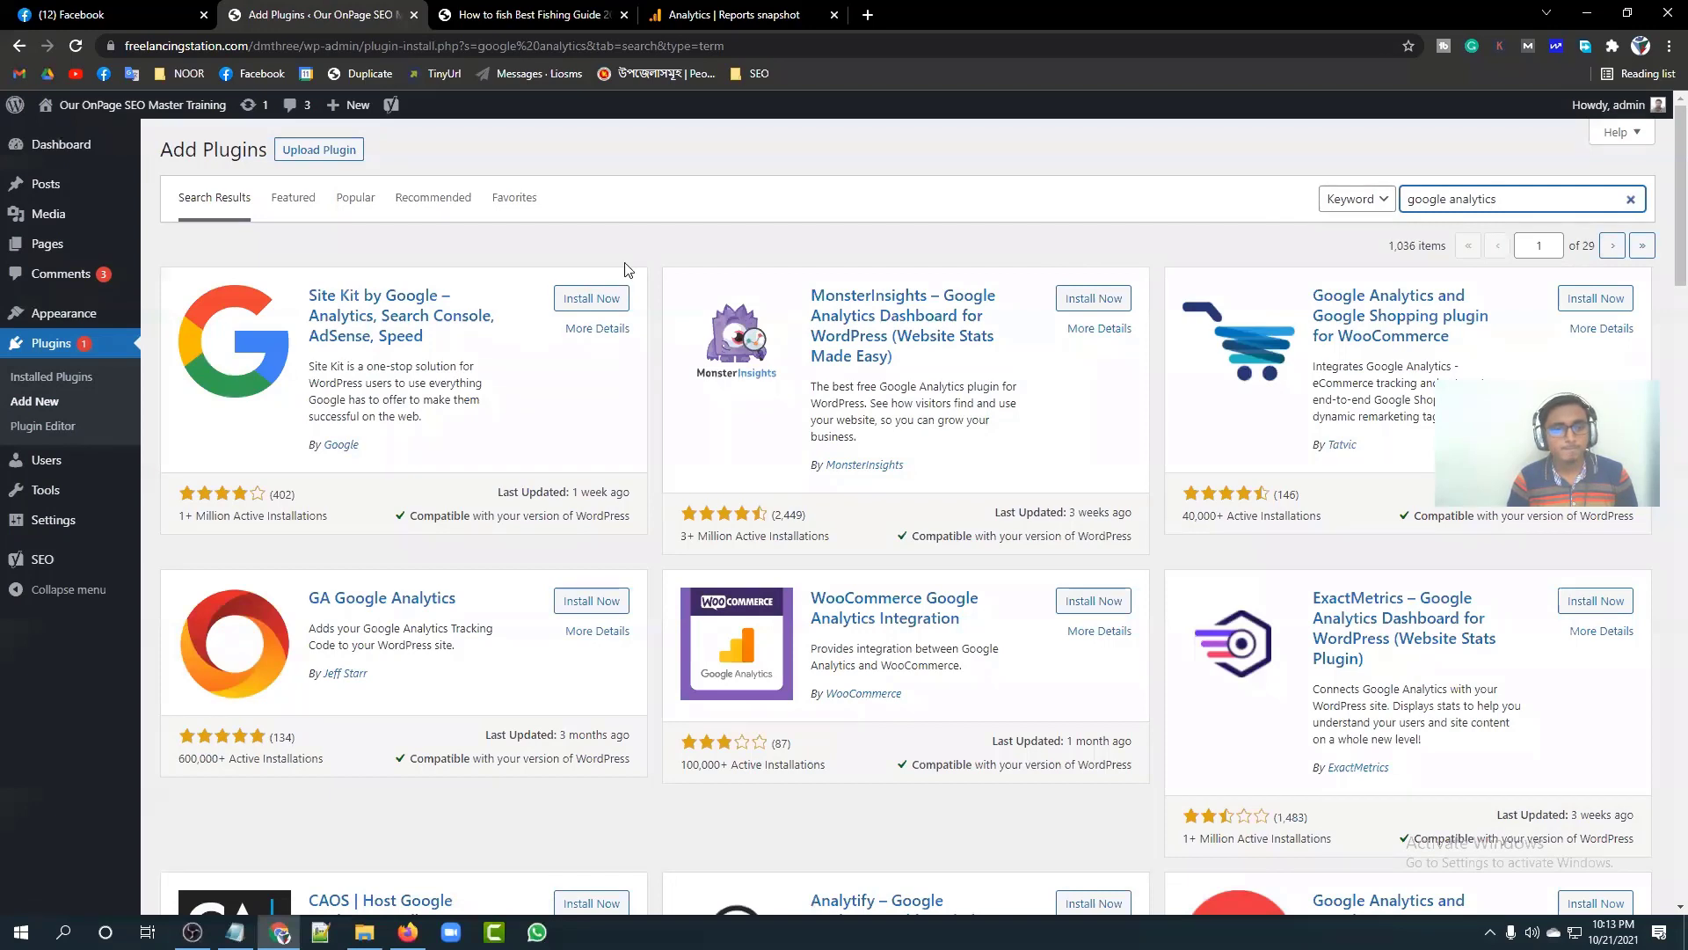
Step: Install and activate the Site Kit by Google plugin
left_click(592, 297)
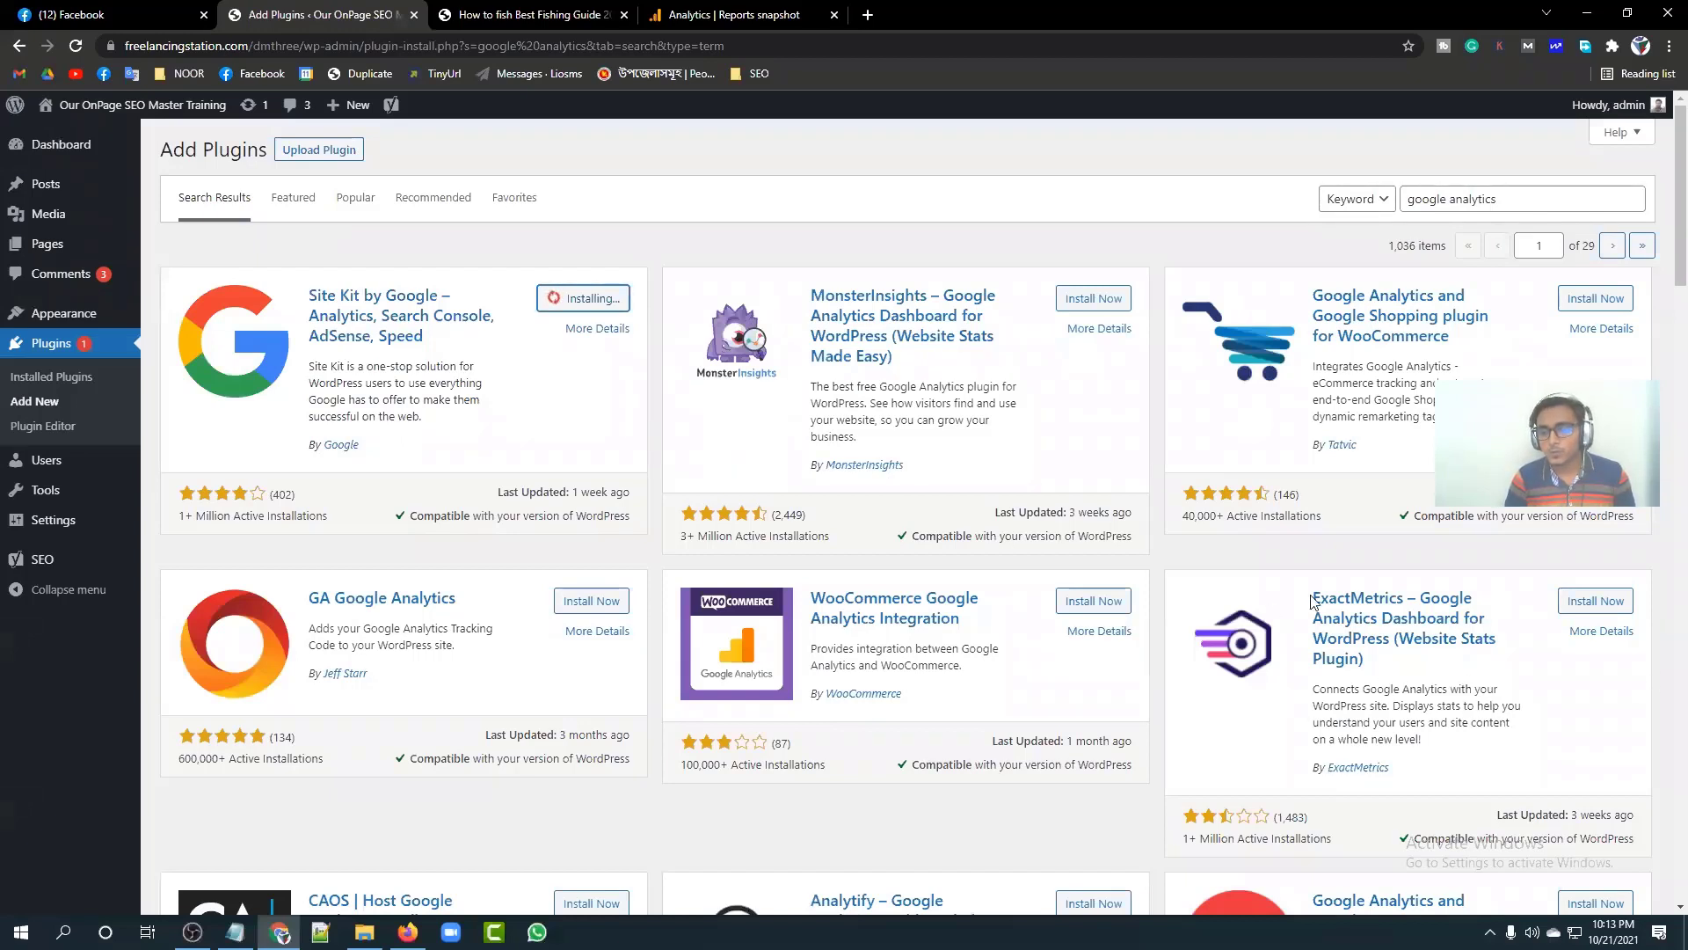
left_click_drag(1367, 677, 1314, 598)
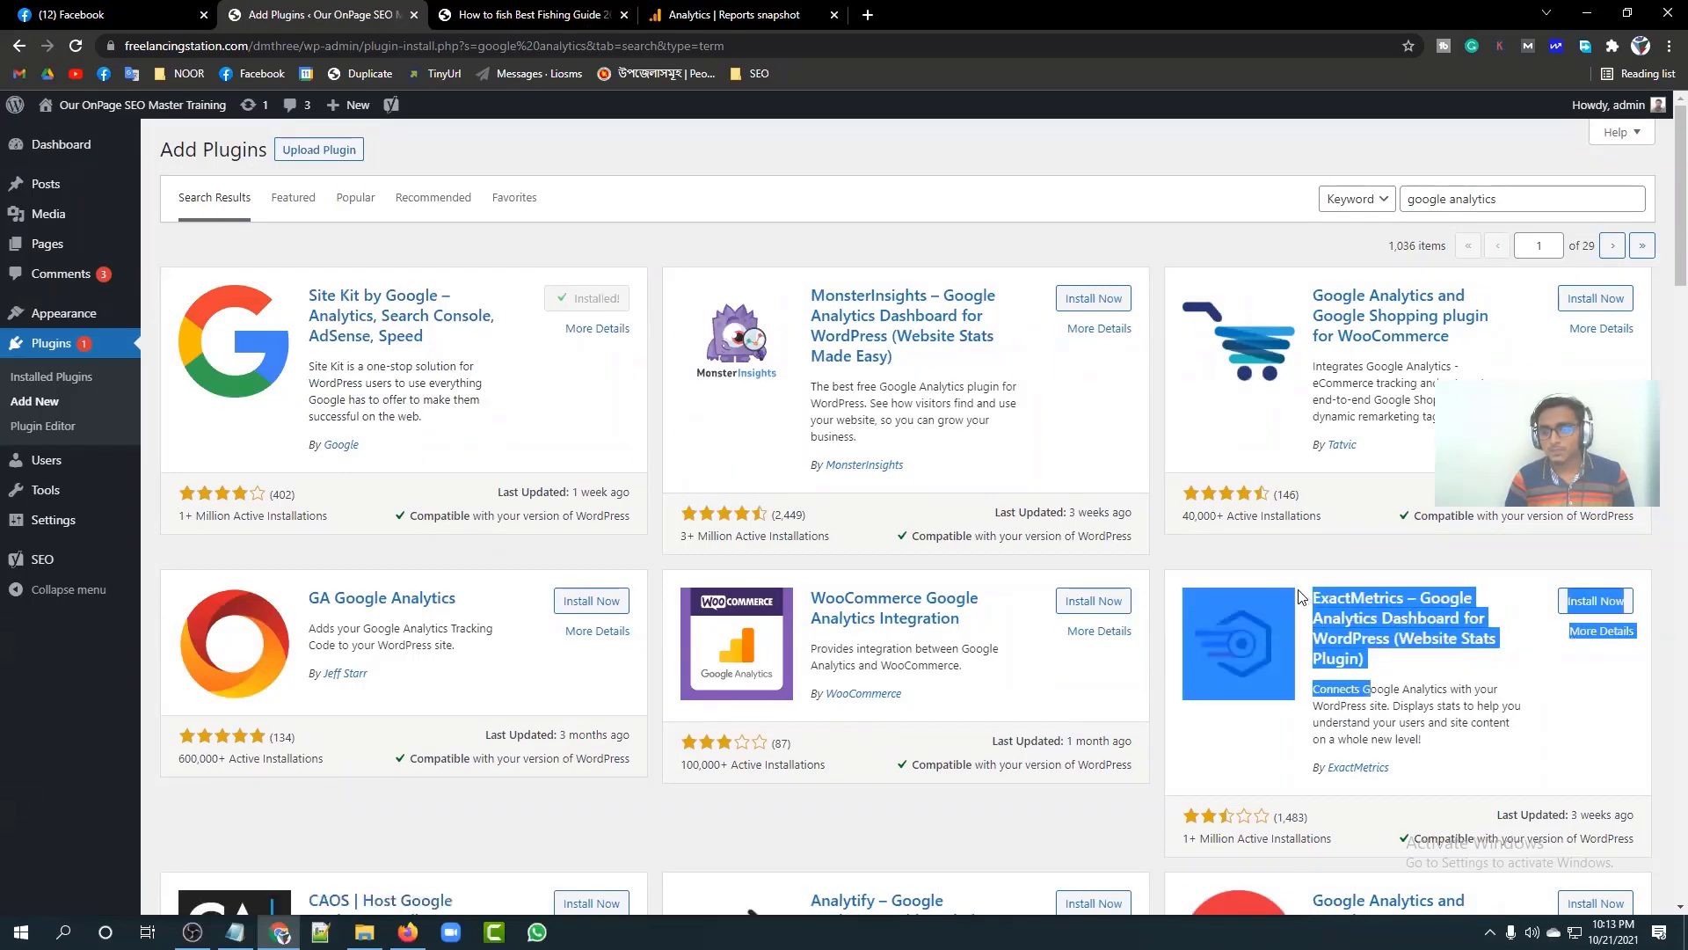
left_click(1435, 719)
left_click(600, 298)
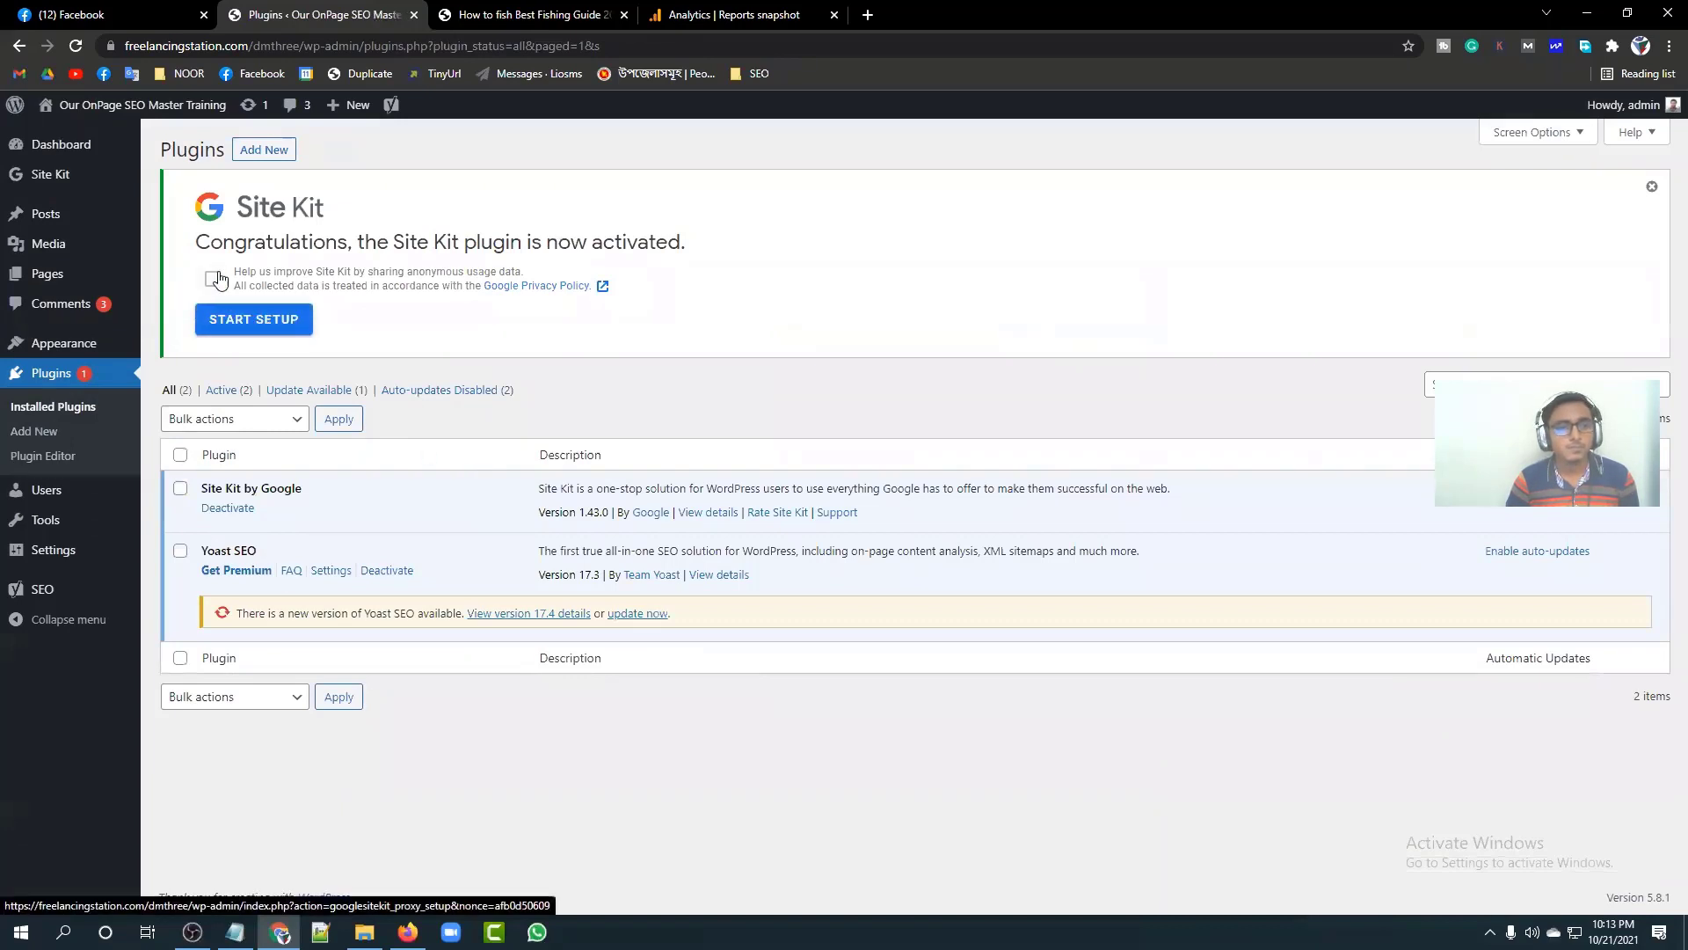
Step: Start the Site Kit setup, sign in with the site owner's Google account and continue without granting the Search Console and site list permissions
left_click(247, 323)
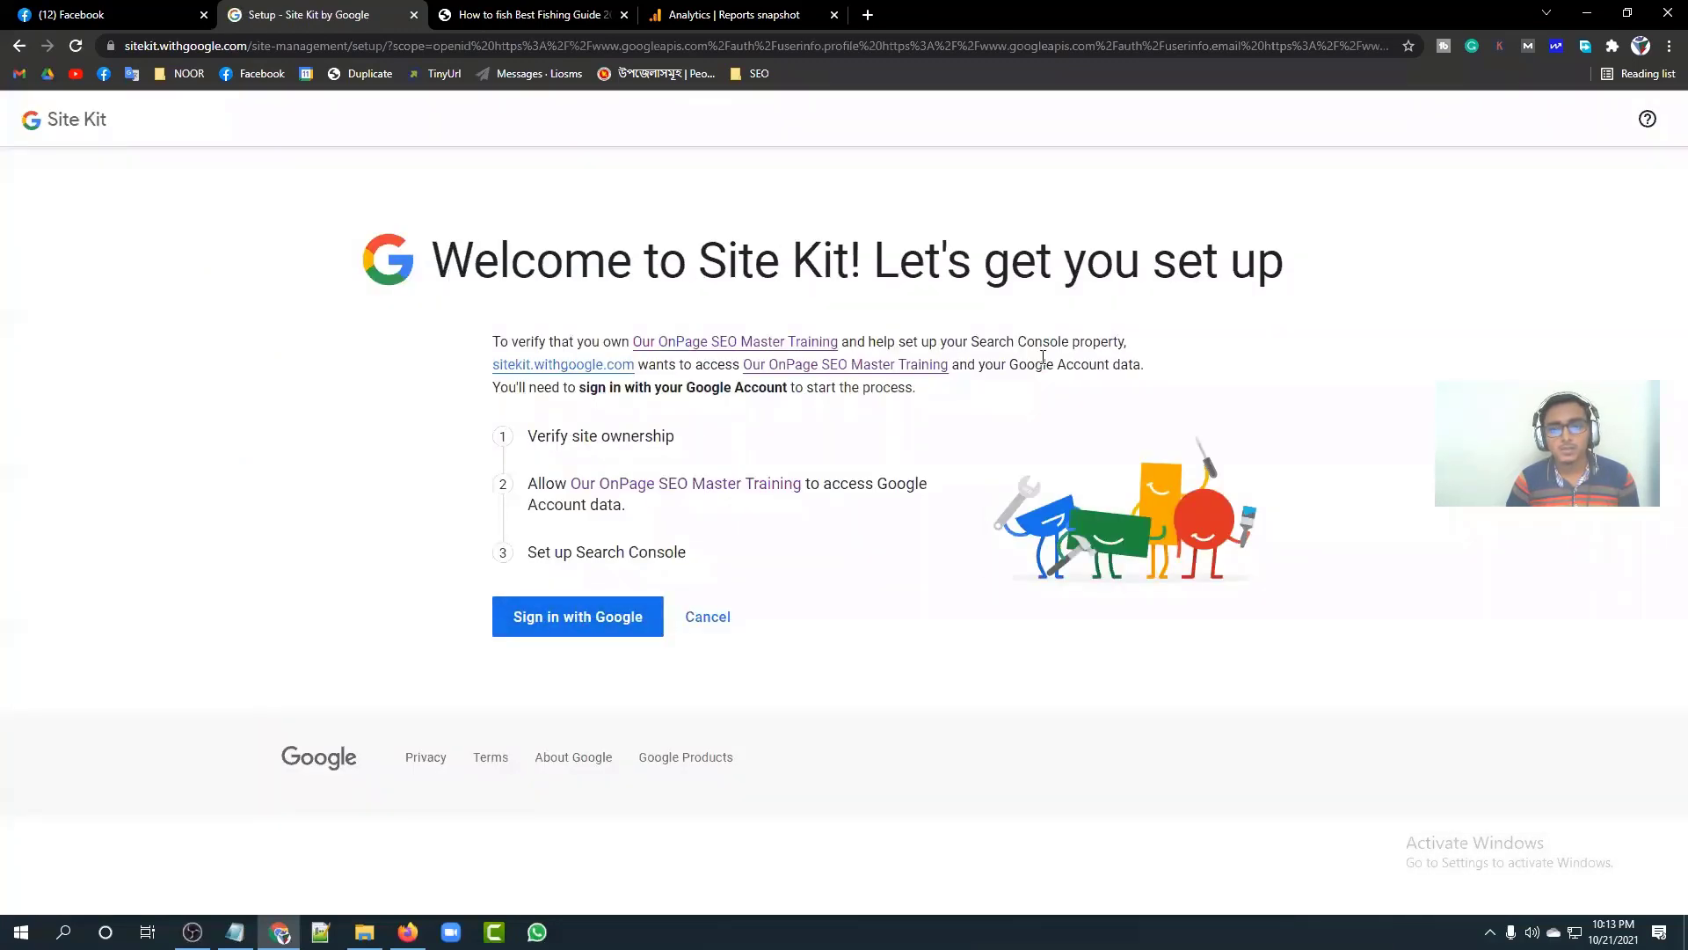
left_click(586, 608)
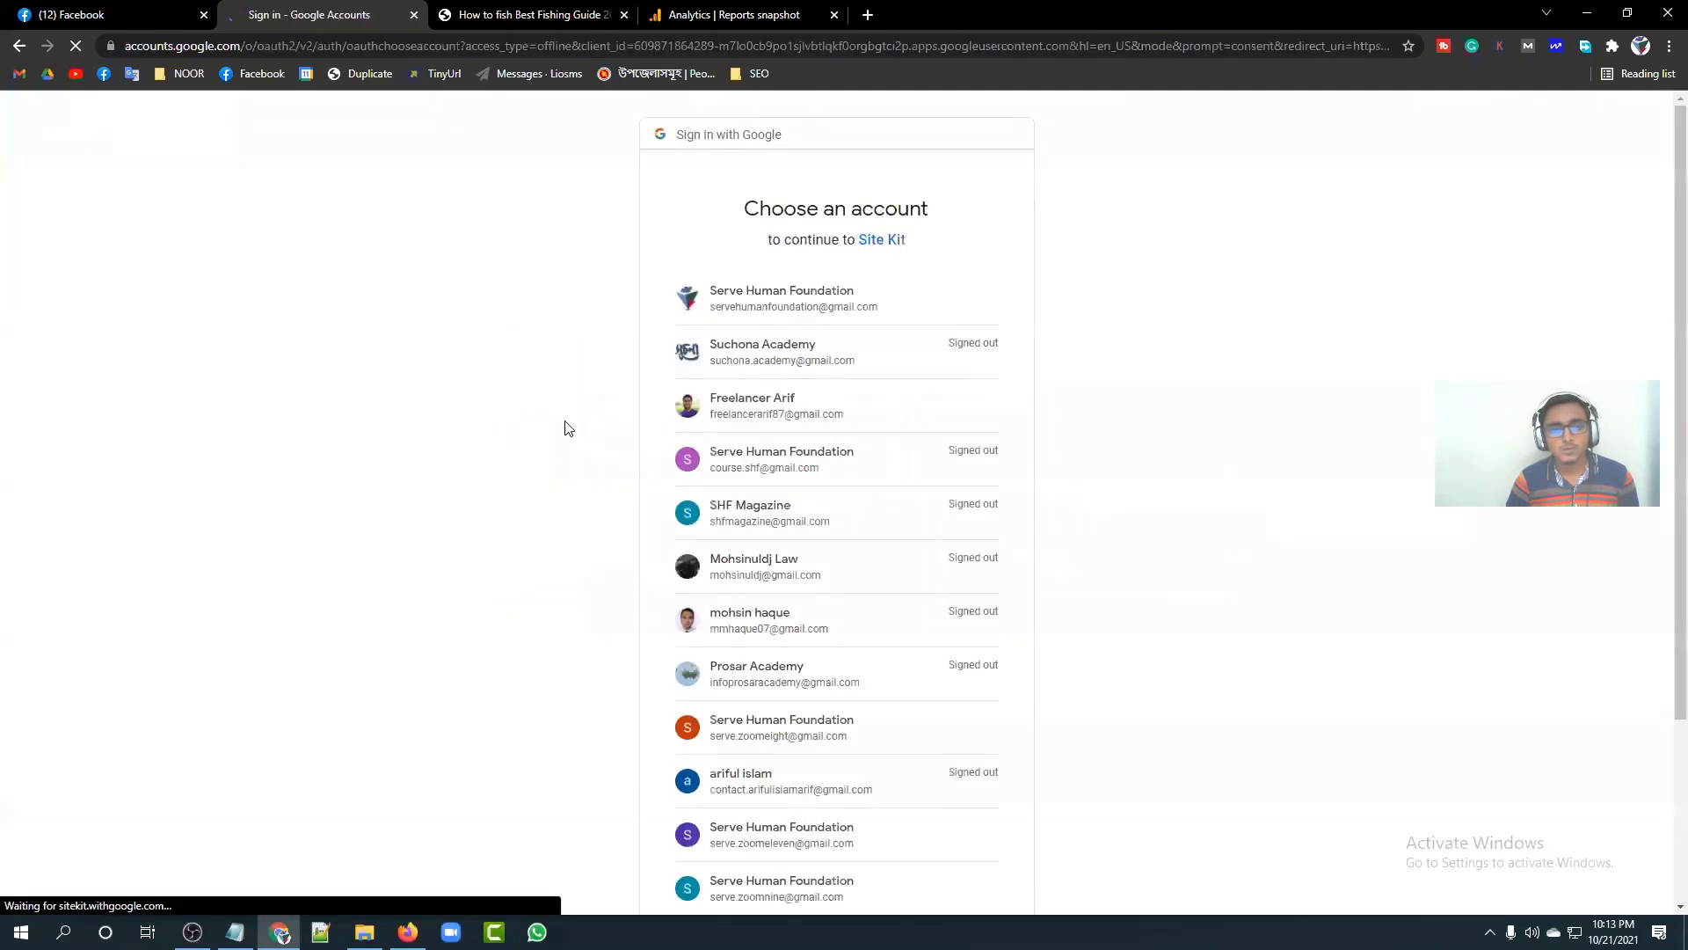
left_click(831, 402)
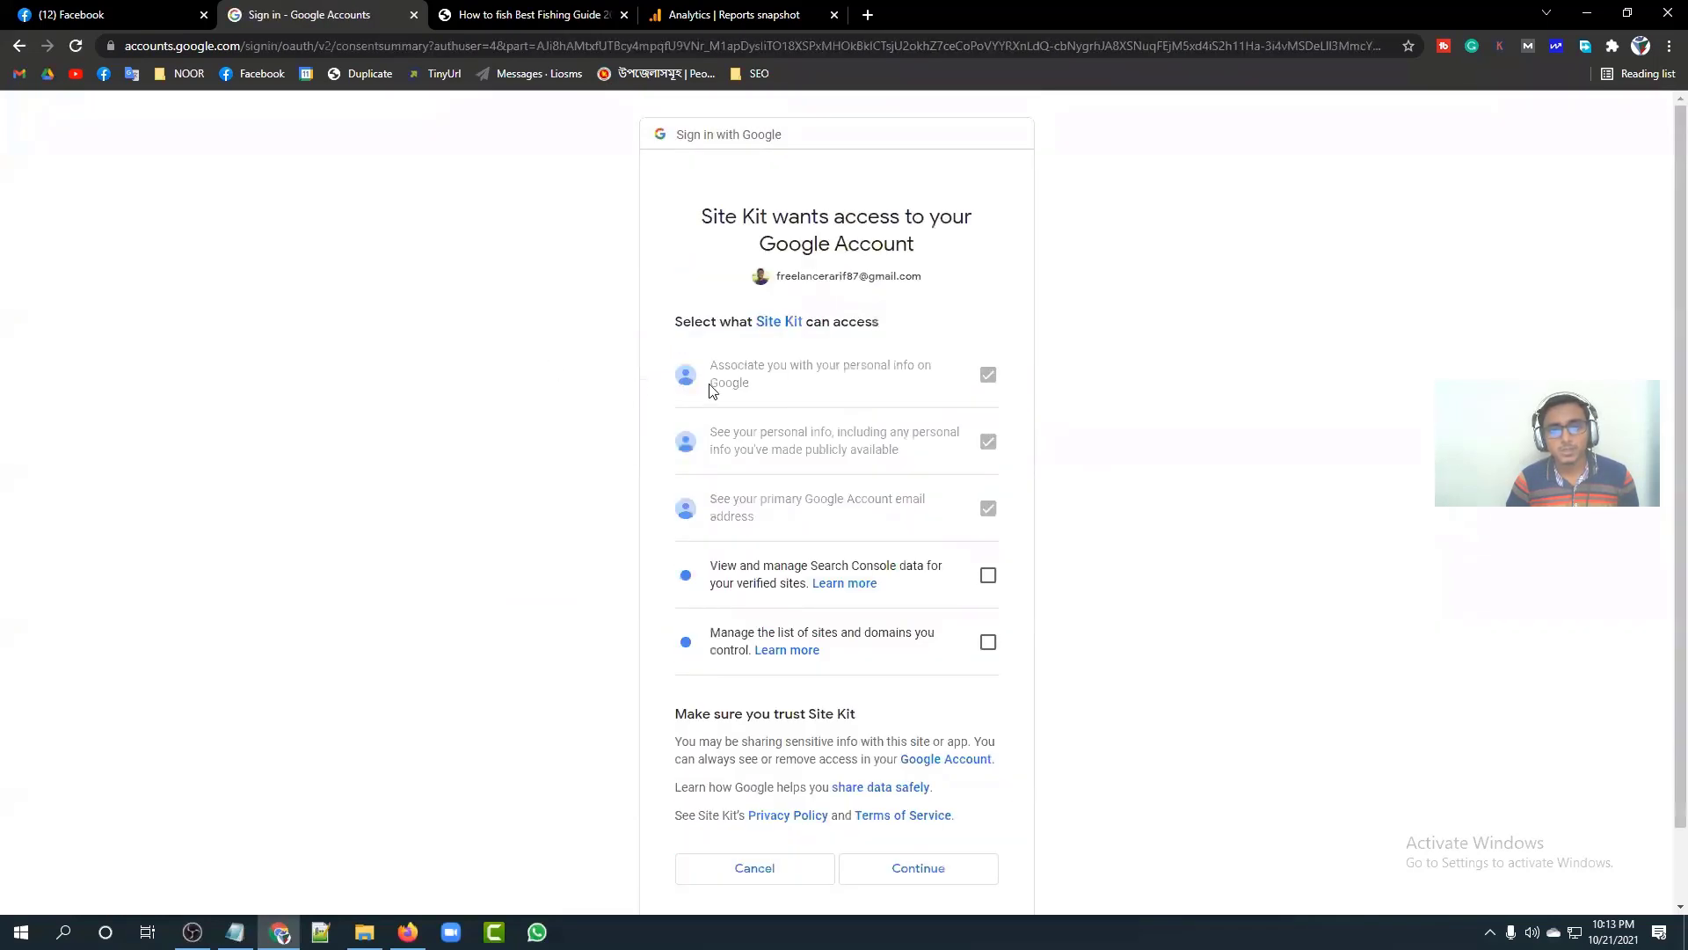
scroll(709, 392, "down", 1)
left_click(921, 795)
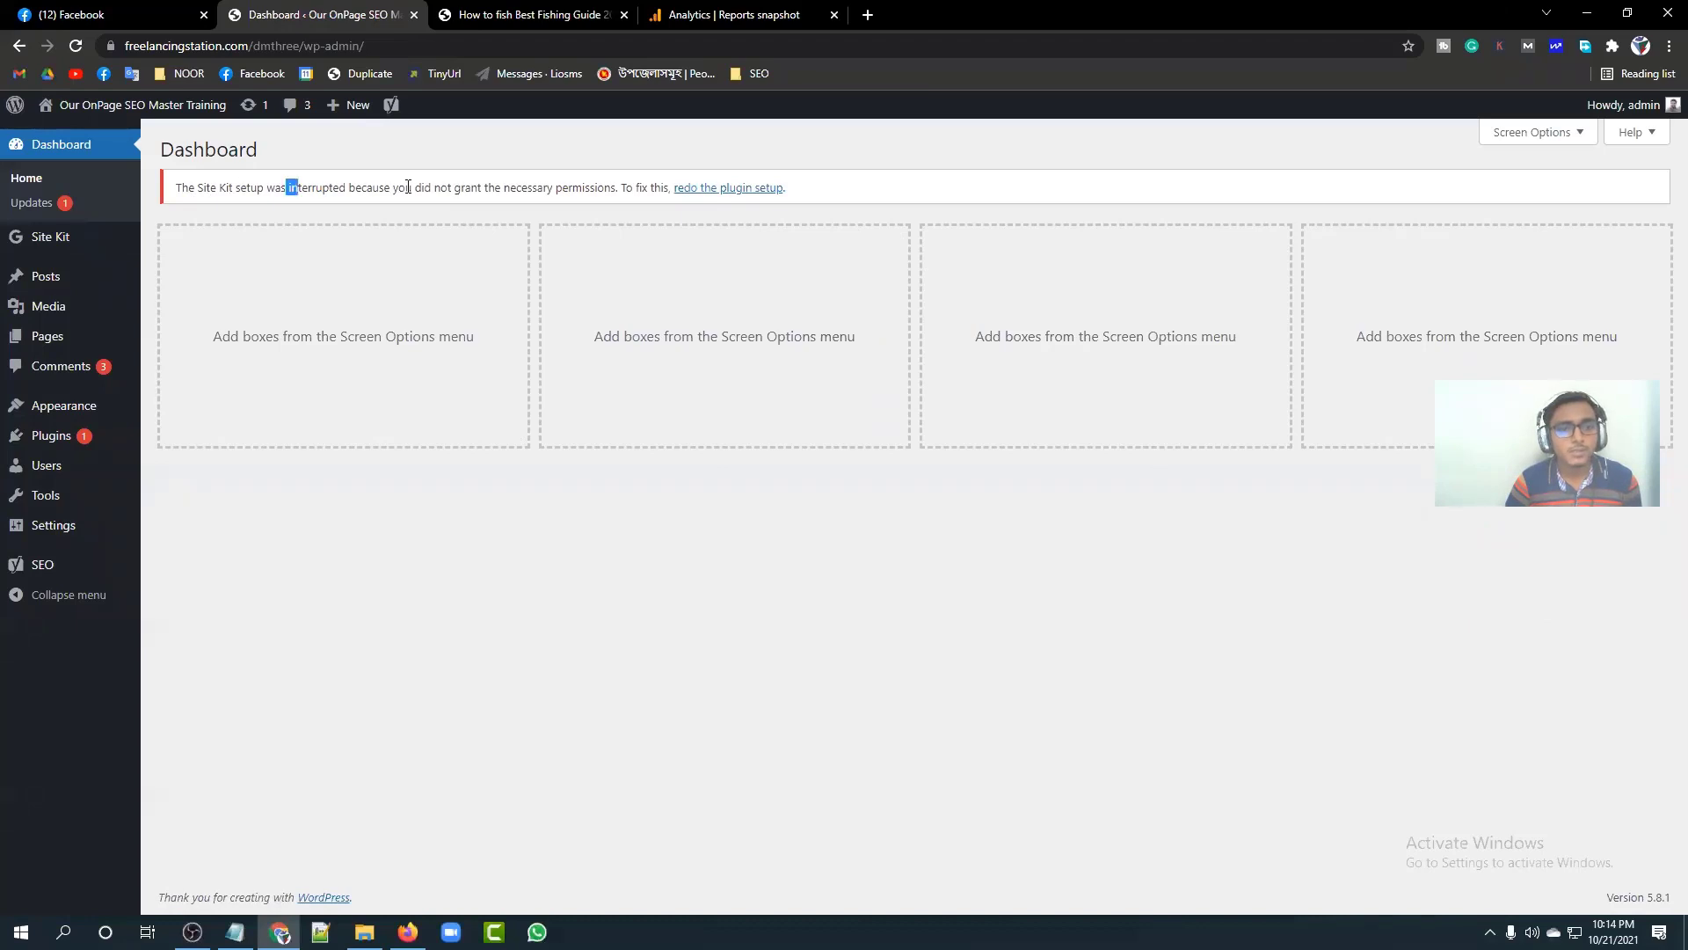
Step: Redo the Site Kit setup with the same Google account, again leaving the two optional permissions unchecked
left_click_drag(408, 188, 422, 187)
left_click(475, 187)
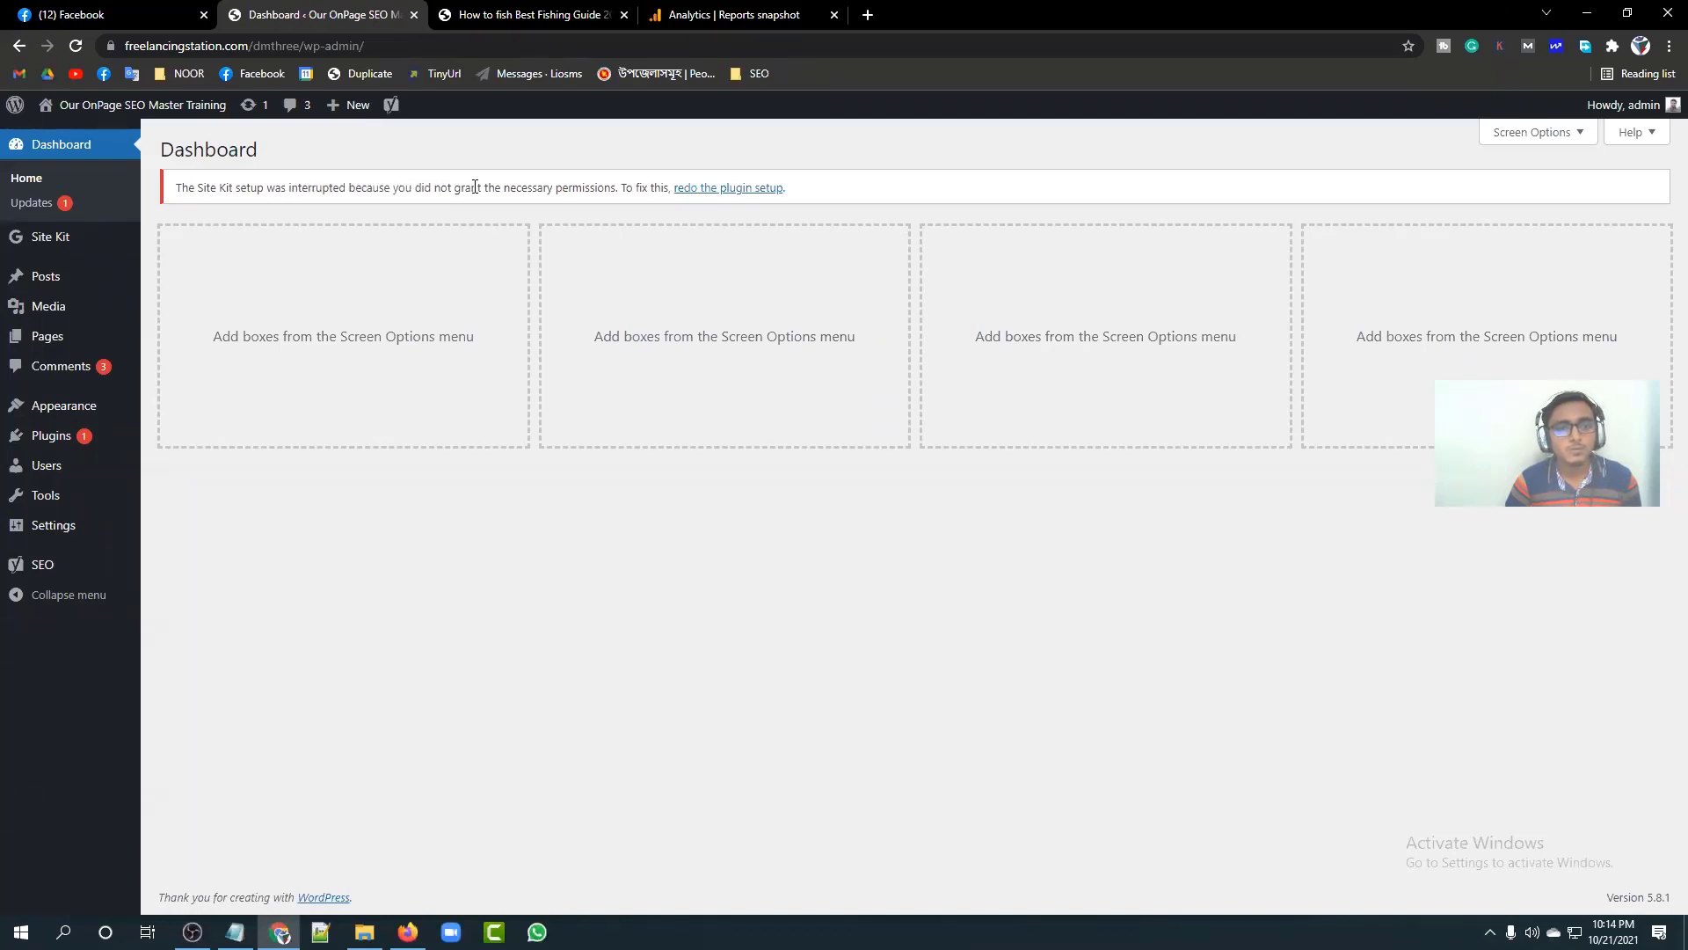
left_click(729, 190)
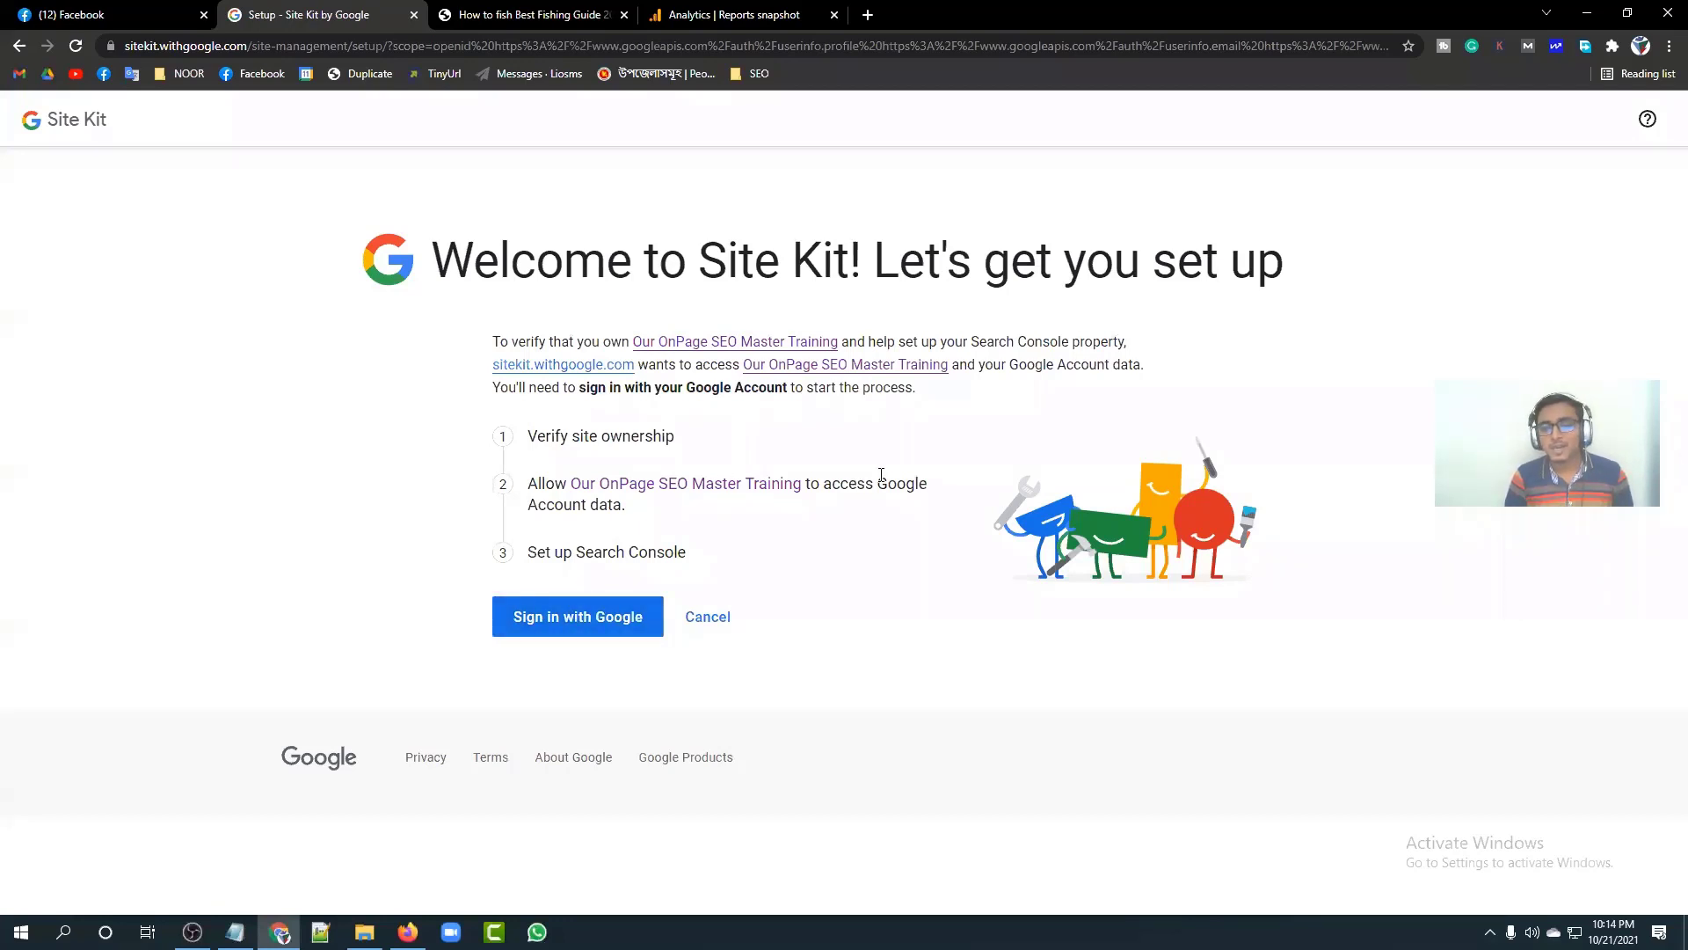
left_click_drag(924, 491, 870, 485)
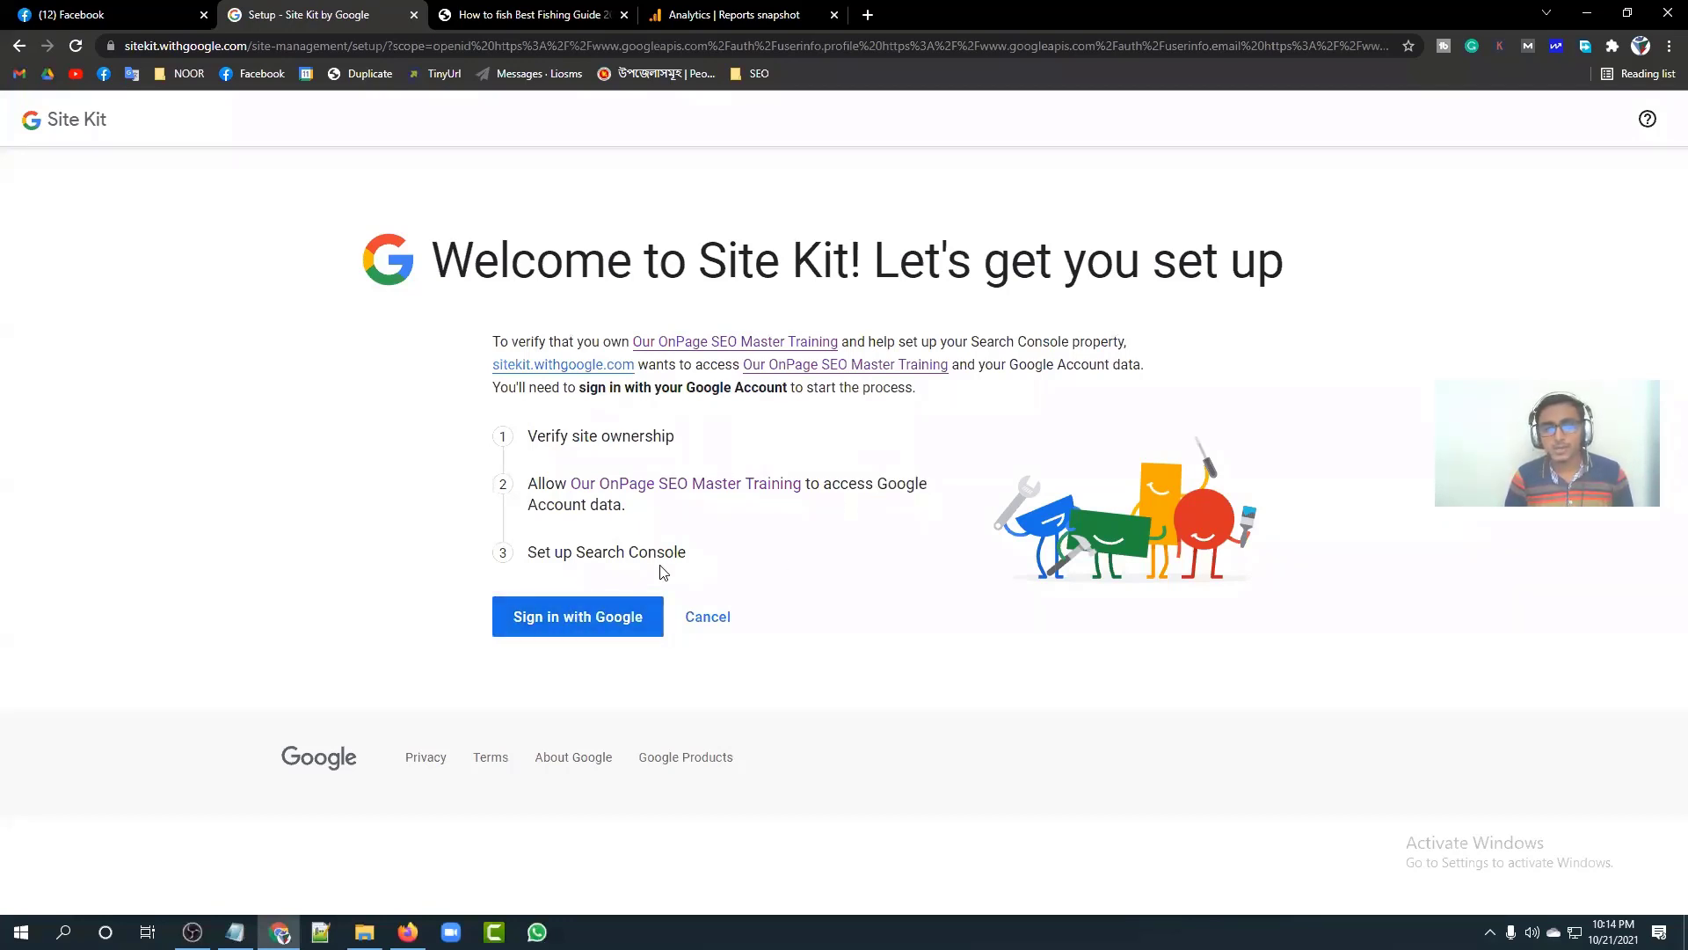
left_click(582, 614)
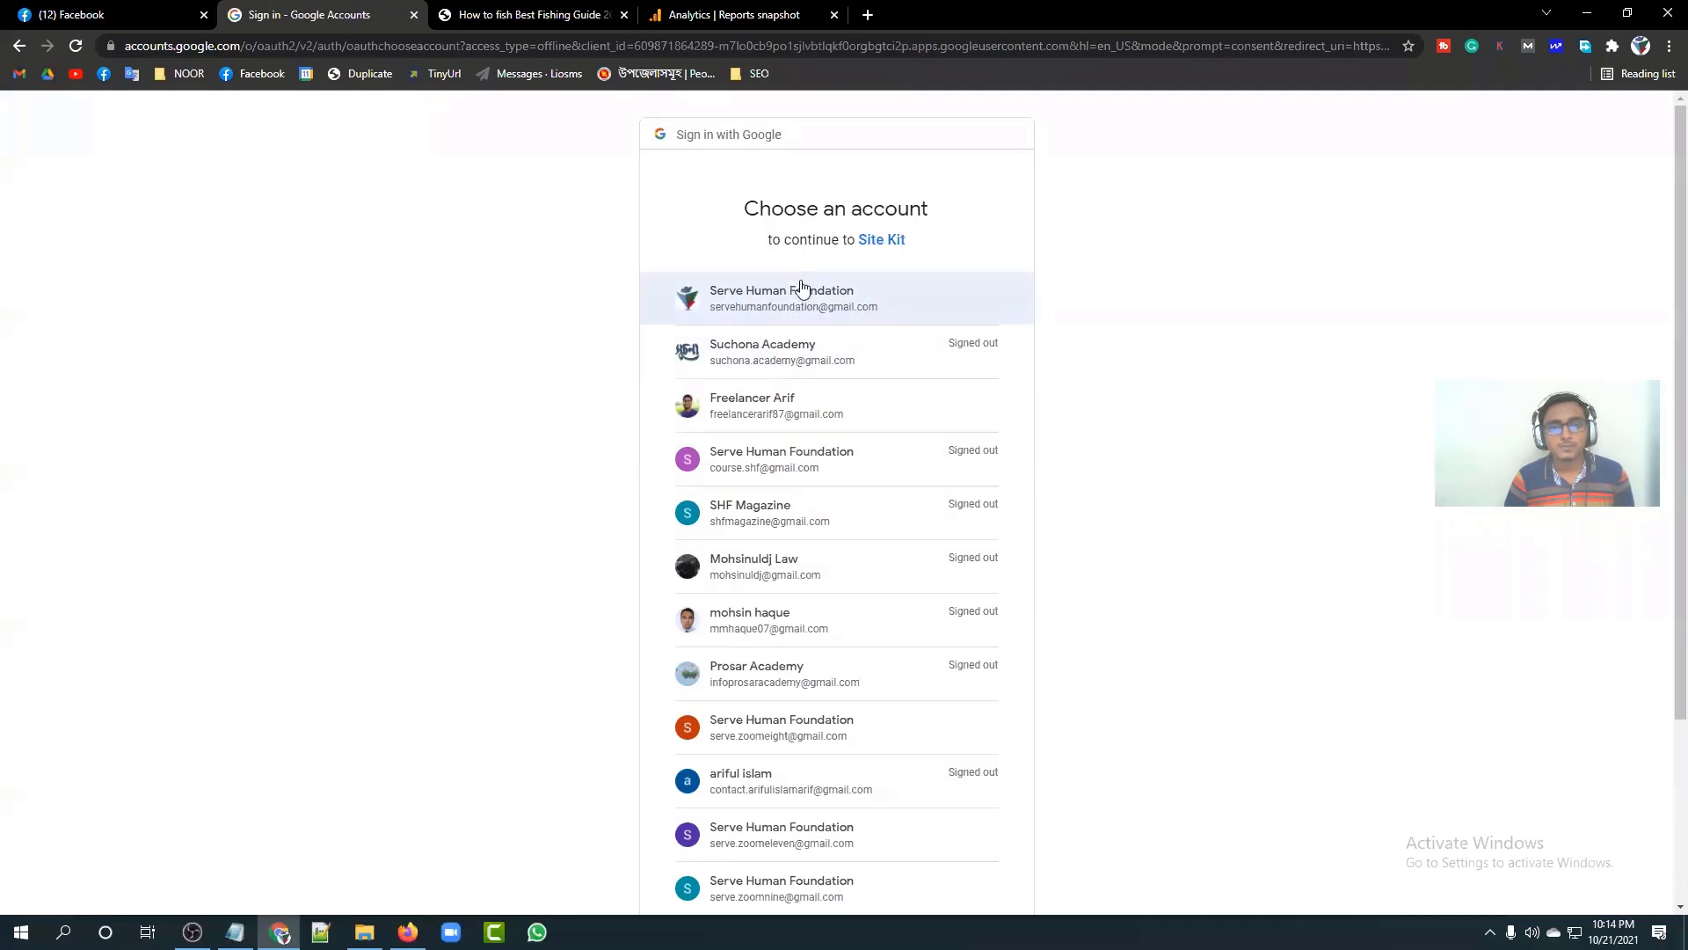
left_click(820, 403)
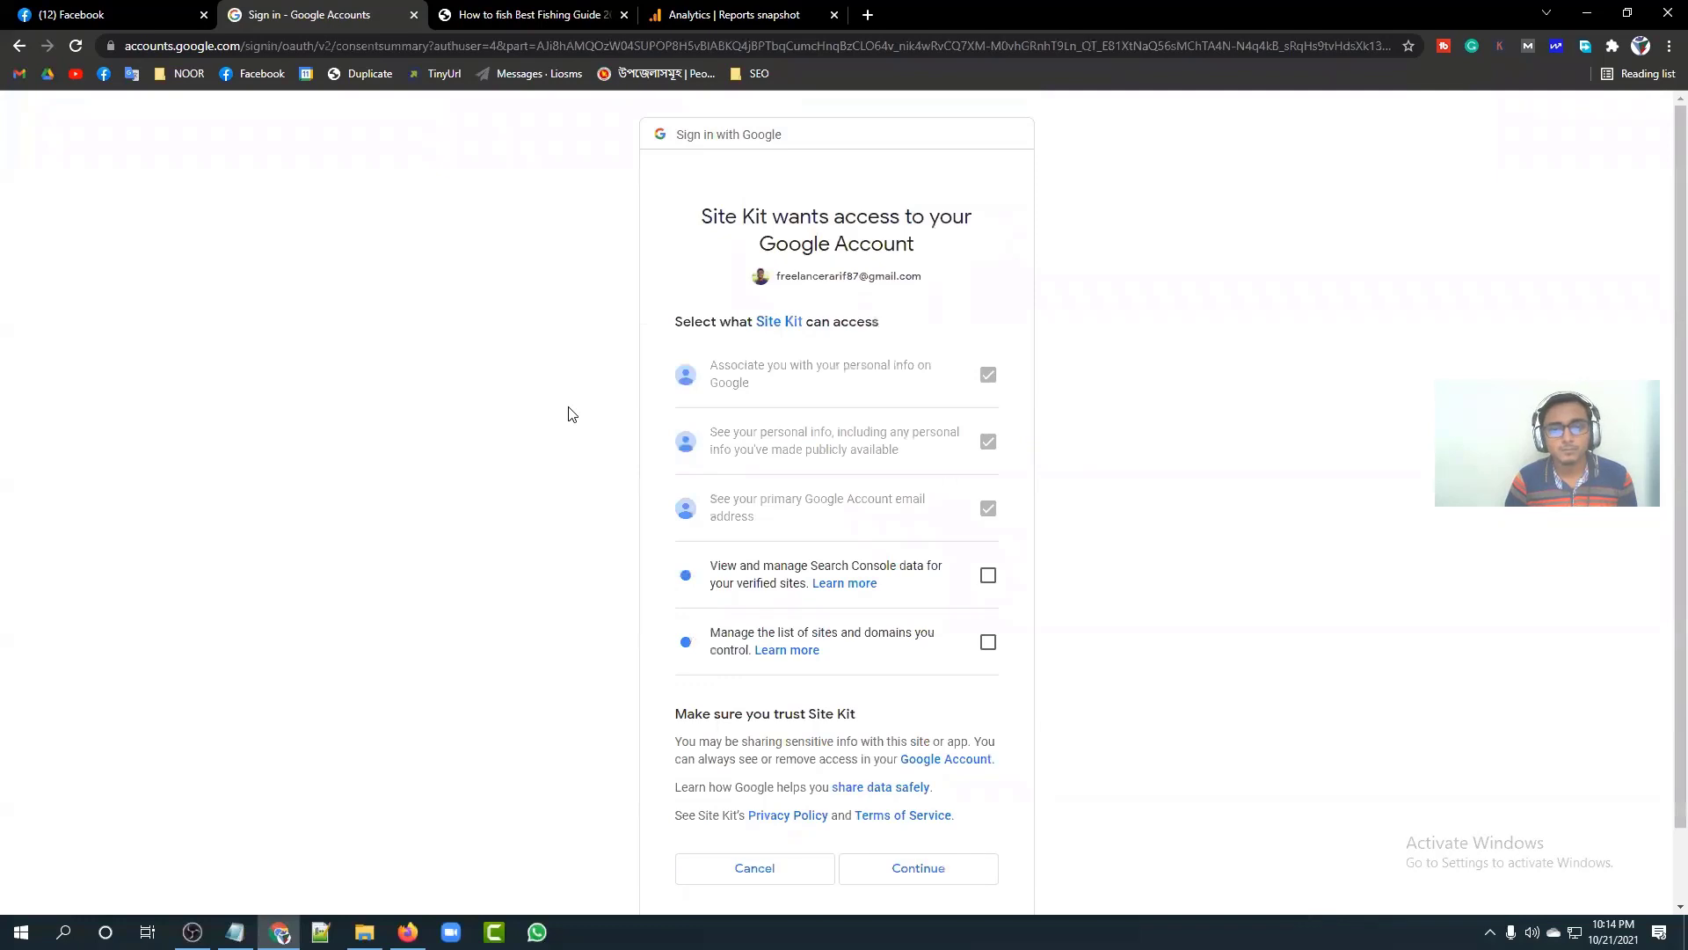
left_click(919, 867)
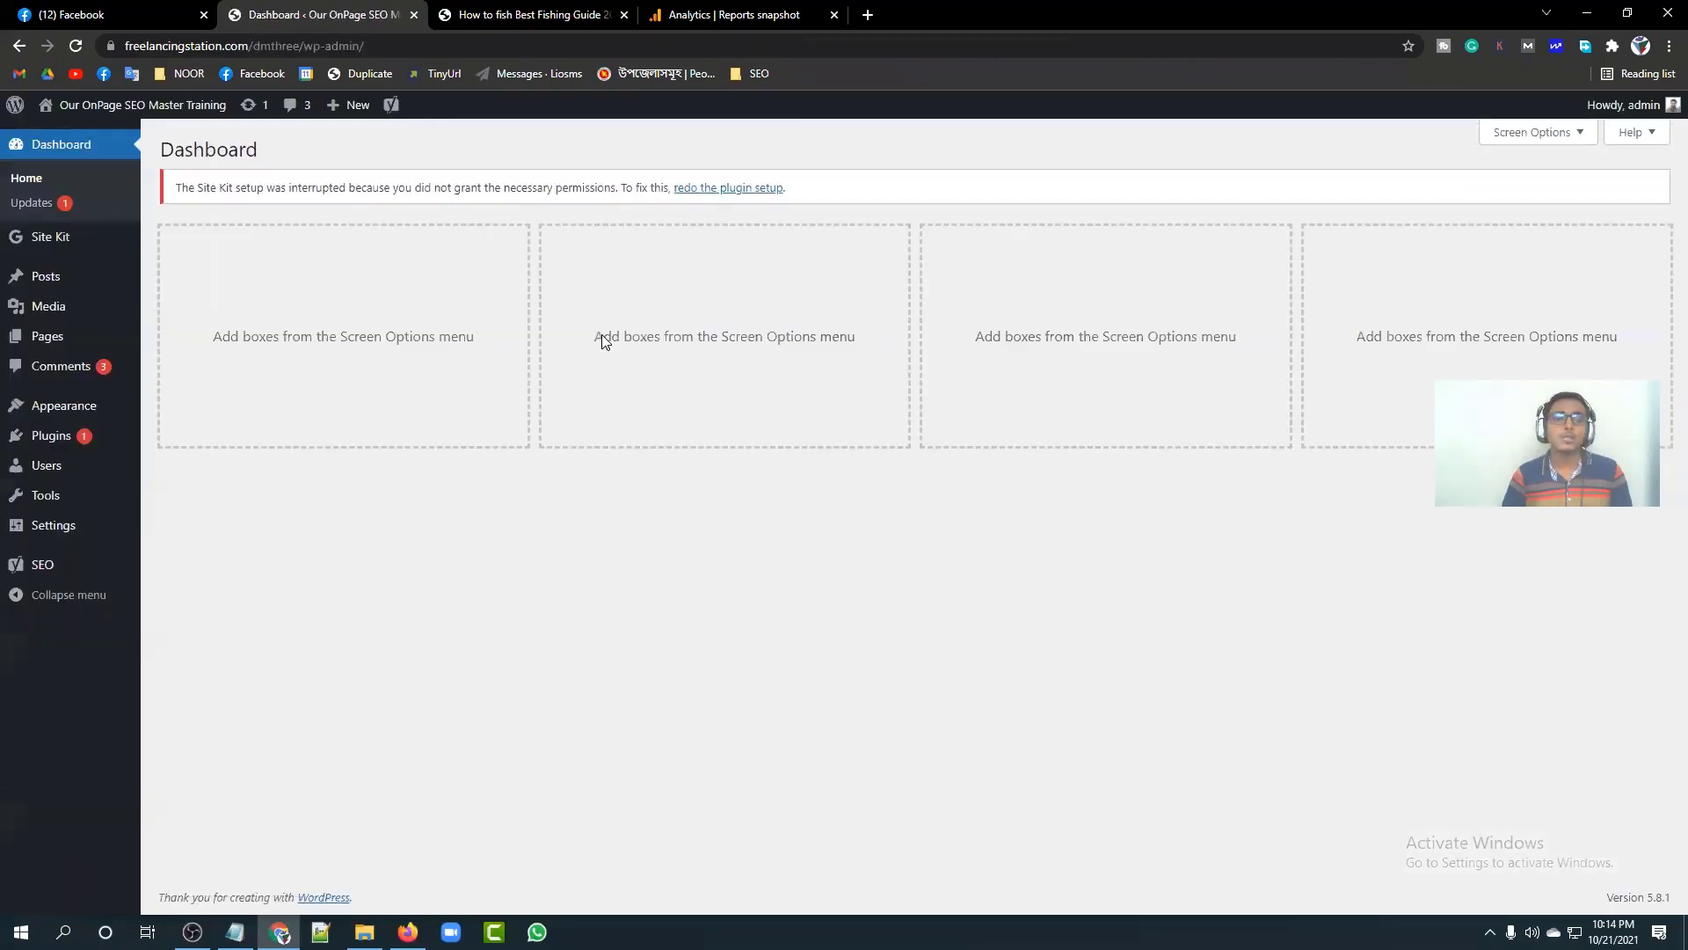
Step: Deactivate the Site Kit by Google plugin and delete it with its data
mouse_move(81, 452)
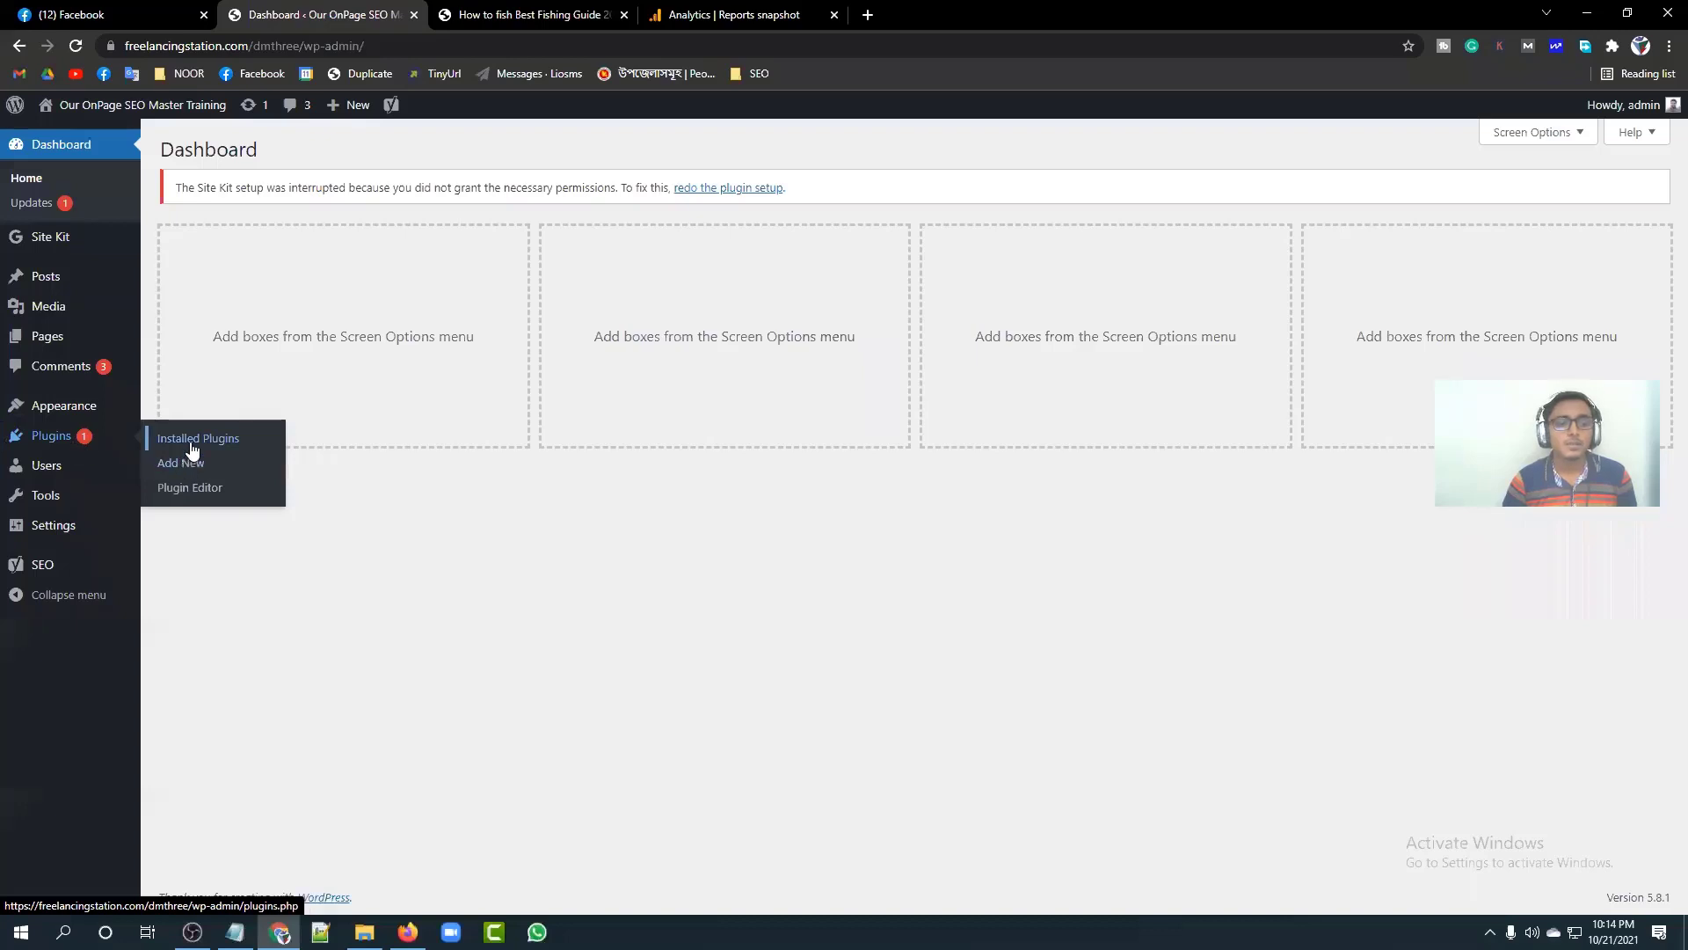
left_click(192, 446)
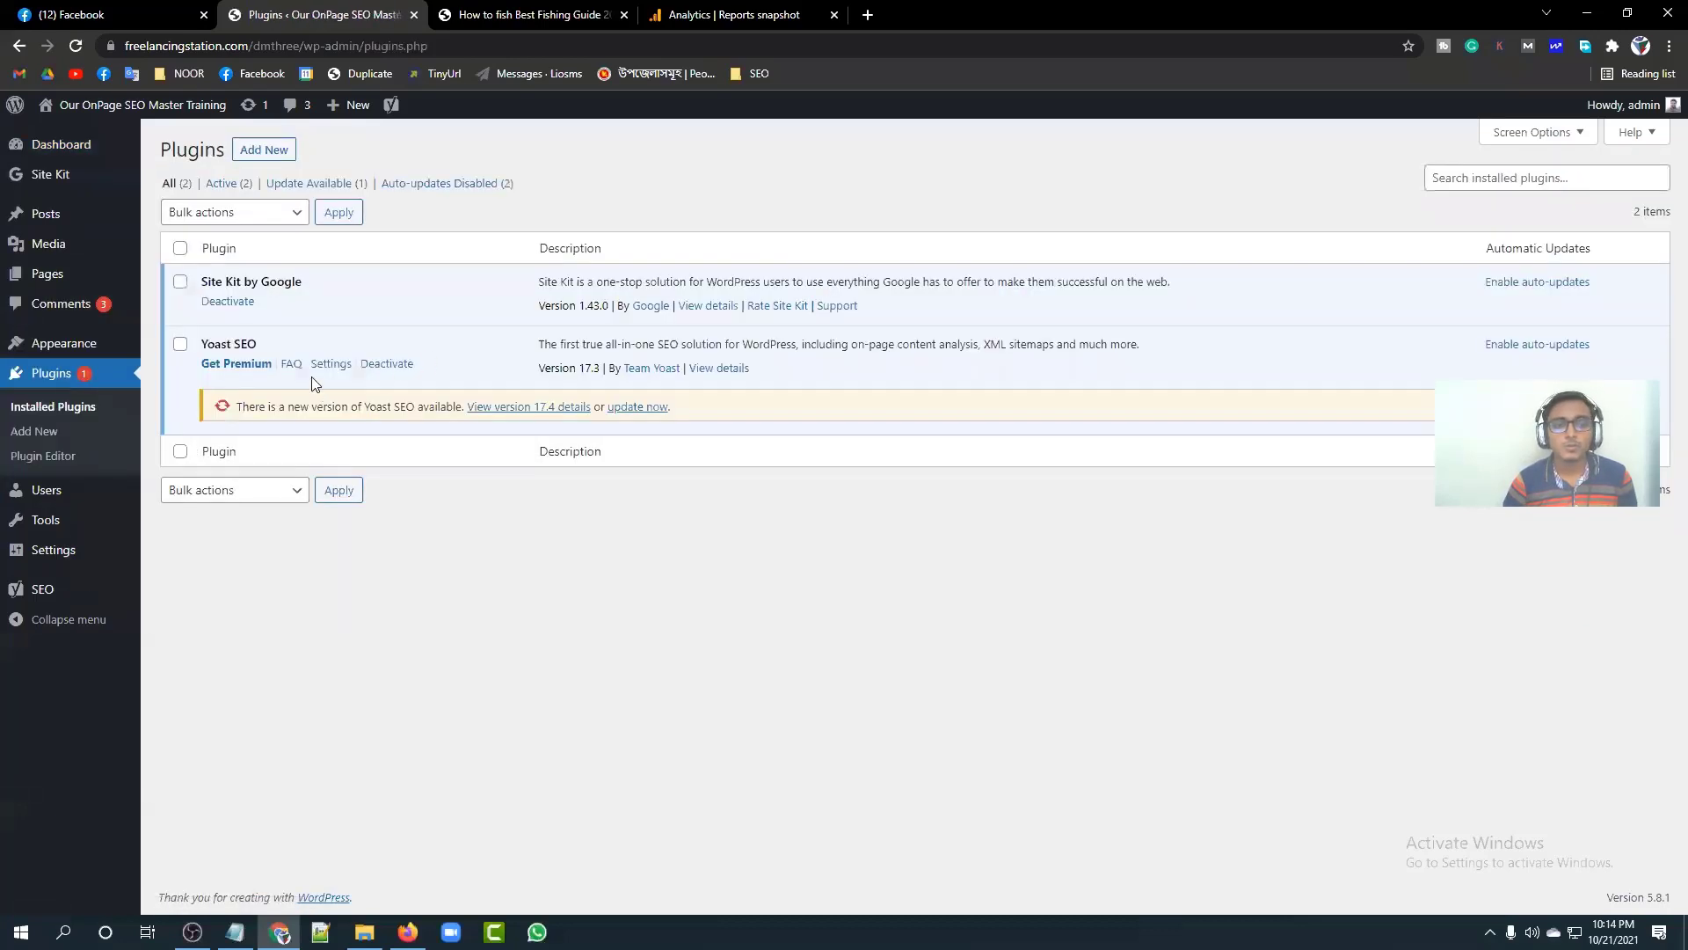
left_click(227, 302)
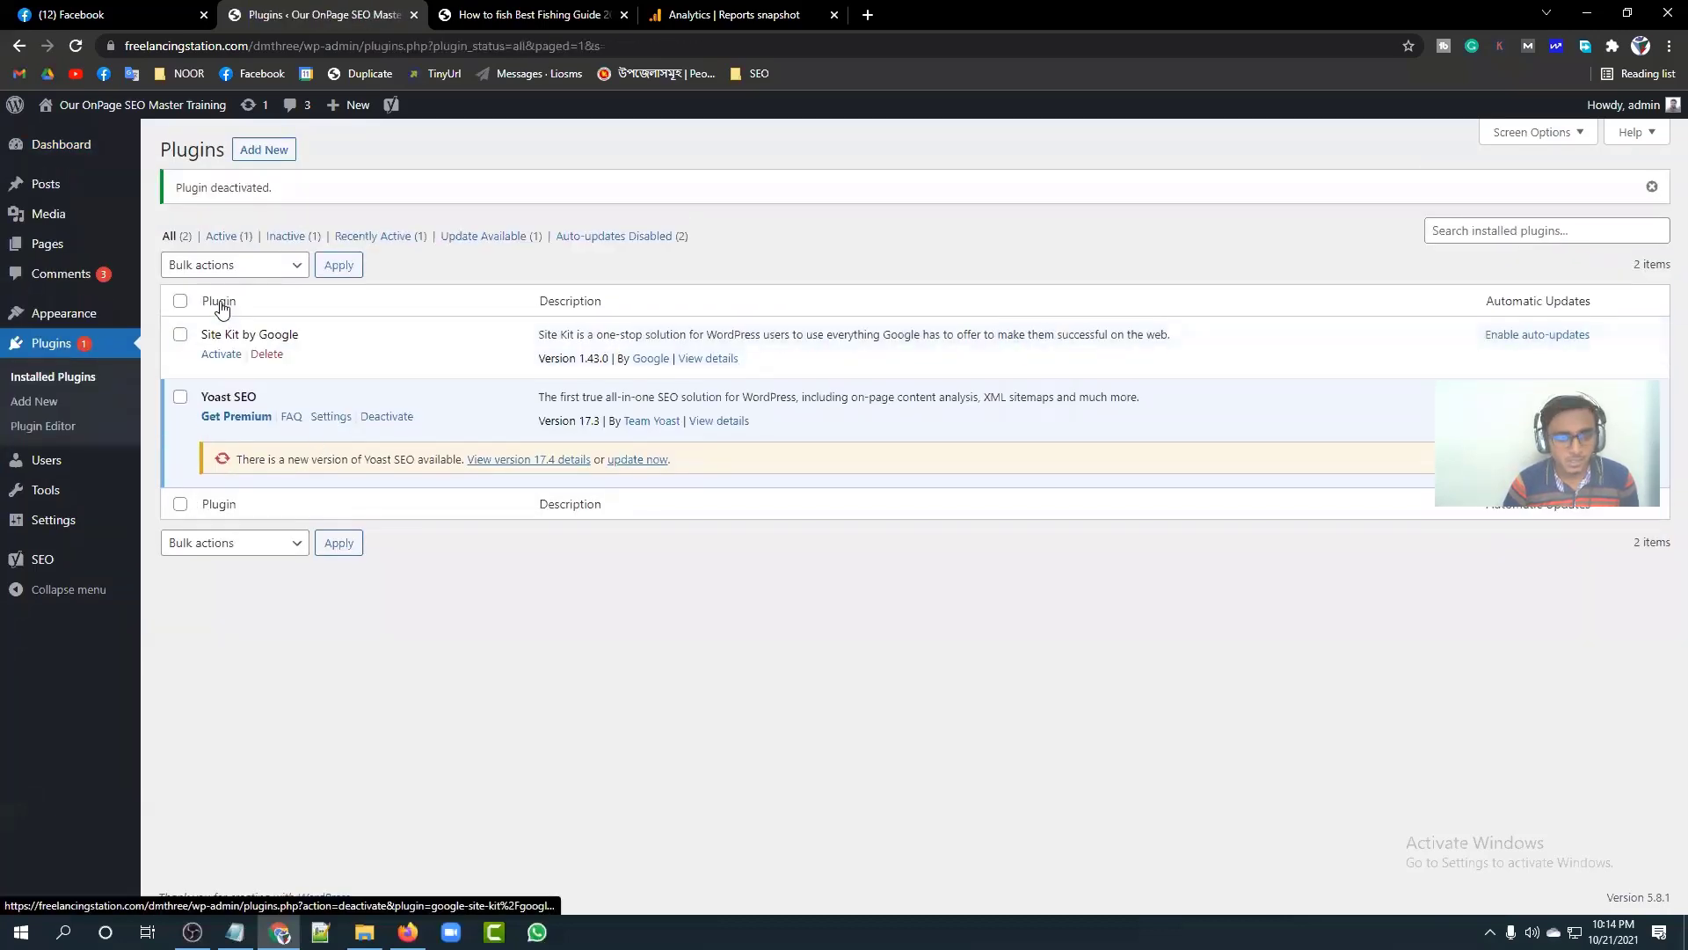
left_click(266, 354)
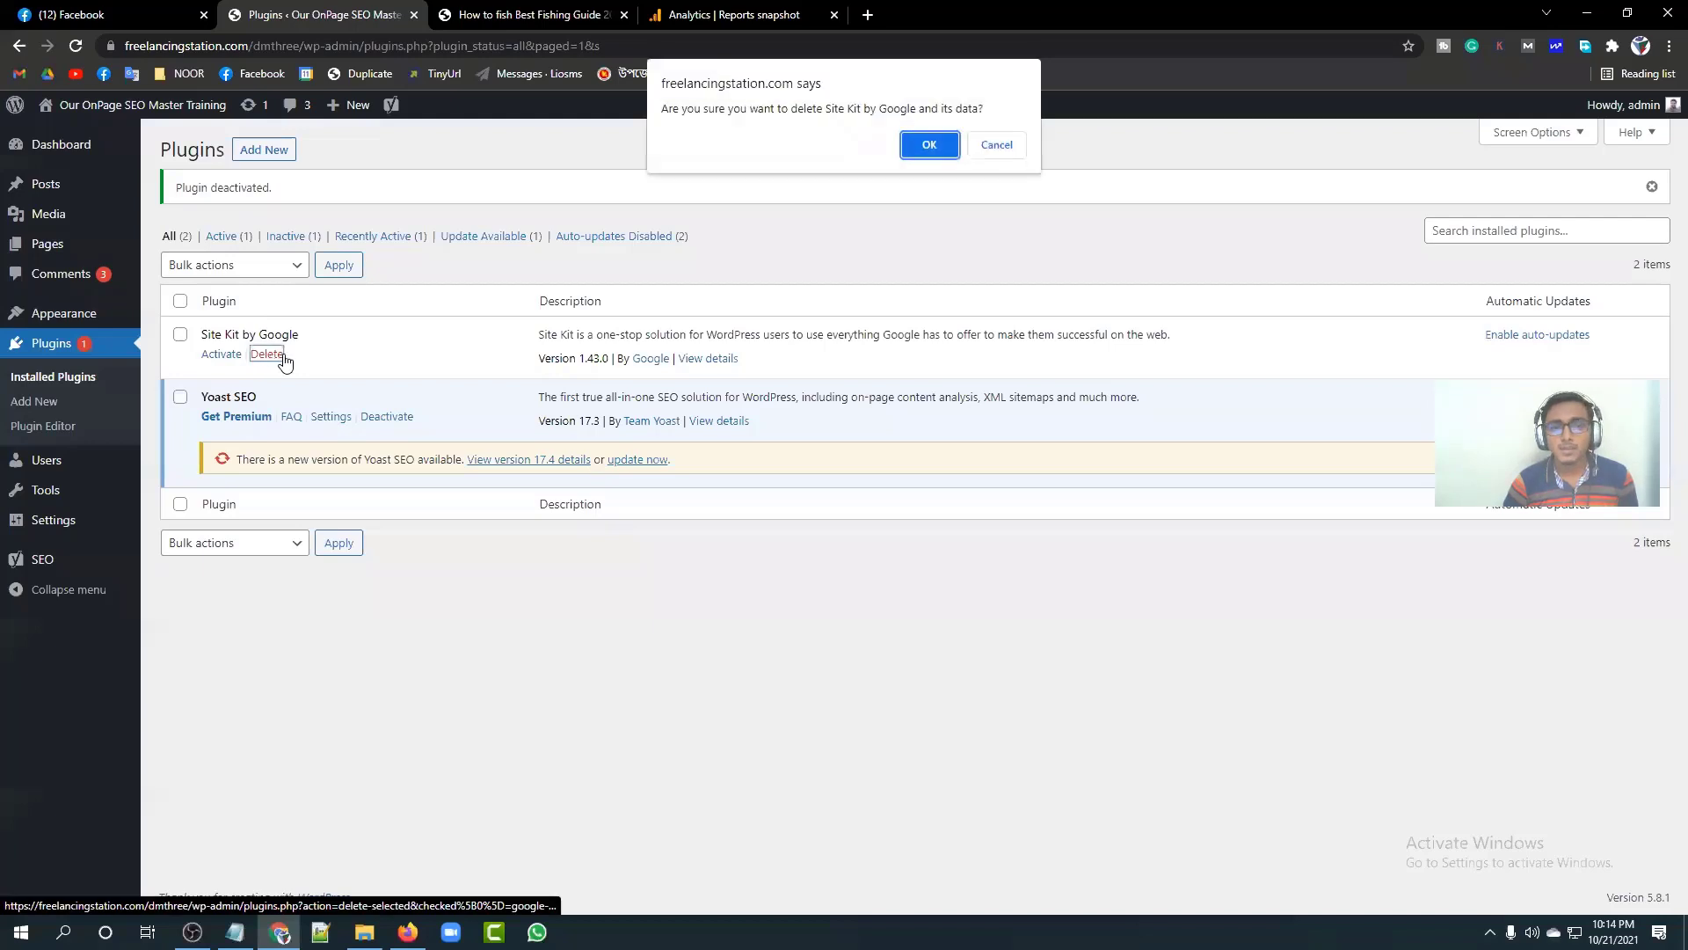
left_click(931, 140)
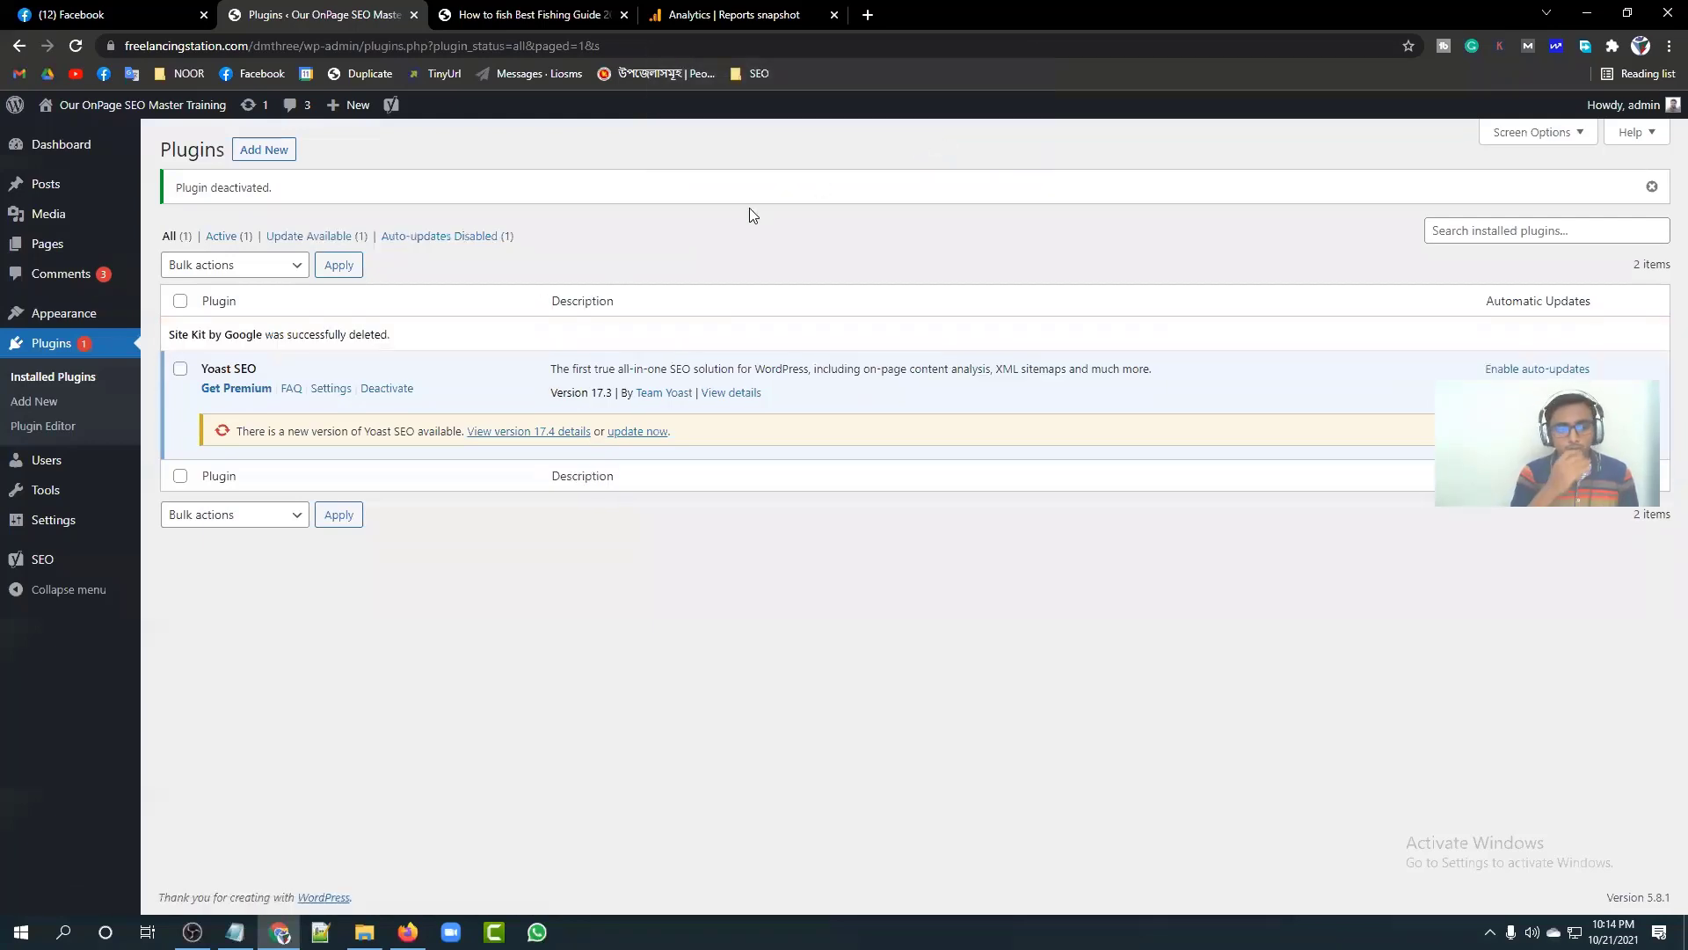
Step: Approve the pending "hi vaiyA" comment on the How to fish Best Fishing Guide 2021 post
left_click(40, 146)
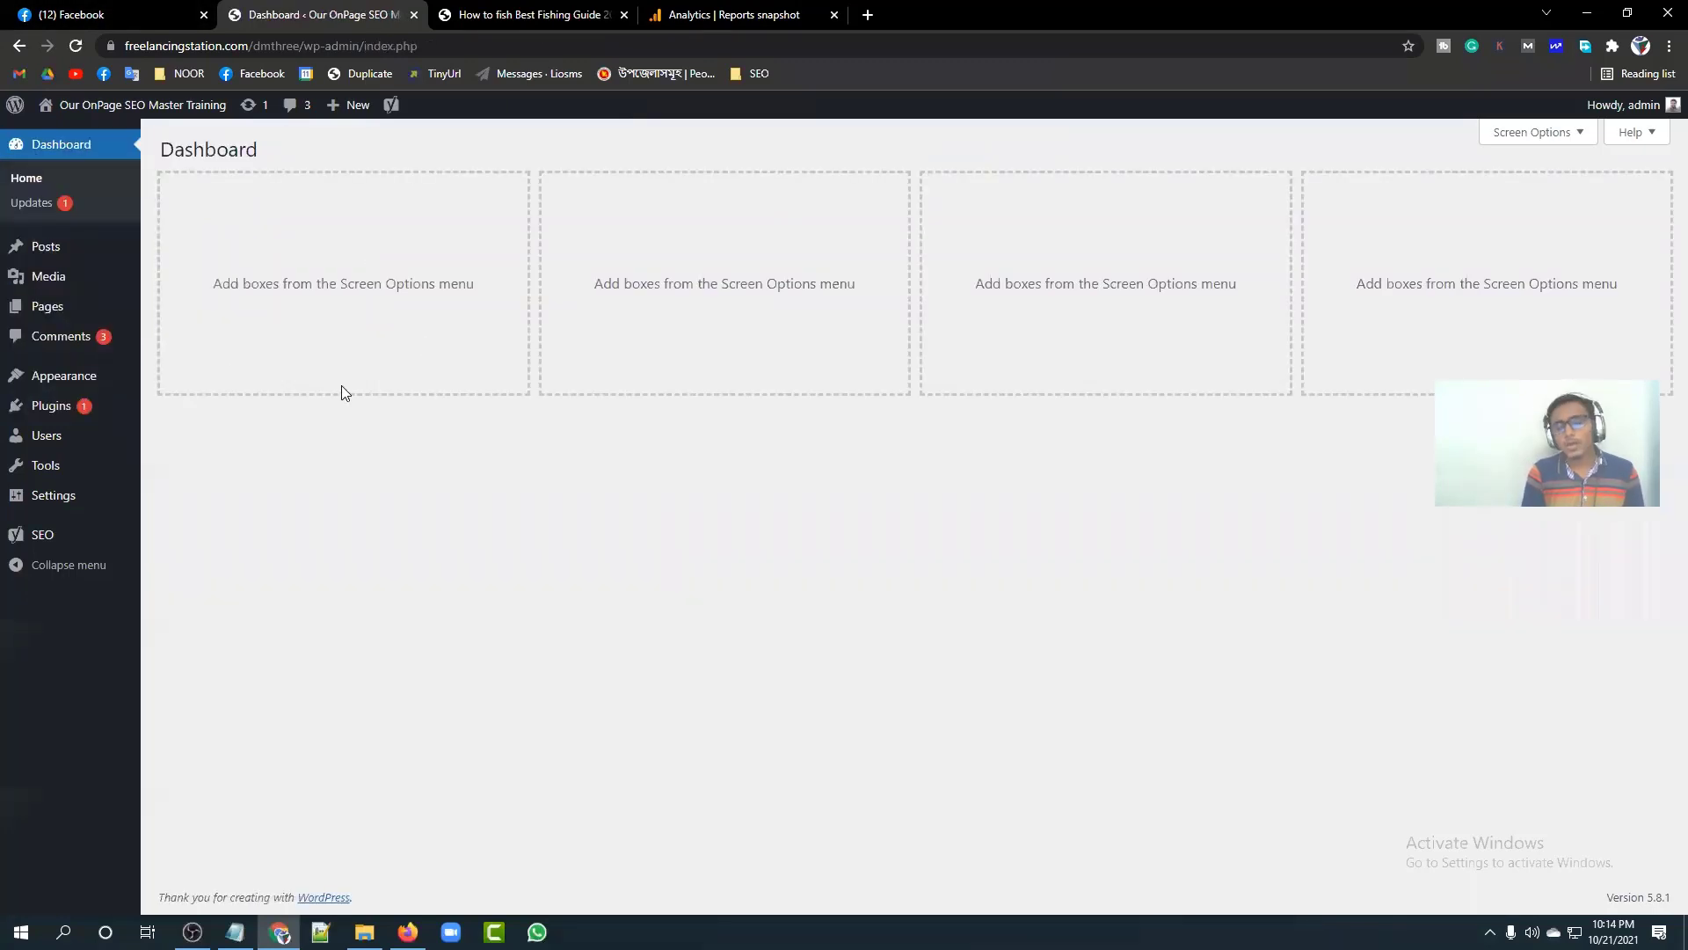
left_click(58, 336)
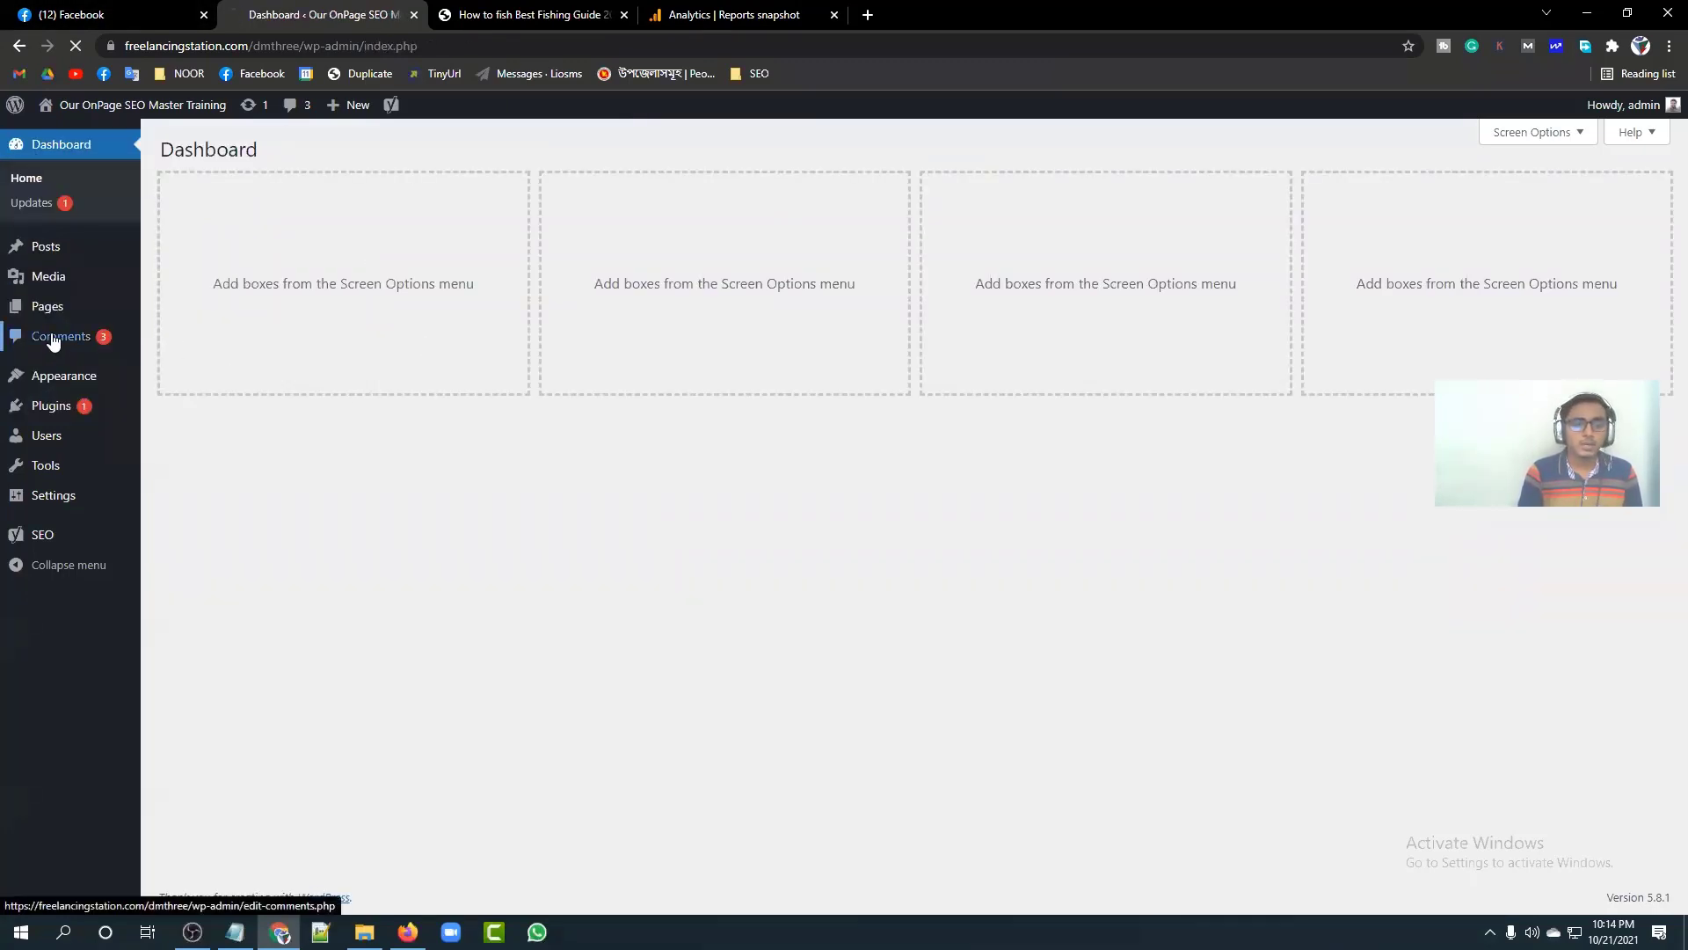
mouse_move(377, 332)
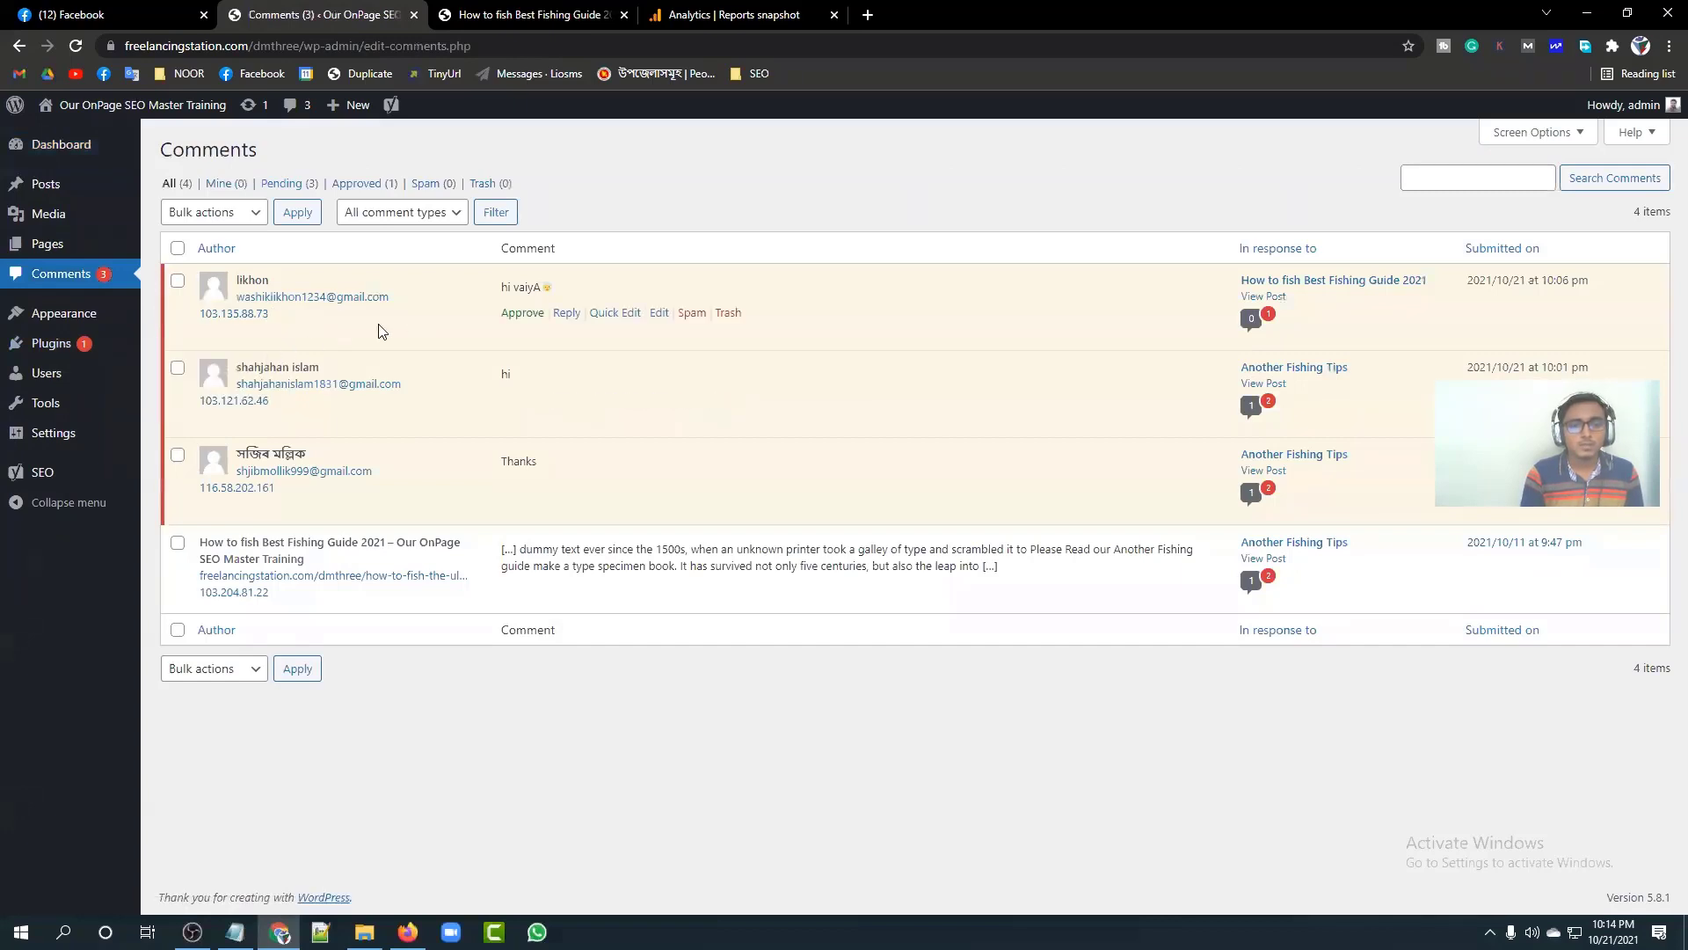
left_click(520, 313)
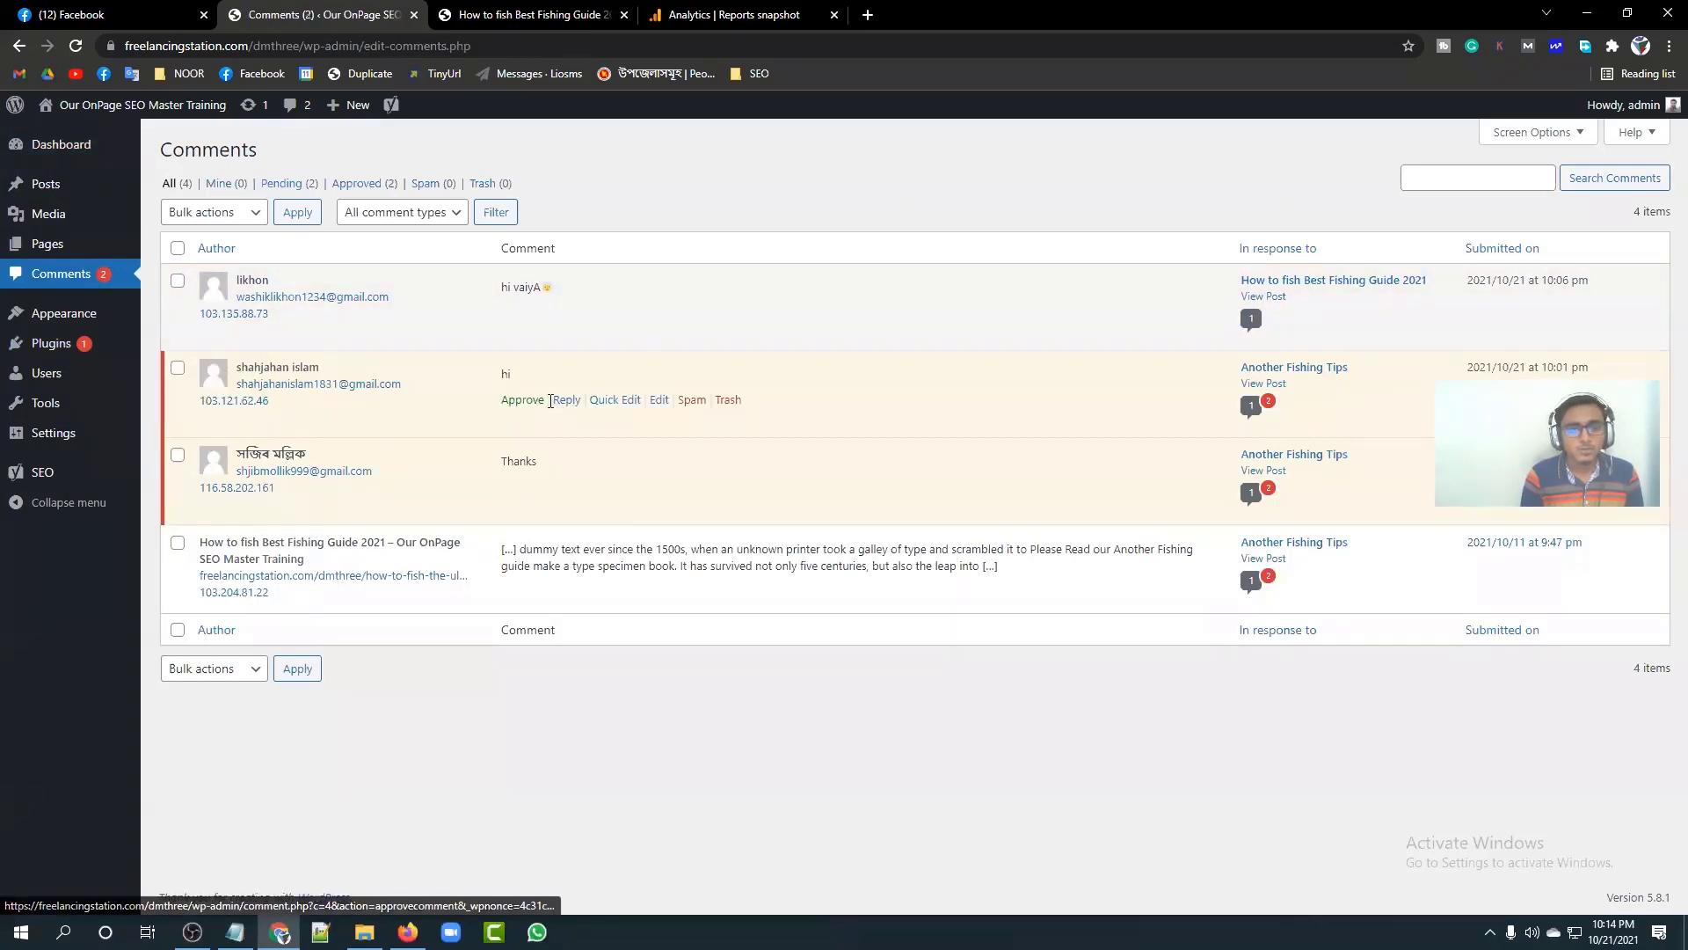
Step: Edit the pending "hi" comment on Another Fishing Tips to read "hi, This is a wonderful blog I ever seen." and save it
left_click(658, 400)
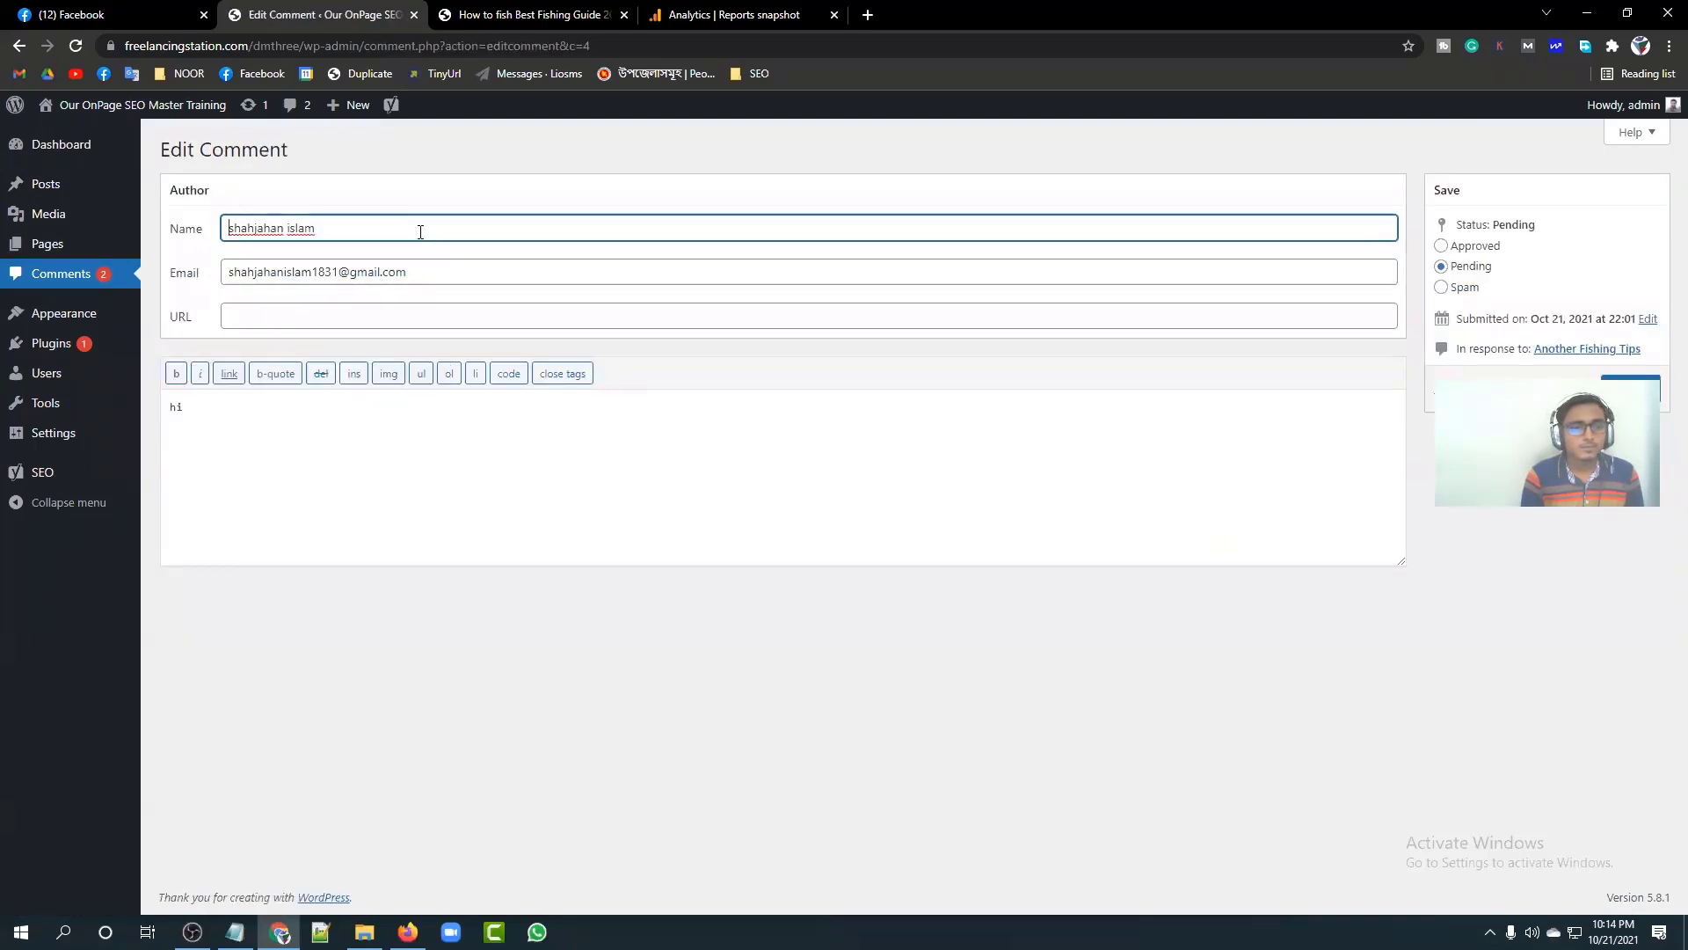
left_click_drag(311, 417, 161, 416)
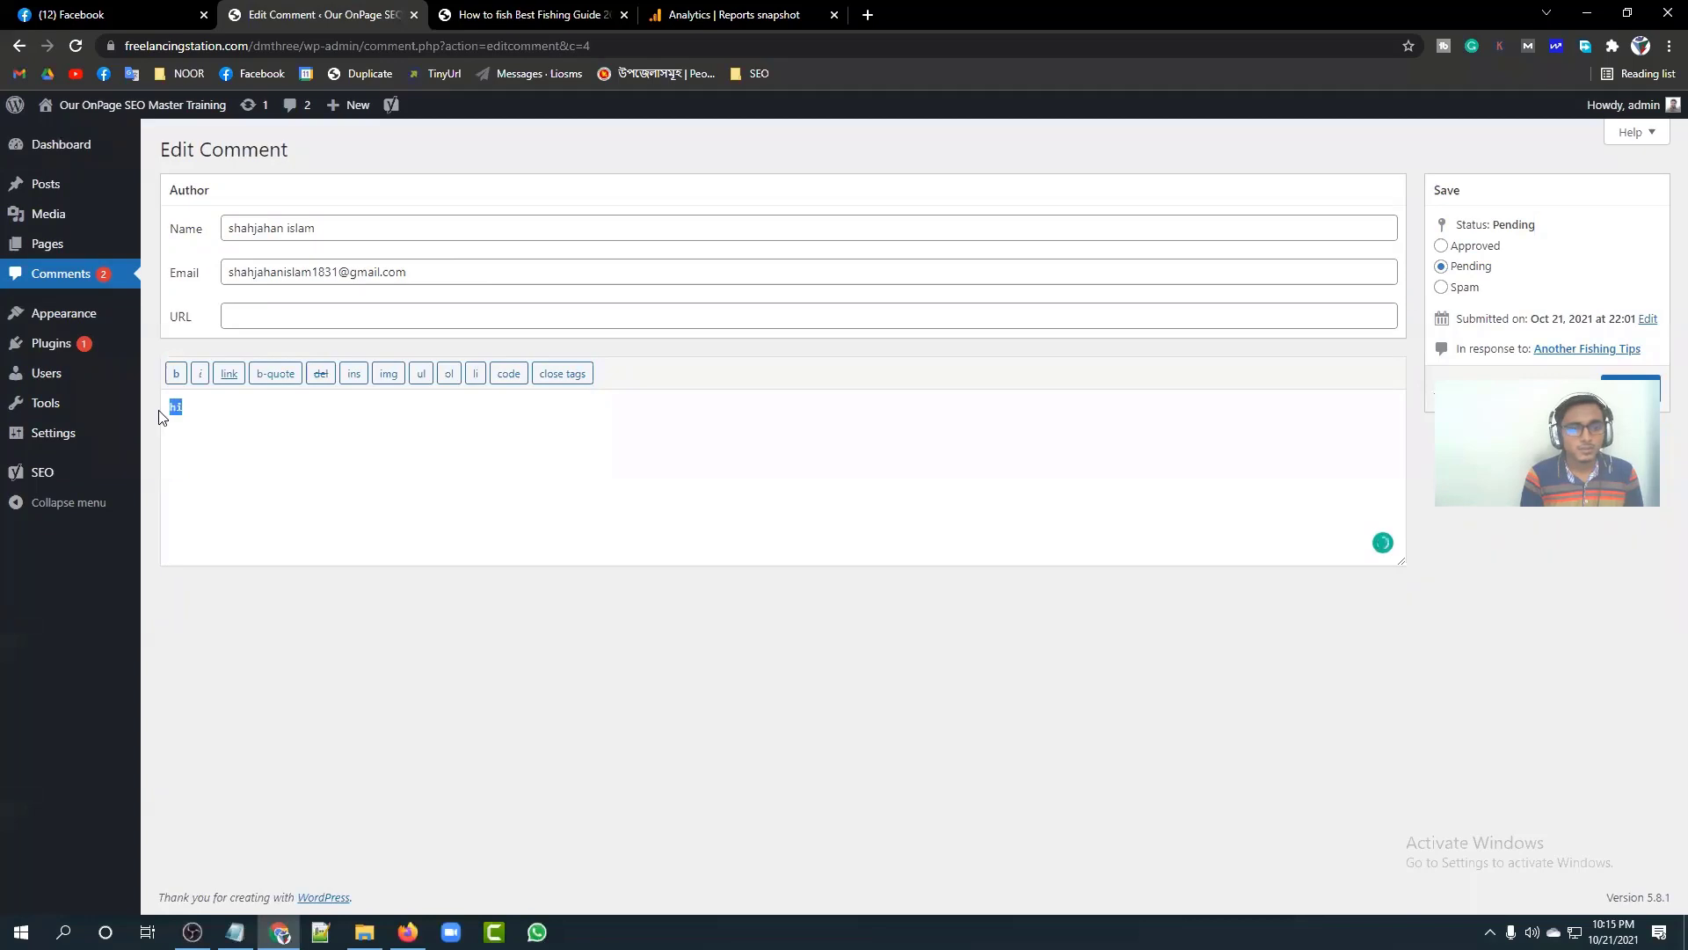
type("hi")
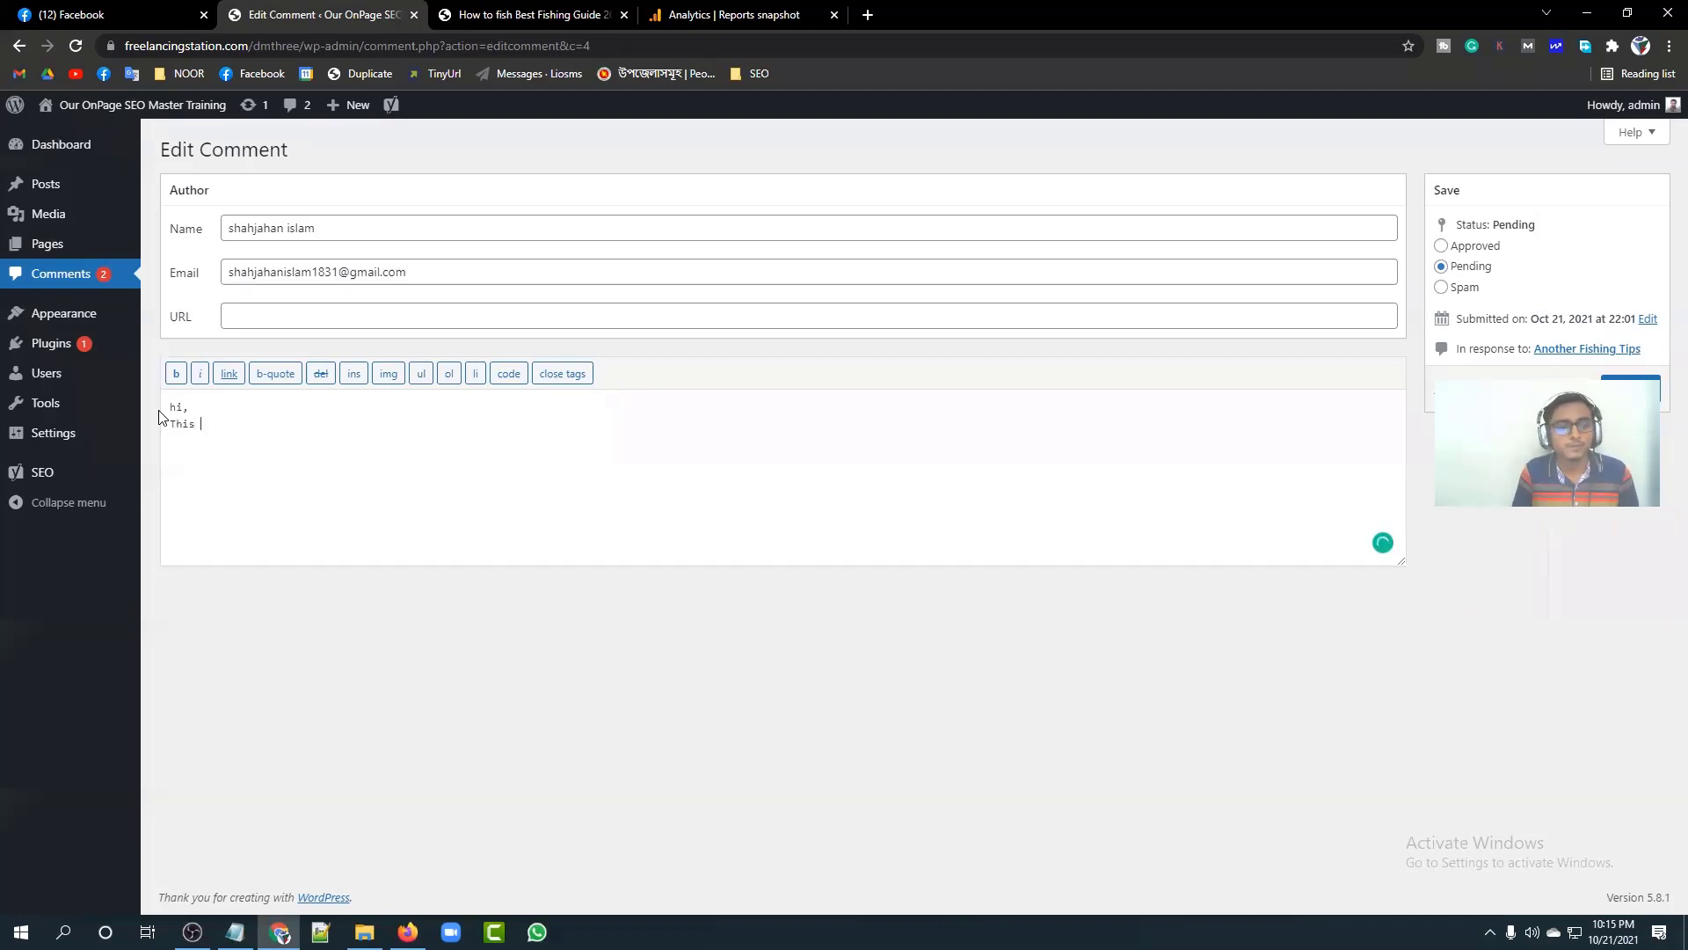
type("wor")
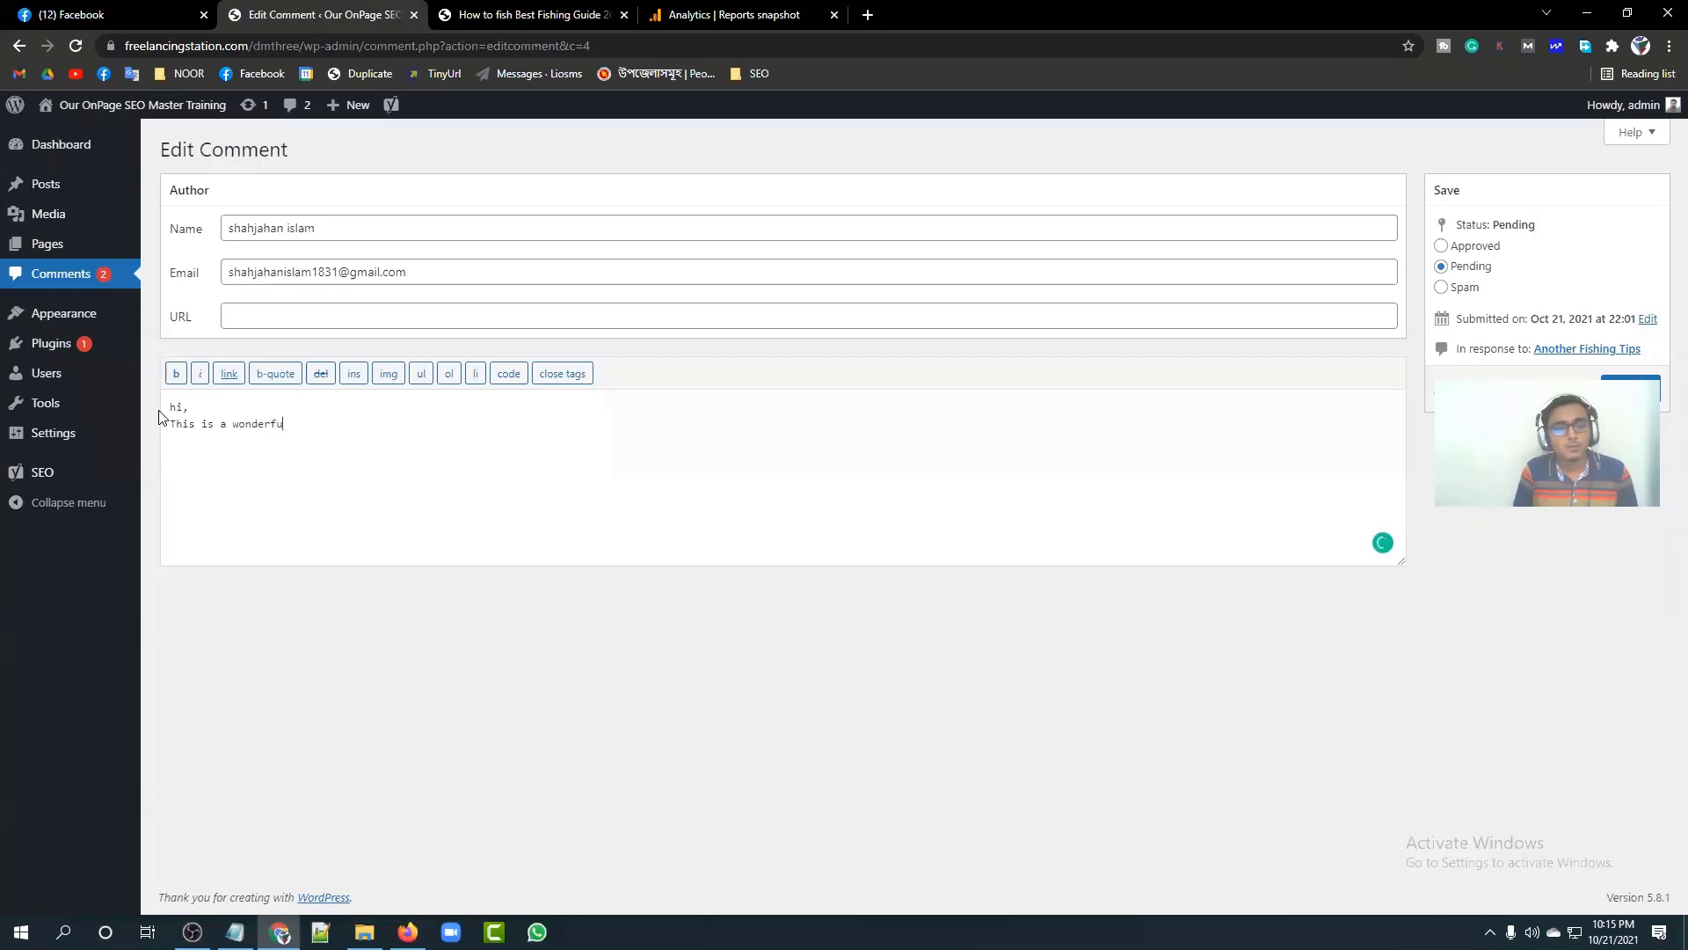
type("derful blog ")
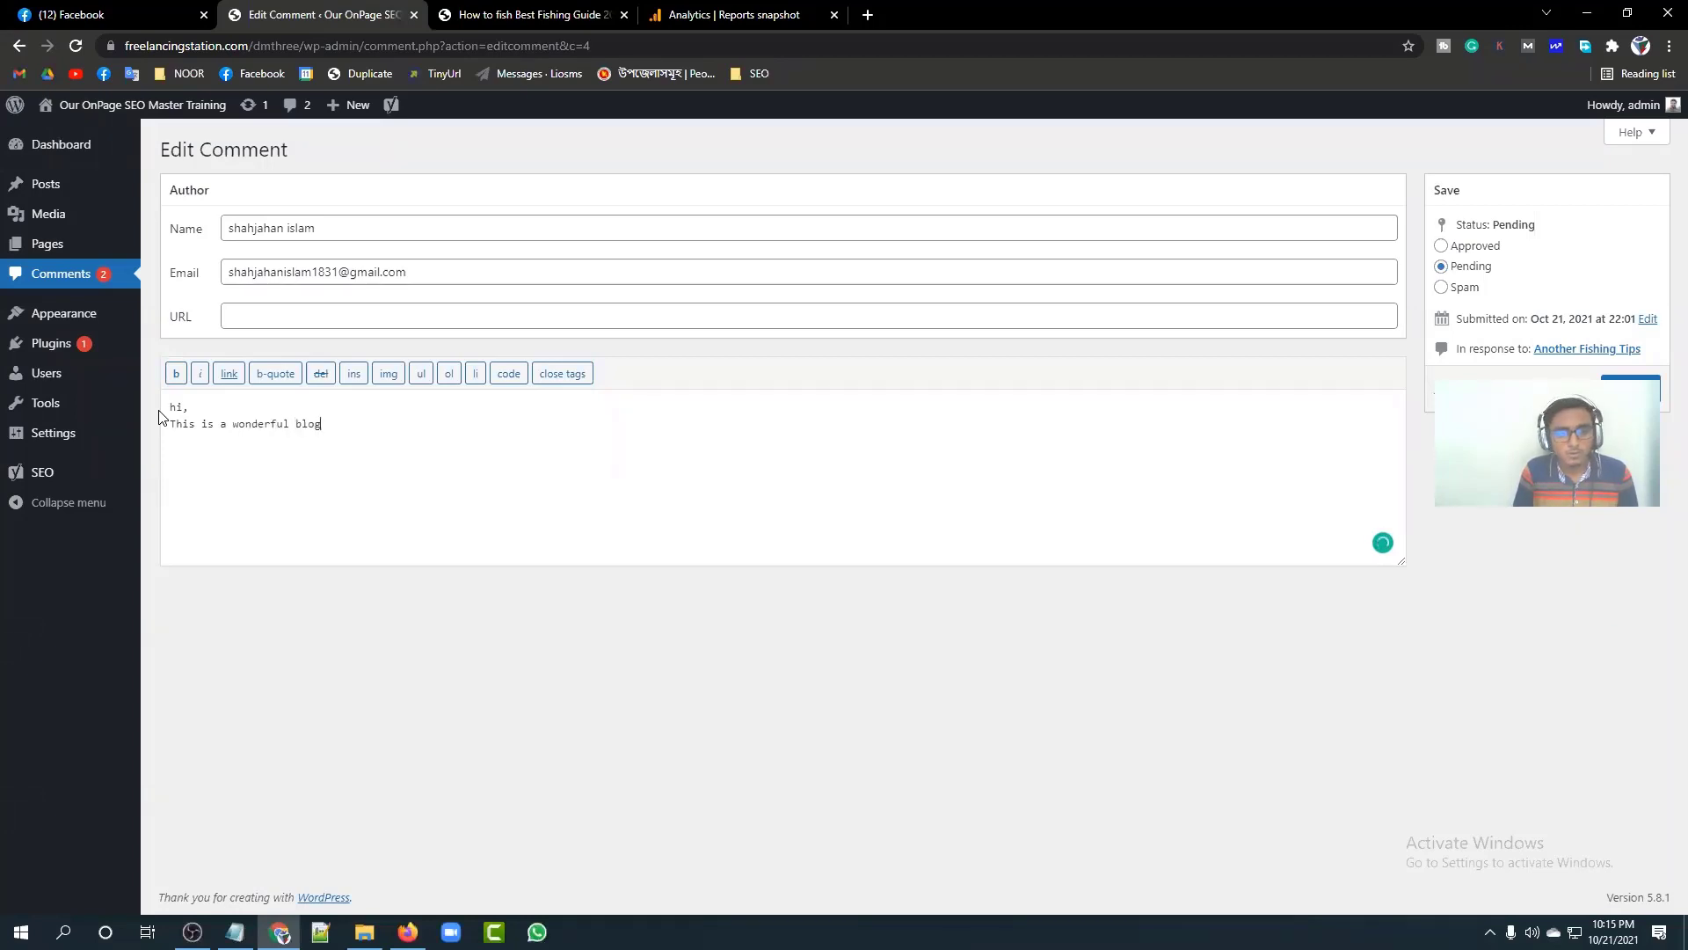
type("I ever")
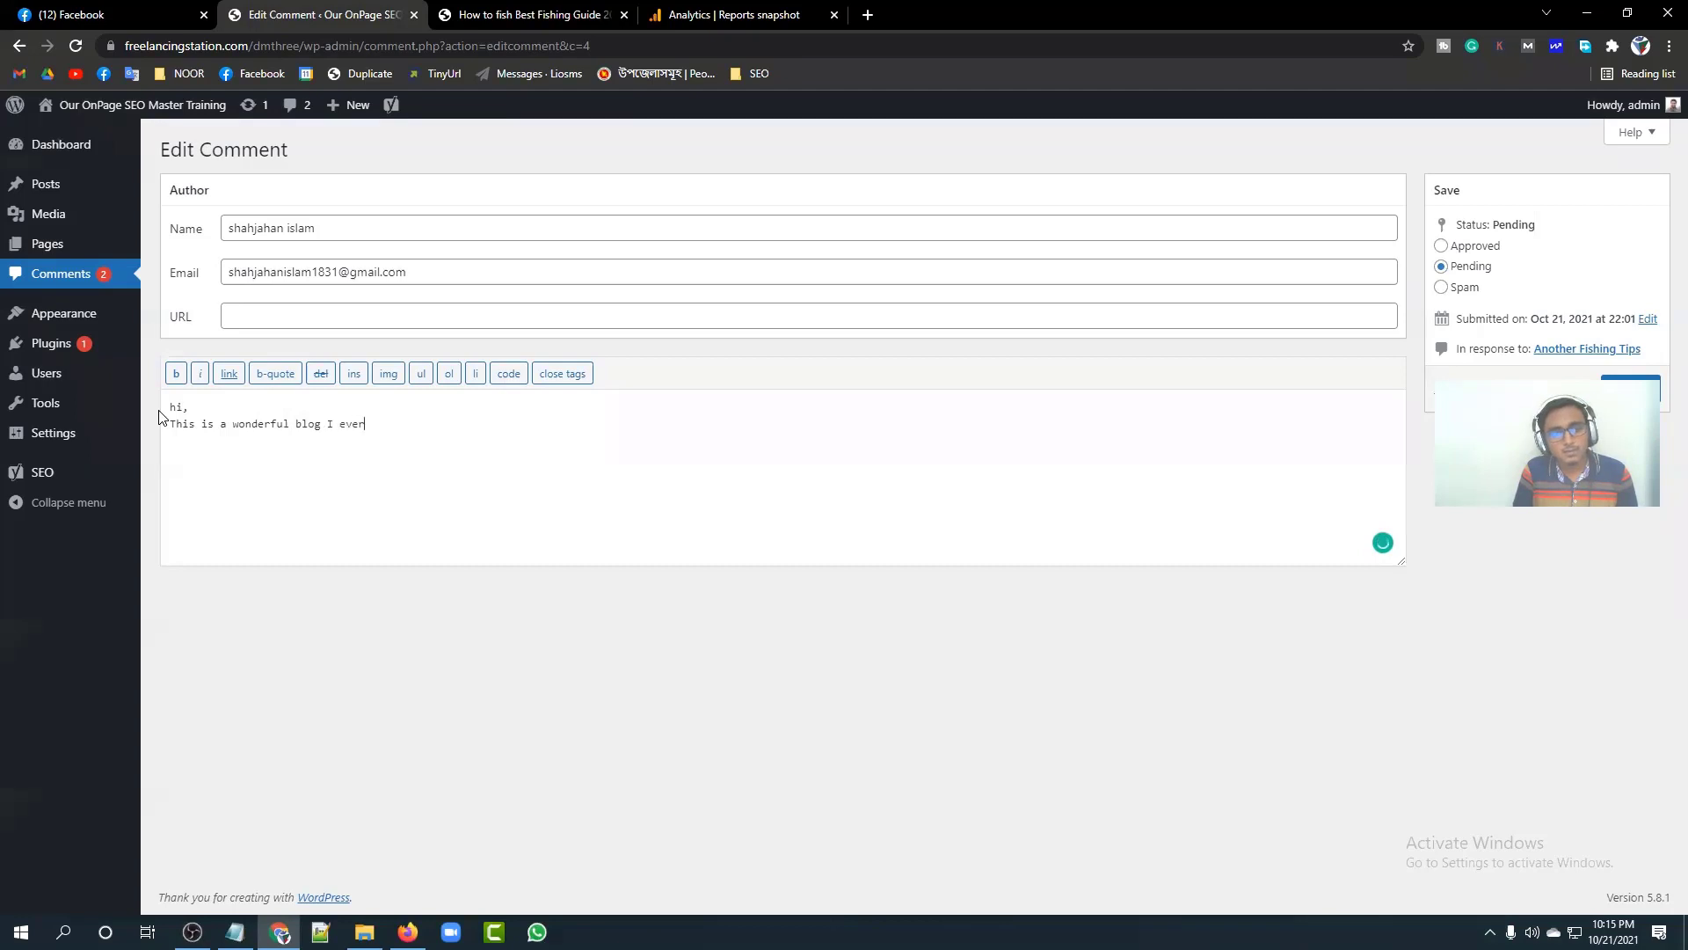
type(" seen.")
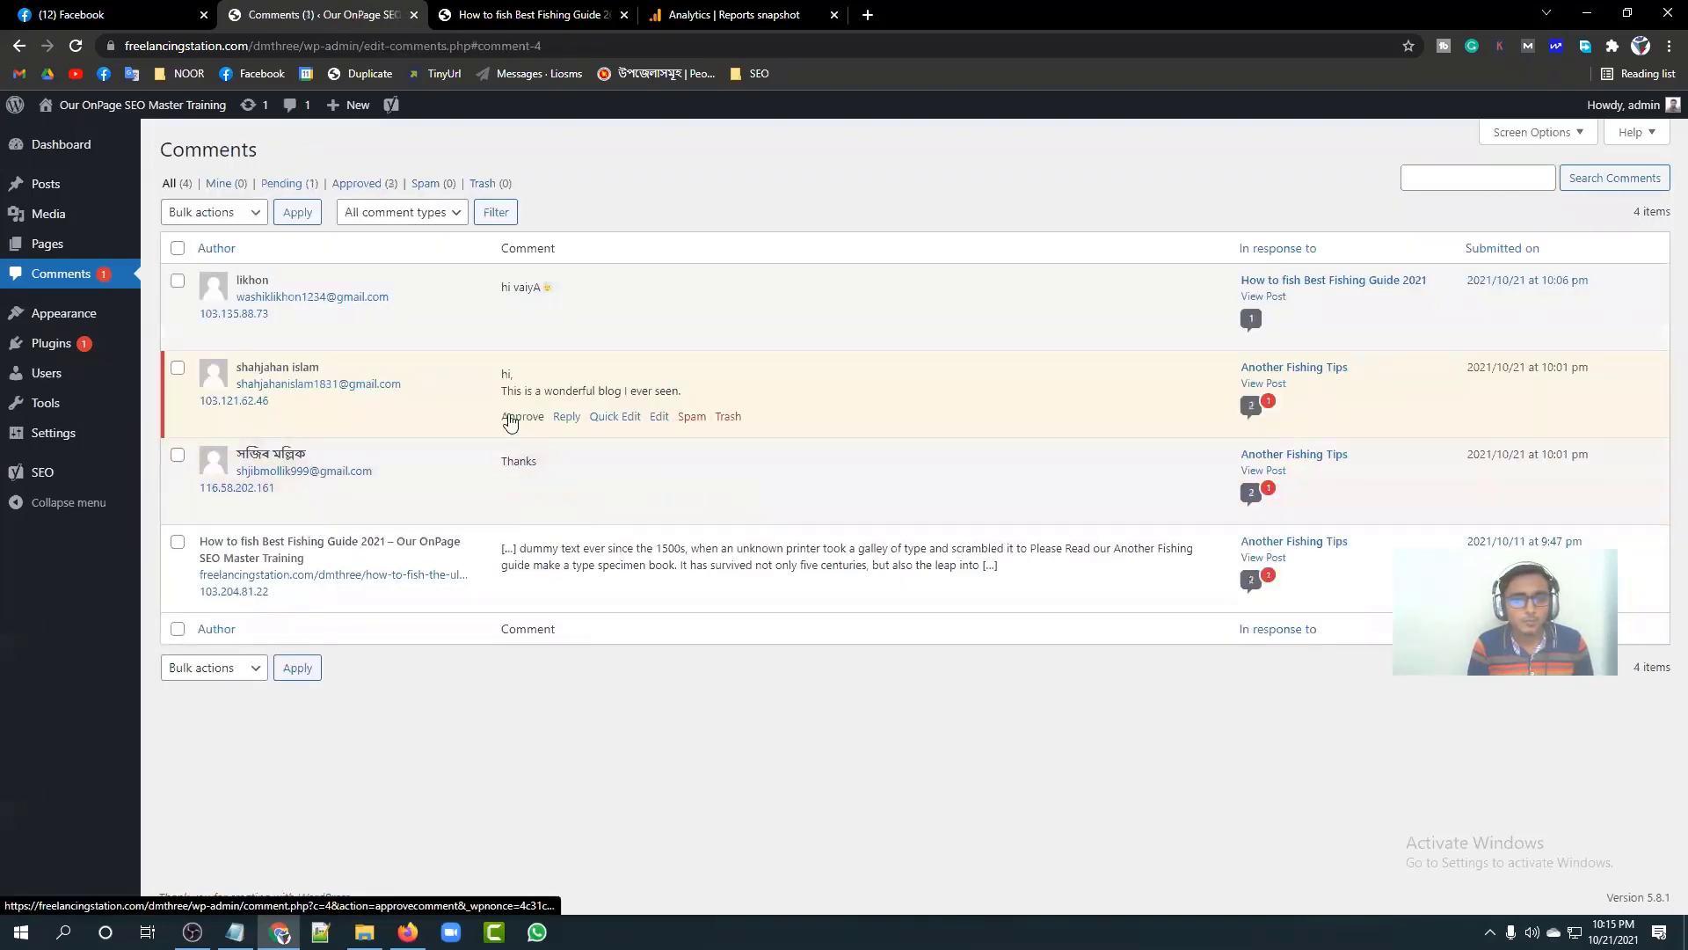
Step: Approve the remaining pending comments on Another Fishing Tips and go to the How to fish Best Fishing Guide 2021 post
left_click(509, 417)
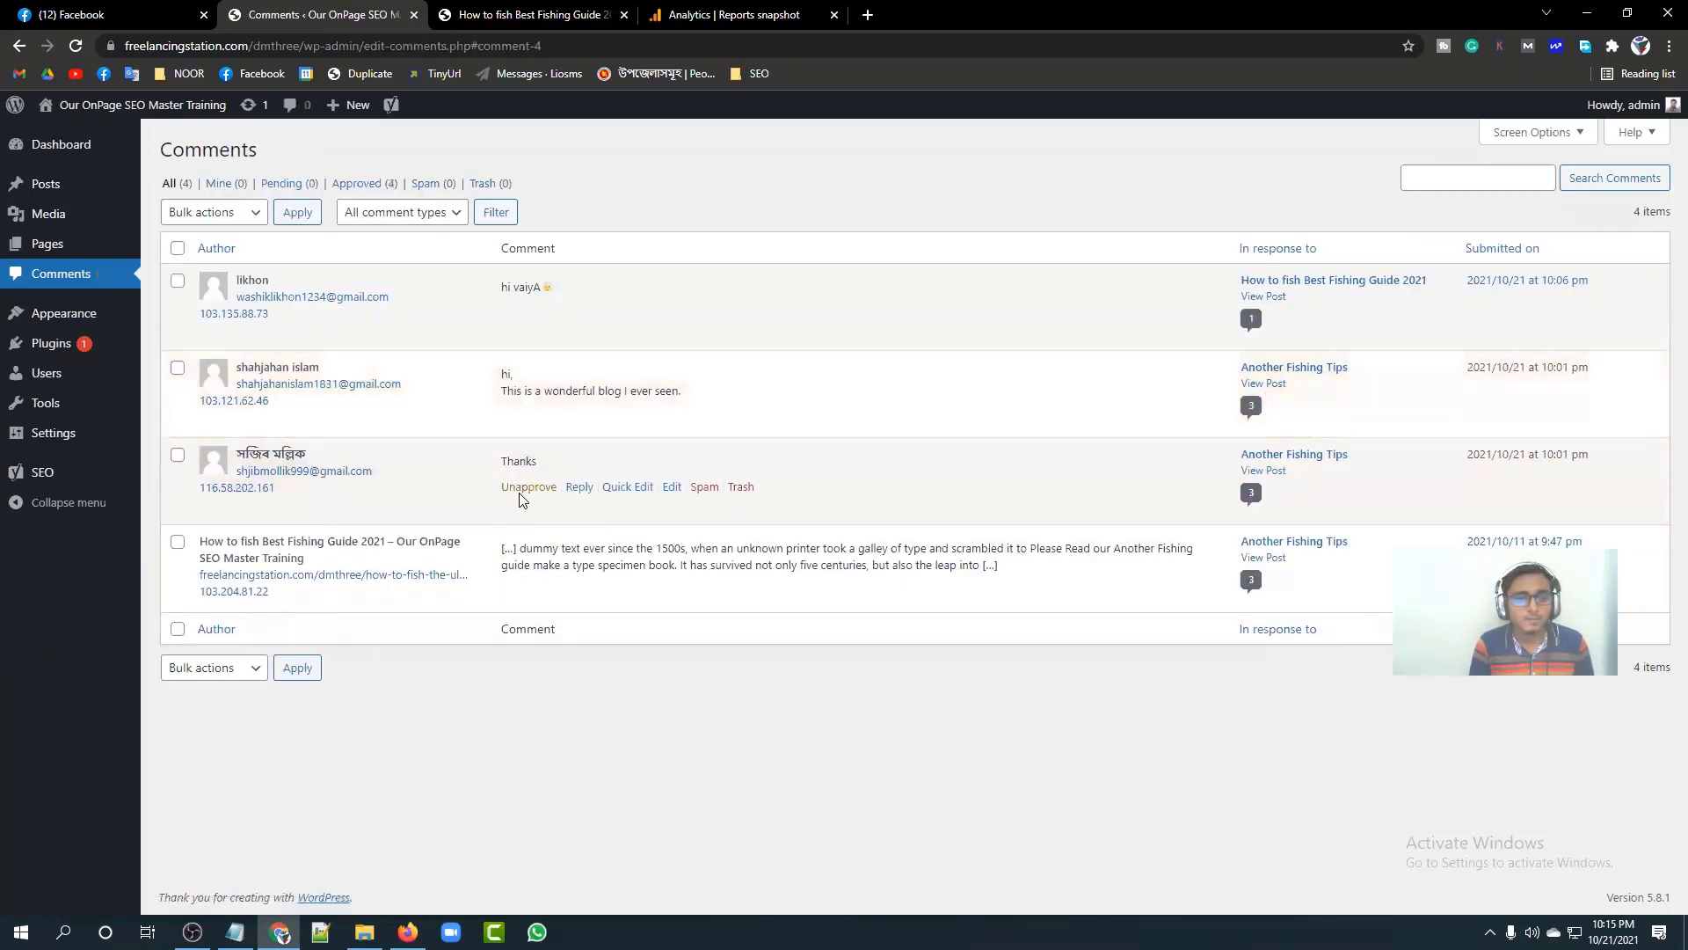
left_click(554, 15)
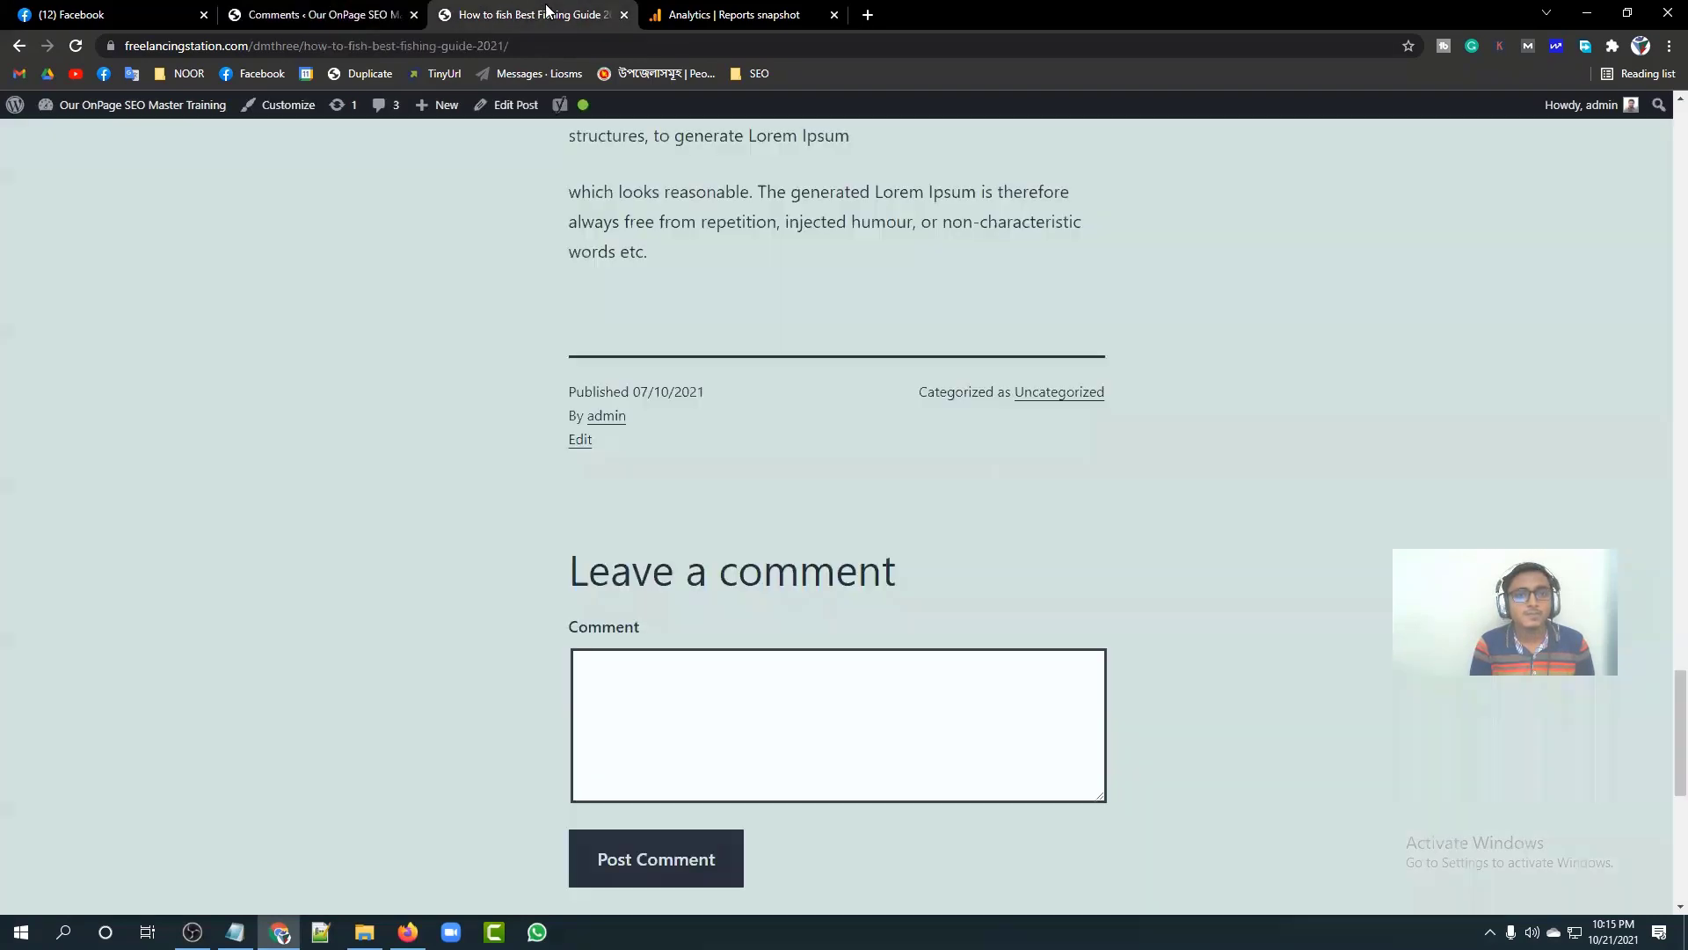
Step: Reload the How to fish Best Fishing Guide 2021 post and check its comment section for the approved comment
left_click(76, 46)
scroll(653, 561, "down", 4)
scroll(531, 568, "up", 20)
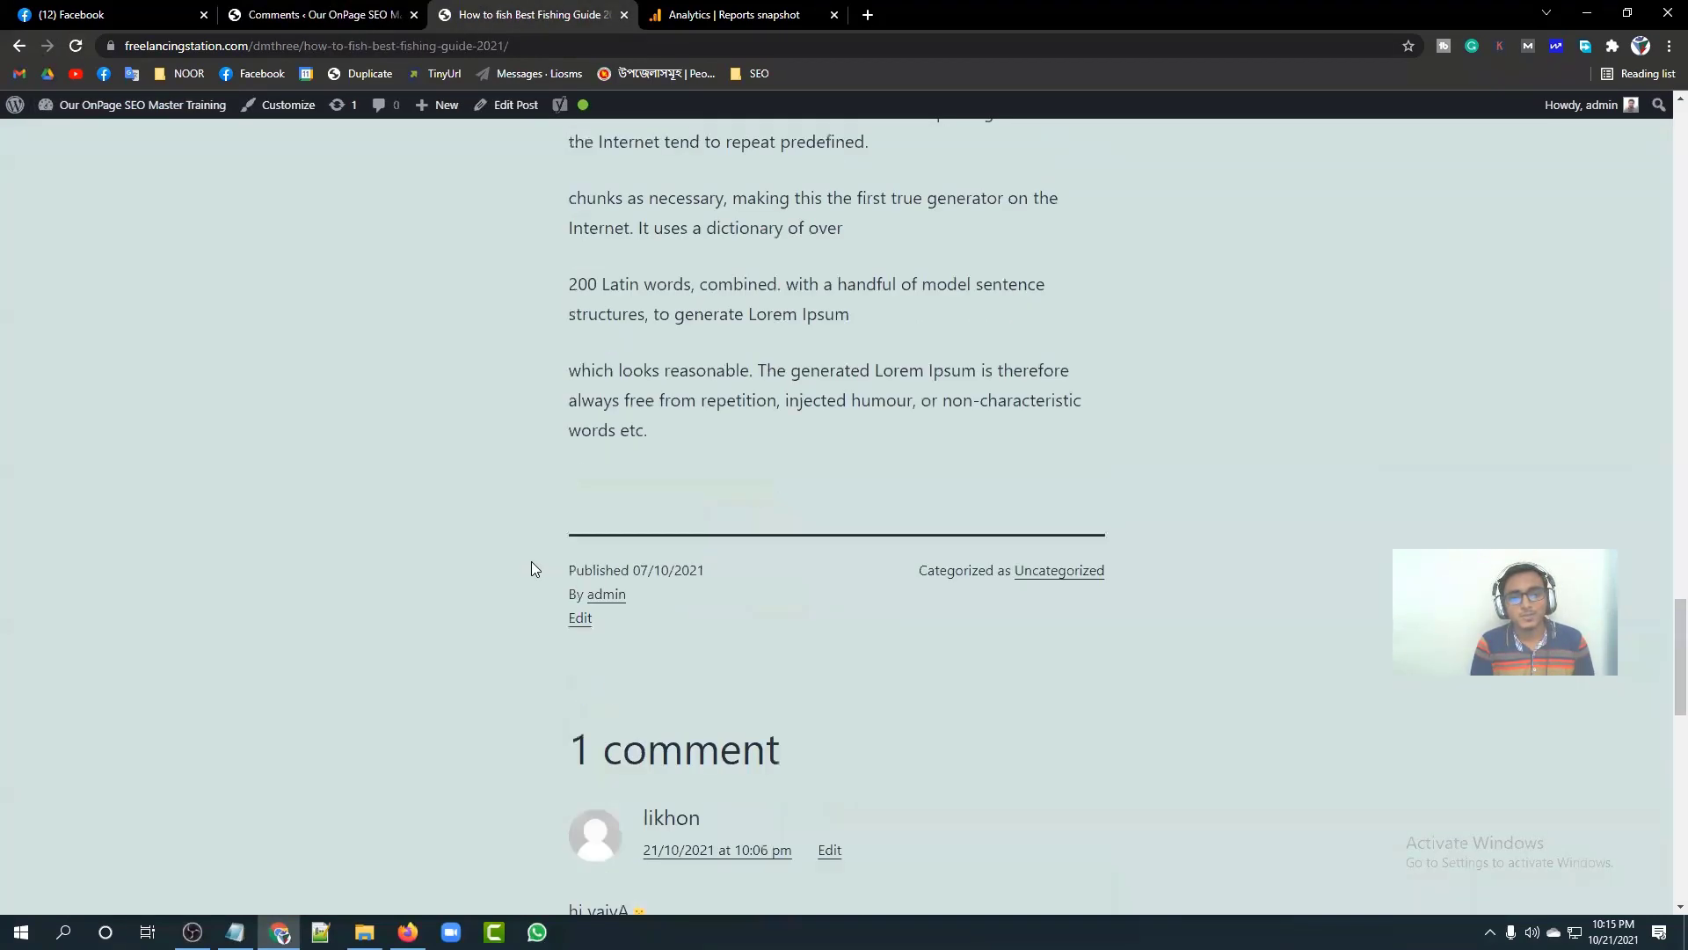
scroll(531, 562, "up", 7)
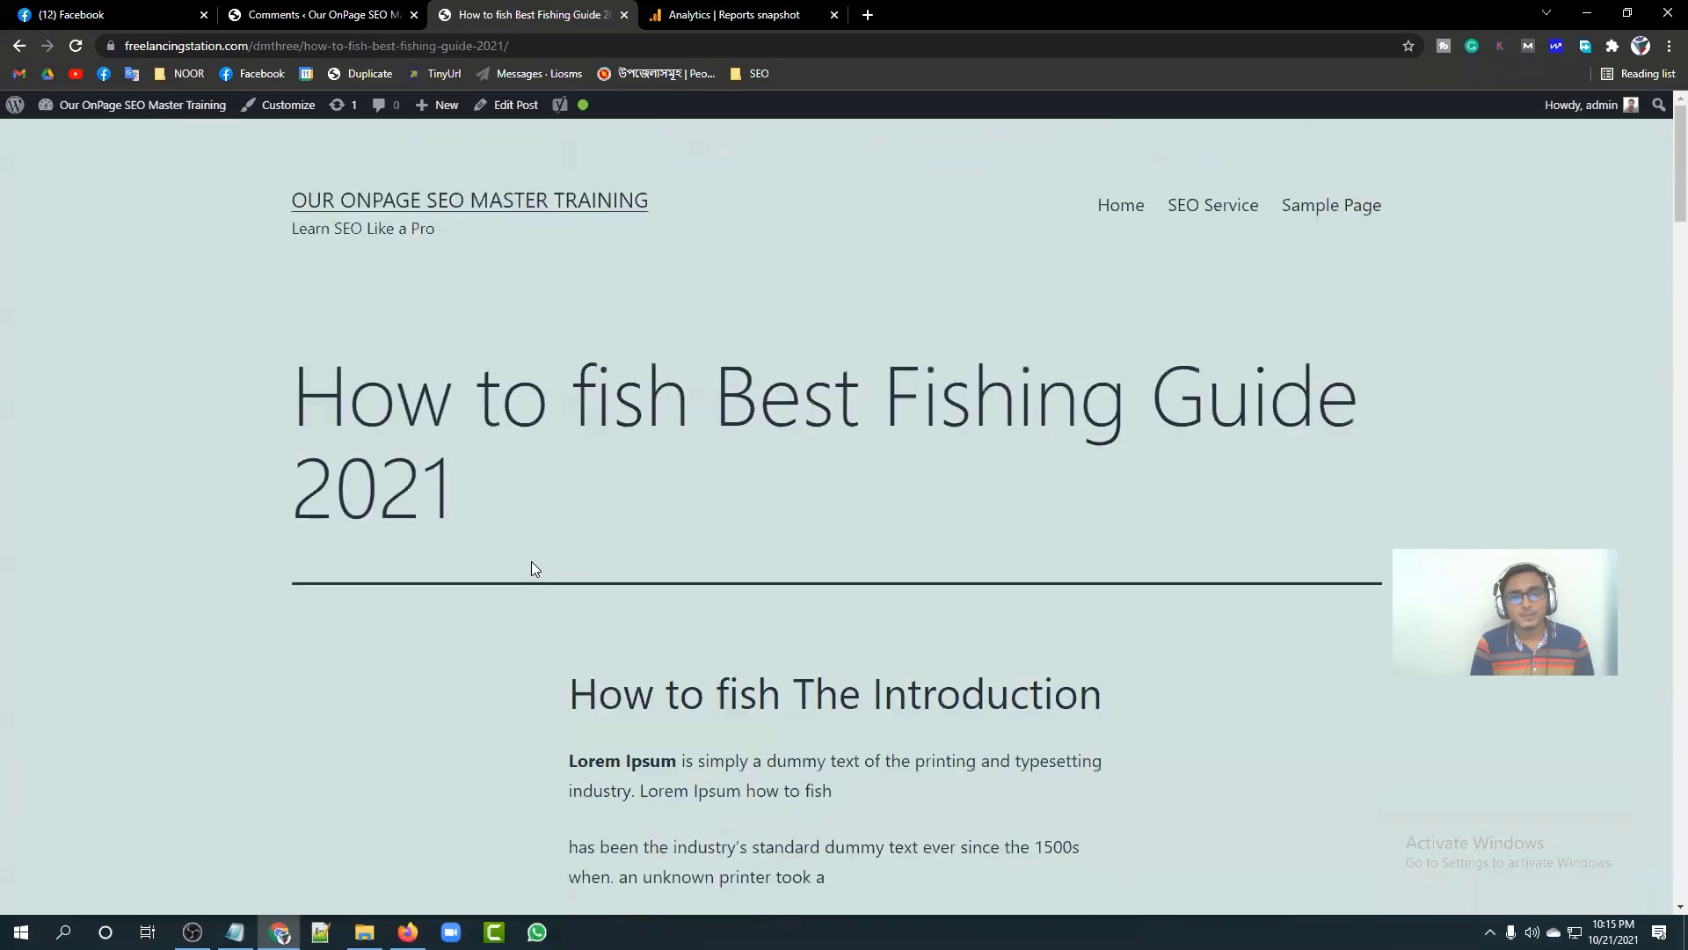
Step: Go to the Another Fishing Tips post from the site's home page and review its approved comments, including the edited one
left_click(508, 204)
scroll(705, 610, "down", 5)
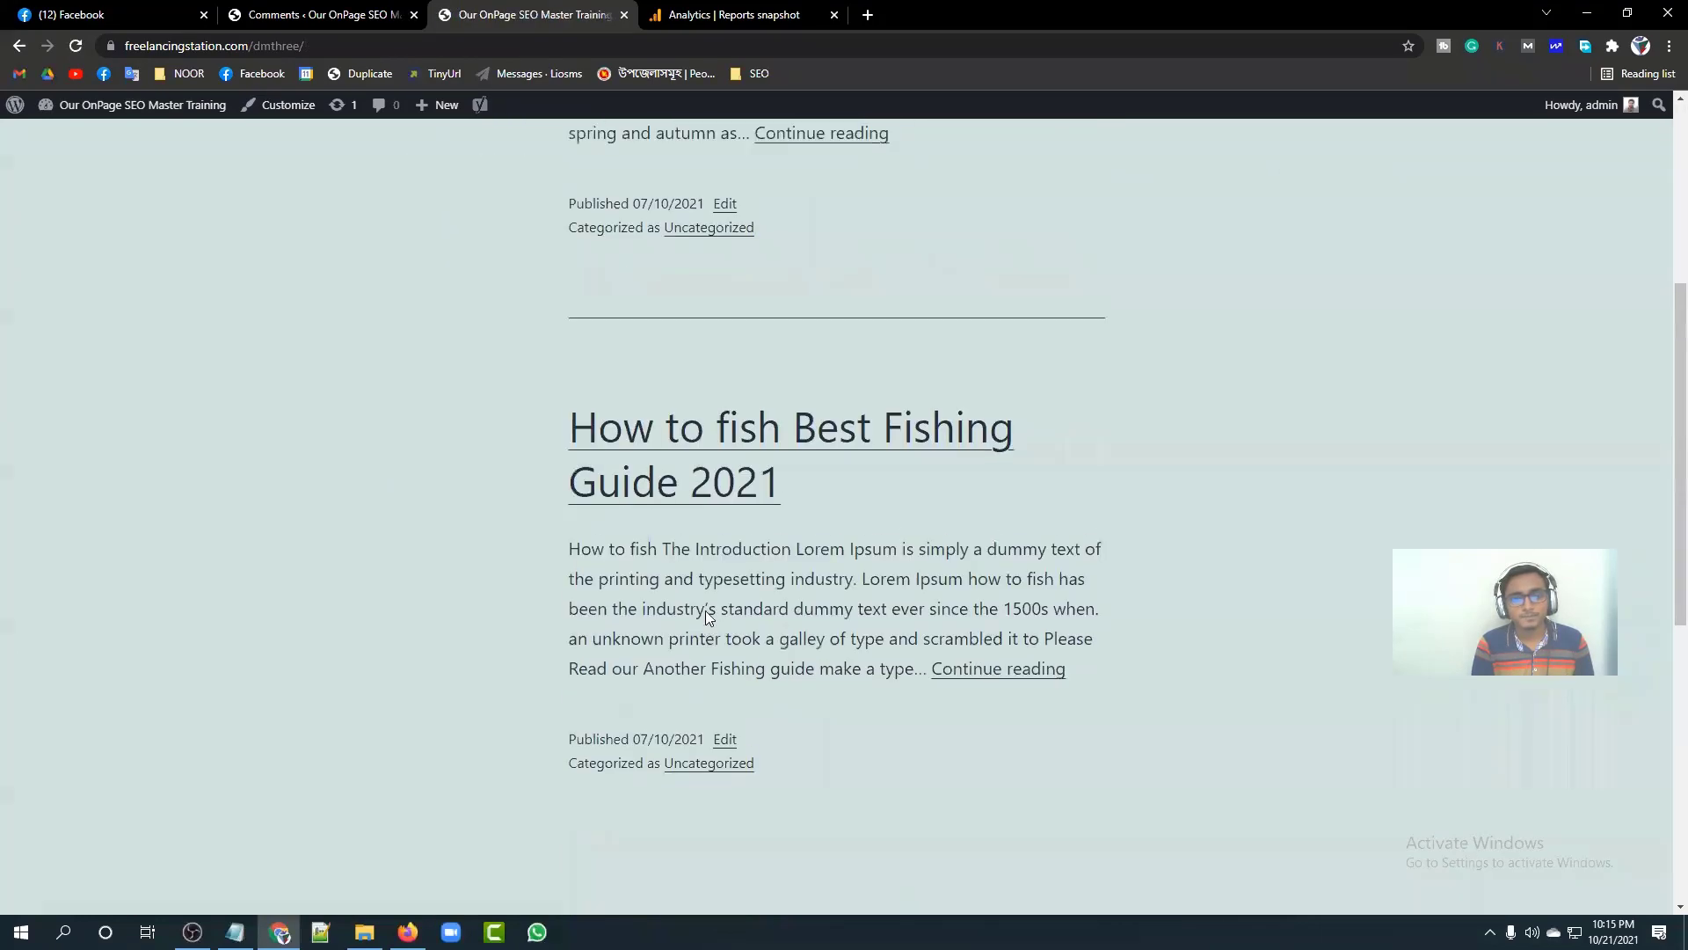
scroll(710, 389, "up", 5)
left_click(708, 391)
scroll(589, 483, "down", 10)
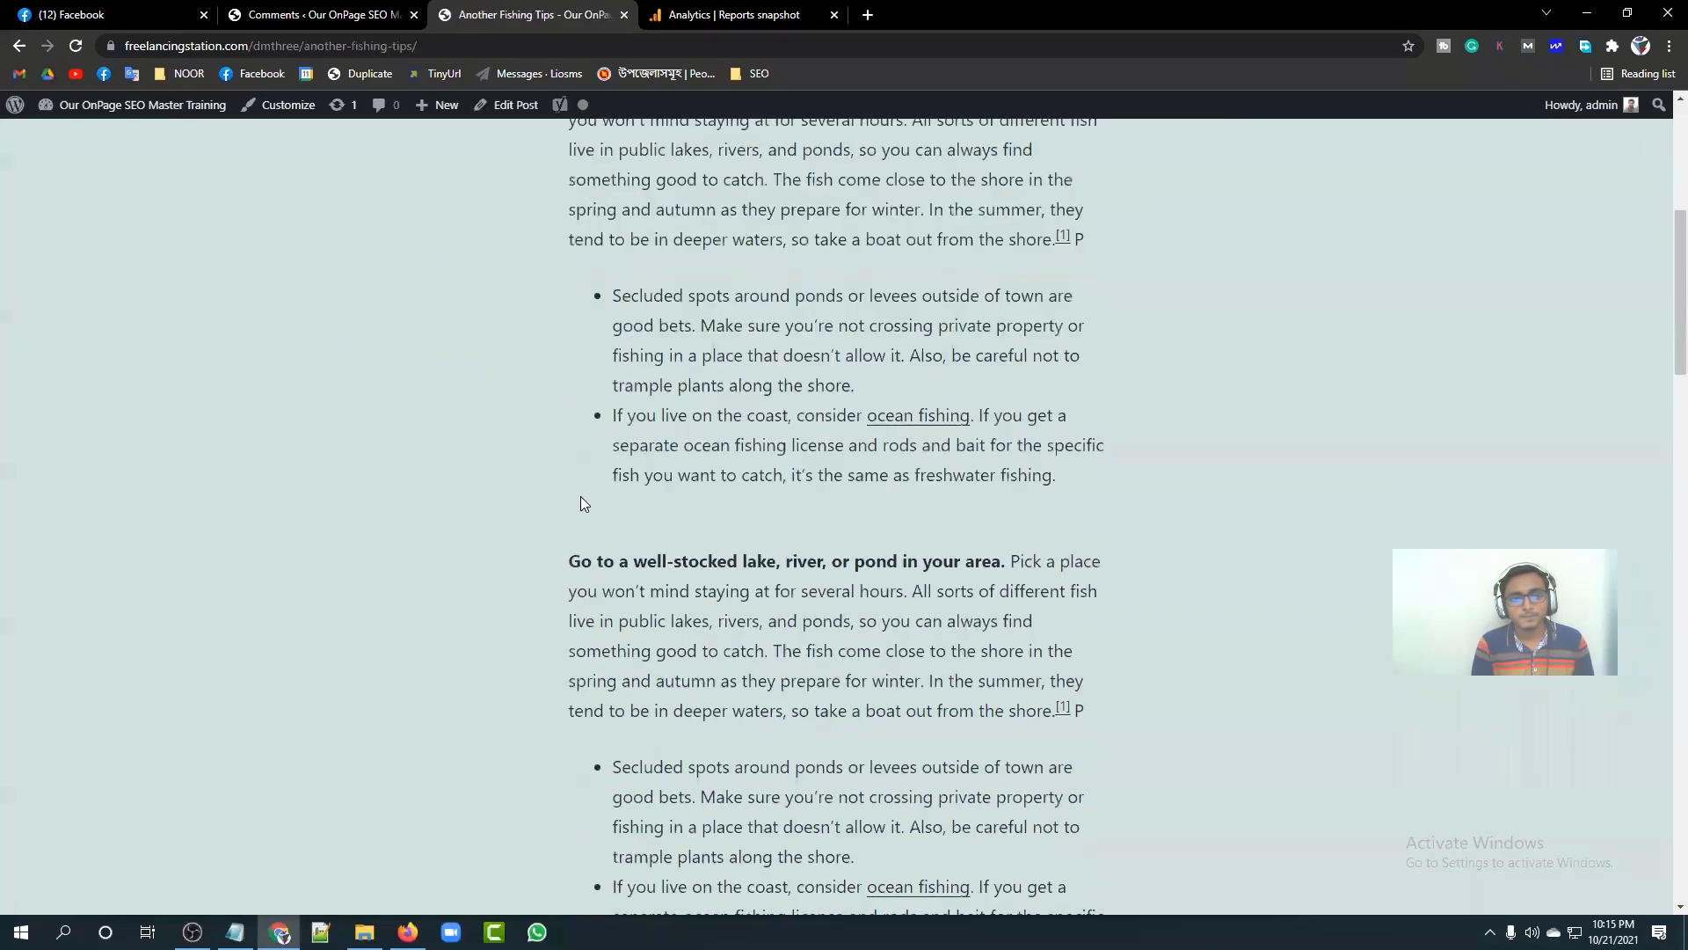
scroll(581, 502, "down", 10)
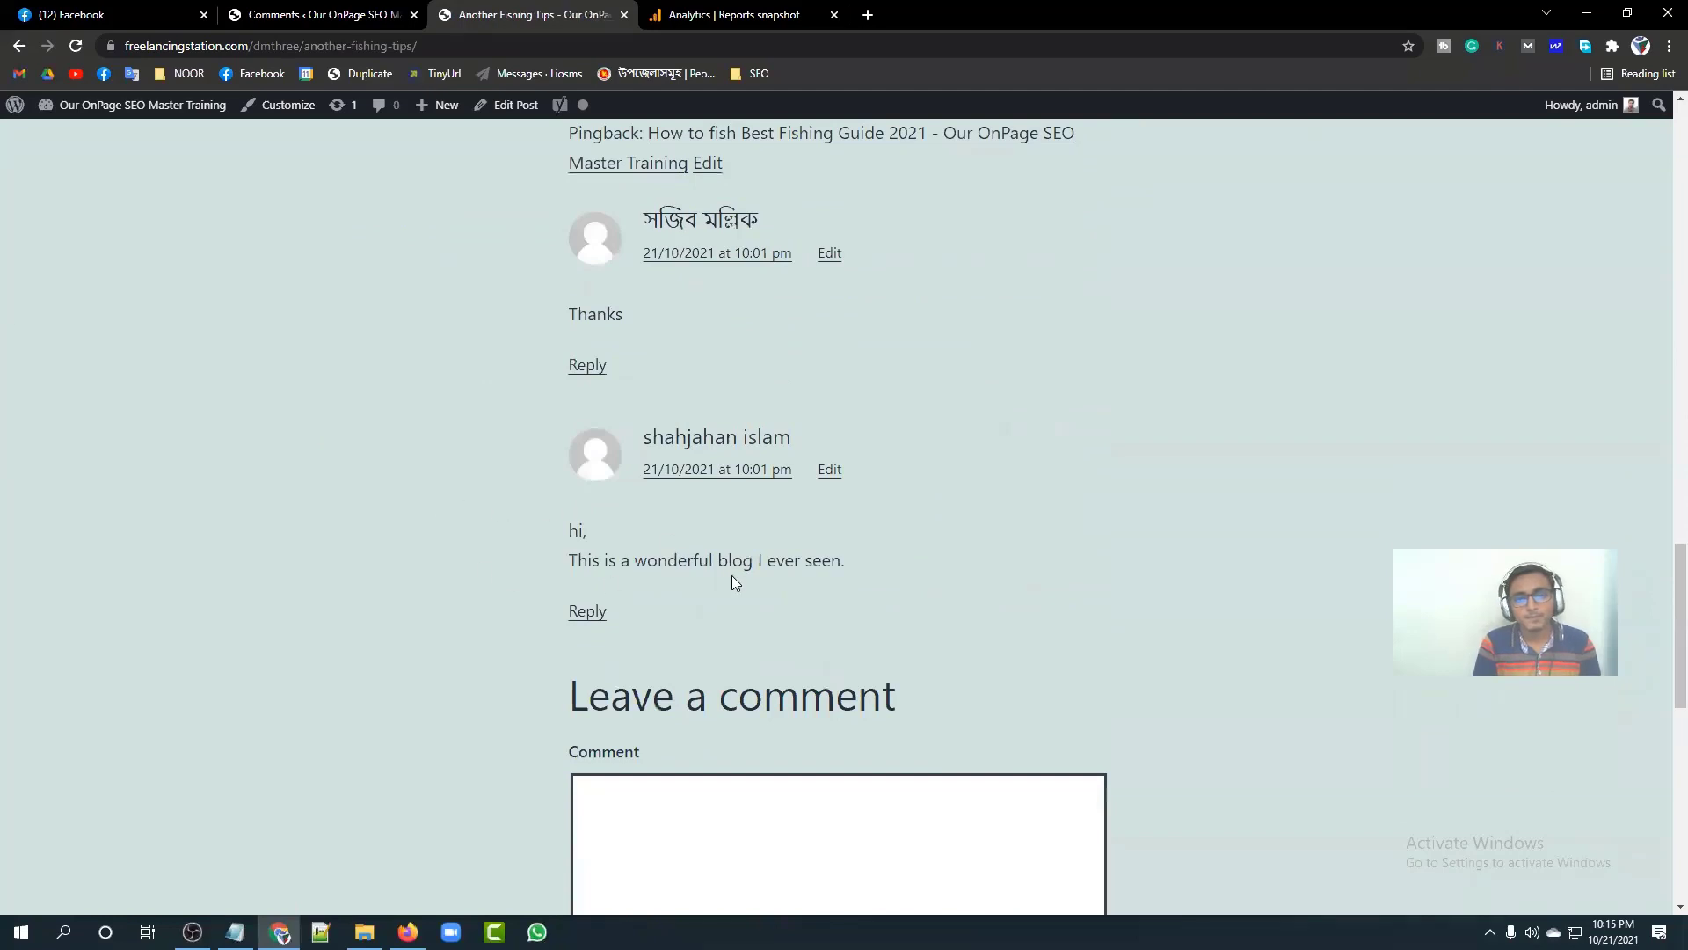
left_click_drag(653, 612, 564, 524)
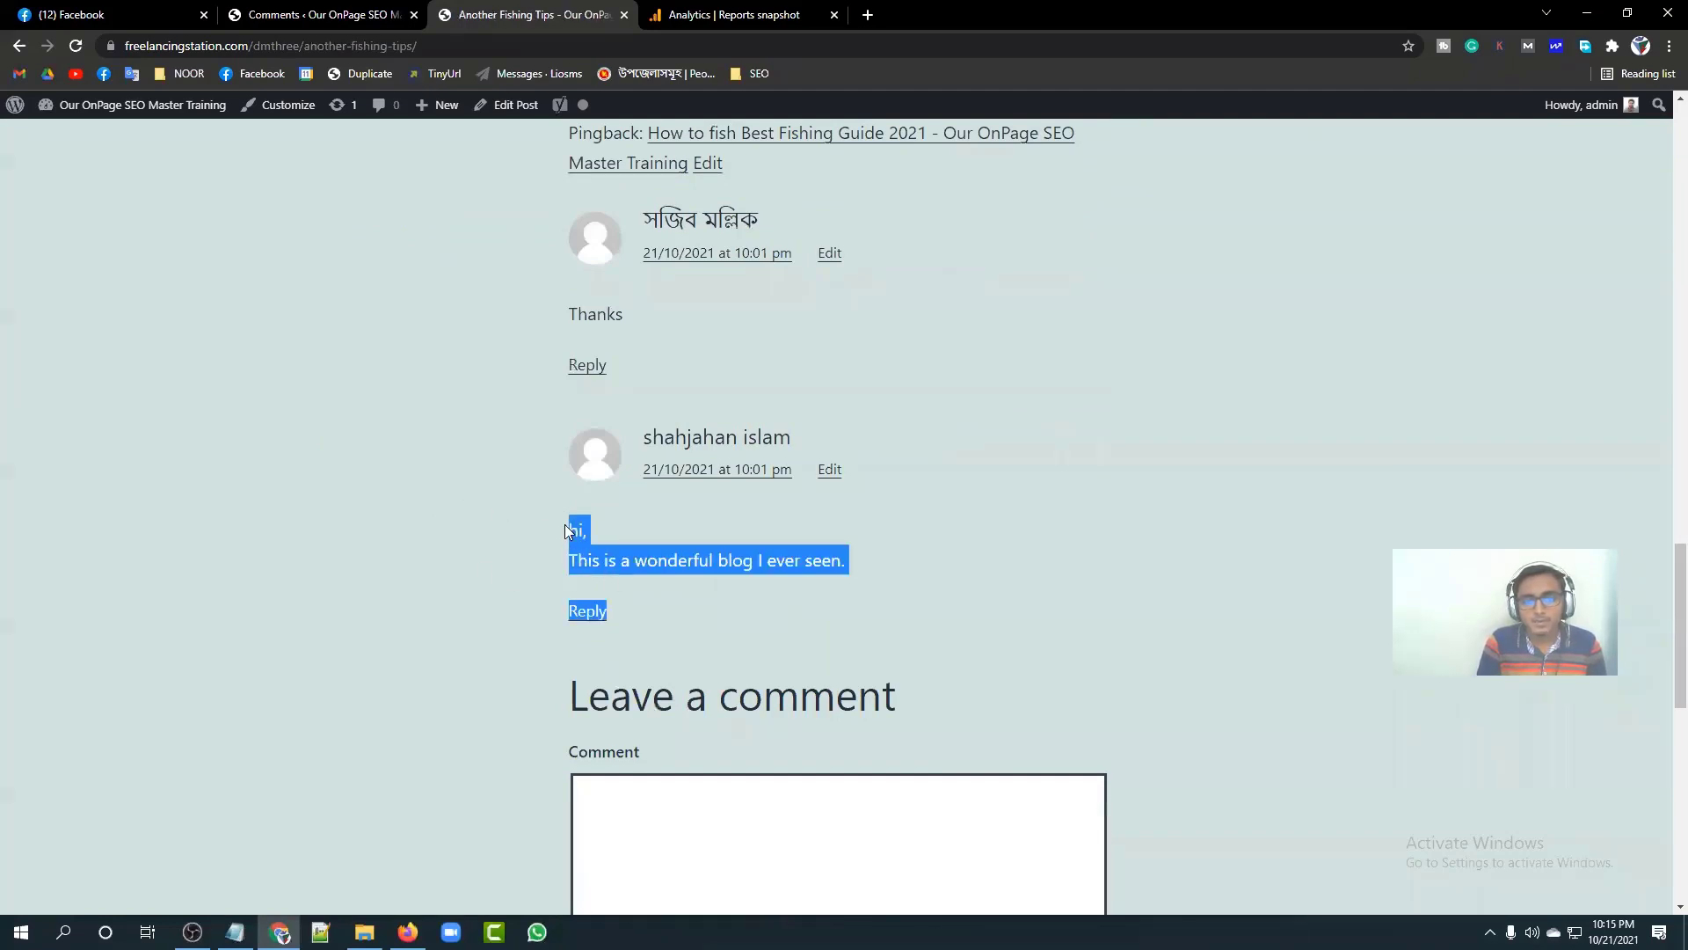
left_click(564, 524)
left_click_drag(691, 560, 423, 537)
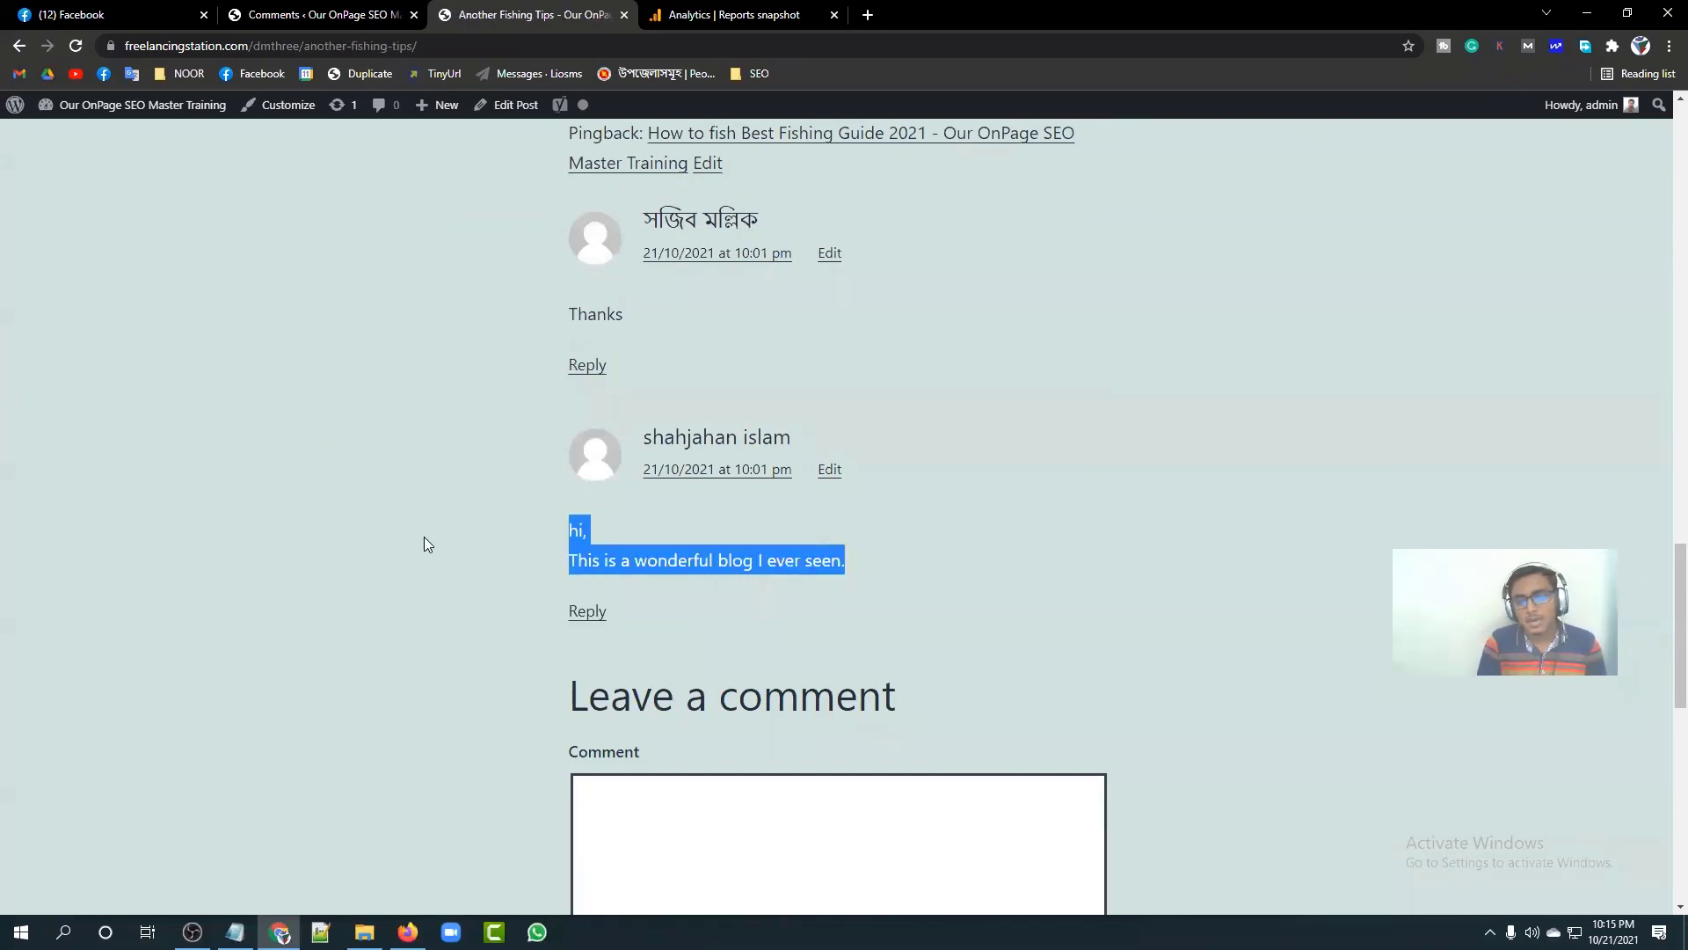
left_click(518, 566)
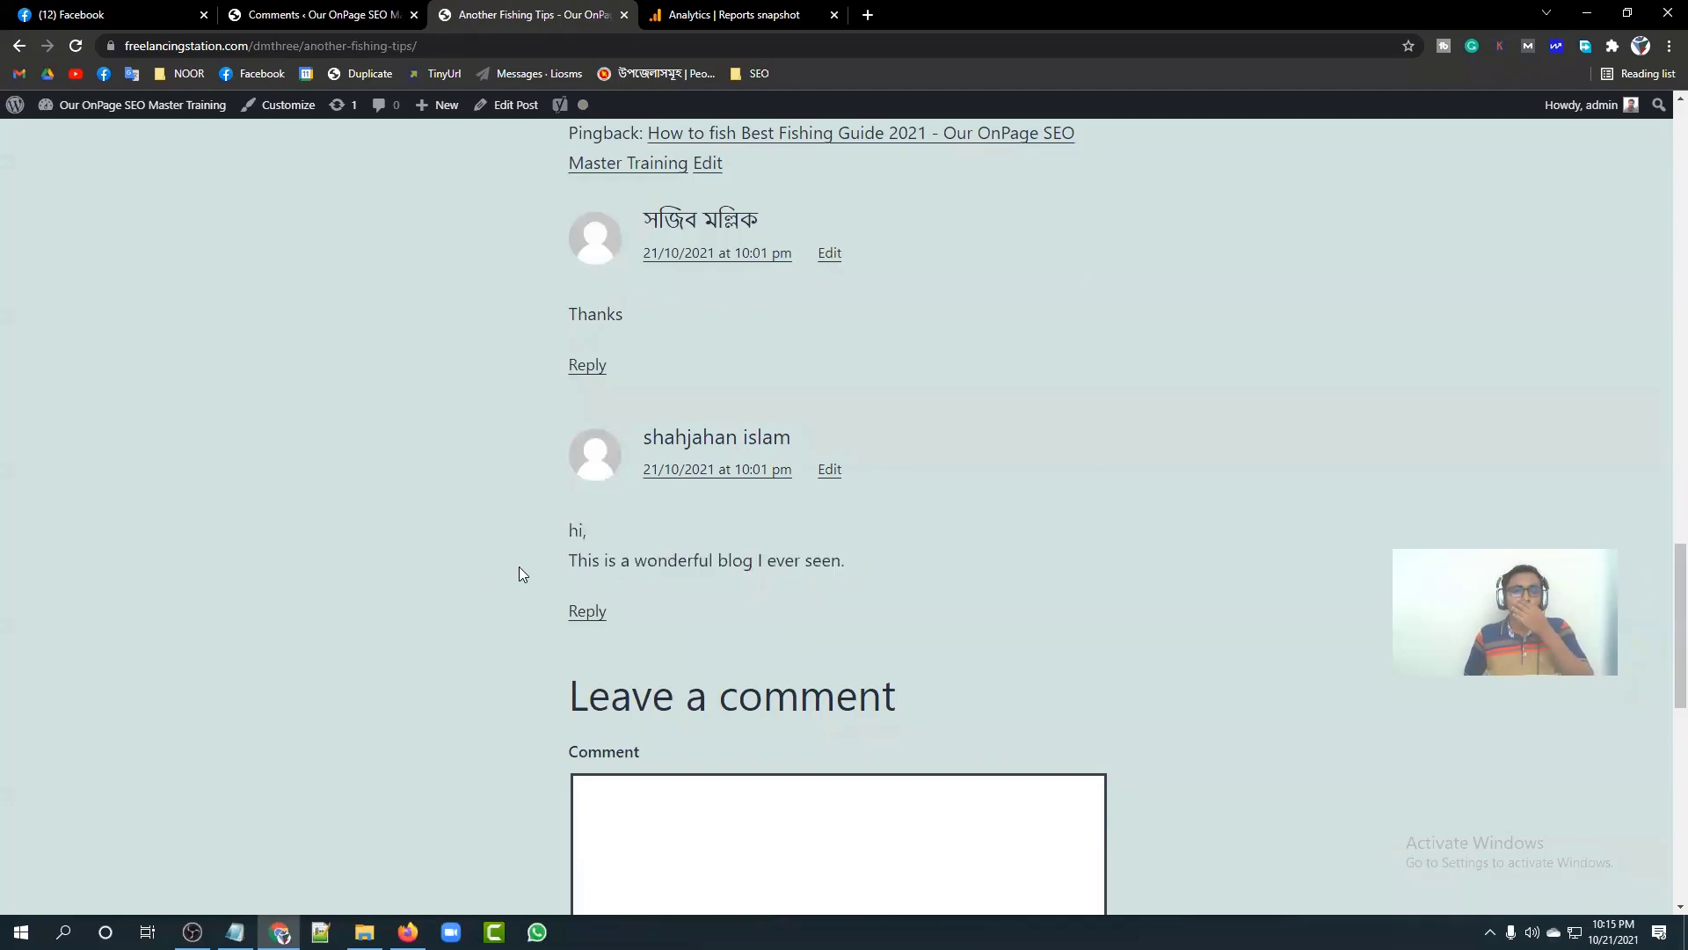
scroll(629, 528, "up", 20)
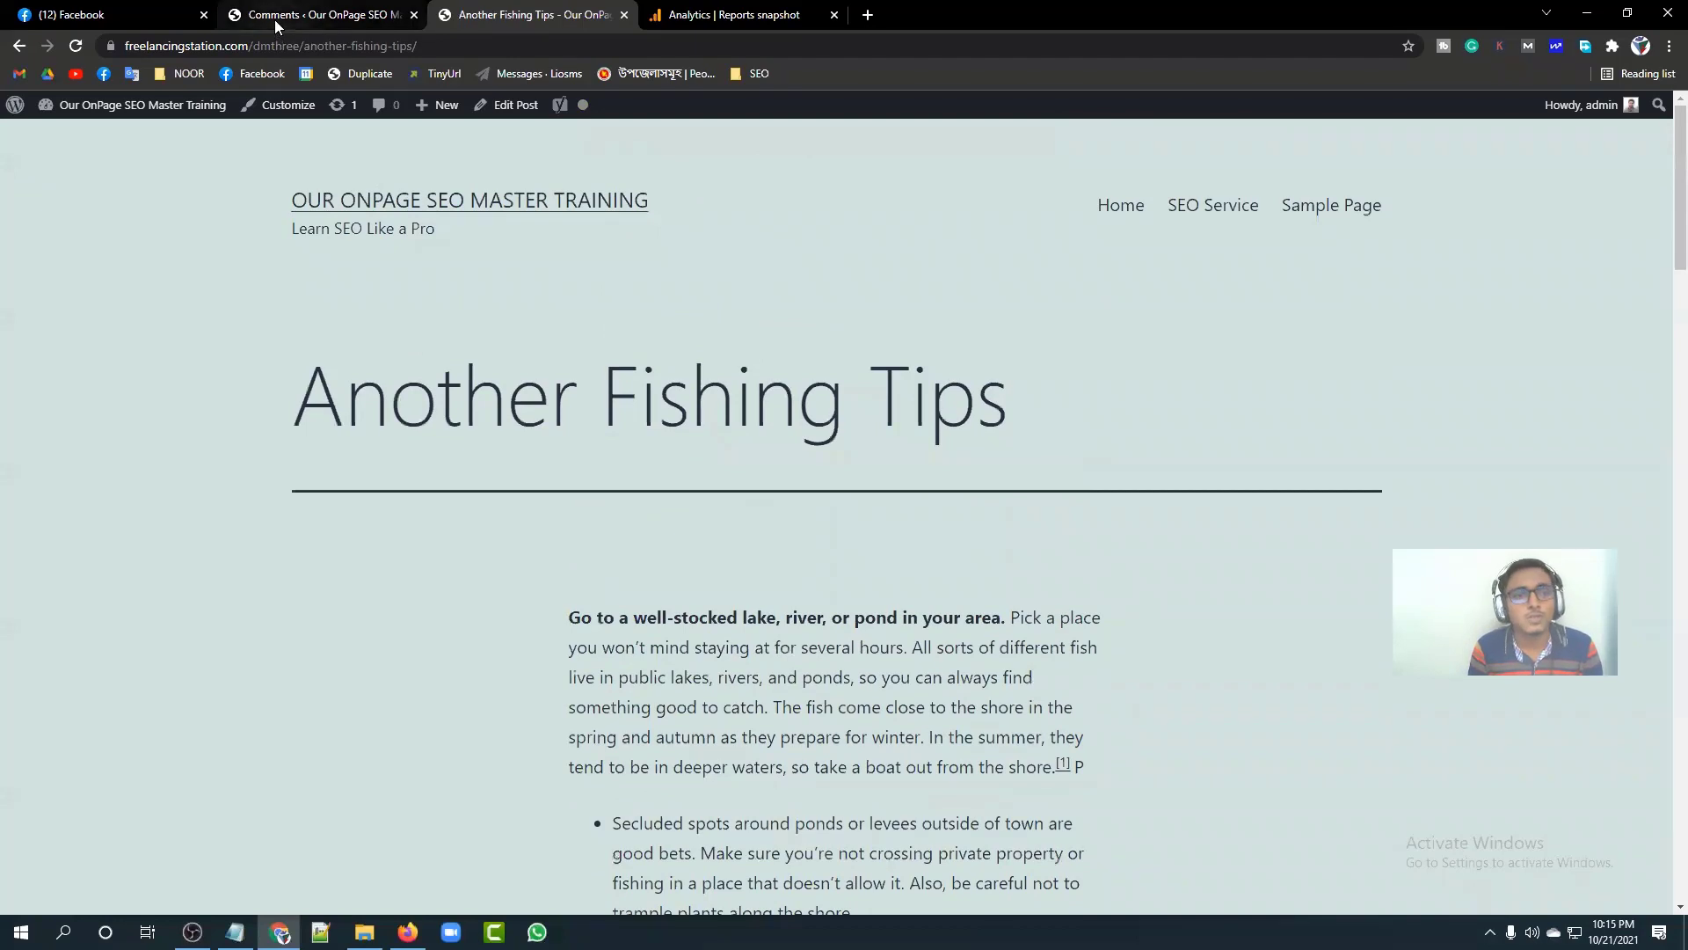
Step: Delete the inactive Twenty Nineteen theme from the WordPress site's installed themes
left_click(274, 19)
mouse_move(51, 314)
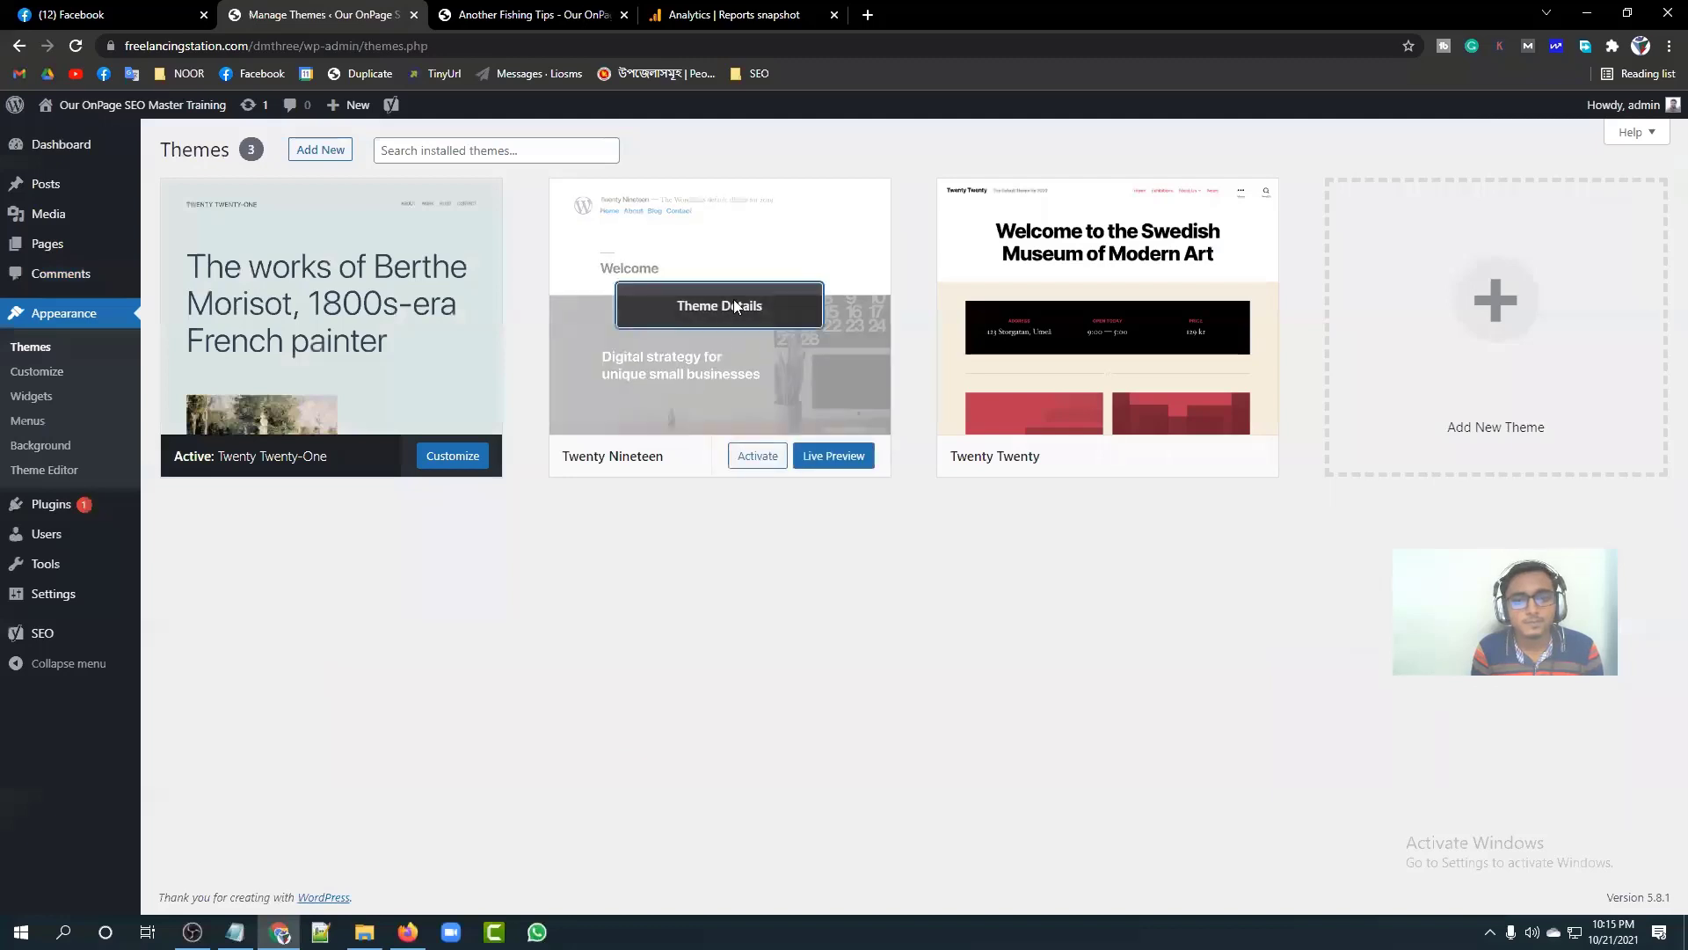
left_click(734, 362)
left_click(1512, 868)
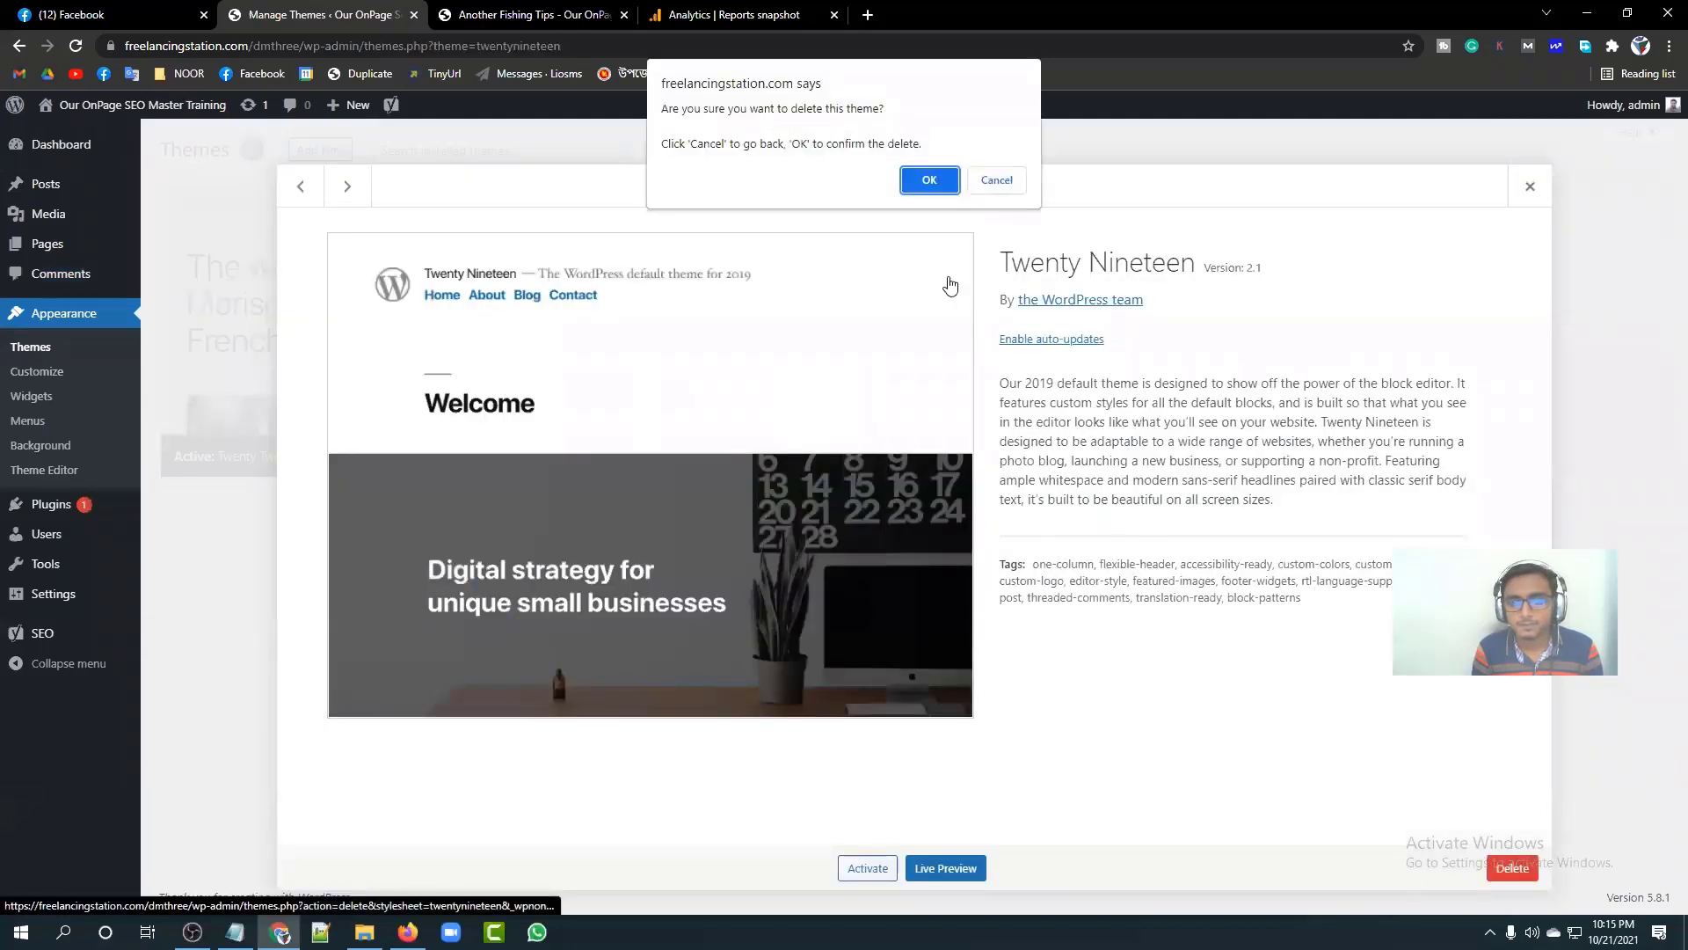
left_click(930, 180)
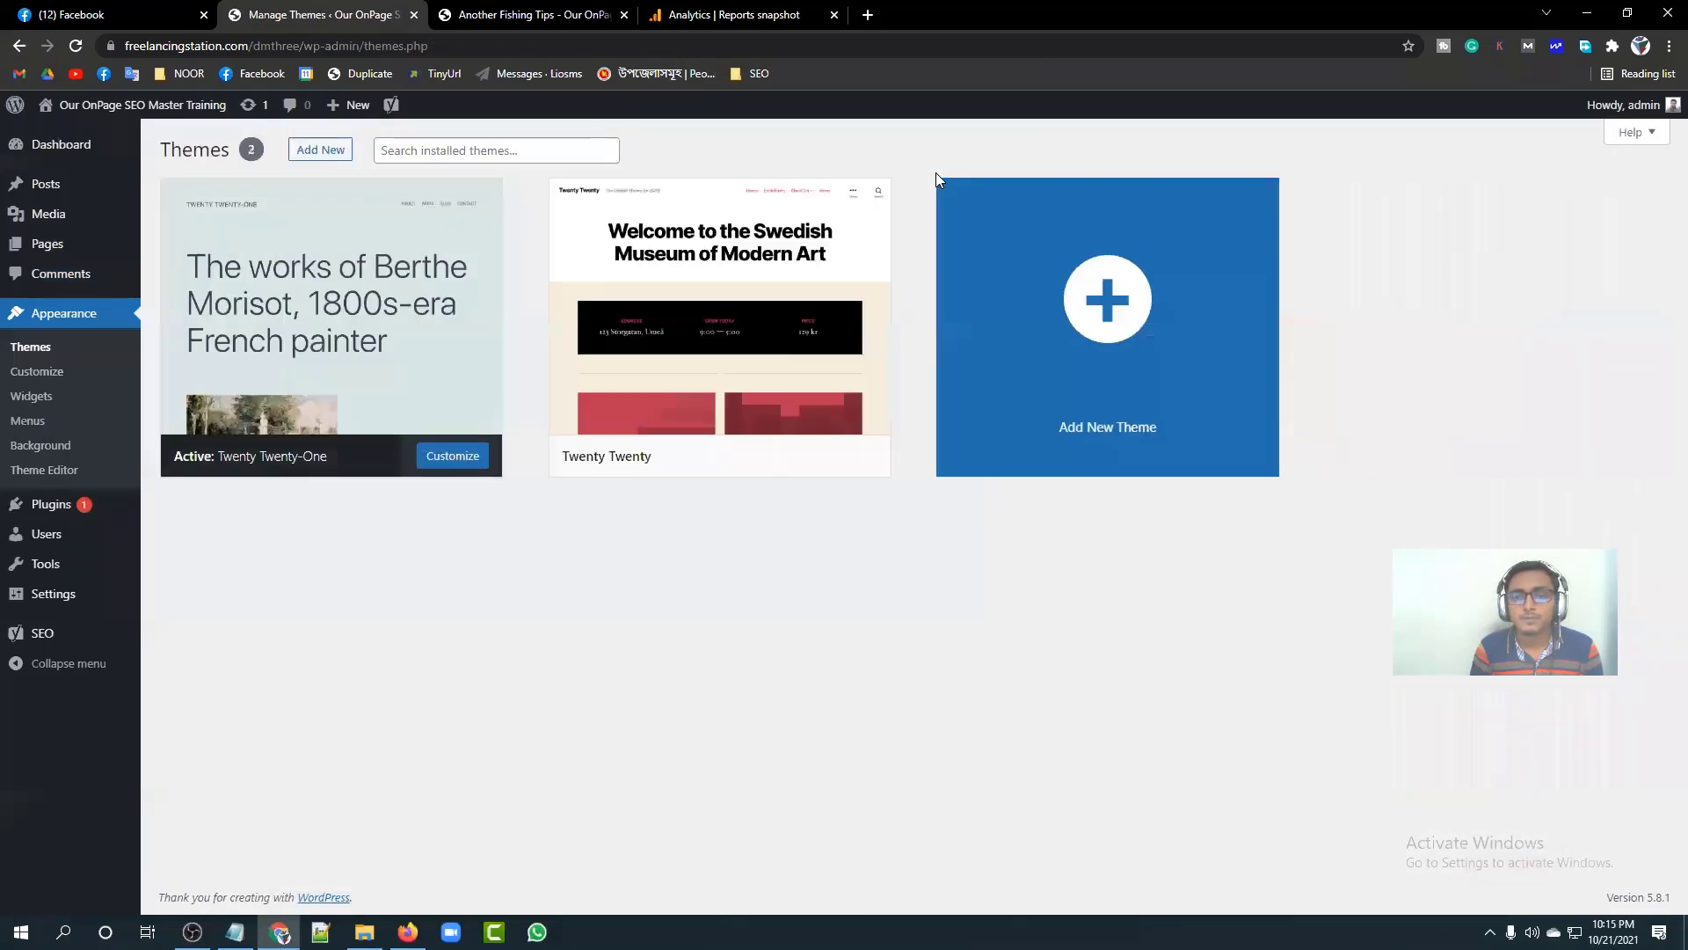
Step: Delete the inactive Twenty Twenty theme
left_click(721, 321)
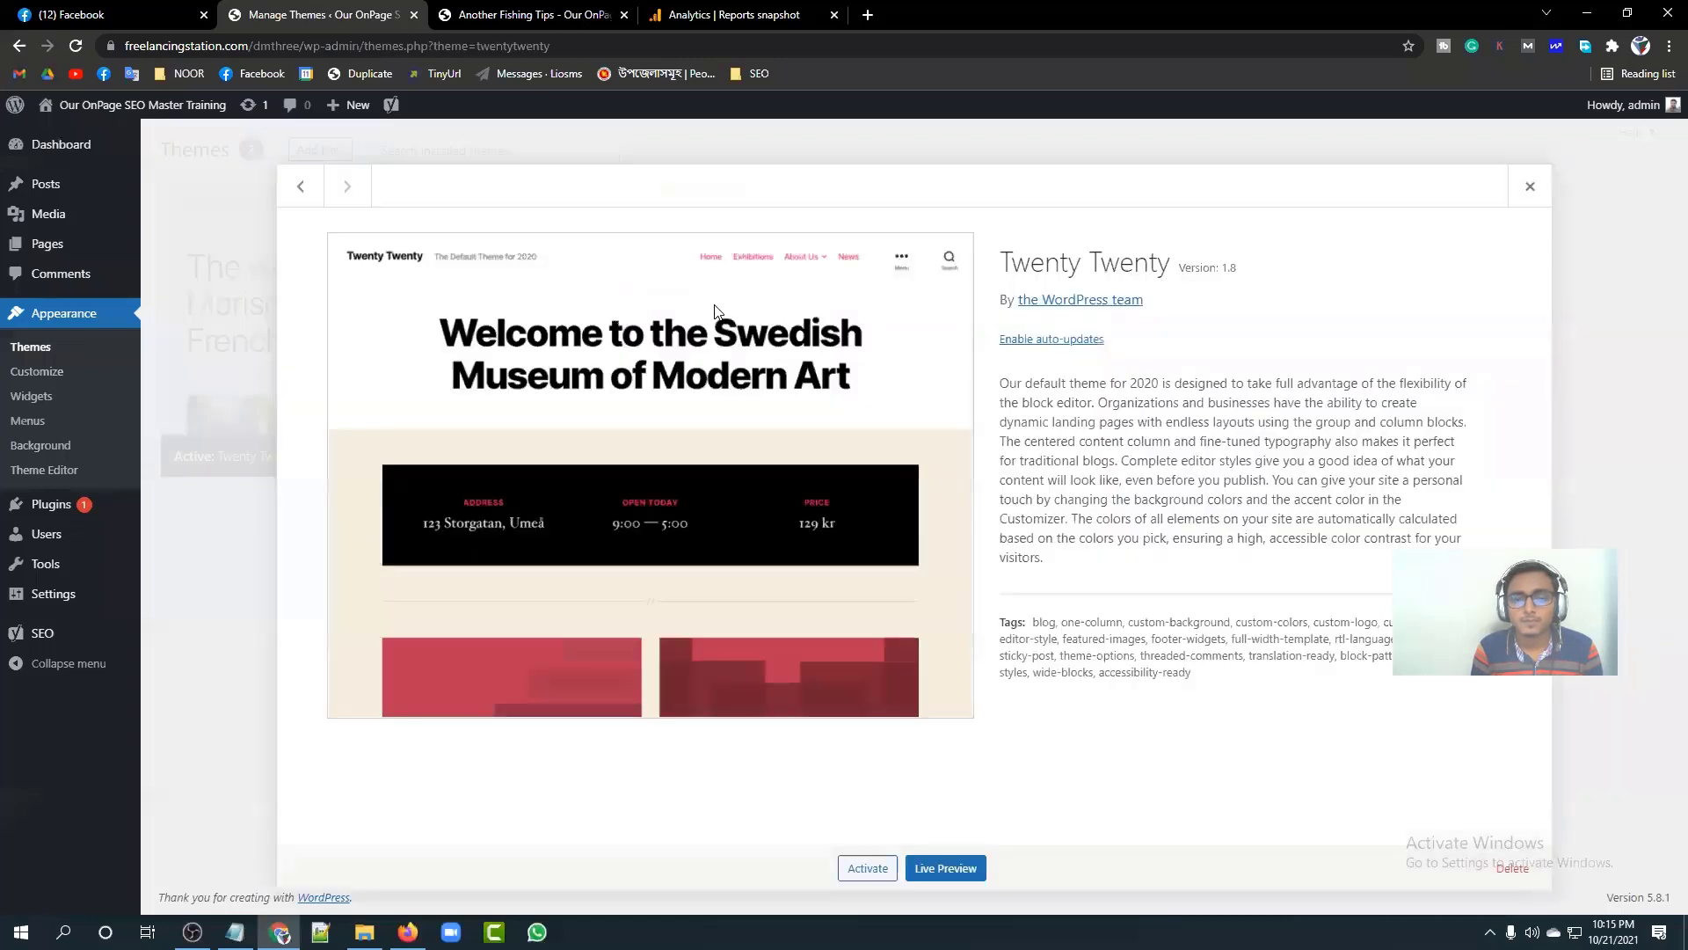
left_click(1512, 868)
left_click(932, 173)
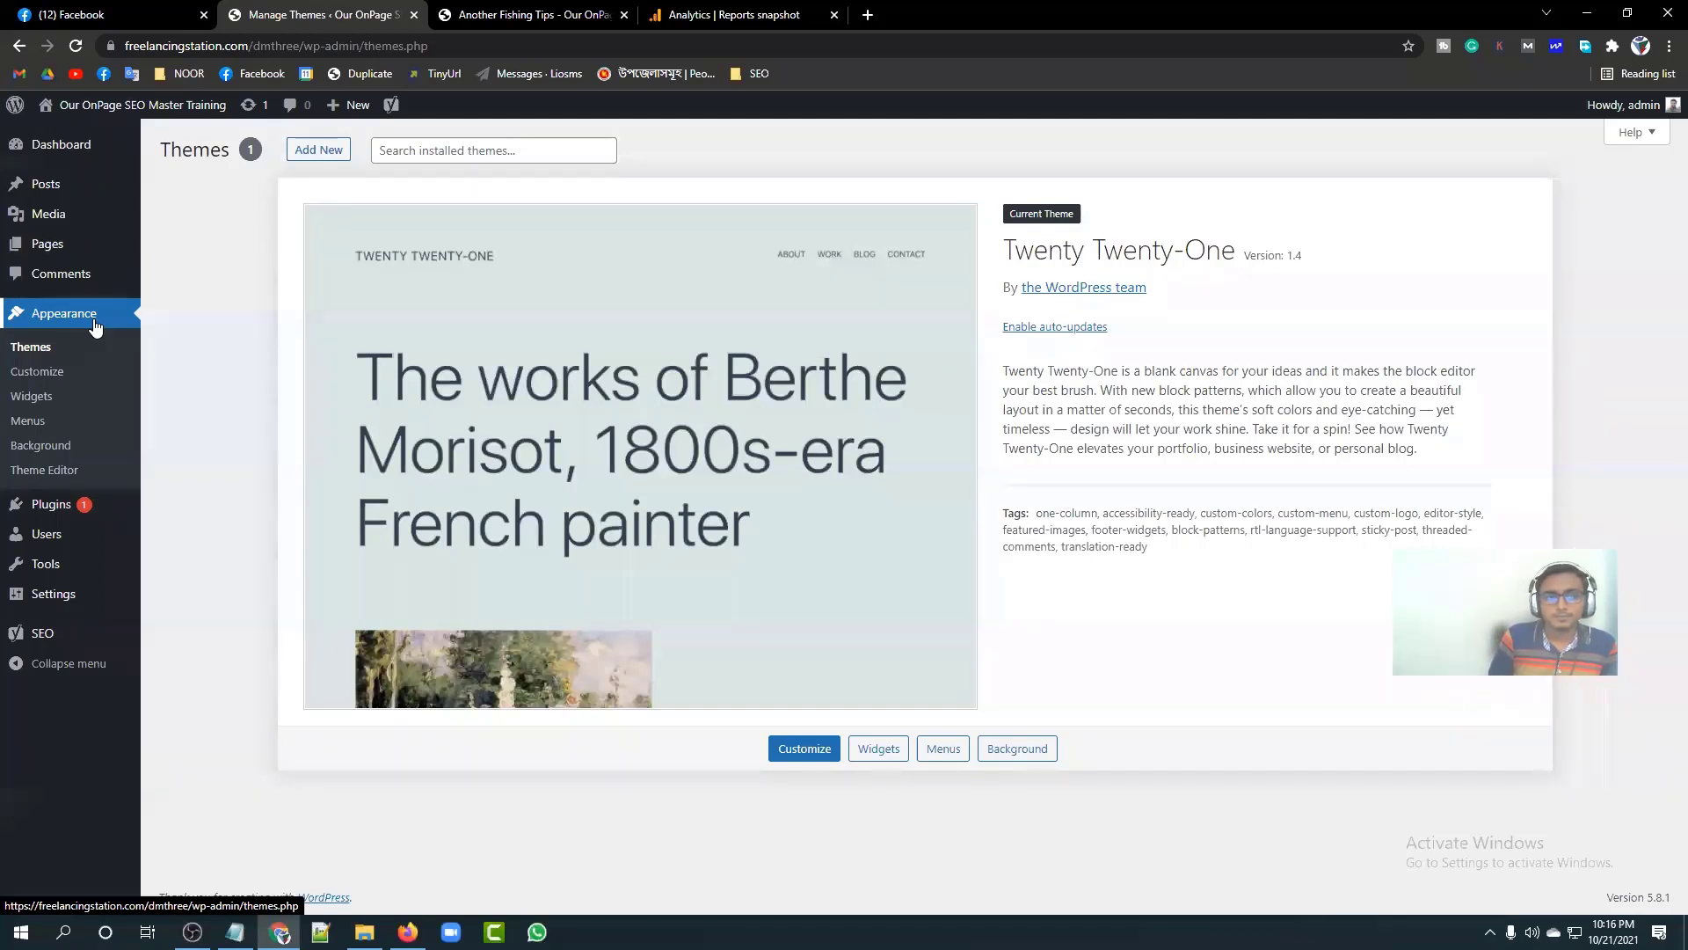
mouse_move(29, 242)
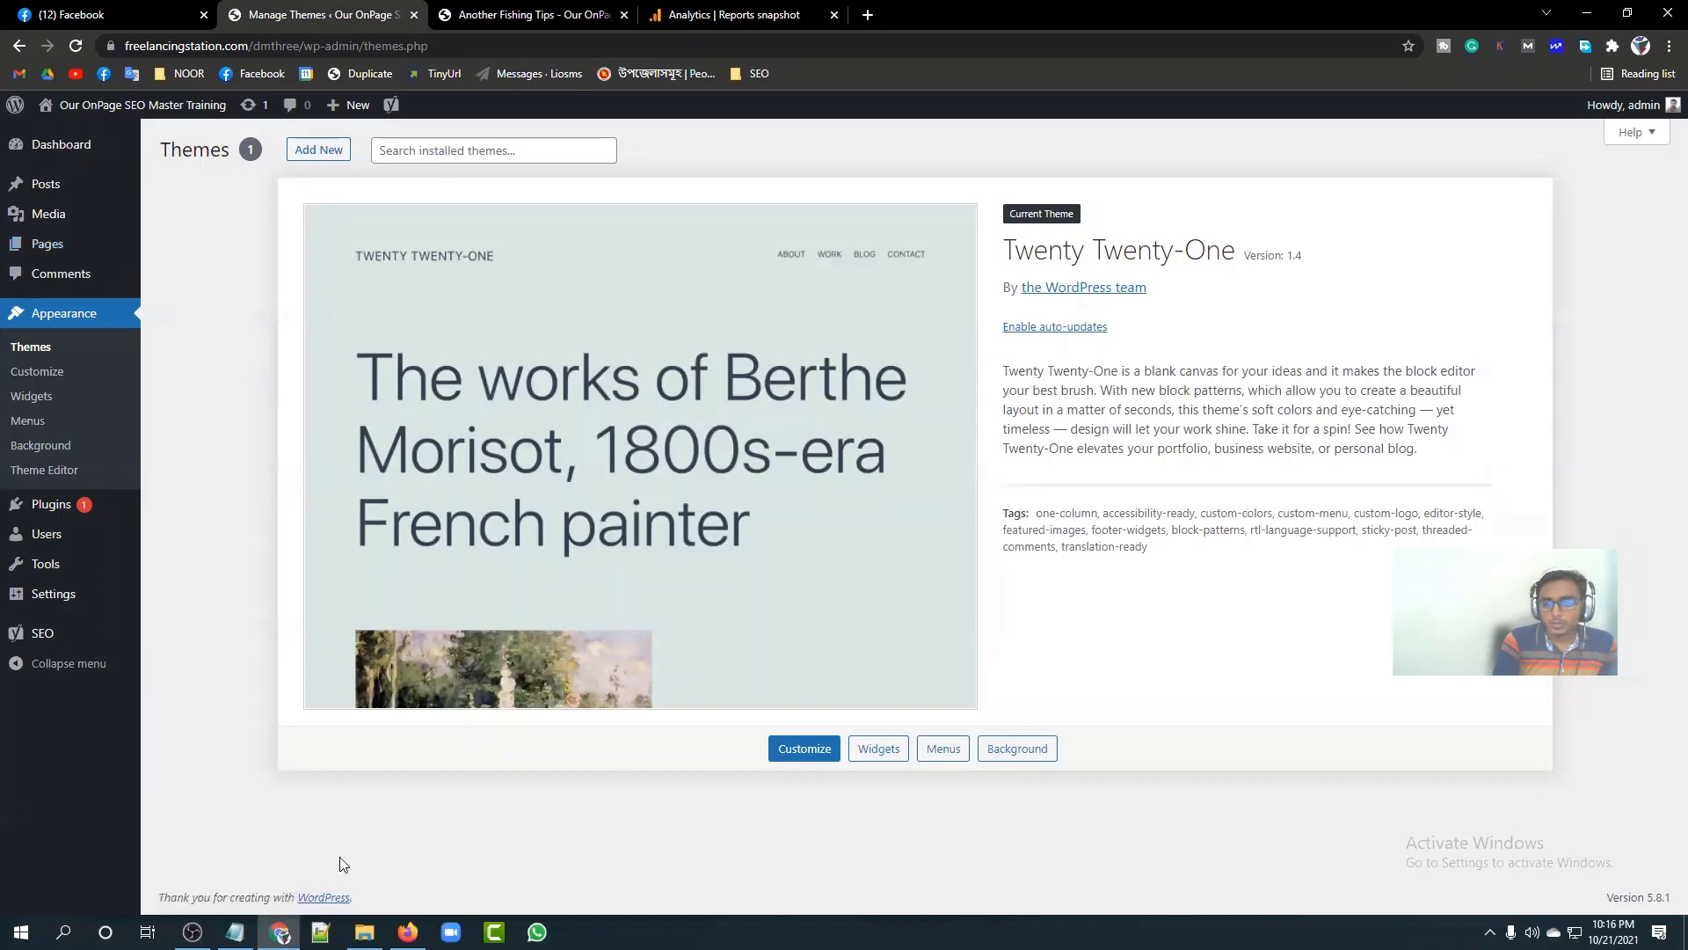
Step: Add three line breaks below the Google Analytics gtag.js code in the Notepad note and minimize it
left_click(235, 932)
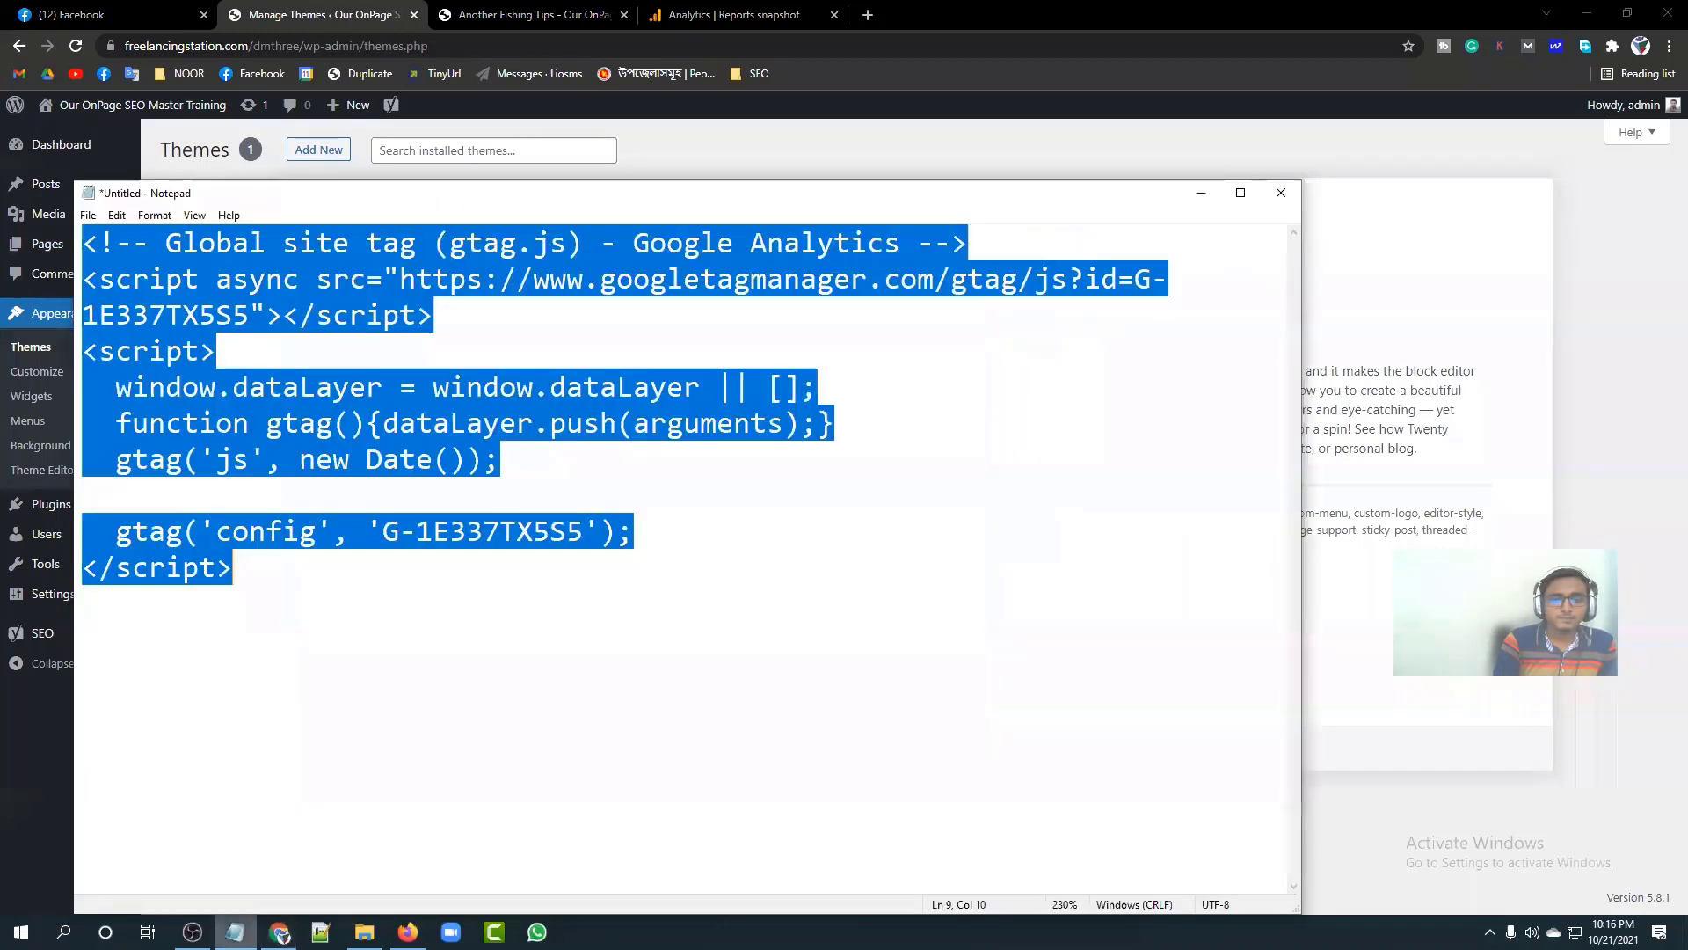
left_click(268, 573)
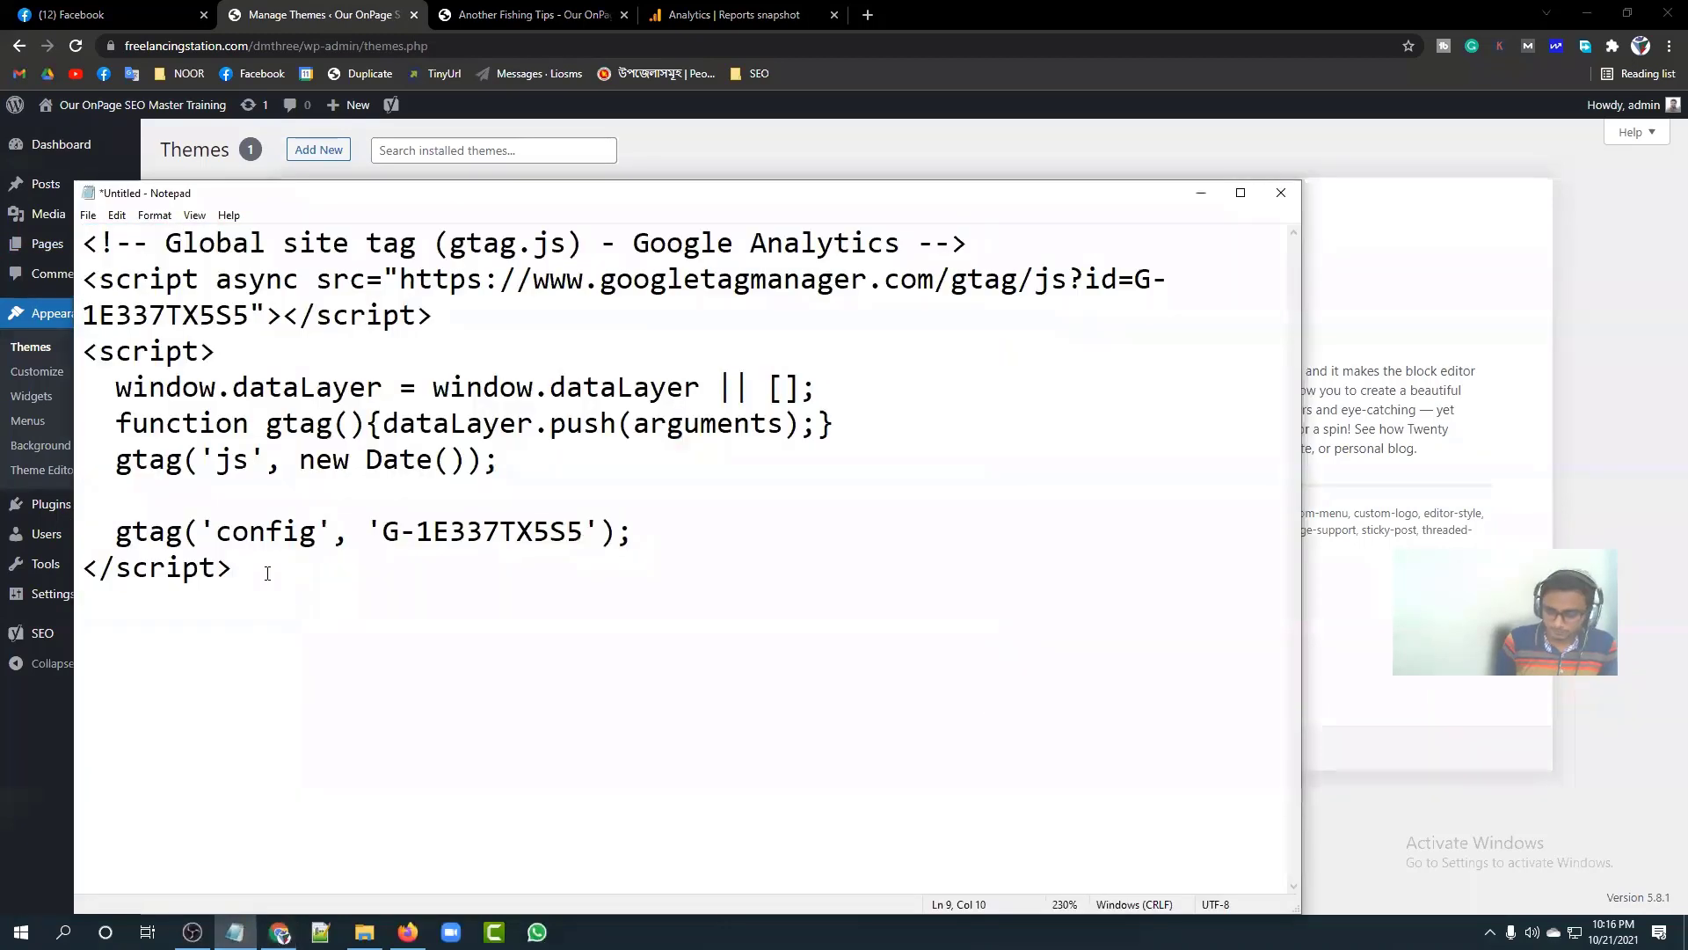
key("Return")
key("Return")
key("Return")
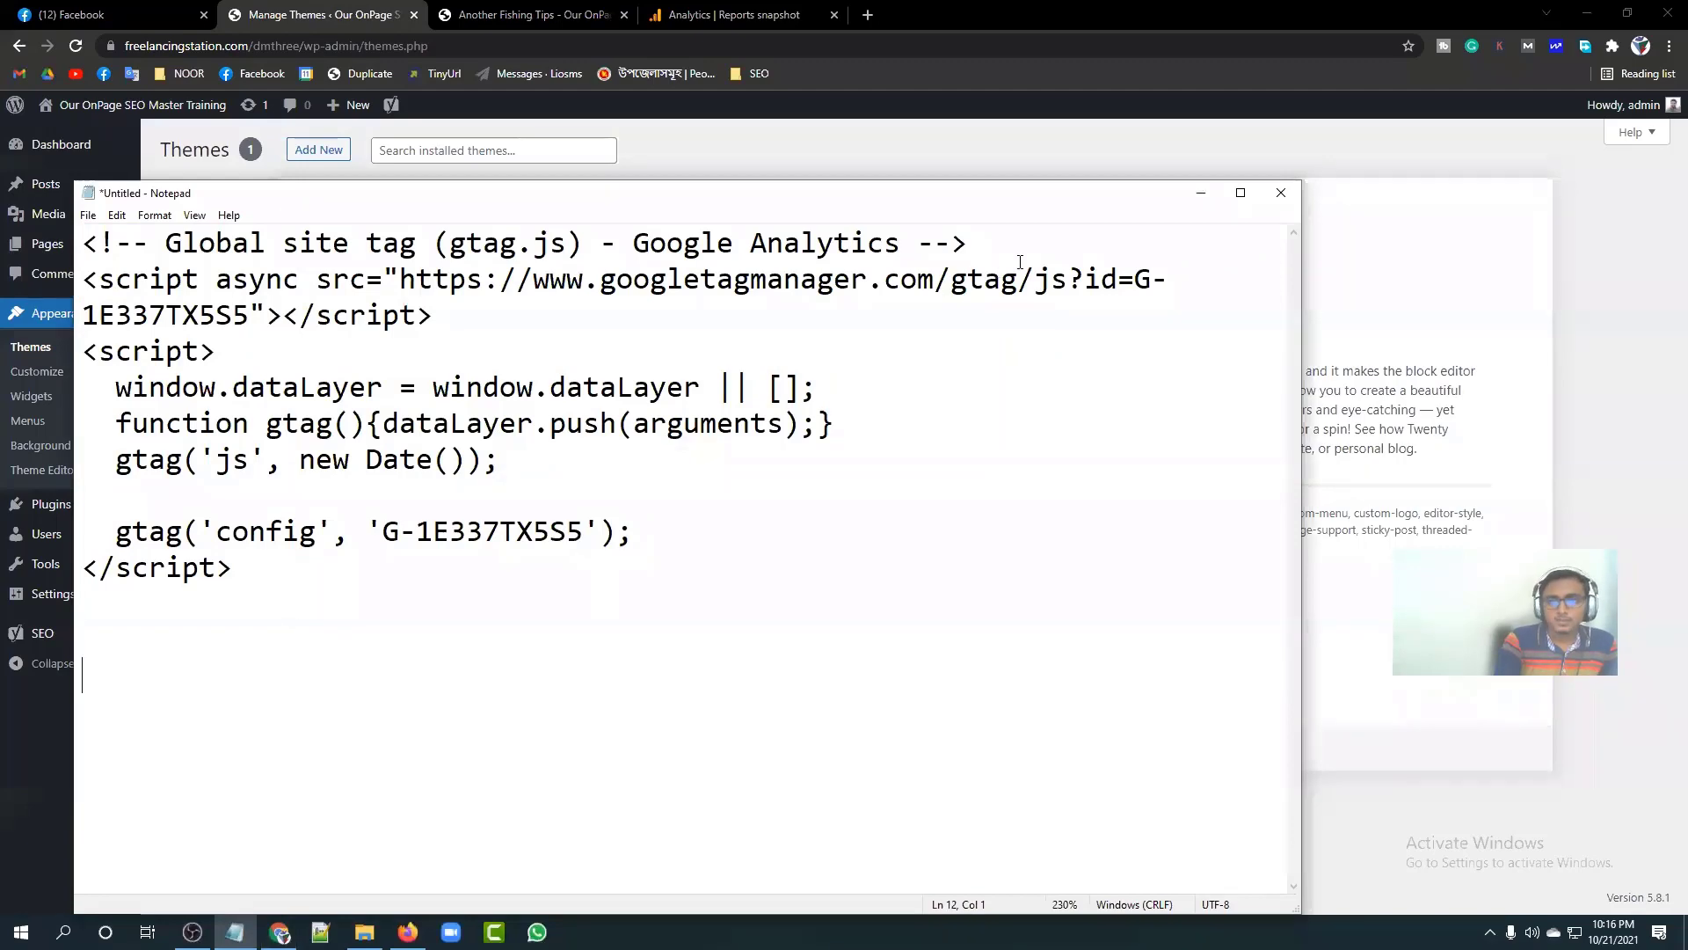
left_click(1201, 193)
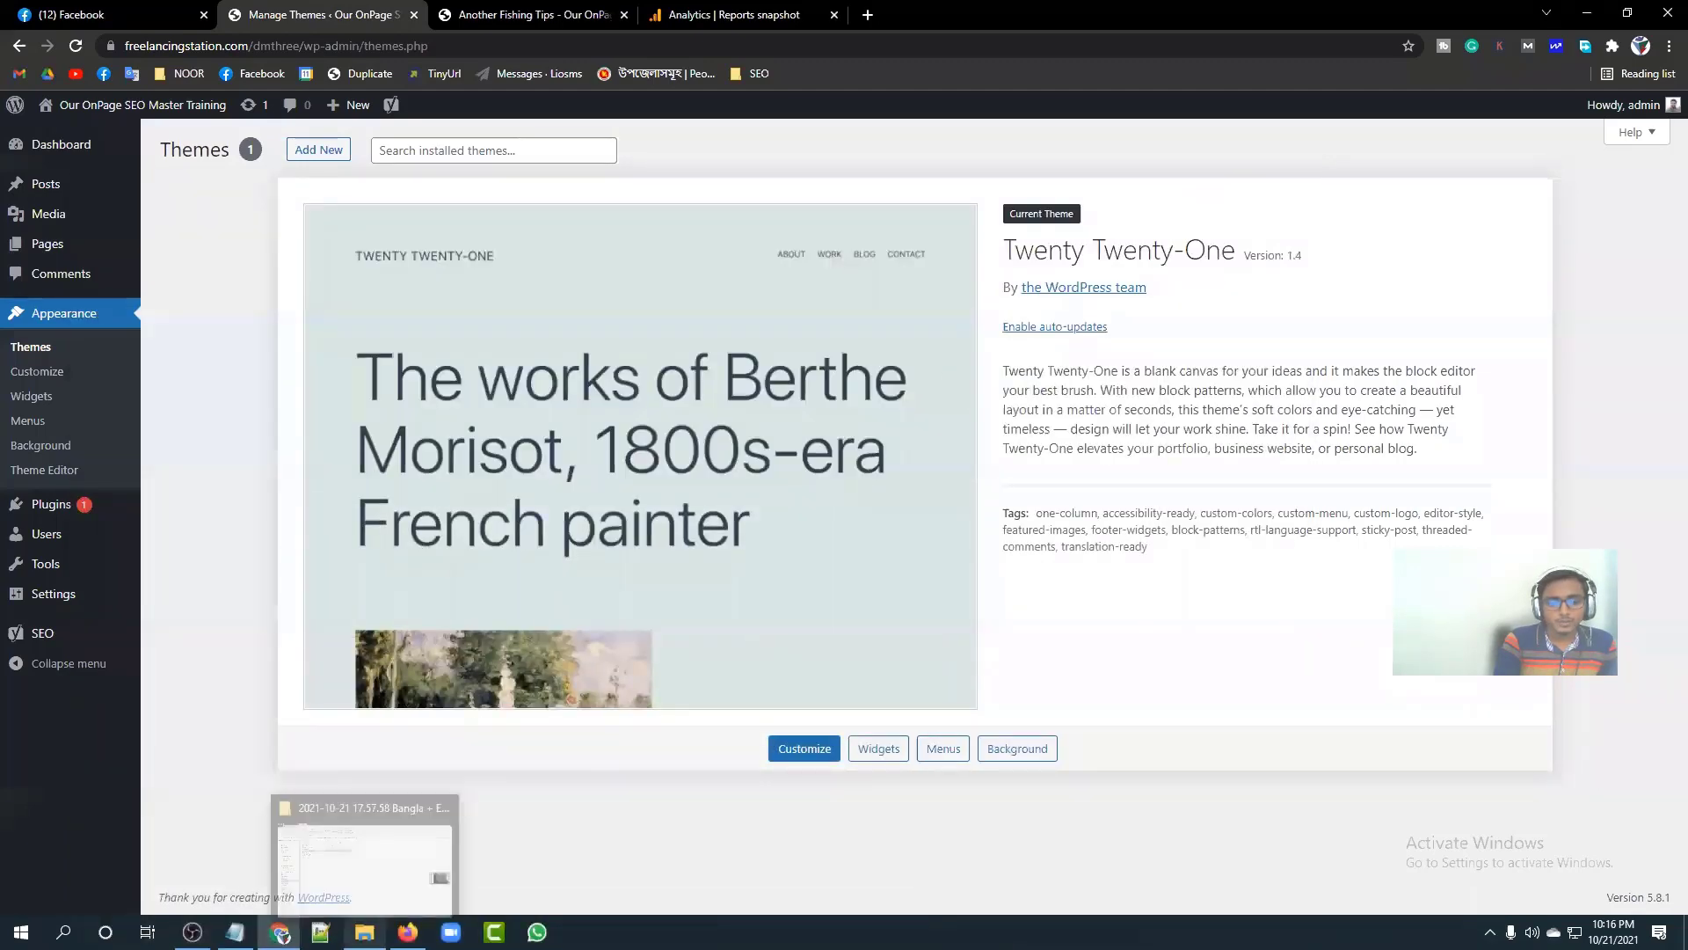
Step: Switch to File Explorer and open the Slides folder in Digital Marketing Class Materials on Local Disk (H:)
left_click(364, 932)
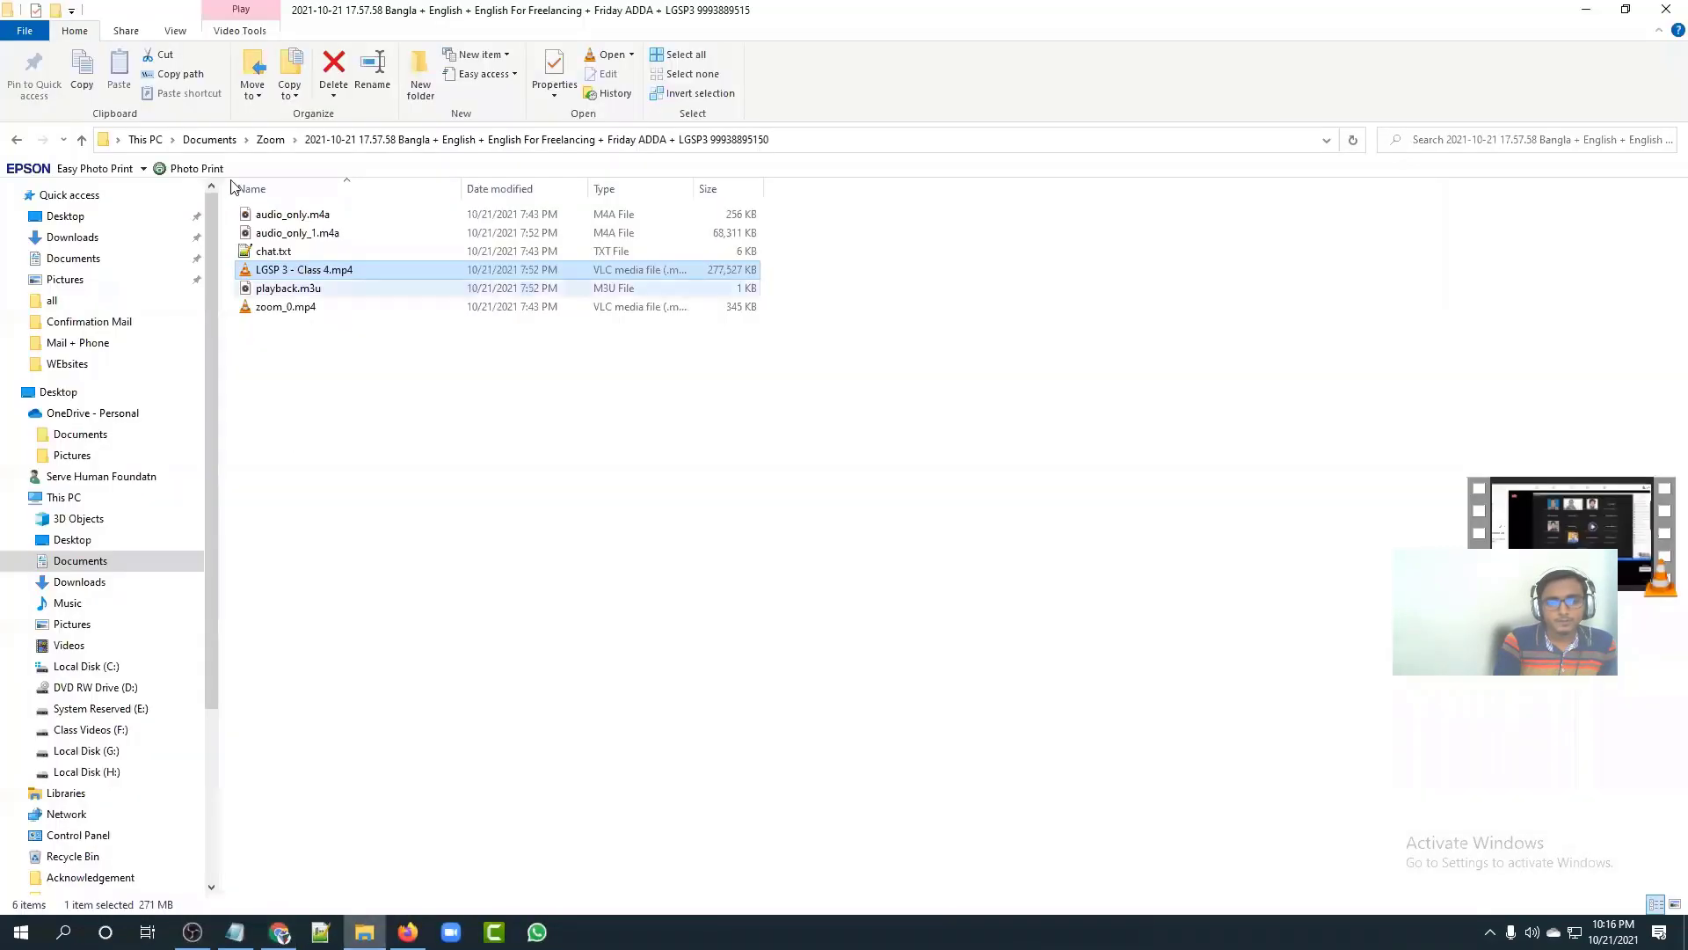
left_click(92, 771)
left_click(344, 367)
double_click(344, 368)
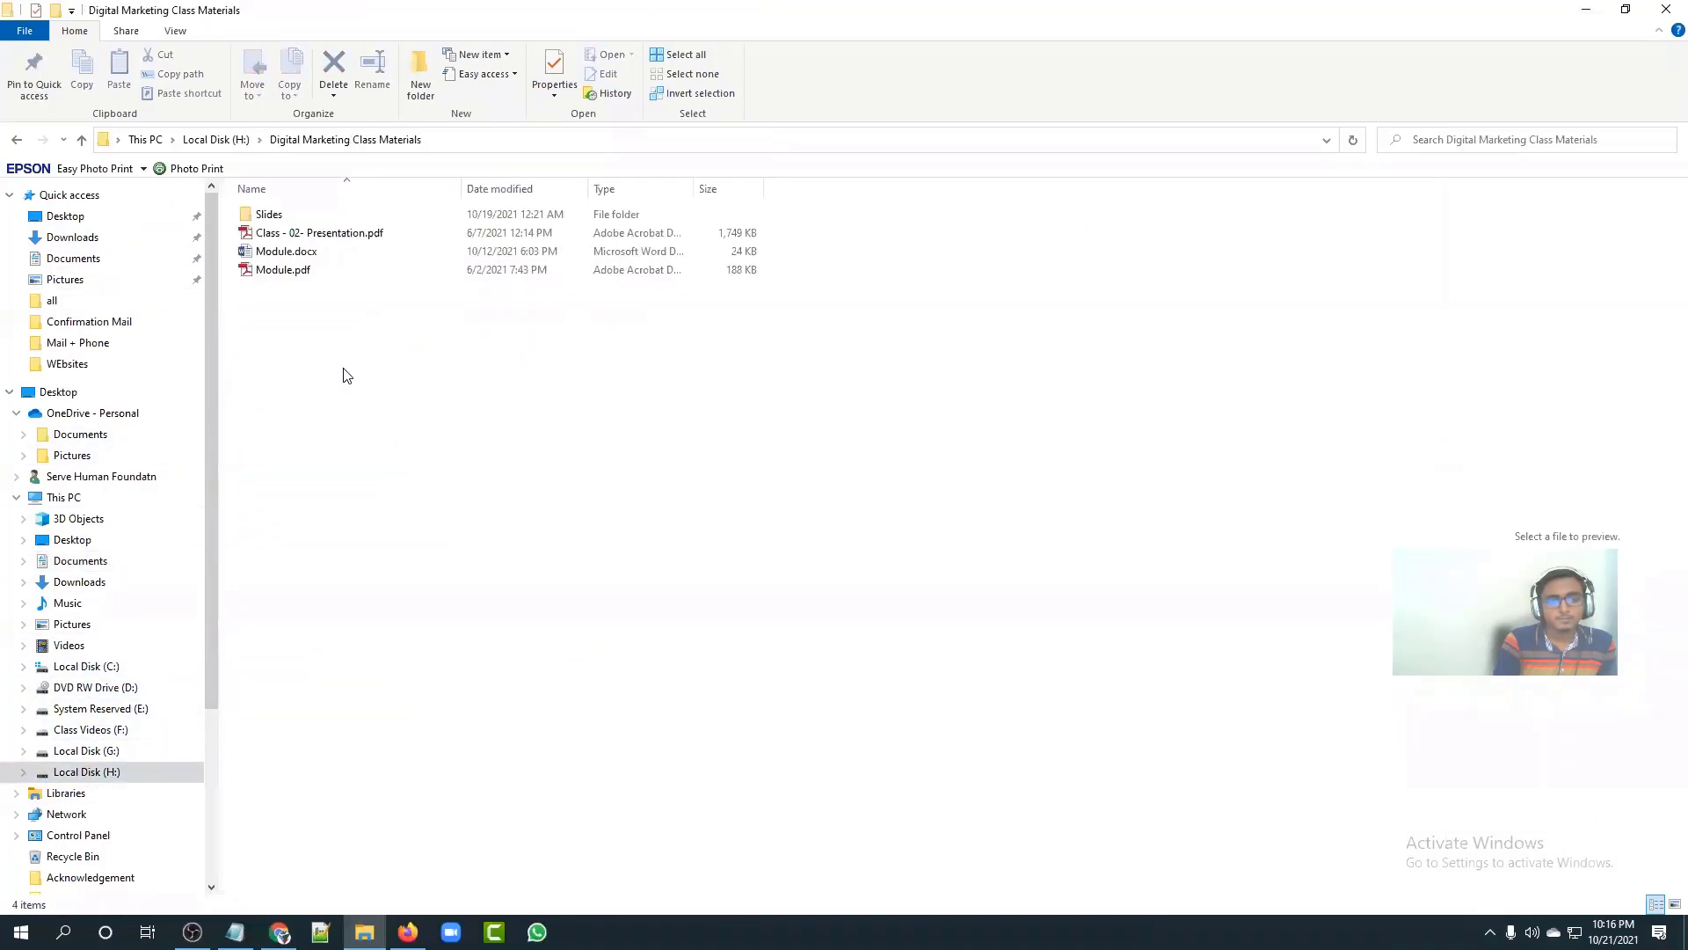
double_click(292, 217)
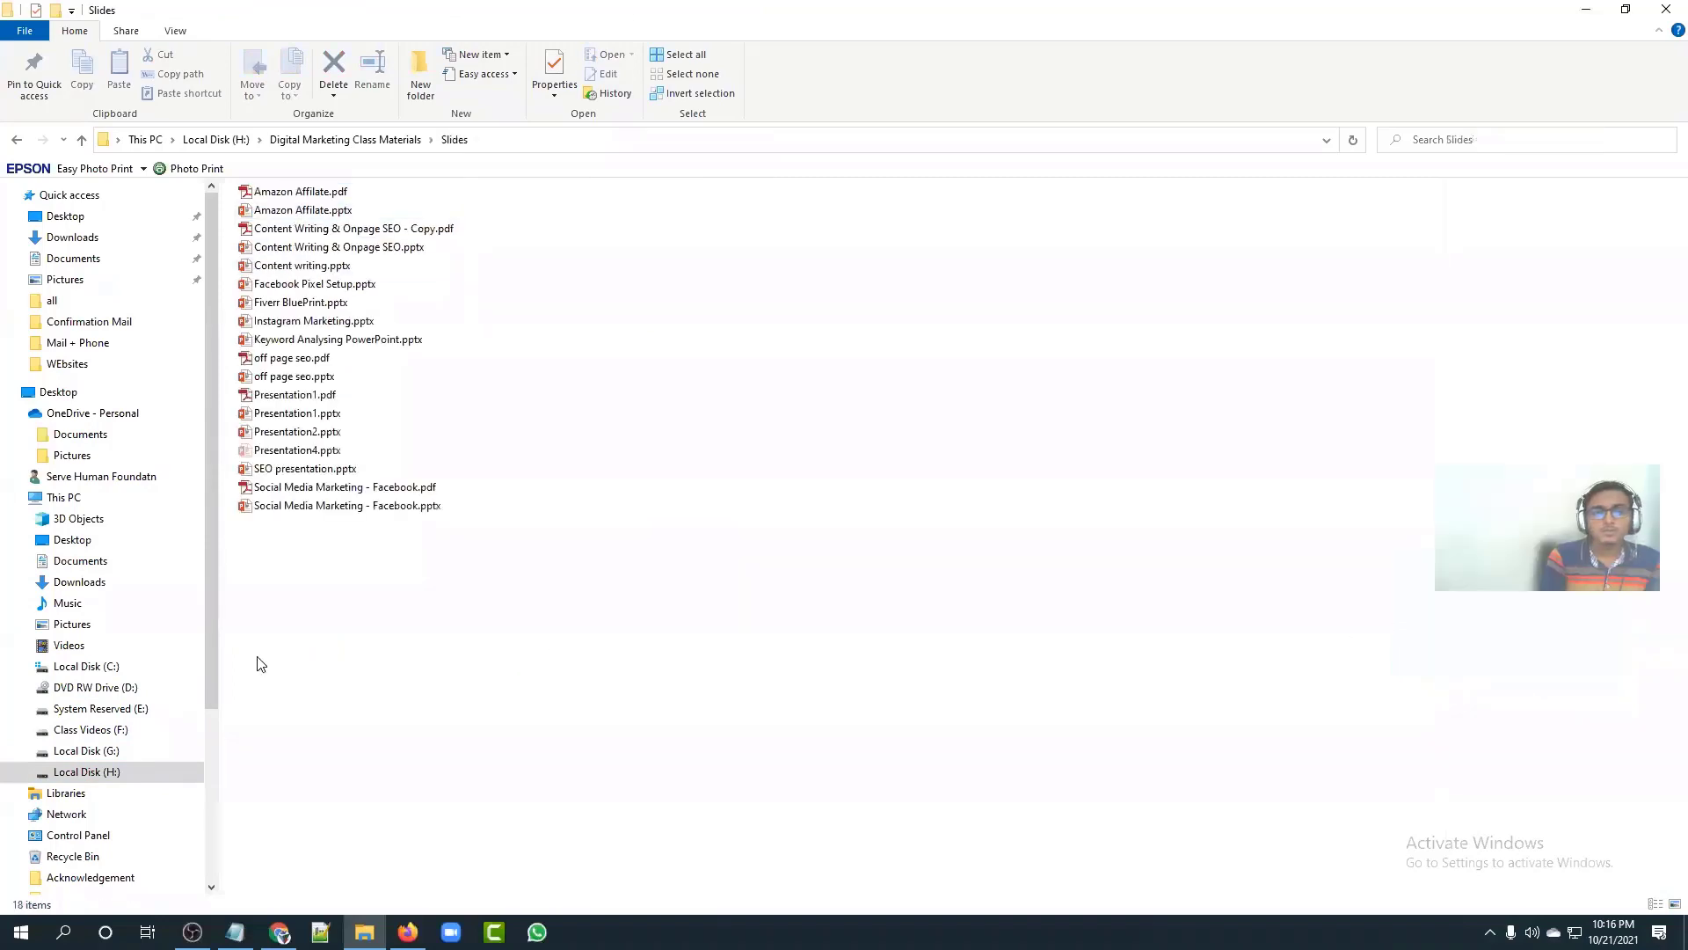
Step: View and close Content Writing & Onpage SEO - Copy.pdf, and look through the slides of Content Writing & Onpage SEO.pptx
double_click(318, 230)
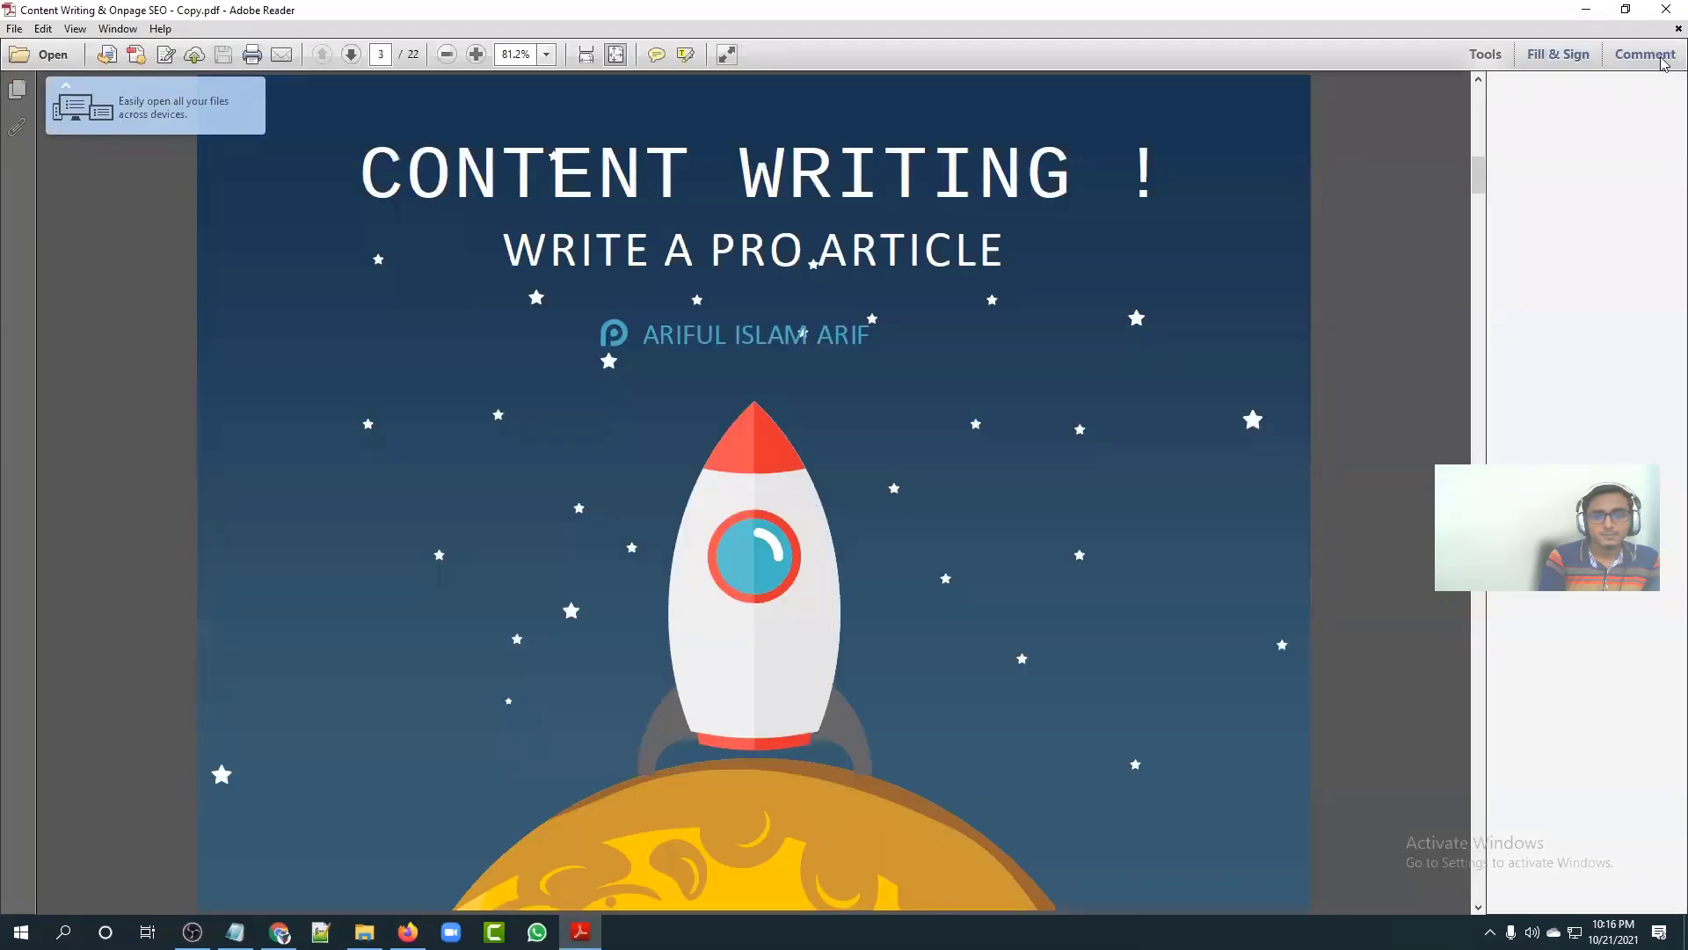
left_click(1667, 9)
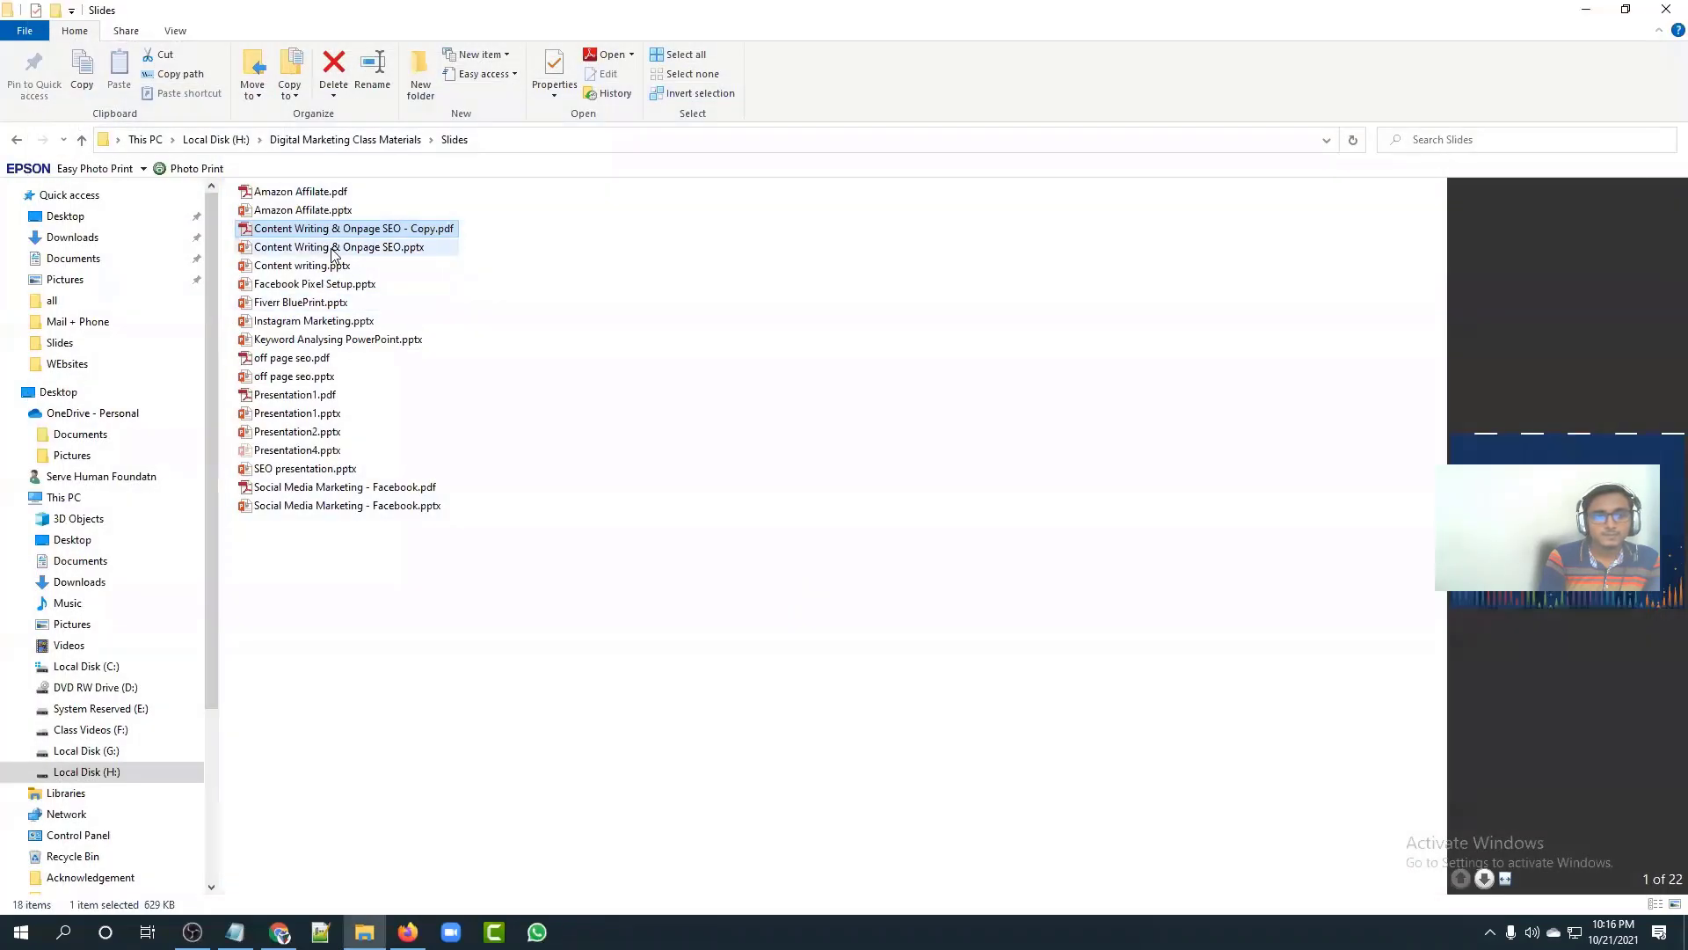
double_click(334, 249)
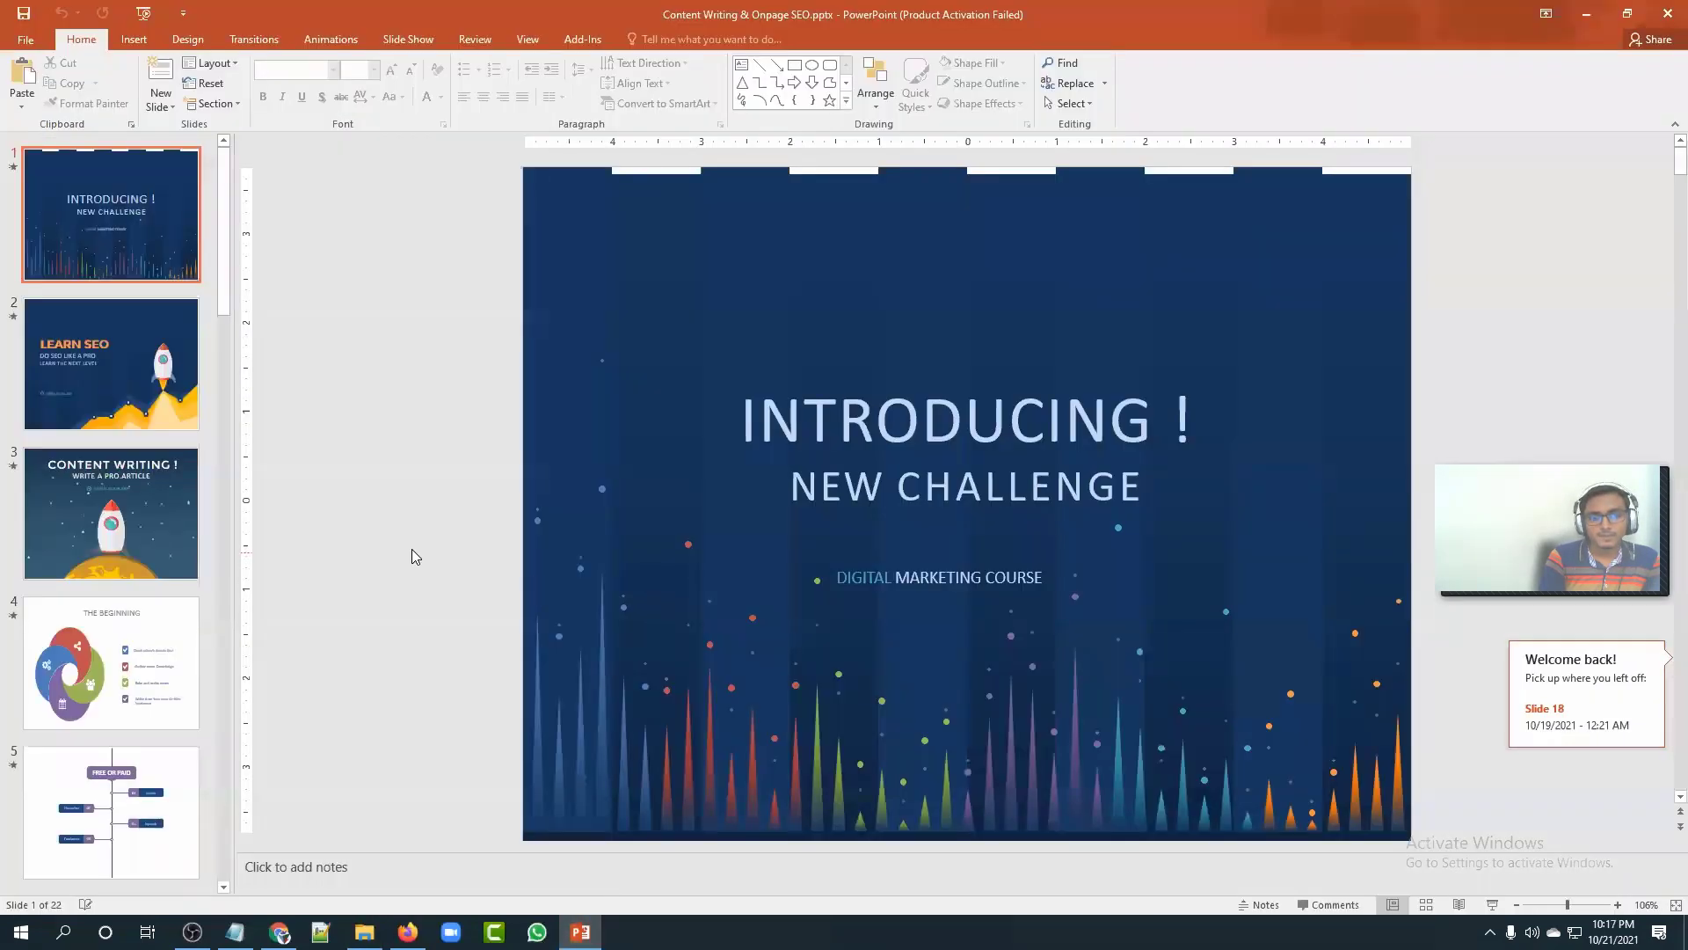
scroll(411, 548, "down", 6)
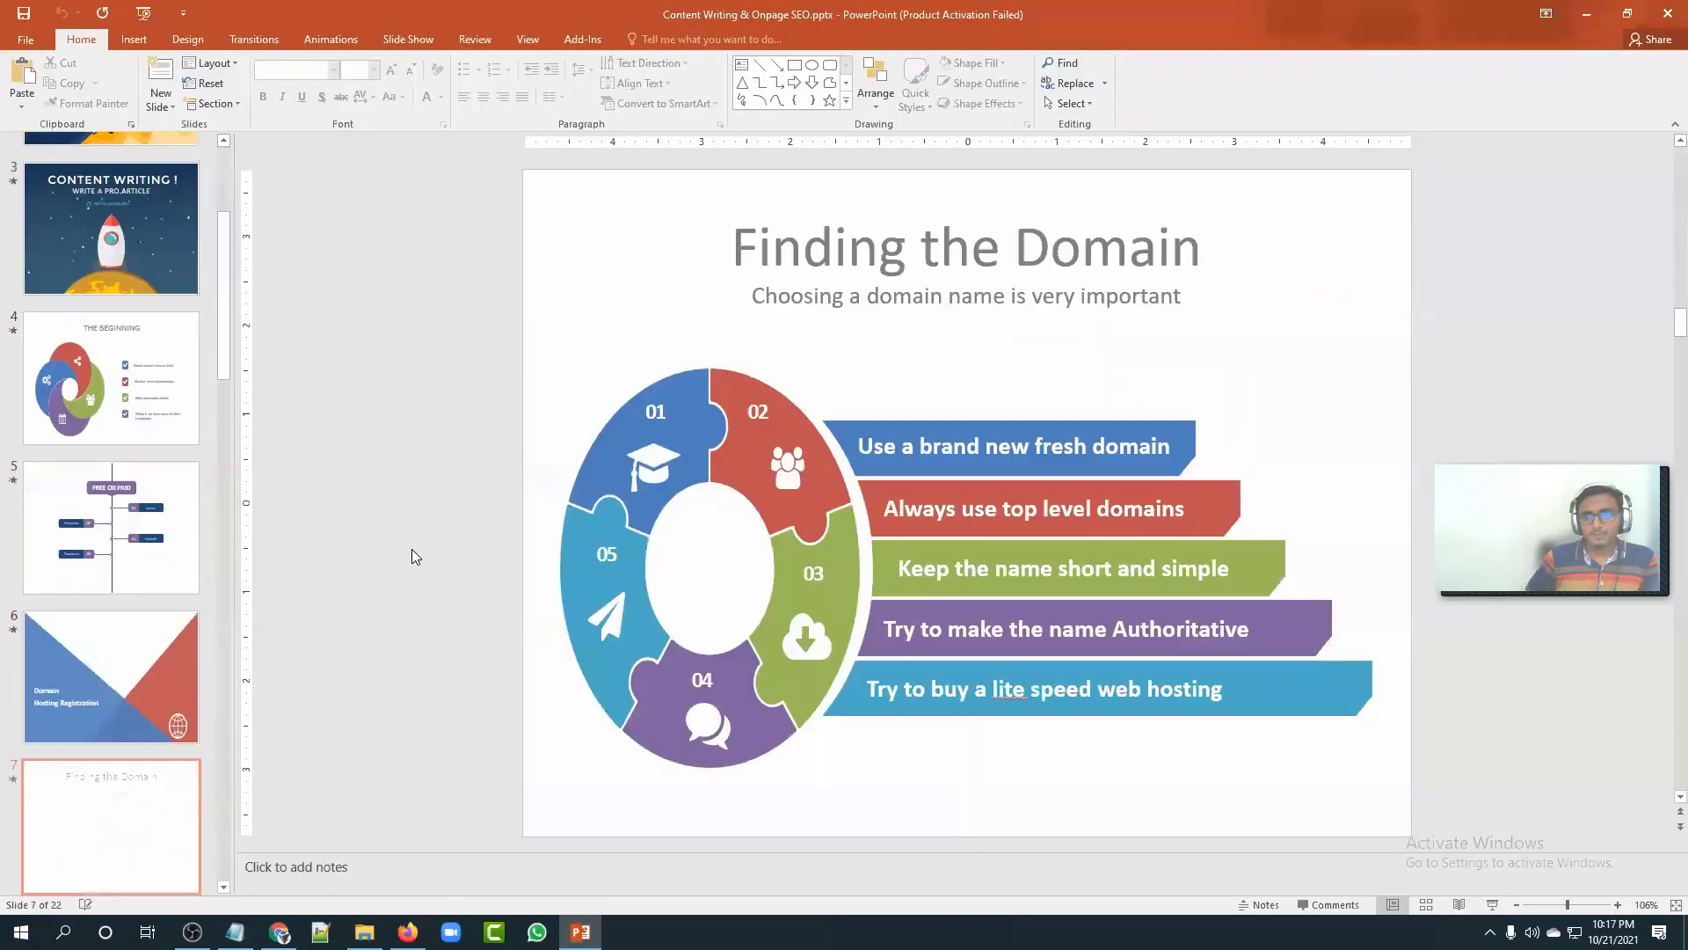
scroll(412, 549, "down", 6)
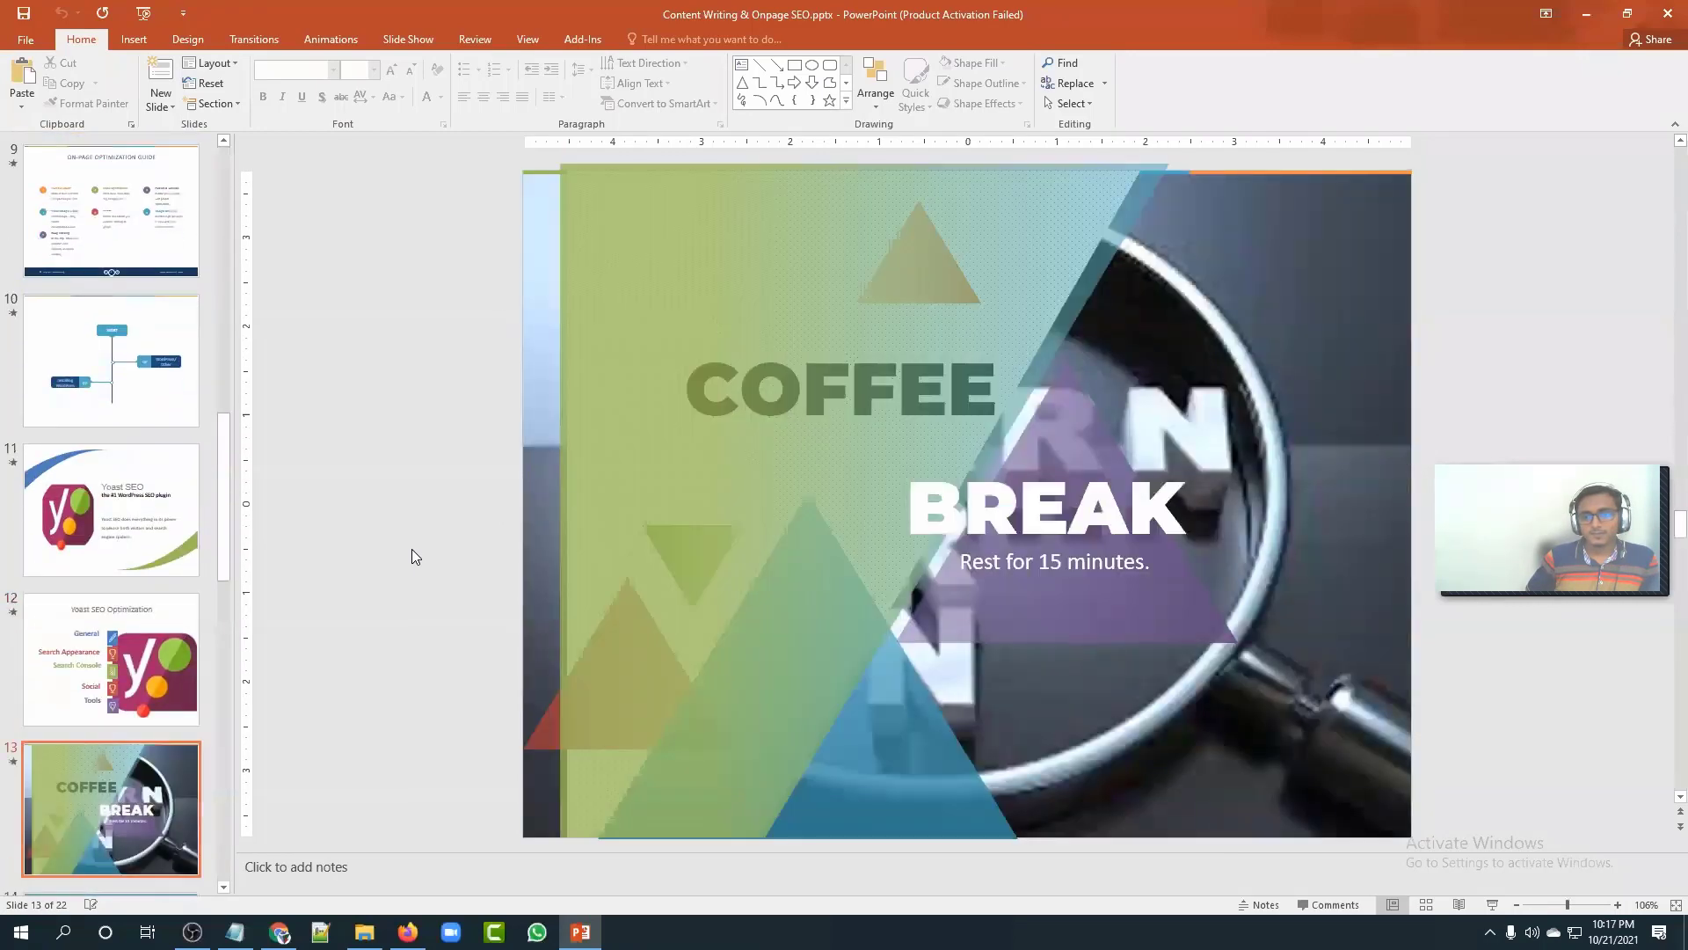
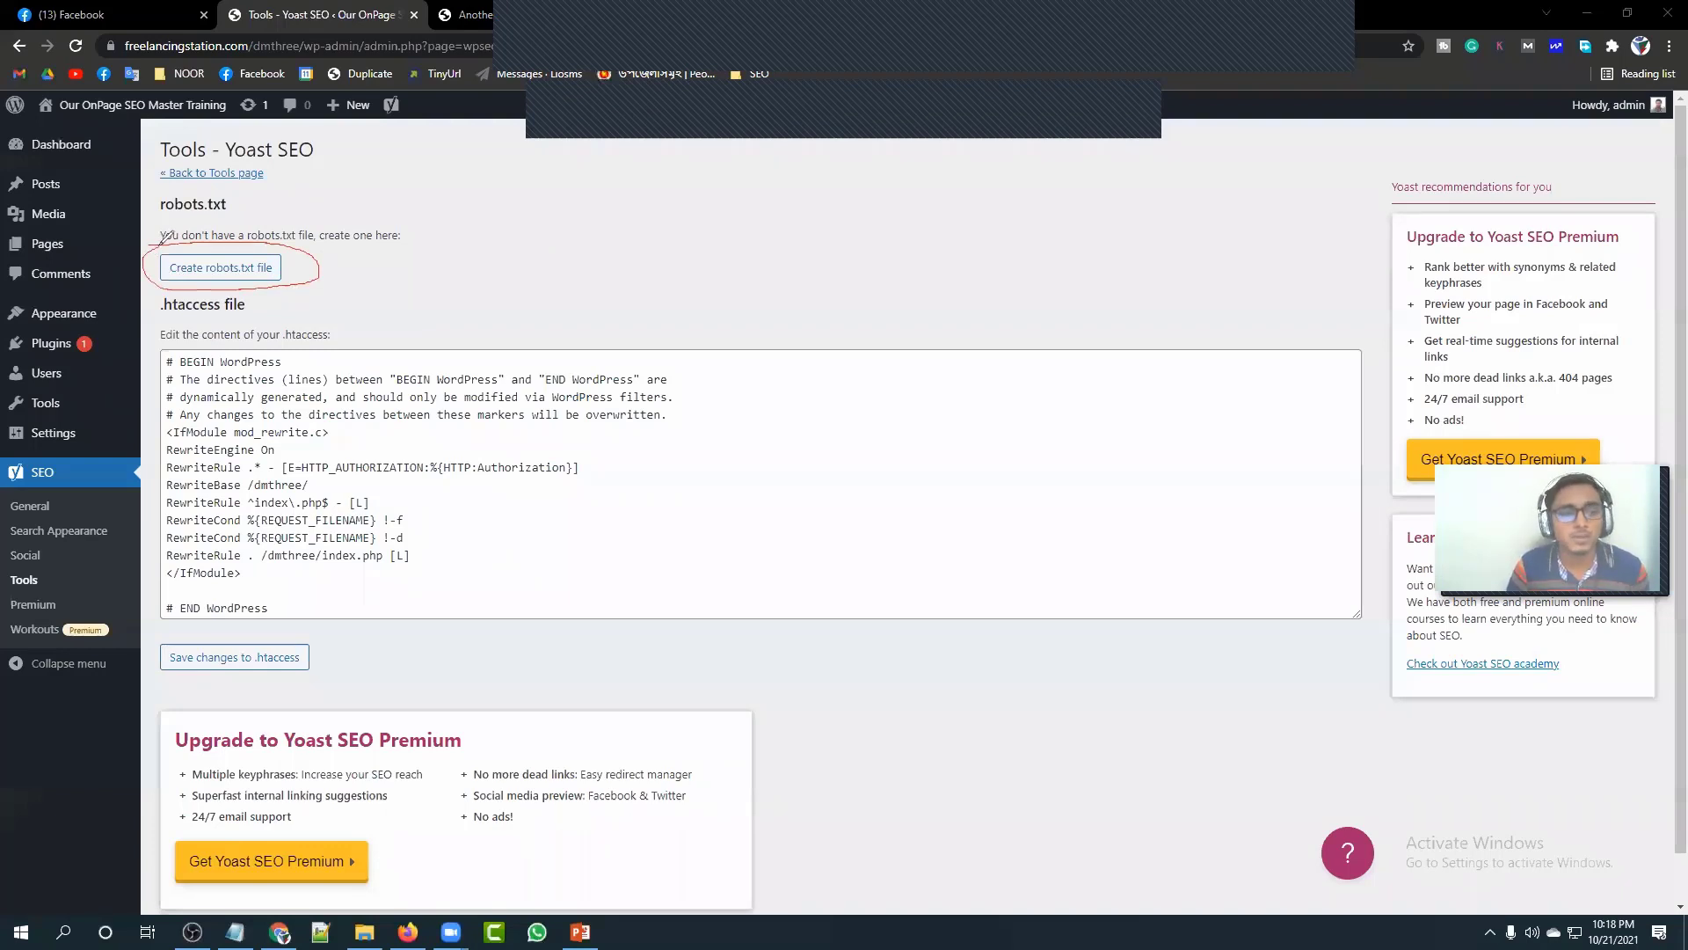
Step: Underline the area beside the robots.txt creation option with the annotation pen and create the robots.txt file in Yoast SEO
left_click_drag(296, 270, 451, 275)
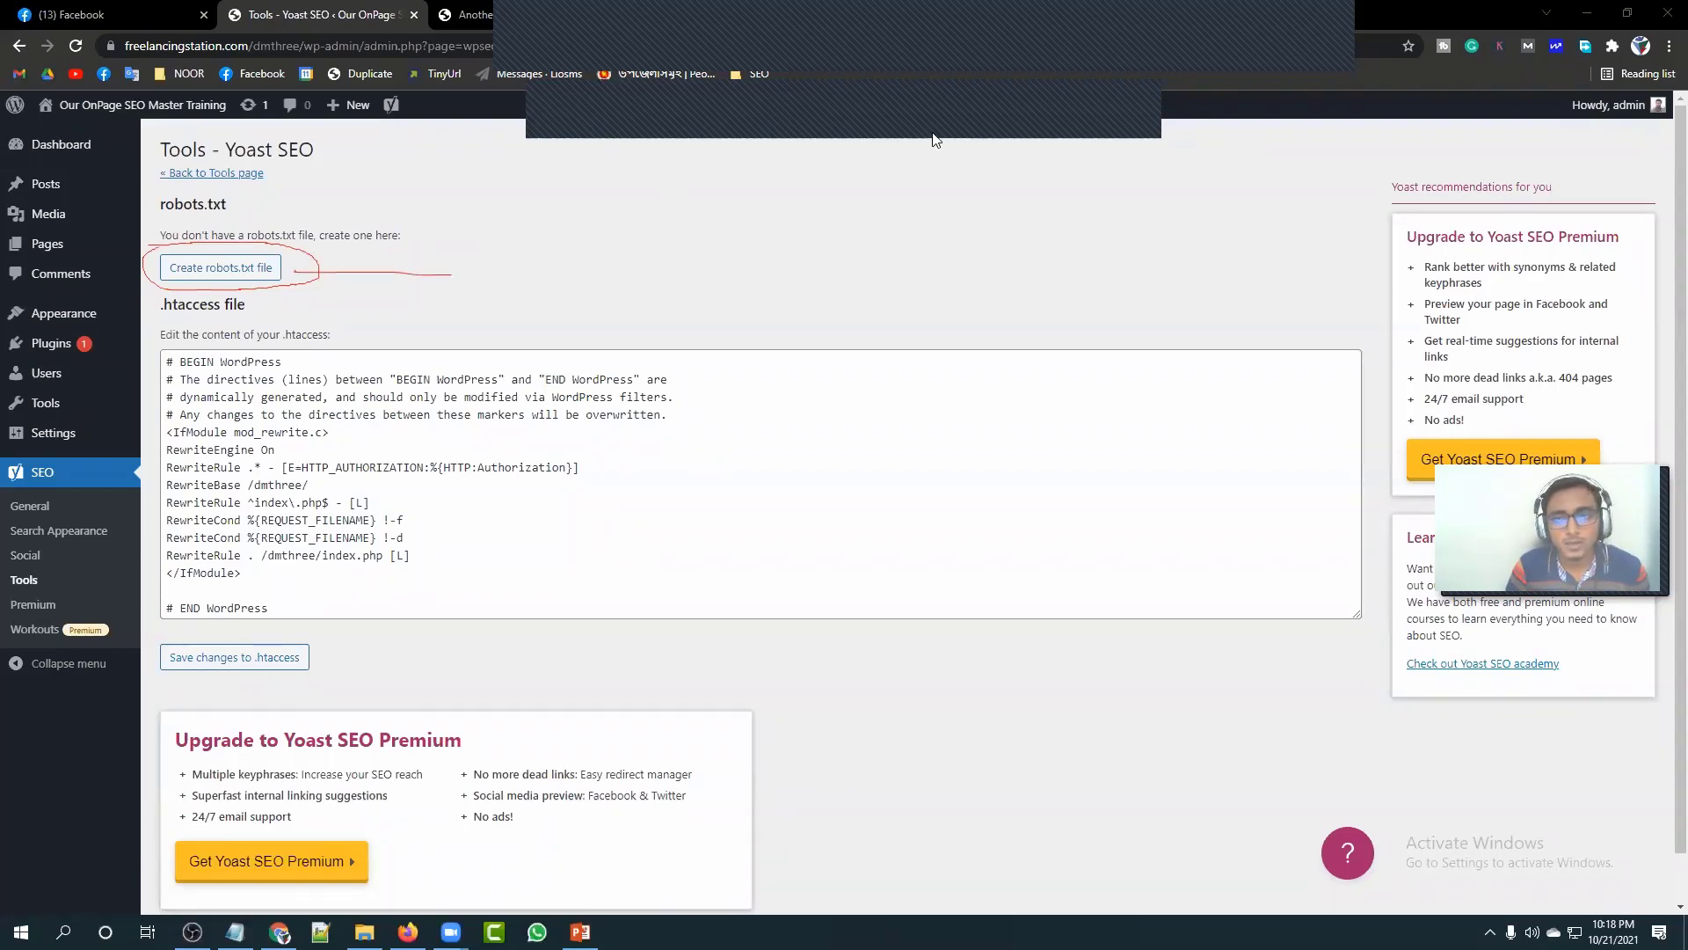
left_click(1073, 141)
left_click(172, 275)
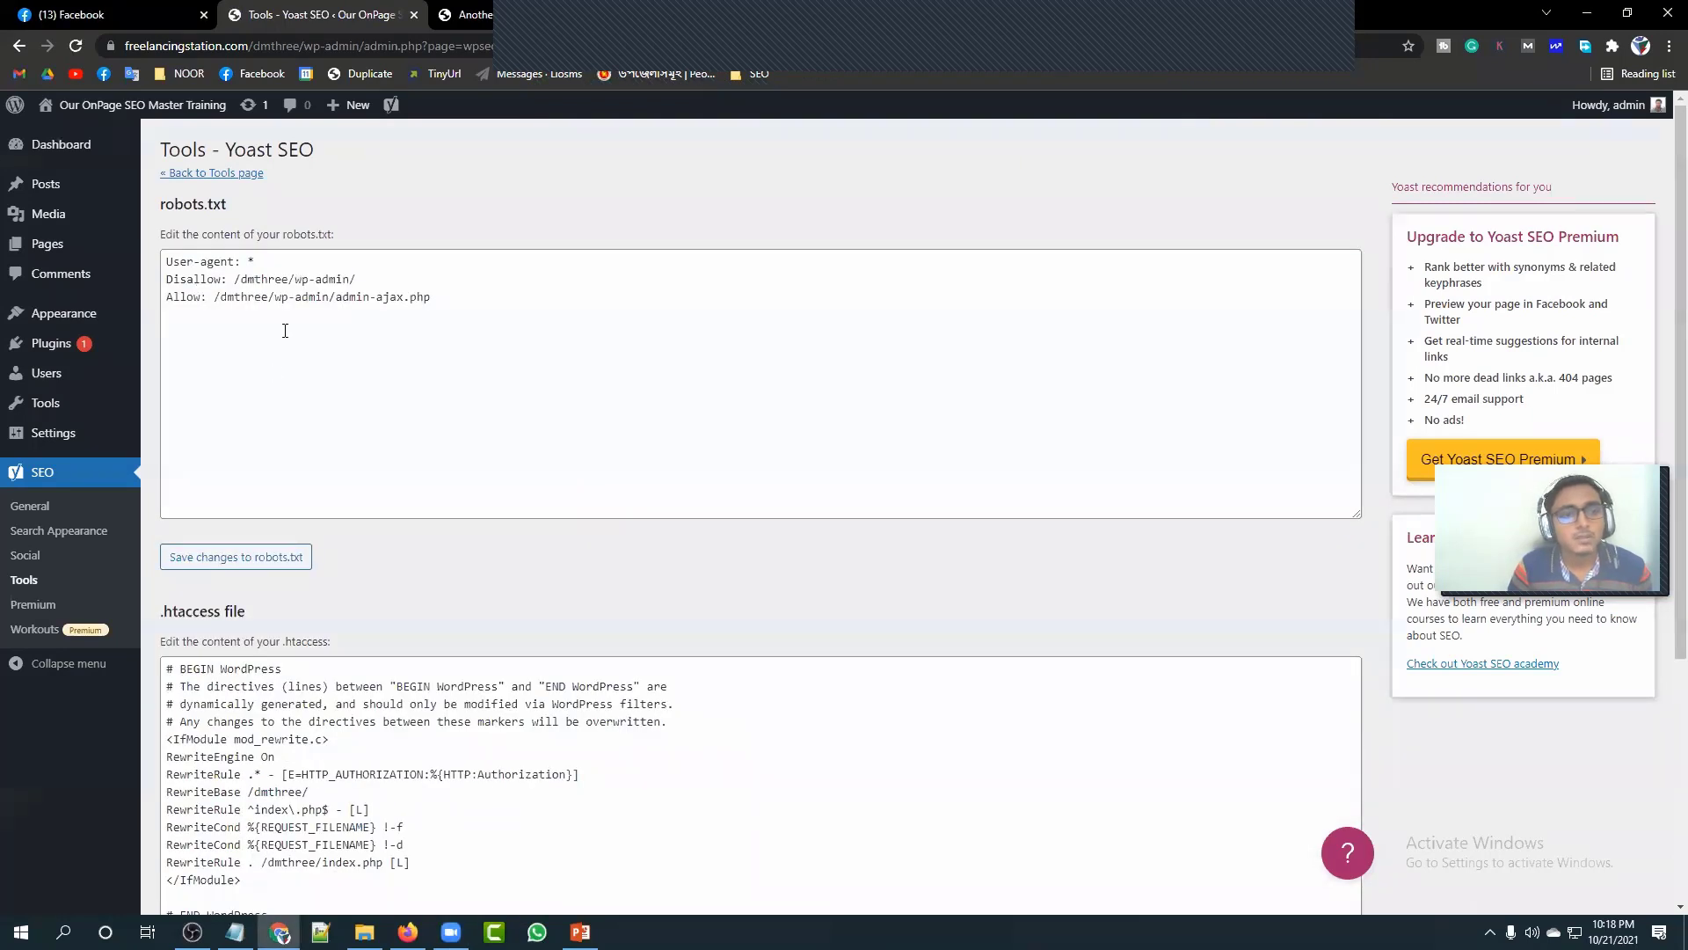
Step: Enlarge the page and examine the User-agent, Disallow and Allow rules in the new robots.txt file
left_click(493, 304)
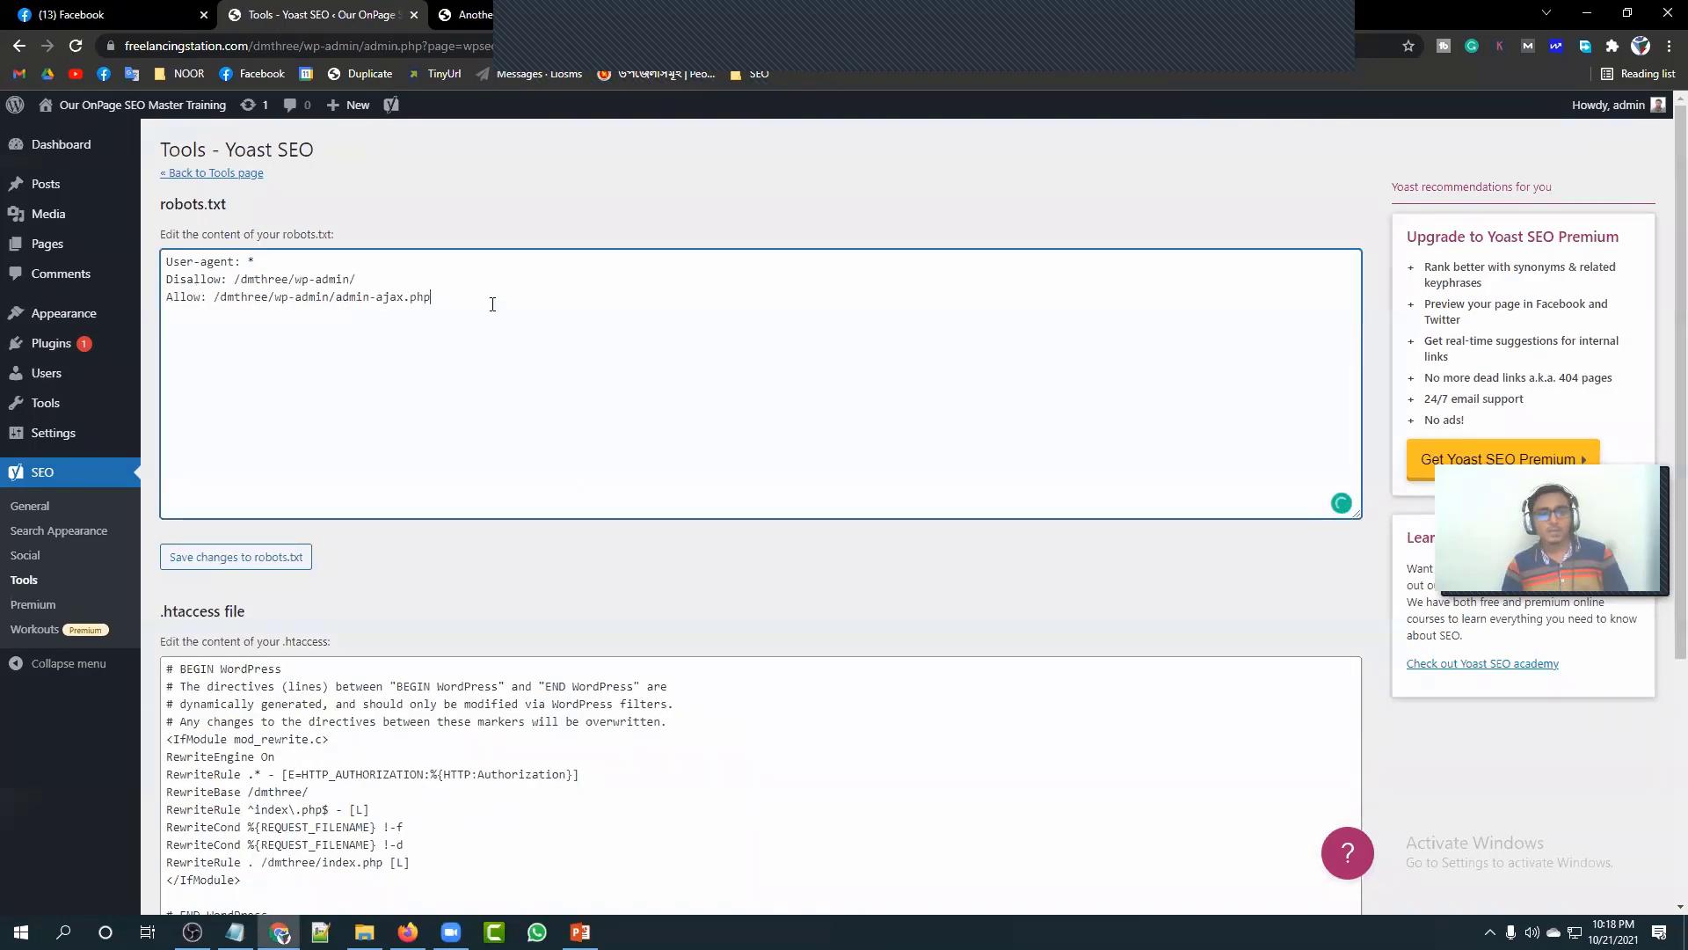
key("ctrl+plus")
key("ctrl+plus")
key("ctrl+plus")
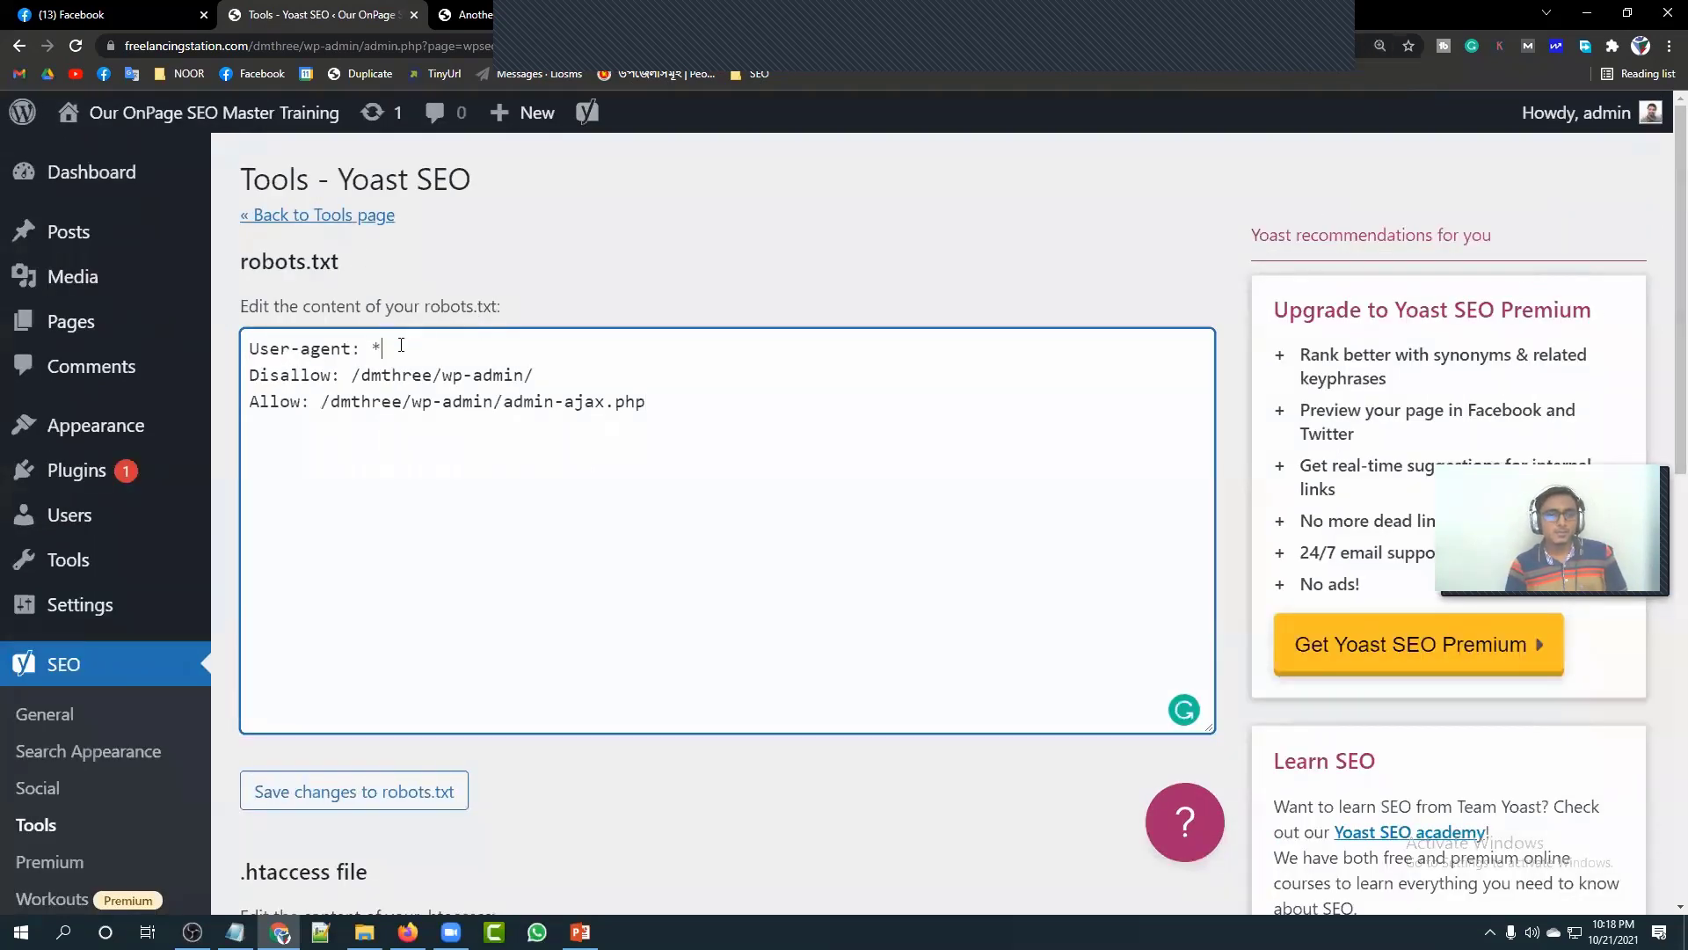
left_click(343, 376)
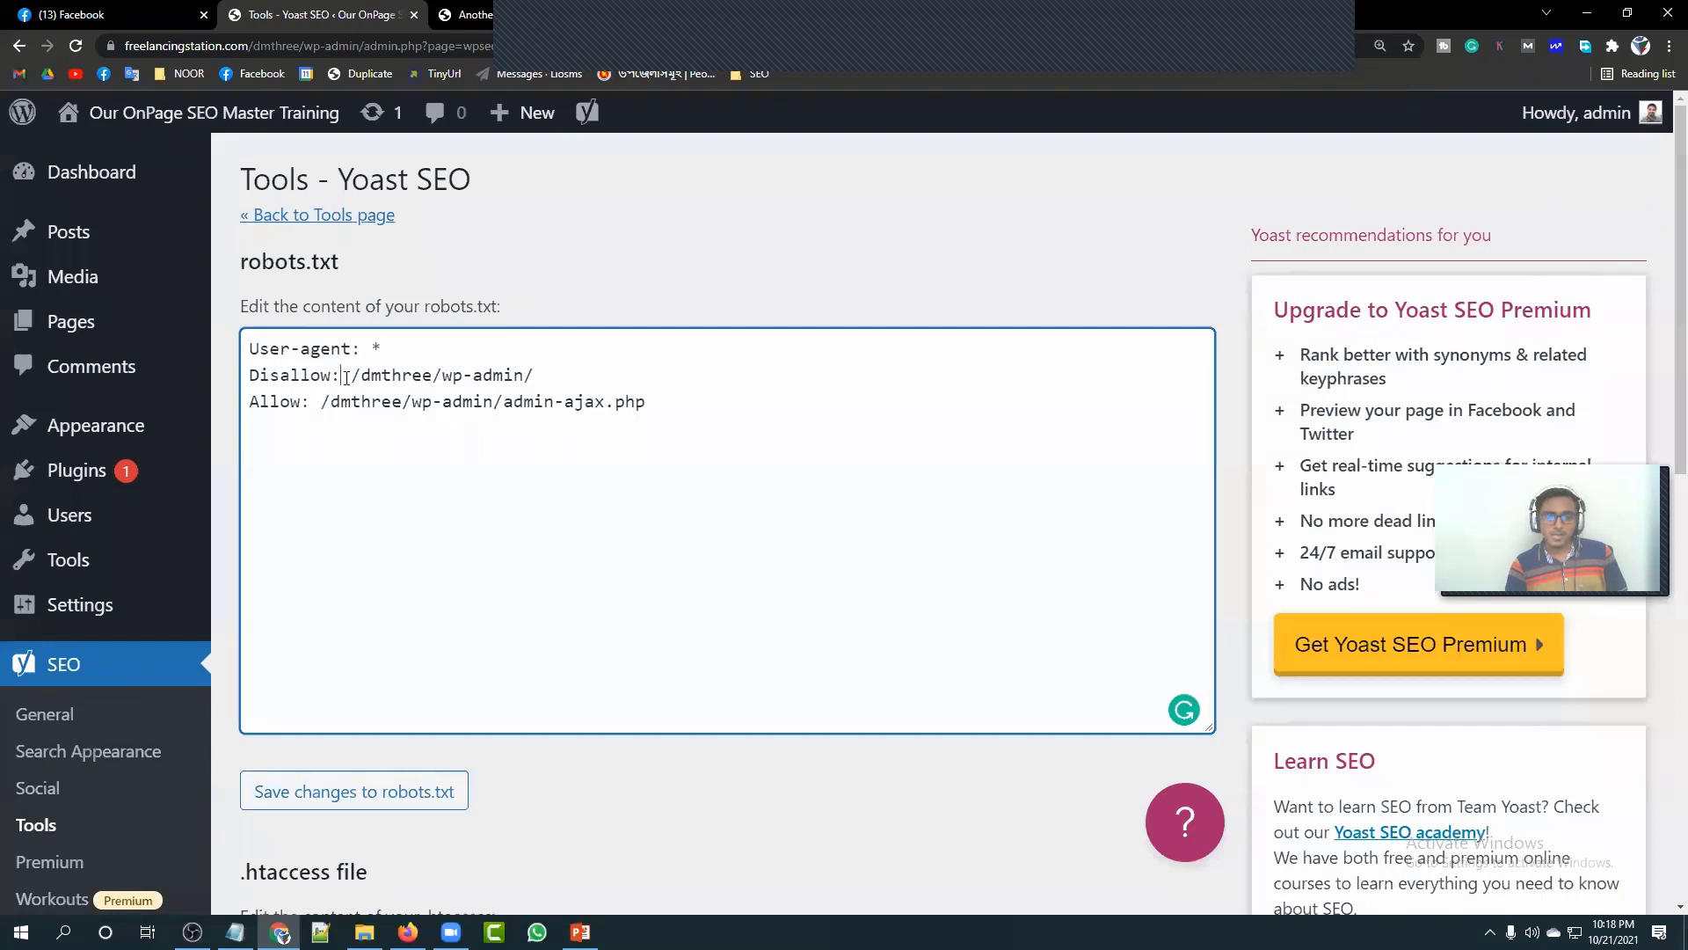
left_click(691, 402)
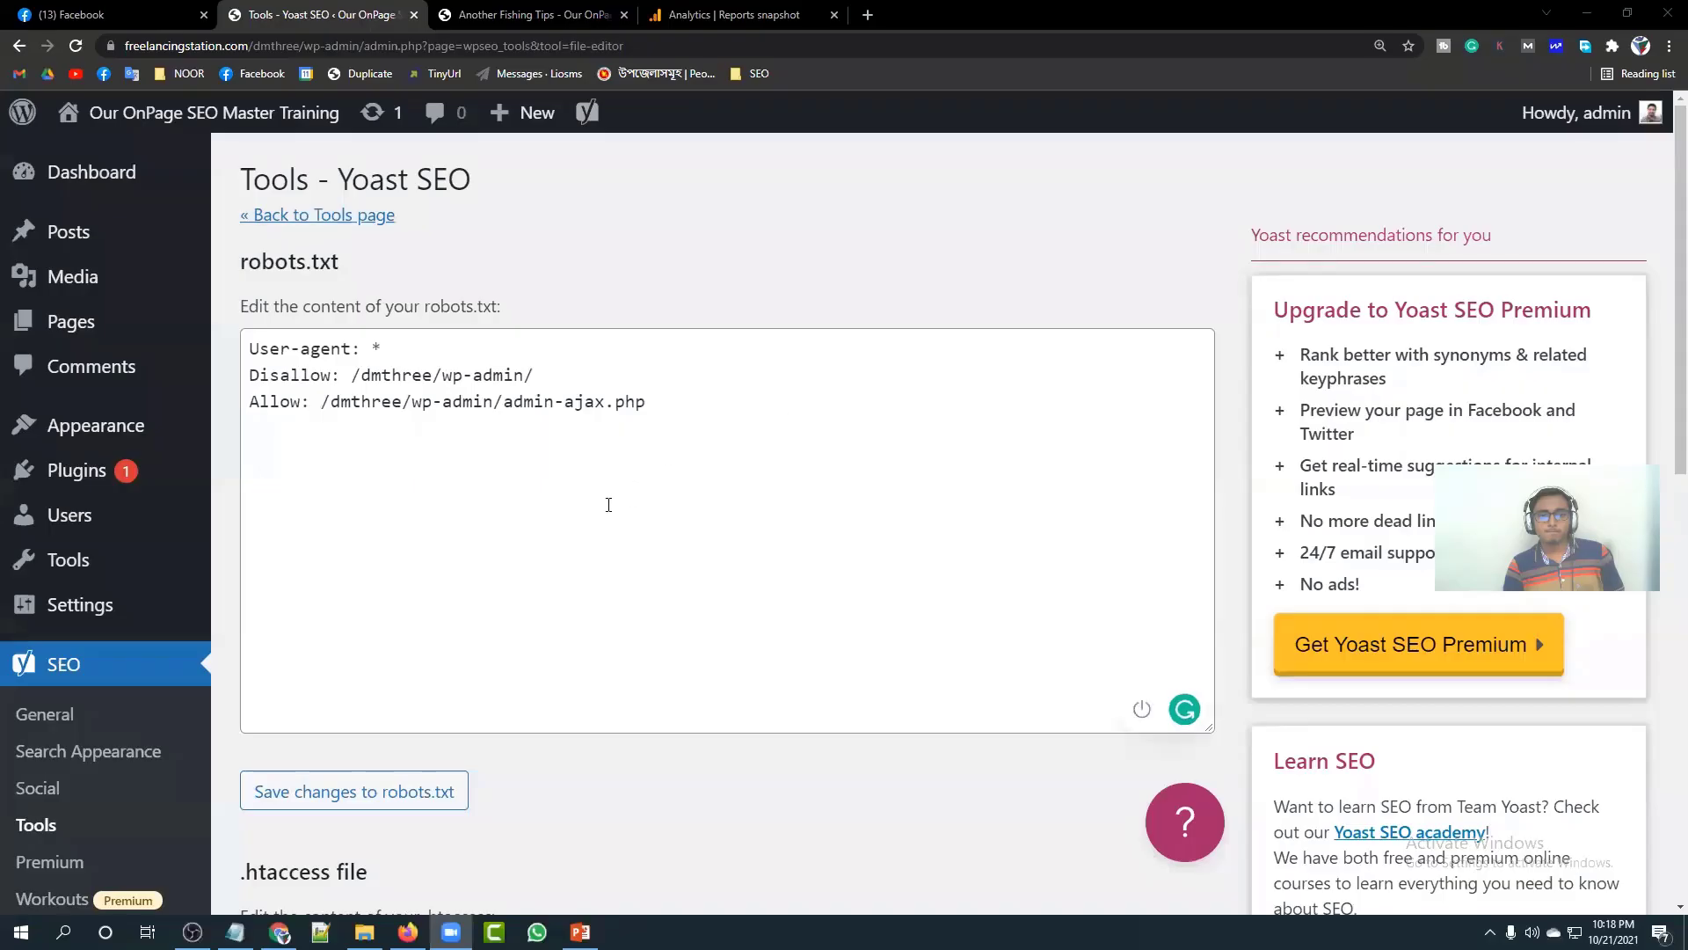
left_click(606, 501)
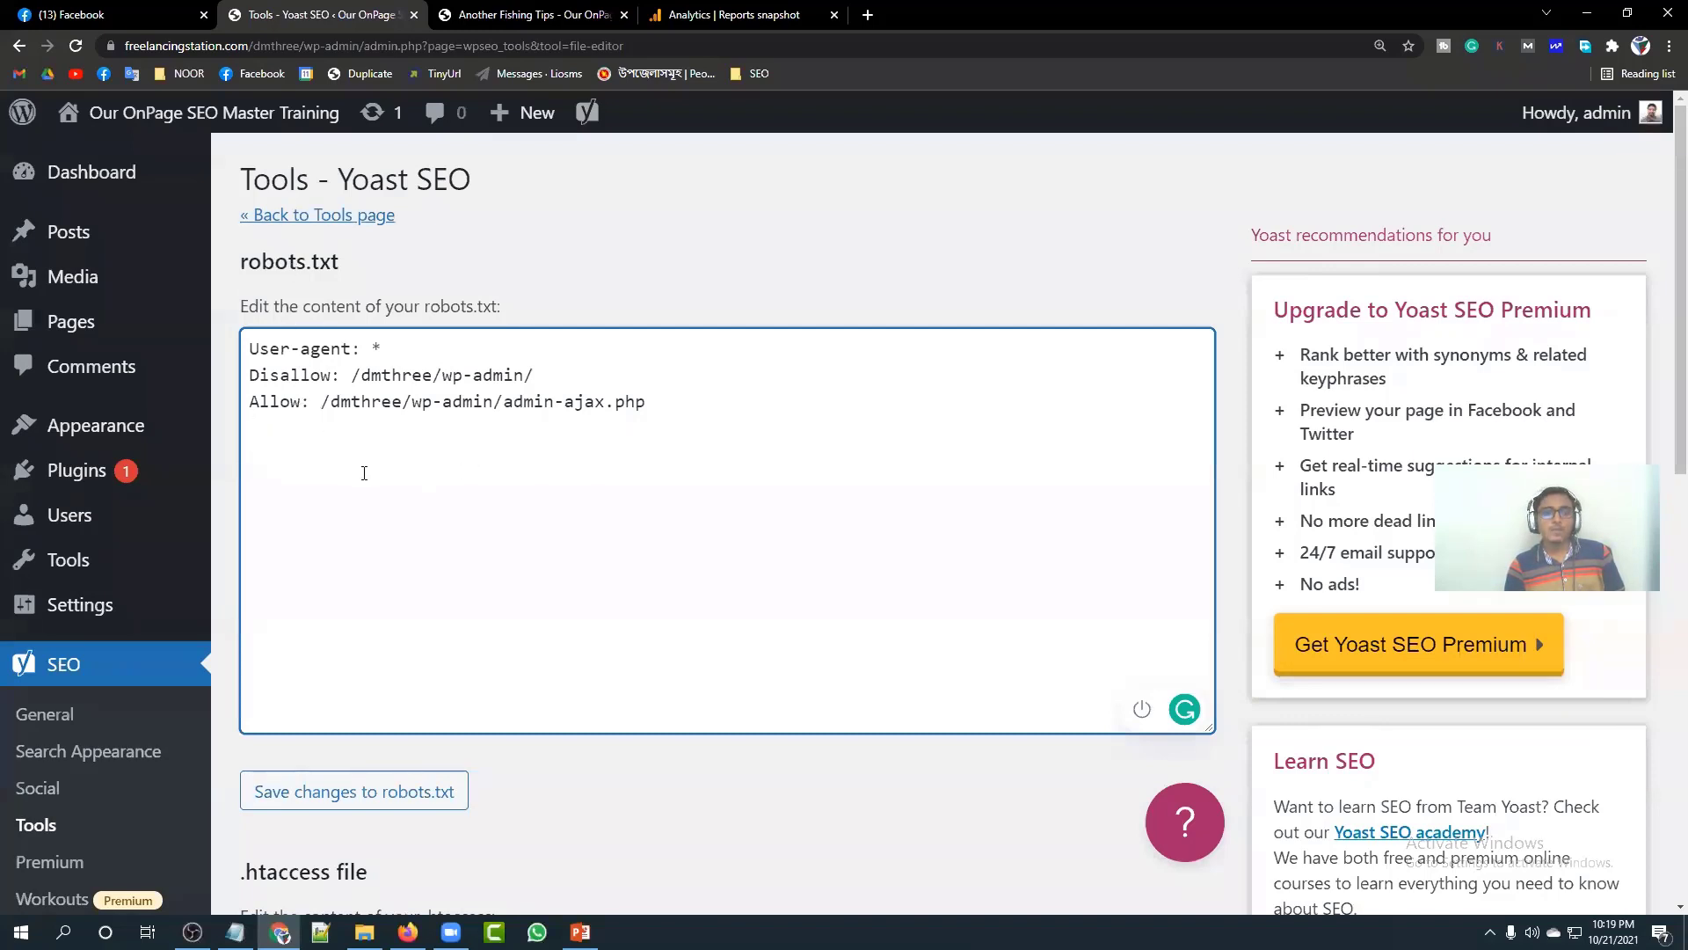
Step: Look over the Allow line and the User-agent value in the robots.txt content
key("shift+Up")
key("shift+Up")
key("shift+Up")
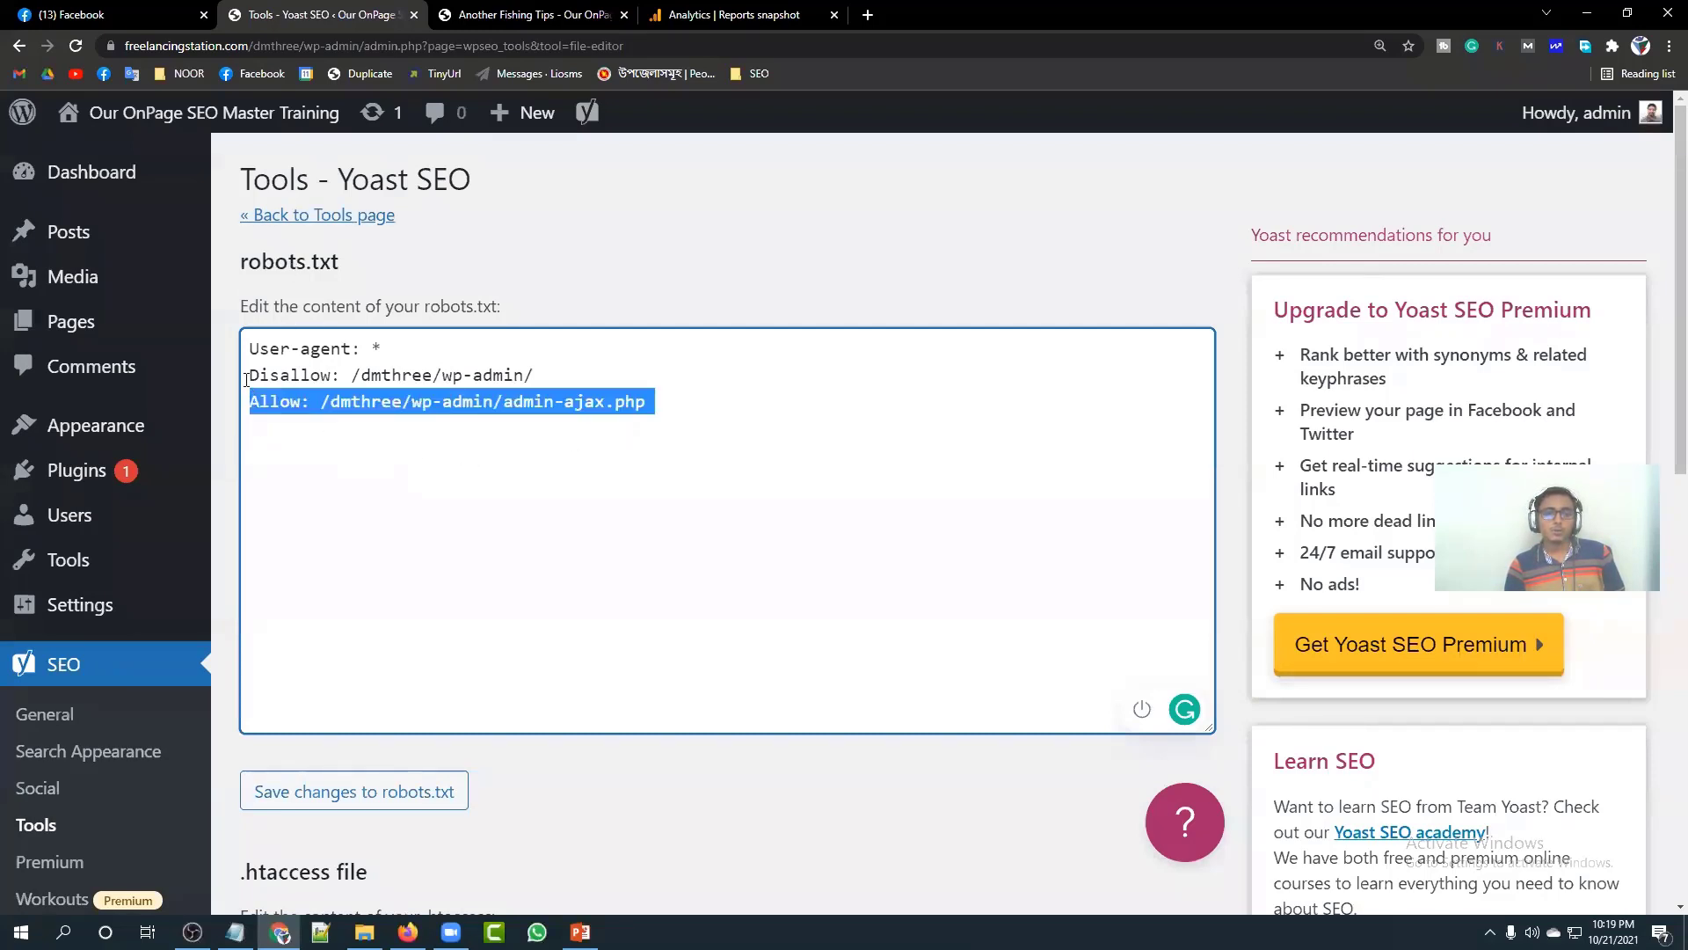
left_click(308, 461)
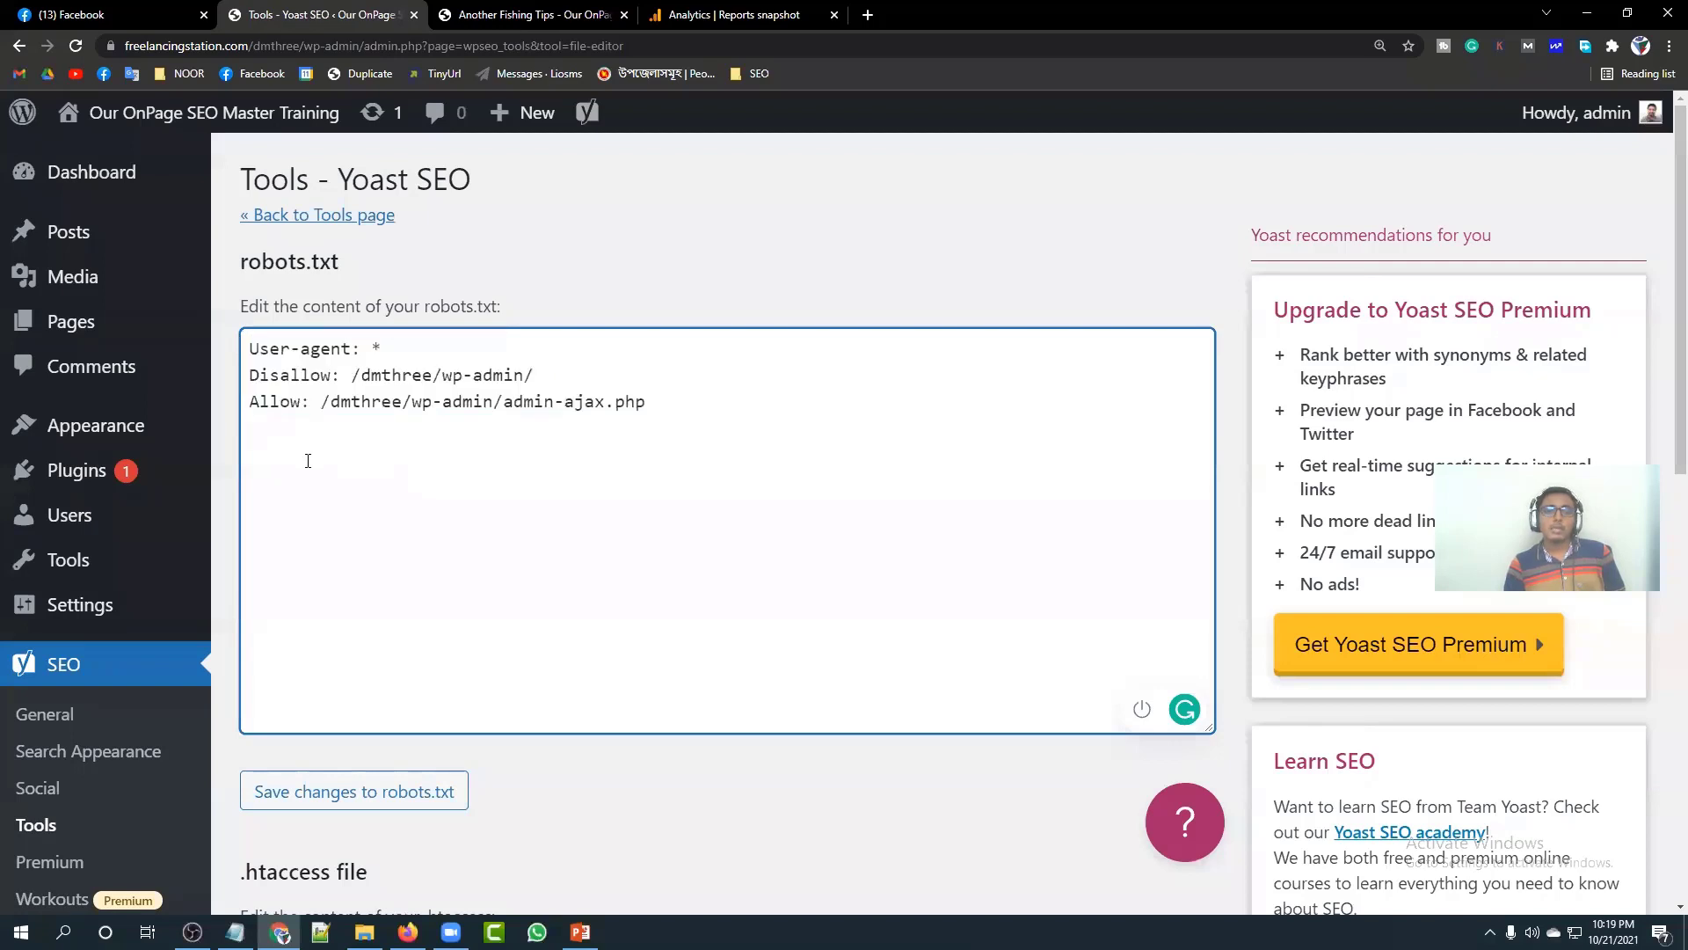
left_click(264, 345)
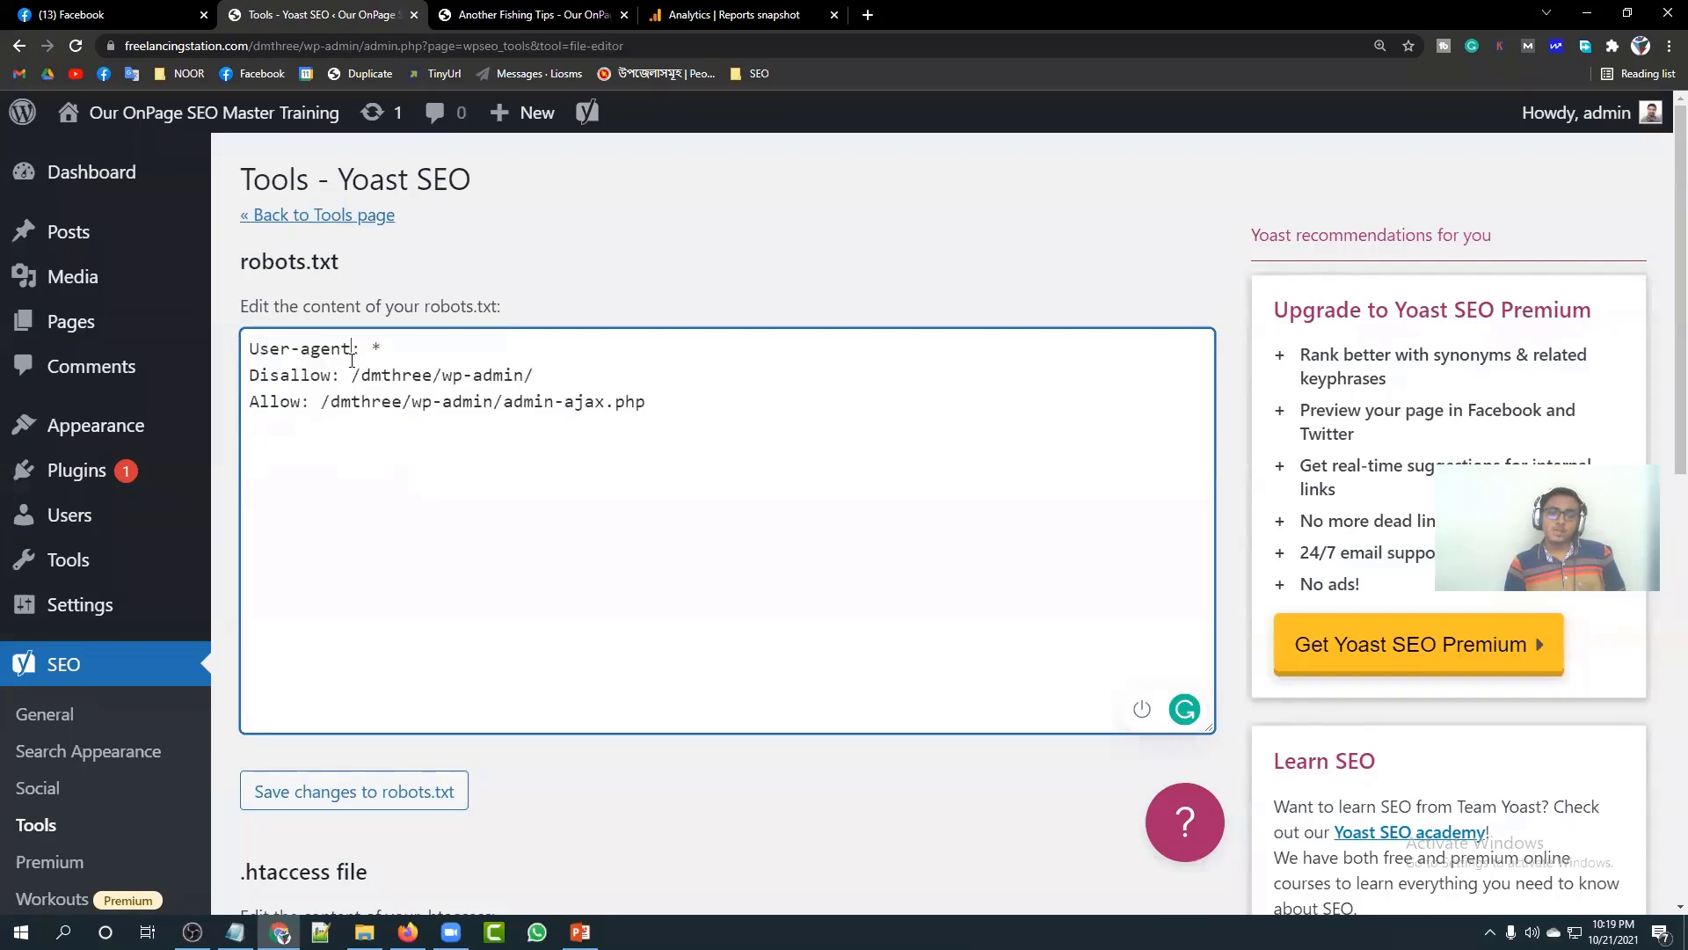
double_click(390, 348)
left_click(394, 351)
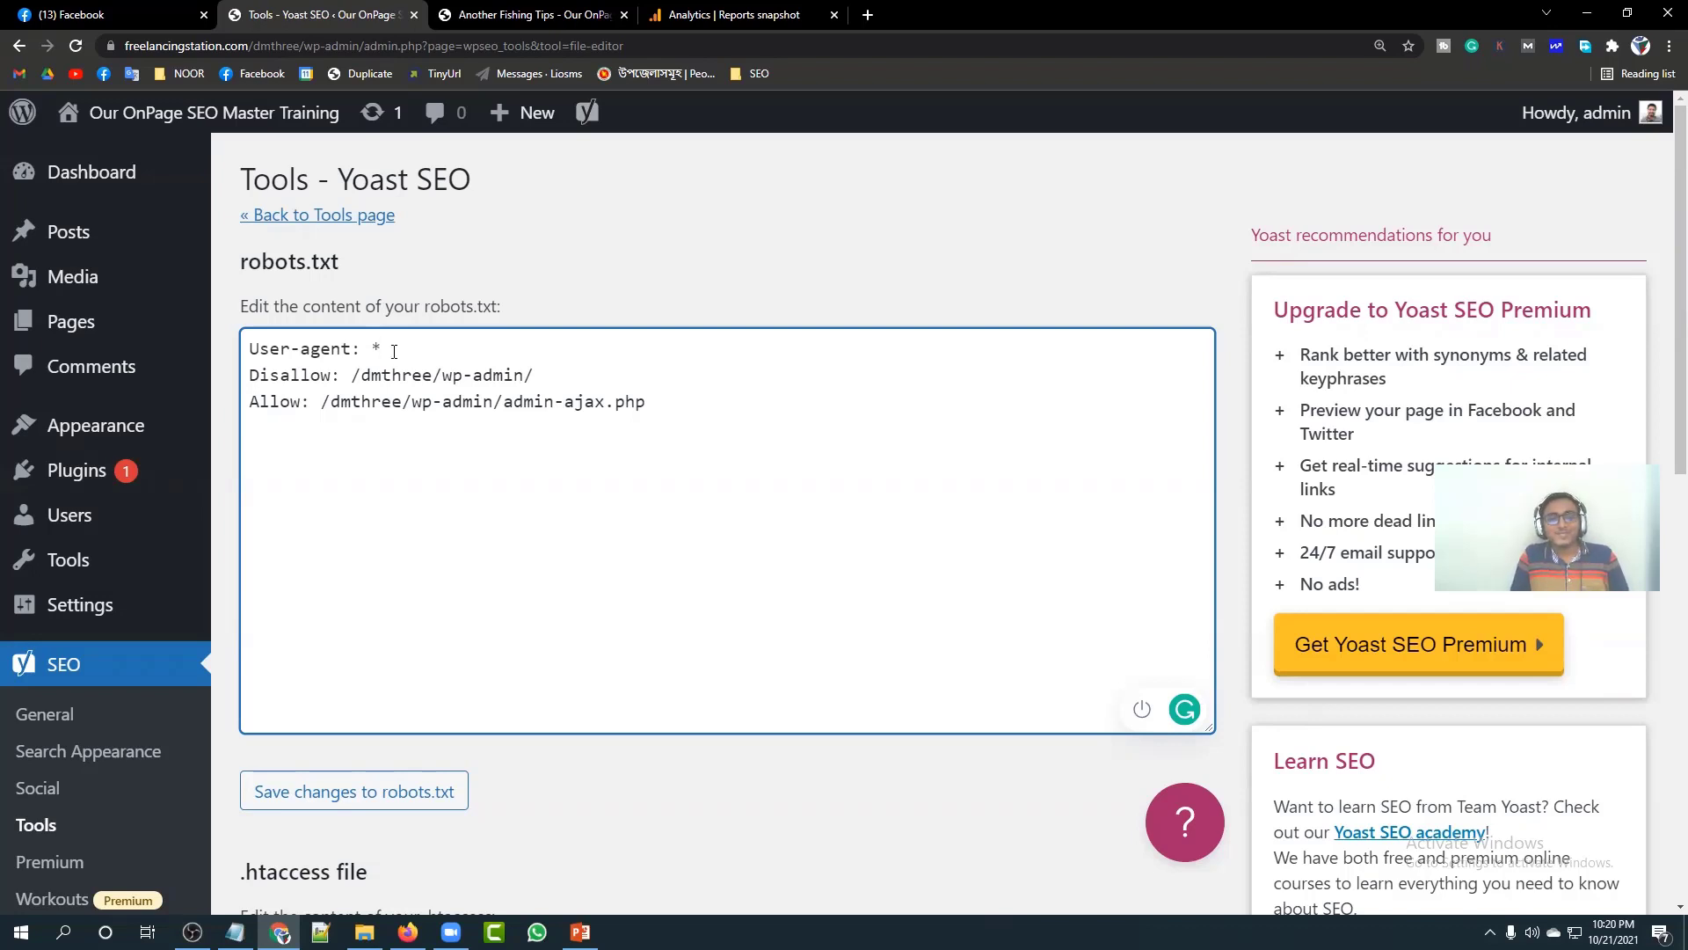
Step: Examine the Disallow directive and the dmthree and wp-admin parts of its path in robots.txt
left_click_drag(341, 373, 250, 375)
left_click(344, 374)
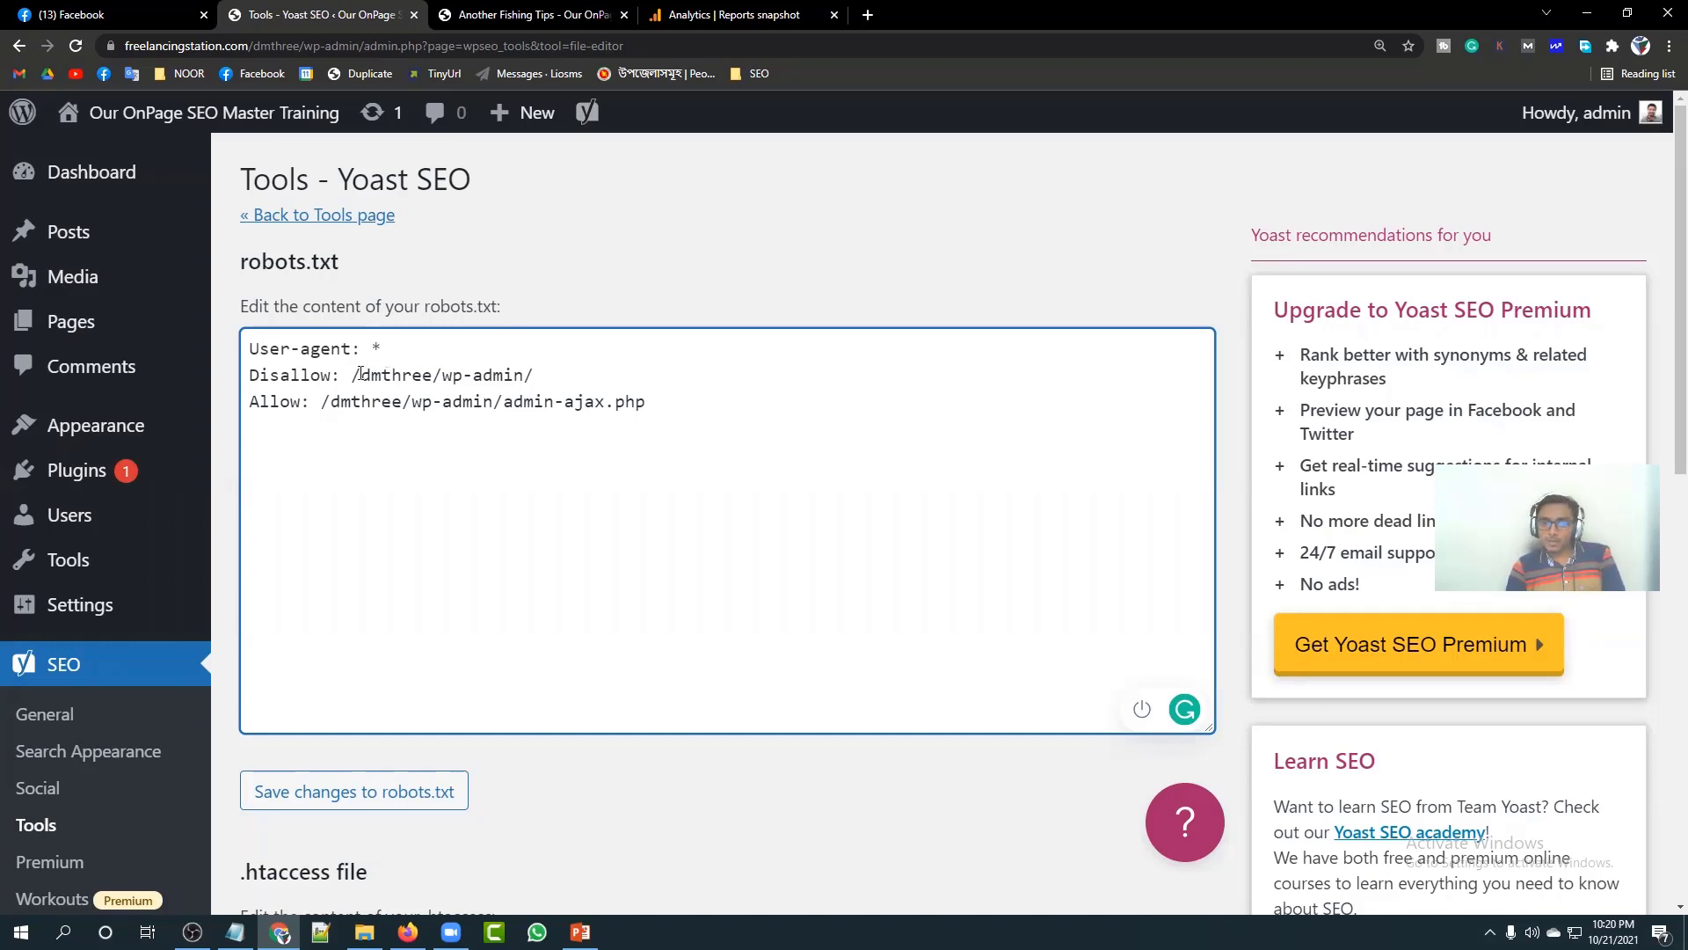
left_click(353, 374)
left_click_drag(355, 375, 446, 375)
left_click(446, 376)
left_click(447, 376)
left_click_drag(445, 375, 537, 377)
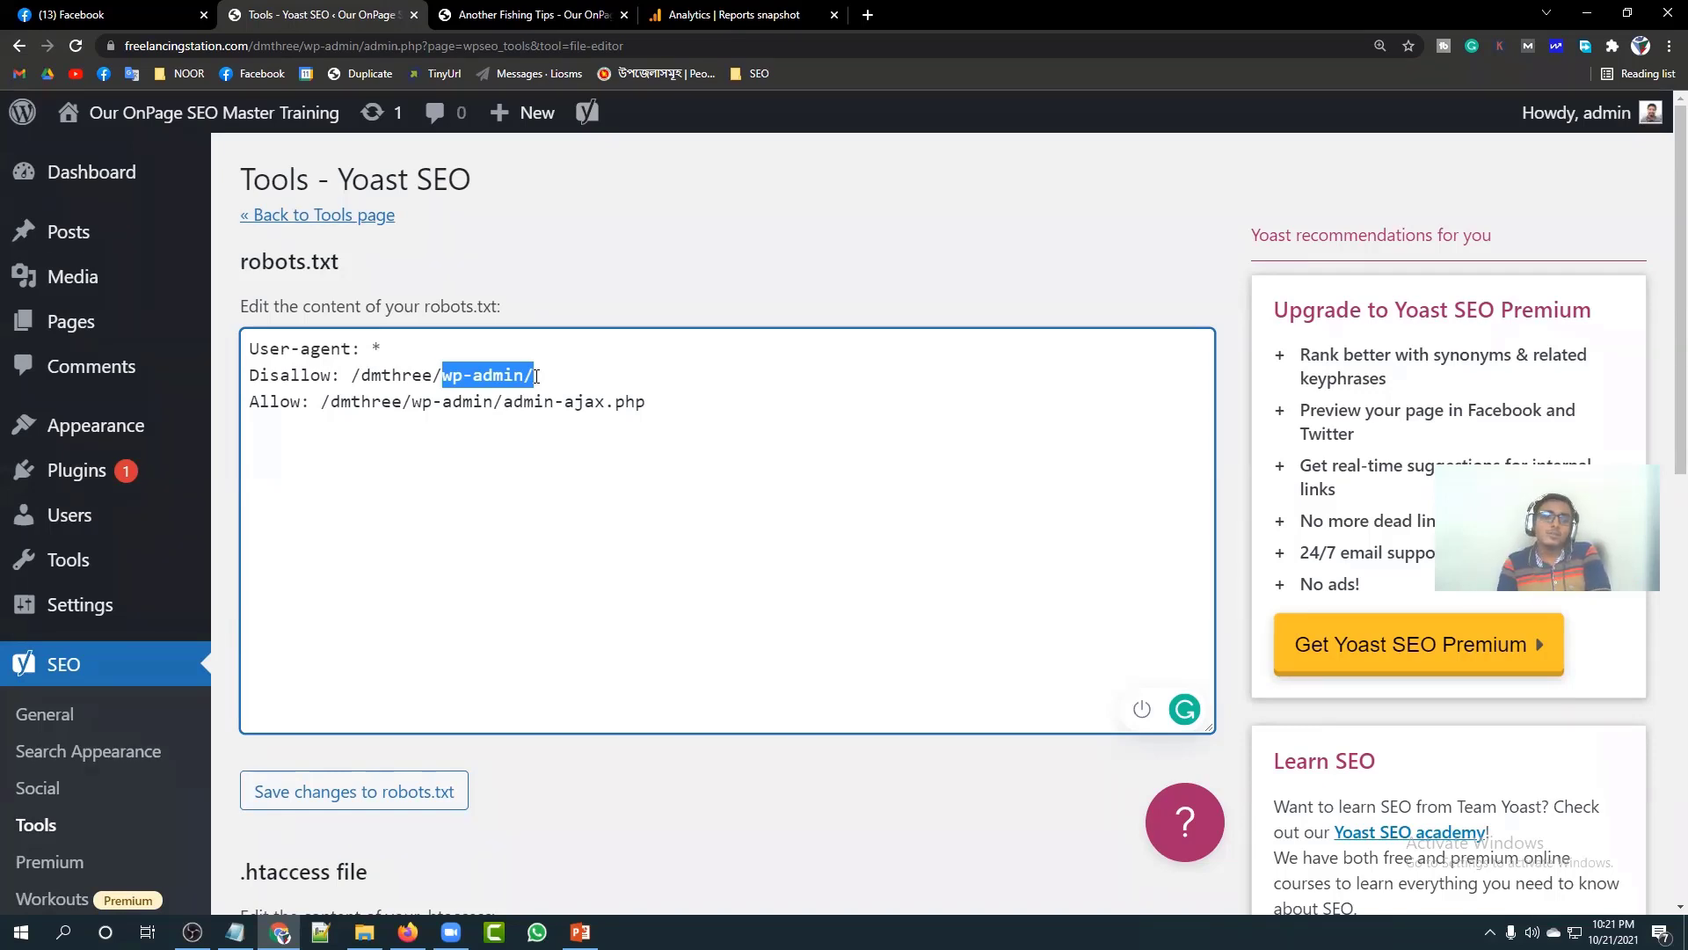
left_click(339, 374)
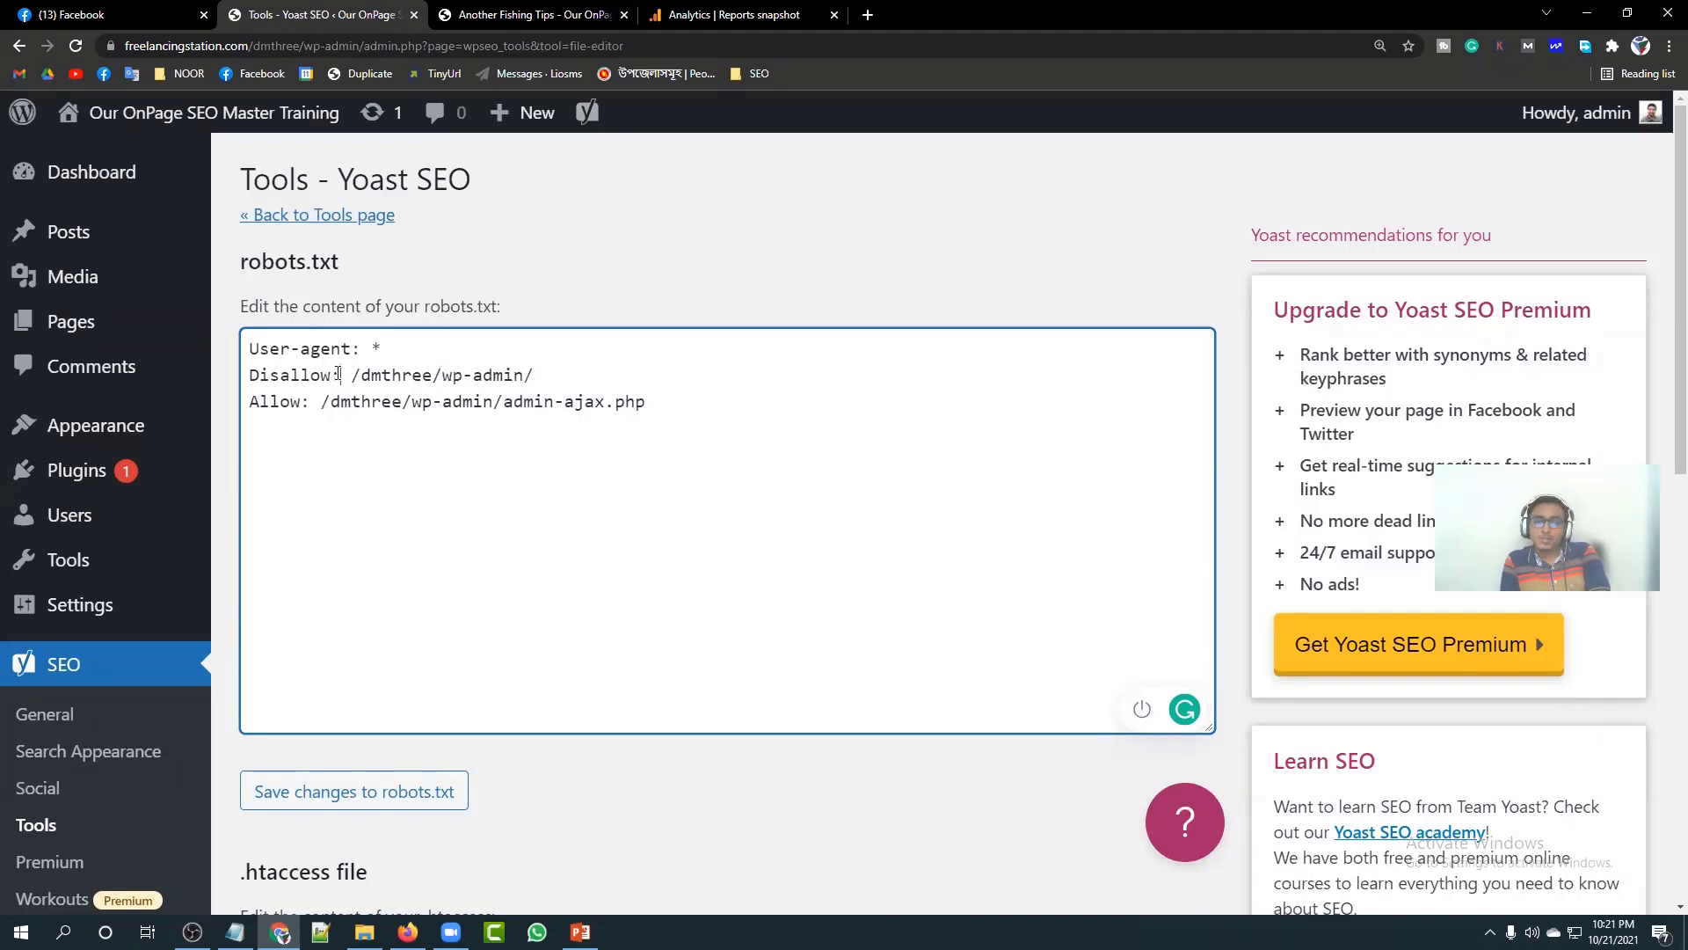
left_click_drag(361, 374, 530, 376)
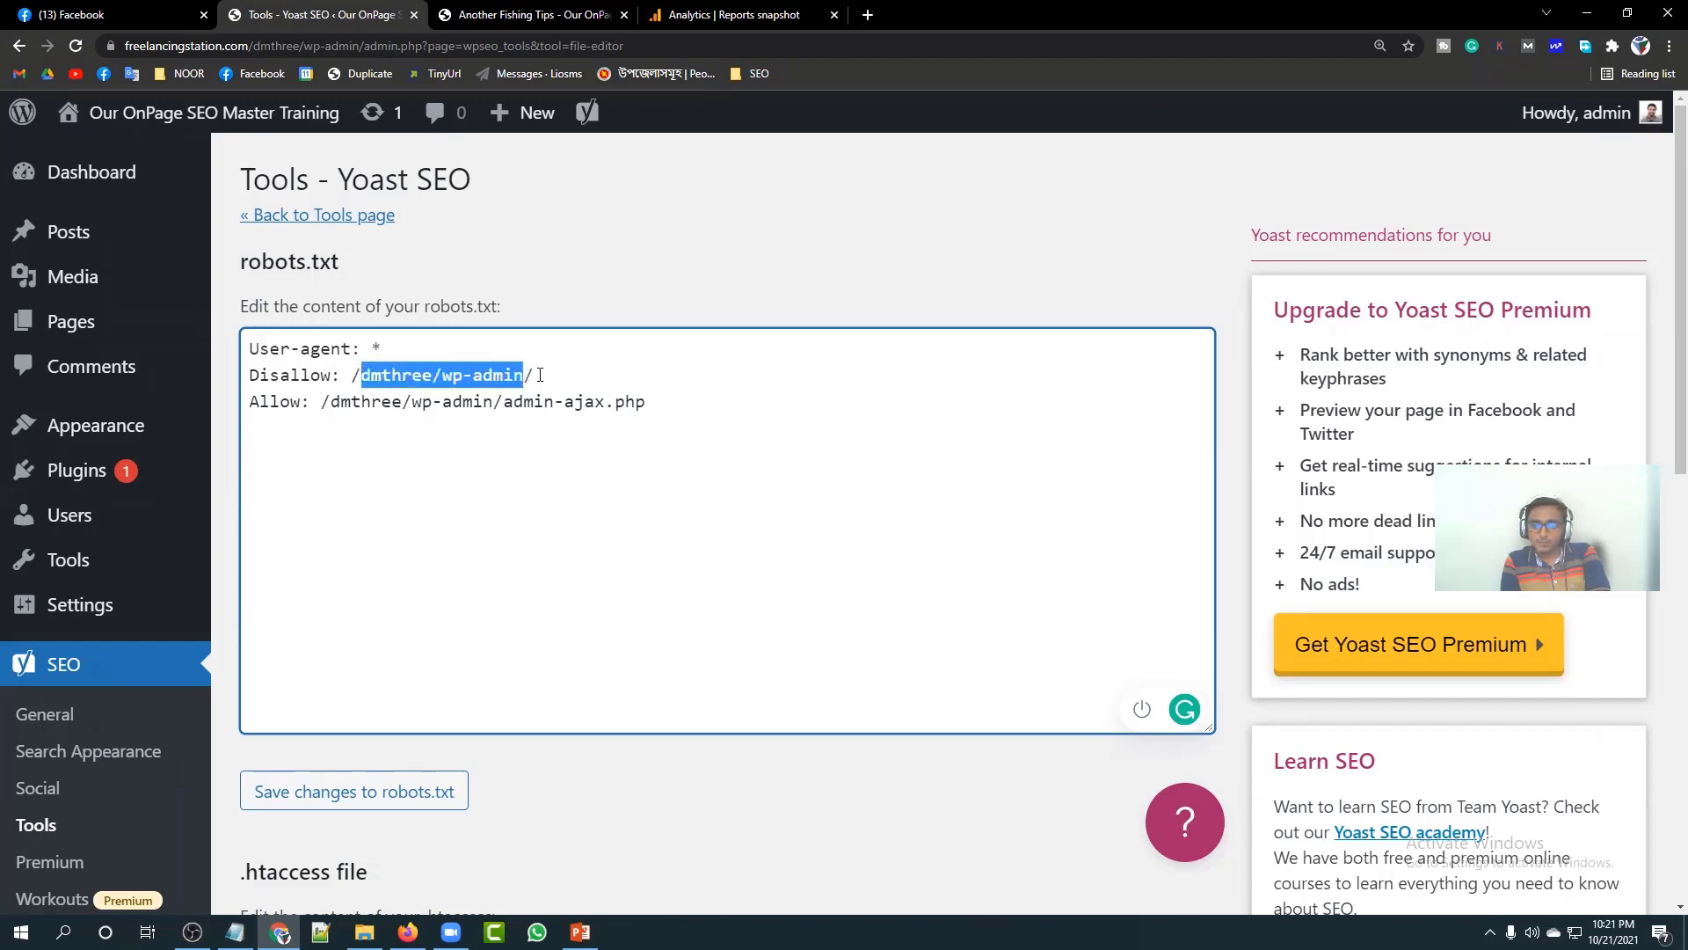
Step: Add the line "Disallow: dmthree/login" between the existing Disallow and Allow rules in robots.txt
left_click(538, 374)
key("Return")
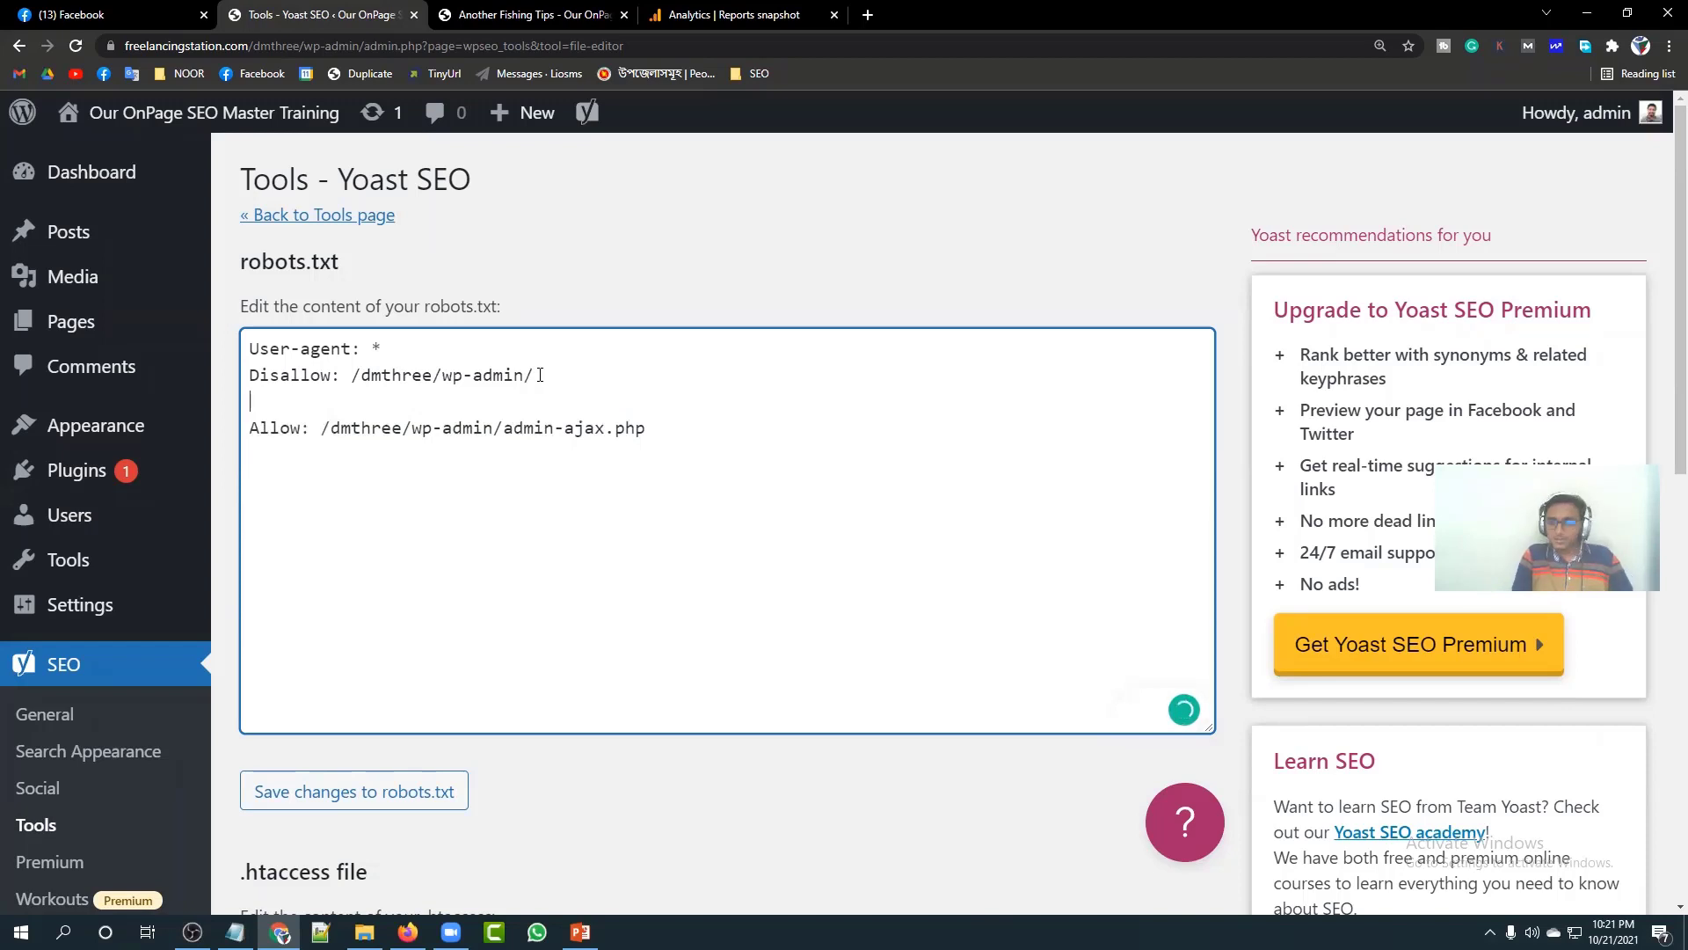
type("D")
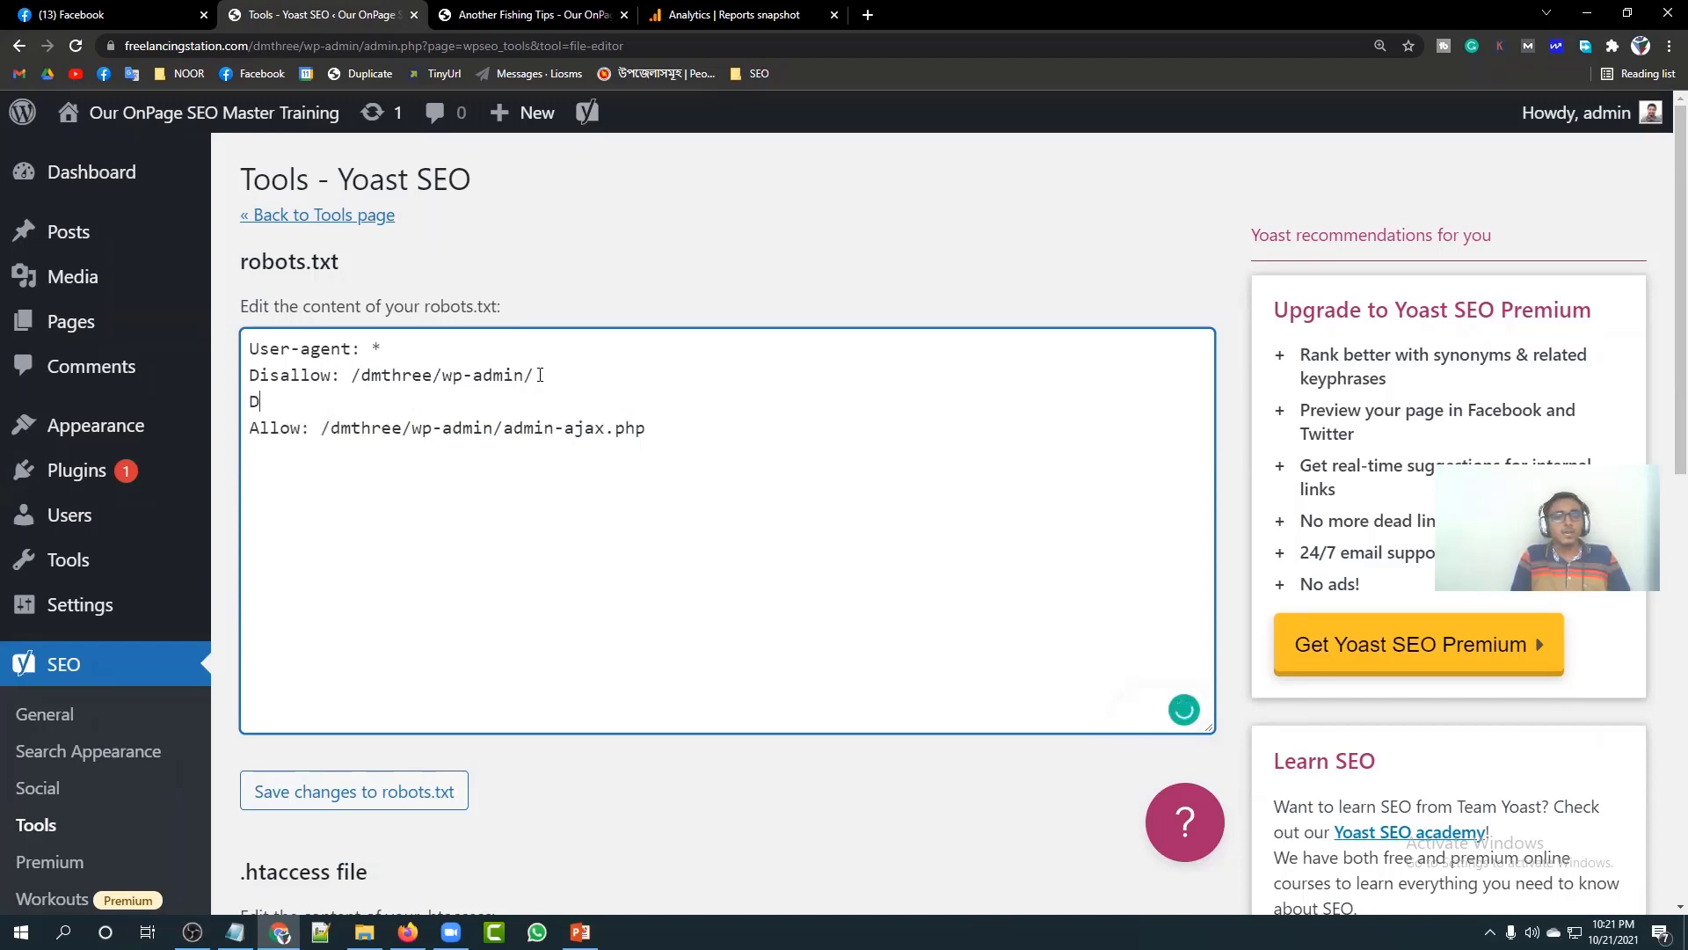
type("isallow:")
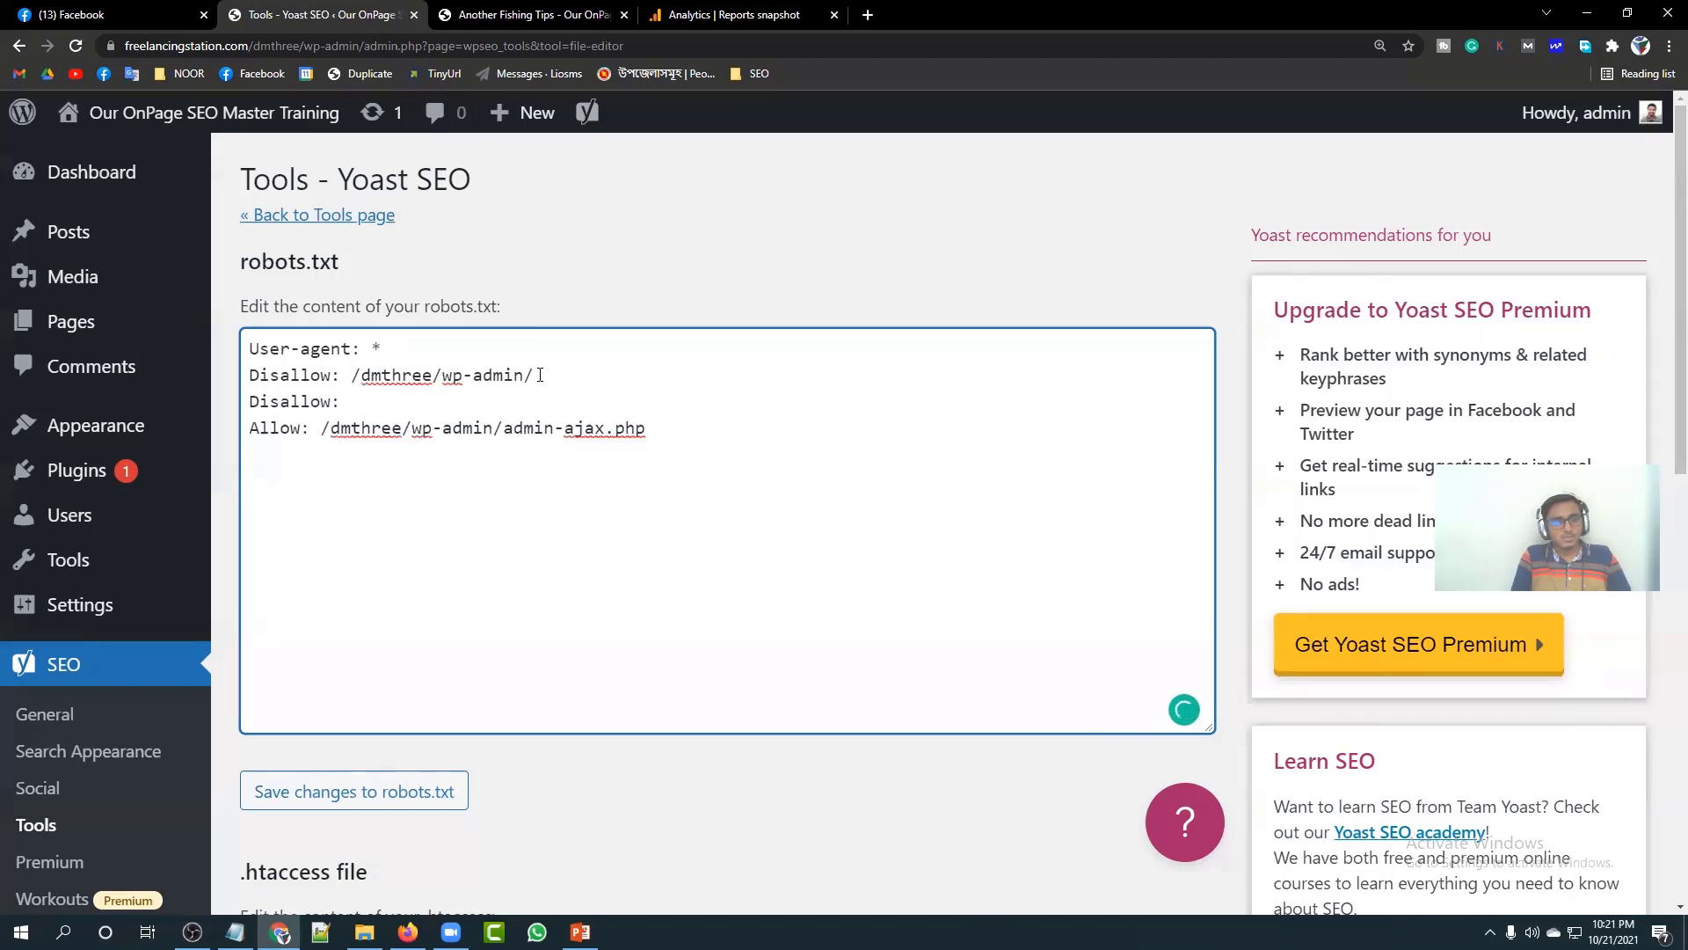
type(" /")
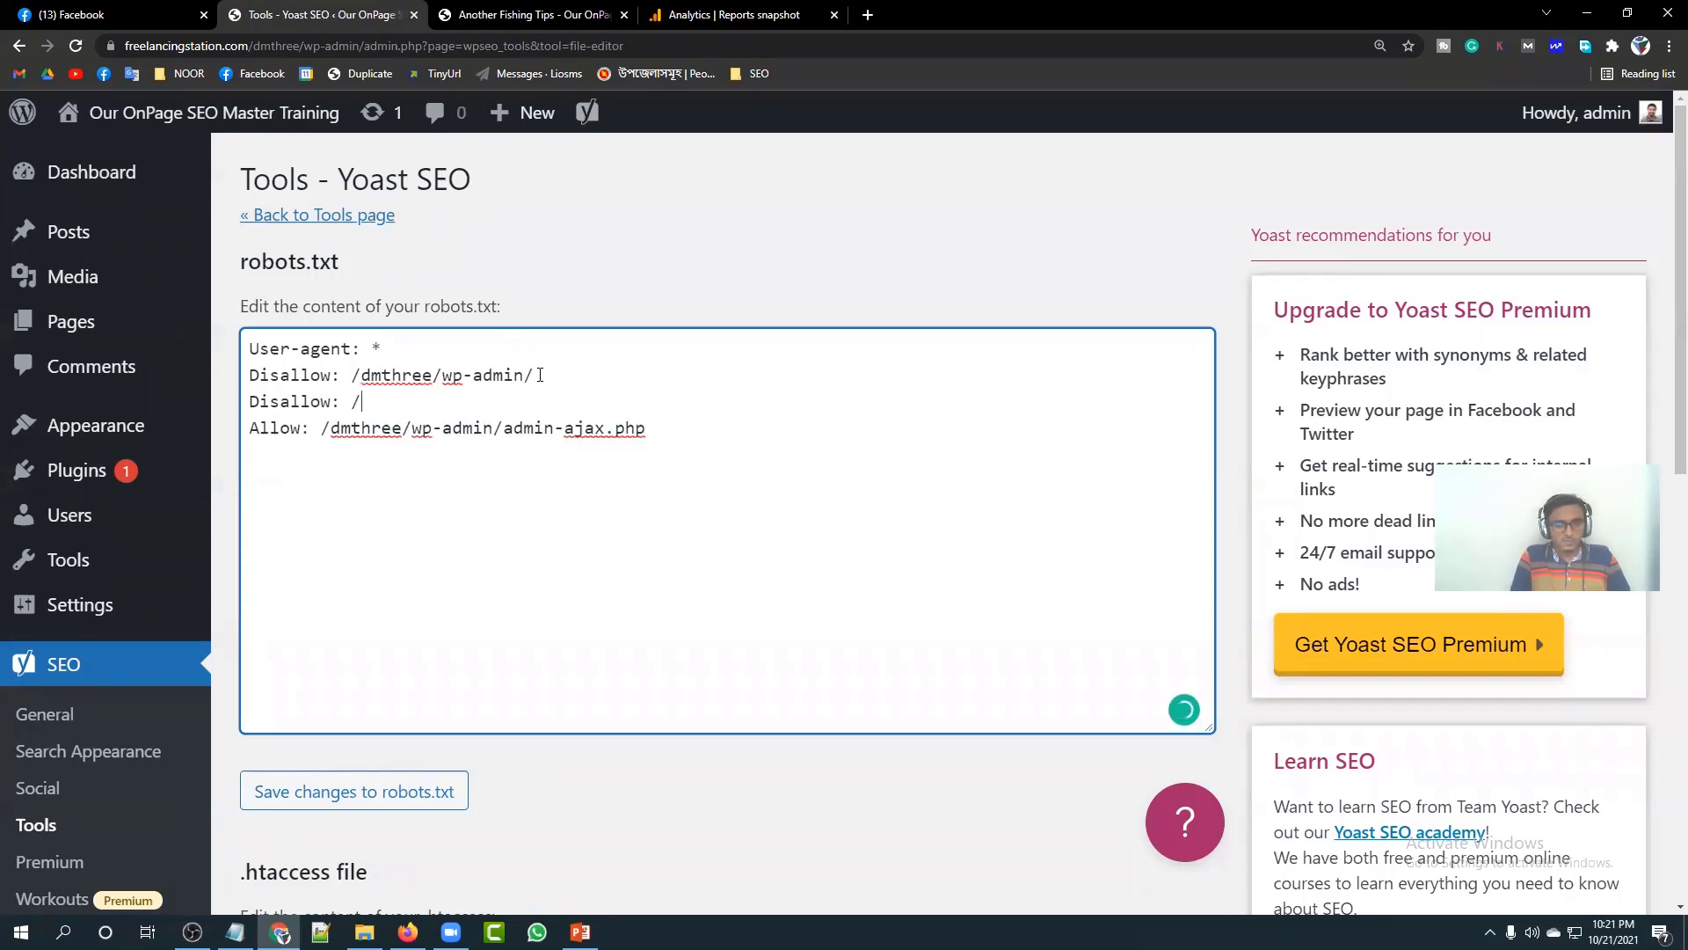
type("login")
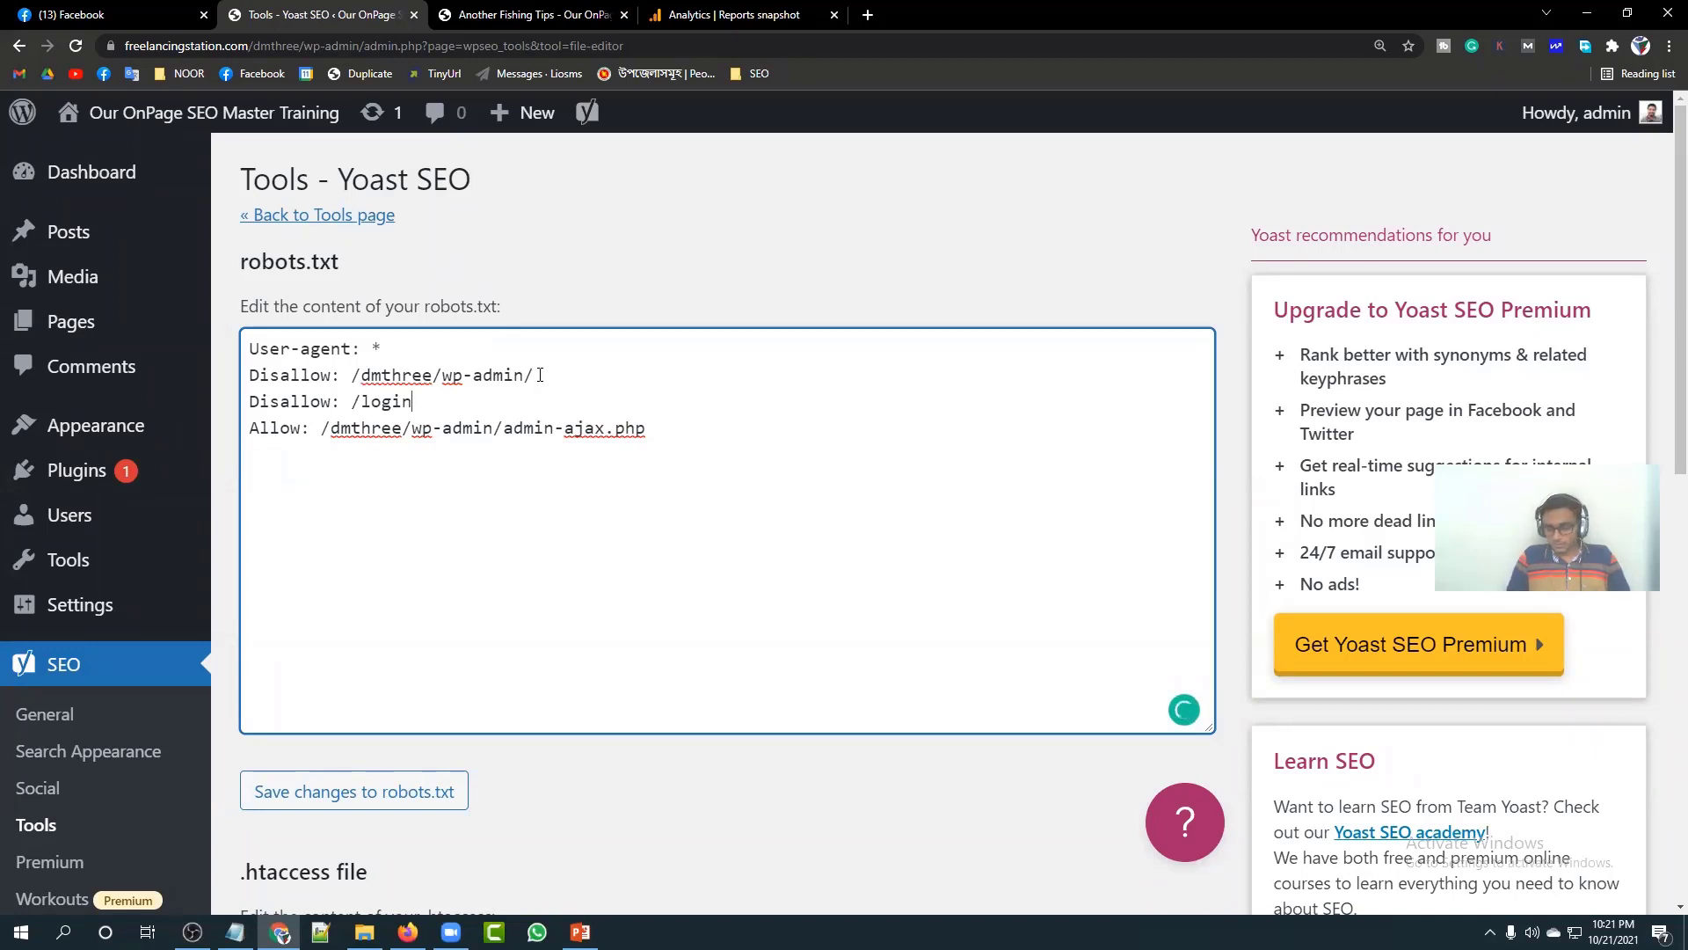
key("Left")
type("dmm")
key("BackSpace")
type("three")
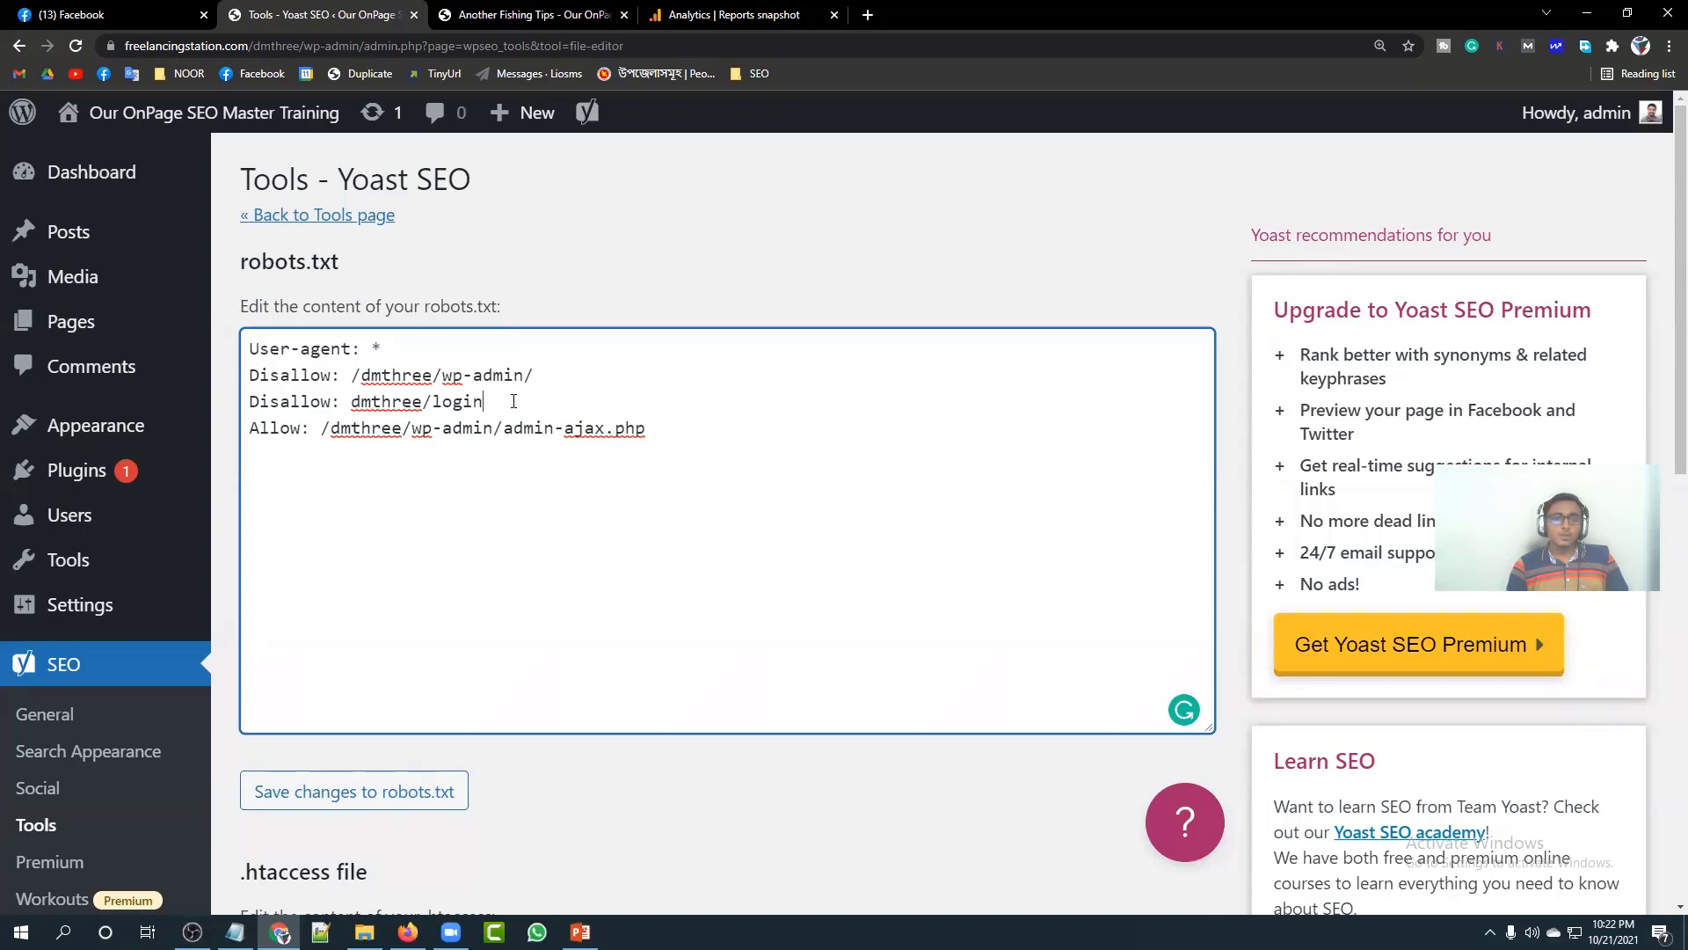
Step: Review the dmthree/login Disallow line and the Allow line below it in robots.txt
left_click_drag(489, 401, 235, 405)
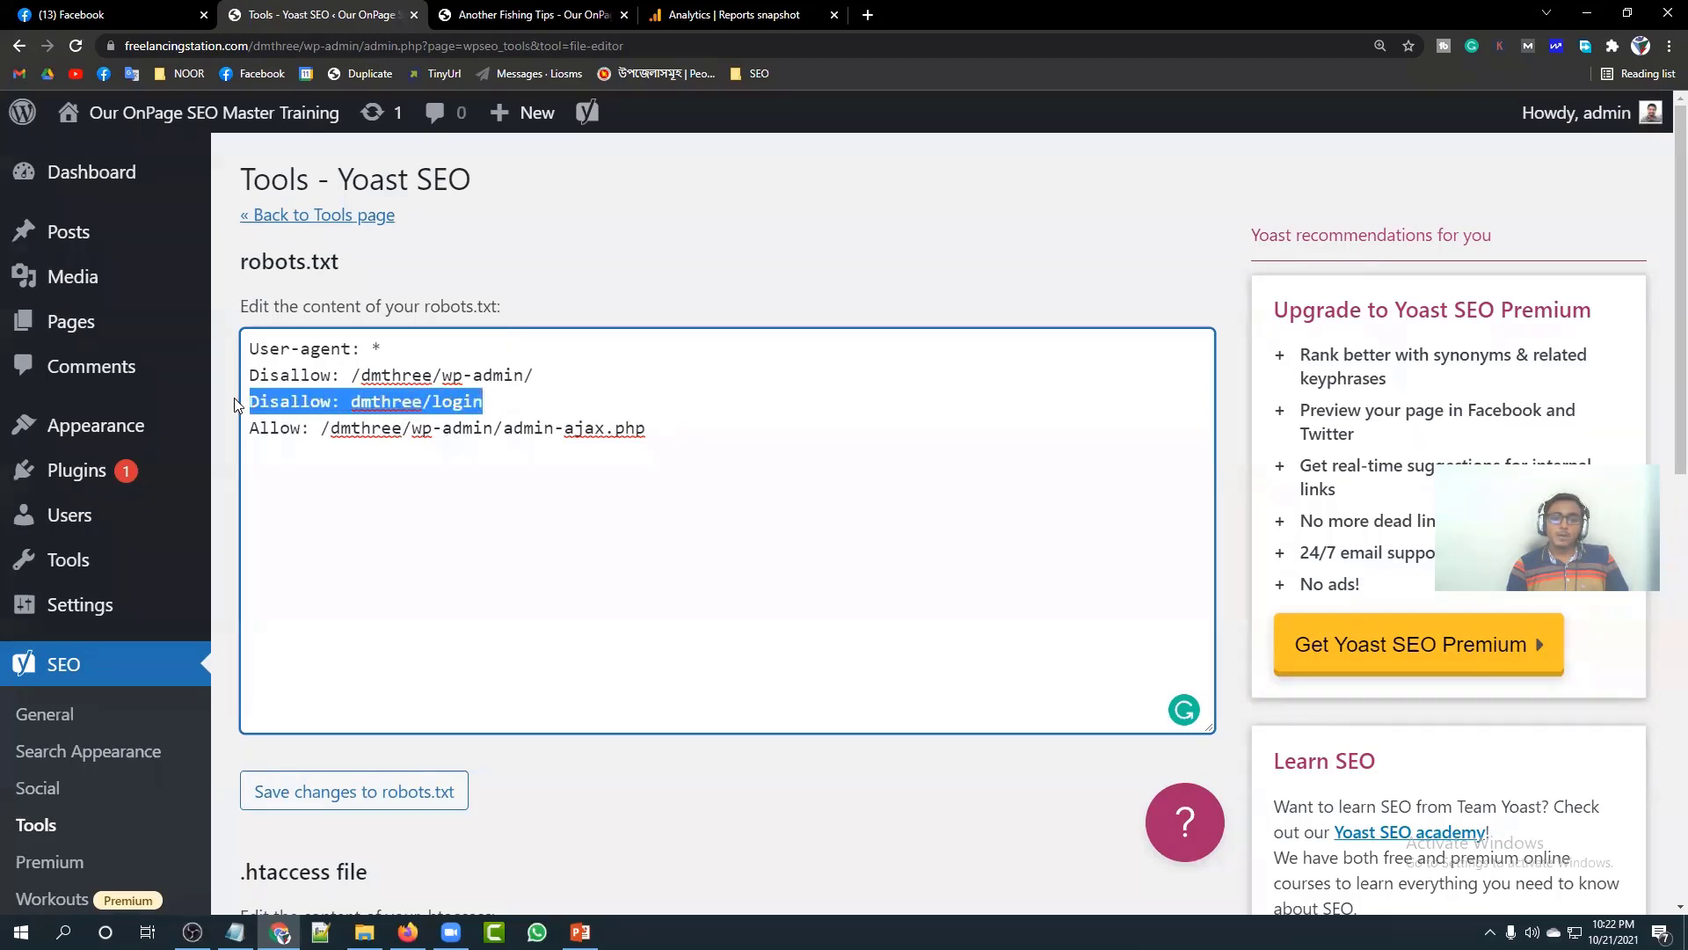
left_click(568, 428)
left_click_drag(503, 402, 311, 378)
left_click_drag(485, 402, 355, 401)
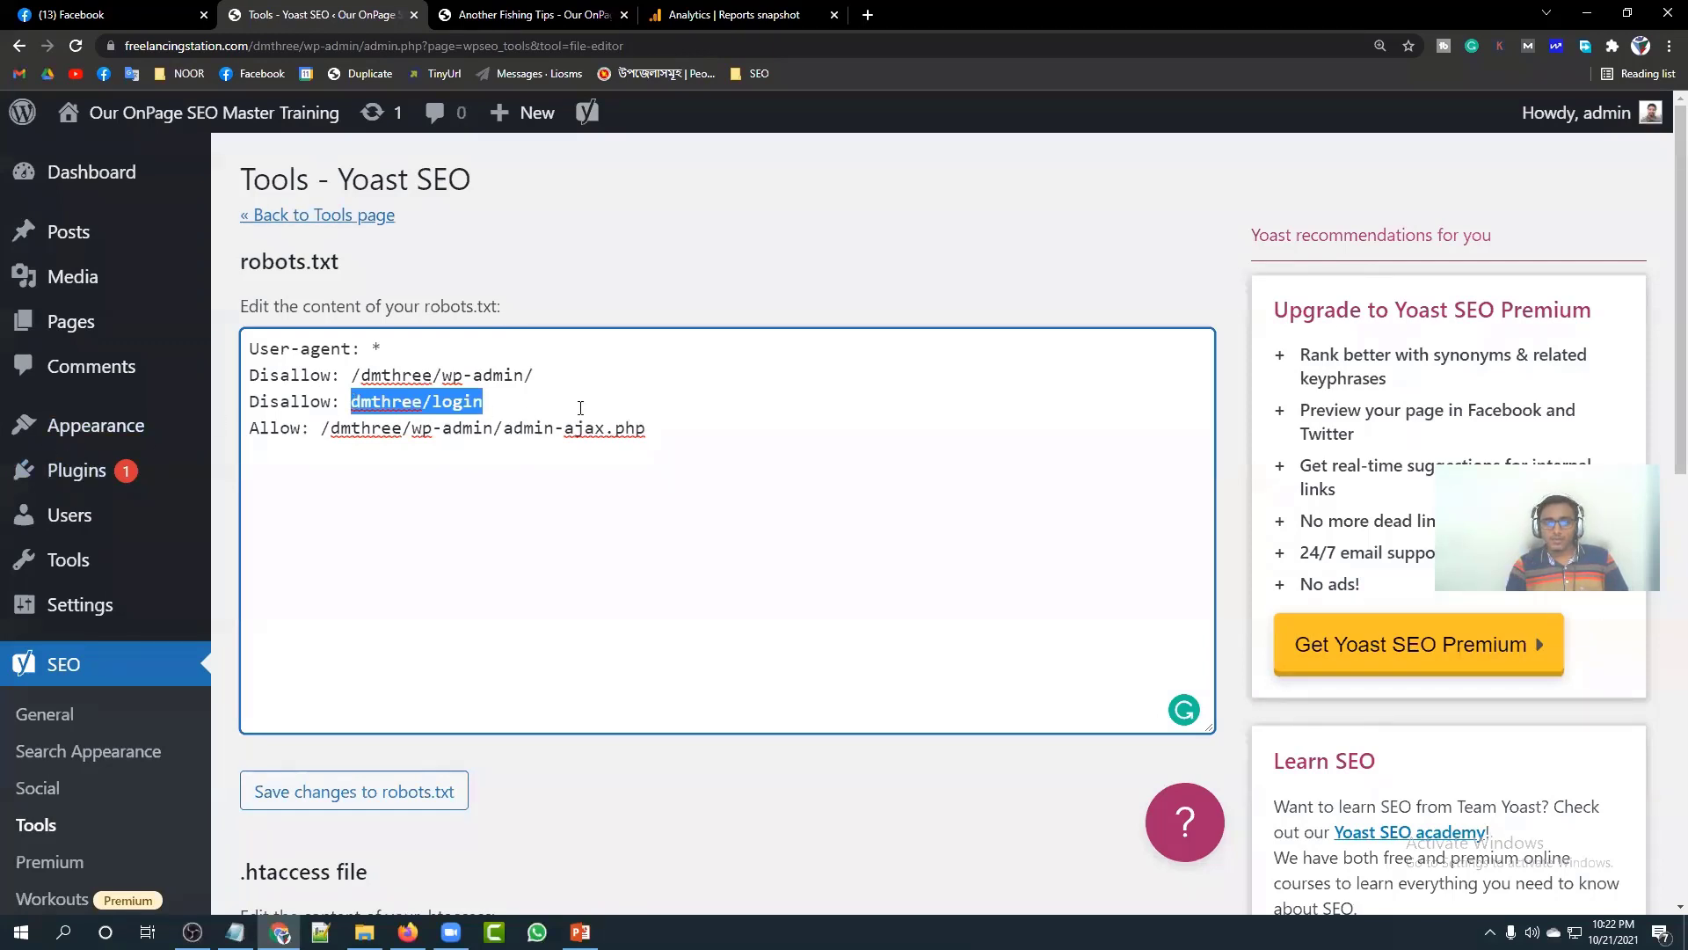
left_click(607, 429)
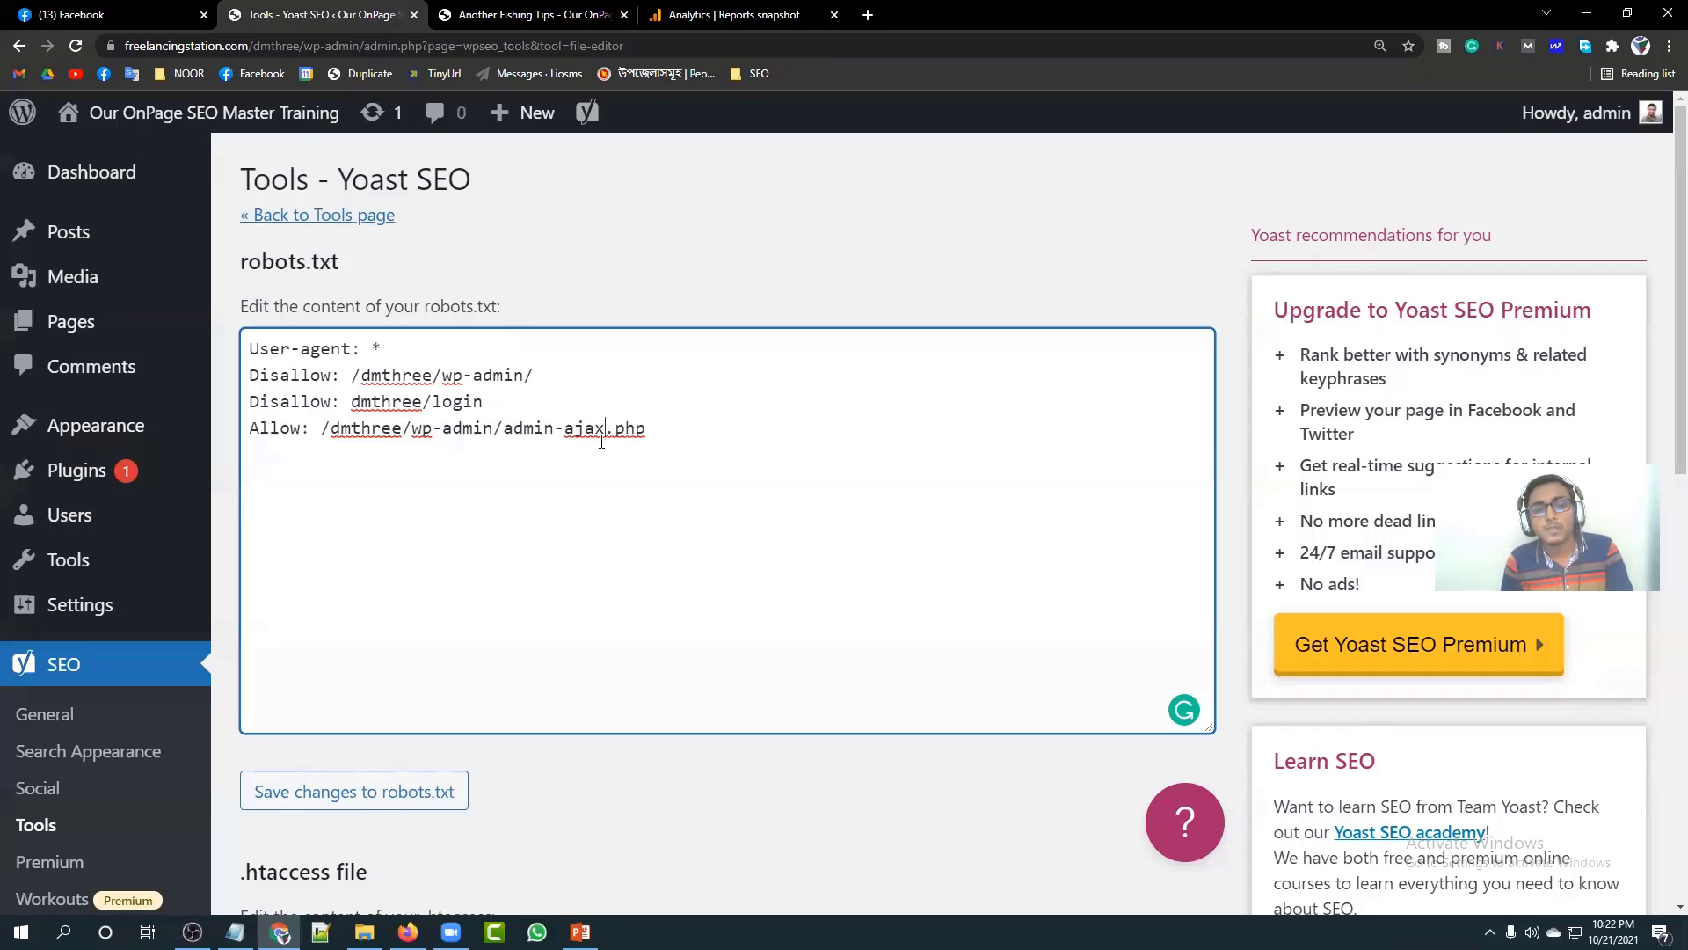
left_click_drag(647, 428, 231, 412)
left_click(507, 404)
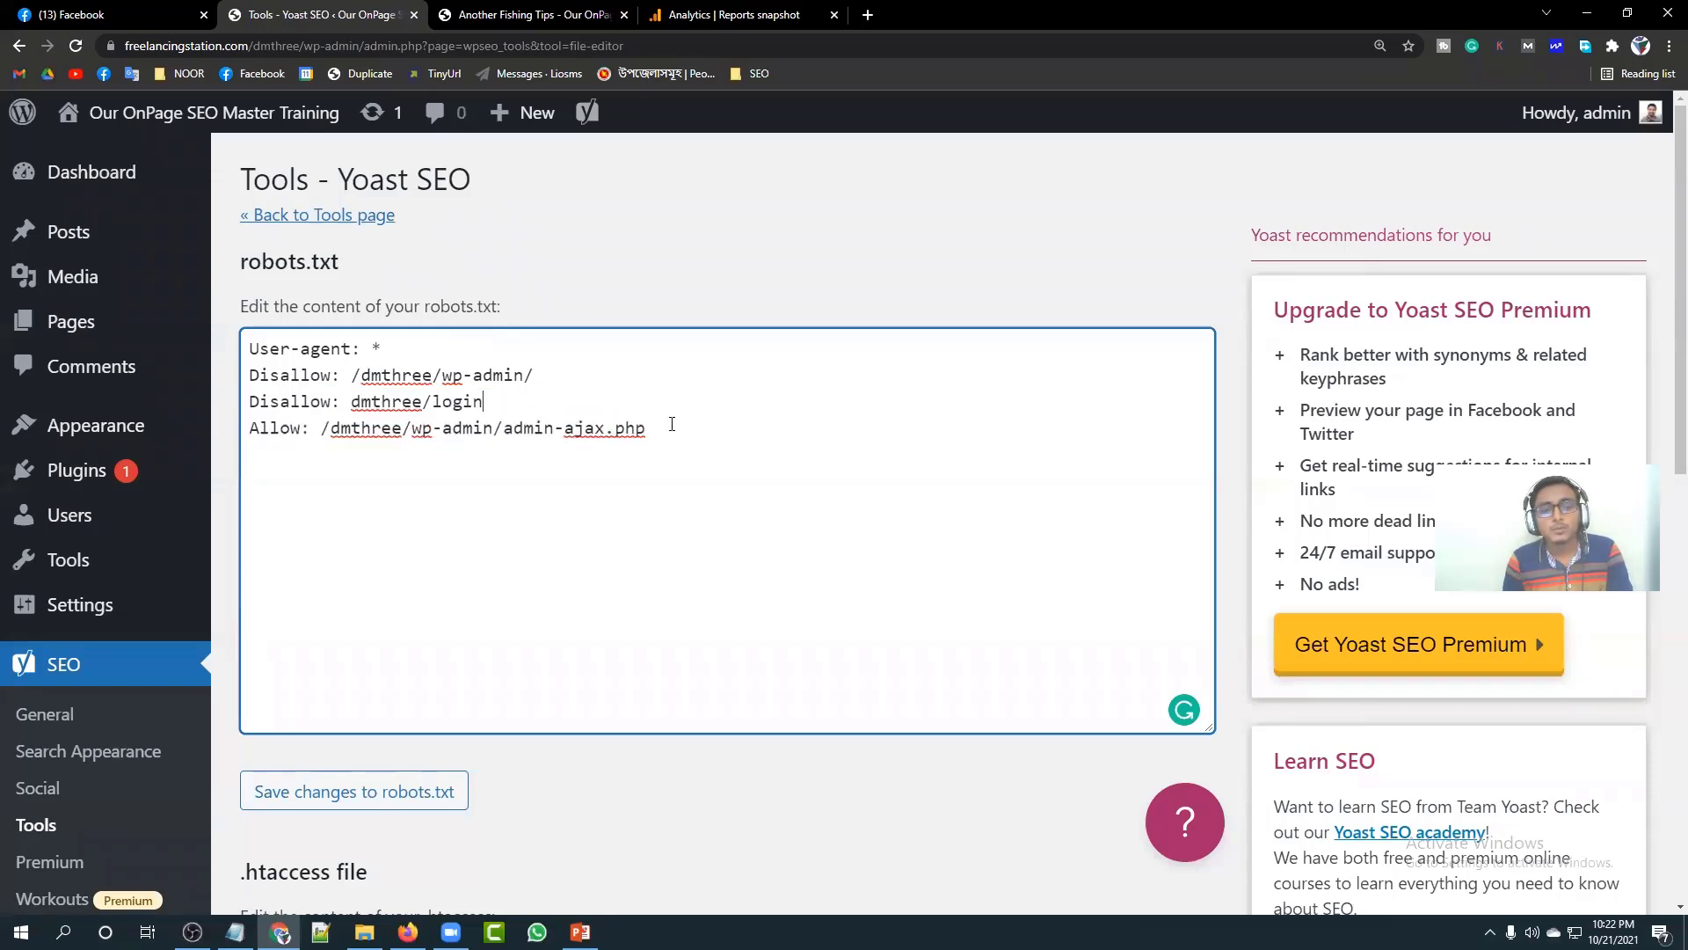
Step: Replace all robots.txt content with the sample rules copied from the "Creating Robot.txt files" slide in PowerPoint
left_click_drag(656, 439, 194, 322)
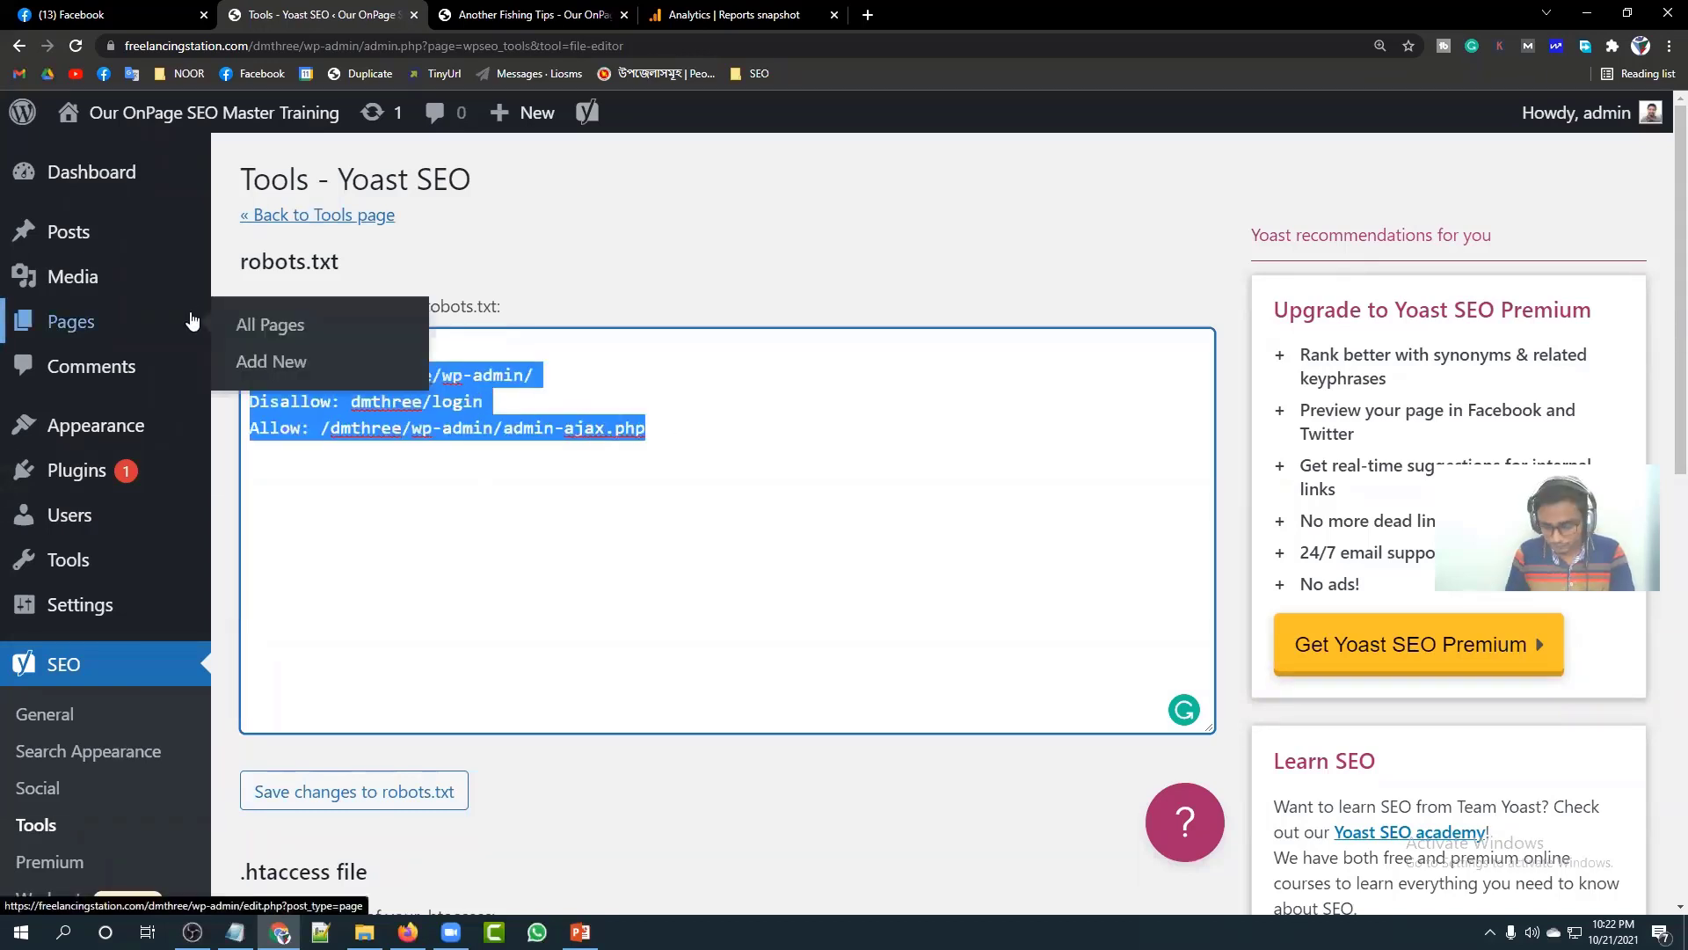
key("BackSpace")
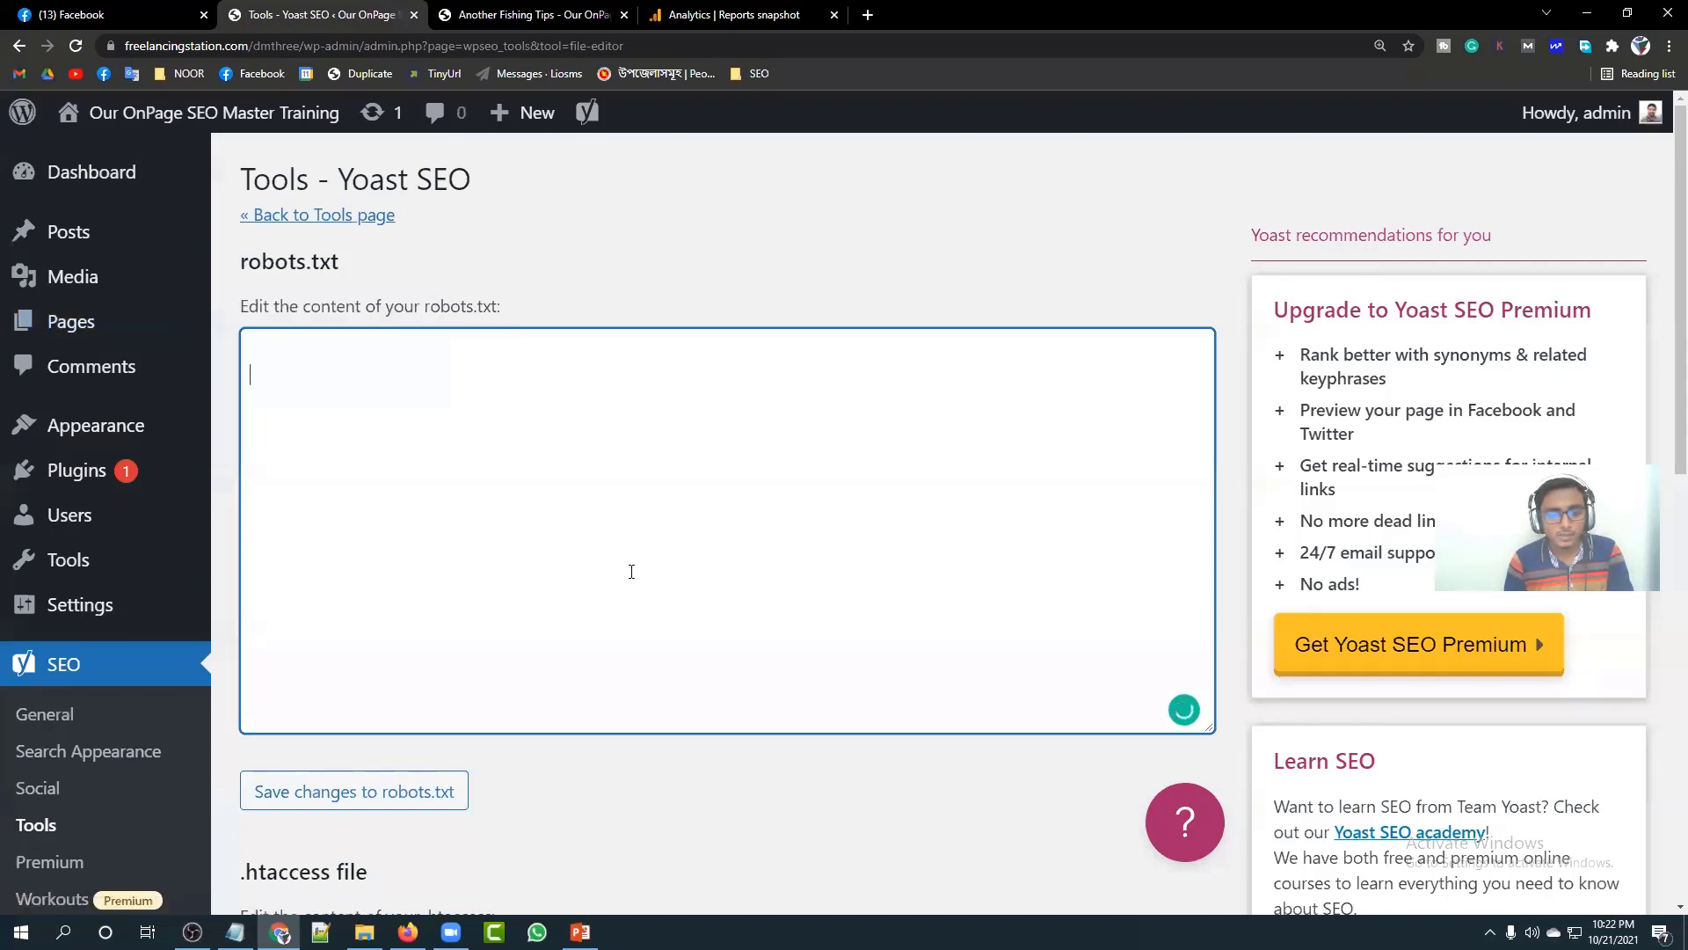
left_click(581, 932)
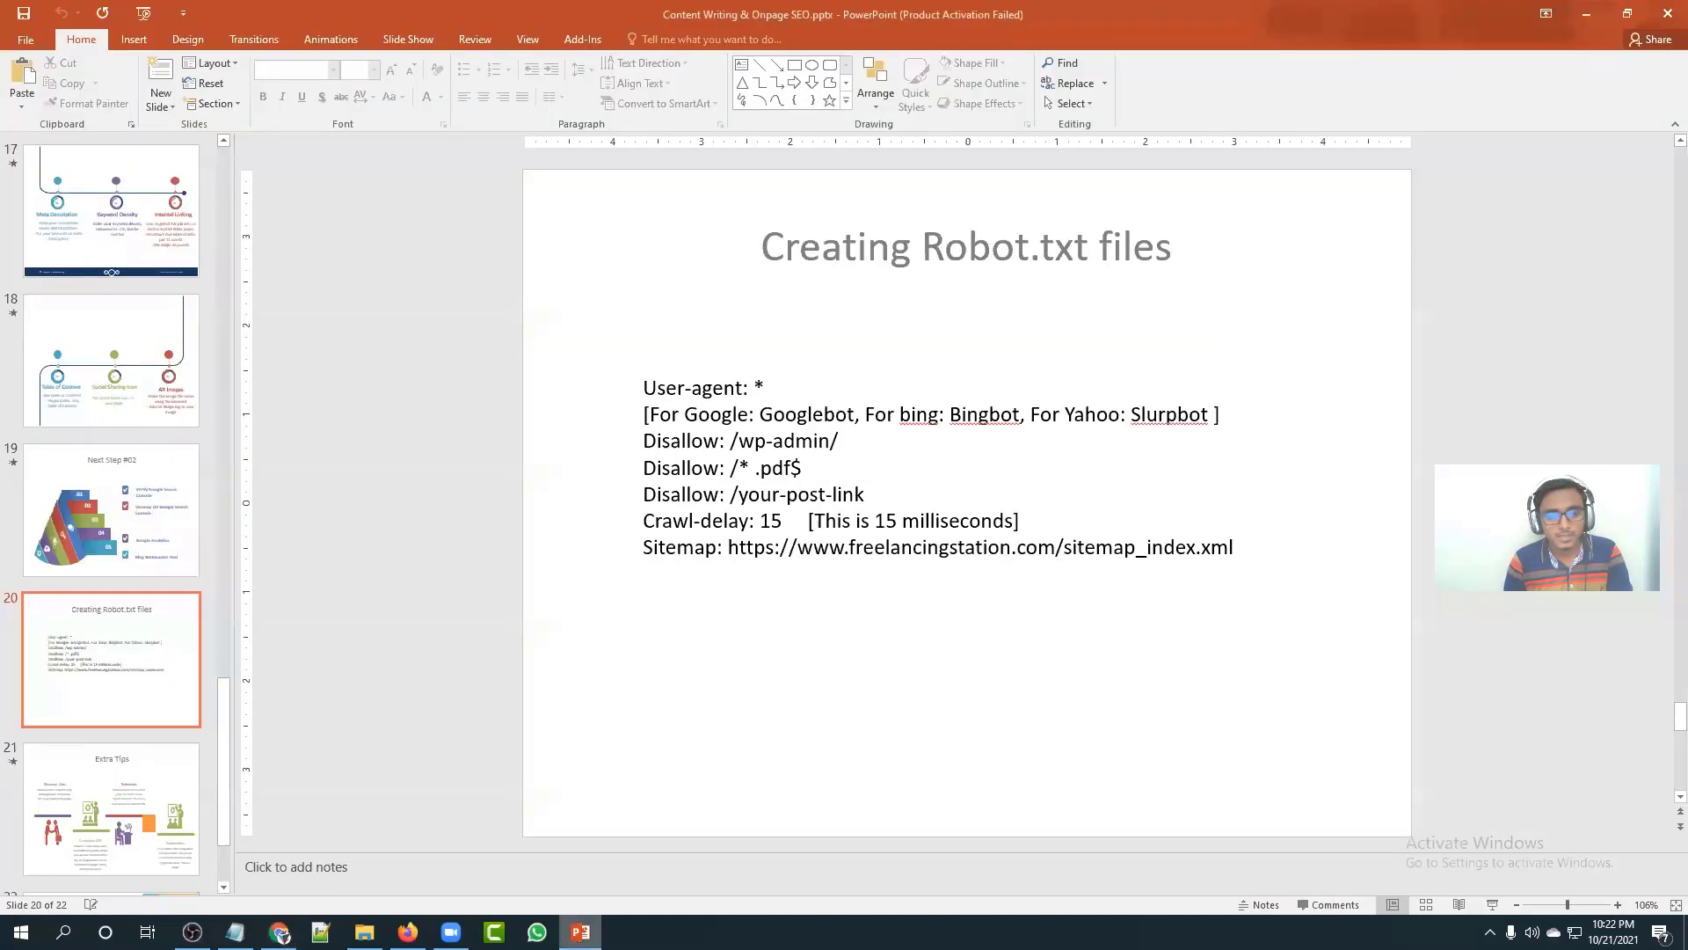
left_click(765, 547)
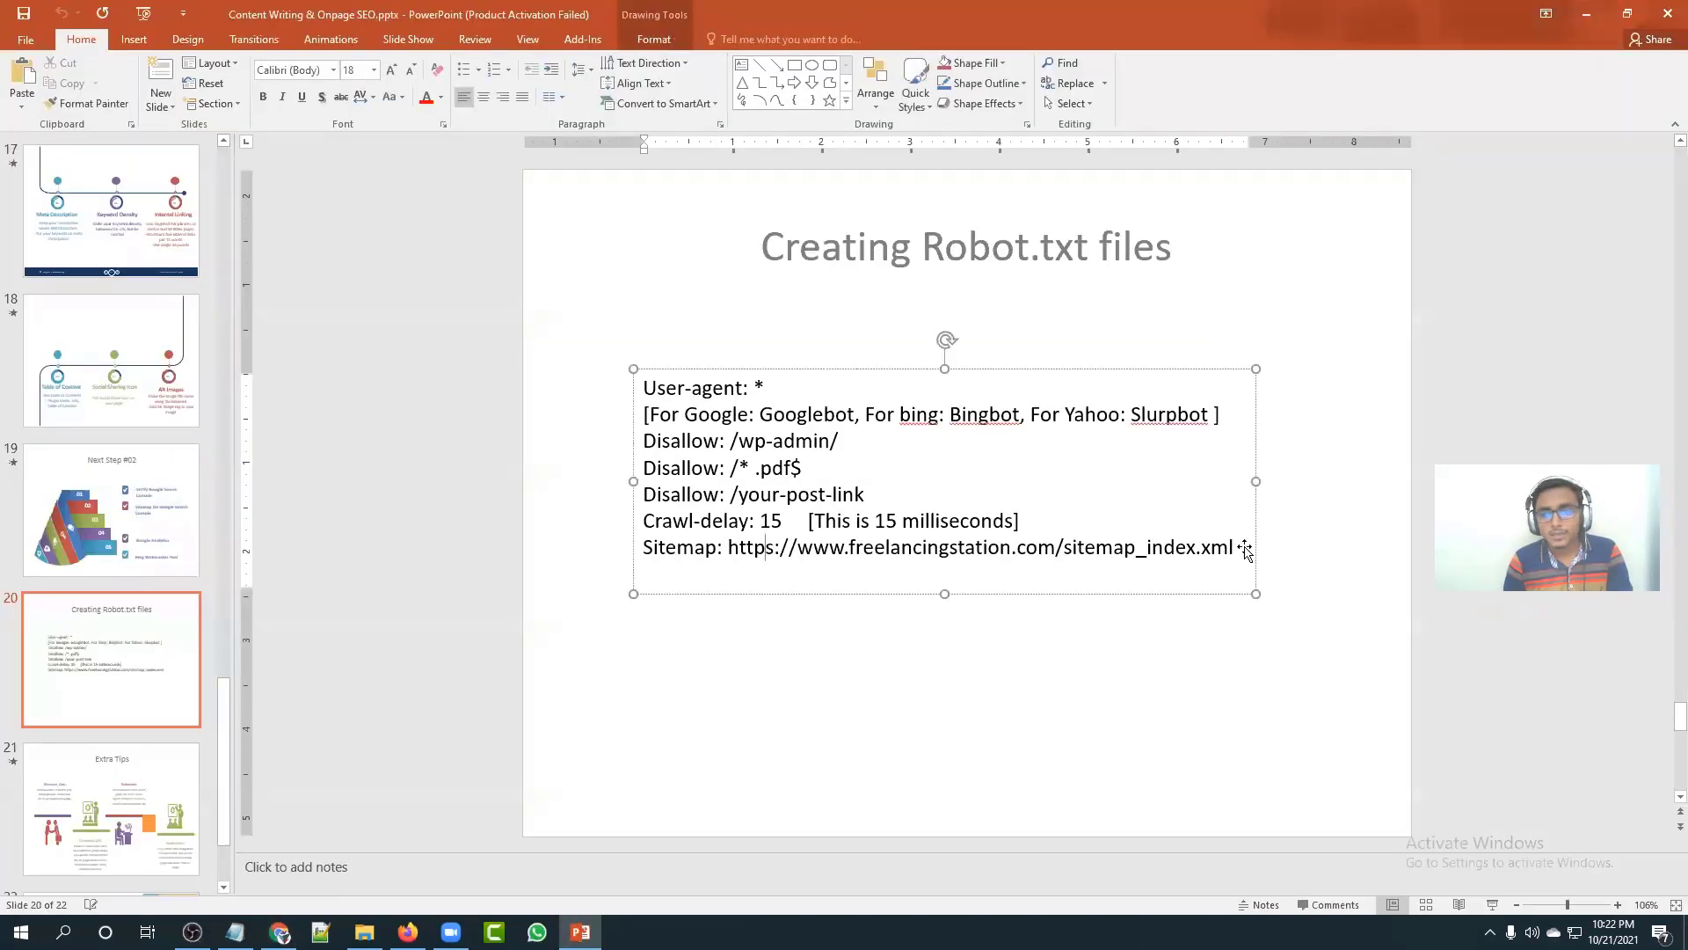
left_click_drag(1235, 547, 647, 387)
right_click(654, 396)
left_click(681, 426)
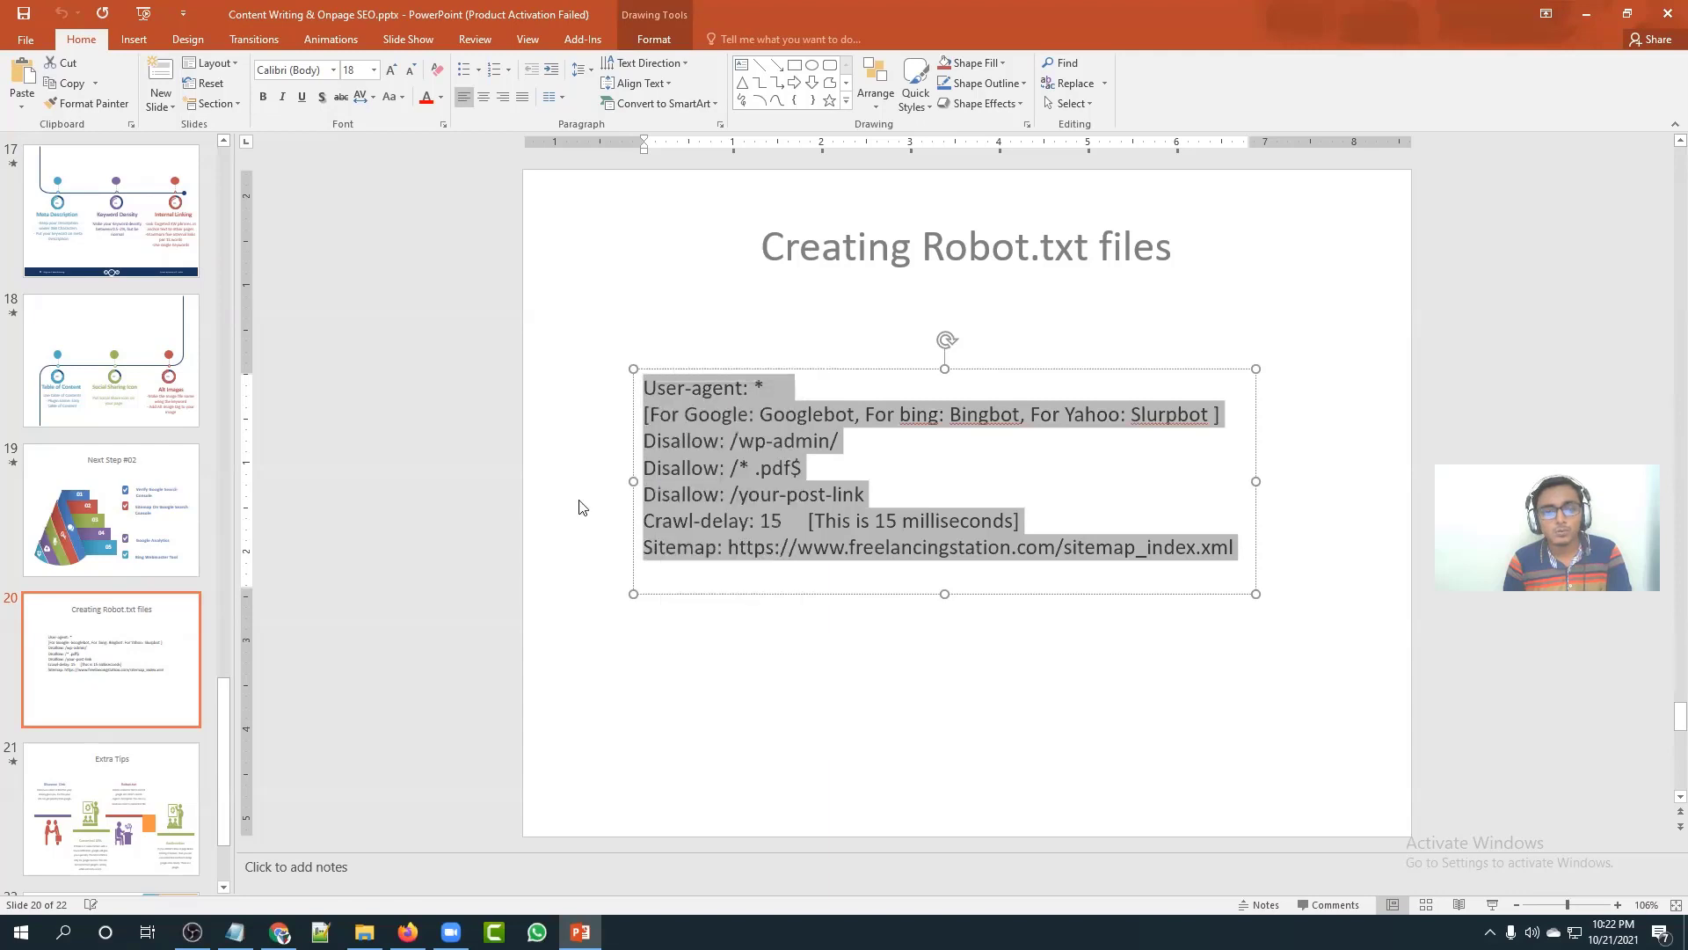
left_click(280, 932)
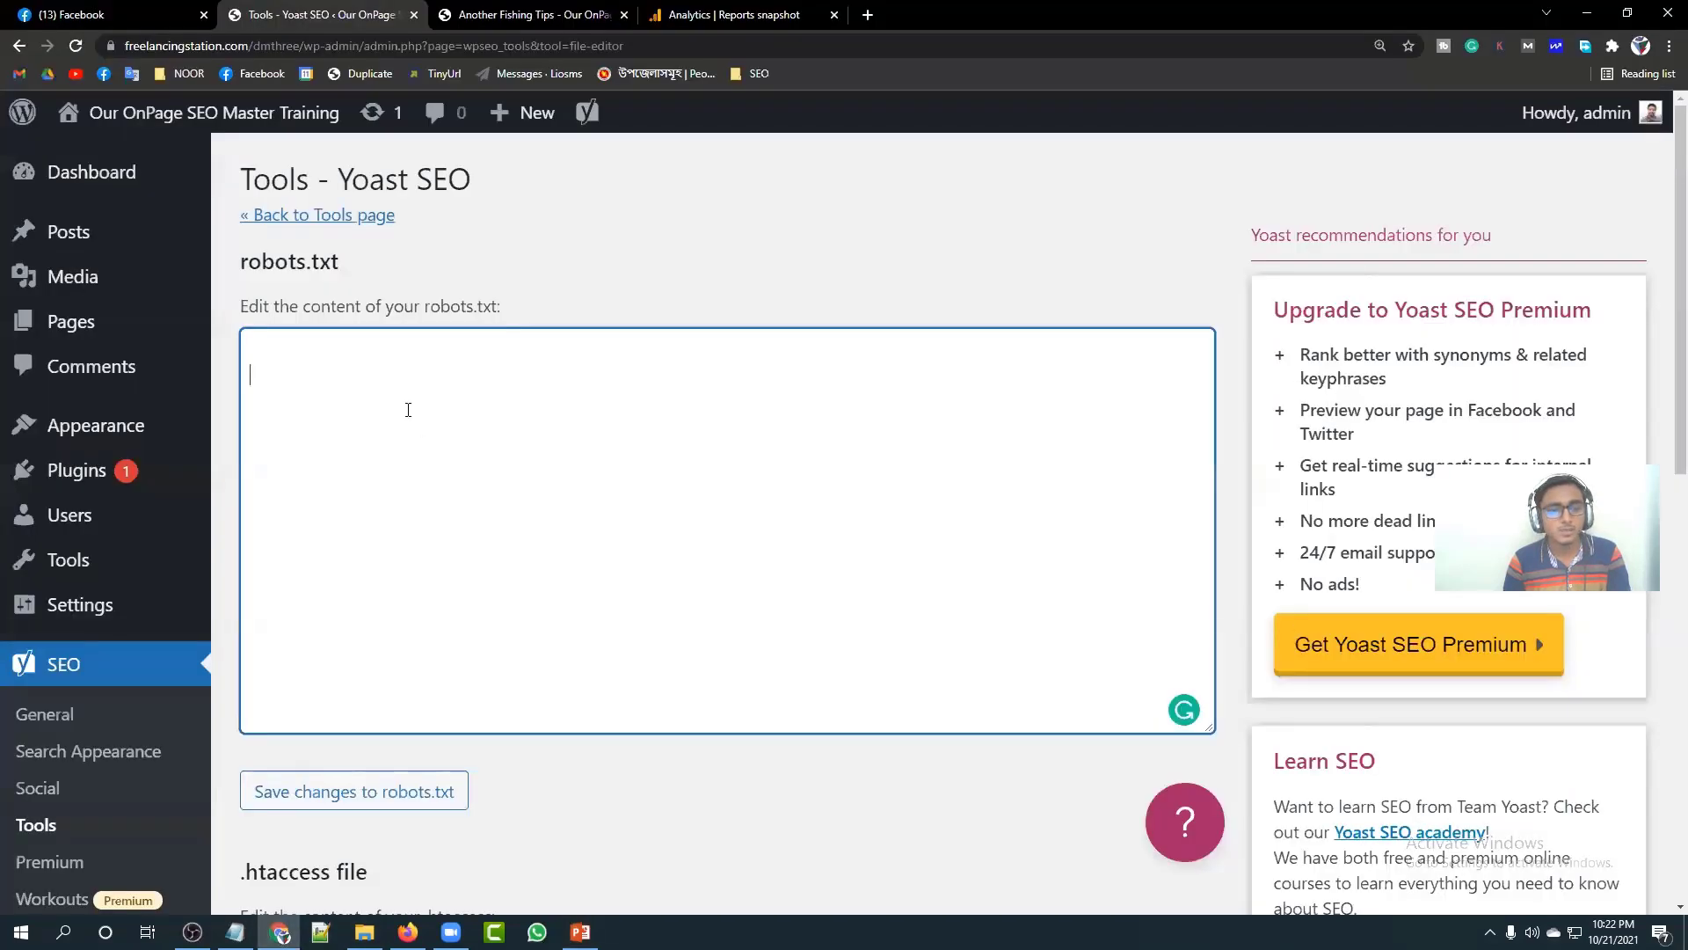
key("BackSpace")
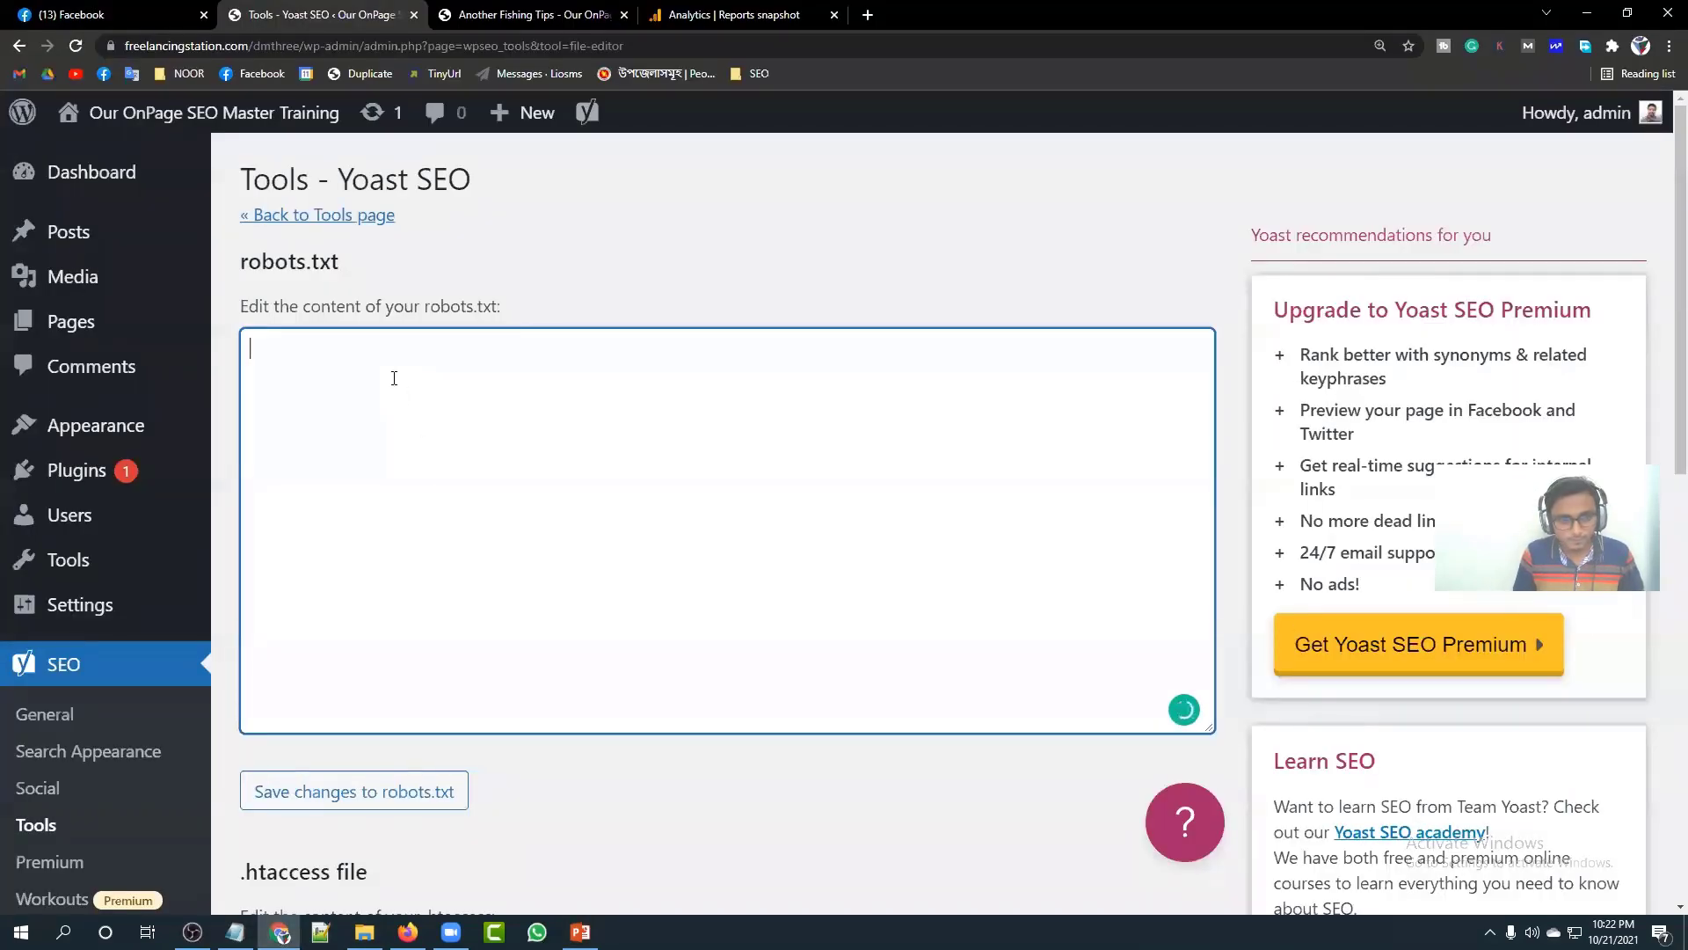
key("ctrl+v")
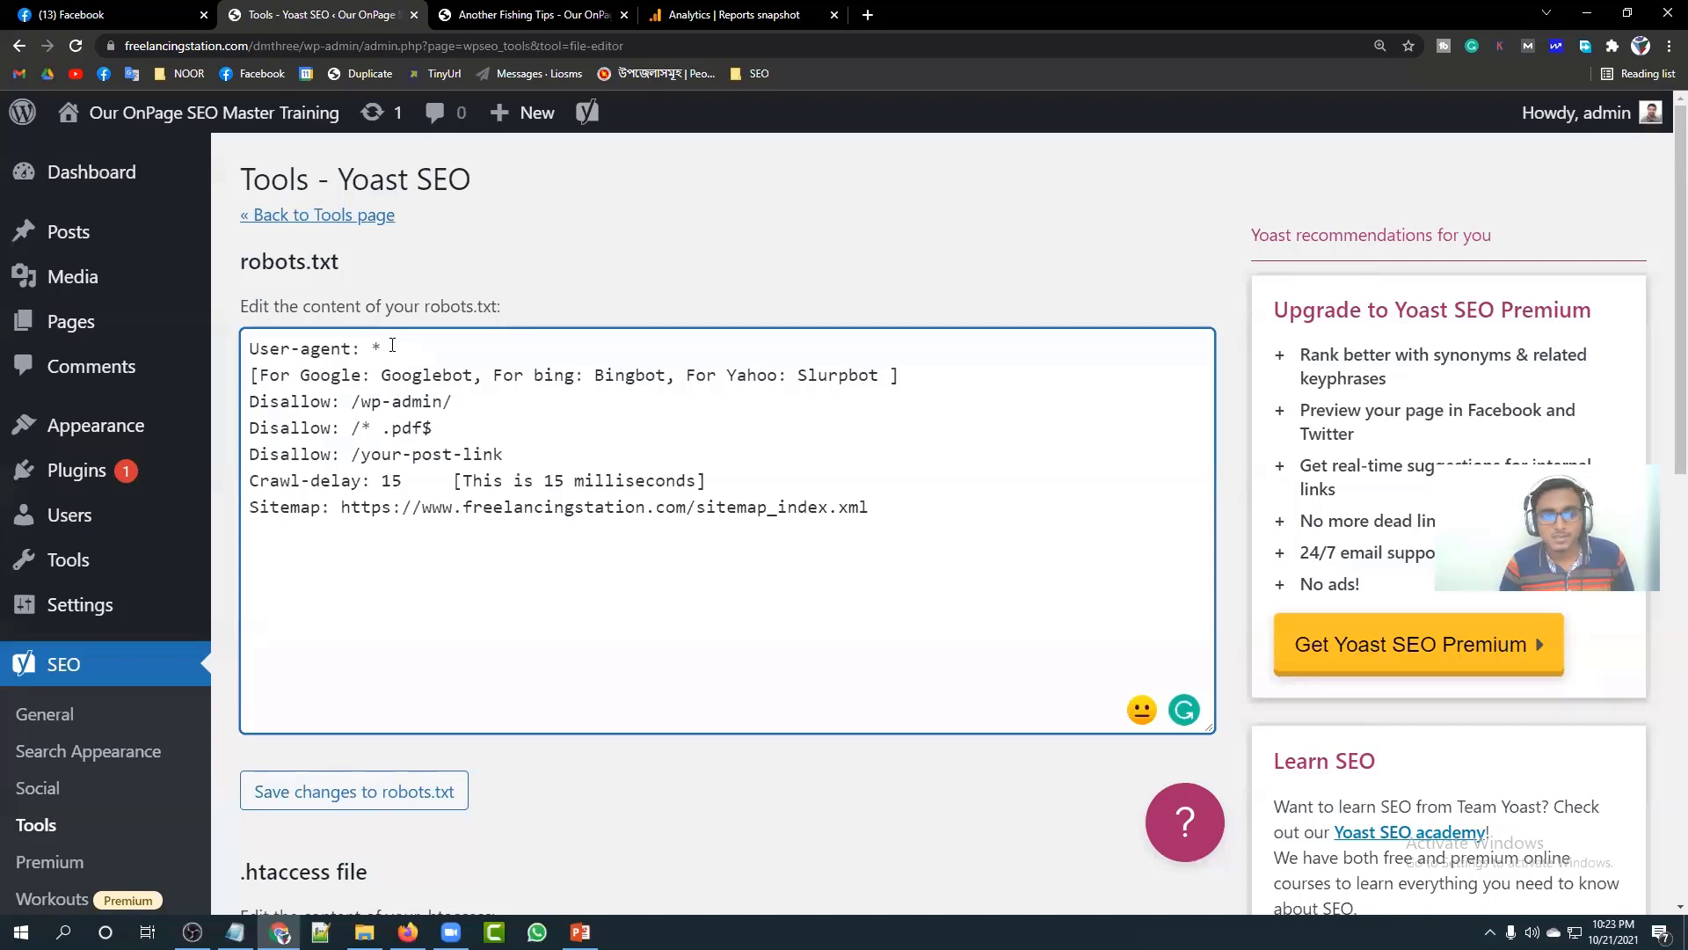
Step: Replace the asterisk on the User-agent line with Googlebot, copied from the bracketed note below it
left_click_drag(473, 376, 389, 375)
right_click(388, 376)
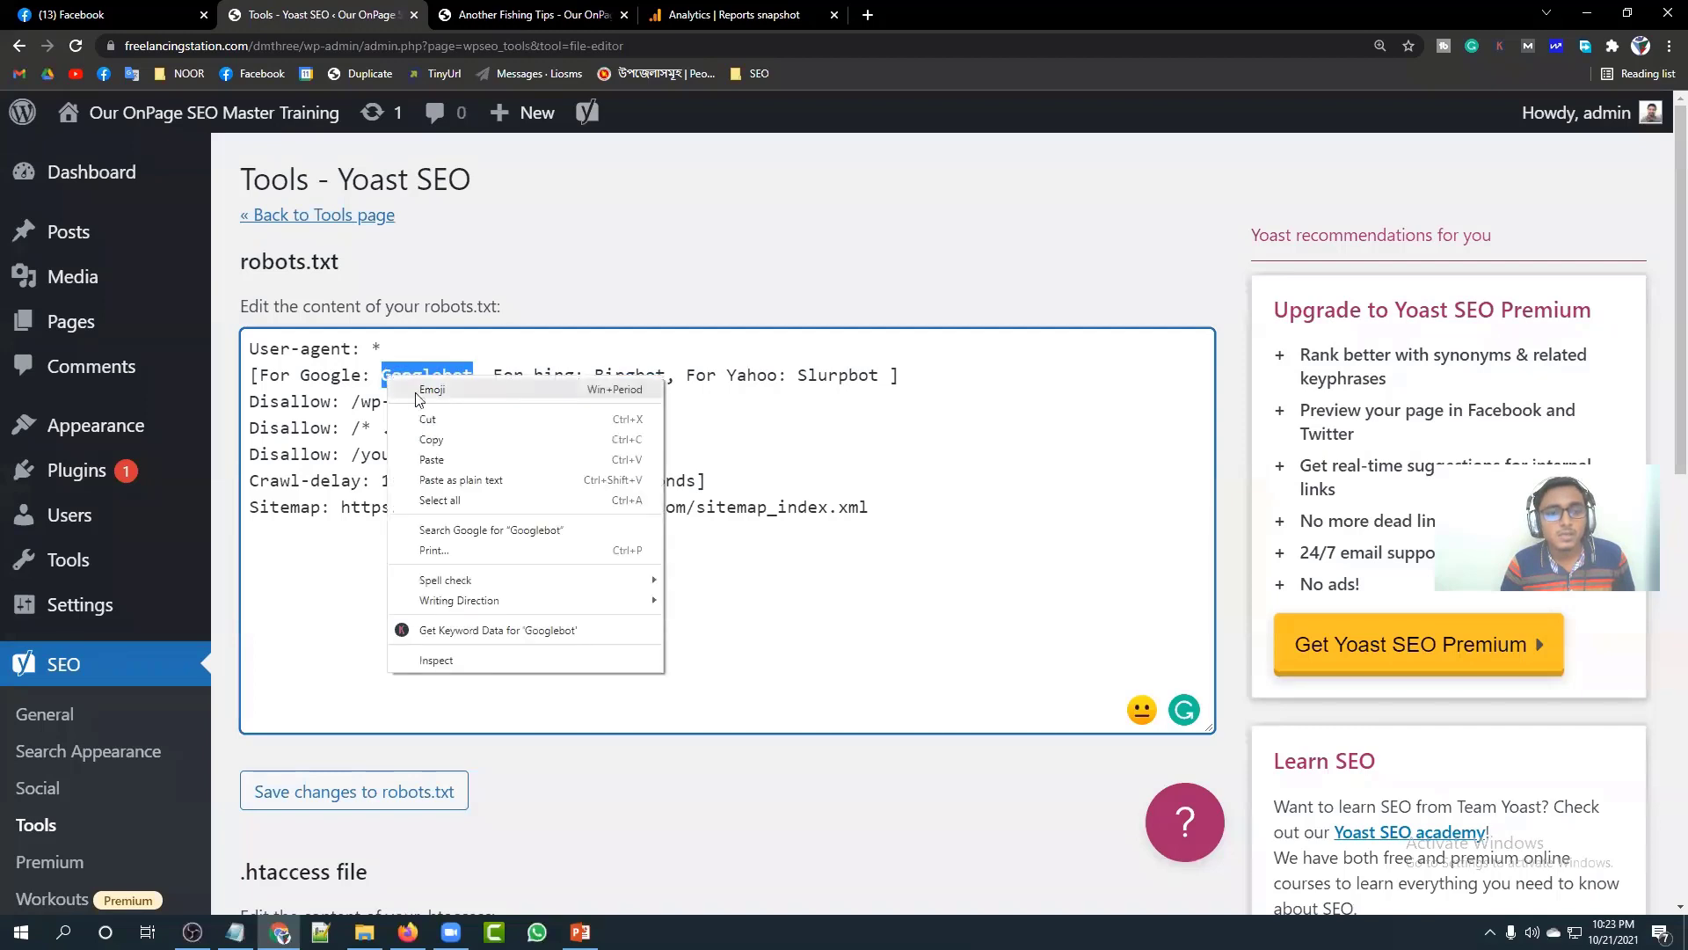
left_click(432, 439)
left_click(390, 345)
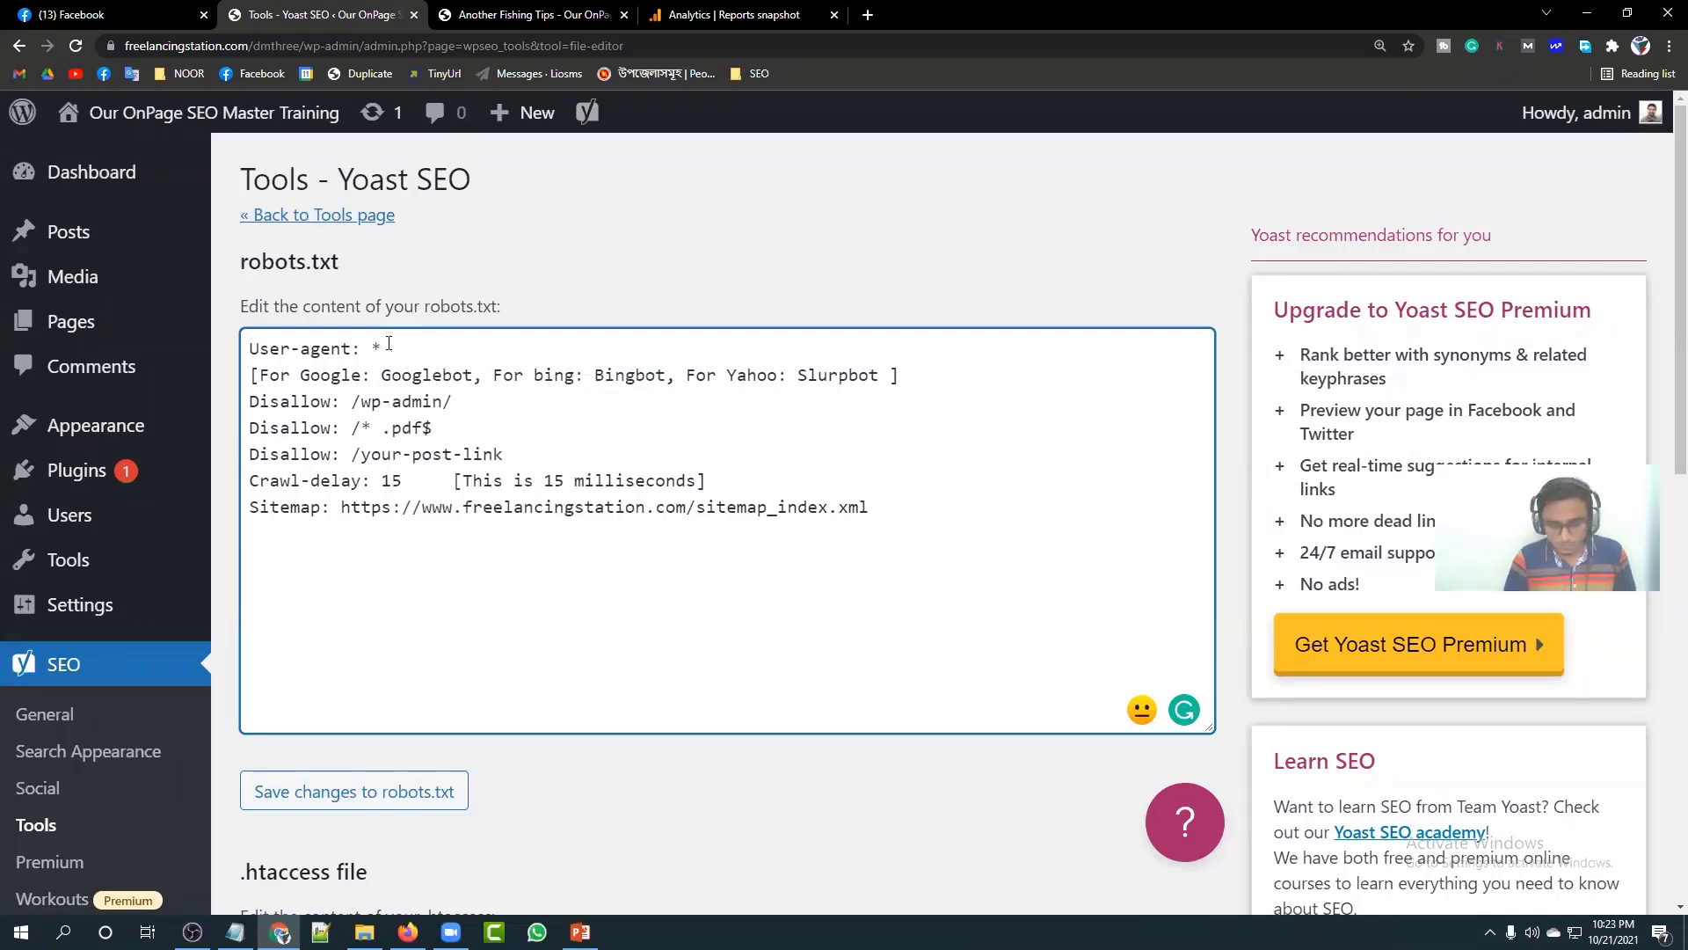
key("BackSpace")
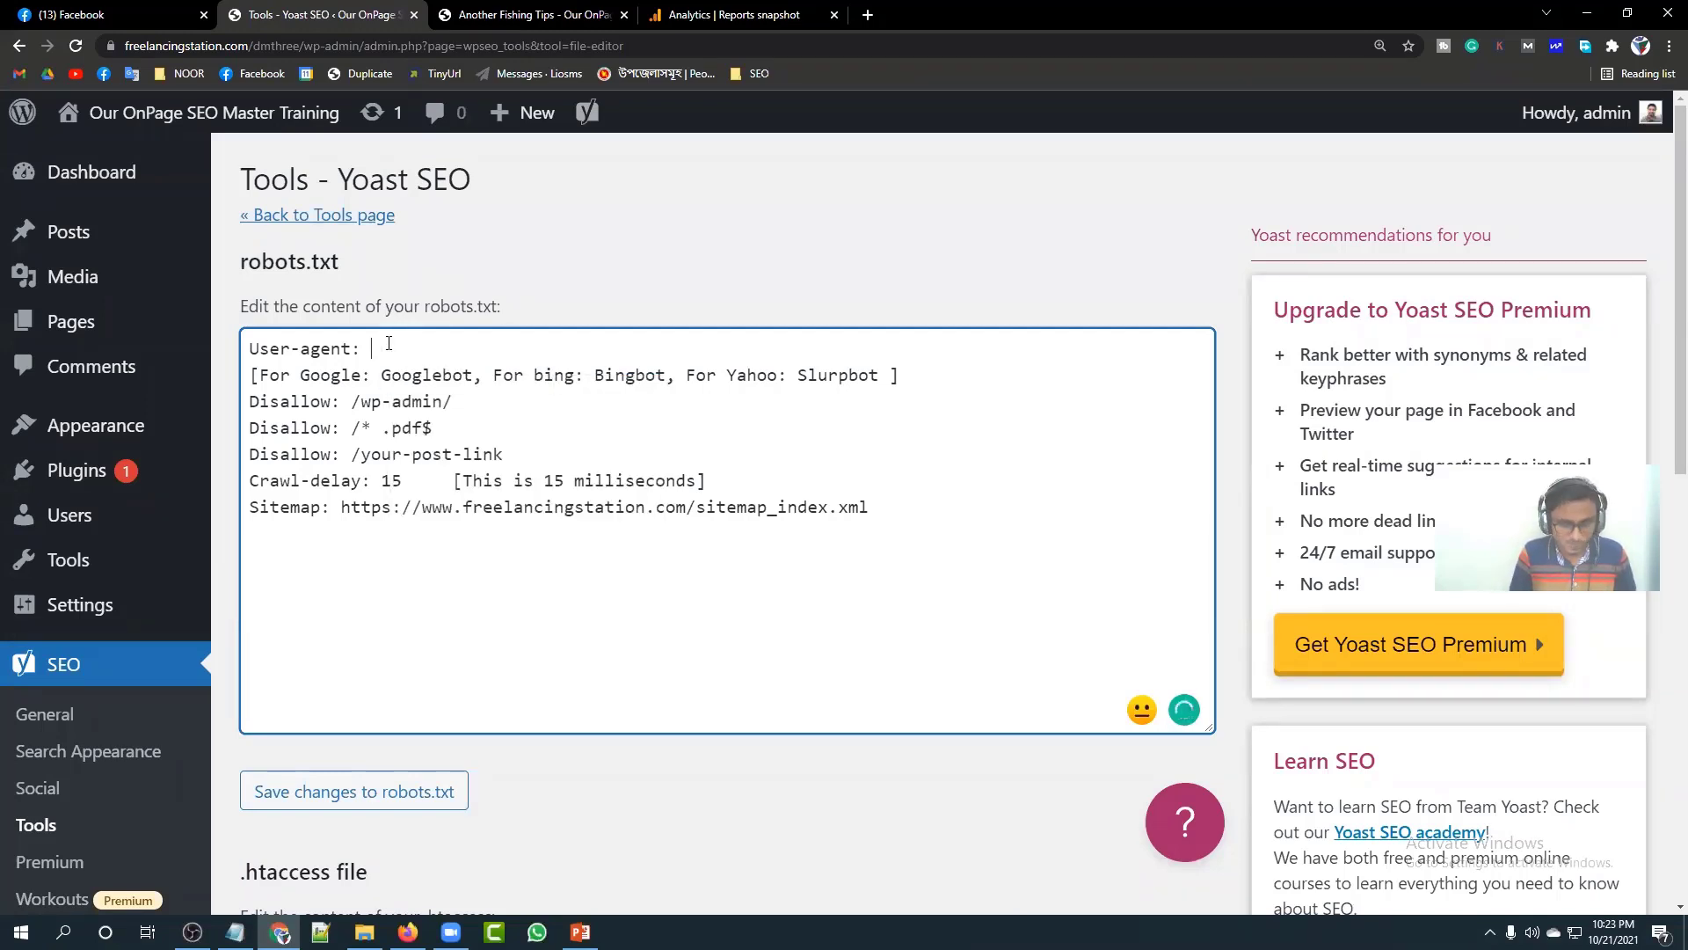
key("ctrl+v")
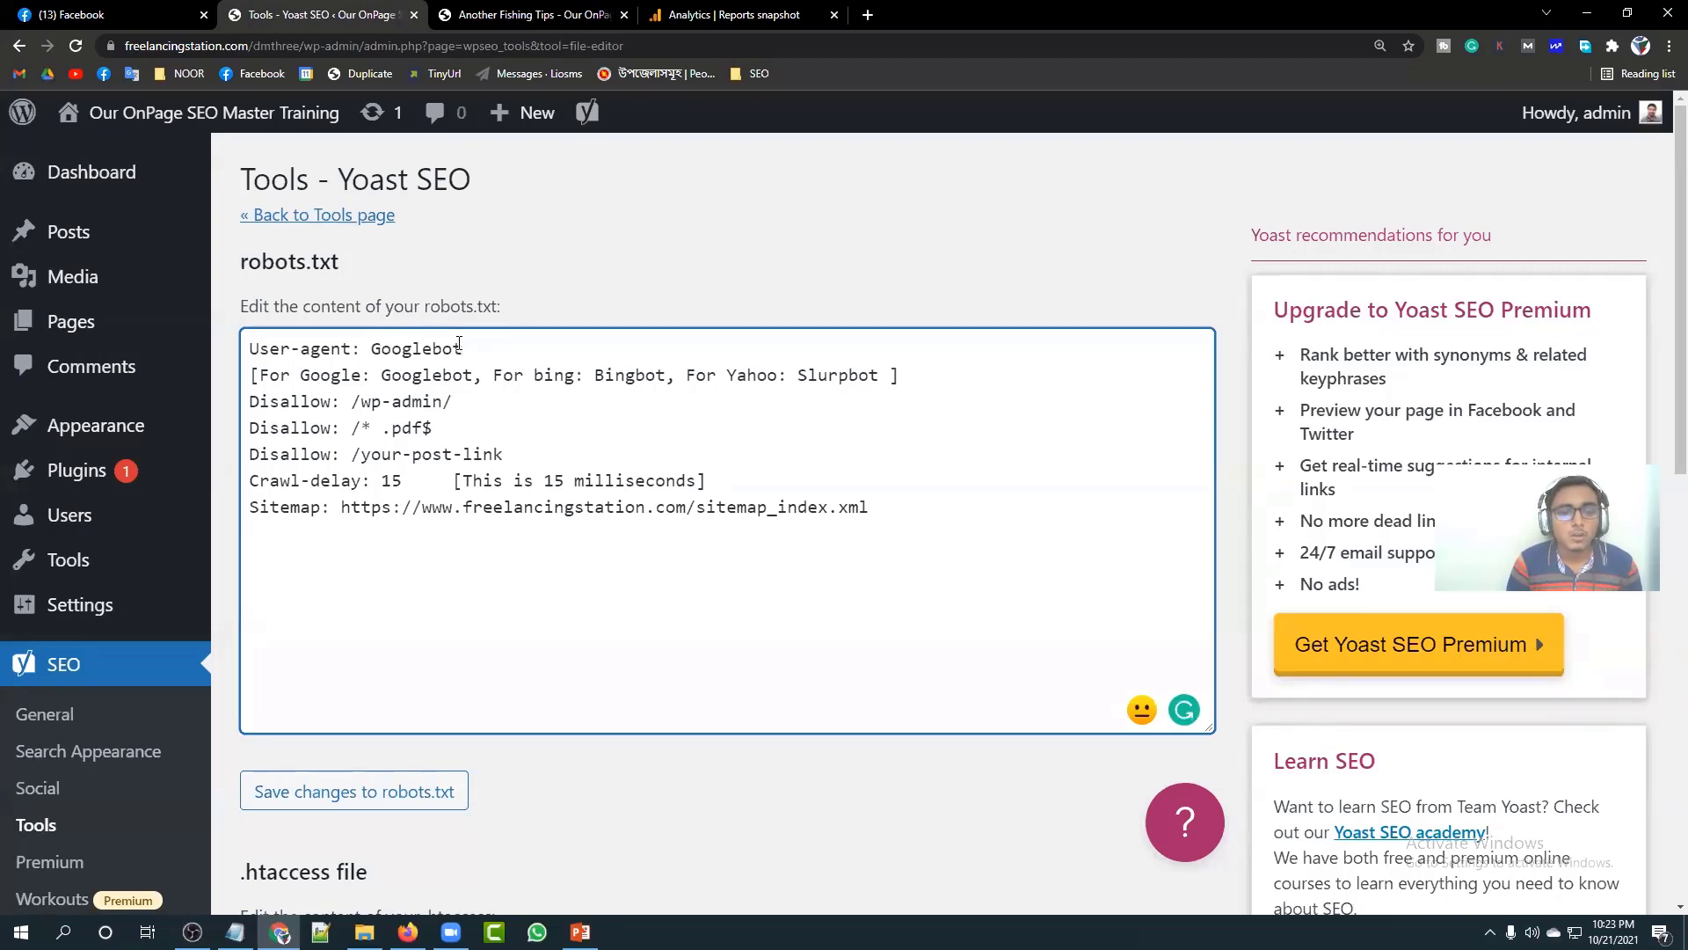
Step: Change the User-agent value to Bingbot, copied from the bracketed note
left_click_drag(473, 348, 373, 346)
key("BackSpace")
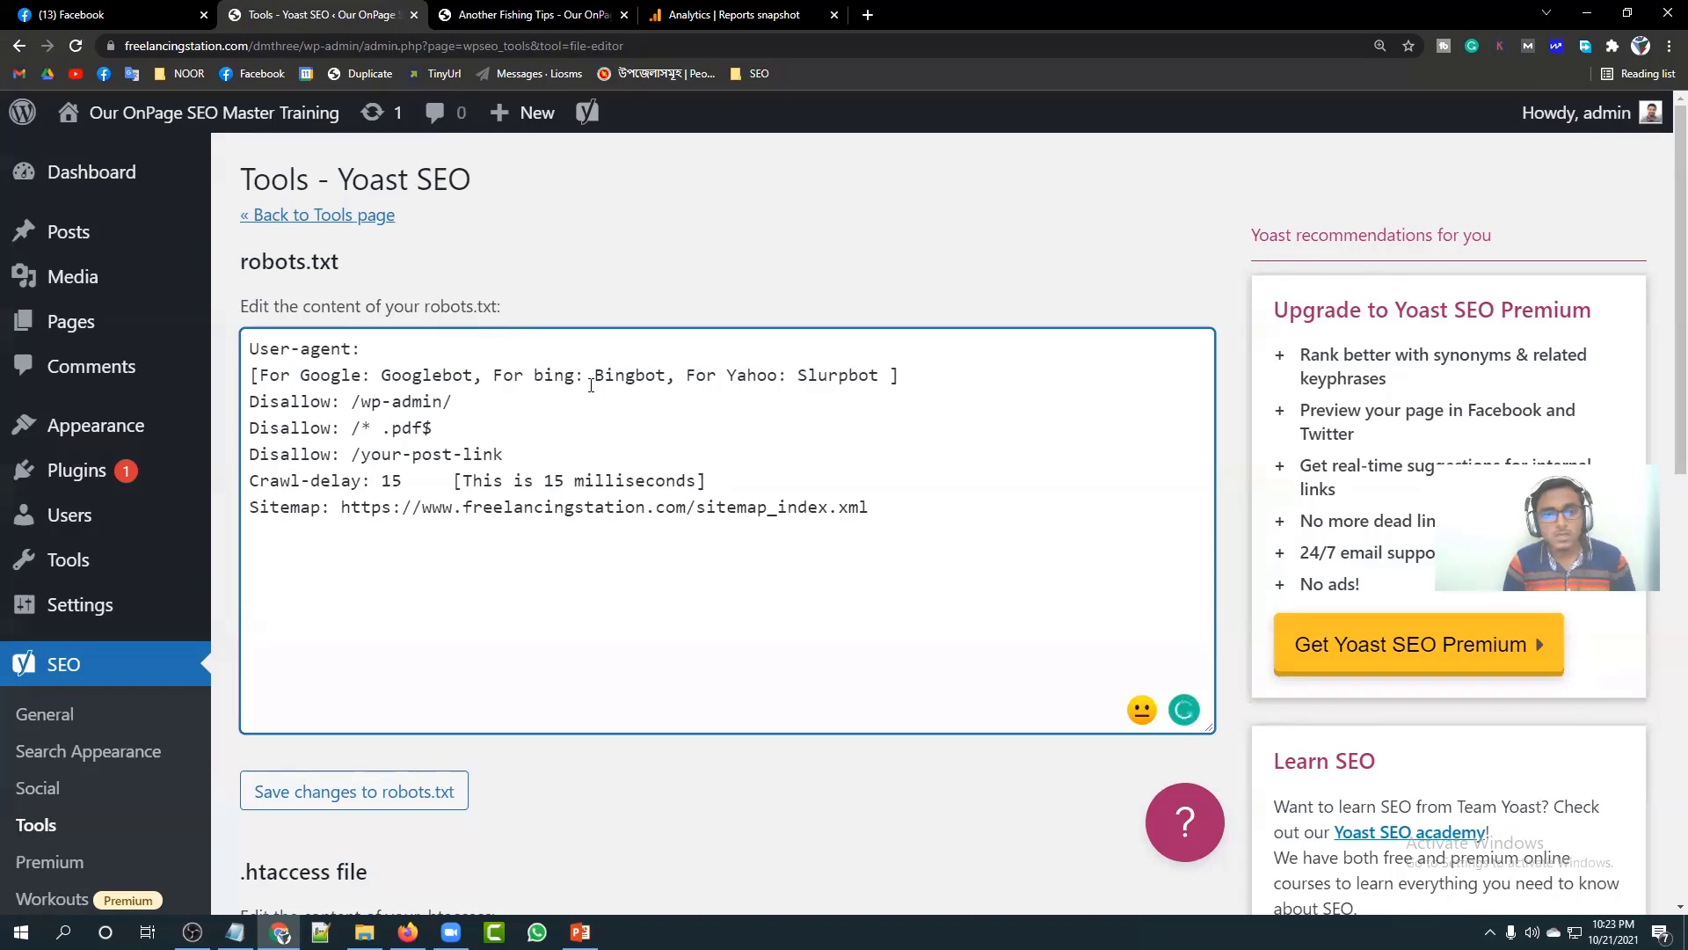
left_click_drag(665, 374, 596, 374)
left_click(411, 346)
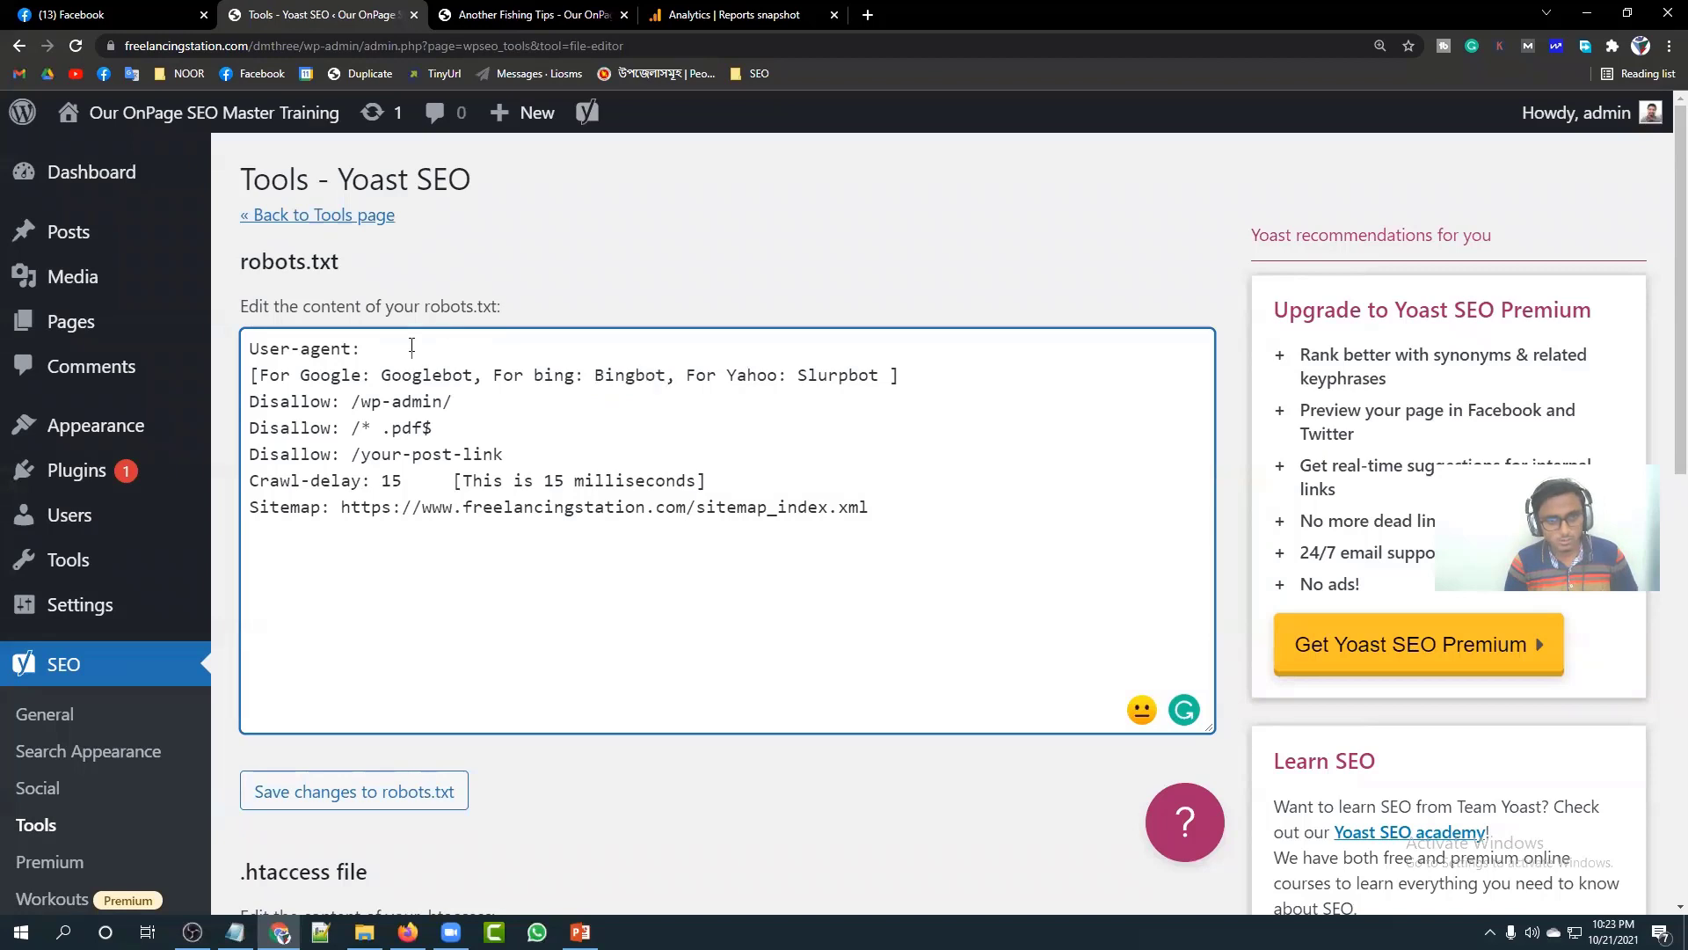
key("ctrl+v")
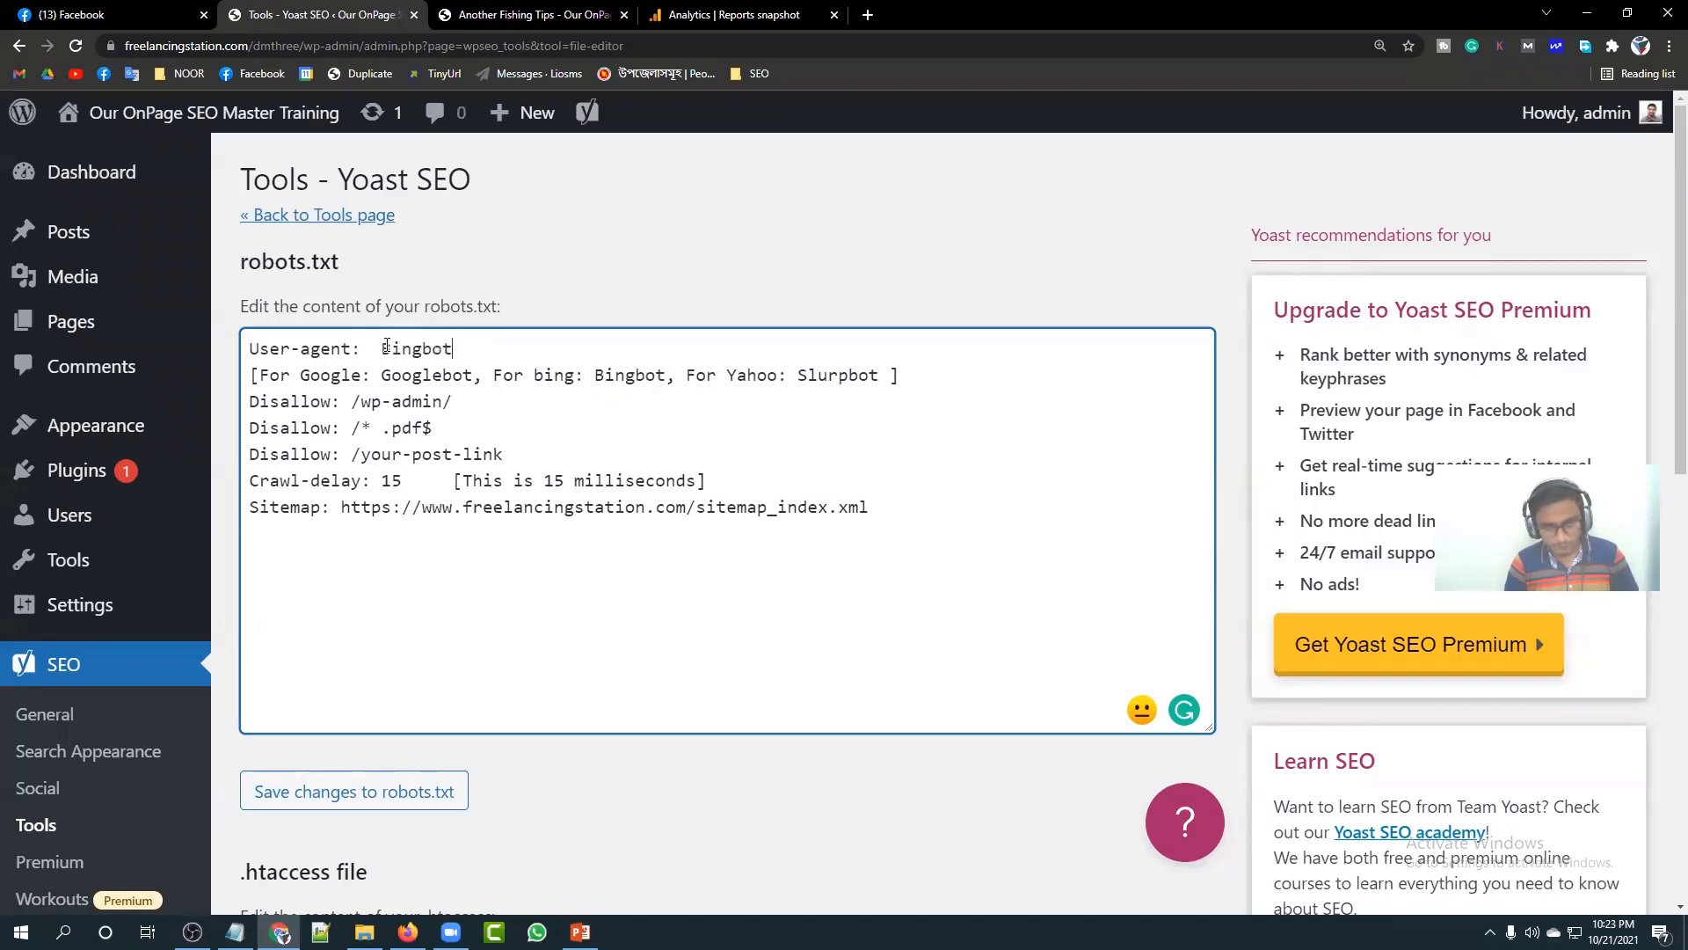
Step: Change the User-agent value in robots.txt to Slurpbot, copied from the bracketed note below it
left_click_drag(454, 345, 384, 343)
key("BackSpace")
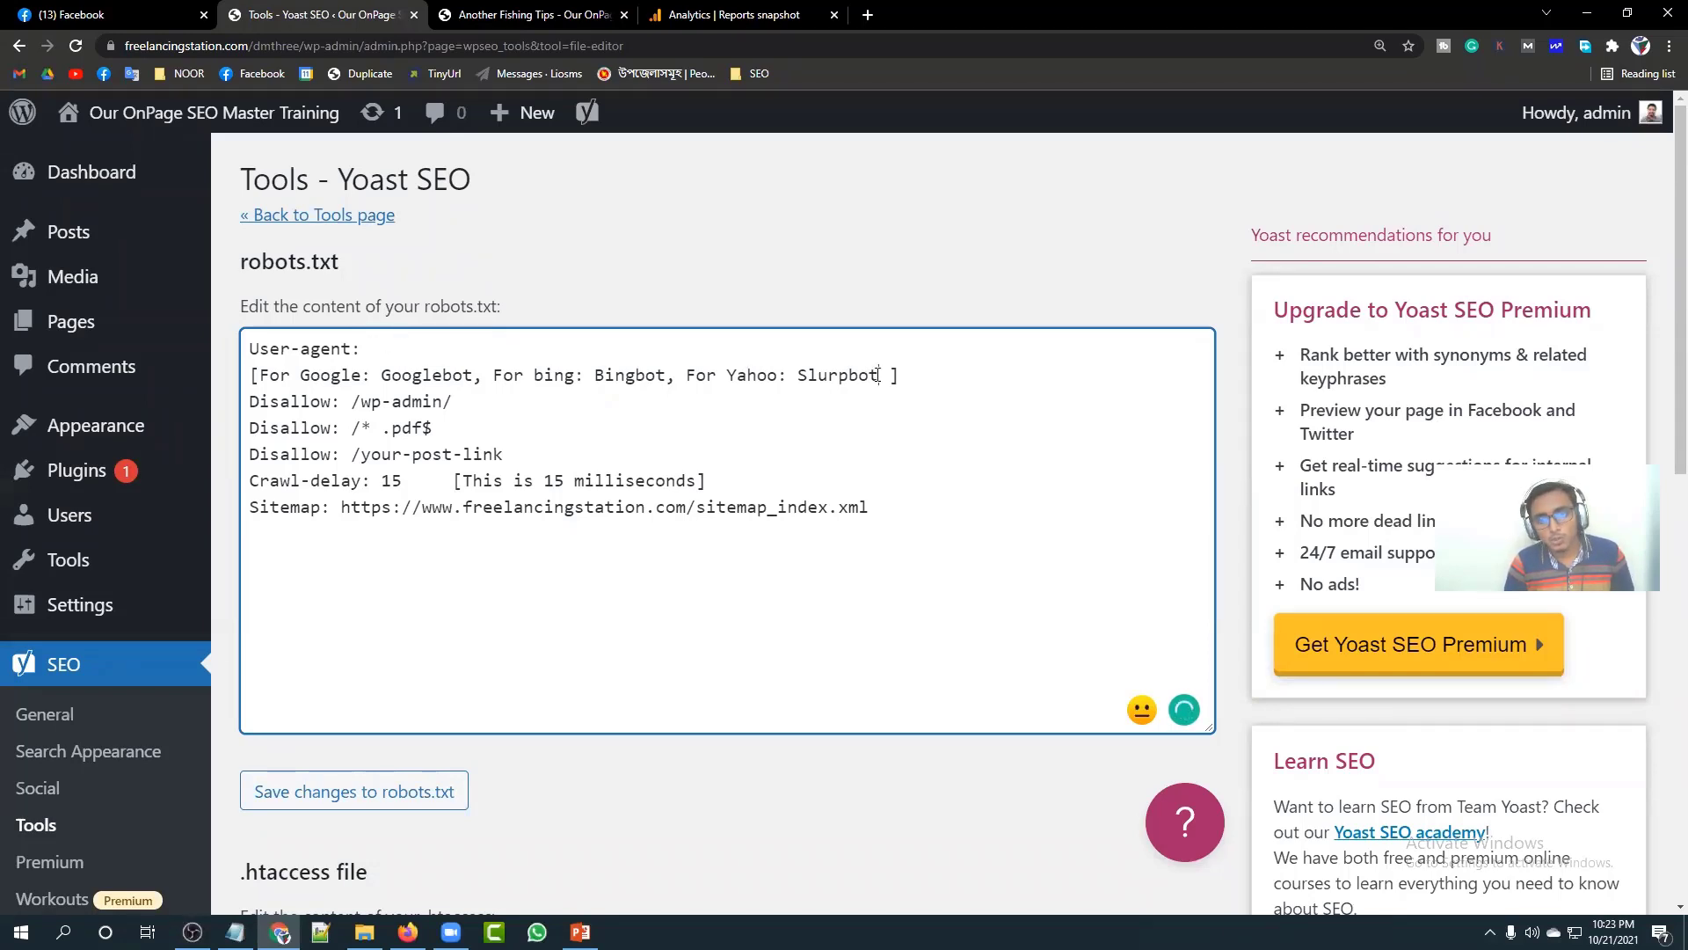
left_click_drag(879, 374, 800, 370)
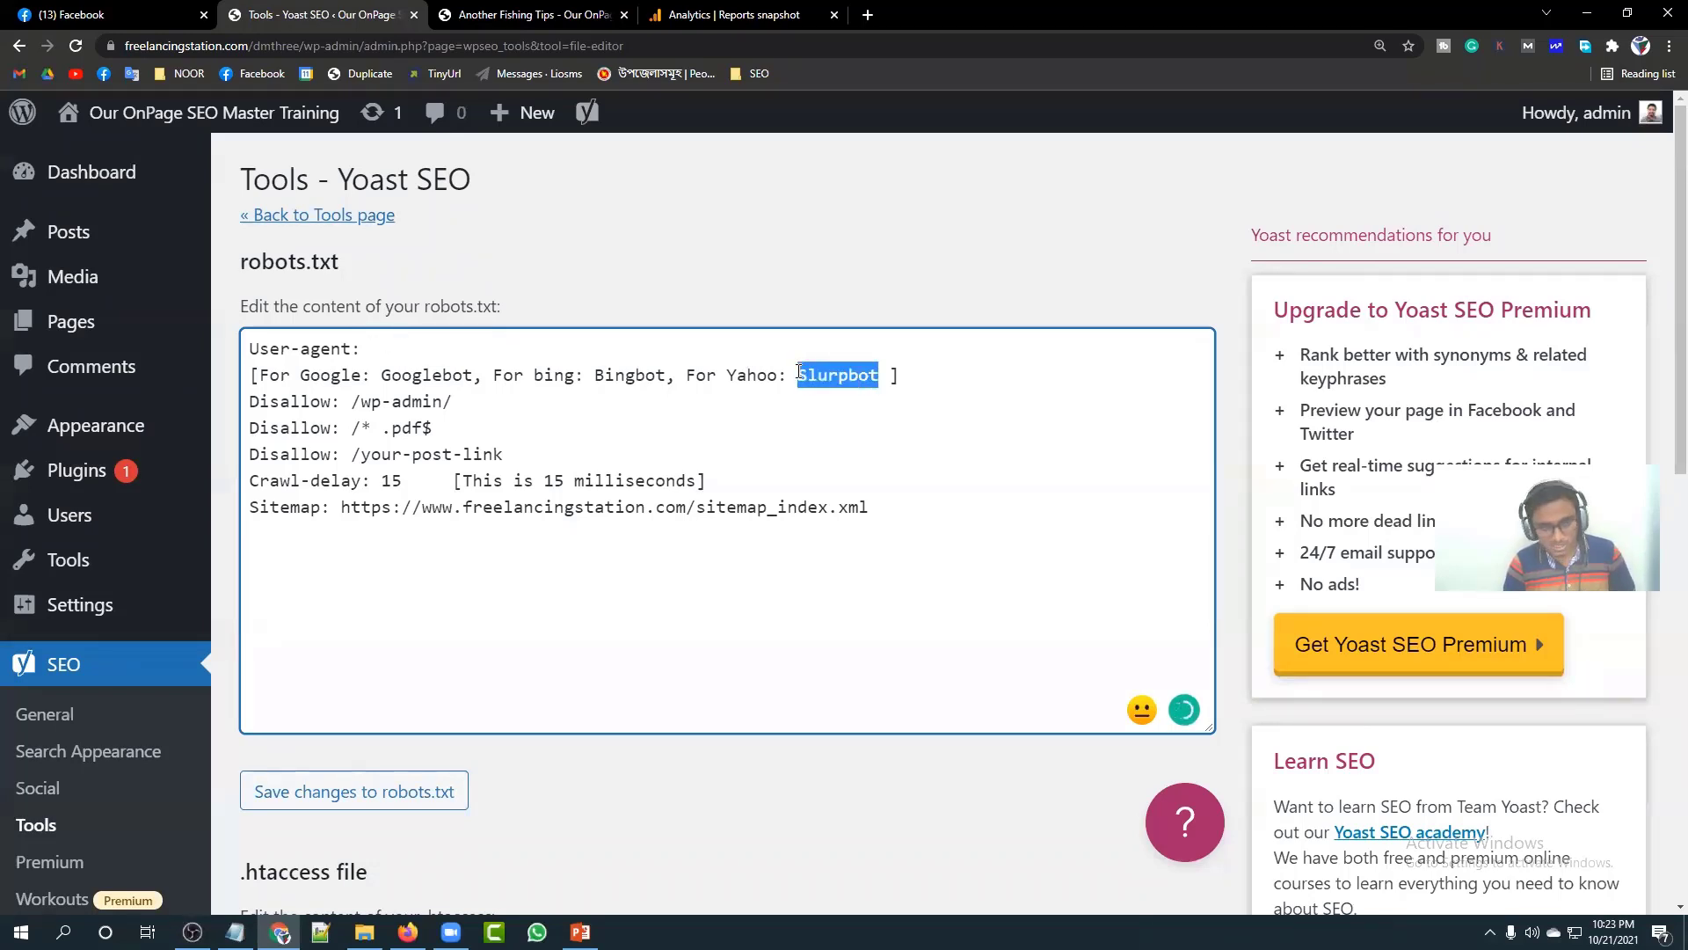
left_click(382, 346)
key("ctrl+v")
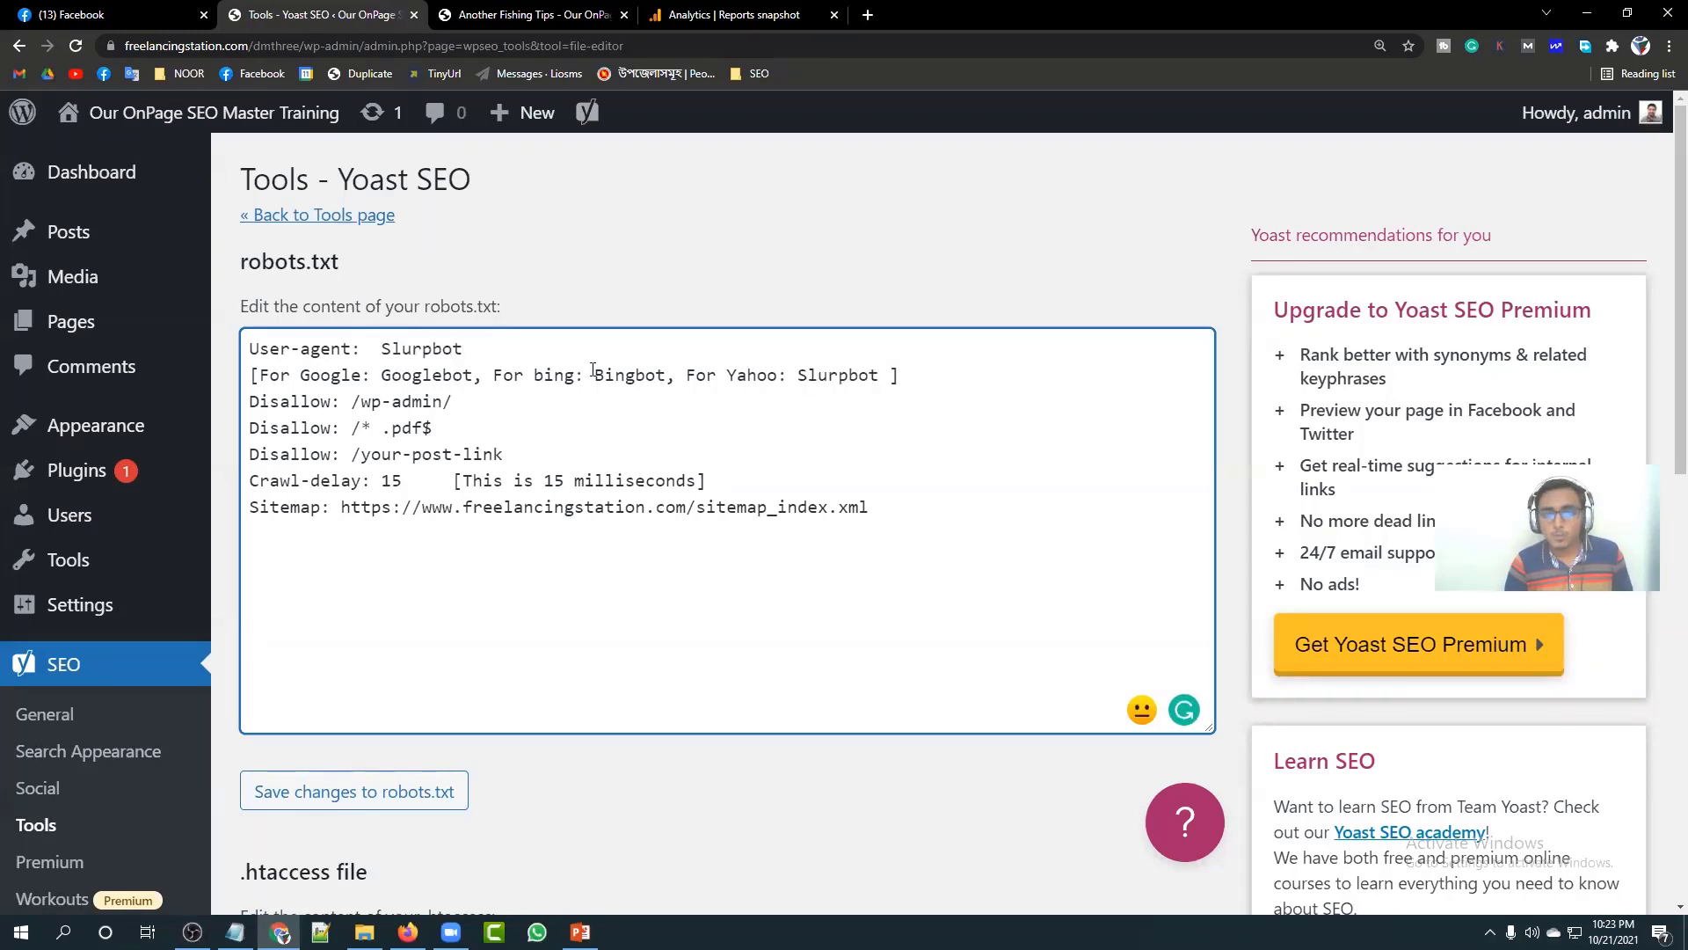
Step: Set the User-agent value back to an asterisk so the robots.txt rules apply to all bots
left_click_drag(480, 351, 383, 352)
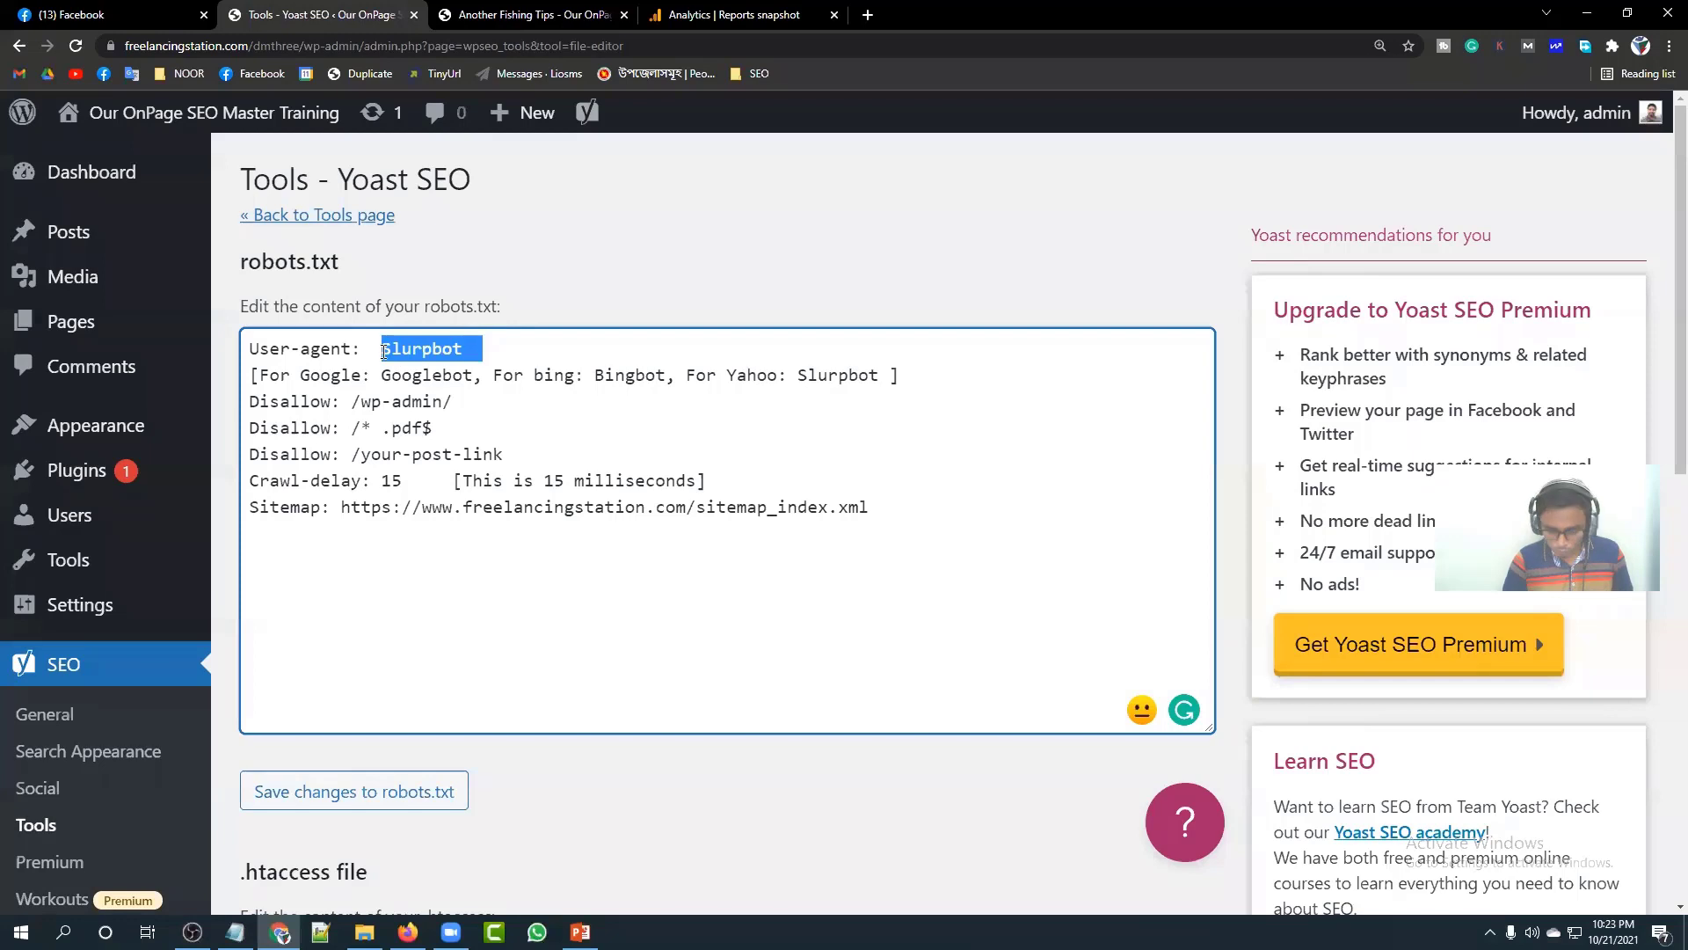
key("BackSpace")
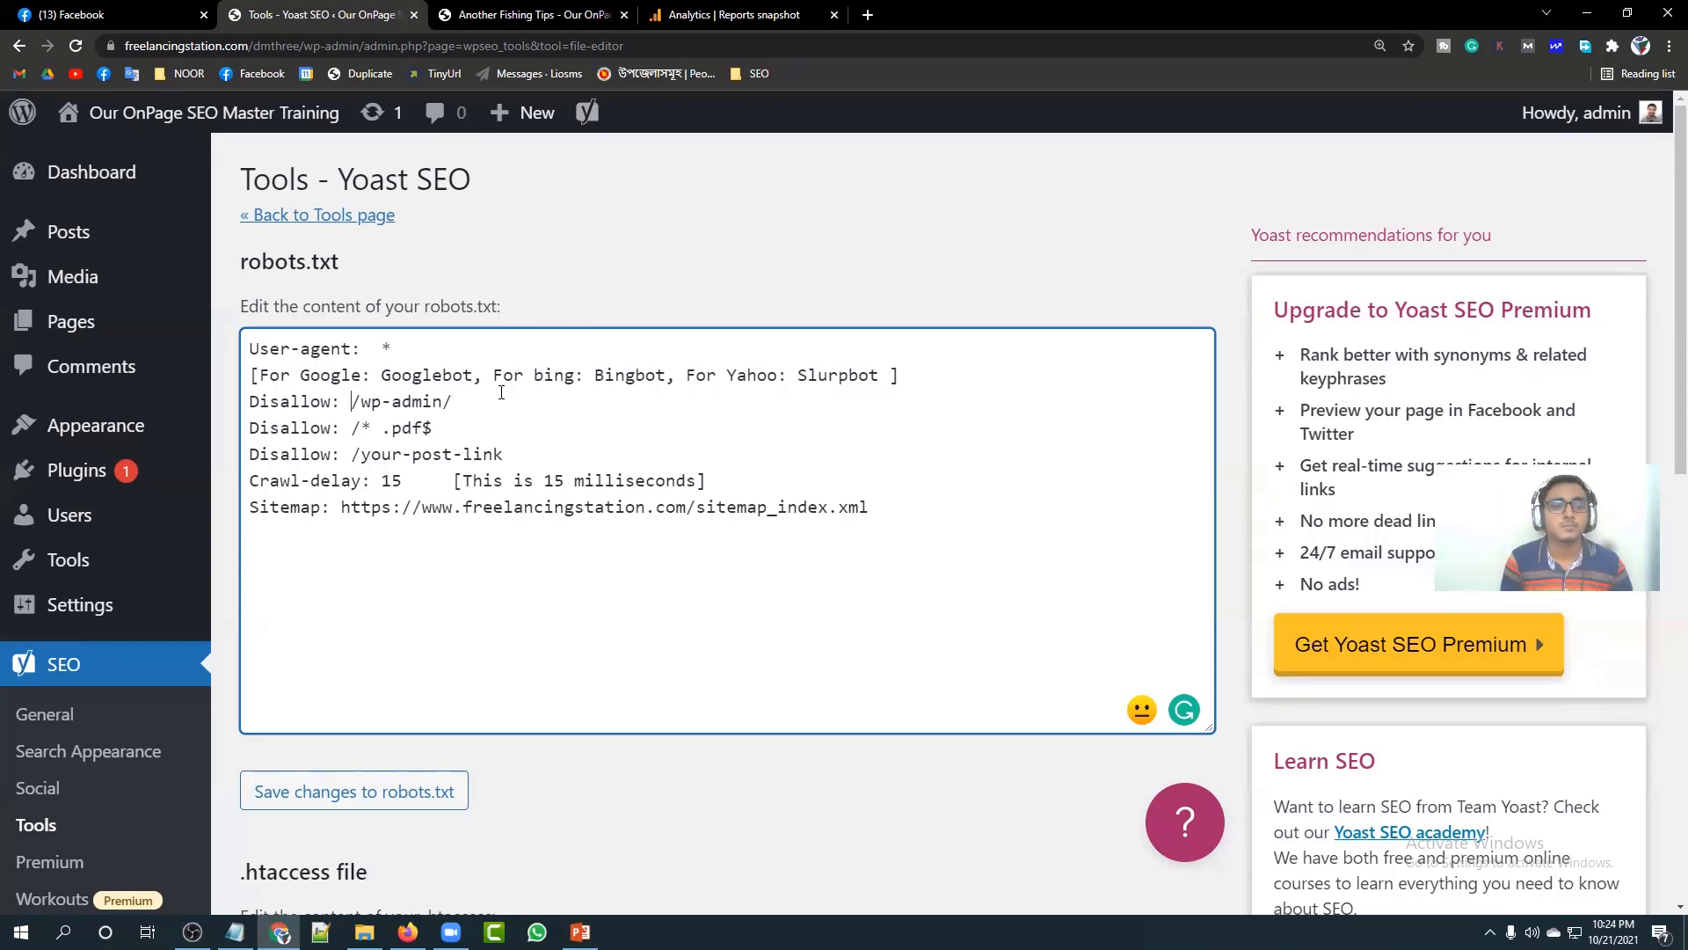
Step: Try removing the bracketed note of bot names below the User-agent line, and undo the removal
left_click(904, 375)
left_click_drag(890, 373, 251, 379)
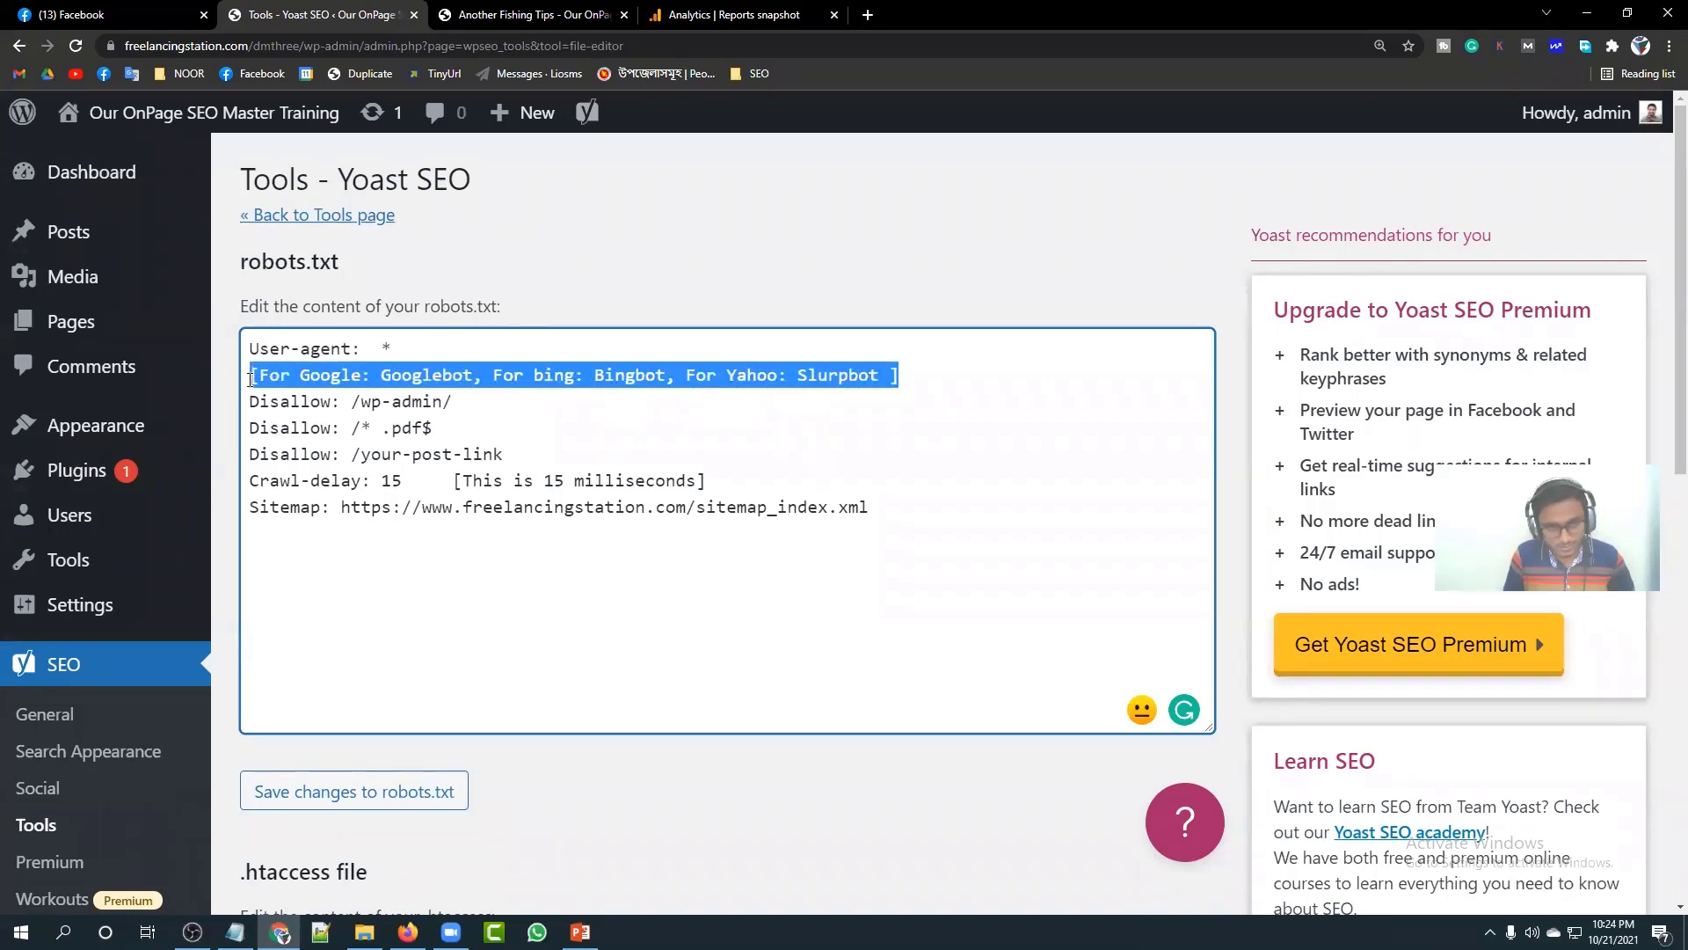
key("BackSpace")
key("BackSpace")
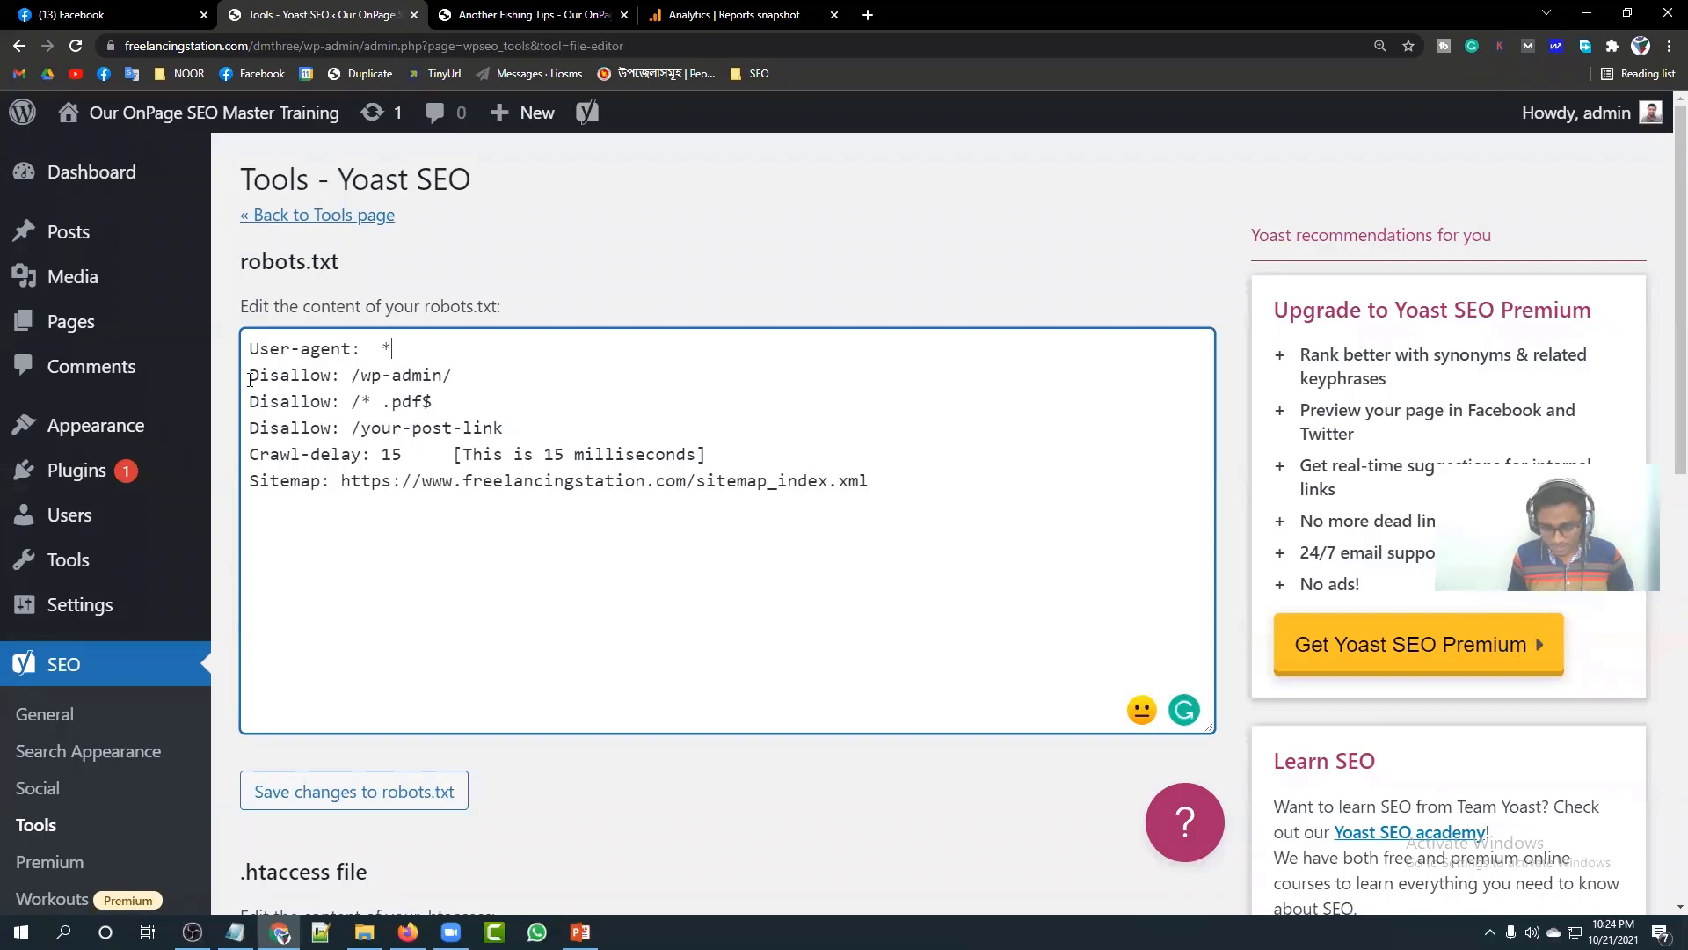
key("Return")
type("Slurpbot")
key("BackSpace")
key("BackSpace")
key("BackSpace")
key("BackSpace")
key("BackSpace")
key("BackSpace")
key("BackSpace")
key("BackSpace")
key("ctrl+z")
key("ctrl+z")
key("ctrl+z")
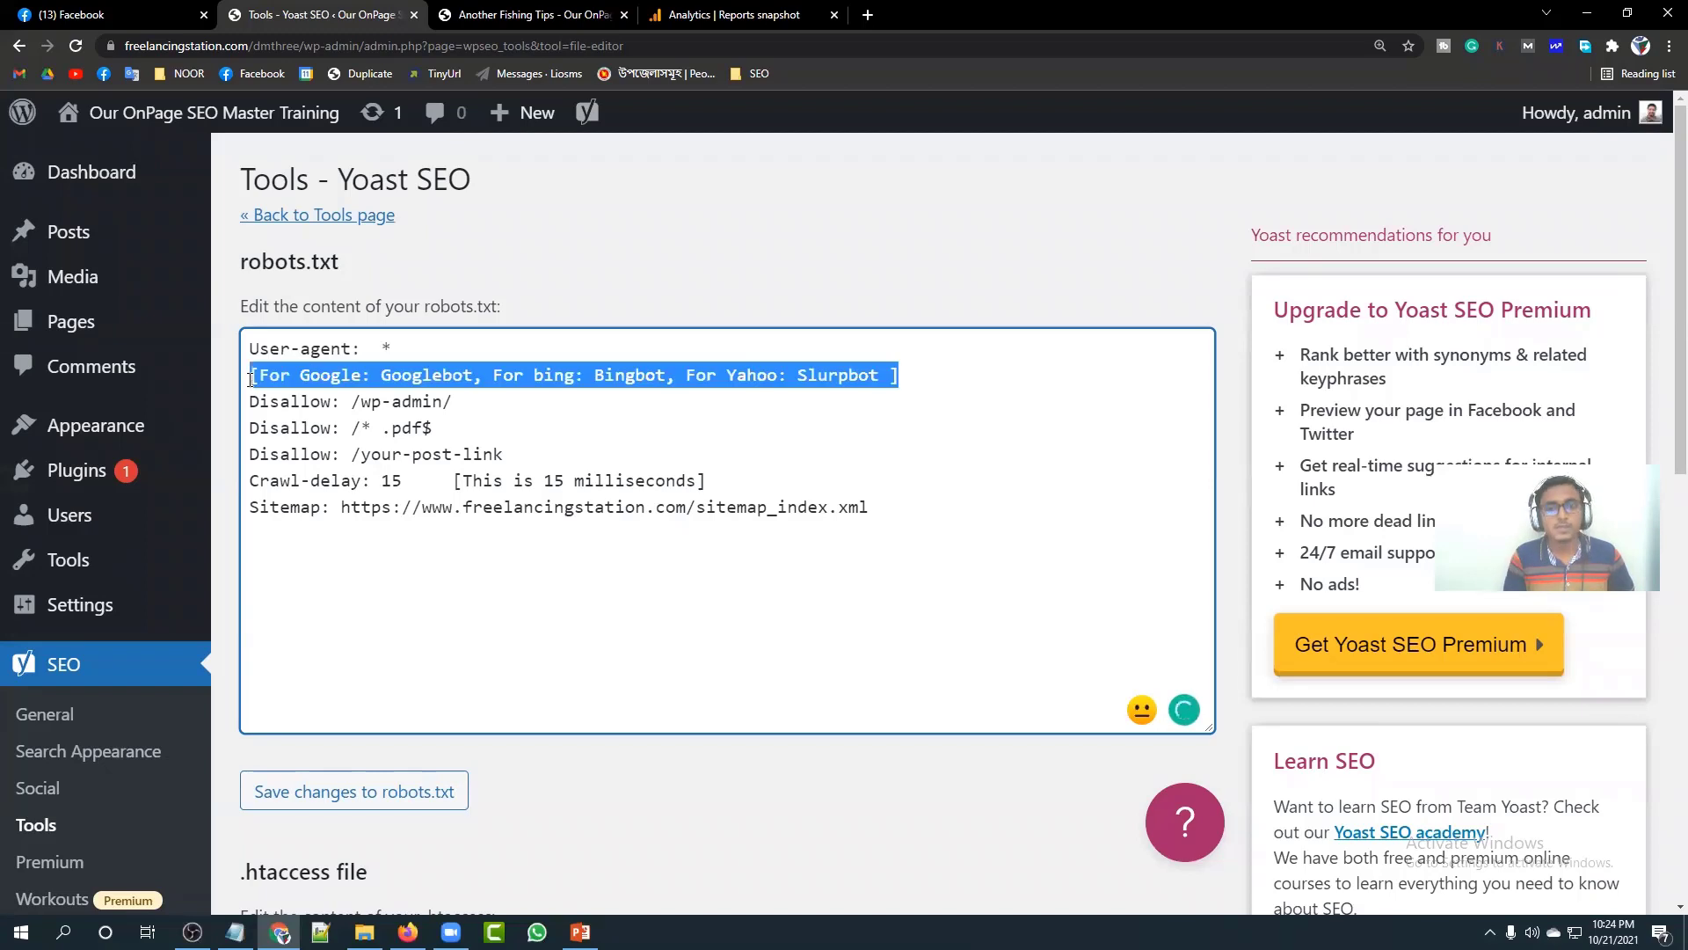
left_click(771, 376)
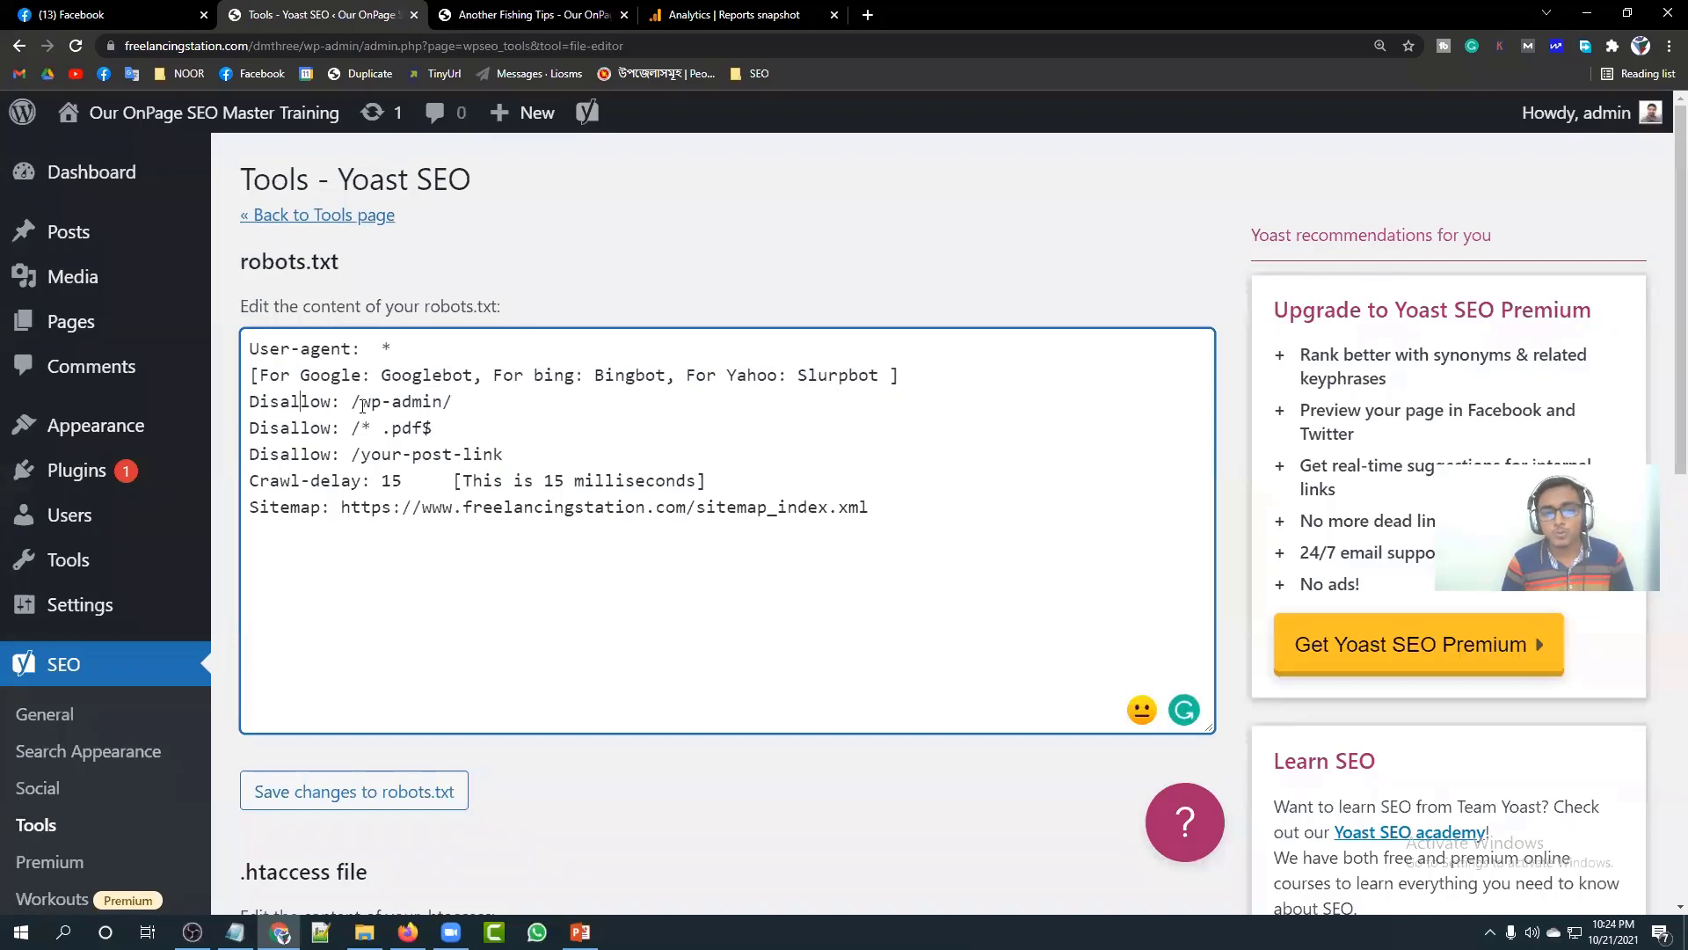
Step: Review the three Disallow lines for the wp-admin folder, PDF files and the post link in robots.txt
left_click_drag(349, 402, 454, 402)
left_click(469, 402)
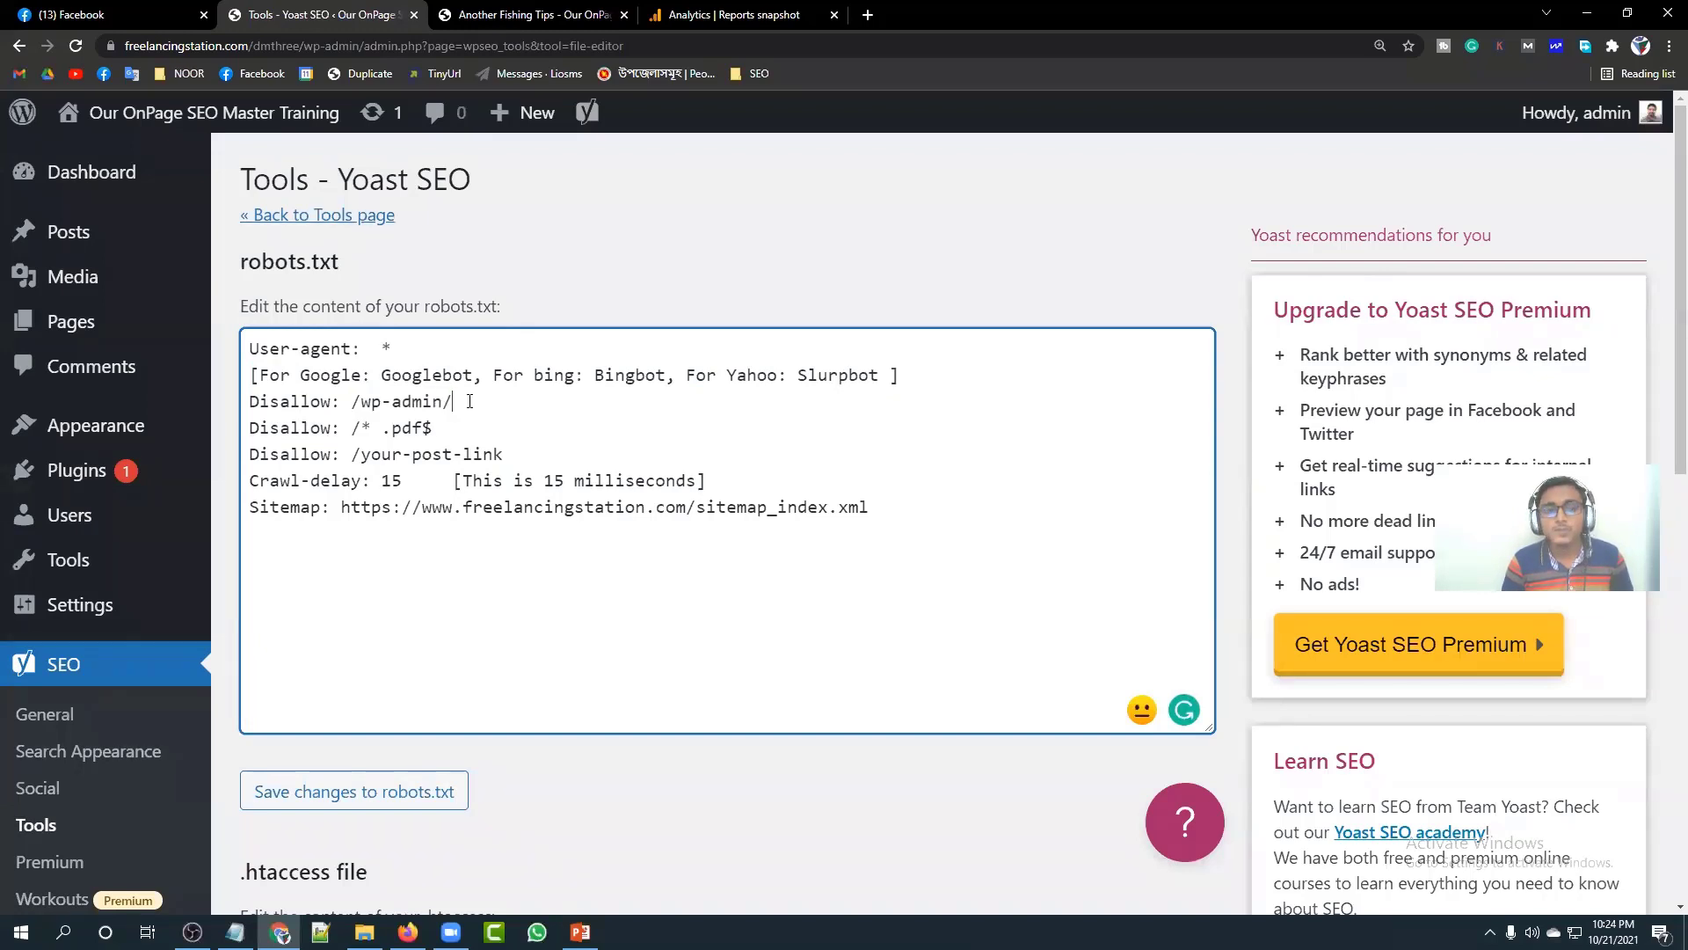
left_click(291, 427)
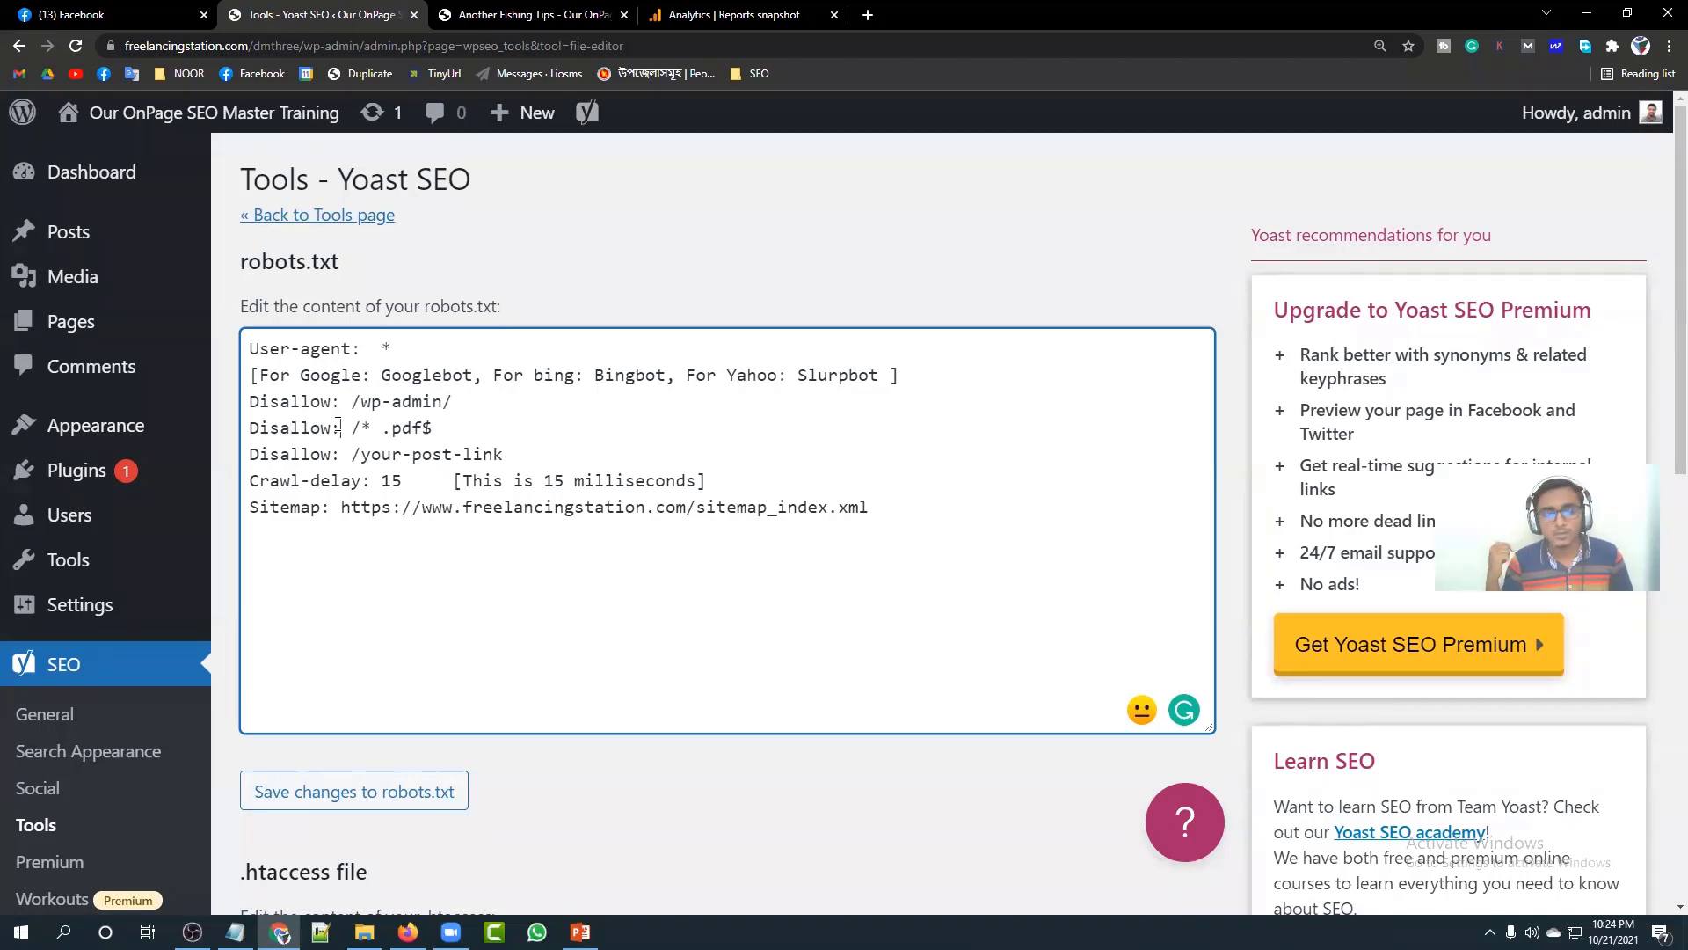
left_click(344, 429)
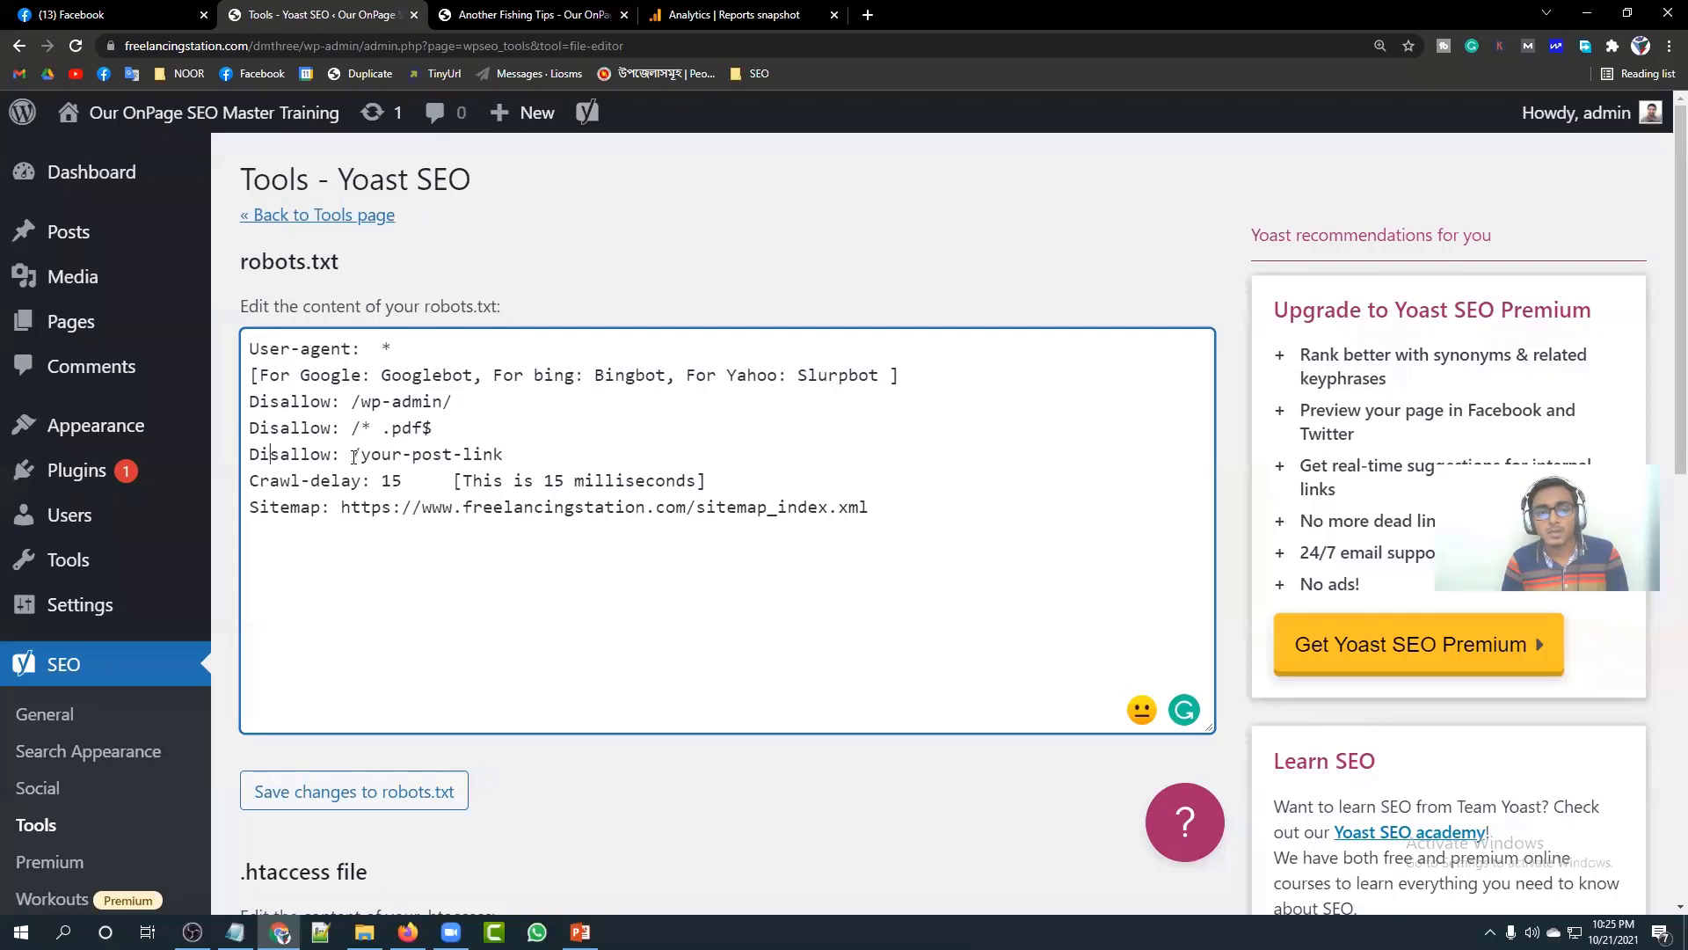
left_click_drag(359, 455, 528, 457)
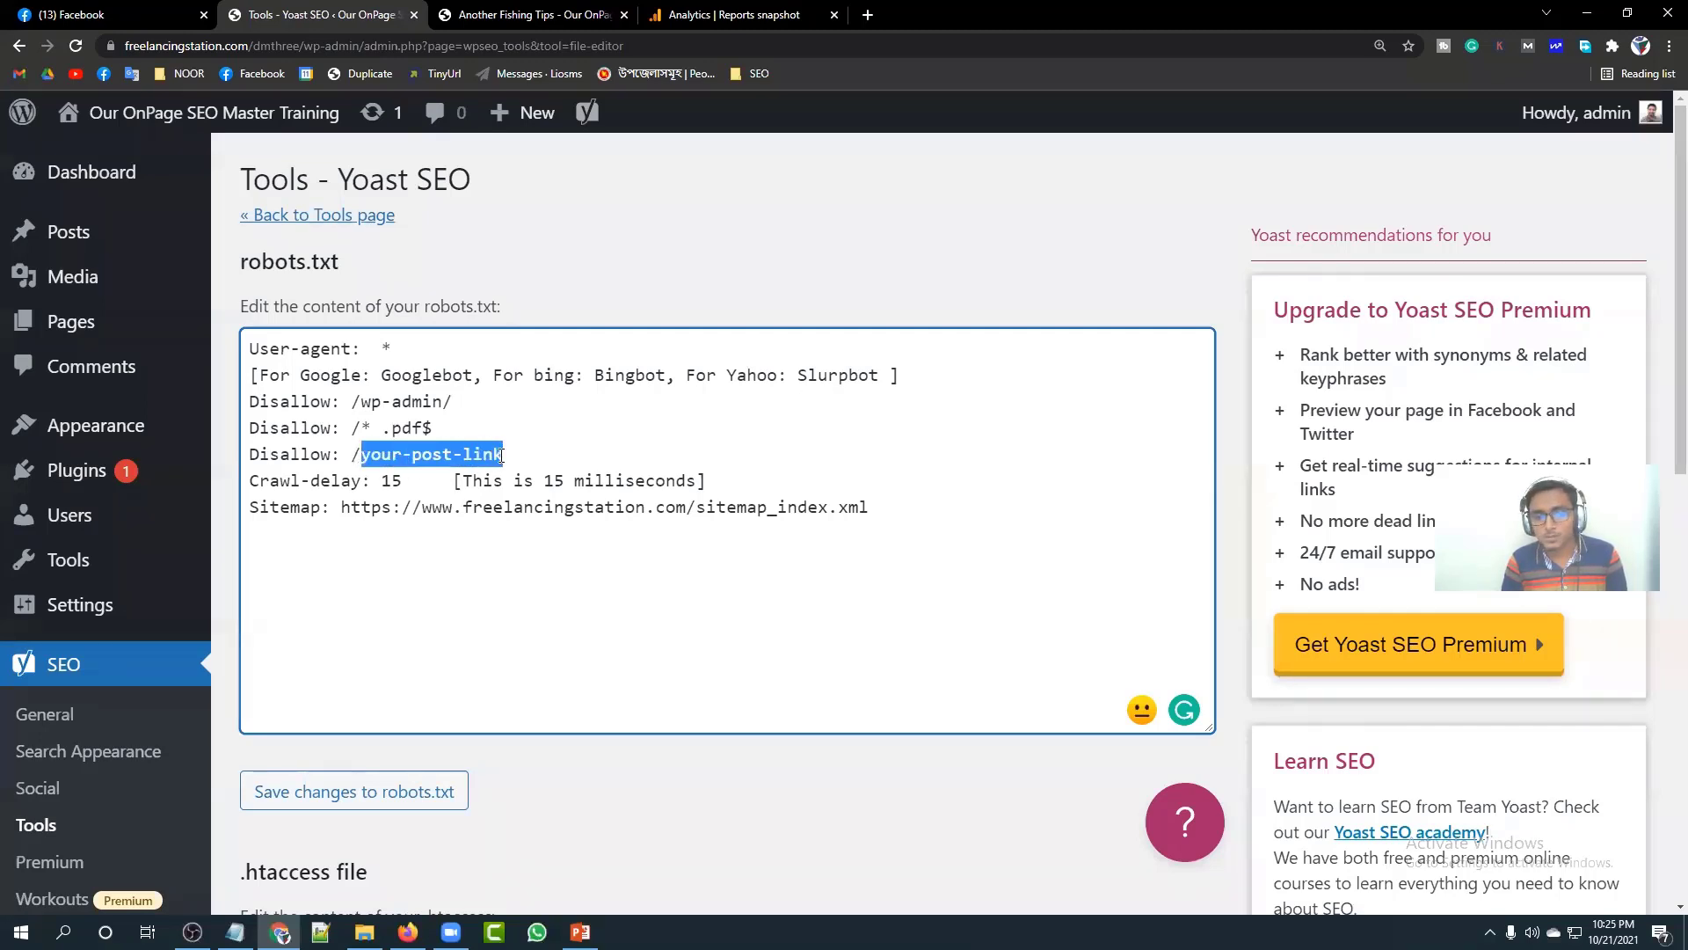
left_click(503, 454)
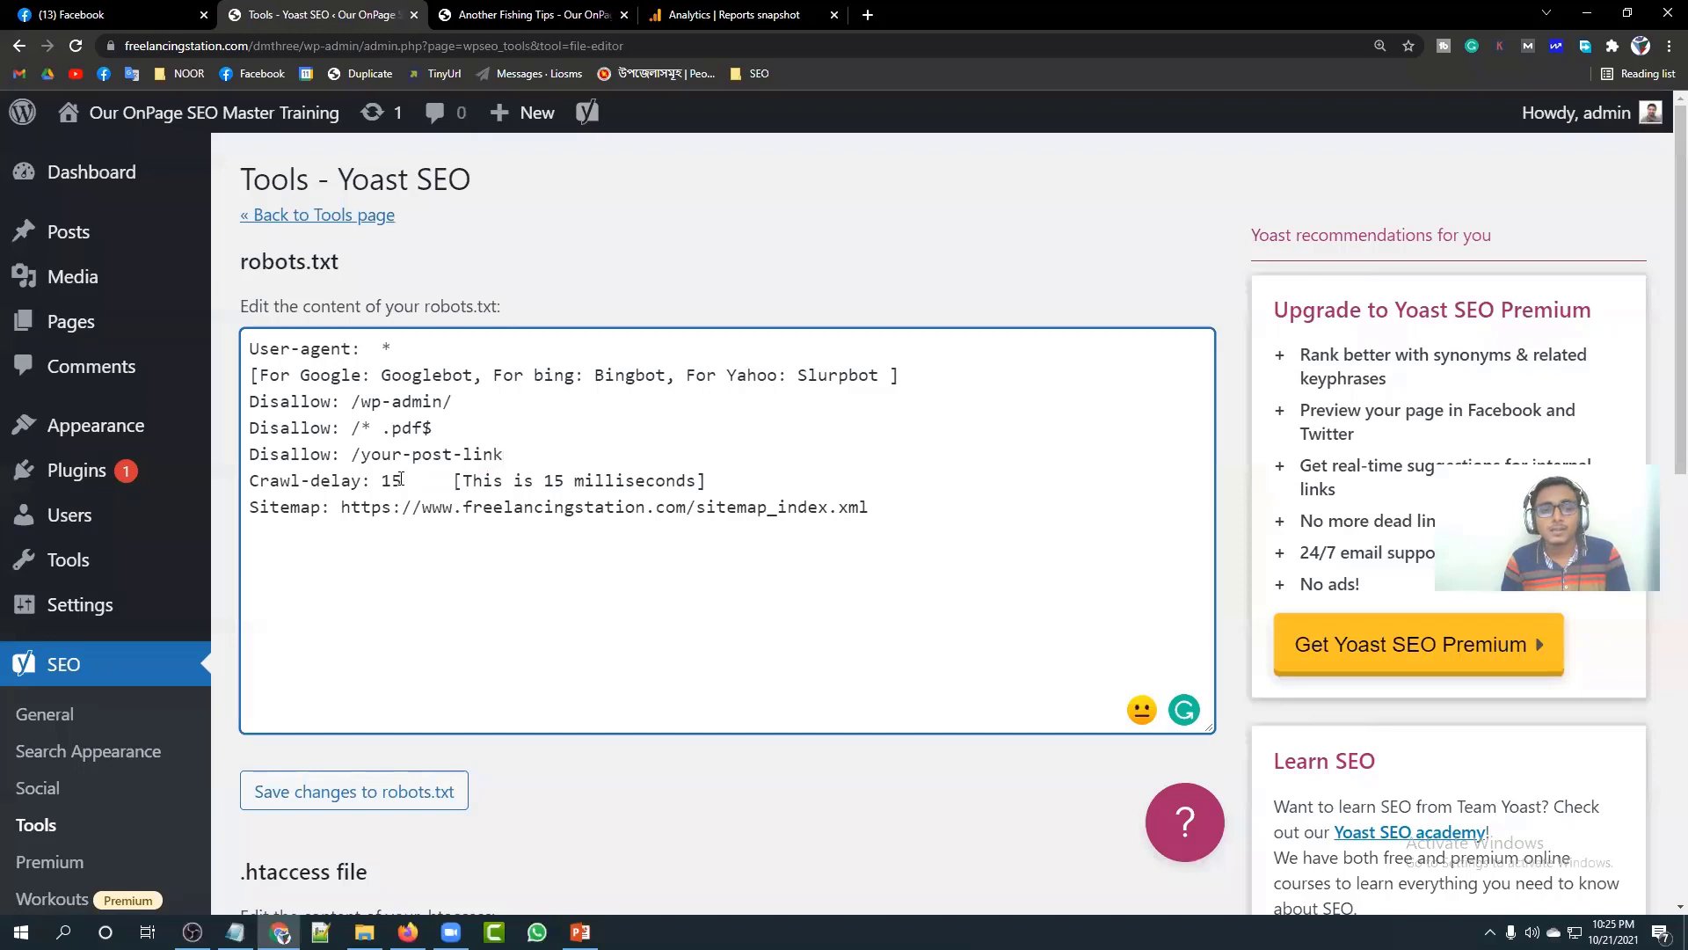
Step: Examine the Crawl-delay line and its value in robots.txt
left_click_drag(403, 480, 255, 479)
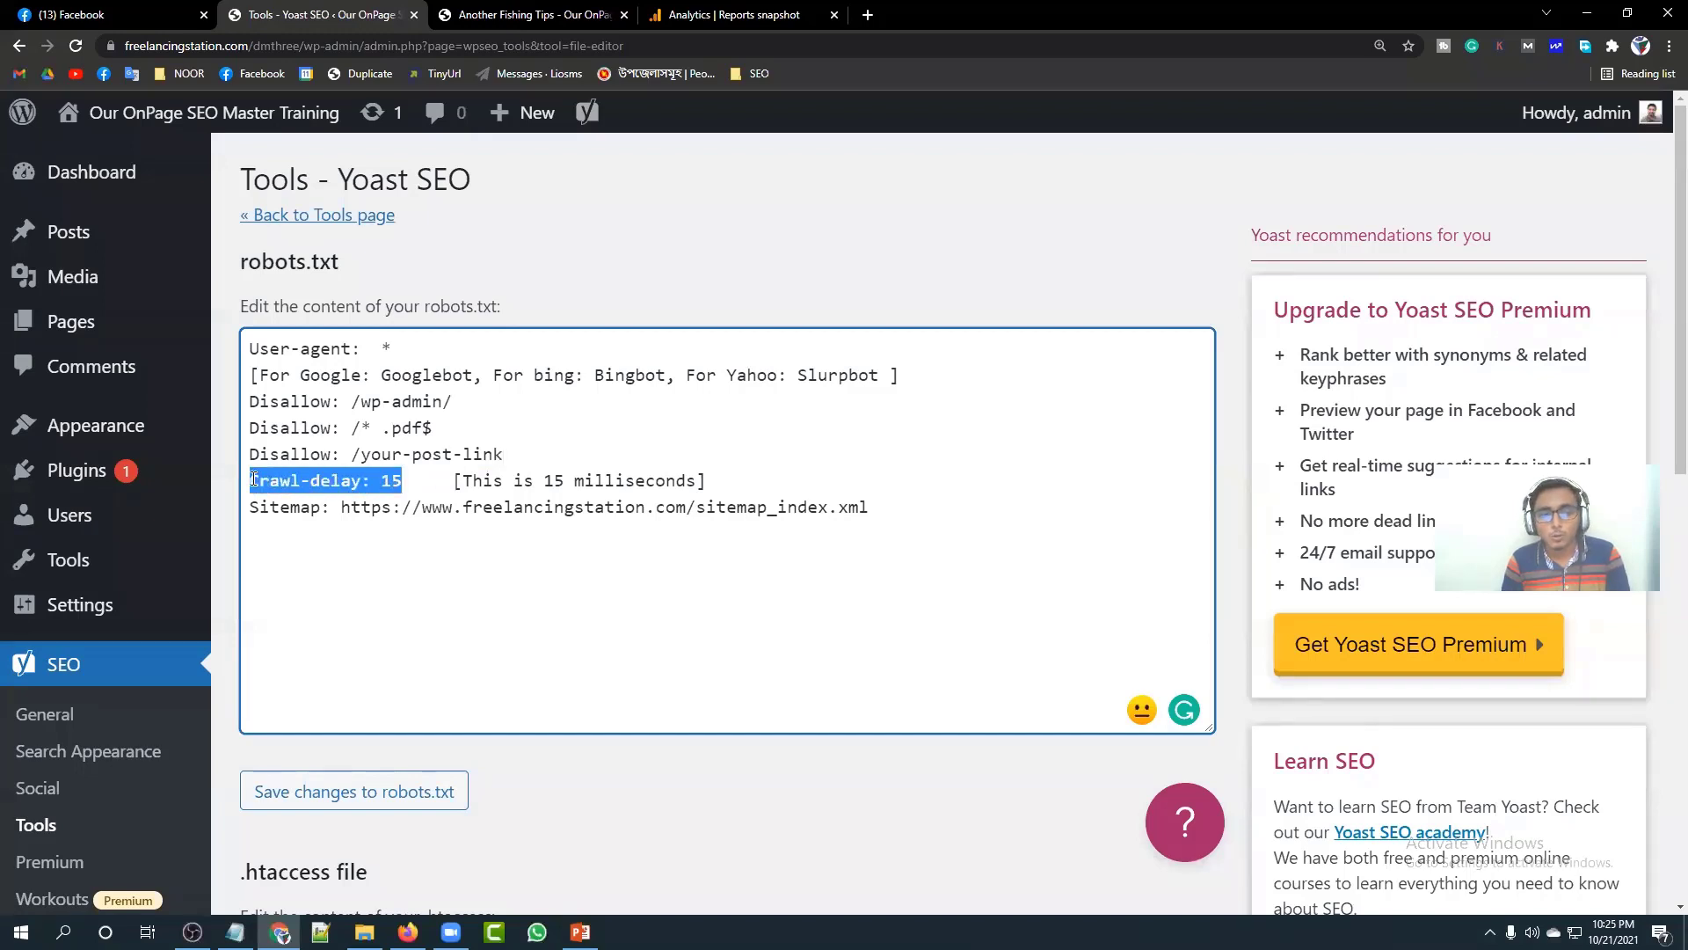
left_click(354, 482)
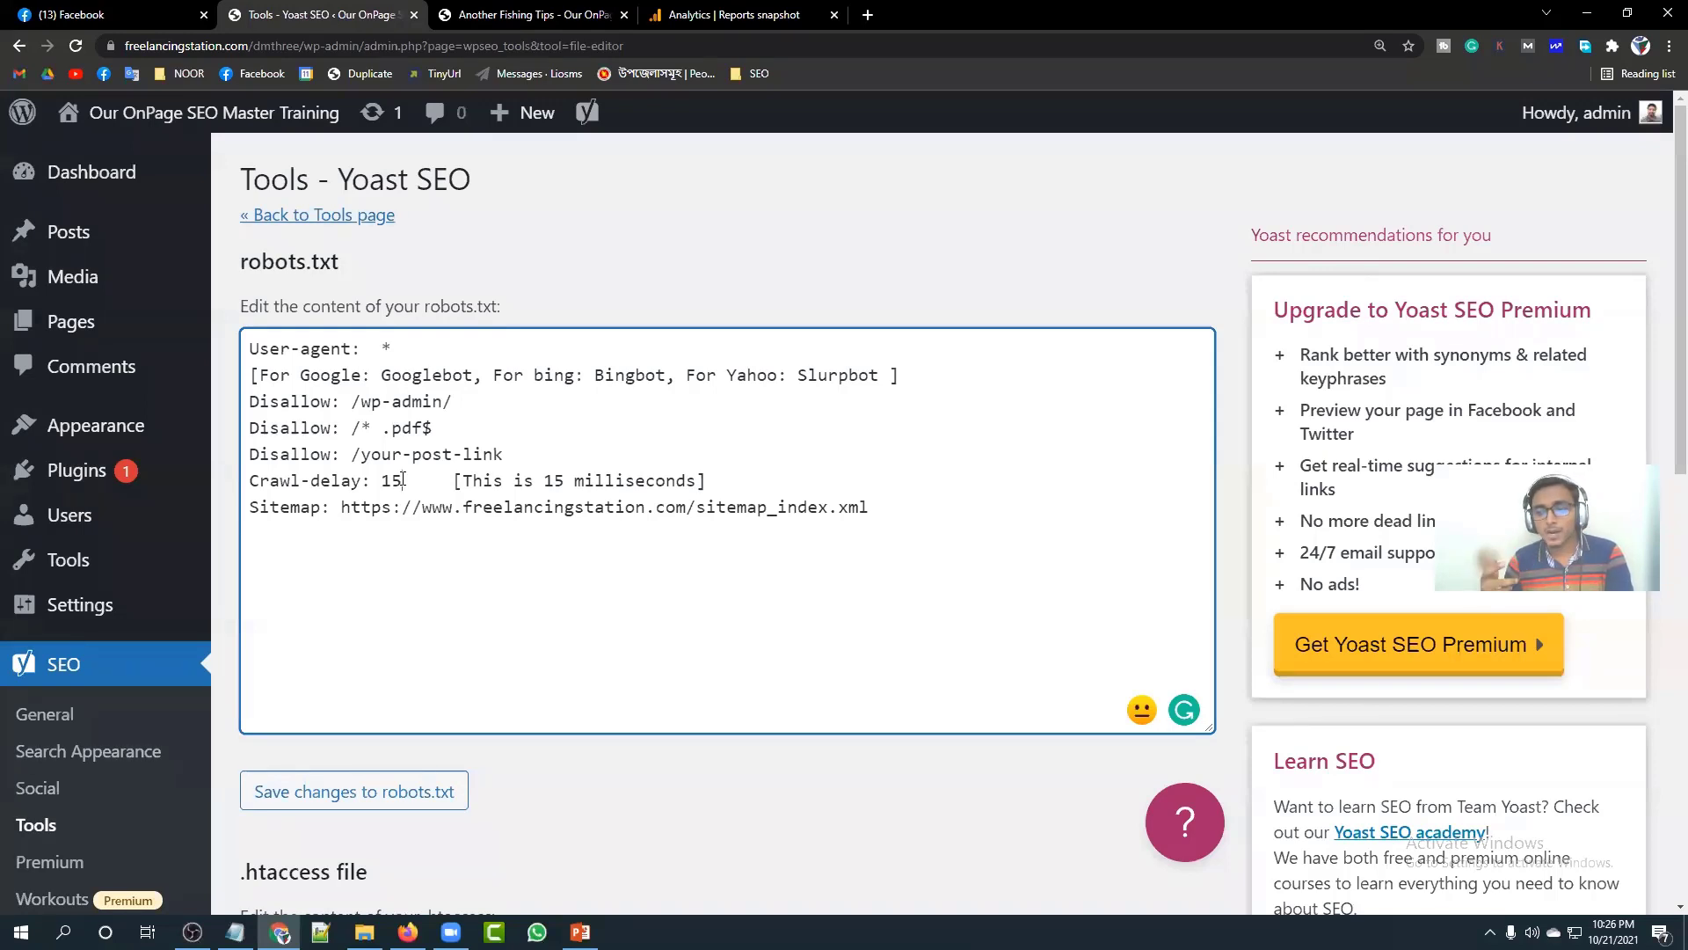
left_click_drag(402, 479, 383, 479)
left_click(384, 480)
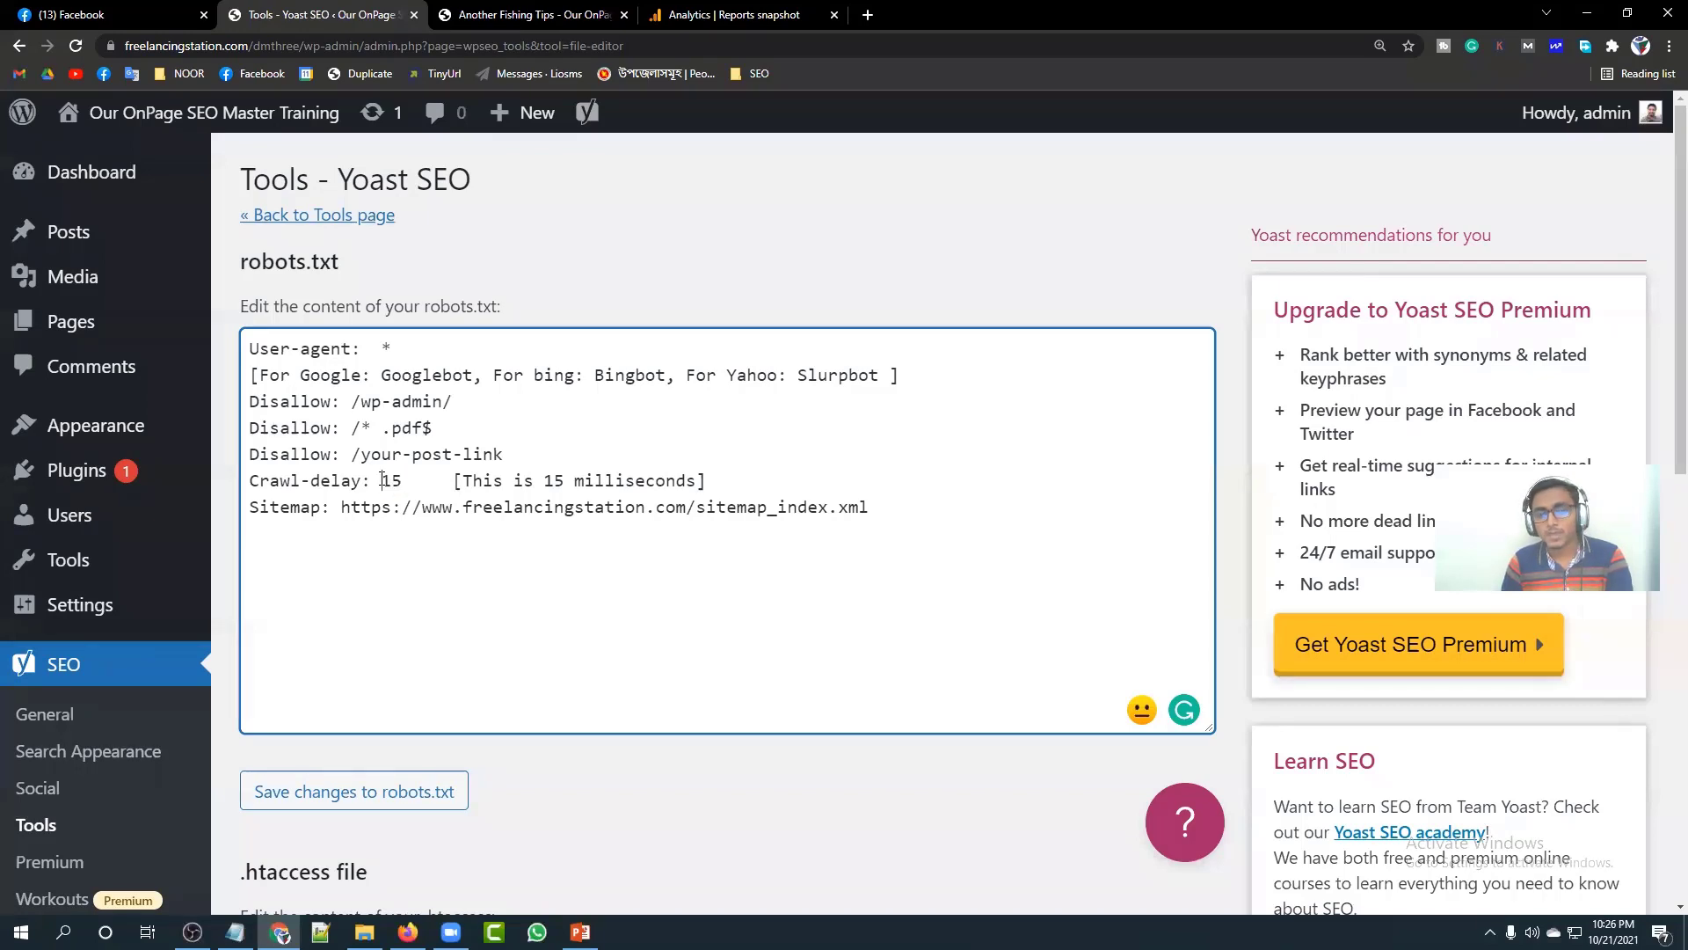
left_click_drag(383, 480, 406, 479)
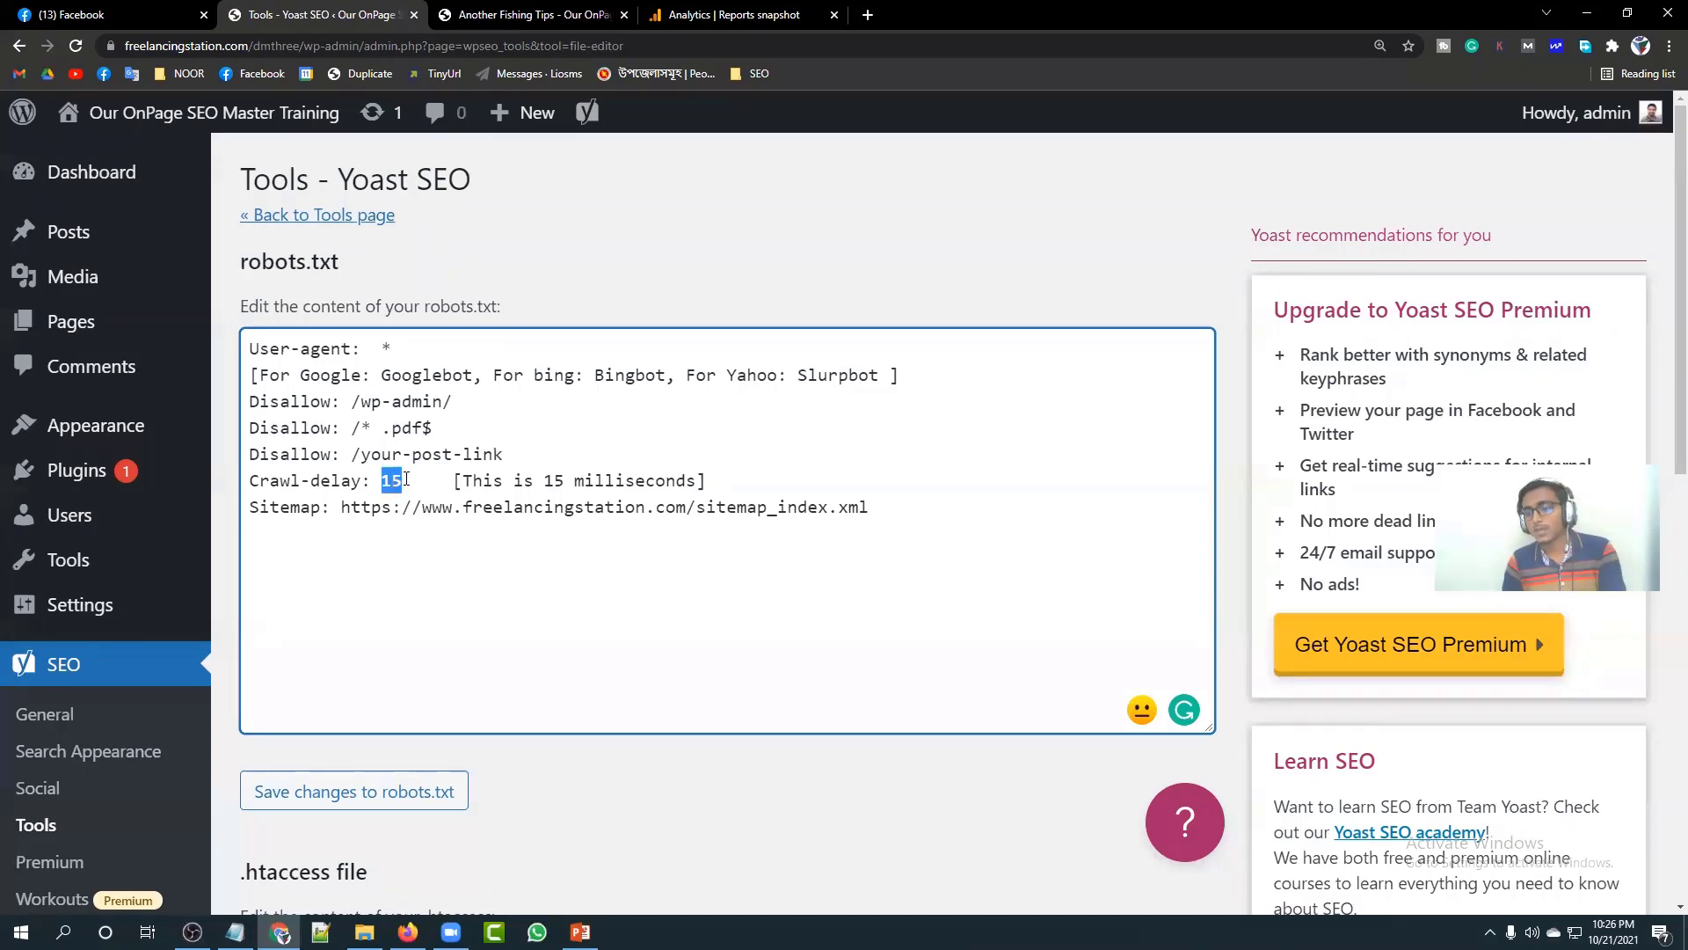
left_click(406, 479)
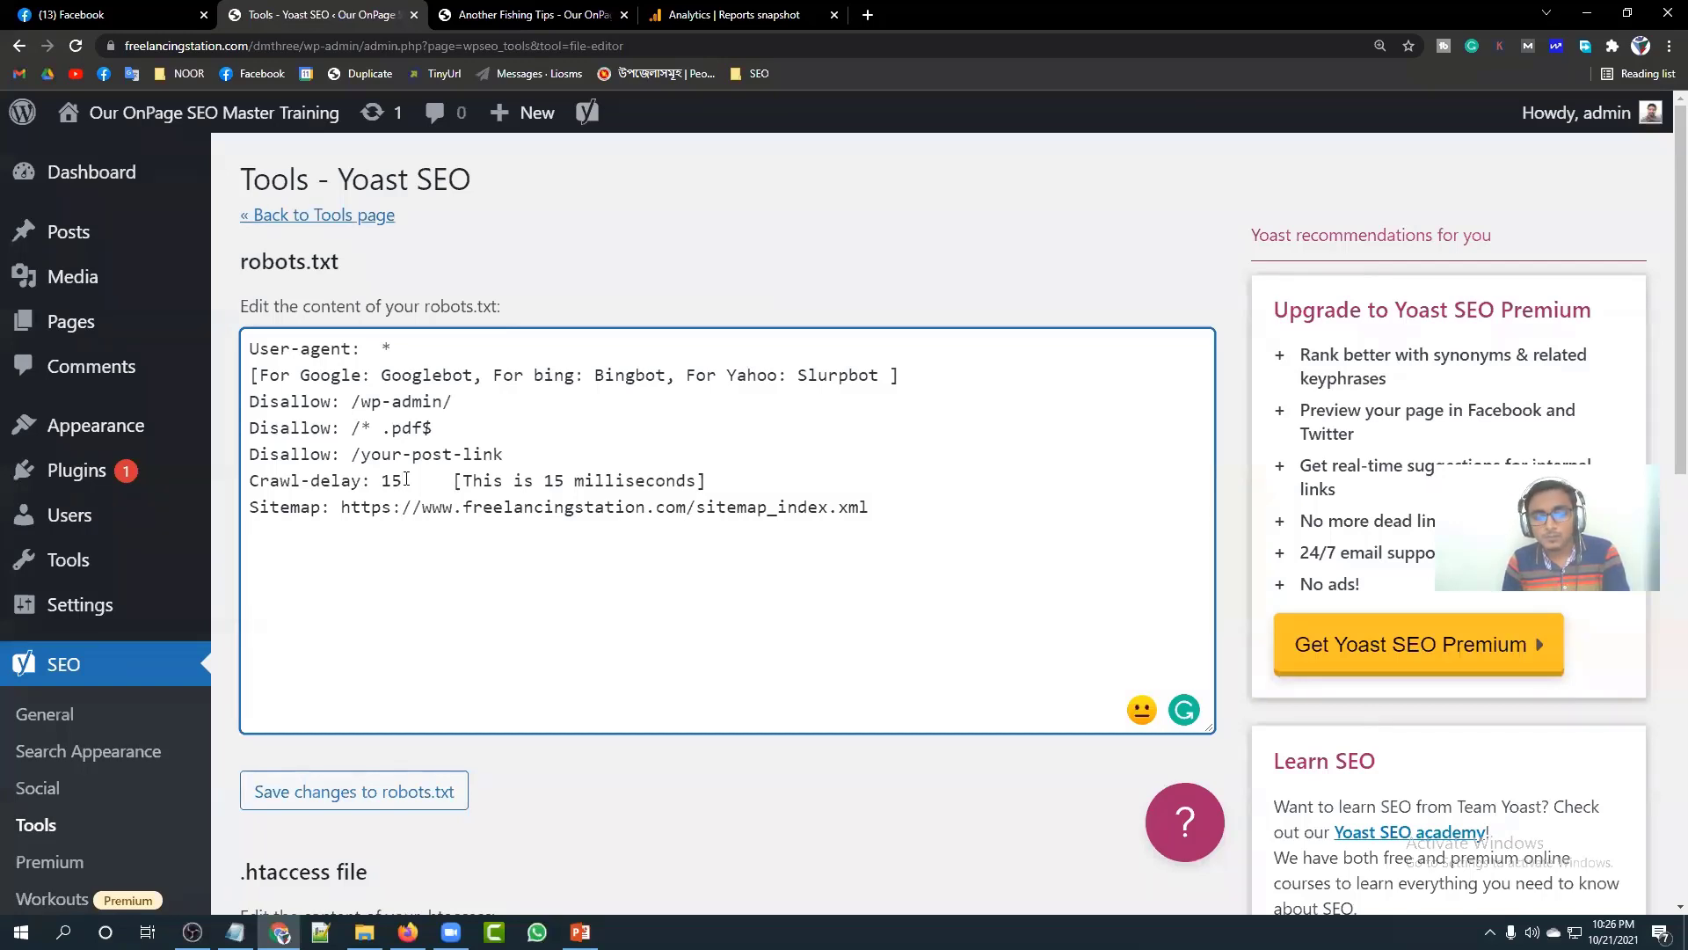
Step: Shorten the Crawl-delay value to 5 and restore it to 15
left_click(405, 479)
left_click(389, 479)
key("BackSpace")
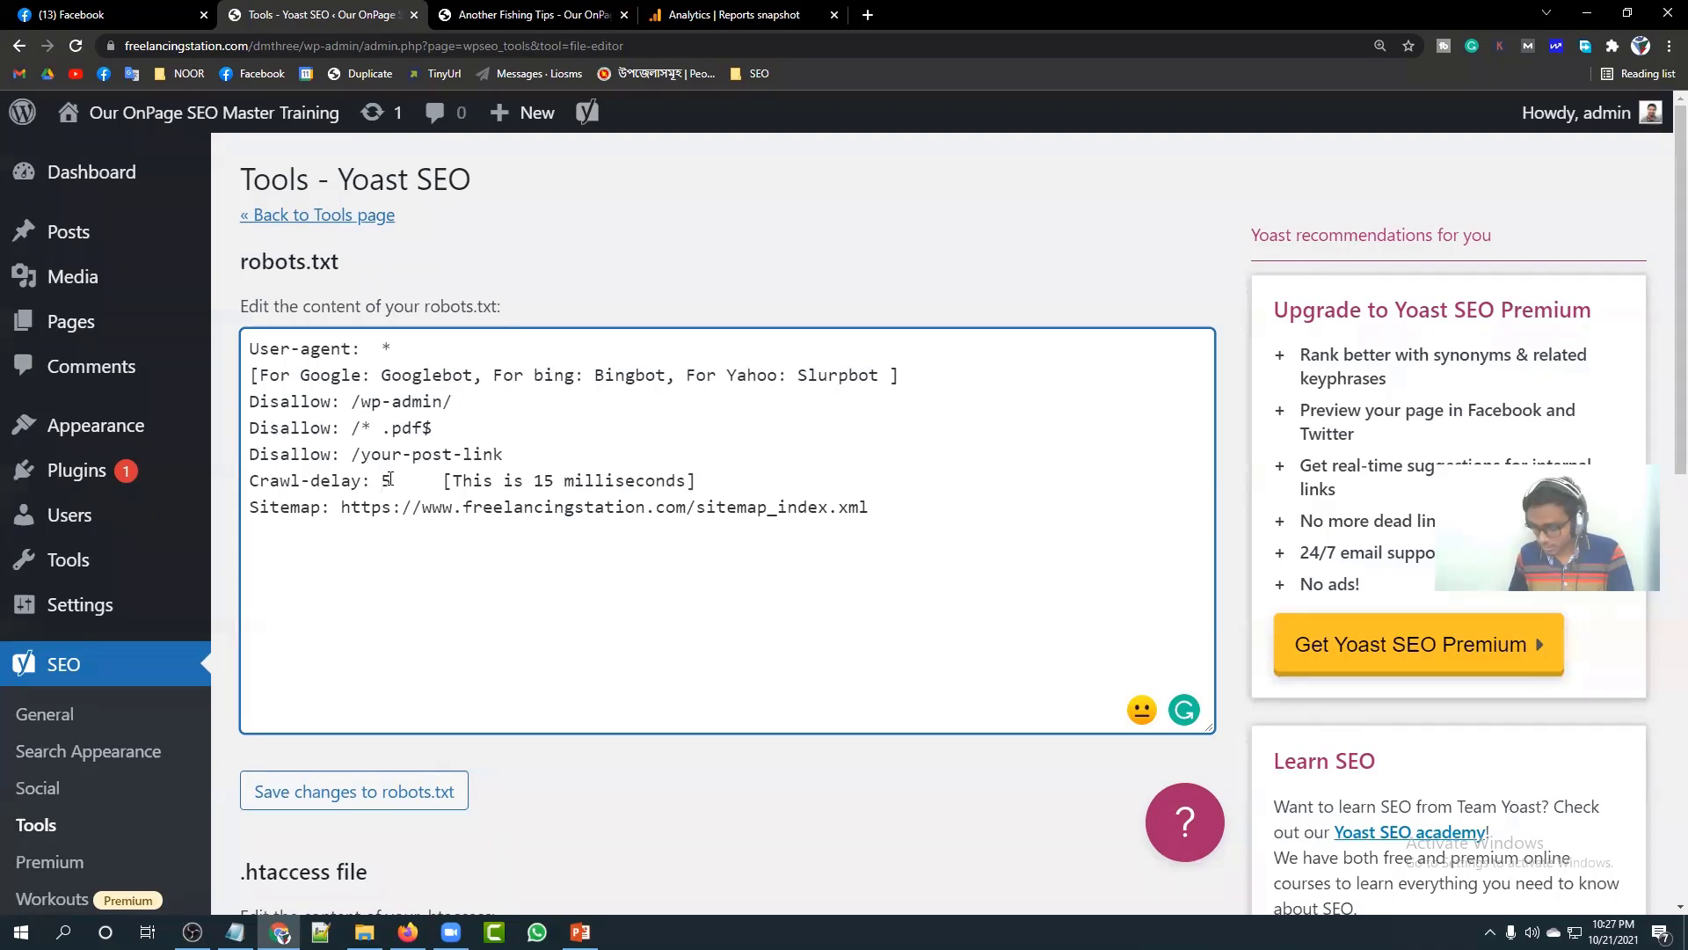
type("1")
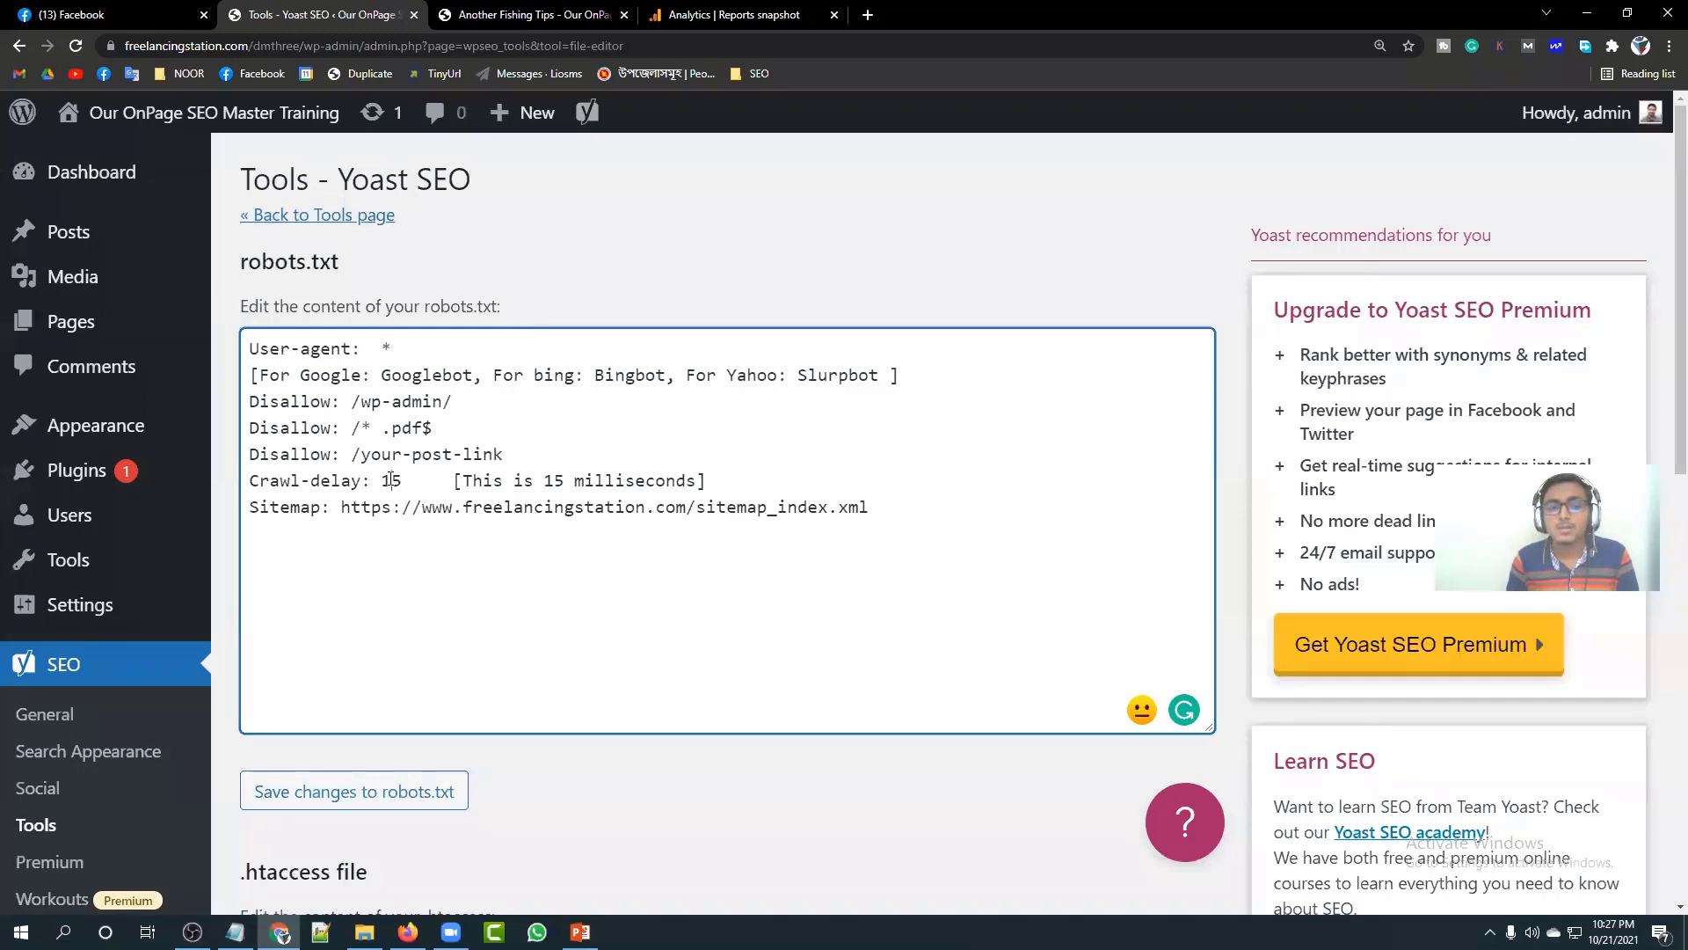
left_click(390, 479)
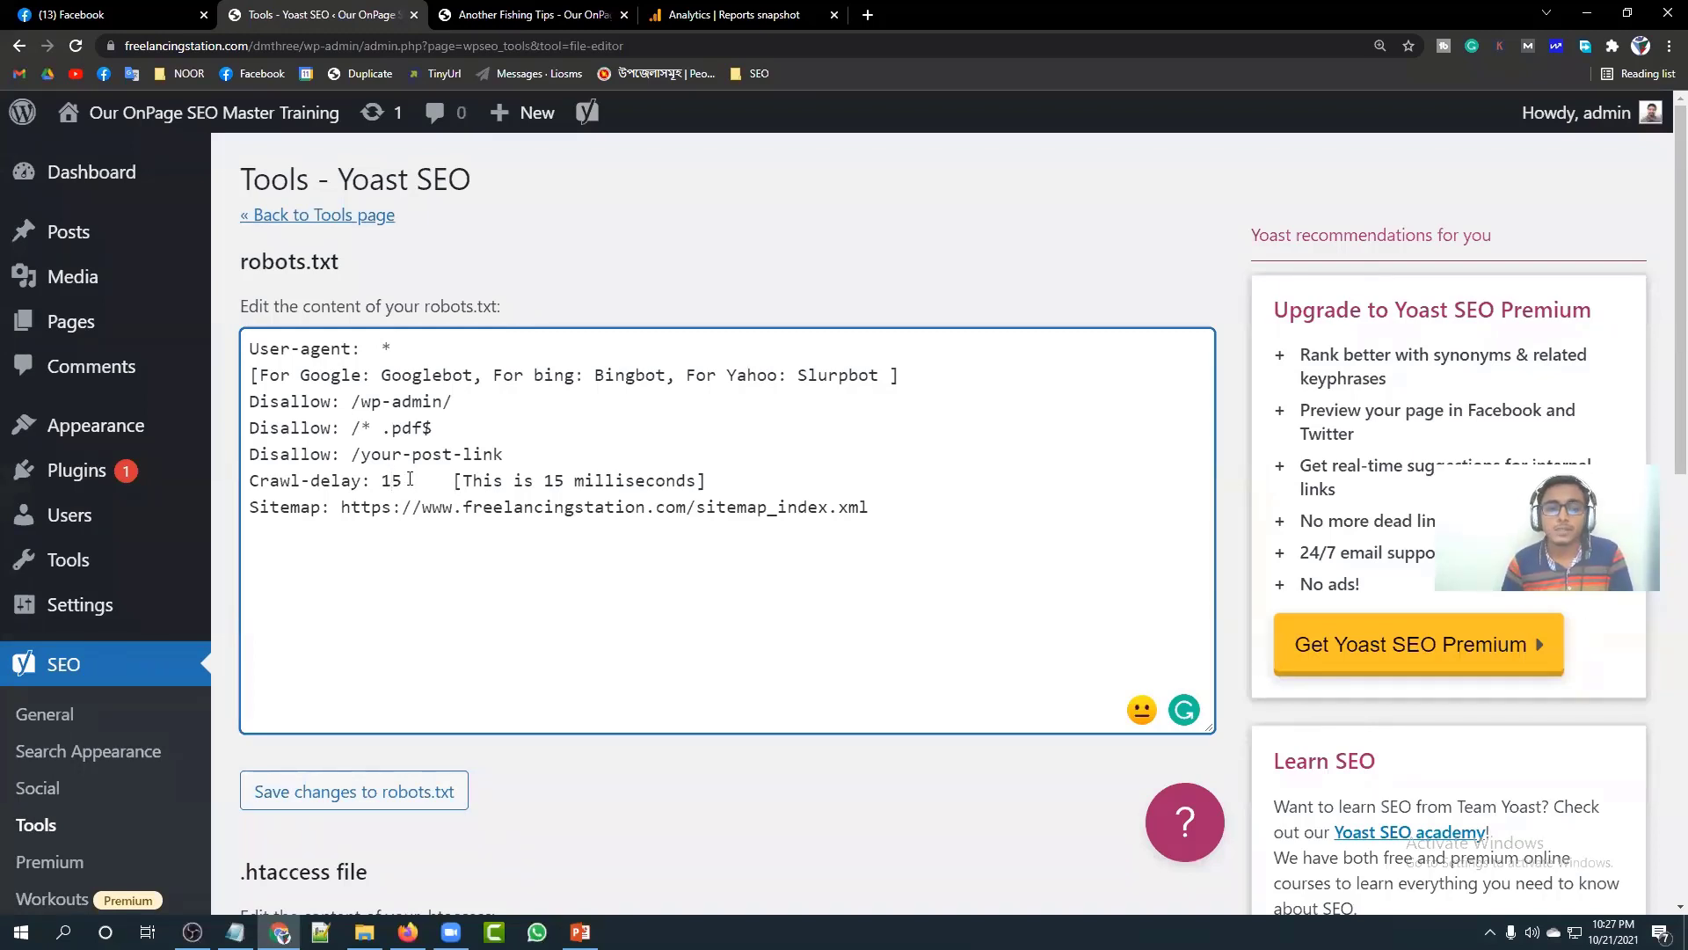
left_click(411, 479)
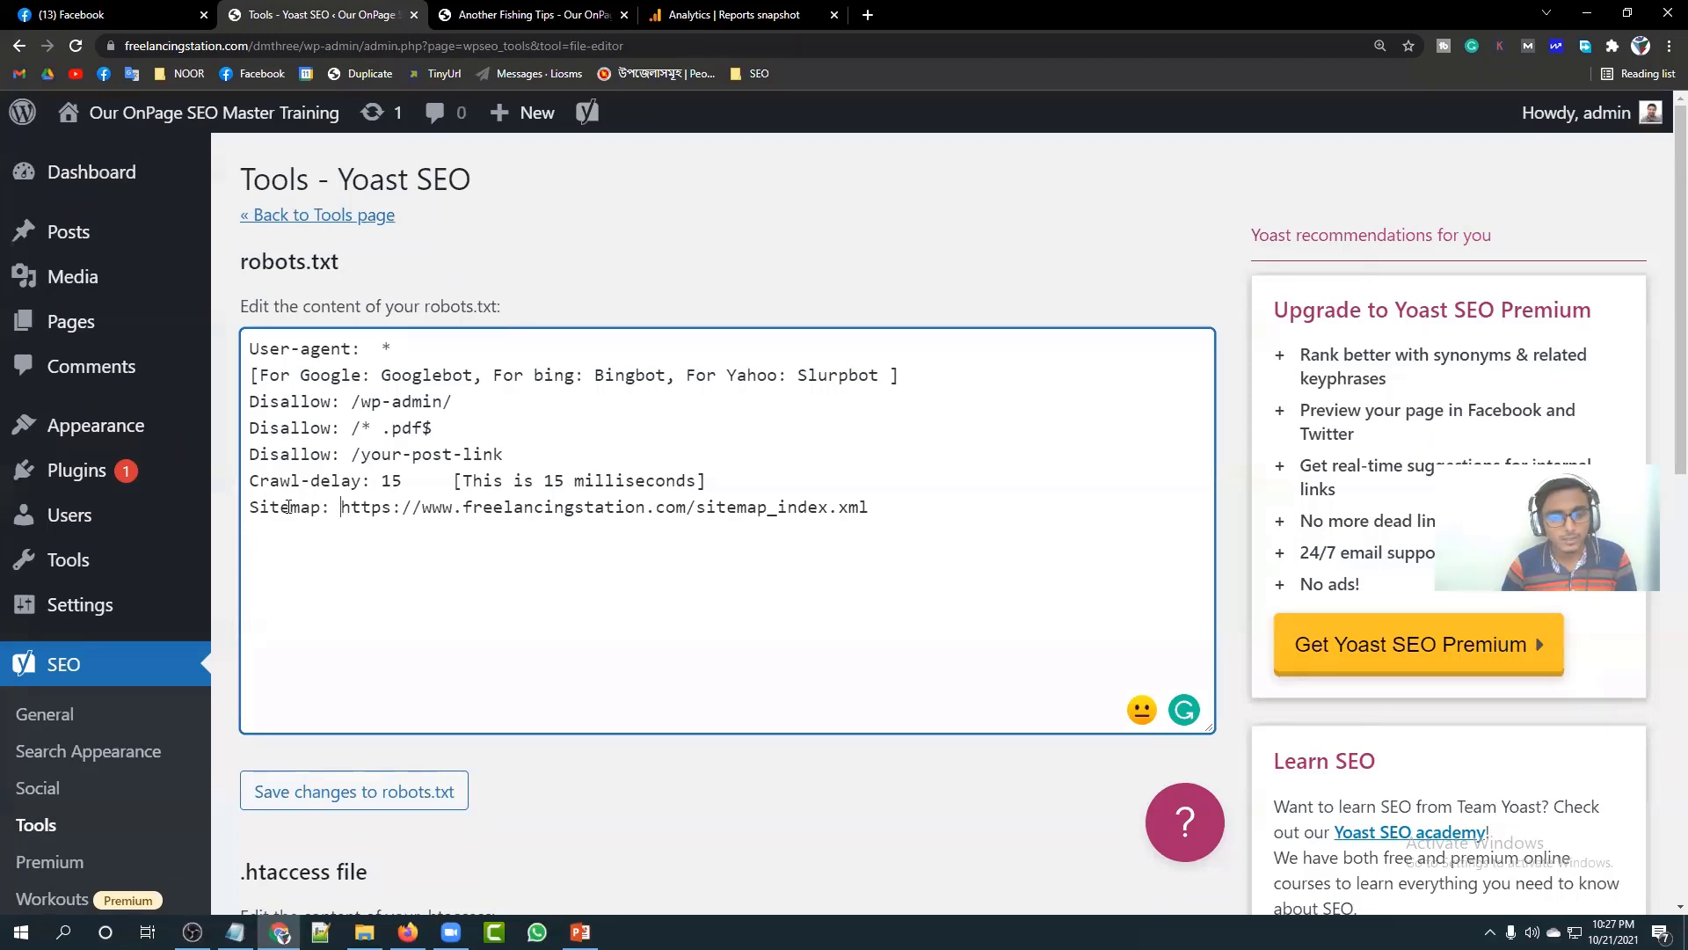
Step: Insert dmthree/ before sitemap_index.xml in the Sitemap URL and save the robots.txt changes
left_click(694, 507)
type("dmbatch")
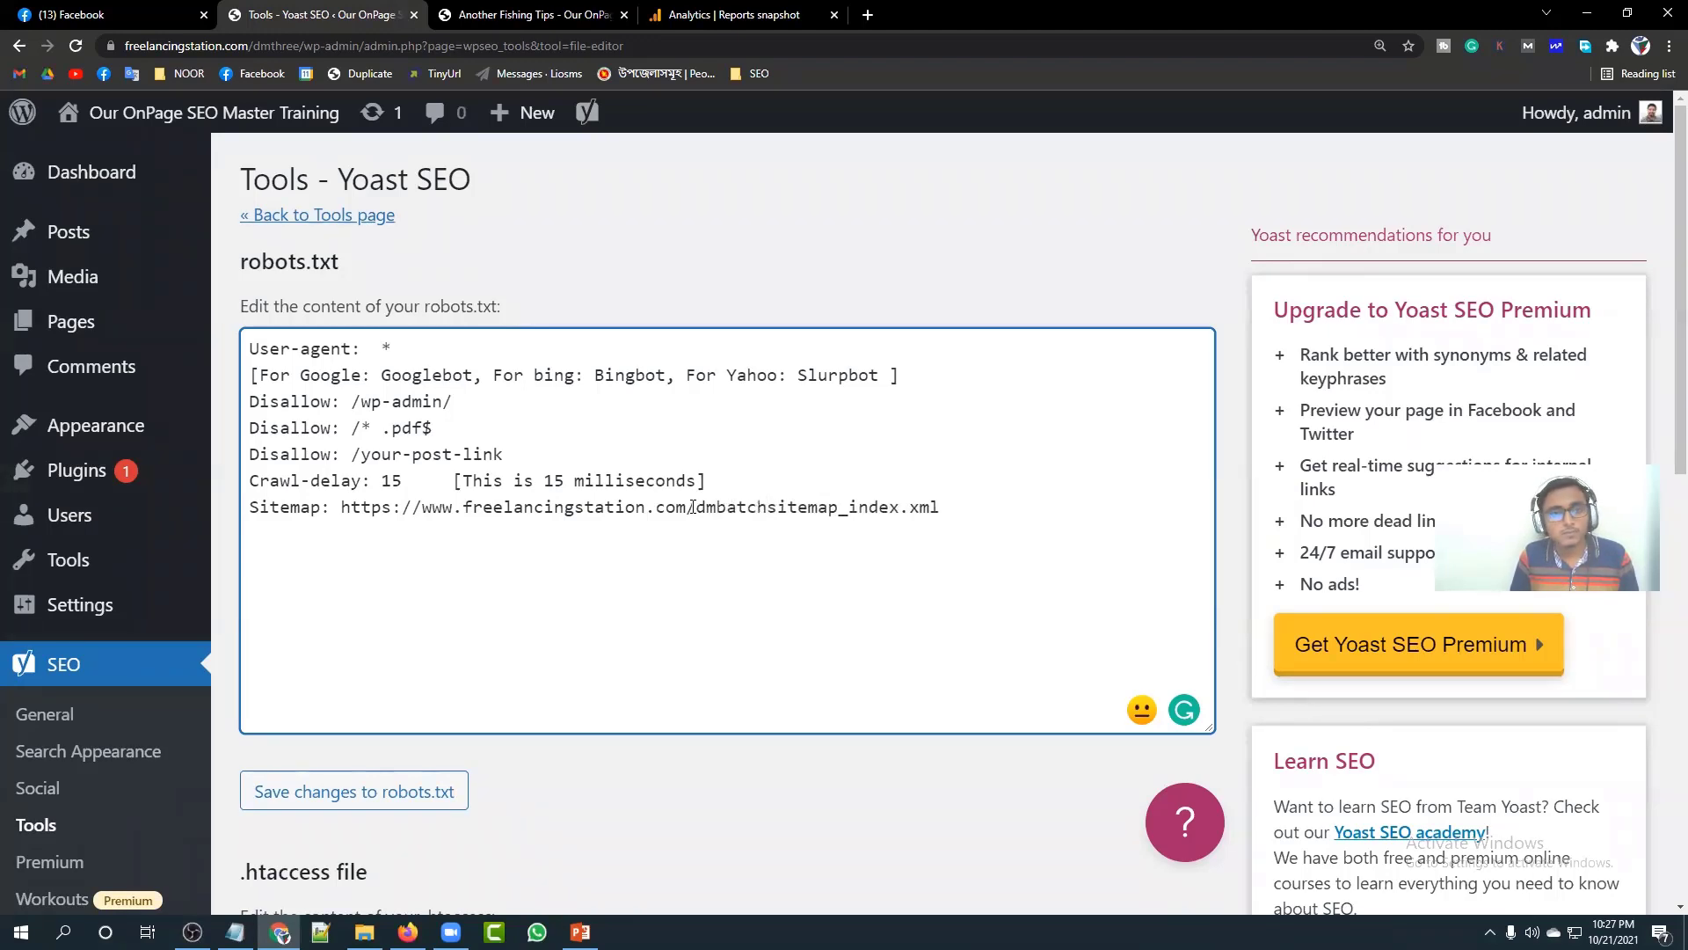
key("BackSpace")
key("BackSpace")
key("BackSpace")
key("BackSpace")
key("BackSpace")
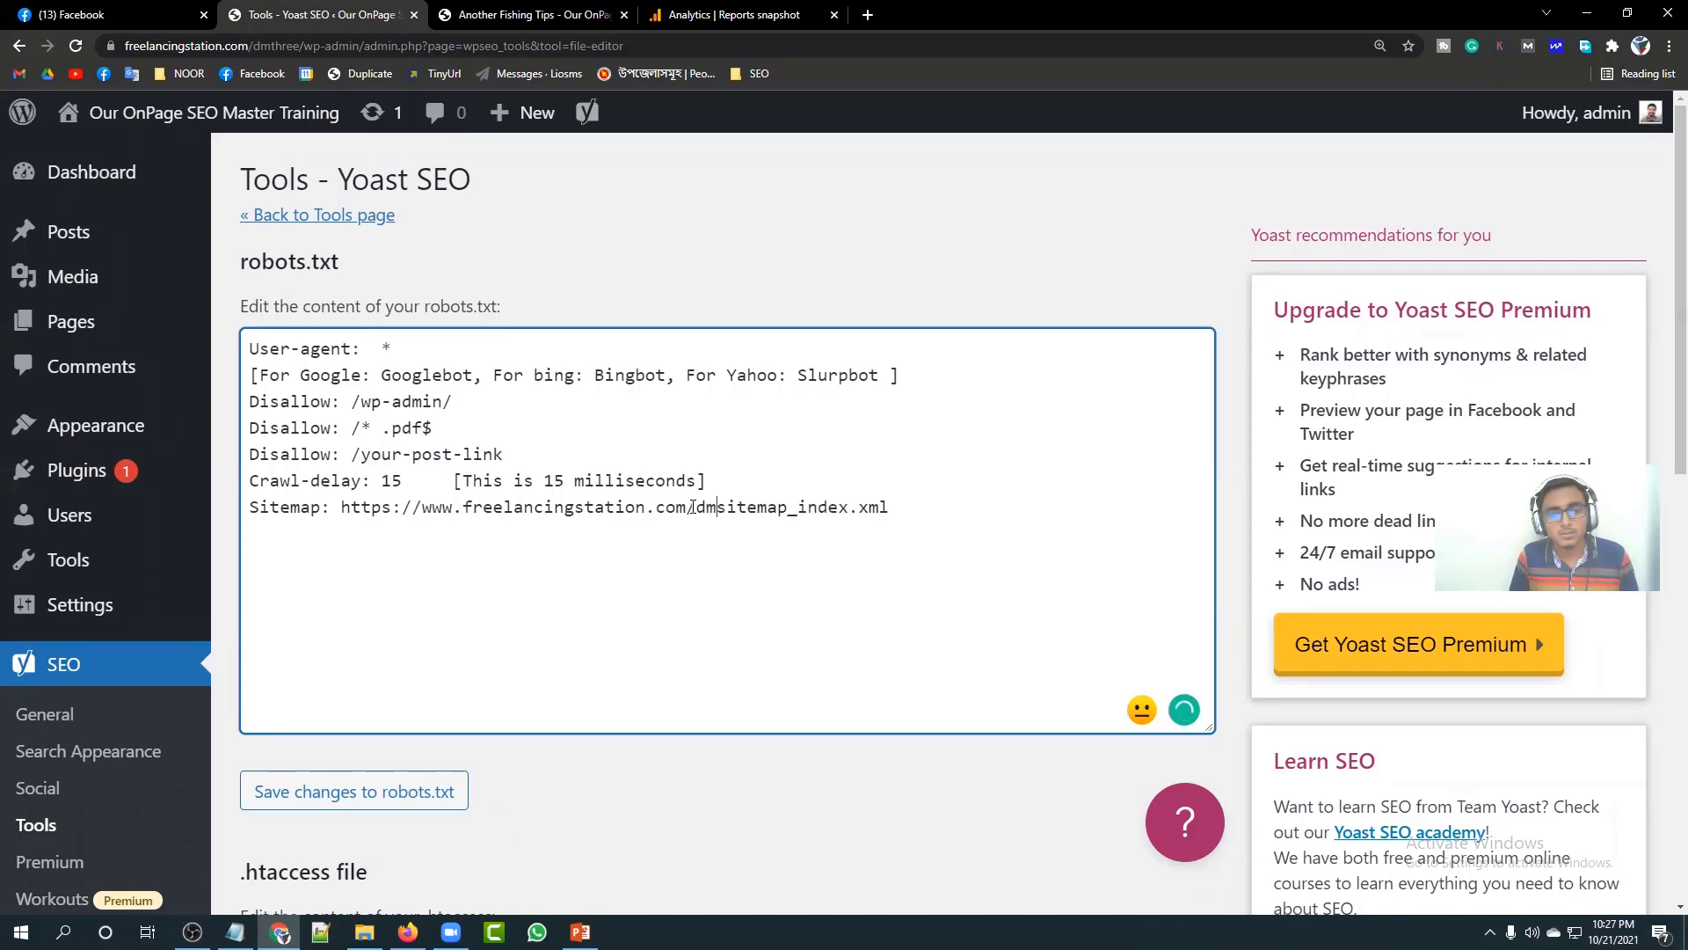
type("three/")
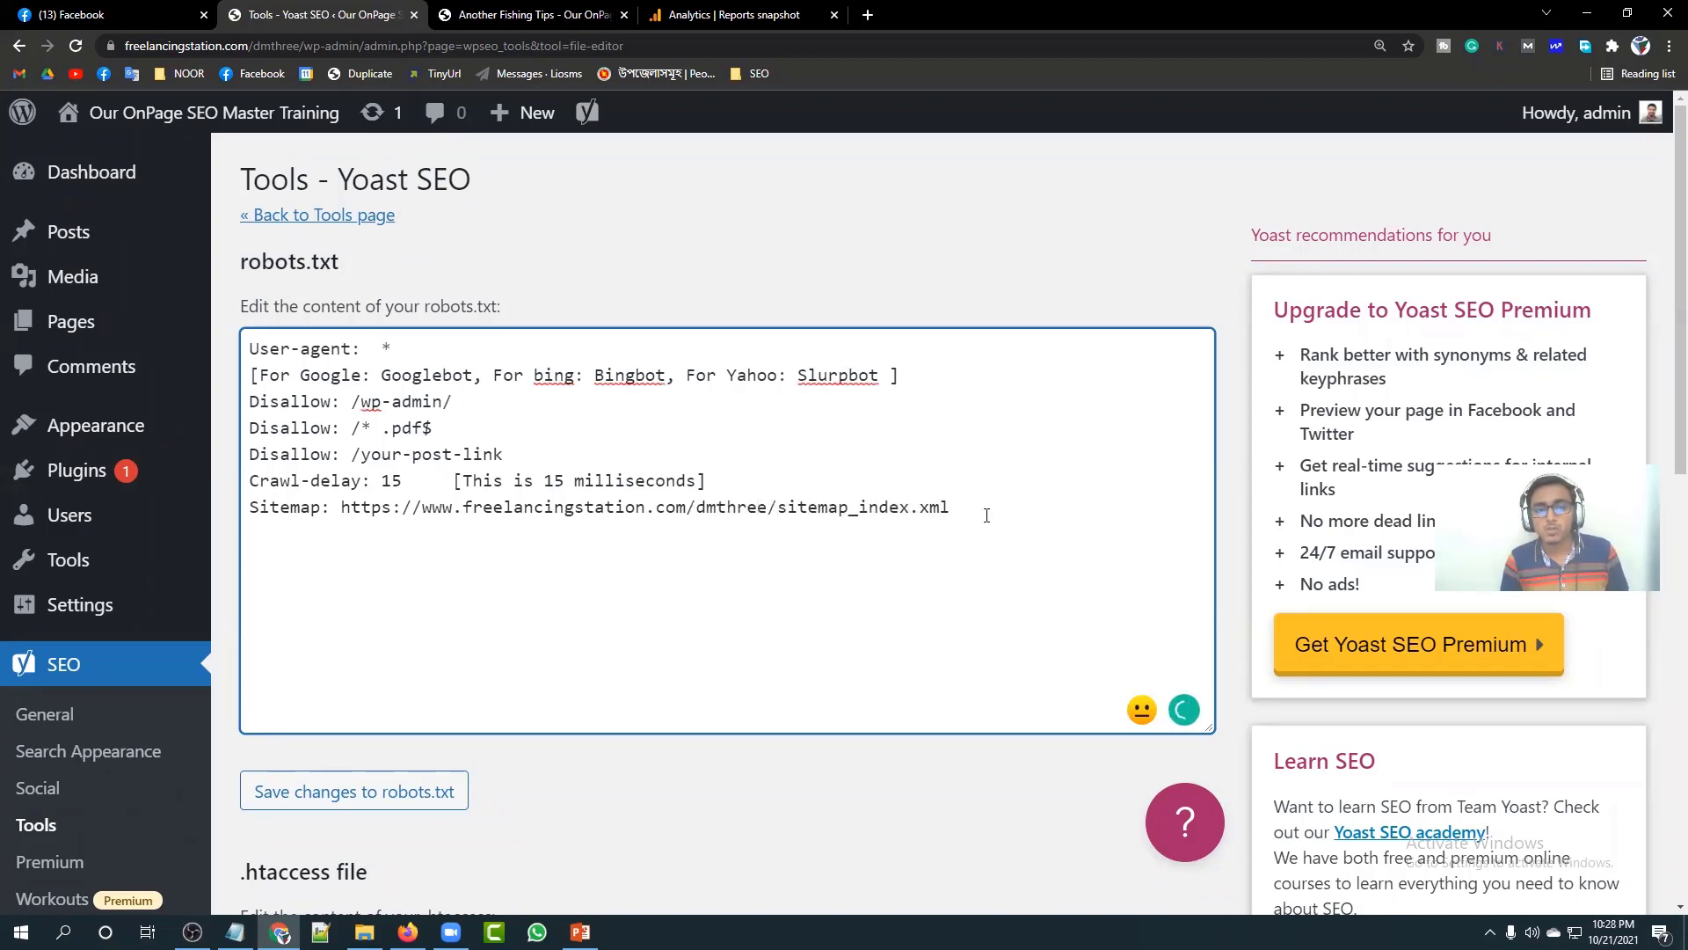
left_click(334, 797)
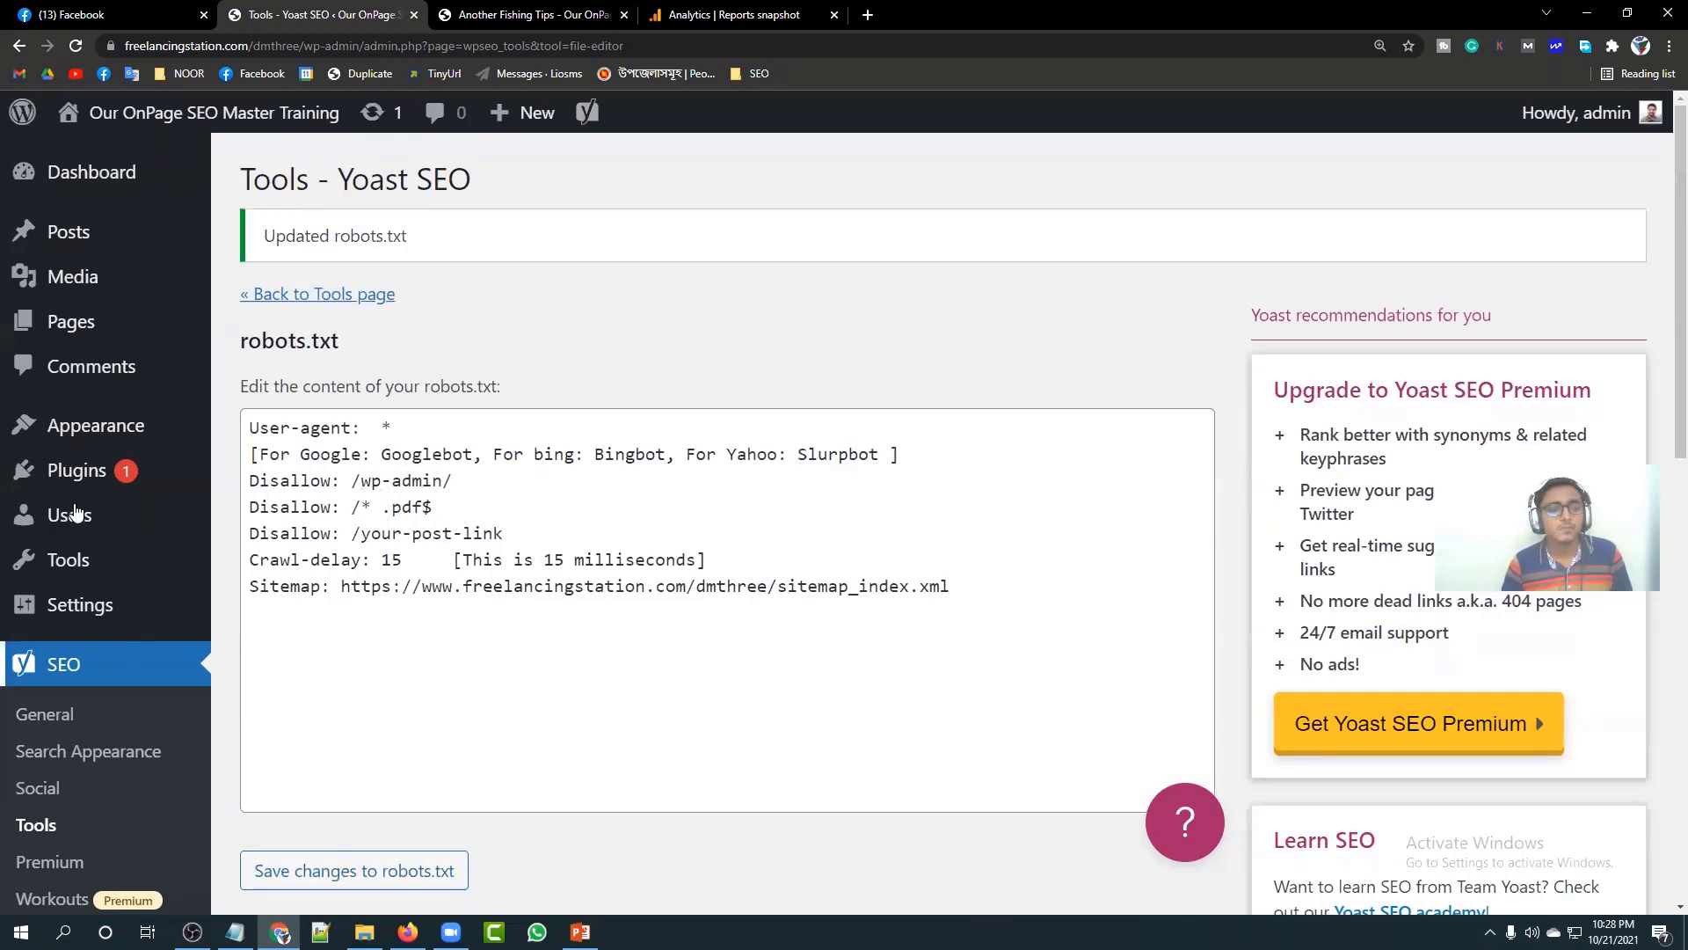
Step: Reset the page zoom and search Google Images for "google bot" in a new browser tab
mouse_move(96, 262)
key("ctrl+0")
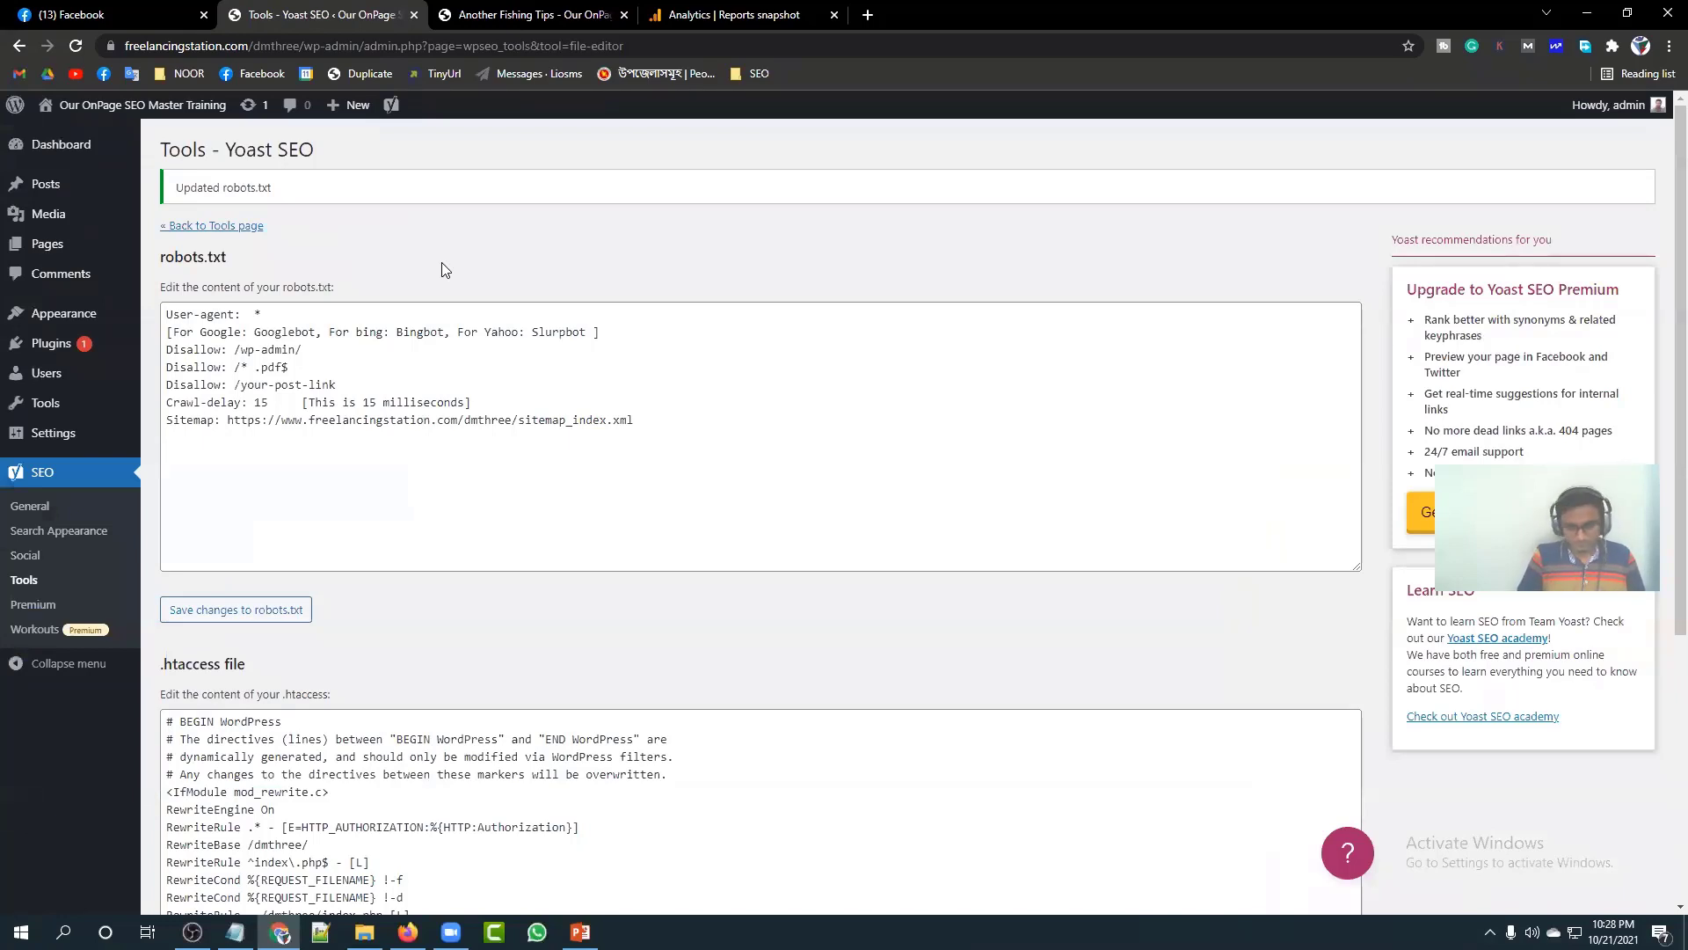
left_click(869, 15)
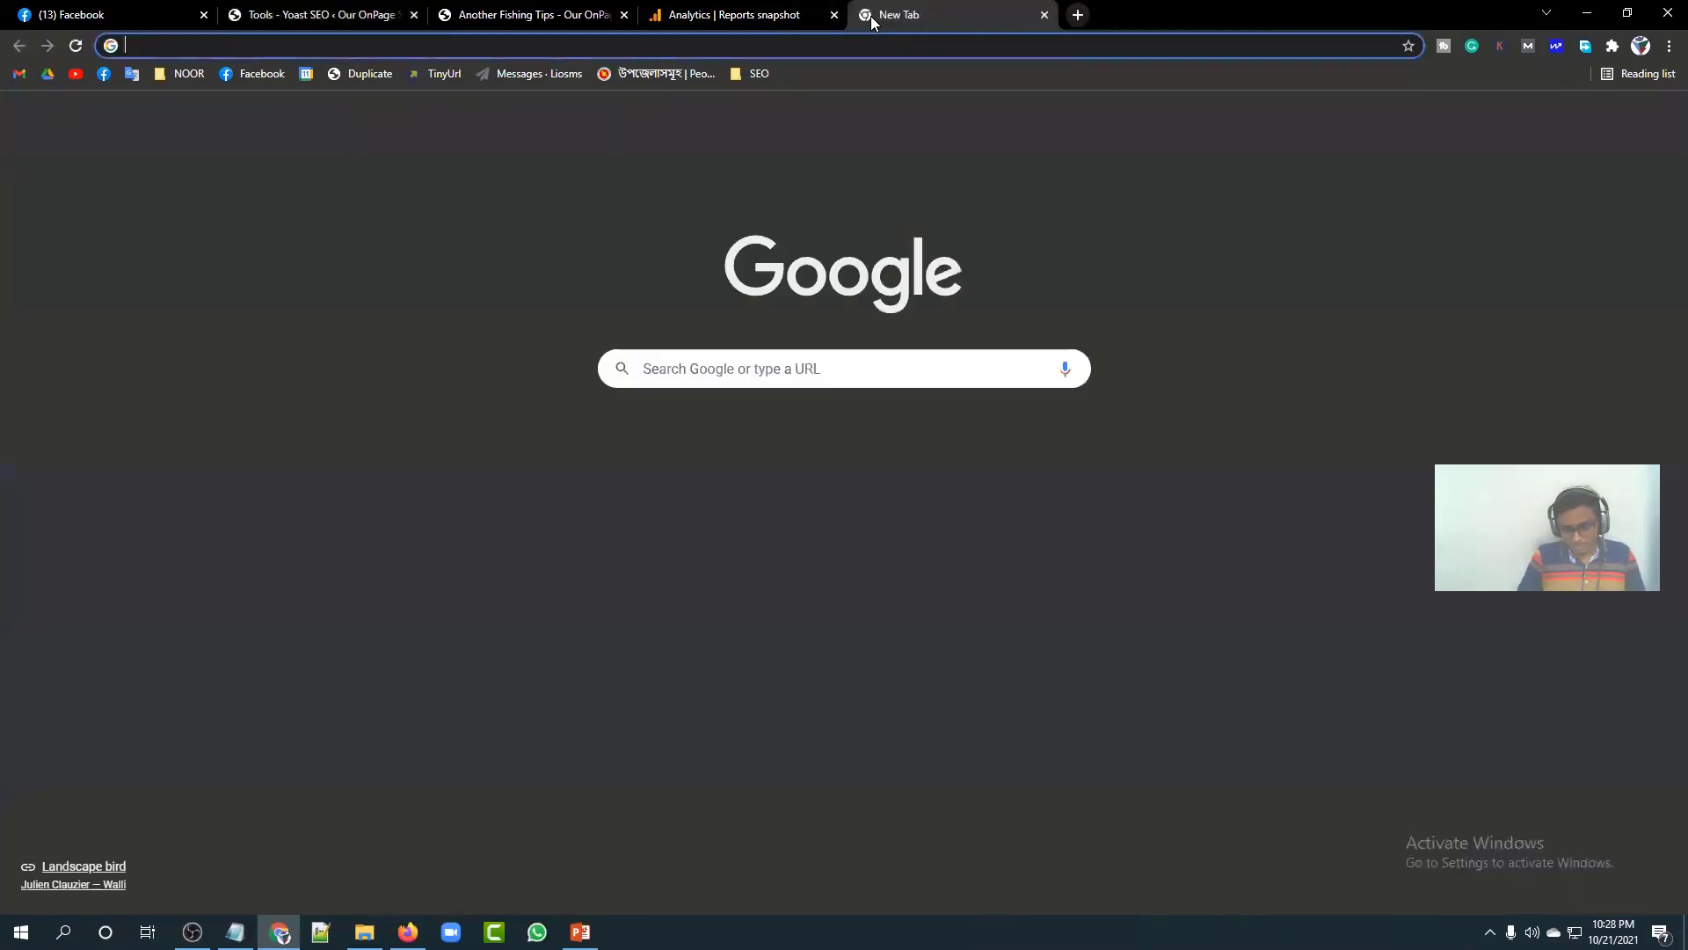
type("goog")
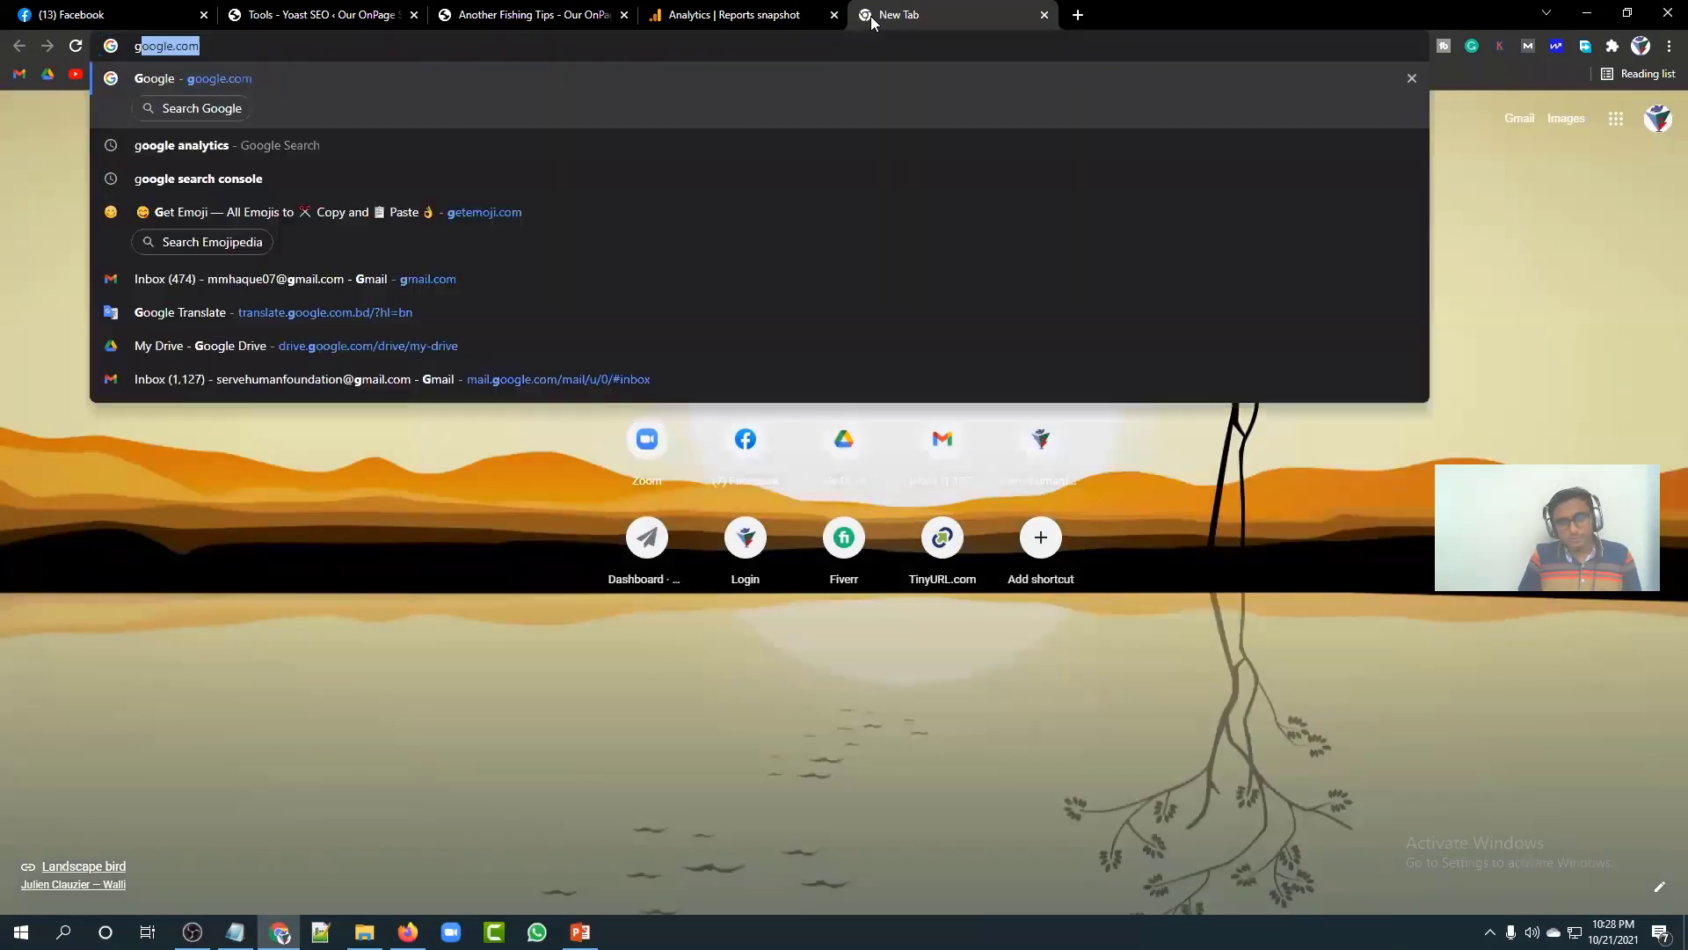
type("le bot")
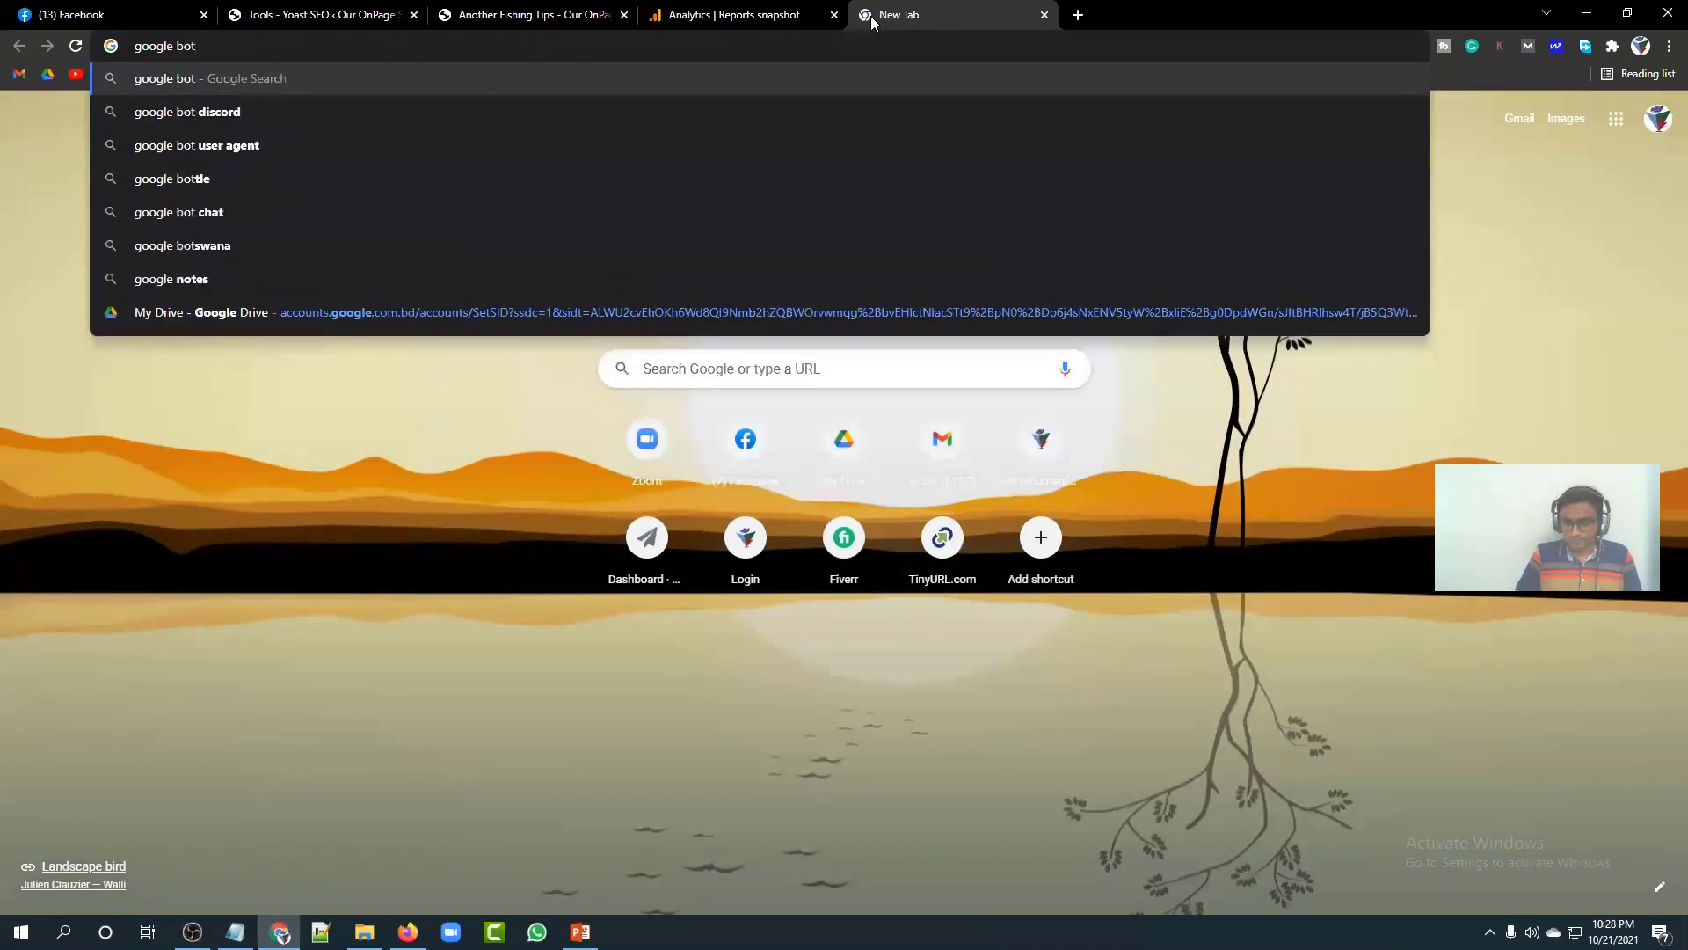
key("Return")
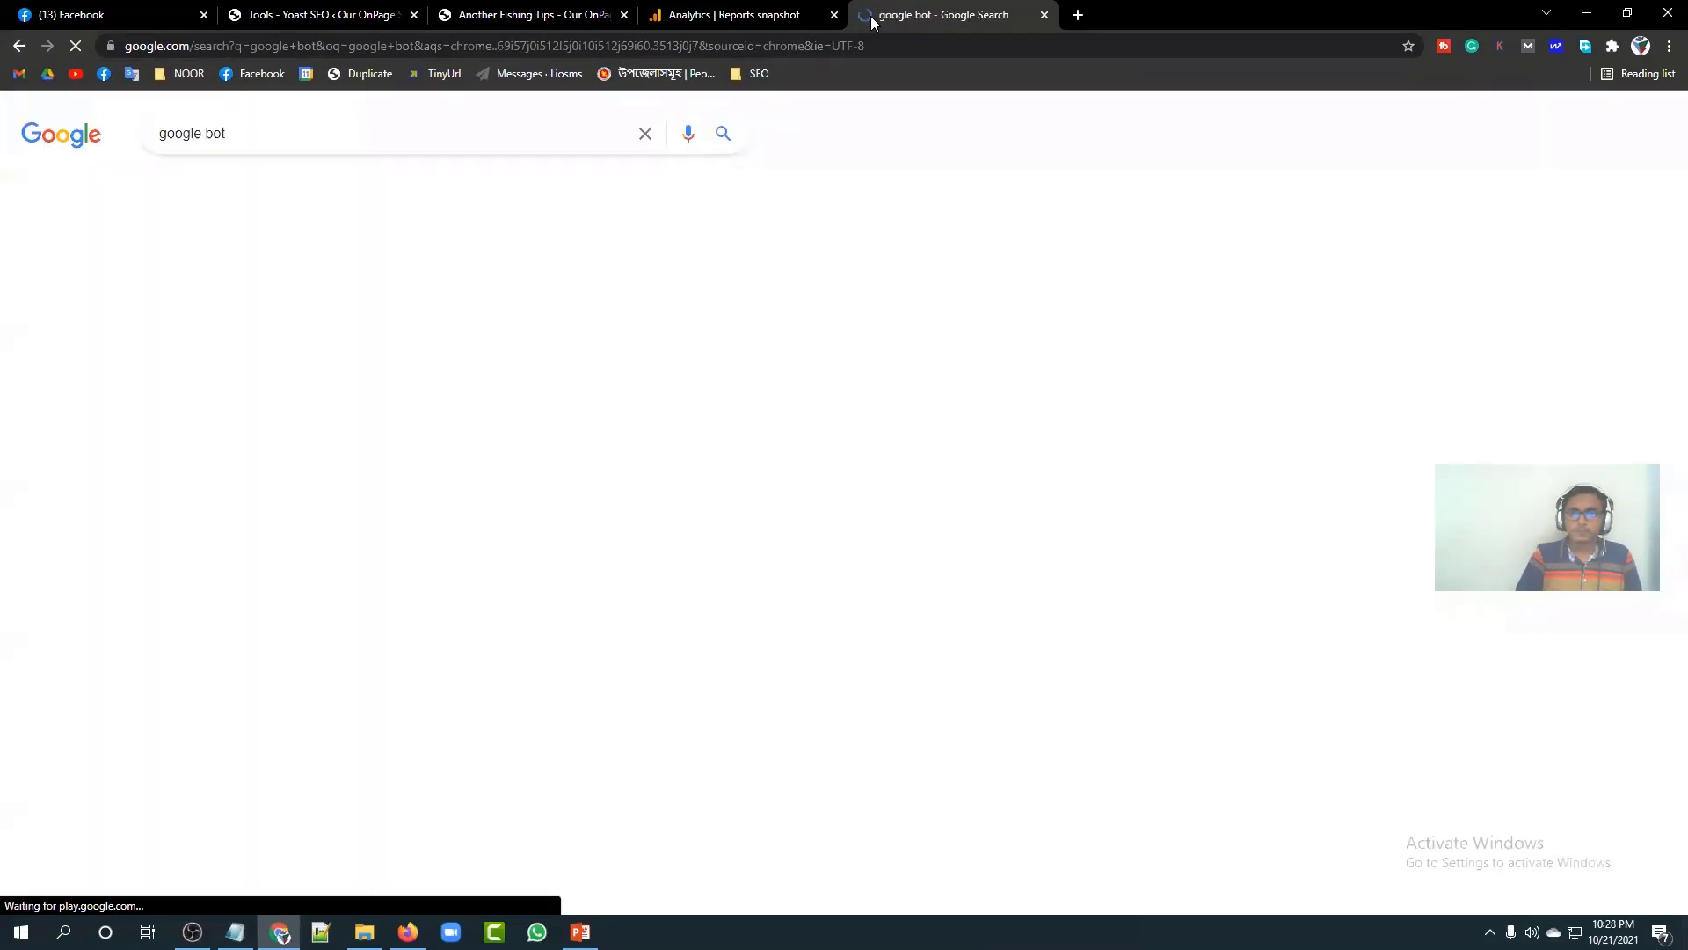
left_click(251, 188)
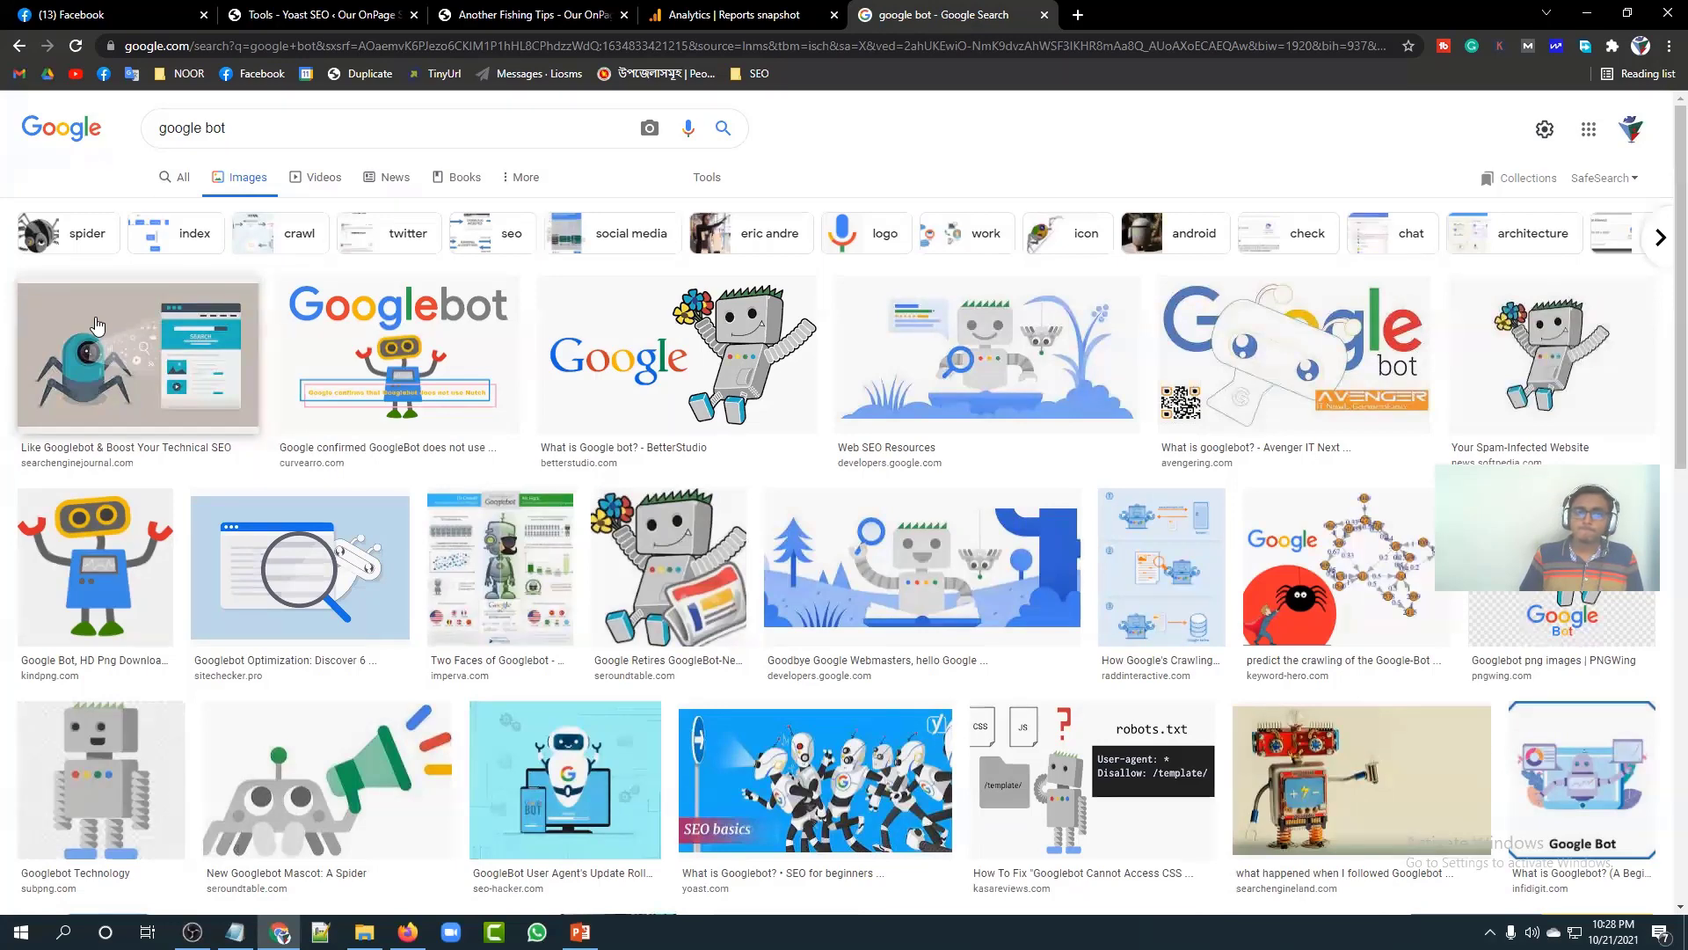
Step: Switch to PowerPoint and review the bracketed bot note and the PDF Disallow line on the "Creating Robot.txt files" slide
left_click(235, 932)
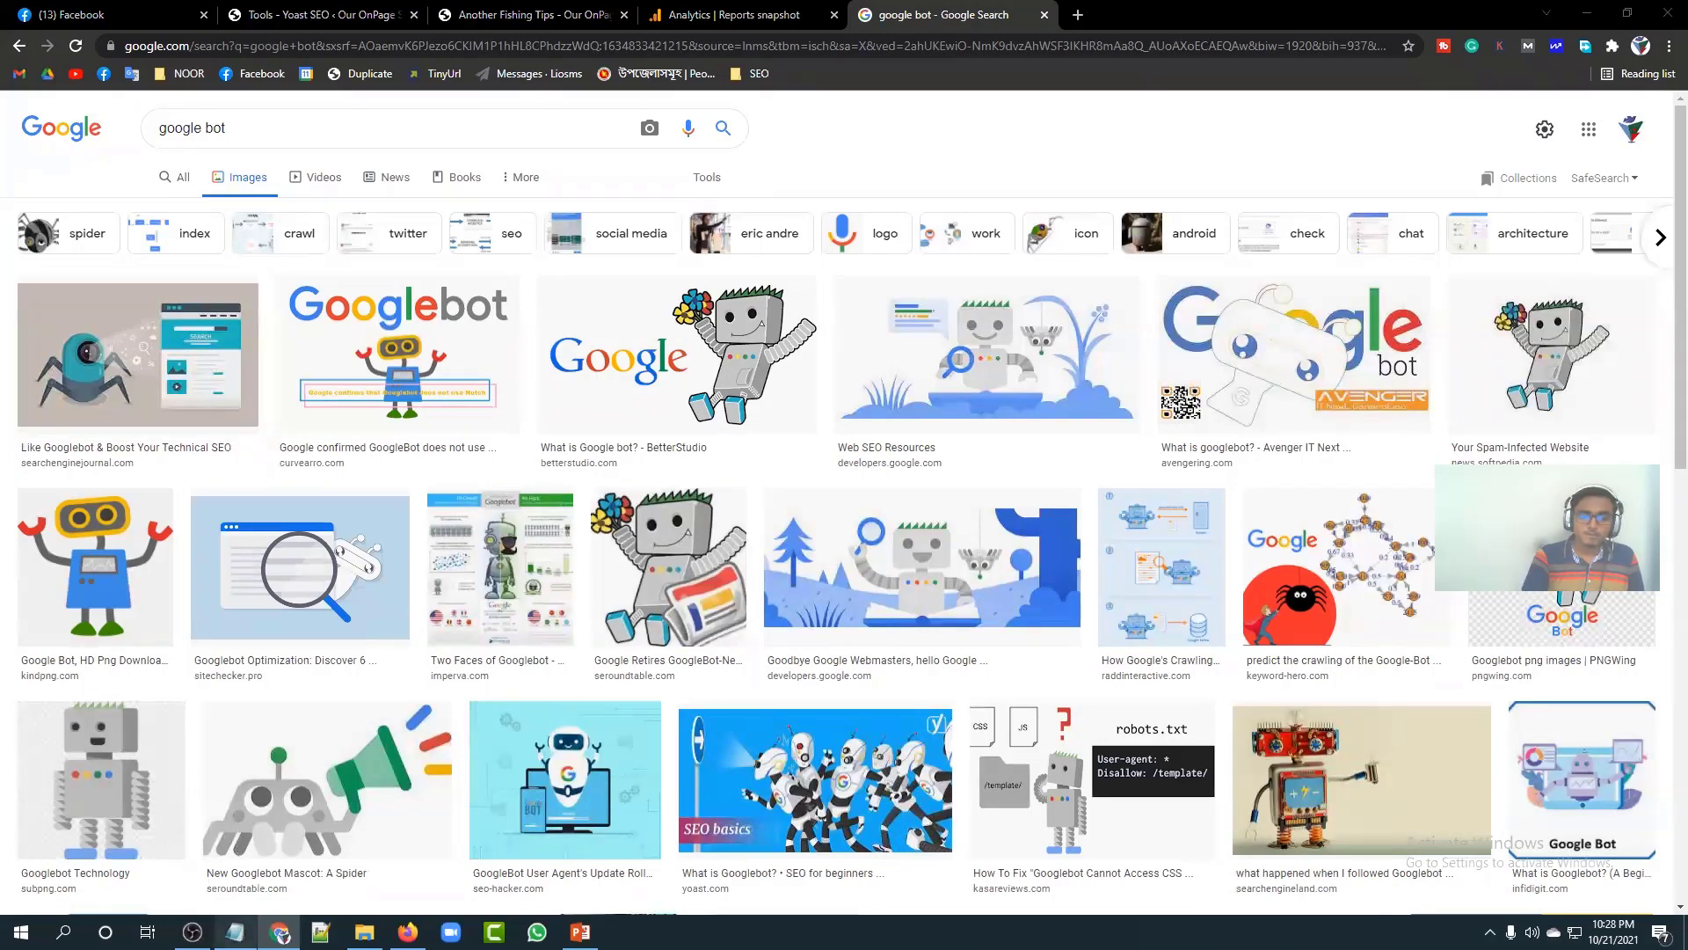
left_click(1201, 193)
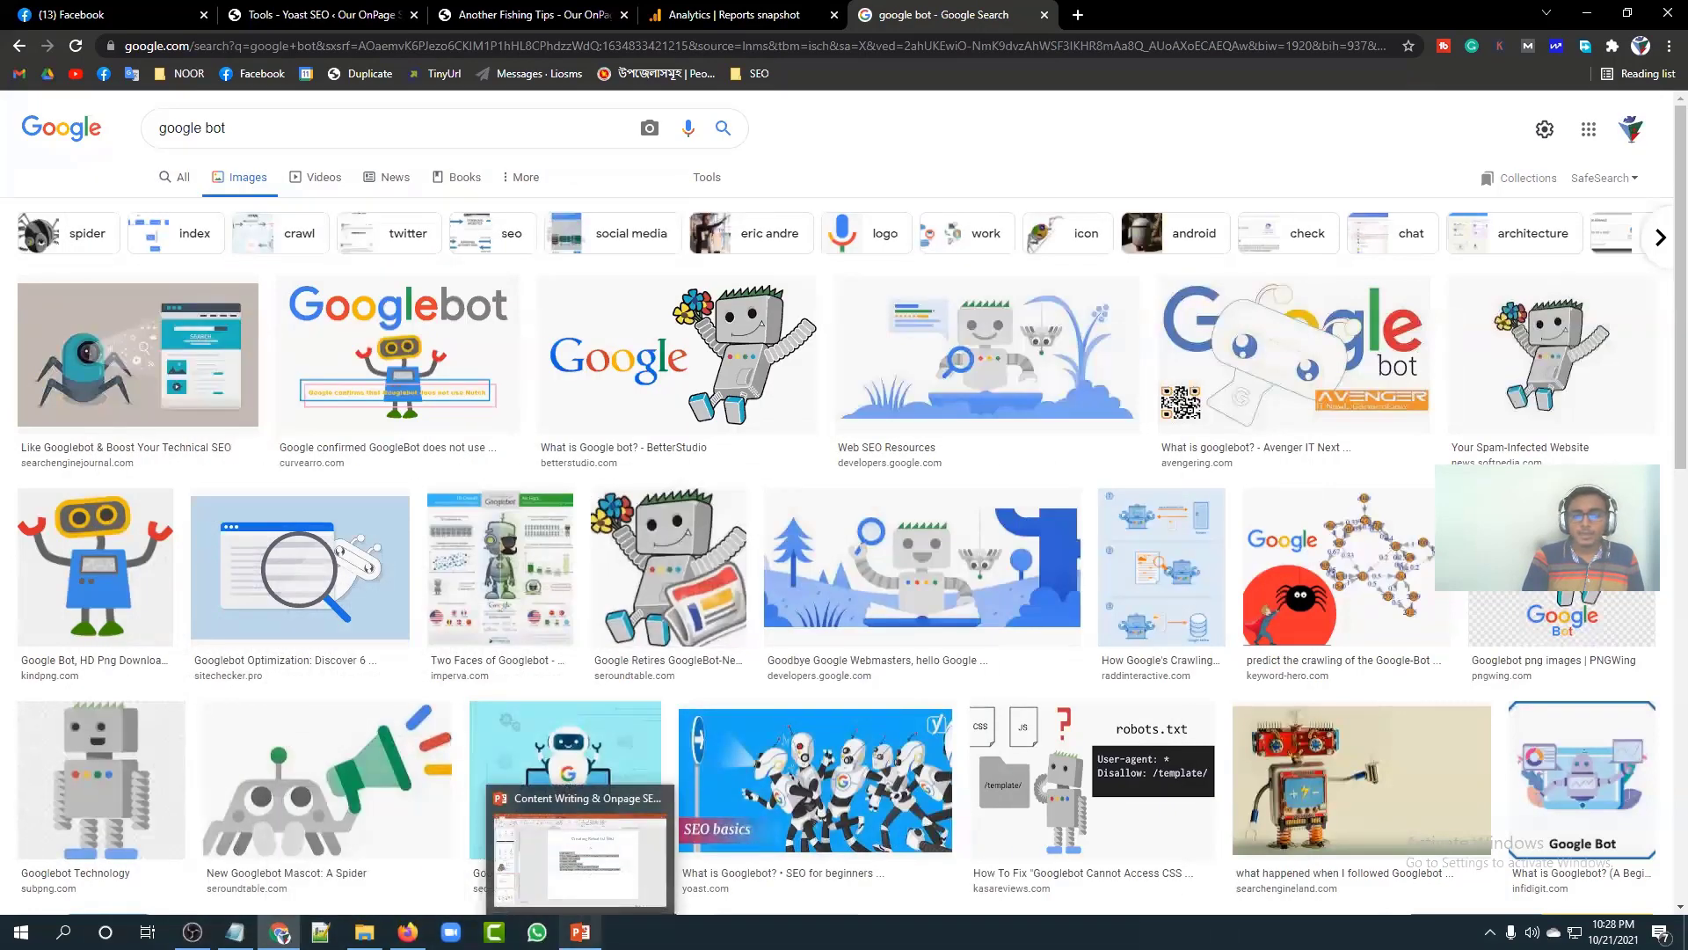
left_click(580, 931)
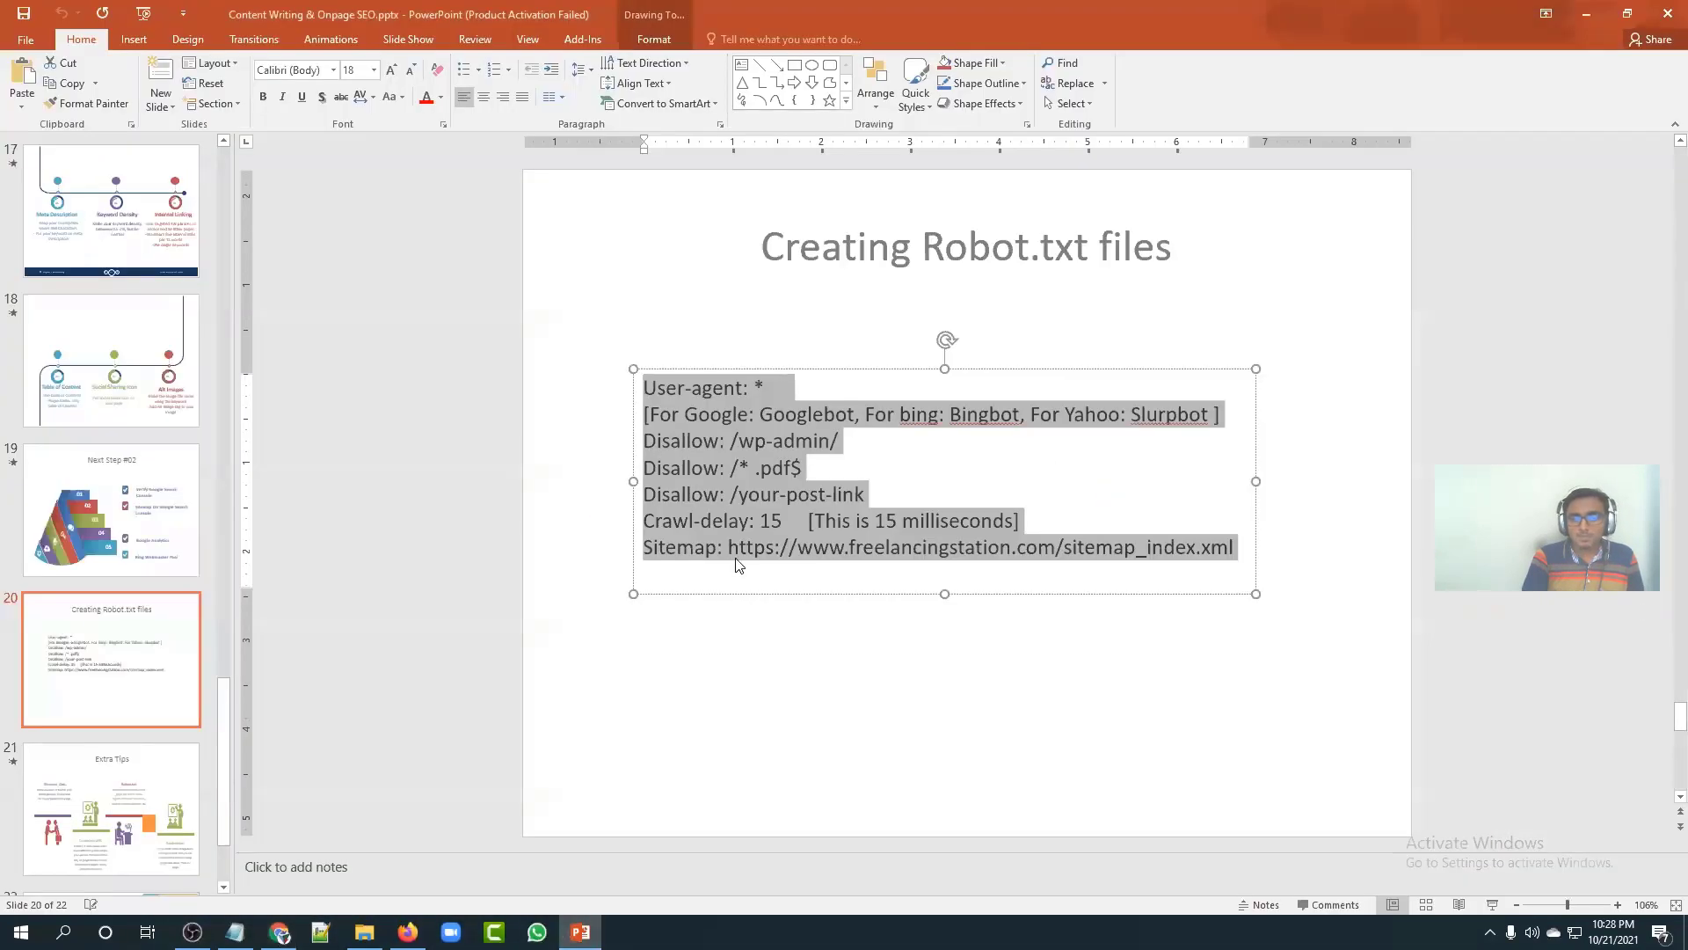
left_click(736, 510)
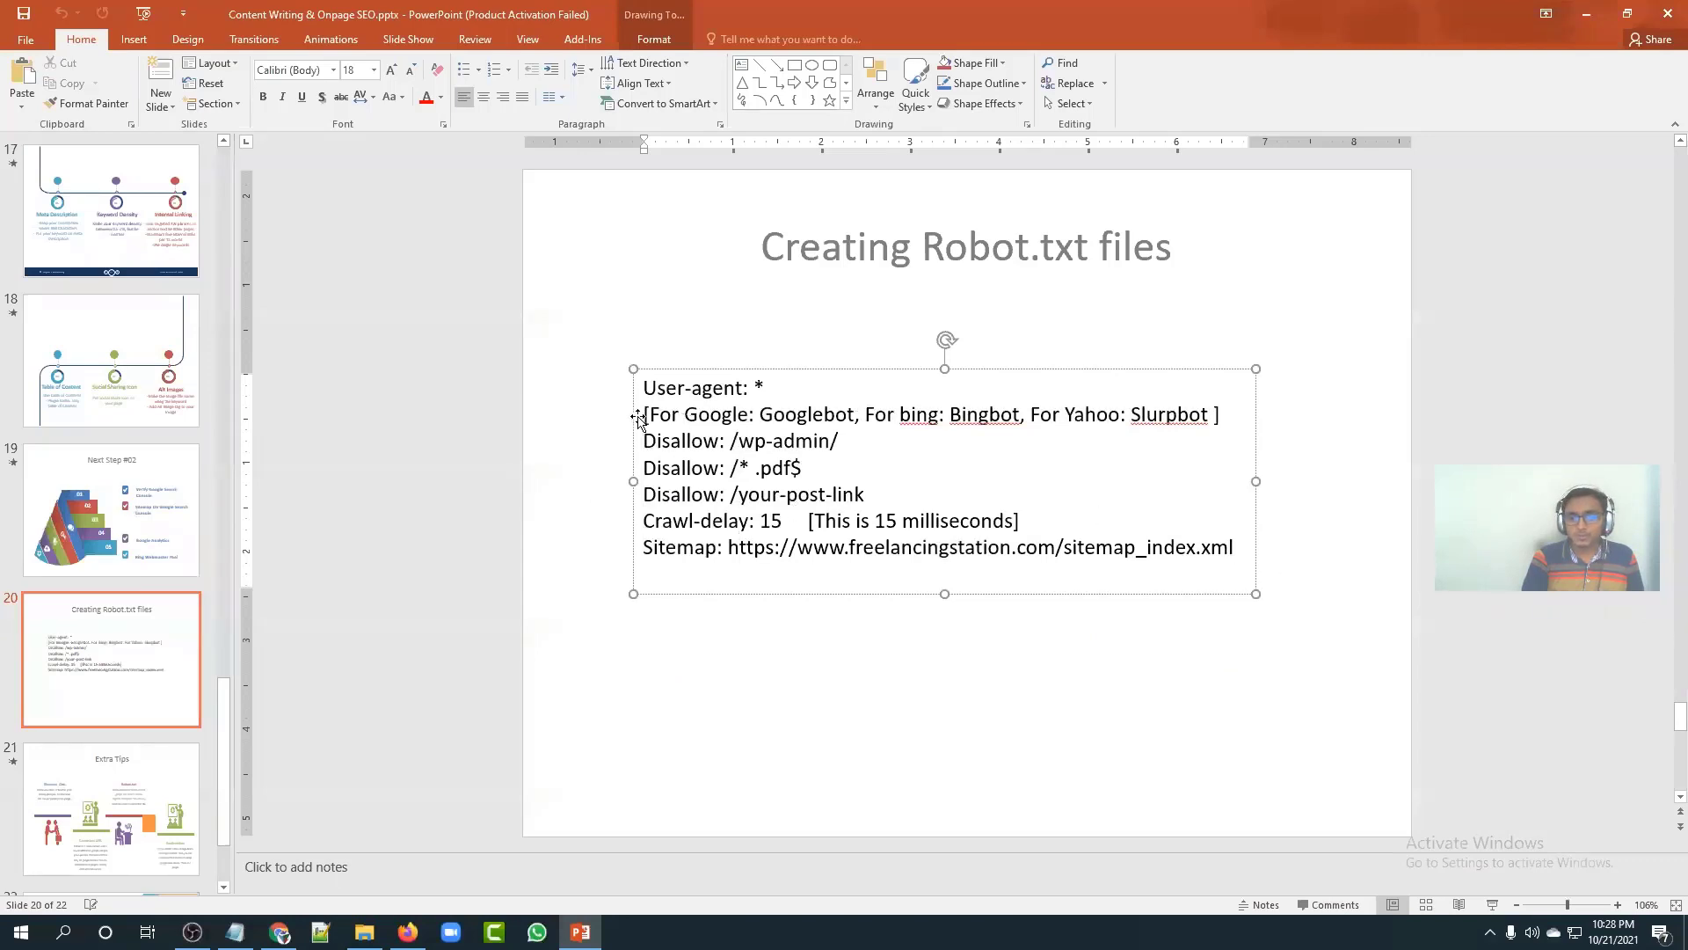
left_click_drag(646, 414, 1221, 416)
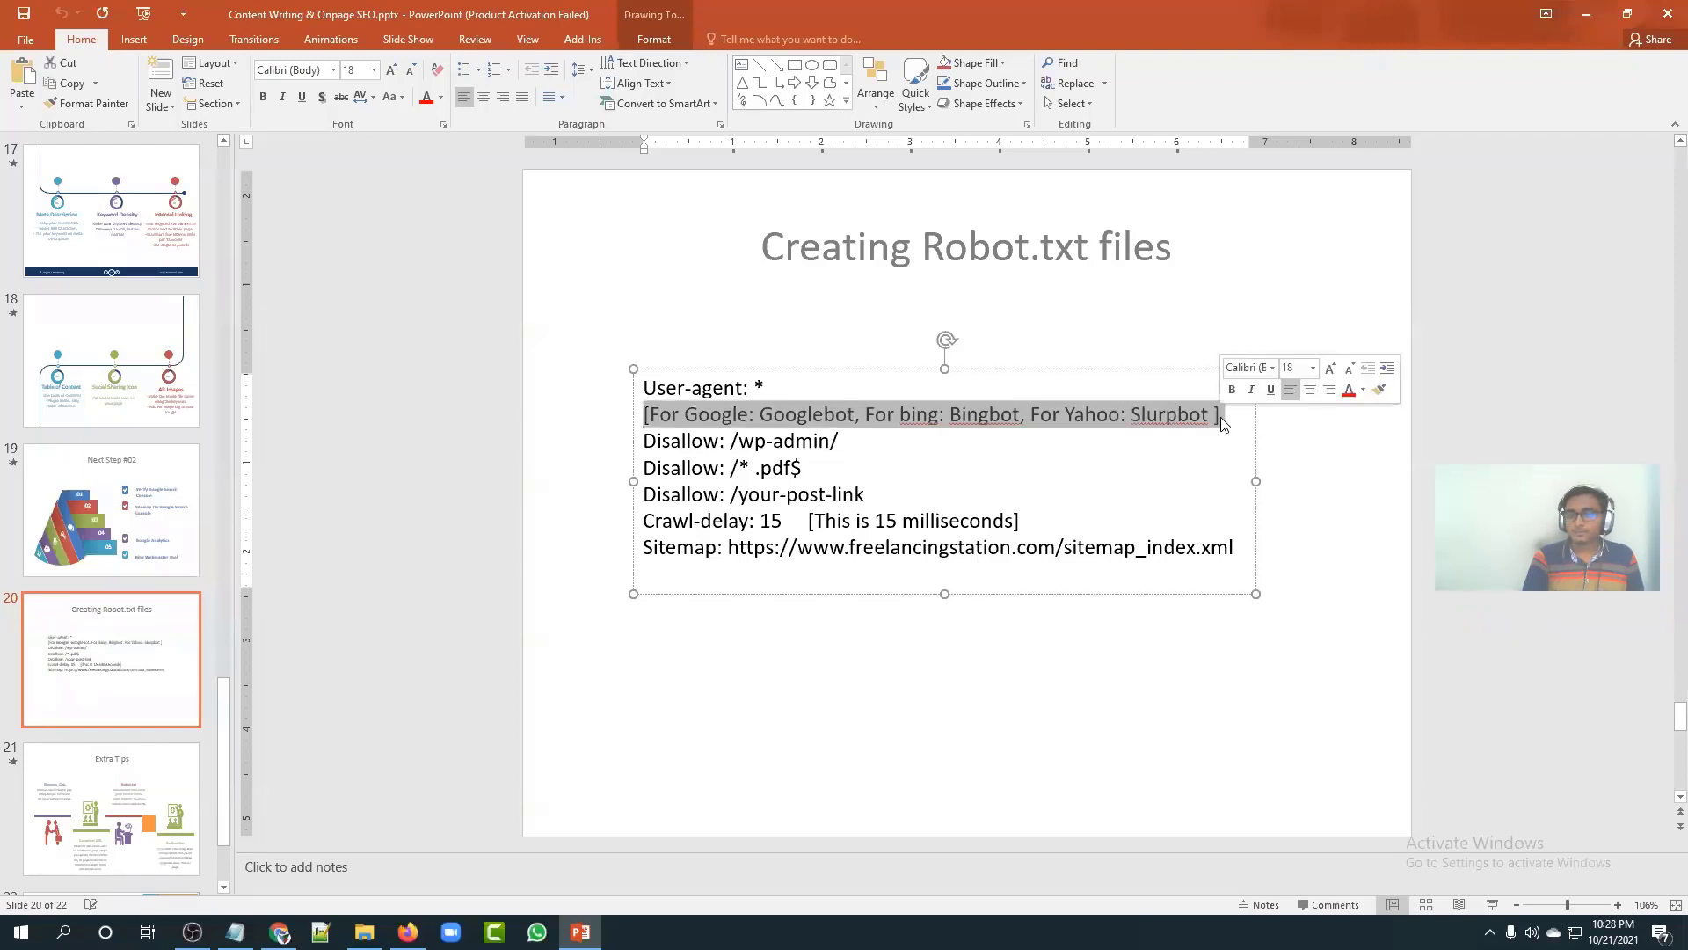
key("Right")
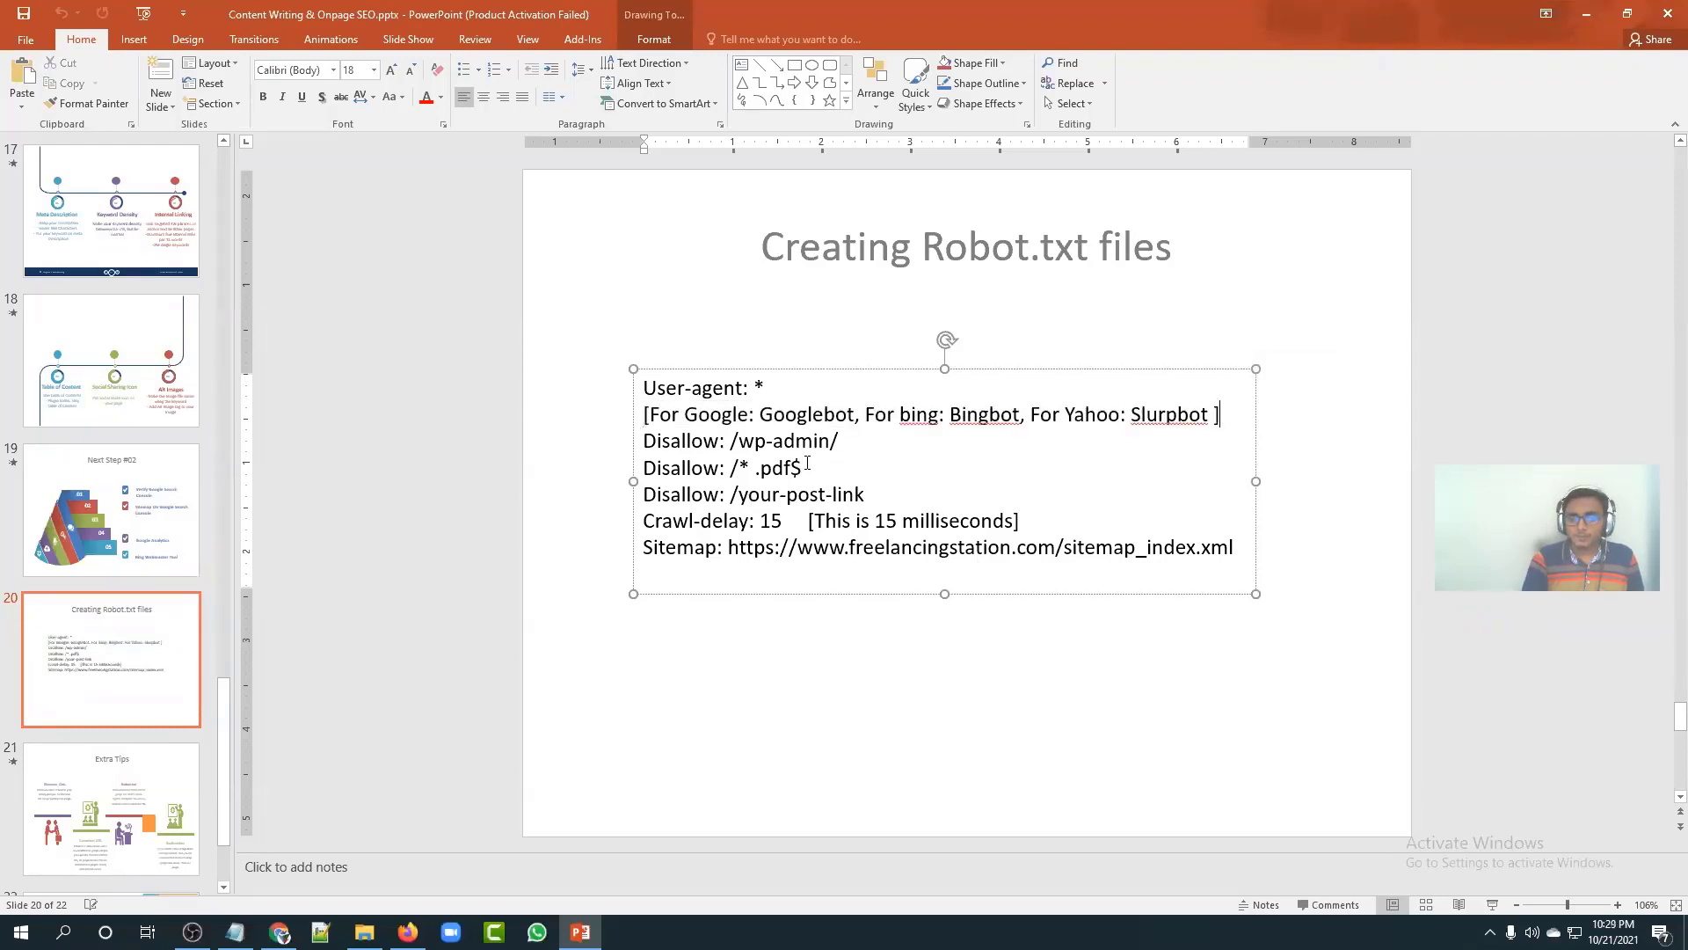
left_click_drag(806, 466, 668, 473)
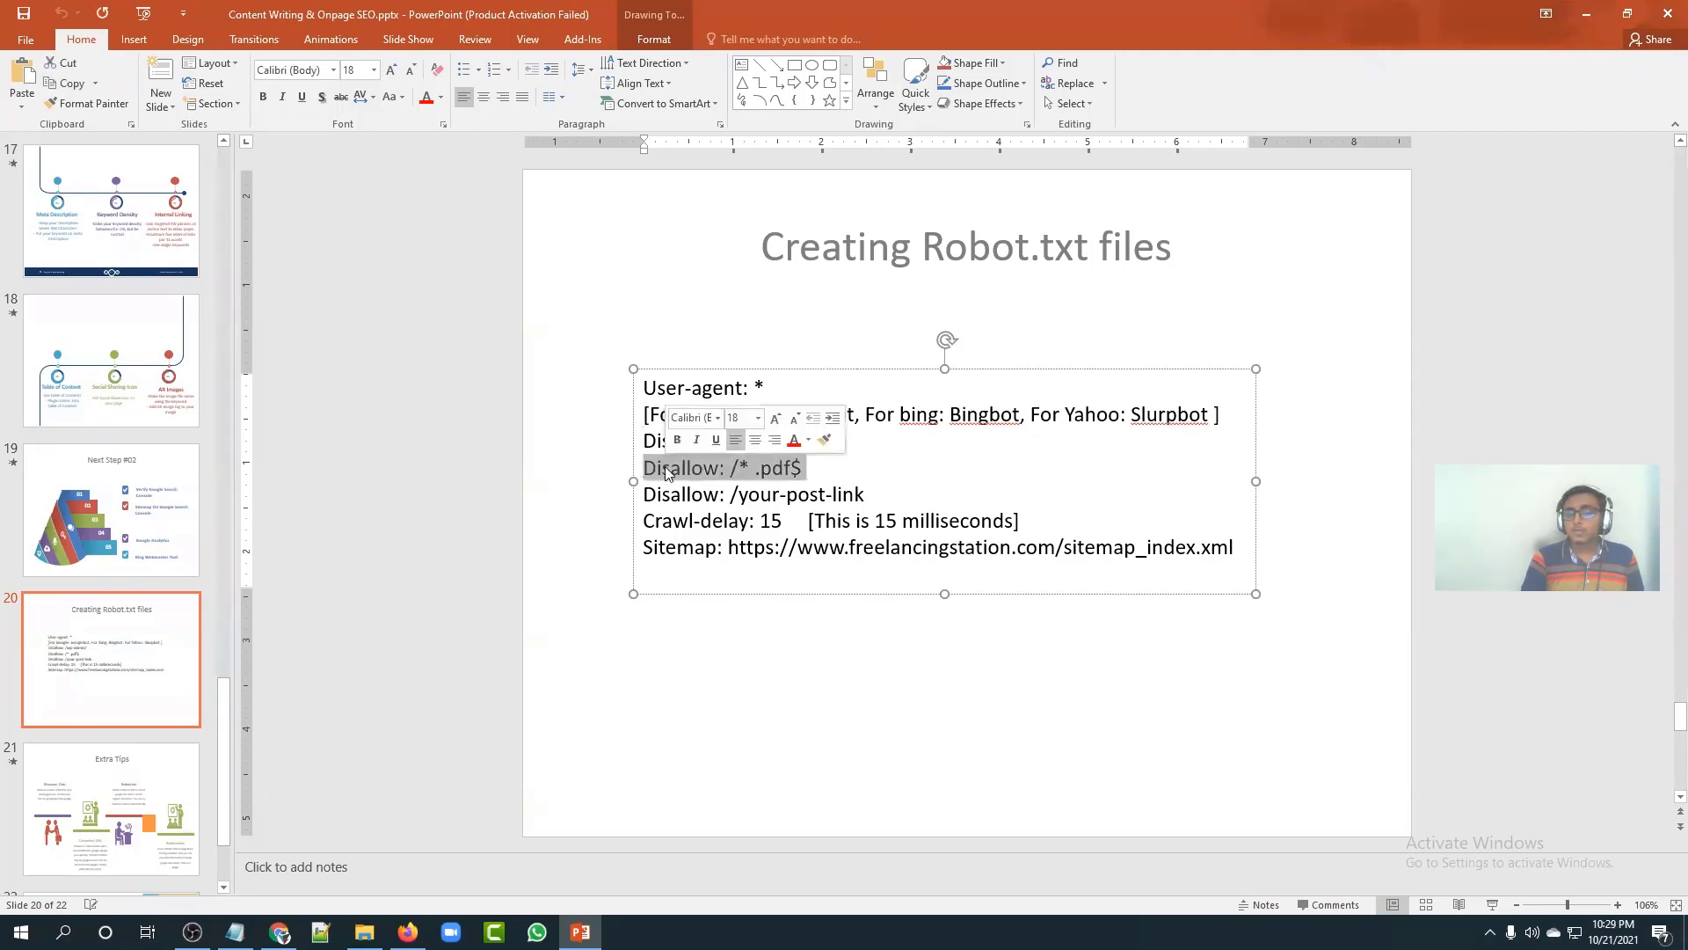